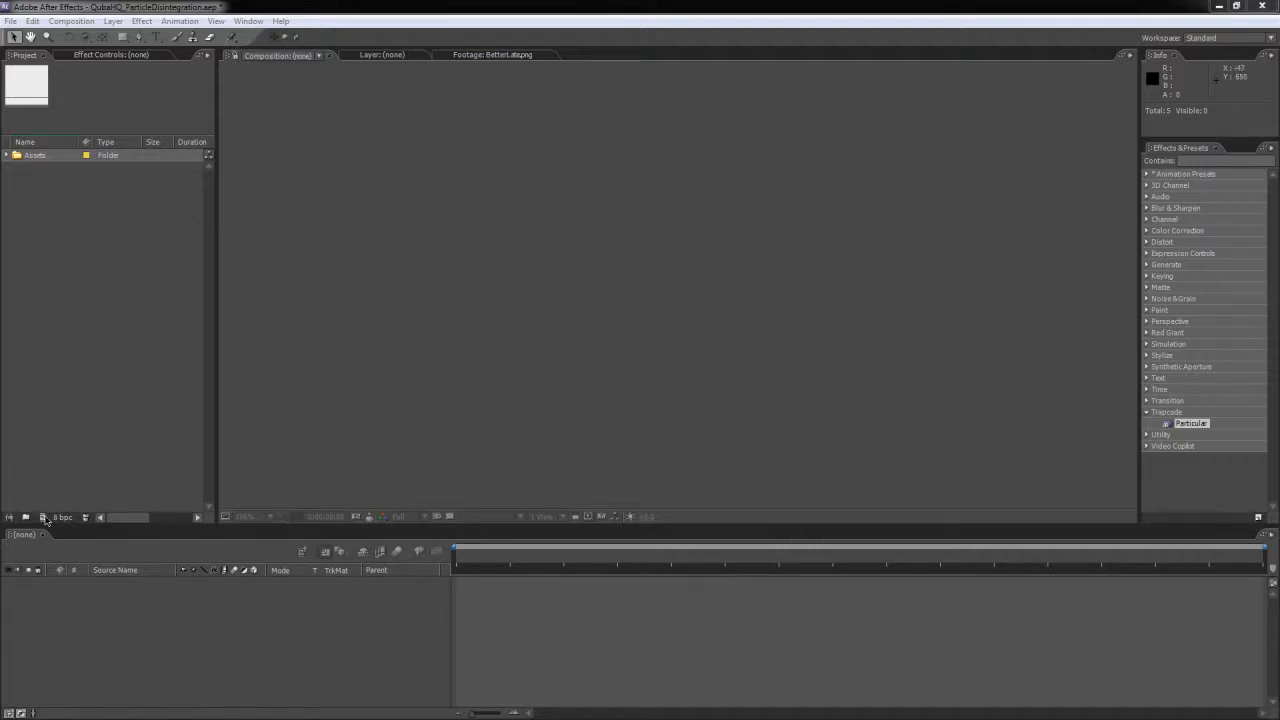
Step: Create a composition named Temp with the HDV/HDTV 720 25 preset and a duration of 20 seconds
{"action": "left_click", "coordinate": [43, 517]}
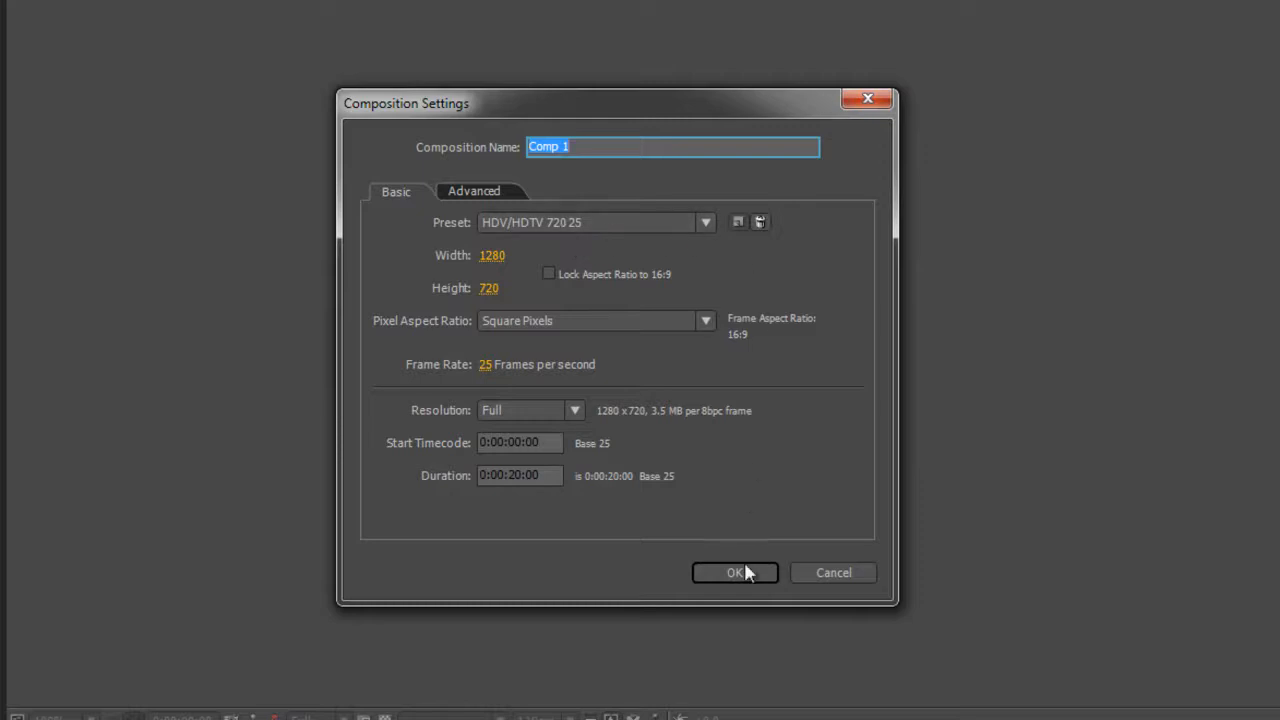
{"action": "type", "text": "Temp"}
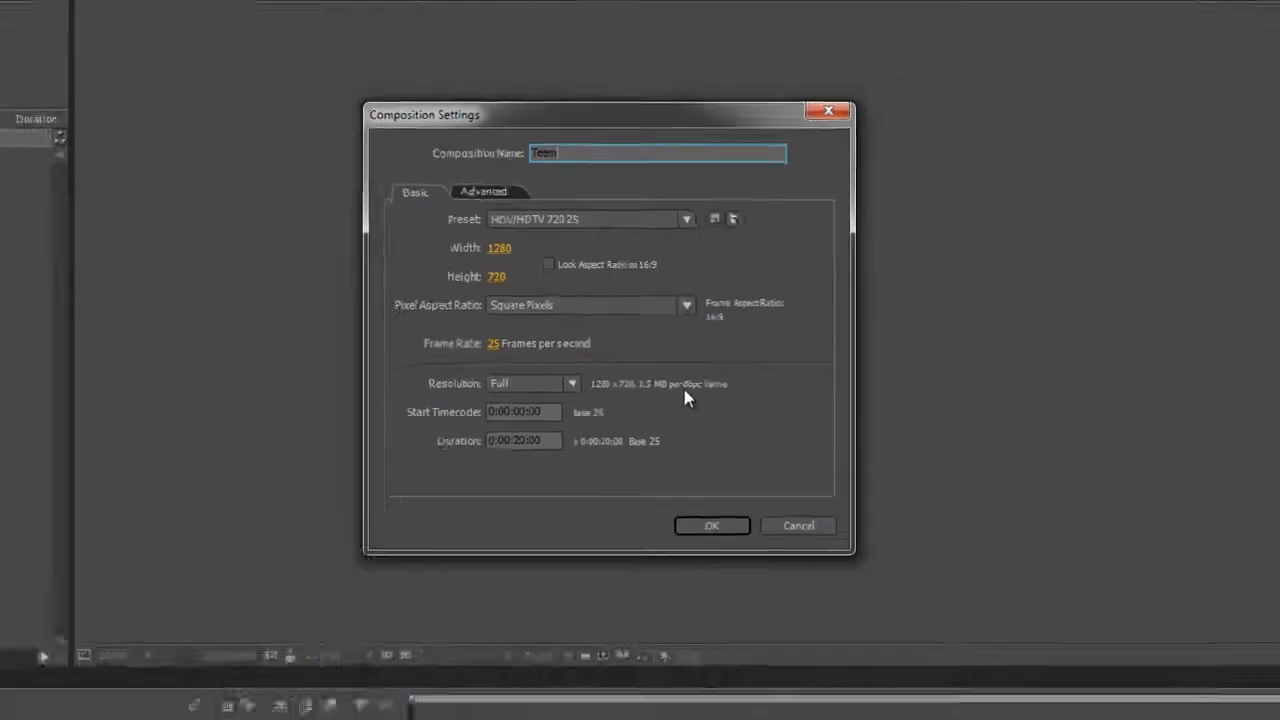
{"action": "key", "text": "Return"}
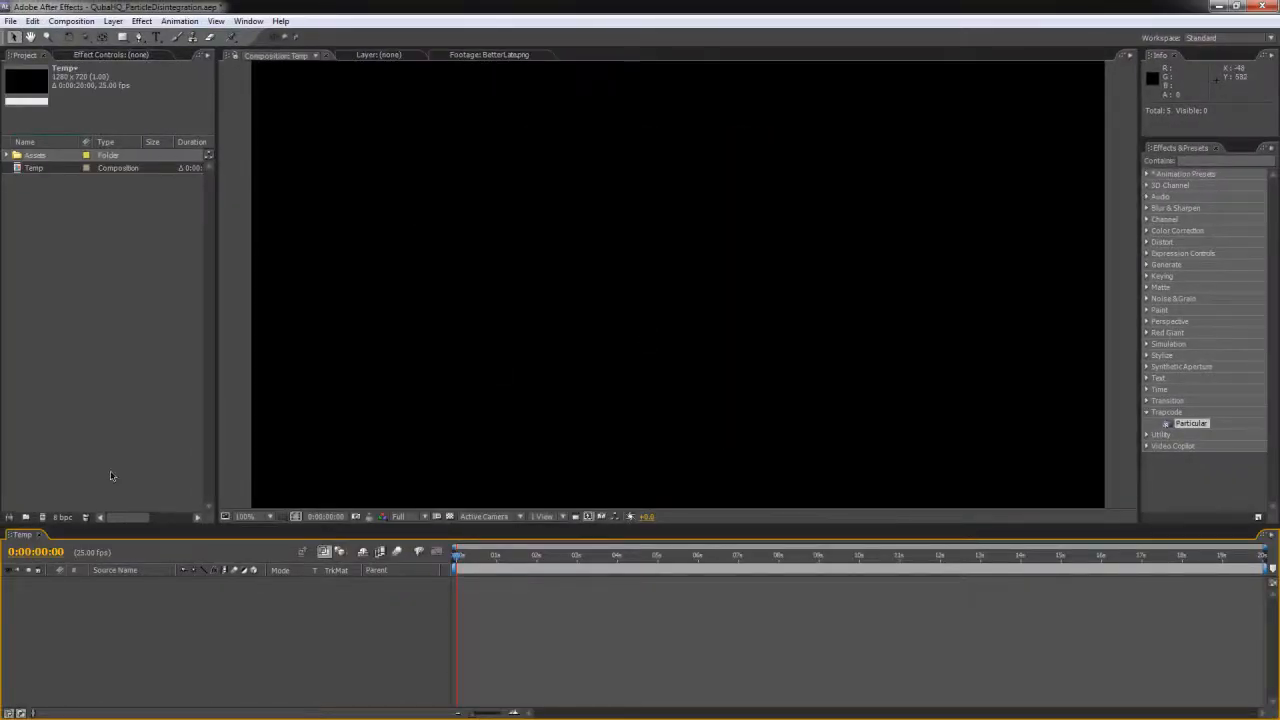
Step: Create a second composition named Source, 500 x 500 pixels in size
{"action": "left_click", "coordinate": [42, 517]}
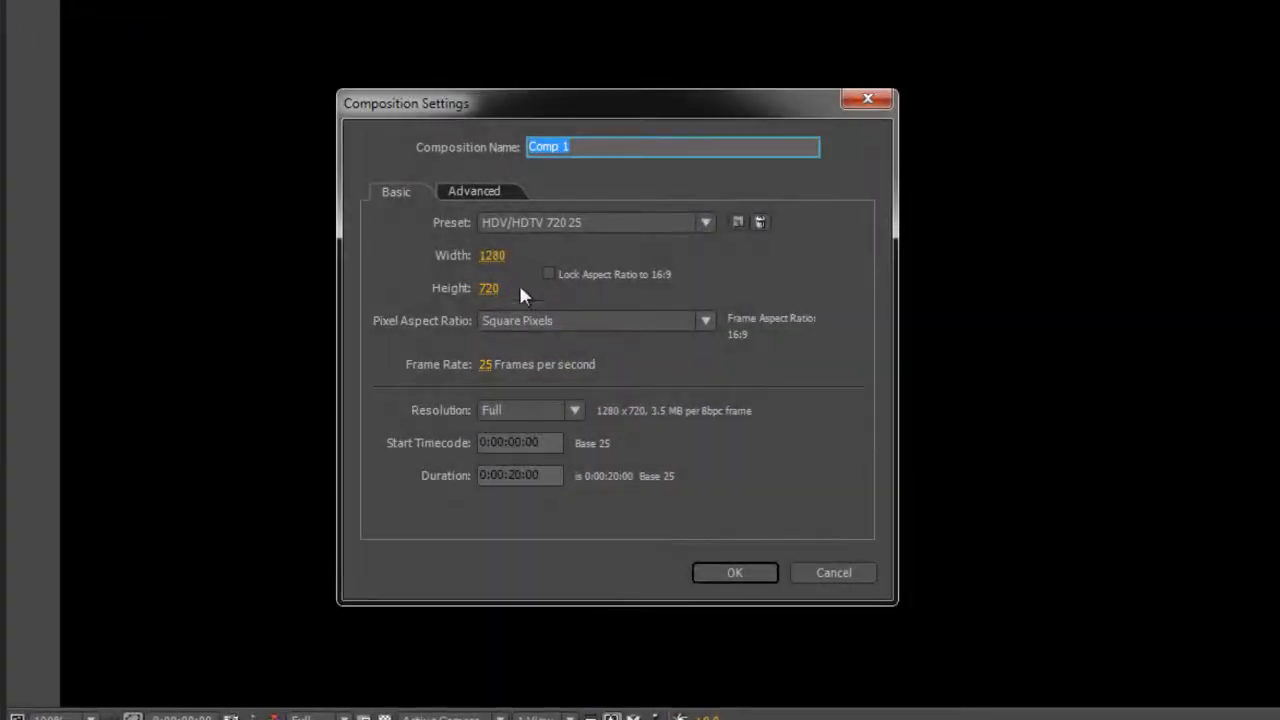
{"action": "left_click", "coordinate": [491, 258]}
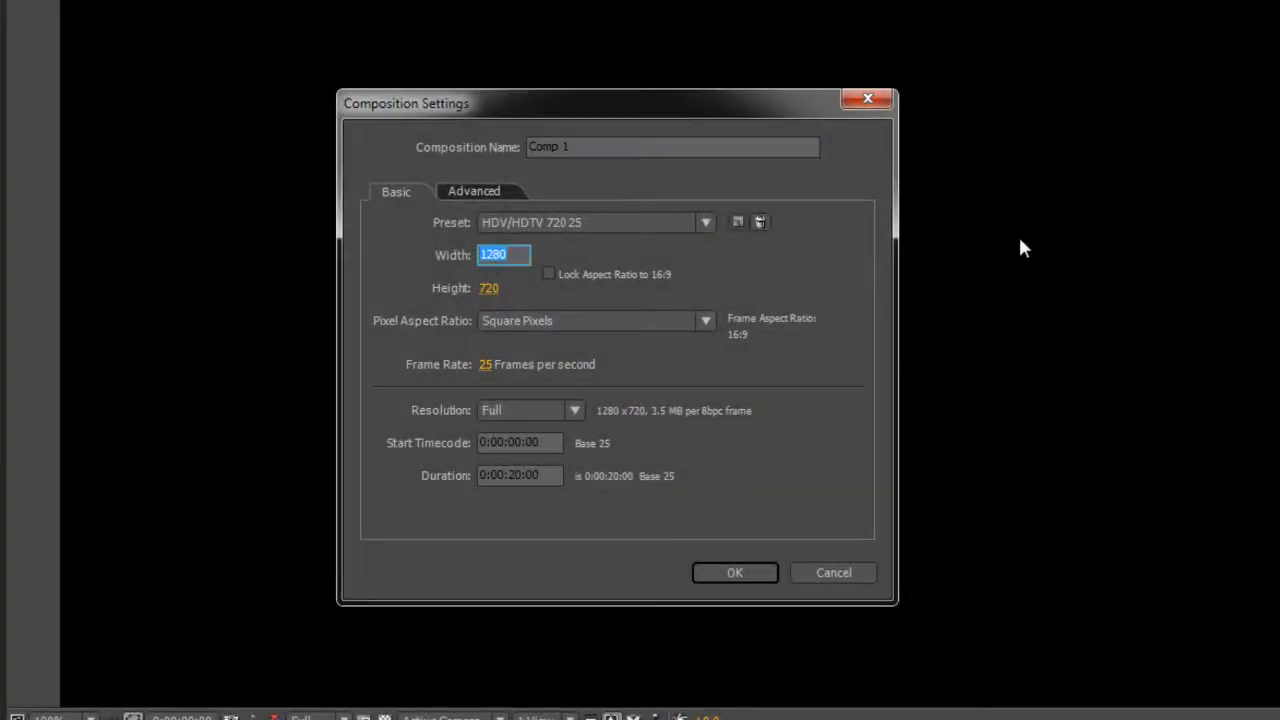
{"action": "type", "text": "500"}
{"action": "key", "text": "Tab"}
{"action": "type", "text": "500"}
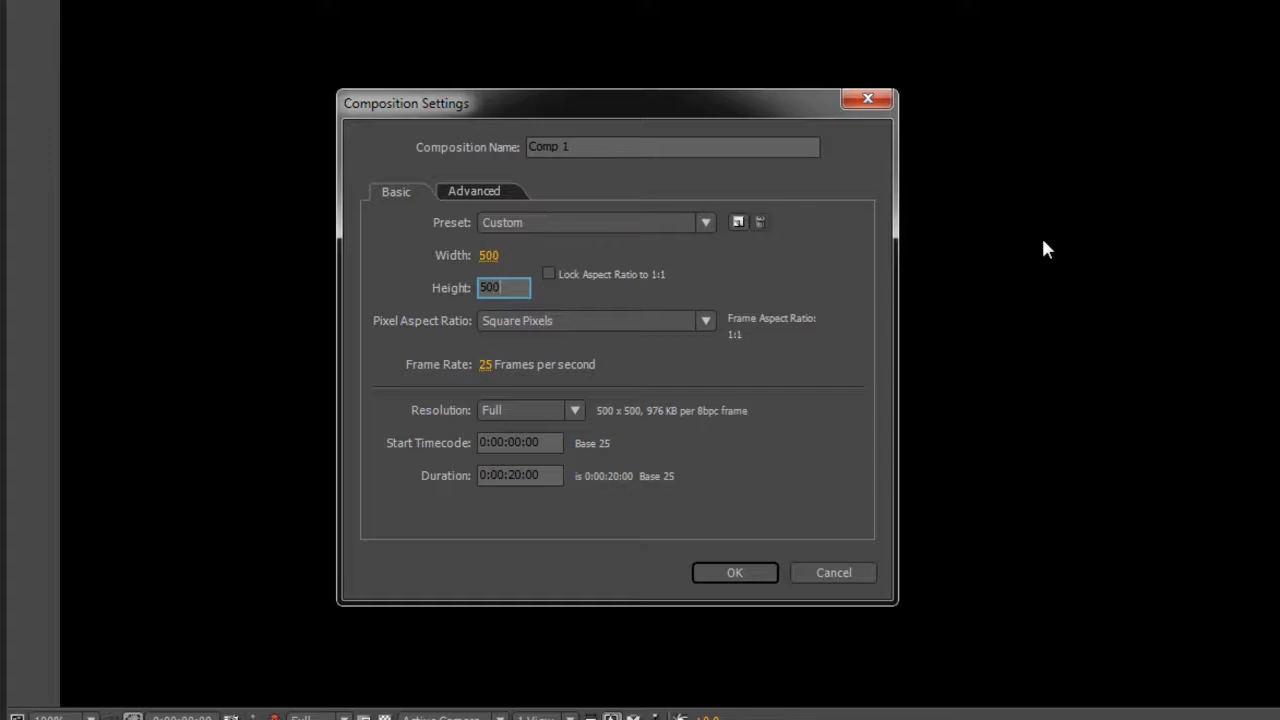
{"action": "key", "text": "Tab"}
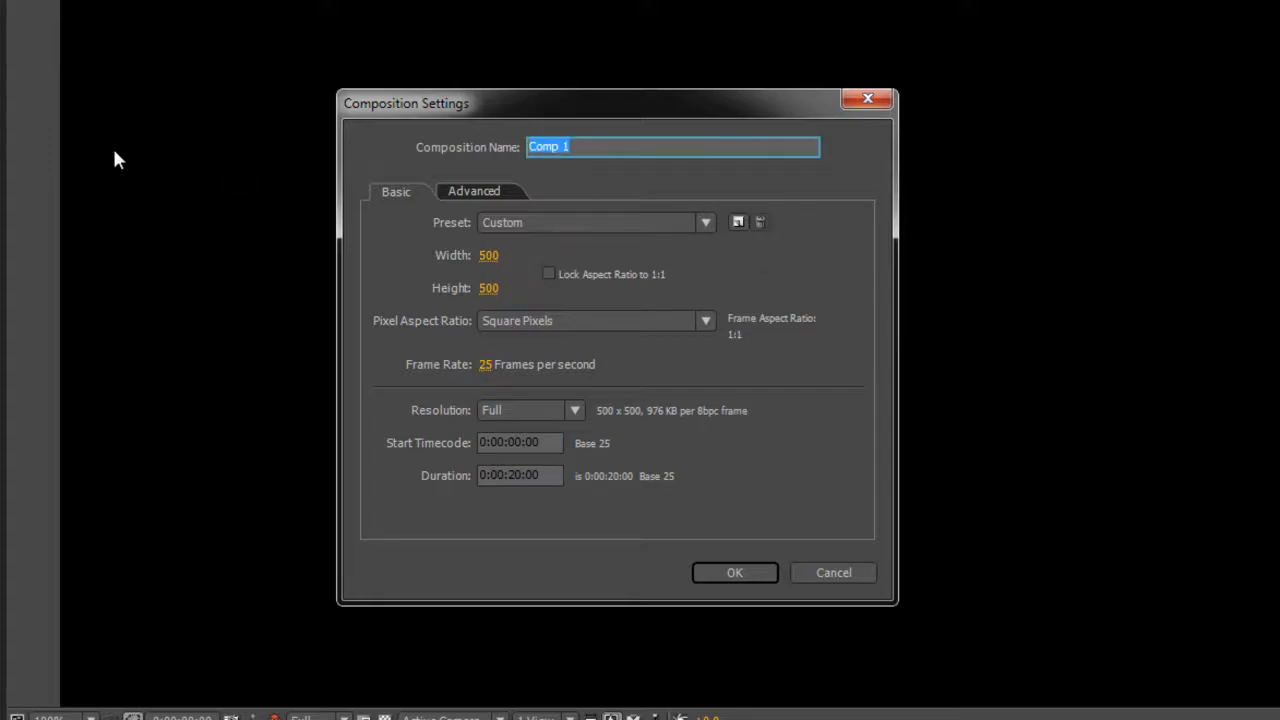
{"action": "type", "text": "Source"}
{"action": "key", "text": "Return"}
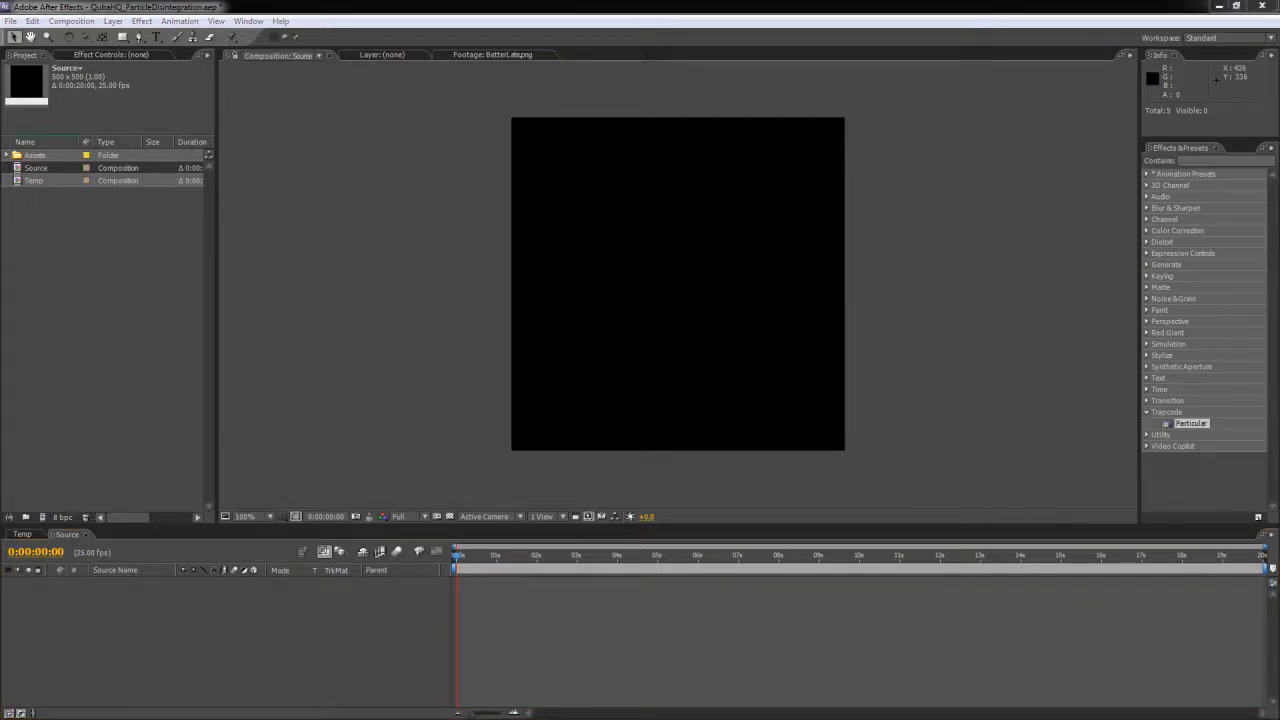
Step: Add a pure red (FF0000) 500 x 500 solid to the Source composition
{"action": "key", "text": "ctrl+y"}
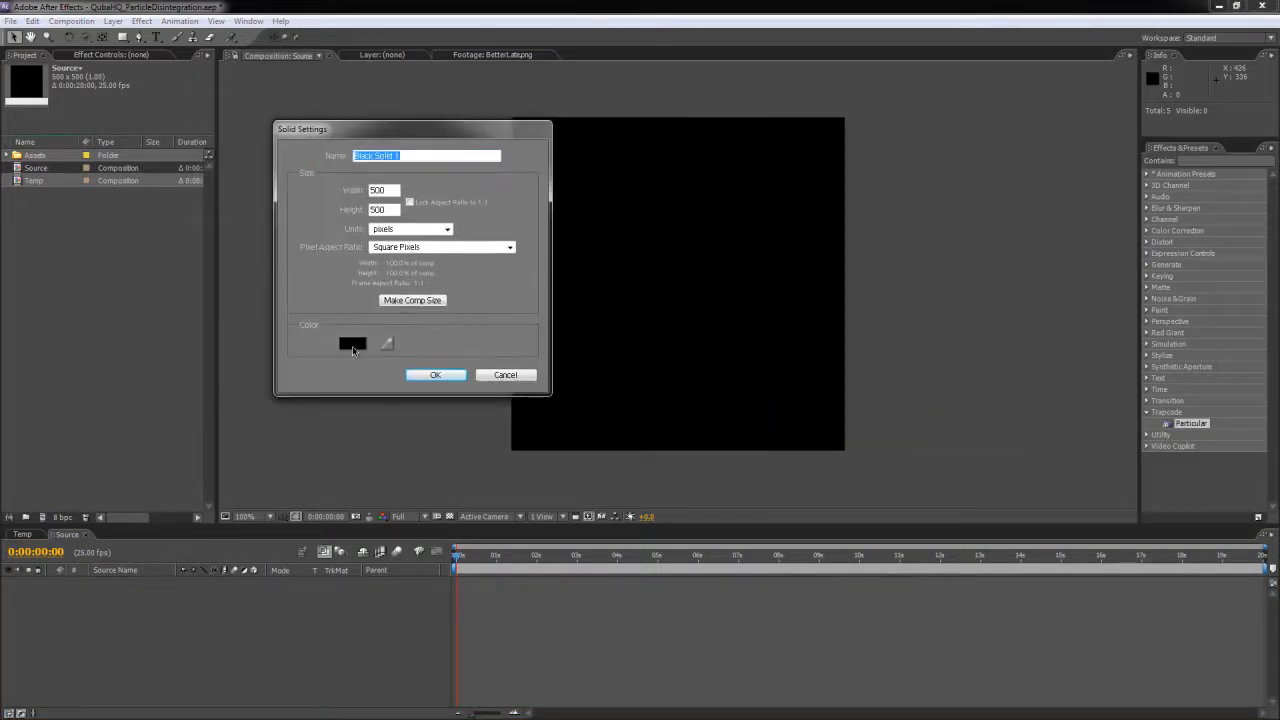
{"action": "left_click", "coordinate": [353, 345]}
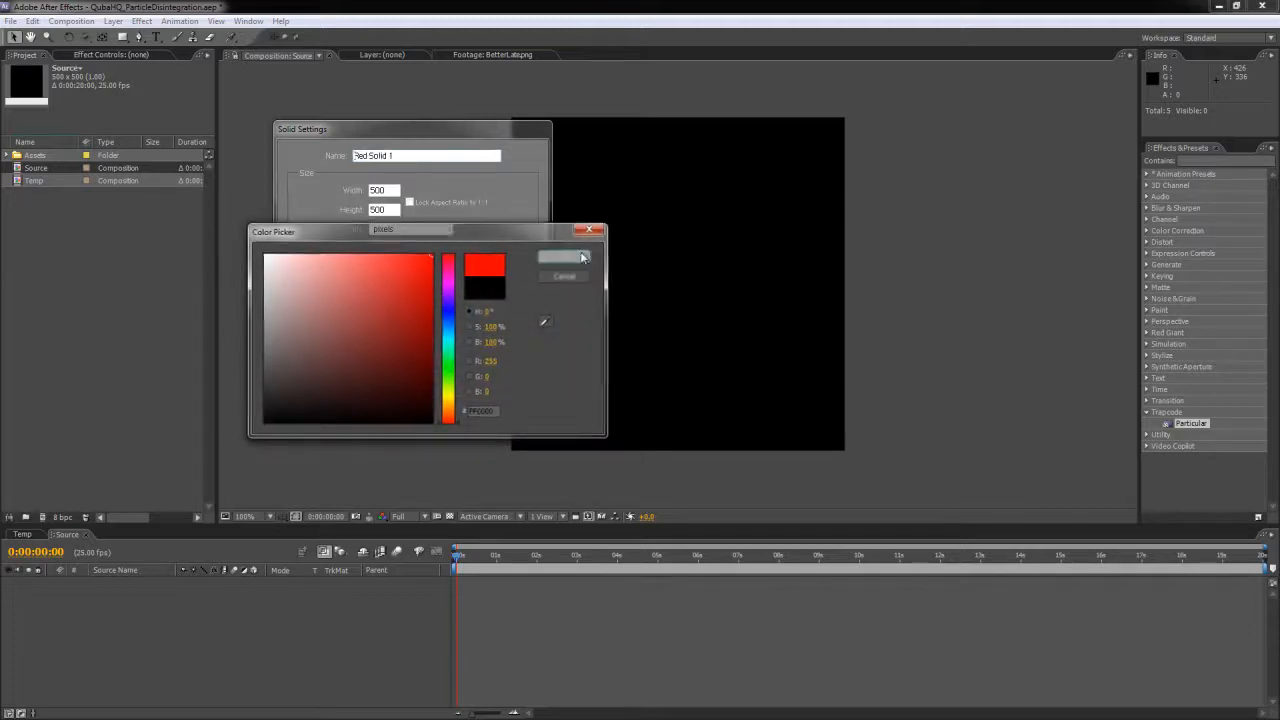
{"action": "left_click", "coordinate": [565, 256]}
{"action": "left_click", "coordinate": [421, 373]}
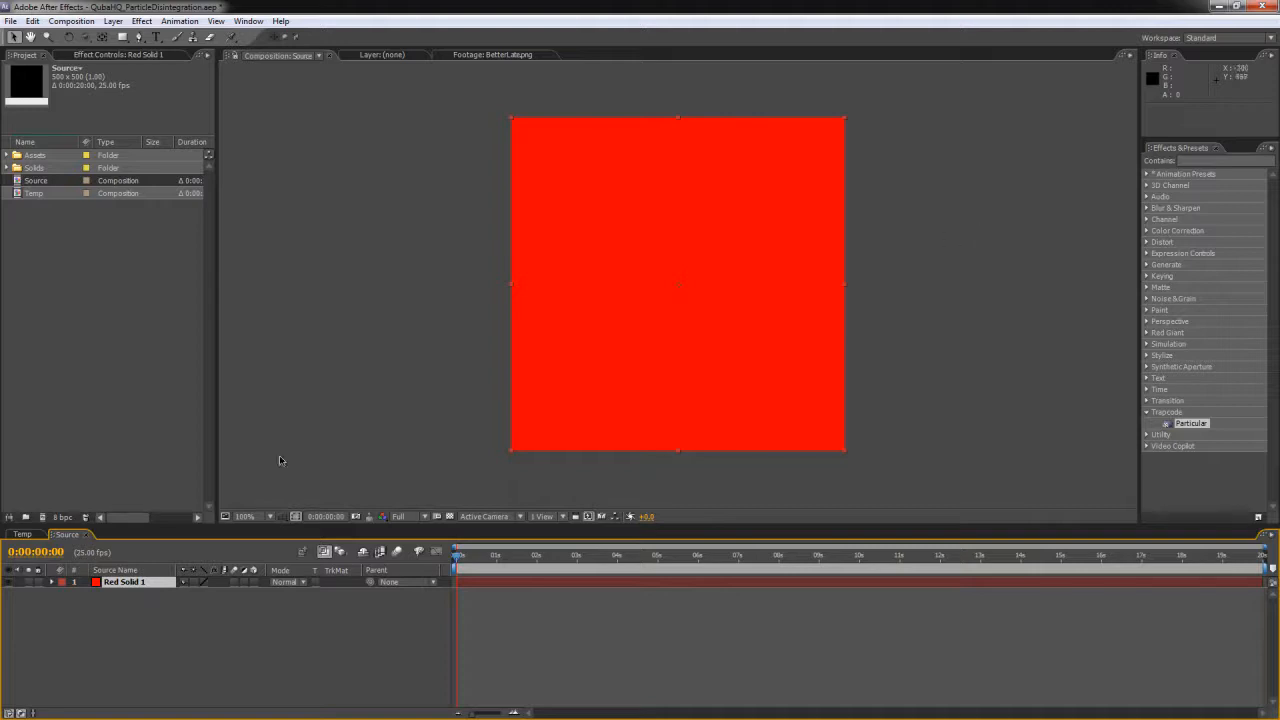
Step: Place the Source composition as a layer in the Temp composition and make it a 3D layer
{"action": "left_click", "coordinate": [23, 535]}
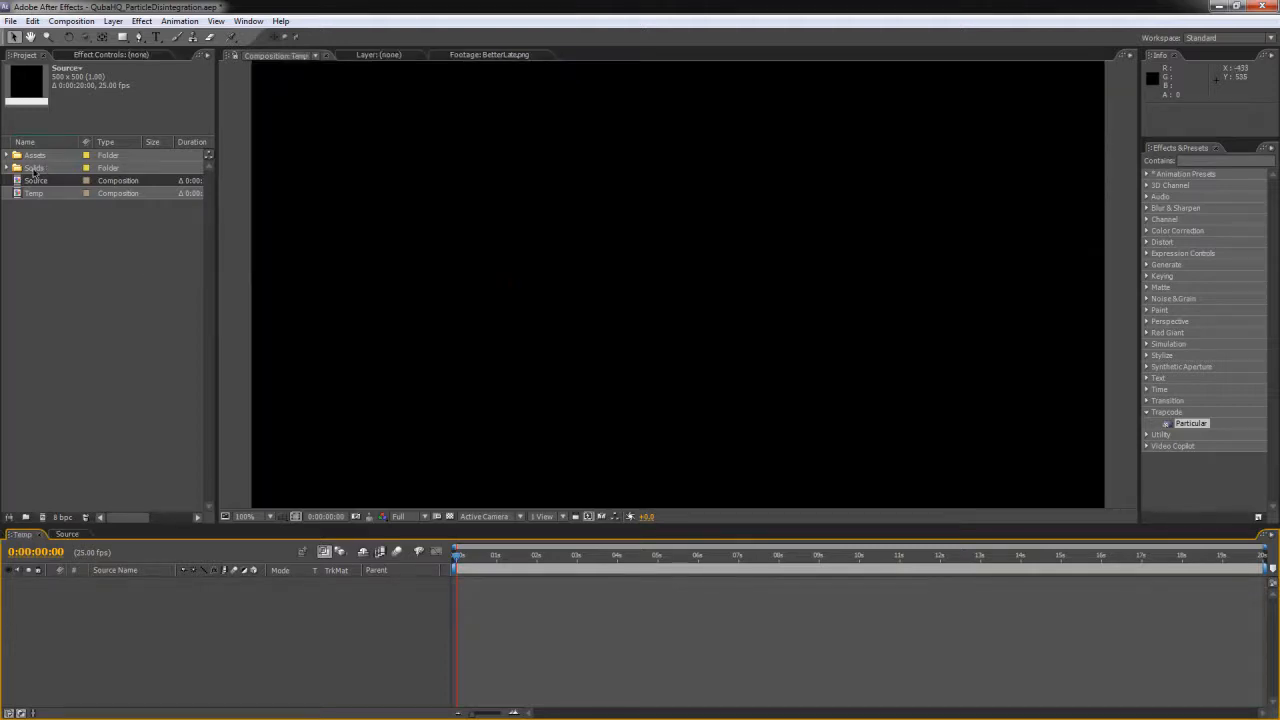
{"action": "left_click_drag", "start_coordinate": [35, 181], "coordinate": [227, 631]}
{"action": "left_click", "coordinate": [10, 582]}
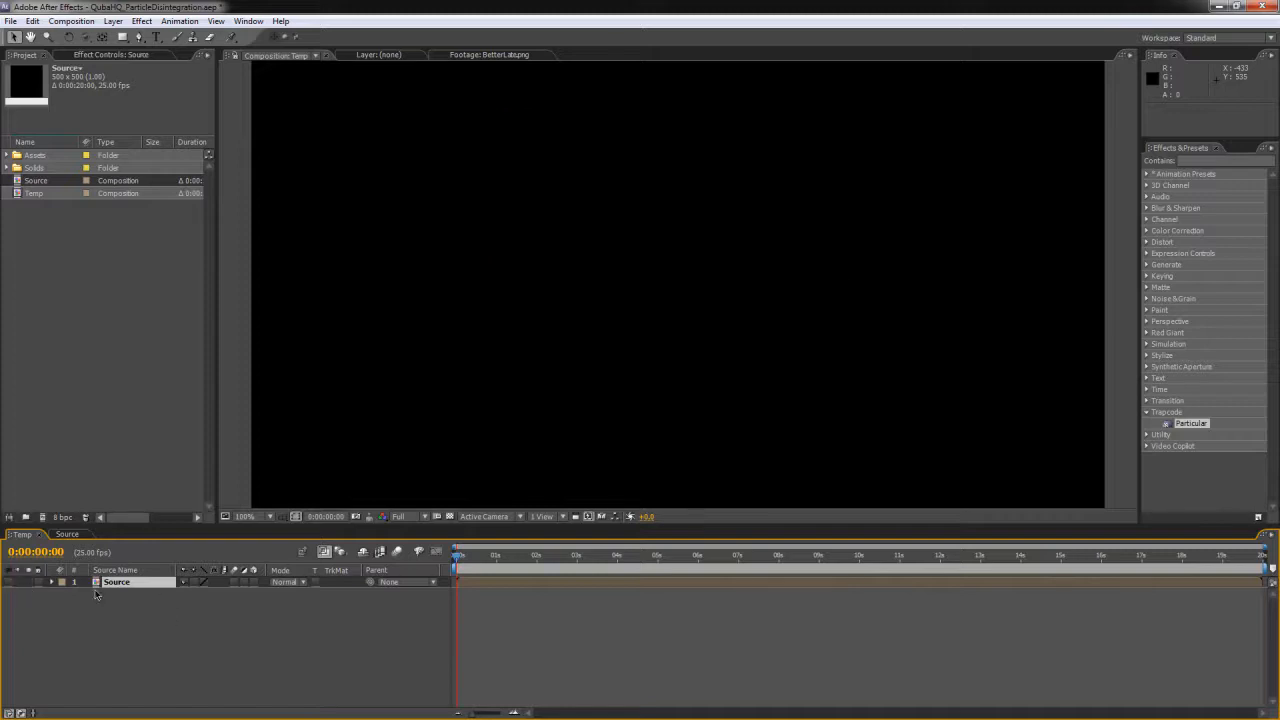
{"action": "left_click", "coordinate": [10, 582]}
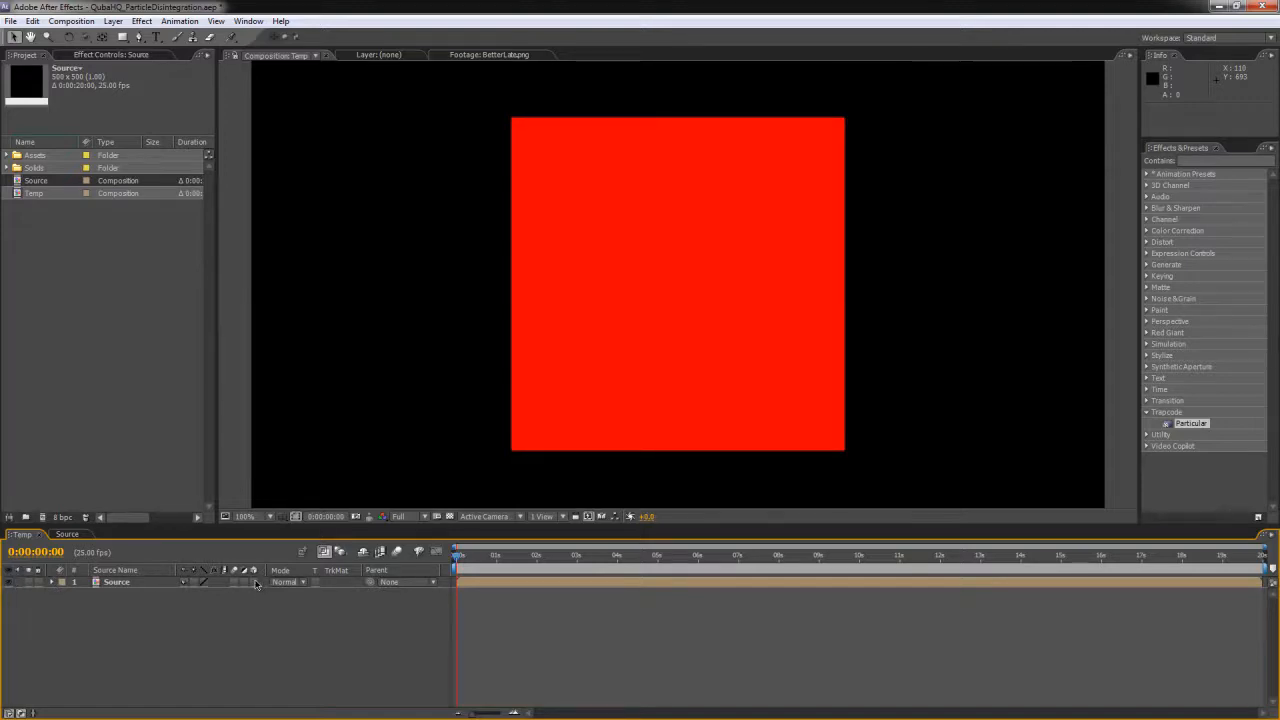
{"action": "left_click", "coordinate": [254, 582]}
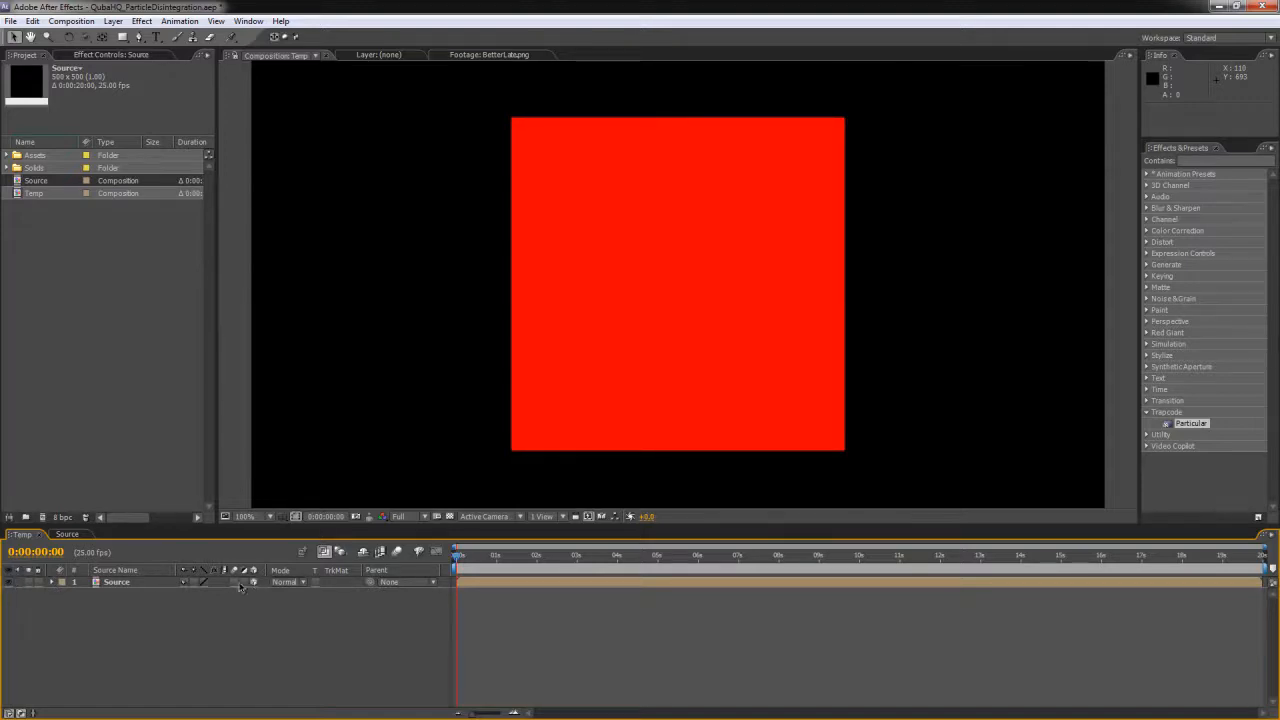
Step: Rotate the Source layer to about -33° on X and 25° on Y, and hide the layer
{"action": "left_click", "coordinate": [108, 583]}
{"action": "key", "text": "r"}
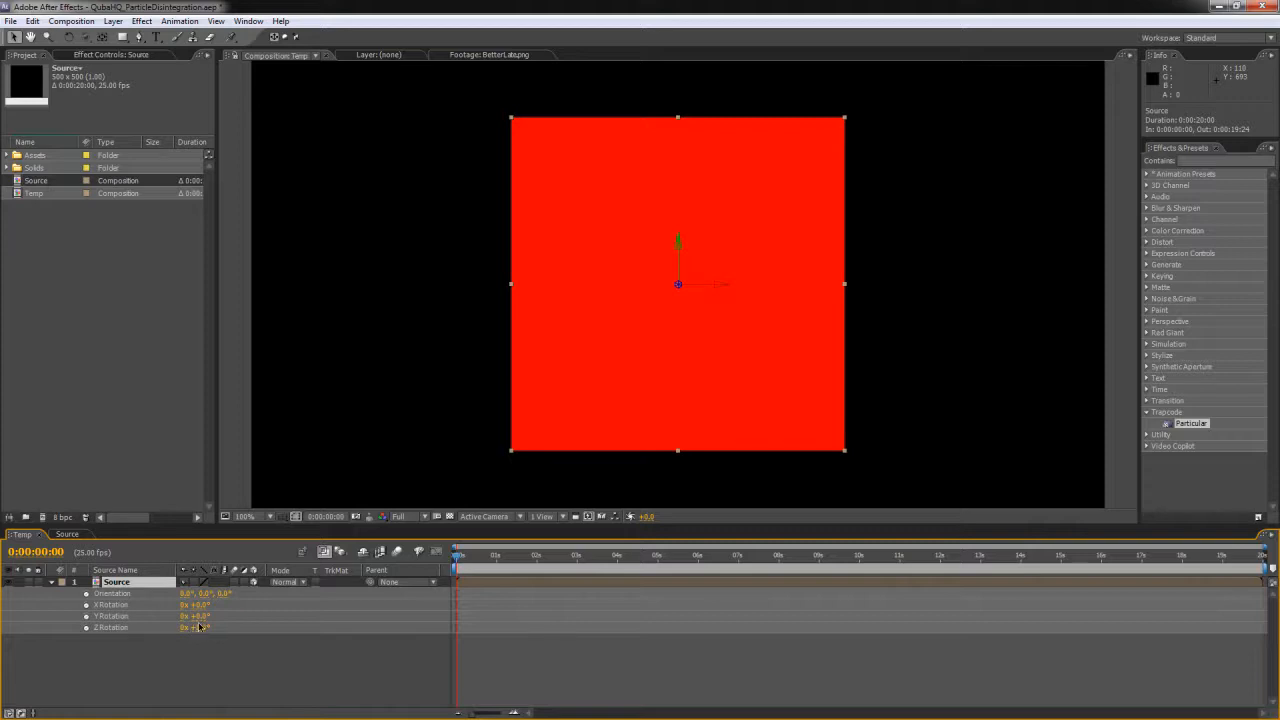
{"action": "mouse_move", "coordinate": [200, 617]}
{"action": "left_mouse_down"}
{"action": "mouse_move", "coordinate": [245, 617]}
{"action": "mouse_move", "coordinate": [178, 606]}
{"action": "left_mouse_up"}
{"action": "left_click", "coordinate": [183, 656]}
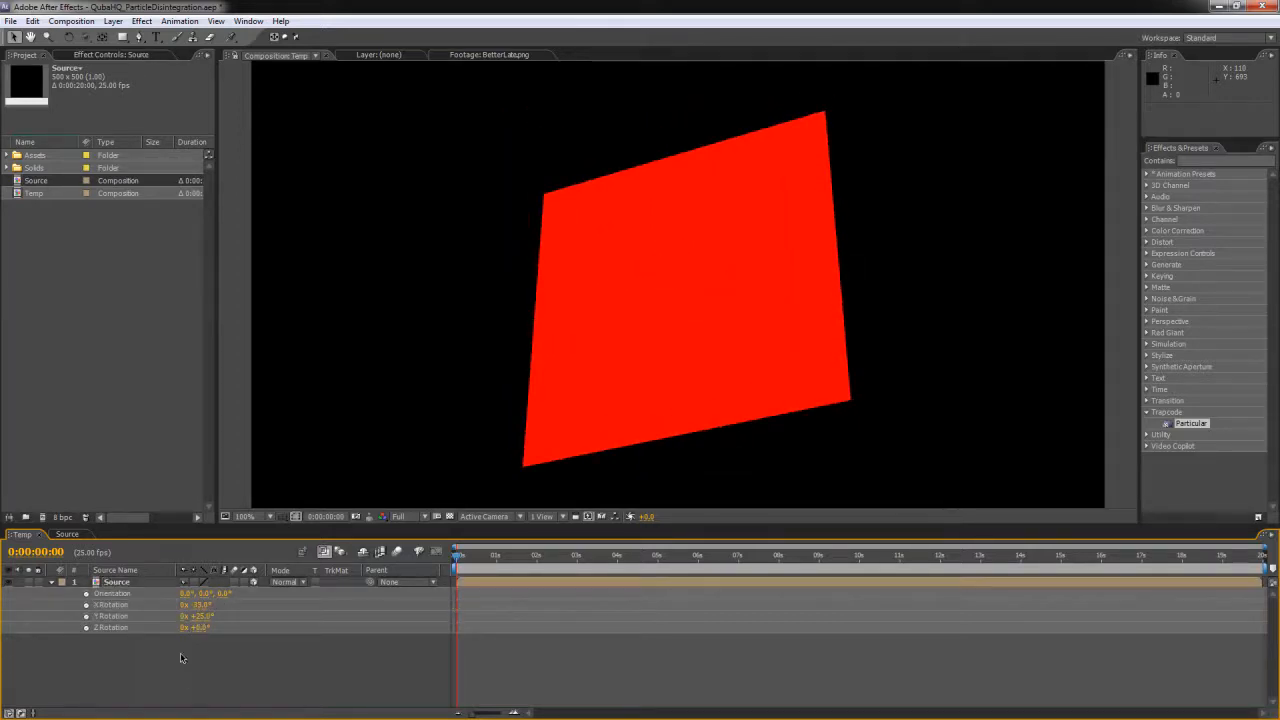
{"action": "left_click", "coordinate": [51, 582]}
{"action": "left_click", "coordinate": [11, 582]}
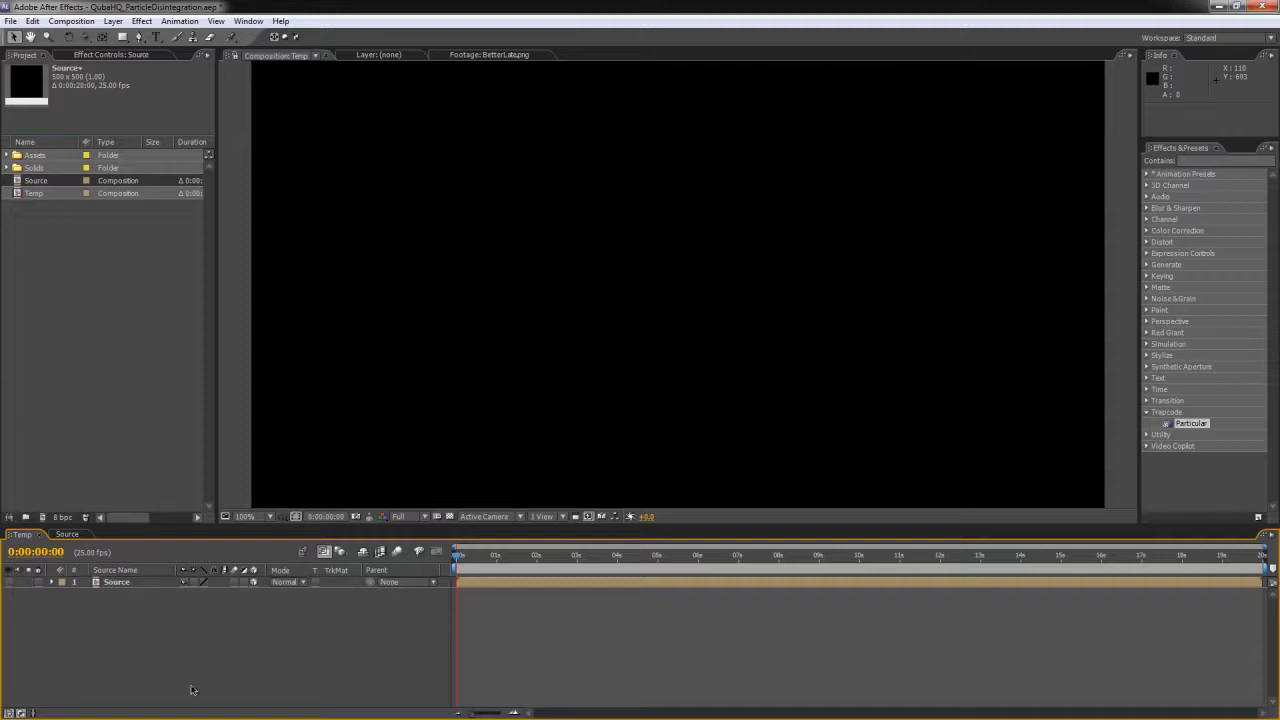
Step: Add a black, comp-sized 1280 x 720 solid named Particles to the Temp composition
{"action": "key", "text": "ctrl+y"}
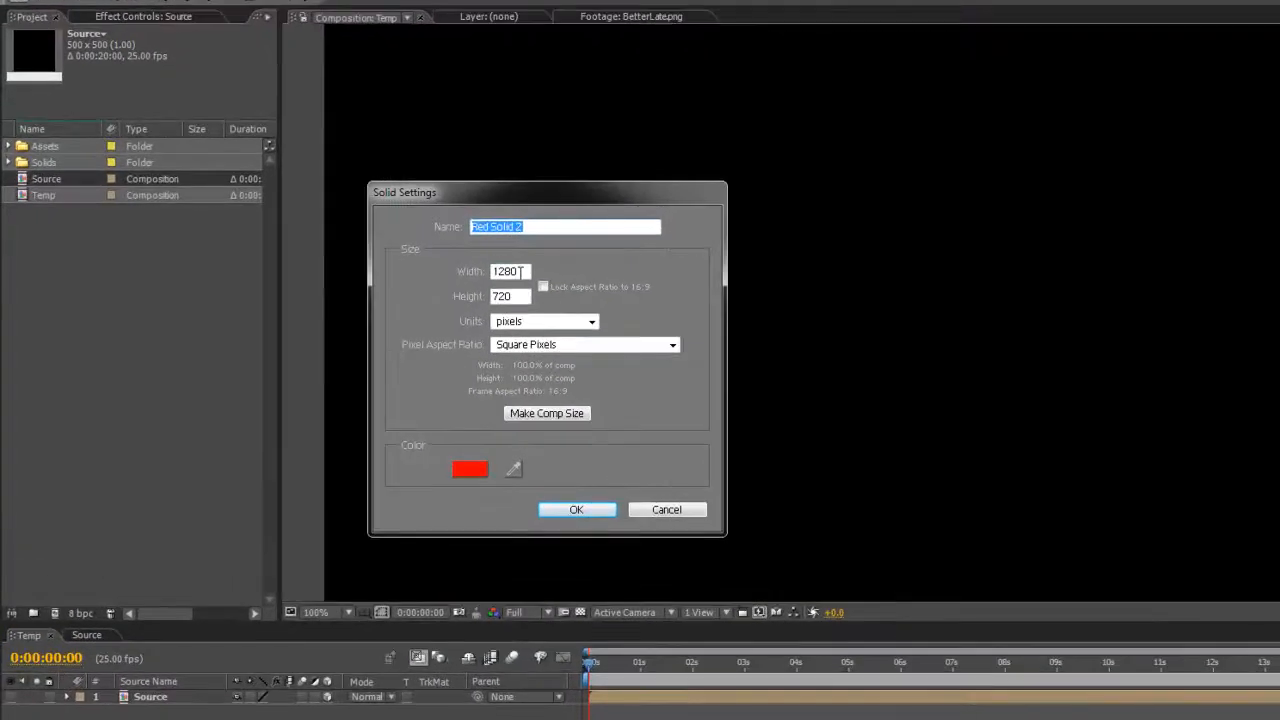
{"action": "left_click", "coordinate": [548, 414]}
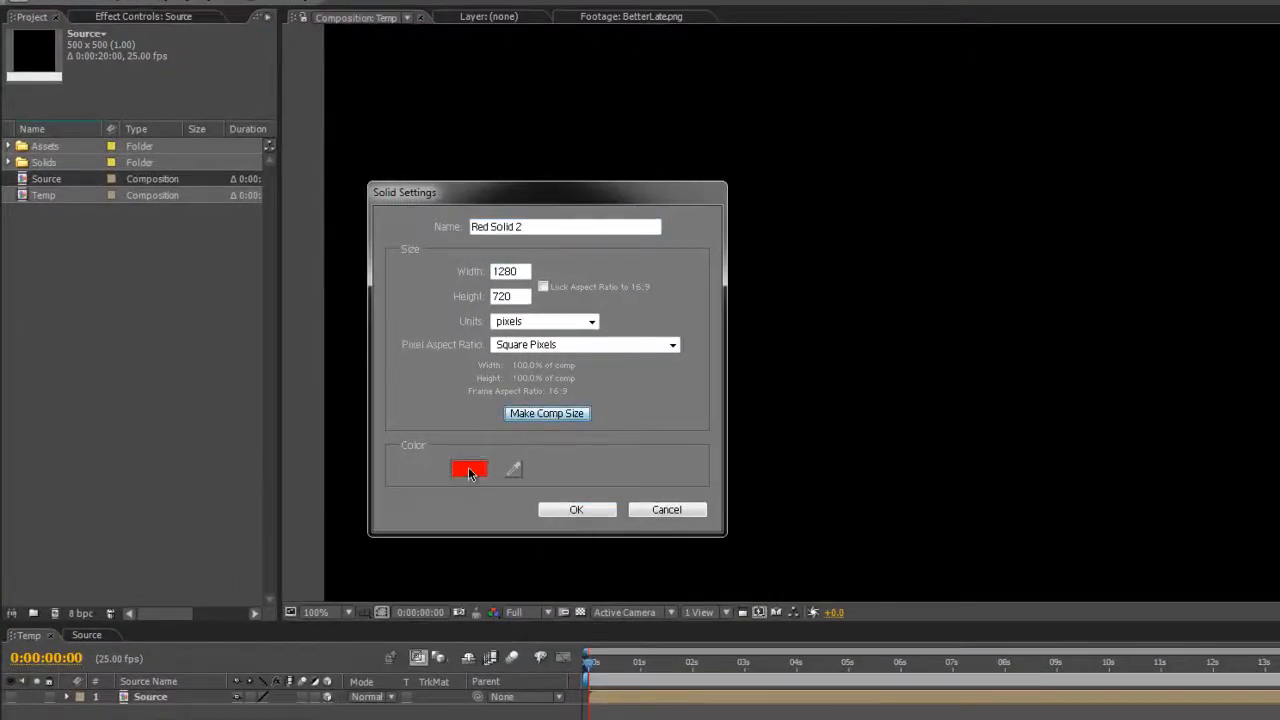
{"action": "left_click", "coordinate": [469, 472]}
{"action": "left_click_drag", "start_coordinate": [440, 440], "coordinate": [195, 671]}
{"action": "left_click", "coordinate": [724, 283]}
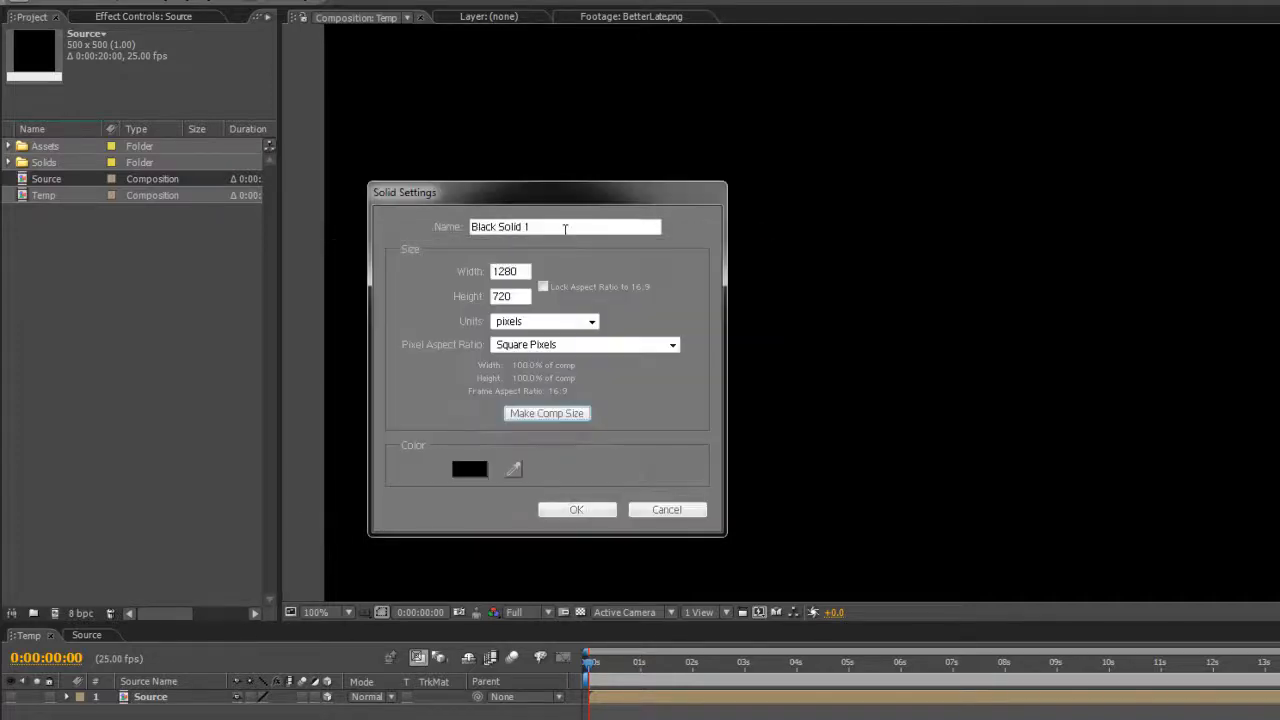
{"action": "left_click_drag", "start_coordinate": [565, 229], "coordinate": [128, 202]}
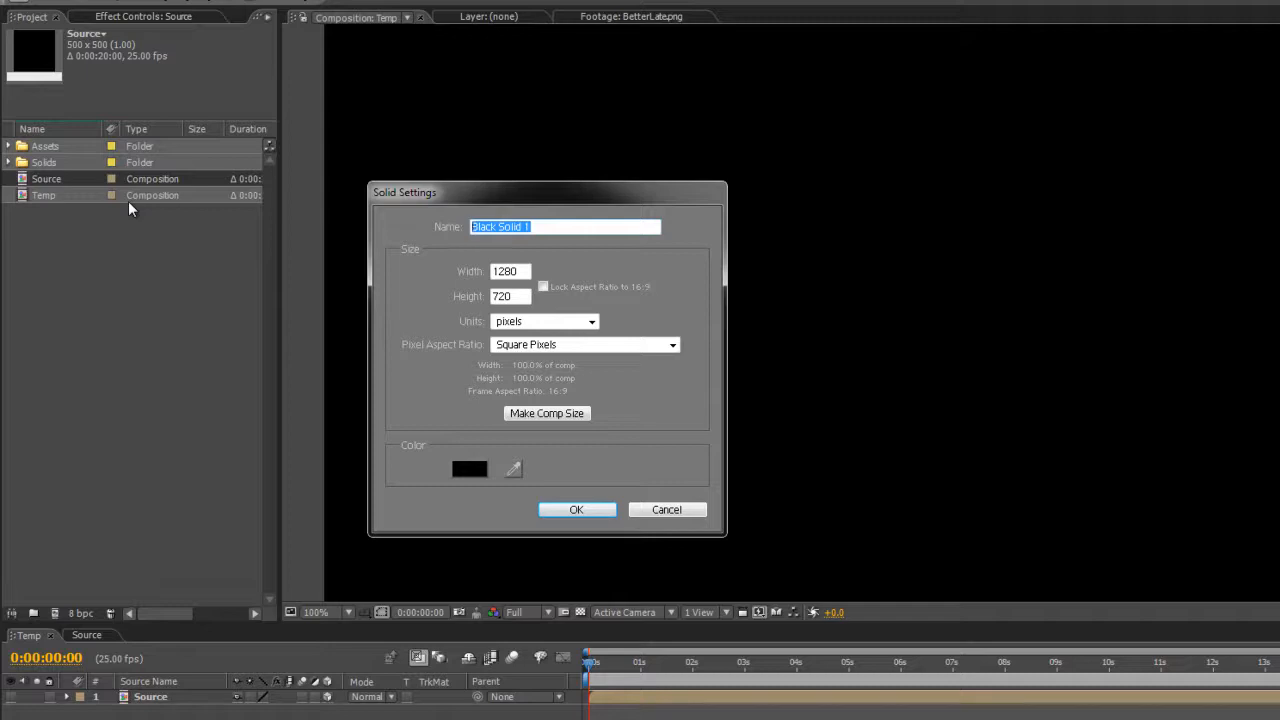
{"action": "type", "text": "Particles"}
{"action": "key", "text": "Return"}
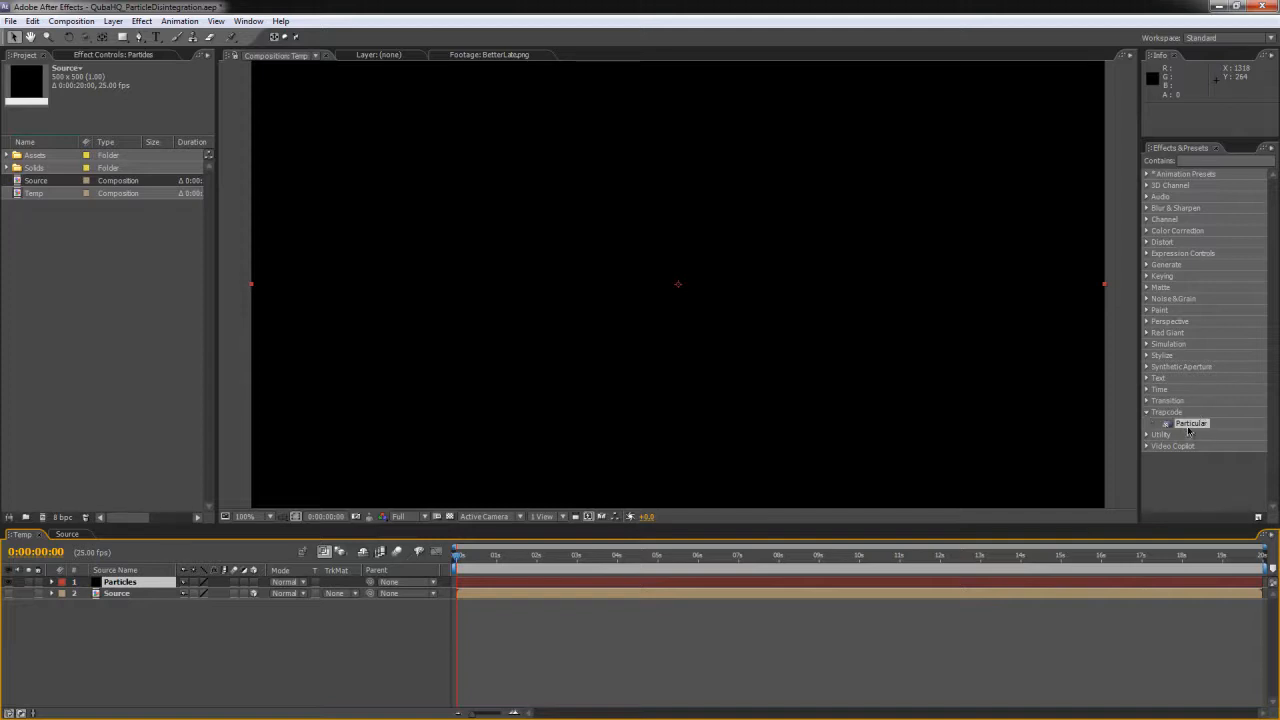
Step: Apply Trapcode Particular to the Particles solid, with Emitter Type set to Layer and the Source layer as its emitter
{"action": "double_click", "coordinate": [1189, 426]}
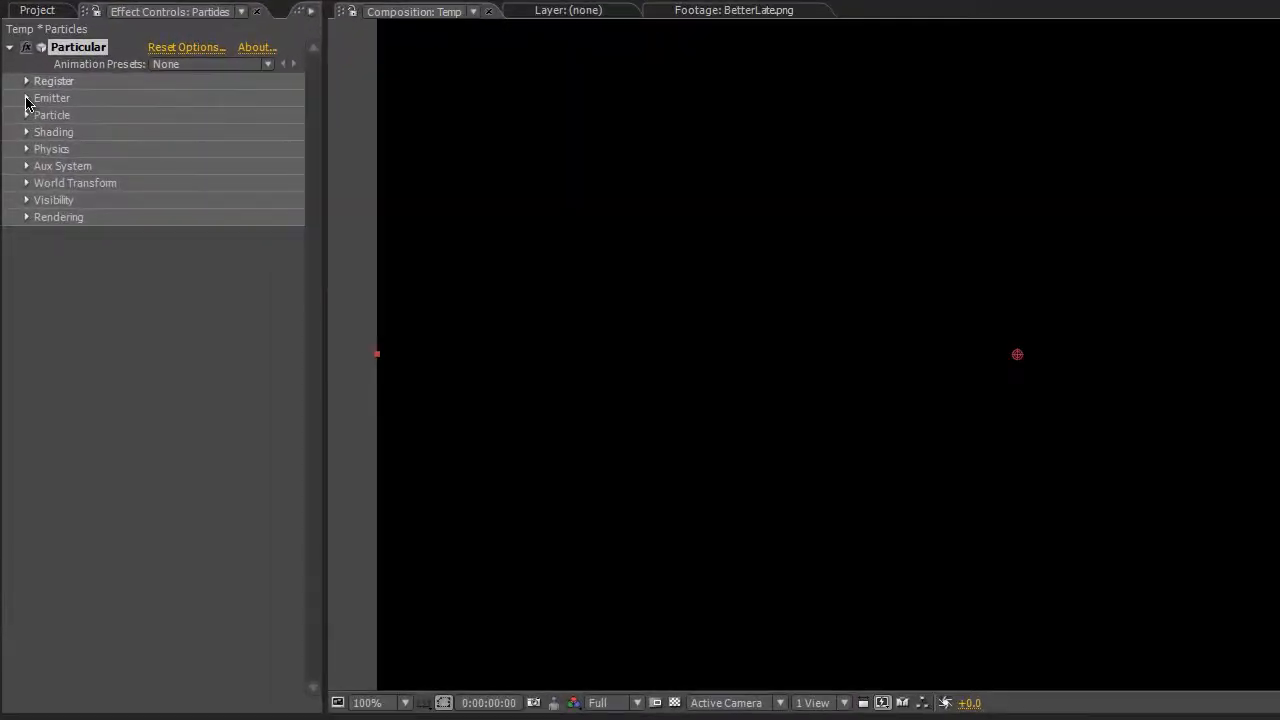
{"action": "left_click", "coordinate": [17, 114]}
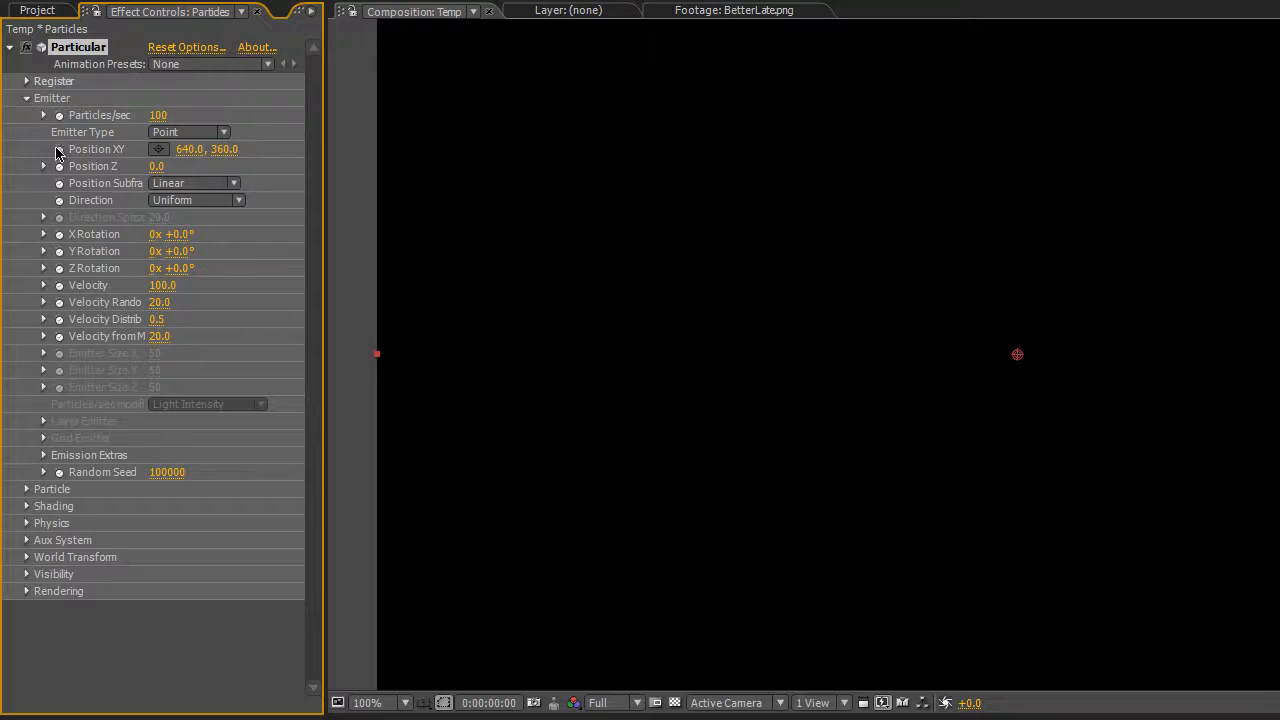
{"action": "left_click", "coordinate": [217, 132]}
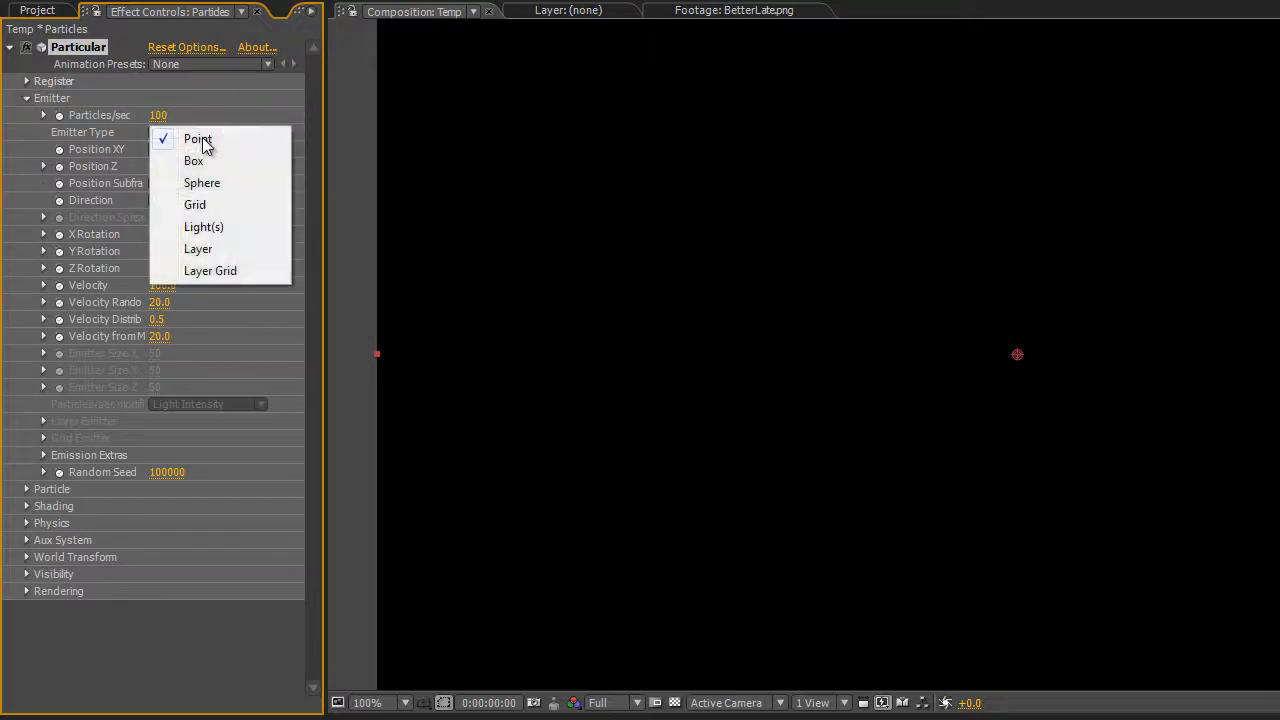
{"action": "left_click", "coordinate": [213, 258]}
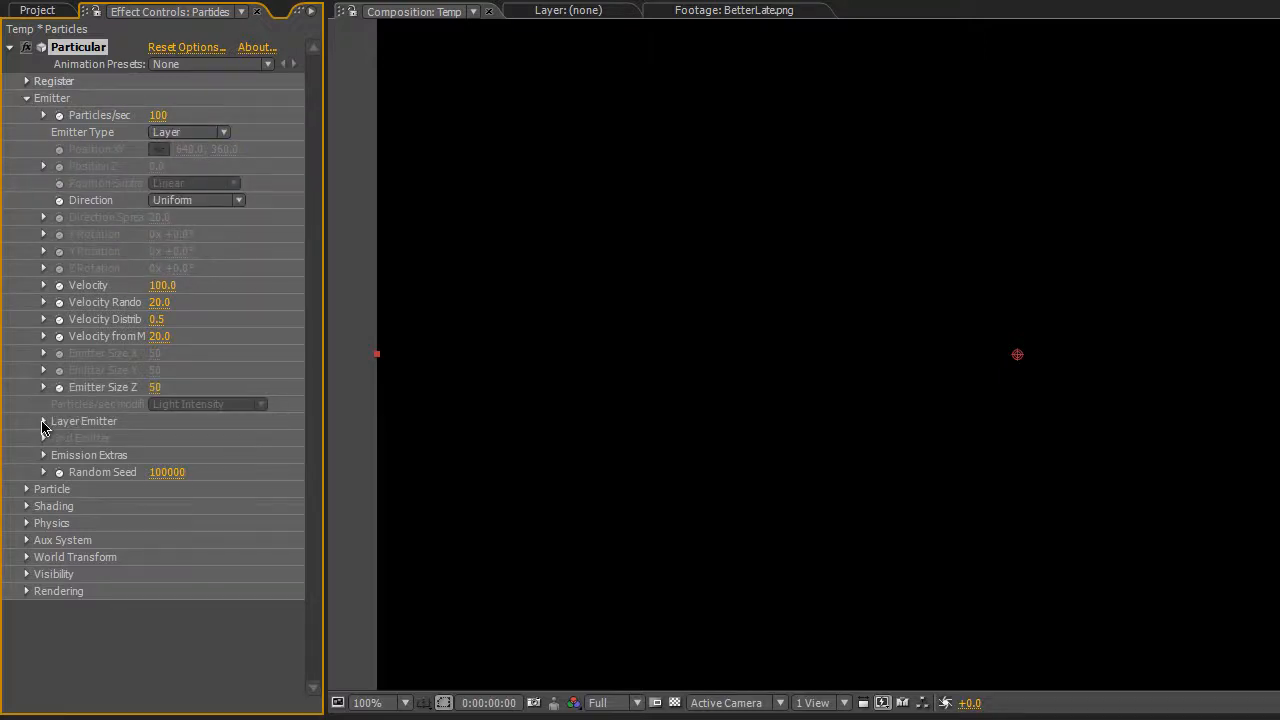
{"action": "left_click", "coordinate": [43, 421]}
{"action": "left_click", "coordinate": [222, 438]}
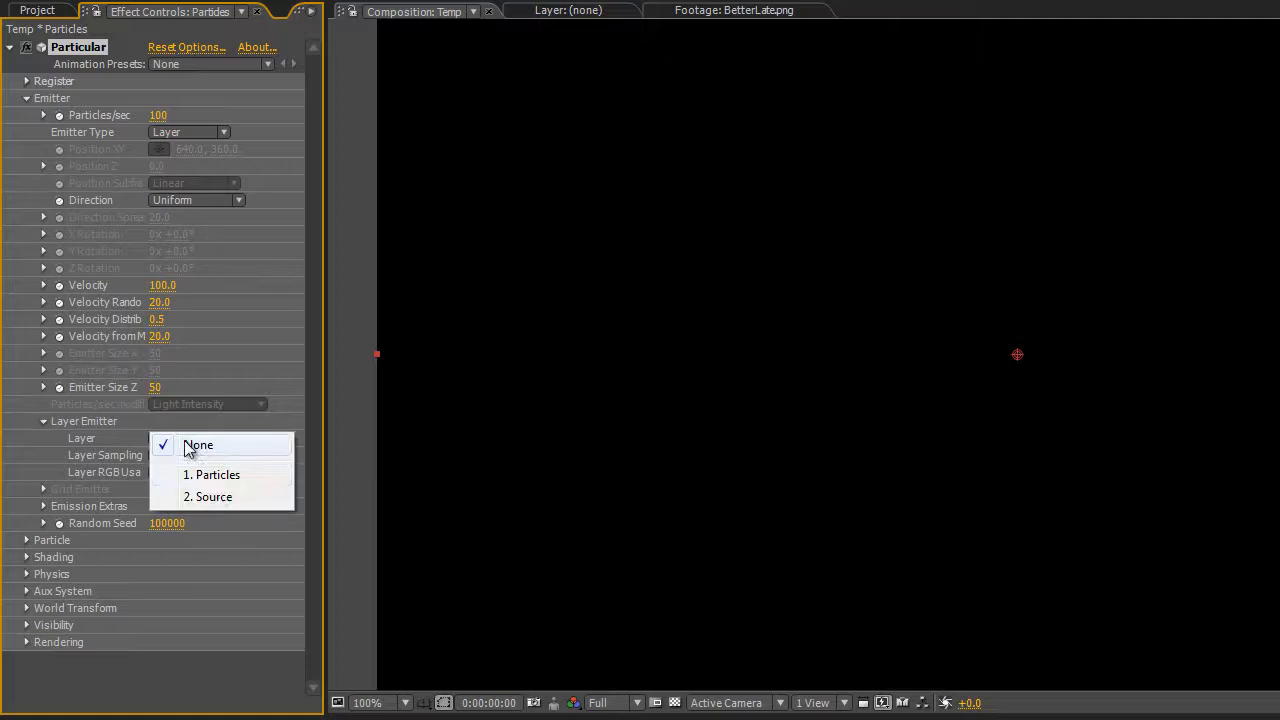
{"action": "left_click", "coordinate": [220, 497]}
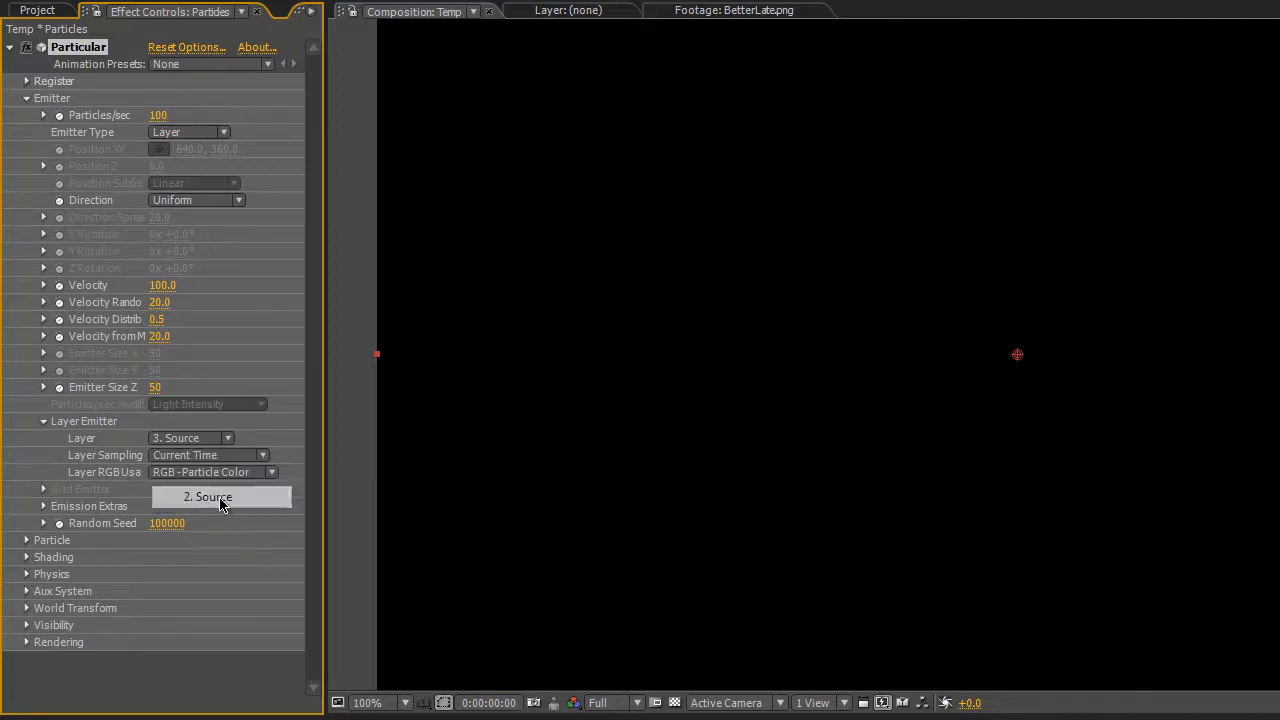
Step: Set the emitter's Velocity, Velocity Random, Velocity Distribution and Velocity from Motion to 0
{"action": "left_click", "coordinate": [162, 286]}
{"action": "type", "text": "0"}
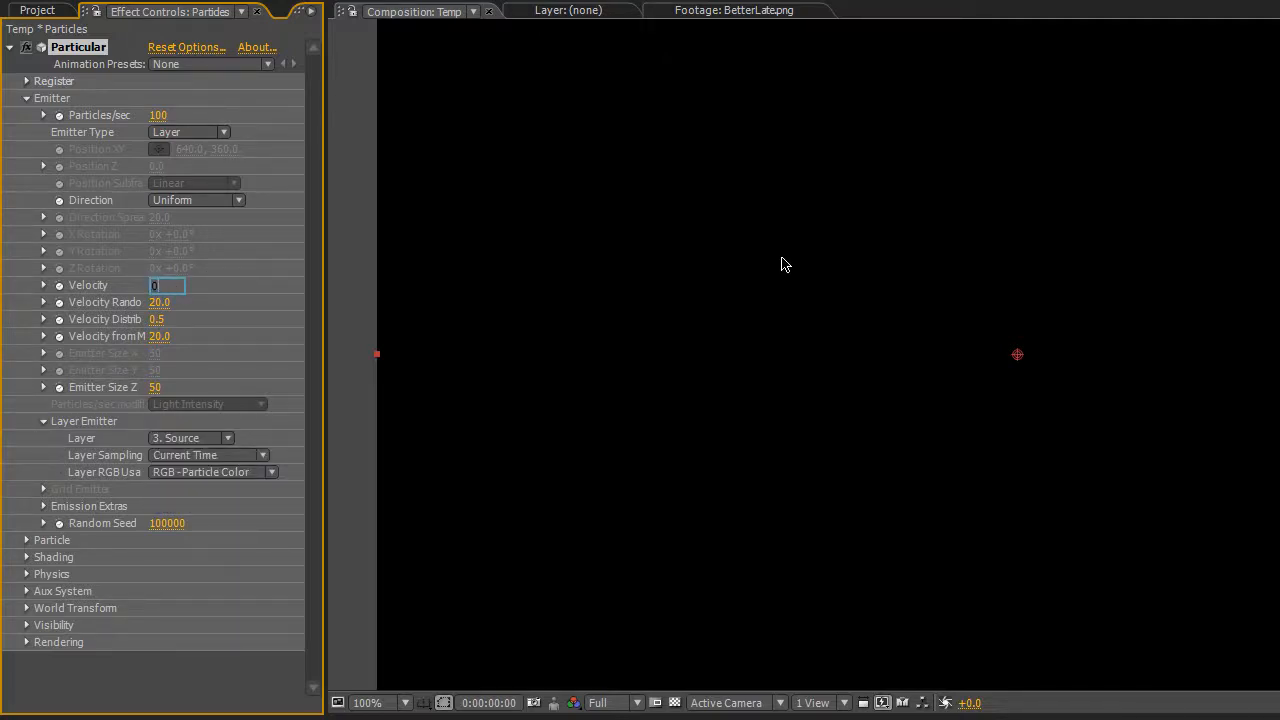
{"action": "key", "text": "Tab"}
{"action": "type", "text": "0"}
{"action": "key", "text": "Tab"}
{"action": "type", "text": "0"}
{"action": "key", "text": "Tab"}
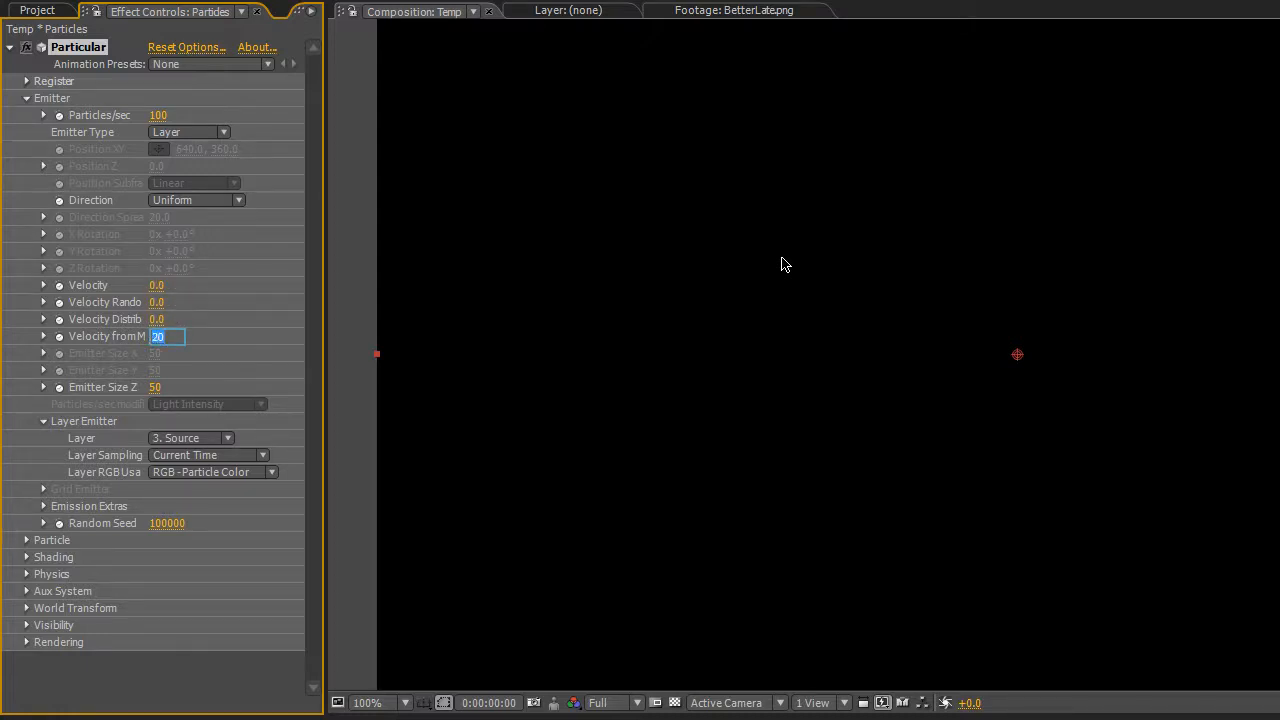
{"action": "type", "text": "0"}
{"action": "left_click", "coordinate": [157, 400]}
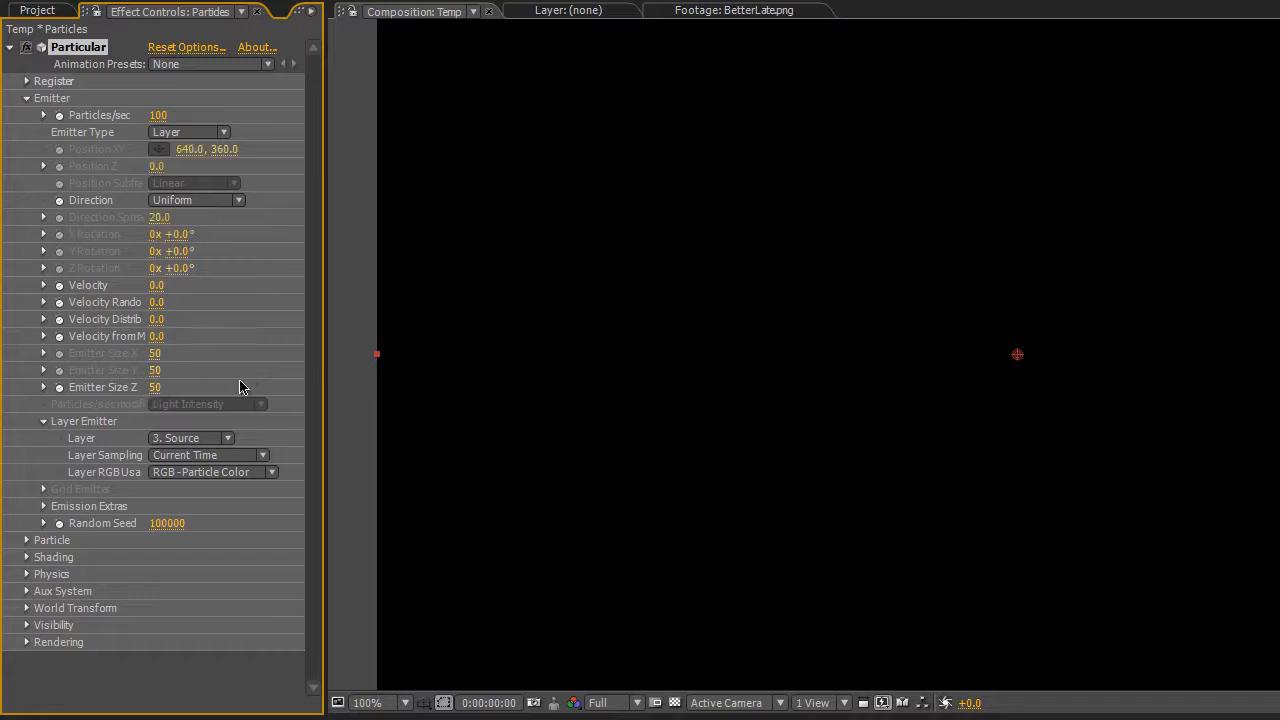
Step: Set the emitter's Emitter Size Z to 1
{"action": "left_click", "coordinate": [155, 387]}
{"action": "type", "text": "1"}
{"action": "key", "text": "Tab"}
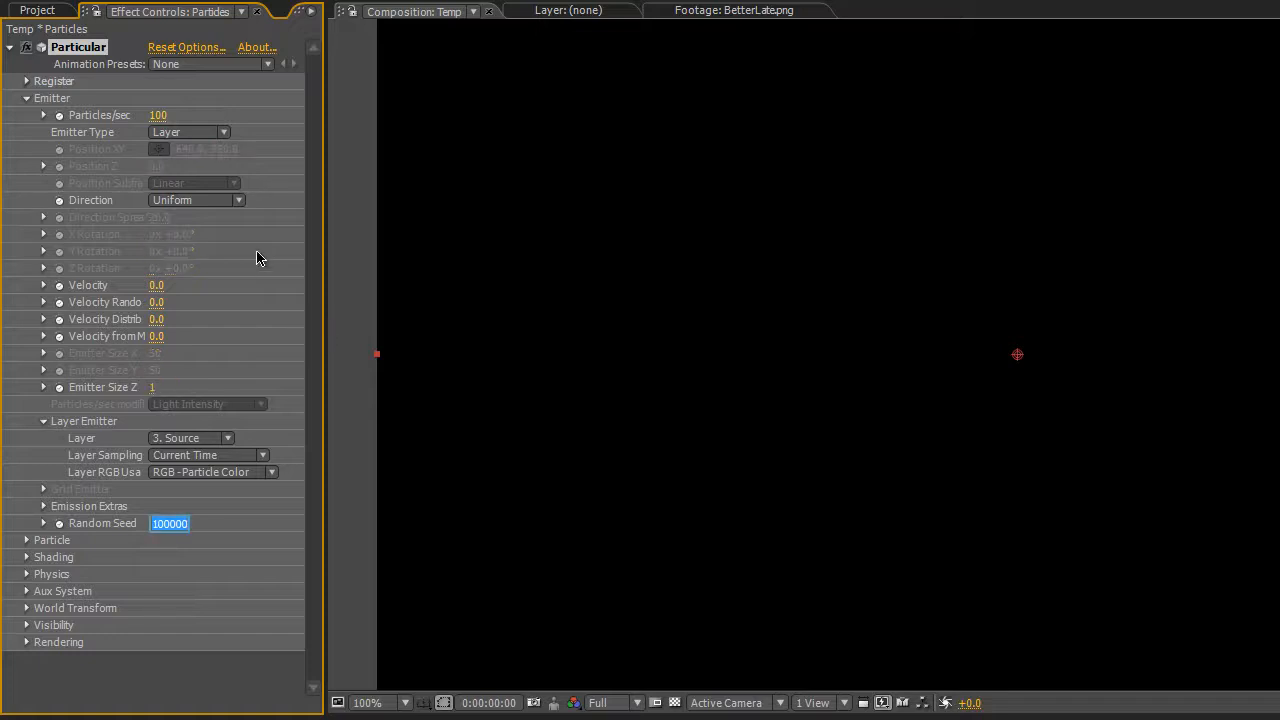
Step: Increase the Life [sec] value in Particular's Particle settings
{"action": "left_click", "coordinate": [27, 540]}
{"action": "scroll", "coordinate": [29, 543], "scroll_direction": "down", "scroll_amount": 3}
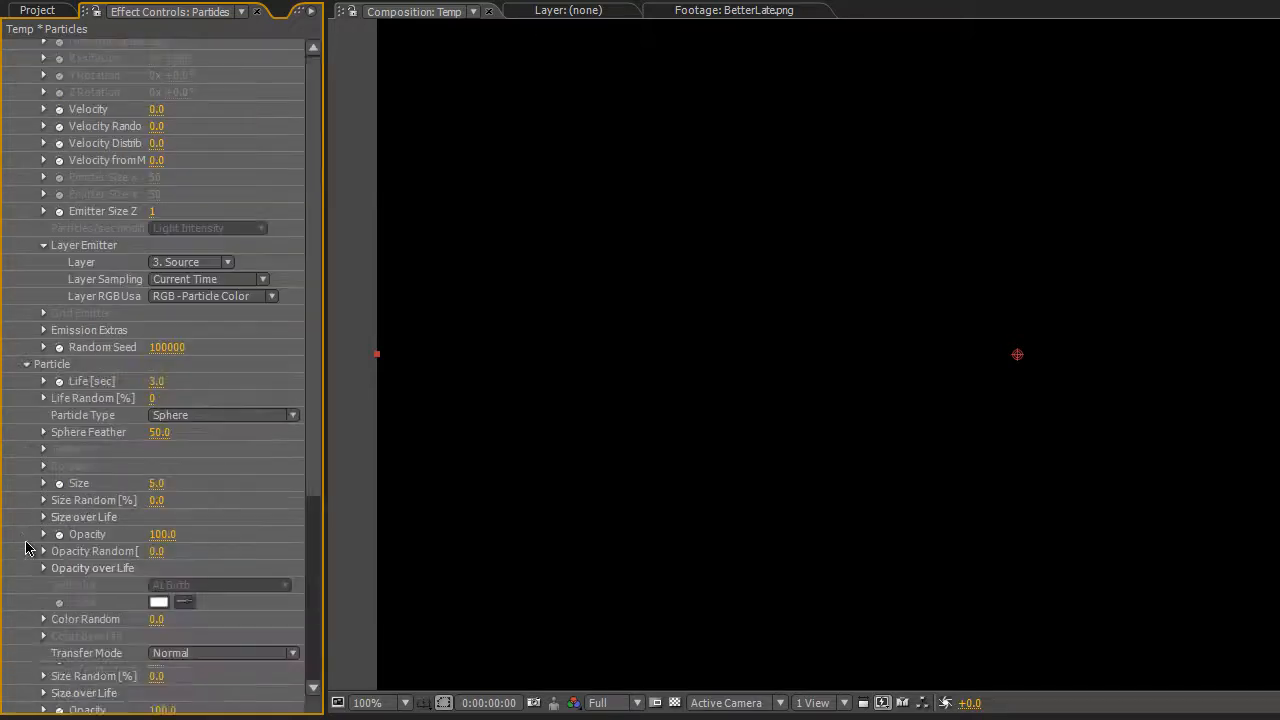
{"action": "left_click", "coordinate": [156, 381]}
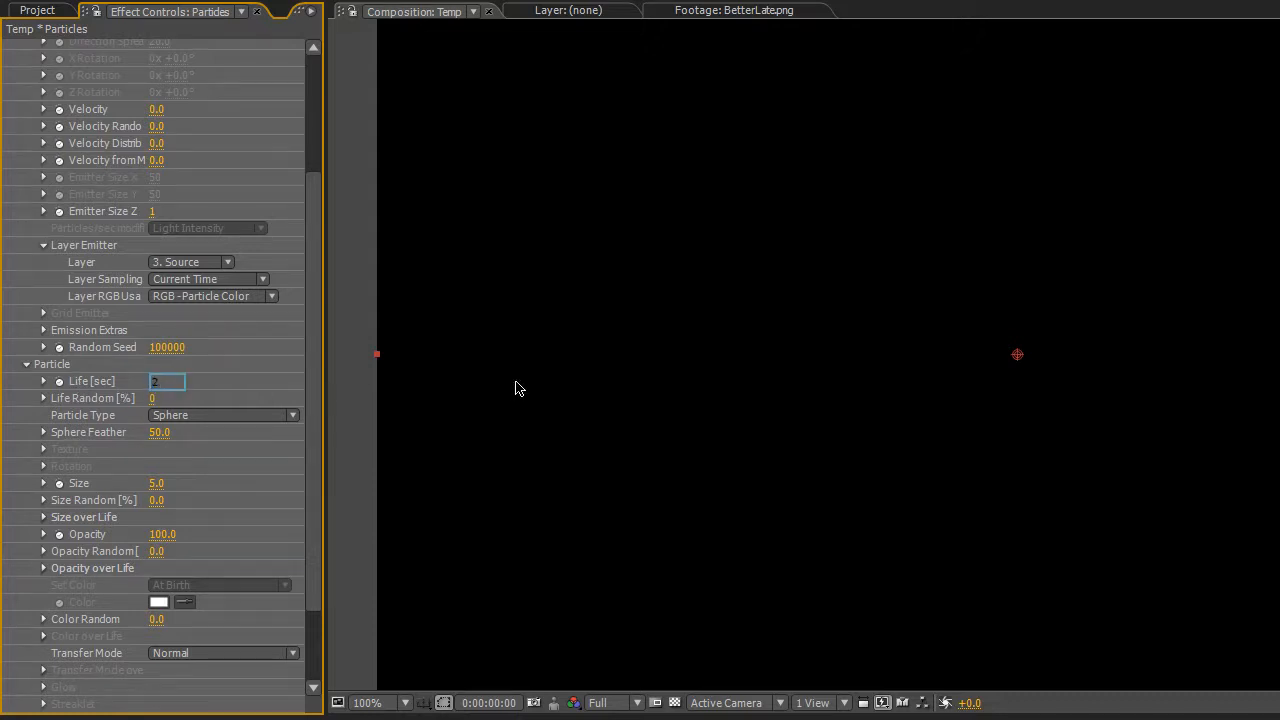
{"action": "key", "text": "Return"}
{"action": "left_click", "coordinate": [28, 366]}
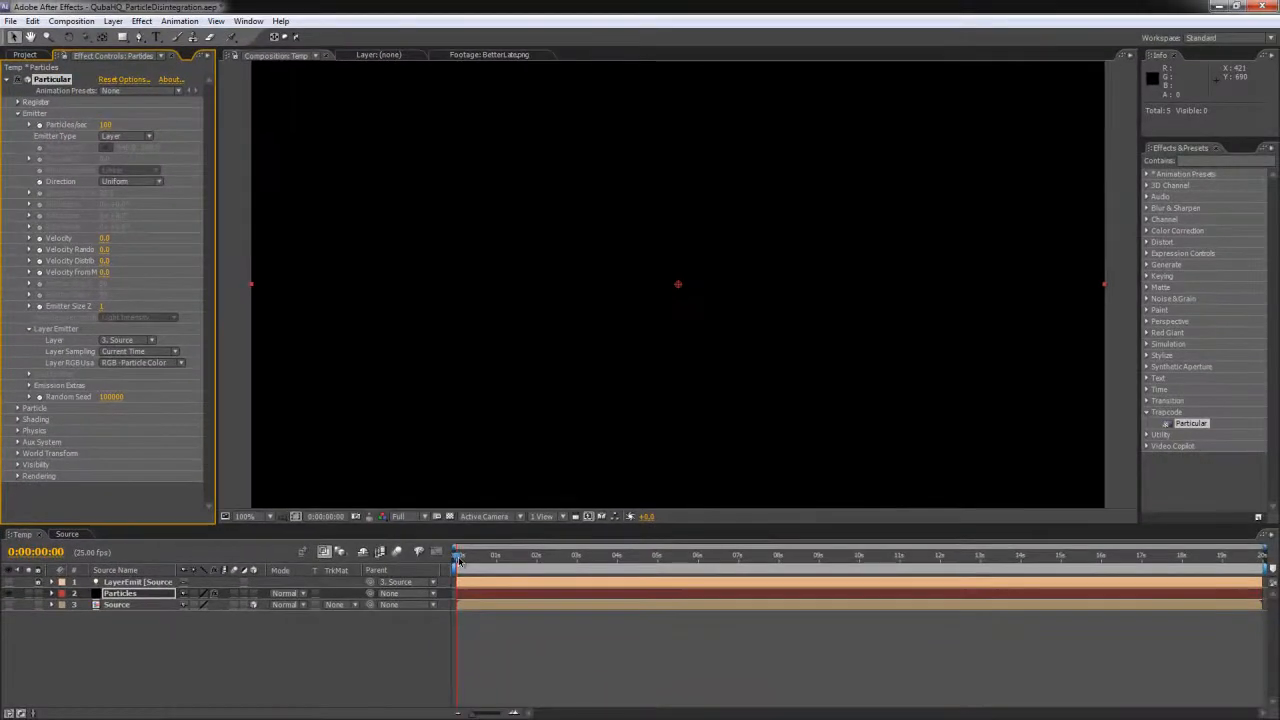
Step: Preview the particles in the Temp composition up to about 6 seconds, comparing them with the Source layer shown, and return to the start
{"action": "left_click_drag", "start_coordinate": [508, 602], "coordinate": [558, 602]}
{"action": "left_click_drag", "start_coordinate": [502, 557], "coordinate": [718, 557]}
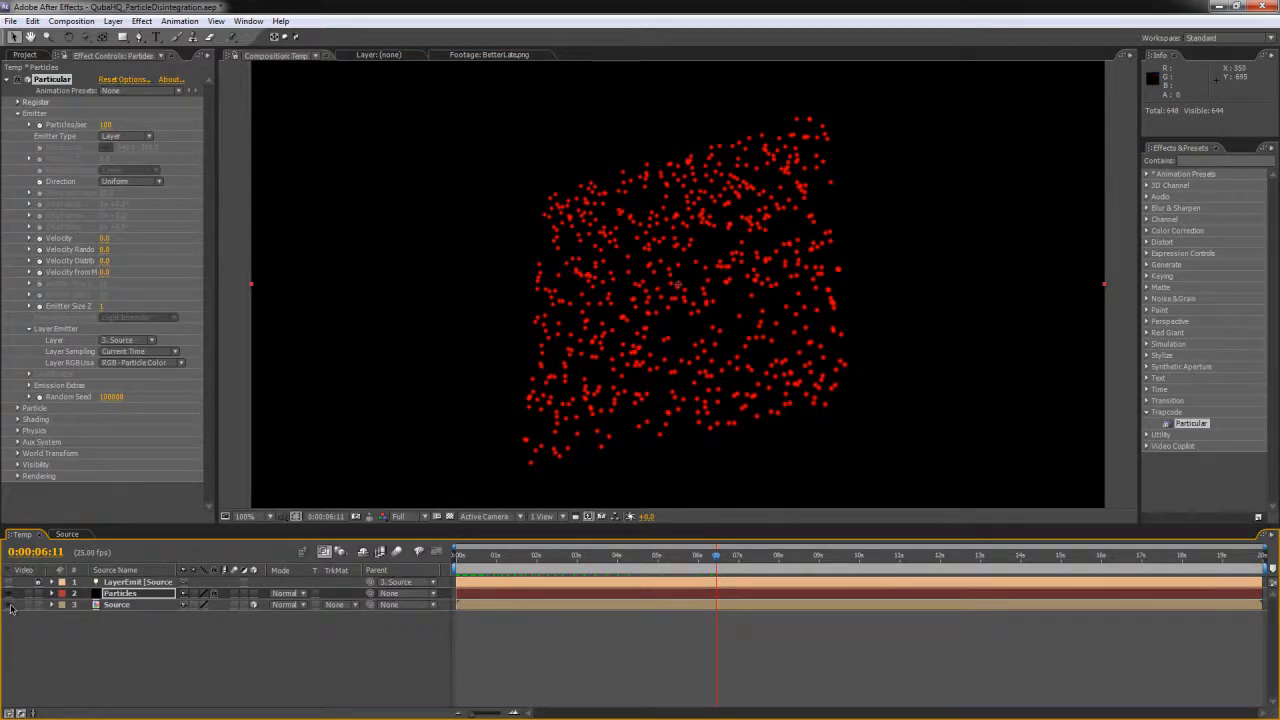
{"action": "left_click", "coordinate": [9, 605]}
{"action": "left_click", "coordinate": [9, 605]}
{"action": "key", "text": "Home"}
Step: Add a lime green 500 x 500 solid to the Source composition and shift it about 240 px to the right
{"action": "double_click", "coordinate": [116, 604]}
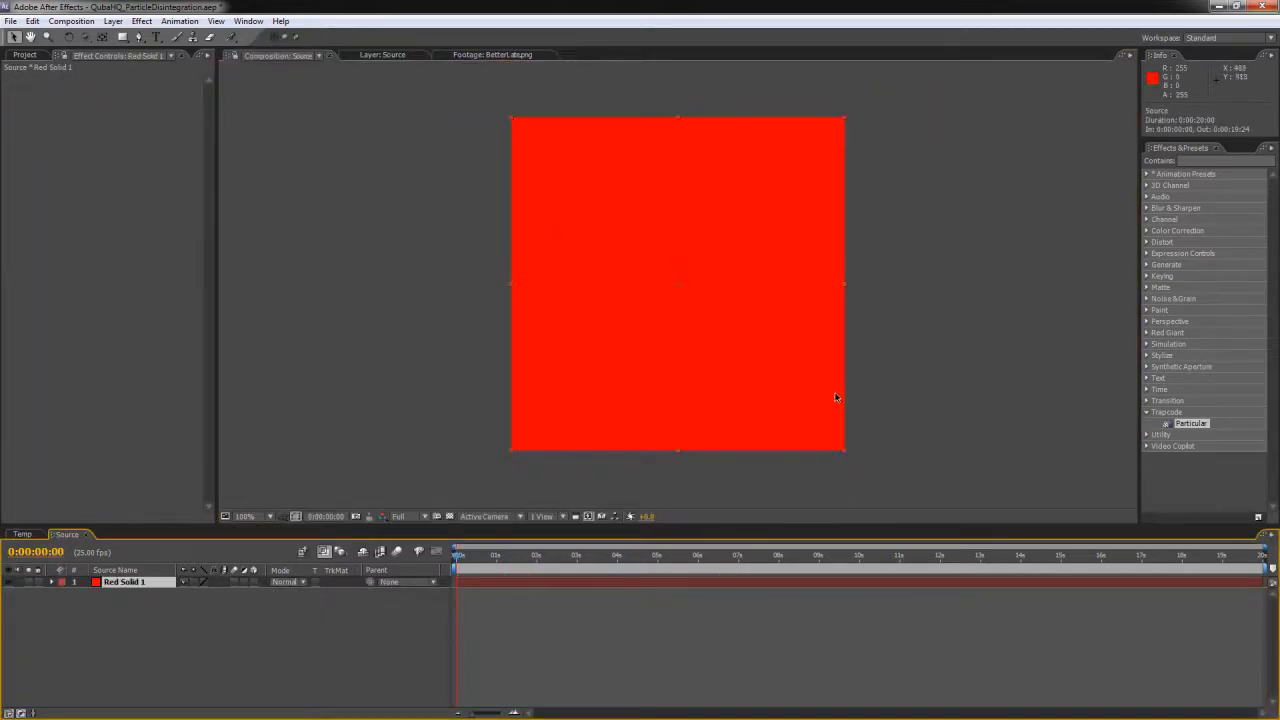
{"action": "left_click", "coordinate": [191, 646]}
{"action": "key", "text": "ctrl+y"}
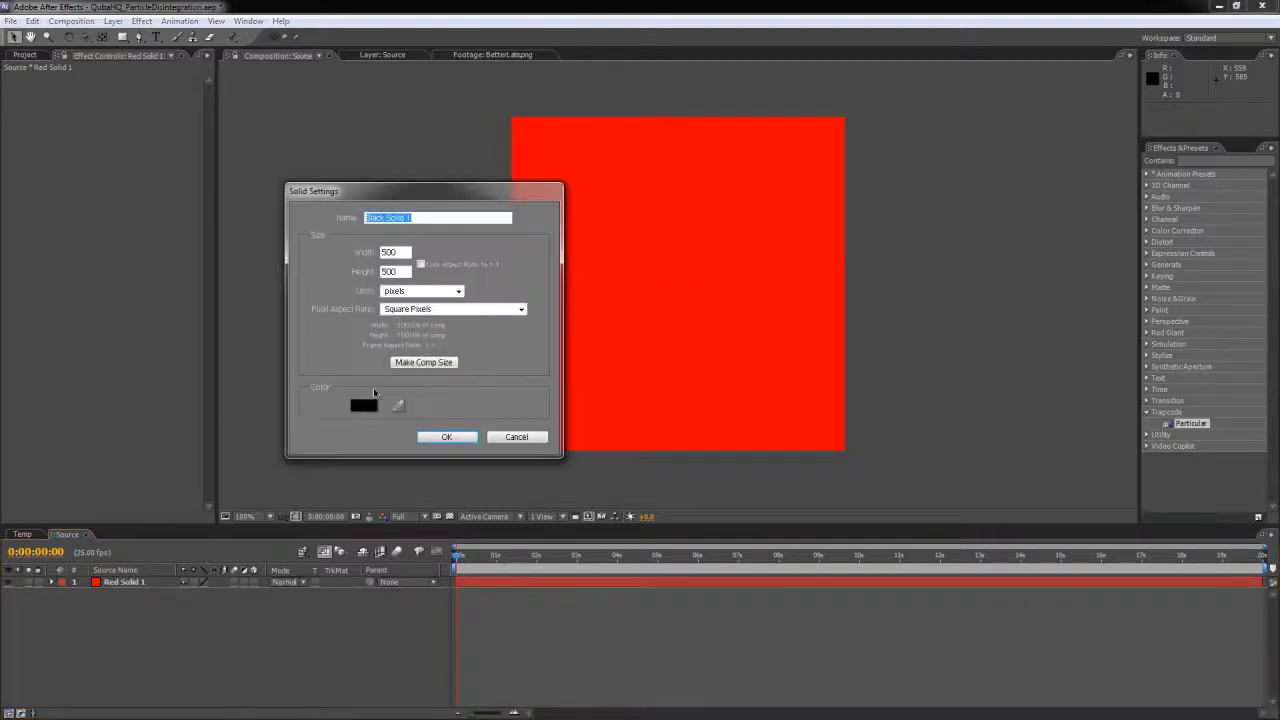
{"action": "left_click", "coordinate": [368, 408]}
{"action": "left_click", "coordinate": [448, 375]}
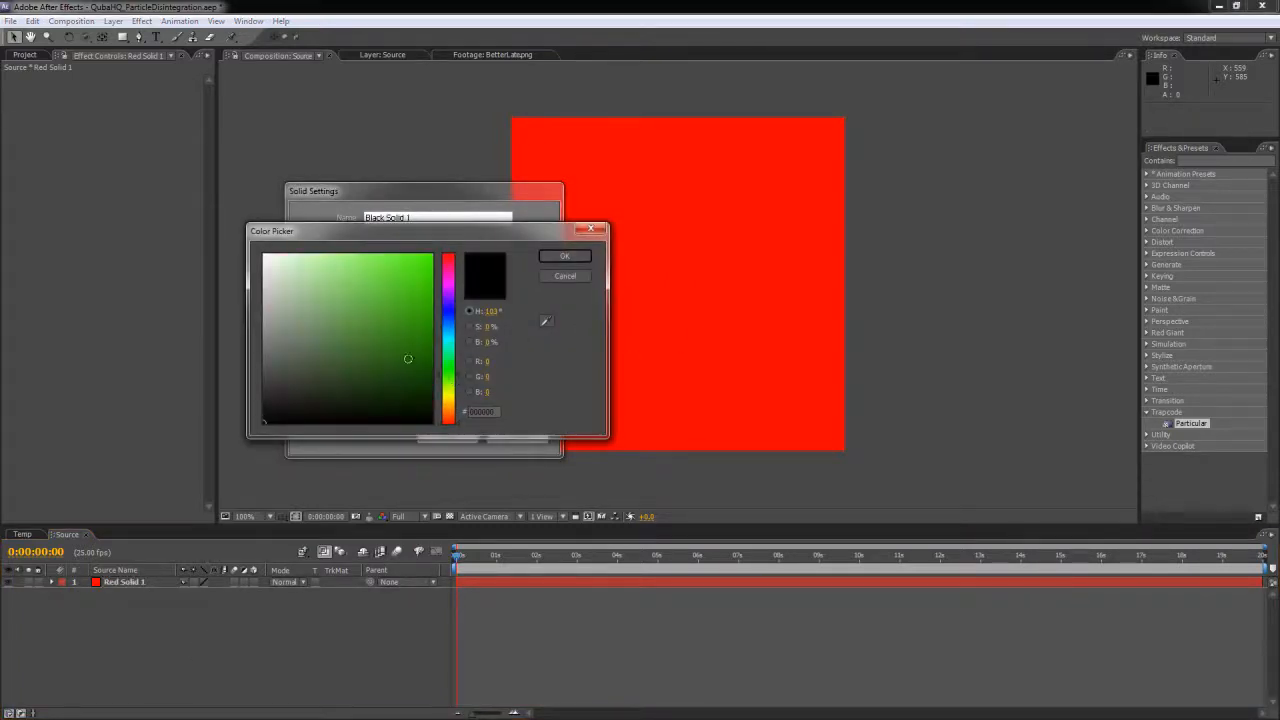
{"action": "left_click", "coordinate": [564, 256]}
{"action": "left_click", "coordinate": [441, 437]}
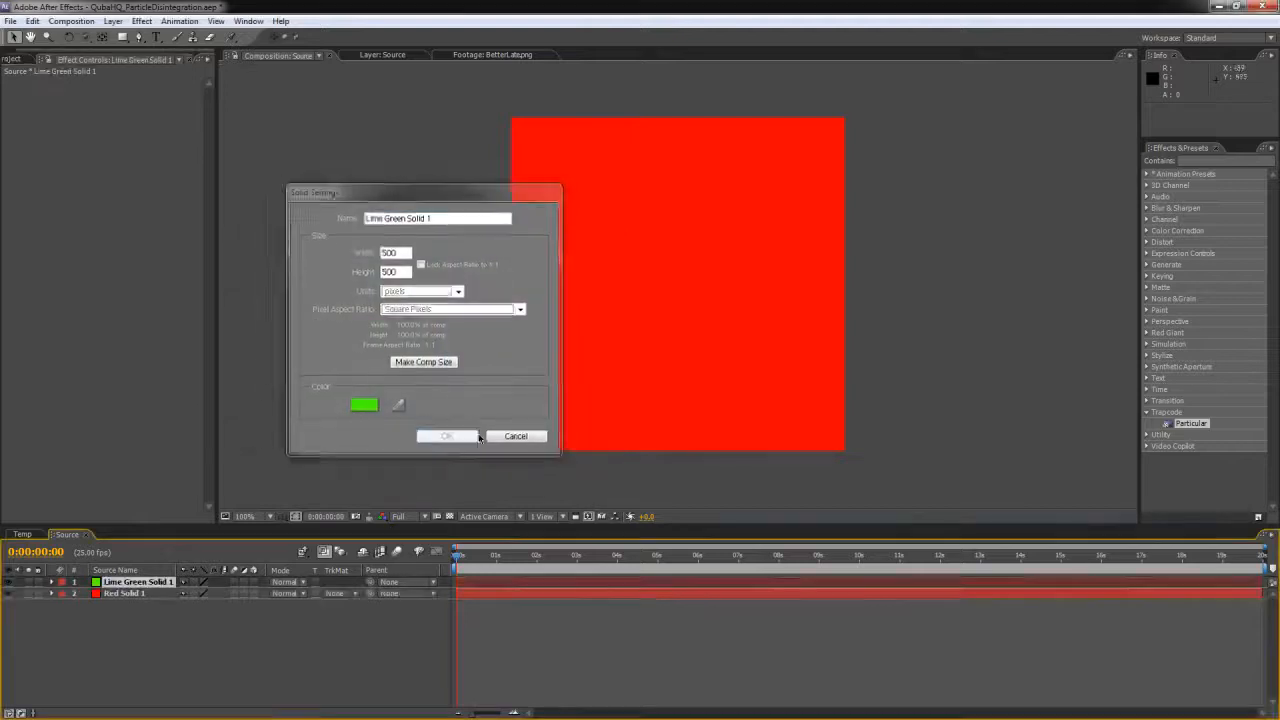
{"action": "left_click_drag", "start_coordinate": [617, 285], "coordinate": [778, 286]}
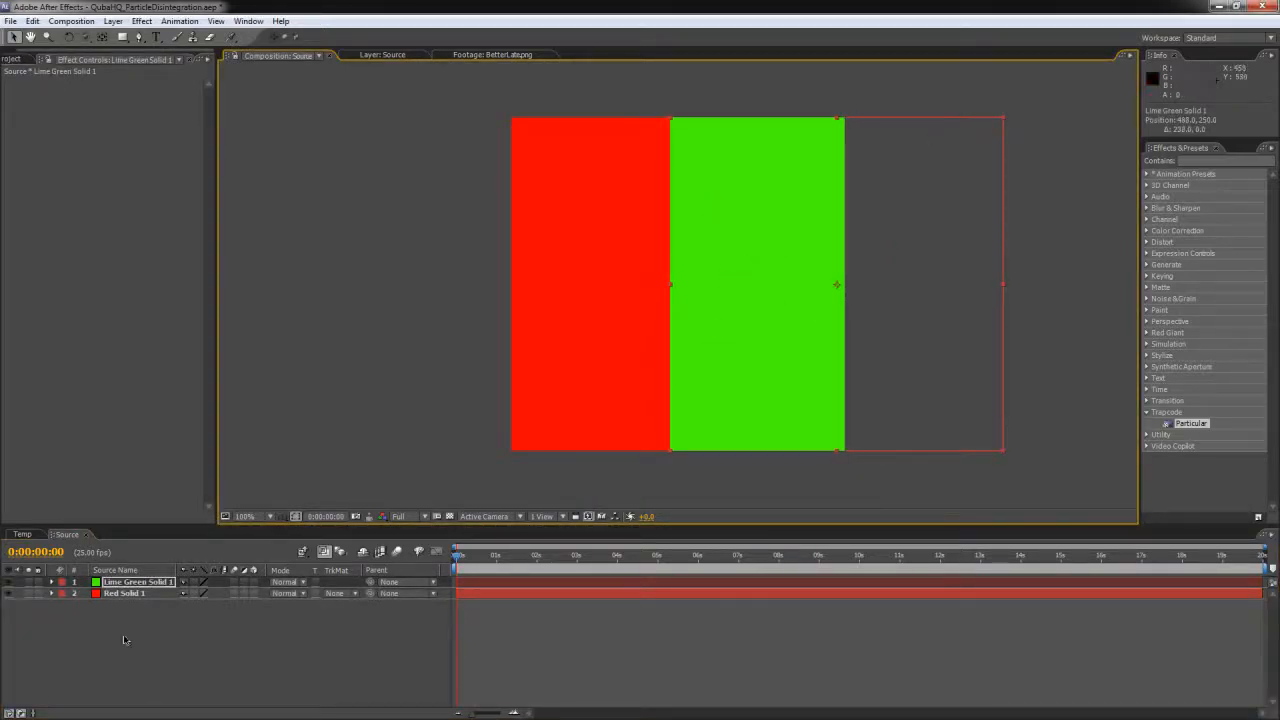
Step: Play the Temp composition and scrub to 0:00:05:21 to examine the colours of the emitted particles
{"action": "left_click", "coordinate": [22, 534]}
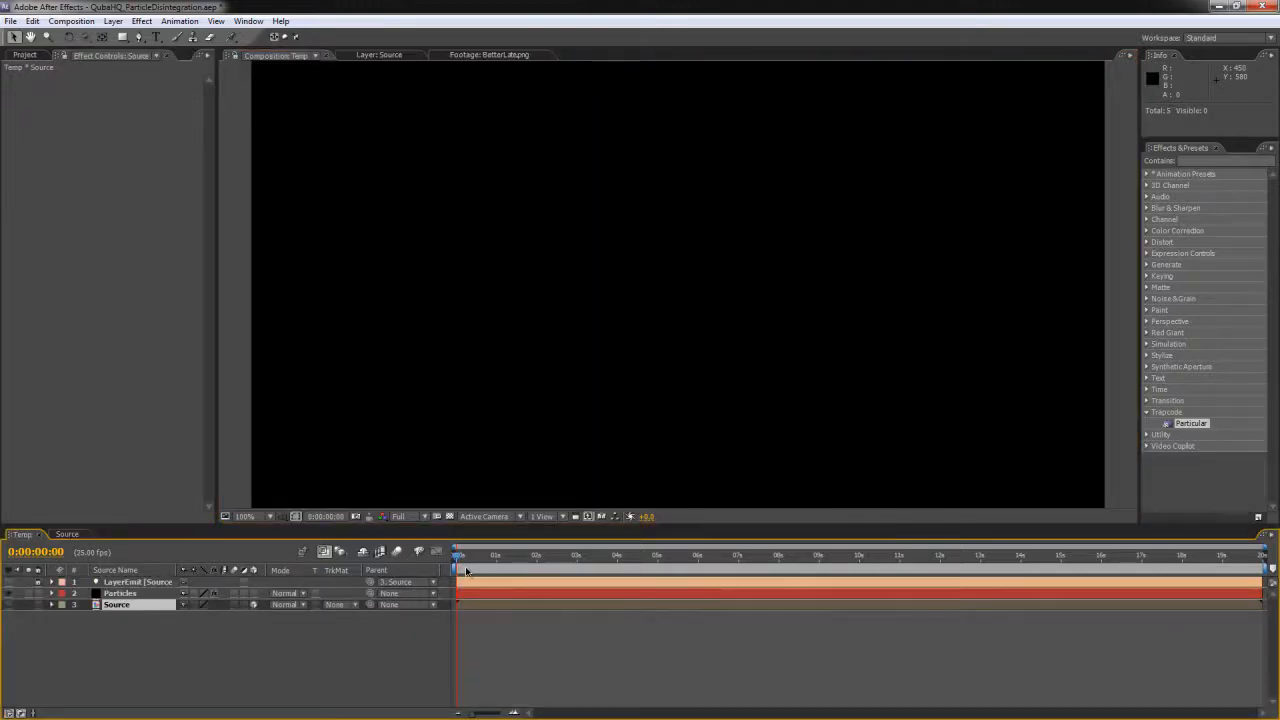
{"action": "key", "text": "space"}
{"action": "key", "text": "space"}
{"action": "left_click_drag", "start_coordinate": [458, 555], "coordinate": [694, 556]}
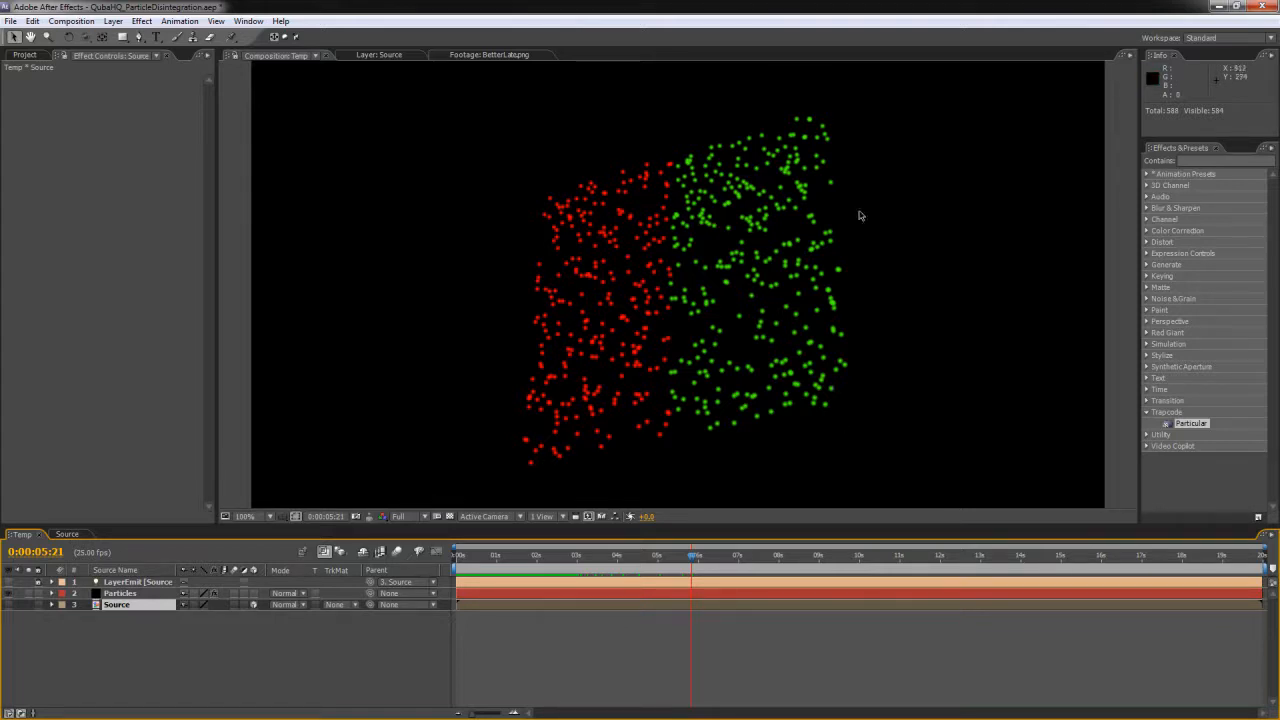
Step: Hide the lime green and red solids in the Source composition and show the transparency grid
{"action": "left_click", "coordinate": [70, 535]}
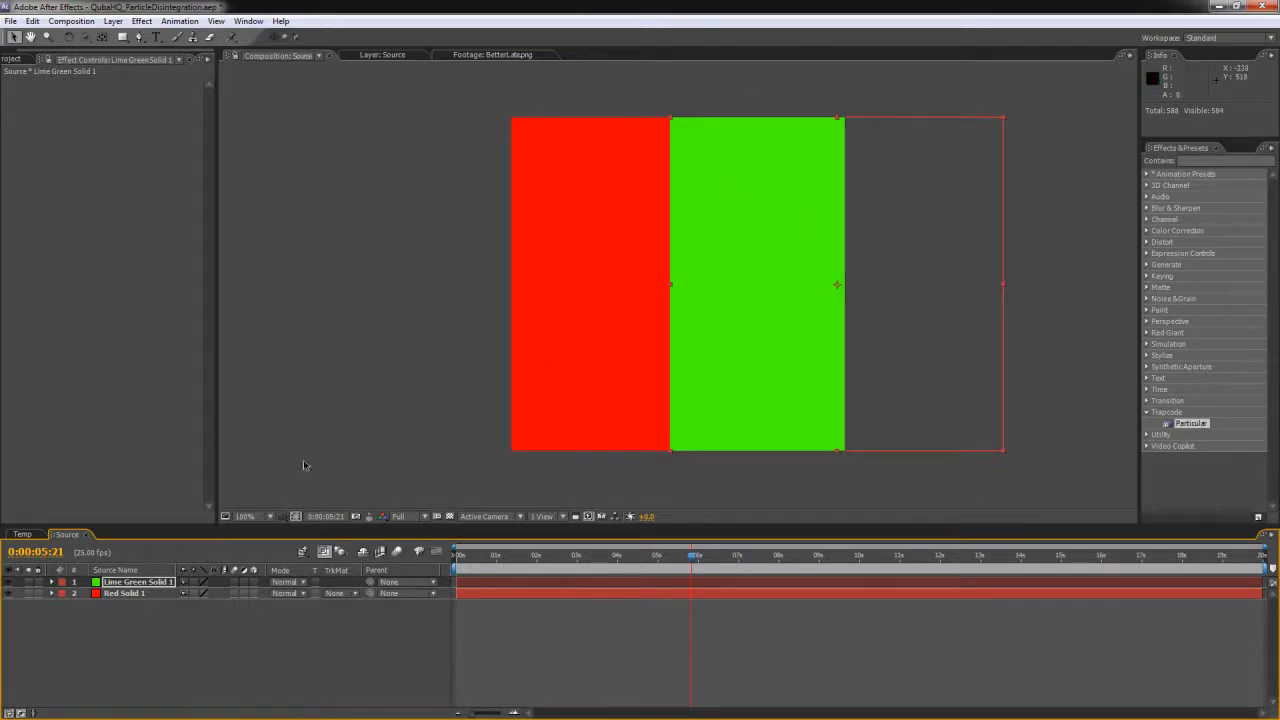
{"action": "left_click_drag", "start_coordinate": [11, 582], "coordinate": [11, 593]}
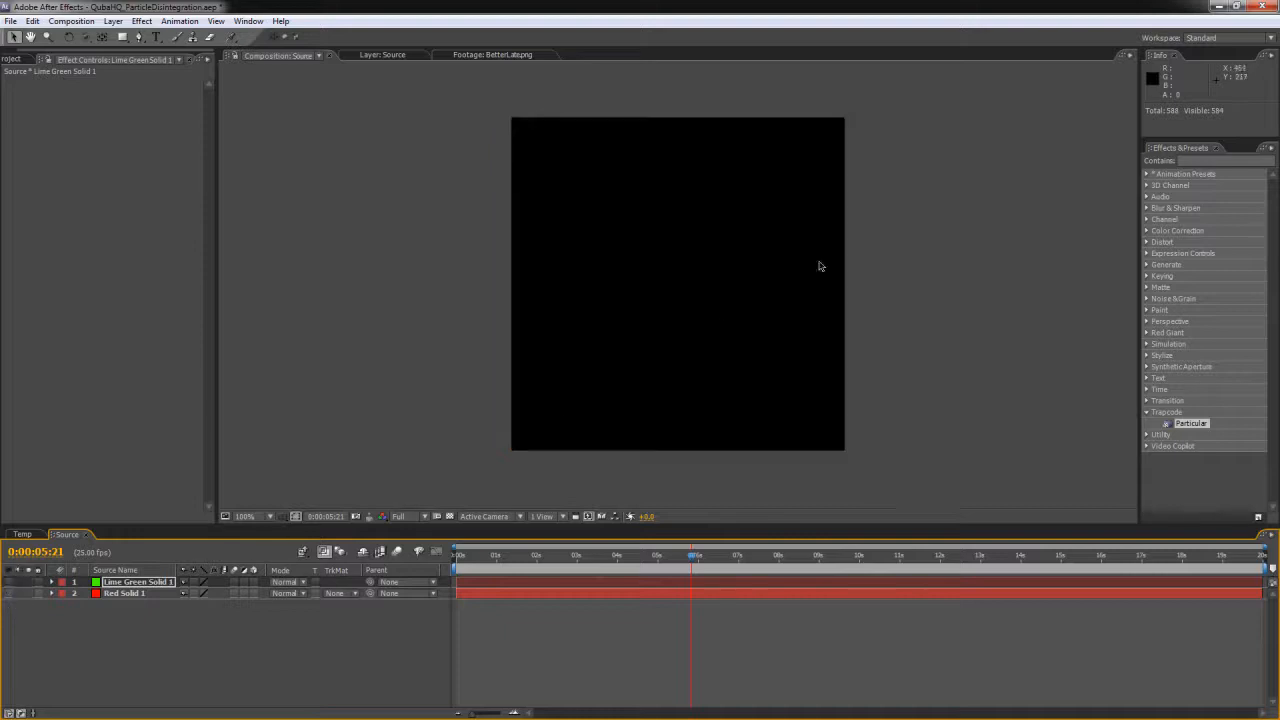
{"action": "left_click", "coordinate": [449, 516]}
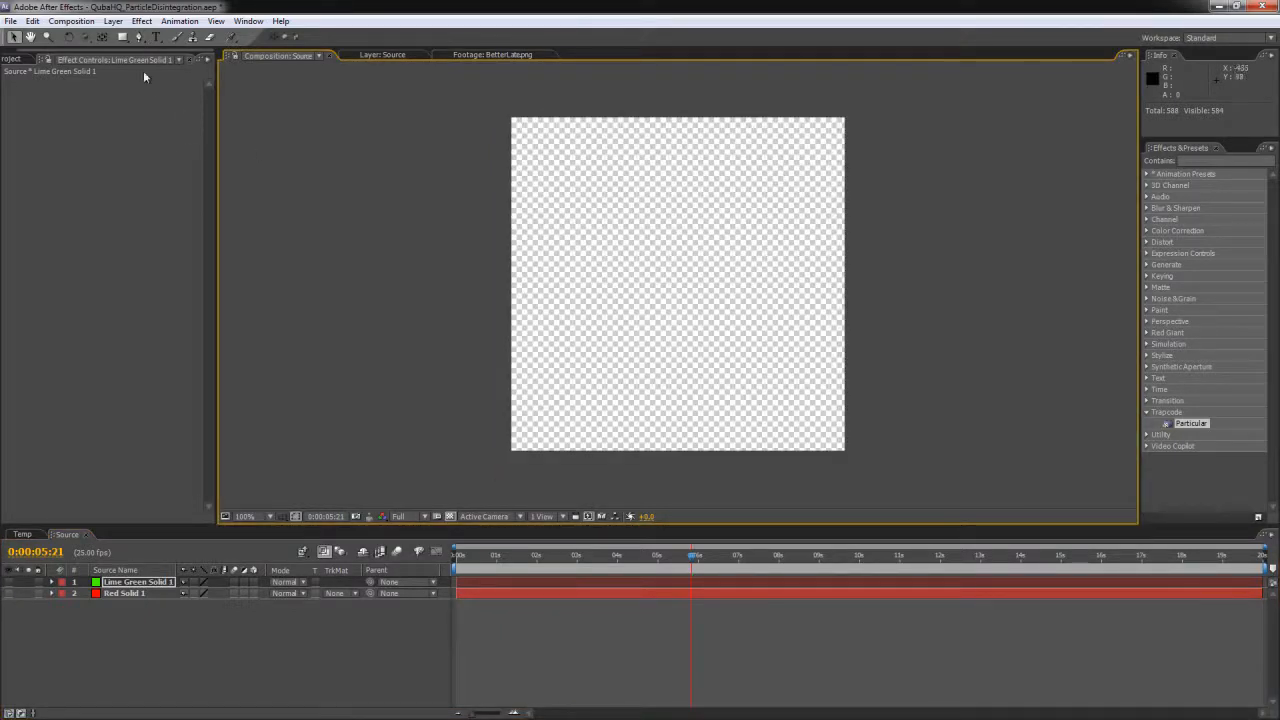
Step: Add a text layer reading "a" to the Source composition and move it near the centre
{"action": "left_click", "coordinate": [156, 37]}
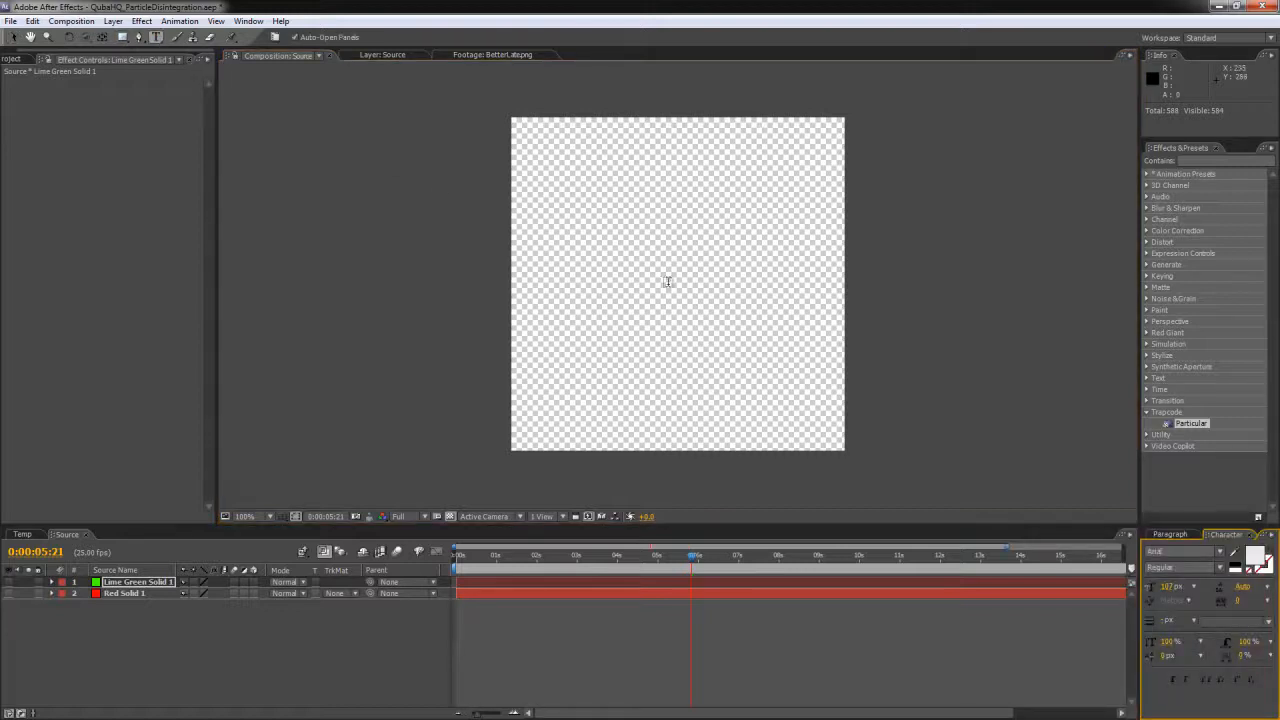
{"action": "left_click", "coordinate": [668, 295]}
{"action": "type", "text": "a"}
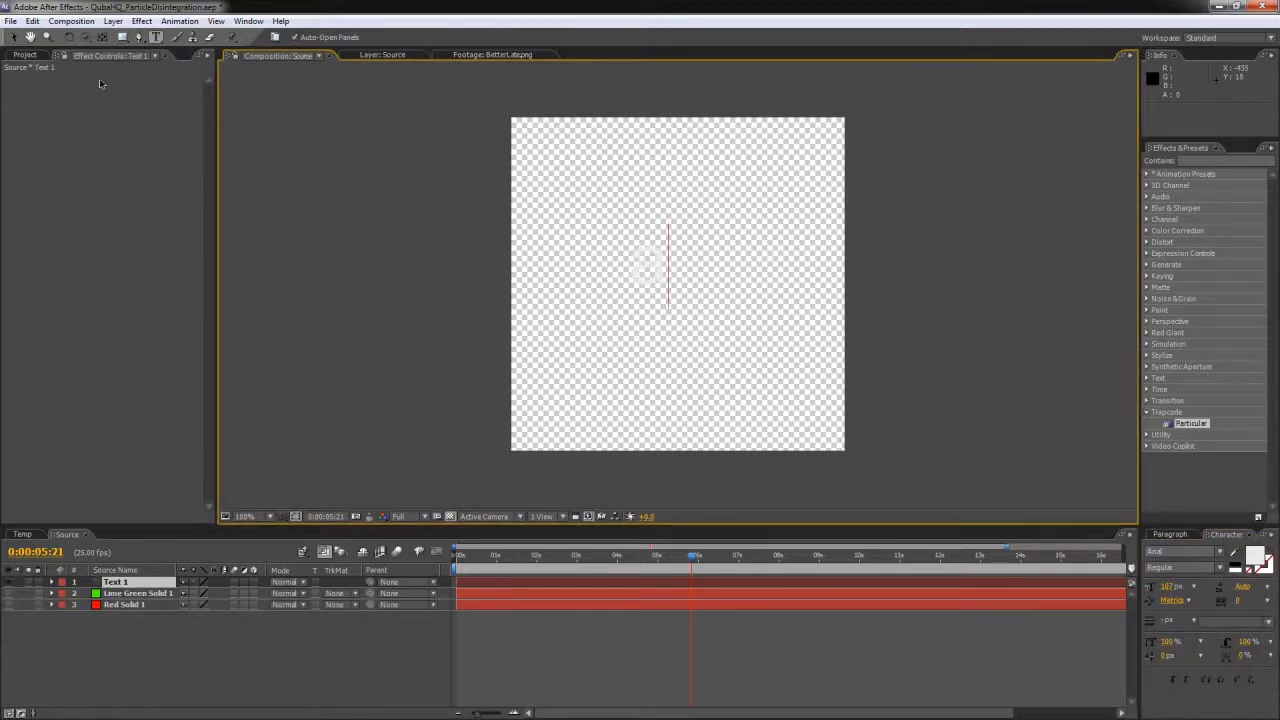
{"action": "left_click", "coordinate": [14, 37]}
{"action": "left_click_drag", "start_coordinate": [644, 297], "coordinate": [674, 309]}
Step: Set the text's font to Helvetica Neue LT in the 95 Black style
{"action": "left_click", "coordinate": [1195, 552]}
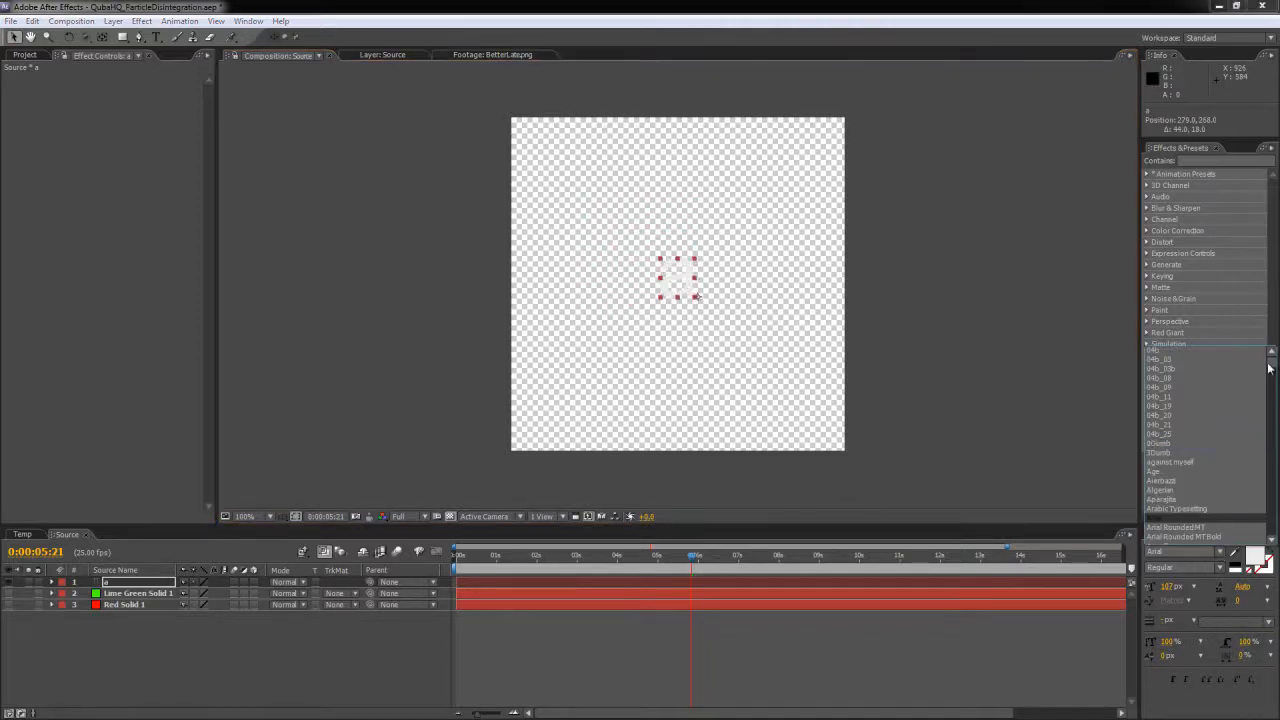
{"action": "scroll", "coordinate": [1275, 466], "scroll_direction": "down", "scroll_amount": 5}
{"action": "scroll", "coordinate": [1275, 466], "scroll_direction": "down", "scroll_amount": 15}
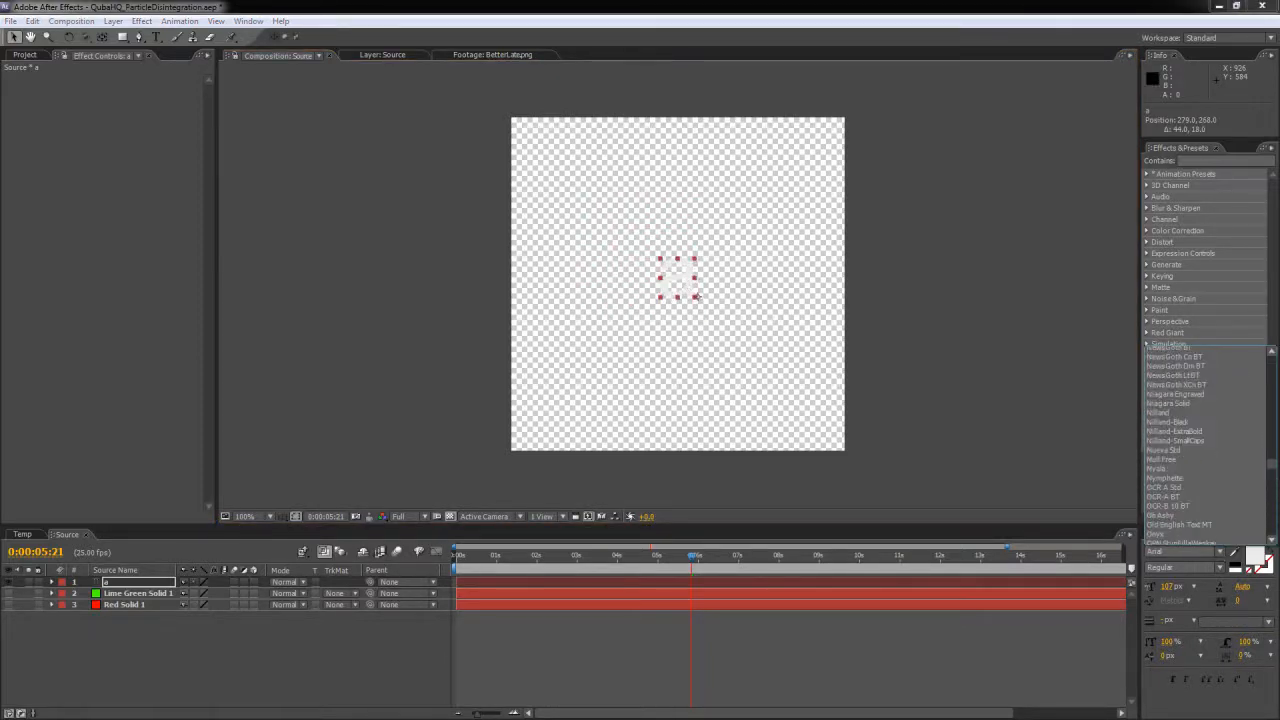
{"action": "scroll", "coordinate": [1275, 460], "scroll_direction": "up", "scroll_amount": 10}
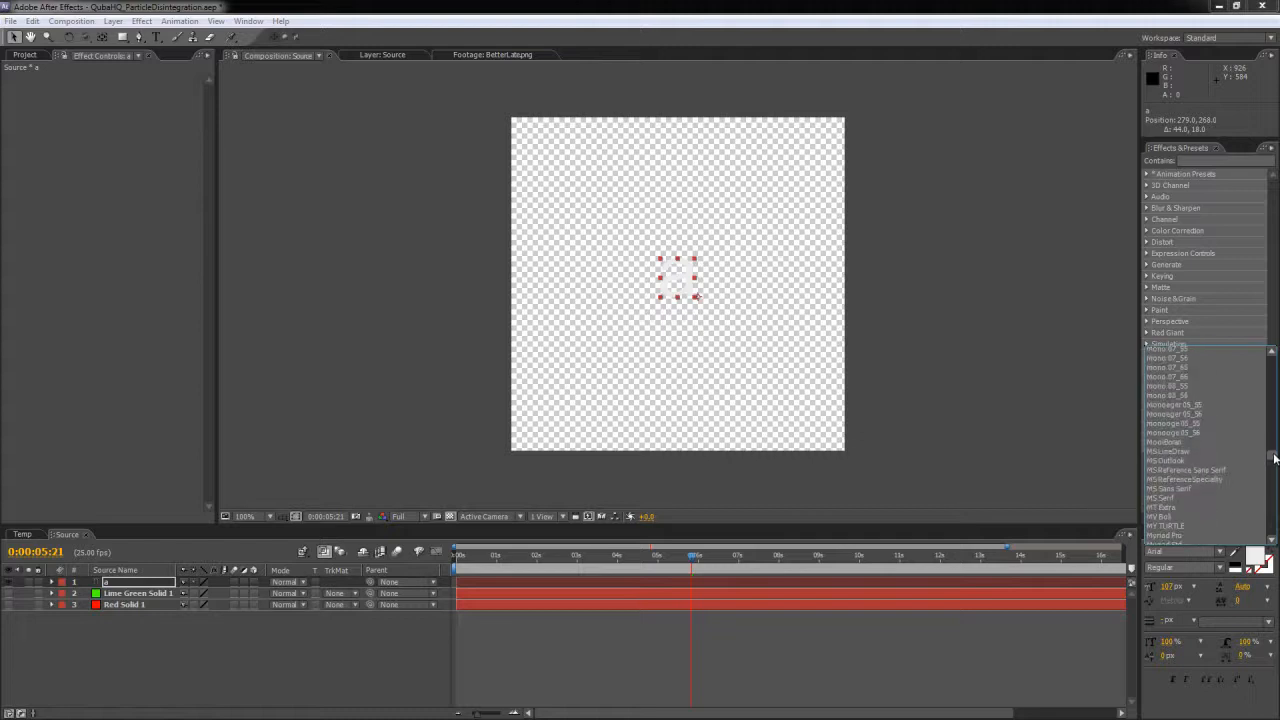
{"action": "left_click", "coordinate": [1203, 465]}
{"action": "left_click", "coordinate": [1183, 567]}
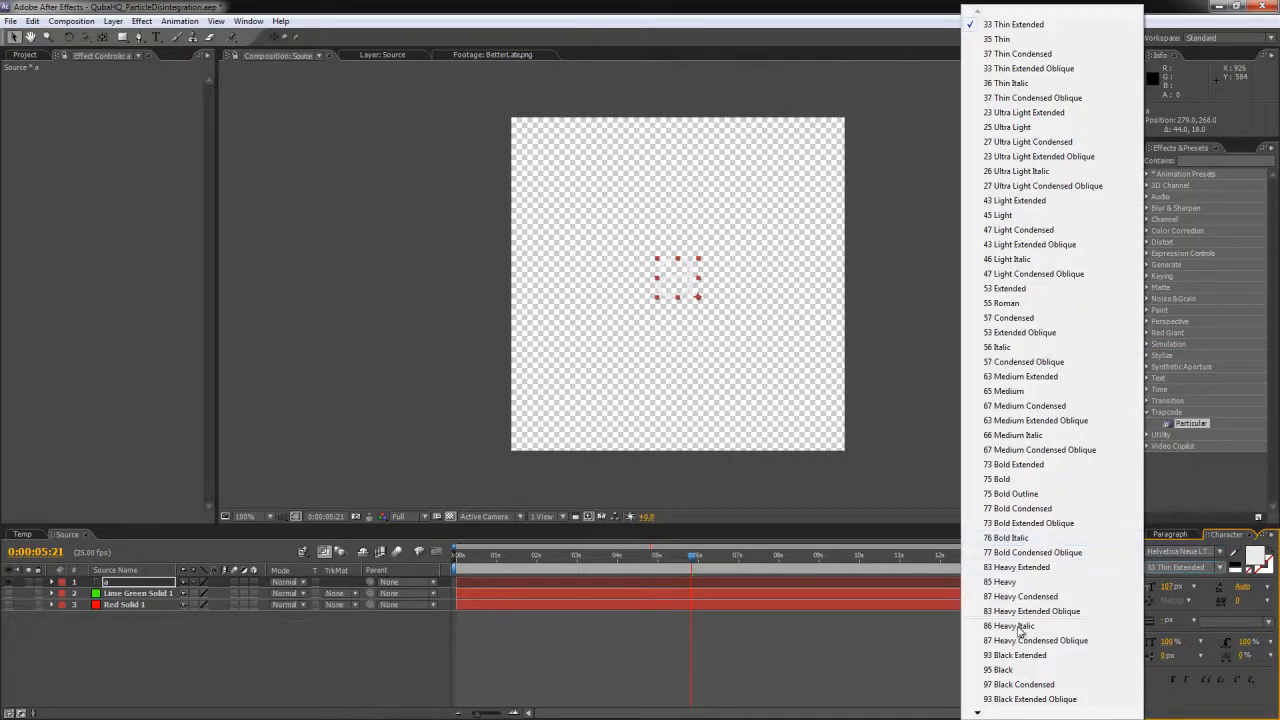
{"action": "left_click", "coordinate": [1006, 670]}
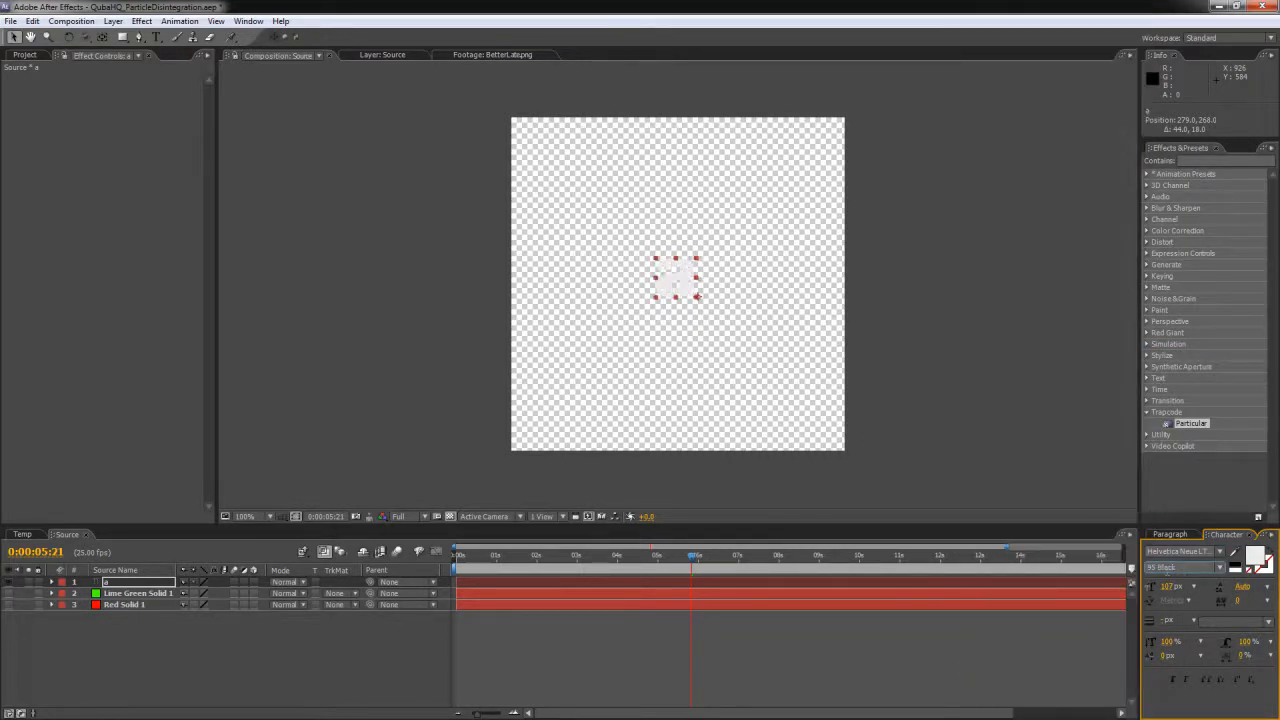
Step: Make the text's fill pure white and re-centre the letter in the Source composition
{"action": "left_click", "coordinate": [1253, 557]}
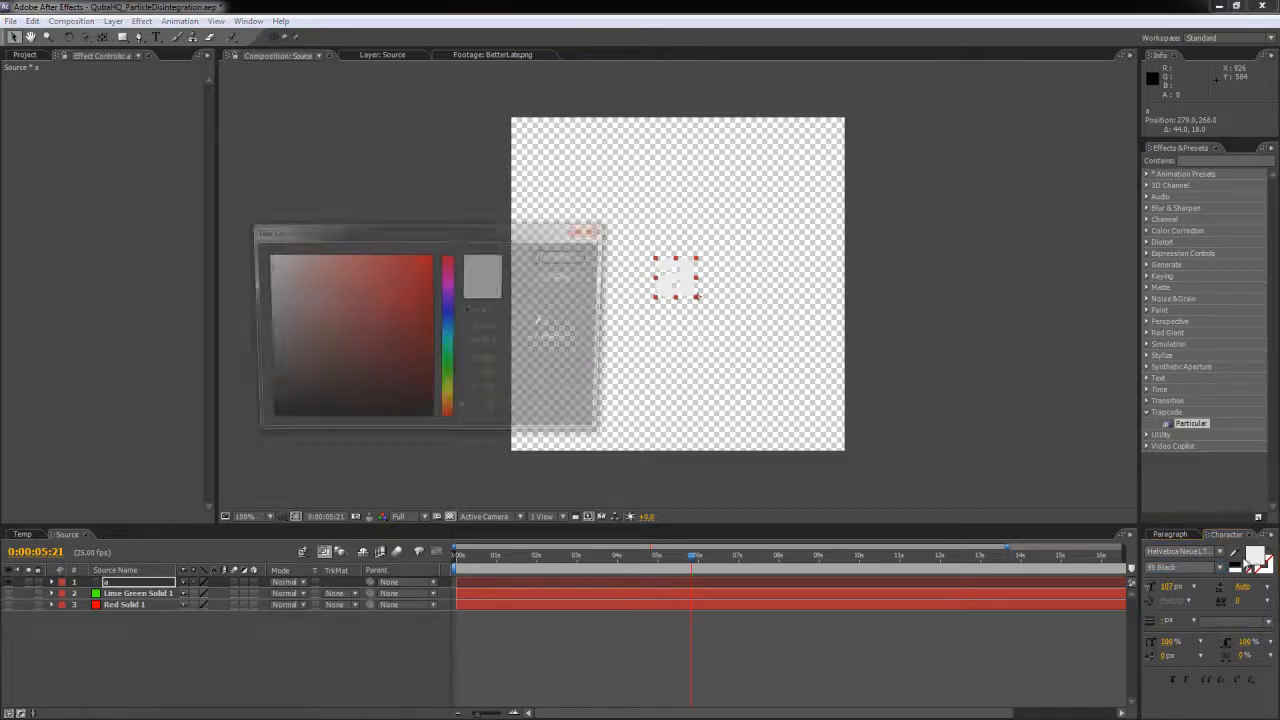
{"action": "left_click", "coordinate": [581, 259]}
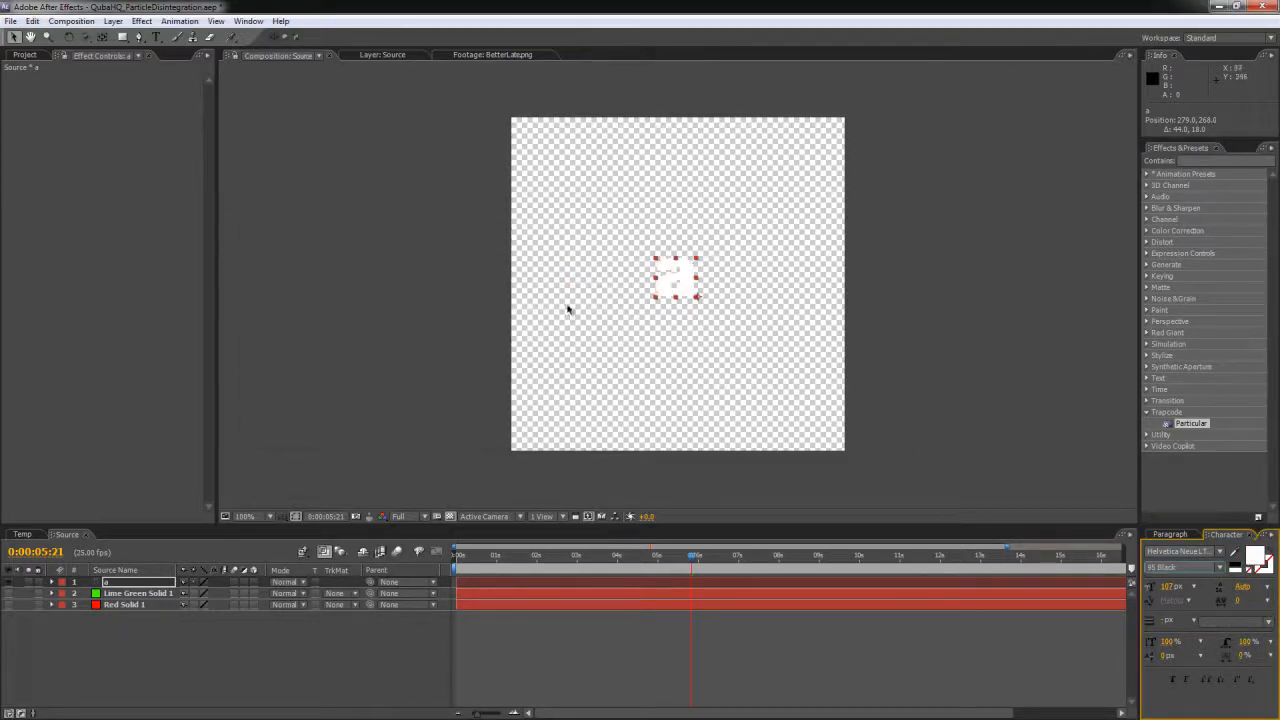
{"action": "left_click", "coordinate": [686, 286]}
{"action": "key", "text": "Return"}
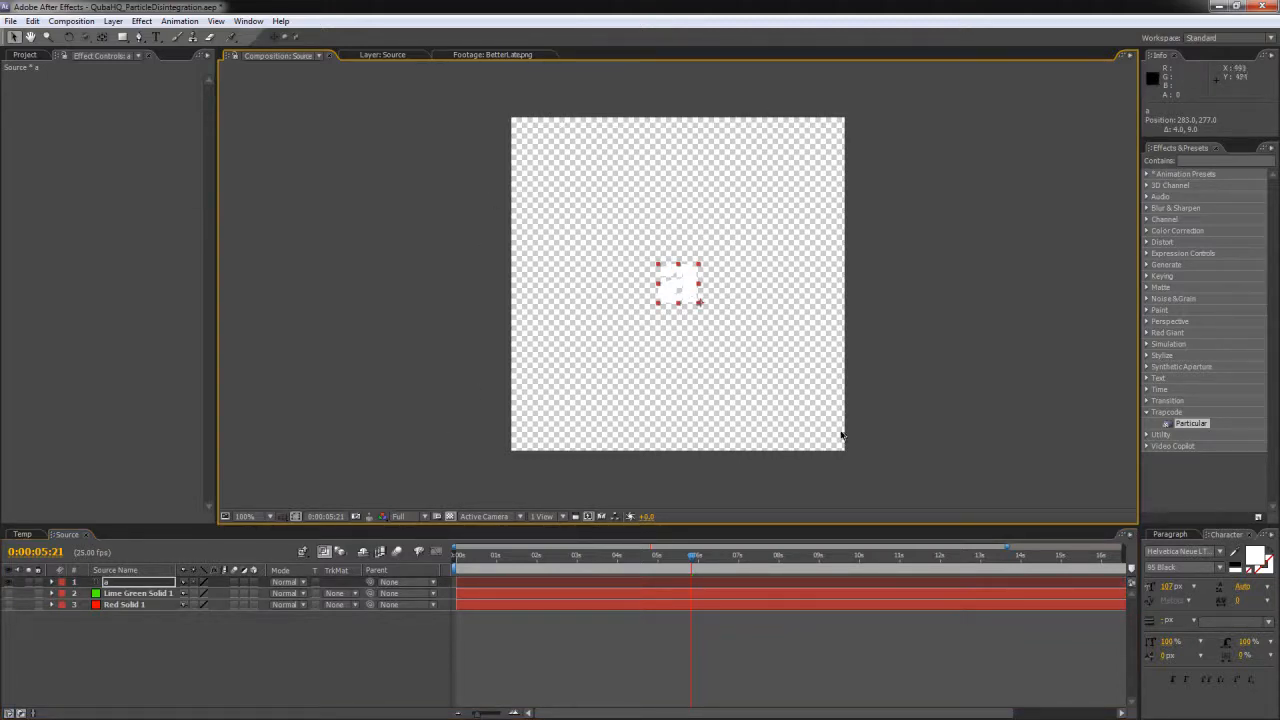
Step: Examine the particles emitted from the text in the Temp composition at 1 second and 10 seconds, with layer controls hidden
{"action": "left_click", "coordinate": [22, 534]}
{"action": "left_click_drag", "start_coordinate": [466, 560], "coordinate": [527, 560]}
{"action": "left_click", "coordinate": [120, 593]}
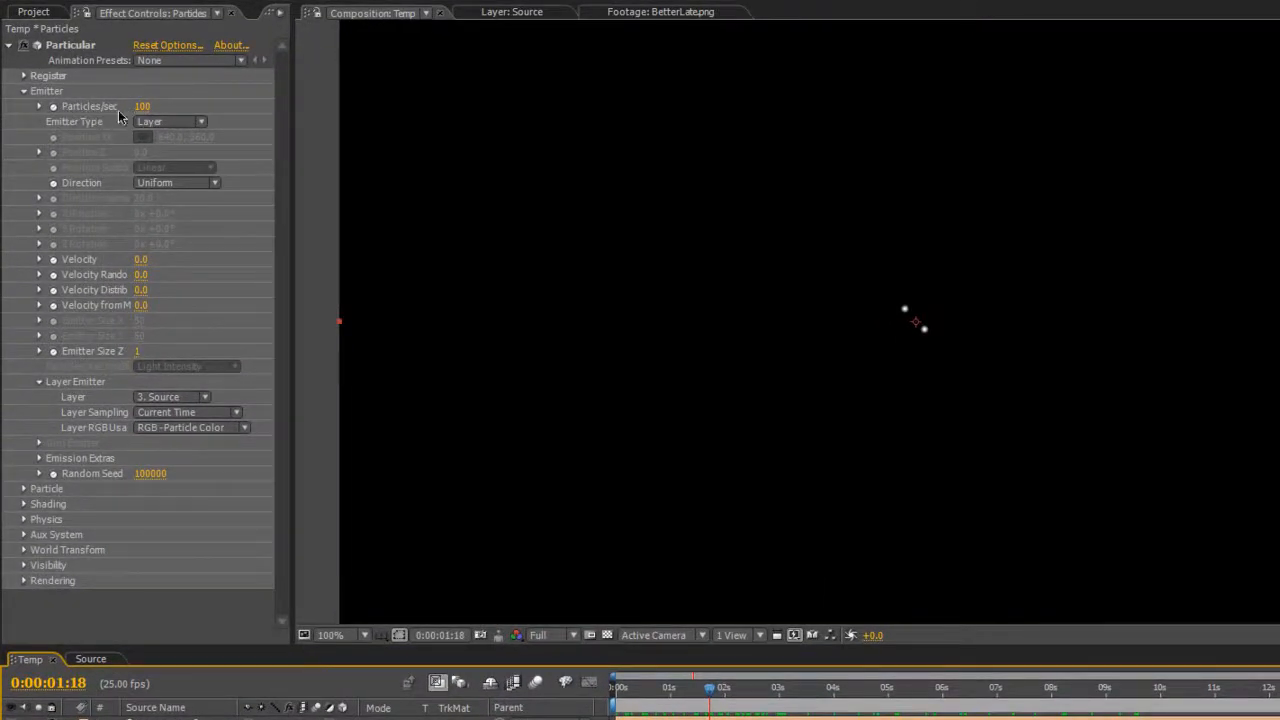
{"action": "left_click", "coordinate": [669, 688]}
{"action": "left_click", "coordinate": [988, 422]}
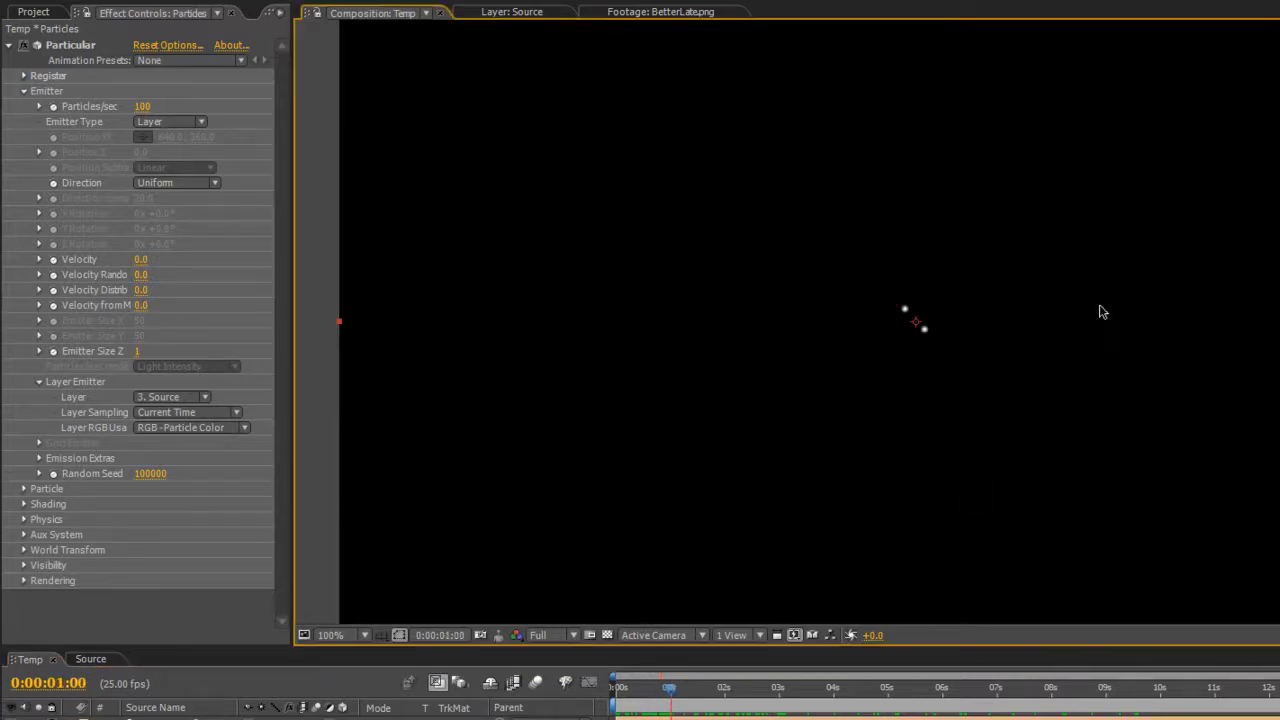
{"action": "key", "text": "ctrl+shift+h"}
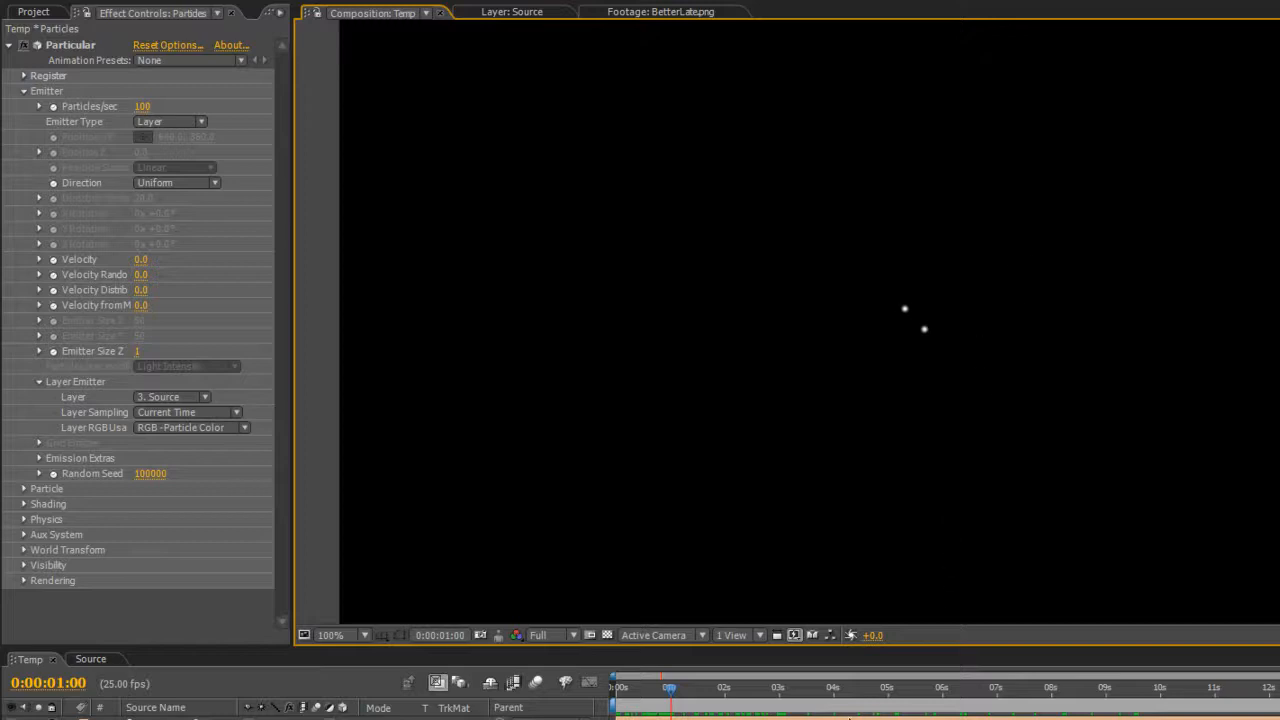
{"action": "left_click", "coordinate": [1162, 697]}
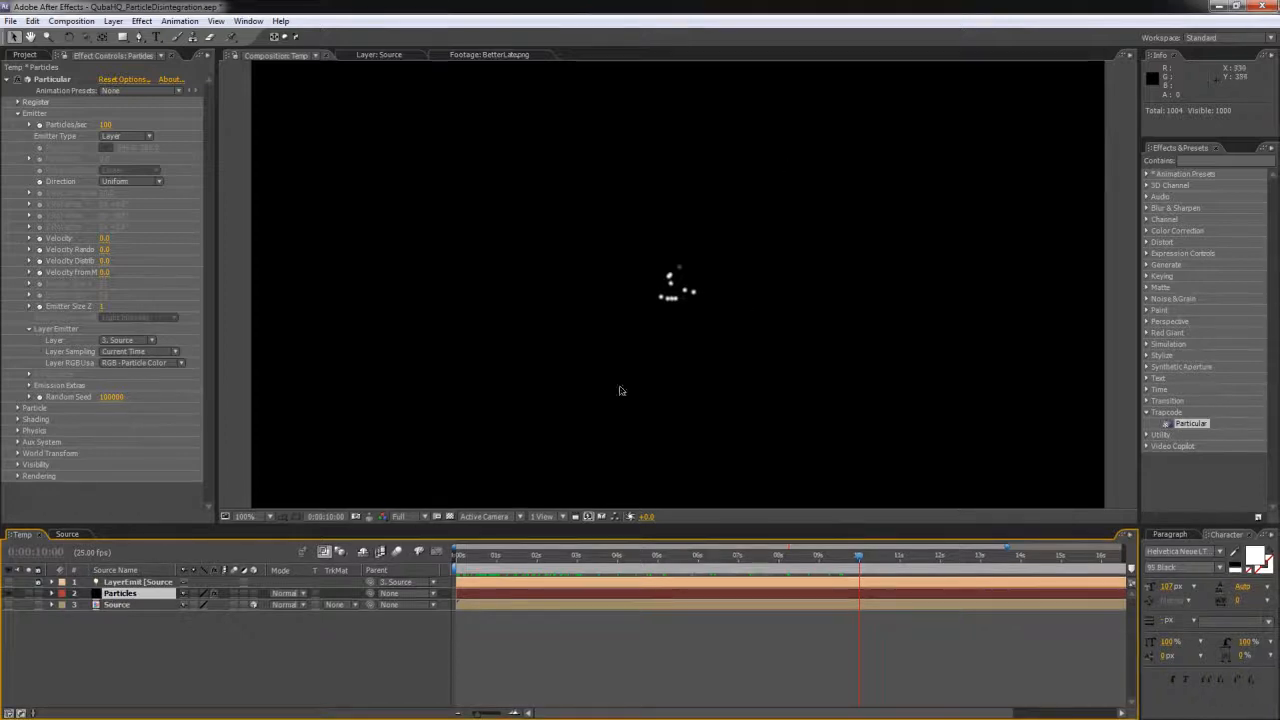
{"action": "left_click", "coordinate": [640, 150]}
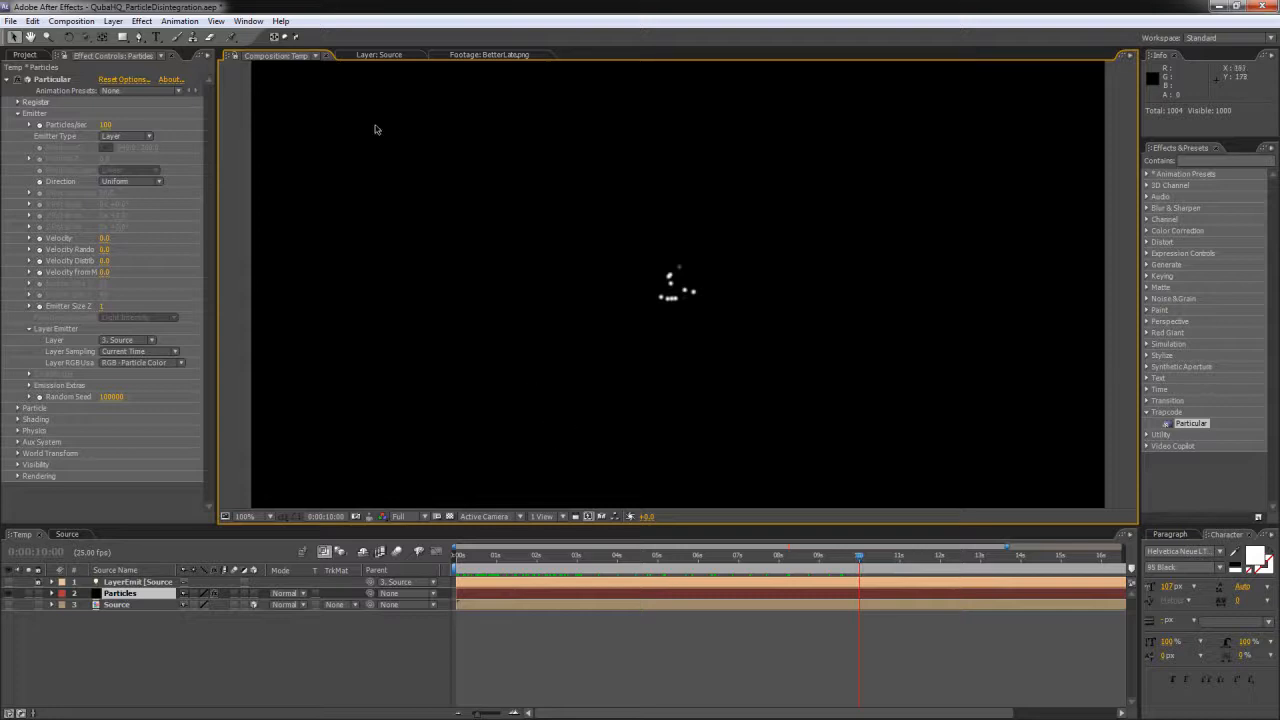
Step: Show Red Solid 1 in the Source composition at 15% opacity and check its effect on the Temp particles
{"action": "left_click", "coordinate": [380, 55]}
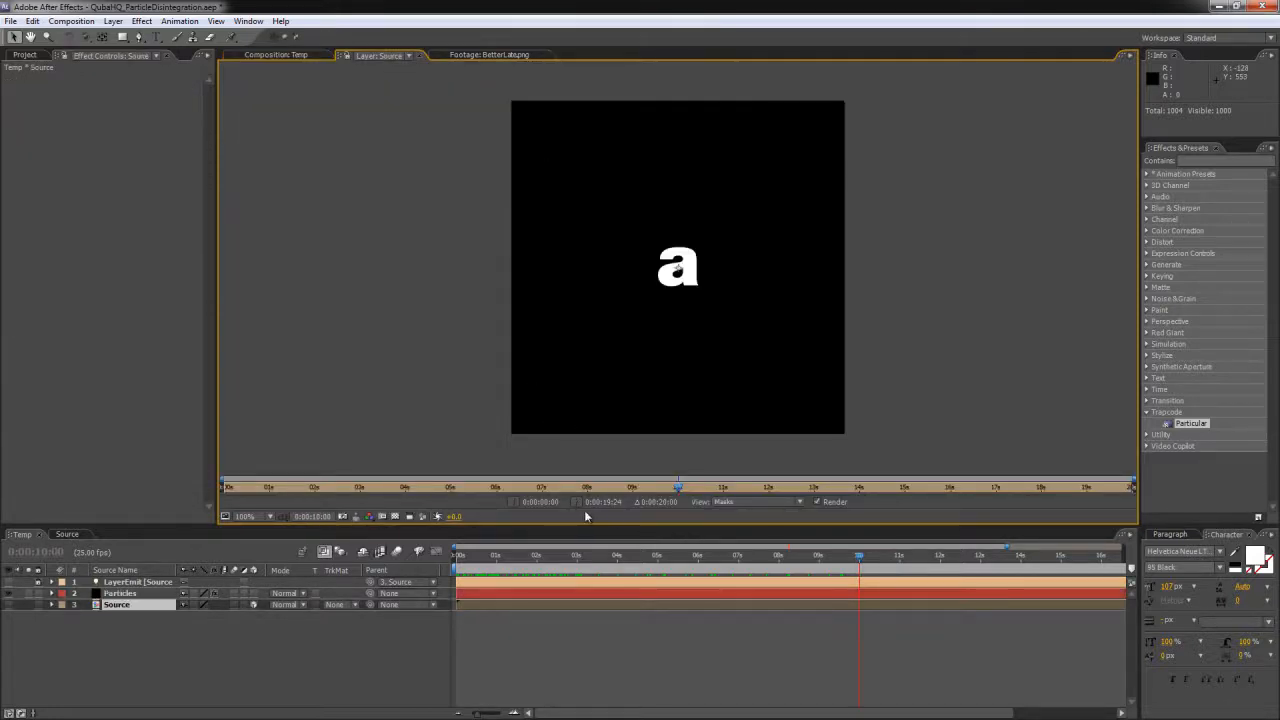
{"action": "double_click", "coordinate": [115, 605]}
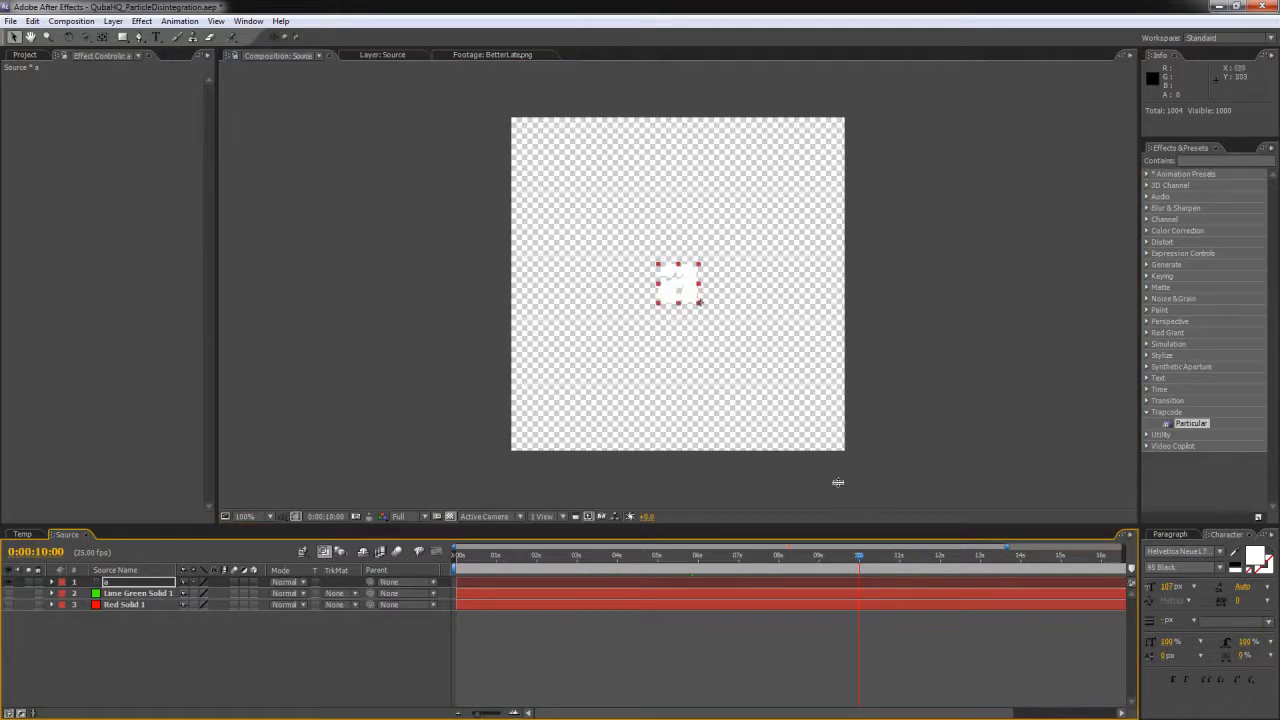
{"action": "left_click", "coordinate": [125, 605]}
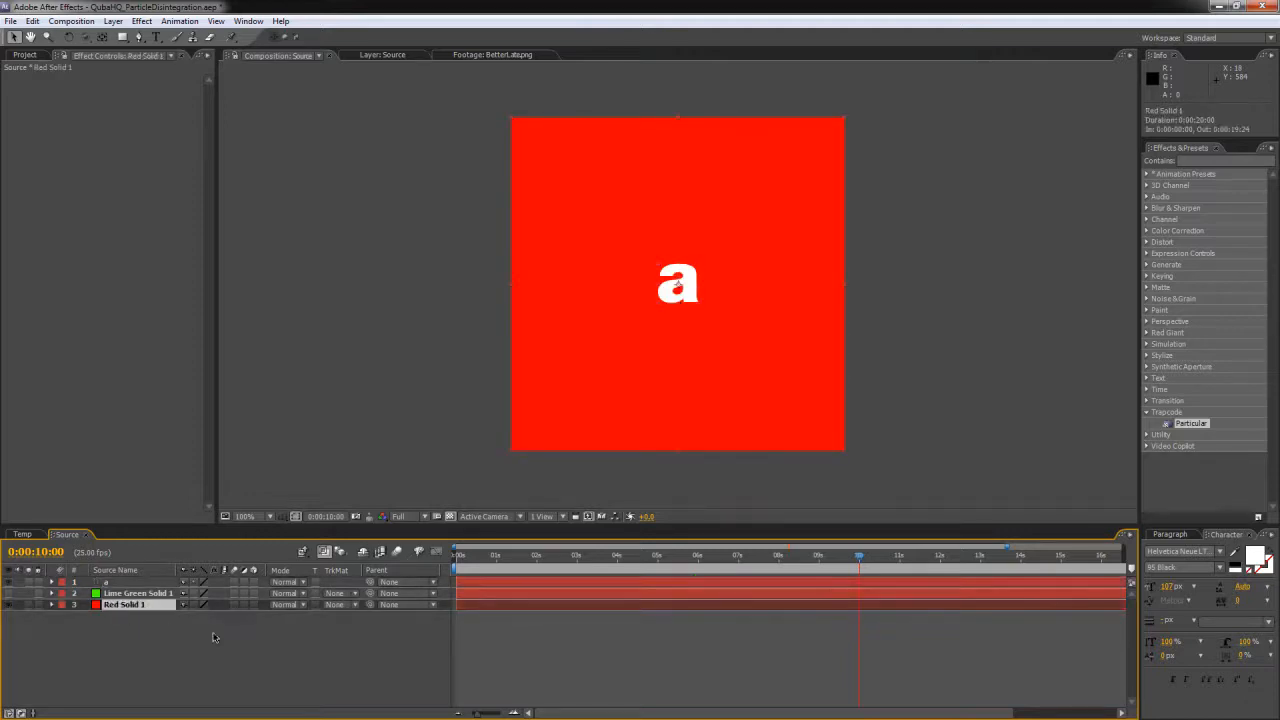
{"action": "key", "text": "t"}
{"action": "left_click_drag", "start_coordinate": [187, 618], "coordinate": [185, 616]}
{"action": "left_click", "coordinate": [185, 616]}
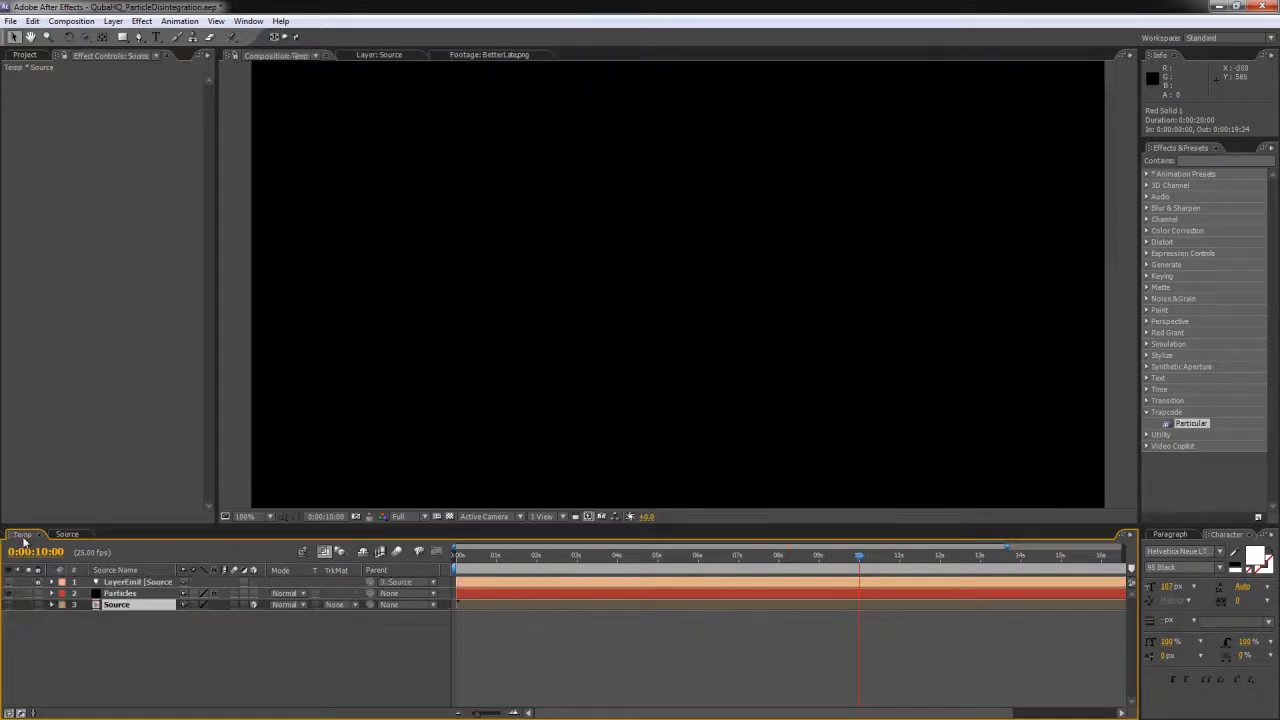
{"action": "left_click", "coordinate": [23, 534]}
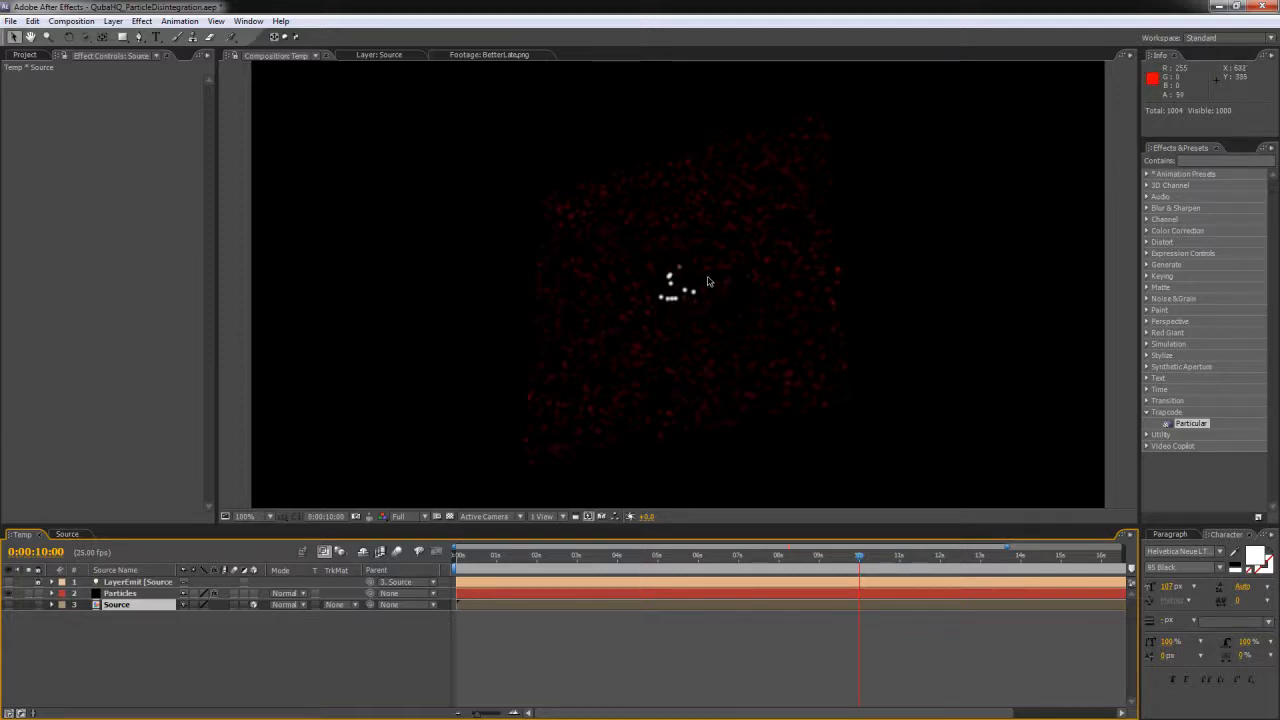
{"action": "left_click", "coordinate": [73, 532]}
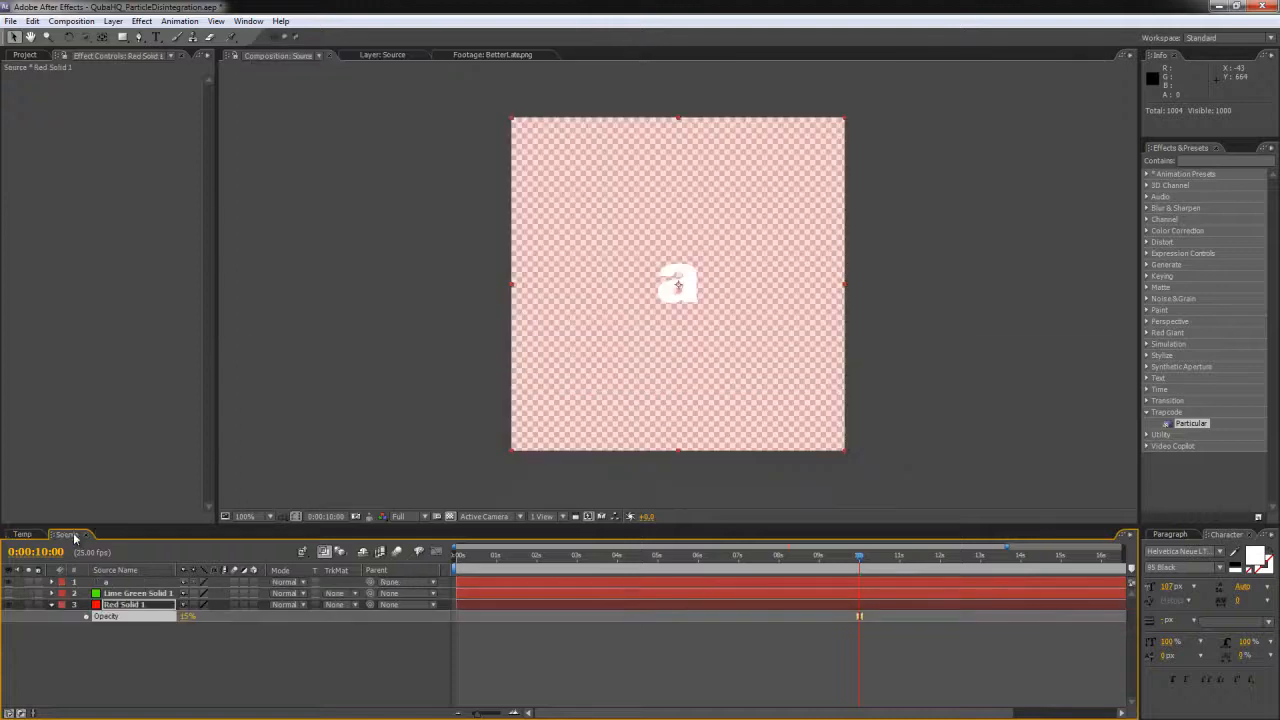
Step: Hide Red Solid 1 in the Source composition and open the Particular settings of the Particles layer in Temp
{"action": "left_click", "coordinate": [8, 604]}
{"action": "left_click", "coordinate": [24, 535]}
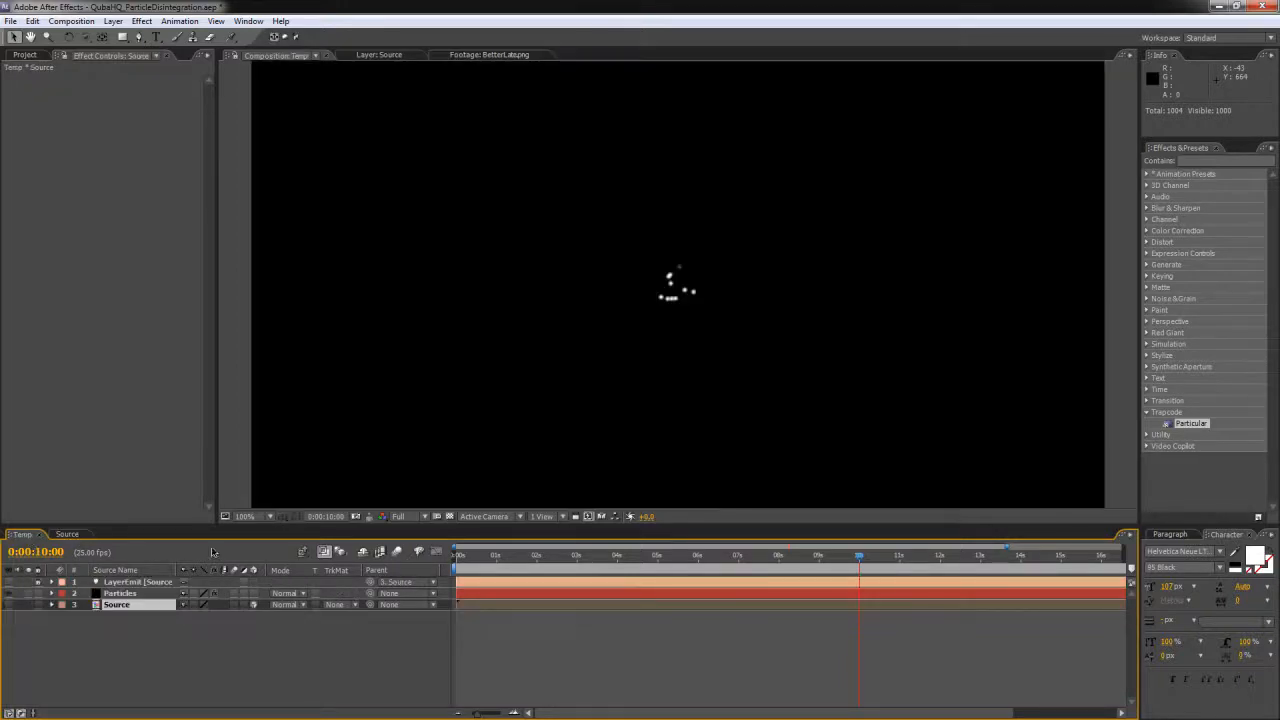
{"action": "left_click", "coordinate": [120, 593]}
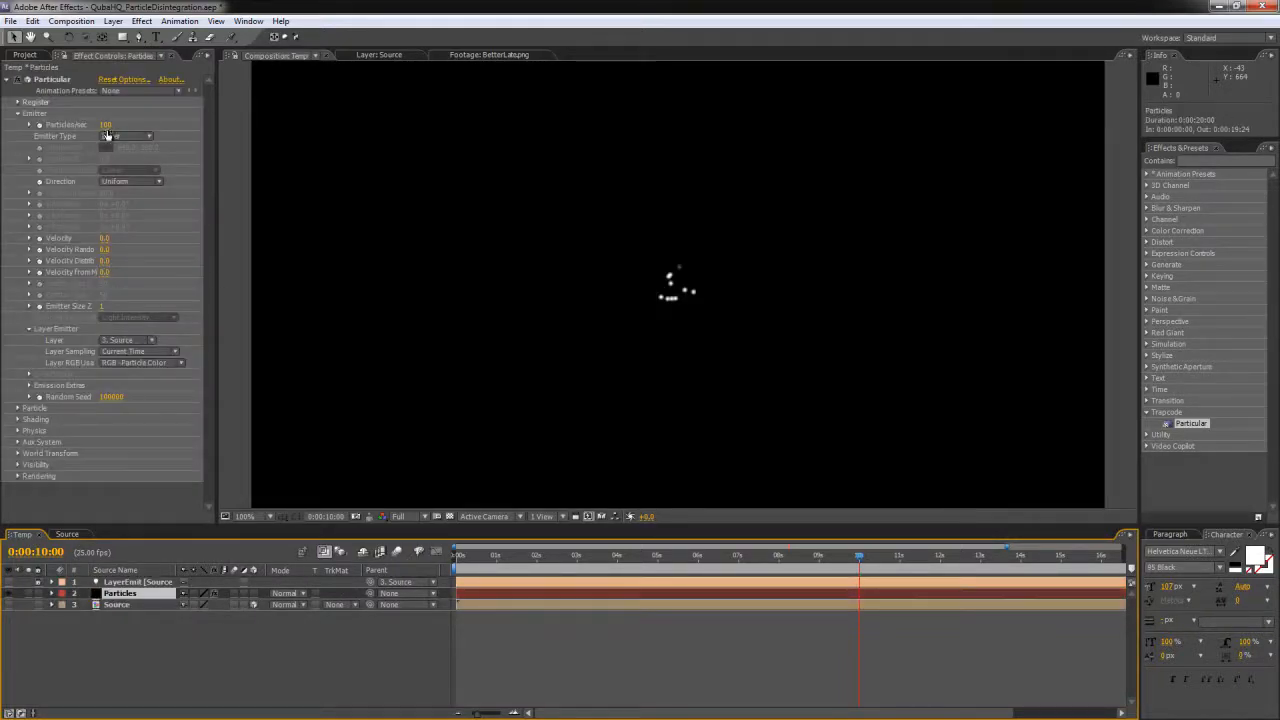
Step: Try higher emission rates for the particles, including 200, and set Particles/sec to 2000
{"action": "left_click_drag", "start_coordinate": [106, 126], "coordinate": [368, 103]}
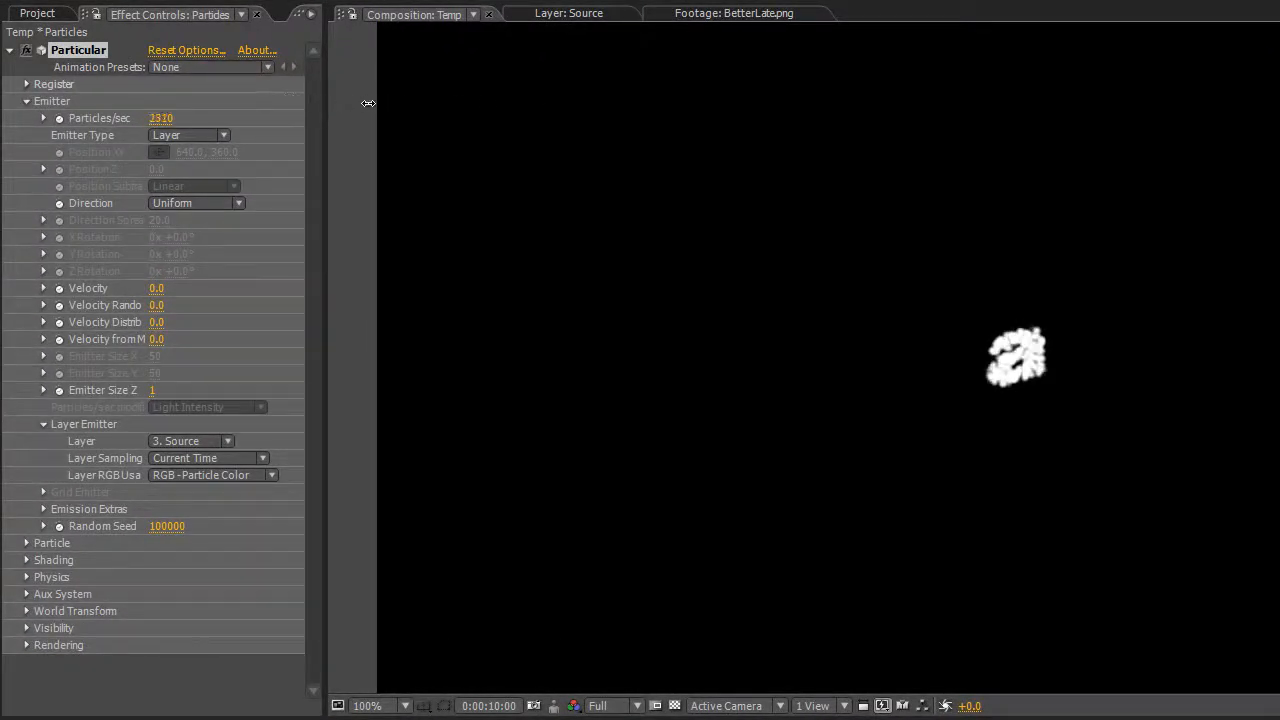
{"action": "left_click", "coordinate": [162, 118]}
{"action": "type", "text": "200"}
{"action": "key", "text": "Return"}
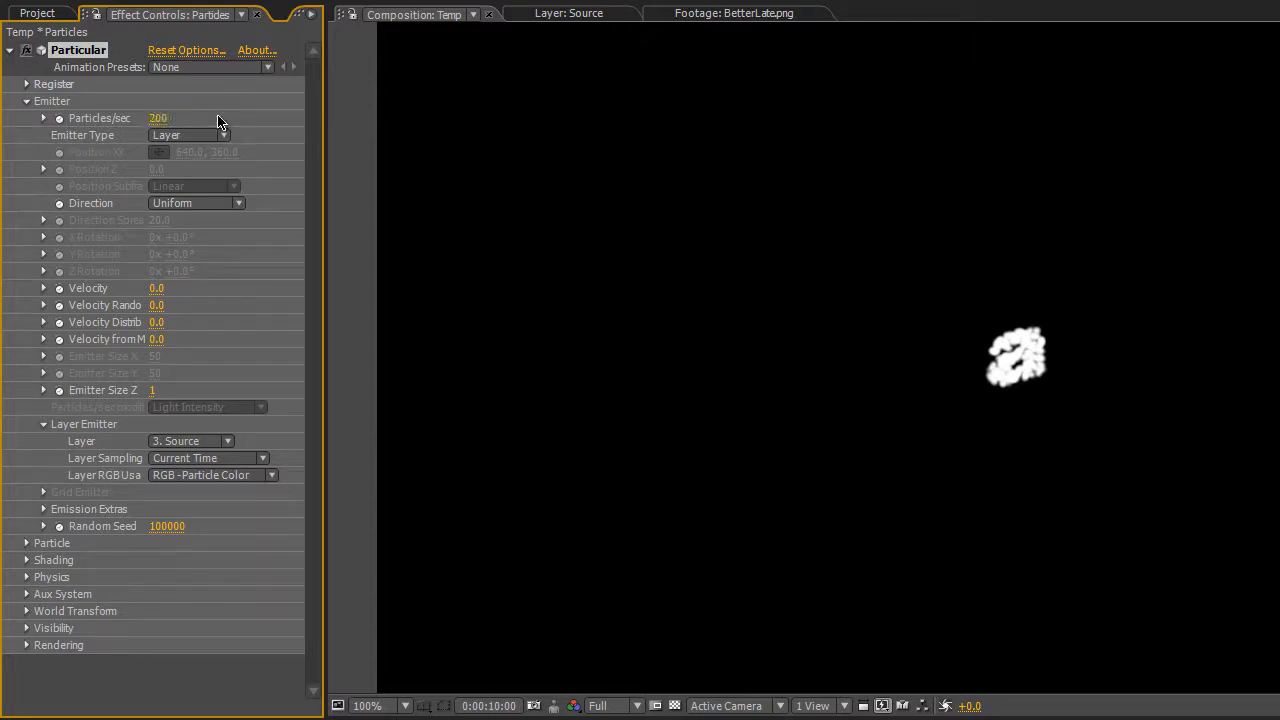
{"action": "left_click", "coordinate": [158, 118]}
{"action": "type", "text": "2"}
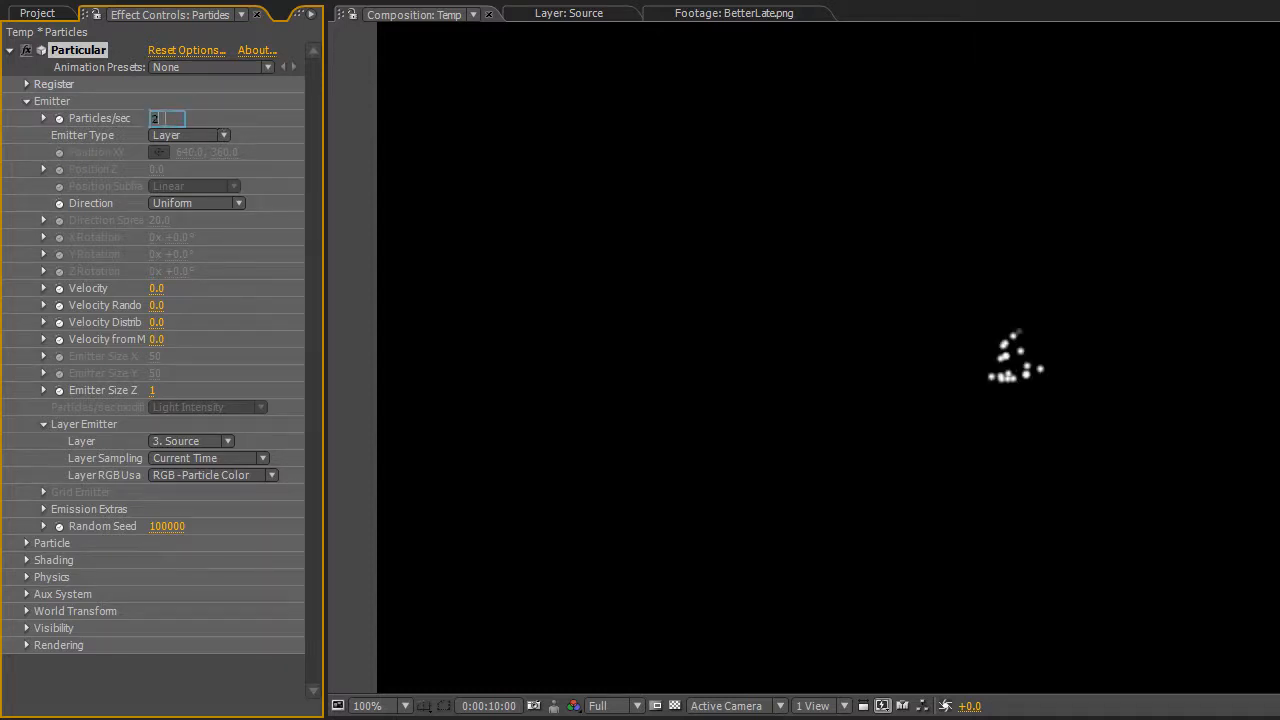
{"action": "type", "text": "000"}
{"action": "key", "text": "Return"}
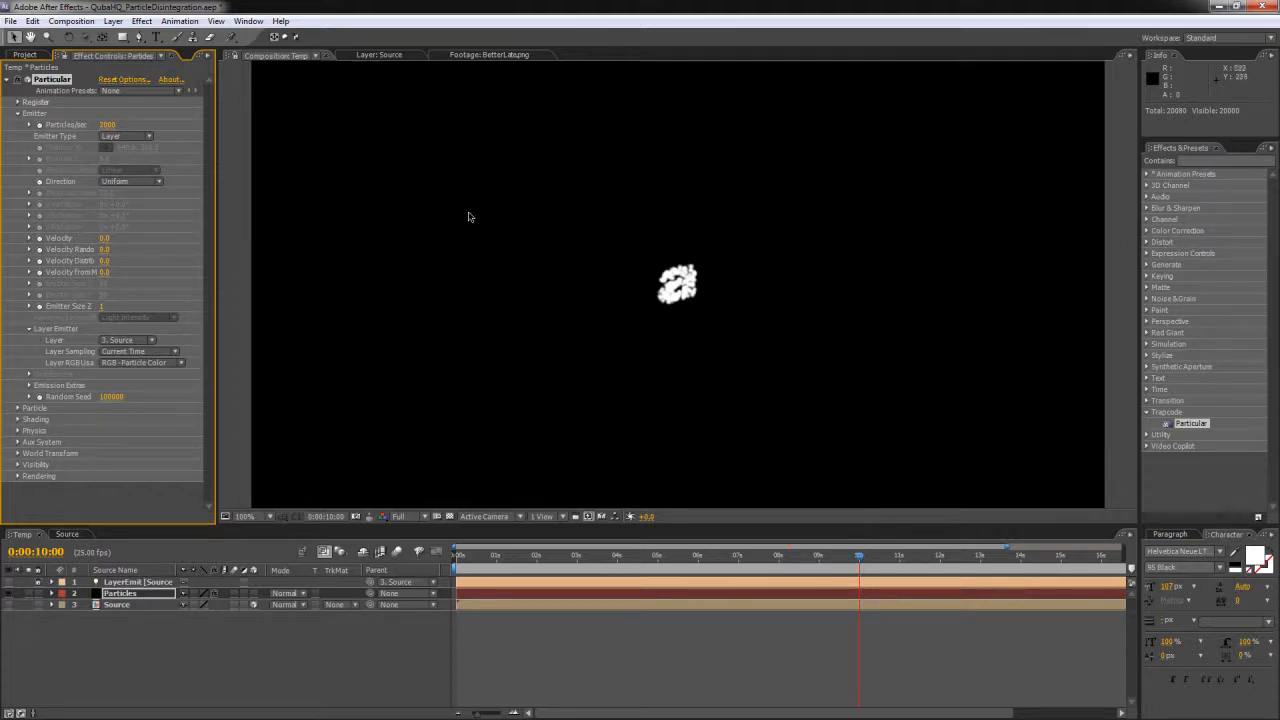
Step: Show both solids in the Source composition with Red Solid 1 at 100% opacity and check the particle colours in Temp
{"action": "left_click", "coordinate": [68, 534]}
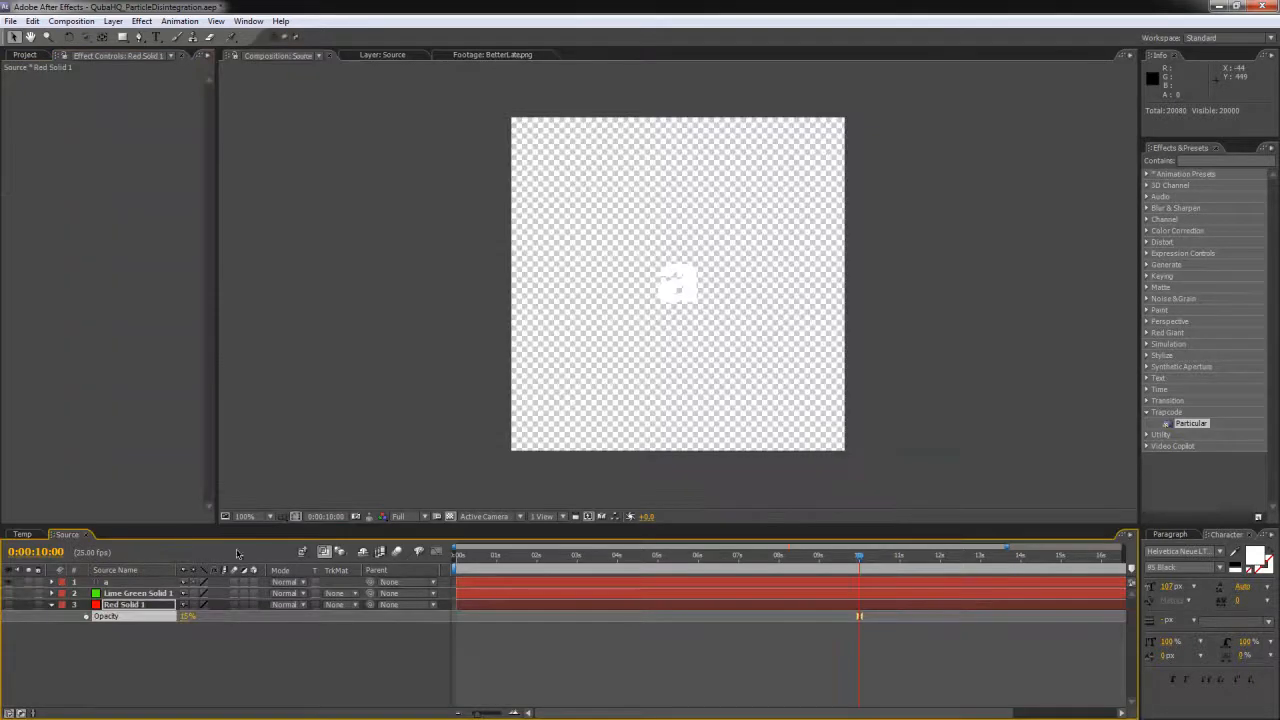
{"action": "left_click", "coordinate": [8, 605]}
{"action": "left_click", "coordinate": [8, 594]}
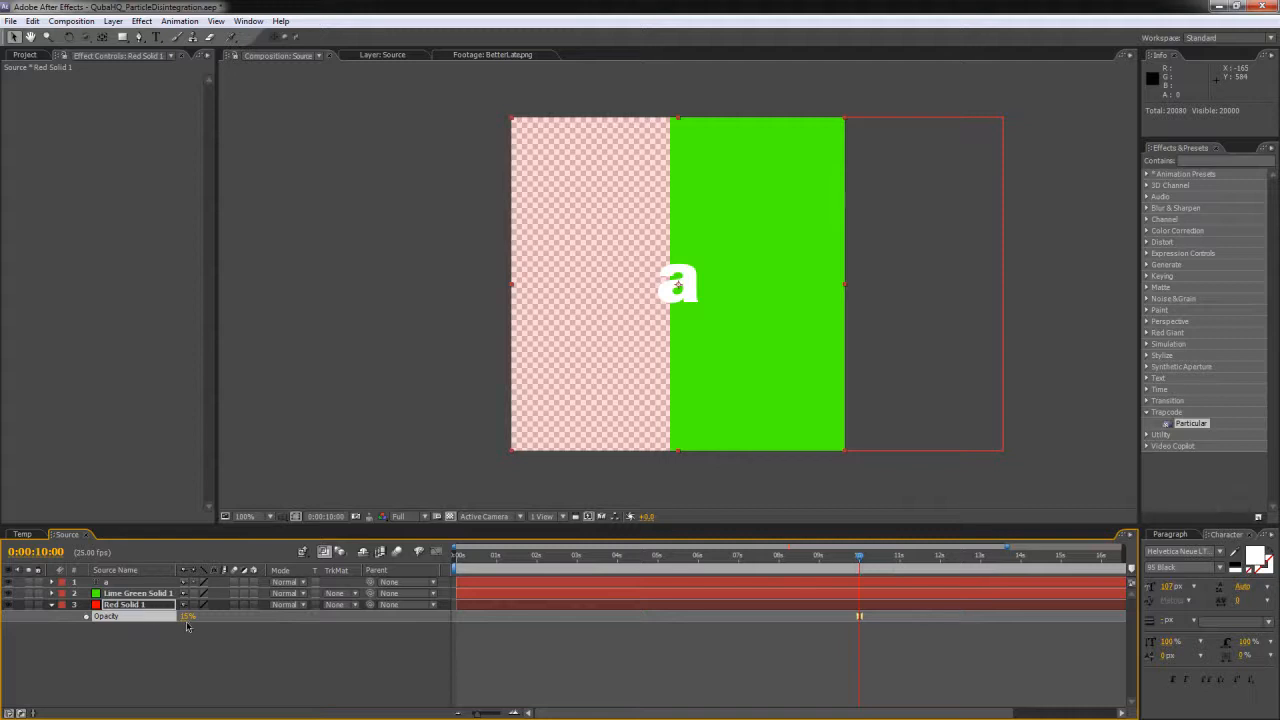
{"action": "left_click_drag", "start_coordinate": [185, 616], "coordinate": [458, 568]}
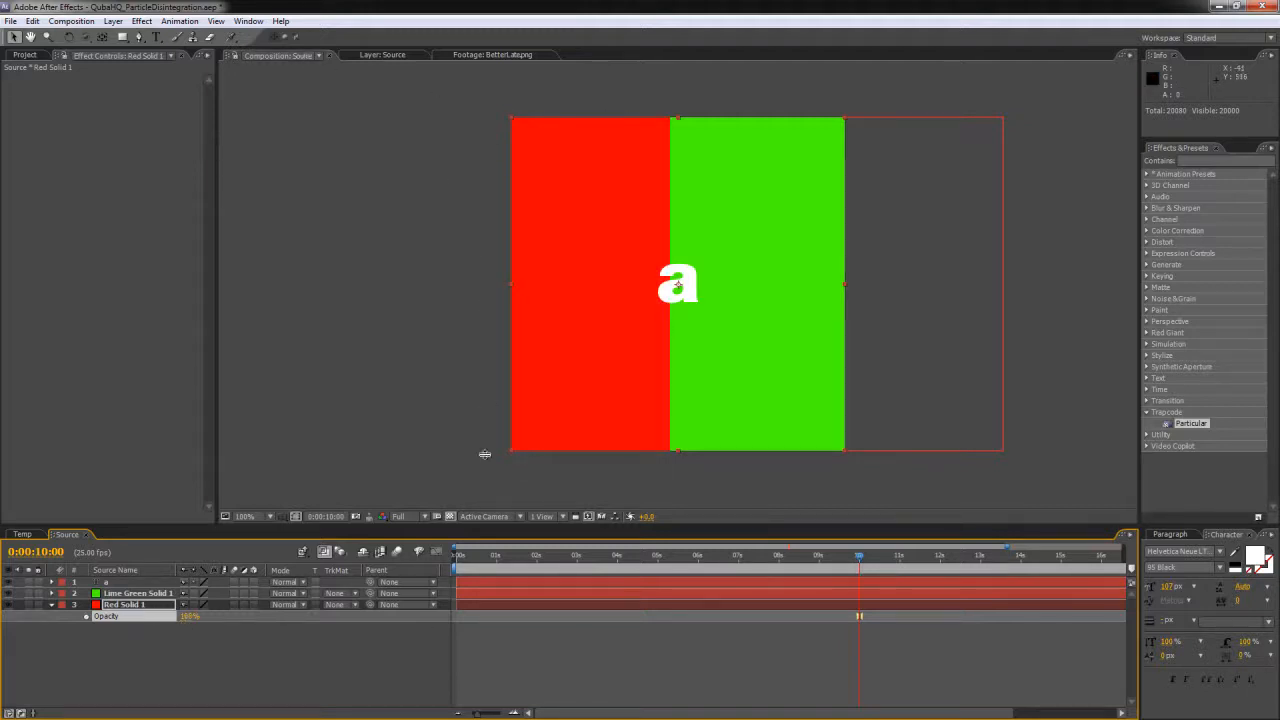
{"action": "left_click", "coordinate": [24, 534]}
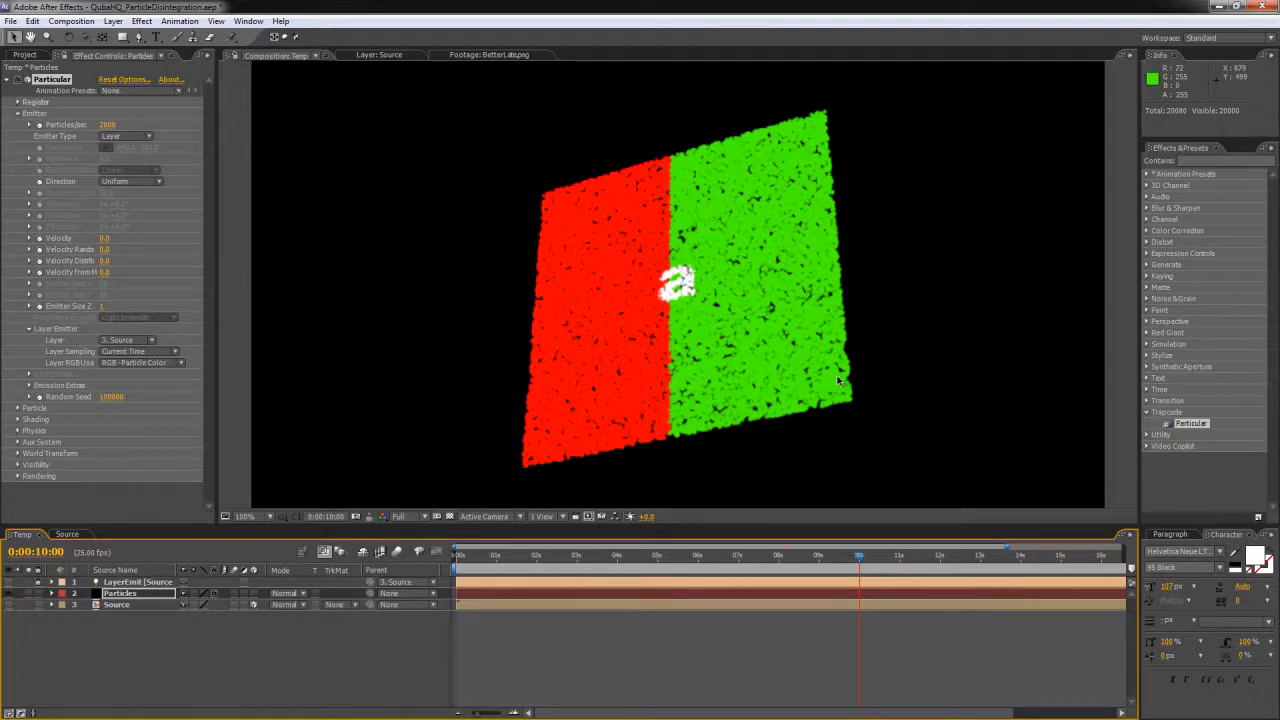
Step: Delete the Solids folder and the Source and Temp compositions from the project, including their contents
{"action": "left_click", "coordinate": [6, 80]}
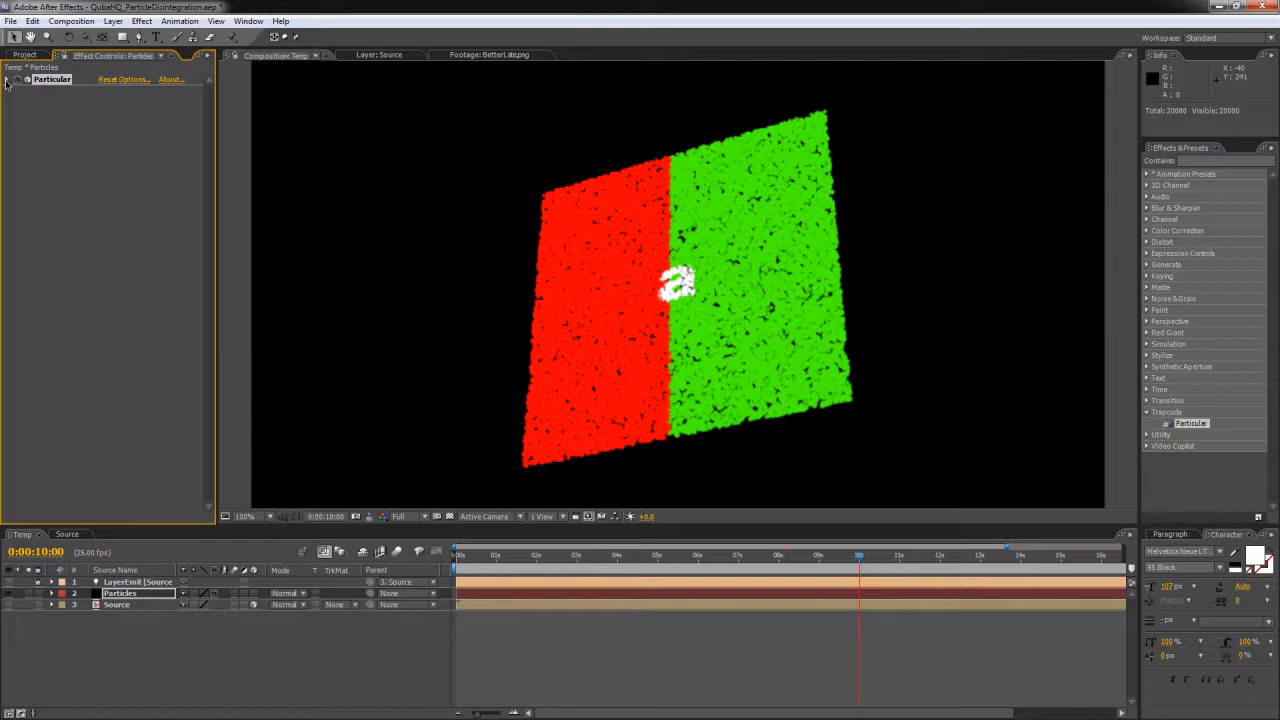
{"action": "left_click", "coordinate": [110, 168]}
{"action": "left_click", "coordinate": [25, 56]}
{"action": "left_click_drag", "start_coordinate": [111, 281], "coordinate": [27, 170]}
{"action": "key", "text": "Delete"}
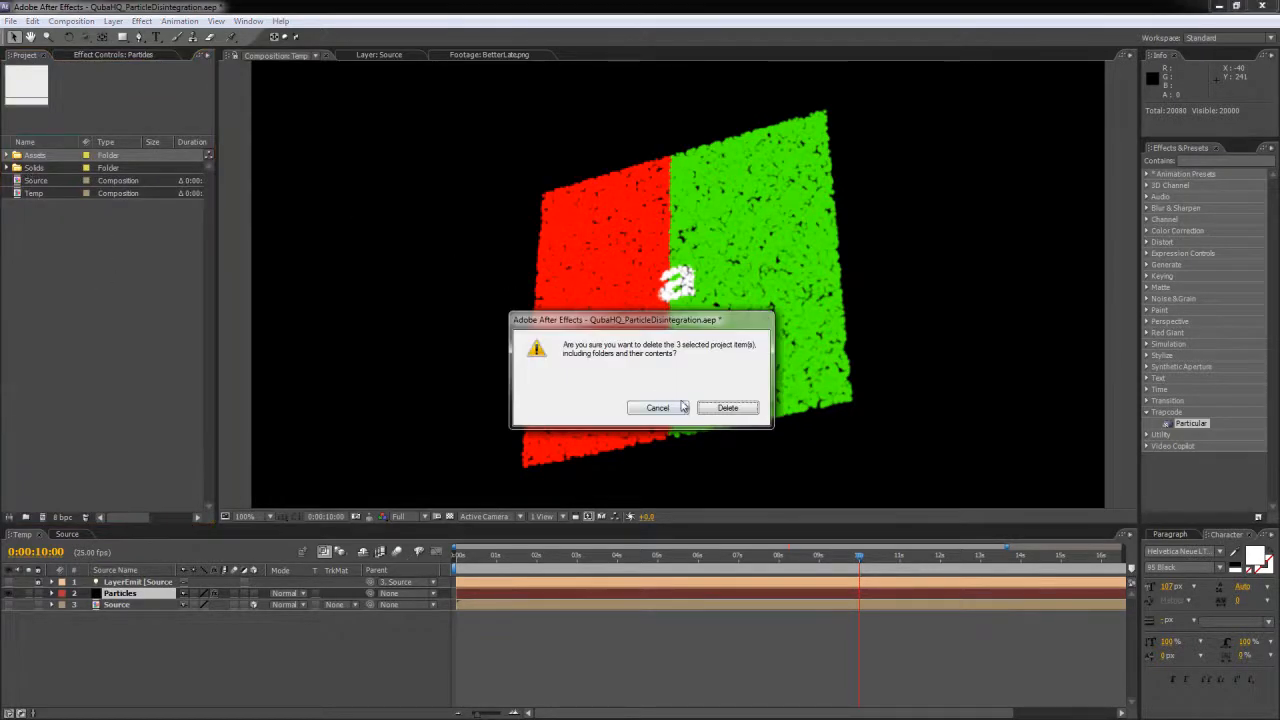
{"action": "left_click", "coordinate": [729, 408]}
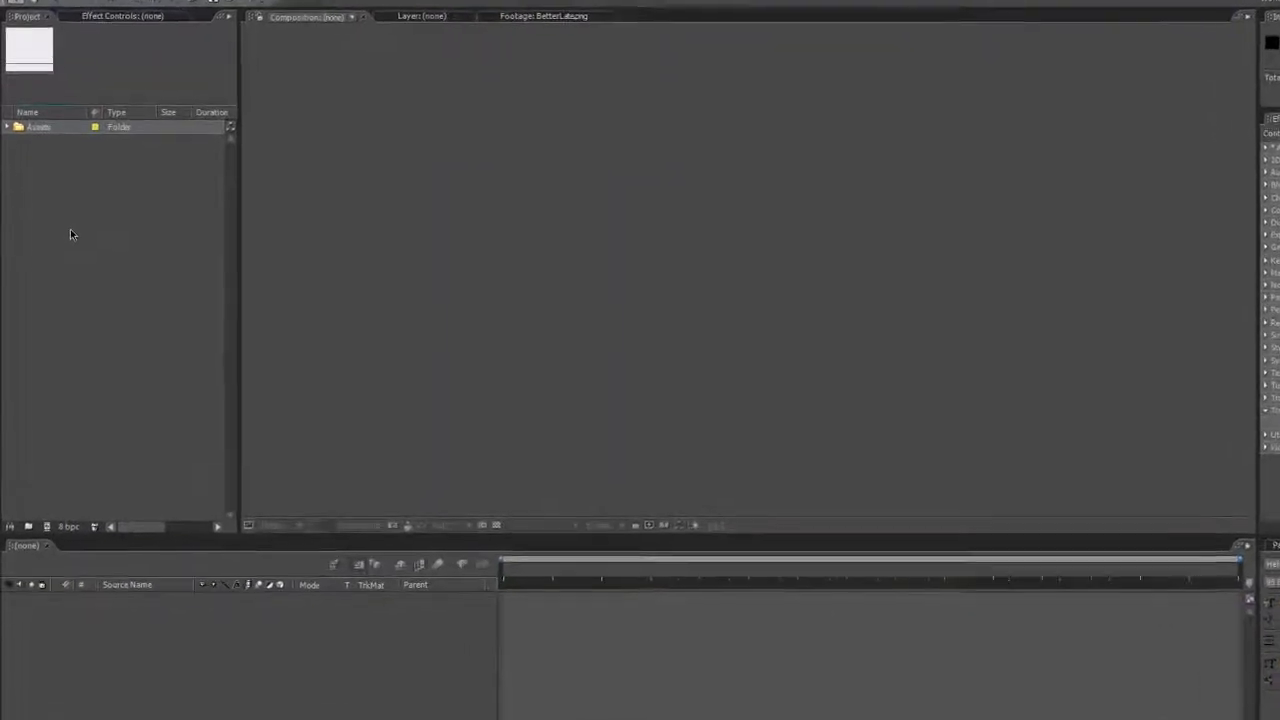
Step: Expand the Assets folder and examine the Grunge.psd footage at 100% magnification
{"action": "left_click", "coordinate": [7, 120]}
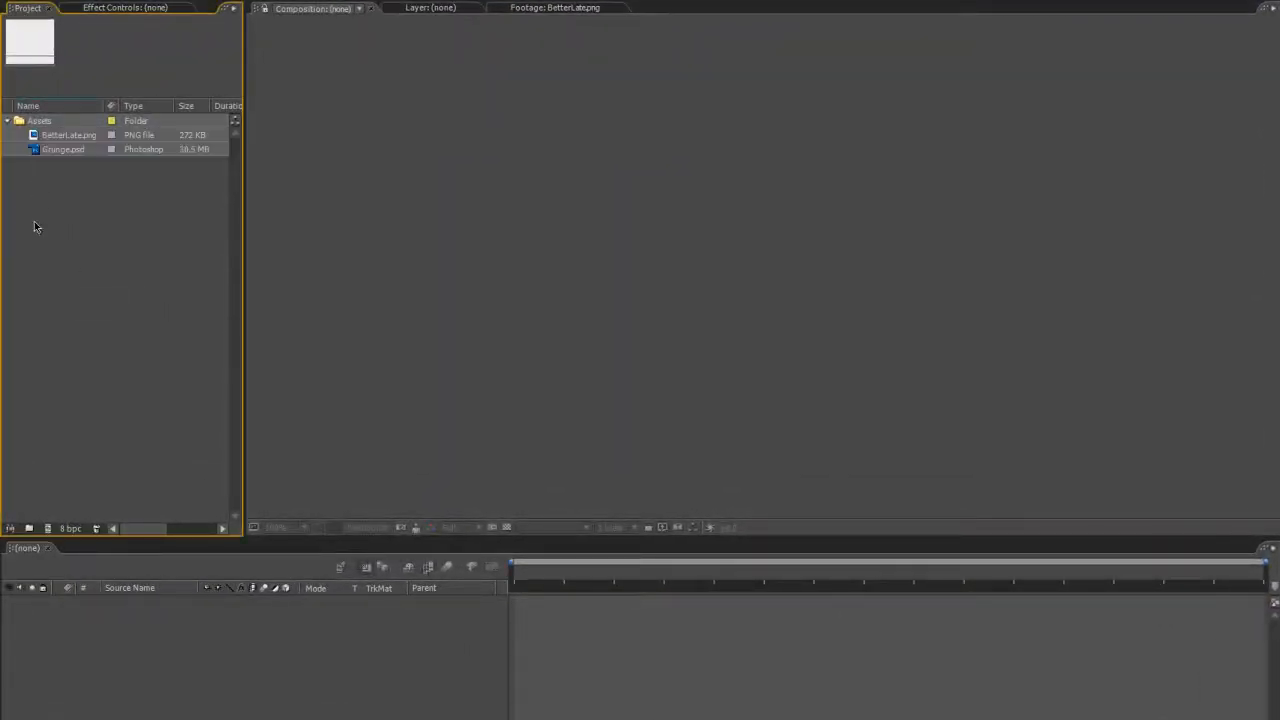
{"action": "double_click", "coordinate": [64, 150]}
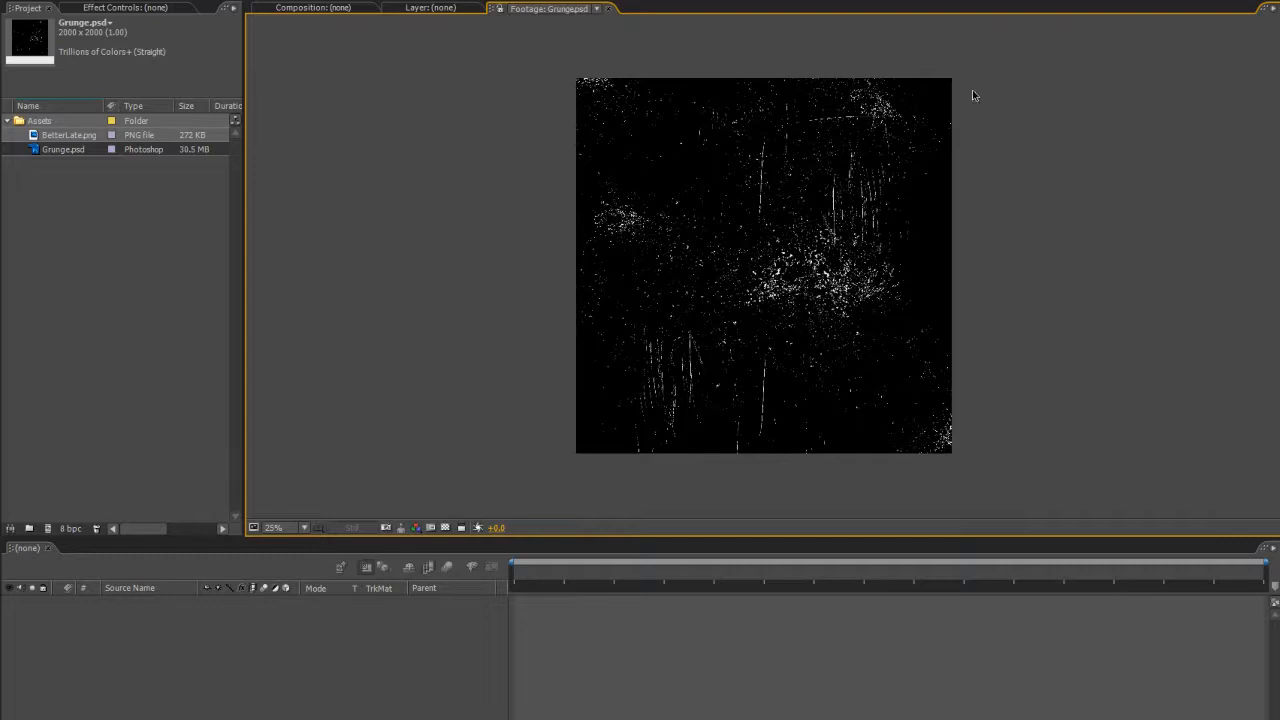
{"action": "key", "text": "period"}
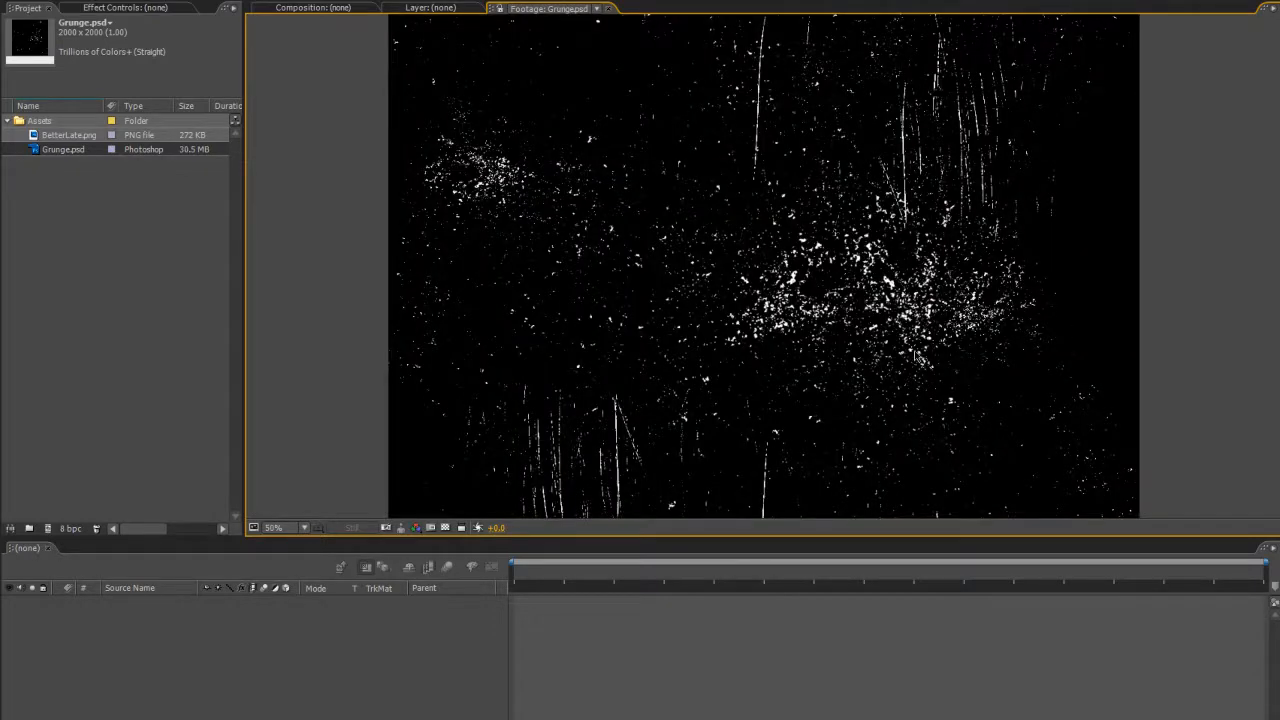
{"action": "key", "text": "period"}
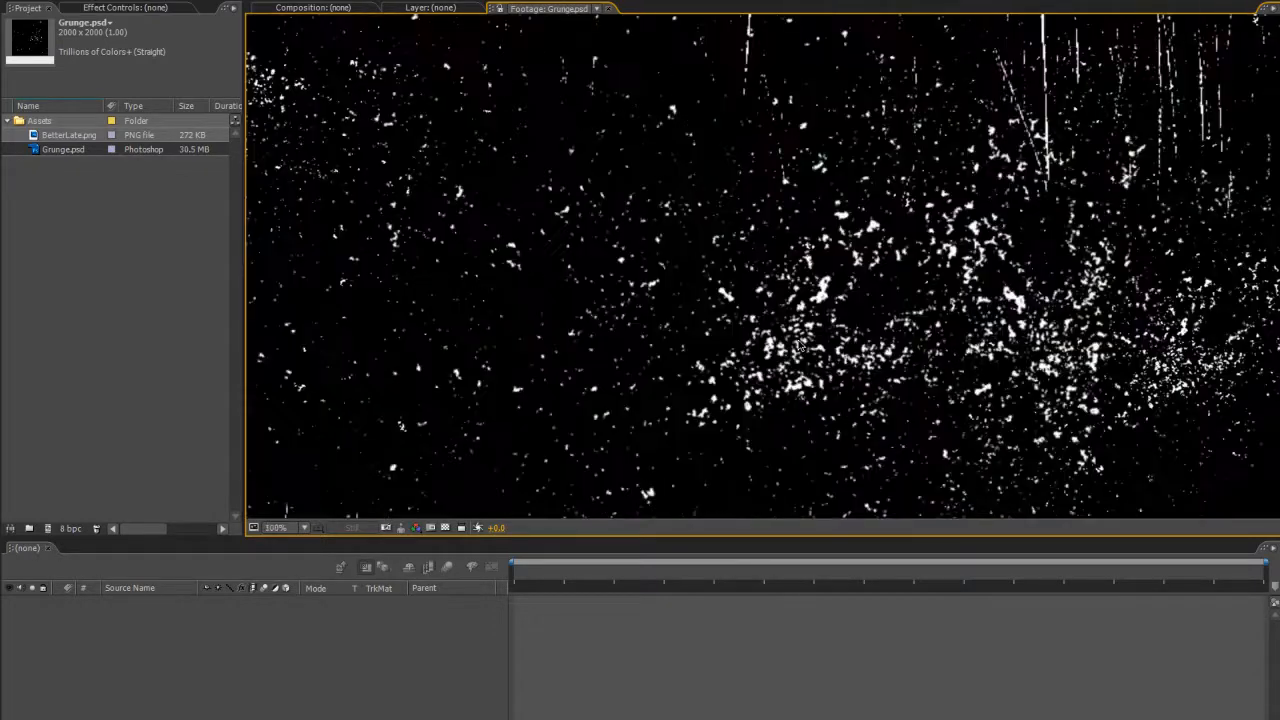
Step: Preview the BetterLate.png footage and check its transparent areas against the transparency grid
{"action": "left_click", "coordinate": [76, 136]}
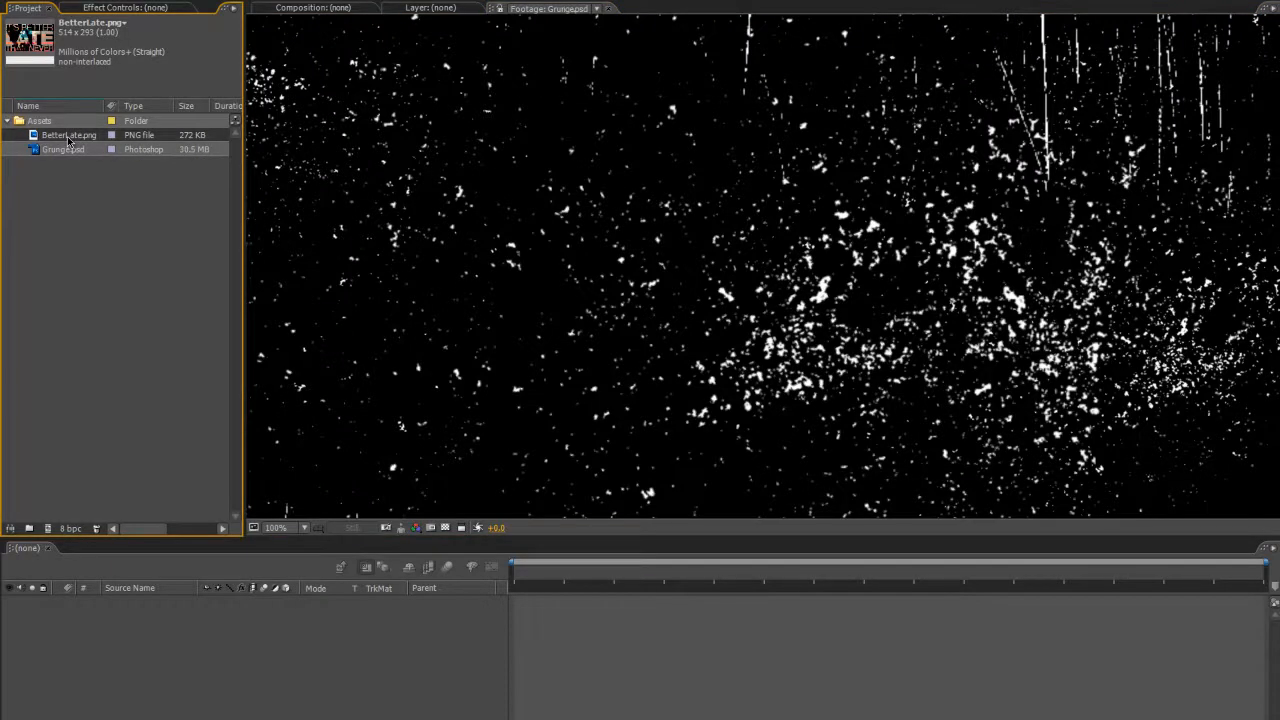
{"action": "double_click", "coordinate": [68, 139]}
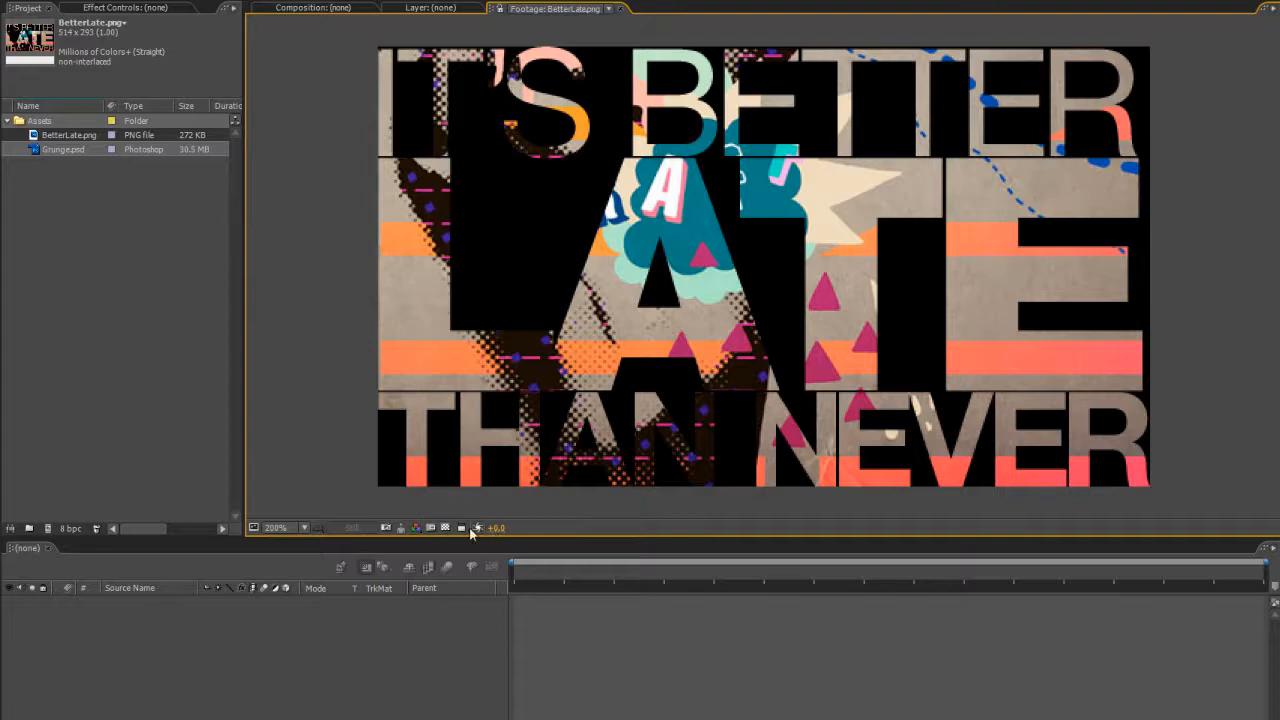
{"action": "left_click", "coordinate": [446, 528]}
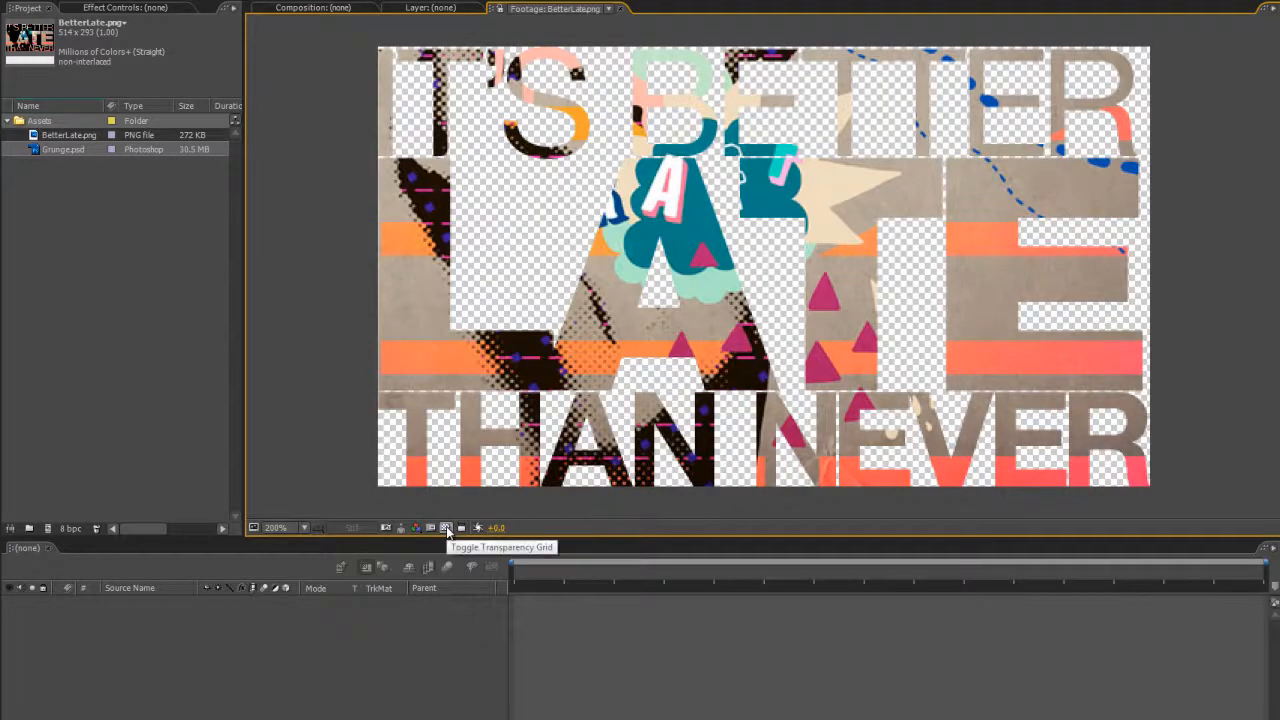
{"action": "left_click", "coordinate": [446, 528]}
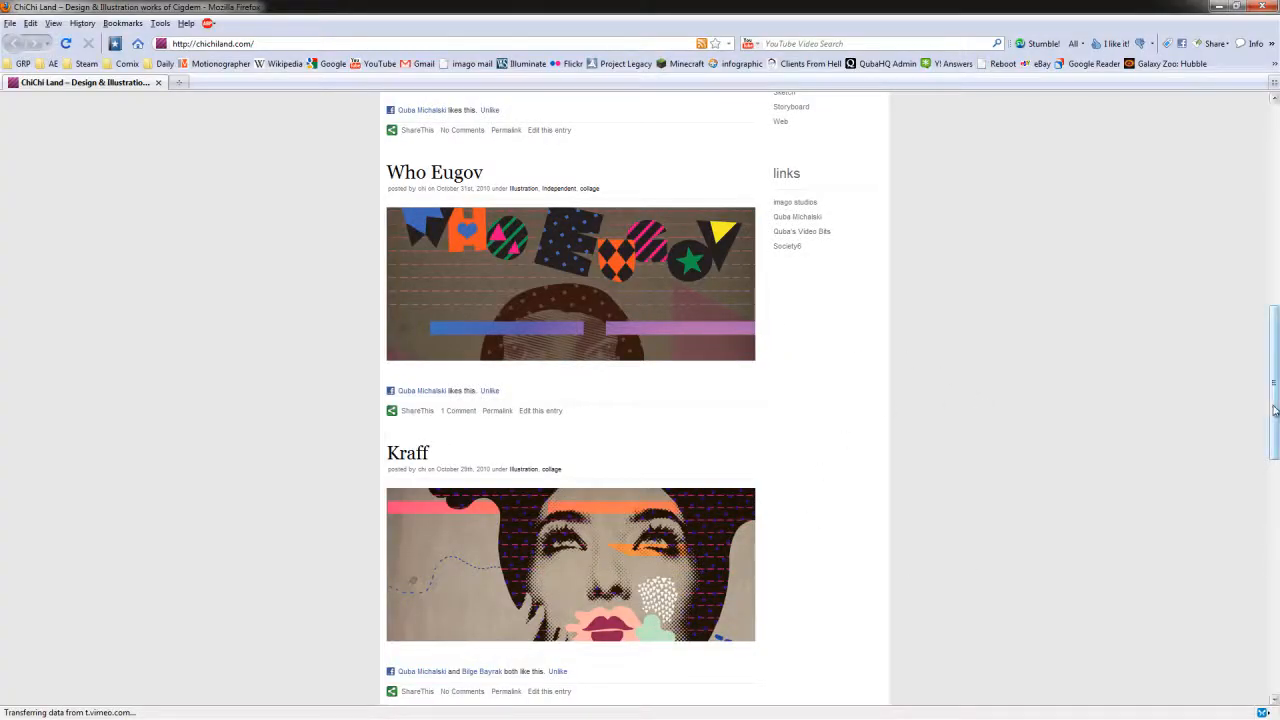
Step: Look through the illustration posts on chichiland.com in Firefox, close the browser and return to After Effects
{"action": "left_click_drag", "start_coordinate": [1275, 406], "coordinate": [1275, 190]}
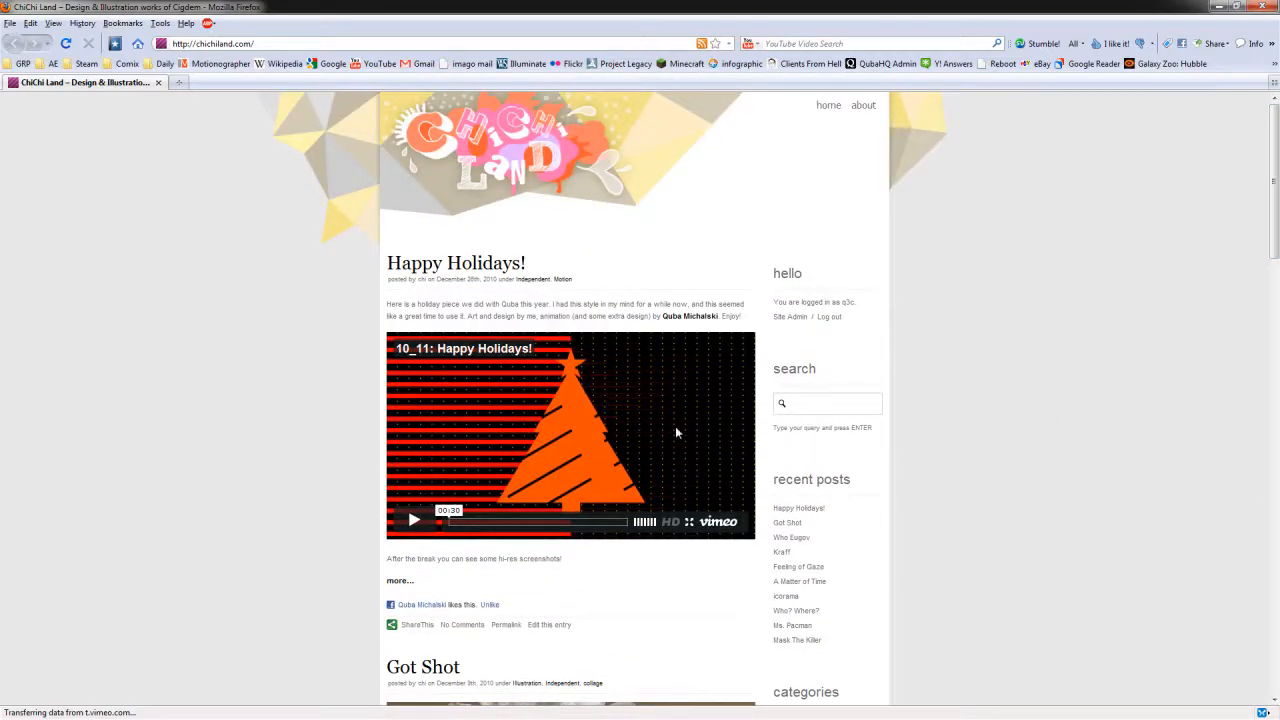
{"action": "scroll", "coordinate": [1034, 451], "scroll_direction": "down", "scroll_amount": 3}
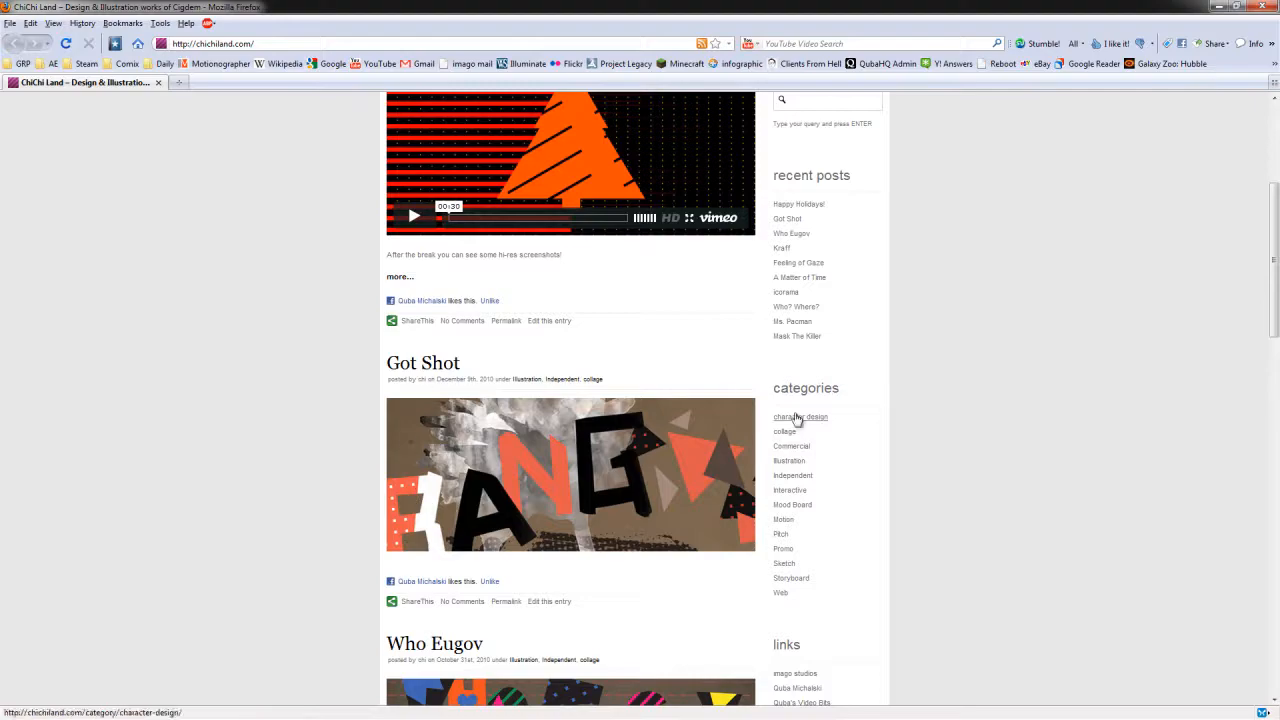
{"action": "left_click", "coordinate": [1266, 6]}
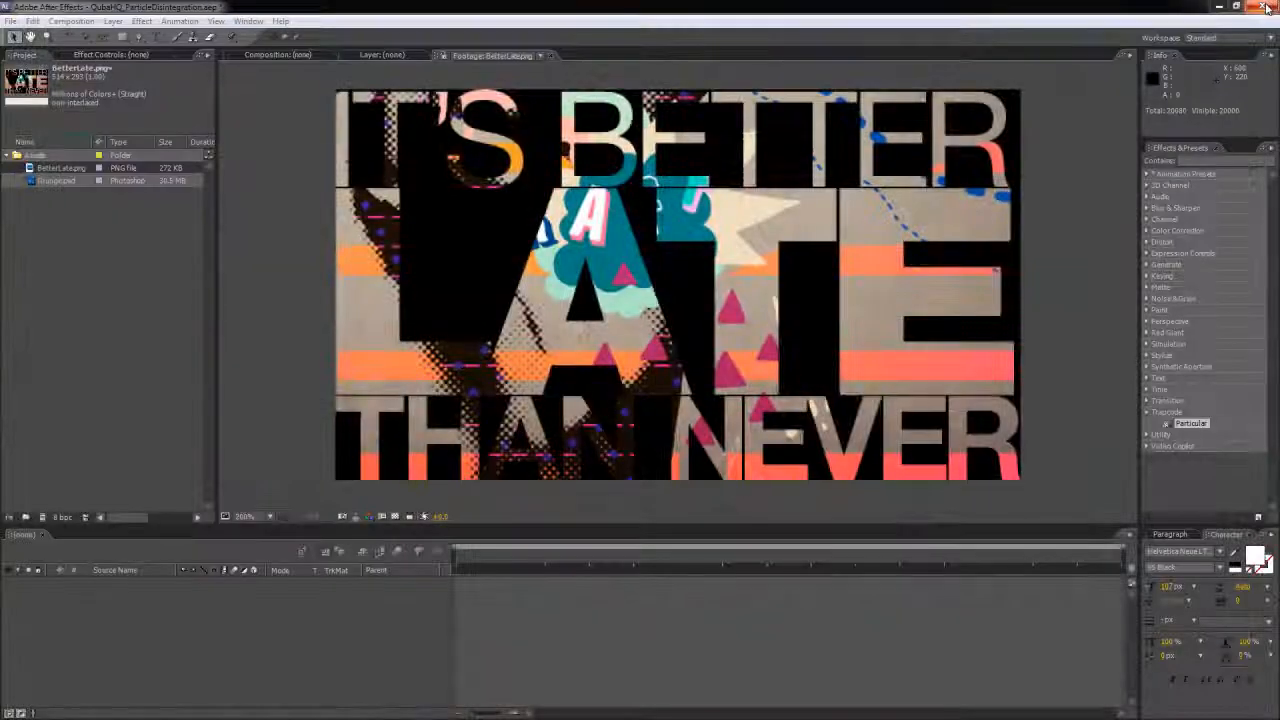
Step: Collapse the Assets folder and create a 20-second composition named _Main Comp with the HDV/HDTV 720 25 preset
{"action": "left_click", "coordinate": [44, 203]}
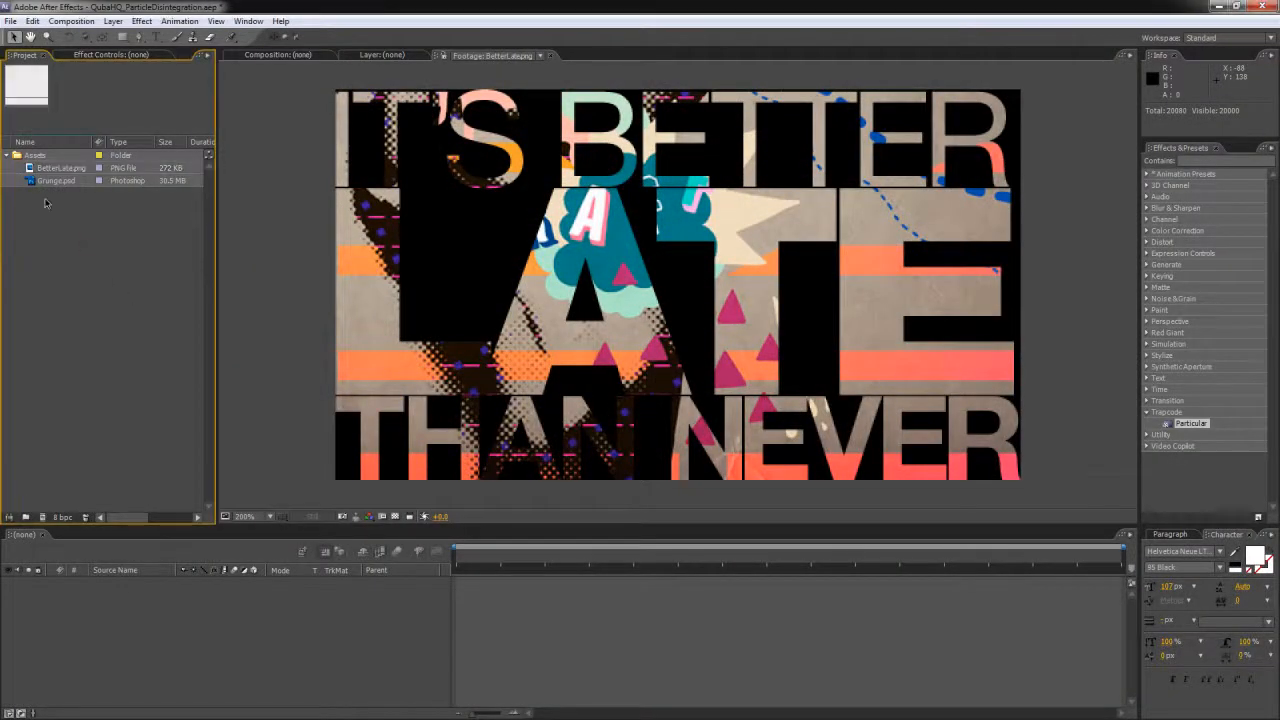
{"action": "left_click", "coordinate": [8, 156]}
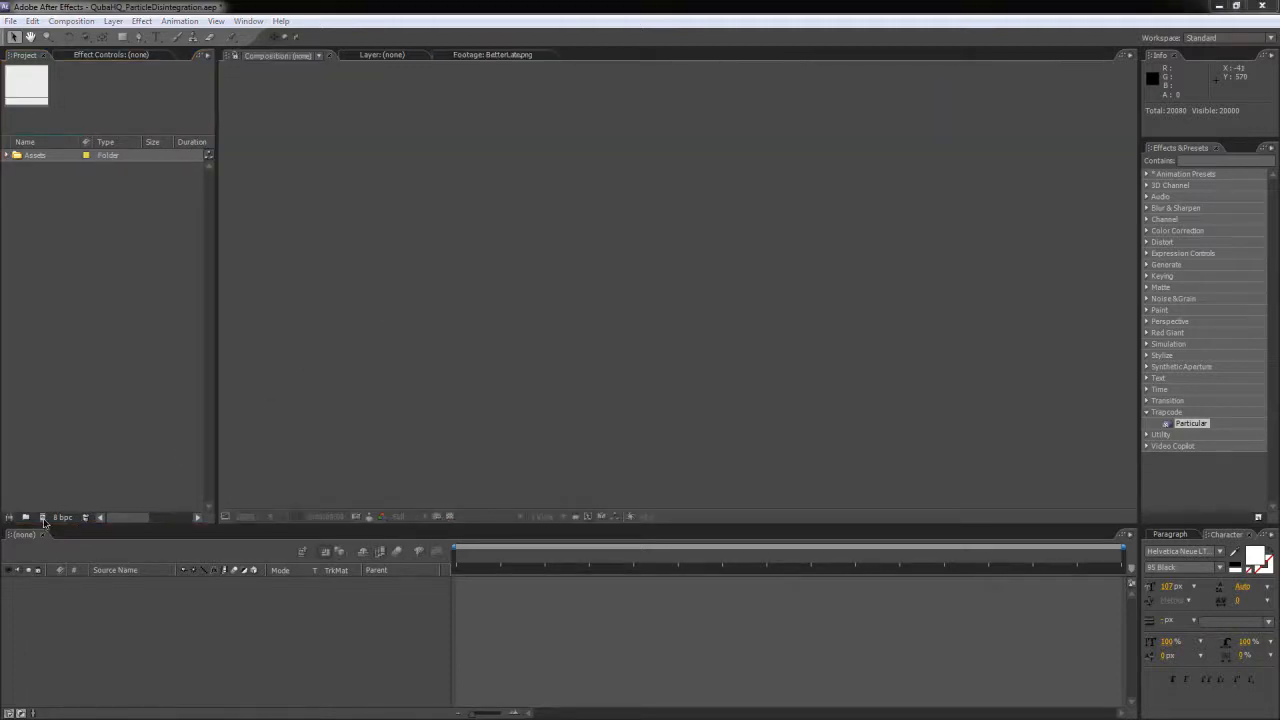
{"action": "left_click", "coordinate": [43, 519]}
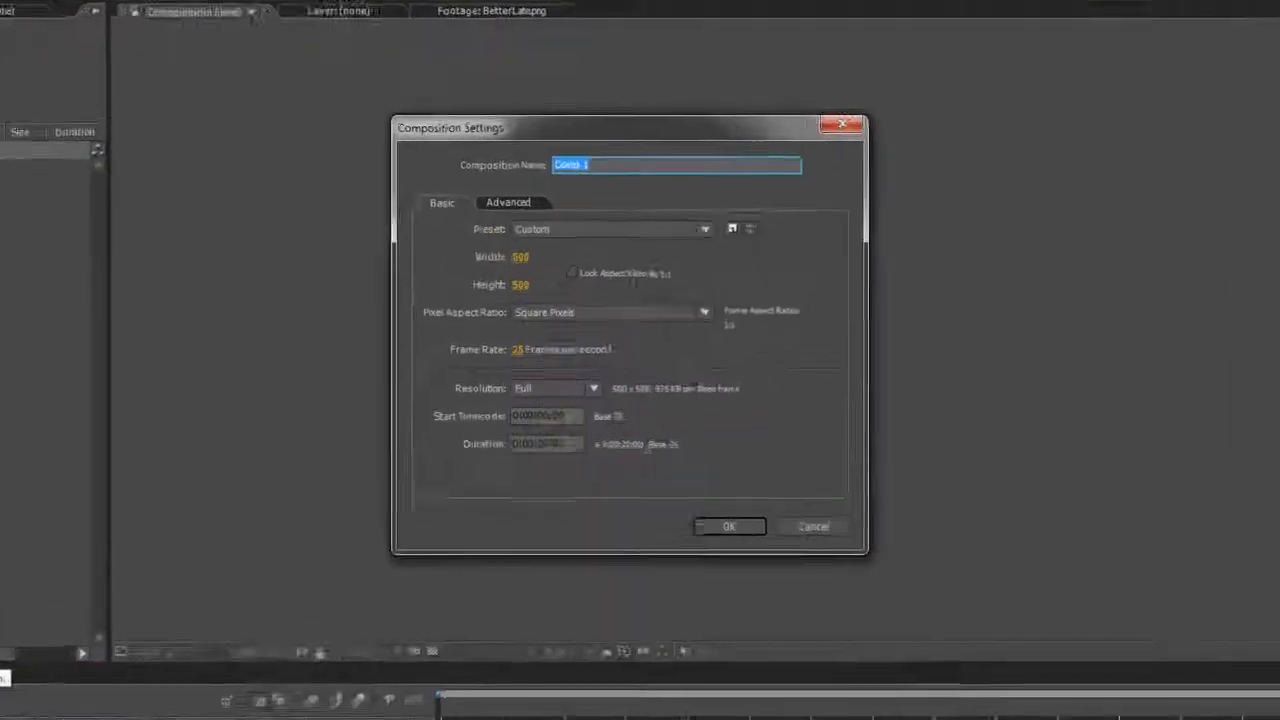
{"action": "left_click", "coordinate": [634, 231]}
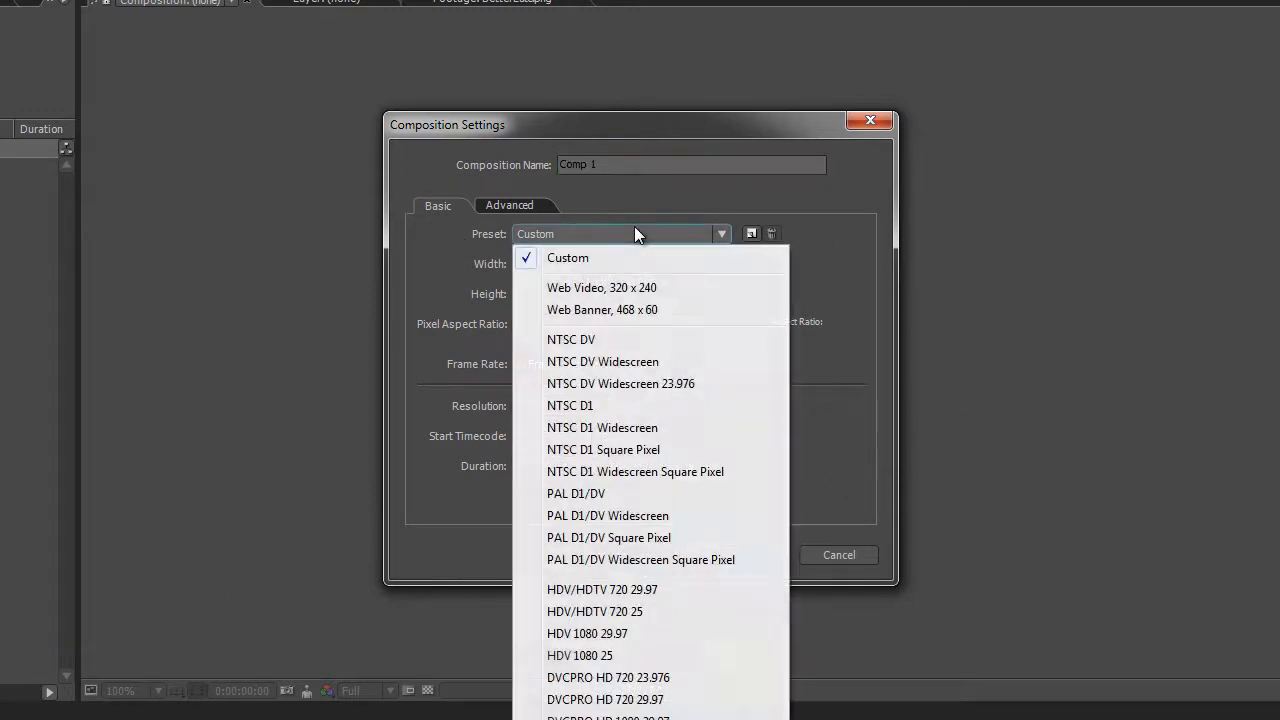
{"action": "left_click", "coordinate": [628, 612]}
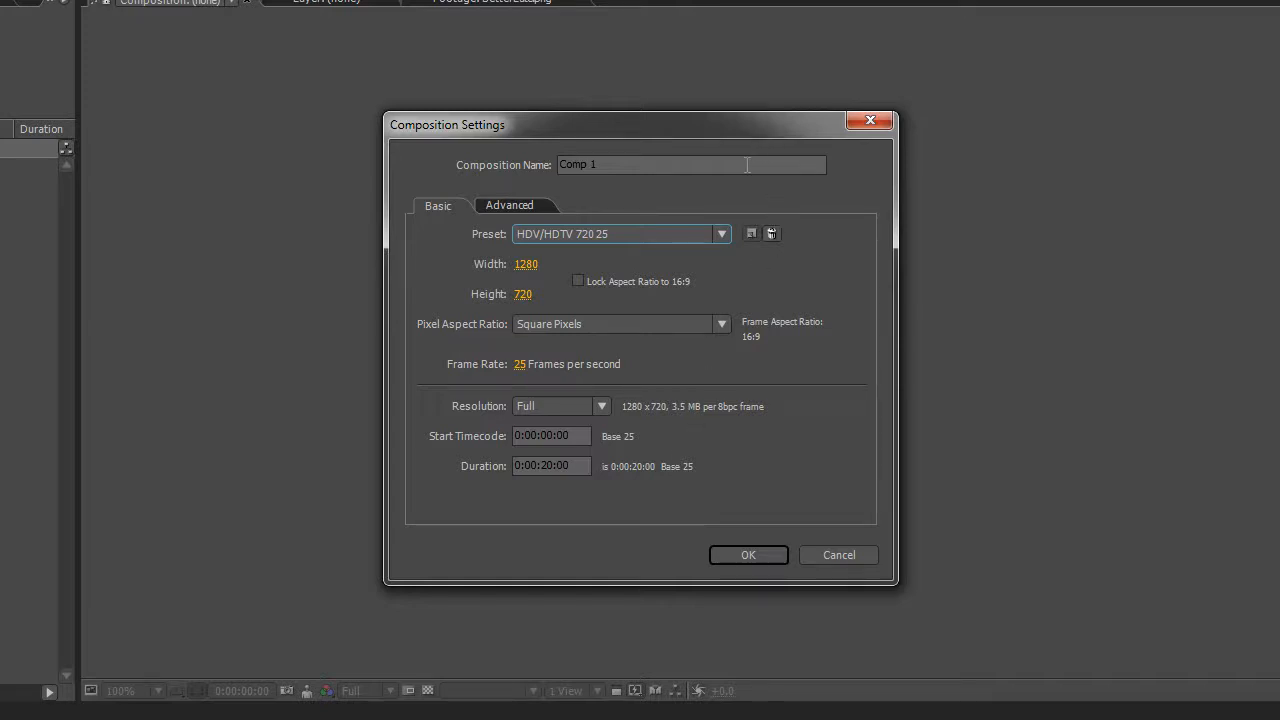
{"action": "left_click", "coordinate": [641, 165]}
{"action": "key", "text": "BackSpace"}
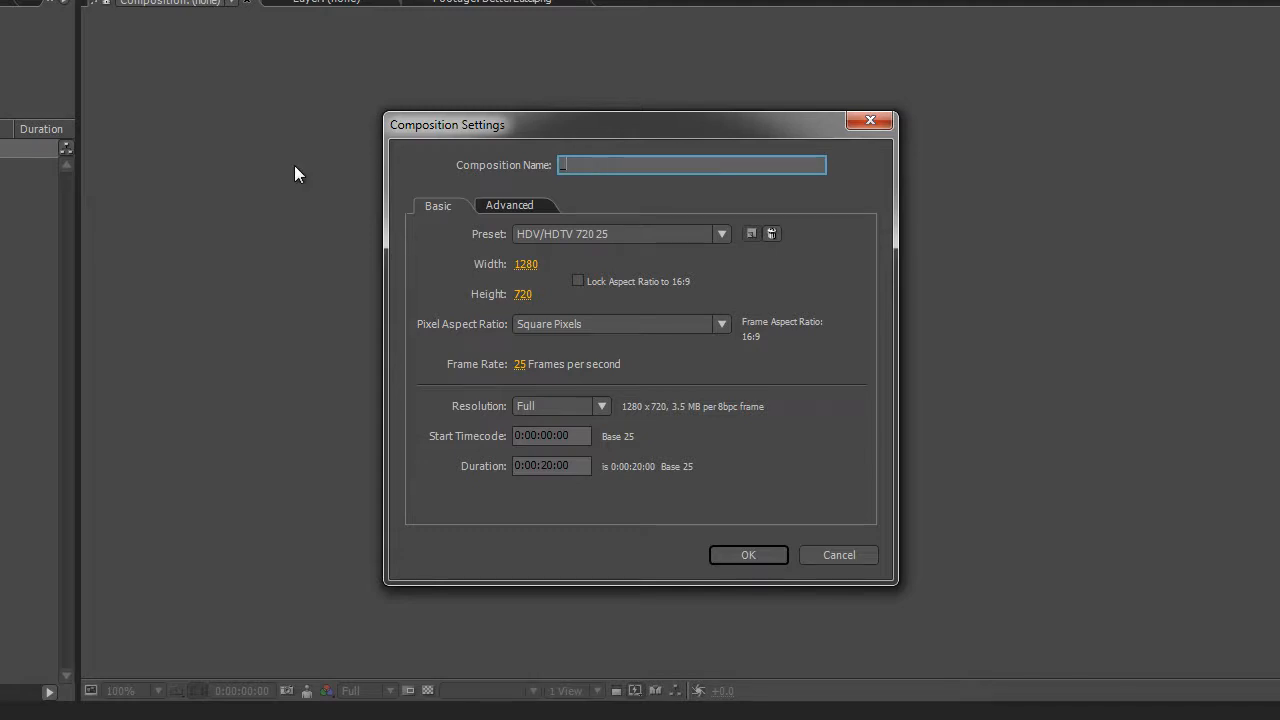
{"action": "type", "text": "_Main Comp"}
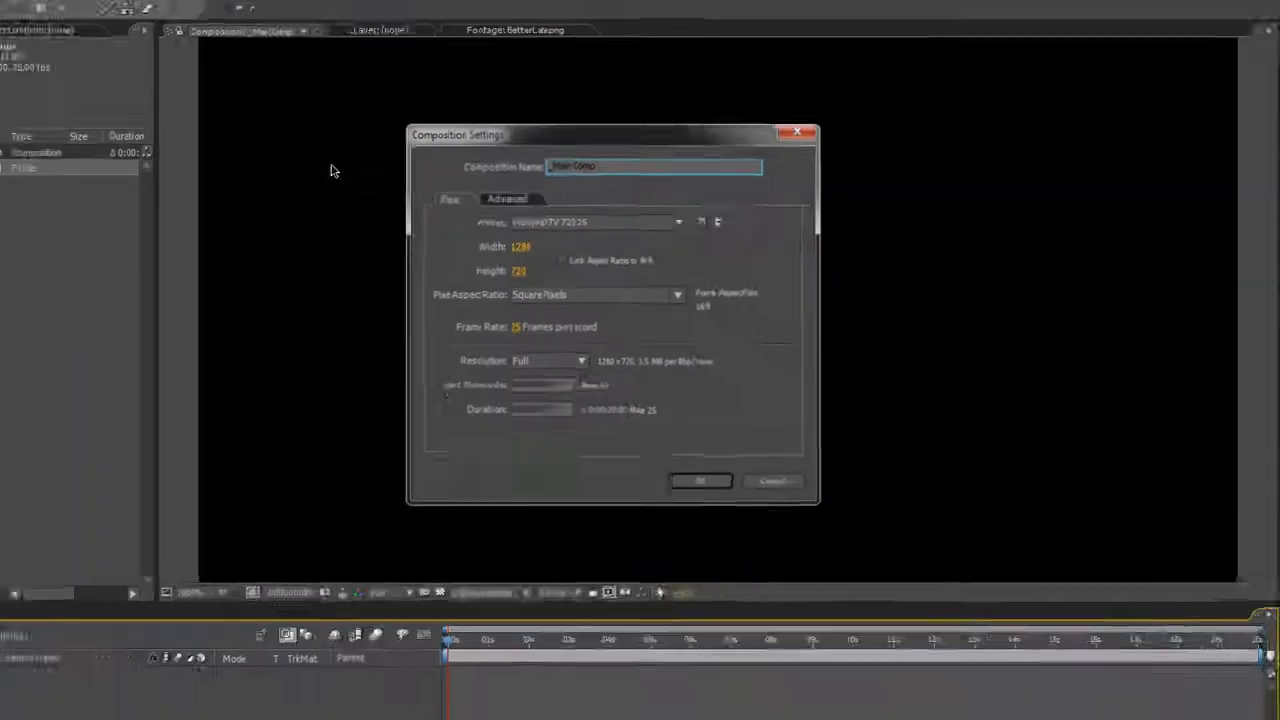
{"action": "key", "text": "Return"}
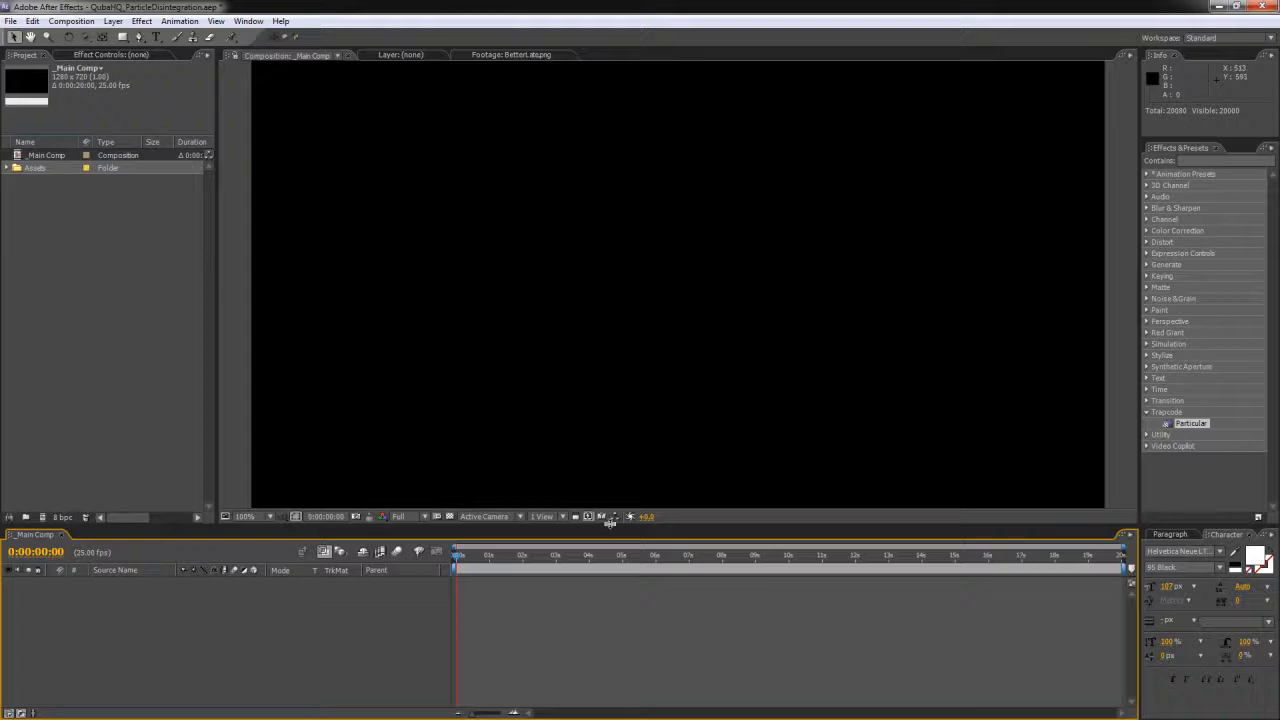
Step: Enlarge the composition viewer and create a new composition from BetterLate.png in the Assets folder
{"action": "left_click_drag", "start_coordinate": [610, 521], "coordinate": [610, 558]}
{"action": "left_click", "coordinate": [10, 168]}
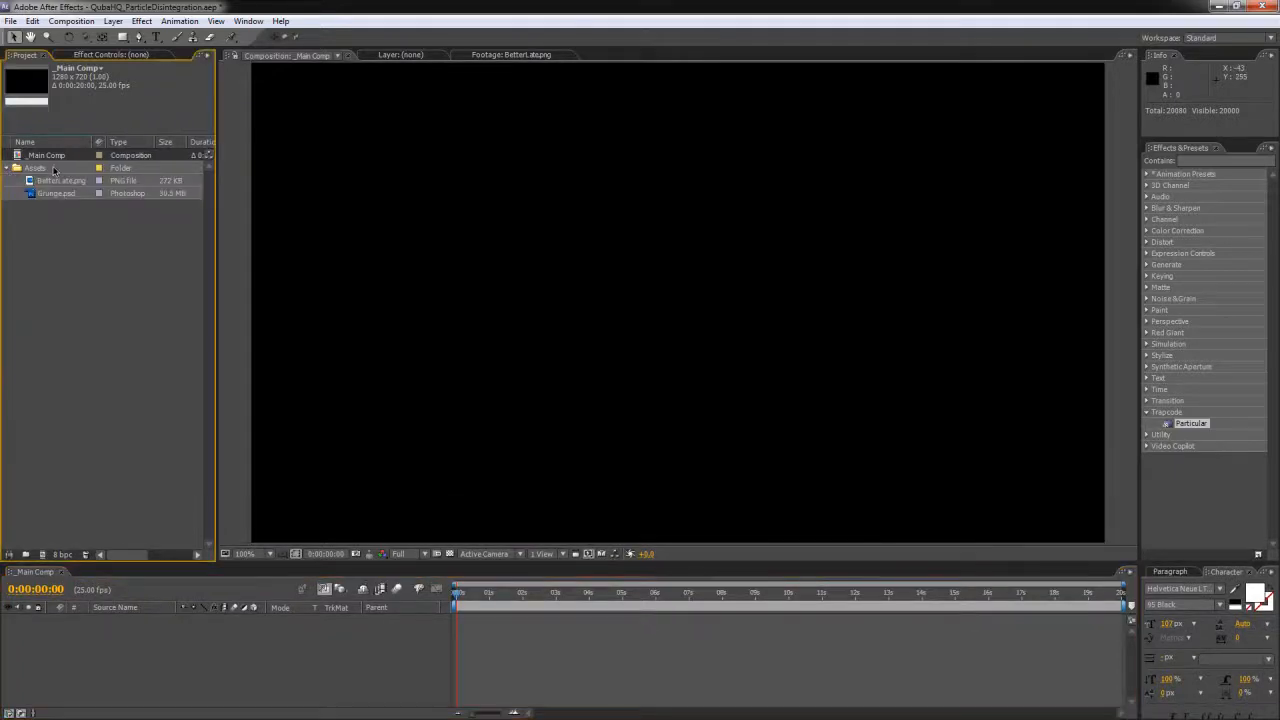
{"action": "left_click", "coordinate": [62, 181]}
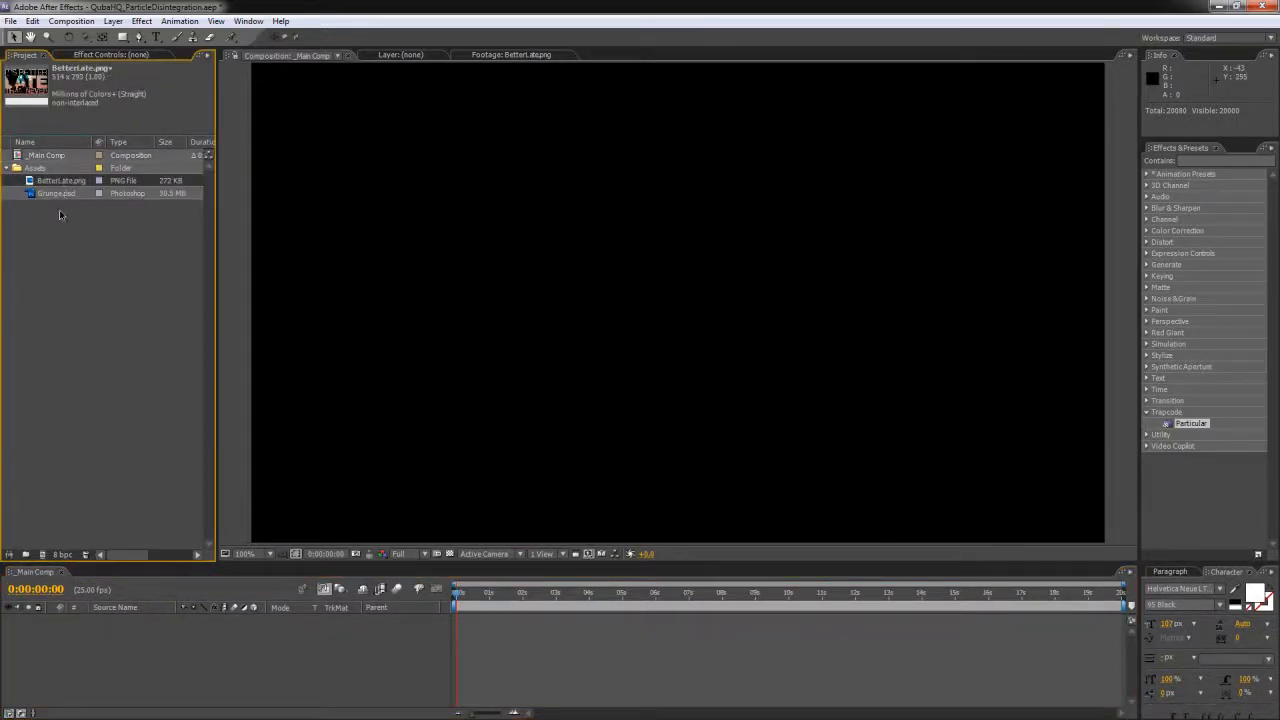
{"action": "left_click_drag", "start_coordinate": [63, 184], "coordinate": [45, 558]}
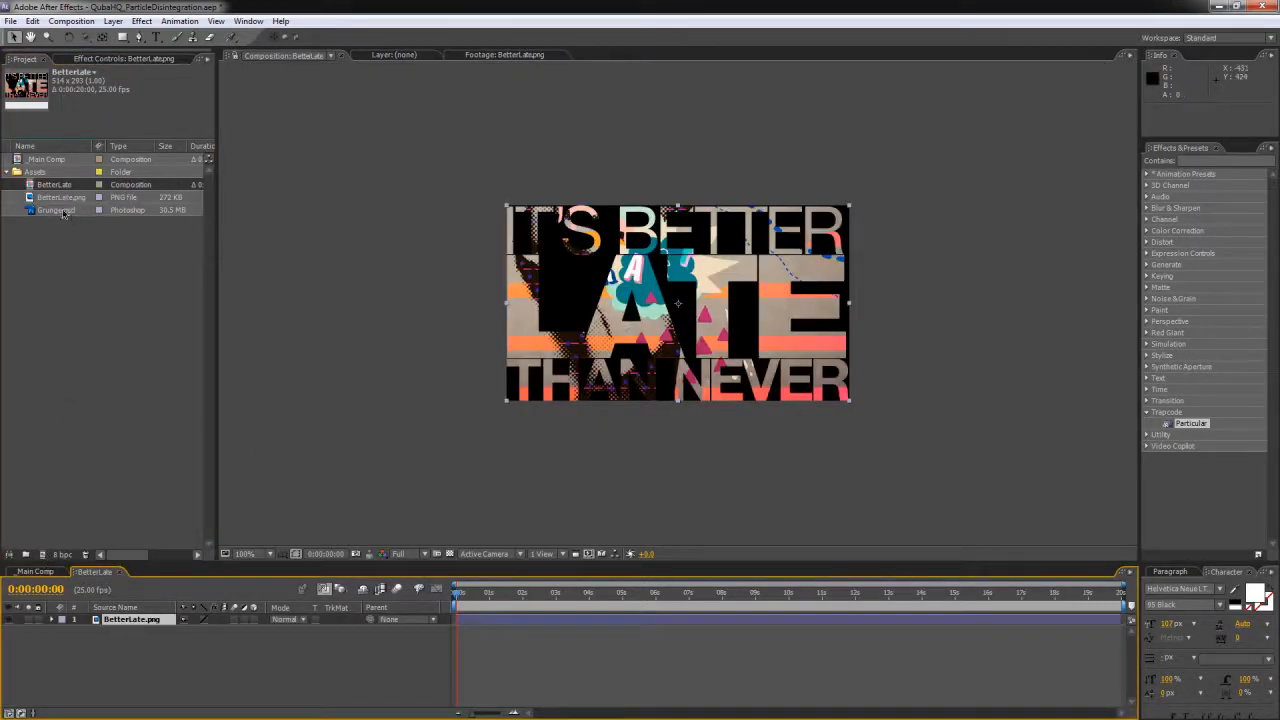
Step: Move the BetterLate composition out of the Assets folder, collapse the folder and rename the composition Graphic
{"action": "left_click_drag", "start_coordinate": [44, 187], "coordinate": [48, 374]}
{"action": "left_click", "coordinate": [7, 172]}
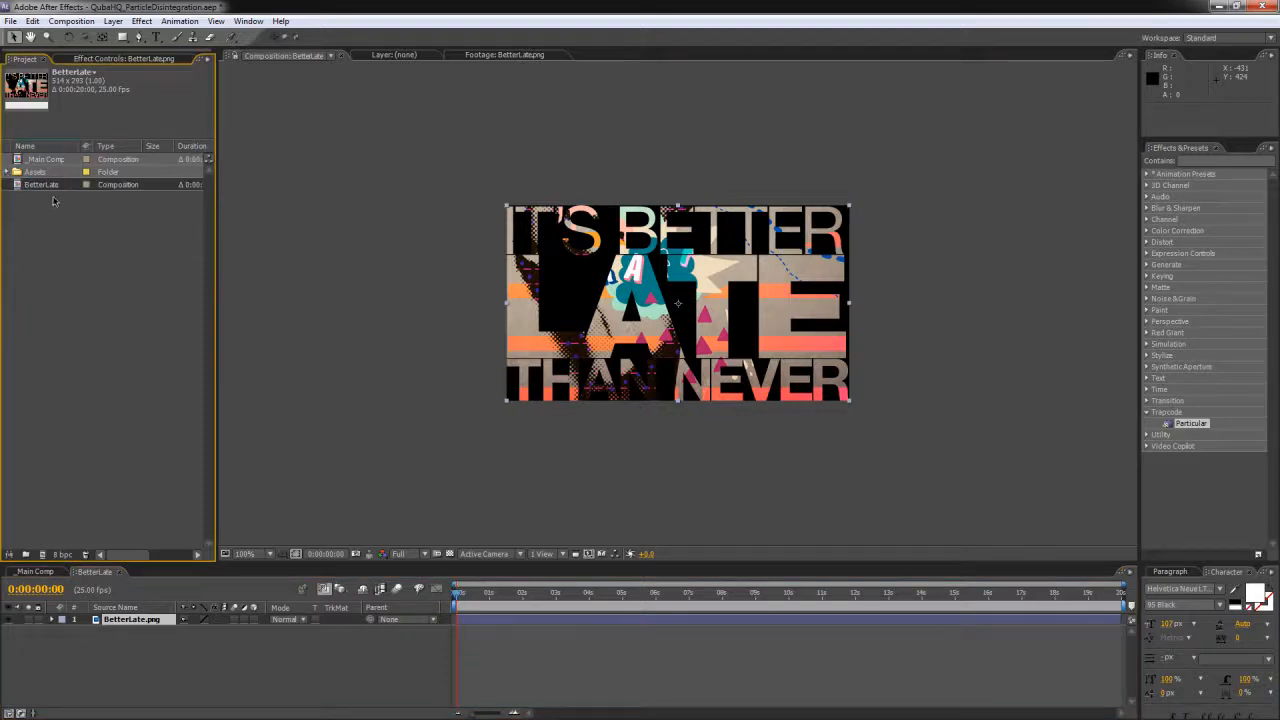
{"action": "right_click", "coordinate": [45, 190]}
{"action": "key", "text": "Escape"}
{"action": "key", "text": "Return"}
{"action": "key", "text": "BackSpace"}
{"action": "type", "text": "Graphic"}
{"action": "key", "text": "Return"}
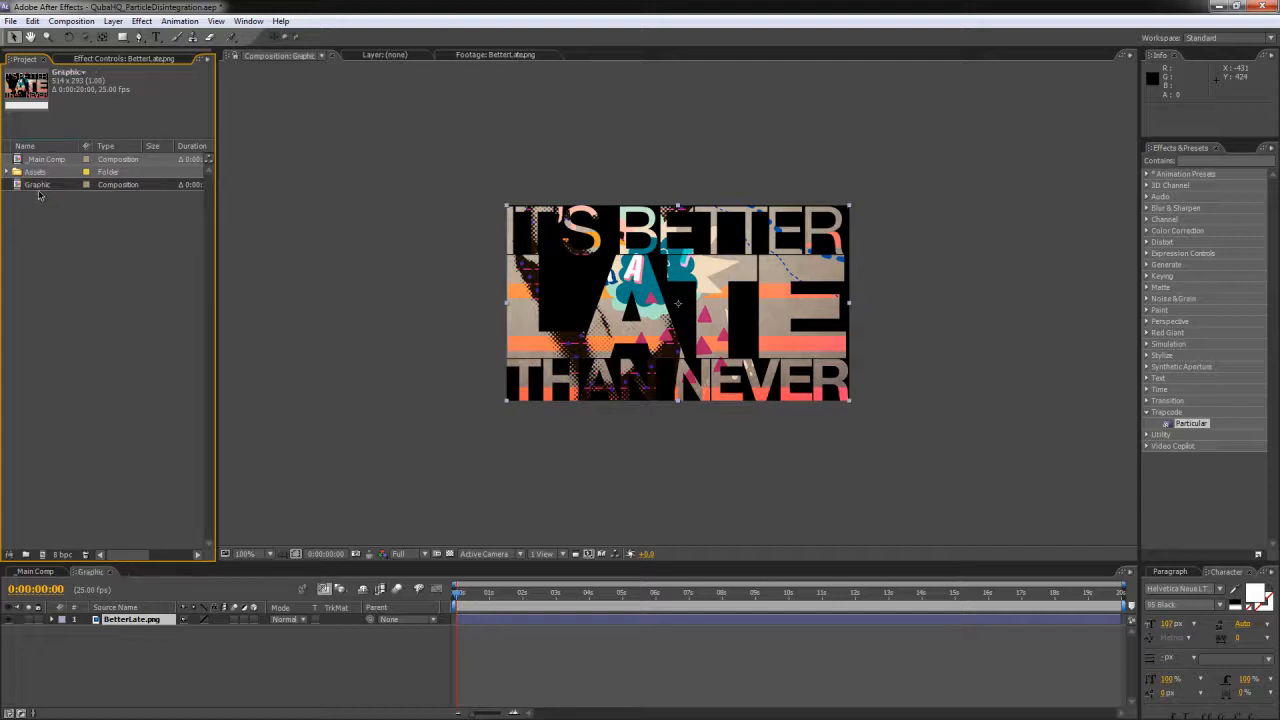
Step: Rename the Graphic composition as Source
{"action": "key", "text": "Return"}
{"action": "key", "text": "BackSpace"}
{"action": "key", "text": "Return"}
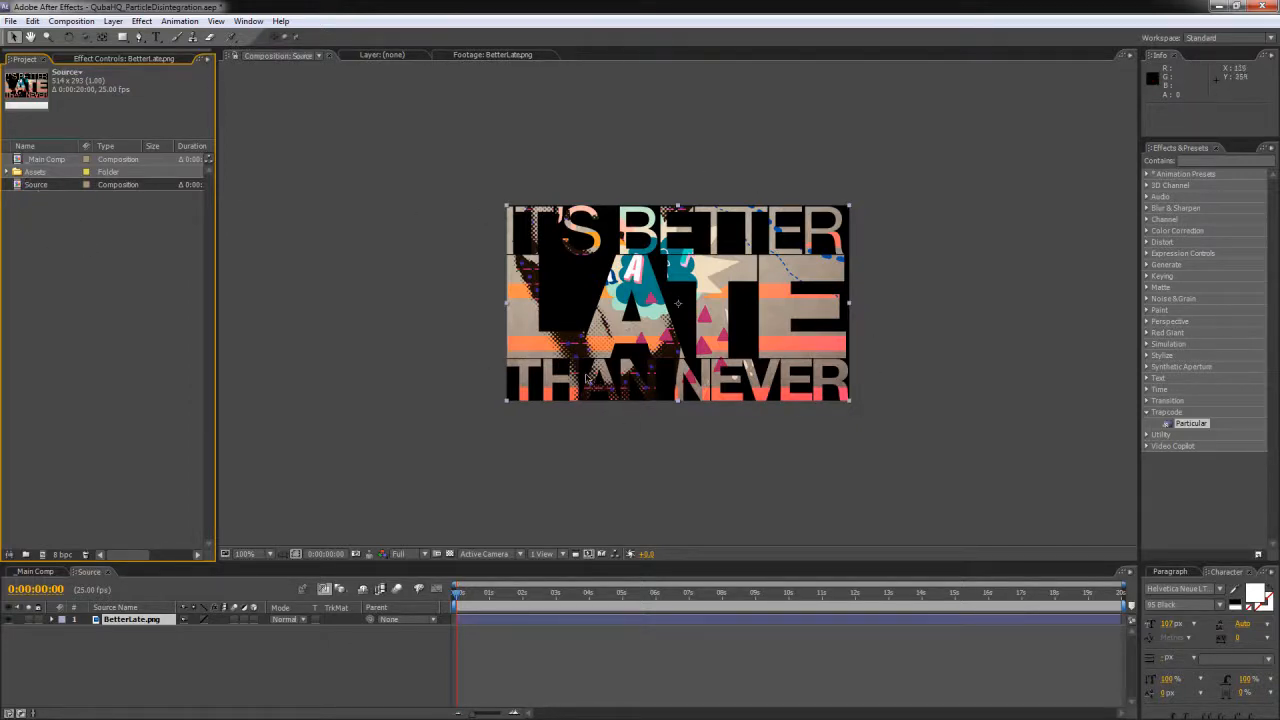
{"action": "left_click", "coordinate": [48, 240]}
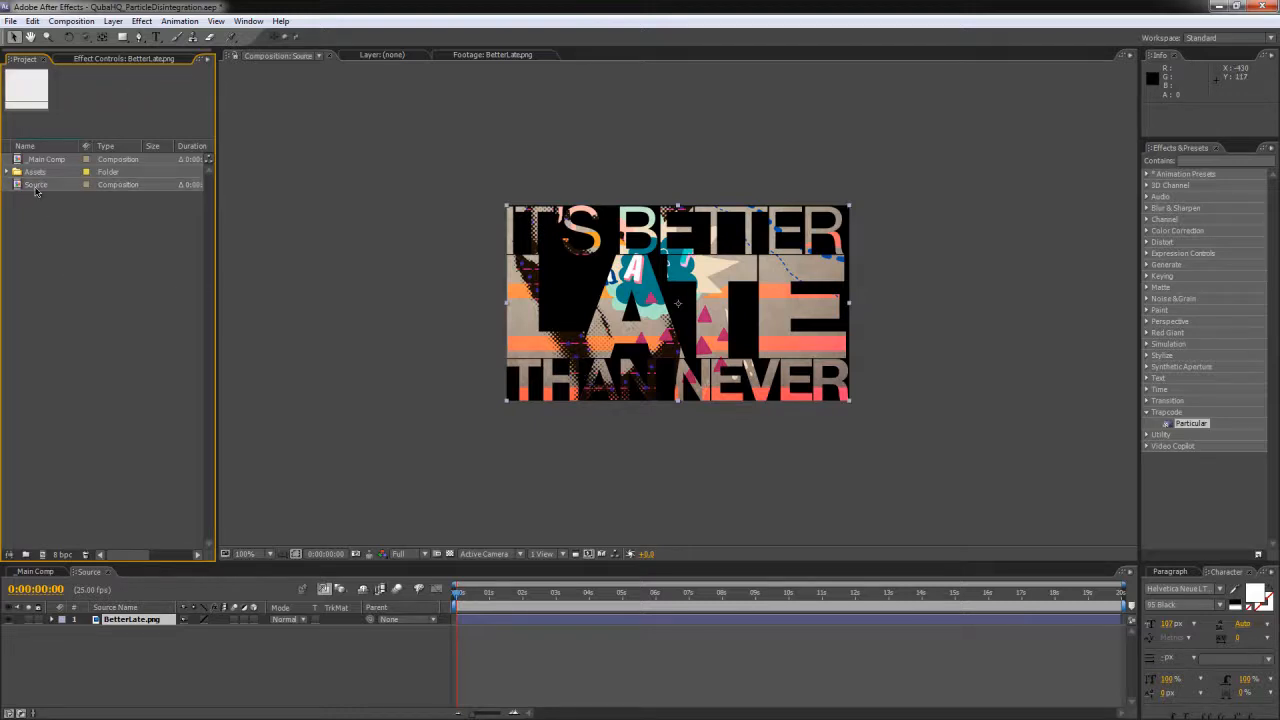
Step: Create a new composition from Source and delete the Source layer inside it
{"action": "left_click_drag", "start_coordinate": [38, 192], "coordinate": [42, 554]}
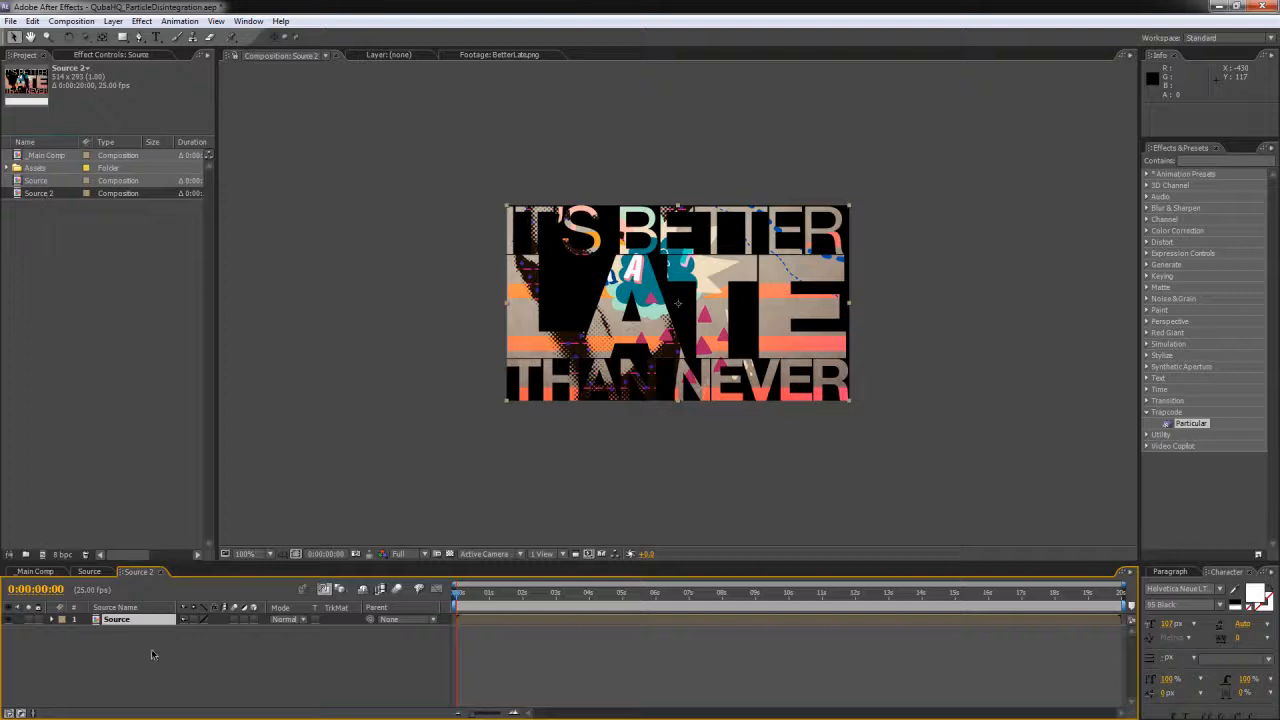
{"action": "left_click", "coordinate": [117, 621]}
{"action": "key", "text": "Delete"}
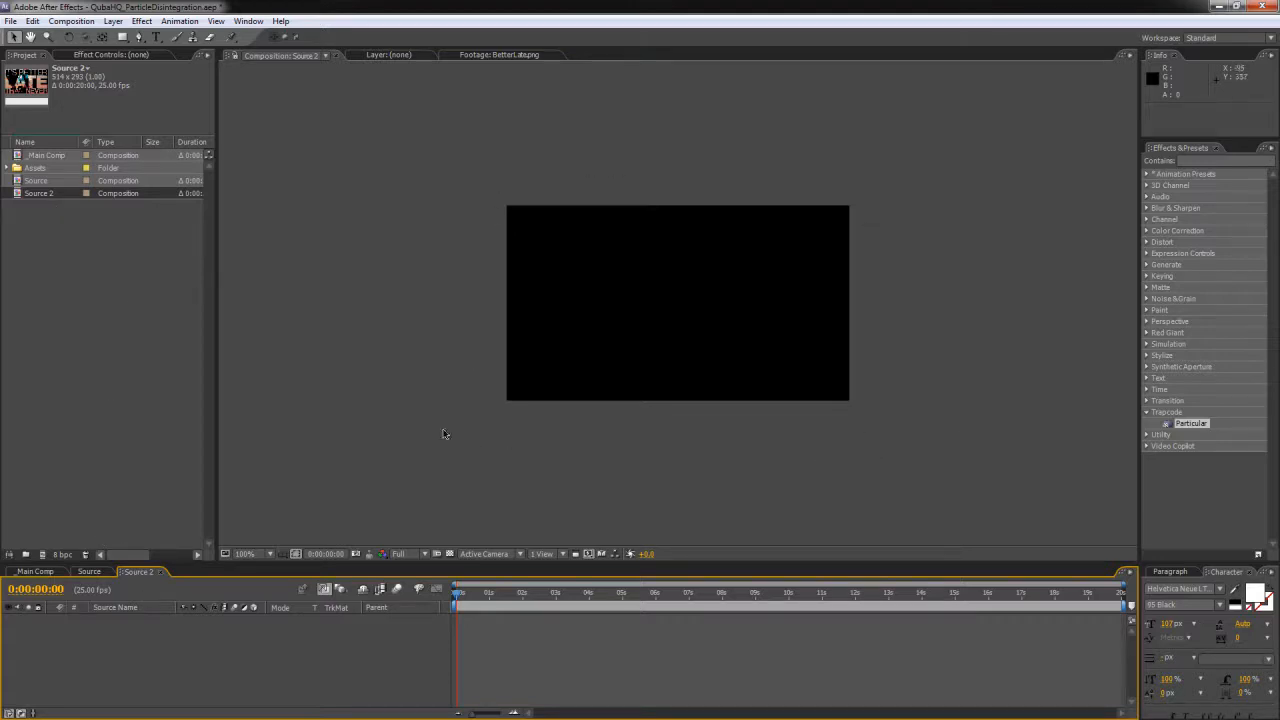
Step: Rename the emptied Source 2 composition as Matte
{"action": "left_click", "coordinate": [53, 231]}
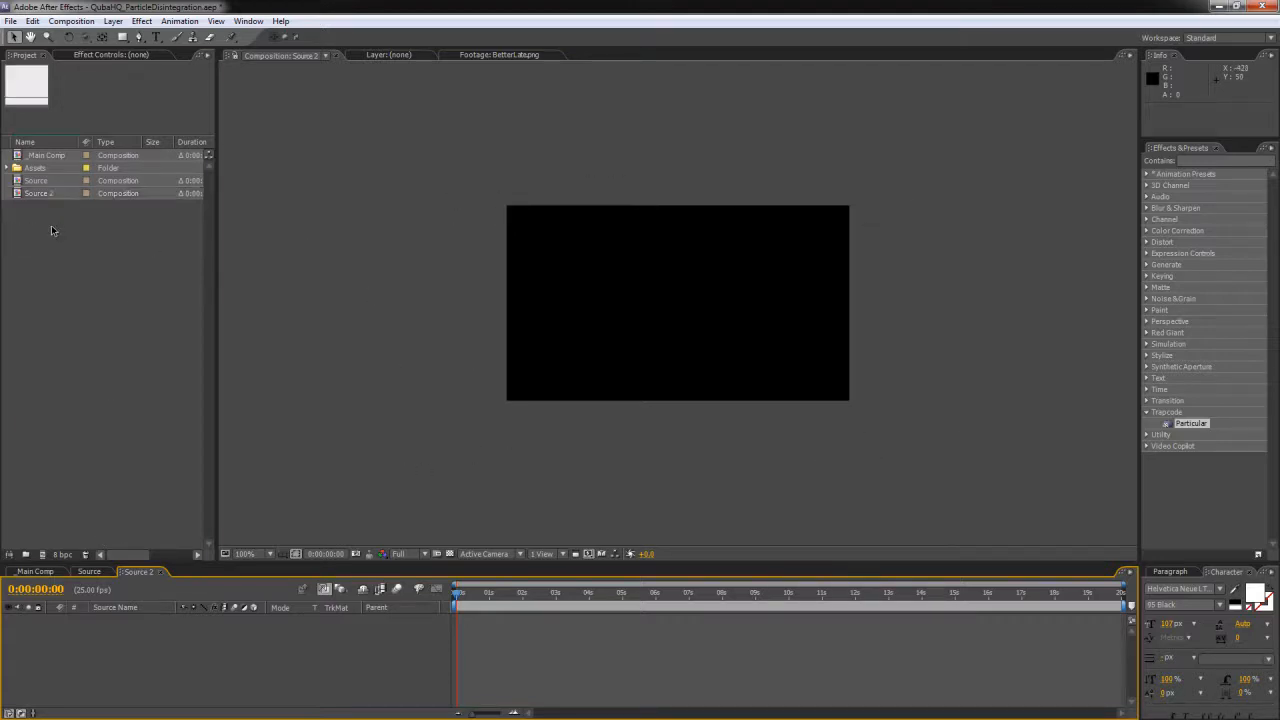
{"action": "left_click", "coordinate": [38, 193]}
{"action": "key", "text": "Return"}
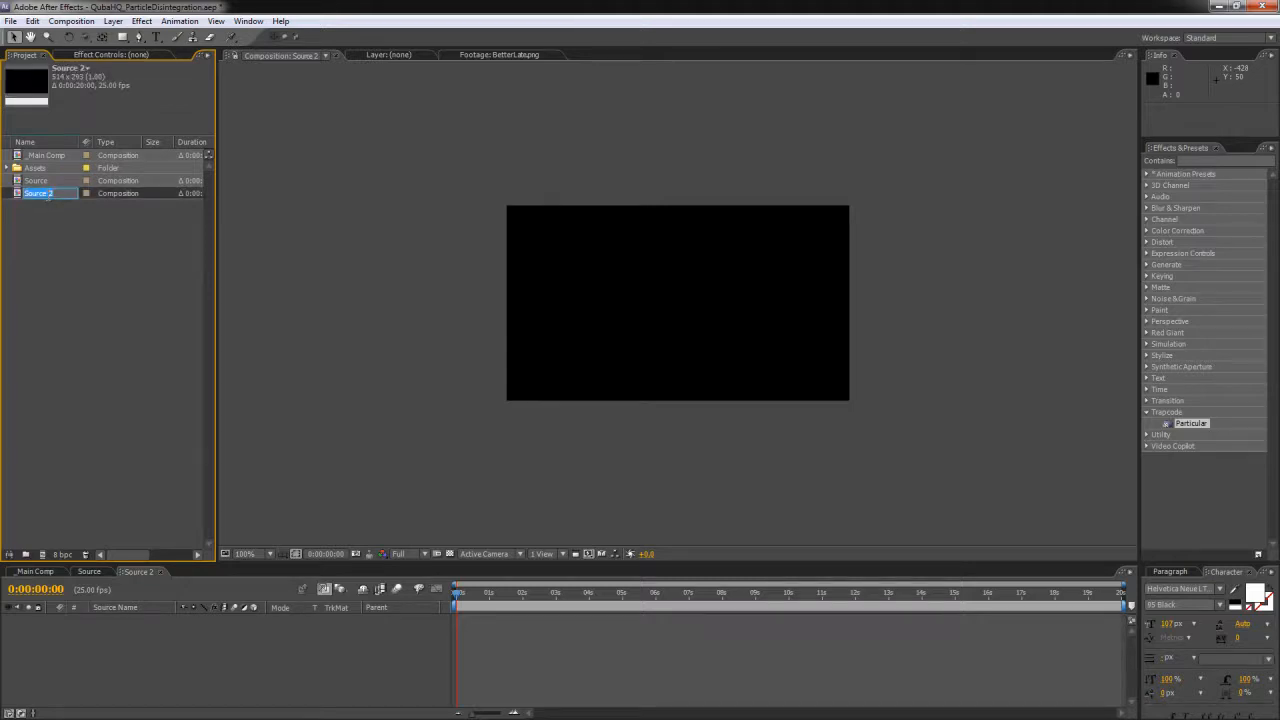
{"action": "type", "text": "Matte"}
{"action": "key", "text": "Return"}
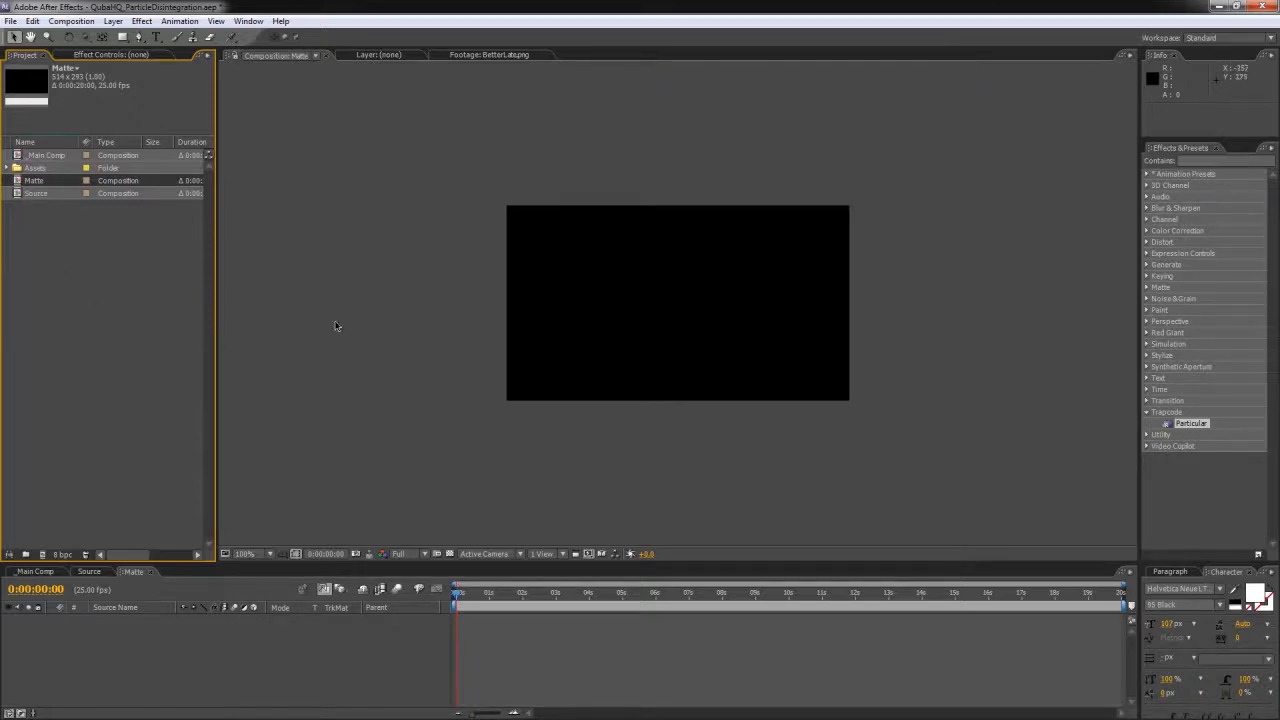
Step: Add a composition-sized black solid to the Matte composition
{"action": "left_click", "coordinate": [255, 684]}
{"action": "key", "text": "ctrl+y"}
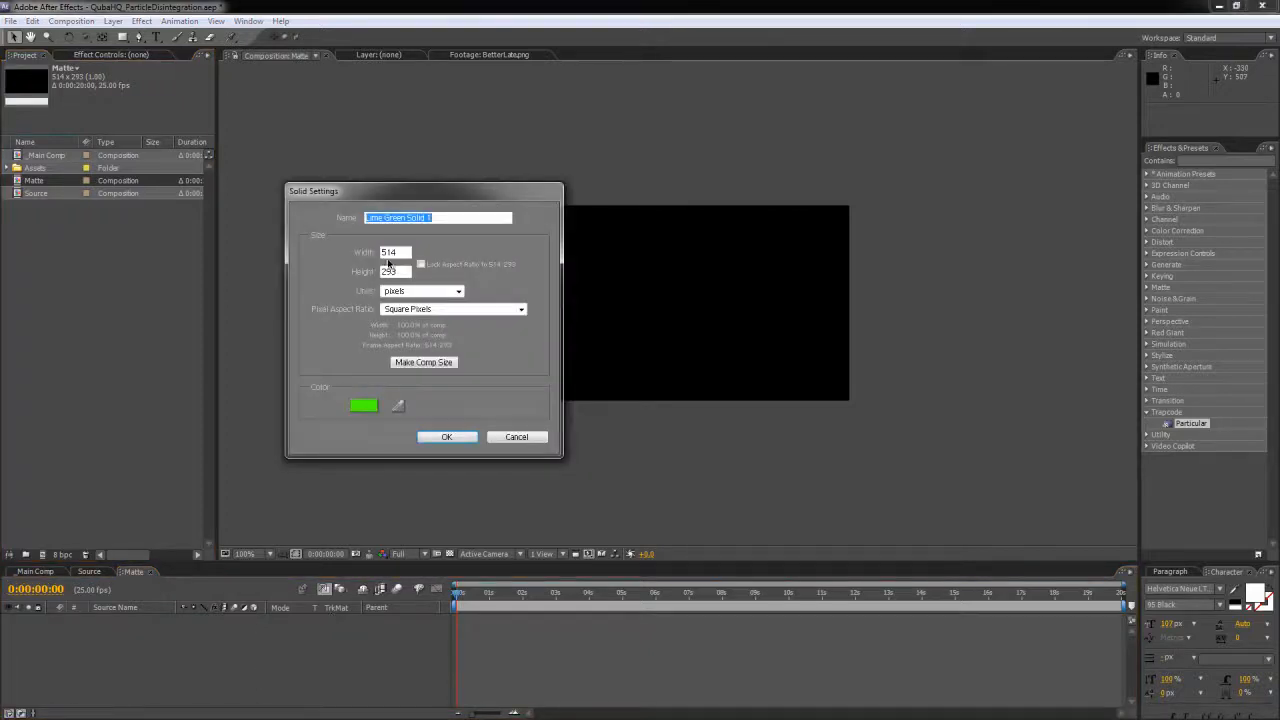
{"action": "left_click", "coordinate": [423, 362]}
{"action": "left_click", "coordinate": [364, 405]}
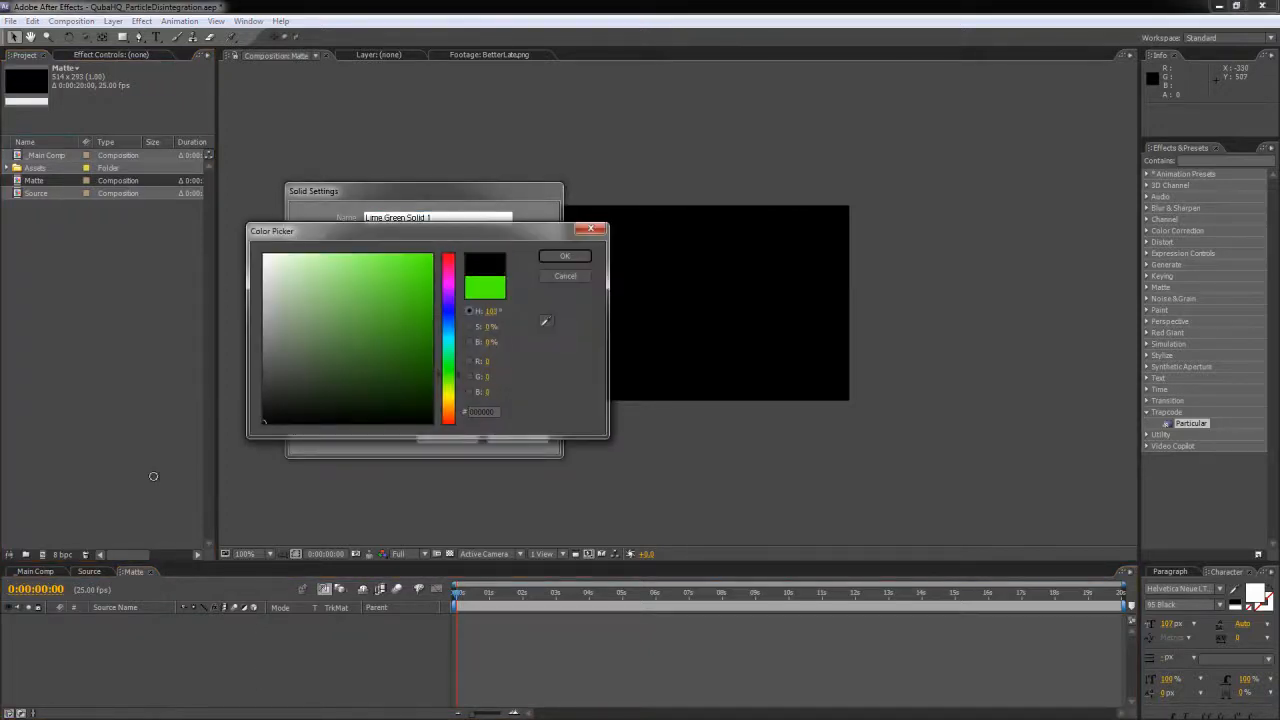
{"action": "left_click", "coordinate": [558, 258]}
{"action": "left_click", "coordinate": [452, 441]}
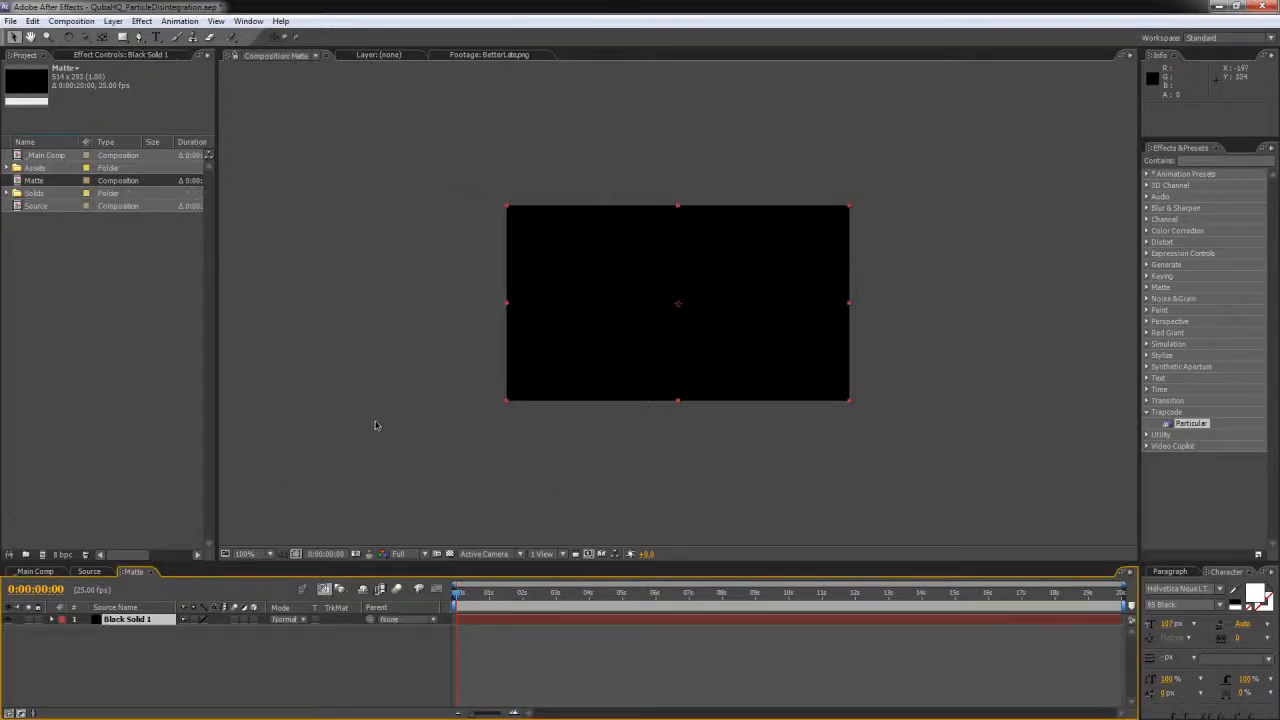
Step: Add a composition-sized white solid above the black solid in the Matte composition
{"action": "key", "text": "ctrl+y"}
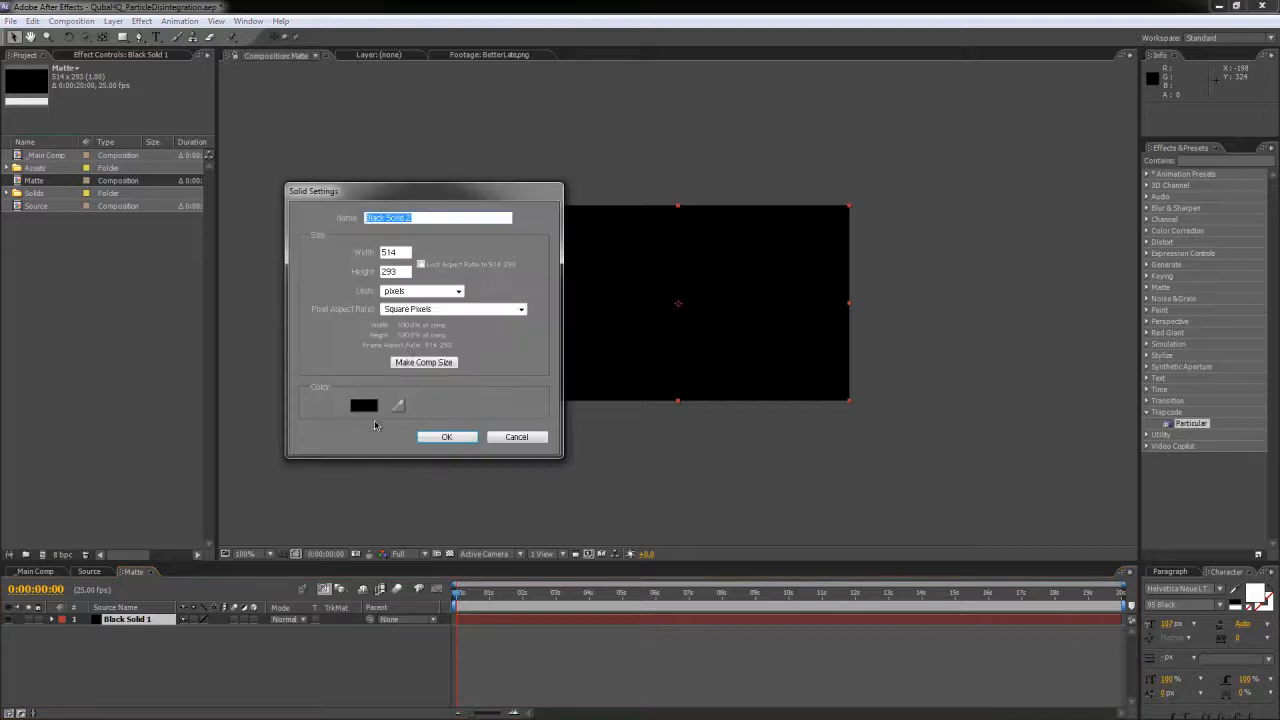
{"action": "left_click", "coordinate": [372, 406]}
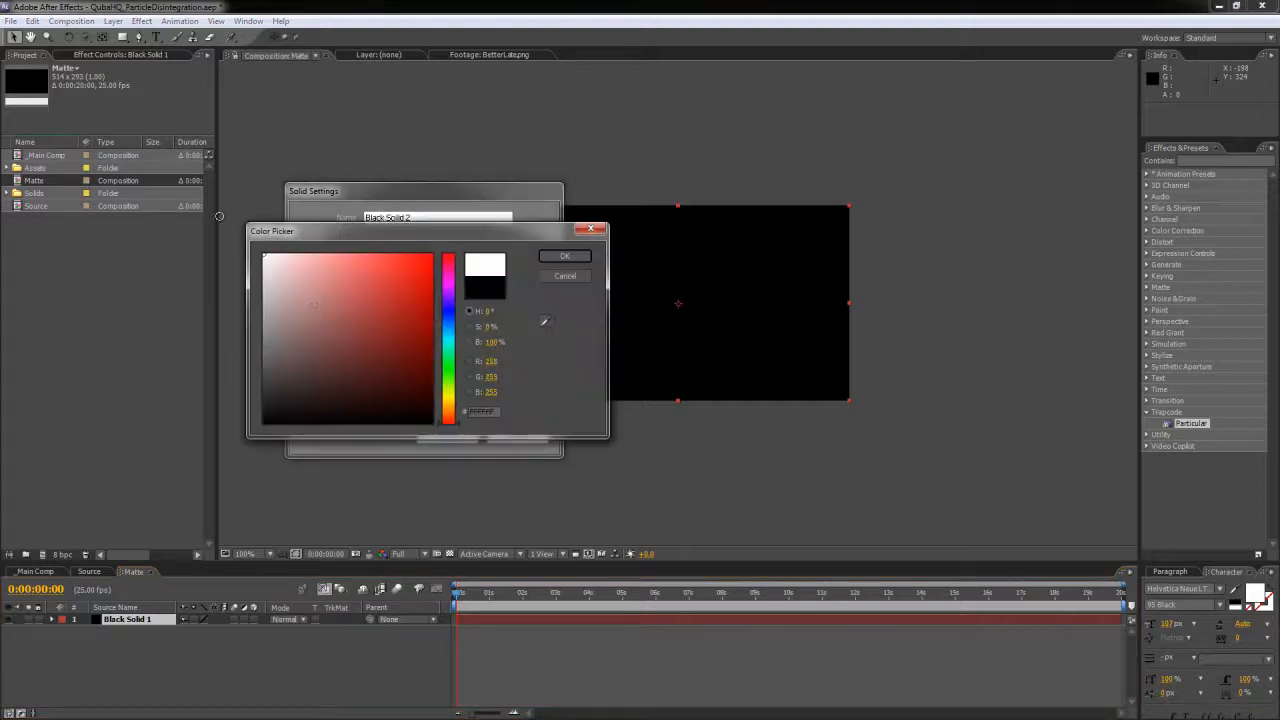
{"action": "left_click", "coordinate": [557, 258]}
{"action": "left_click", "coordinate": [443, 437]}
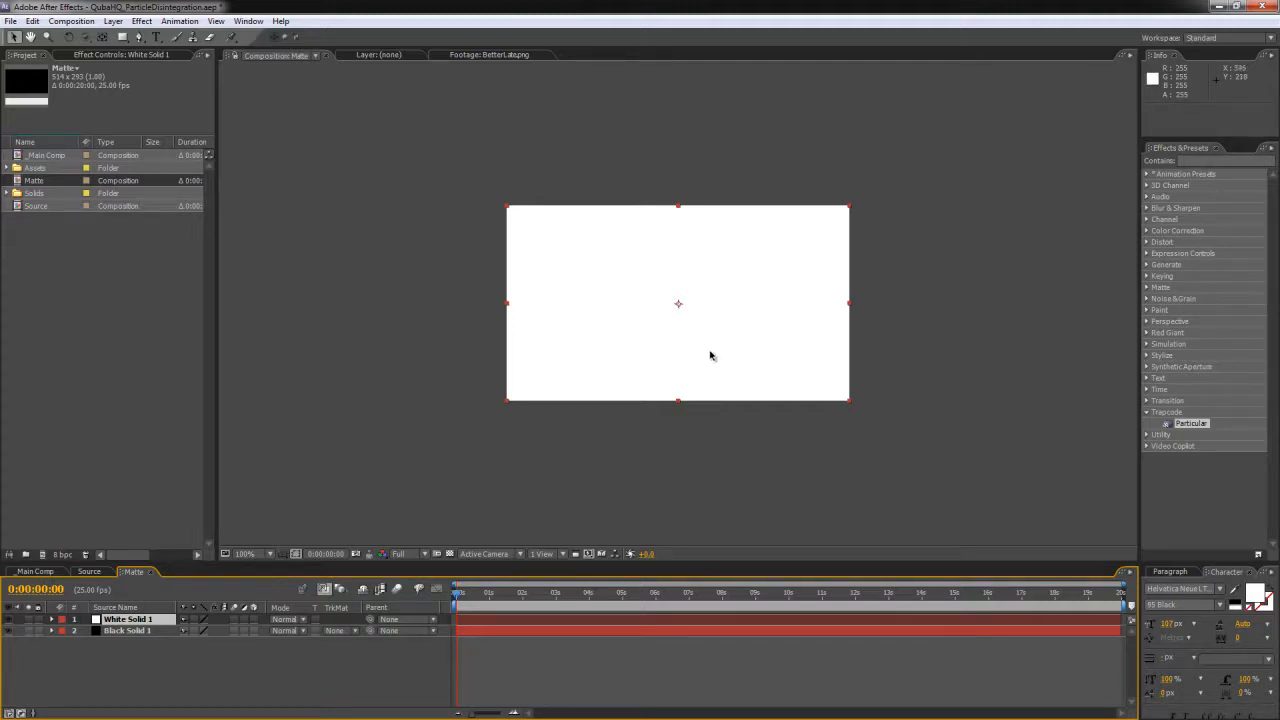
Step: Try moving the white solid up out of frame, undo it, and set a position keyframe for the solid at 2 seconds
{"action": "left_click_drag", "start_coordinate": [709, 357], "coordinate": [713, 160]}
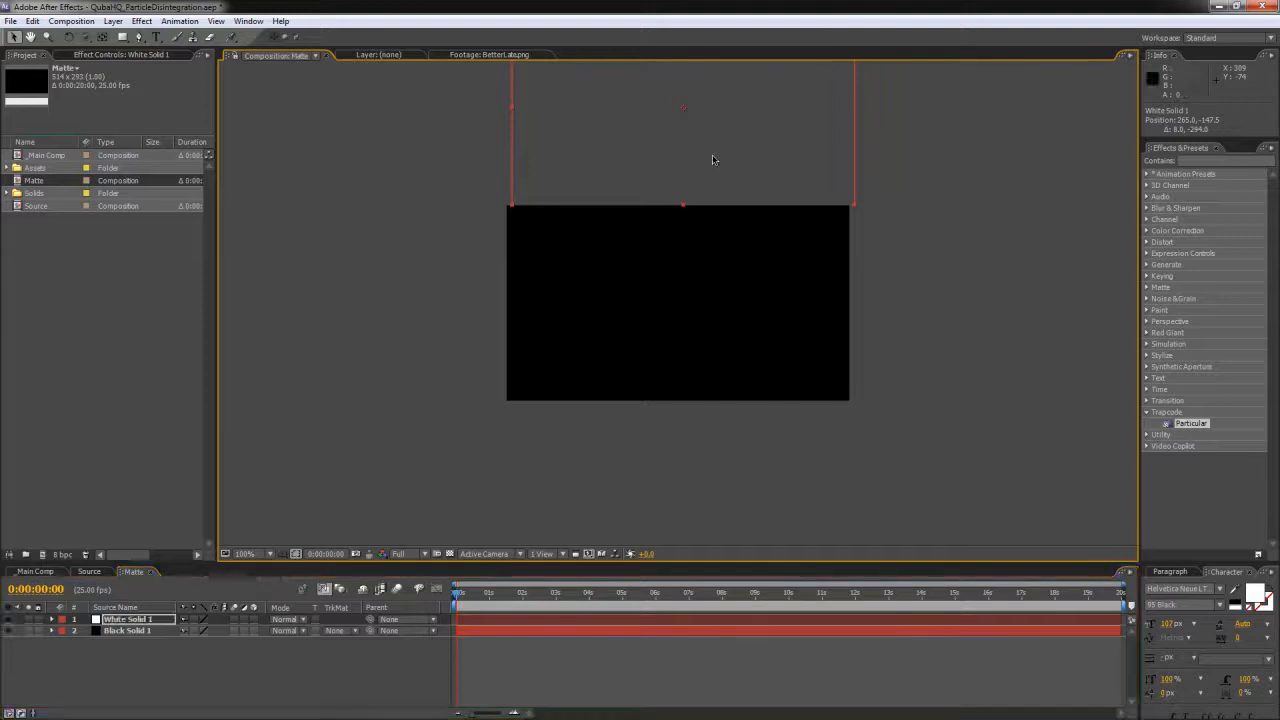
{"action": "key", "text": "ctrl+z"}
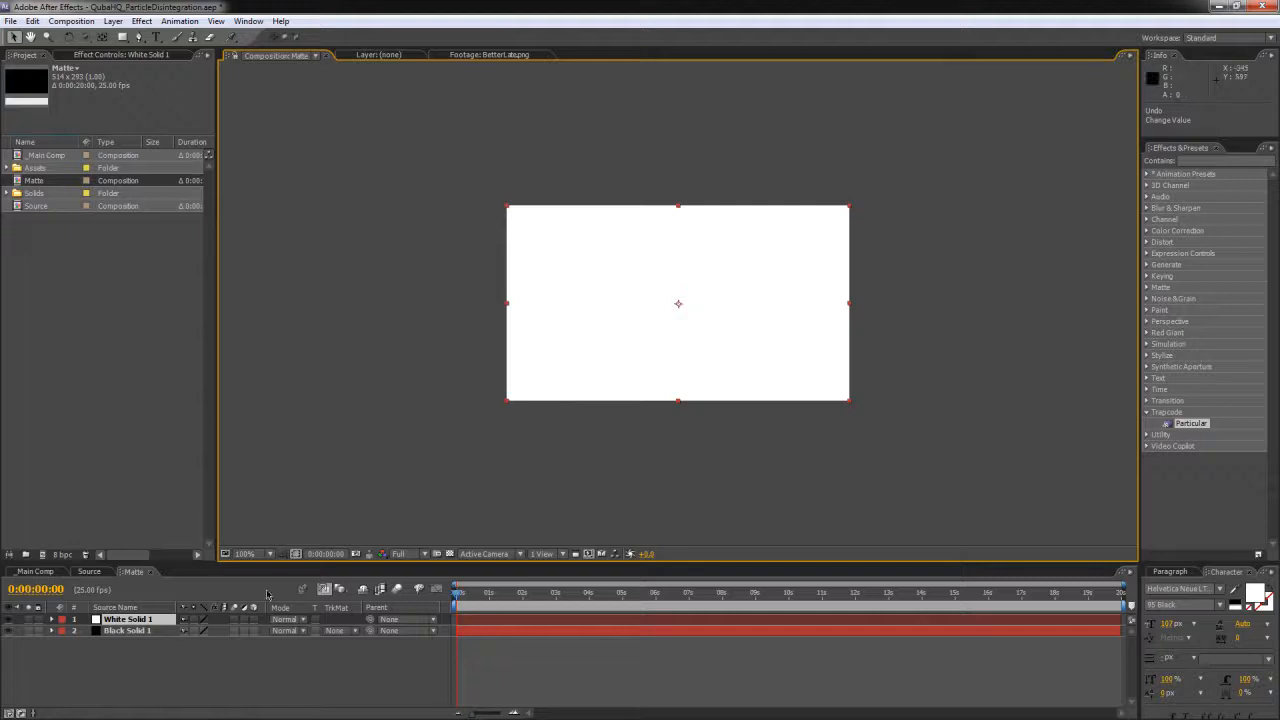
{"action": "left_click", "coordinate": [522, 592]}
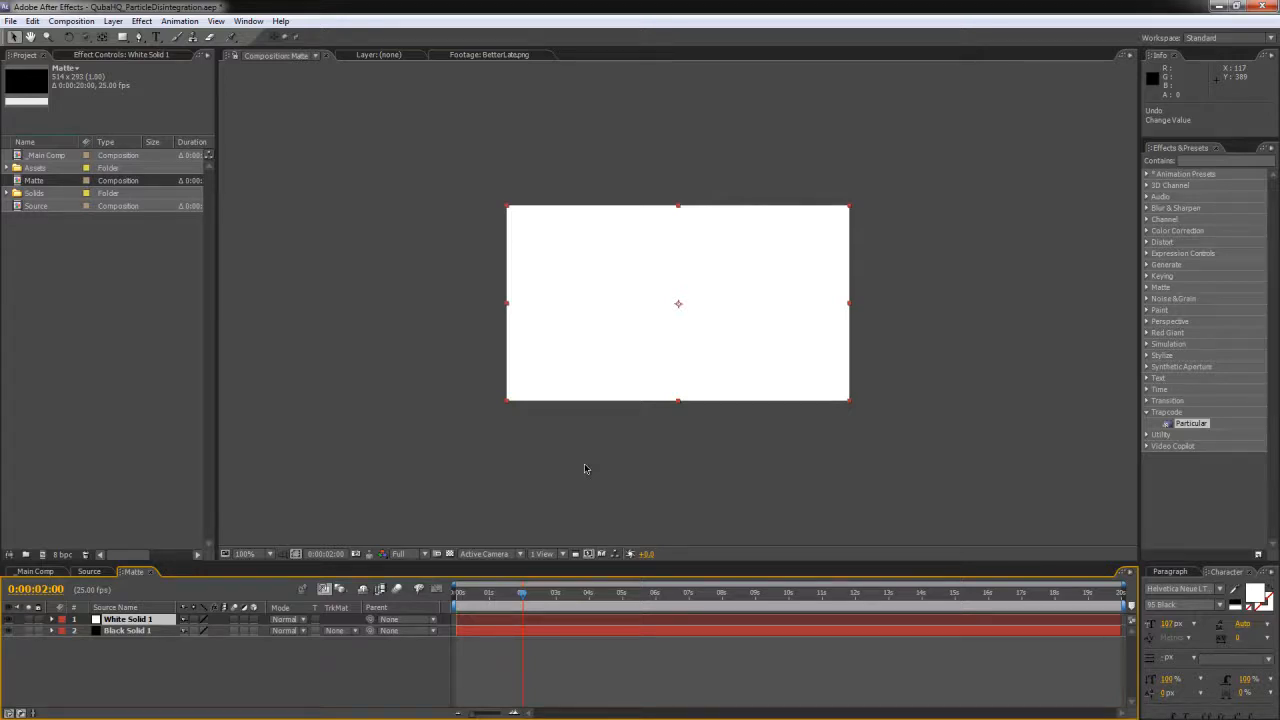
{"action": "key", "text": "p"}
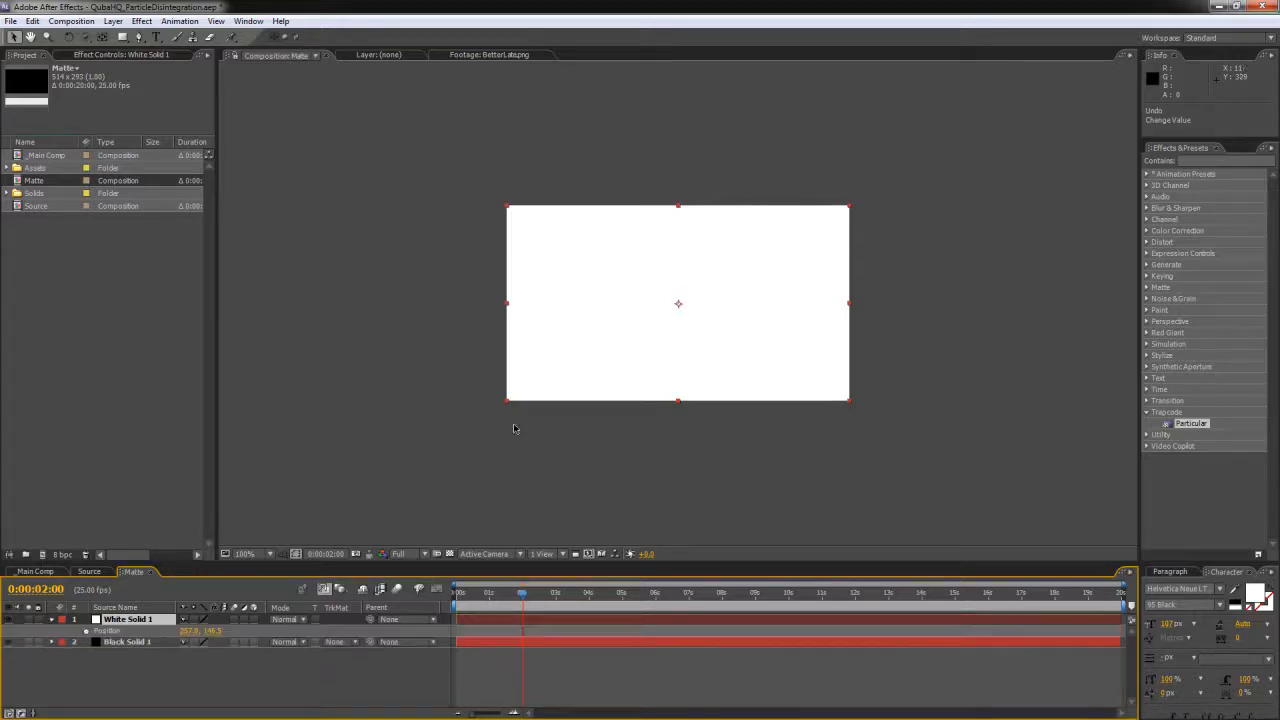
{"action": "left_click", "coordinate": [86, 631]}
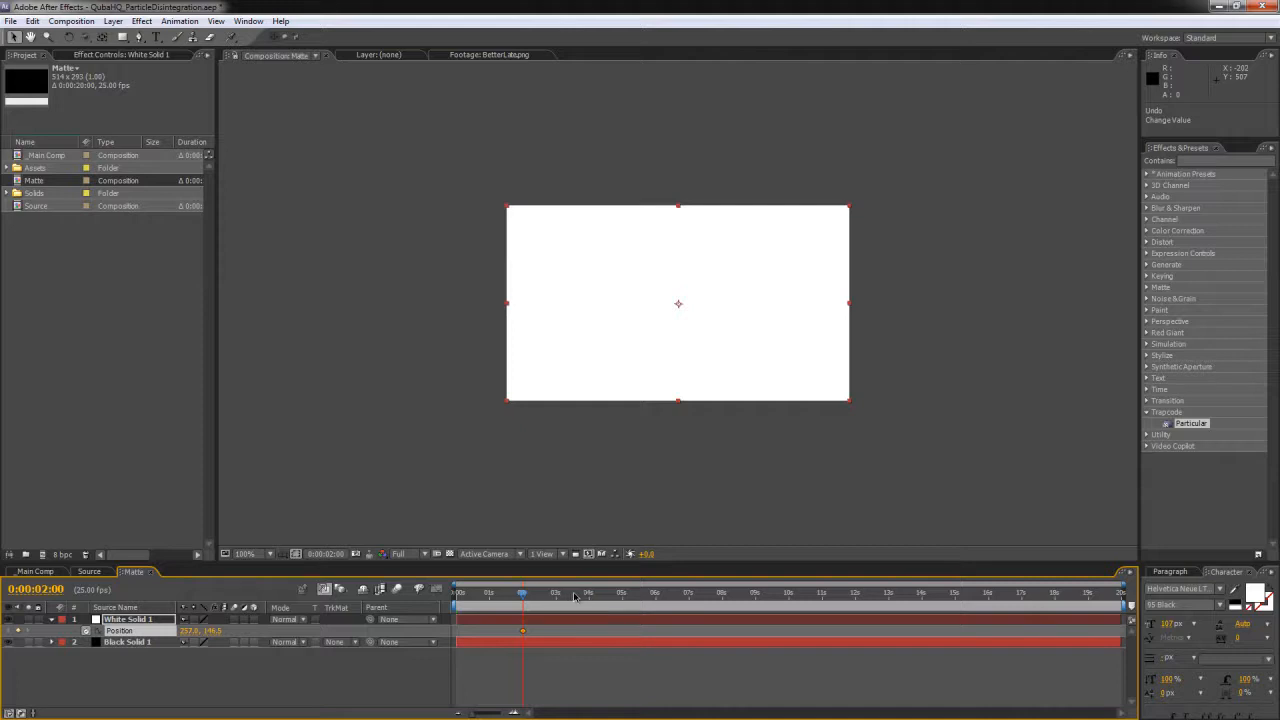
Step: Keyframe the white solid's Y position to -147.5 at 10 seconds, ease the 2-second keyframe and scrub through the wipe
{"action": "left_click", "coordinate": [788, 600]}
{"action": "left_click_drag", "start_coordinate": [214, 631], "coordinate": [18, 630]}
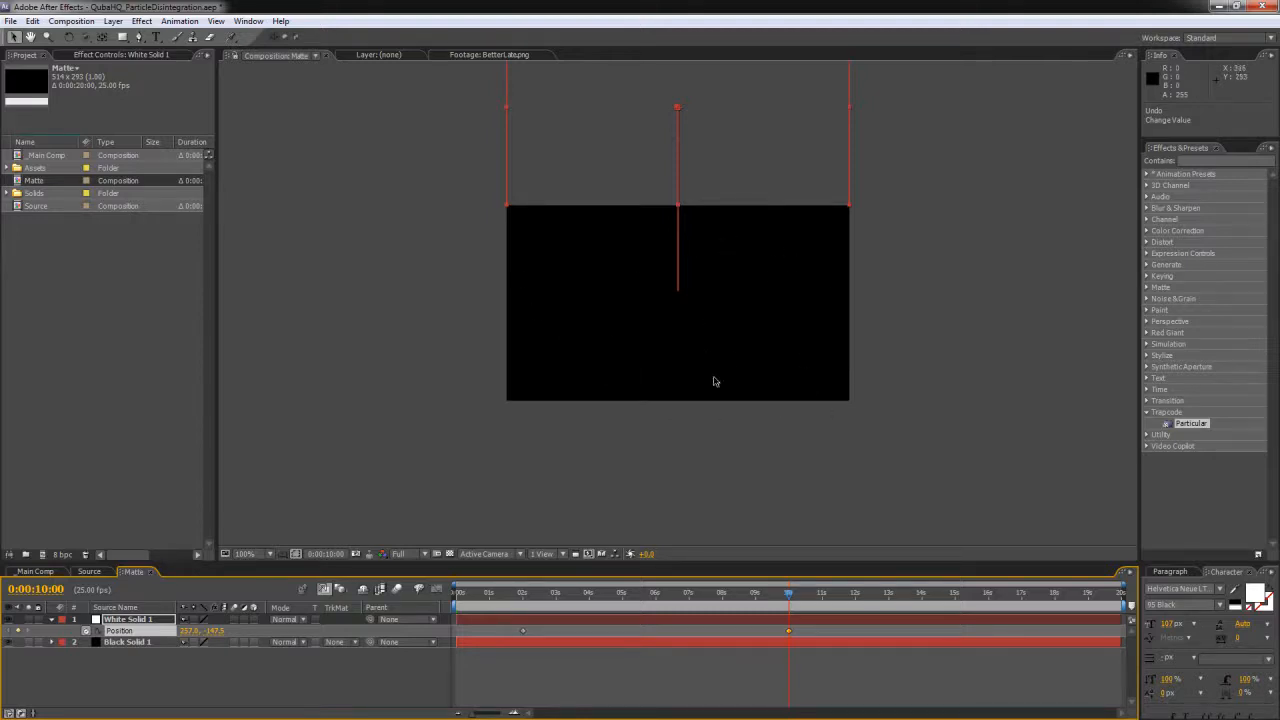
{"action": "left_click", "coordinate": [521, 631]}
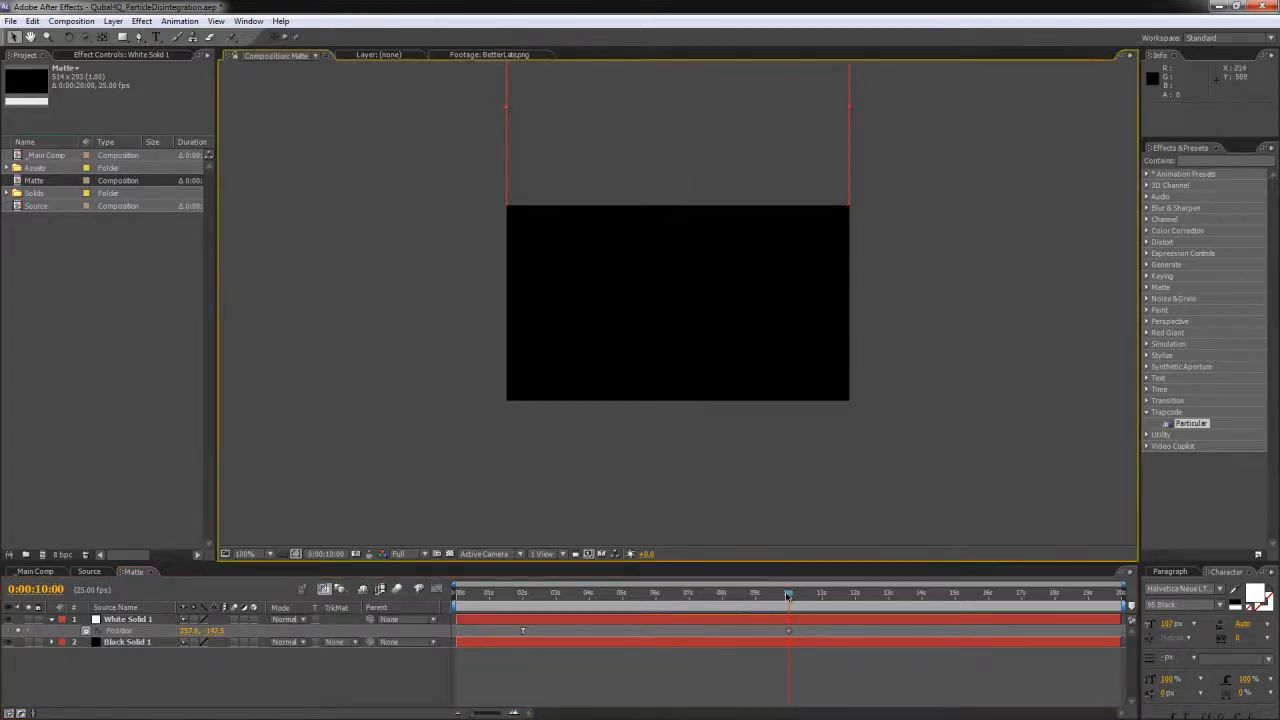
{"action": "left_click_drag", "start_coordinate": [628, 592], "coordinate": [457, 598]}
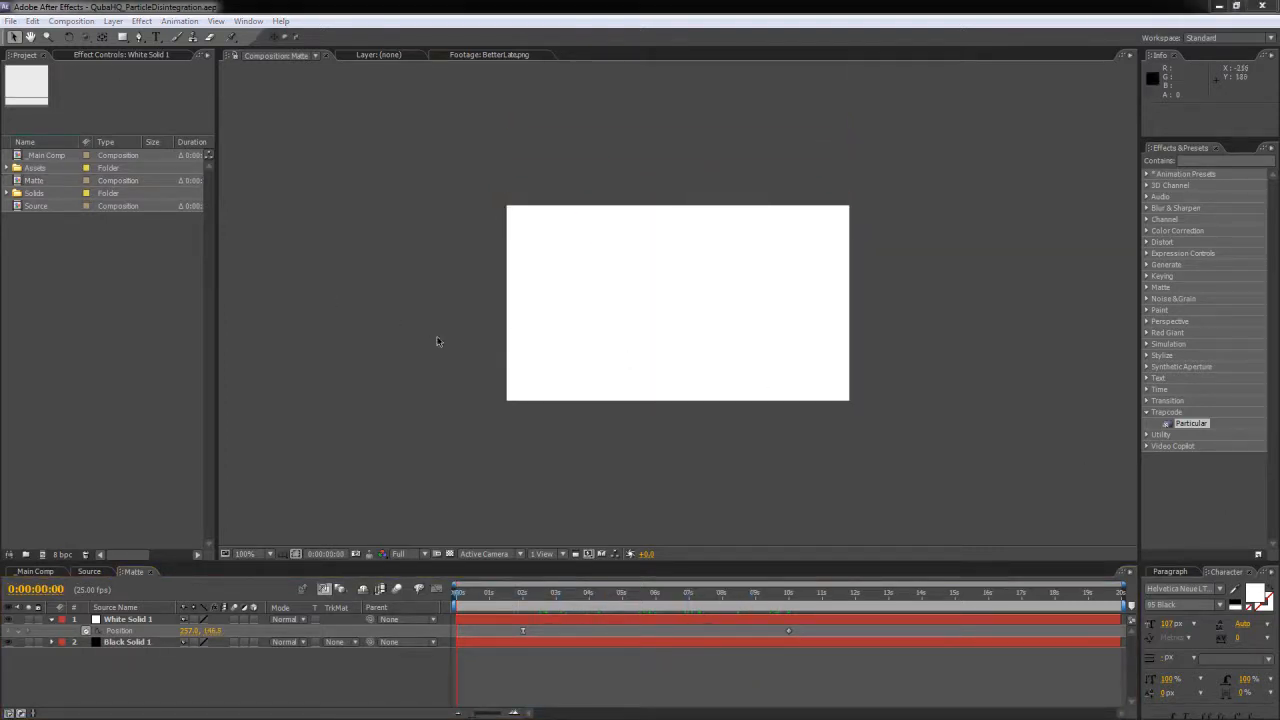
Step: Add the Source composition to _Main Comp and place the Matte composition above it
{"action": "left_click", "coordinate": [36, 572]}
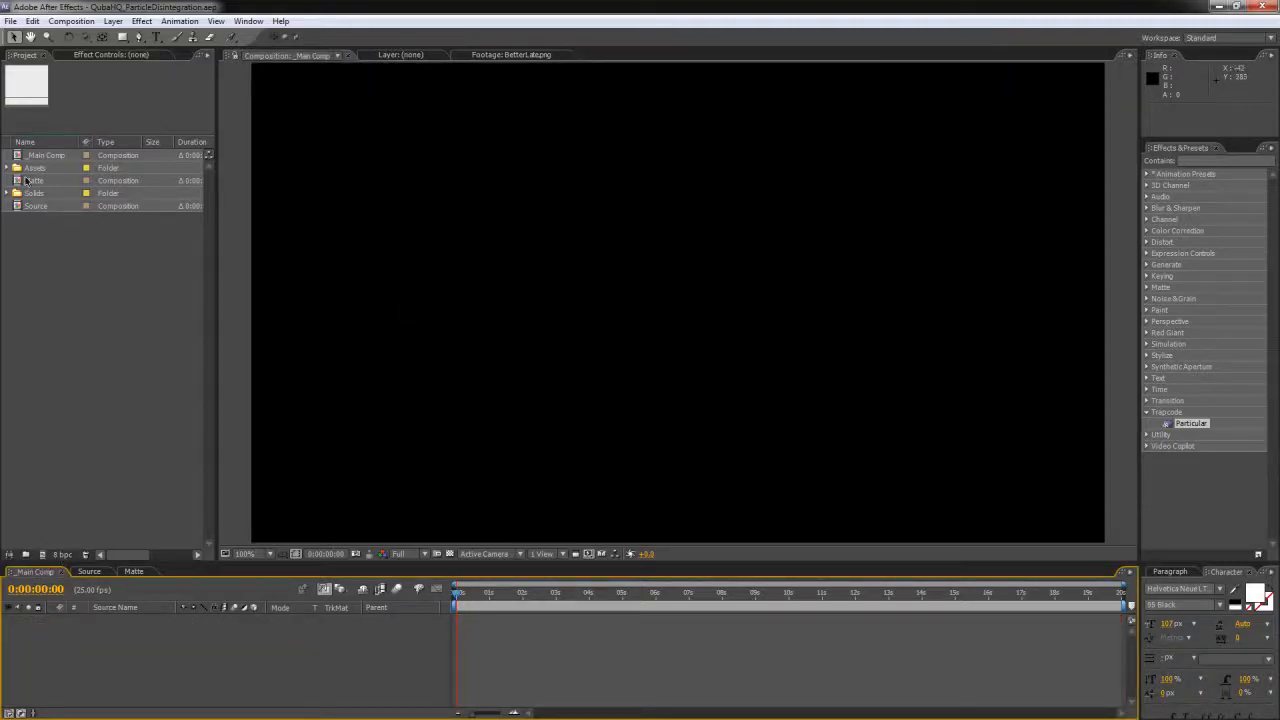
{"action": "left_click_drag", "start_coordinate": [58, 208], "coordinate": [232, 686]}
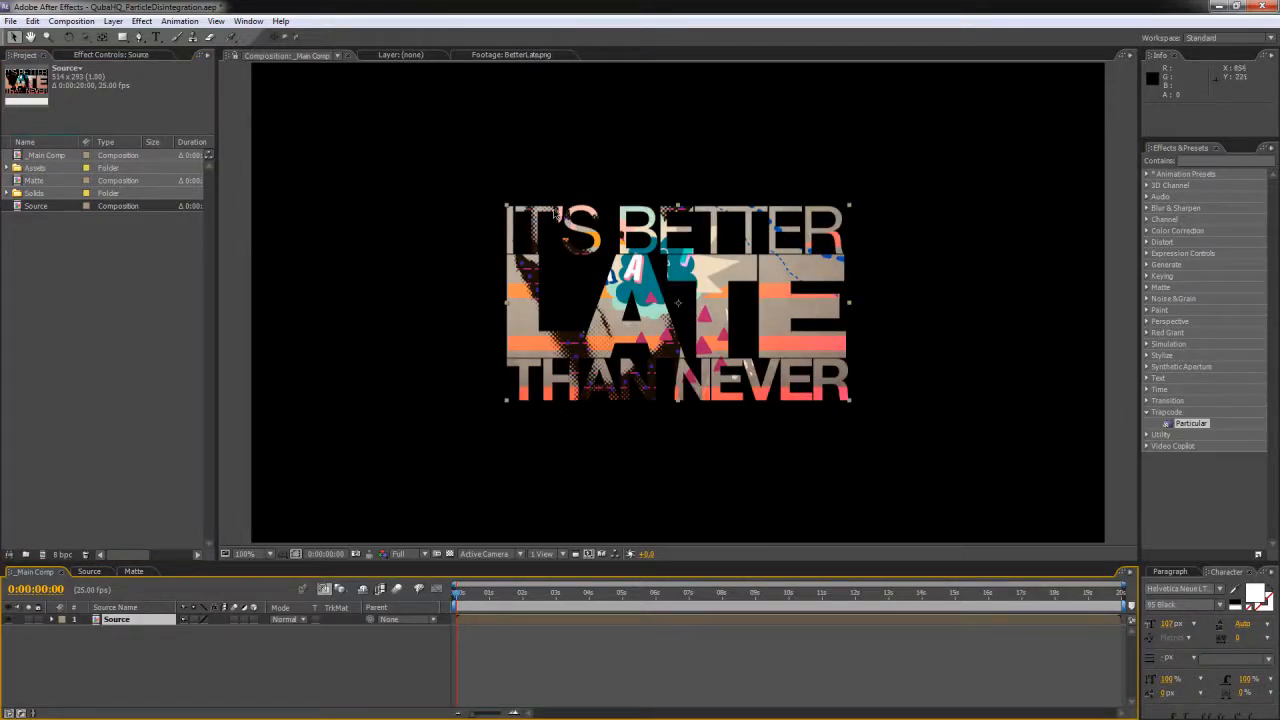
{"action": "left_click_drag", "start_coordinate": [34, 180], "coordinate": [142, 622]}
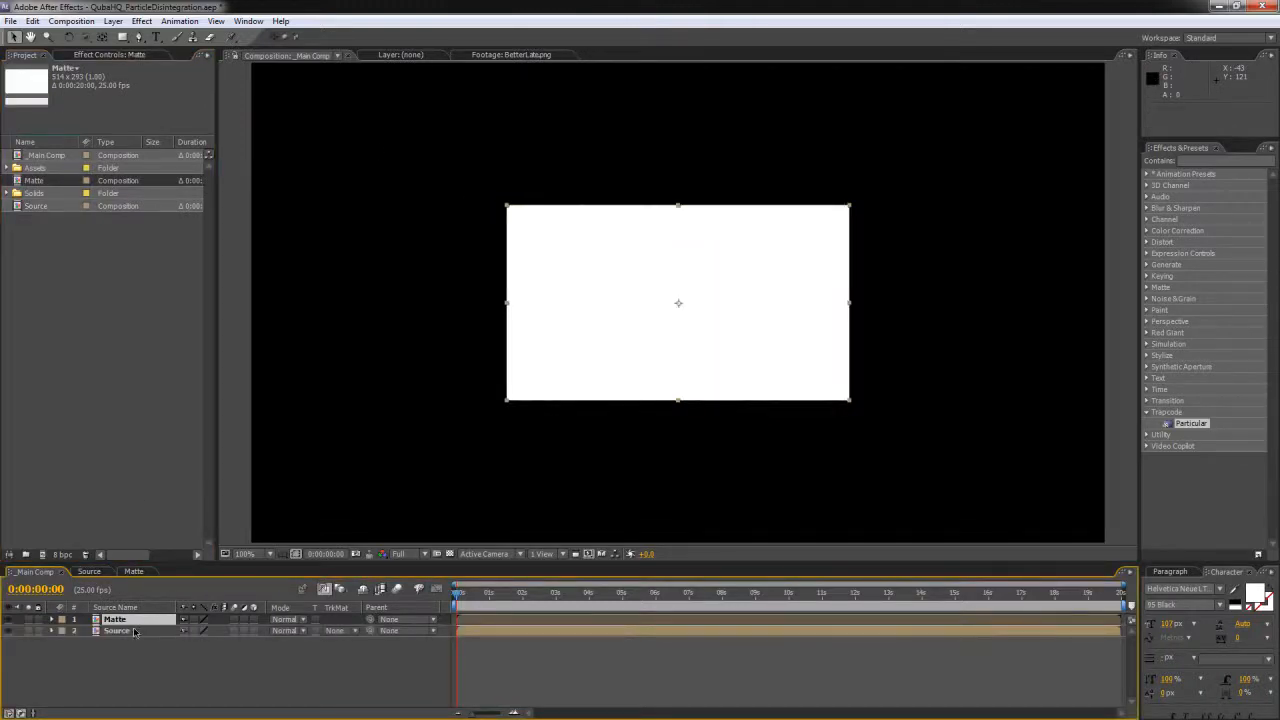
Step: Set the Source layer's track matte to Luma Matte "Matte" and scrub the timeline to check the reveal
{"action": "left_click", "coordinate": [118, 631]}
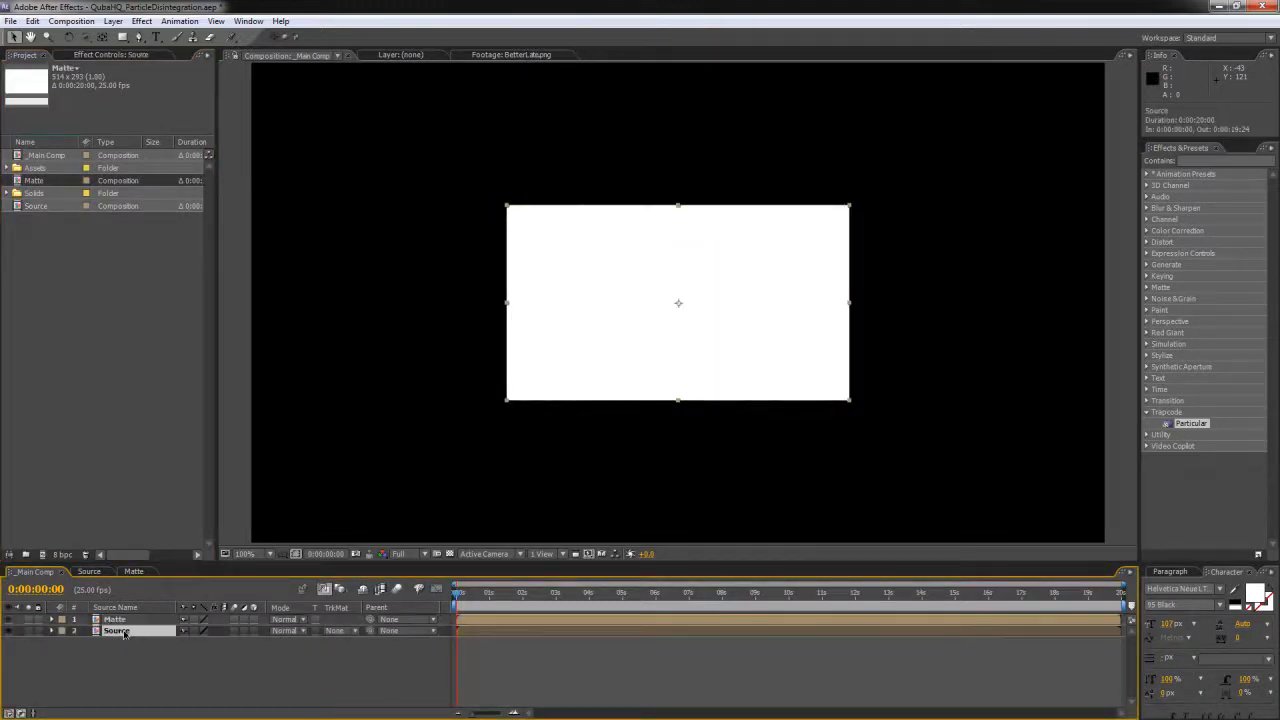
{"action": "left_click", "coordinate": [357, 635]}
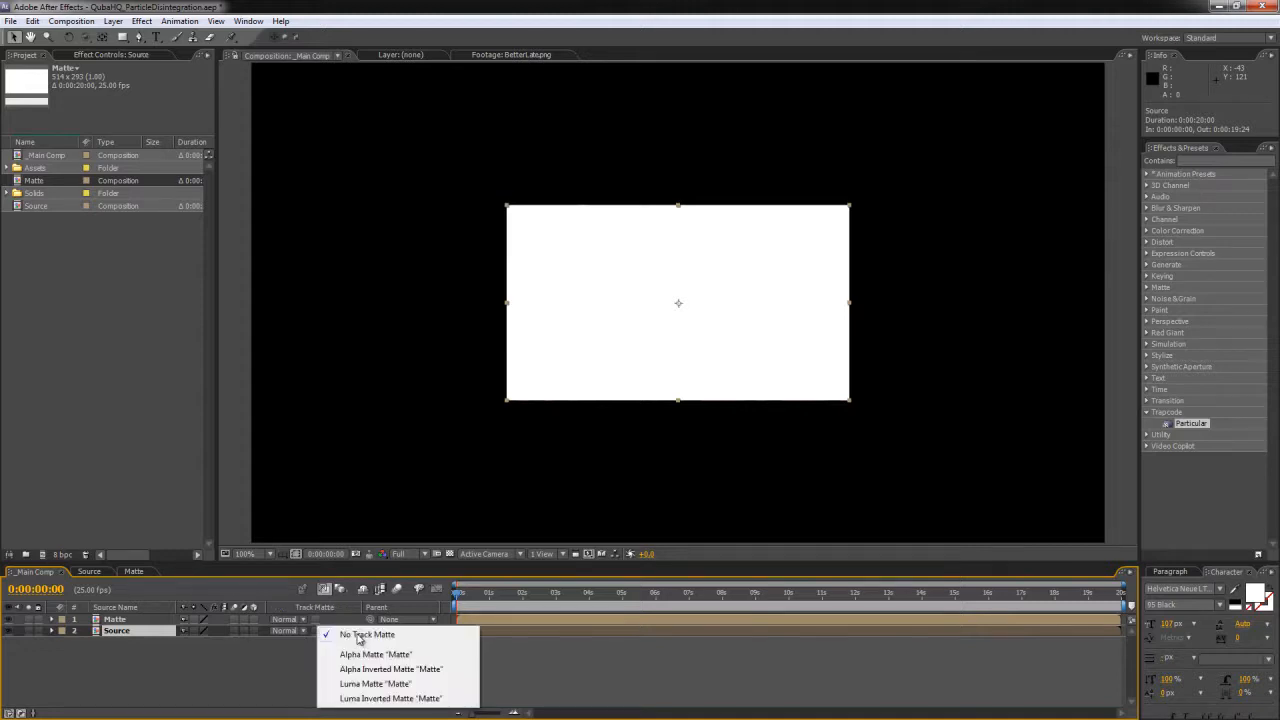
{"action": "left_click", "coordinate": [378, 684]}
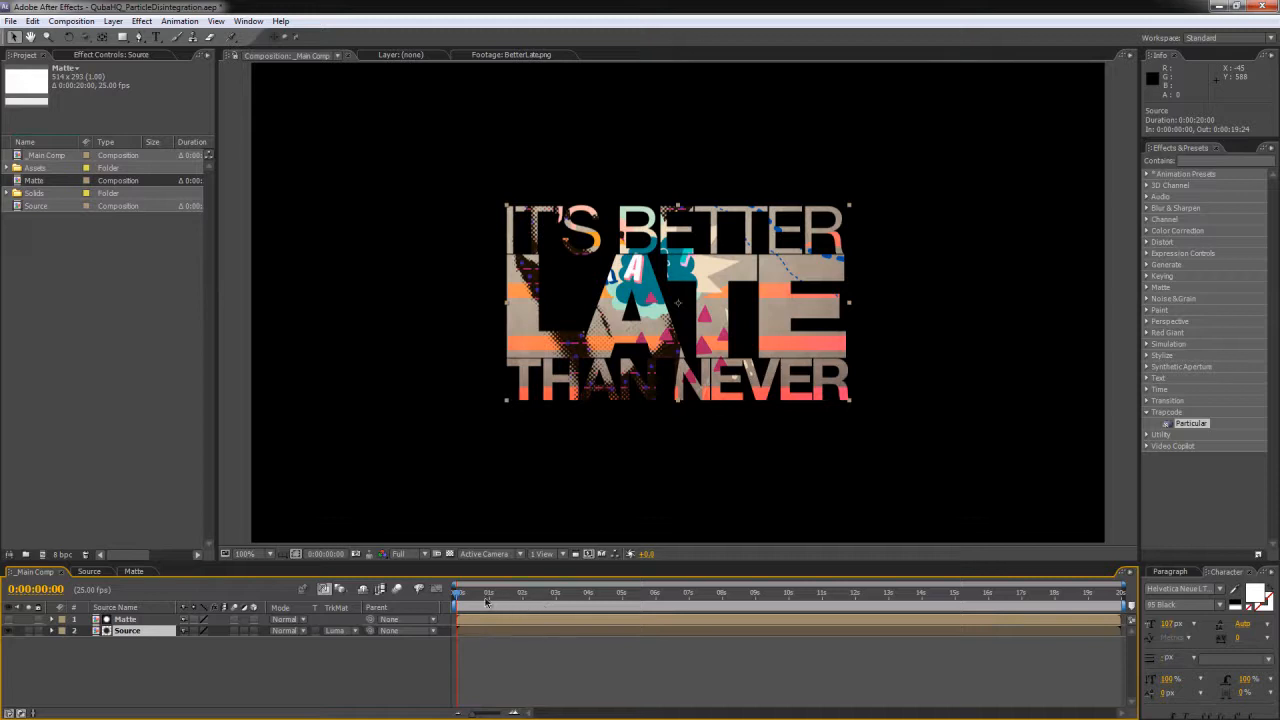
{"action": "left_click_drag", "start_coordinate": [479, 598], "coordinate": [657, 572]}
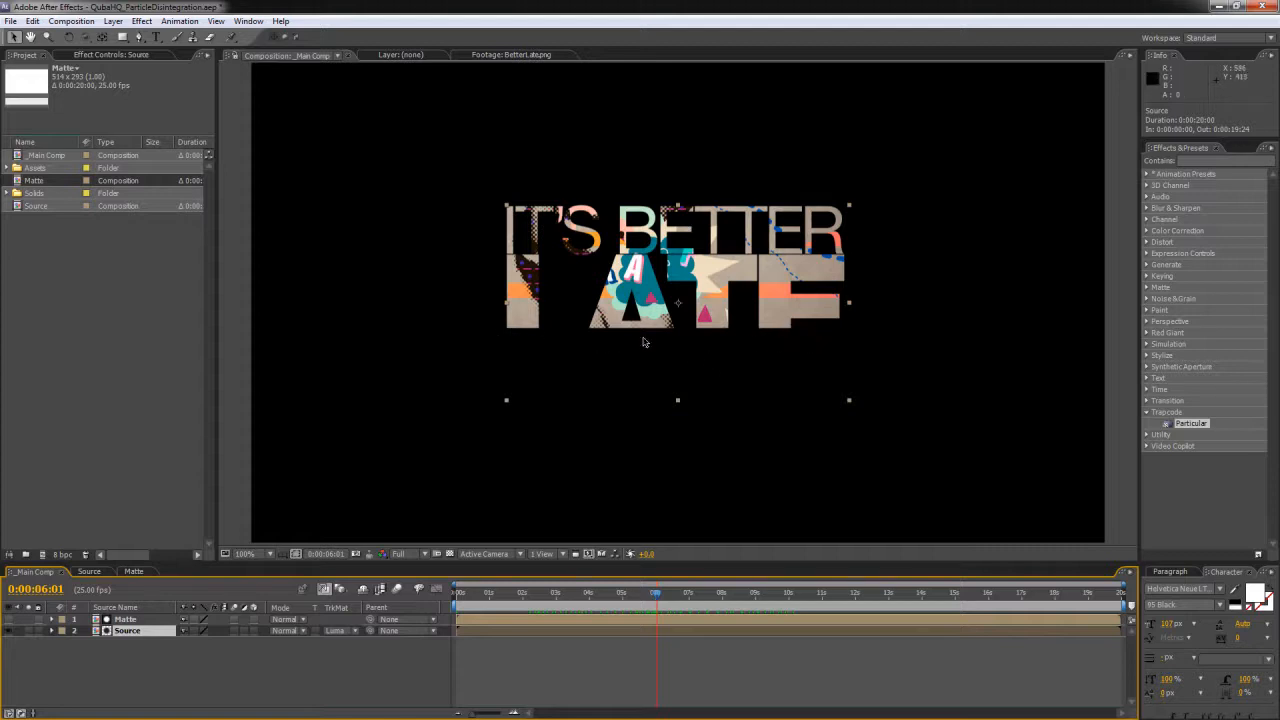
Step: Create a new composition from the Matte composition, scrub to about 4 seconds and select its Matte layer
{"action": "left_click", "coordinate": [111, 239]}
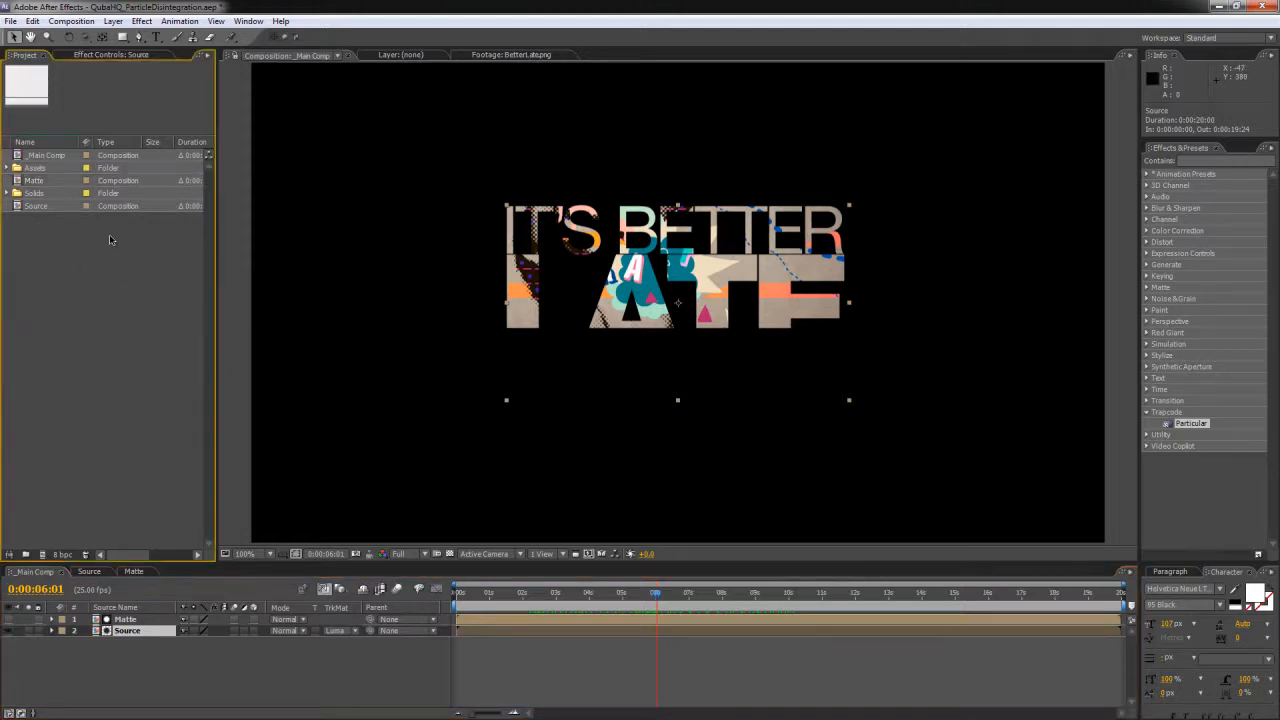
{"action": "left_click", "coordinate": [33, 181]}
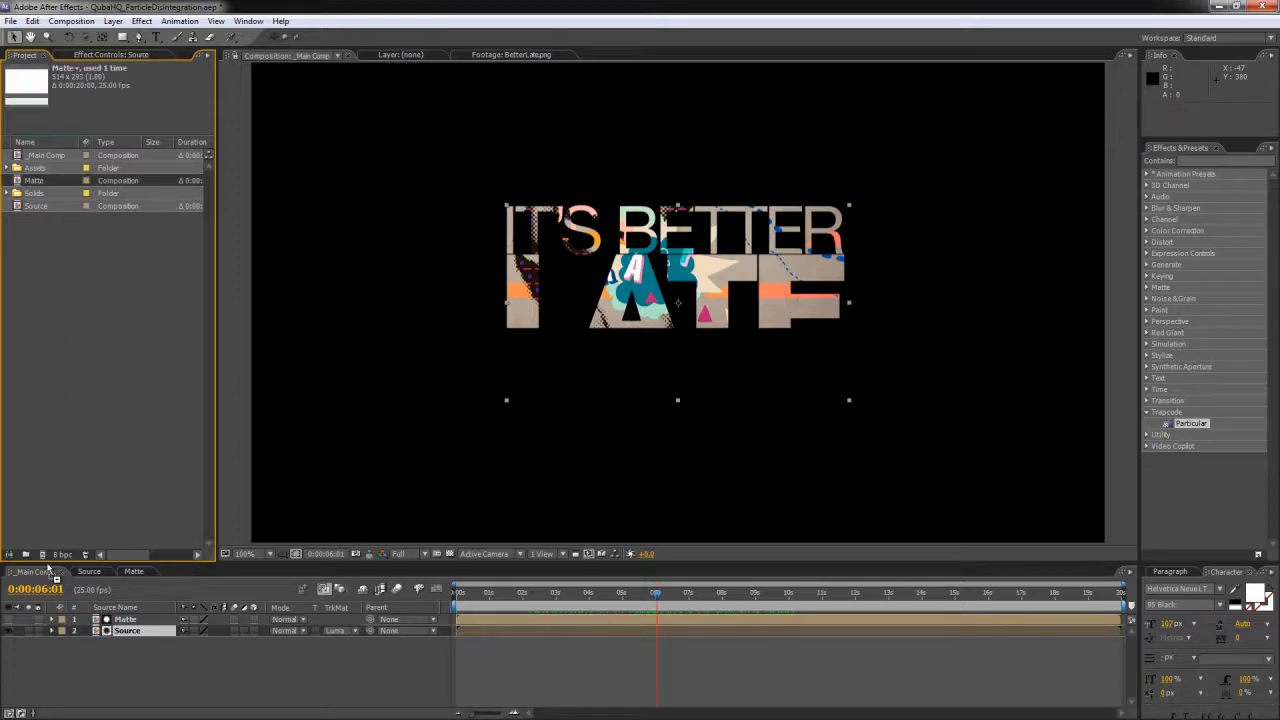
{"action": "left_click_drag", "start_coordinate": [42, 556], "coordinate": [42, 556]}
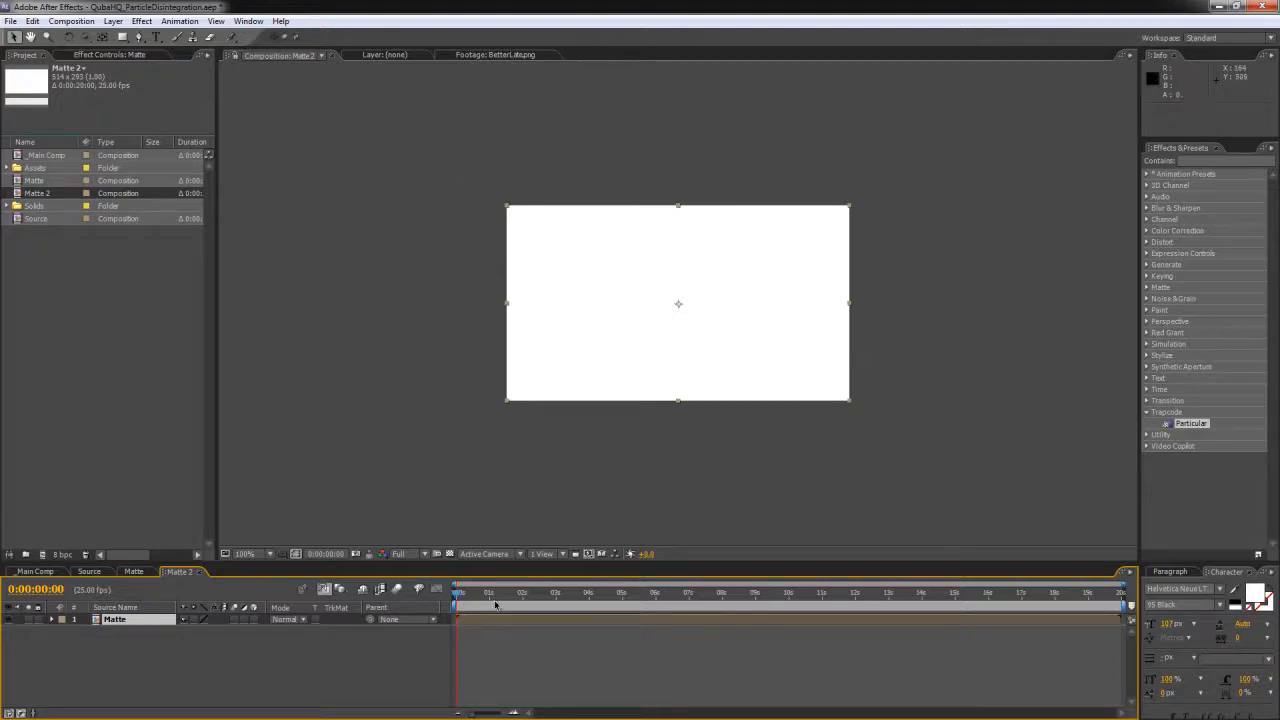
{"action": "left_click_drag", "start_coordinate": [498, 594], "coordinate": [598, 594]}
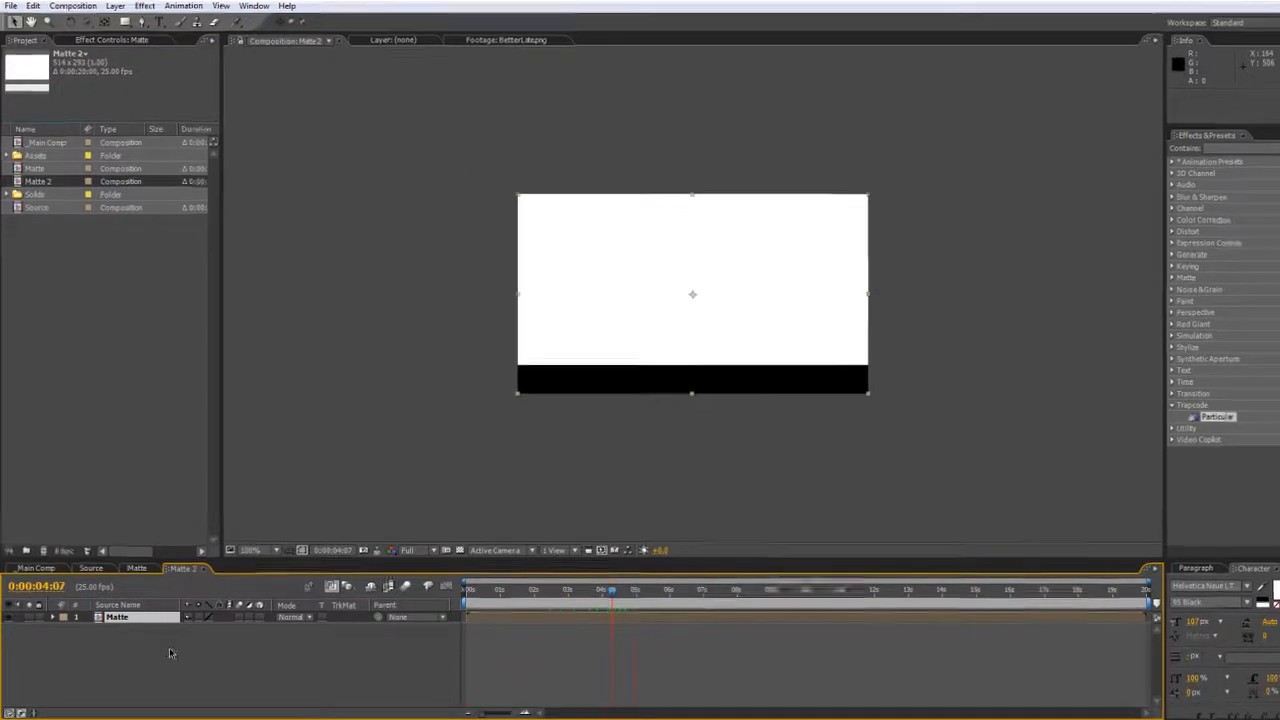
{"action": "left_click", "coordinate": [165, 649]}
{"action": "left_click", "coordinate": [125, 619]}
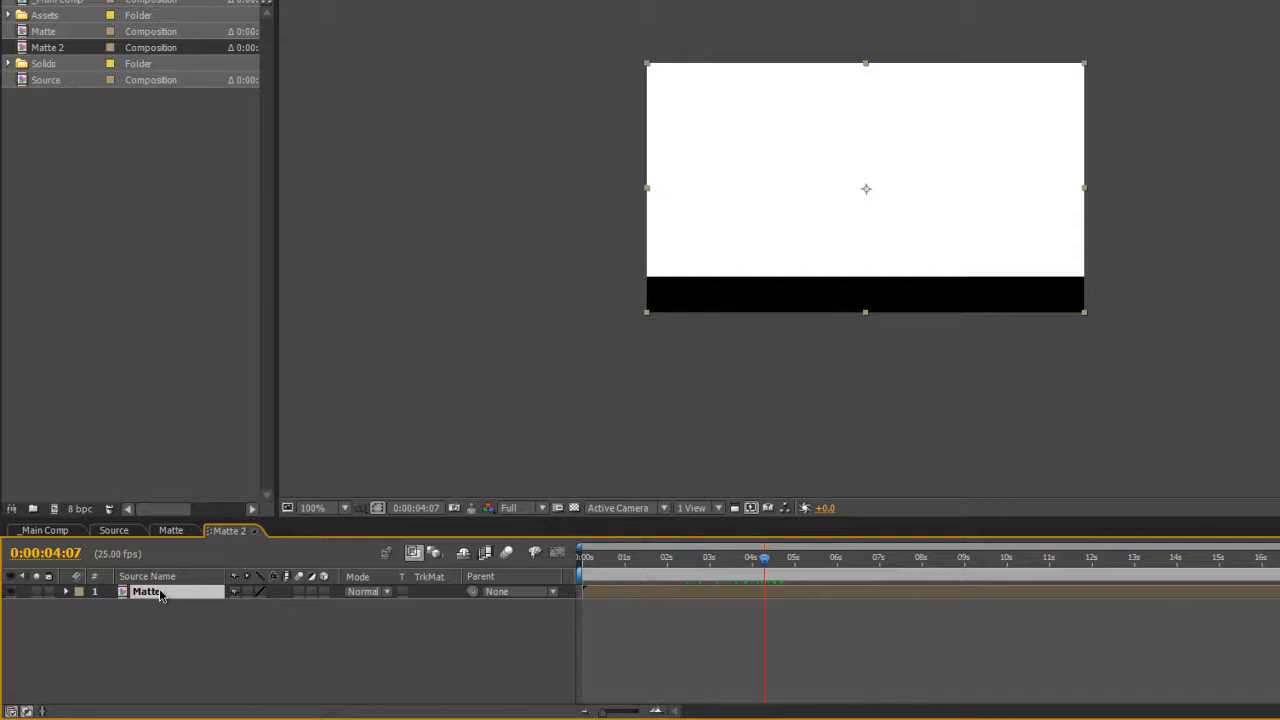
Step: Duplicate the Matte layer and set the lower copy's track matte to Luma Inverted Matte "Matte"
{"action": "key", "text": "ctrl+d"}
{"action": "left_click", "coordinate": [463, 607]}
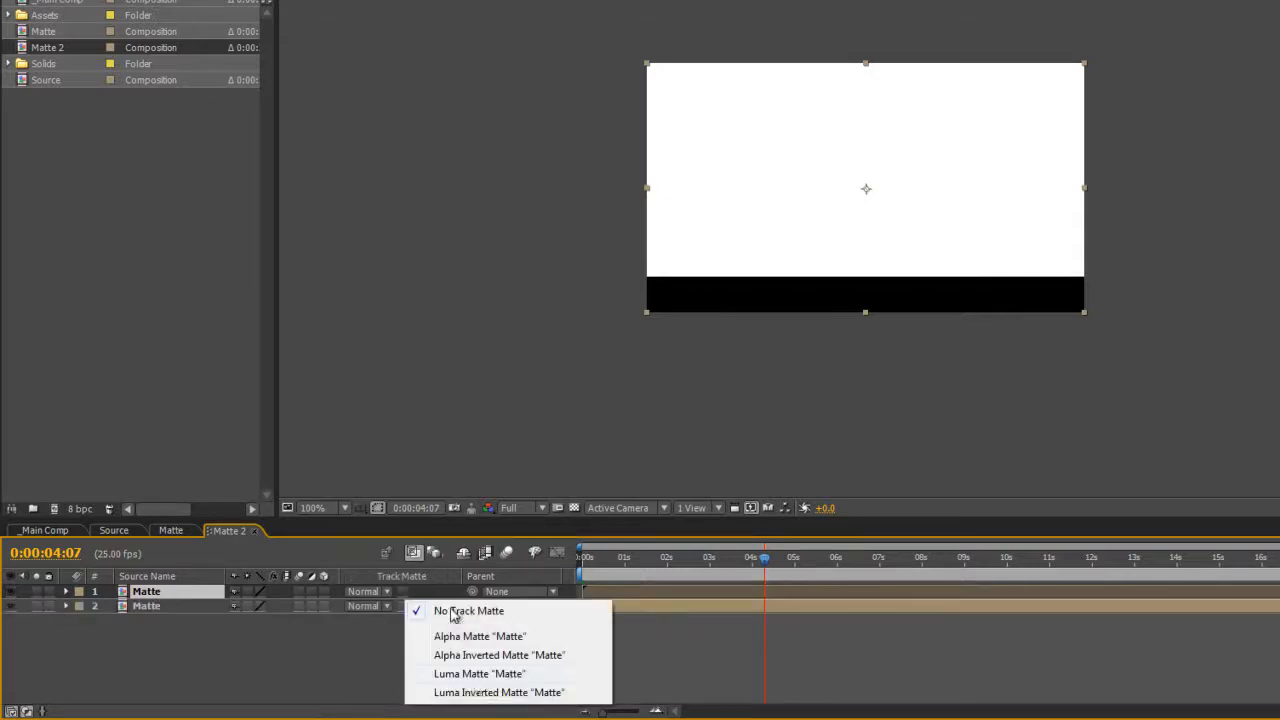
{"action": "left_click", "coordinate": [494, 676]}
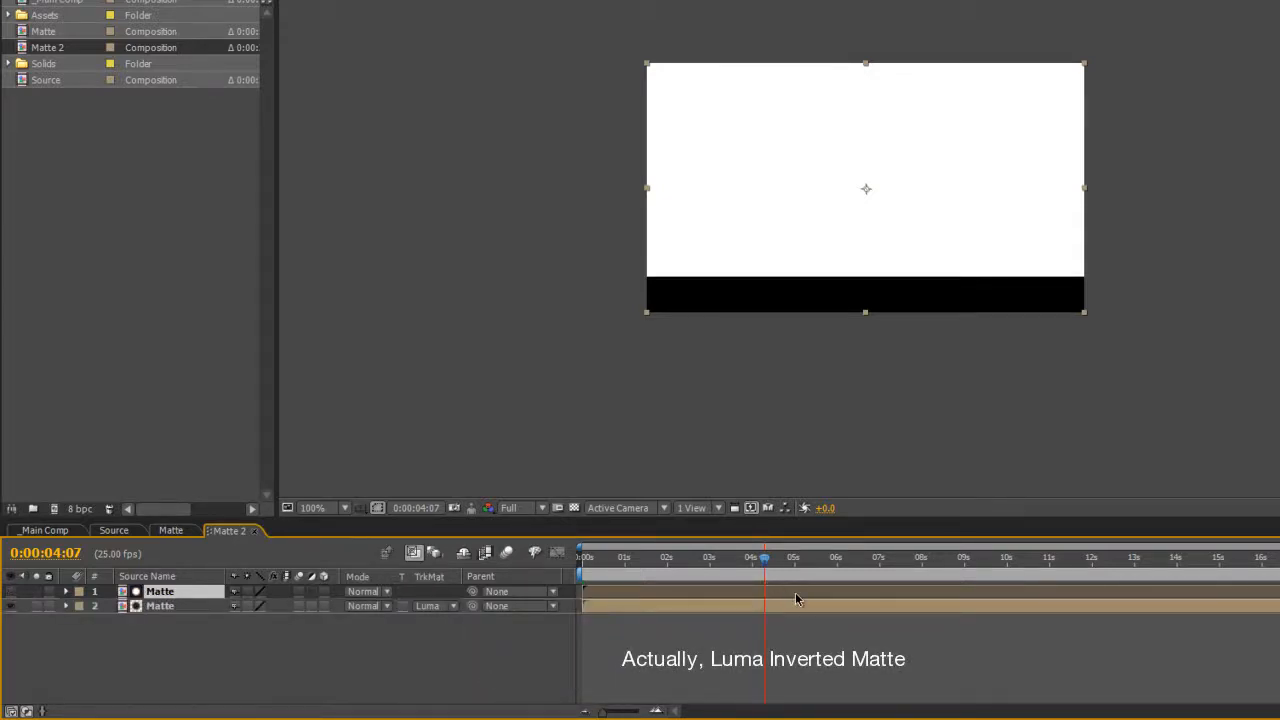
{"action": "left_click_drag", "start_coordinate": [796, 594], "coordinate": [791, 594]}
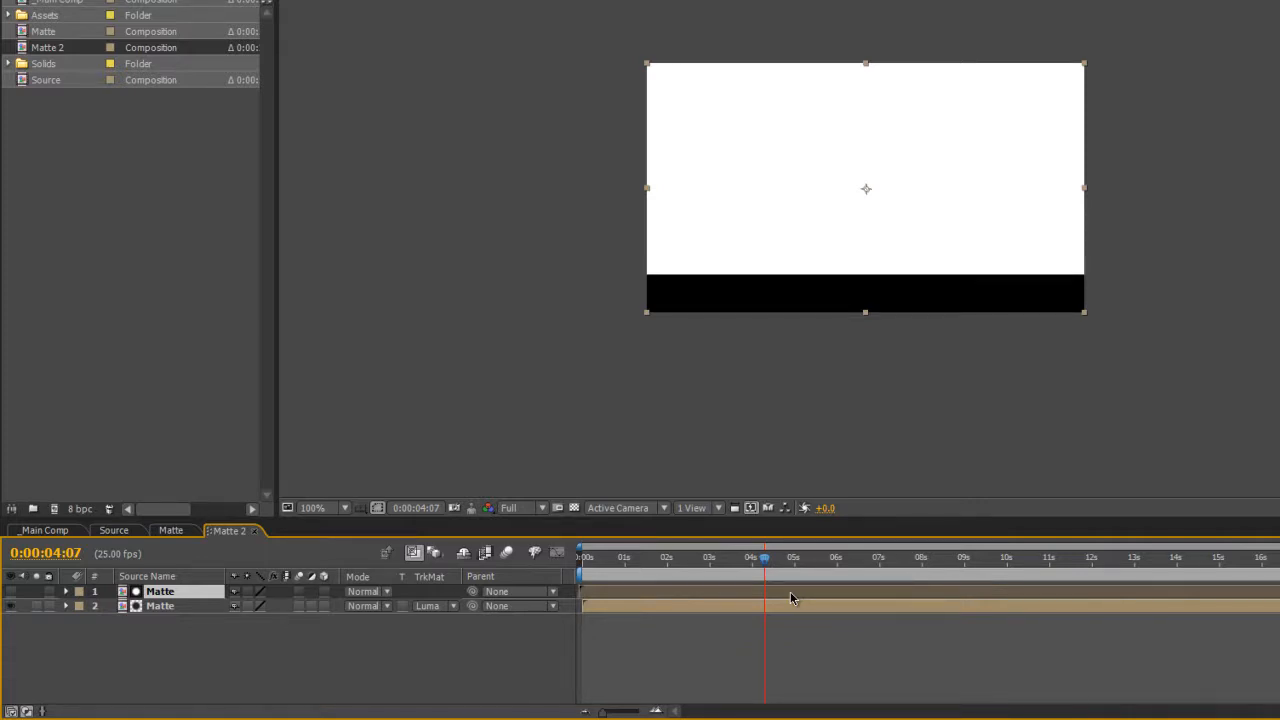
{"action": "left_click", "coordinate": [446, 607]}
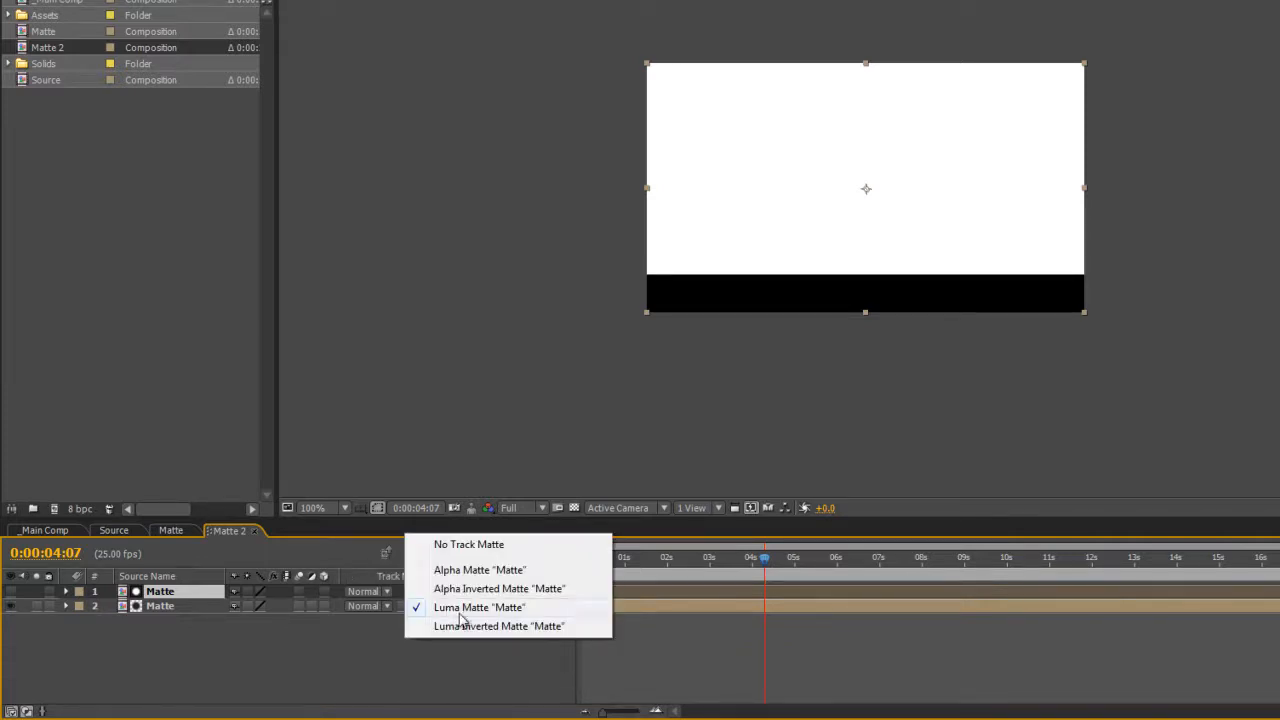
{"action": "left_click", "coordinate": [476, 626]}
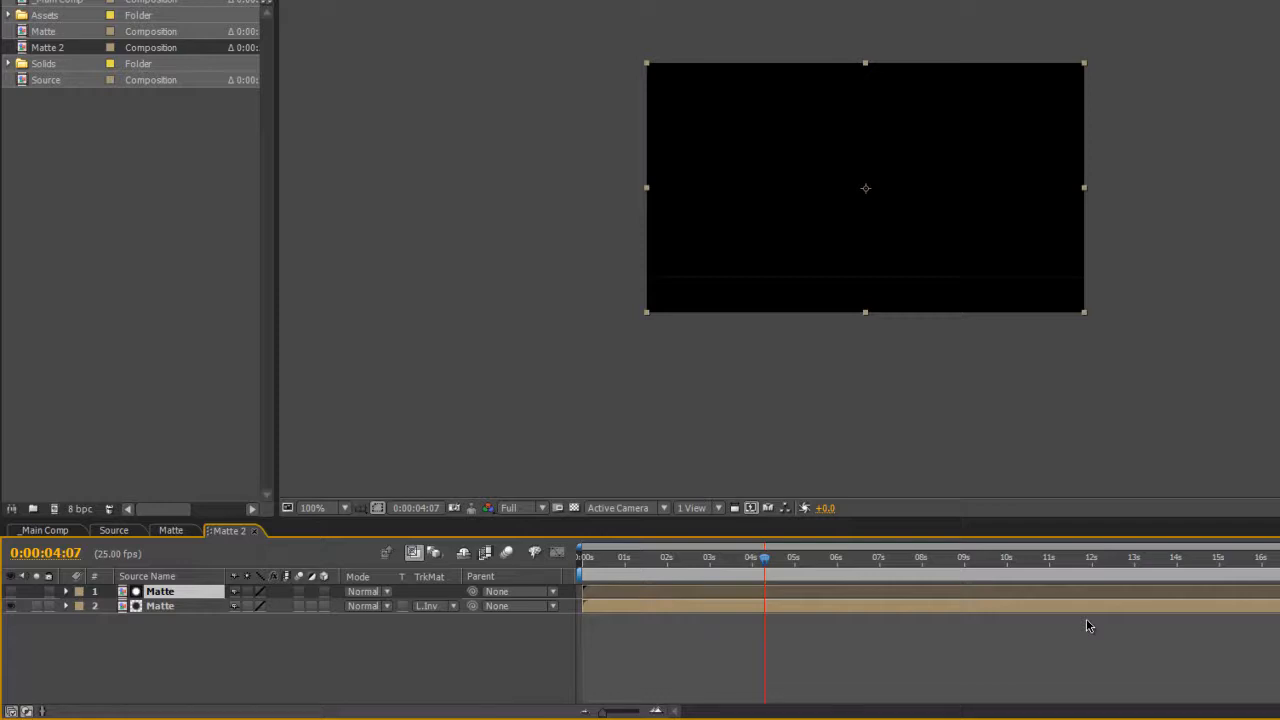
Step: Offset the upper Matte layer one frame earlier and scrub to about 7 seconds to check the thin edge line
{"action": "key", "text": "period"}
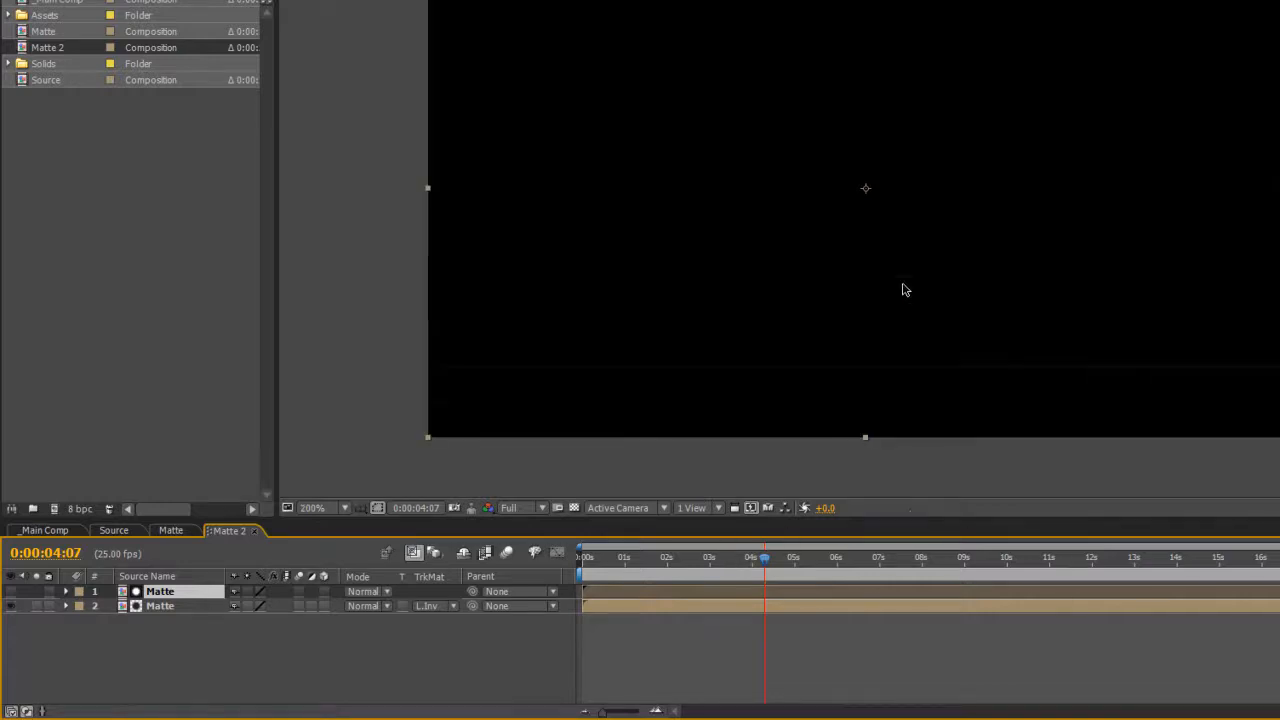
{"action": "key", "text": "period"}
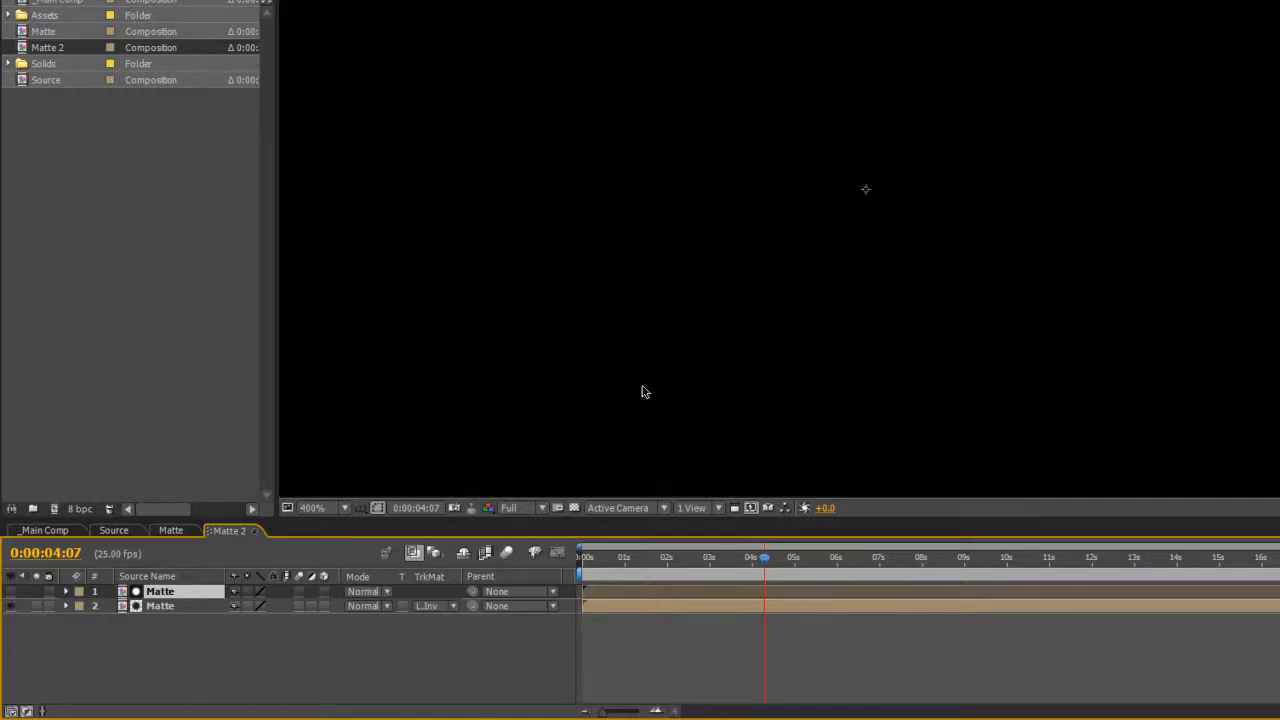
{"action": "key", "text": "comma"}
{"action": "key", "text": "comma"}
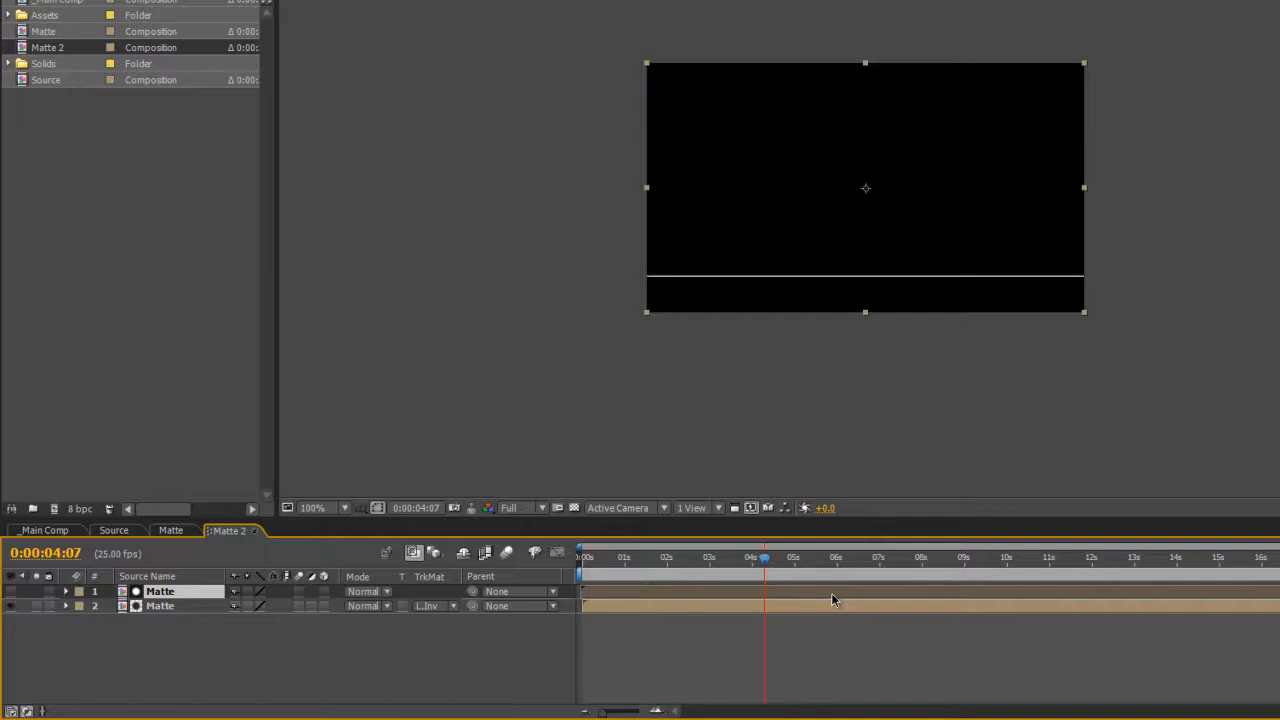
{"action": "left_click_drag", "start_coordinate": [775, 566], "coordinate": [875, 549]}
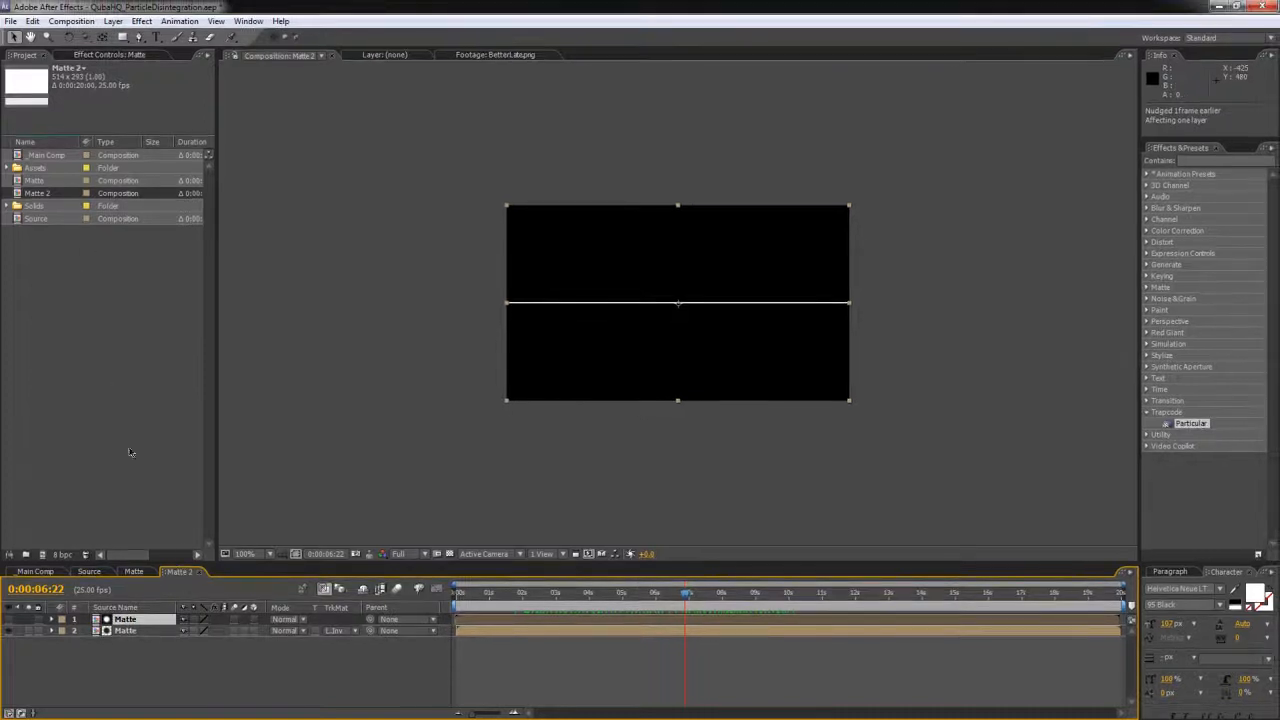
Step: Rename the Matte 2 composition as Edge
{"action": "left_click", "coordinate": [56, 229]}
{"action": "left_click", "coordinate": [49, 194]}
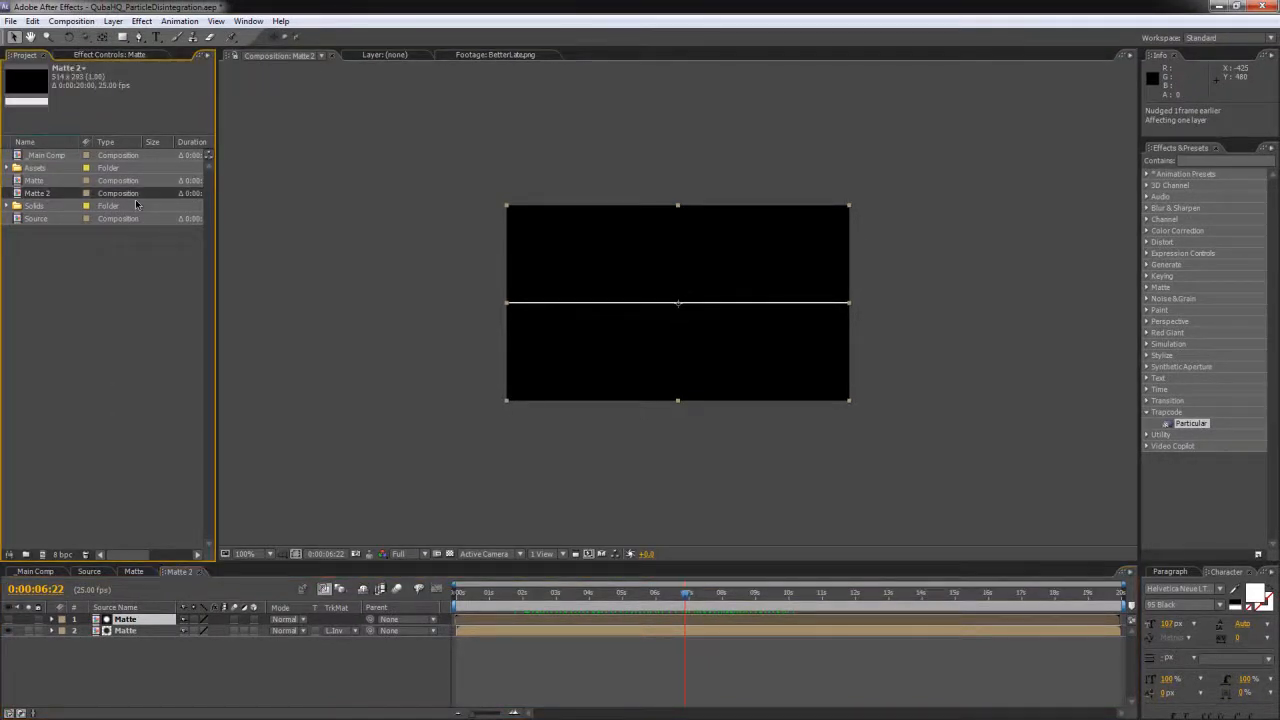
{"action": "key", "text": "Return"}
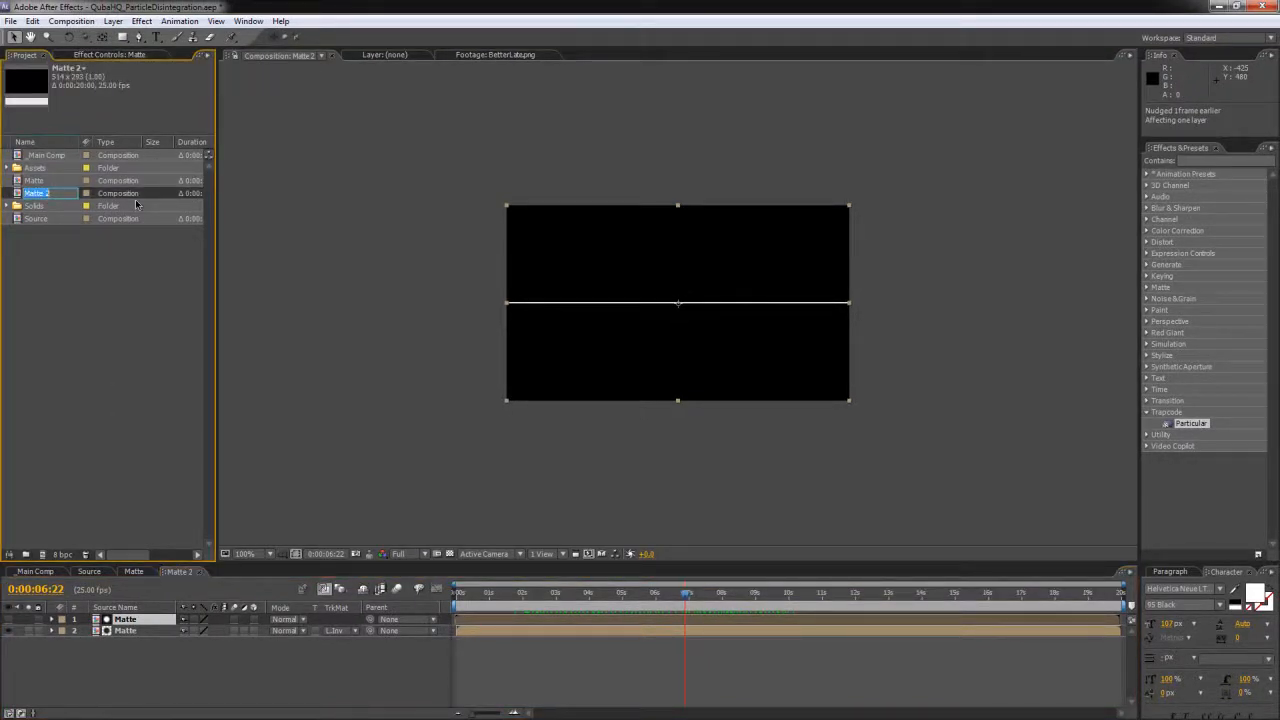
{"action": "key", "text": "BackSpace"}
{"action": "type", "text": "Edge"}
{"action": "key", "text": "Return"}
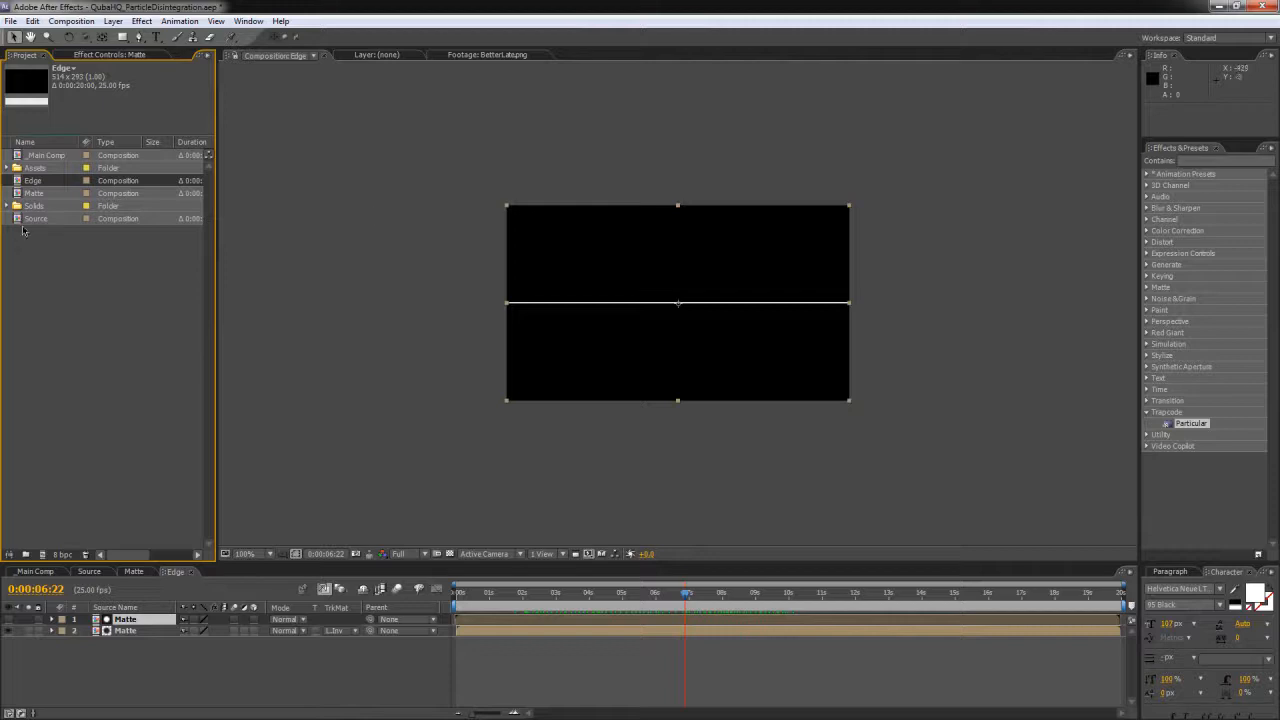
Step: Add the Edge composition above the Matte layer in _Main Comp and scrub to compare it with the wipe
{"action": "double_click", "coordinate": [52, 156]}
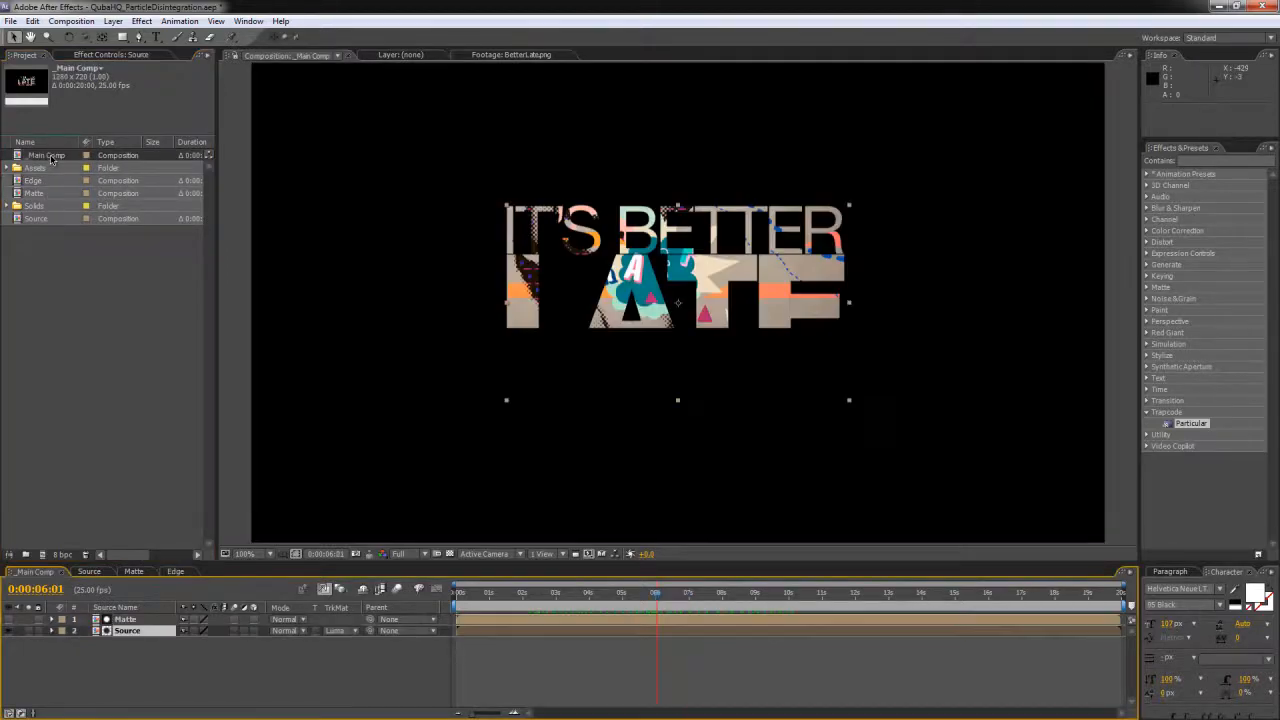
{"action": "left_click_drag", "start_coordinate": [37, 184], "coordinate": [144, 621]}
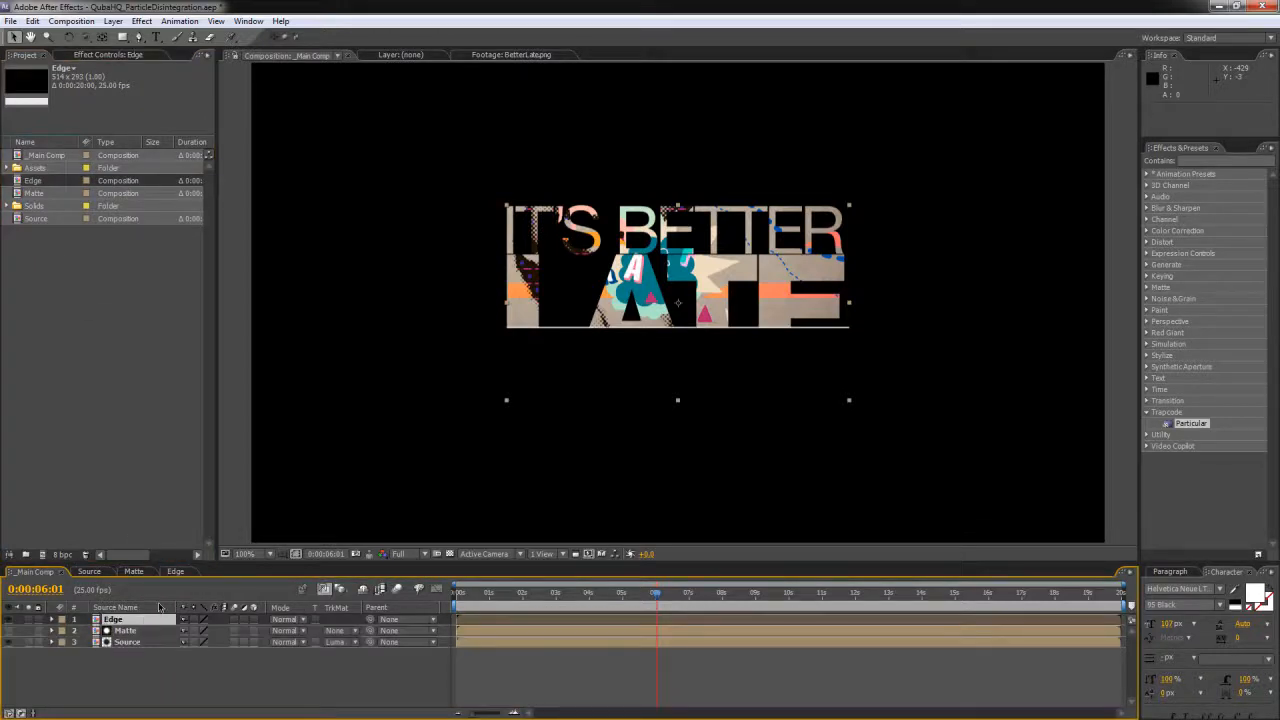
{"action": "left_click_drag", "start_coordinate": [665, 592], "coordinate": [715, 570]}
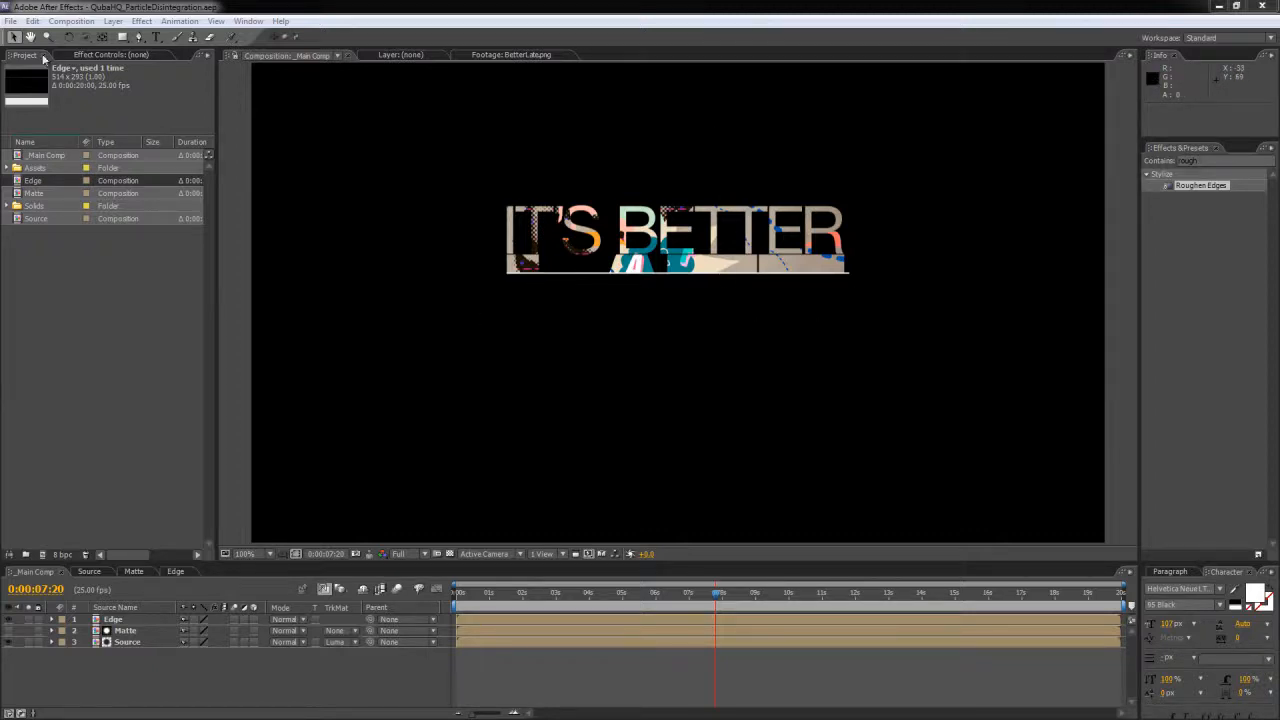
Step: Apply Roughen Edges to the white solid in the Matte composition, with Border 48.10 and Scale 137
{"action": "left_click", "coordinate": [10, 20]}
{"action": "left_click", "coordinate": [110, 7]}
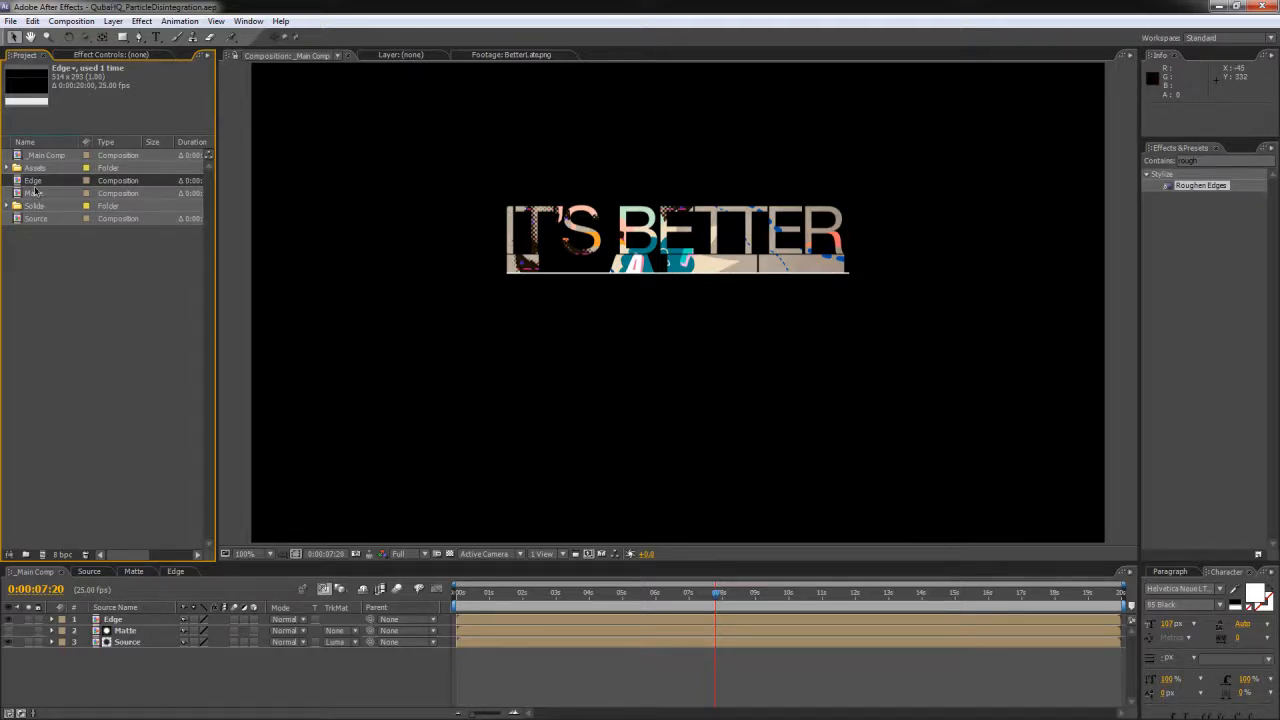
{"action": "double_click", "coordinate": [33, 194]}
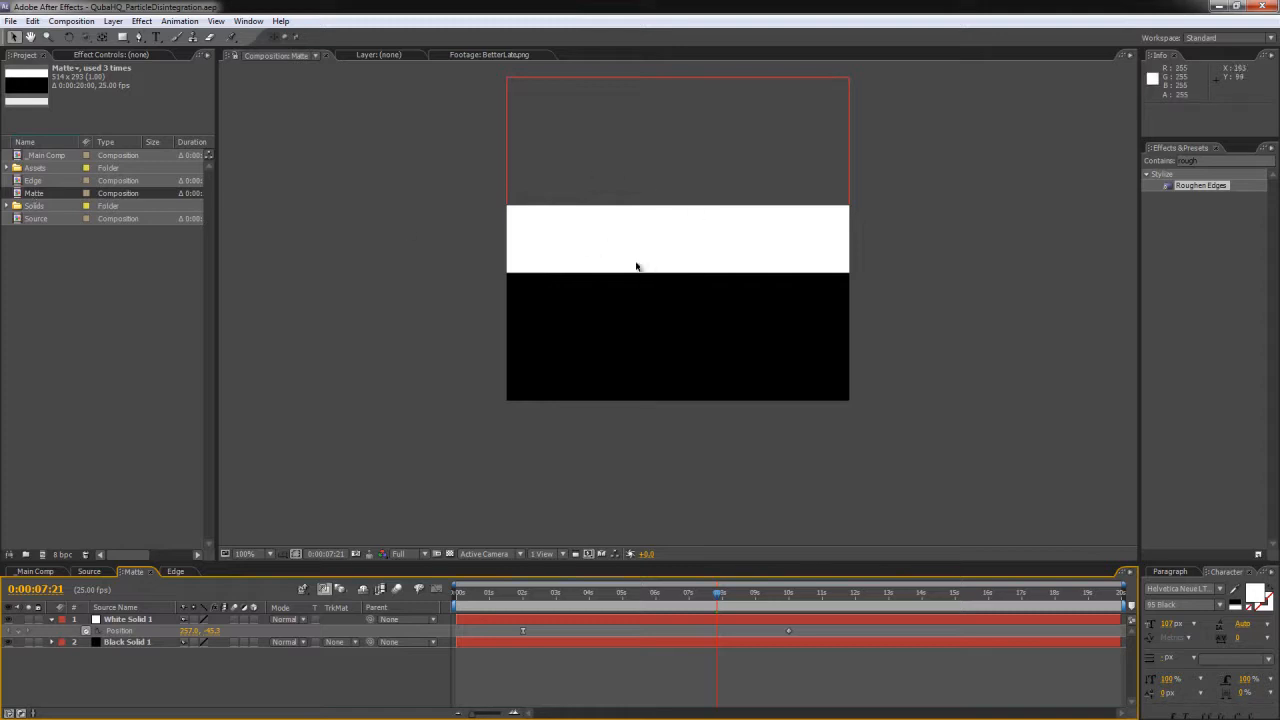
{"action": "left_click", "coordinate": [122, 621]}
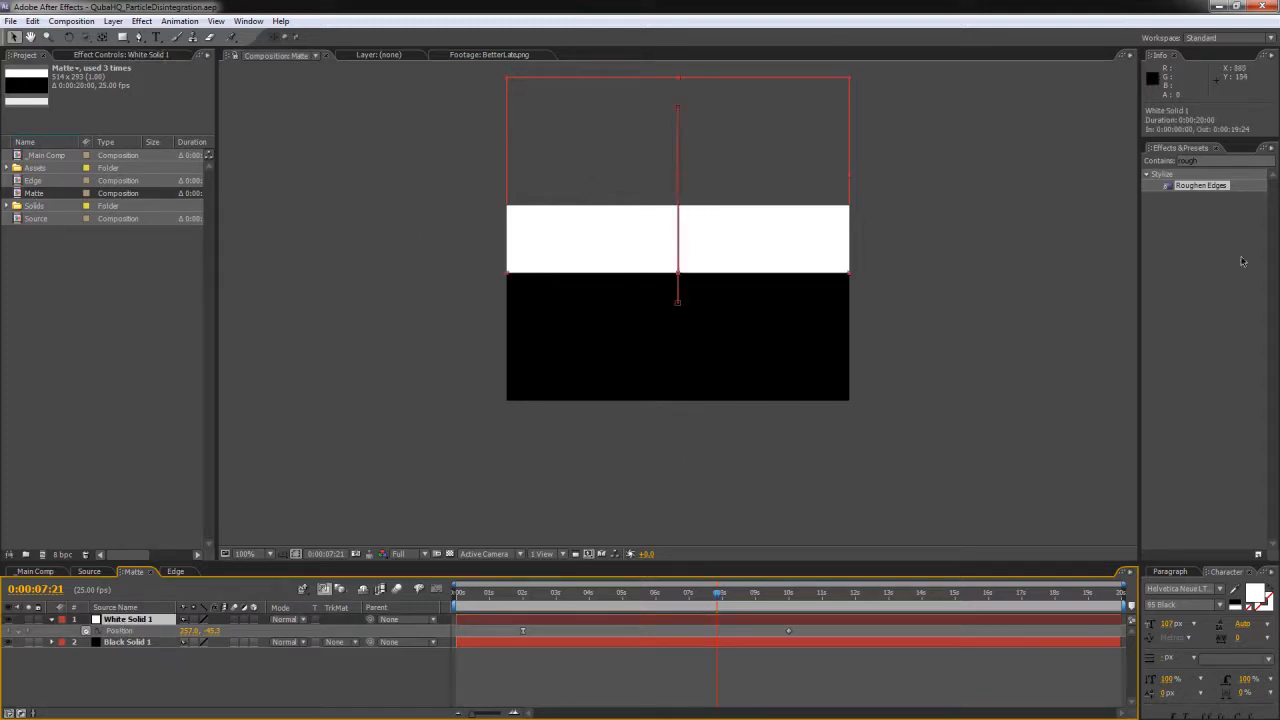
{"action": "double_click", "coordinate": [1201, 186]}
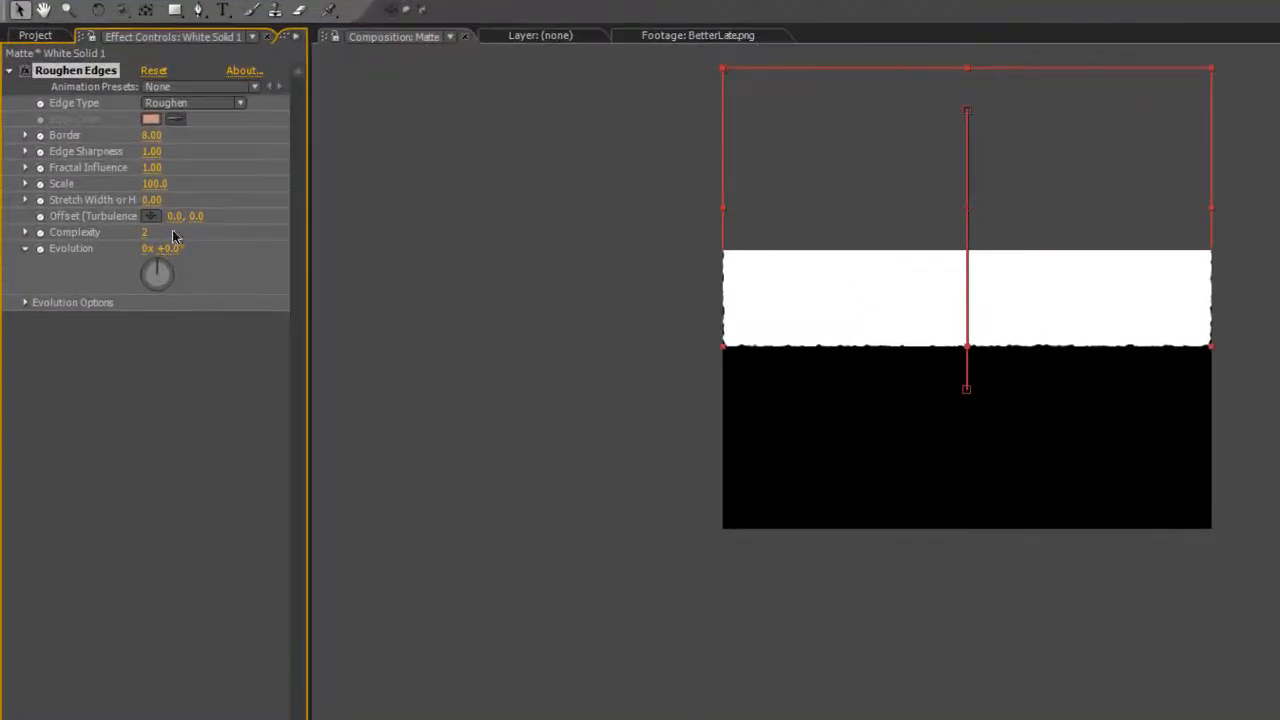
{"action": "left_click_drag", "start_coordinate": [152, 137], "coordinate": [534, 130]}
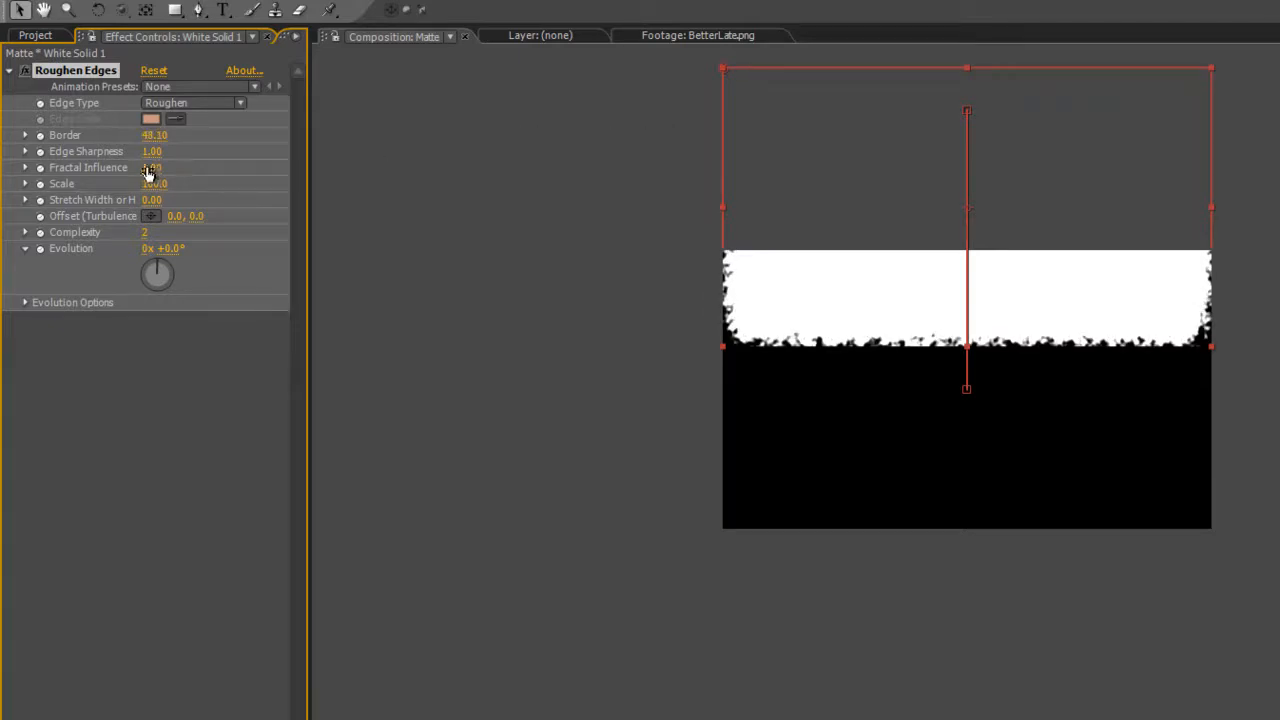
{"action": "left_click_drag", "start_coordinate": [152, 183], "coordinate": [187, 176]}
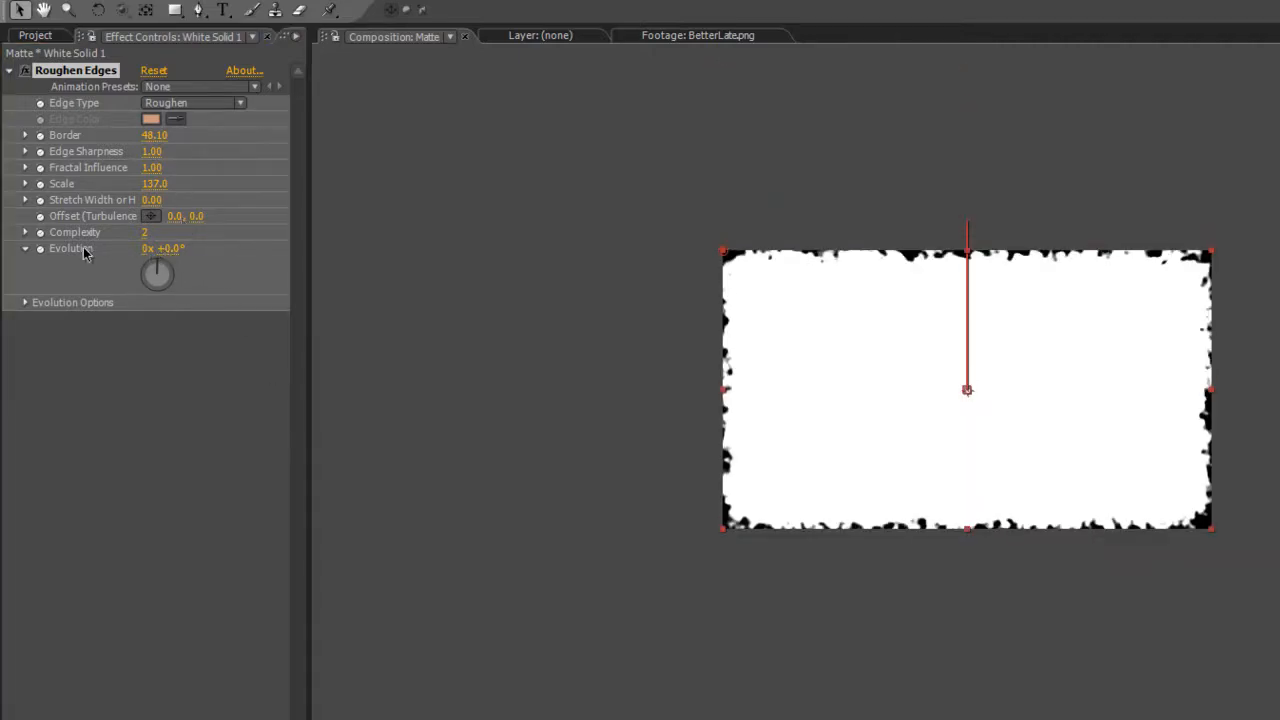
Step: Keyframe the Roughen Edges Evolution from 0° to about 2x +274°, with the end keyframe at 0:00:14:09, and scrub through it
{"action": "left_click", "coordinate": [43, 248]}
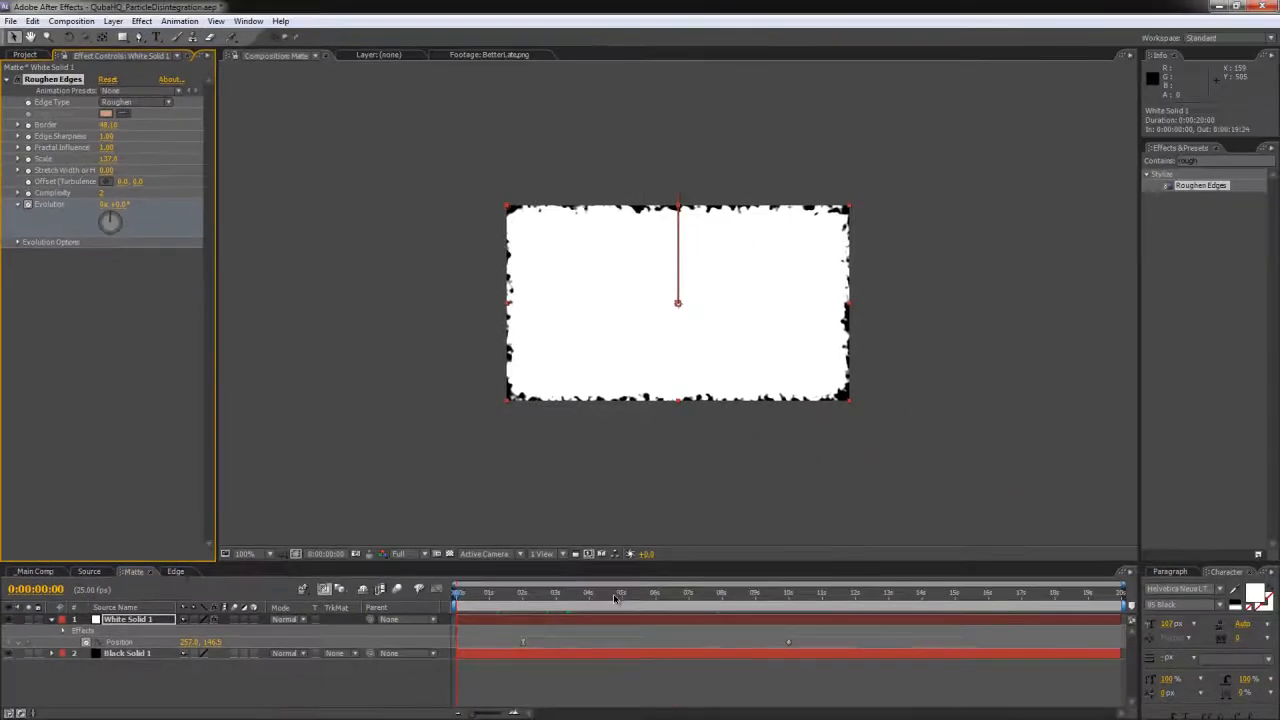
{"action": "left_click_drag", "start_coordinate": [712, 680], "coordinate": [915, 678]}
{"action": "left_click_drag", "start_coordinate": [789, 597], "coordinate": [722, 597]}
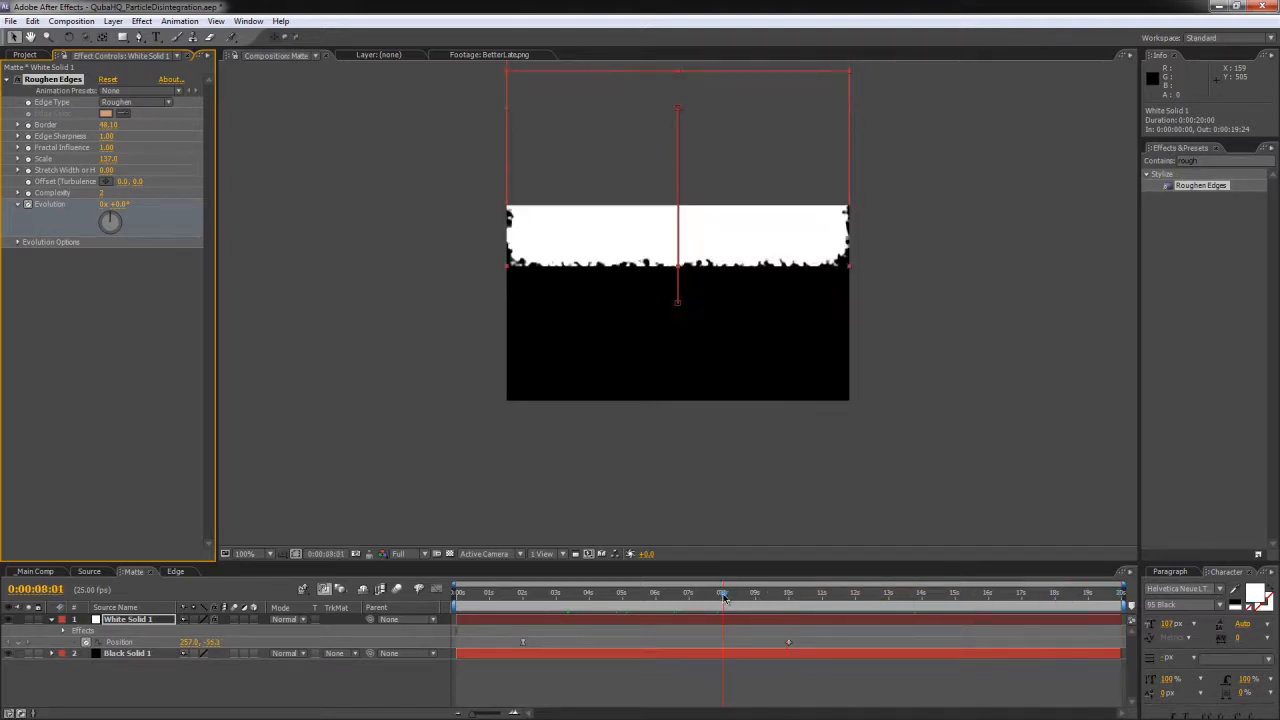
{"action": "left_click_drag", "start_coordinate": [113, 204], "coordinate": [771, 200]}
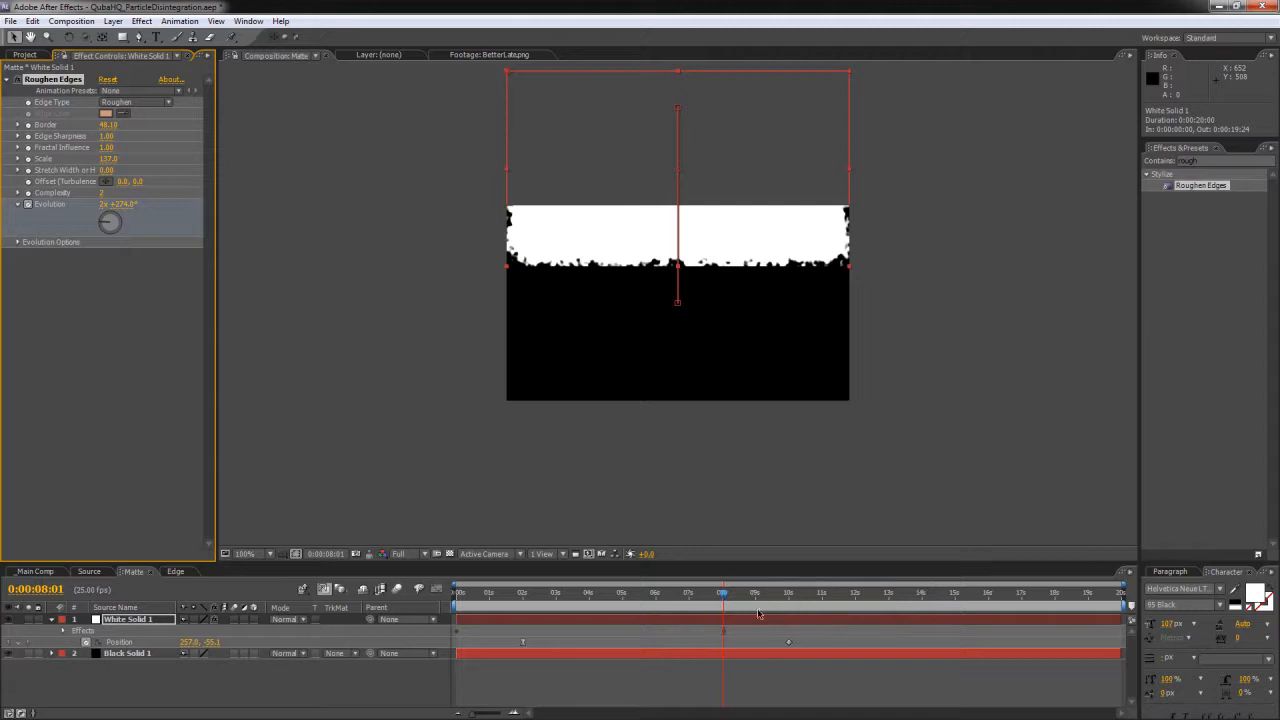
{"action": "key", "text": "u"}
{"action": "key", "text": "u"}
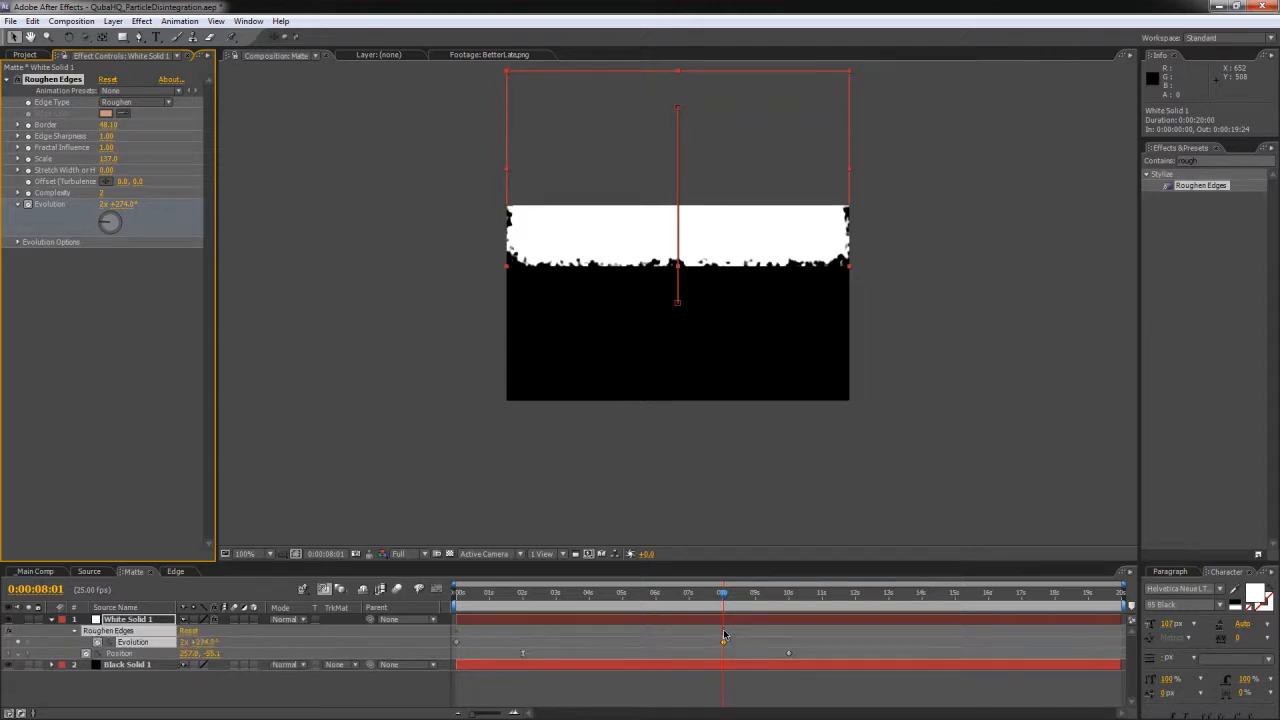
{"action": "left_click_drag", "start_coordinate": [724, 679], "coordinate": [934, 679]}
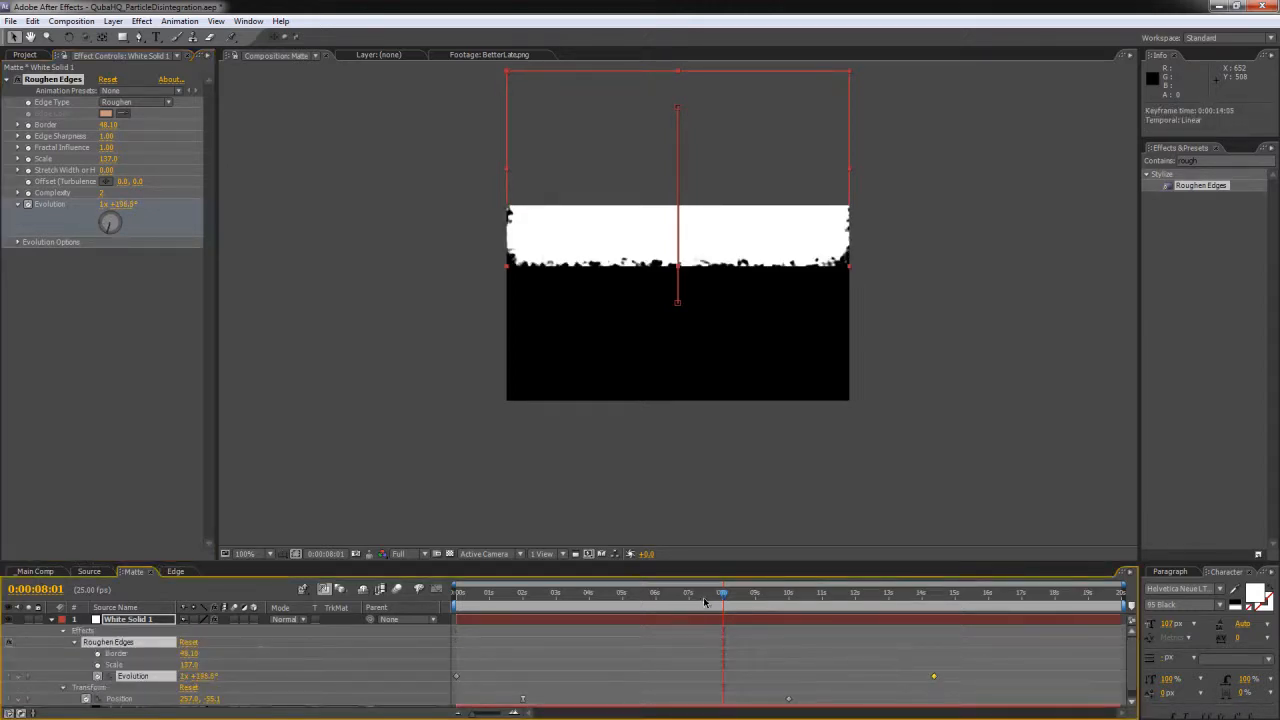
{"action": "left_click_drag", "start_coordinate": [721, 595], "coordinate": [677, 580]}
Step: Unlink the white solid's scale and set it to 107% wide and 110% high so its roughened borders fall outside the frame
{"action": "left_click", "coordinate": [649, 265]}
{"action": "key", "text": "s"}
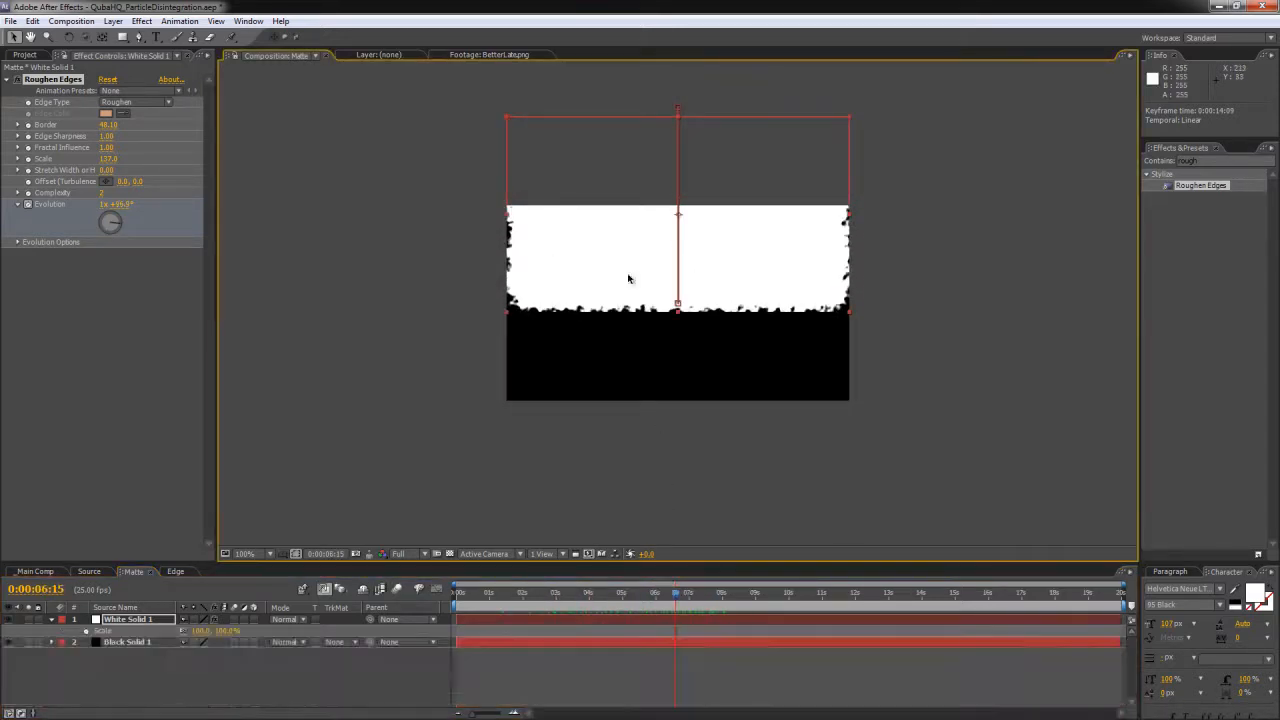
{"action": "left_click", "coordinate": [183, 632]}
{"action": "left_click_drag", "start_coordinate": [200, 632], "coordinate": [205, 632]}
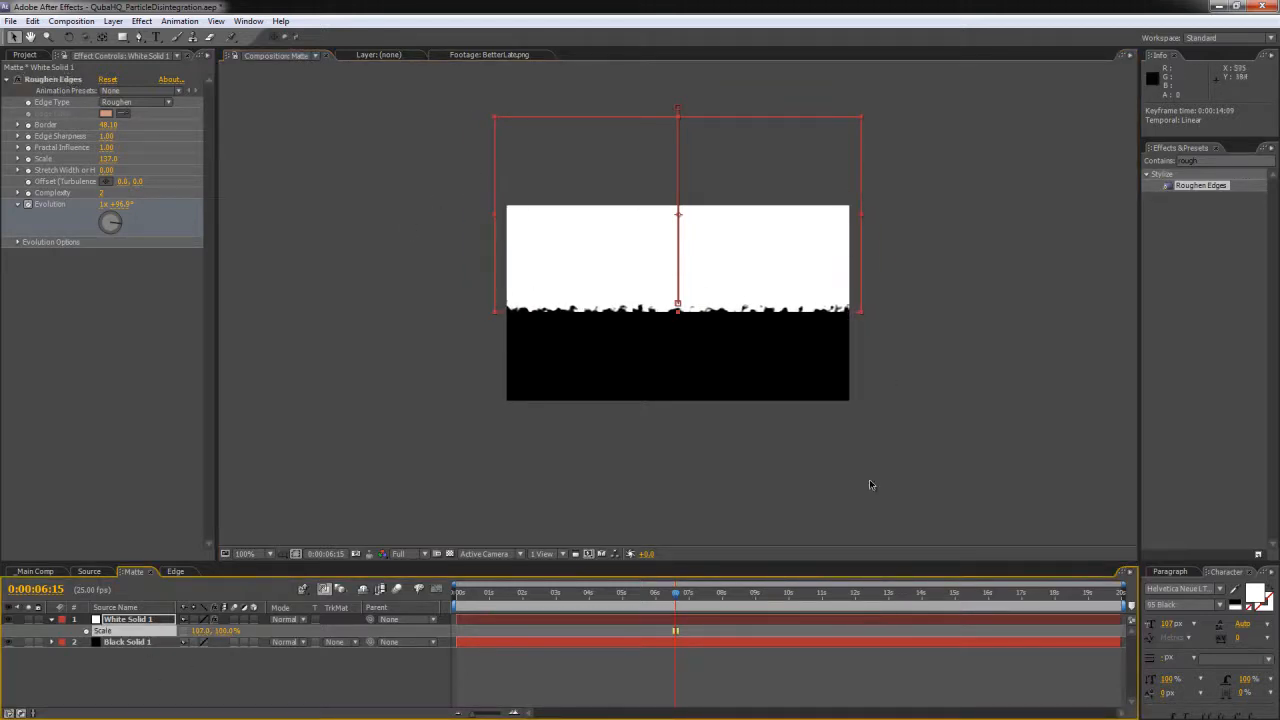
{"action": "left_click", "coordinate": [518, 596]}
{"action": "mouse_move", "coordinate": [506, 600]}
{"action": "left_mouse_down"}
{"action": "mouse_move", "coordinate": [488, 600]}
{"action": "mouse_move", "coordinate": [583, 600]}
{"action": "mouse_move", "coordinate": [456, 598]}
{"action": "left_mouse_up"}
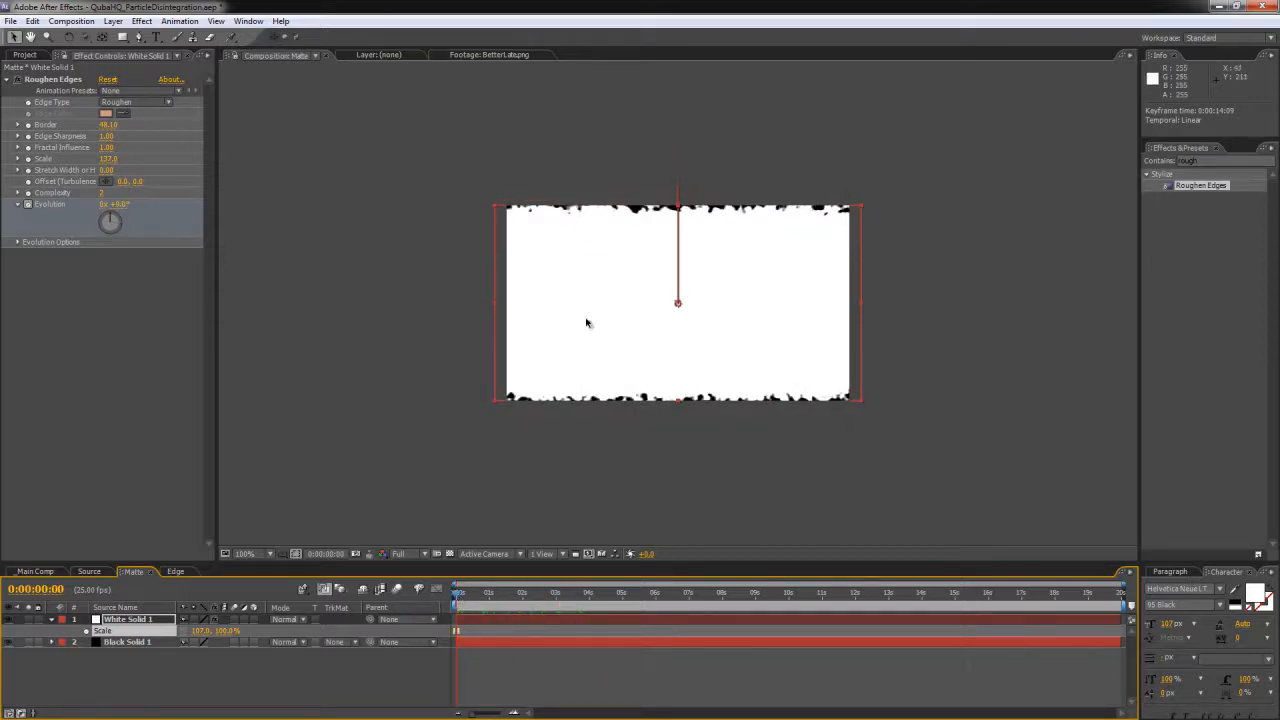
{"action": "left_click_drag", "start_coordinate": [228, 631], "coordinate": [236, 636]}
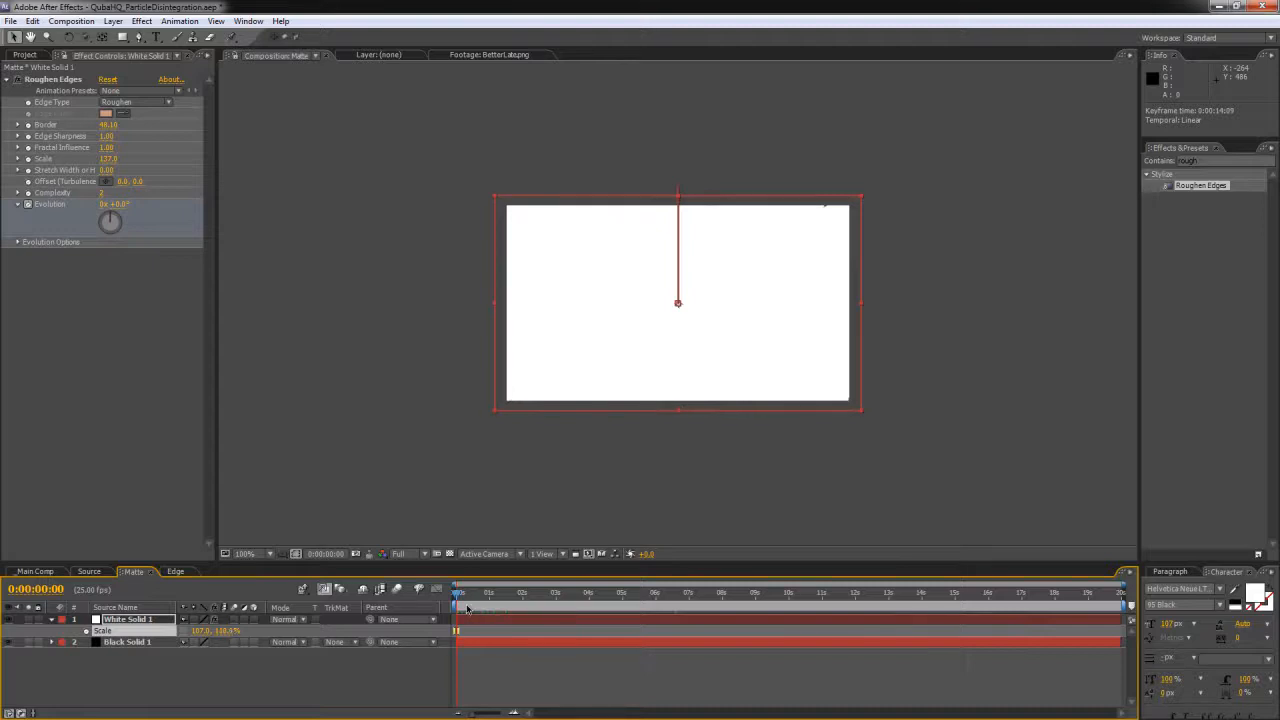
Step: Set the white solid's Y position at the 10-second keyframe to about -173 so it clears the frame
{"action": "key", "text": "p"}
{"action": "left_click", "coordinate": [523, 594]}
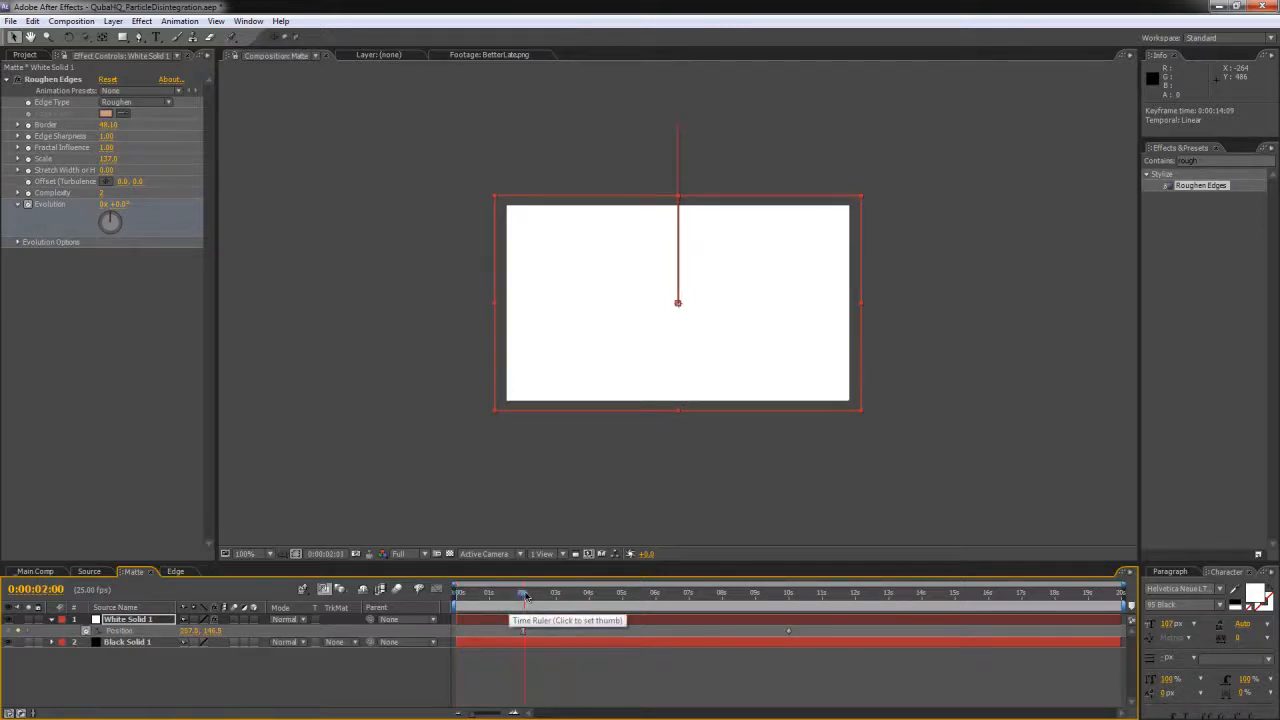
{"action": "left_click", "coordinate": [788, 594]}
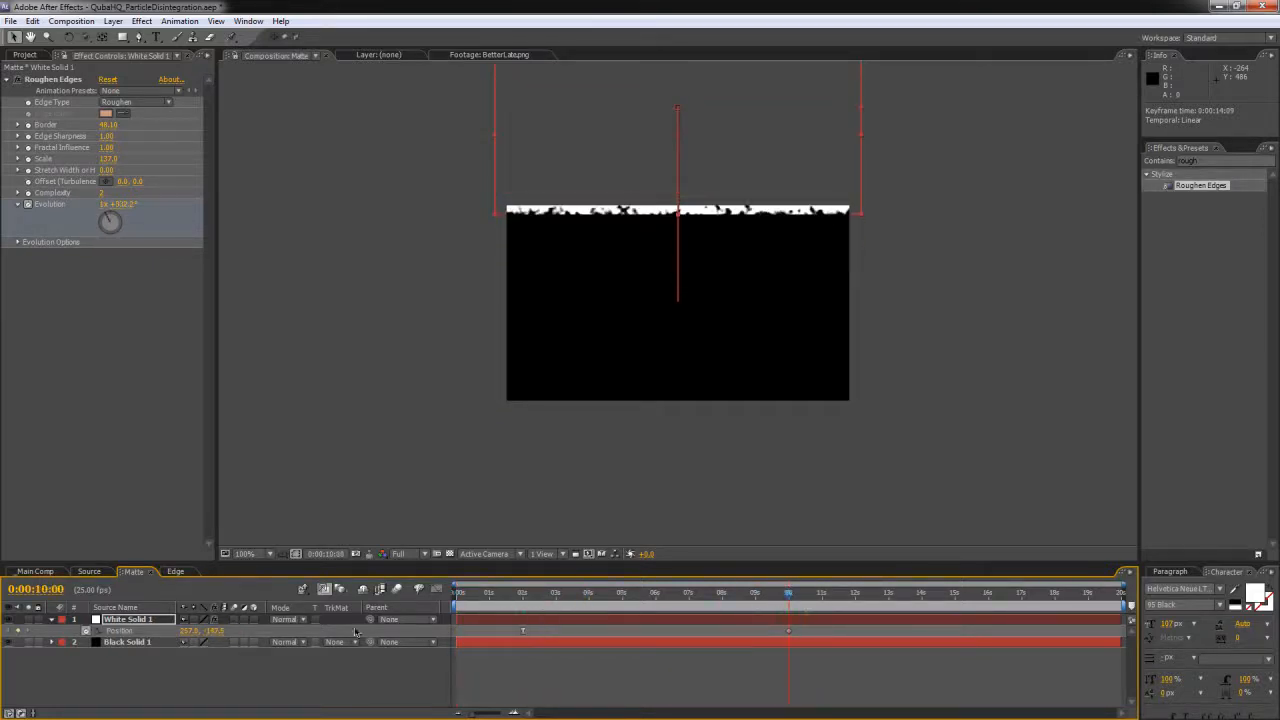
{"action": "left_click_drag", "start_coordinate": [212, 630], "coordinate": [204, 632]}
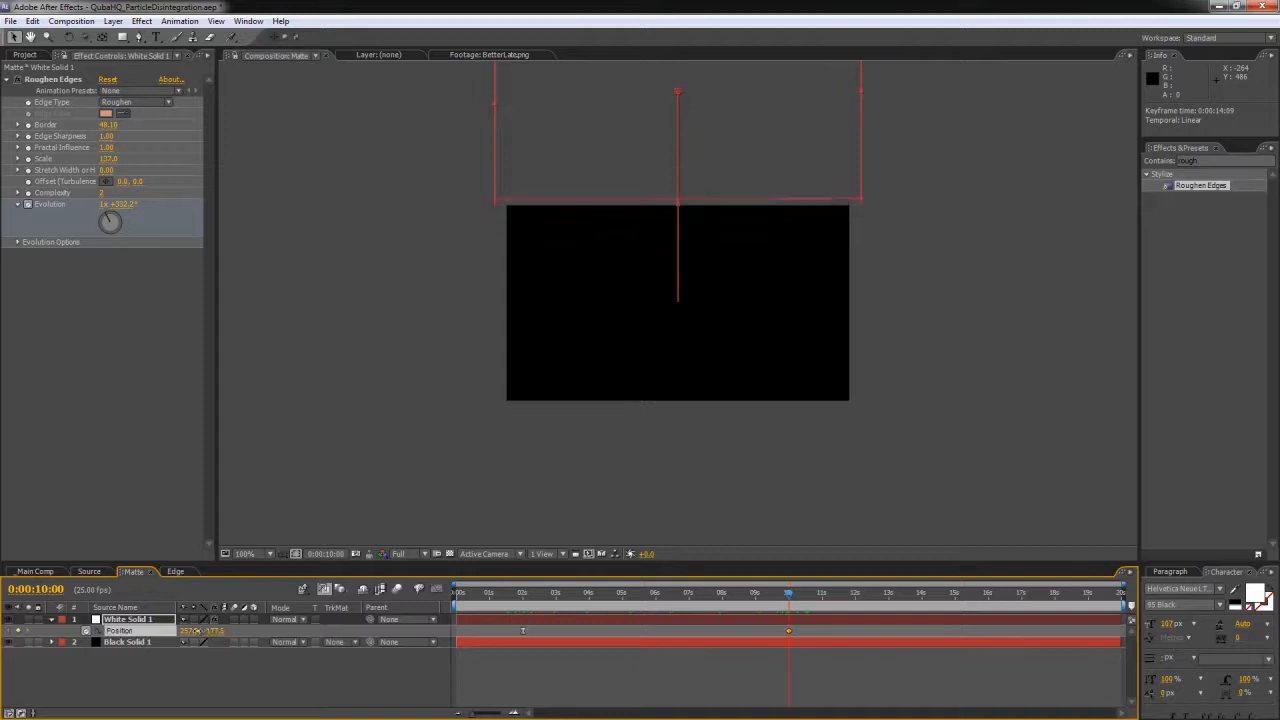
Step: Scrub the roughened wipe to about 7 seconds and inspect the edge line in the Edge composition
{"action": "left_click", "coordinate": [975, 428]}
{"action": "left_click_drag", "start_coordinate": [481, 594], "coordinate": [665, 595]}
{"action": "left_click", "coordinate": [695, 594]}
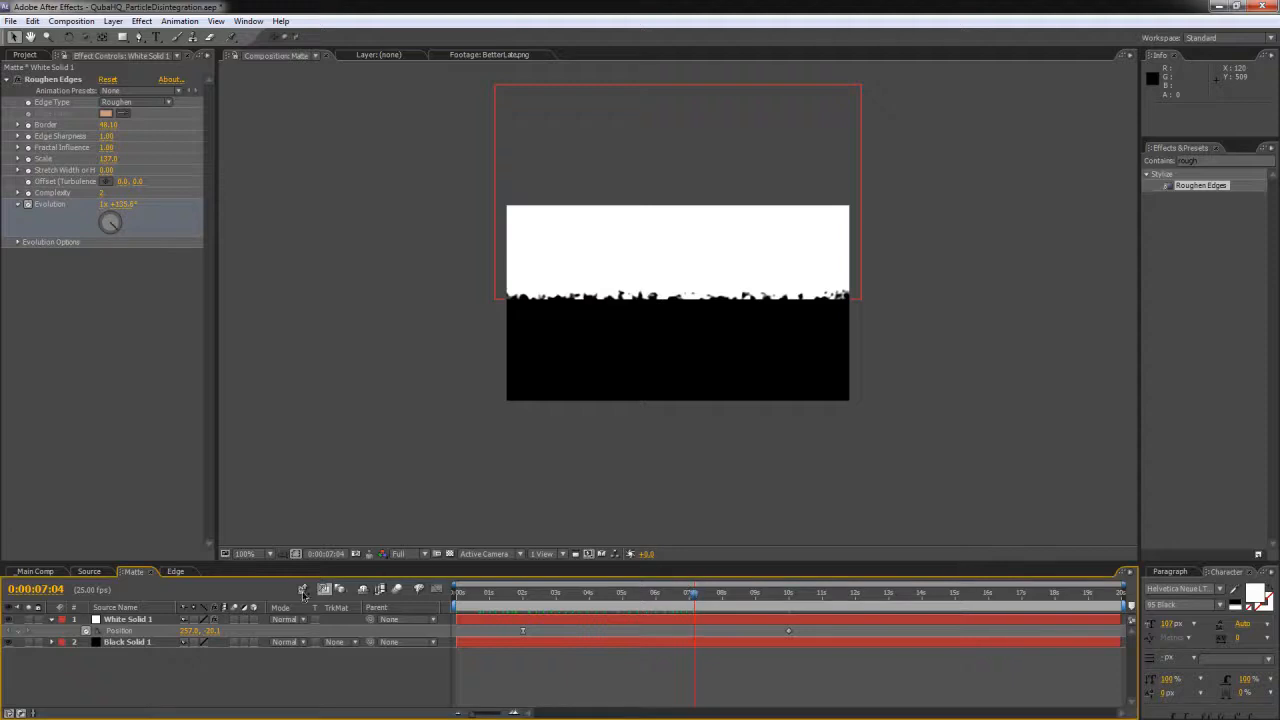
{"action": "left_click", "coordinate": [176, 572]}
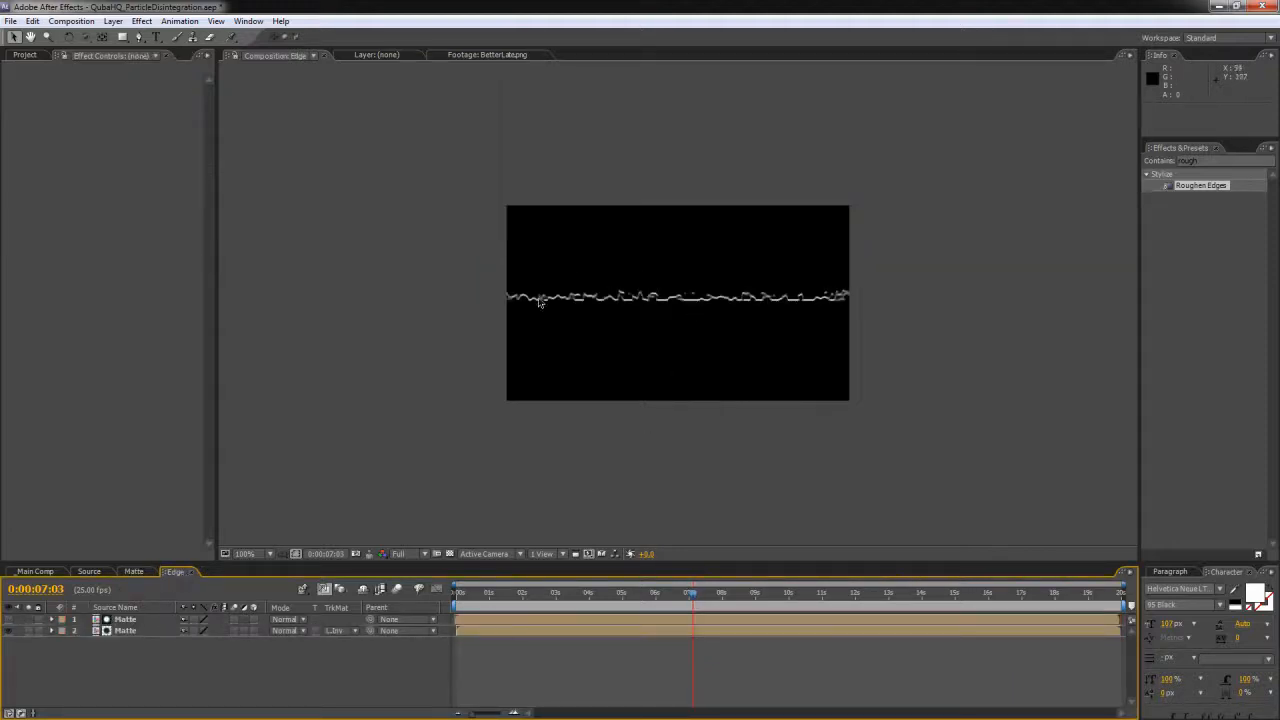
Step: Examine how the roughened edge line meets the artwork's wiped border in the Main Comp, scrubbing between about 5 and 6 seconds
{"action": "mouse_move", "coordinate": [655, 588]}
{"action": "left_mouse_down"}
{"action": "mouse_move", "coordinate": [517, 618]}
{"action": "mouse_move", "coordinate": [771, 596]}
{"action": "mouse_move", "coordinate": [657, 603]}
{"action": "left_mouse_up"}
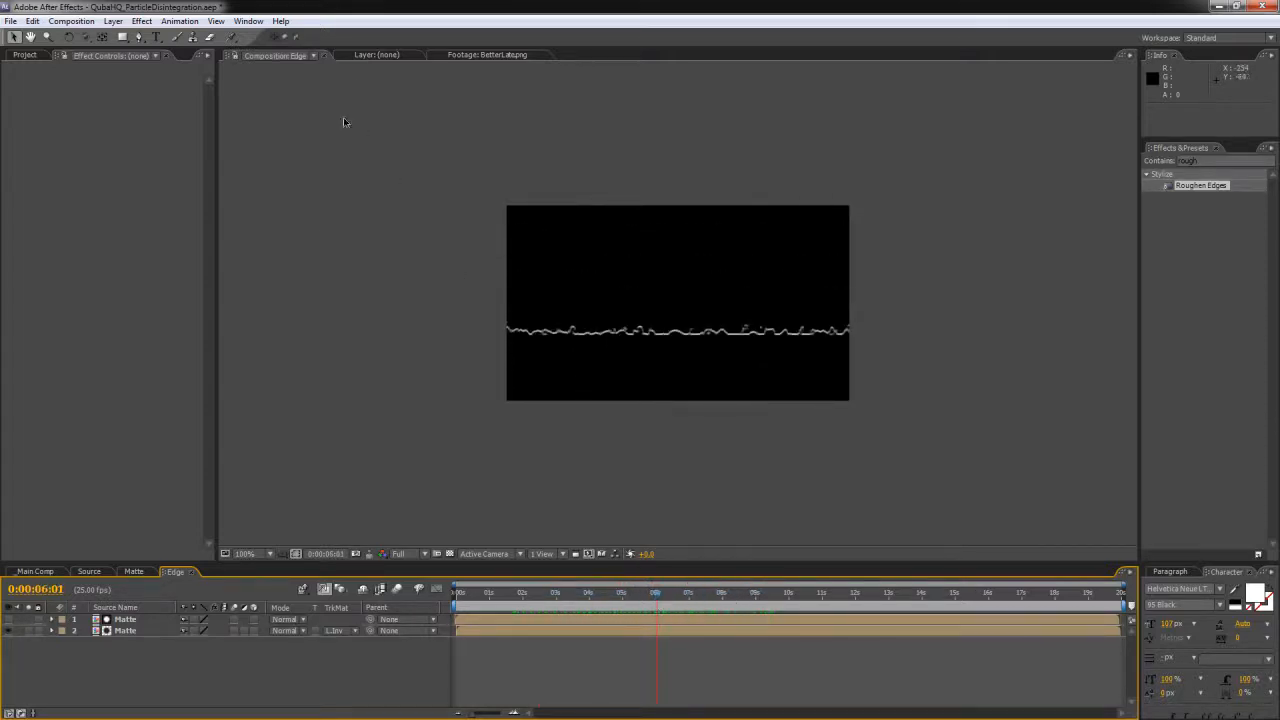
{"action": "left_click", "coordinate": [35, 571]}
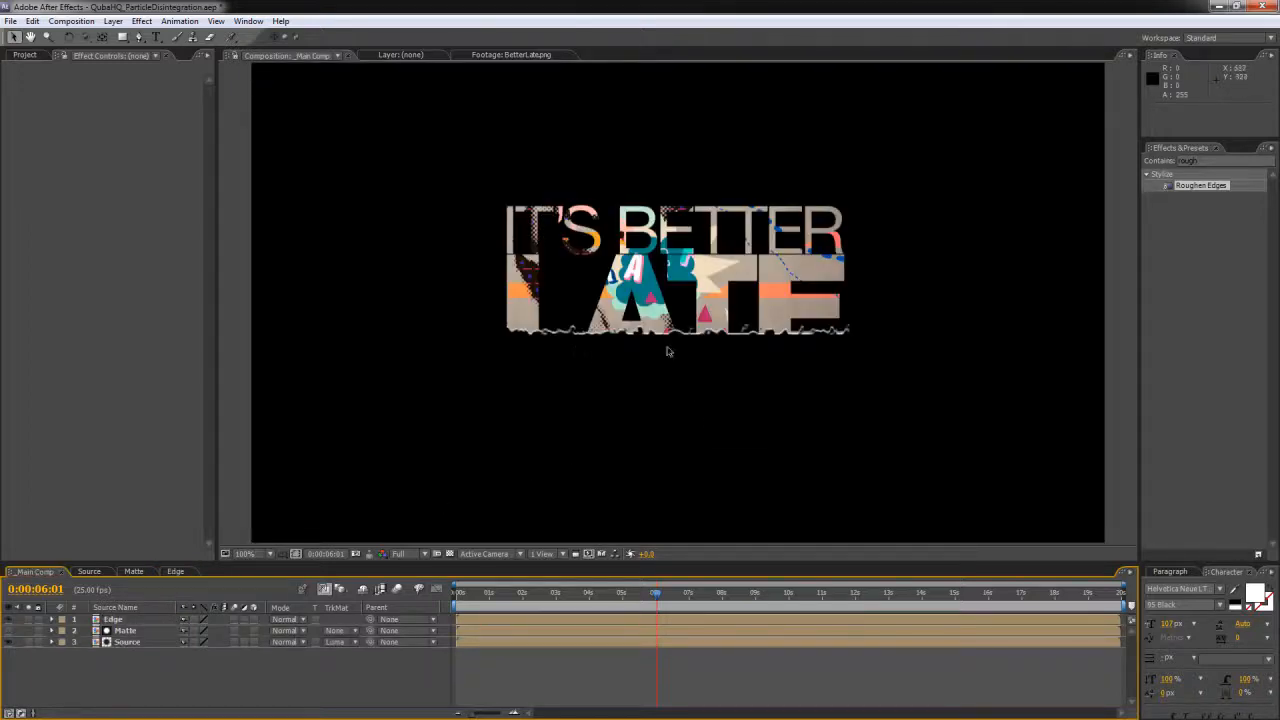
{"action": "key", "text": "period"}
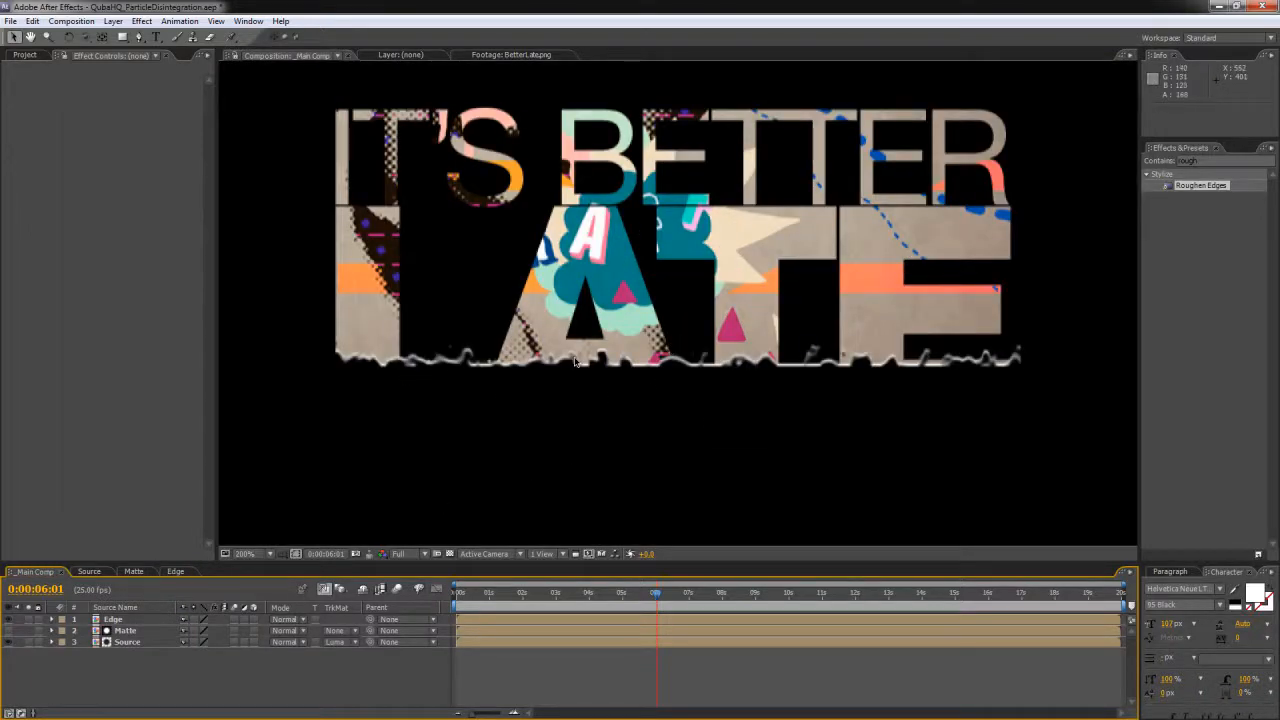
{"action": "key", "text": "comma"}
{"action": "left_click_drag", "start_coordinate": [573, 593], "coordinate": [626, 588]}
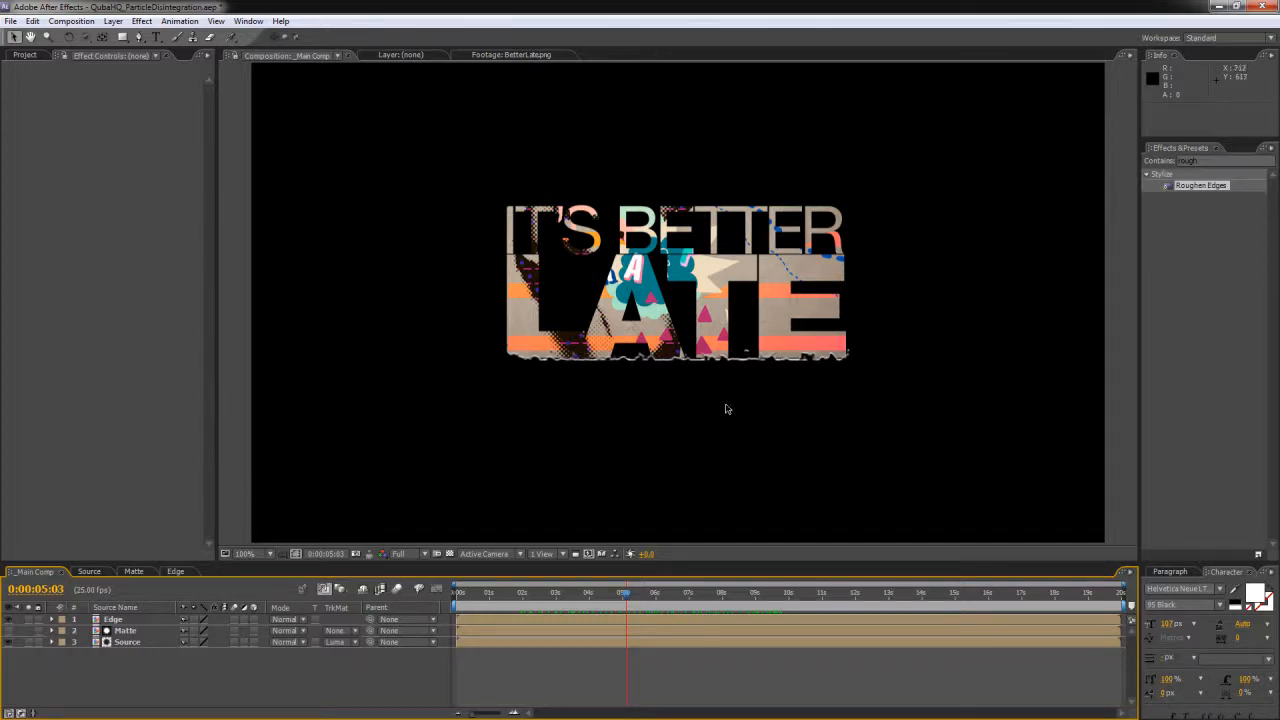
Step: Offset the upper Matte layer in the Edge composition by several frames to thicken the edge line, and scrub through it
{"action": "left_click", "coordinate": [177, 572]}
{"action": "left_click", "coordinate": [575, 623]}
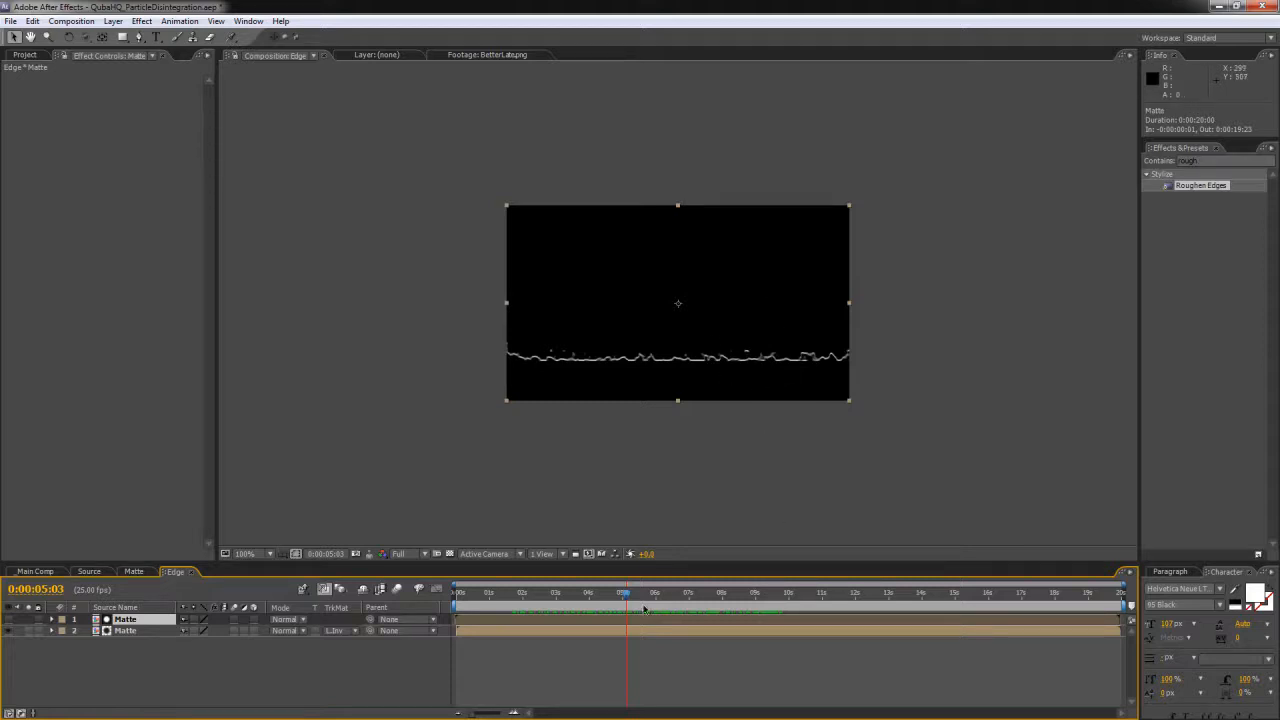
{"action": "key", "text": "alt+Page_Up"}
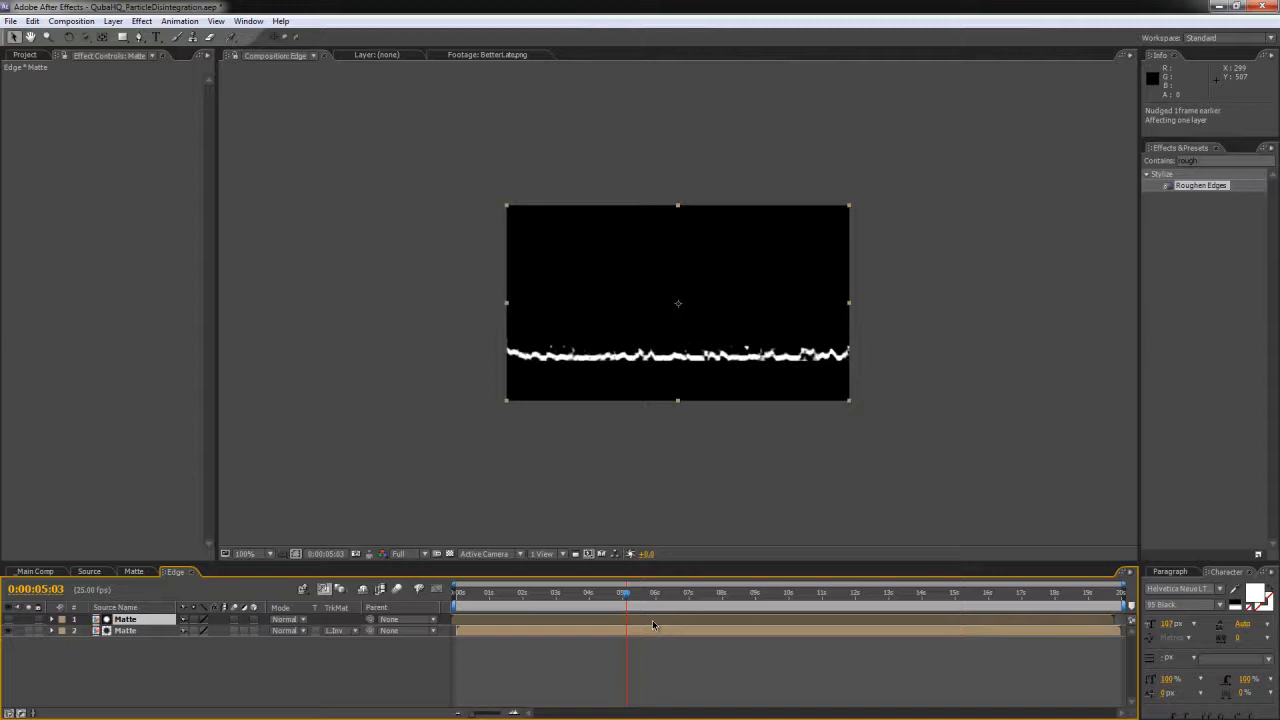
{"action": "key", "text": "alt+Page_Down"}
{"action": "key", "text": "alt+Page_Down"}
{"action": "key", "text": "alt+Page_Down"}
{"action": "key", "text": "alt+Page_Down"}
{"action": "key", "text": "alt+Page_Down"}
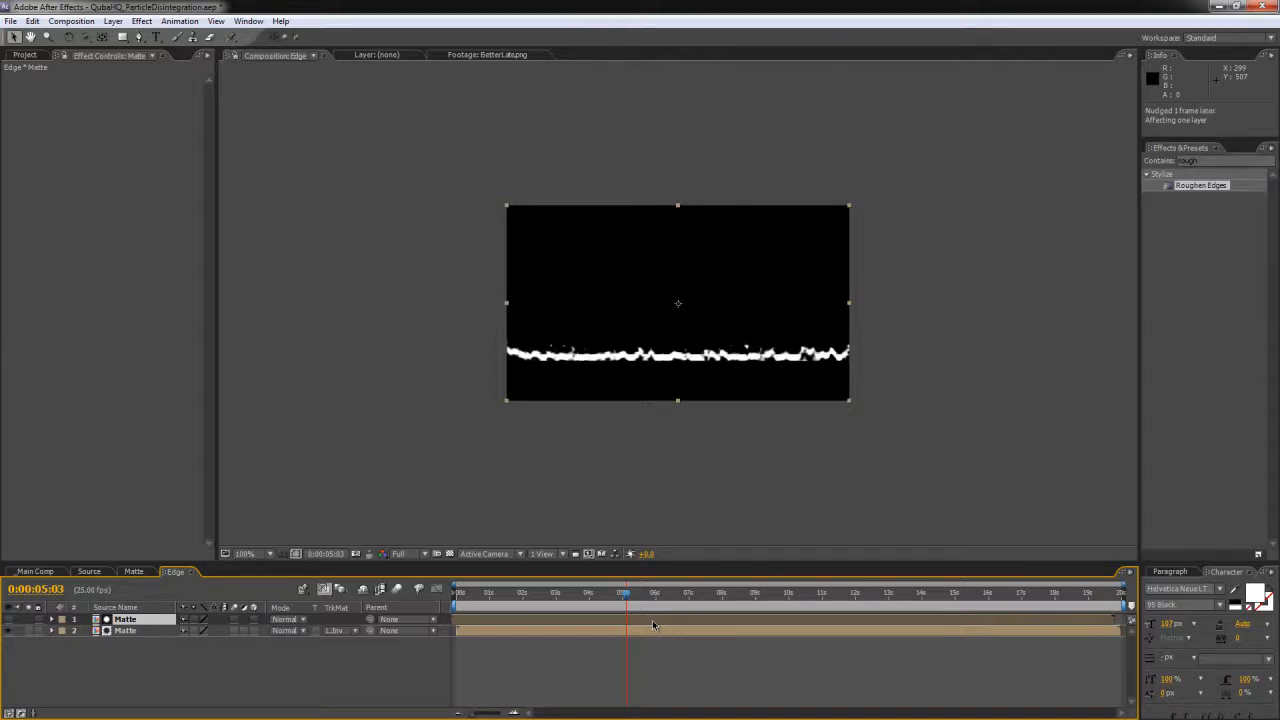
{"action": "left_click_drag", "start_coordinate": [628, 598], "coordinate": [782, 575]}
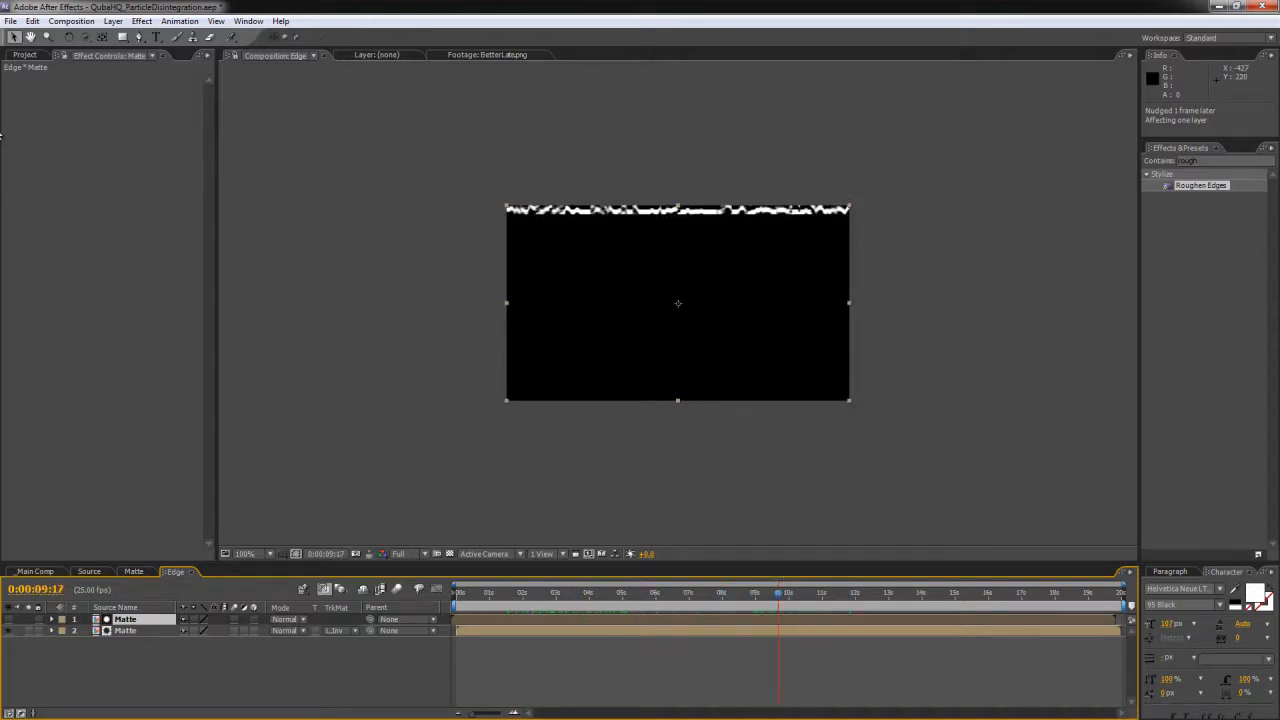
Step: Revert the project to its last saved version and scrub the straight wipe in the Main Comp and the Edge composition
{"action": "left_click", "coordinate": [10, 21]}
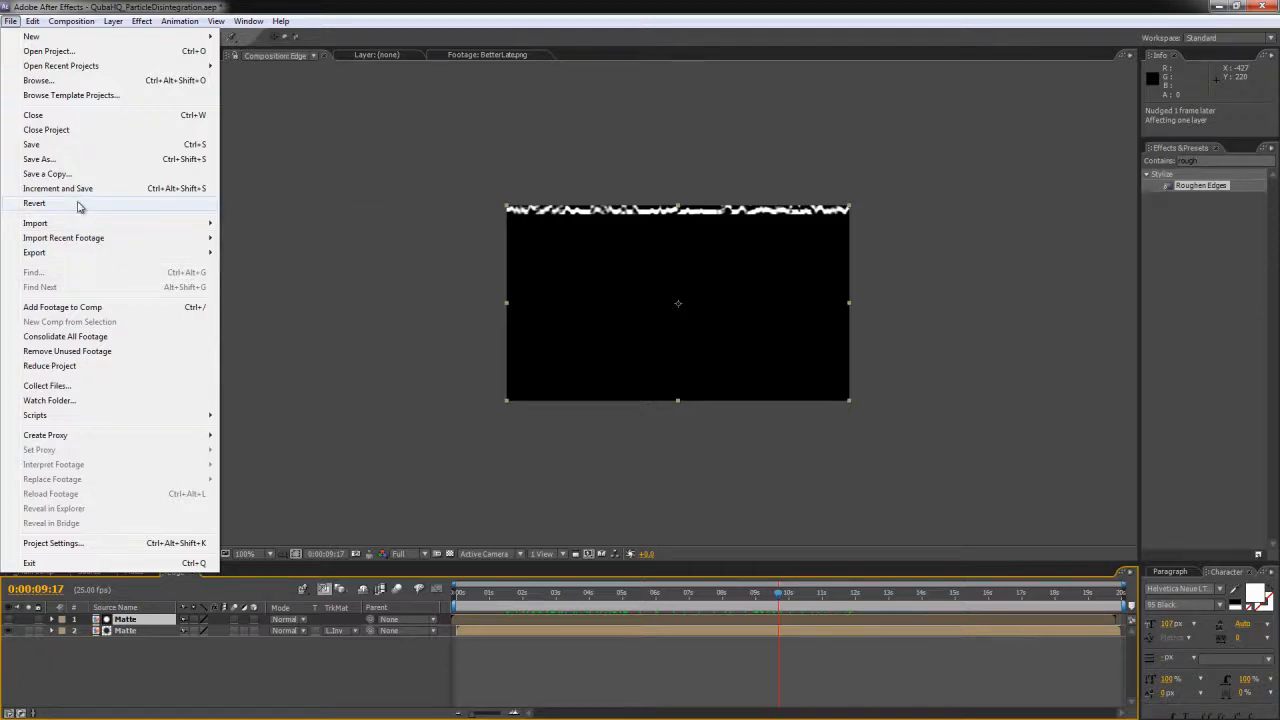
{"action": "left_click", "coordinate": [79, 205]}
{"action": "left_click", "coordinate": [720, 403]}
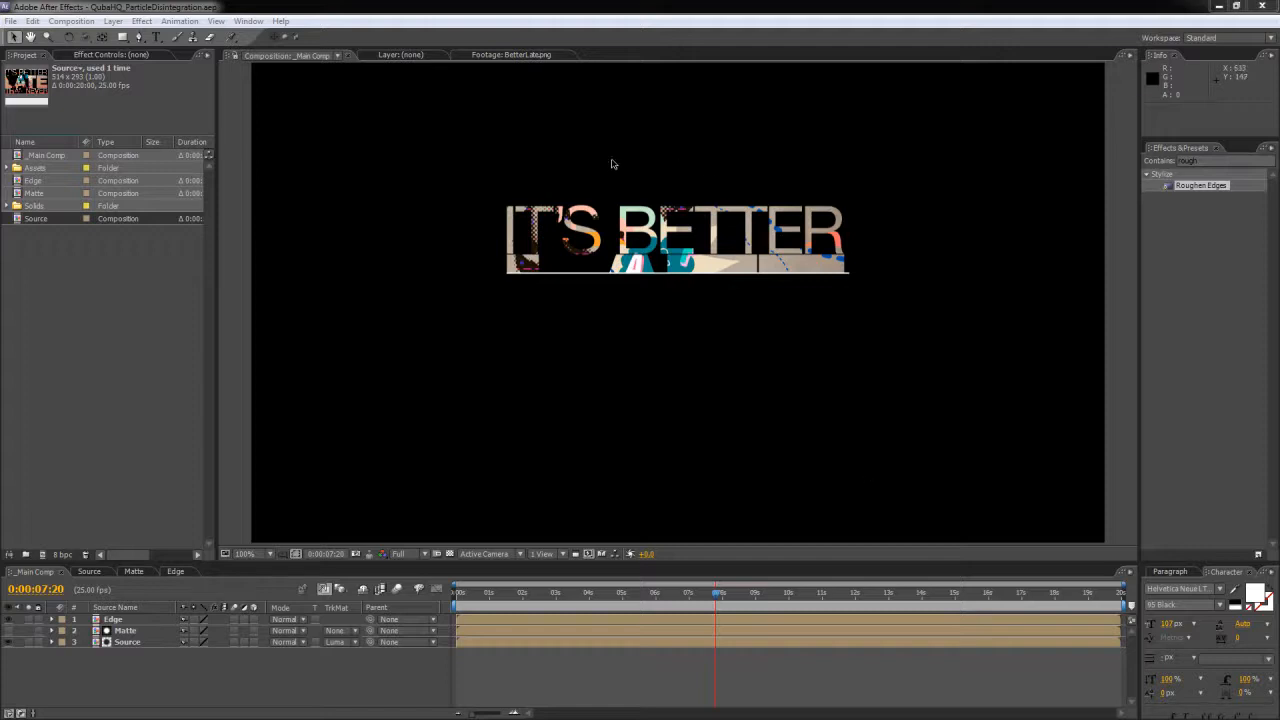
{"action": "left_click_drag", "start_coordinate": [576, 600], "coordinate": [520, 594]}
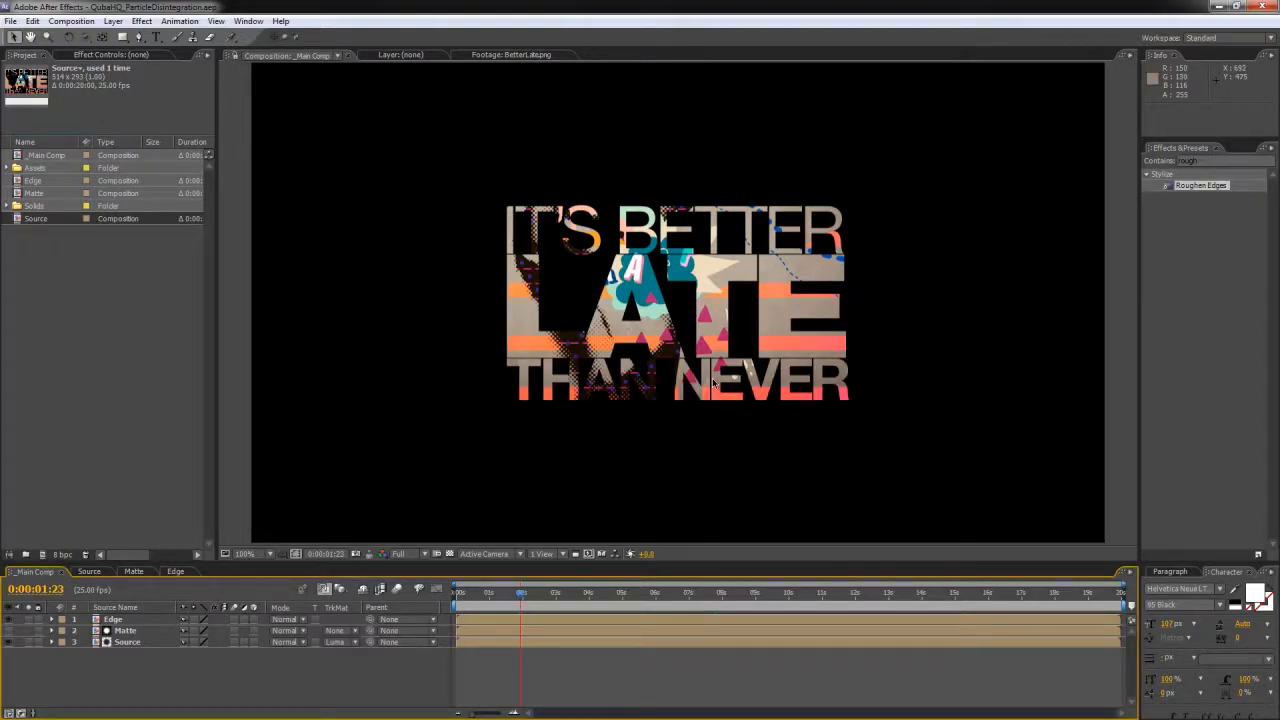
{"action": "left_click", "coordinate": [175, 572]}
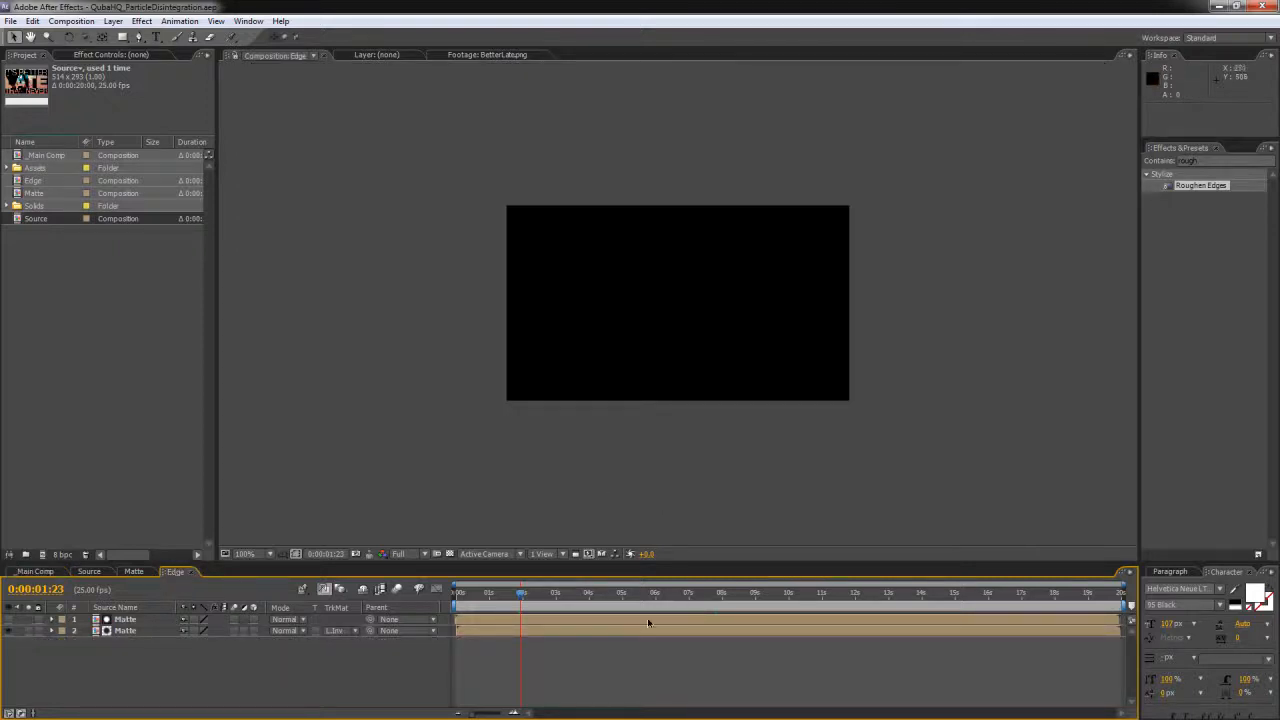
{"action": "left_click_drag", "start_coordinate": [586, 594], "coordinate": [677, 596]}
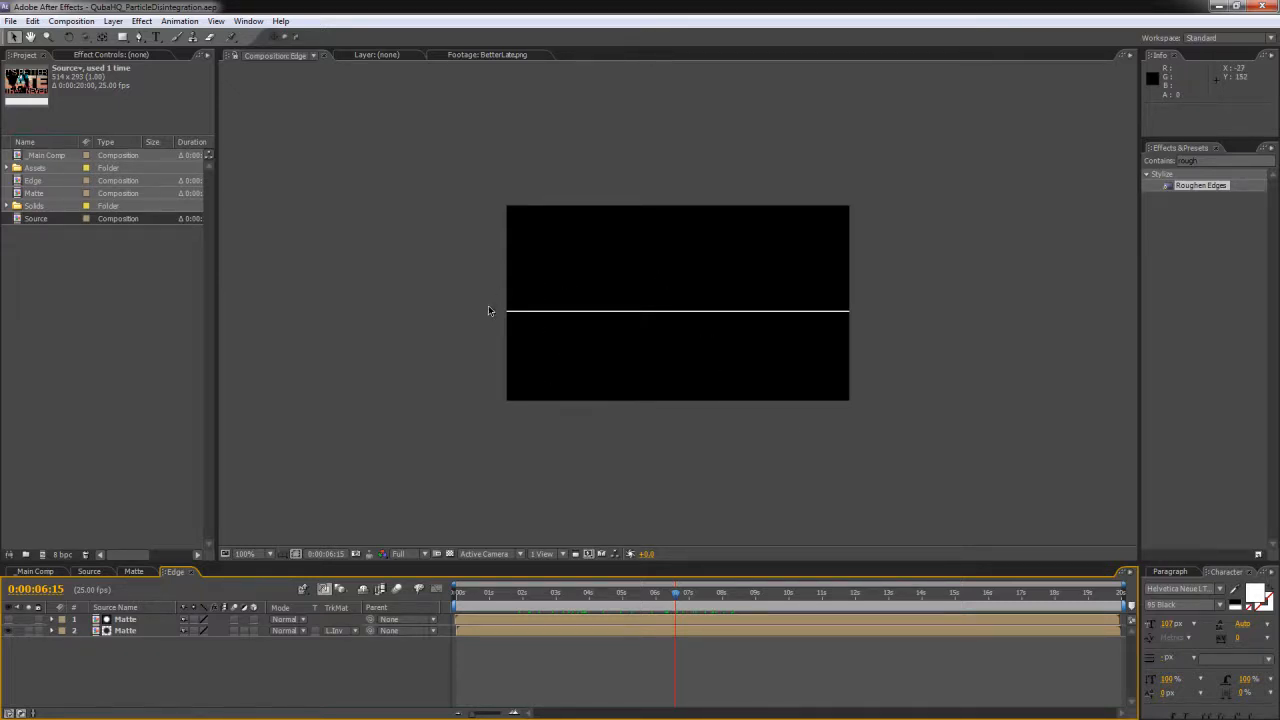
{"action": "left_click_drag", "start_coordinate": [708, 593], "coordinate": [781, 597]}
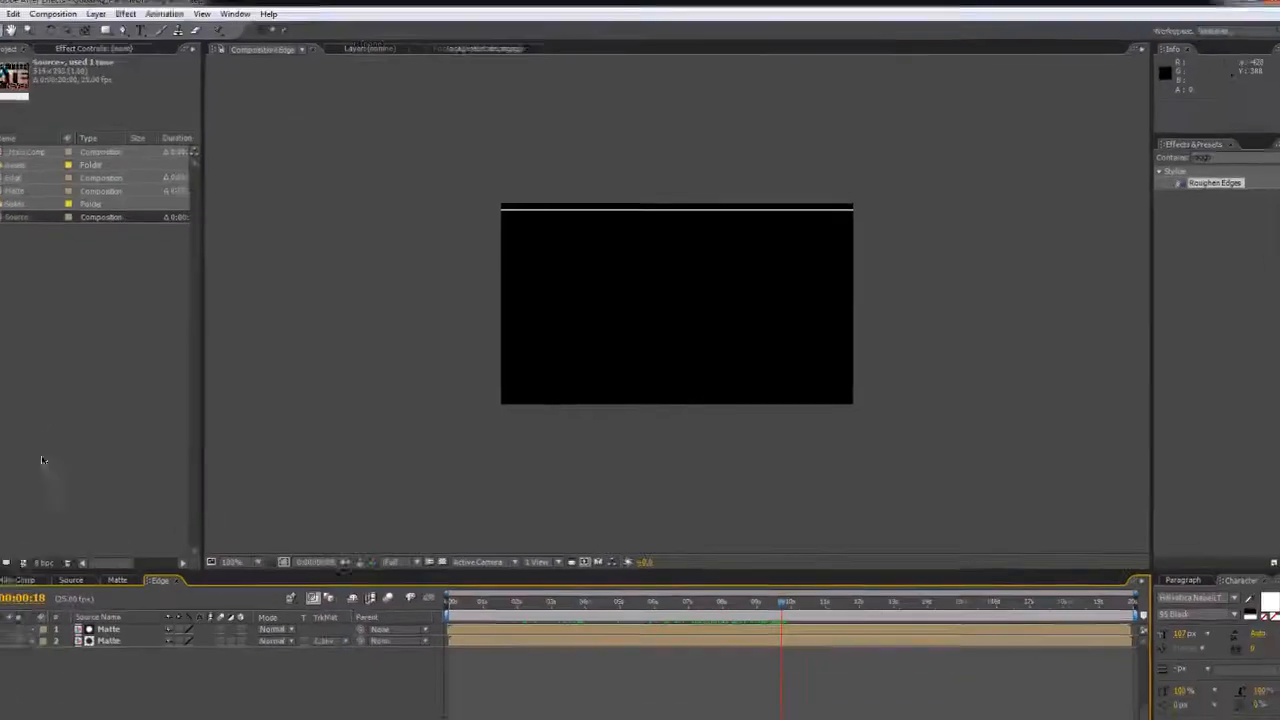
Step: Create a new composition from the Edge composition and rename it Emitter
{"action": "left_click", "coordinate": [95, 336]}
{"action": "left_click", "coordinate": [34, 181]}
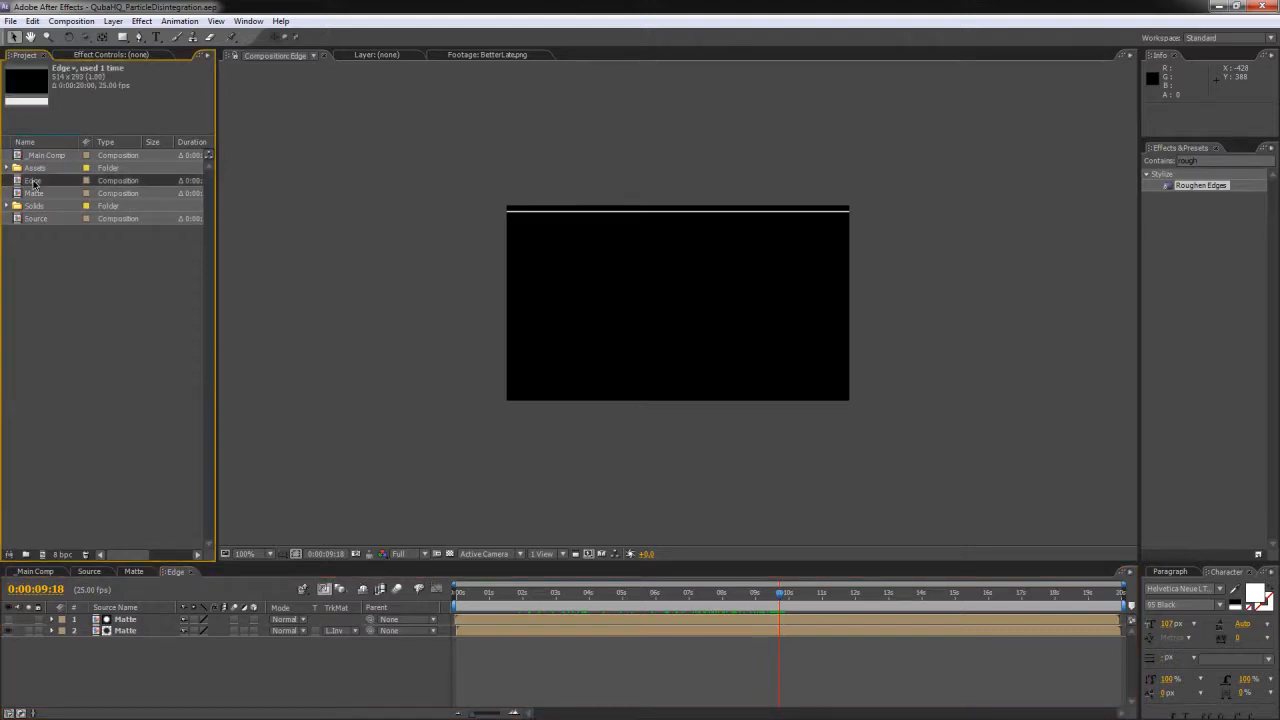
{"action": "left_click_drag", "start_coordinate": [34, 183], "coordinate": [37, 336]}
{"action": "left_click_drag", "start_coordinate": [43, 548], "coordinate": [43, 556]}
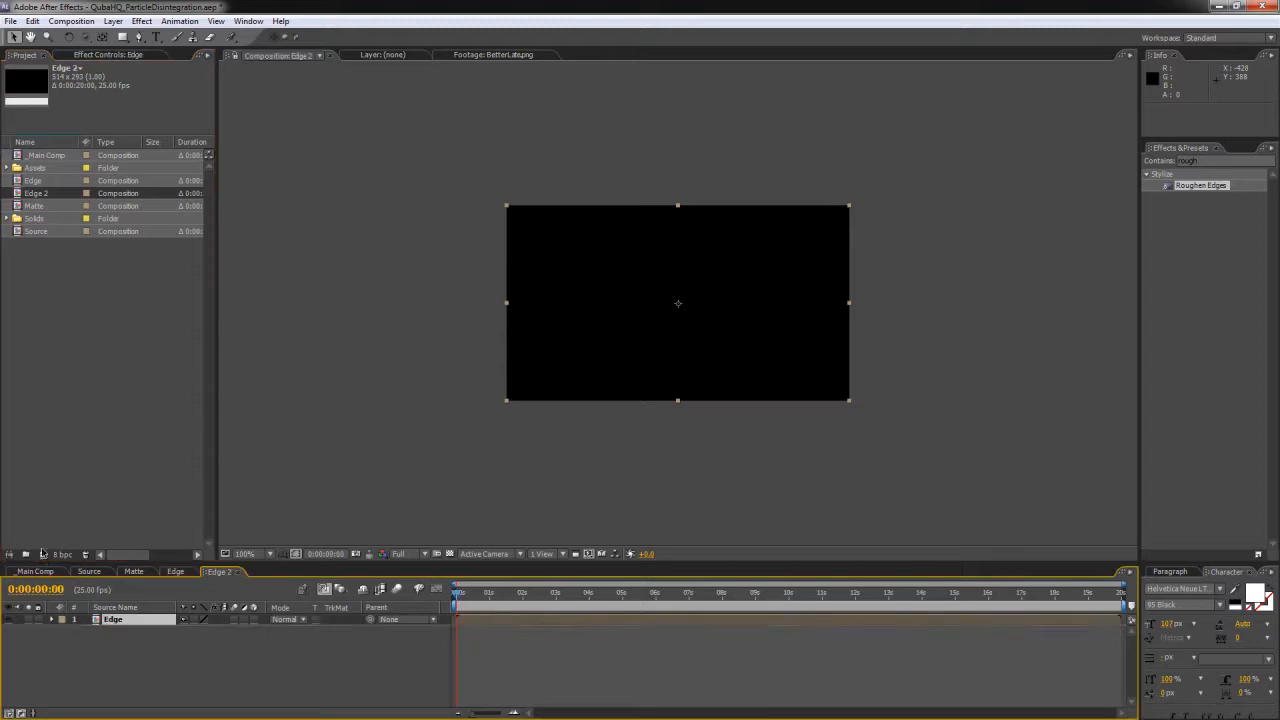
{"action": "left_click", "coordinate": [73, 281]}
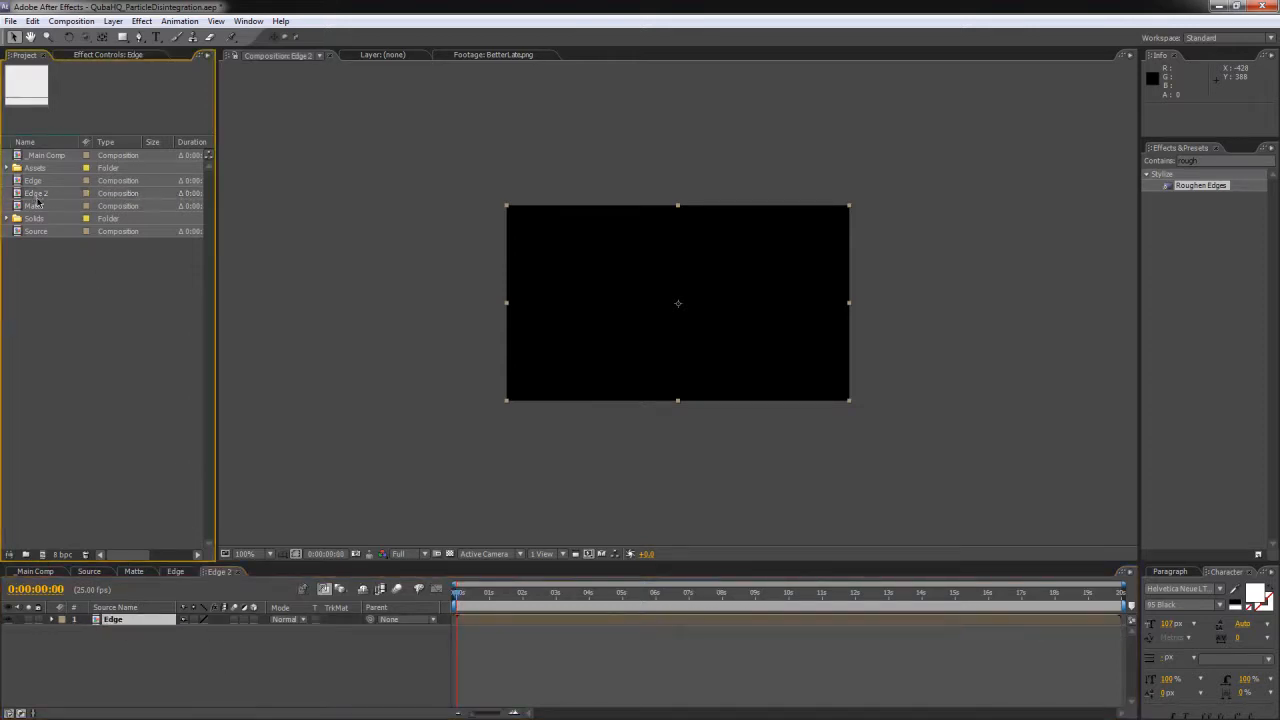
{"action": "left_click", "coordinate": [36, 196]}
{"action": "key", "text": "Return"}
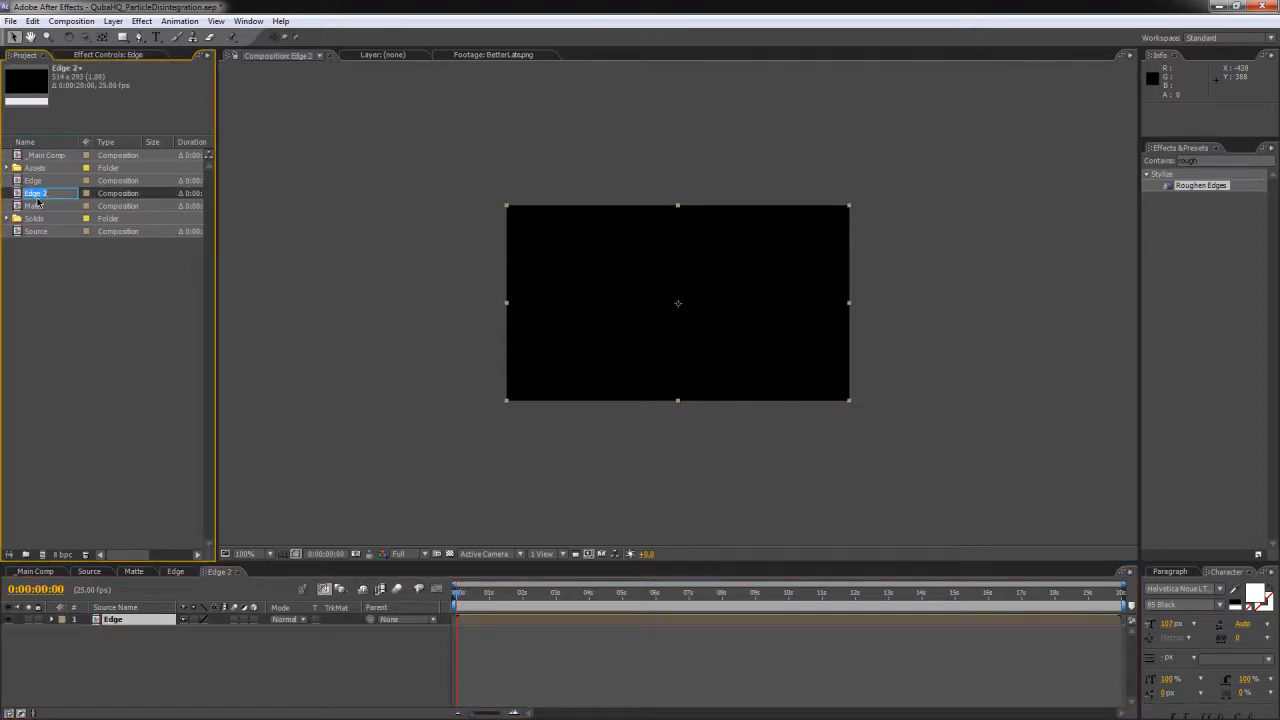
{"action": "key", "text": "BackSpace"}
{"action": "key", "text": "Return"}
Step: Set the Emitter composition's height to 5 px in its composition settings and scrub through the result
{"action": "left_click_drag", "start_coordinate": [38, 590], "coordinate": [190, 600]}
{"action": "right_click", "coordinate": [230, 577]}
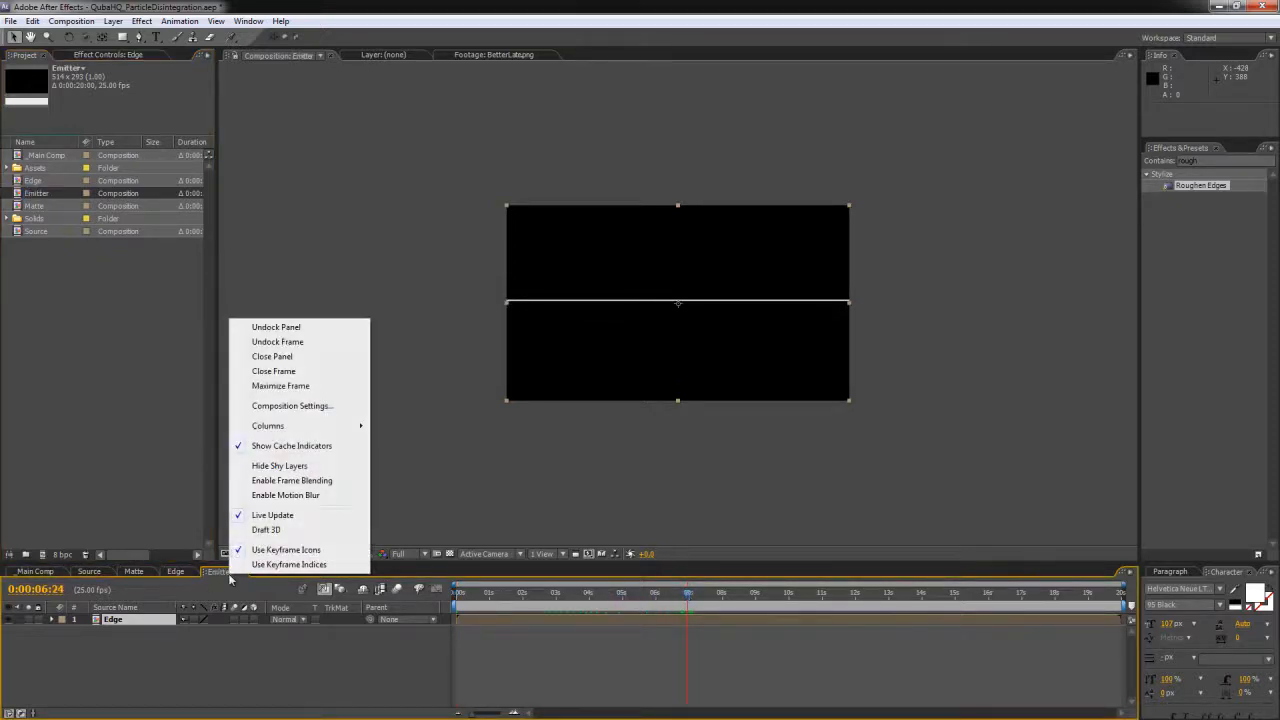
{"action": "left_click", "coordinate": [324, 410]}
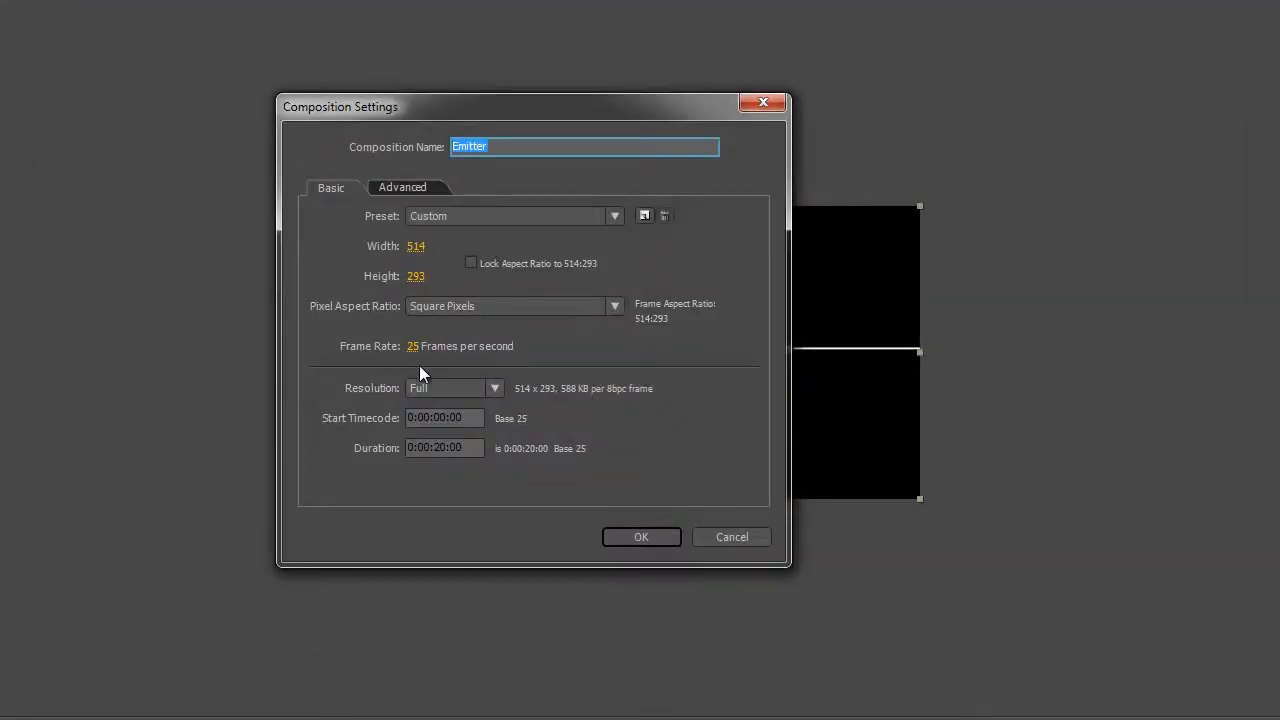
{"action": "left_click", "coordinate": [410, 280]}
{"action": "type", "text": "5"}
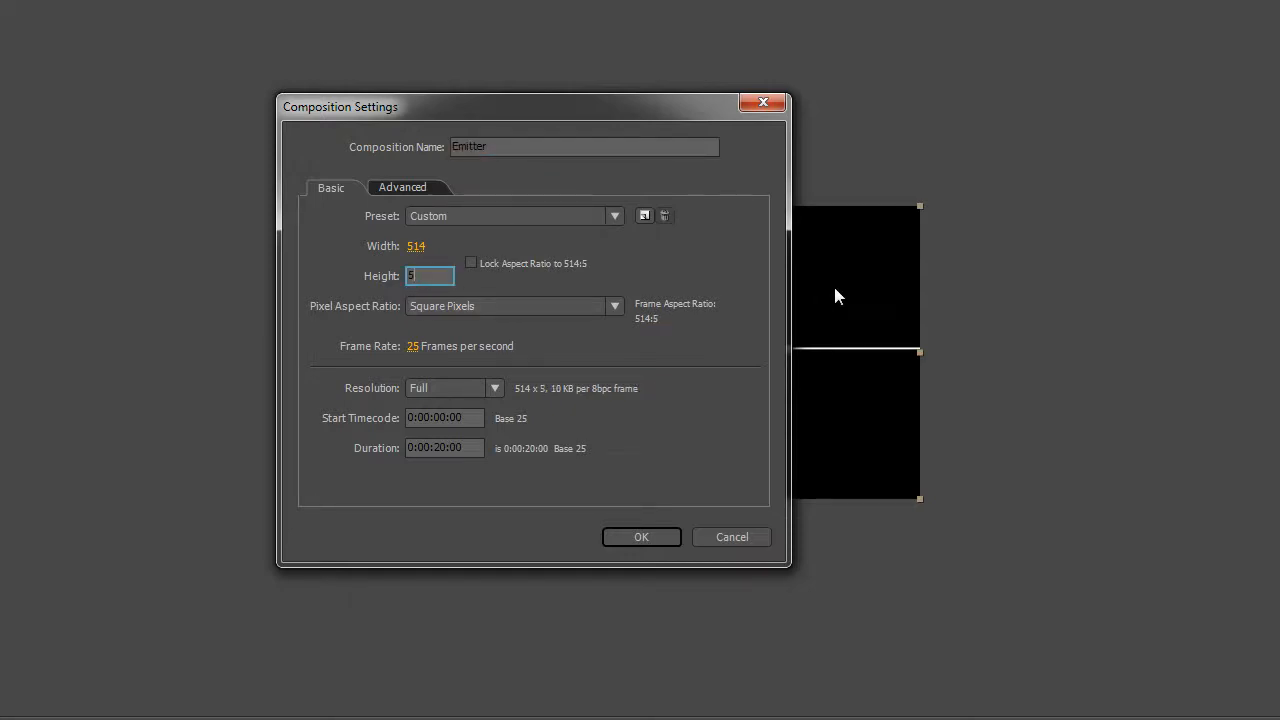
{"action": "key", "text": "Return"}
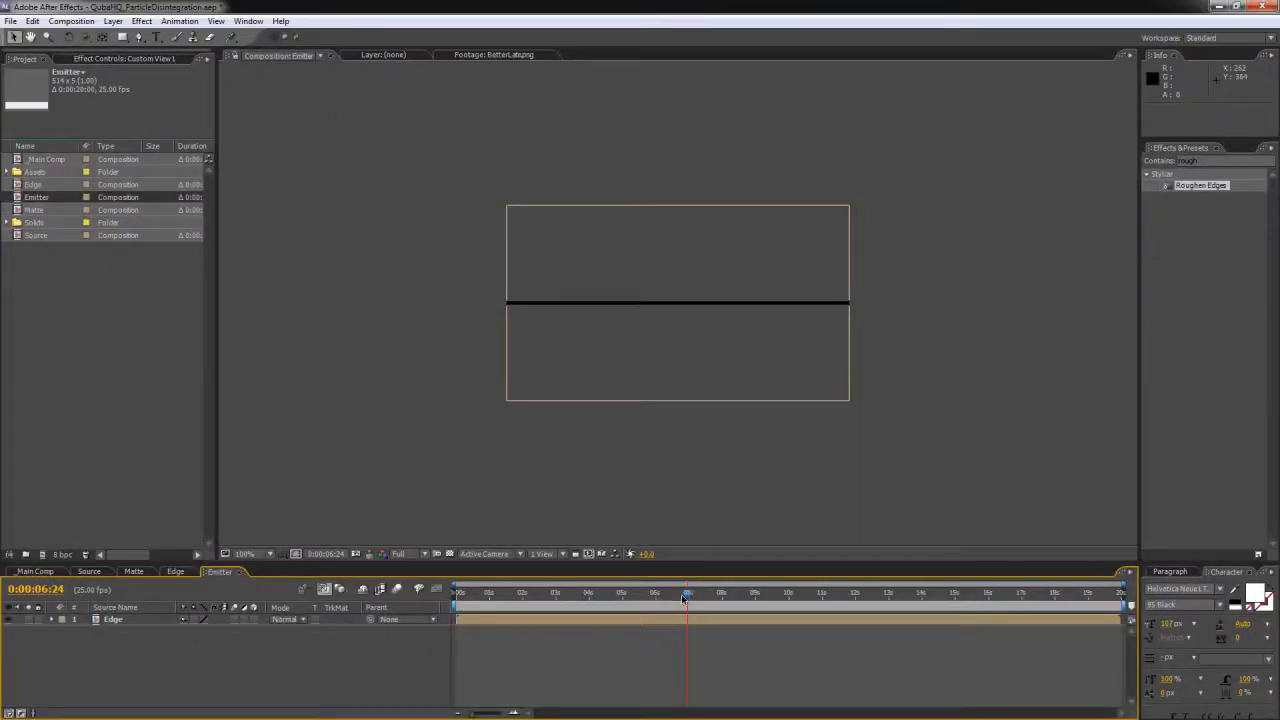
{"action": "mouse_move", "coordinate": [685, 597]}
{"action": "left_mouse_down"}
{"action": "mouse_move", "coordinate": [826, 597]}
{"action": "mouse_move", "coordinate": [563, 597]}
{"action": "mouse_move", "coordinate": [680, 597]}
{"action": "mouse_move", "coordinate": [622, 597]}
{"action": "mouse_move", "coordinate": [663, 598]}
{"action": "left_mouse_up"}
Step: Copy the white solid's two Position keyframes in the Matte composition
{"action": "left_click", "coordinate": [133, 571]}
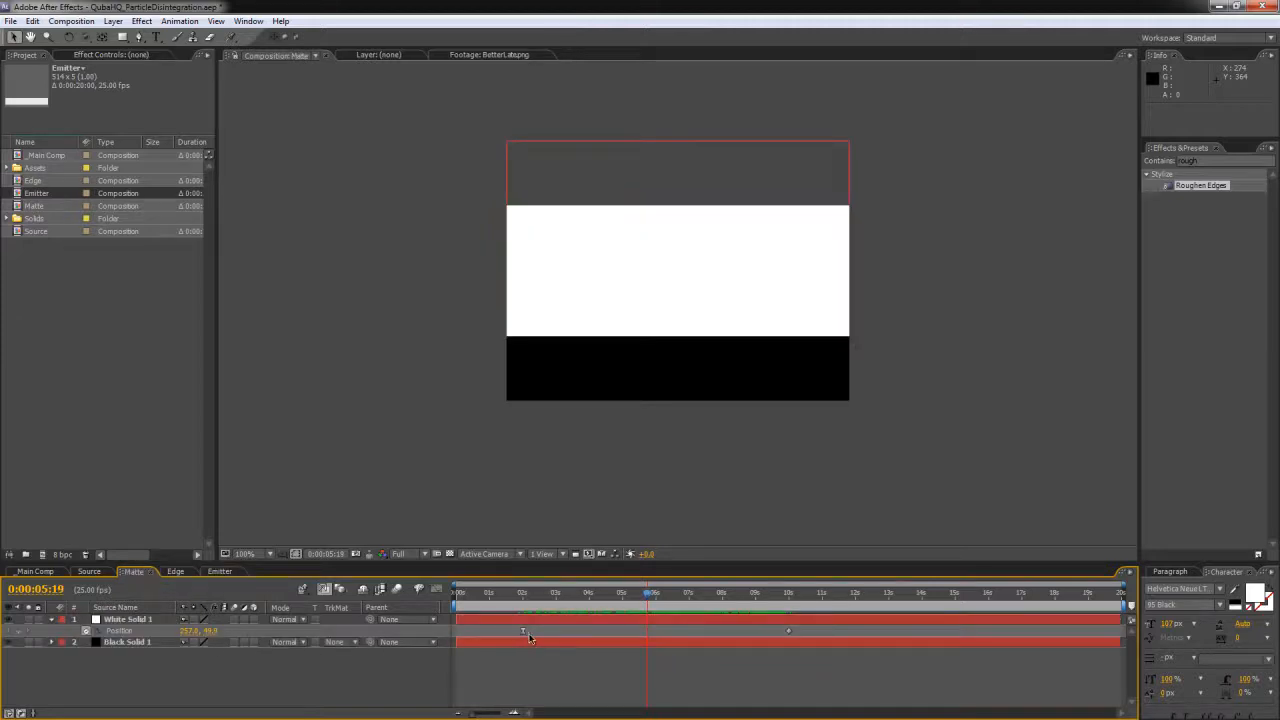
{"action": "mouse_move", "coordinate": [568, 603]}
{"action": "left_mouse_down"}
{"action": "mouse_move", "coordinate": [717, 602]}
{"action": "mouse_move", "coordinate": [545, 594]}
{"action": "left_mouse_up"}
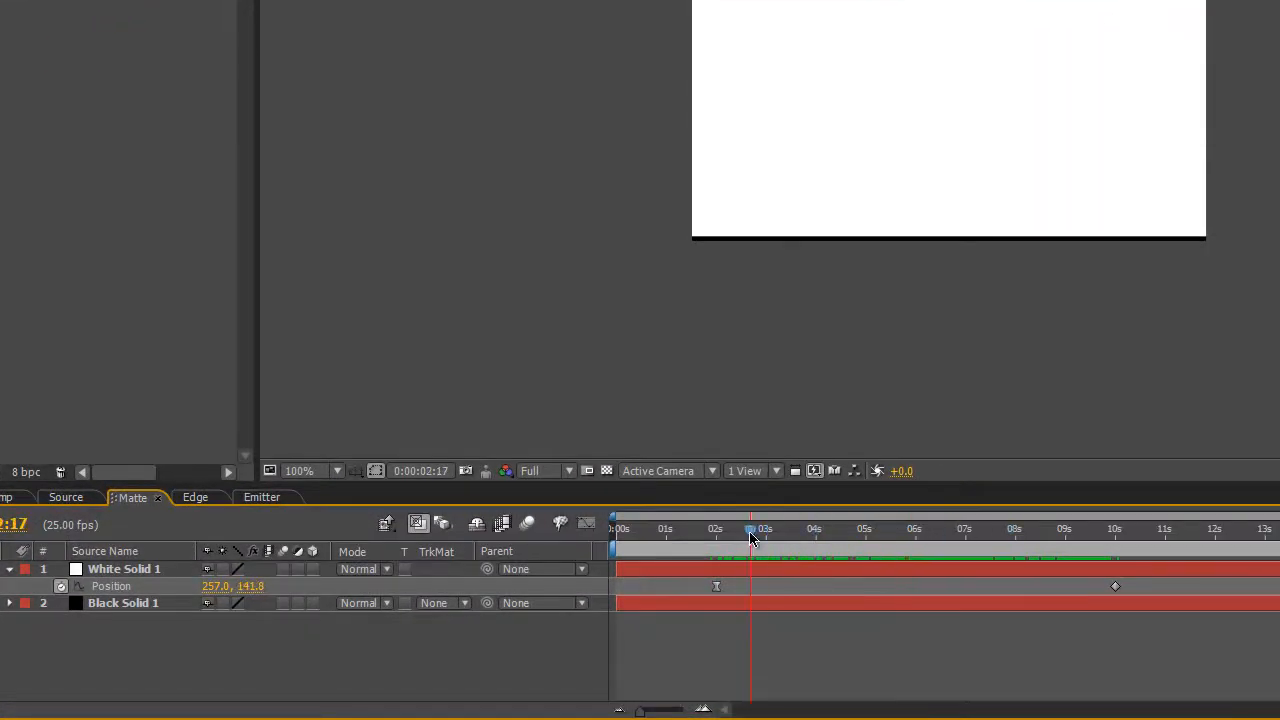
{"action": "left_click", "coordinate": [128, 586]}
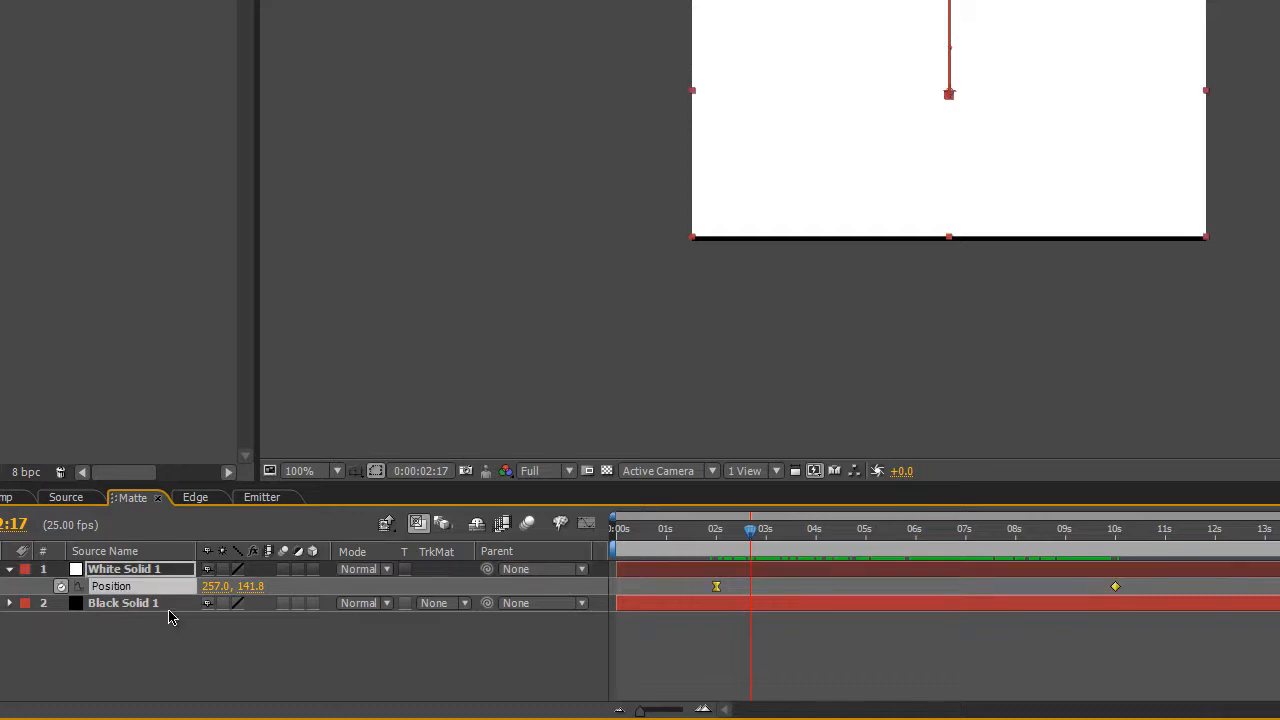
Step: Paste the copied keyframes onto the Edge layer's Anchor Point in the Emitter composition, starting at 0:00:02:00
{"action": "left_click", "coordinate": [262, 498]}
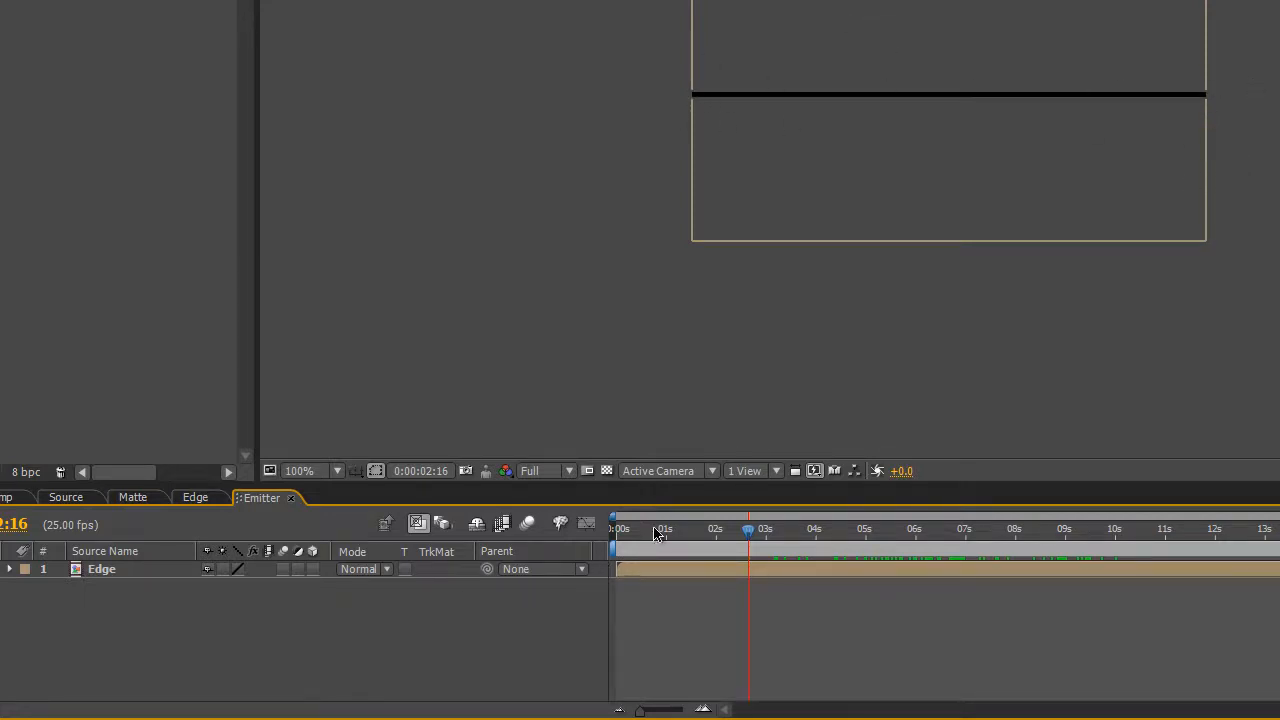
{"action": "left_click_drag", "start_coordinate": [752, 531], "coordinate": [720, 537]}
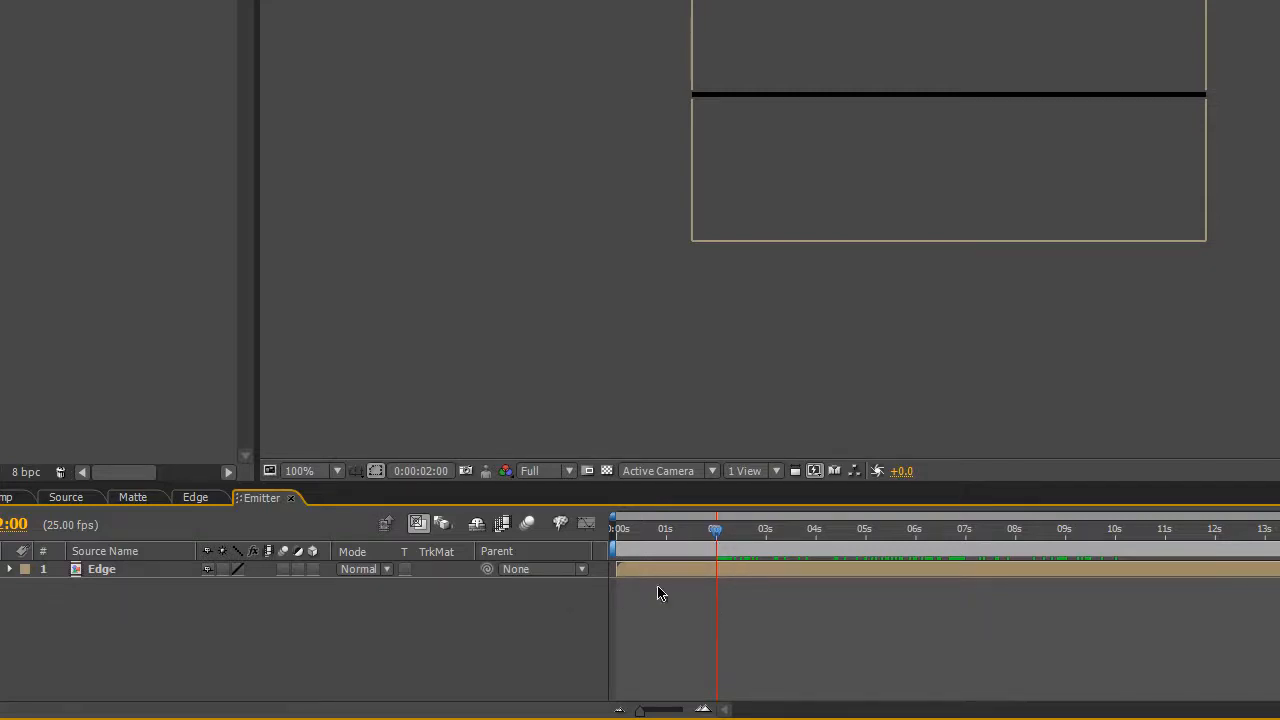
{"action": "left_click", "coordinate": [765, 575]}
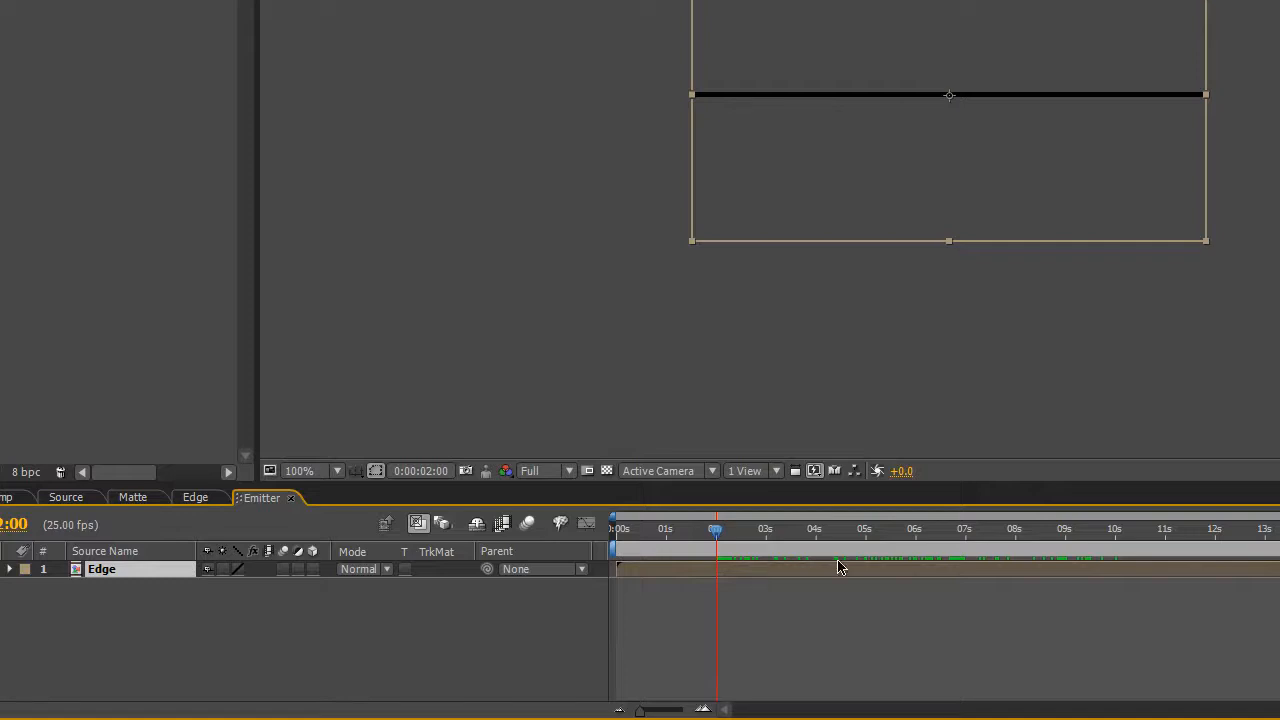
{"action": "key", "text": "a"}
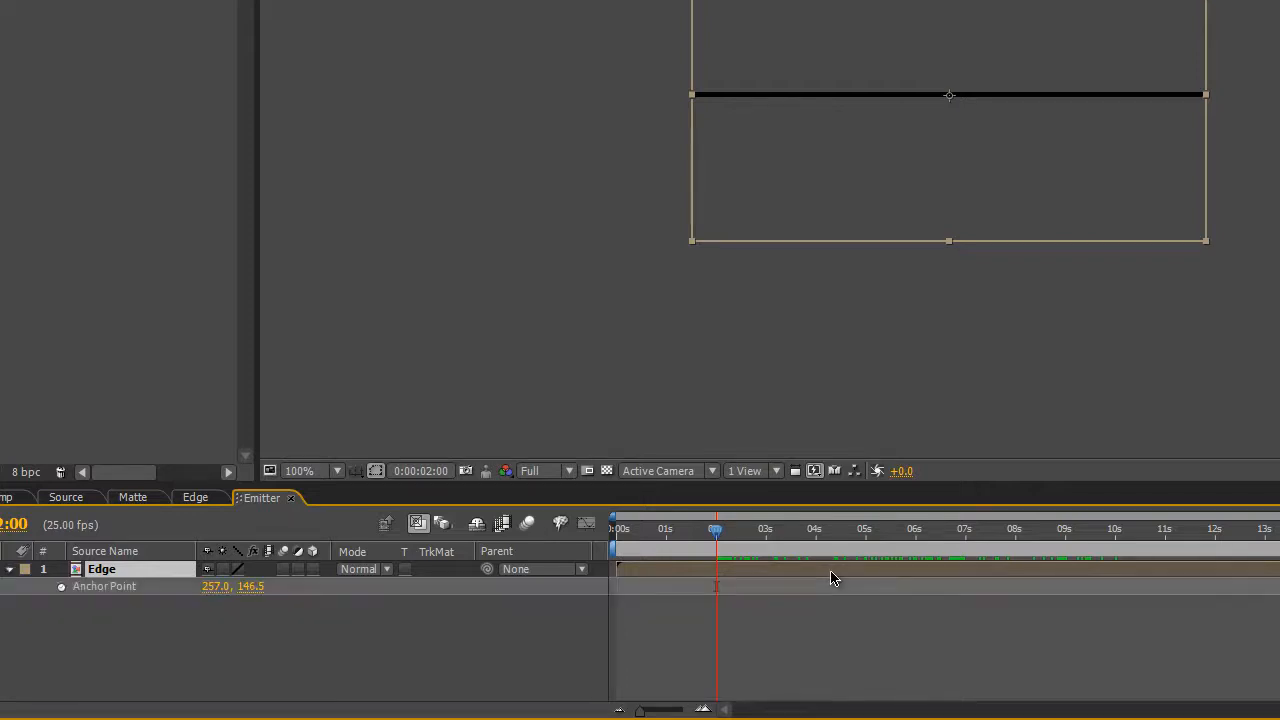
{"action": "left_click", "coordinate": [93, 589]}
{"action": "key", "text": "ctrl+v"}
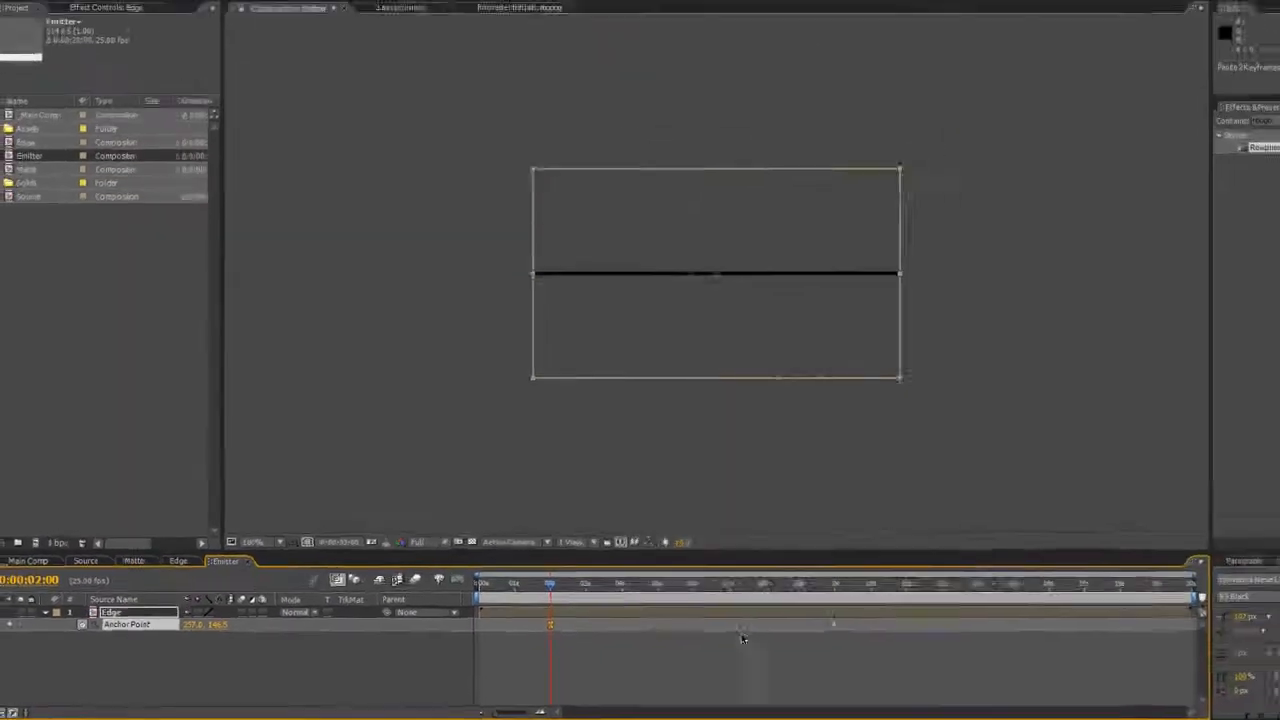
{"action": "left_click_drag", "start_coordinate": [695, 536], "coordinate": [723, 537]}
{"action": "mouse_move", "coordinate": [542, 594]}
{"action": "left_mouse_down"}
{"action": "mouse_move", "coordinate": [685, 594]}
{"action": "mouse_move", "coordinate": [515, 593]}
{"action": "mouse_move", "coordinate": [730, 594]}
{"action": "mouse_move", "coordinate": [545, 594]}
{"action": "mouse_move", "coordinate": [586, 594]}
{"action": "mouse_move", "coordinate": [523, 607]}
{"action": "left_mouse_up"}
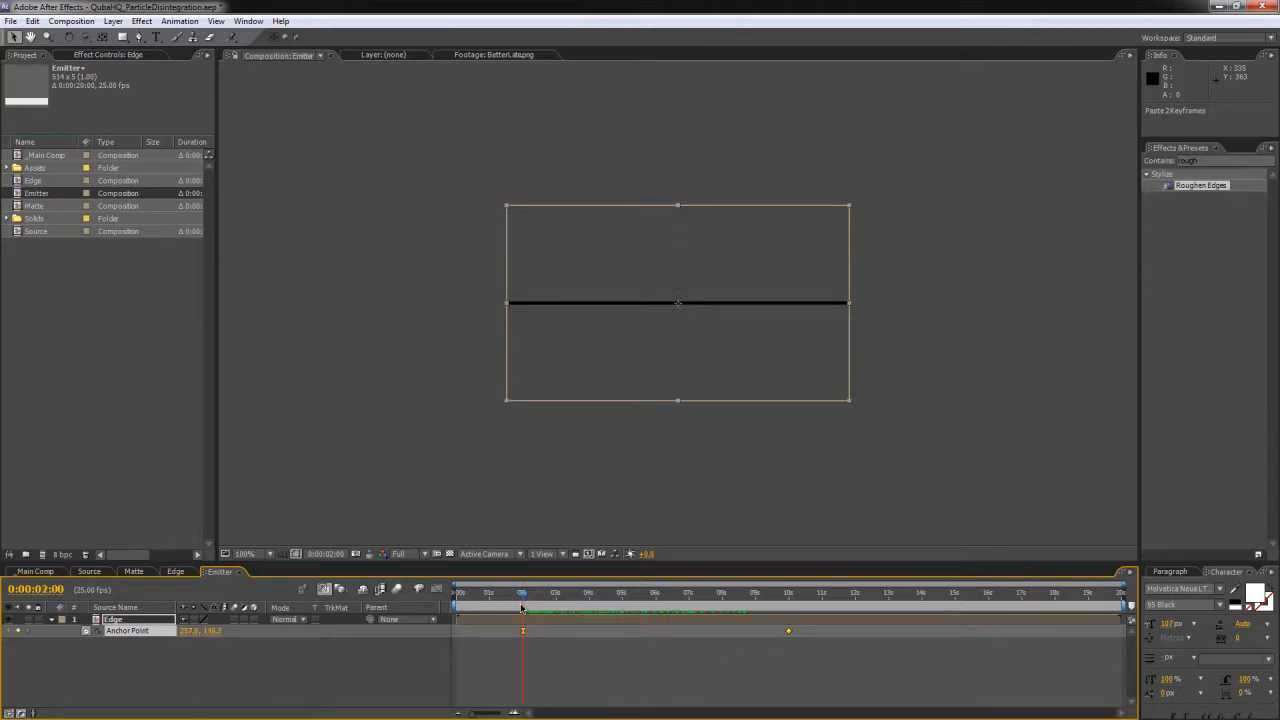
Step: Shift the Edge layer's vertical Position in the Emitter composition until the edge line falls inside the frame, and scrub to check it
{"action": "key", "text": "p"}
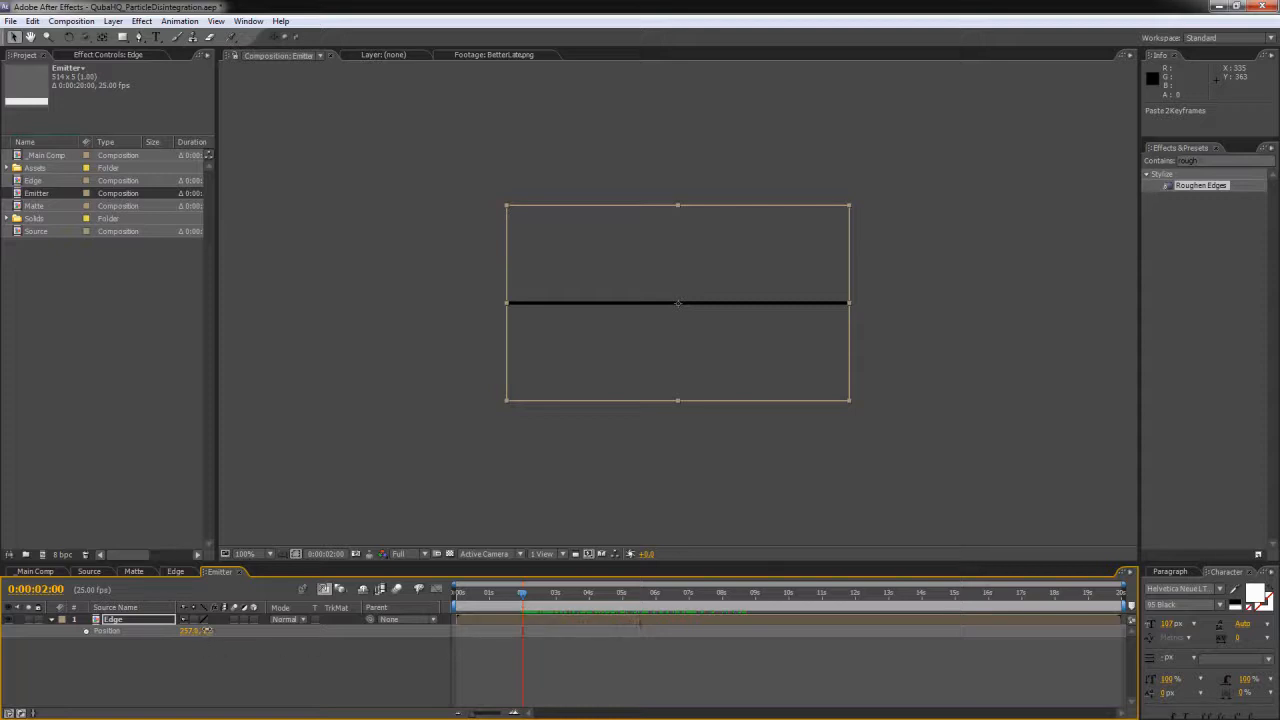
{"action": "left_click_drag", "start_coordinate": [207, 631], "coordinate": [123, 626]}
{"action": "left_click_drag", "start_coordinate": [525, 597], "coordinate": [571, 597]}
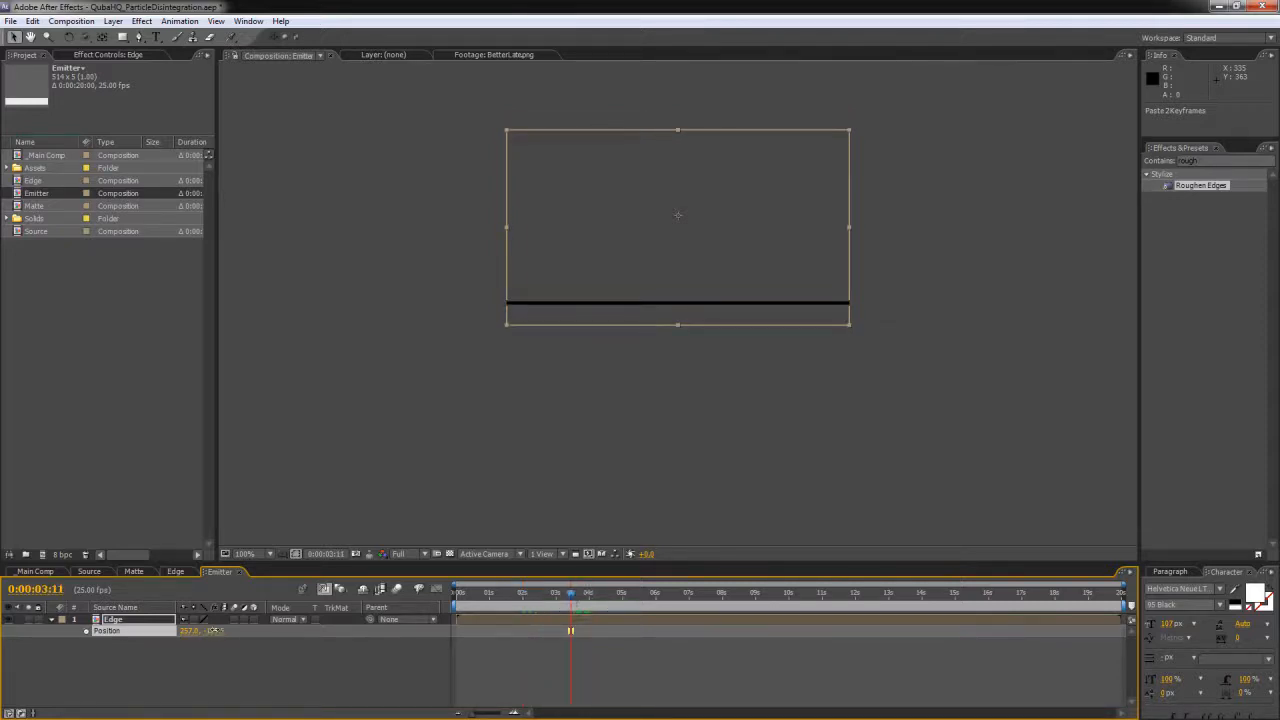
{"action": "mouse_move", "coordinate": [210, 630]}
{"action": "left_mouse_down"}
{"action": "mouse_move", "coordinate": [278, 627]}
{"action": "mouse_move", "coordinate": [202, 630]}
{"action": "mouse_move", "coordinate": [214, 630]}
{"action": "left_mouse_up"}
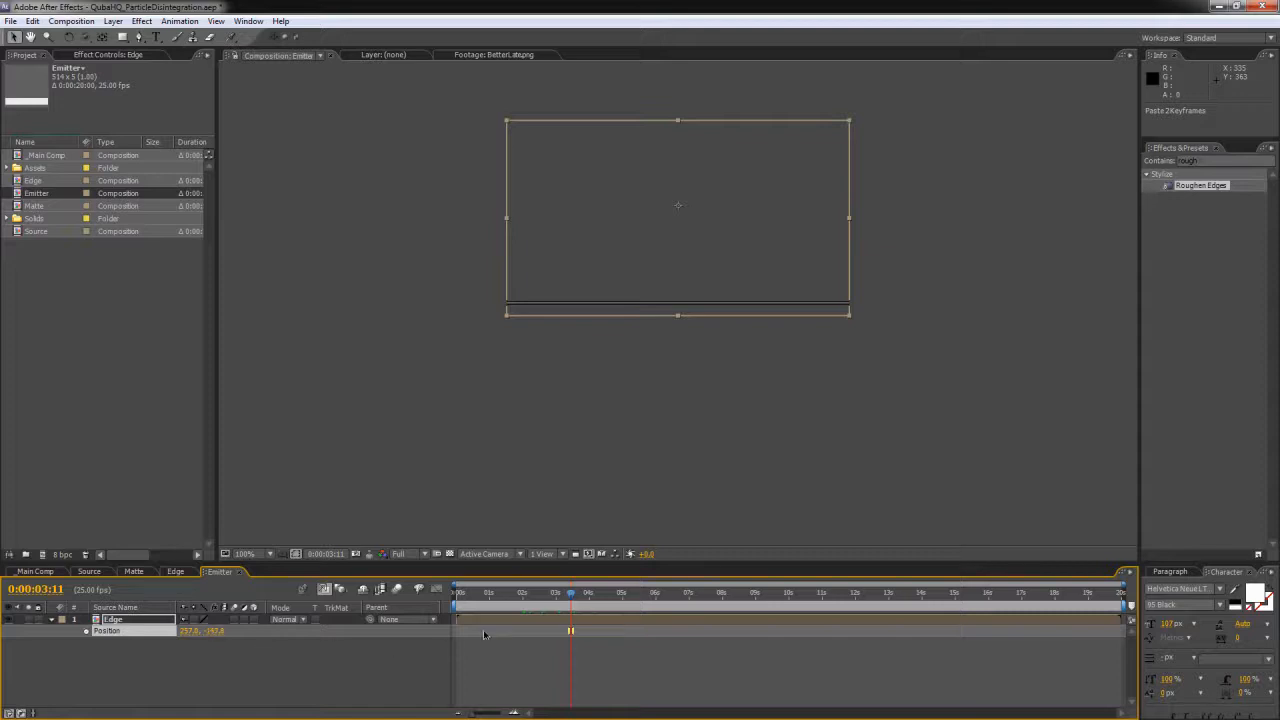
{"action": "left_click_drag", "start_coordinate": [568, 594], "coordinate": [472, 596]}
{"action": "left_click_drag", "start_coordinate": [484, 594], "coordinate": [770, 580]}
Step: Centre the edge line in the Emitter frame by setting the Edge layer's Position to 257, -143, and check another frame
{"action": "scroll", "coordinate": [786, 303], "scroll_direction": "up", "scroll_amount": 4}
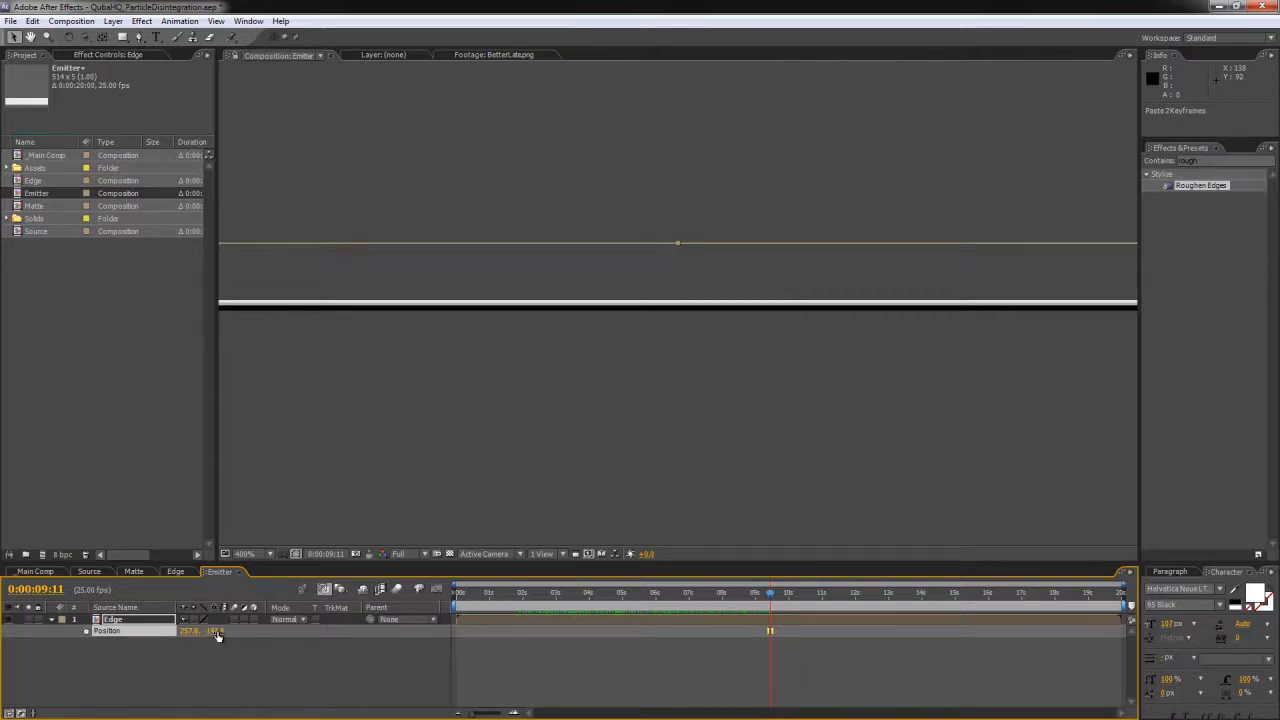
{"action": "left_click_drag", "start_coordinate": [216, 631], "coordinate": [282, 630]}
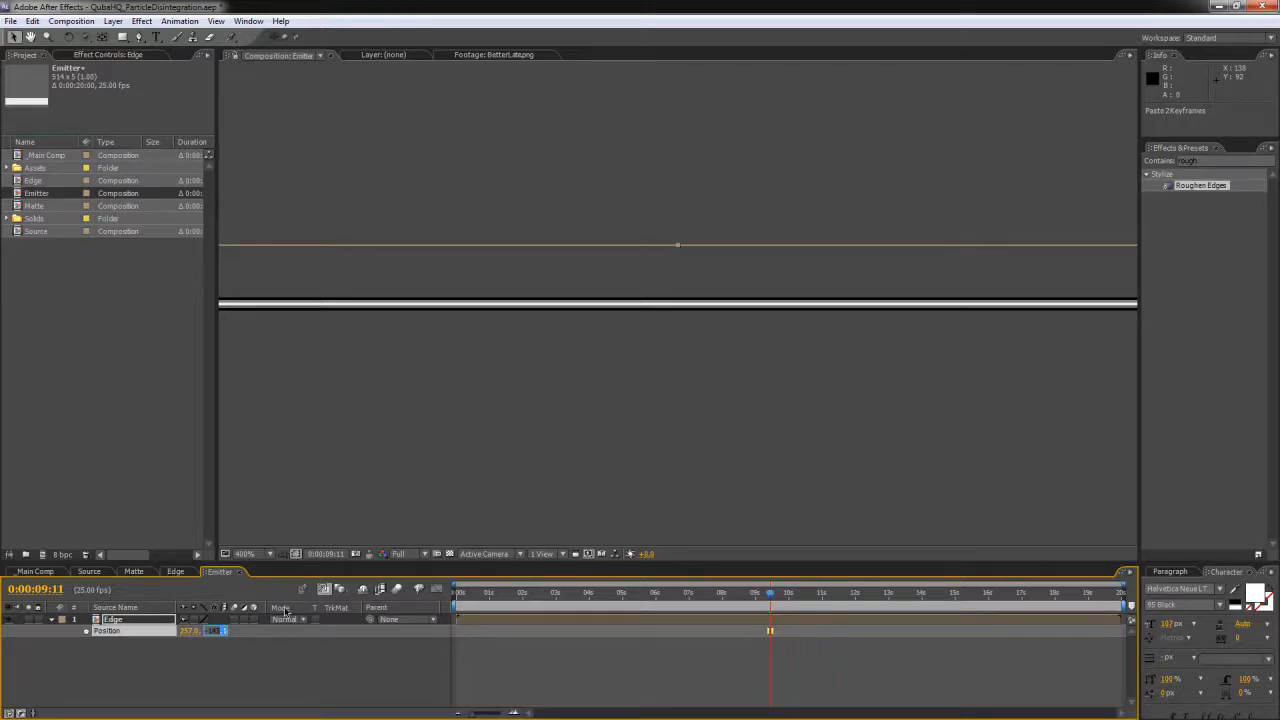
{"action": "key", "text": "BackSpace"}
{"action": "key", "text": "Return"}
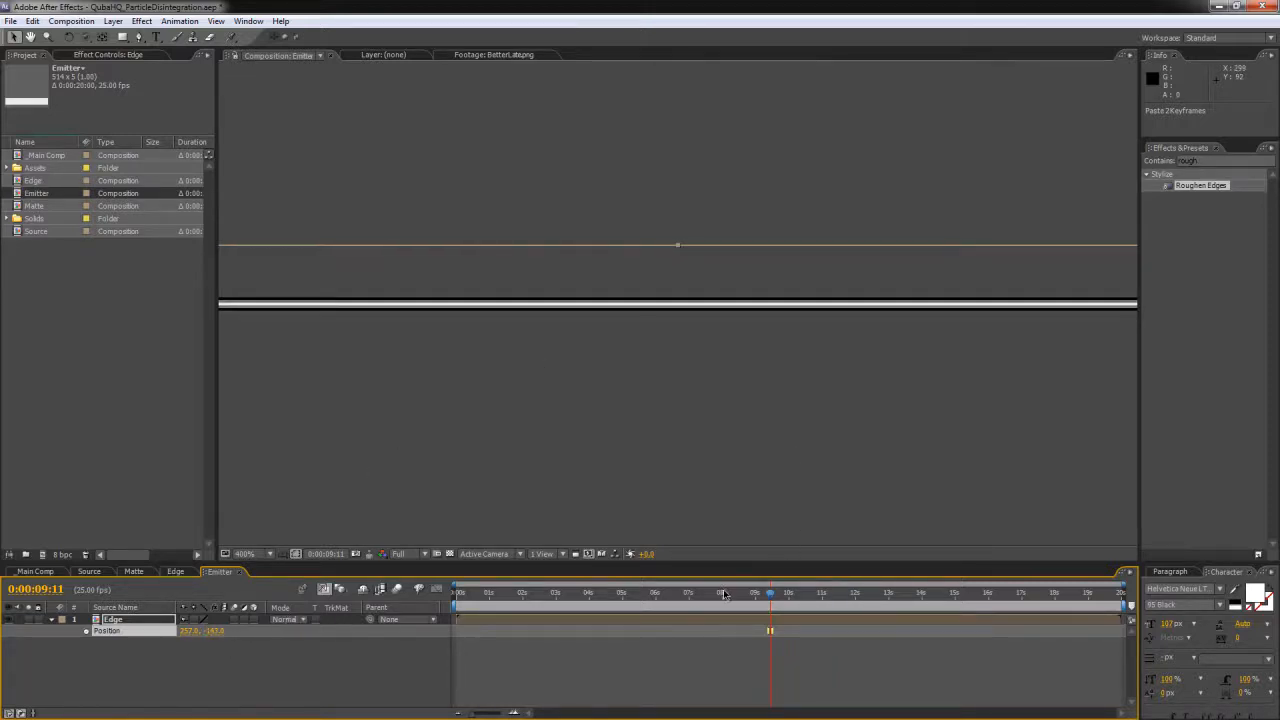
{"action": "left_click_drag", "start_coordinate": [724, 594], "coordinate": [768, 604]}
{"action": "scroll", "coordinate": [659, 418], "scroll_direction": "down", "scroll_amount": 2}
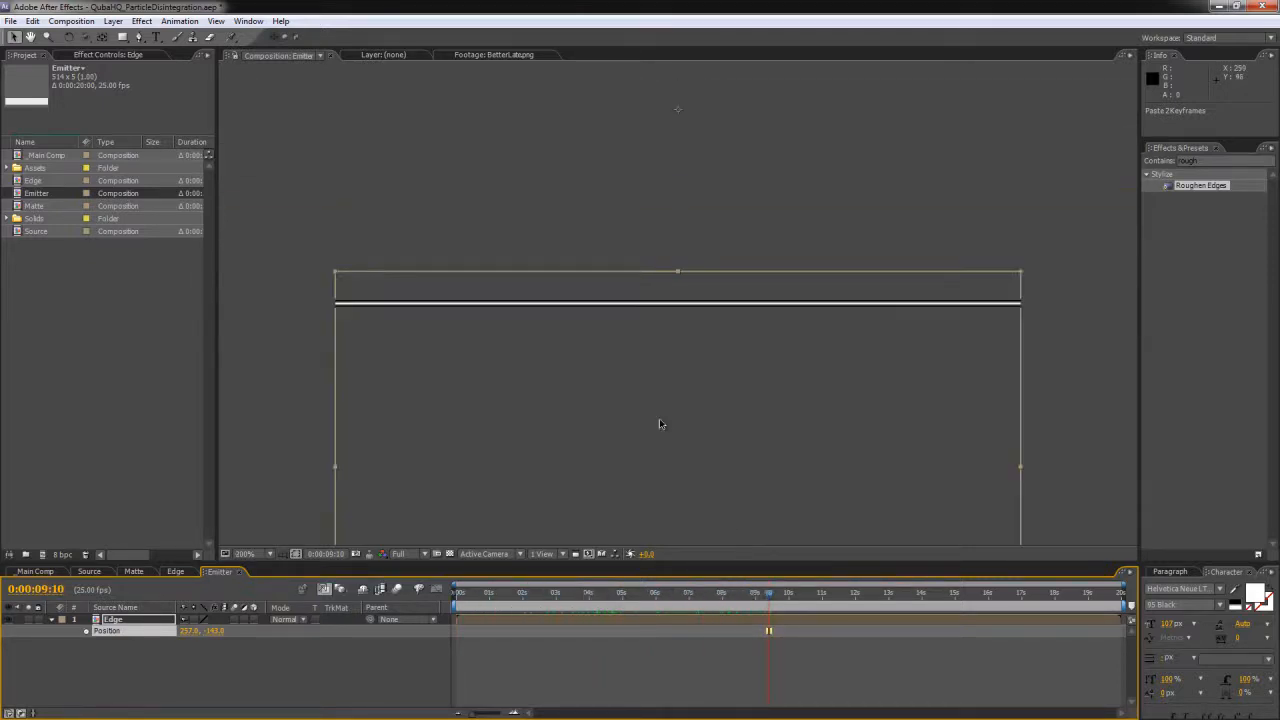
{"action": "scroll", "coordinate": [659, 421], "scroll_direction": "down", "scroll_amount": 1}
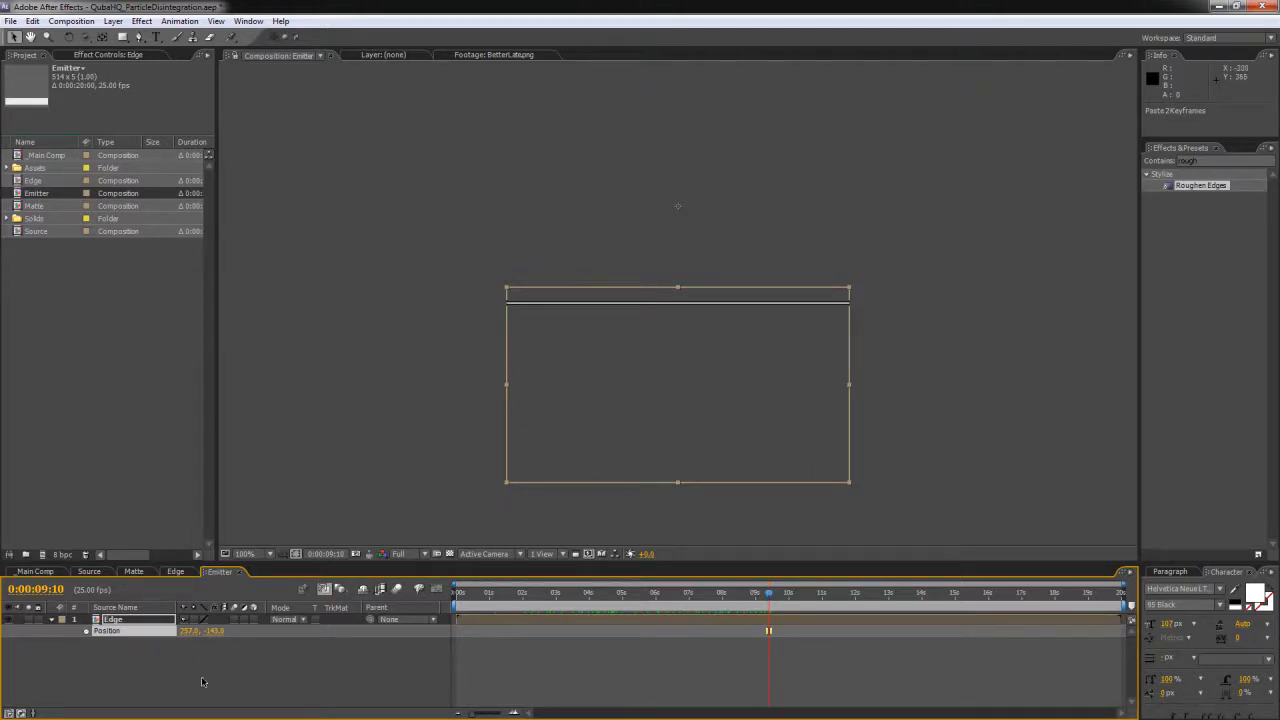
Step: Duplicate the Edge layer, replace the duplicate with the Source composition, and scrub through the result
{"action": "left_click", "coordinate": [314, 685]}
{"action": "left_click", "coordinate": [115, 620]}
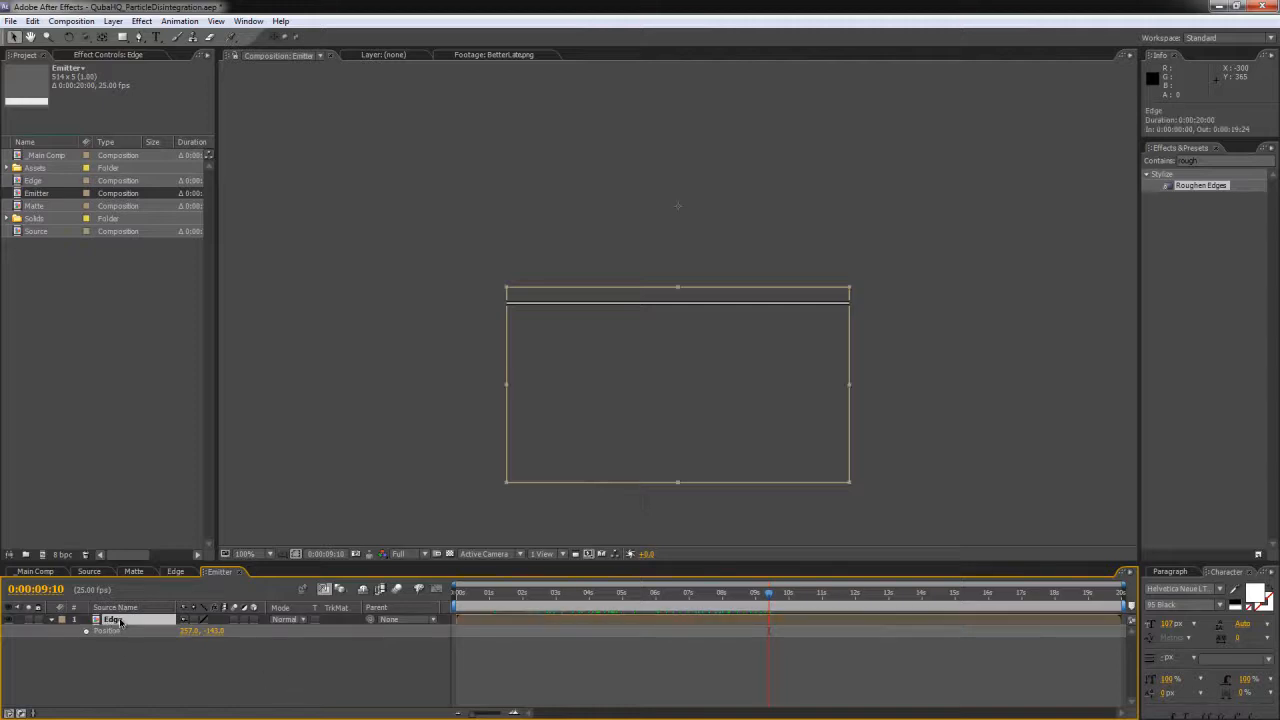
{"action": "key", "text": "ctrl+d"}
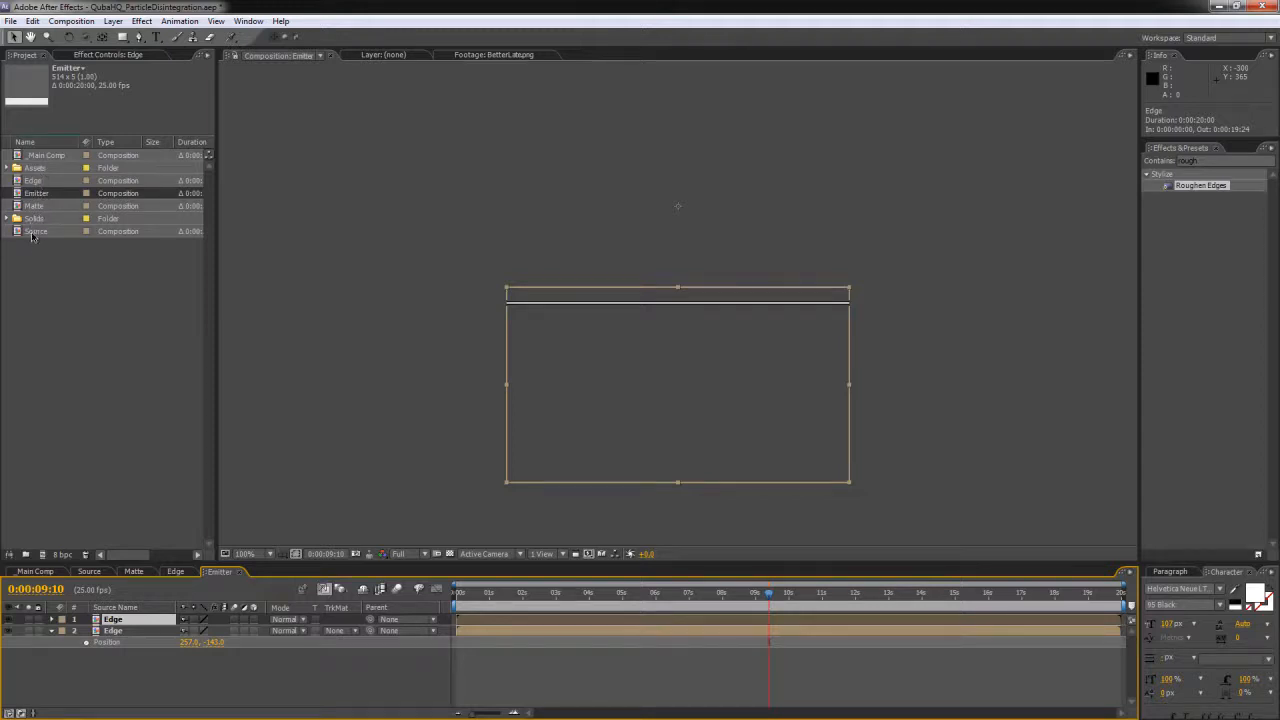
{"action": "left_click_drag", "start_coordinate": [31, 236], "coordinate": [115, 621]}
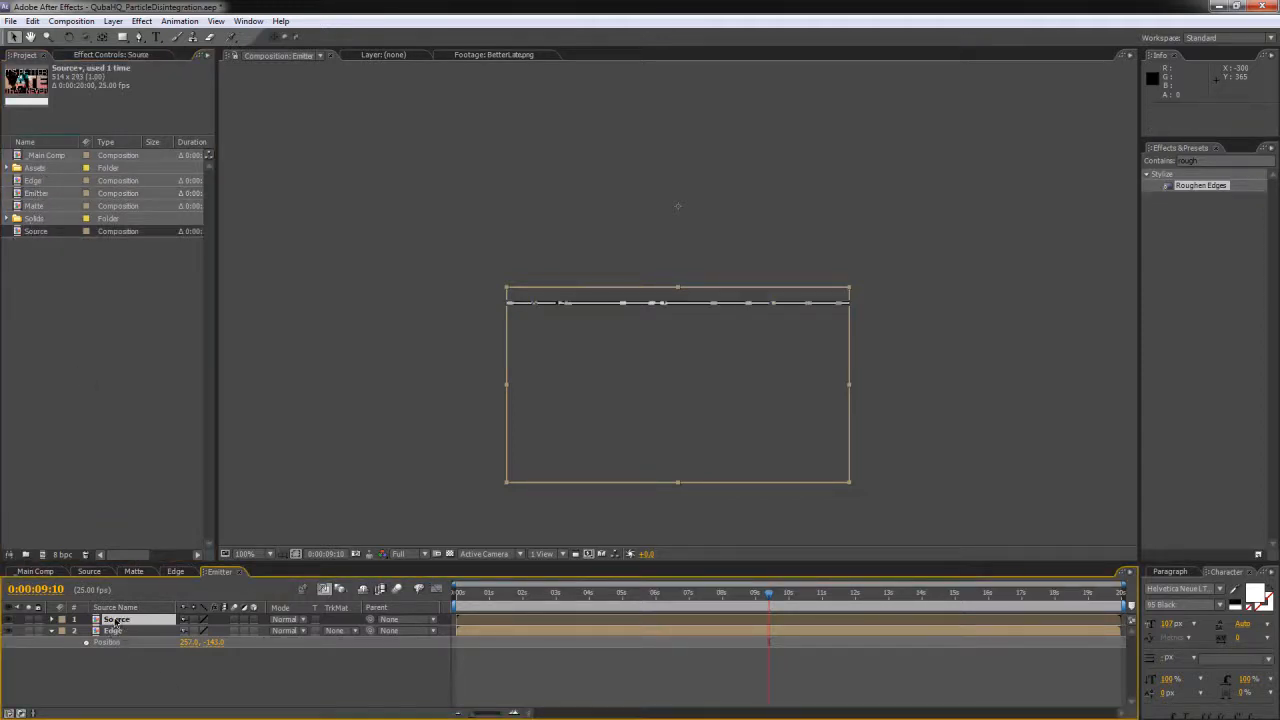
{"action": "key", "text": "period"}
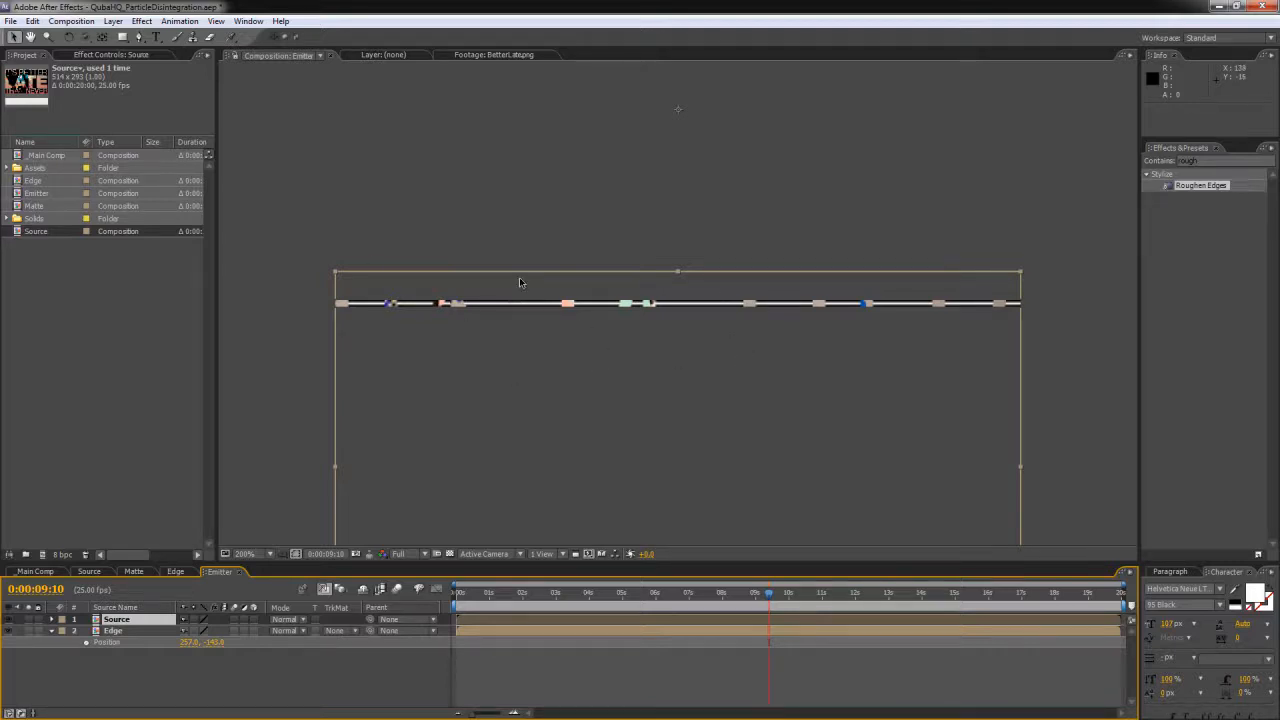
{"action": "left_click_drag", "start_coordinate": [481, 597], "coordinate": [711, 596]}
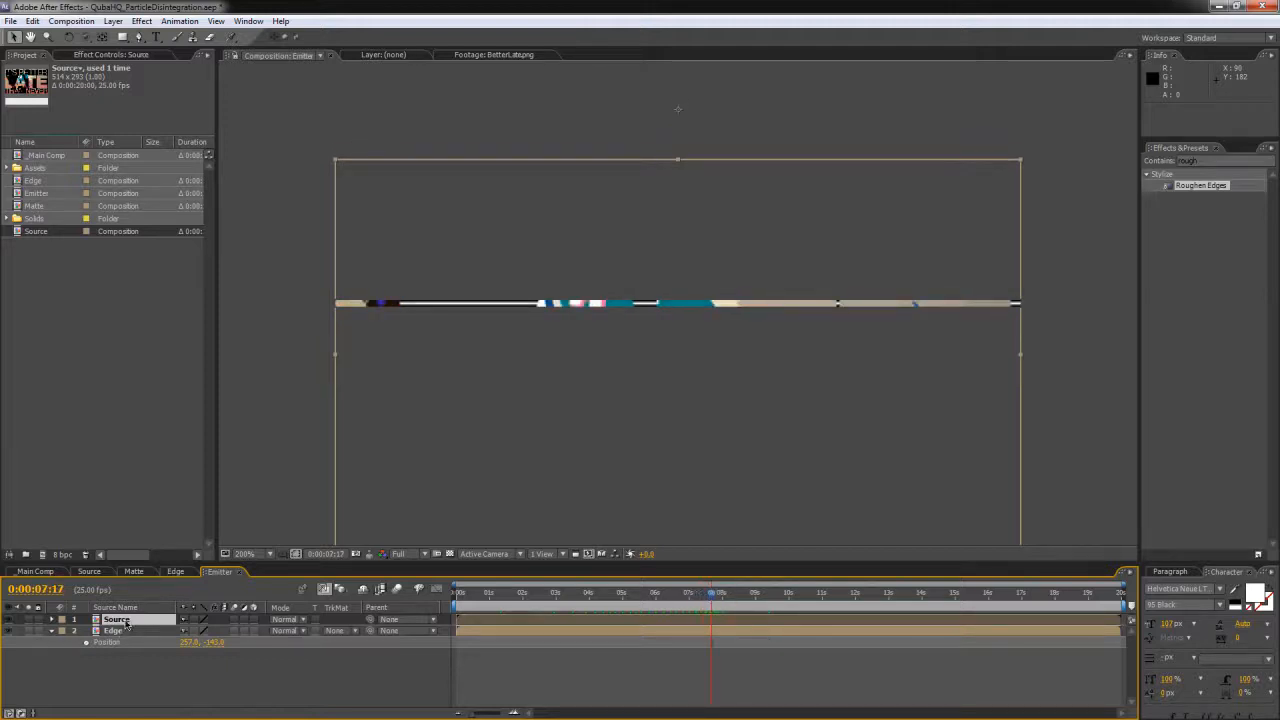
Step: Move the Source layer below Edge, set its track matte to Luma Matte "Edge", and scrub to check it
{"action": "left_click_drag", "start_coordinate": [117, 620], "coordinate": [123, 686]}
{"action": "left_click", "coordinate": [336, 643]}
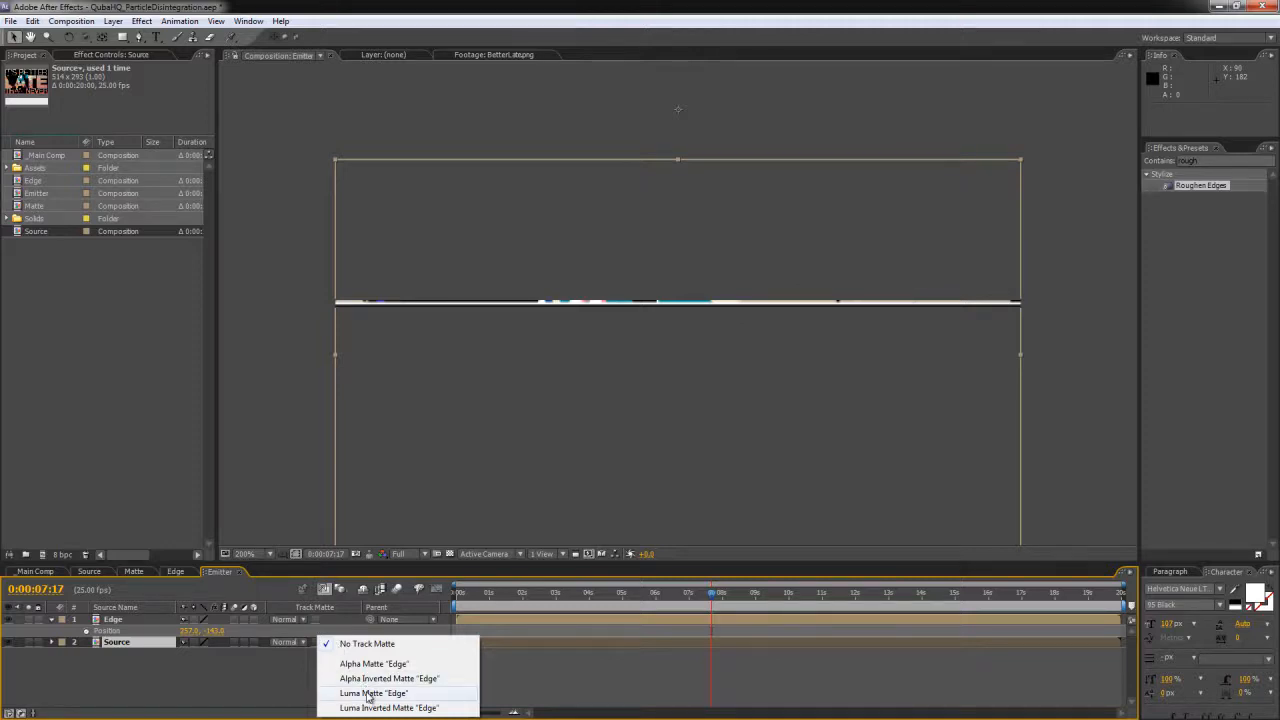
{"action": "left_click", "coordinate": [368, 694]}
{"action": "left_click_drag", "start_coordinate": [617, 596], "coordinate": [749, 588]}
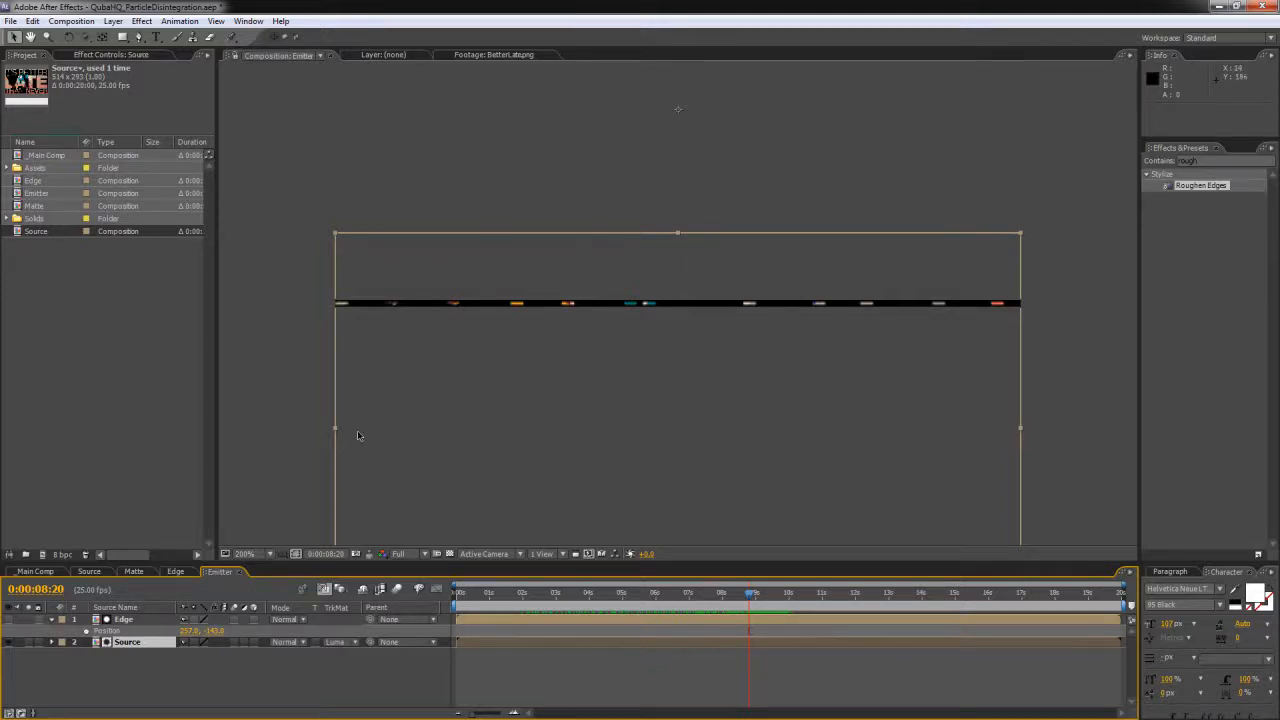
Step: Delete the Edge layer from _Main Comp and add the Emitter composition as its topmost layer
{"action": "left_click", "coordinate": [32, 571]}
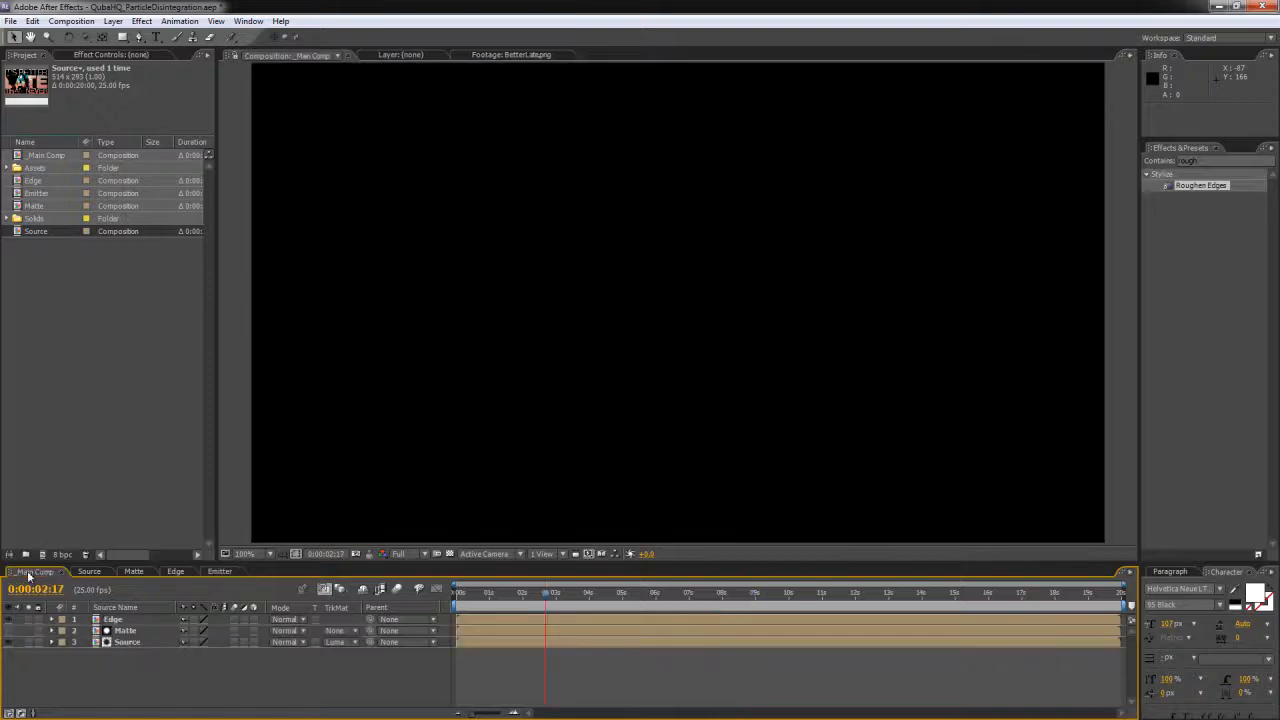
{"action": "left_click", "coordinate": [112, 620]}
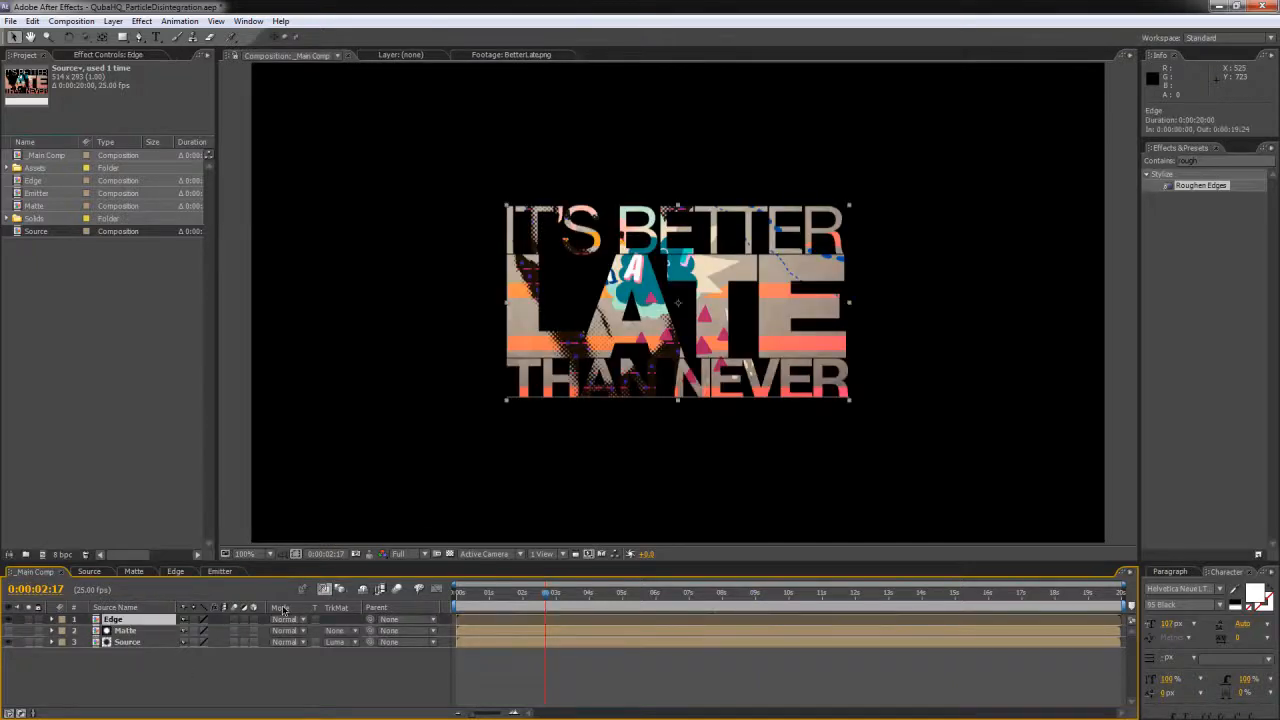
{"action": "key", "text": "Delete"}
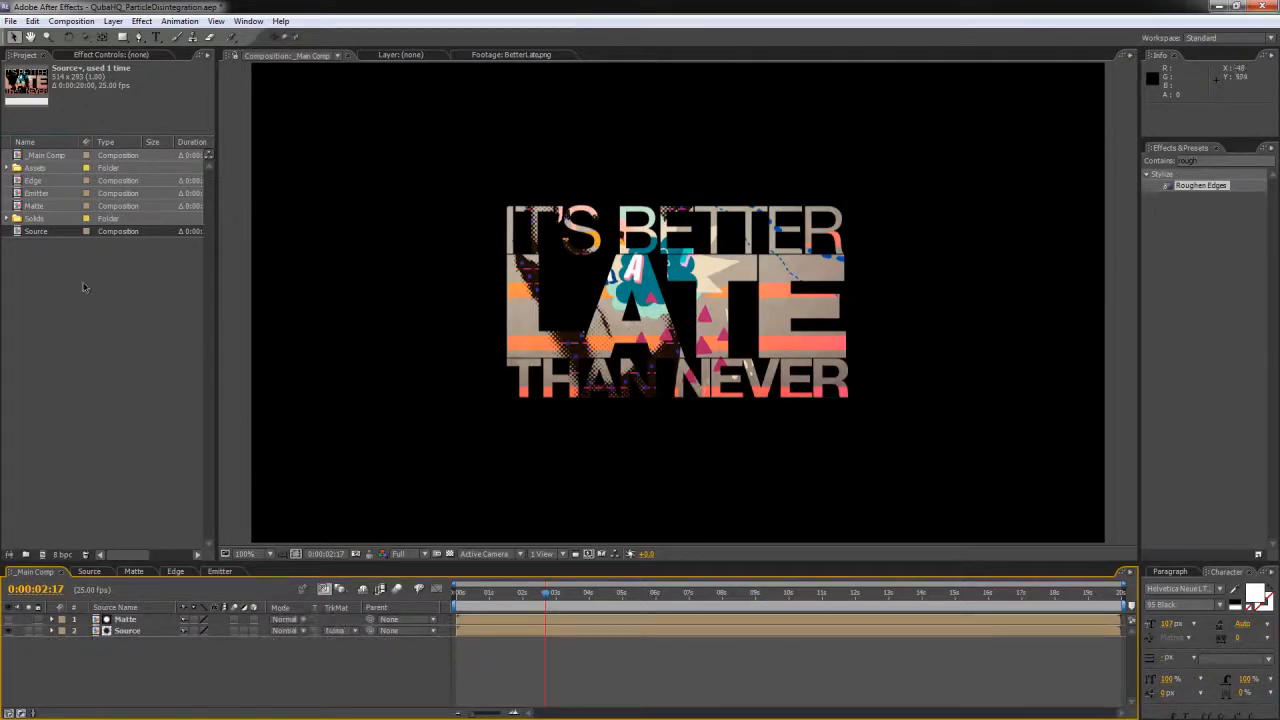
{"action": "left_click_drag", "start_coordinate": [38, 196], "coordinate": [130, 625]}
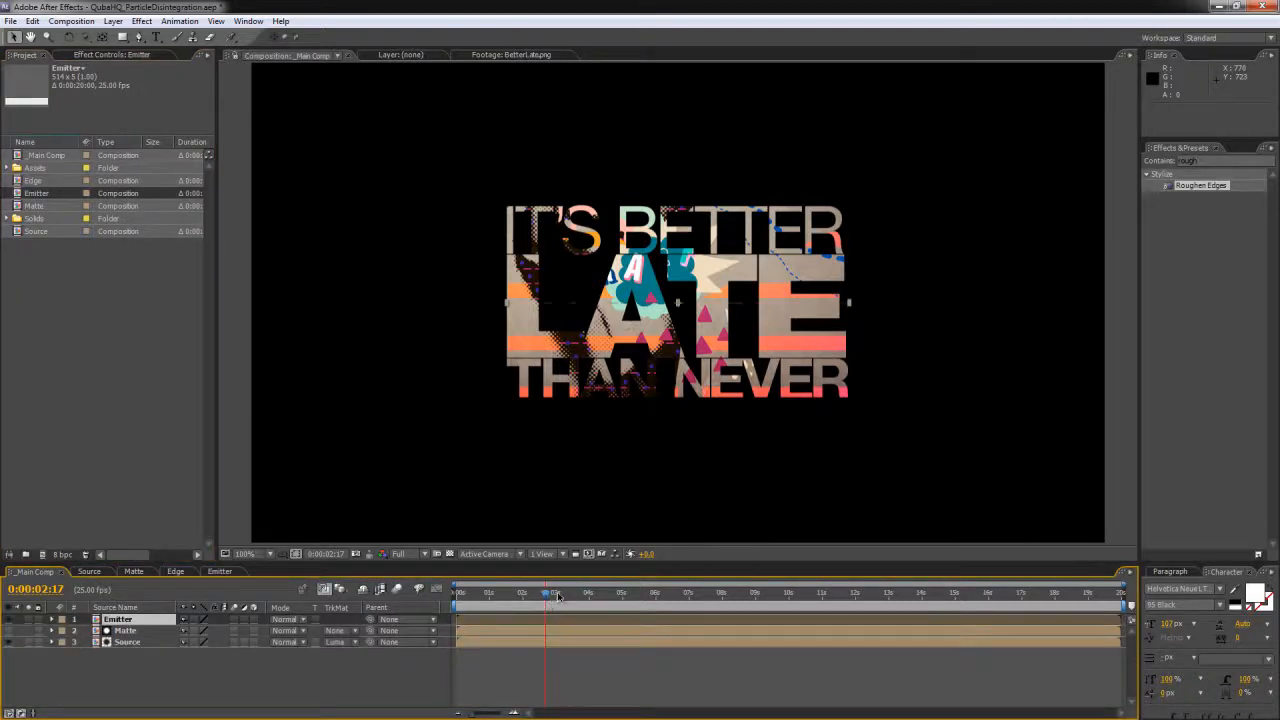
{"action": "mouse_move", "coordinate": [558, 597]}
{"action": "left_mouse_down"}
{"action": "mouse_move", "coordinate": [605, 597]}
{"action": "mouse_move", "coordinate": [532, 600]}
{"action": "mouse_move", "coordinate": [573, 596]}
{"action": "left_mouse_up"}
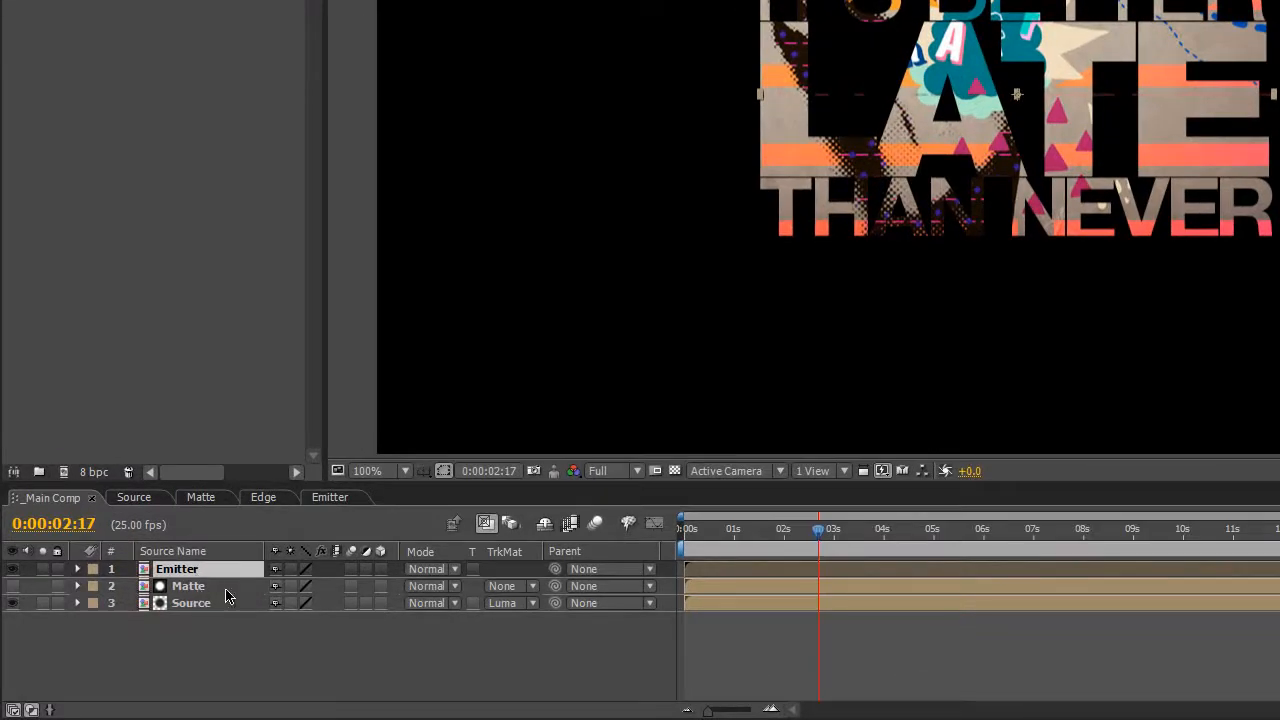
Step: Parent the Emitter and Matte layers to Source and set the Source layer's label colour to Yellow
{"action": "left_click_drag", "start_coordinate": [555, 586], "coordinate": [196, 608]}
{"action": "left_click", "coordinate": [93, 604]}
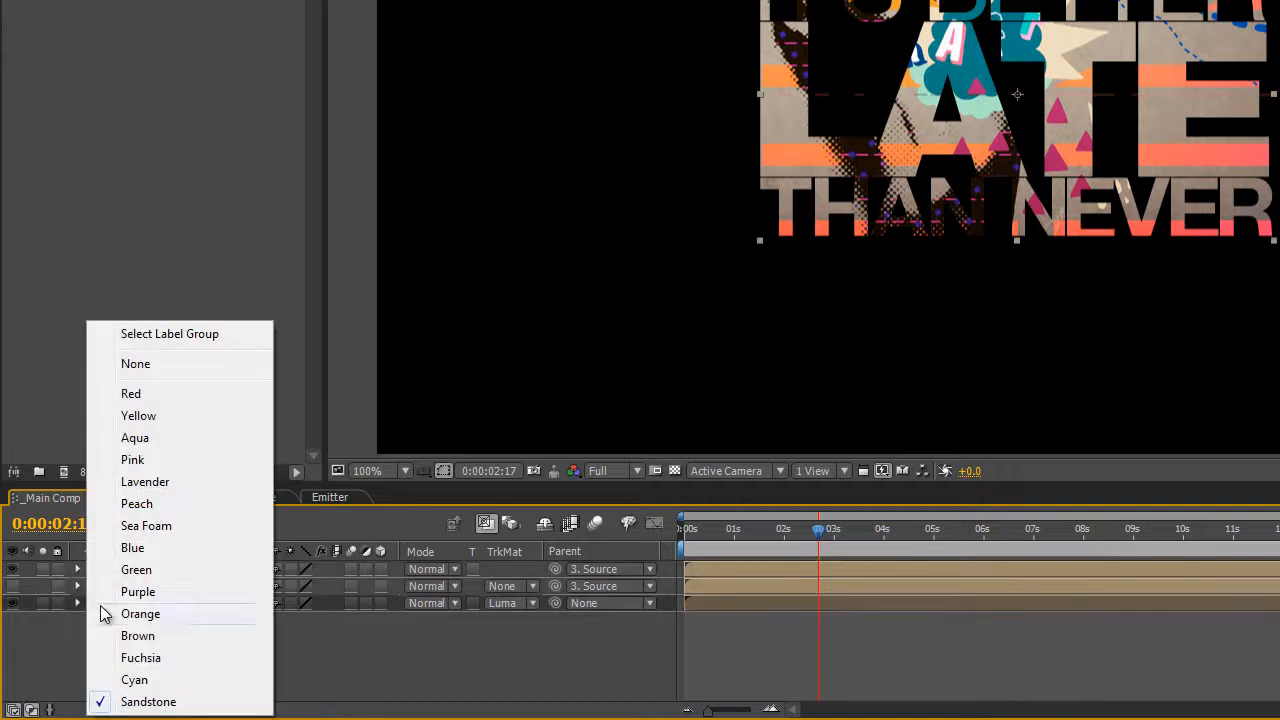
{"action": "left_click", "coordinate": [184, 416]}
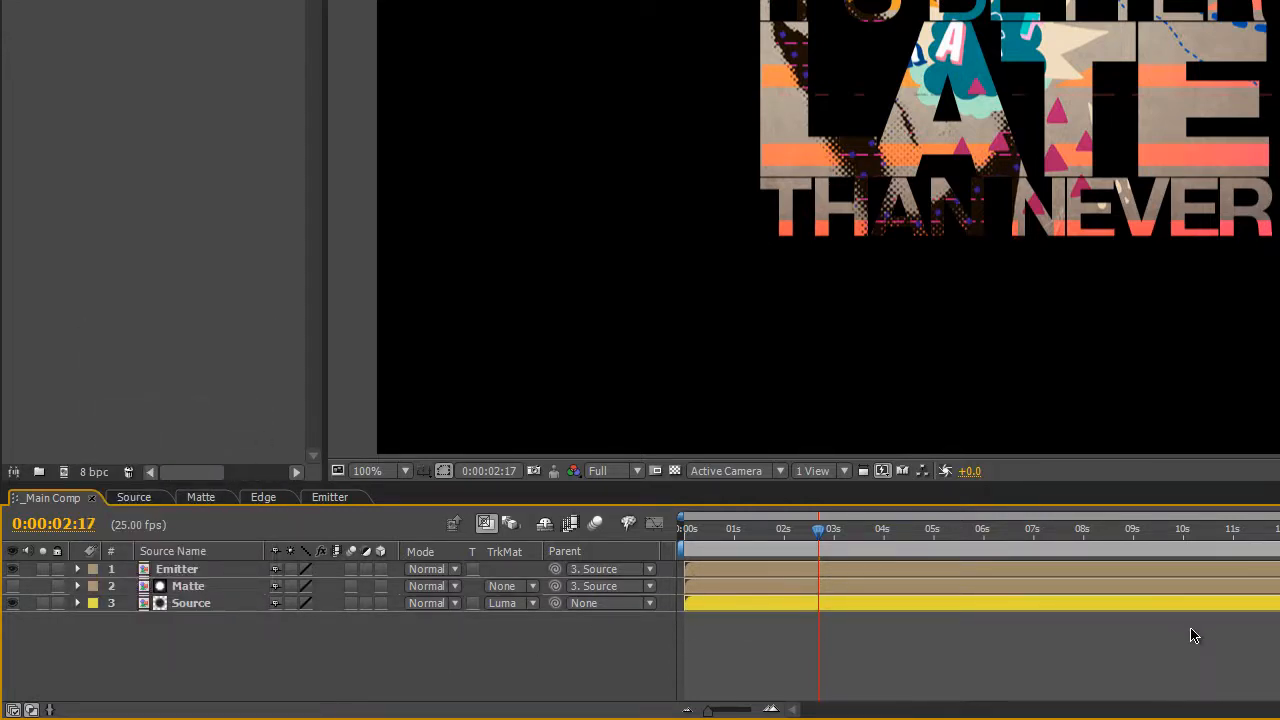
Step: Paste the copied keyframes onto the Emitter layer's Position, starting at 0:00:02:00, and scrub through the motion
{"action": "left_click", "coordinate": [180, 570]}
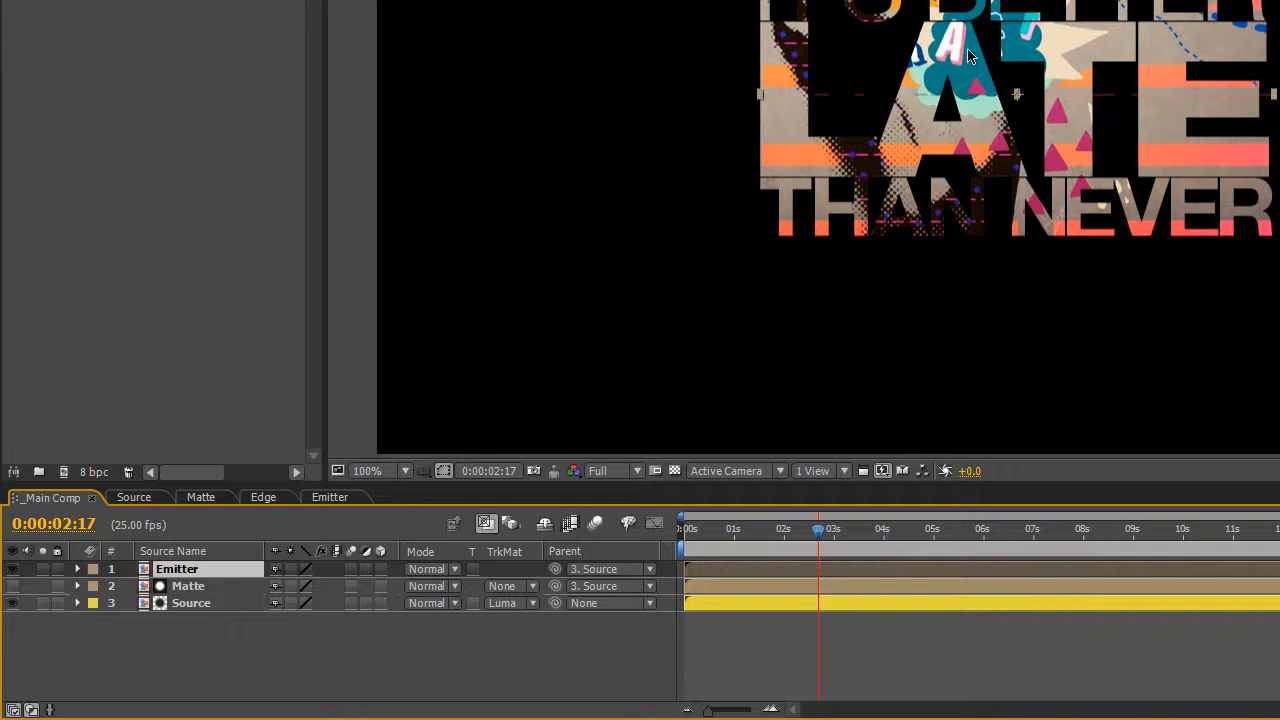
{"action": "key", "text": "p"}
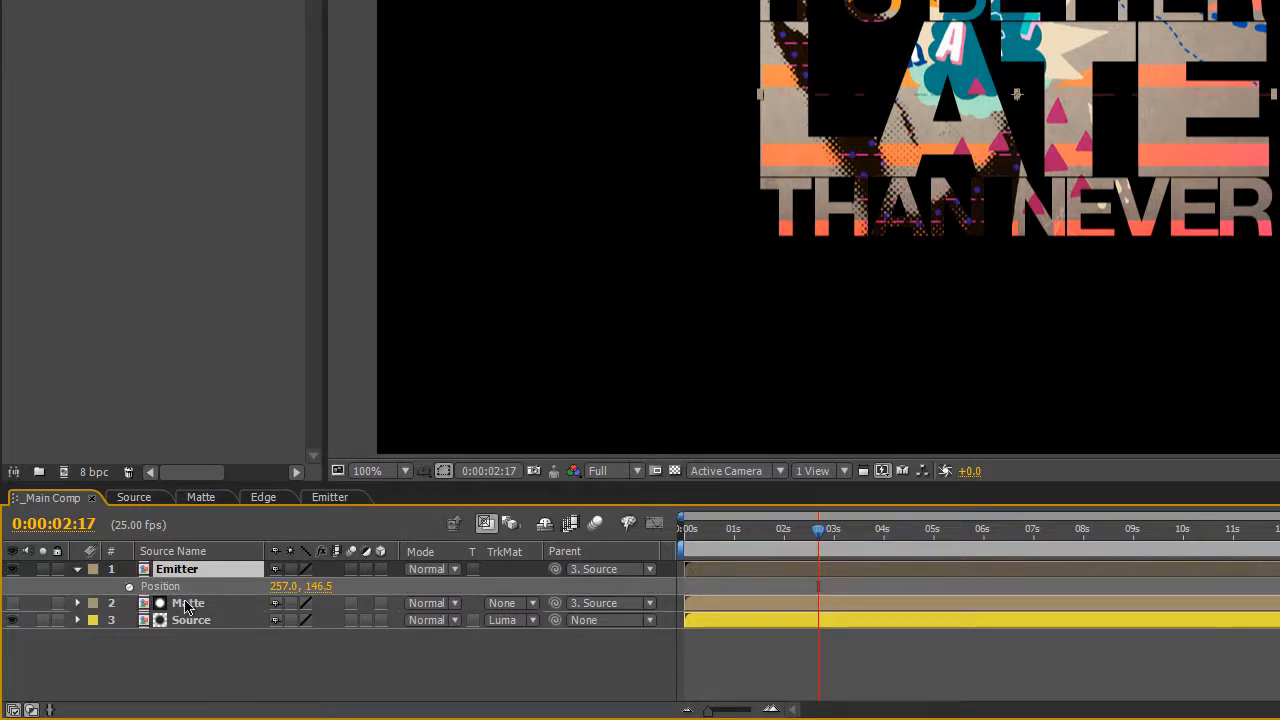
{"action": "left_click_drag", "start_coordinate": [800, 540], "coordinate": [785, 540]}
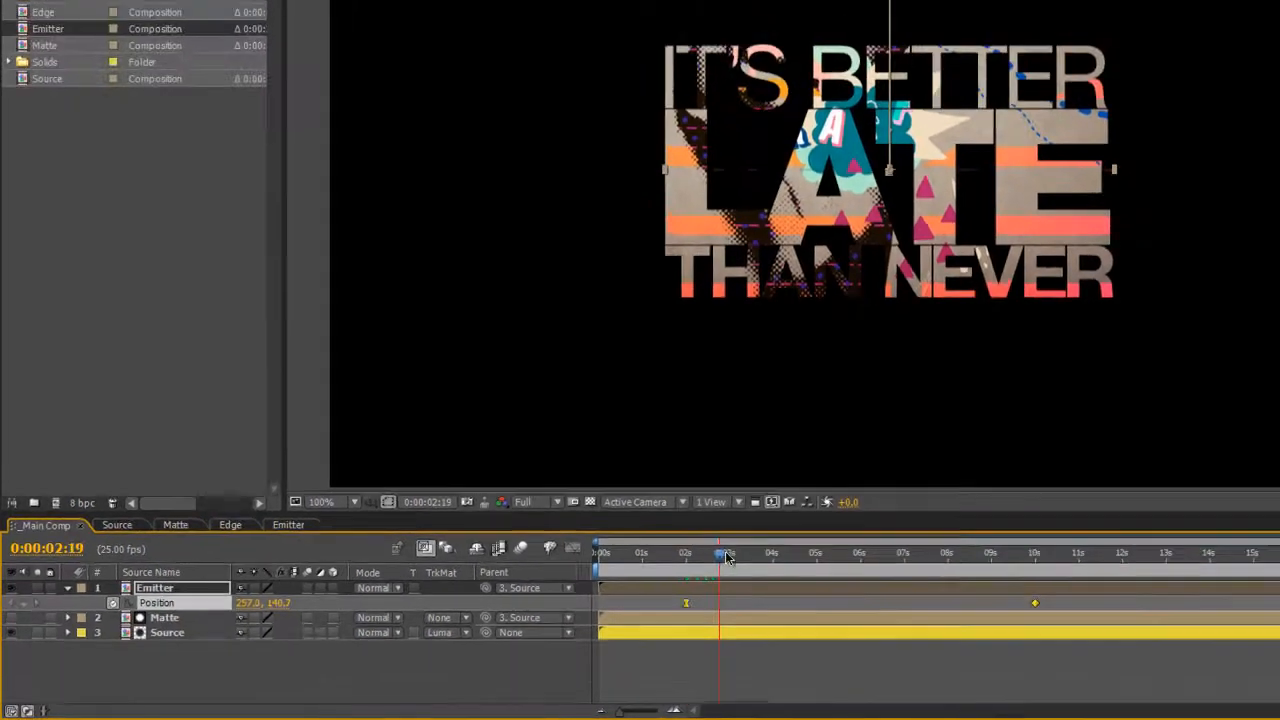
{"action": "left_click_drag", "start_coordinate": [727, 558], "coordinate": [795, 549]}
{"action": "left_click_drag", "start_coordinate": [607, 591], "coordinate": [568, 592]}
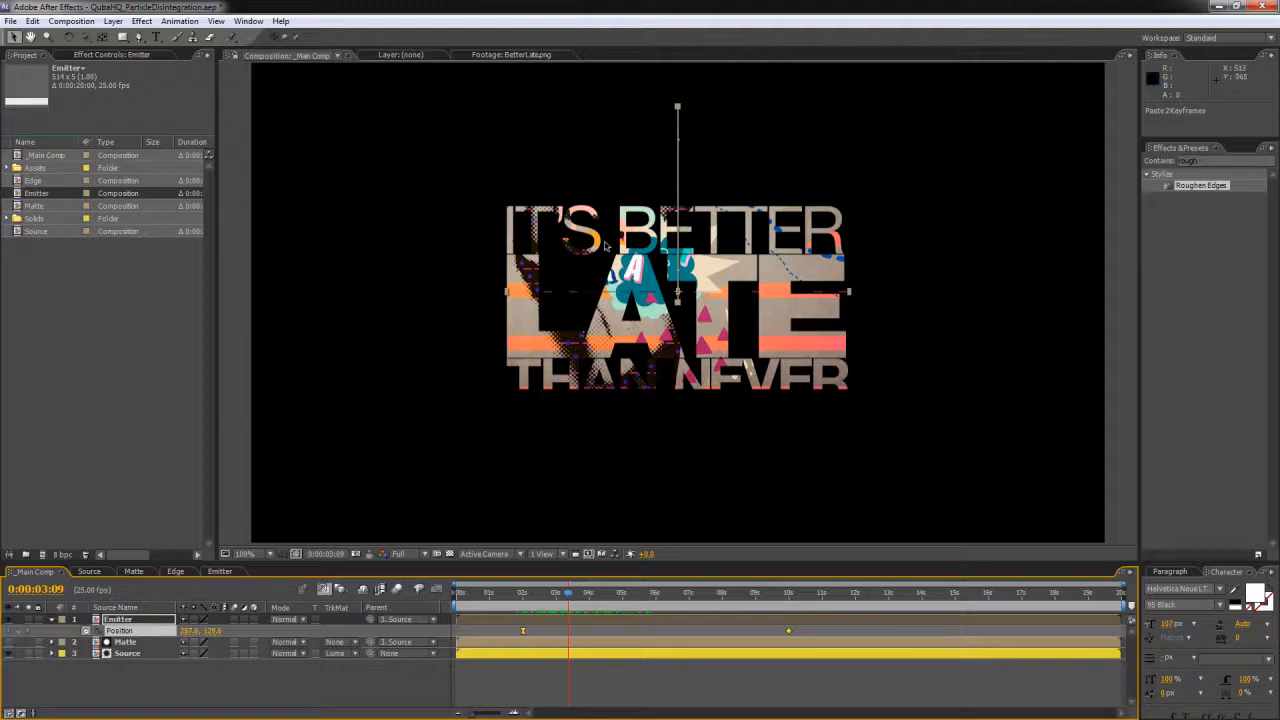
Step: Set the Emitter layer's Anchor Point to 257, -146.5 and inspect its alignment with the lettering's wiped lower edge up close
{"action": "key", "text": "period"}
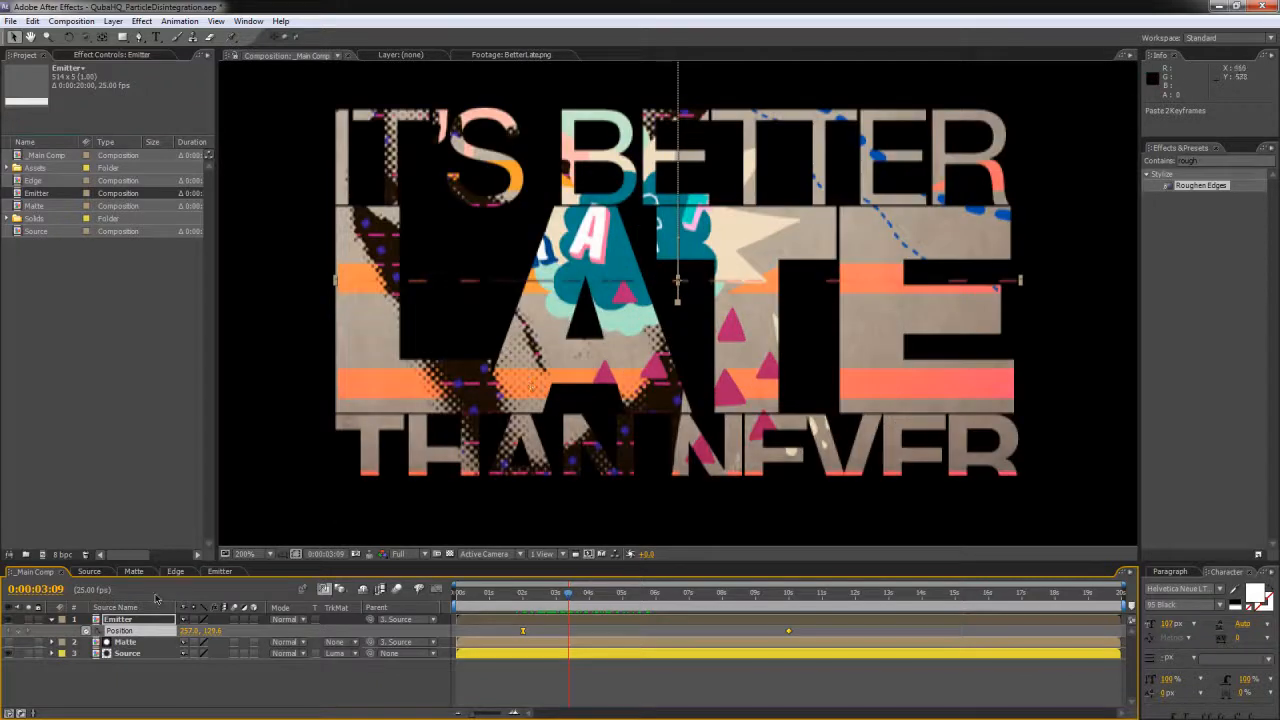
{"action": "key", "text": "a"}
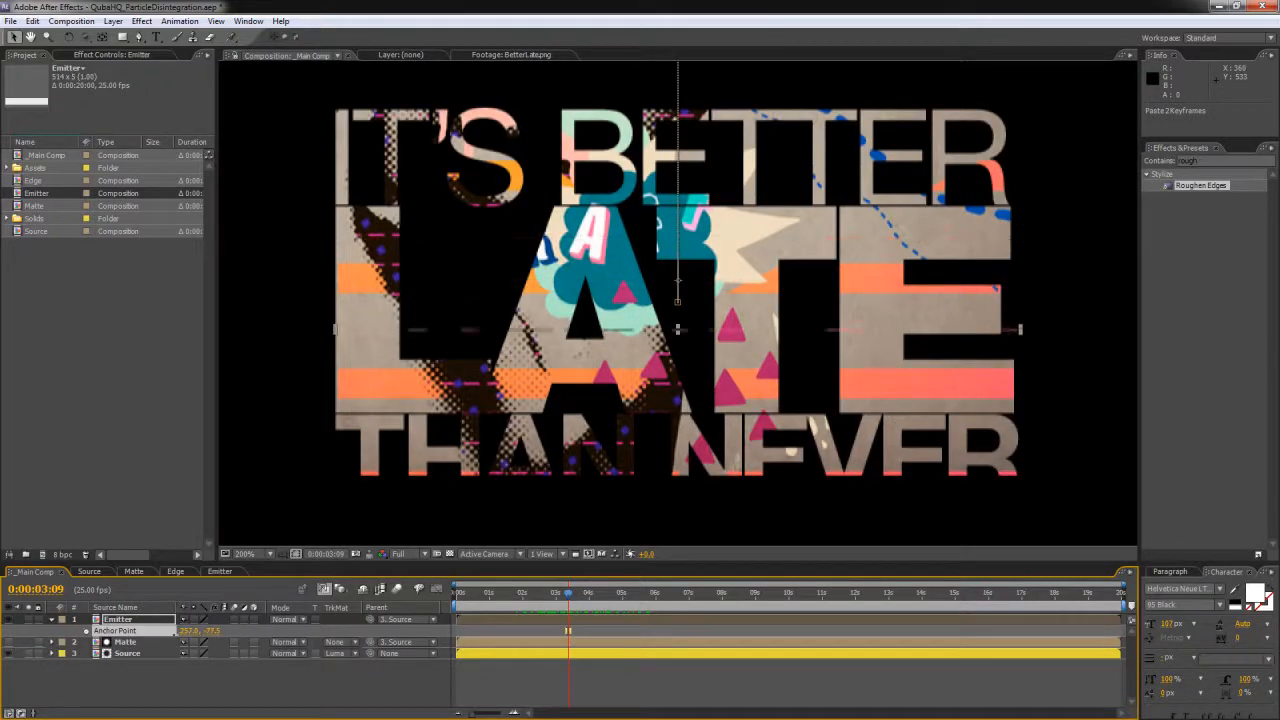
{"action": "left_click_drag", "start_coordinate": [168, 634], "coordinate": [96, 652]}
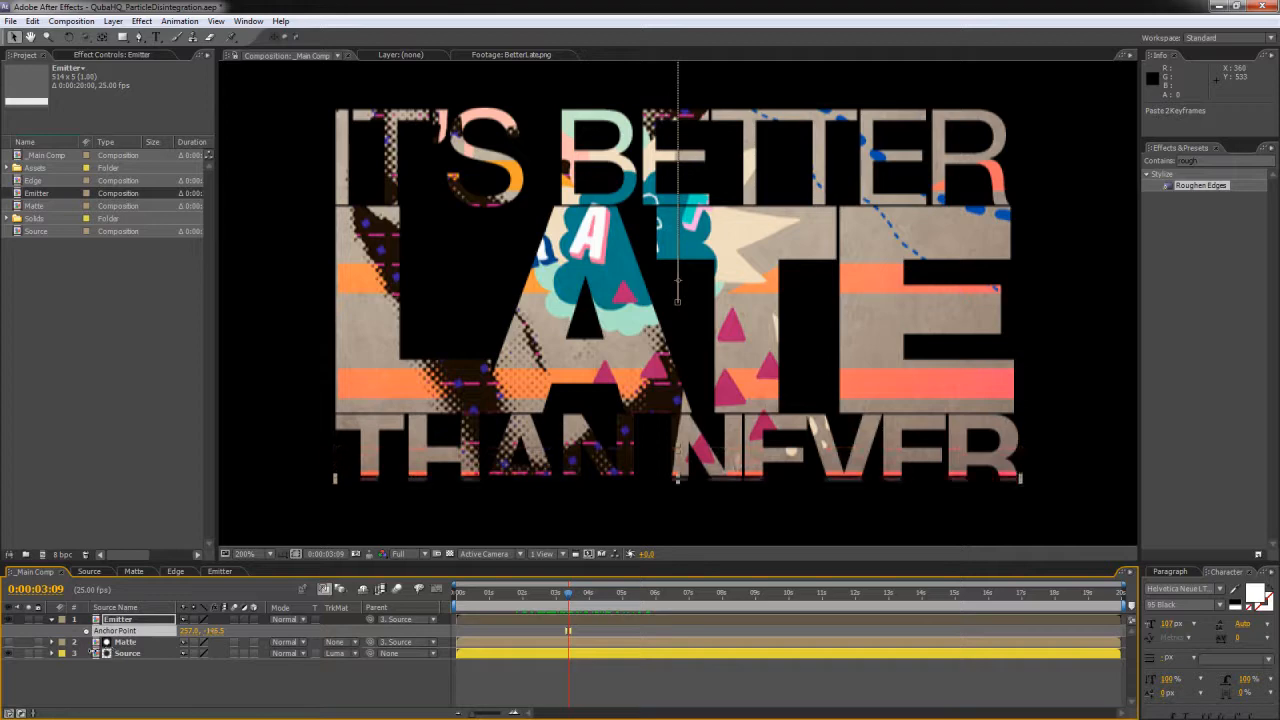
{"action": "key", "text": "period"}
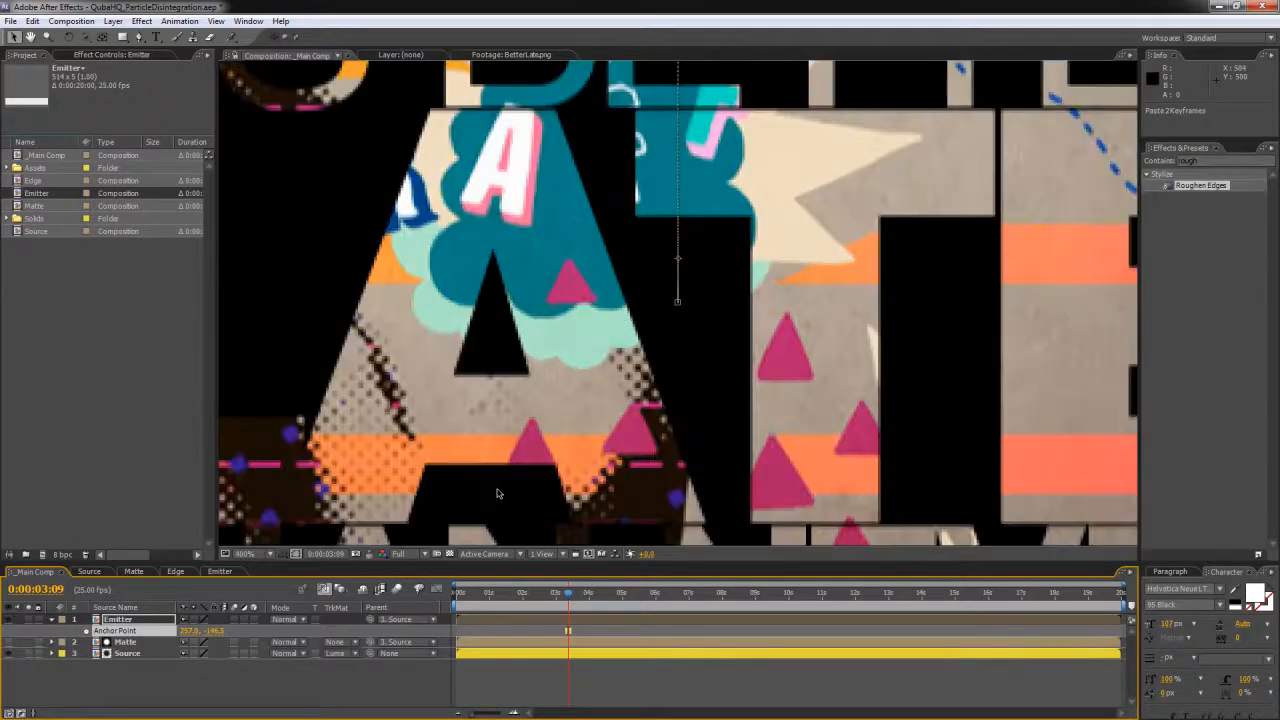
{"action": "key", "text": "space"}
{"action": "left_click_drag", "start_coordinate": [550, 474], "coordinate": [699, 126]}
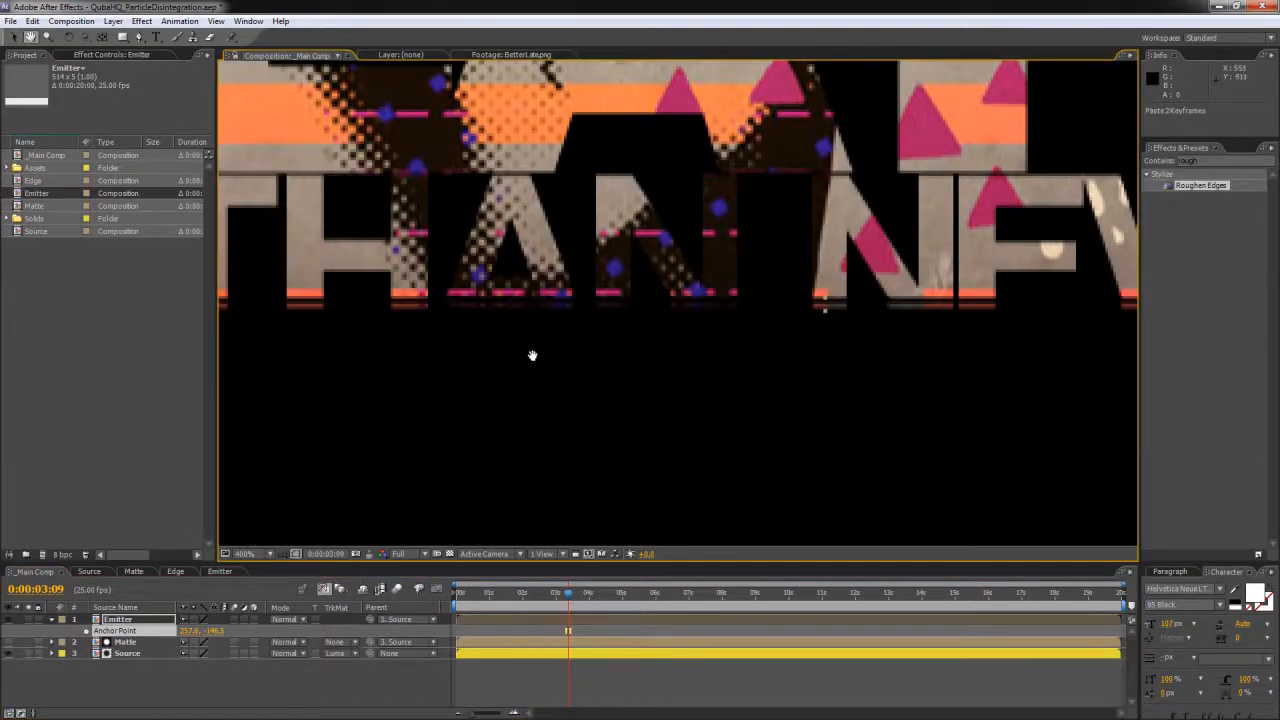
{"action": "left_click_drag", "start_coordinate": [531, 354], "coordinate": [614, 360]}
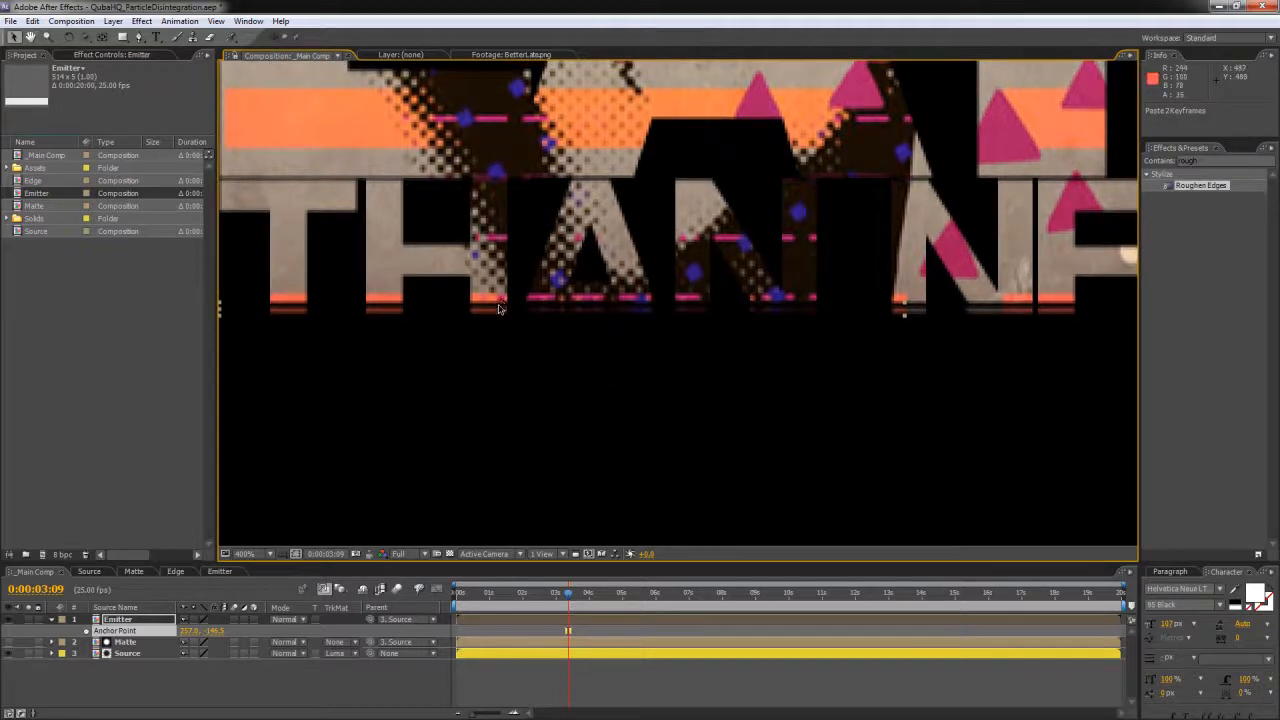
{"action": "key", "text": "period"}
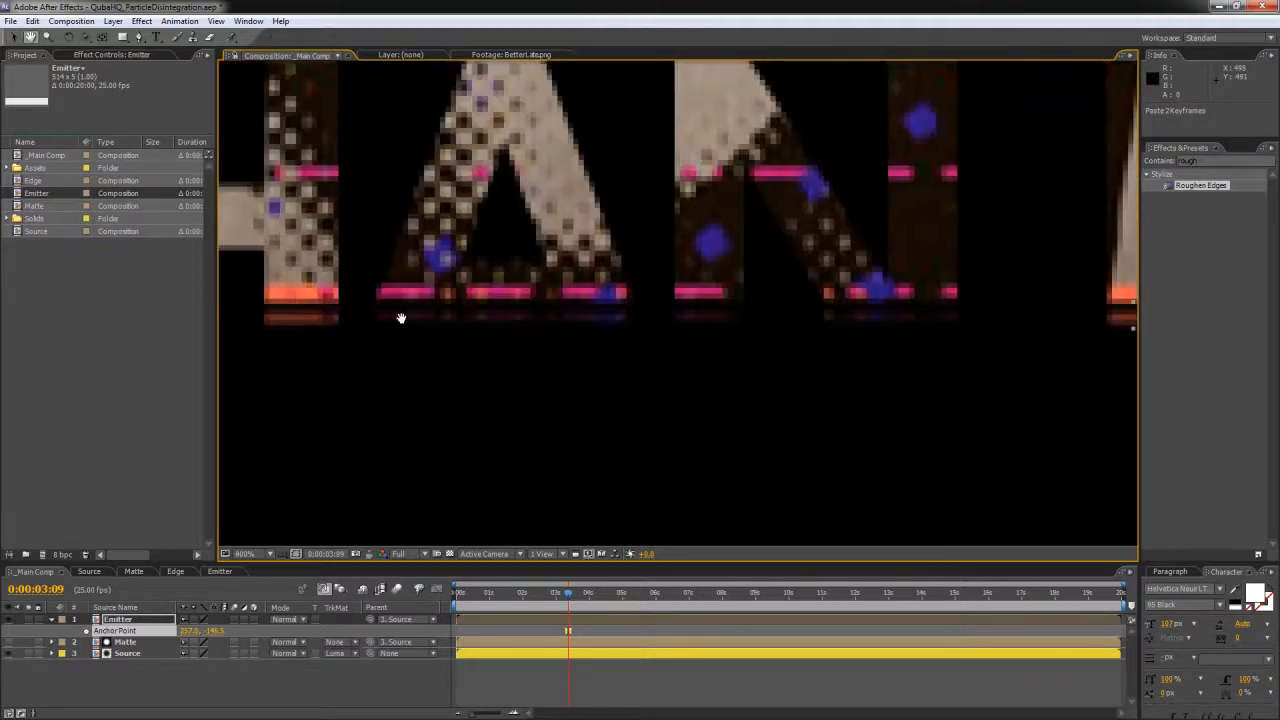
{"action": "left_click_drag", "start_coordinate": [400, 317], "coordinate": [690, 362]}
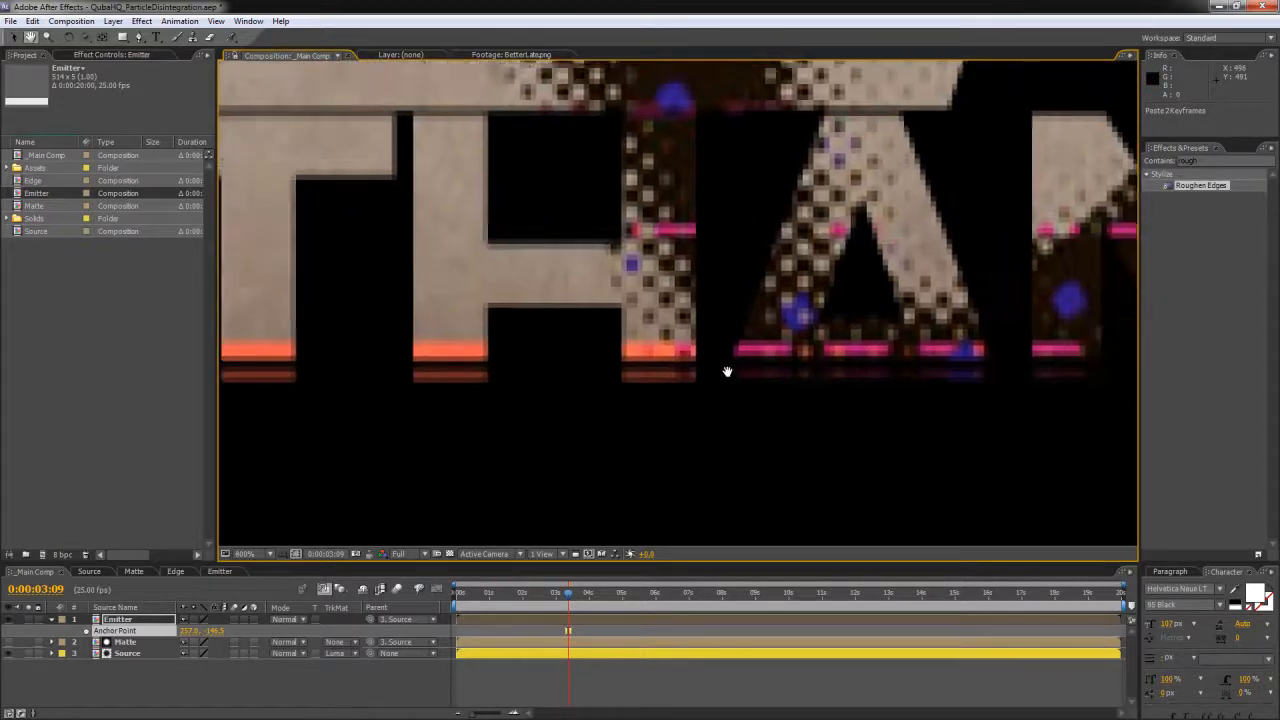
Step: Set the Emitter layer's Anchor Point to 257, -142.5, using Add mode temporarily to check the overlap before restoring Normal
{"action": "left_click", "coordinate": [136, 621]}
{"action": "left_click", "coordinate": [287, 620]}
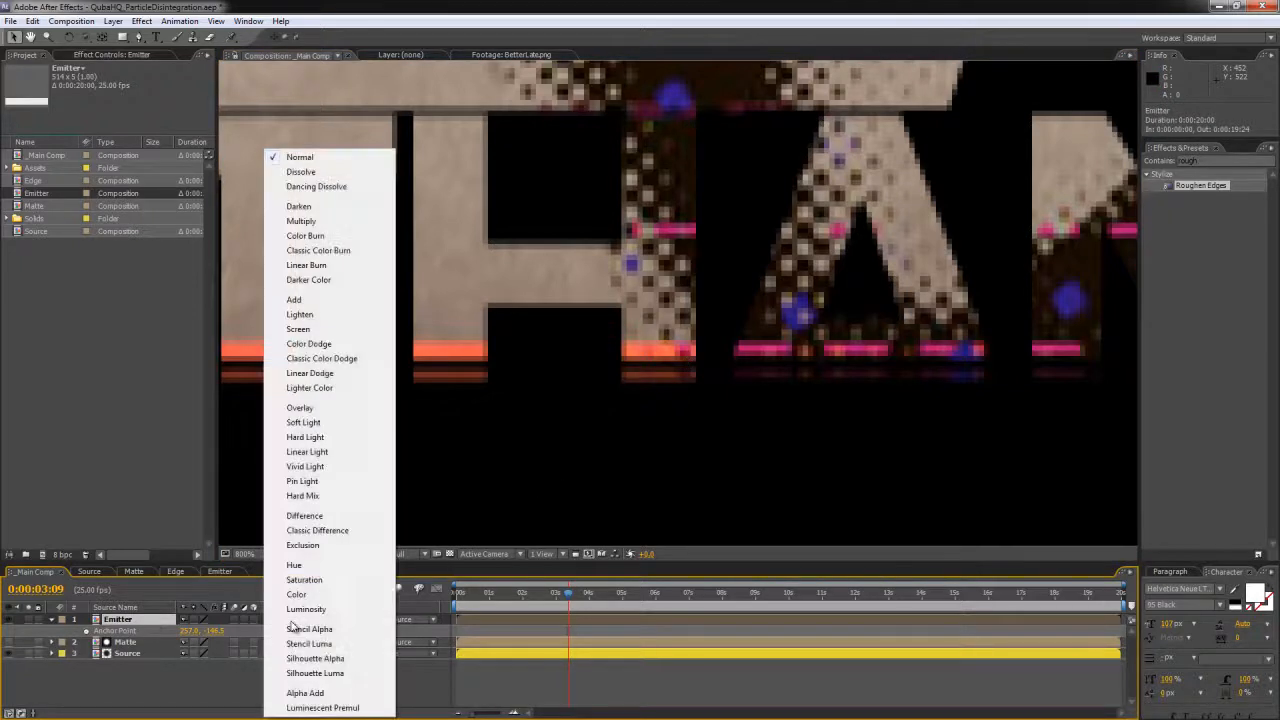
{"action": "left_click", "coordinate": [298, 300]}
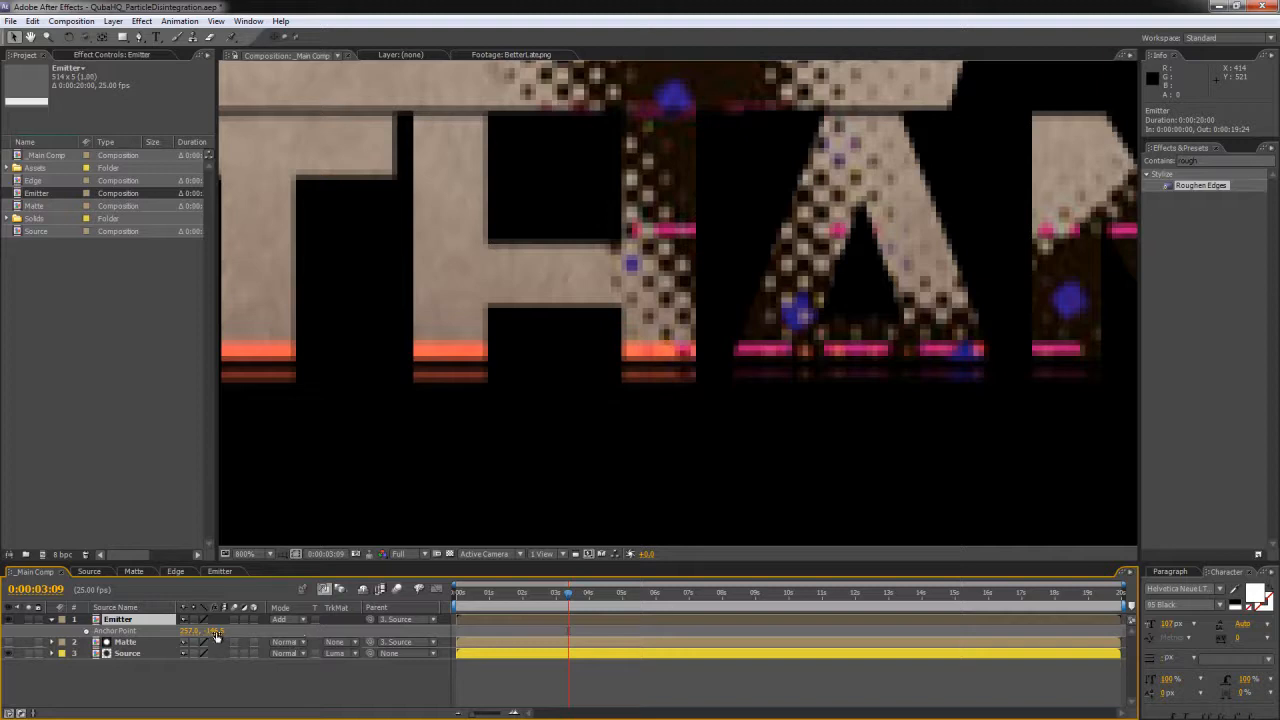
{"action": "left_click_drag", "start_coordinate": [215, 631], "coordinate": [239, 631]}
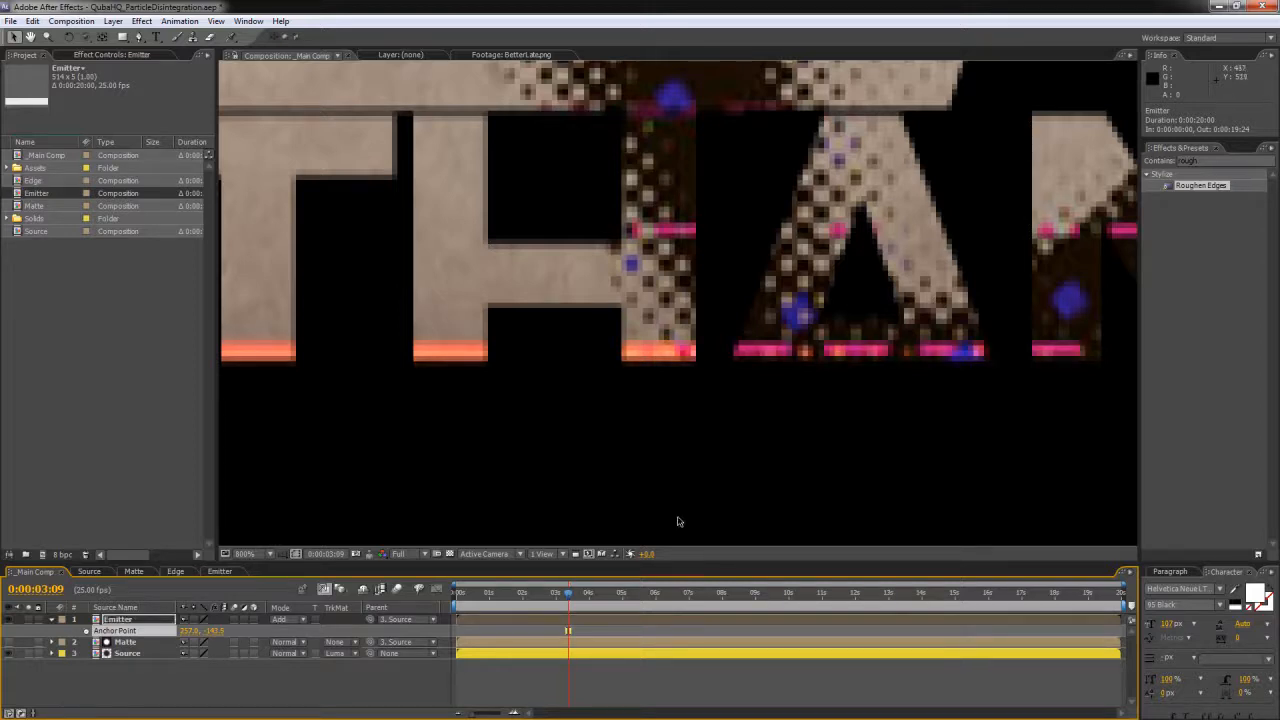
{"action": "left_click", "coordinate": [287, 620]}
{"action": "left_click", "coordinate": [300, 156]}
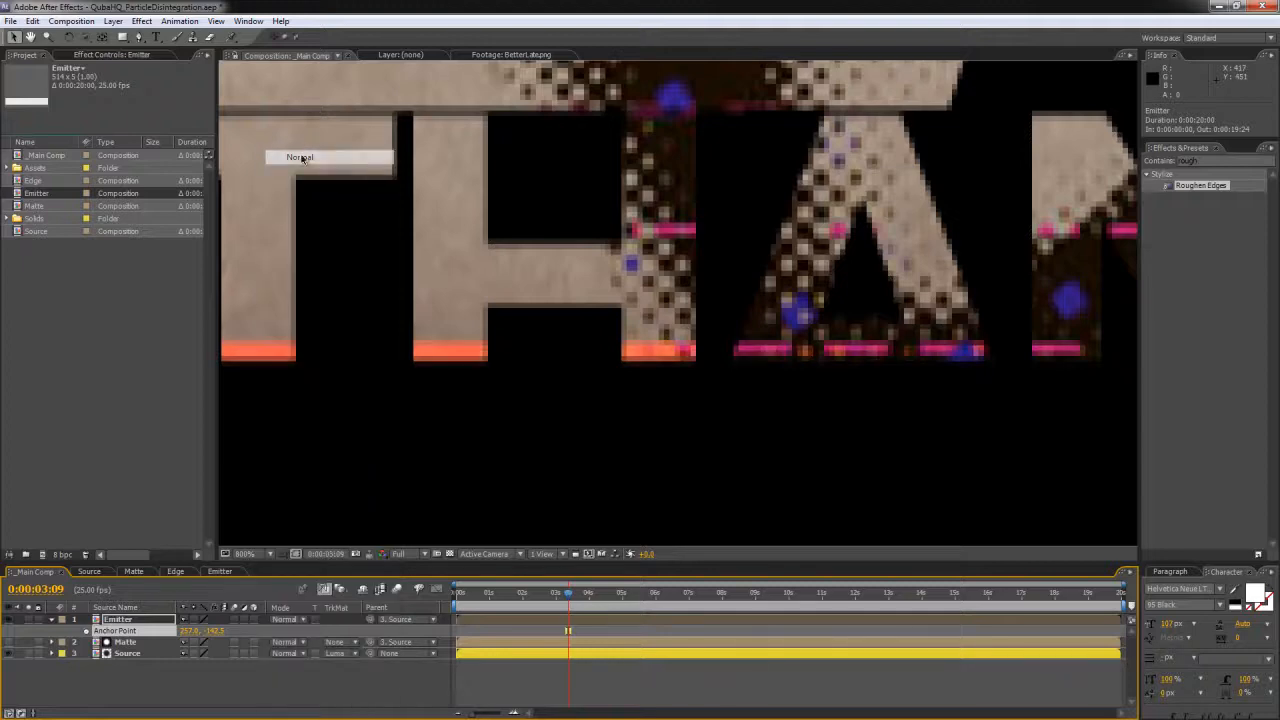
Step: Scrub through the wipe to examine the Emitter strip's motion, temporarily hiding the Source layer to view the strip alone
{"action": "scroll", "coordinate": [555, 380], "scroll_direction": "down", "scroll_amount": 5}
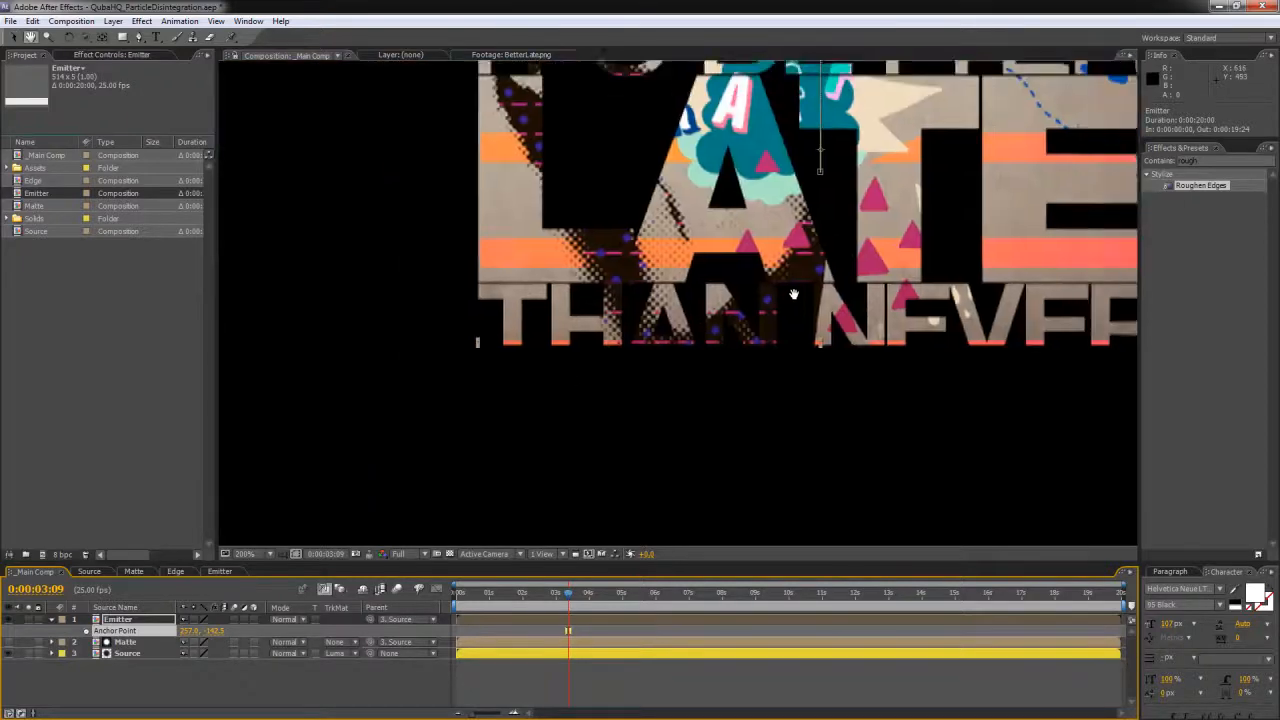
{"action": "left_click_drag", "start_coordinate": [568, 592], "coordinate": [663, 591]}
{"action": "scroll", "coordinate": [699, 333], "scroll_direction": "down", "scroll_amount": 2}
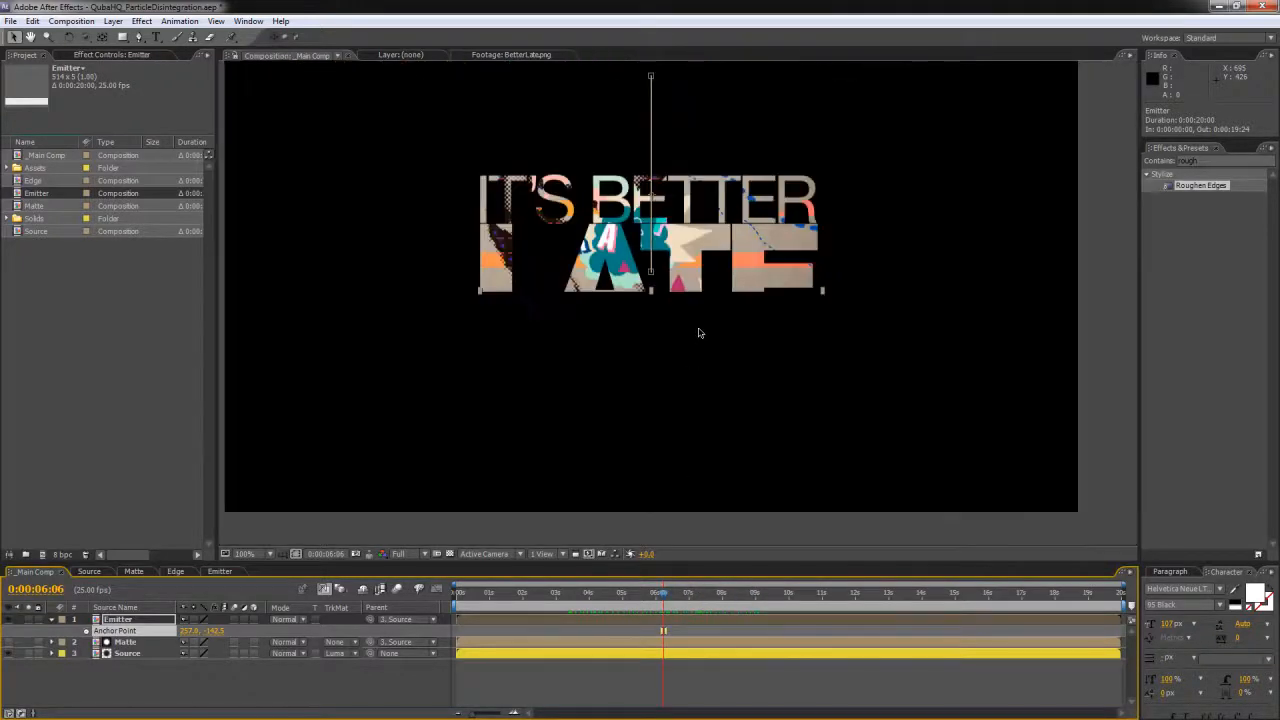
{"action": "left_click", "coordinate": [10, 655]}
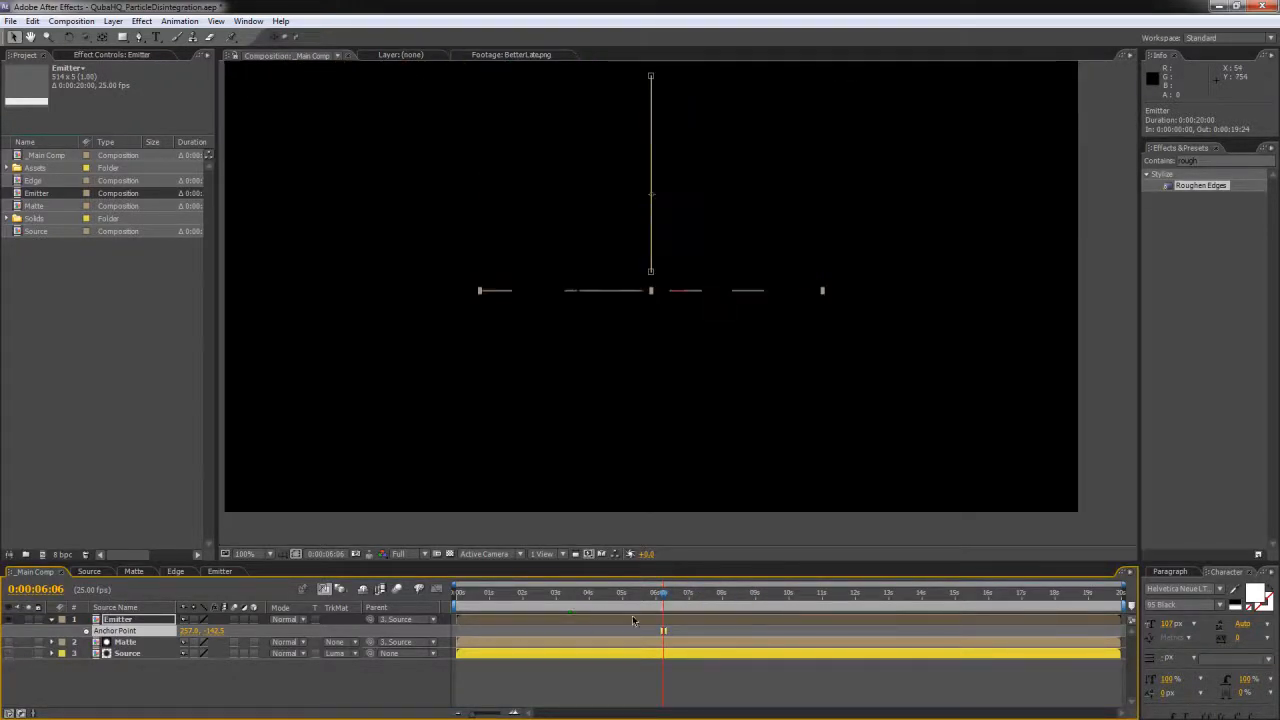
{"action": "left_click_drag", "start_coordinate": [655, 593], "coordinate": [757, 589]}
{"action": "left_click_drag", "start_coordinate": [768, 587], "coordinate": [722, 583]}
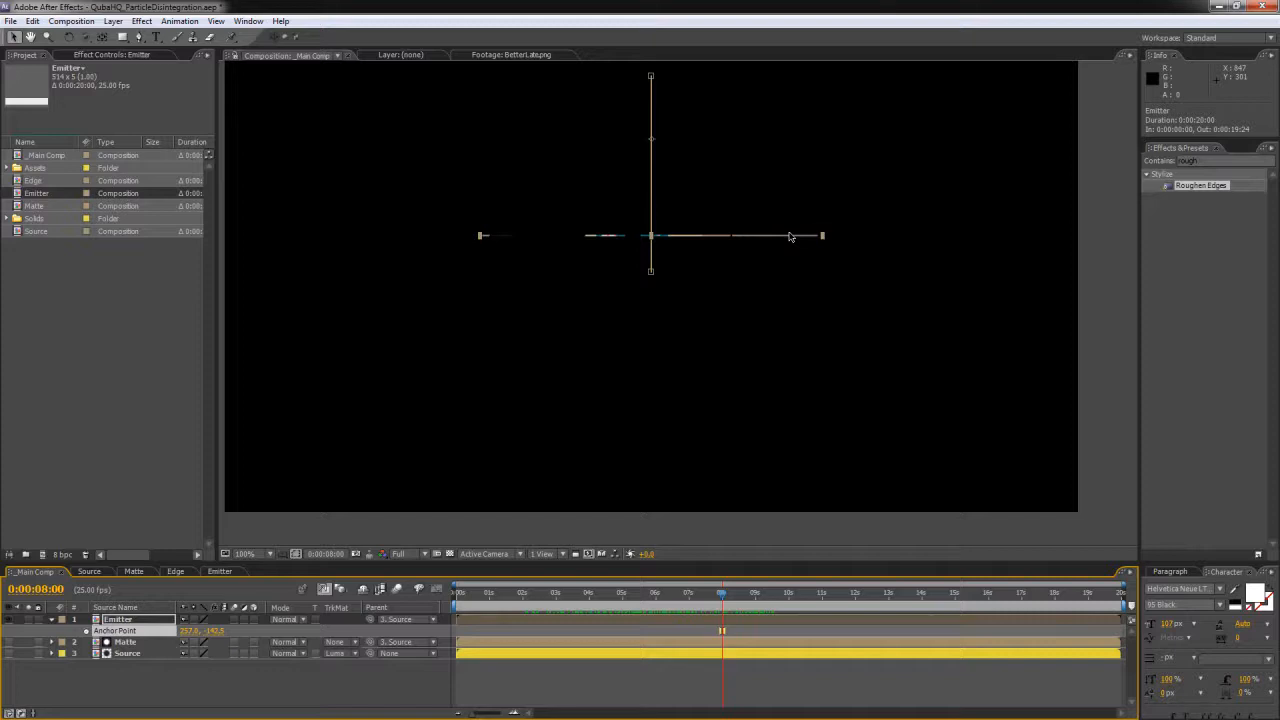
{"action": "mouse_move", "coordinate": [722, 592]}
{"action": "left_mouse_down"}
{"action": "mouse_move", "coordinate": [535, 599]}
{"action": "mouse_move", "coordinate": [790, 596]}
{"action": "mouse_move", "coordinate": [685, 583]}
{"action": "mouse_move", "coordinate": [760, 582]}
{"action": "mouse_move", "coordinate": [509, 564]}
{"action": "mouse_move", "coordinate": [829, 575]}
{"action": "mouse_move", "coordinate": [745, 597]}
{"action": "left_mouse_up"}
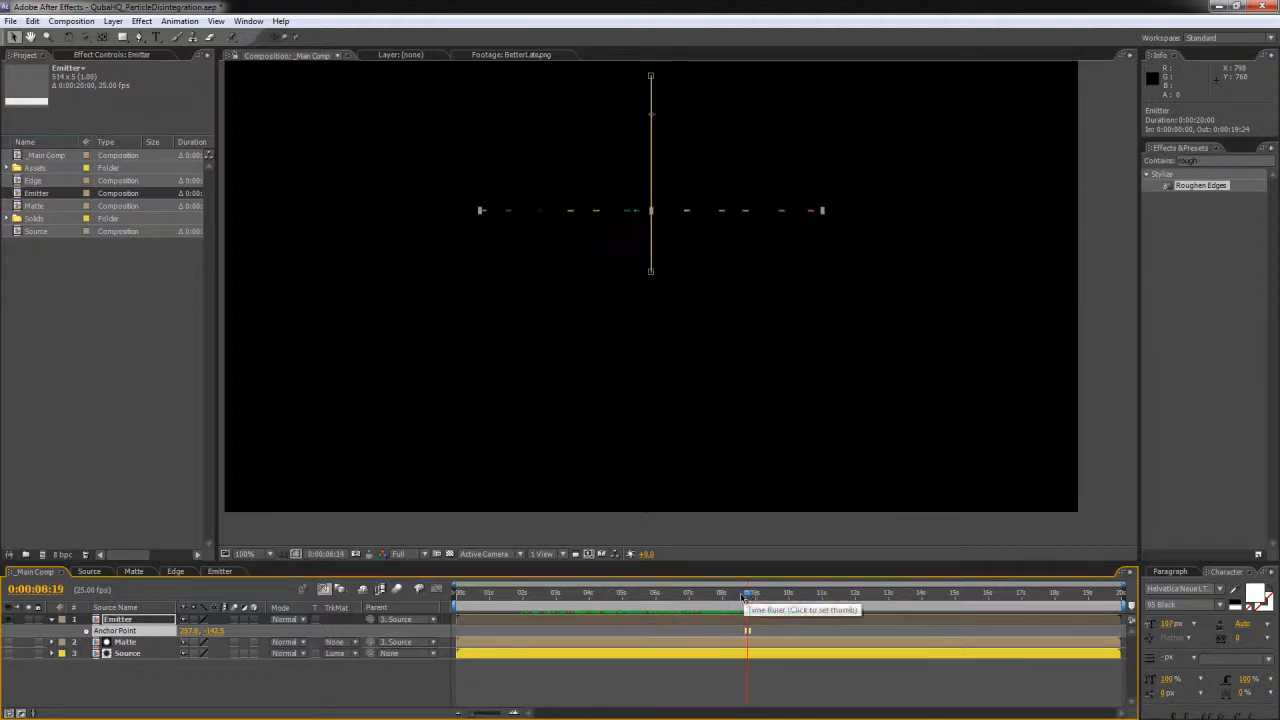
{"action": "left_click", "coordinate": [8, 653]}
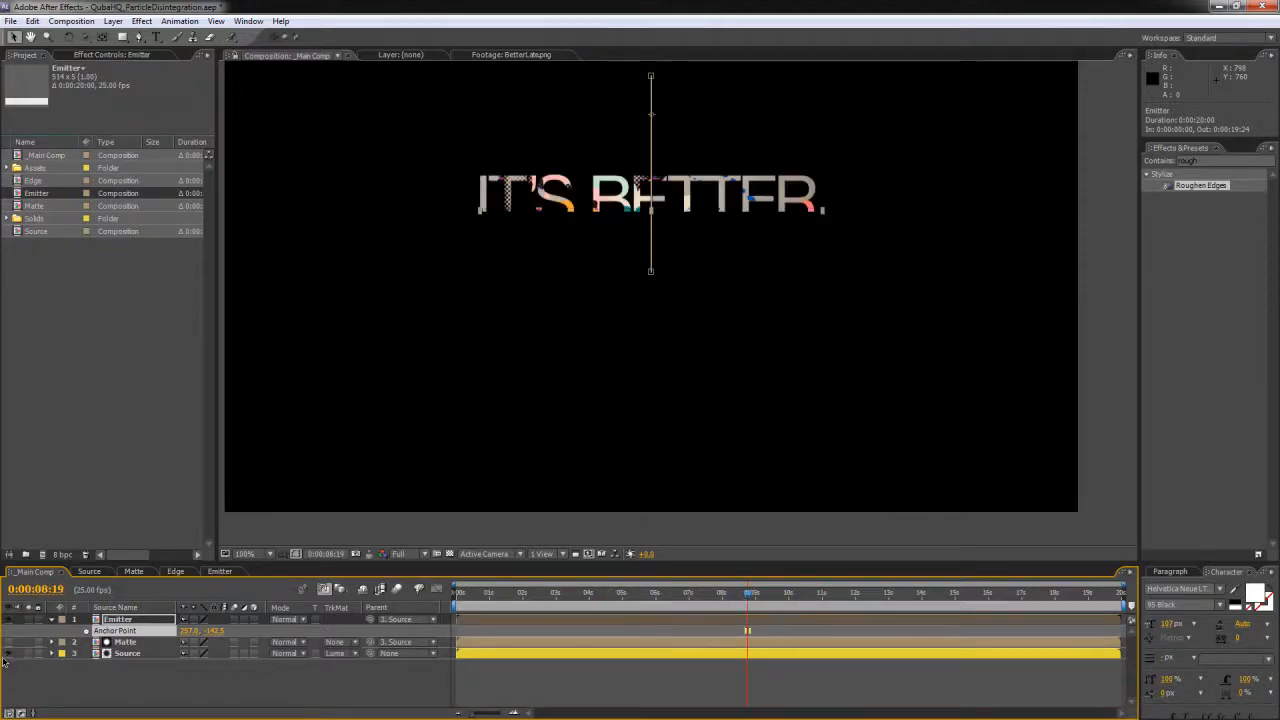
Step: Make the Emitter, Matte and Source layers 3D and return to the start of the composition
{"action": "left_click", "coordinate": [253, 619]}
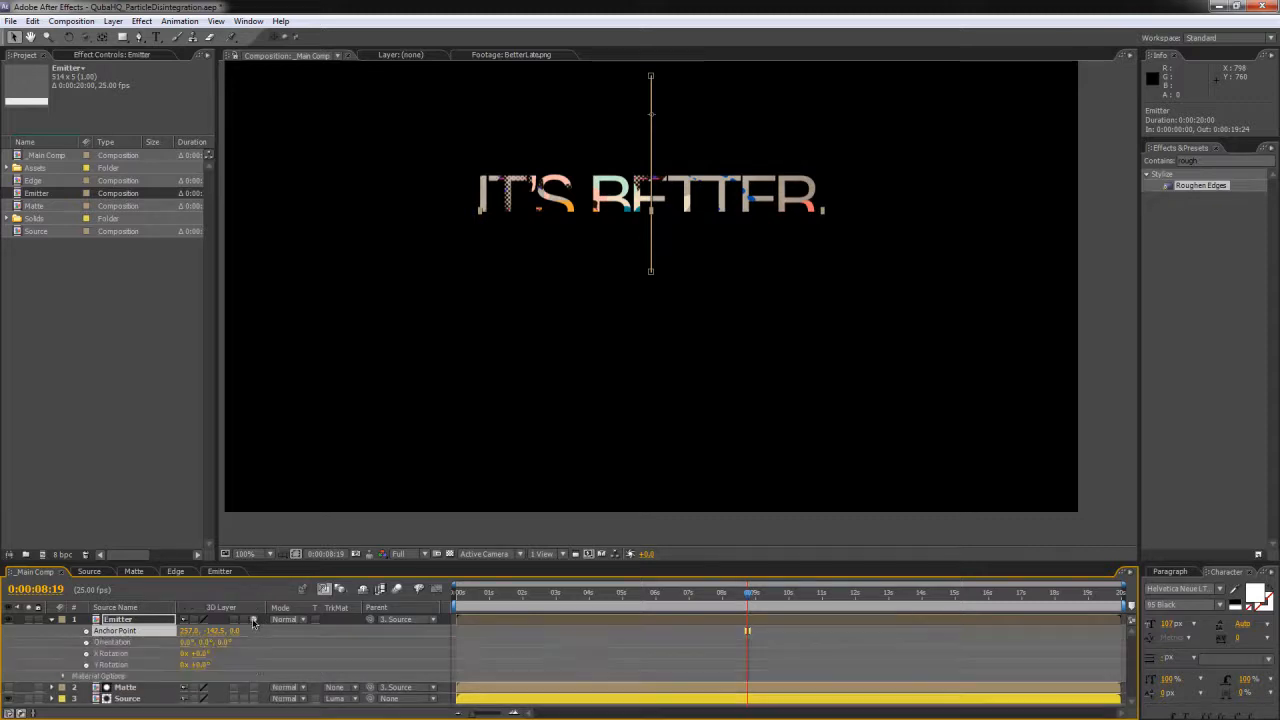
{"action": "left_click", "coordinate": [51, 620]}
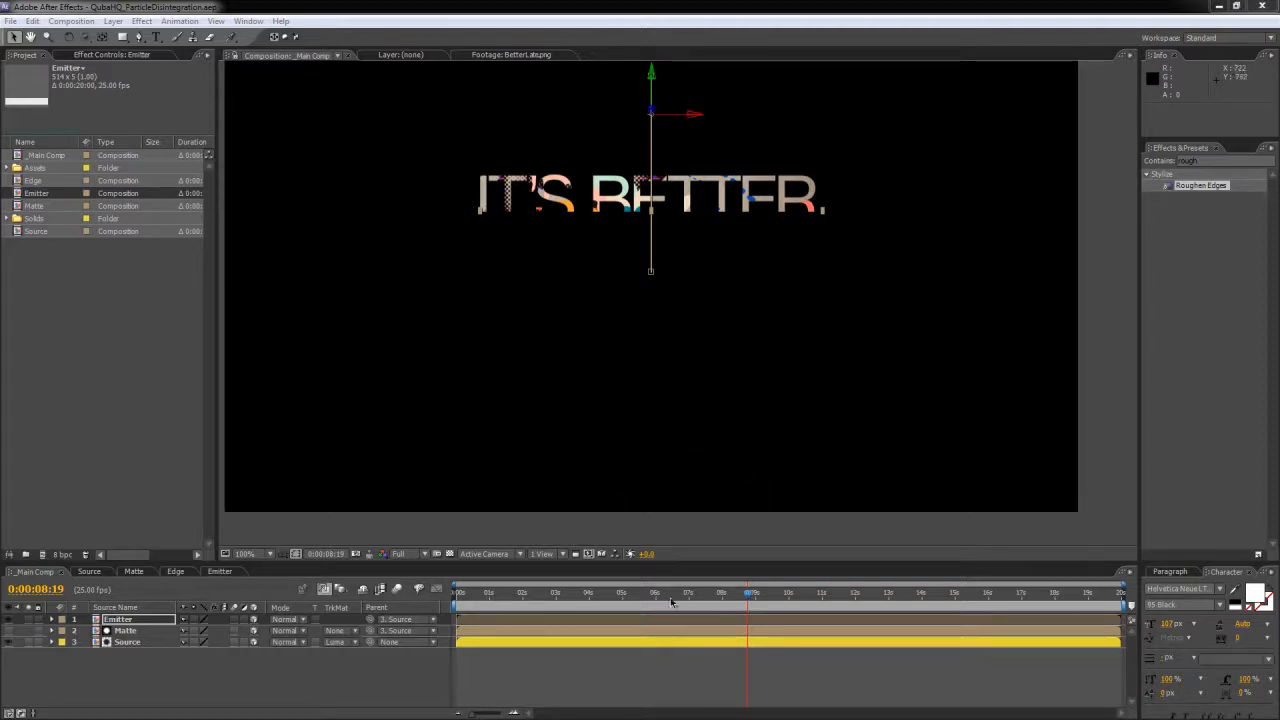
{"action": "key", "text": "Home"}
{"action": "left_click", "coordinate": [392, 604]}
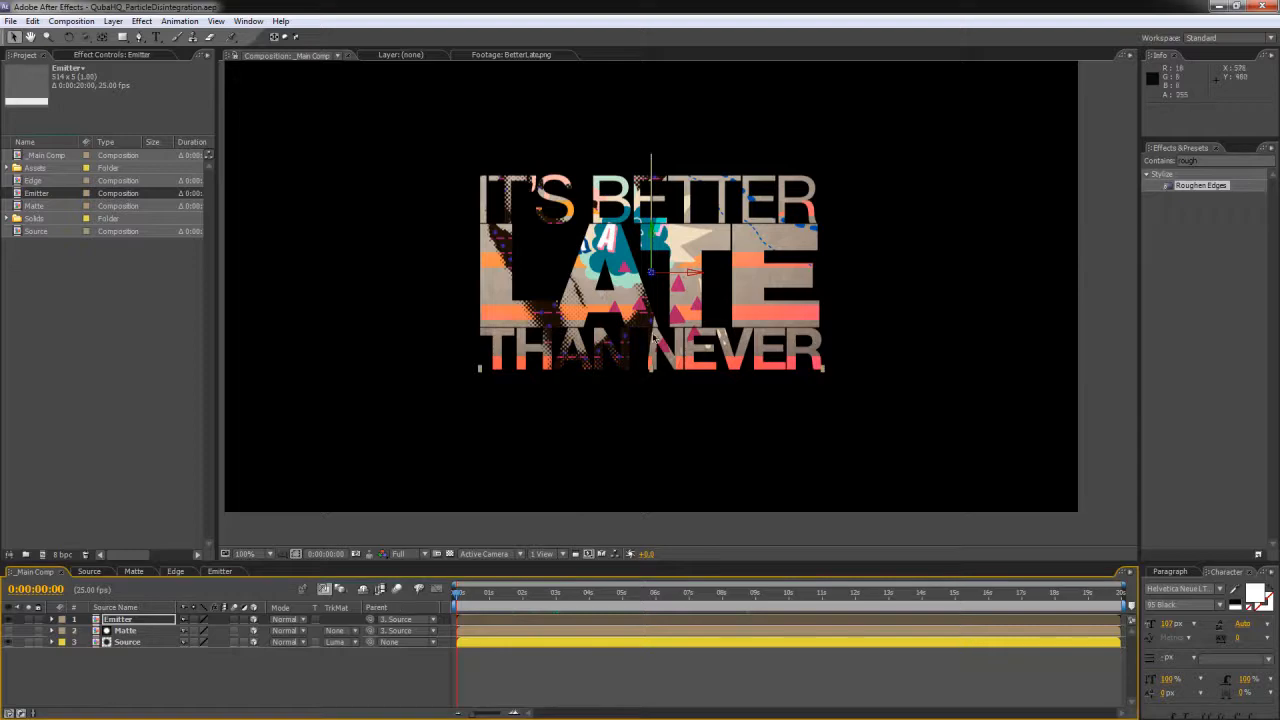
Step: Set the Source layer's Anchor Point to 257, 293.5, 0 so it pivots on the lettering's bottom edge
{"action": "left_click", "coordinate": [126, 643]}
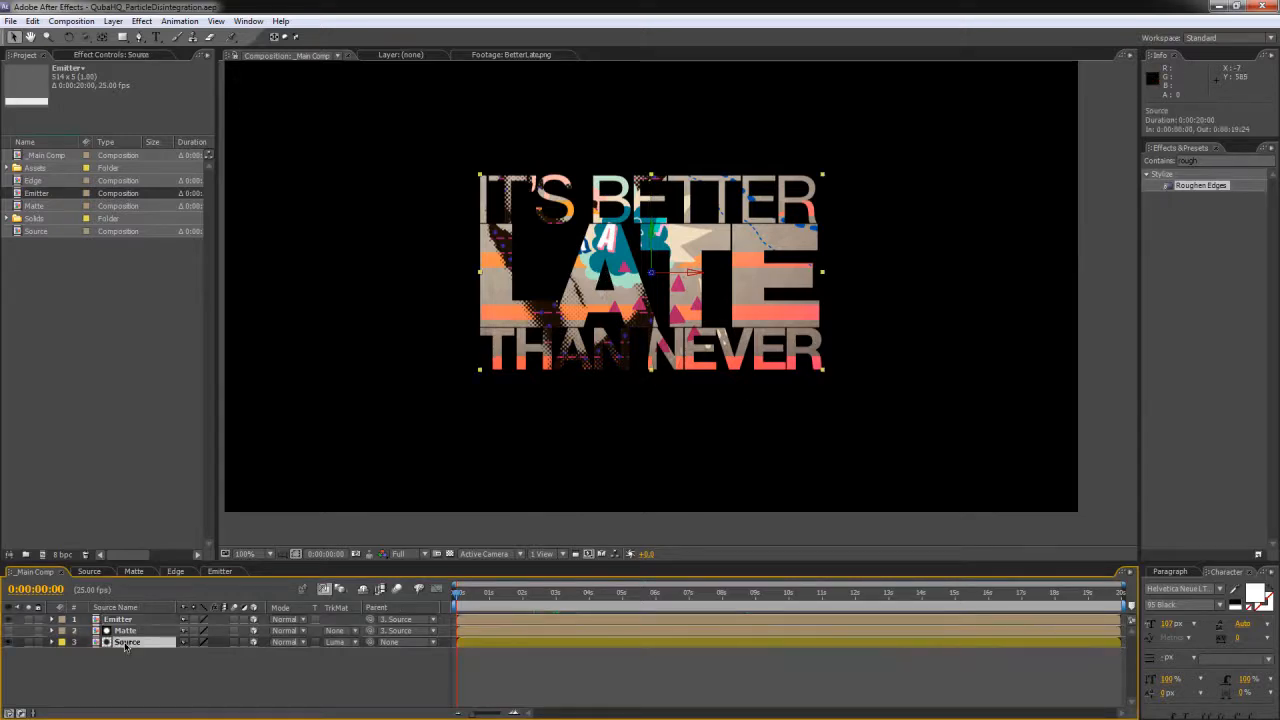
{"action": "key", "text": "a"}
{"action": "left_click_drag", "start_coordinate": [212, 656], "coordinate": [310, 656]}
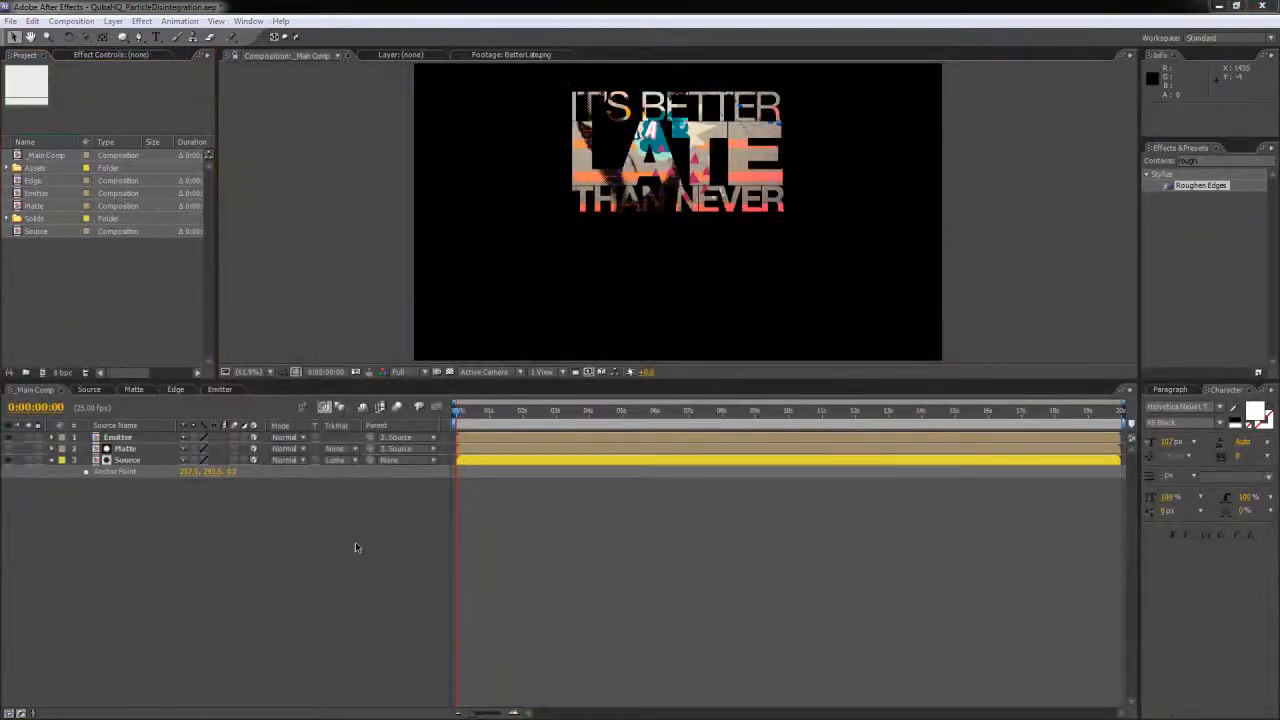
Step: Add a camera to _Main Comp with the 35mm preset
{"action": "left_click", "coordinate": [271, 592]}
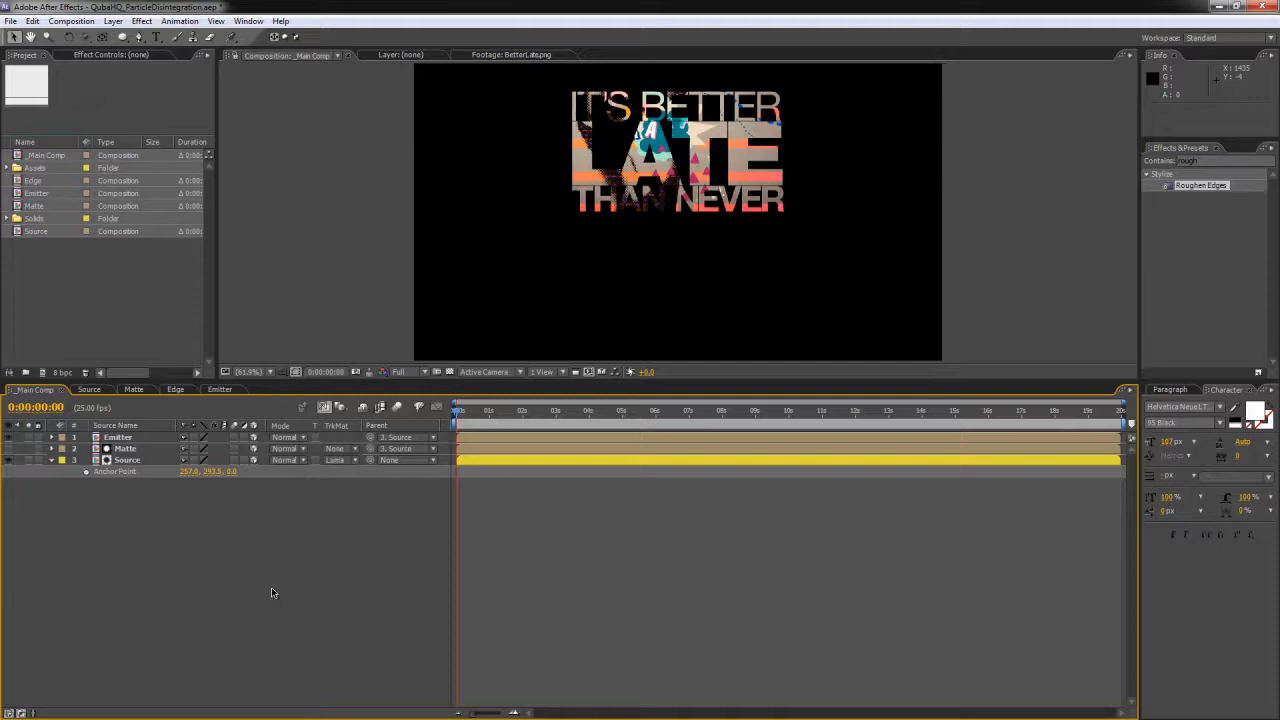
{"action": "key", "text": "ctrl+y"}
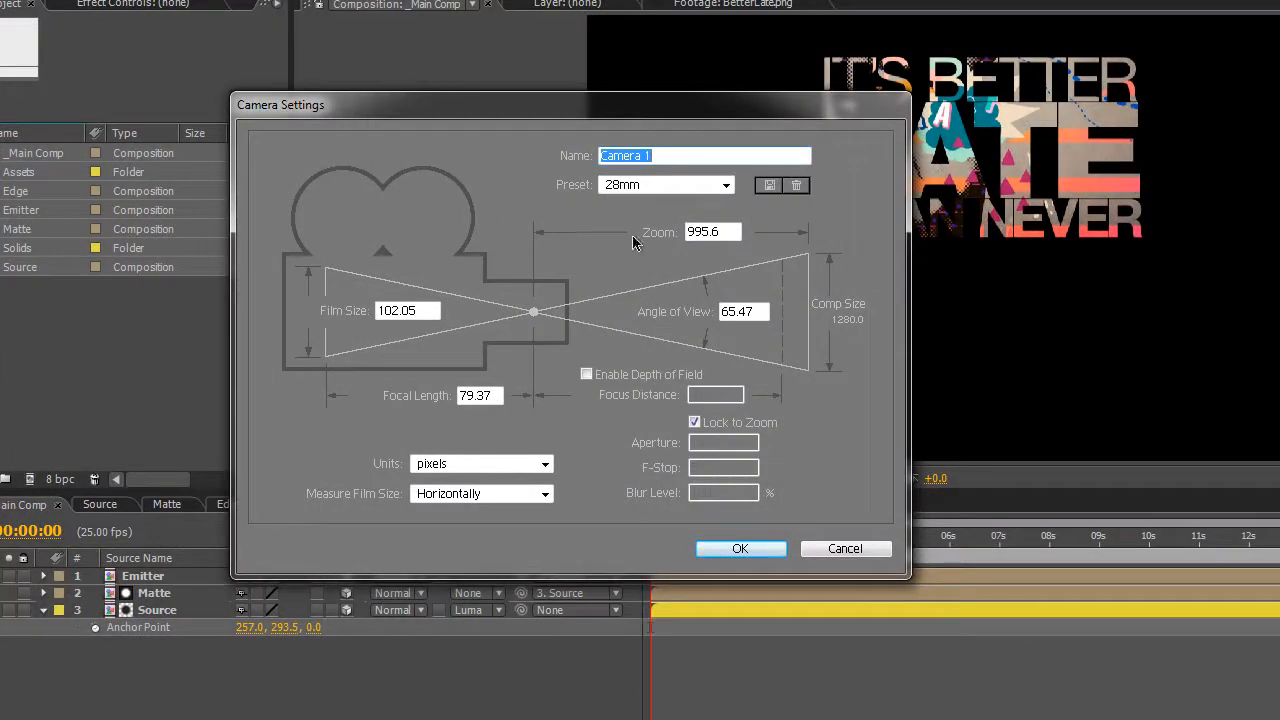
{"action": "left_click", "coordinate": [726, 185]}
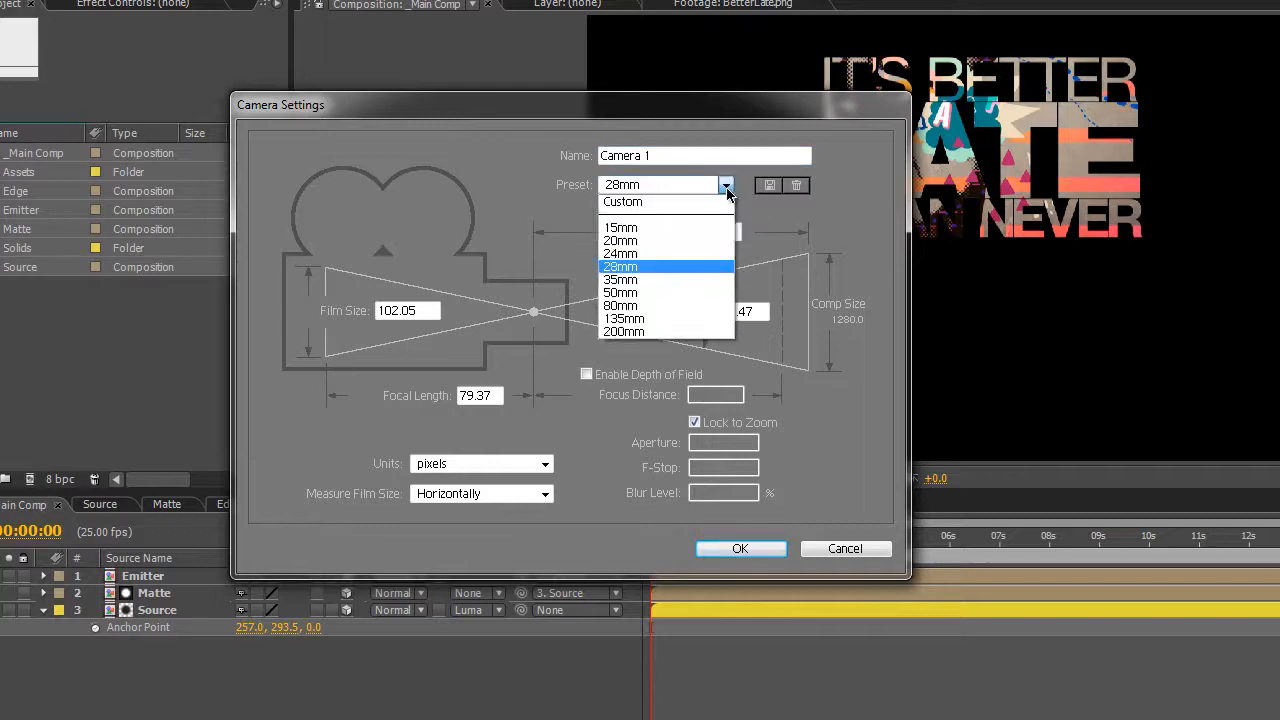
{"action": "left_click", "coordinate": [688, 285]}
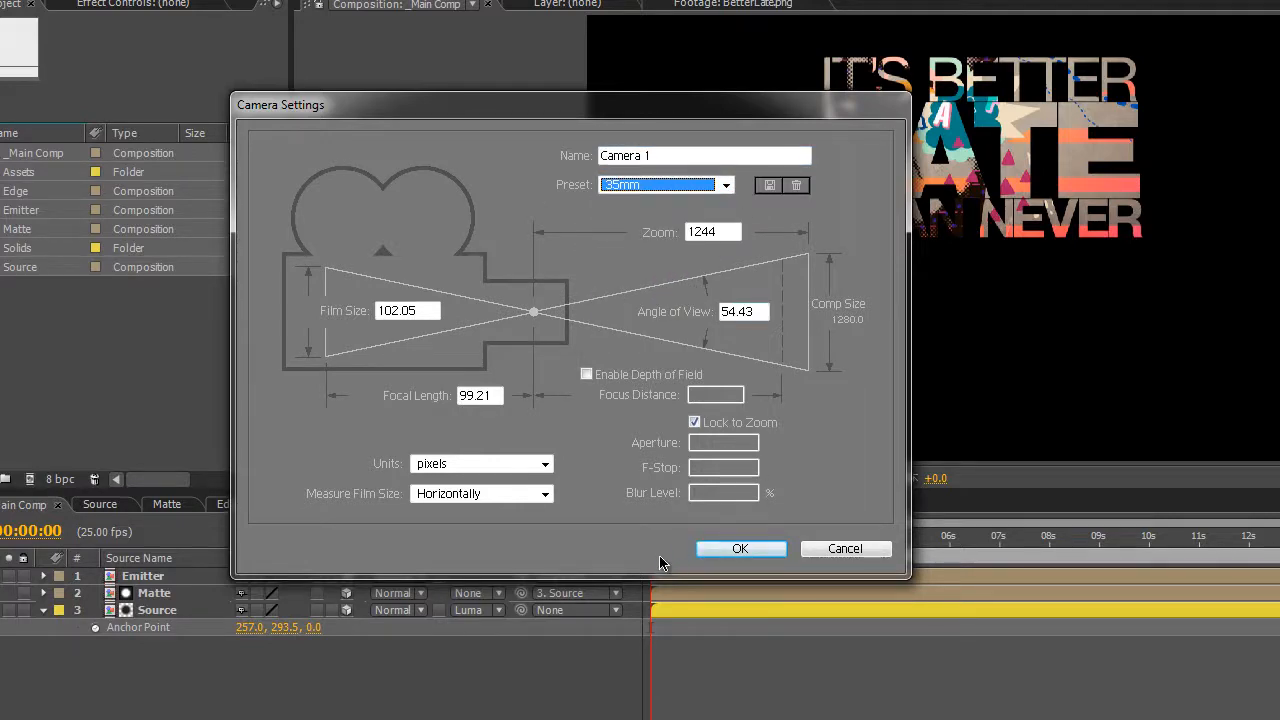
{"action": "left_click", "coordinate": [749, 548]}
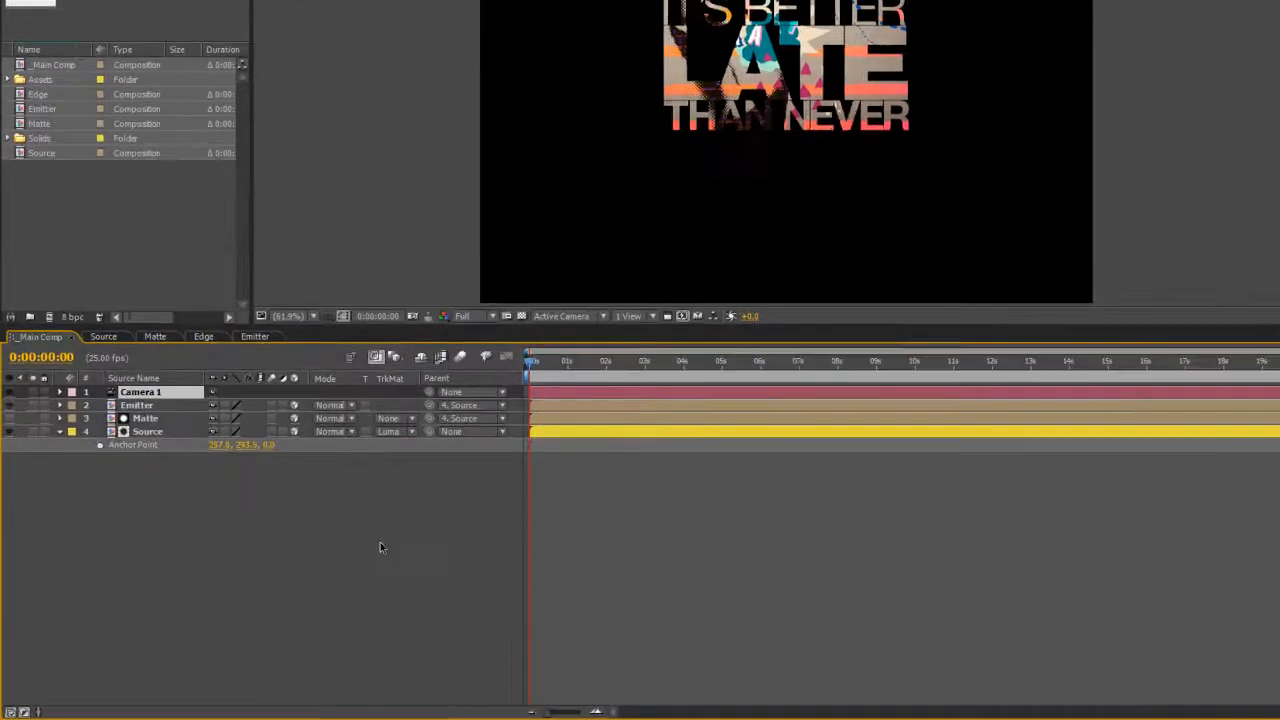
Step: Add a null object named Dolly 1 and duplicate it twice for Dolly 2 and Dolly 3
{"action": "key", "text": "ctrl+alt+shift+y"}
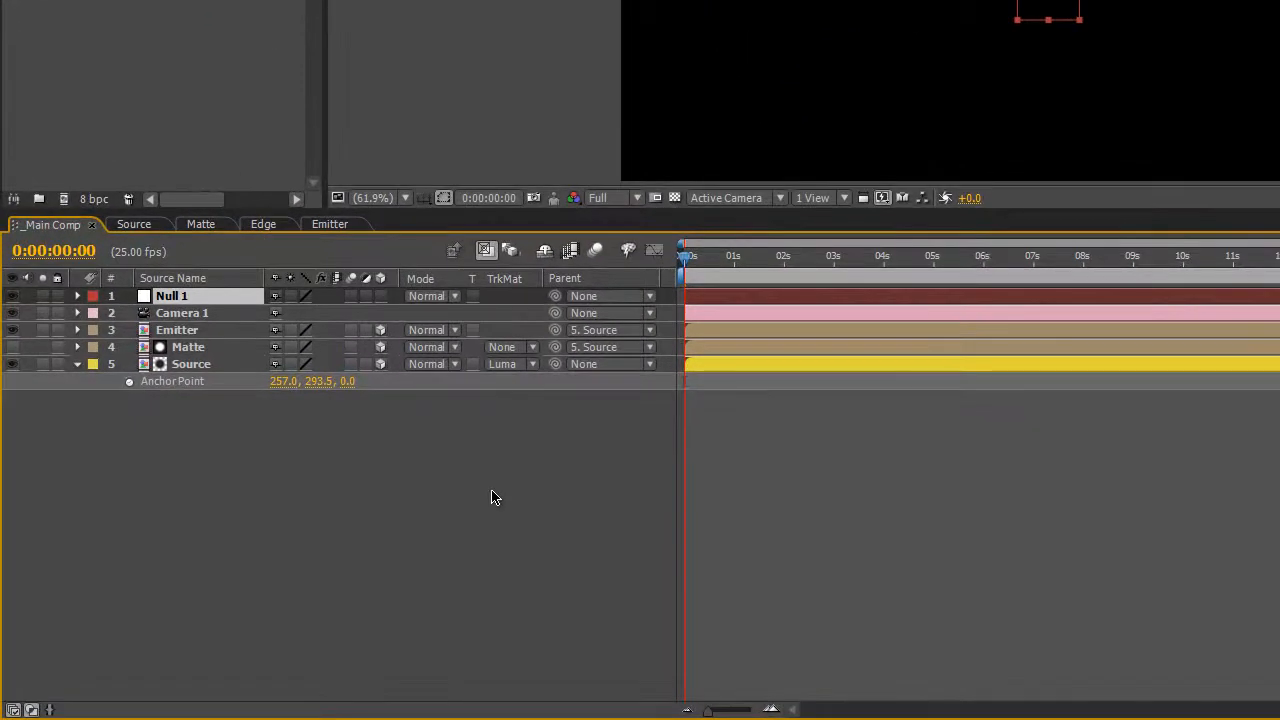
{"action": "key", "text": "Return"}
{"action": "type", "text": "Doll"}
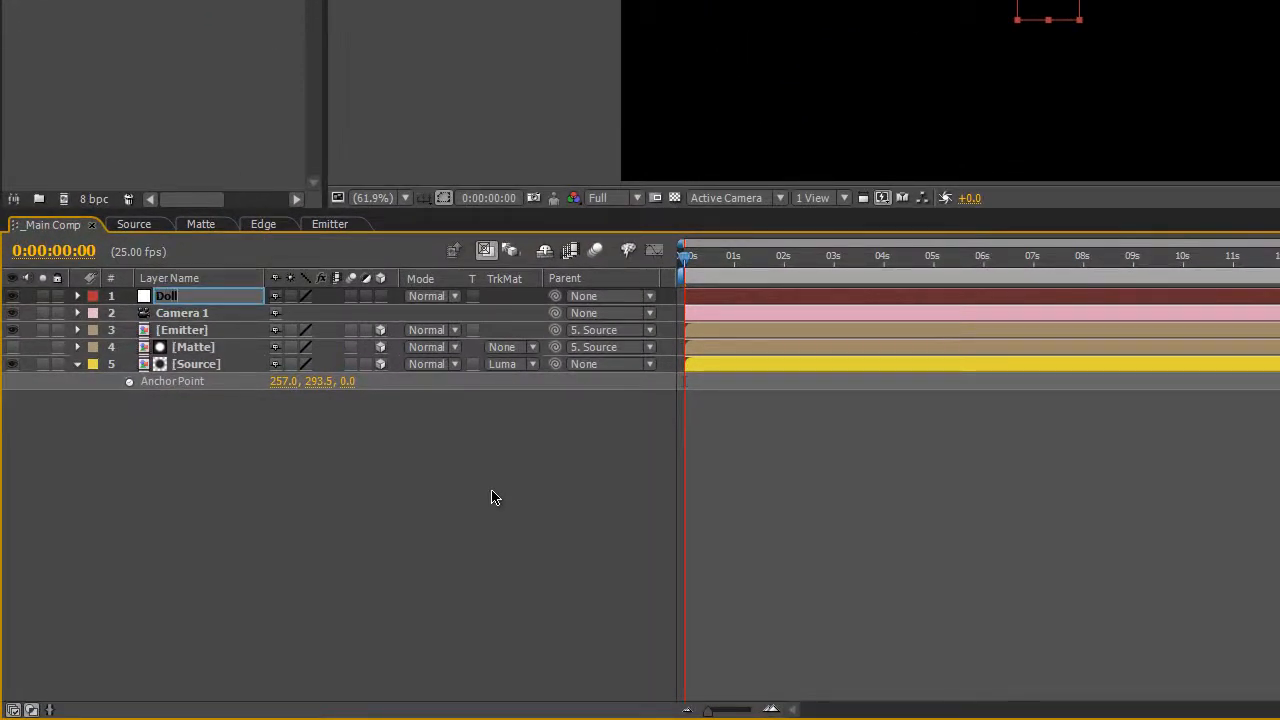
{"action": "key", "text": "Return"}
{"action": "key", "text": "ctrl+d"}
{"action": "key", "text": "ctrl+d"}
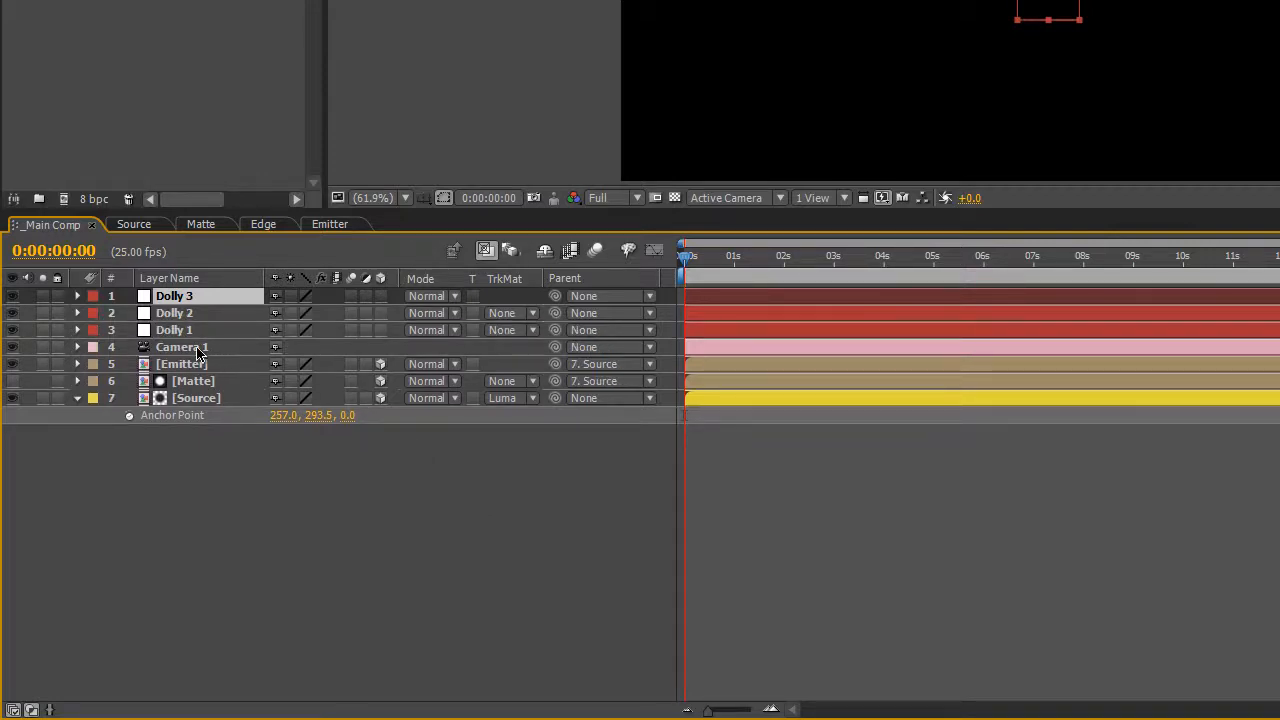
Step: Parent Camera 1 to Dolly 1, Dolly 1 to Dolly 2 and Dolly 2 to Dolly 3, stacking them in that order above Emitter
{"action": "left_click", "coordinate": [200, 348]}
{"action": "left_click_drag", "start_coordinate": [555, 347], "coordinate": [200, 330]}
{"action": "left_click_drag", "start_coordinate": [440, 338], "coordinate": [220, 315]}
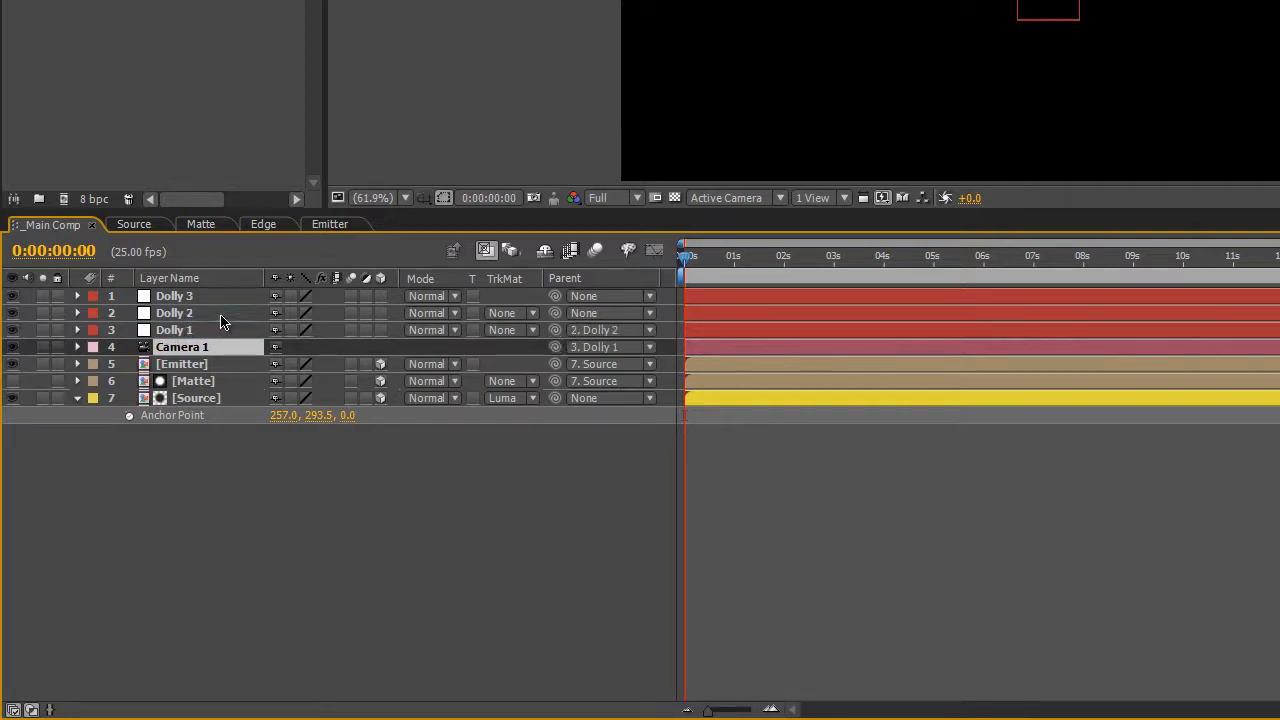
{"action": "left_click_drag", "start_coordinate": [555, 313], "coordinate": [200, 299]}
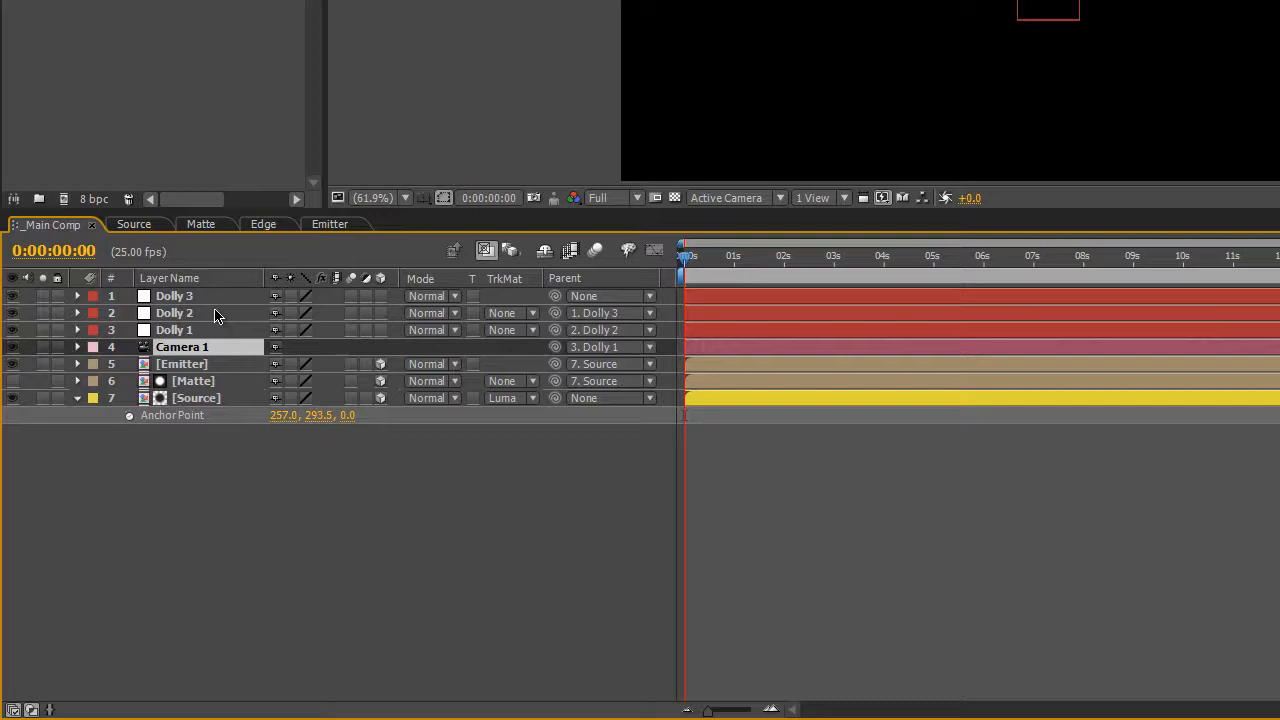
{"action": "left_click", "coordinate": [230, 430]}
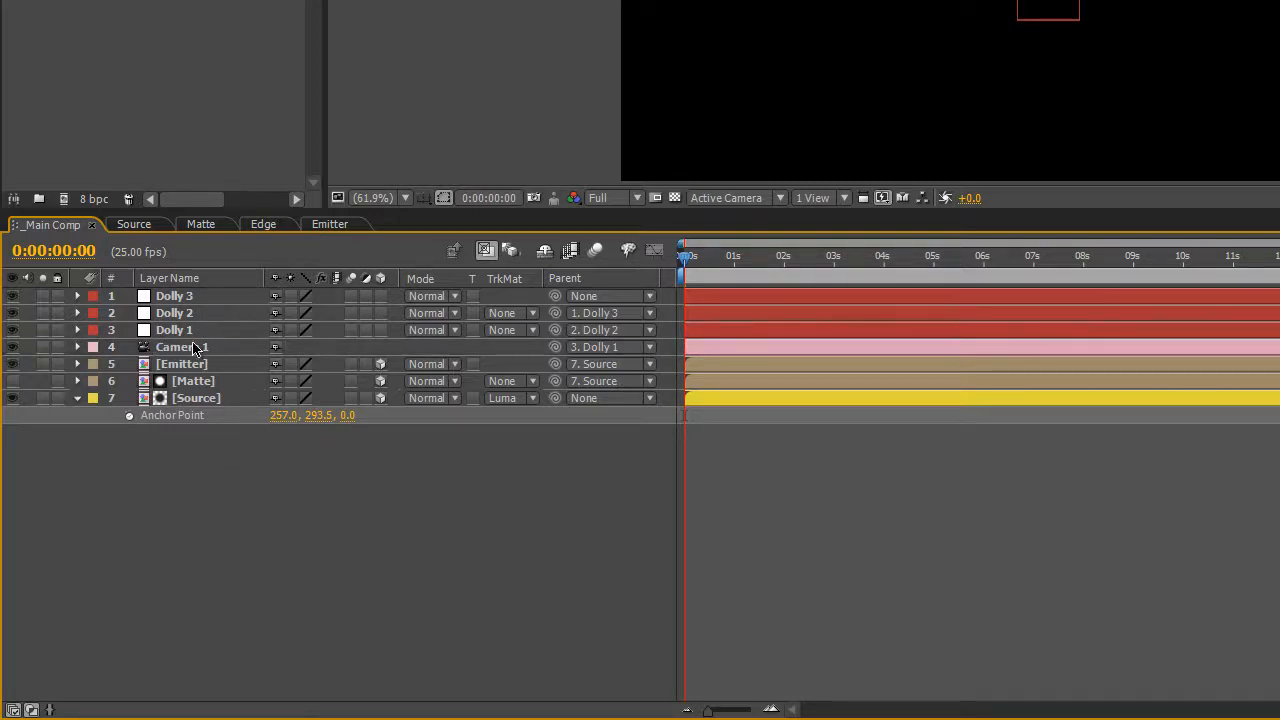
{"action": "mouse_move", "coordinate": [188, 347]}
{"action": "left_mouse_down"}
{"action": "mouse_move", "coordinate": [205, 295]}
{"action": "mouse_move", "coordinate": [205, 331]}
{"action": "left_mouse_up"}
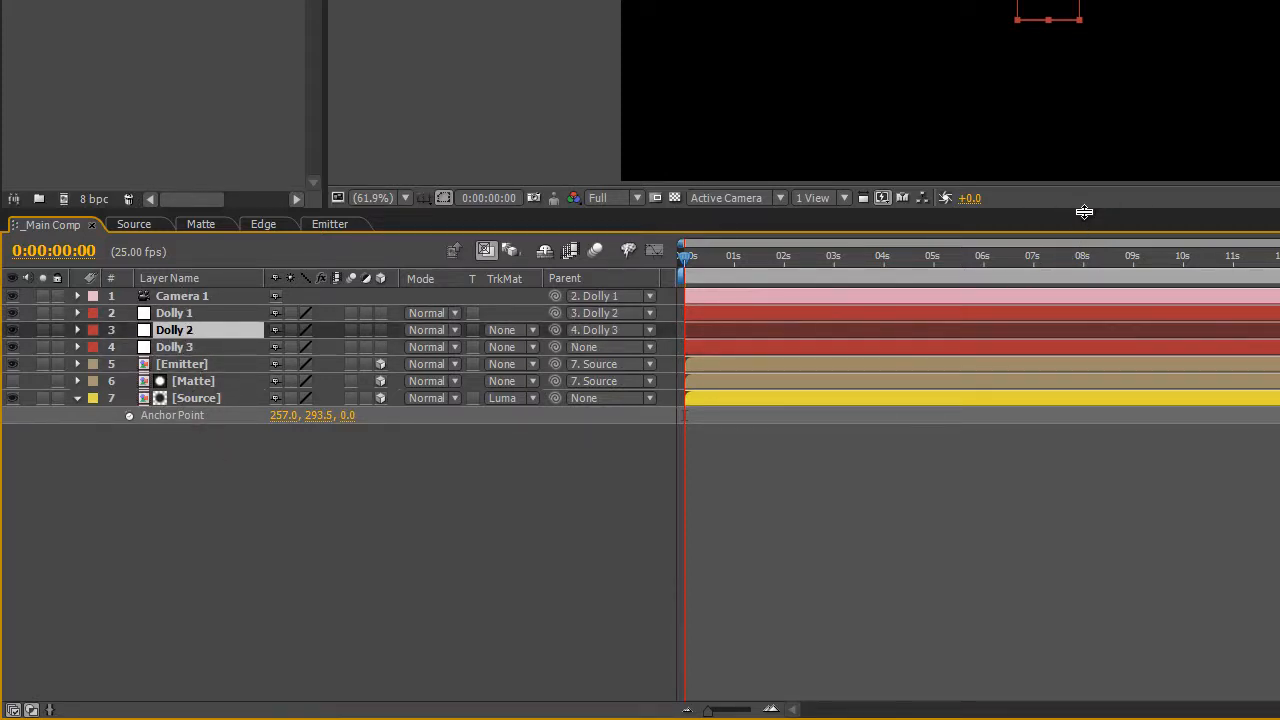
Step: Create a 500 x 500 px white solid named Floor and give it a full-size elliptical mask
{"action": "left_click_drag", "start_coordinate": [1078, 213], "coordinate": [1072, 308]}
{"action": "left_click", "coordinate": [300, 622]}
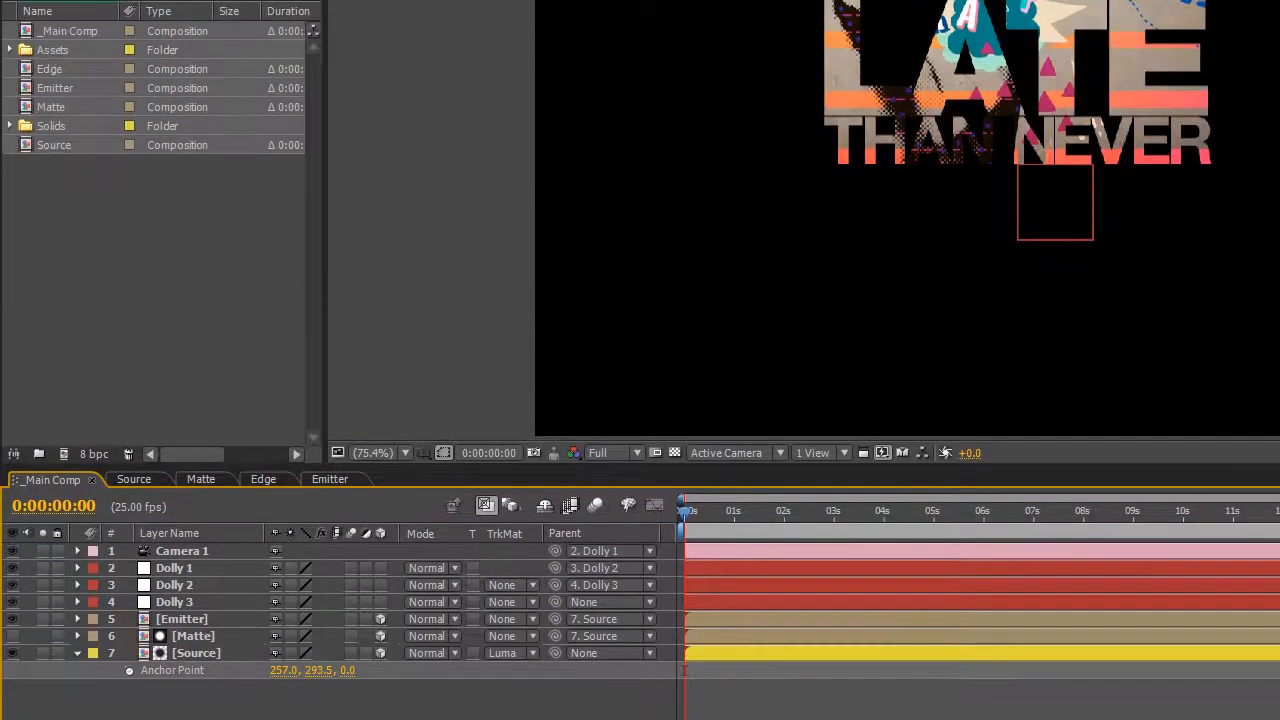
{"action": "key", "text": "ctrl+y"}
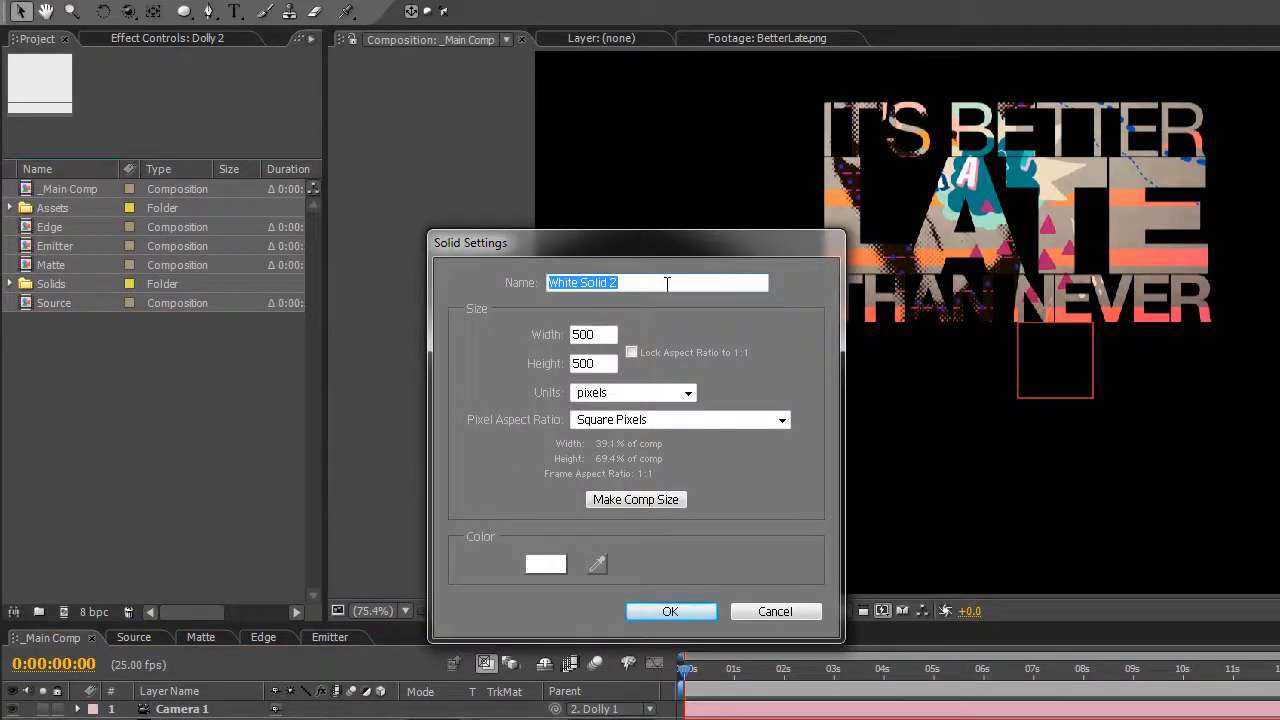
{"action": "type", "text": "Floor"}
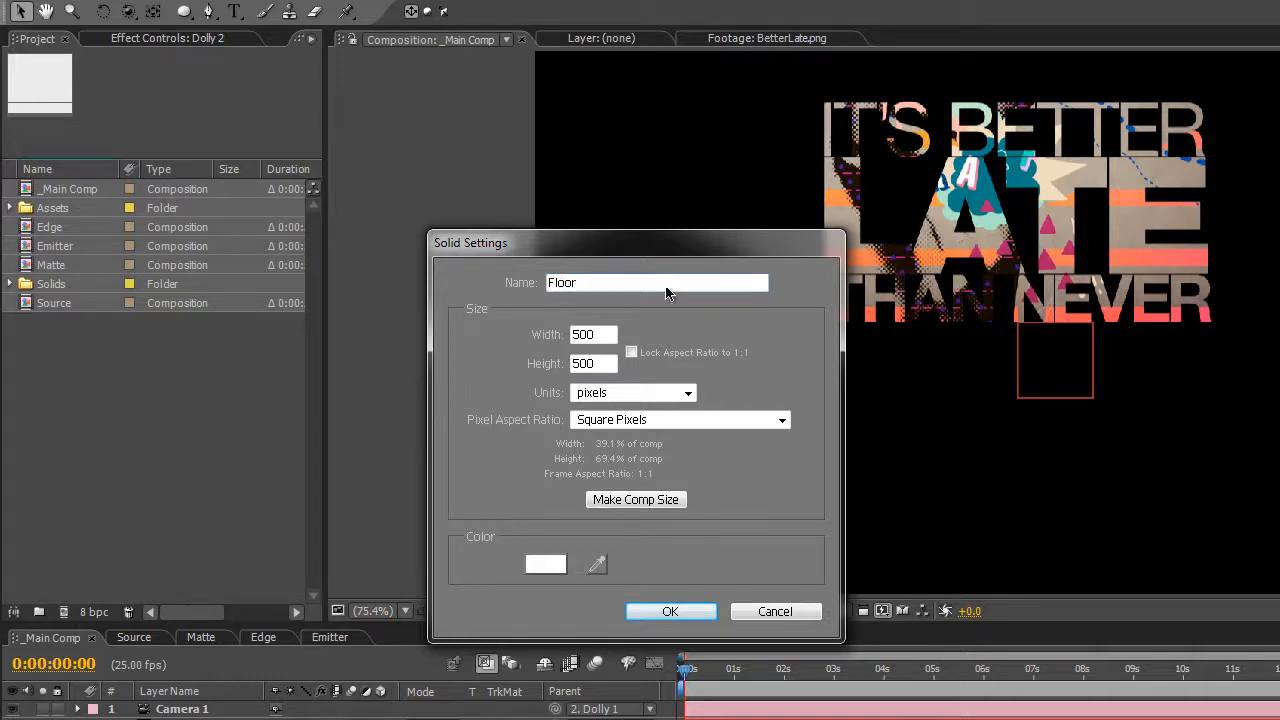
{"action": "left_click", "coordinate": [683, 611]}
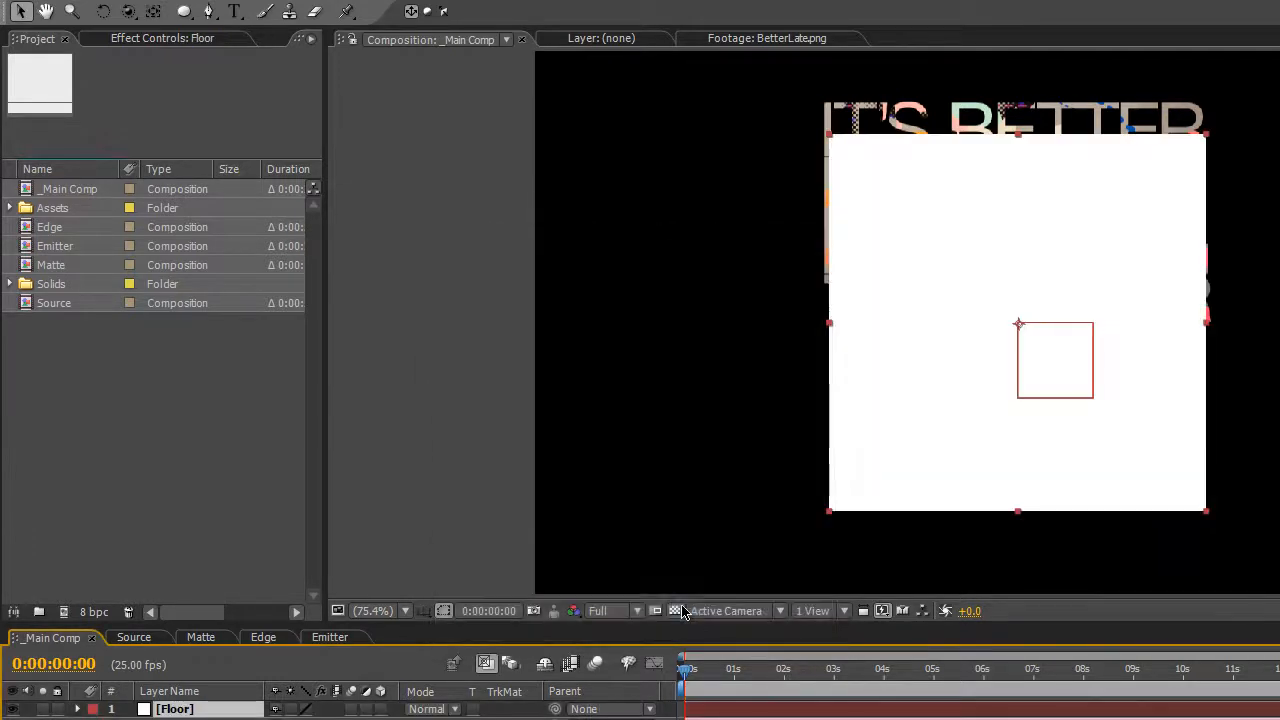
{"action": "left_click", "coordinate": [184, 11]}
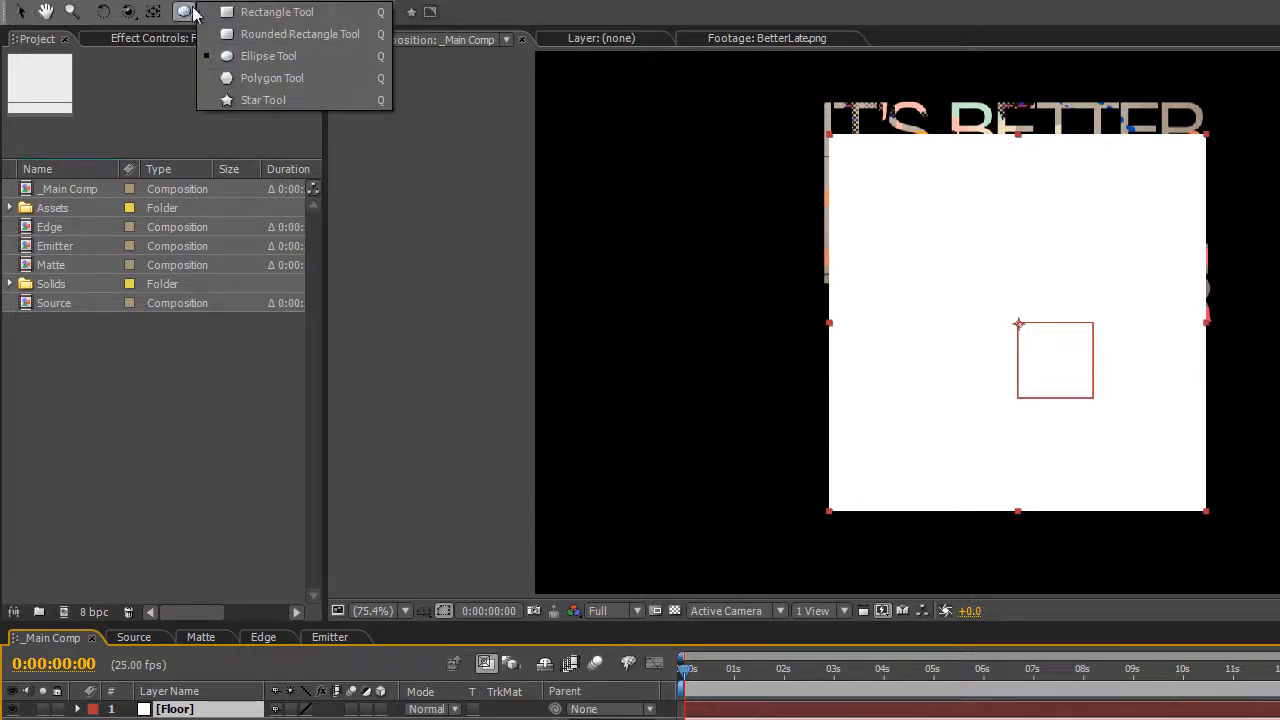
{"action": "double_click", "coordinate": [184, 11]}
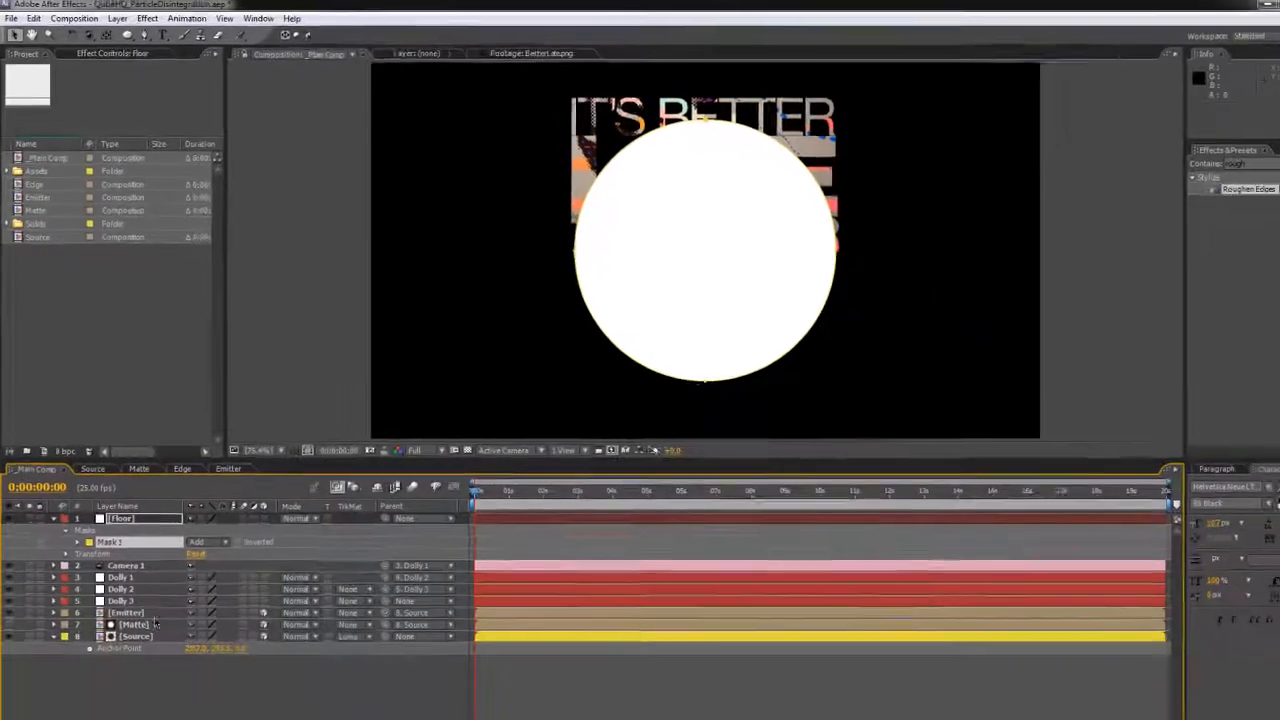
Step: Move the Floor layer below Source and make it a 3D layer
{"action": "left_click_drag", "start_coordinate": [120, 518], "coordinate": [107, 614]}
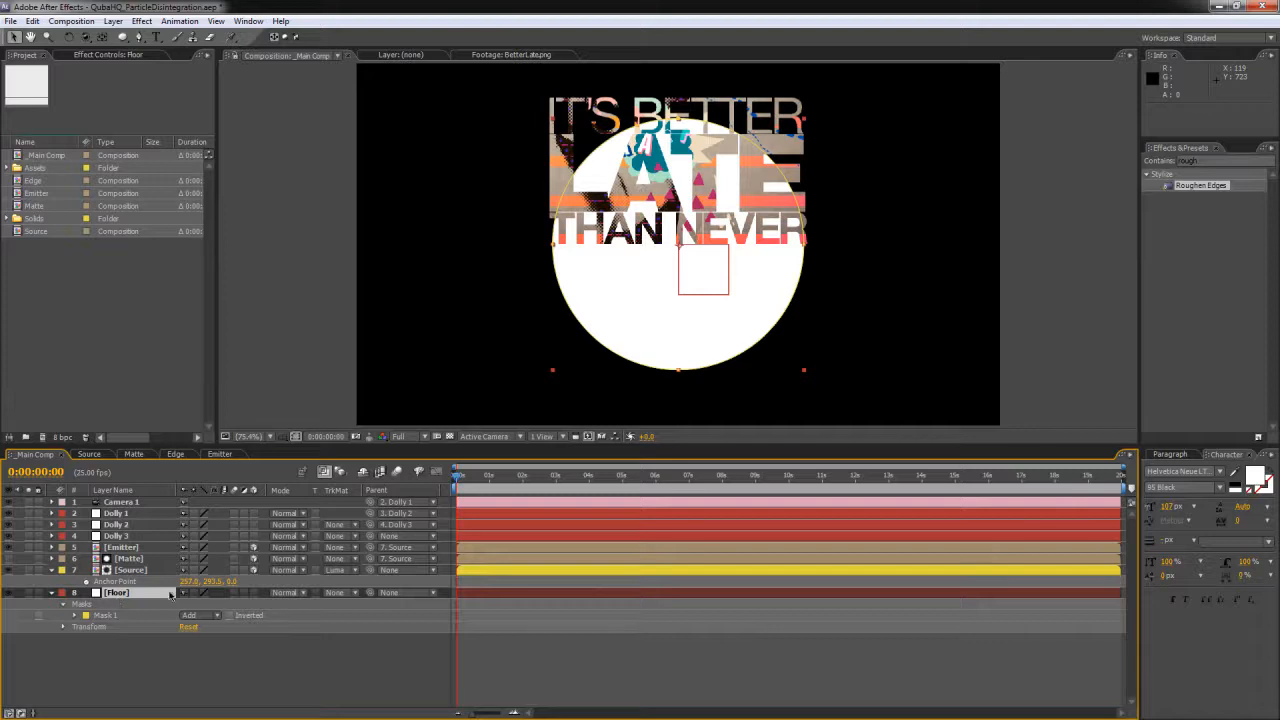
{"action": "left_click", "coordinate": [254, 595]}
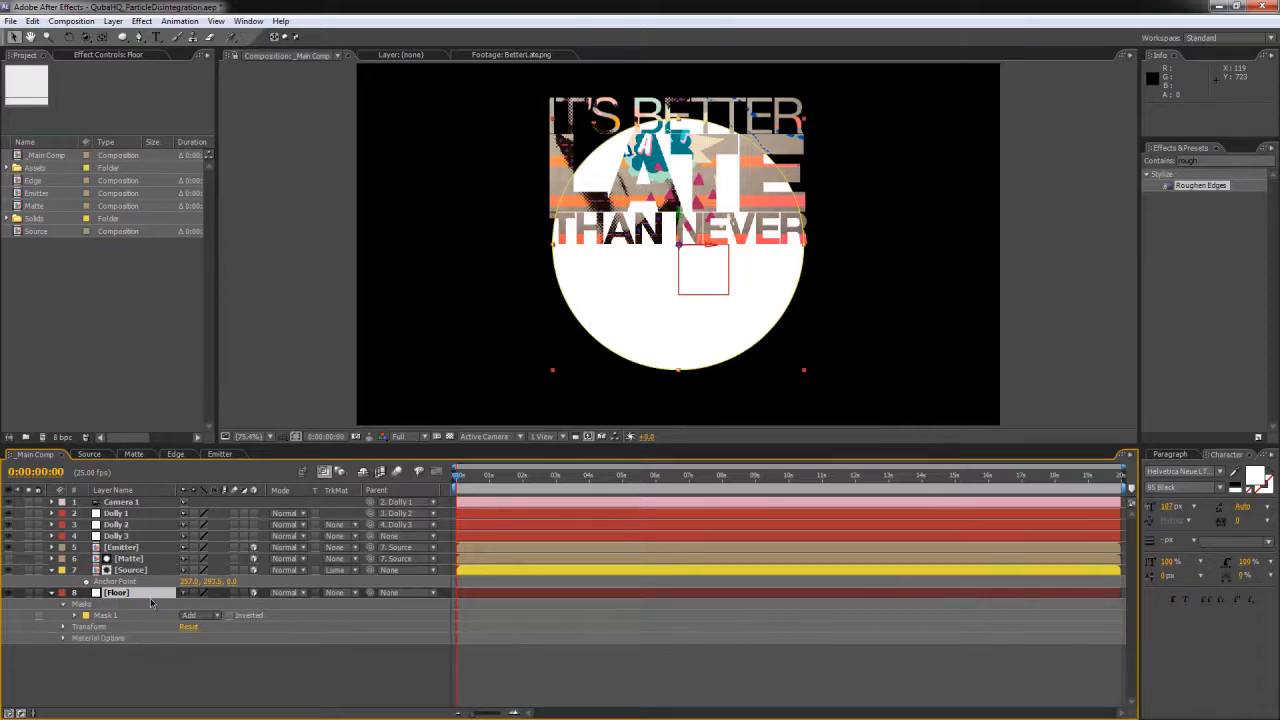
Step: Set the Floor layer's X Rotation to 90° so it lies flat beneath the artwork
{"action": "key", "text": "r"}
{"action": "left_click", "coordinate": [197, 615]}
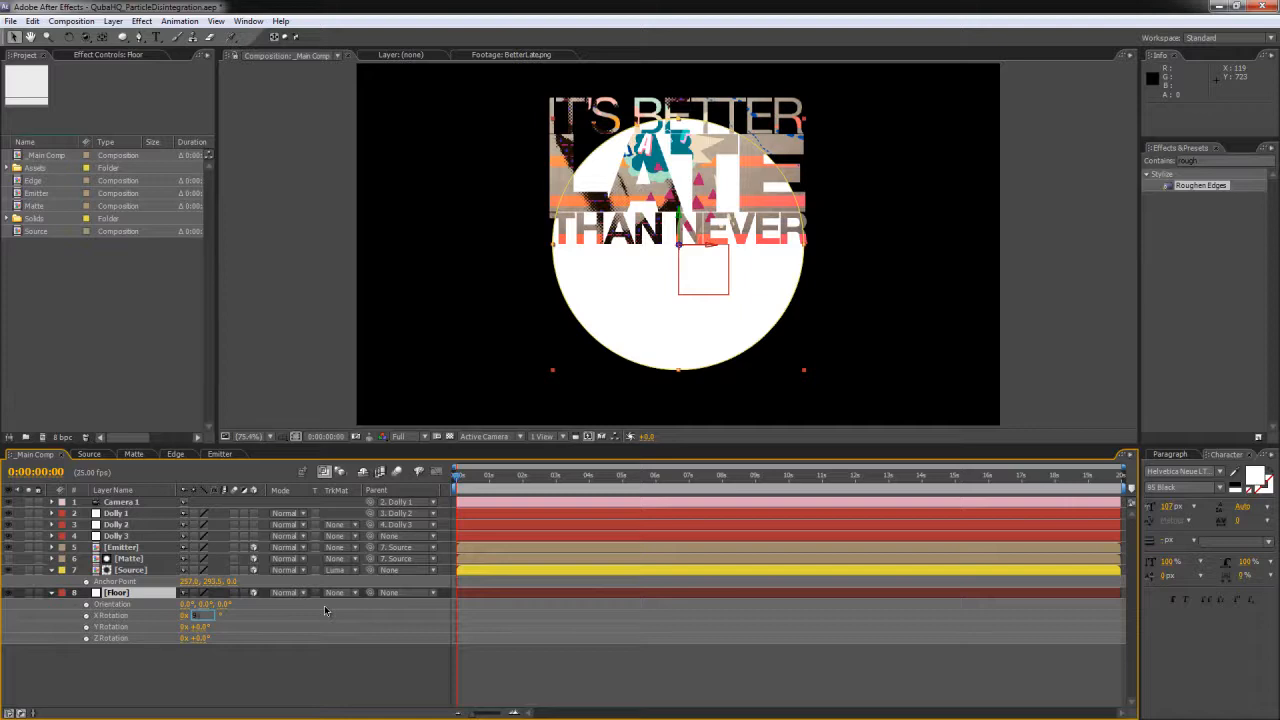
{"action": "type", "text": "90"}
{"action": "key", "text": "Return"}
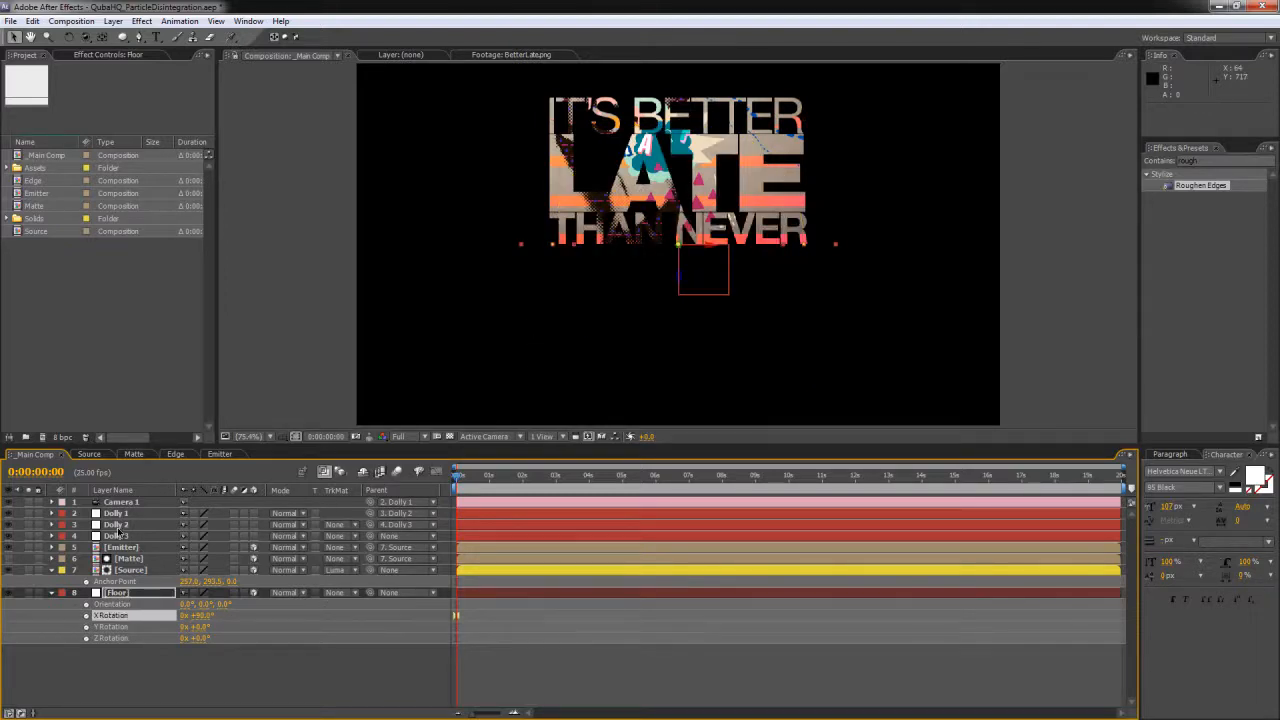
Step: Make Dolly 1, Dolly 2 and Dolly 3 3D layers and set Dolly 1's X Rotation to -17°
{"action": "left_click", "coordinate": [116, 514]}
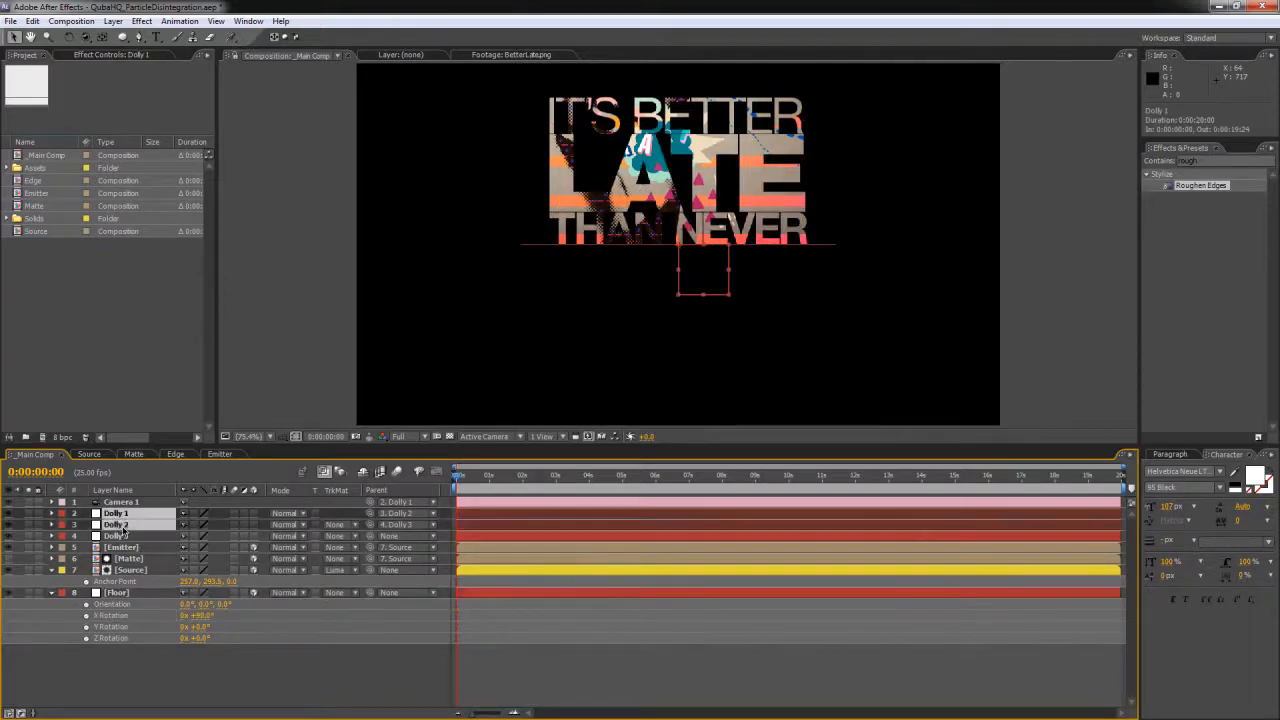
{"action": "left_click", "coordinate": [118, 525], "text": "ctrl"}
{"action": "left_click", "coordinate": [159, 672]}
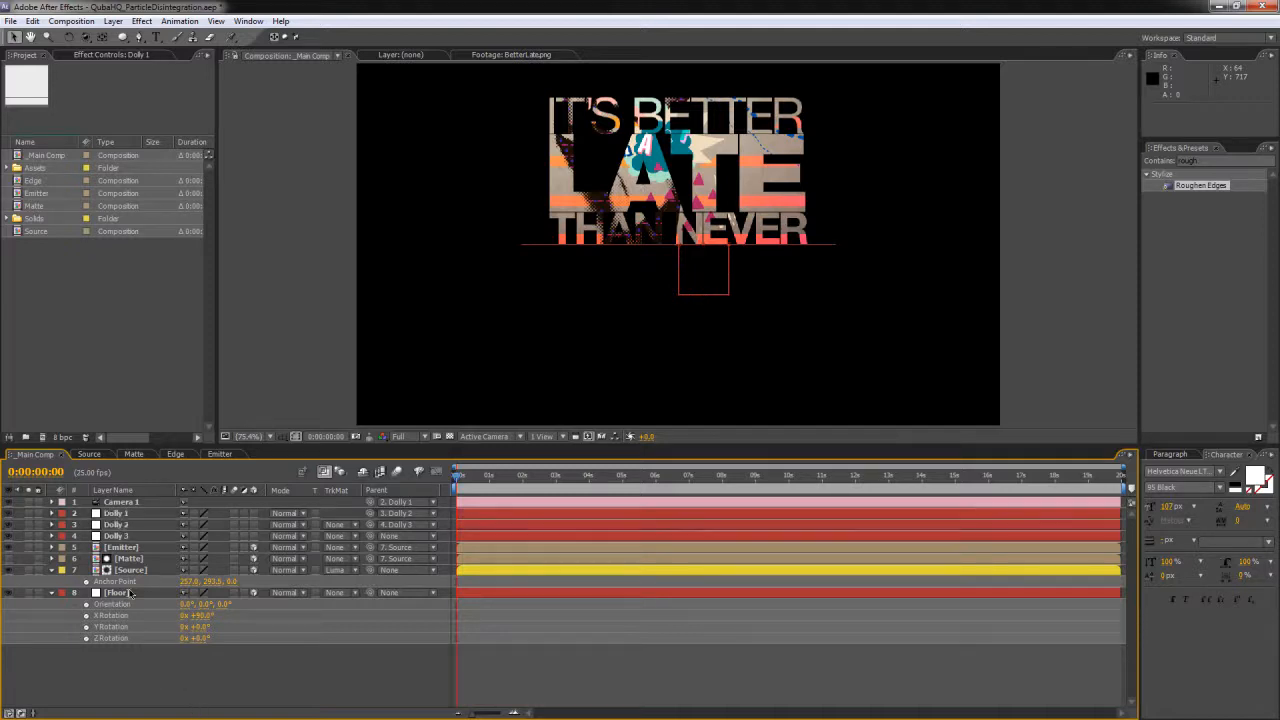
{"action": "left_click", "coordinate": [123, 515]}
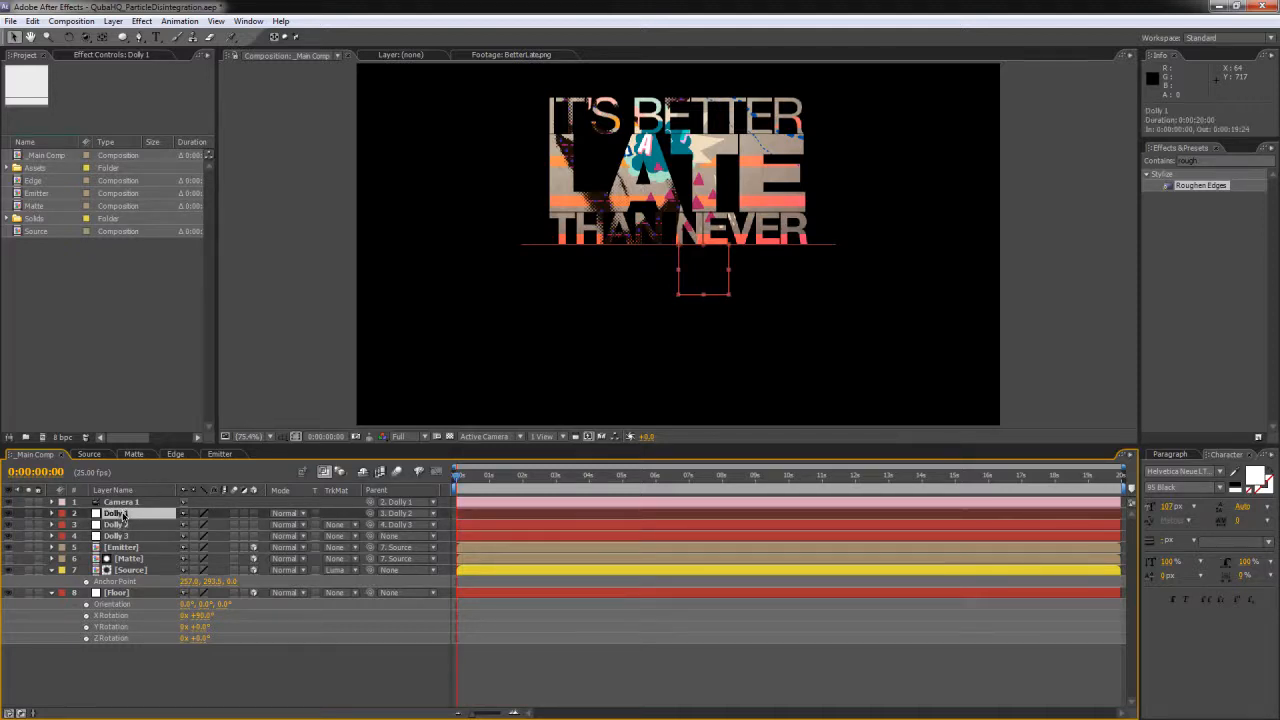
{"action": "key", "text": "r"}
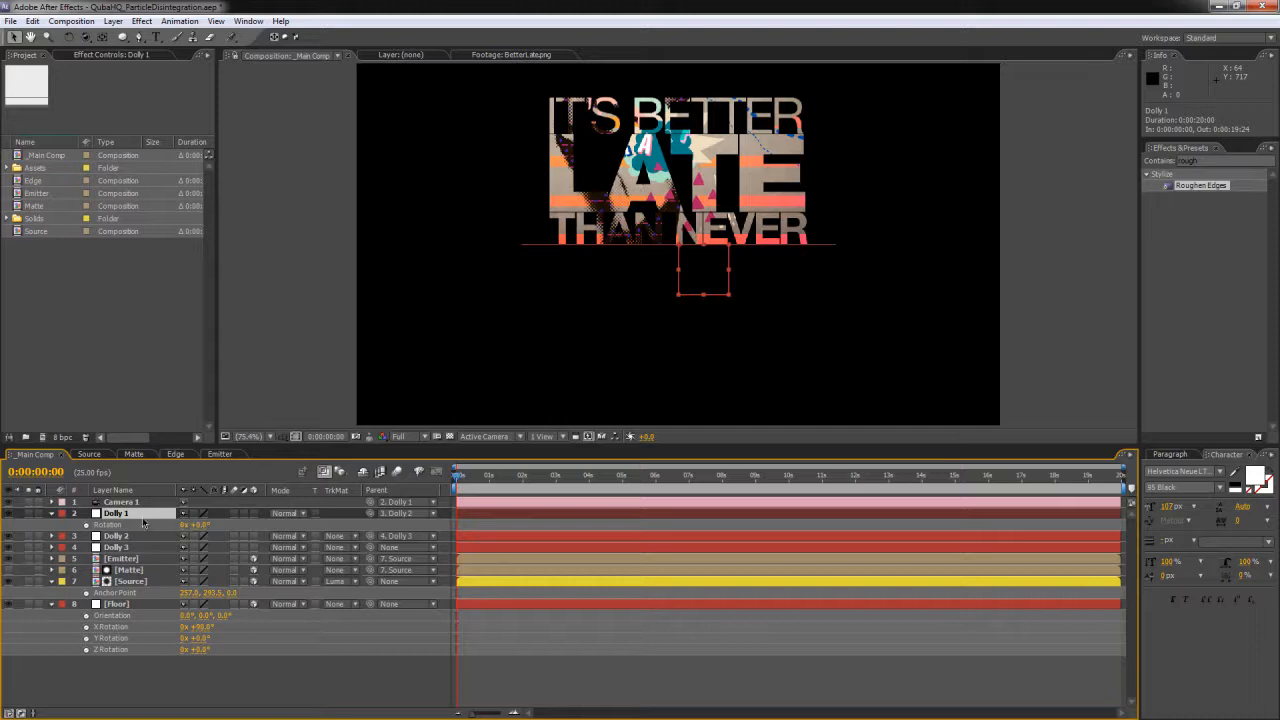
{"action": "left_click", "coordinate": [253, 513]}
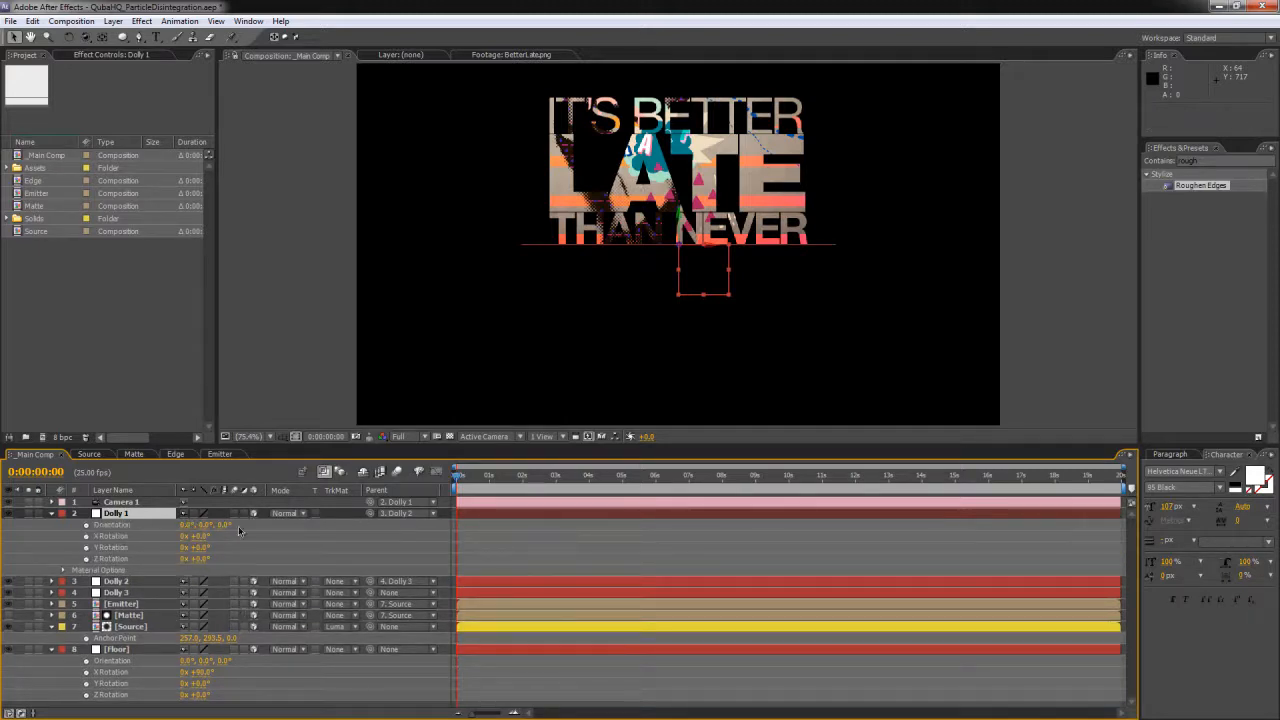
{"action": "left_click_drag", "start_coordinate": [201, 549], "coordinate": [176, 537]}
{"action": "key", "text": "ctrl+z"}
Step: Rotate Dolly 2 around its Y axis to about 13°
{"action": "left_click", "coordinate": [116, 581]}
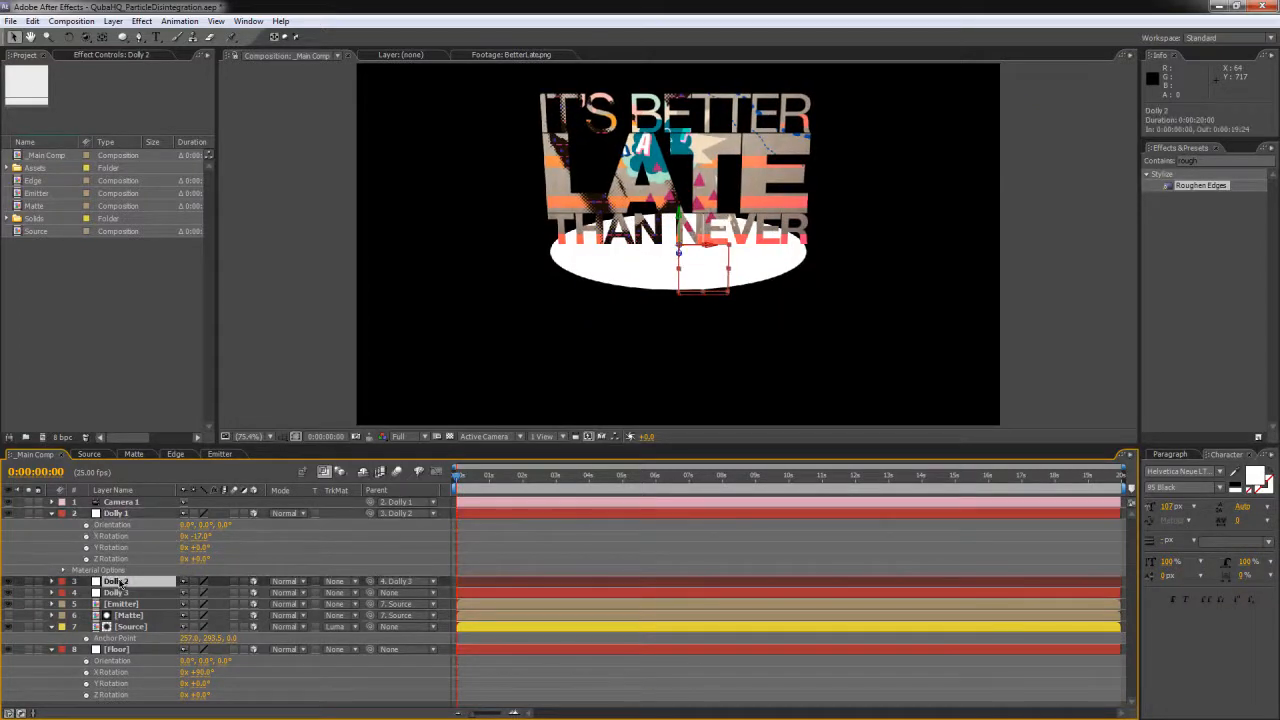
{"action": "key", "text": "r"}
{"action": "left_click_drag", "start_coordinate": [200, 604], "coordinate": [232, 608]}
{"action": "key", "text": "ctrl+z"}
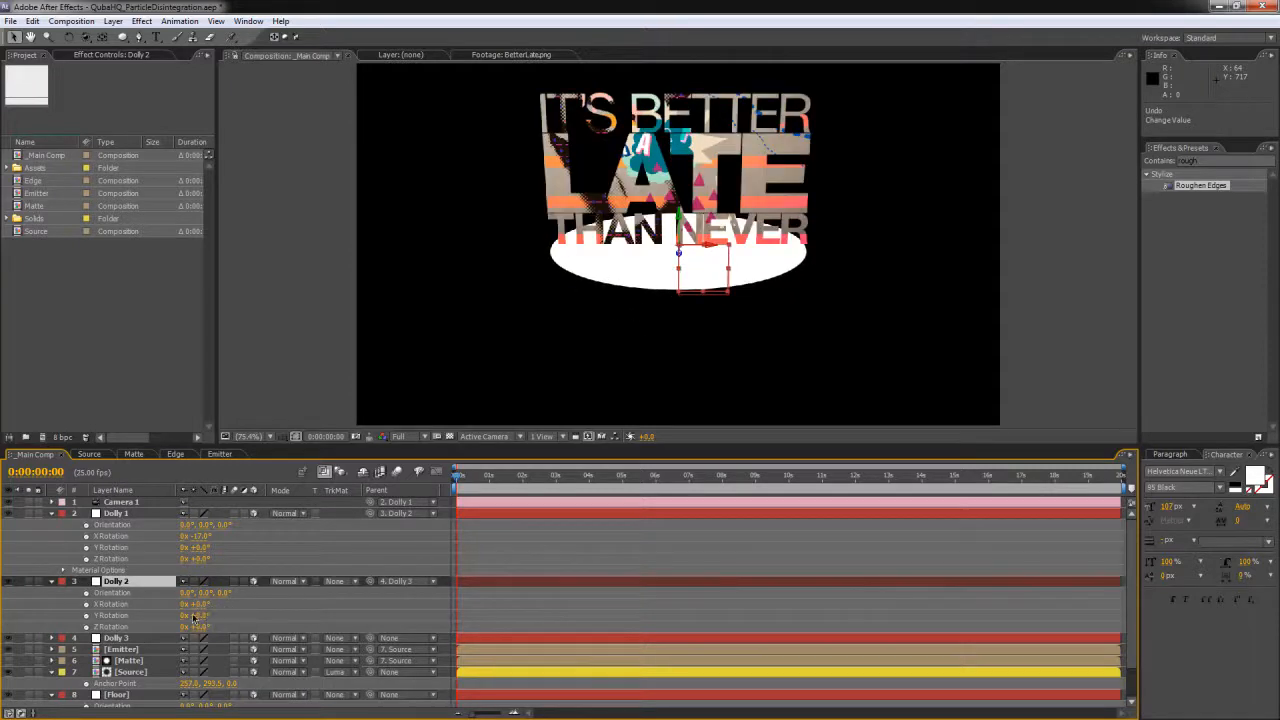
{"action": "mouse_move", "coordinate": [200, 619]}
{"action": "left_mouse_down"}
{"action": "mouse_move", "coordinate": [155, 616]}
{"action": "mouse_move", "coordinate": [240, 612]}
{"action": "mouse_move", "coordinate": [190, 614]}
{"action": "mouse_move", "coordinate": [204, 616]}
{"action": "left_mouse_up"}
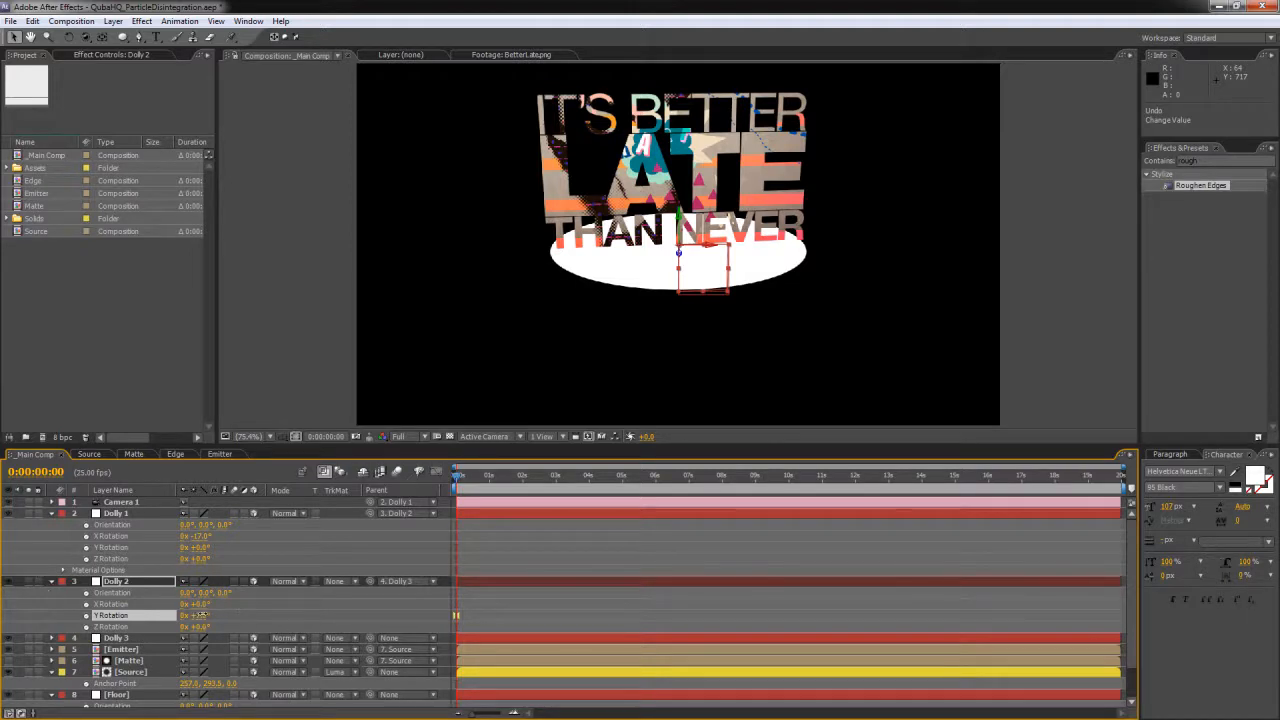
{"action": "left_click_drag", "start_coordinate": [202, 616], "coordinate": [212, 616]}
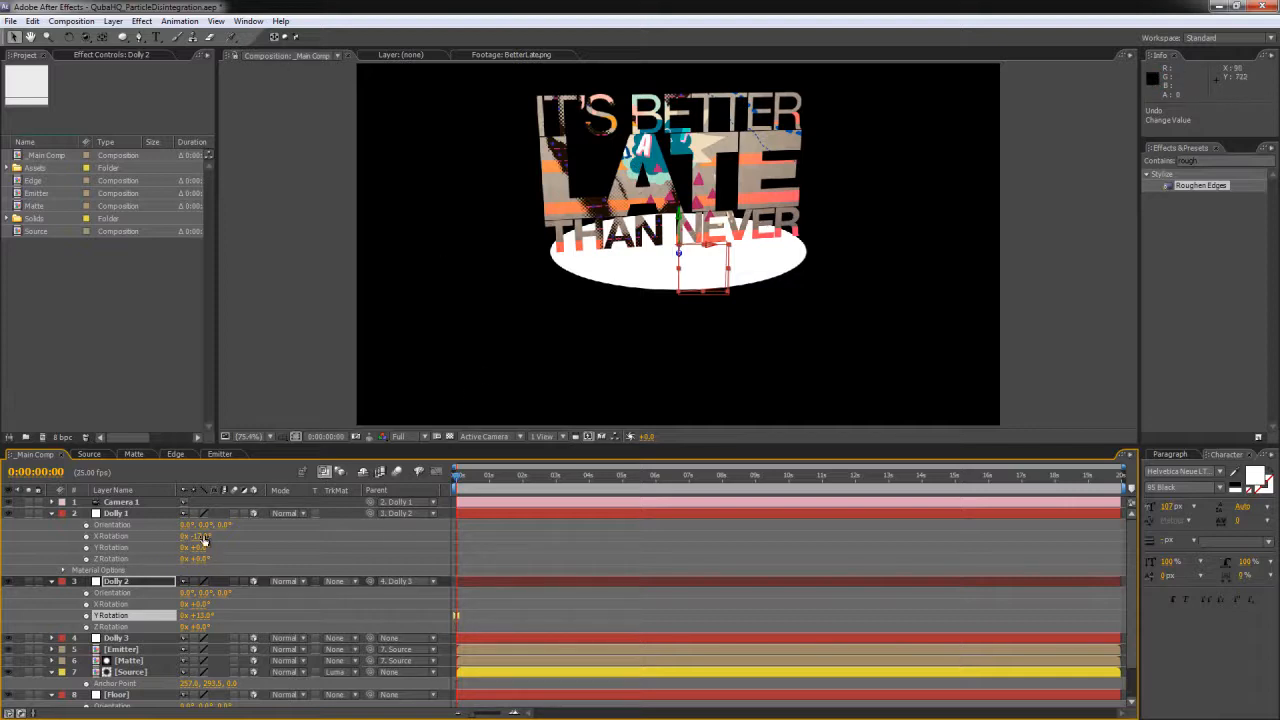
Step: Reduce Dolly 1's X Rotation to about -5° and collapse the properties of Dolly 1 and Dolly 2
{"action": "left_click_drag", "start_coordinate": [200, 536], "coordinate": [203, 536]}
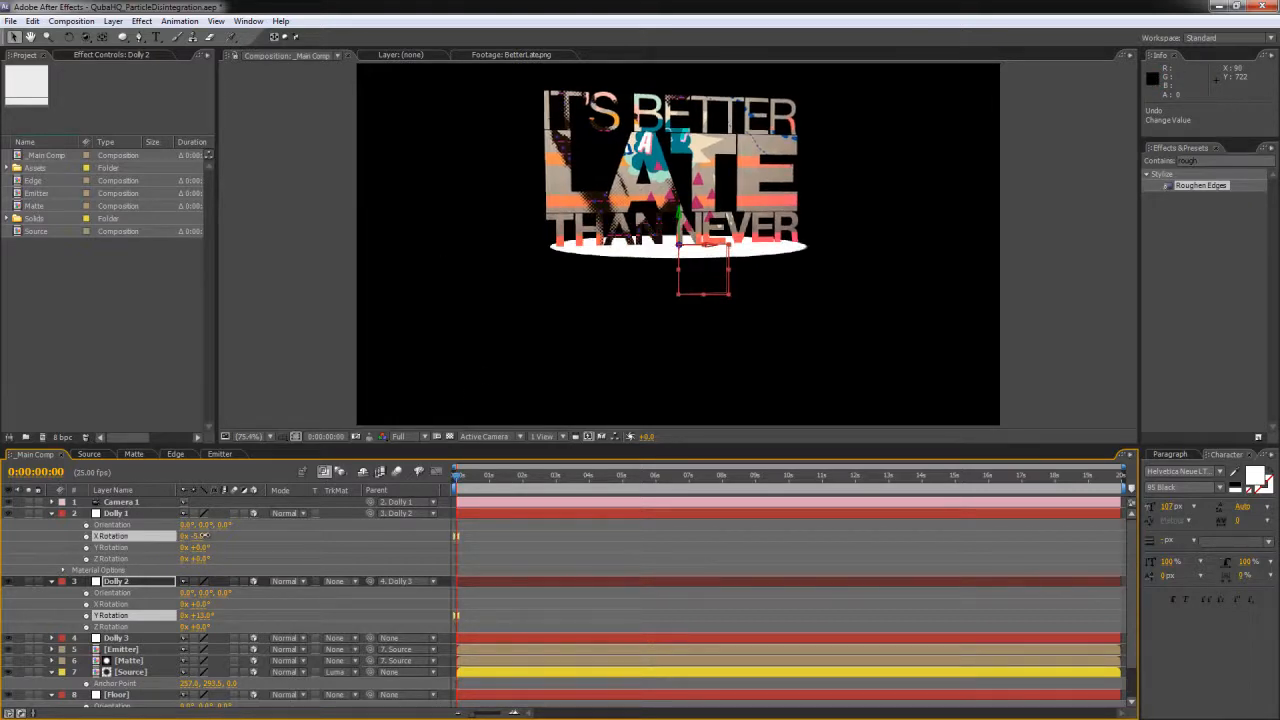
{"action": "left_click", "coordinate": [52, 513]}
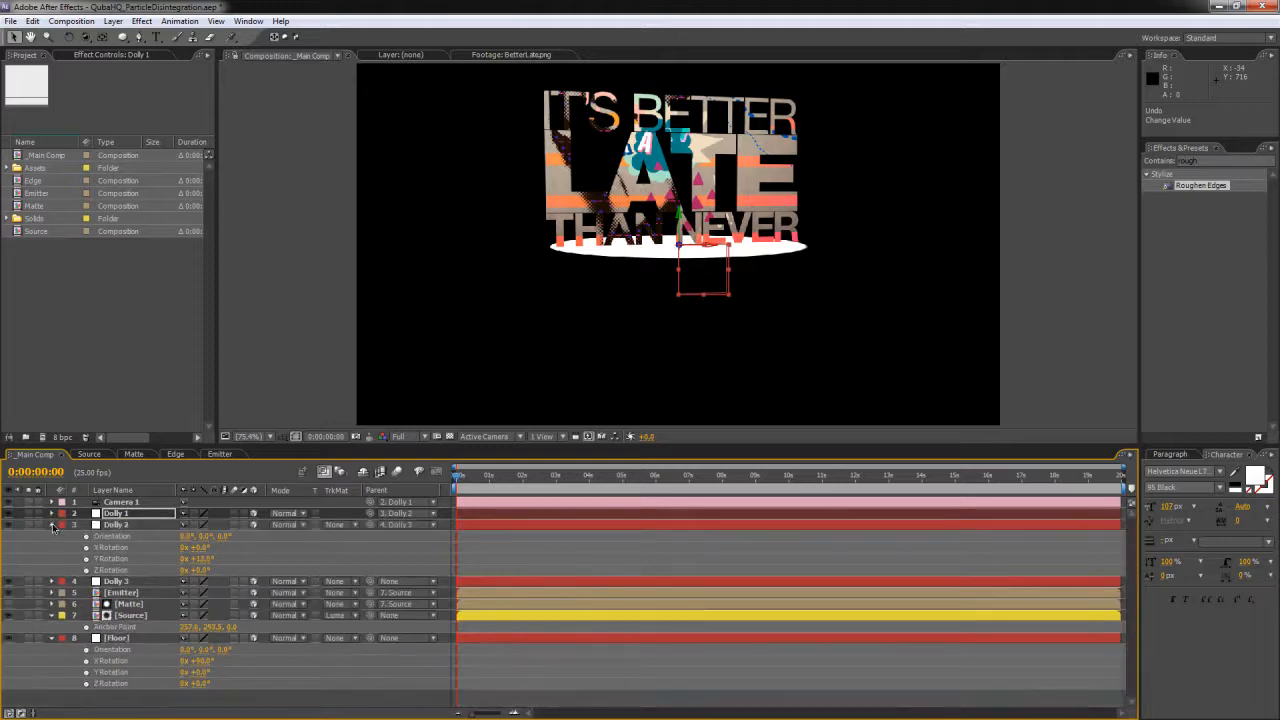
{"action": "left_click", "coordinate": [52, 525]}
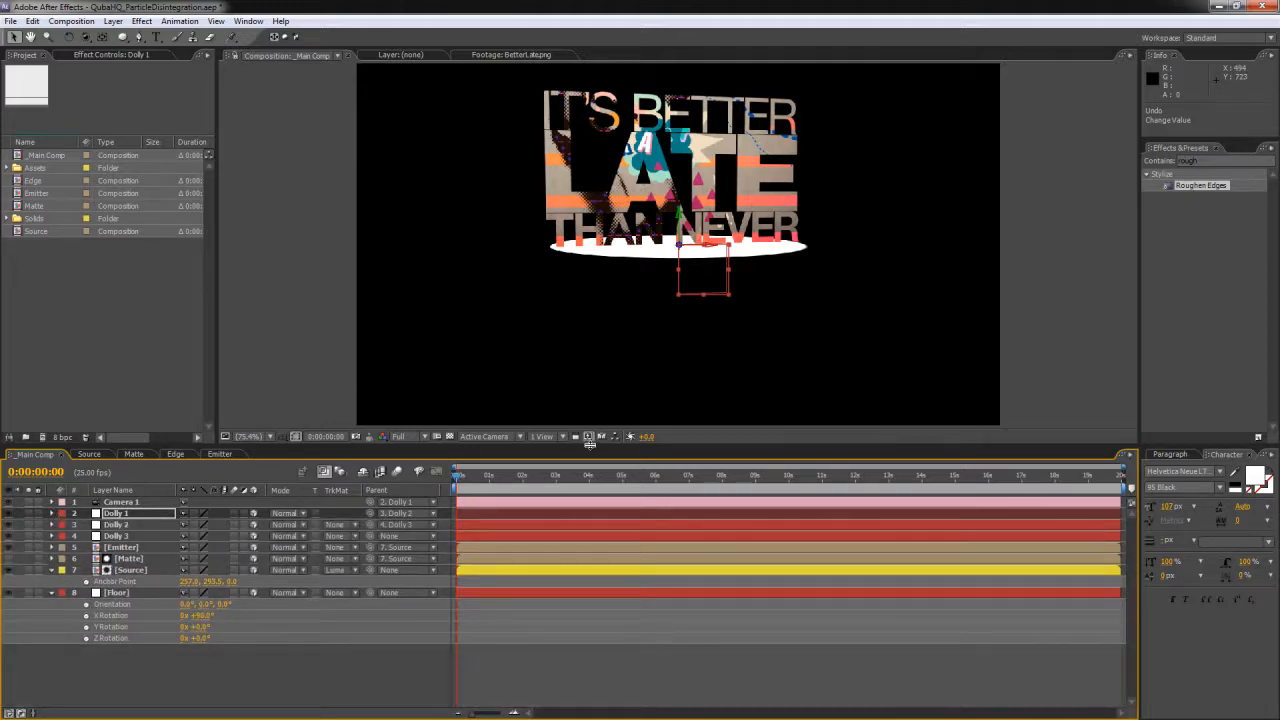
Step: Move Camera 1 closer to the text and raise it to about Y -61, with its point of interest at about Y -125
{"action": "left_click_drag", "start_coordinate": [590, 447], "coordinate": [590, 588]}
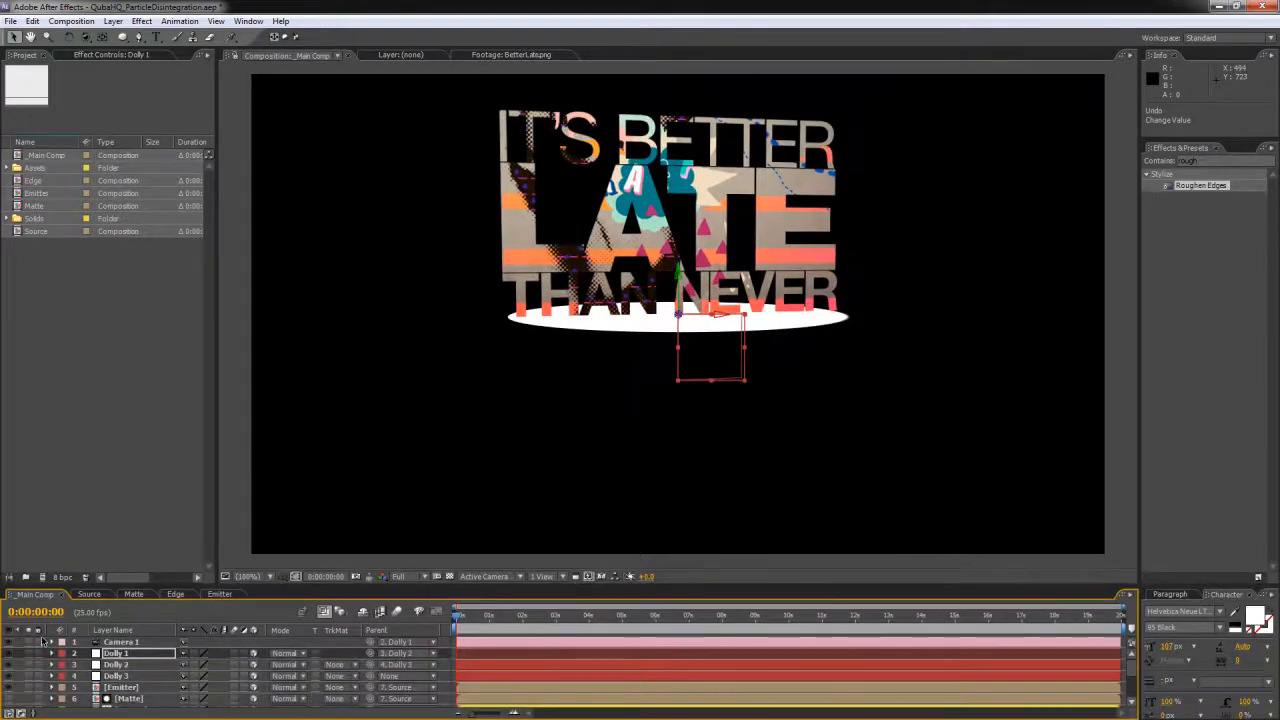
{"action": "left_click", "coordinate": [51, 642]}
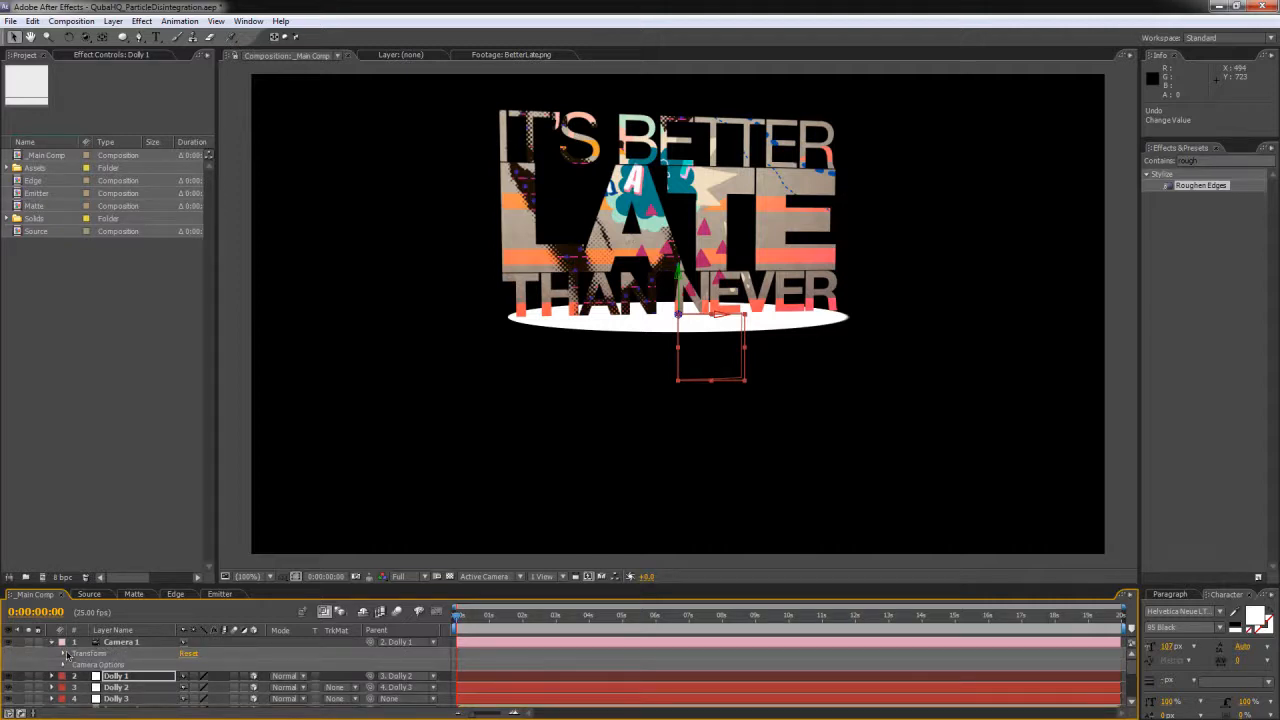
{"action": "left_click", "coordinate": [120, 642]}
{"action": "key", "text": "a"}
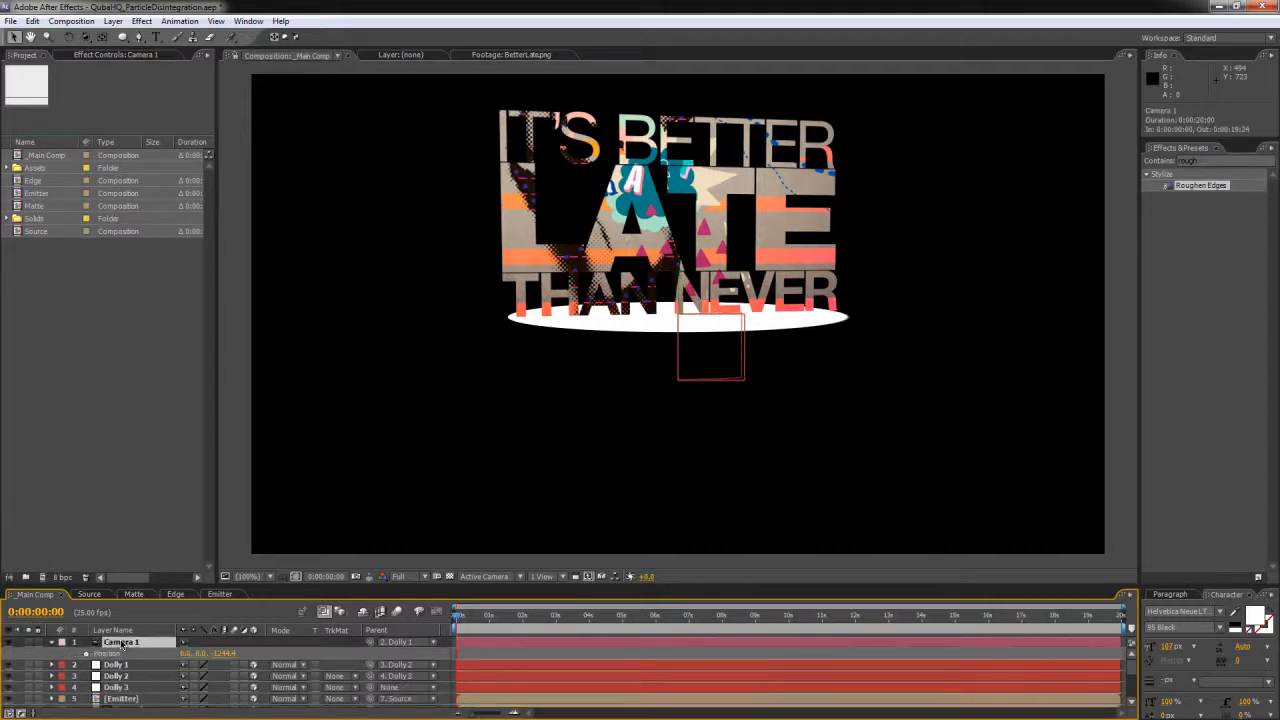
{"action": "key", "text": "shift+p"}
{"action": "left_click_drag", "start_coordinate": [228, 664], "coordinate": [470, 655]}
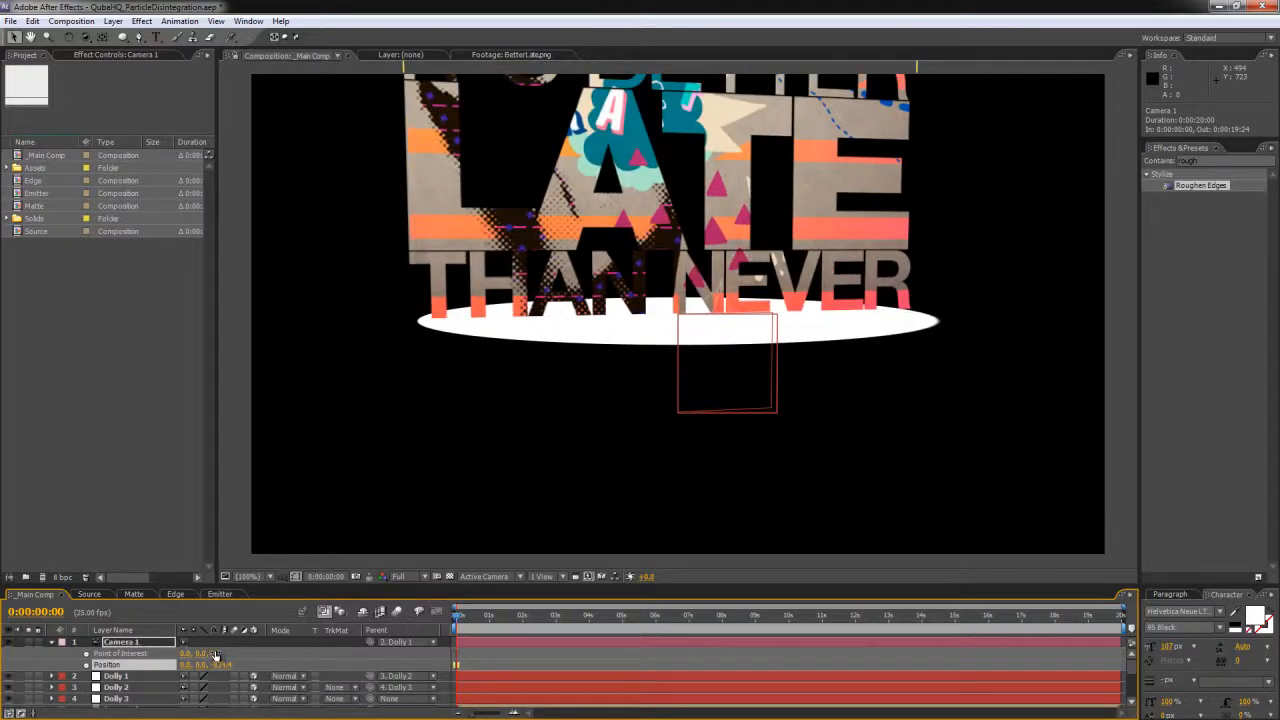
{"action": "left_click_drag", "start_coordinate": [201, 664], "coordinate": [88, 686]}
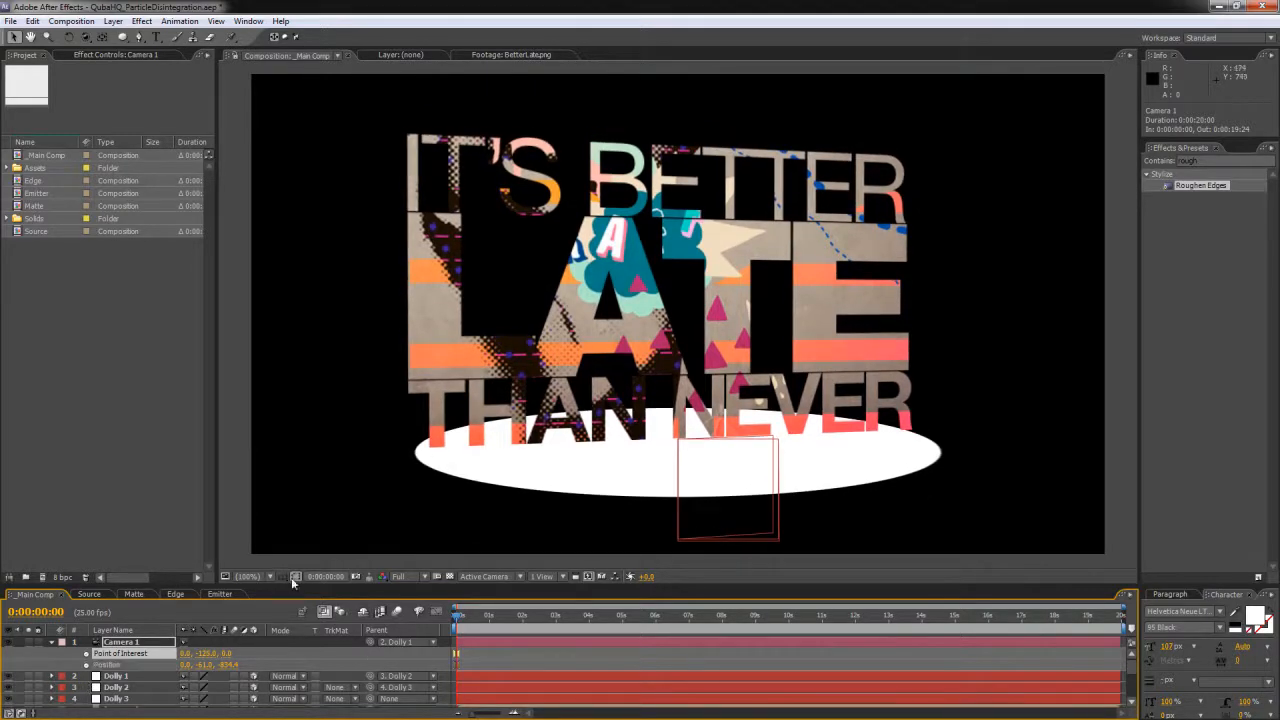
{"action": "left_click", "coordinate": [52, 643]}
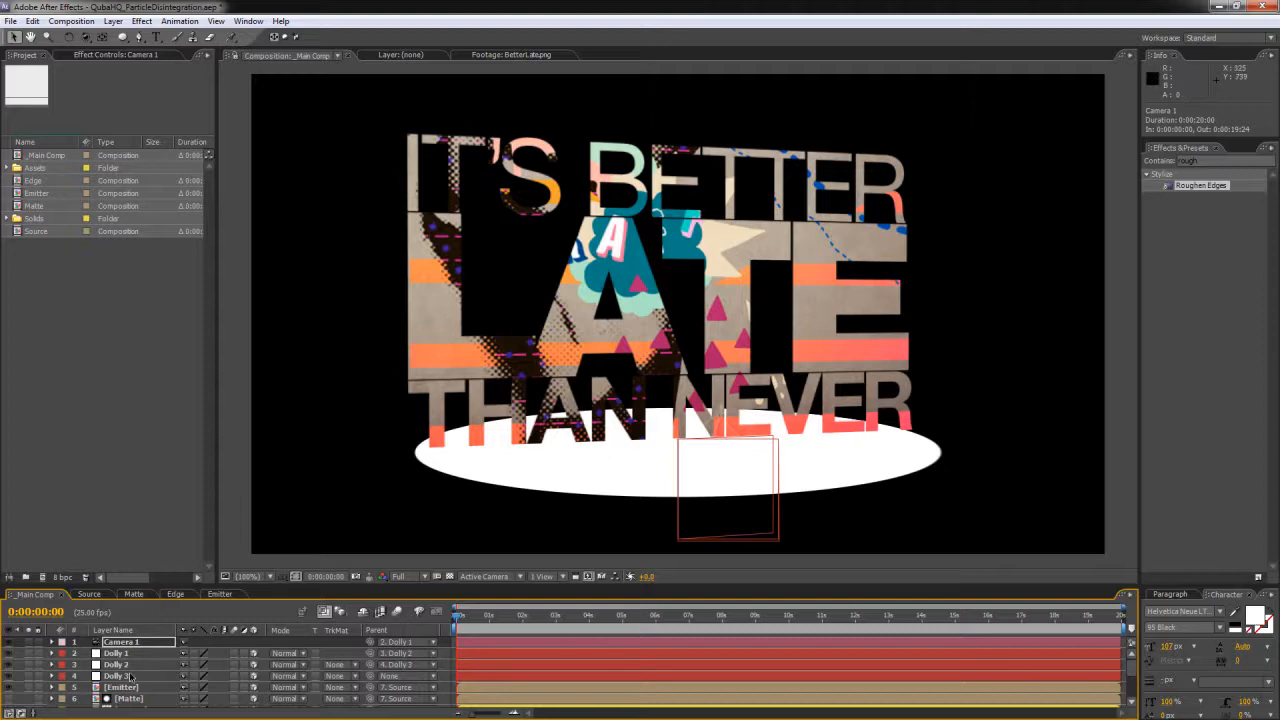
{"action": "left_click_drag", "start_coordinate": [204, 598], "coordinate": [204, 458]}
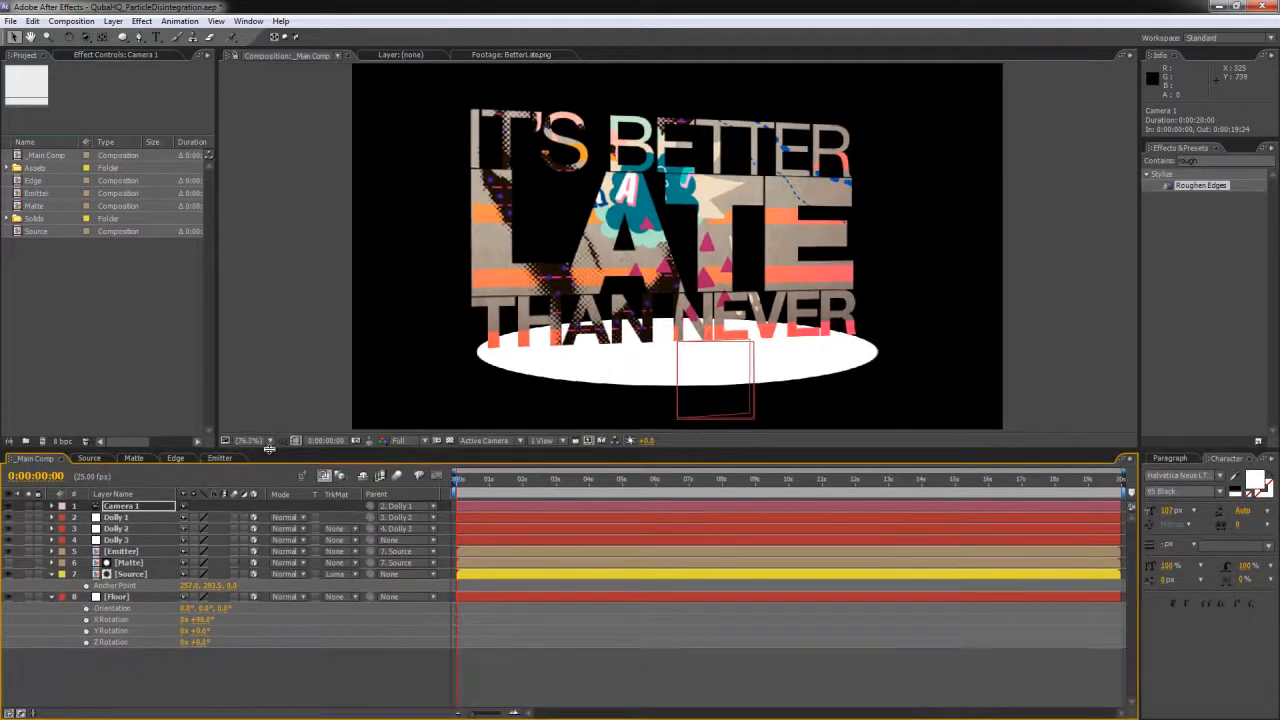
Step: Scale the Floor layer to 10000% and hide the layer controls in the composition view
{"action": "left_click", "coordinate": [117, 597]}
{"action": "key", "text": "s"}
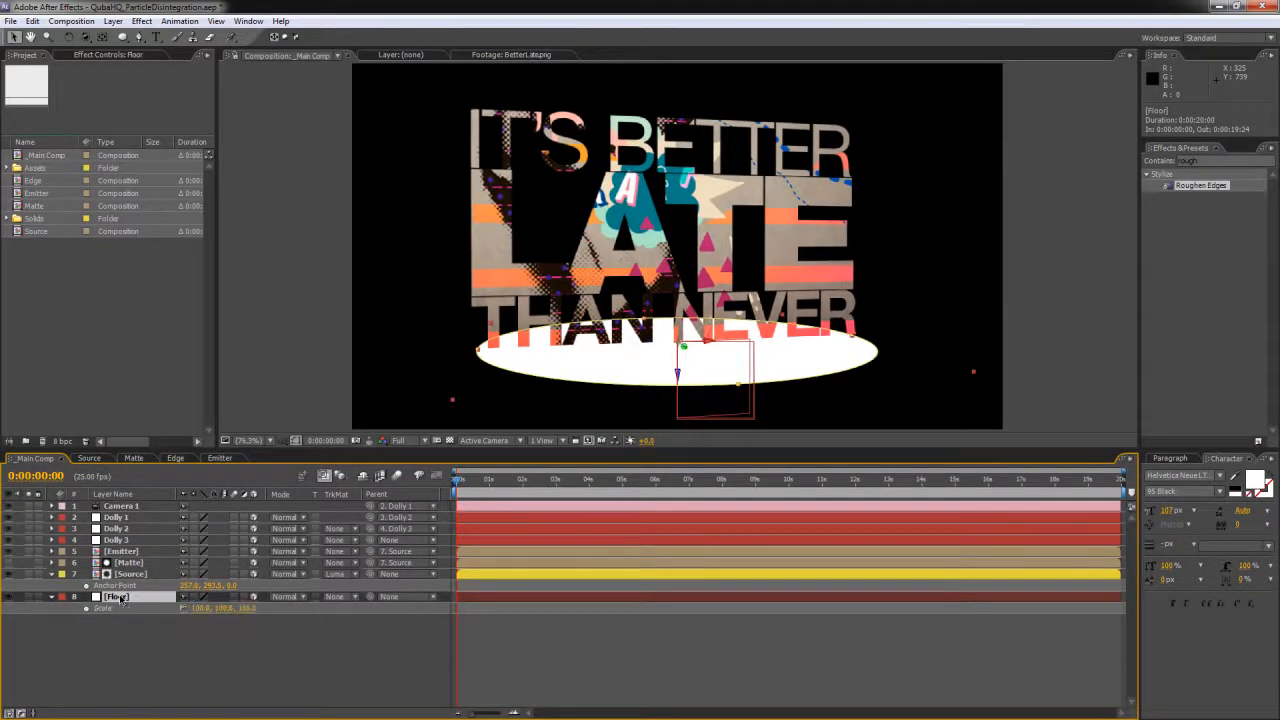
{"action": "left_click", "coordinate": [200, 607]}
{"action": "type", "text": "10000"}
{"action": "key", "text": "Return"}
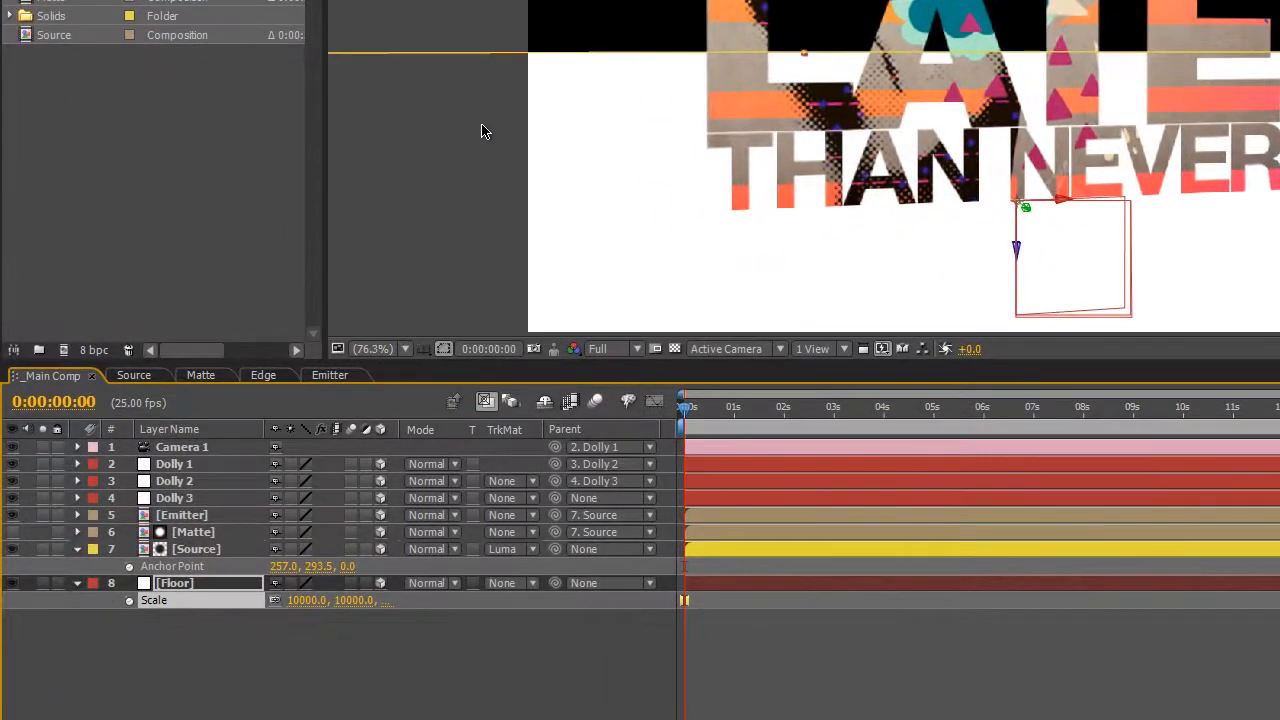
{"action": "key", "text": "ctrl+shift+h"}
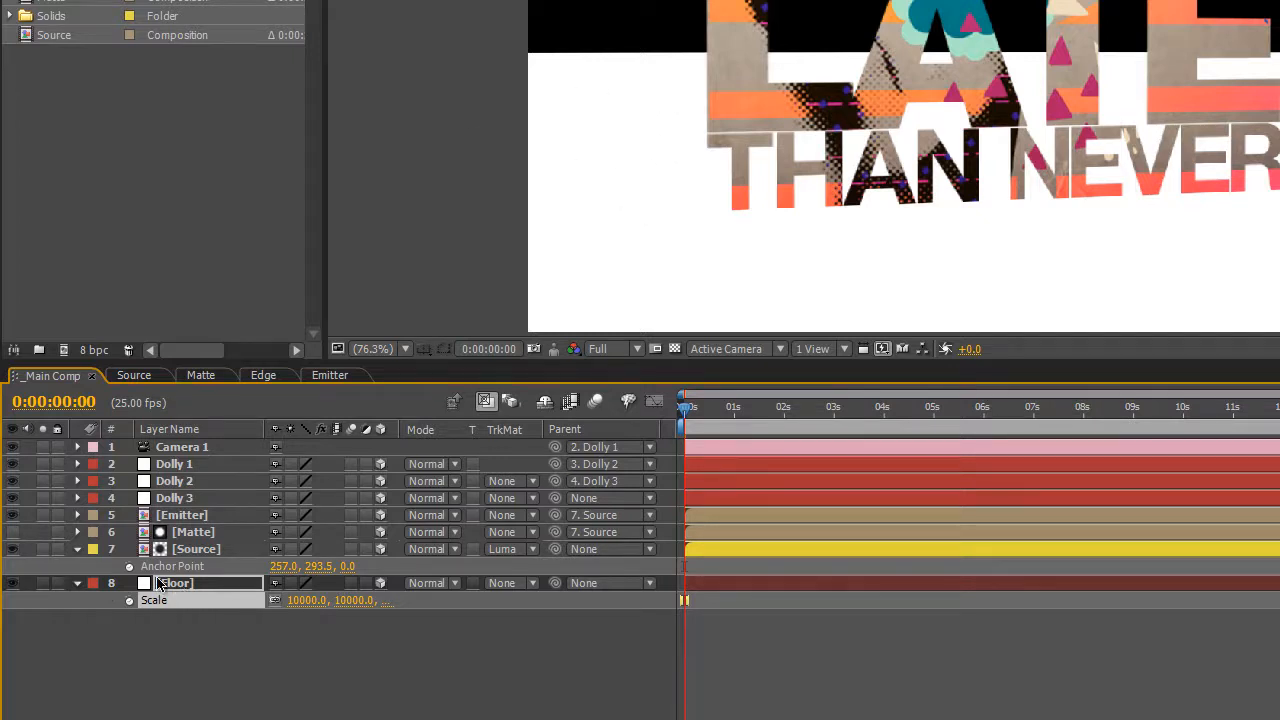
Step: Show the Floor layer's full Mask 1 properties, set the feather to 150 pixels and the expansion to about -84 pixels
{"action": "key", "text": "m"}
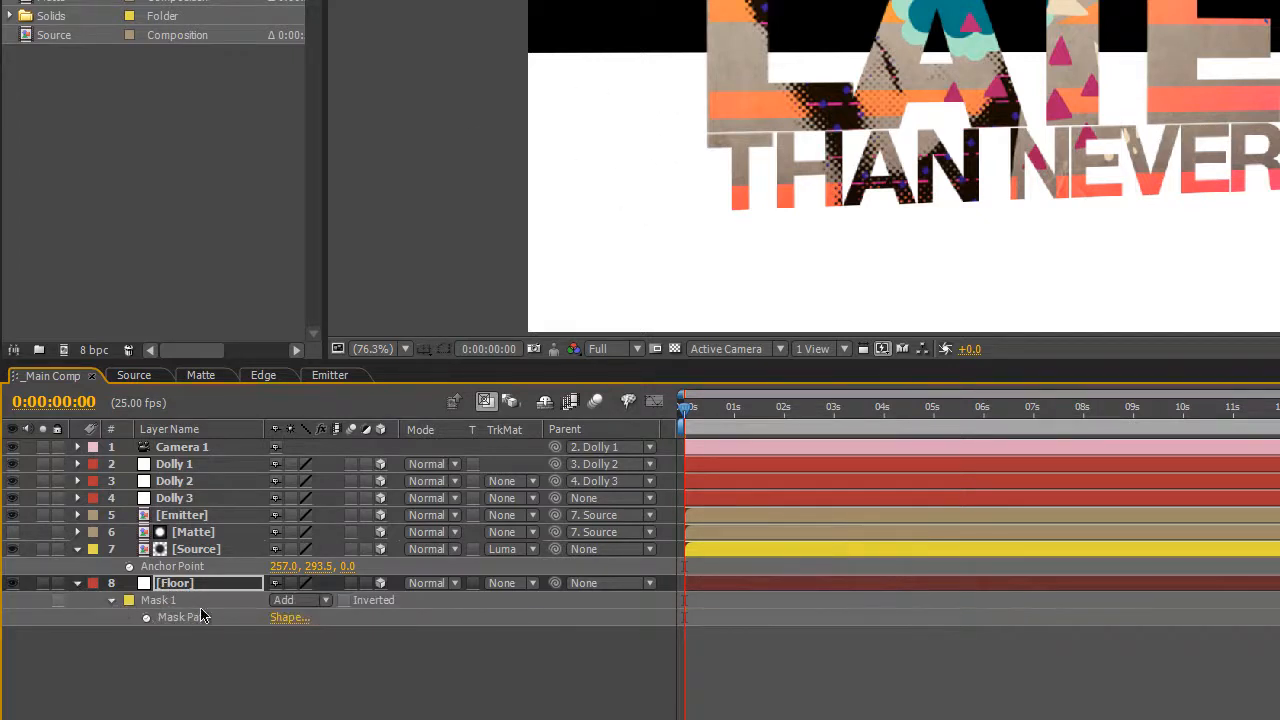
{"action": "left_click", "coordinate": [111, 600]}
{"action": "left_click", "coordinate": [112, 601]}
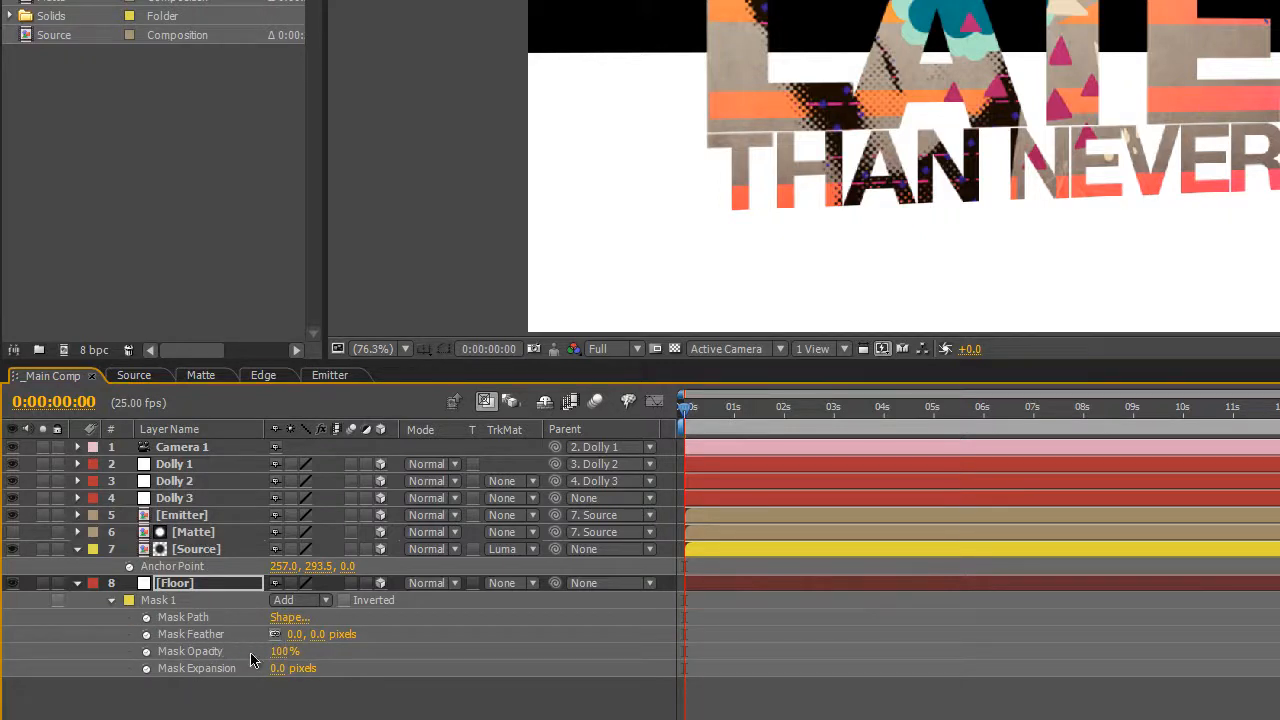
{"action": "left_click", "coordinate": [294, 634]}
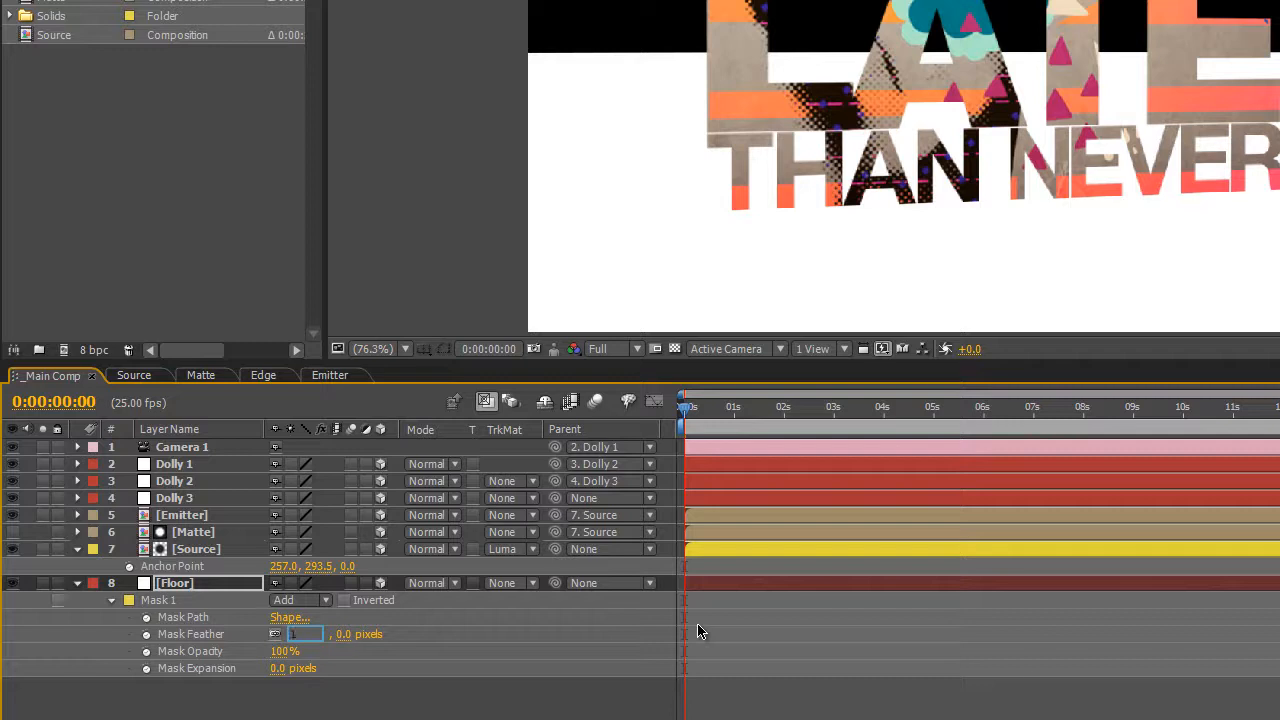
{"action": "type", "text": "150"}
{"action": "key", "text": "Return"}
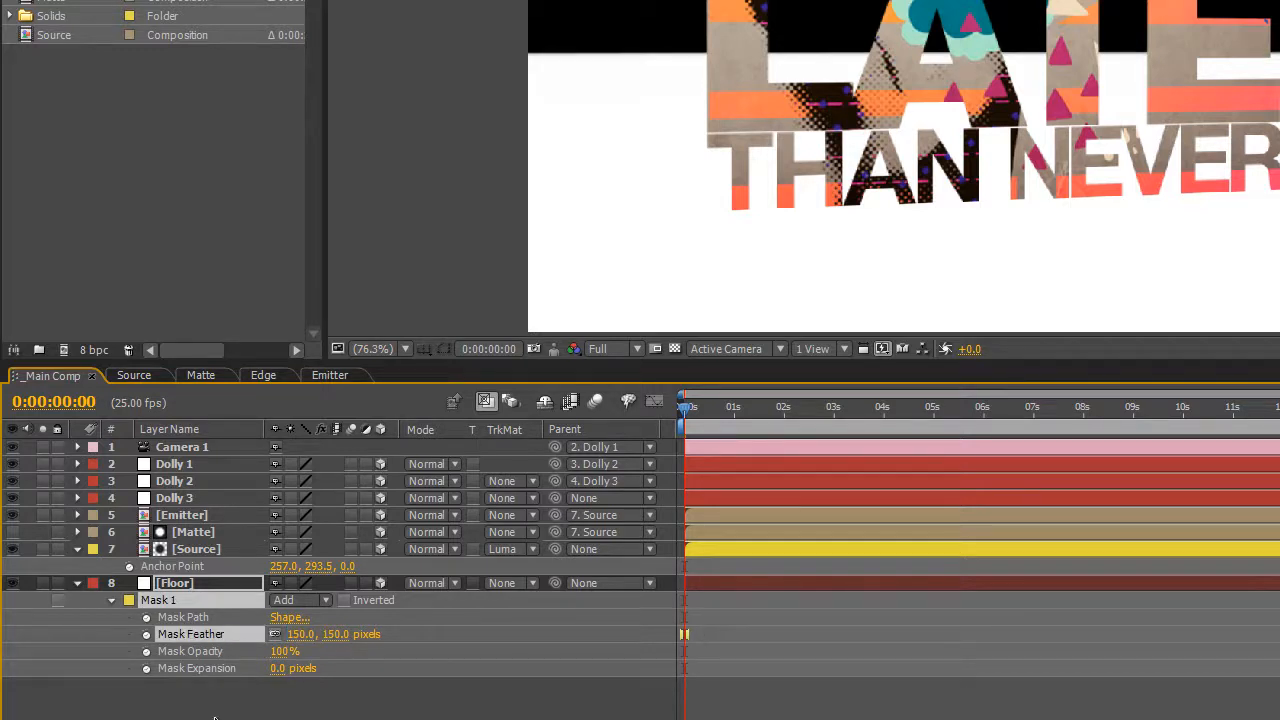
{"action": "left_click_drag", "start_coordinate": [278, 669], "coordinate": [184, 650]}
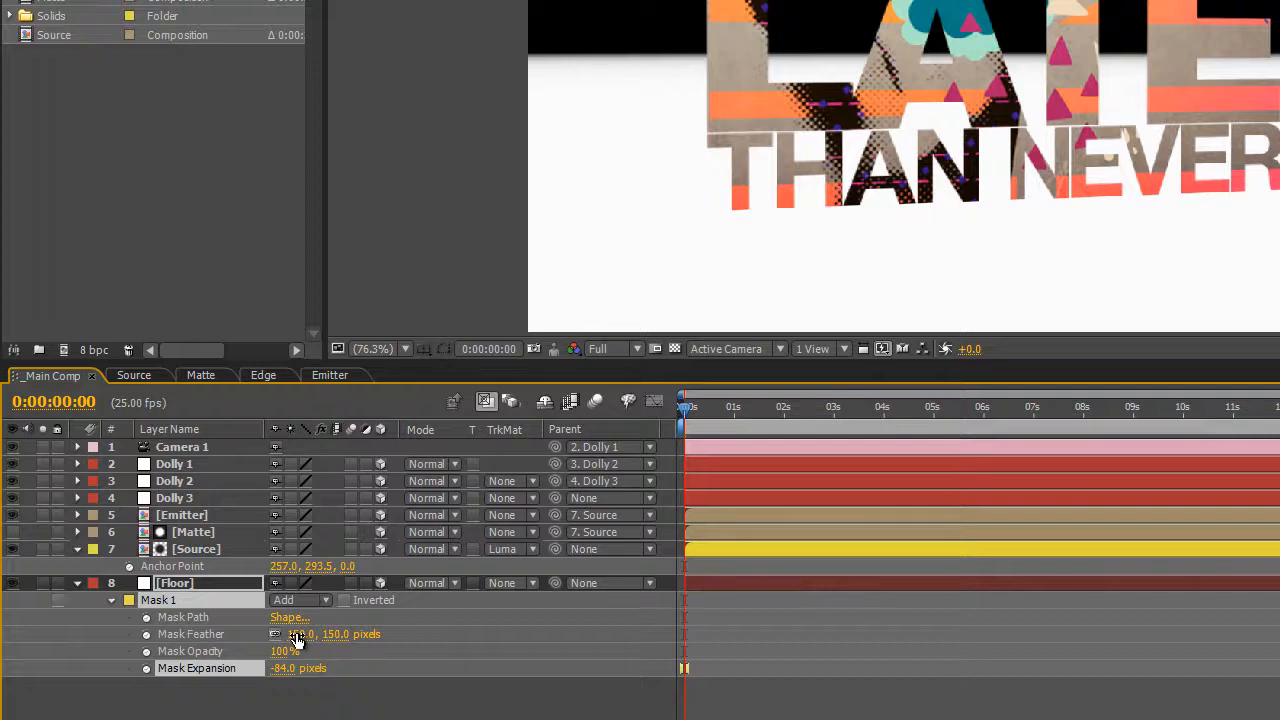
Step: Set the Floor mask's feather to 200 pixels and its expansion to -100 pixels
{"action": "mouse_move", "coordinate": [300, 634]}
{"action": "left_mouse_down"}
{"action": "mouse_move", "coordinate": [334, 623]}
{"action": "mouse_move", "coordinate": [290, 640]}
{"action": "left_mouse_up"}
{"action": "left_click", "coordinate": [298, 634]}
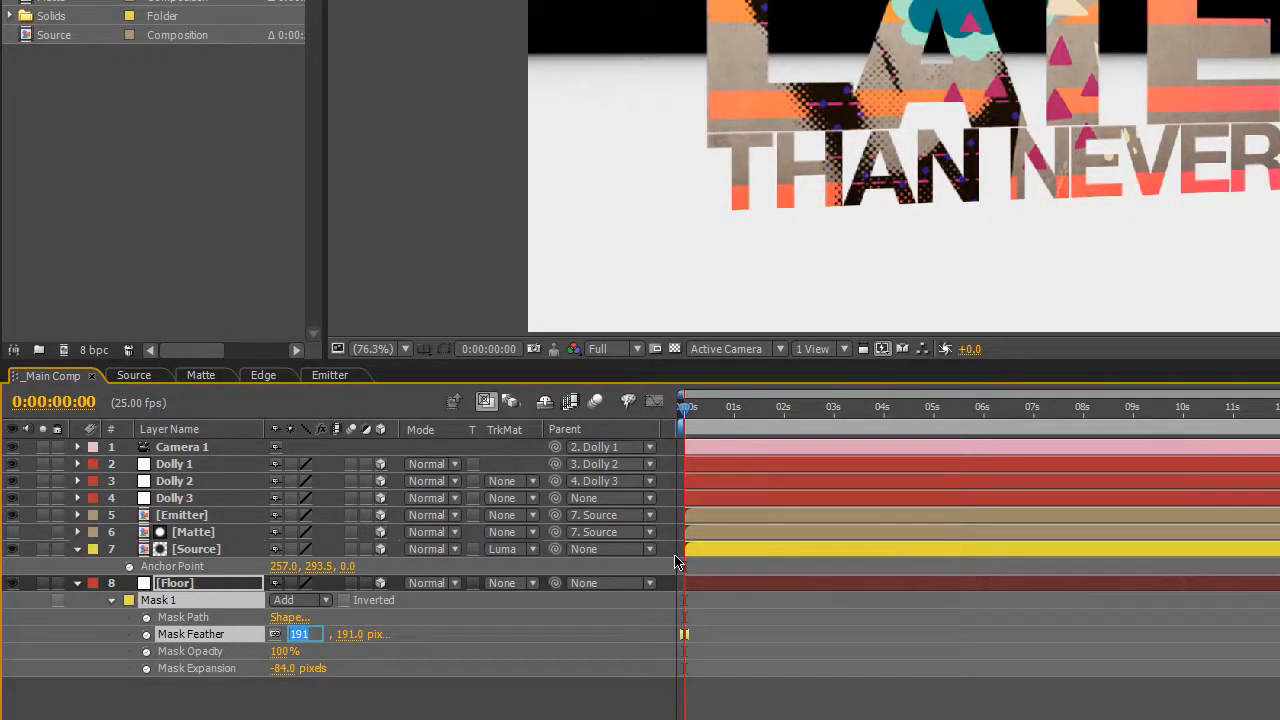
{"action": "type", "text": "200"}
{"action": "key", "text": "Return"}
{"action": "left_click", "coordinate": [290, 672]}
{"action": "type", "text": "-10"}
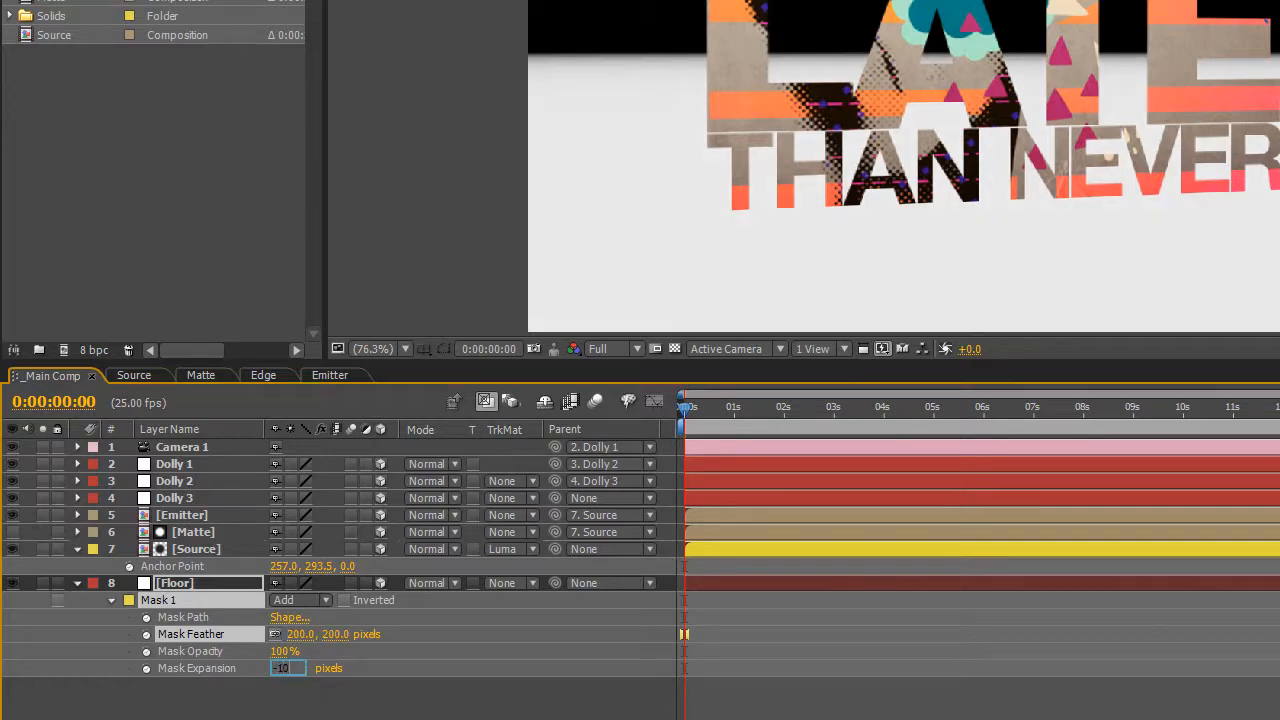
{"action": "type", "text": "0"}
{"action": "key", "text": "Return"}
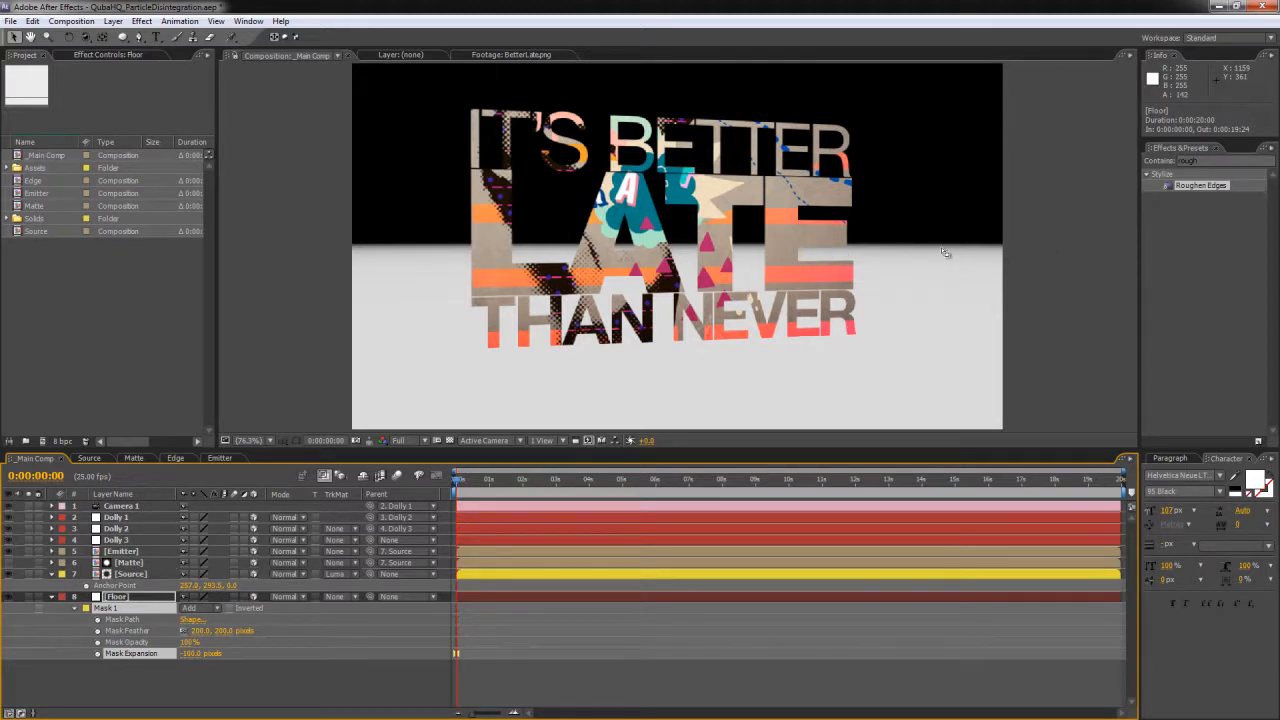
Step: Clear the search filter from the effects and presets list
{"action": "left_click_drag", "start_coordinate": [1214, 161], "coordinate": [1034, 158]}
{"action": "key", "text": "BackSpace"}
{"action": "left_click", "coordinate": [286, 282]}
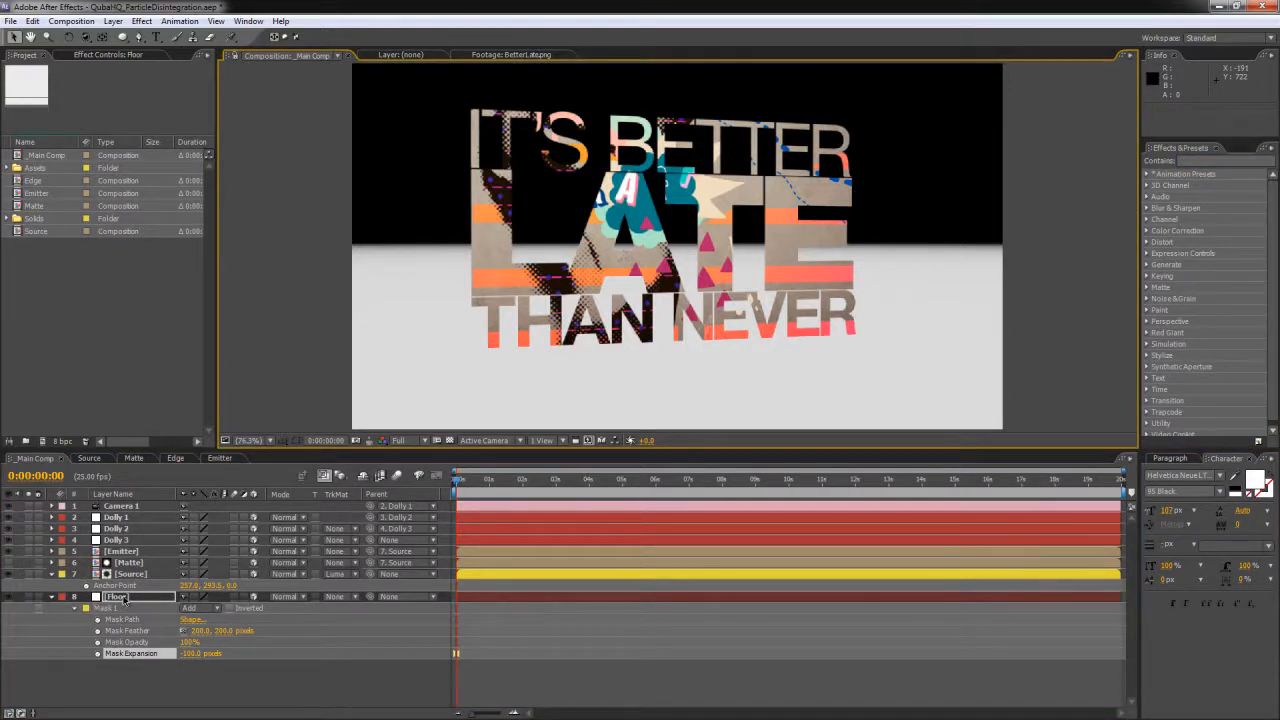
Step: Set the Floor layer's opacity to 50%
{"action": "key", "text": "t"}
{"action": "left_click", "coordinate": [187, 609]}
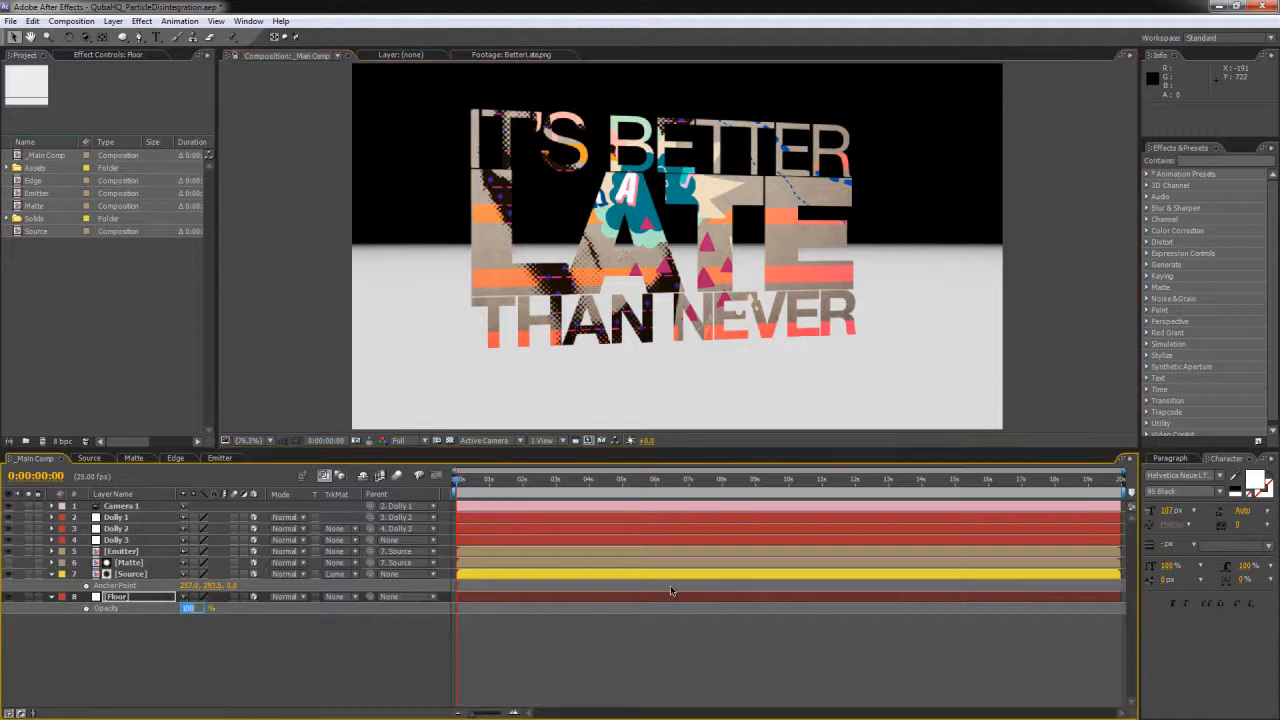
{"action": "type", "text": "50"}
{"action": "key", "text": "Return"}
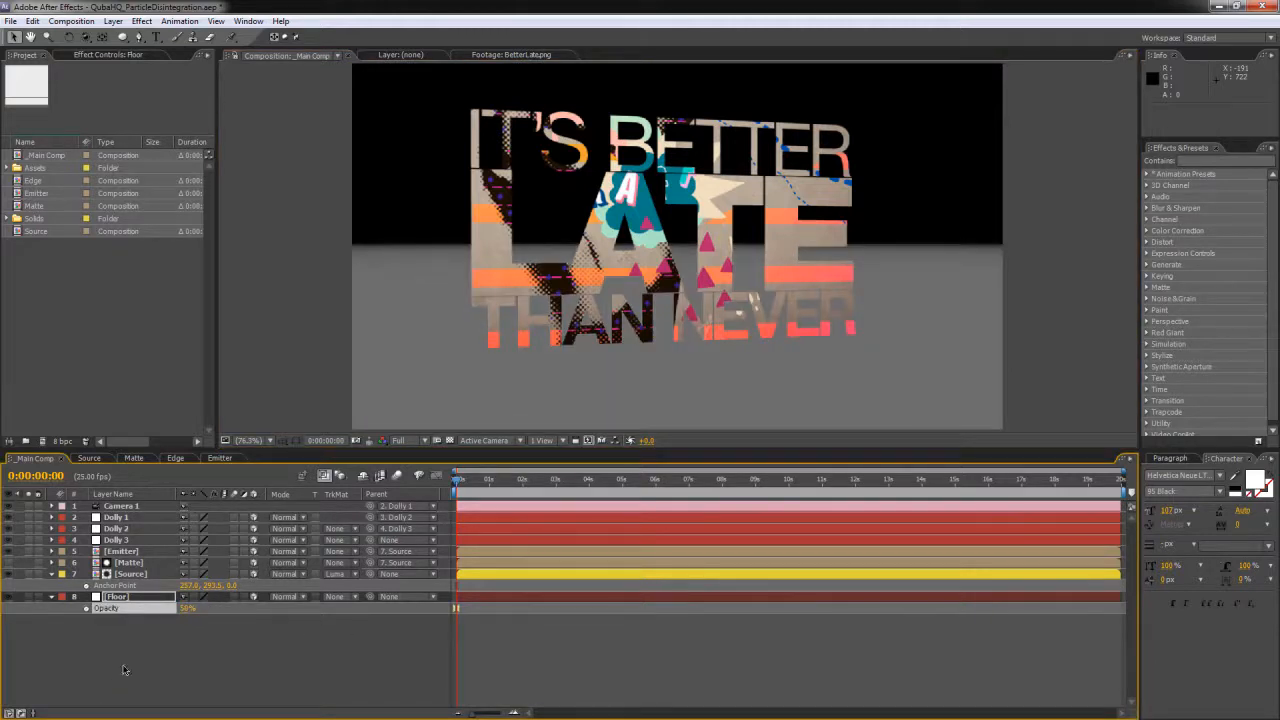
{"action": "left_click", "coordinate": [164, 658]}
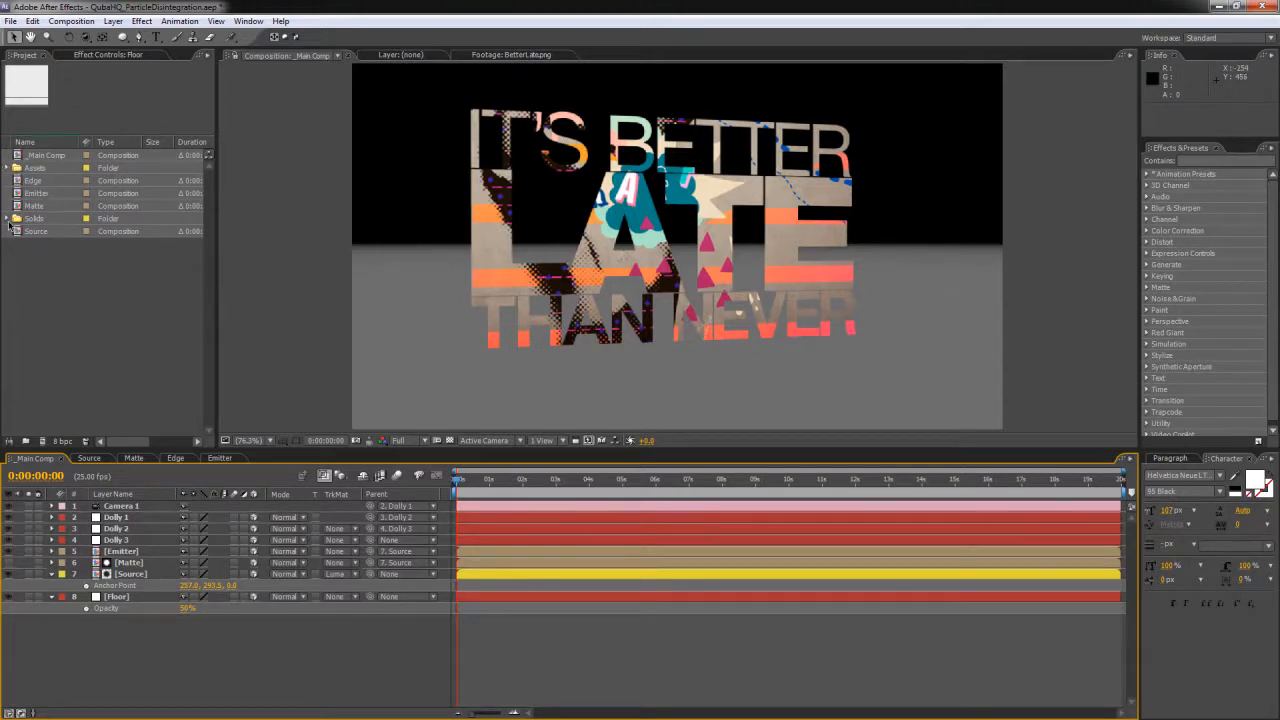
Step: Add Grunge.psd from the Assets folder above the Floor layer as a 3D layer and set its X rotation to 90°
{"action": "left_click", "coordinate": [6, 169]}
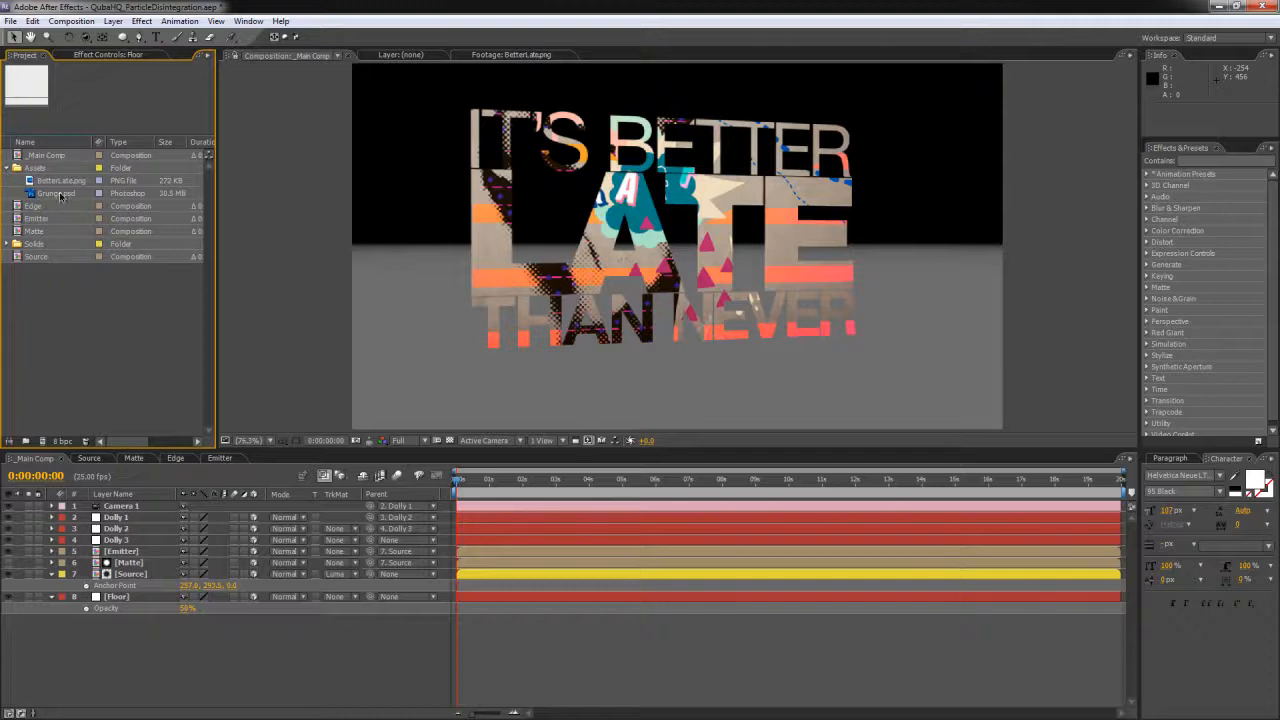
{"action": "left_click_drag", "start_coordinate": [60, 196], "coordinate": [130, 598]}
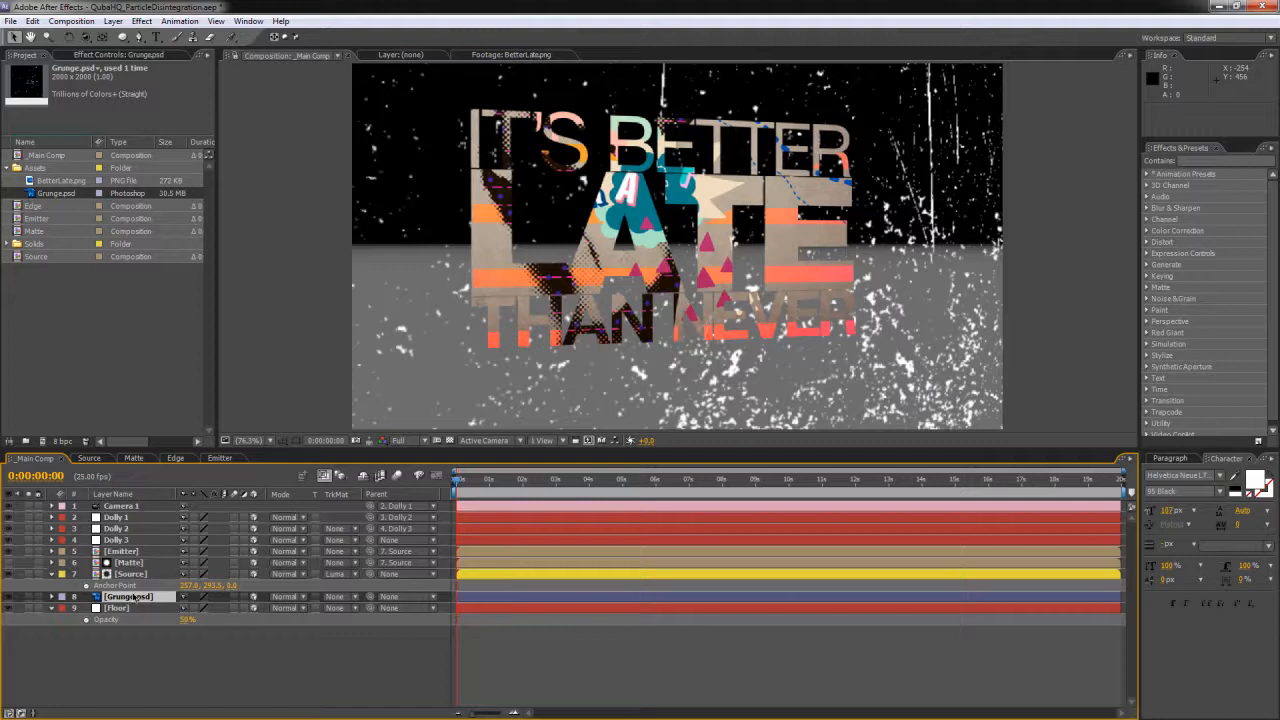
{"action": "key", "text": "r"}
{"action": "left_click", "coordinate": [201, 621]}
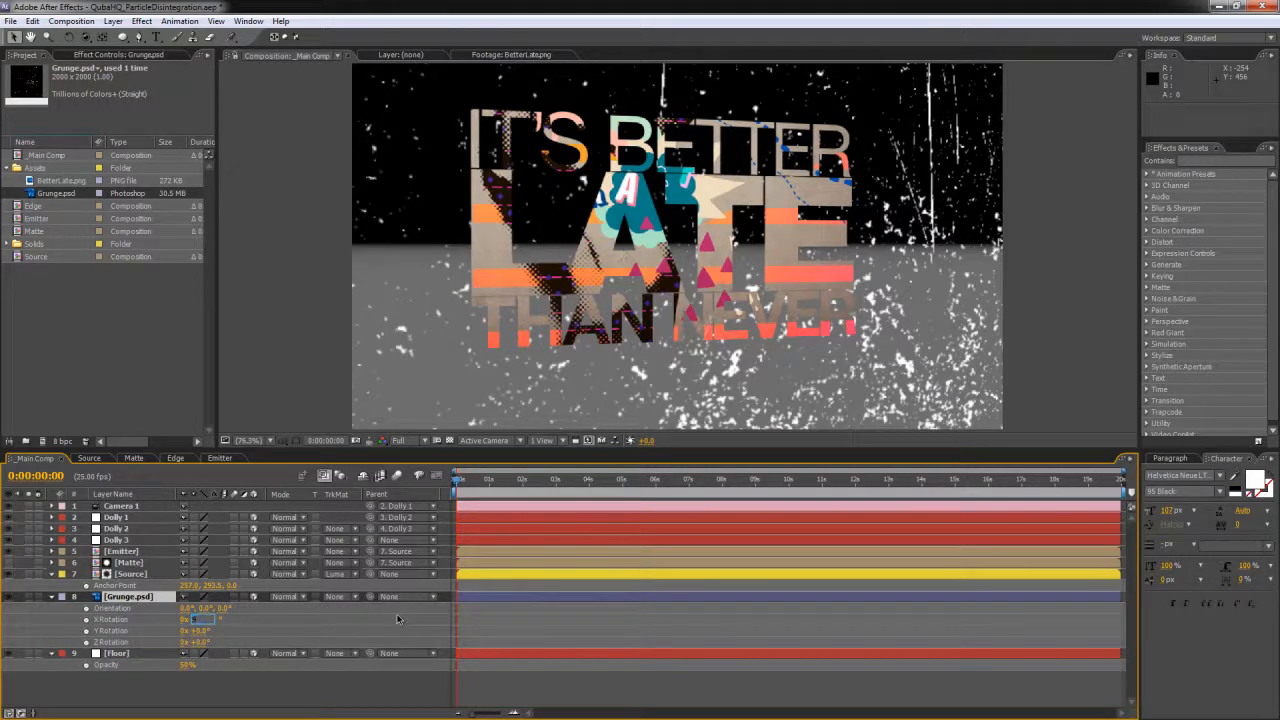
{"action": "type", "text": "90"}
{"action": "key", "text": "Return"}
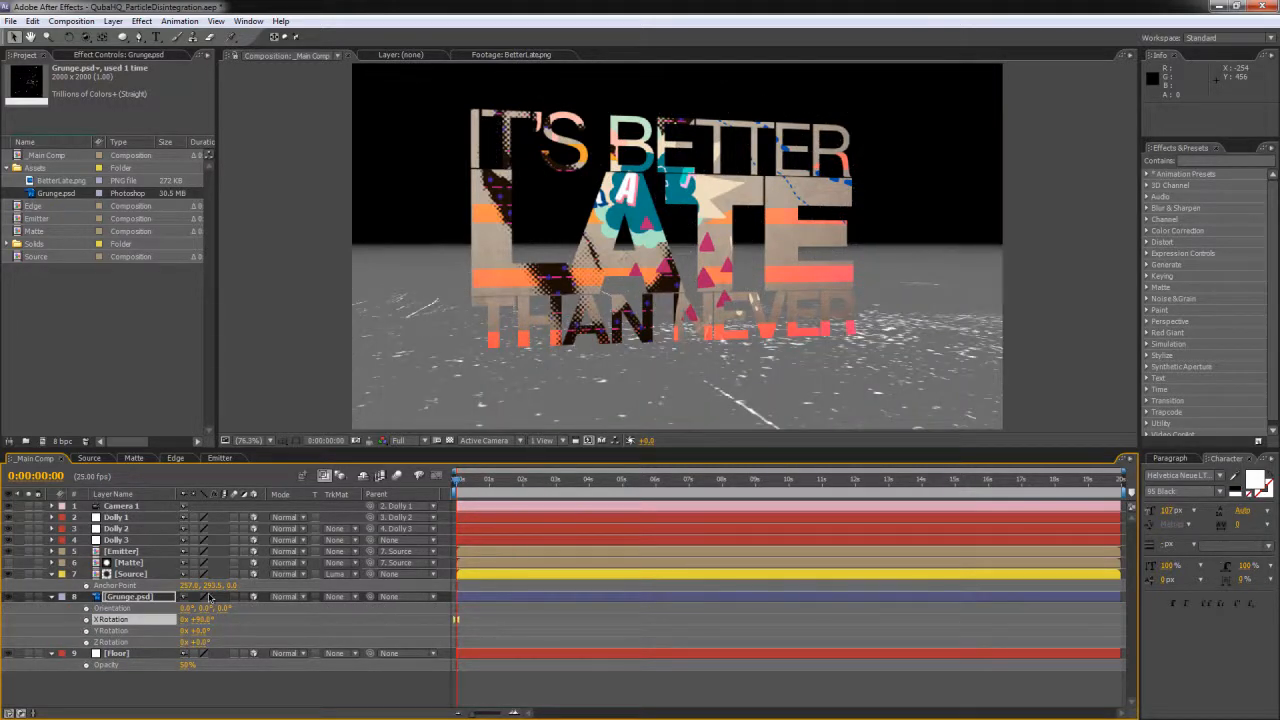
Step: Set the Grunge.psd layer's Z rotation to about 47° and its blending mode to Add
{"action": "left_click_drag", "start_coordinate": [201, 642], "coordinate": [248, 642]}
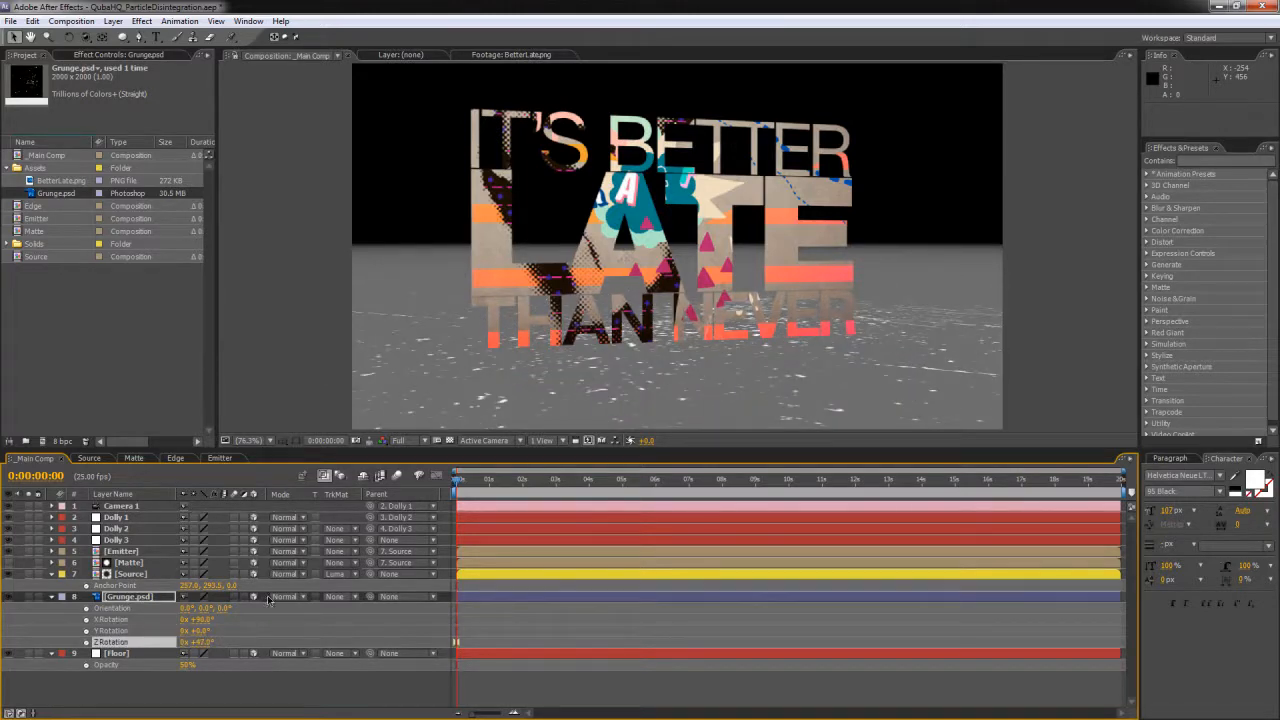
{"action": "left_click", "coordinate": [268, 598]}
{"action": "left_click", "coordinate": [331, 297]}
Step: Duplicate the Grunge.psd layer and enlarge the lower of the two copies
{"action": "left_click", "coordinate": [127, 598]}
{"action": "key", "text": "ctrl+d"}
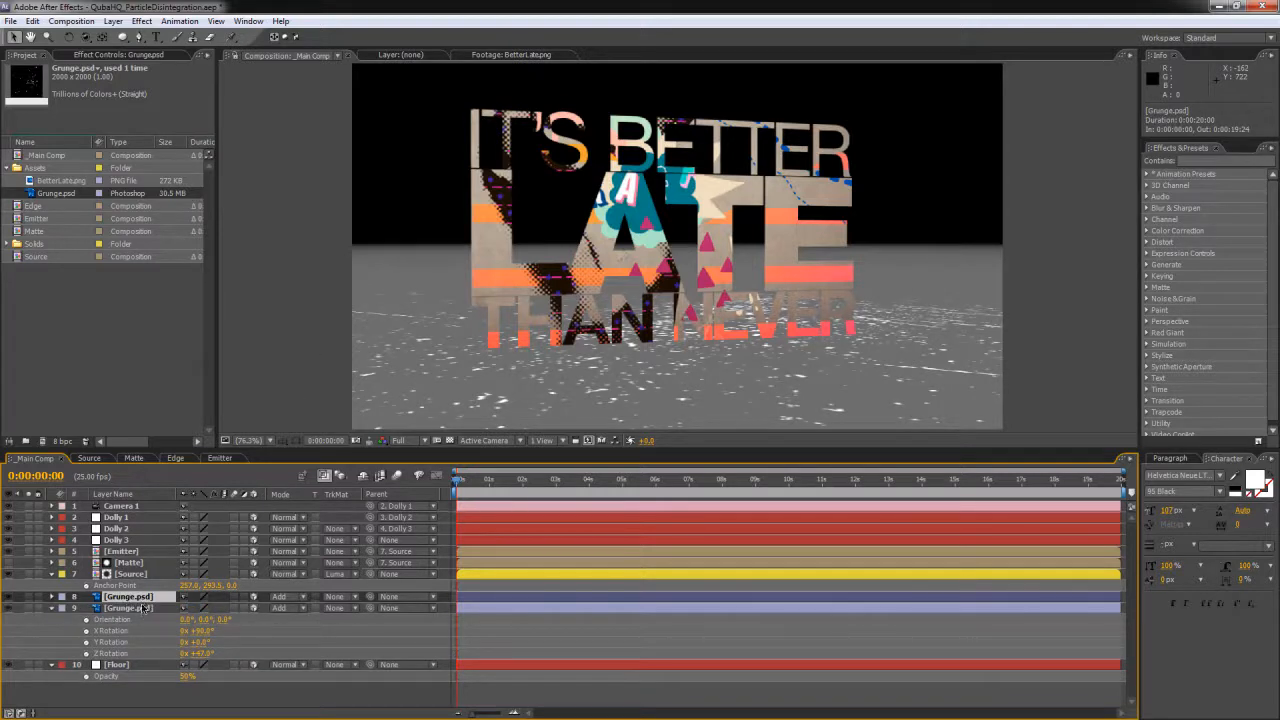
{"action": "left_click", "coordinate": [145, 607]}
{"action": "key", "text": "s"}
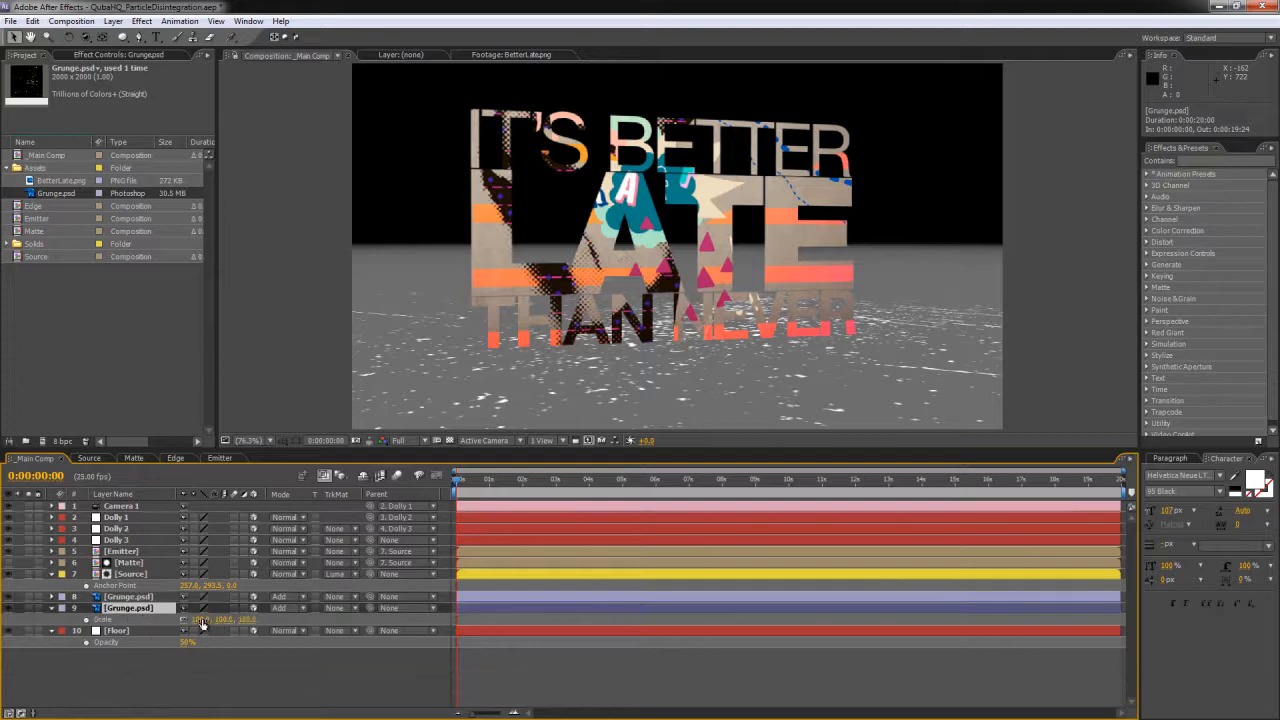
Step: Change the lower Grunge.psd layer's Z rotation to 180° and adjust it to about -60°
{"action": "key", "text": "r"}
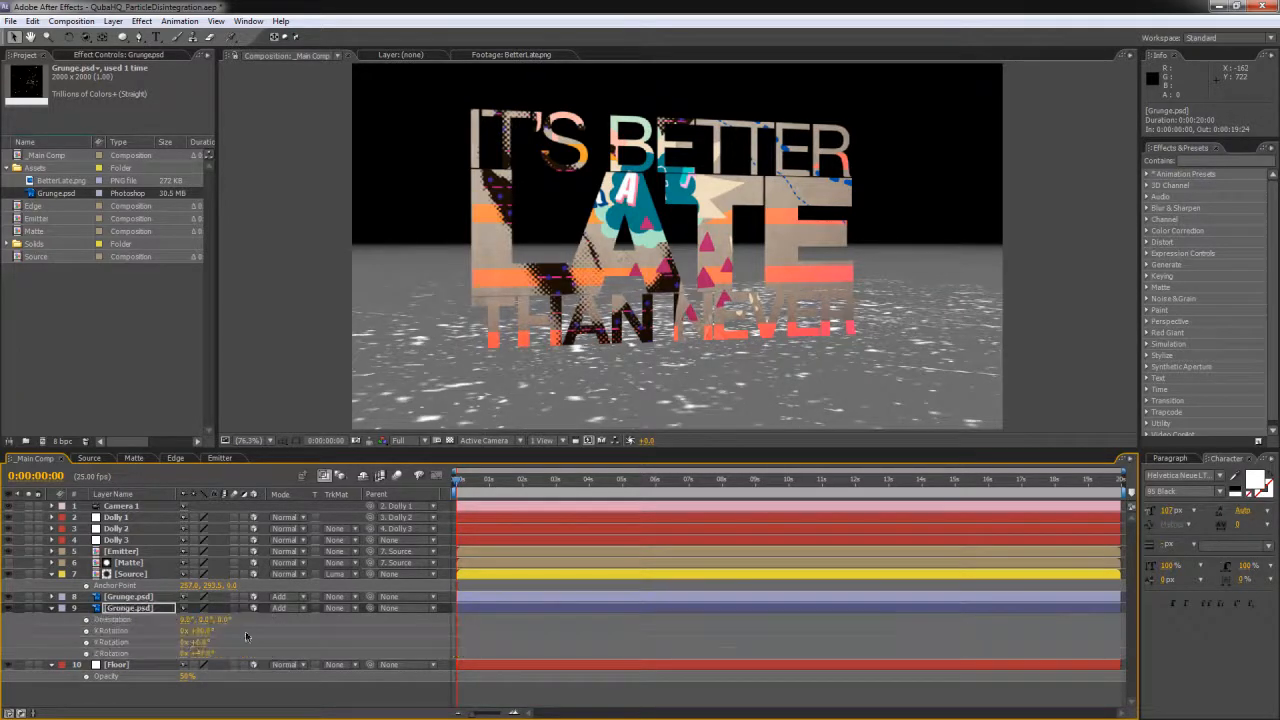
{"action": "left_click", "coordinate": [197, 653]}
{"action": "type", "text": "180"}
{"action": "key", "text": "Return"}
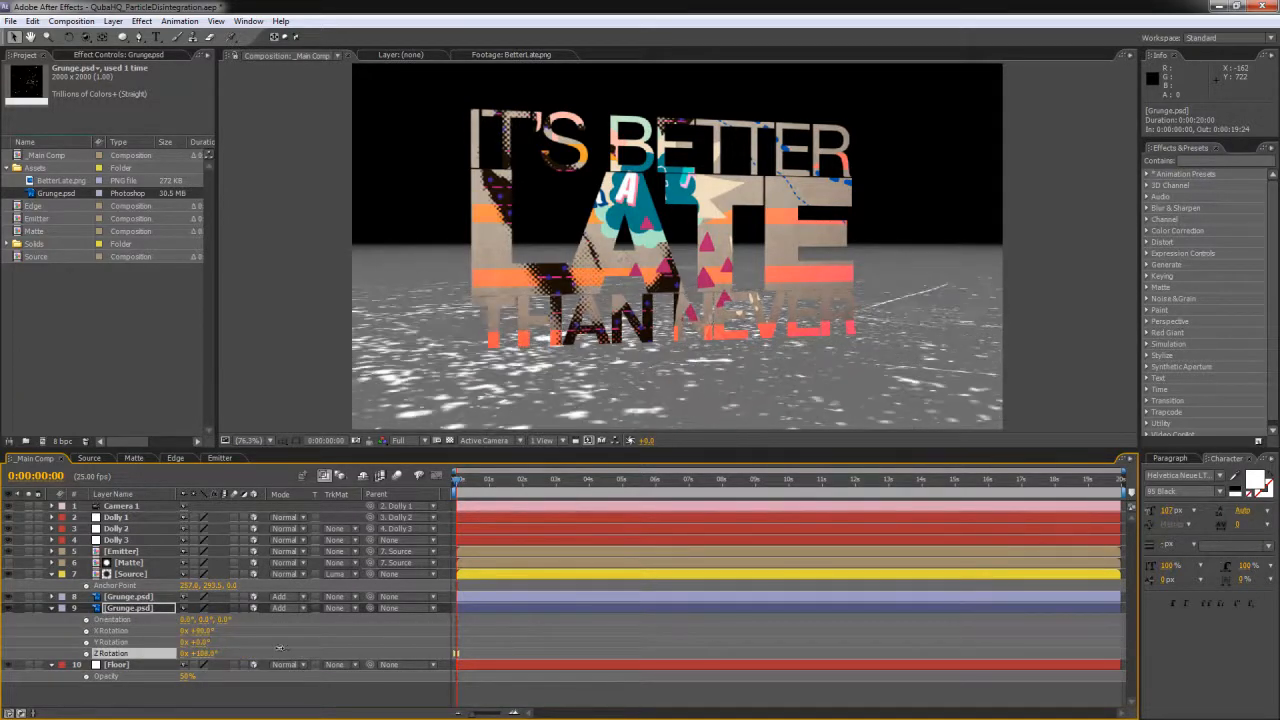
{"action": "left_click_drag", "start_coordinate": [280, 648], "coordinate": [124, 645]}
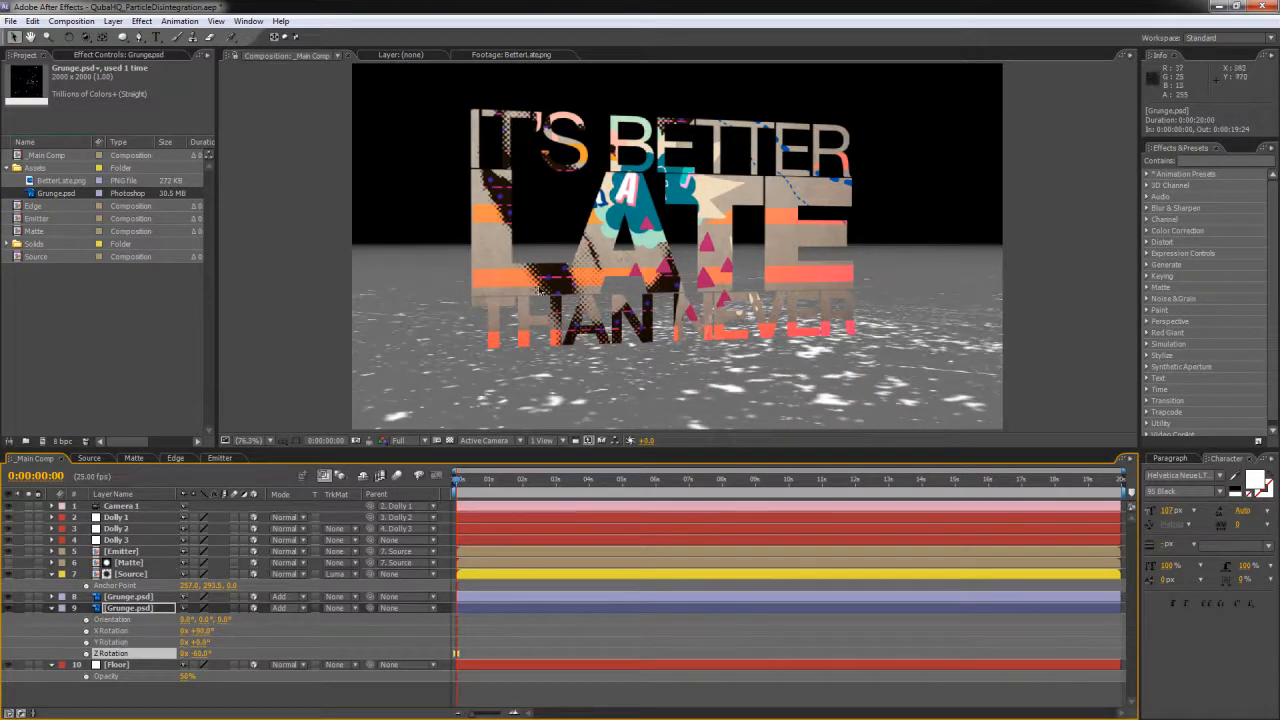
Step: Collapse the expanded properties of the lower Grunge.psd, Source and Floor layers
{"action": "left_click", "coordinate": [52, 608]}
{"action": "left_click", "coordinate": [53, 575]}
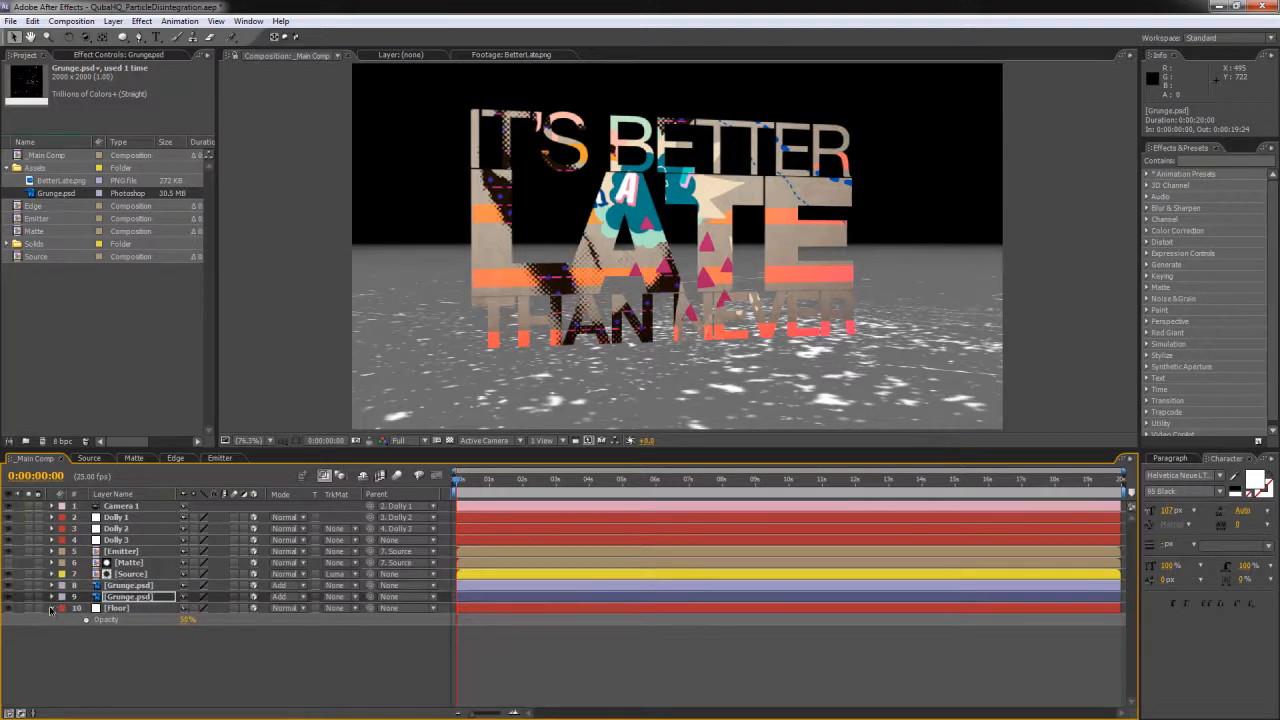
{"action": "left_click", "coordinate": [52, 608]}
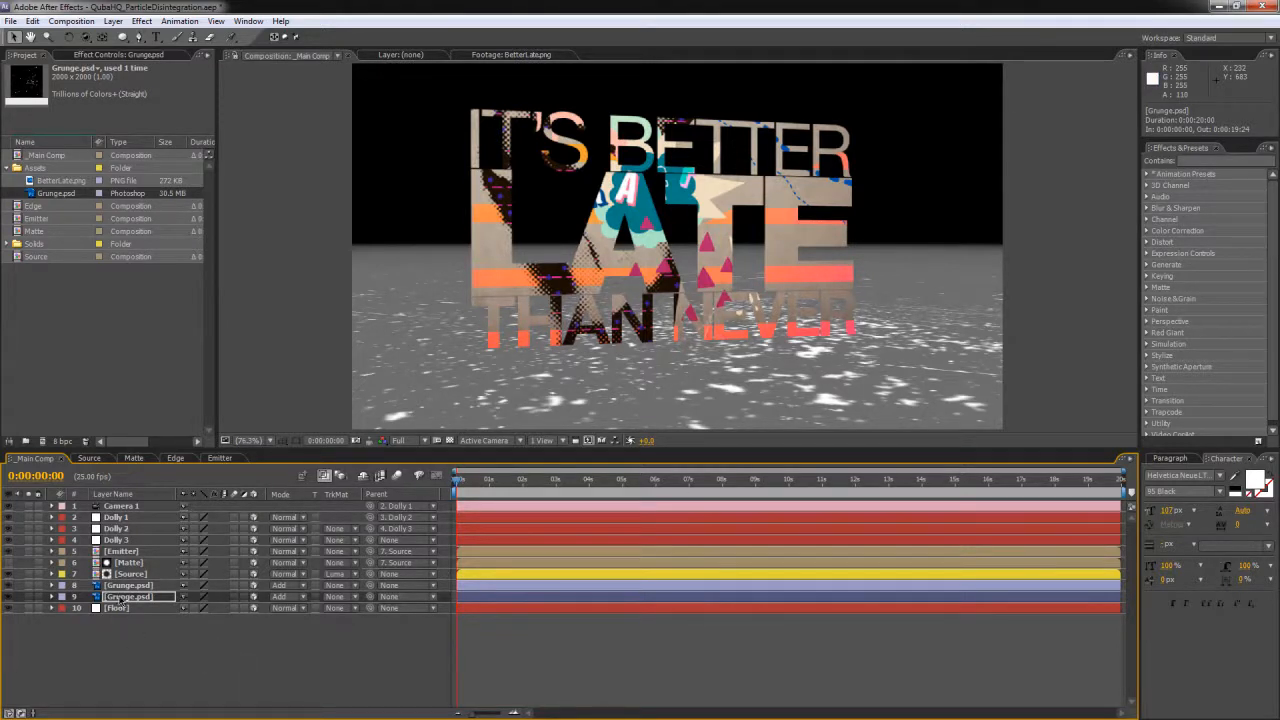
Step: Lower the Floor layer's opacity to 25%
{"action": "left_click", "coordinate": [125, 609]}
{"action": "key", "text": "t"}
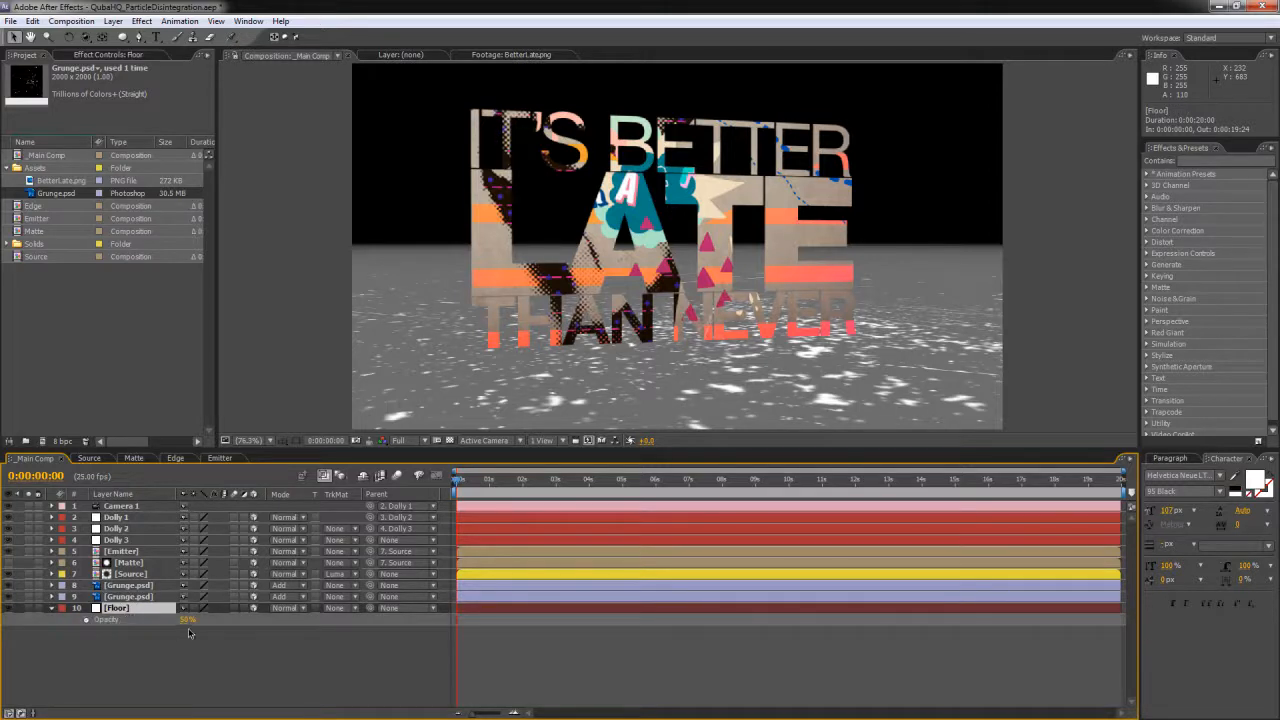
{"action": "left_click_drag", "start_coordinate": [186, 620], "coordinate": [181, 621]}
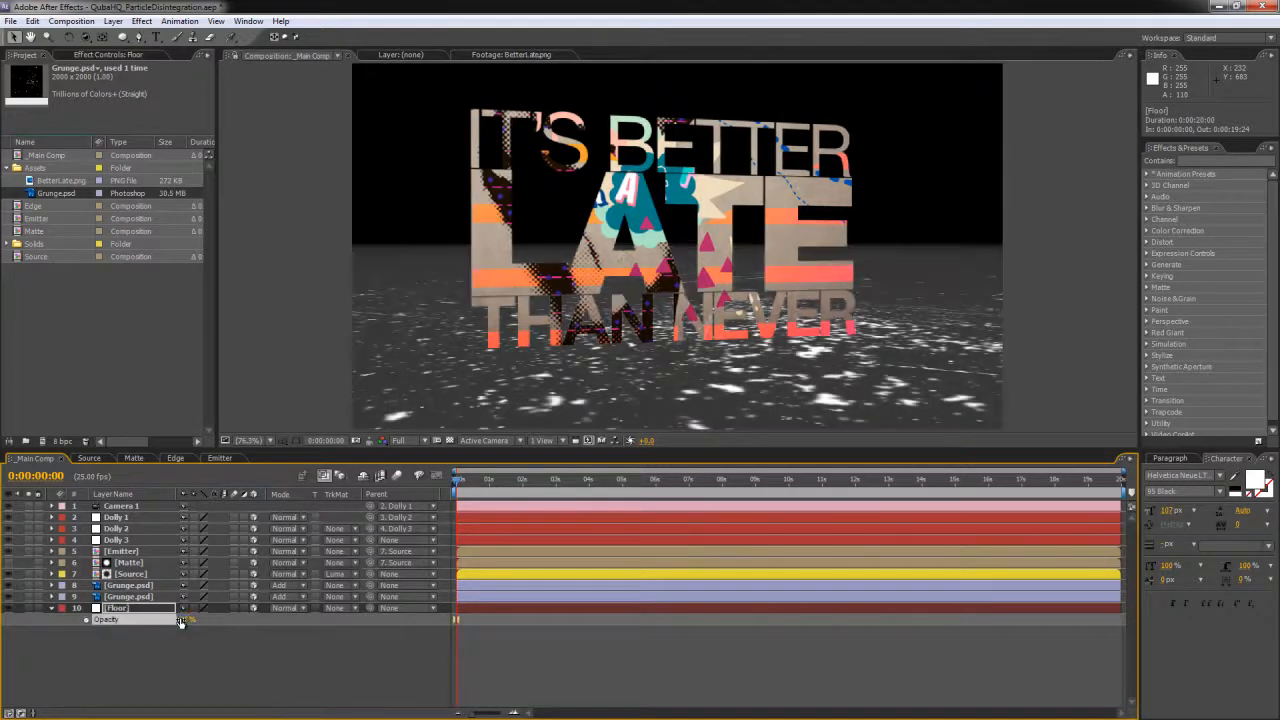
{"action": "left_click", "coordinate": [268, 688]}
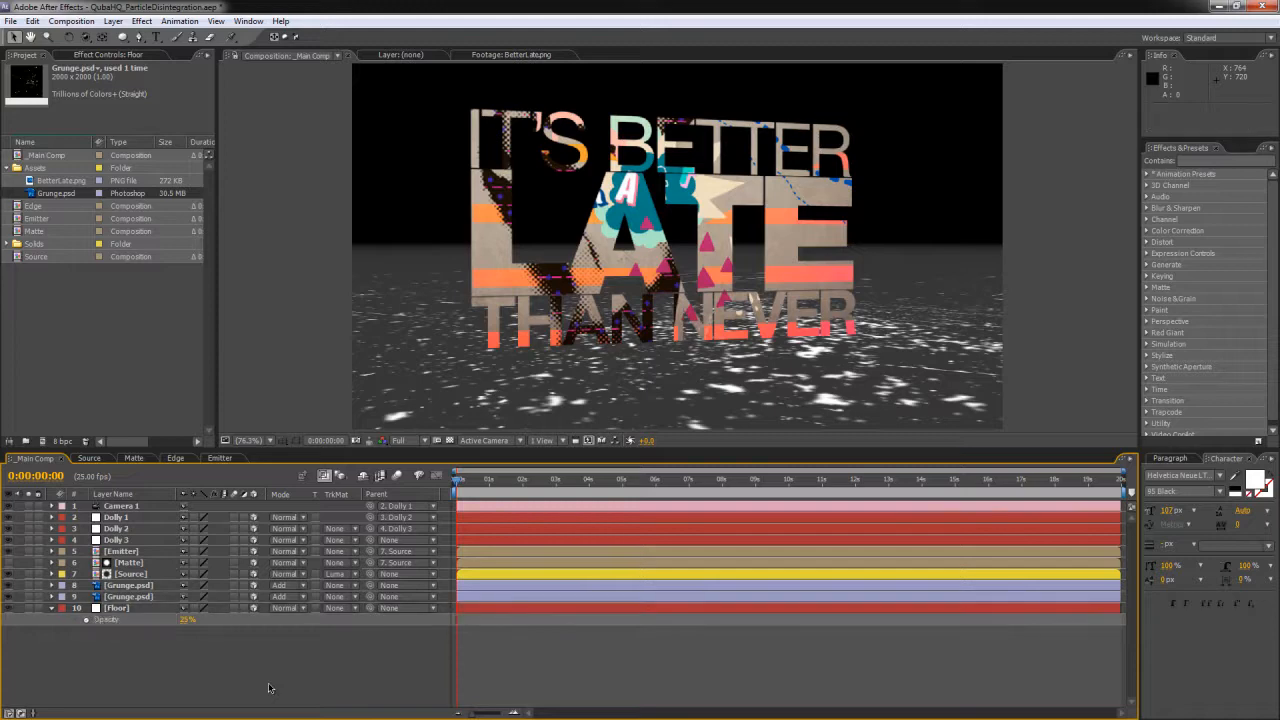
Step: Create a comp-sized white solid named Background at the back of the layer stack
{"action": "key", "text": "ctrl+y"}
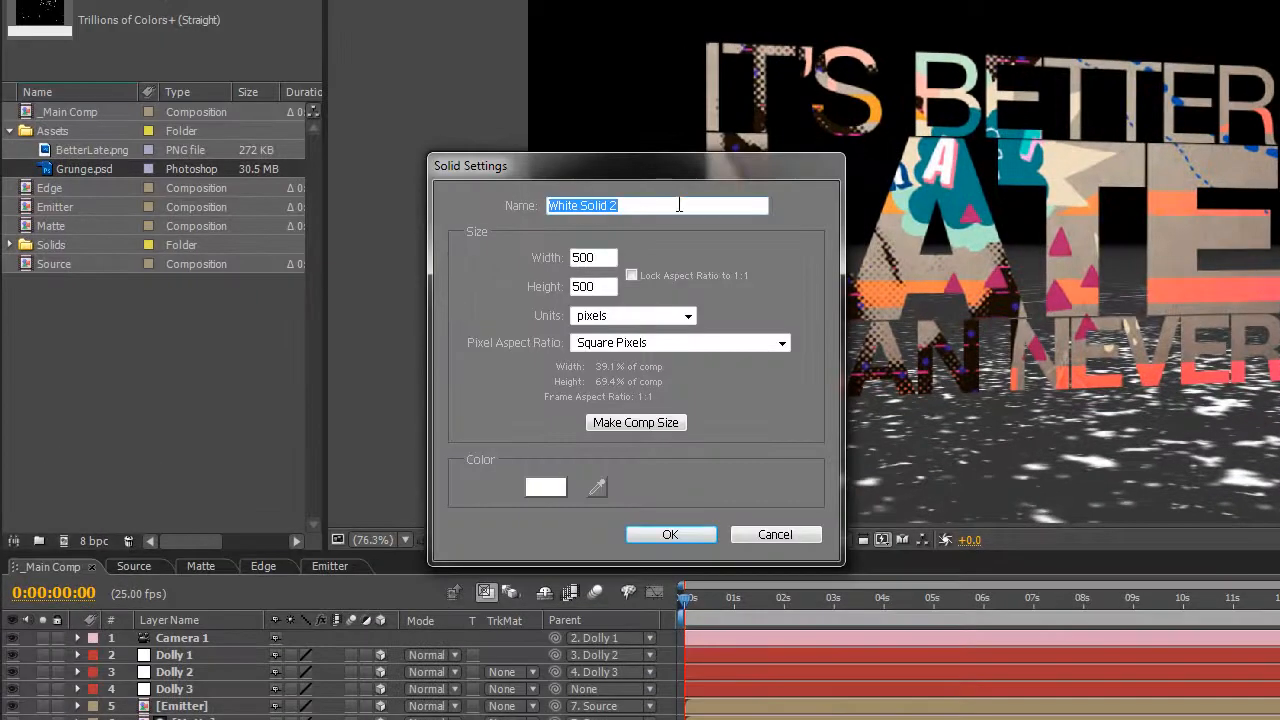
{"action": "type", "text": "Background"}
{"action": "left_click", "coordinate": [645, 425]}
{"action": "left_click", "coordinate": [645, 537]}
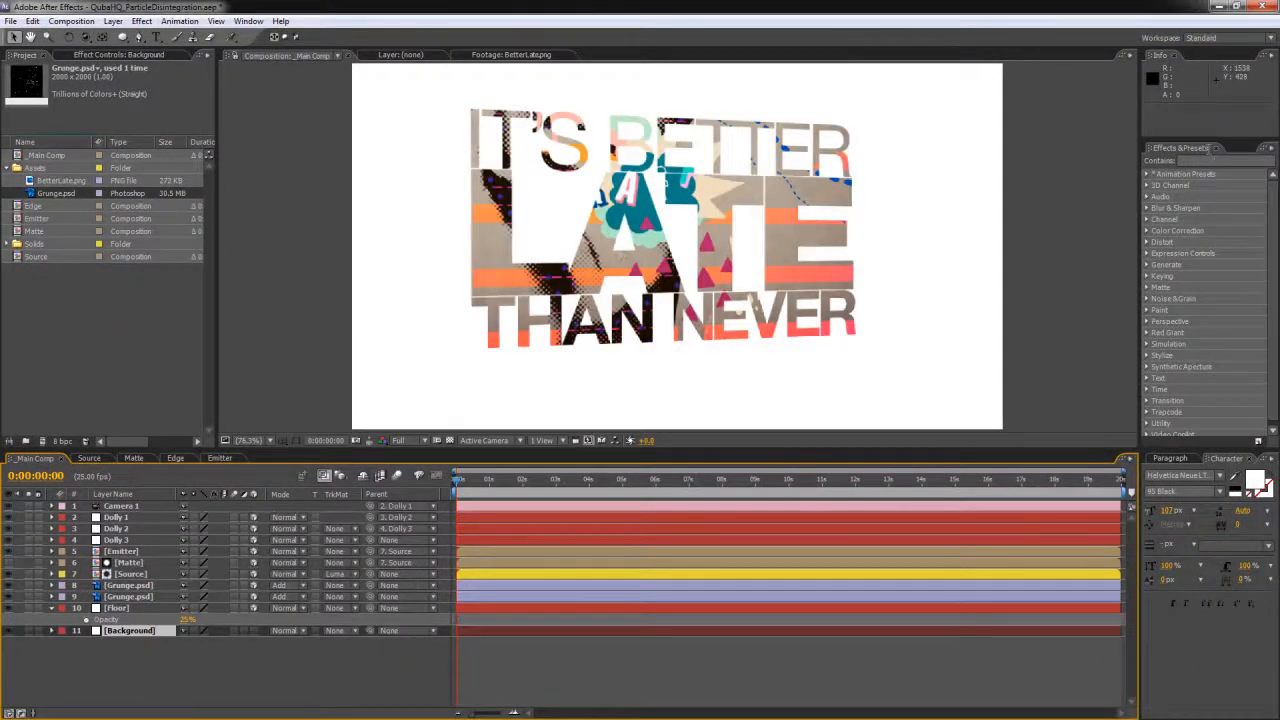
Step: Find the ramp presets and apply the Radial Ramp from Center preset to the Background layer
{"action": "left_click", "coordinate": [1212, 161]}
{"action": "type", "text": "ramp"}
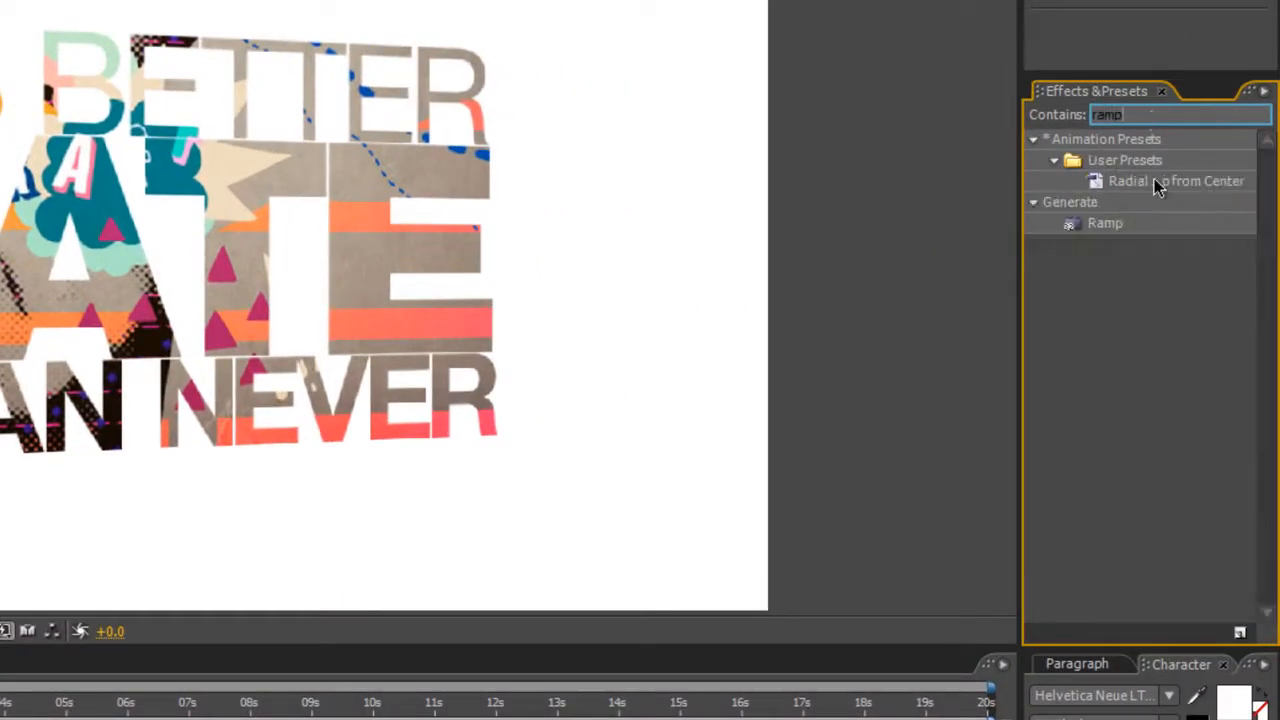
{"action": "double_click", "coordinate": [1154, 181]}
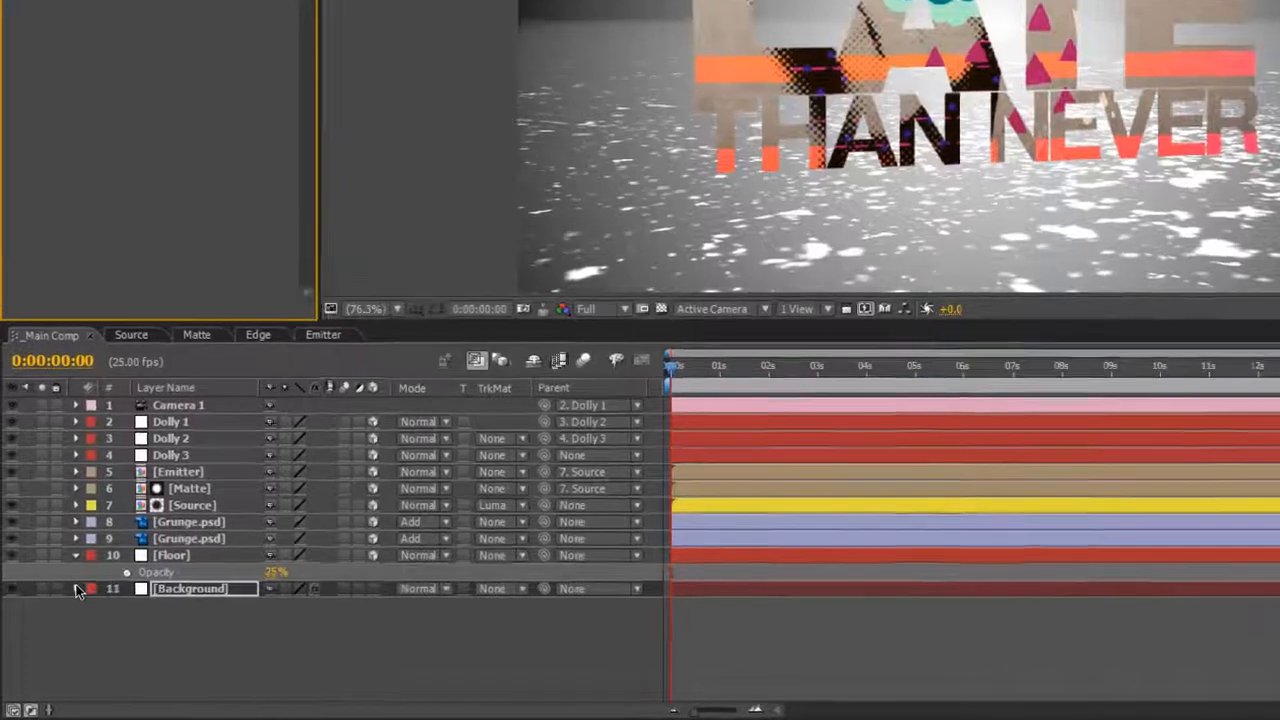
Step: Examine the expression on the Start of Ramp property of the Background layer's Ramp effect
{"action": "left_click", "coordinate": [60, 614]}
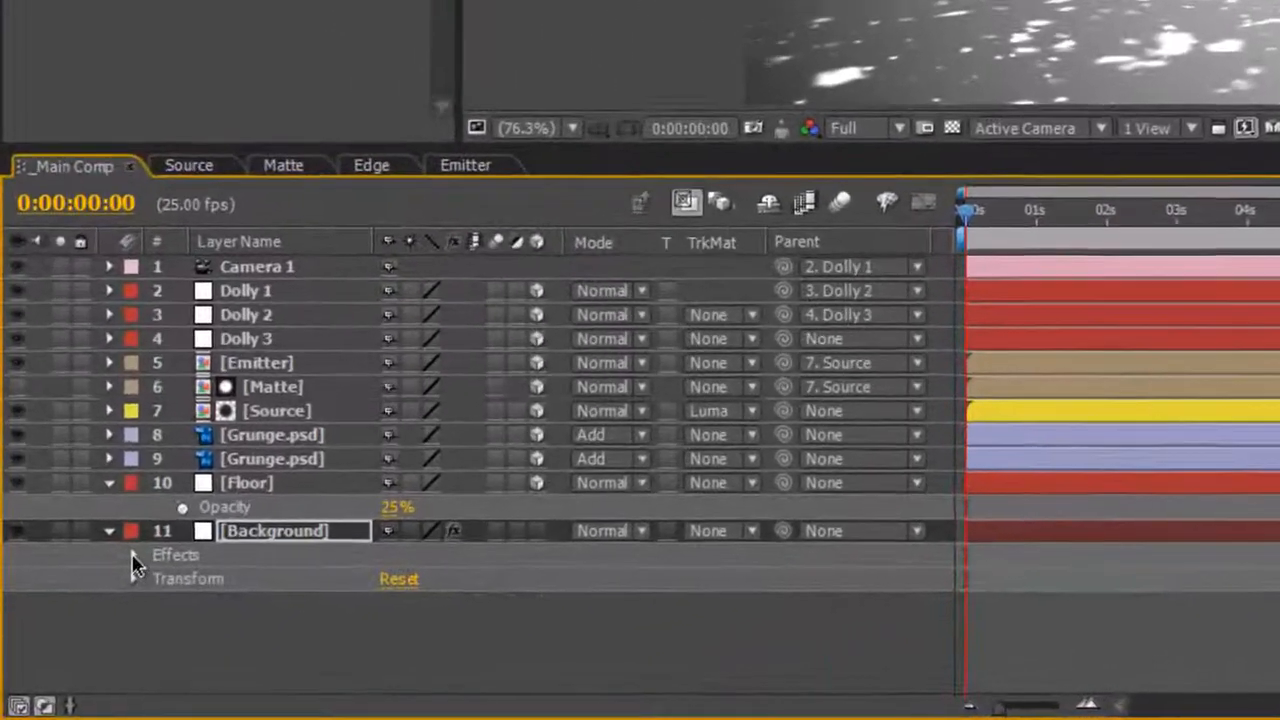
{"action": "left_click", "coordinate": [74, 628]}
{"action": "left_click", "coordinate": [167, 570]}
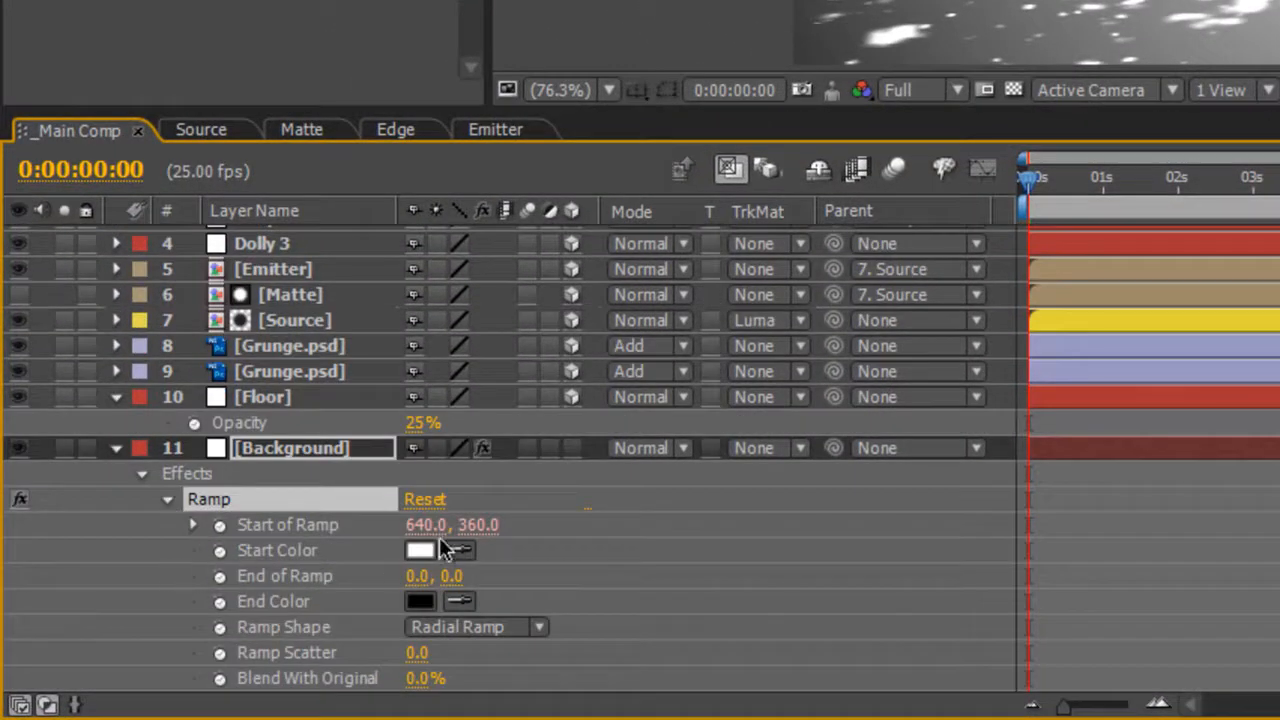
{"action": "left_click", "coordinate": [219, 524], "text": "alt"}
{"action": "type", "text": "[width,height]/2"}
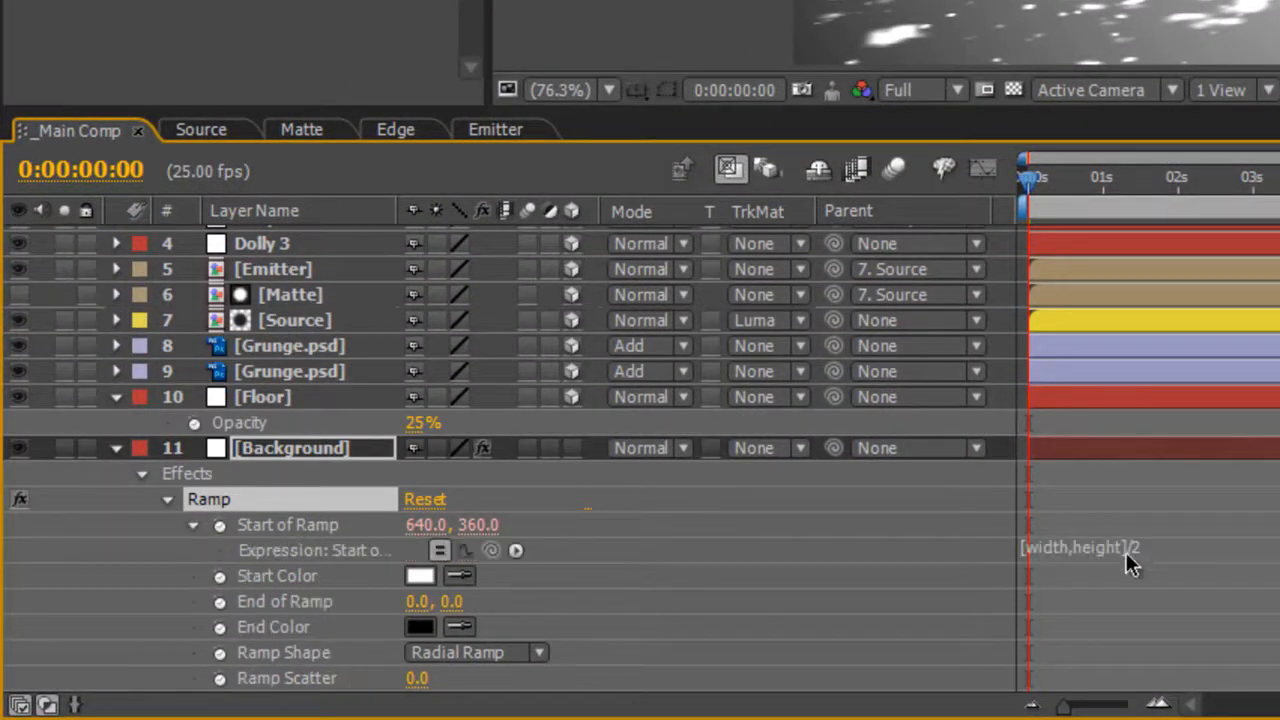
{"action": "left_click", "coordinate": [168, 498]}
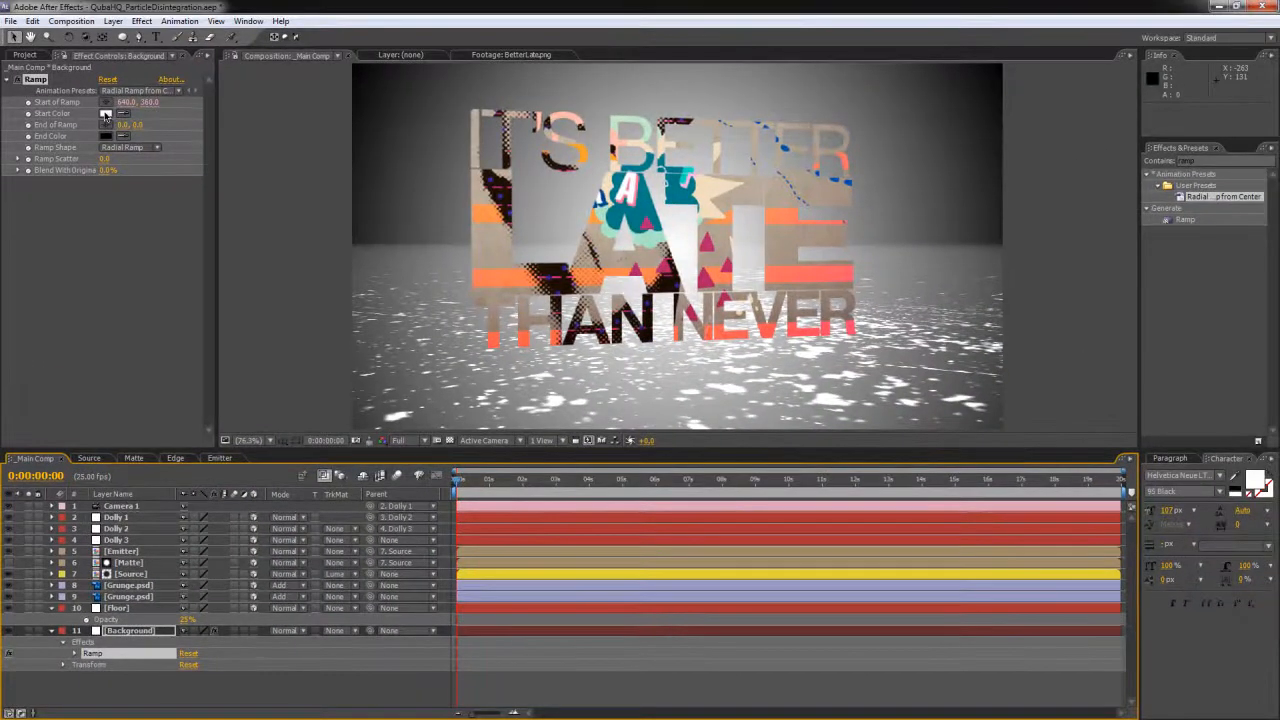
Step: Change the Background ramp's start color from white to a dark grey
{"action": "left_click", "coordinate": [106, 115]}
{"action": "left_click_drag", "start_coordinate": [302, 332], "coordinate": [181, 371]}
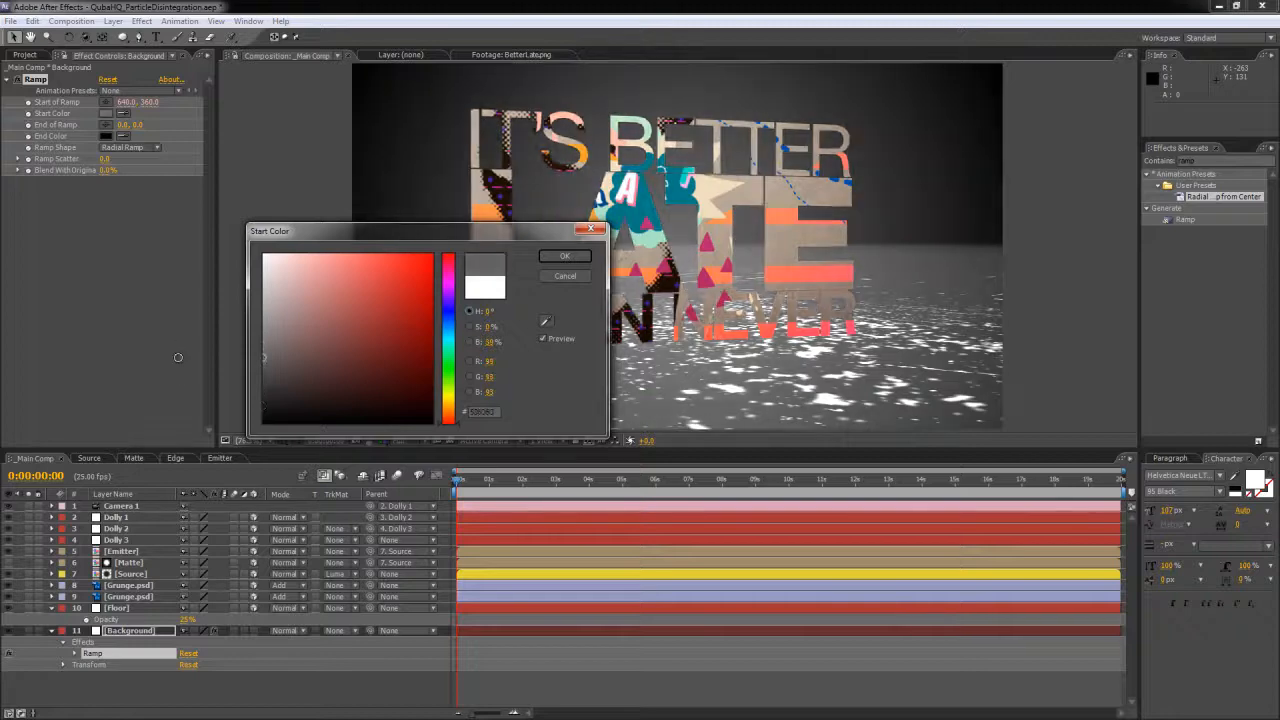
{"action": "left_click", "coordinate": [582, 258]}
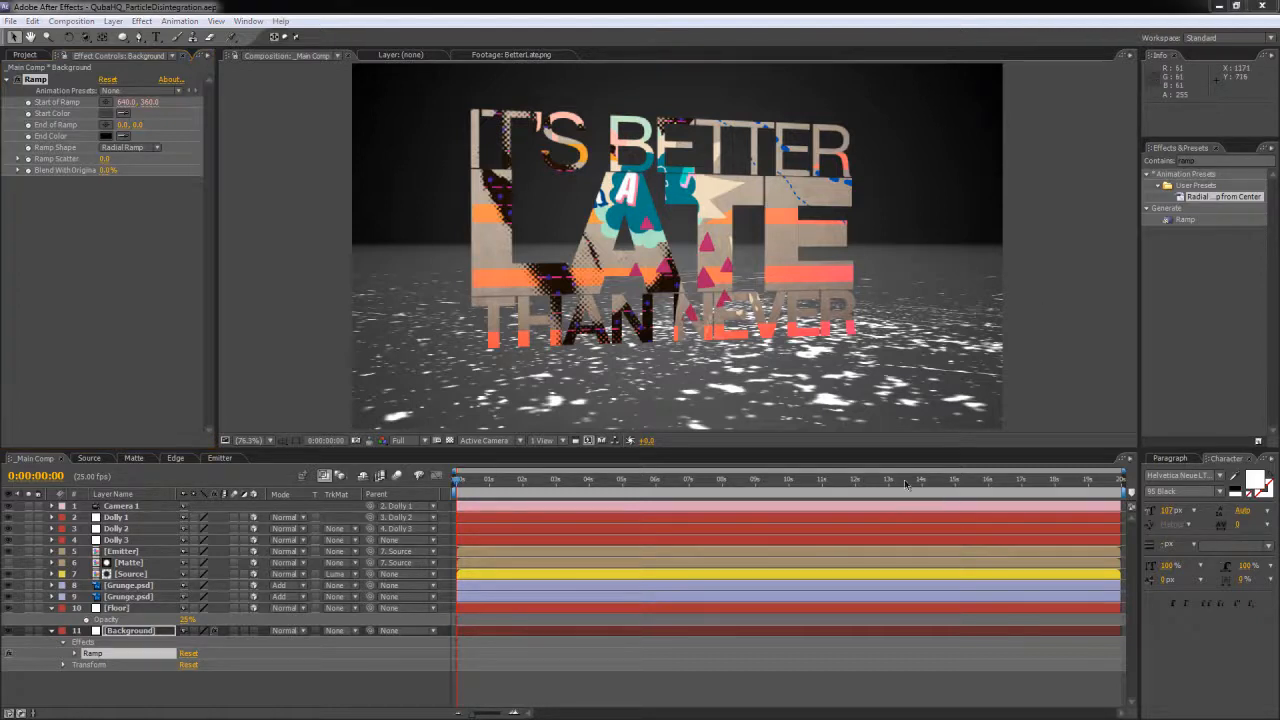
Step: Collapse the expanded properties of the Background and Floor layers and clear the layer selection
{"action": "left_click", "coordinate": [52, 630]}
{"action": "left_click", "coordinate": [52, 608]}
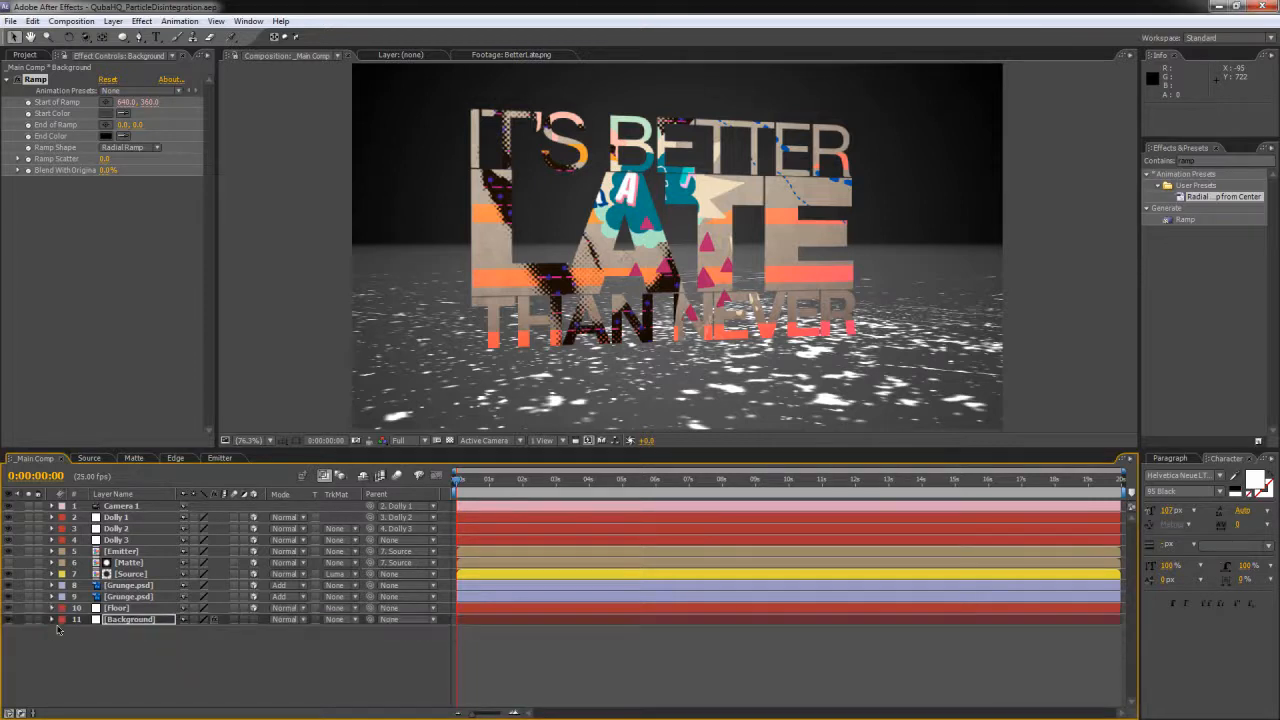
{"action": "left_click", "coordinate": [306, 684]}
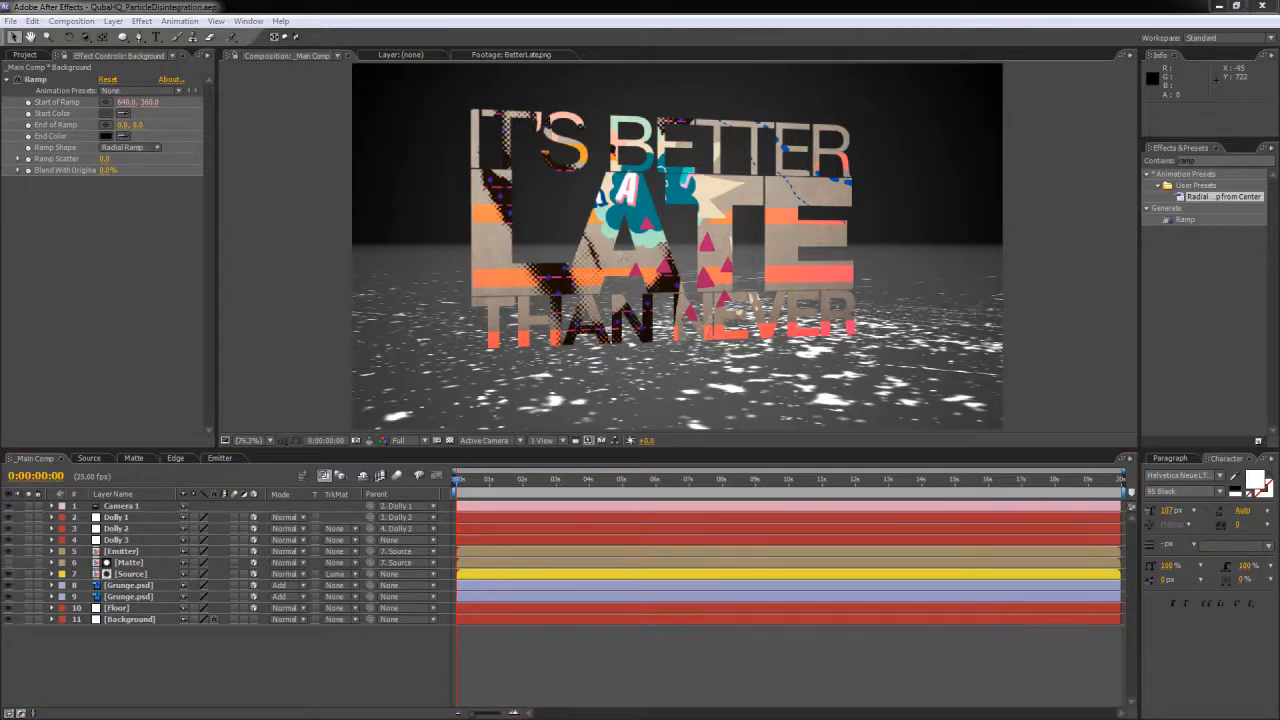
Step: Add a pale warm-colored point light named Warm Light with 70% intensity and no shadow casting
{"action": "key", "text": "ctrl+alt+shift+l"}
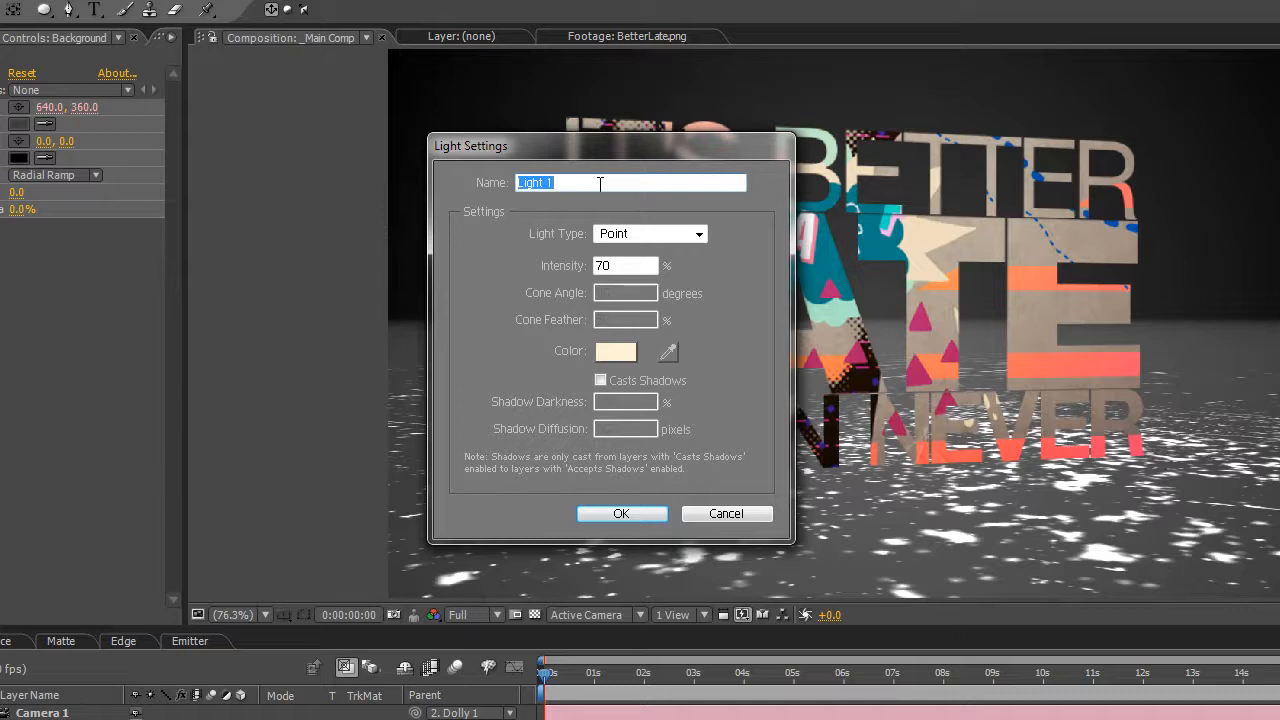
{"action": "type", "text": "Warm"}
{"action": "key", "text": "Return"}
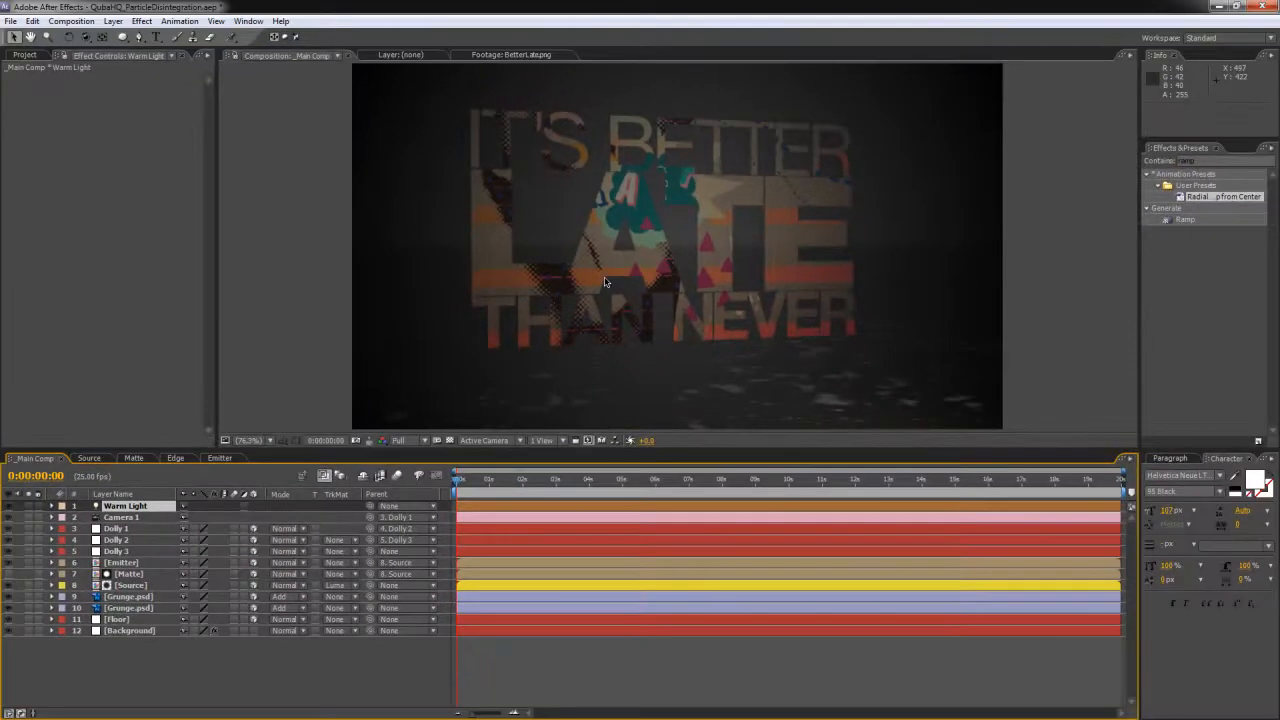
Step: Reposition Warm Light over the upper-left letters of the text through its Position values
{"action": "key", "text": "comma"}
{"action": "key", "text": "comma"}
{"action": "key", "text": "period"}
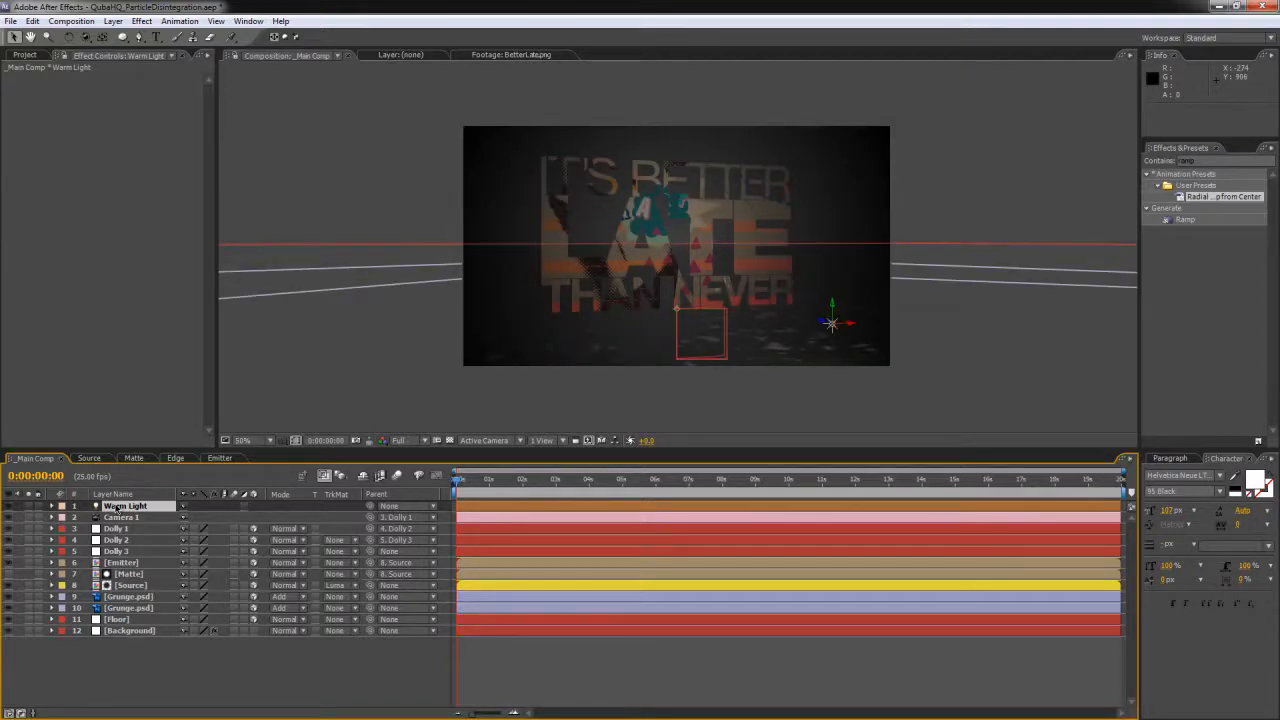
{"action": "key", "text": "p"}
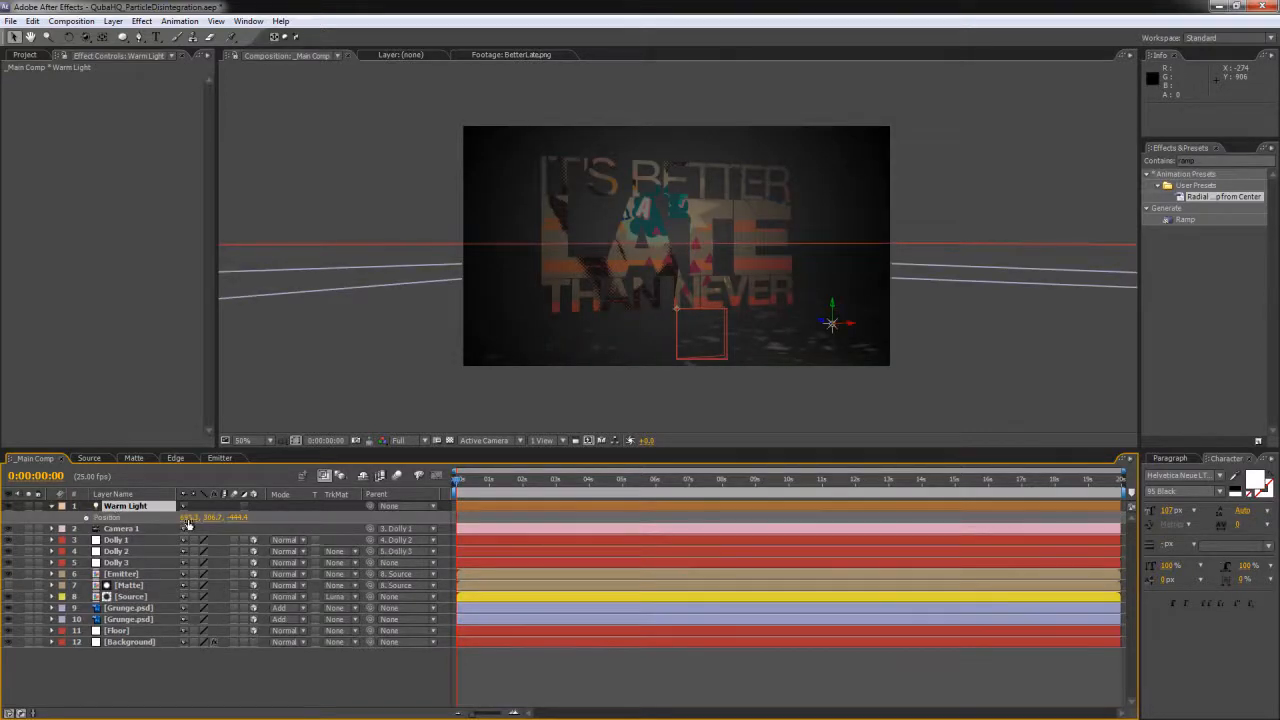
{"action": "left_click_drag", "start_coordinate": [187, 517], "coordinate": [125, 517]}
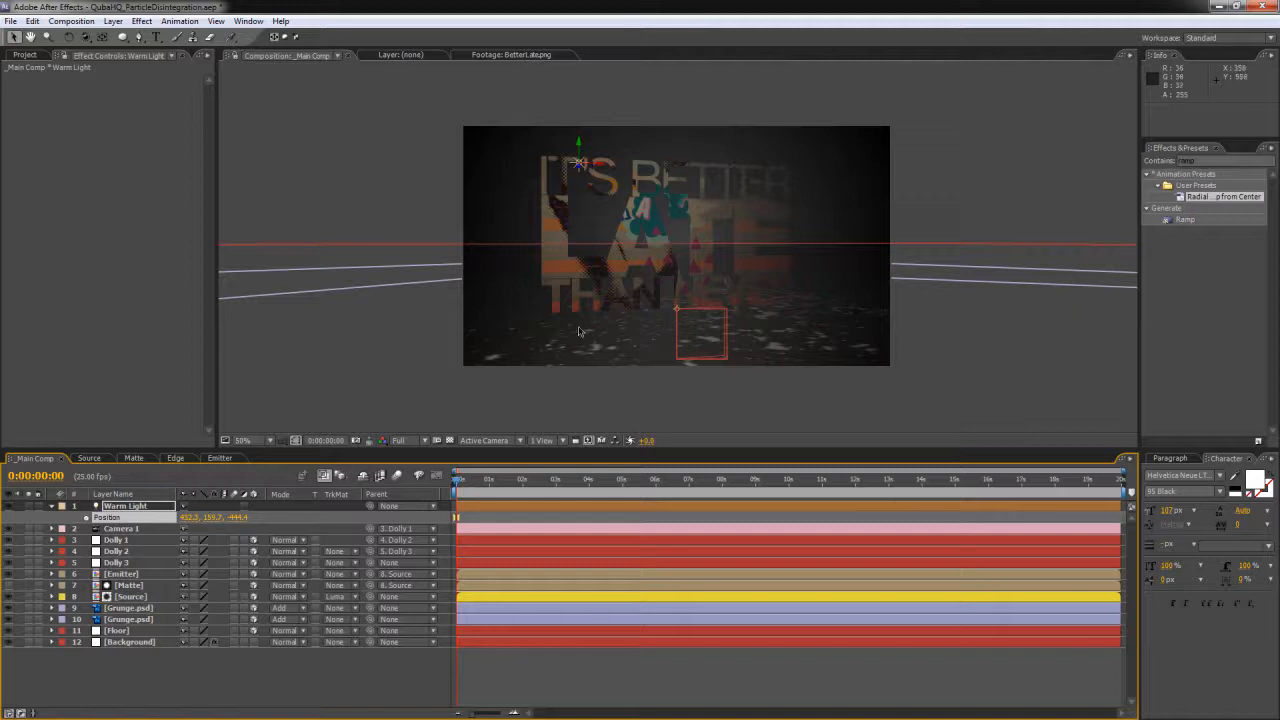
Step: Swing Dolly 2's Y rotation to a side view, move Warm Light to Z about -310, and return the rotation to about 4°
{"action": "left_click", "coordinate": [118, 551]}
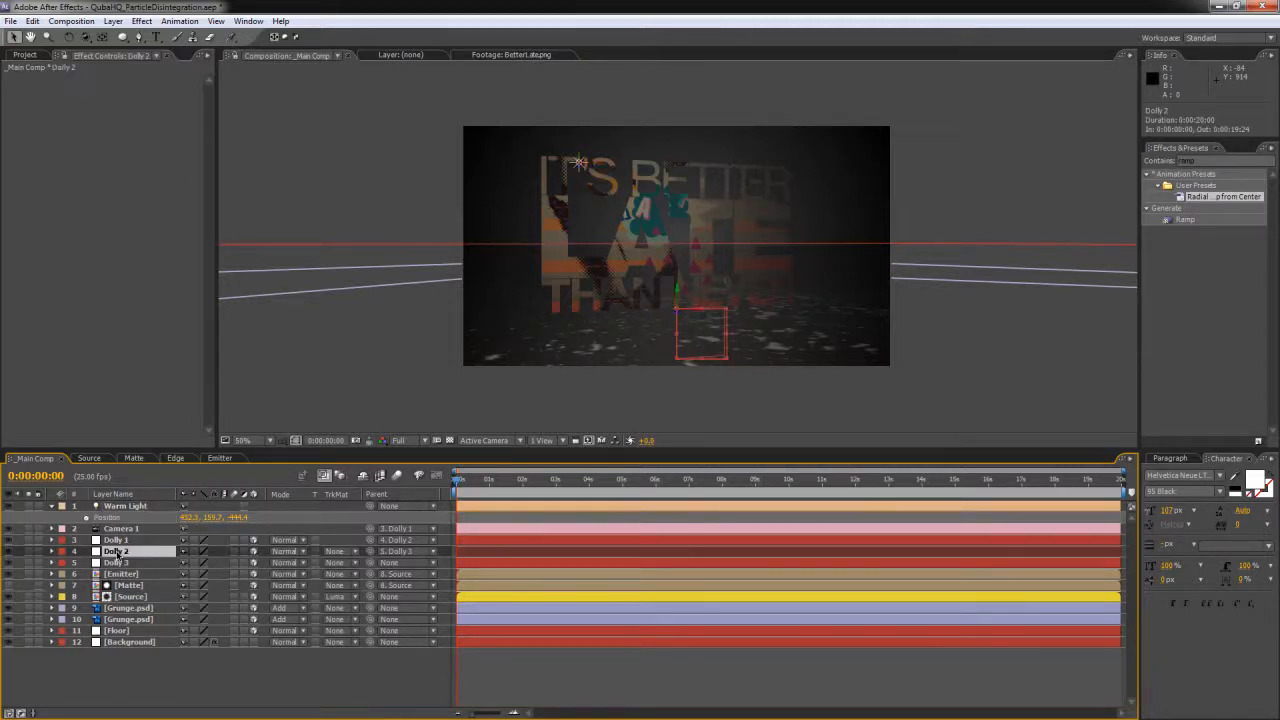
{"action": "key", "text": "r"}
{"action": "left_click_drag", "start_coordinate": [200, 591], "coordinate": [236, 584]}
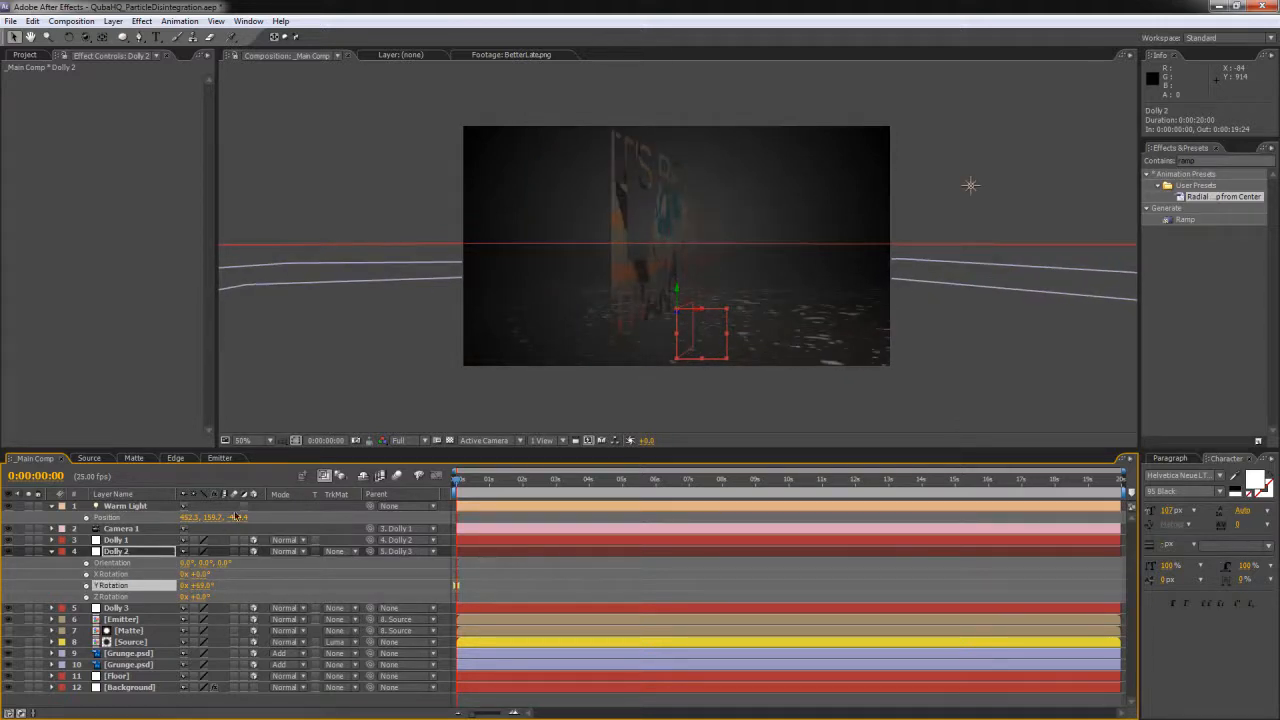
{"action": "left_click_drag", "start_coordinate": [237, 517], "coordinate": [150, 517]}
{"action": "left_click_drag", "start_coordinate": [200, 585], "coordinate": [152, 582]}
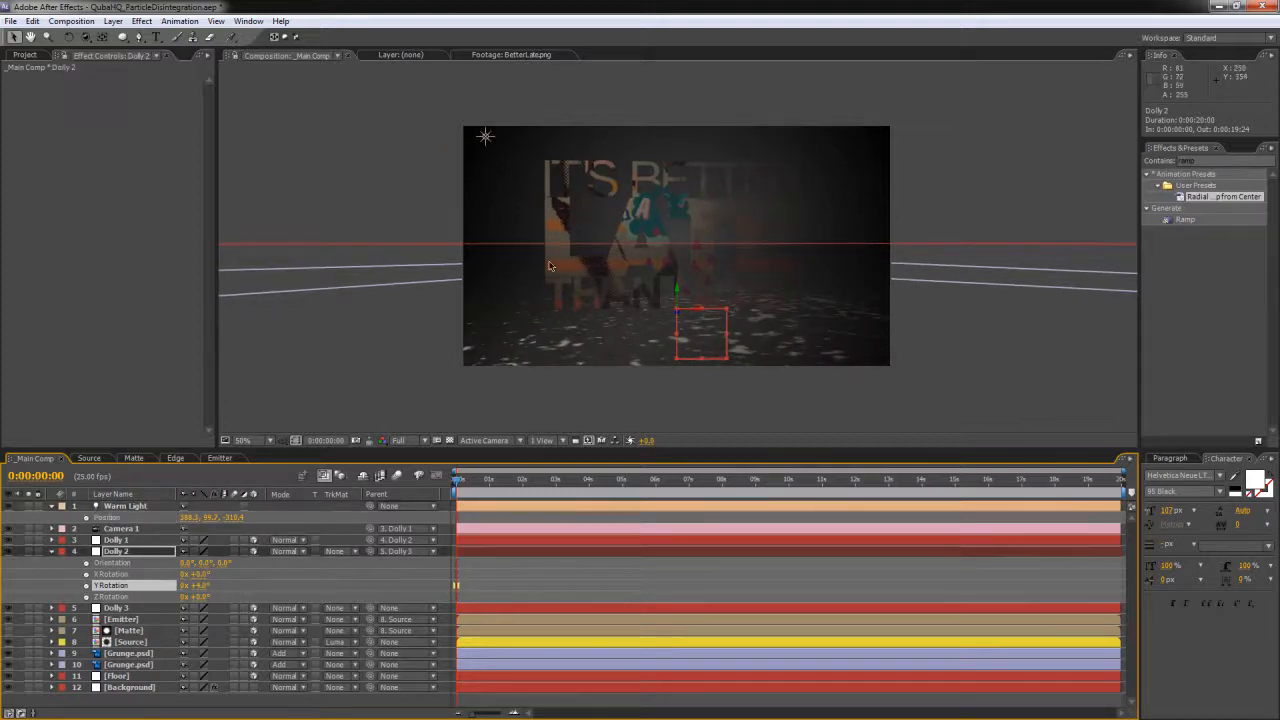
Step: Switch the project's color depth to 16 bits per channel
{"action": "key", "text": "slash"}
{"action": "scroll", "coordinate": [522, 278], "scroll_direction": "down", "scroll_amount": 1}
{"action": "scroll", "coordinate": [552, 300], "scroll_direction": "up", "scroll_amount": 1}
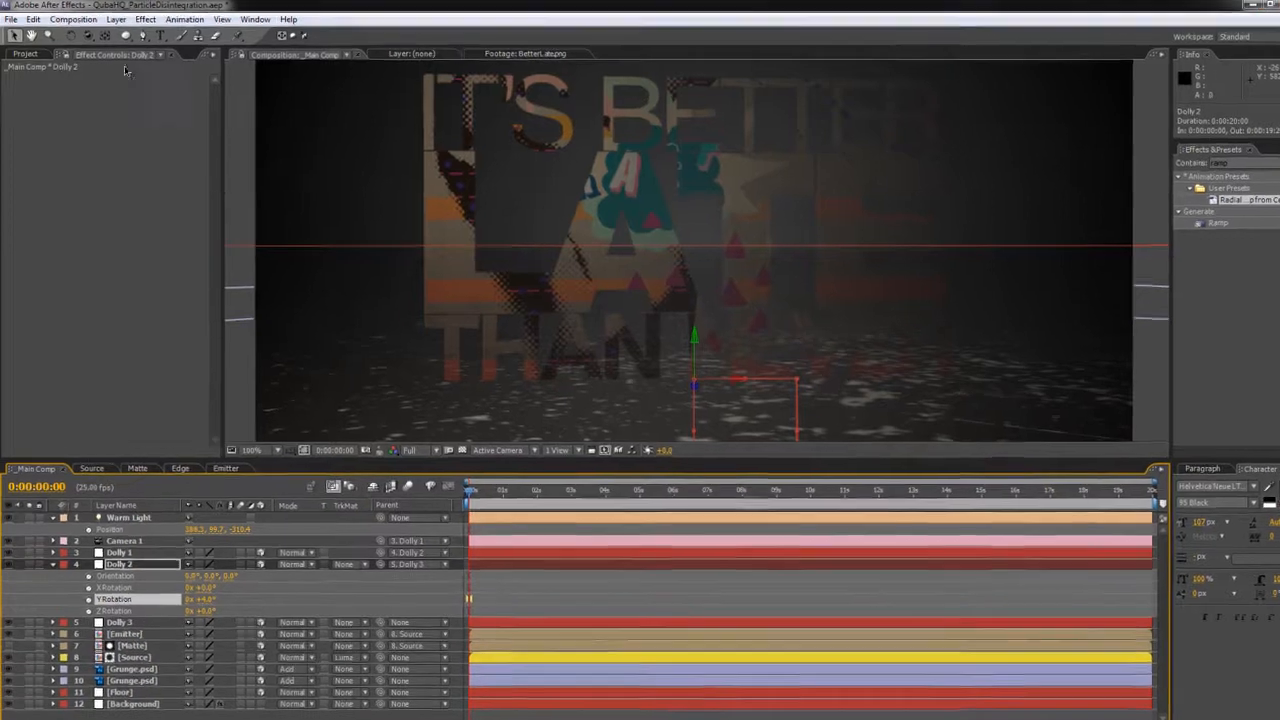
{"action": "left_click", "coordinate": [28, 54]}
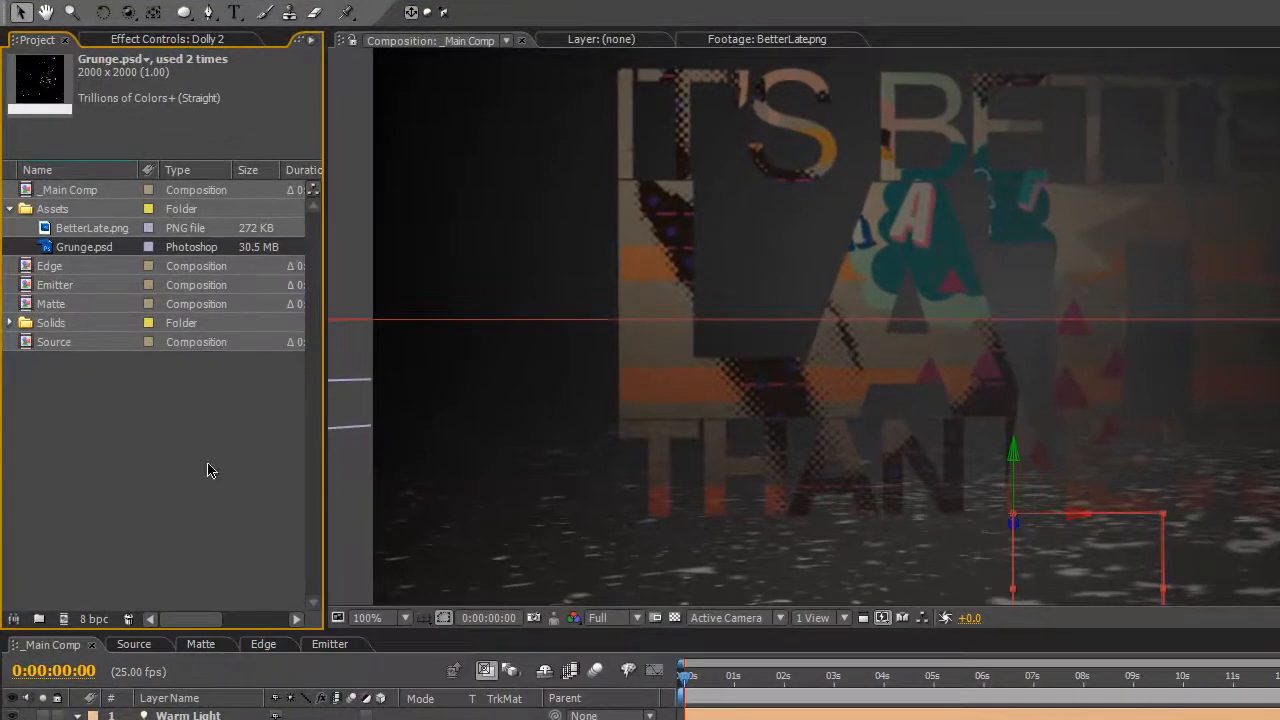
{"action": "left_click", "coordinate": [96, 621], "text": "alt"}
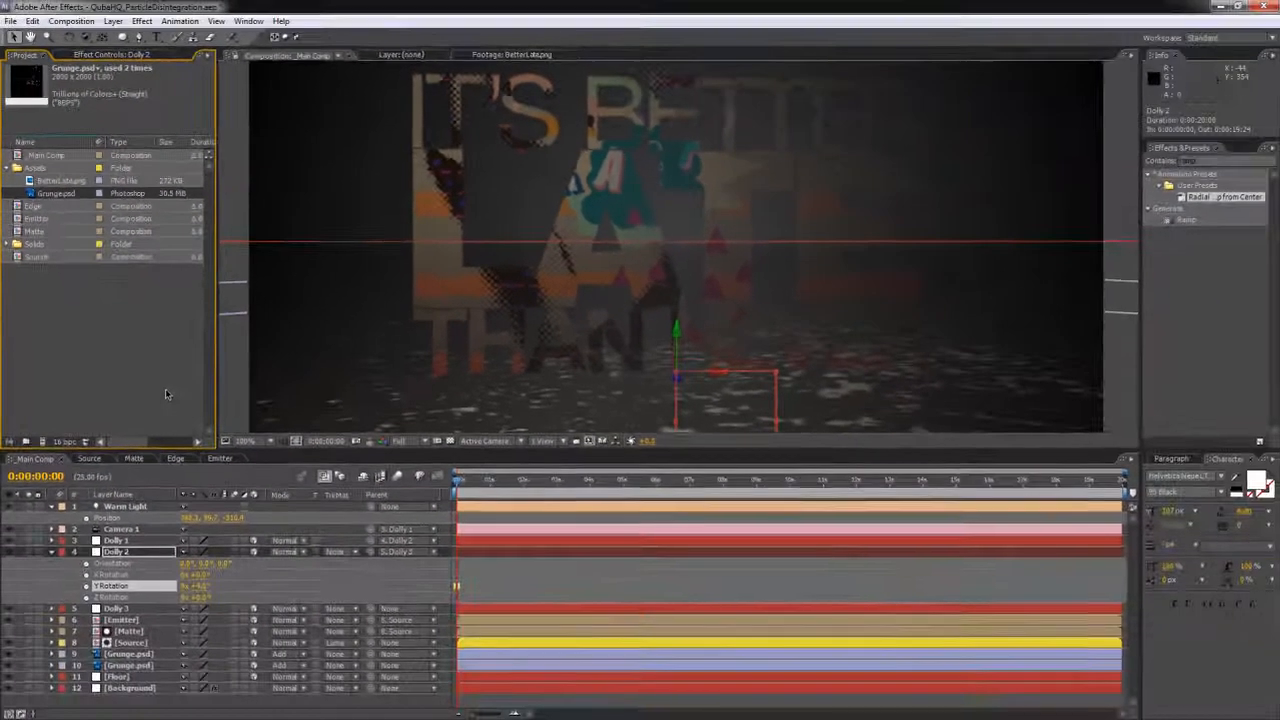
Step: Duplicate the Warm Light layer and rename the copy Cool Light
{"action": "left_click", "coordinate": [127, 507]}
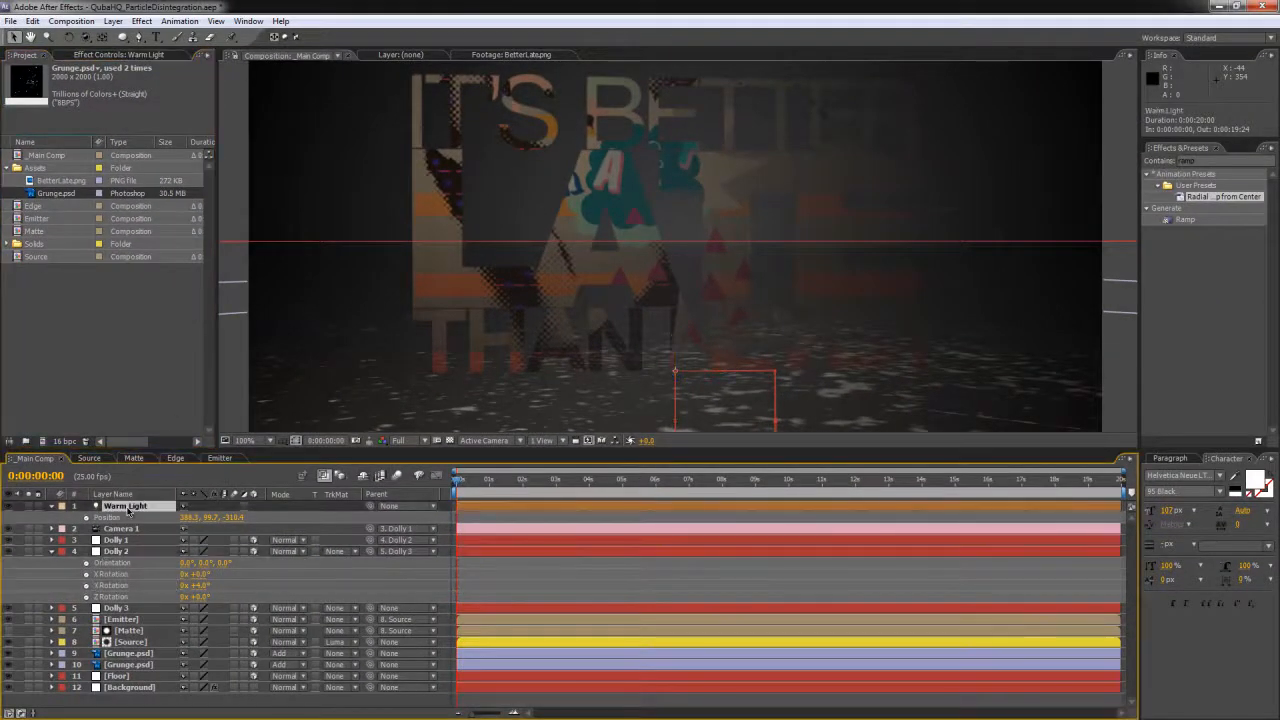
{"action": "key", "text": "ctrl+d"}
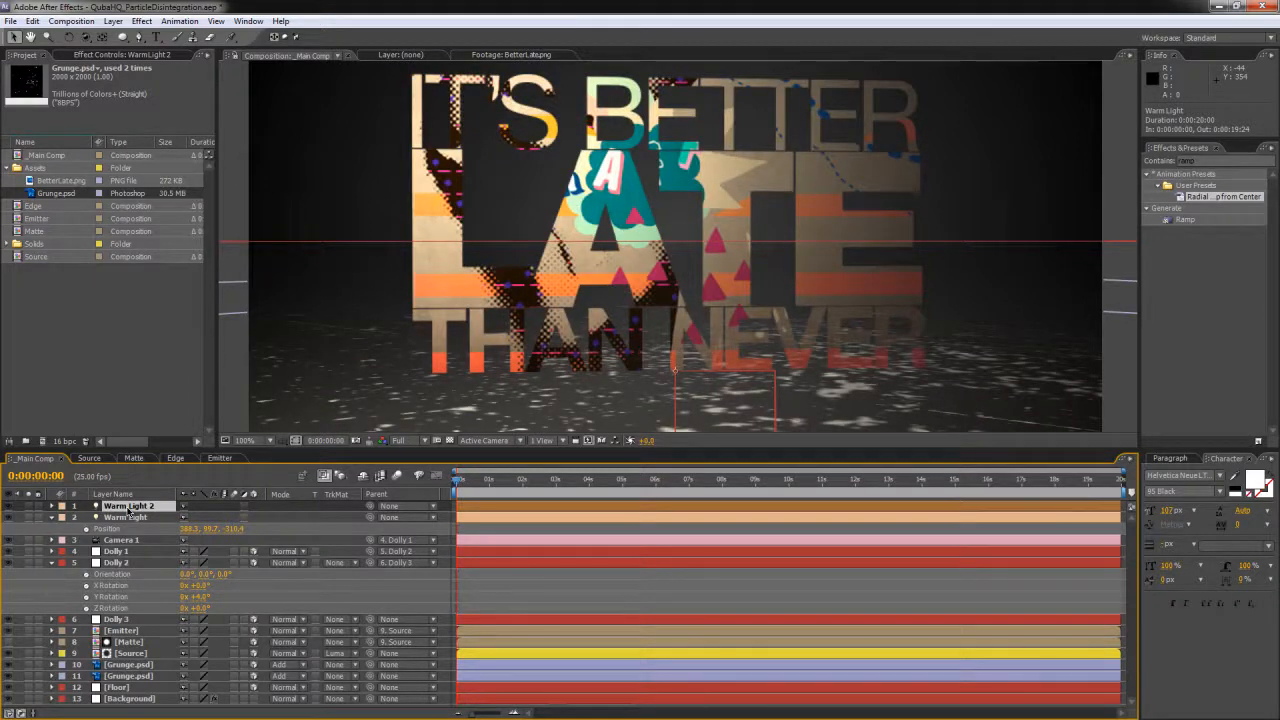
{"action": "key", "text": "Return"}
{"action": "type", "text": "Cool Light"}
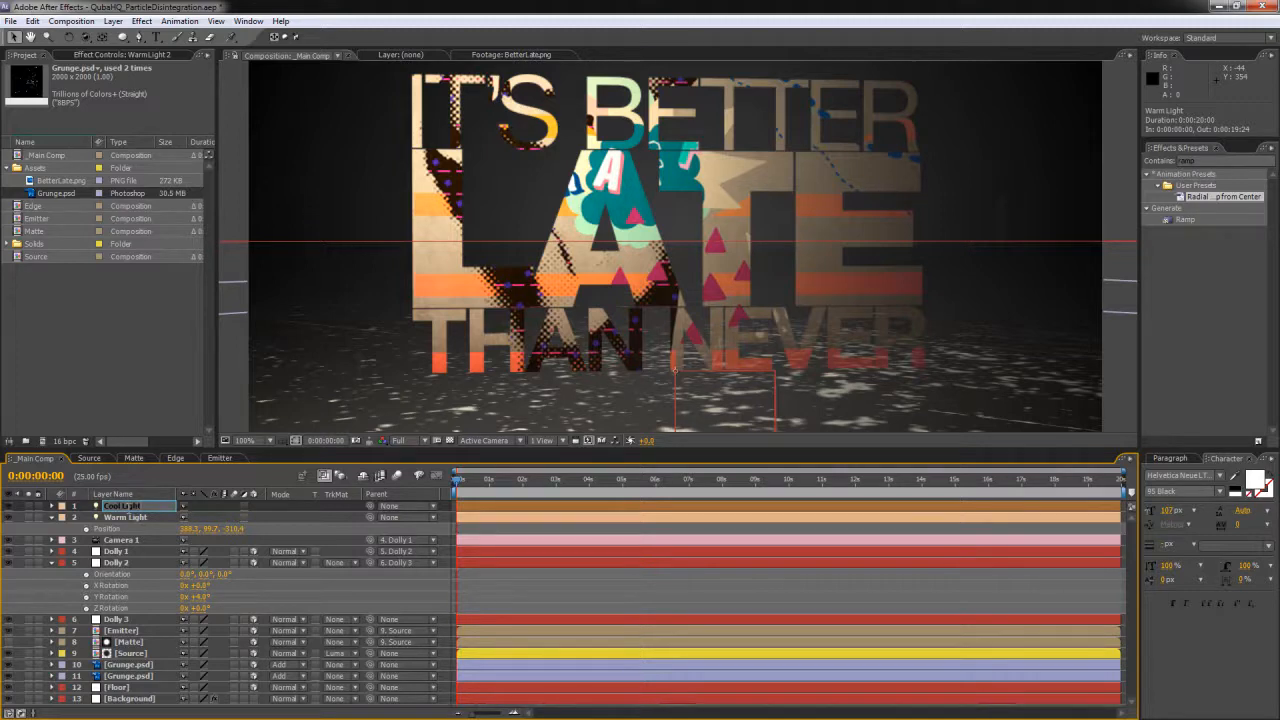
{"action": "key", "text": "Return"}
Step: Change Cool Light's color to a light blue with hue 205° and brightness 100%
{"action": "double_click", "coordinate": [128, 509]}
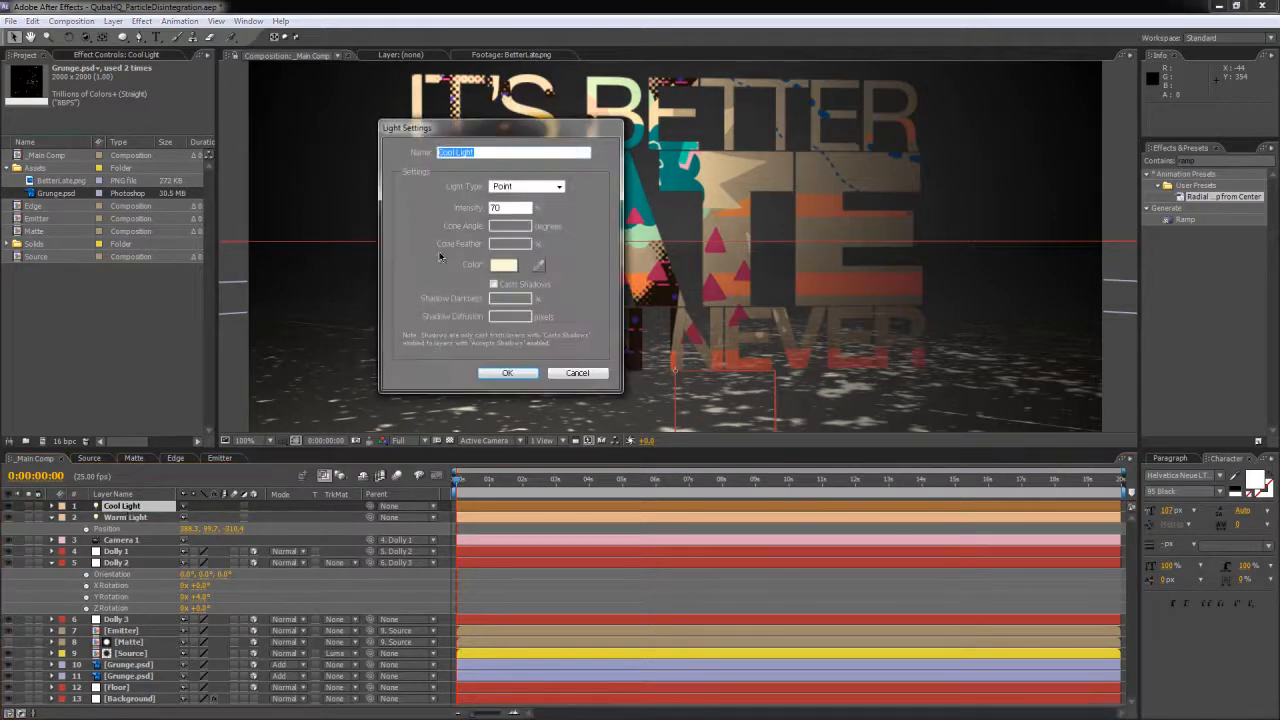
{"action": "left_click", "coordinate": [493, 268]}
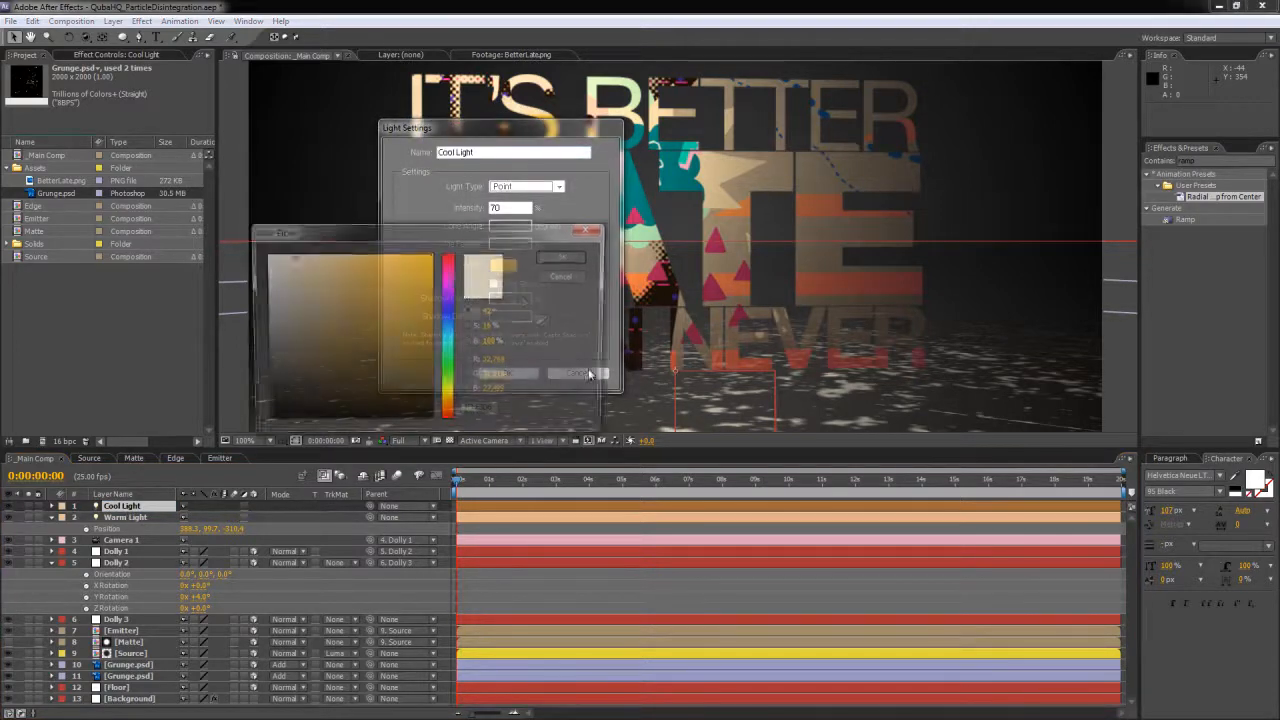
{"action": "left_click", "coordinate": [451, 326]}
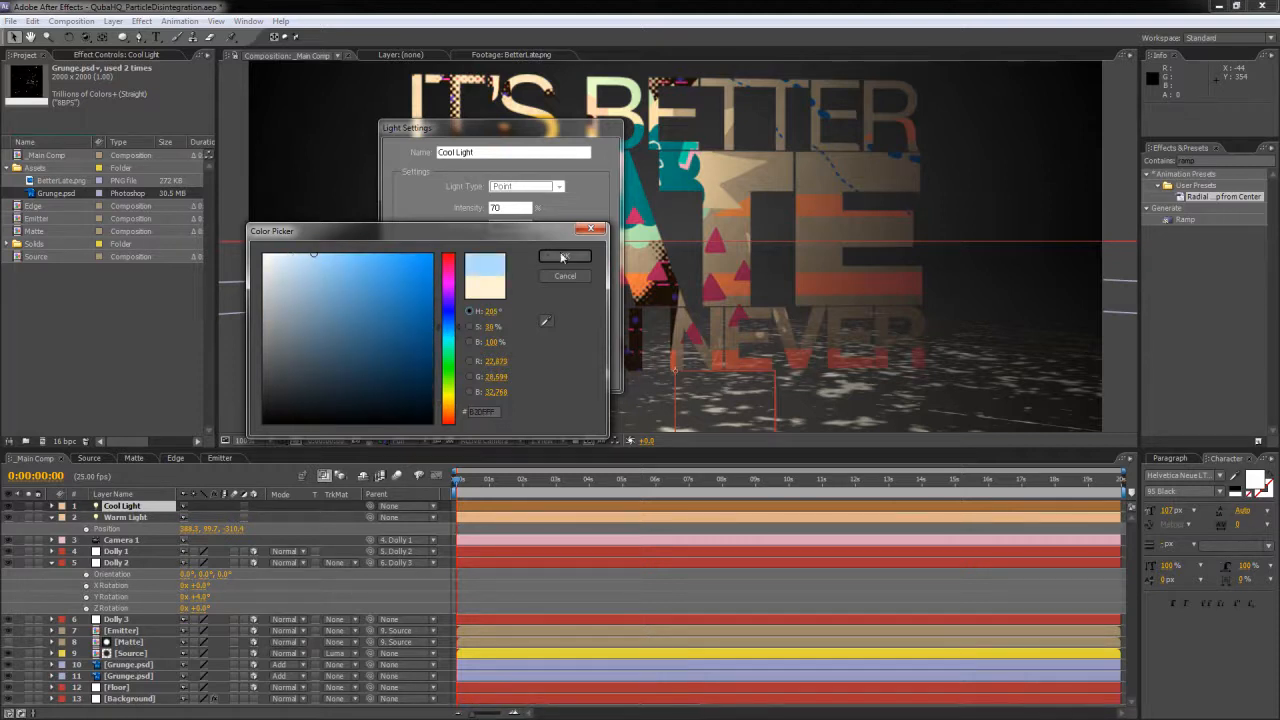
{"action": "left_click", "coordinate": [564, 256]}
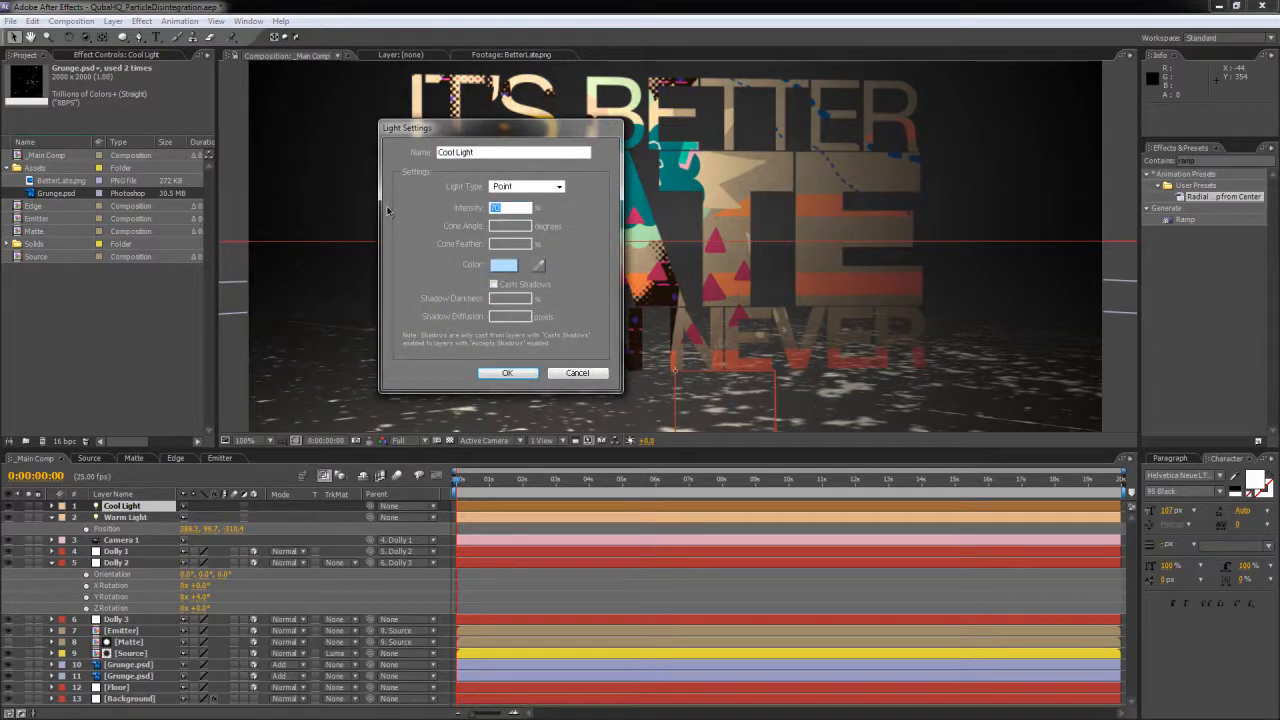
{"action": "key", "text": "Return"}
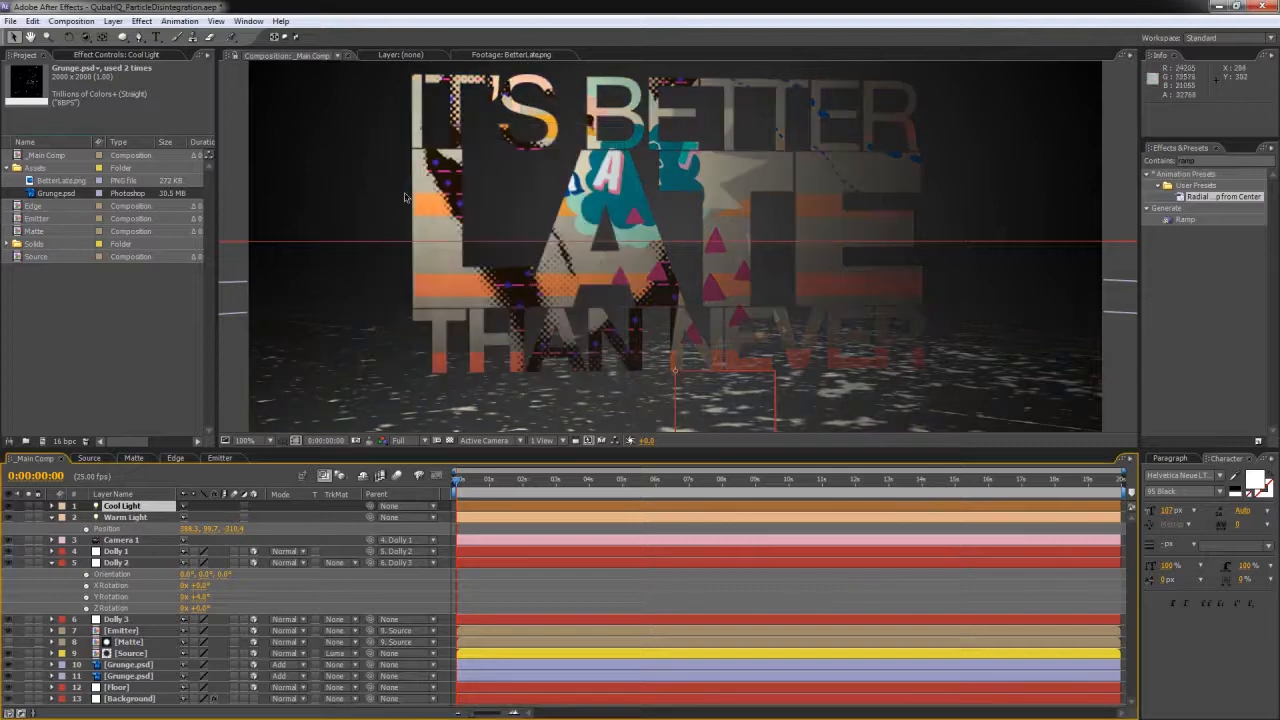
{"action": "key", "text": "comma"}
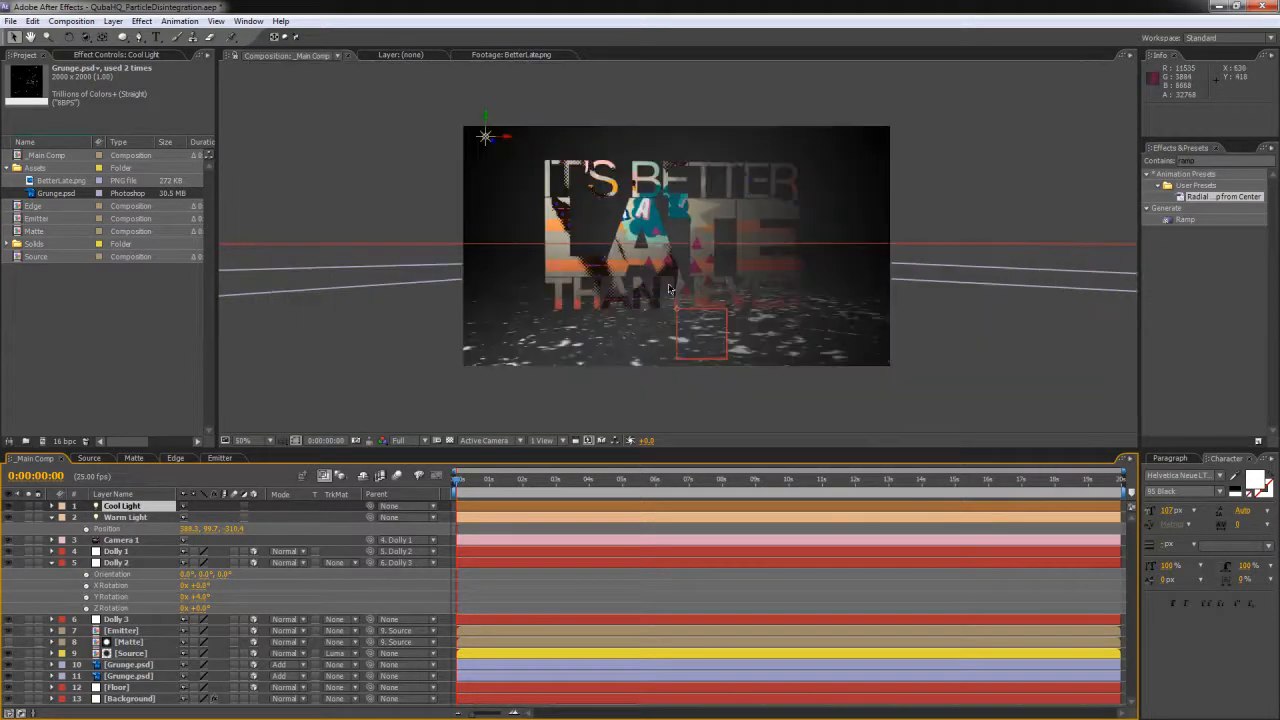
Step: Move Cool Light to the opposite side of the text and toward the camera, to a position of about 867, 59, -420
{"action": "key", "text": "p"}
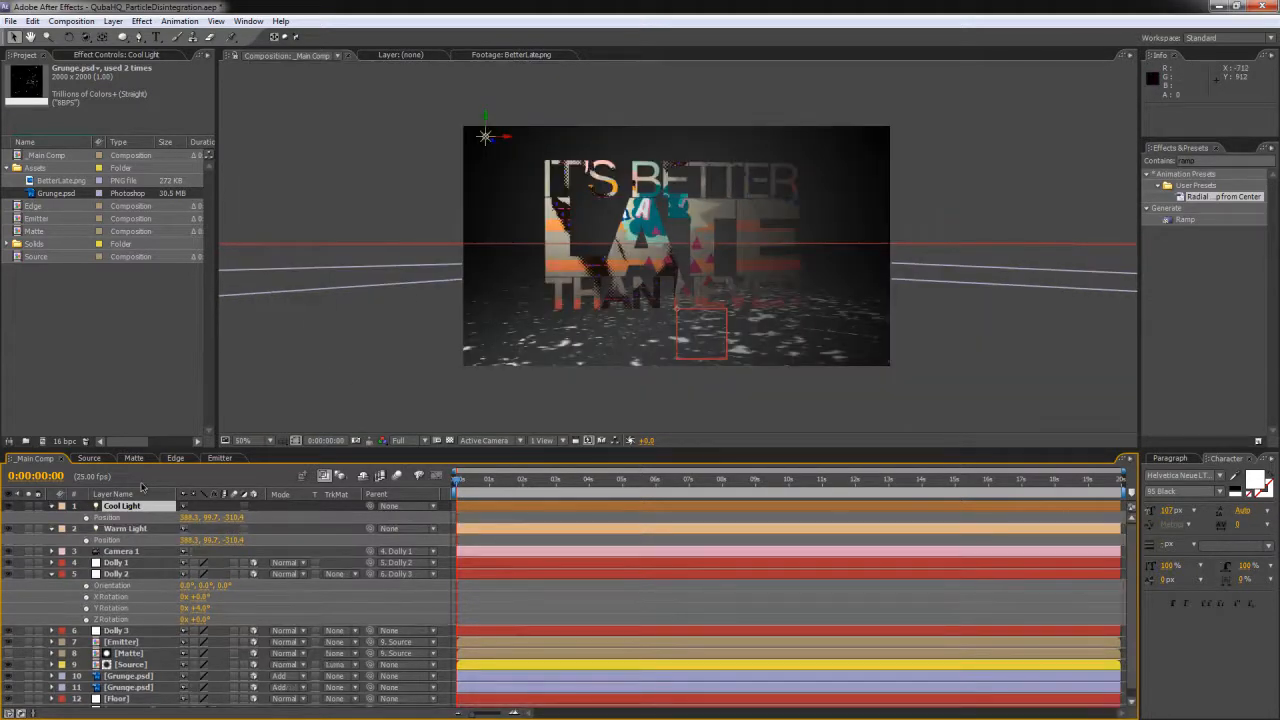
{"action": "left_click_drag", "start_coordinate": [186, 522], "coordinate": [484, 498]}
{"action": "left_click_drag", "start_coordinate": [209, 517], "coordinate": [160, 527]}
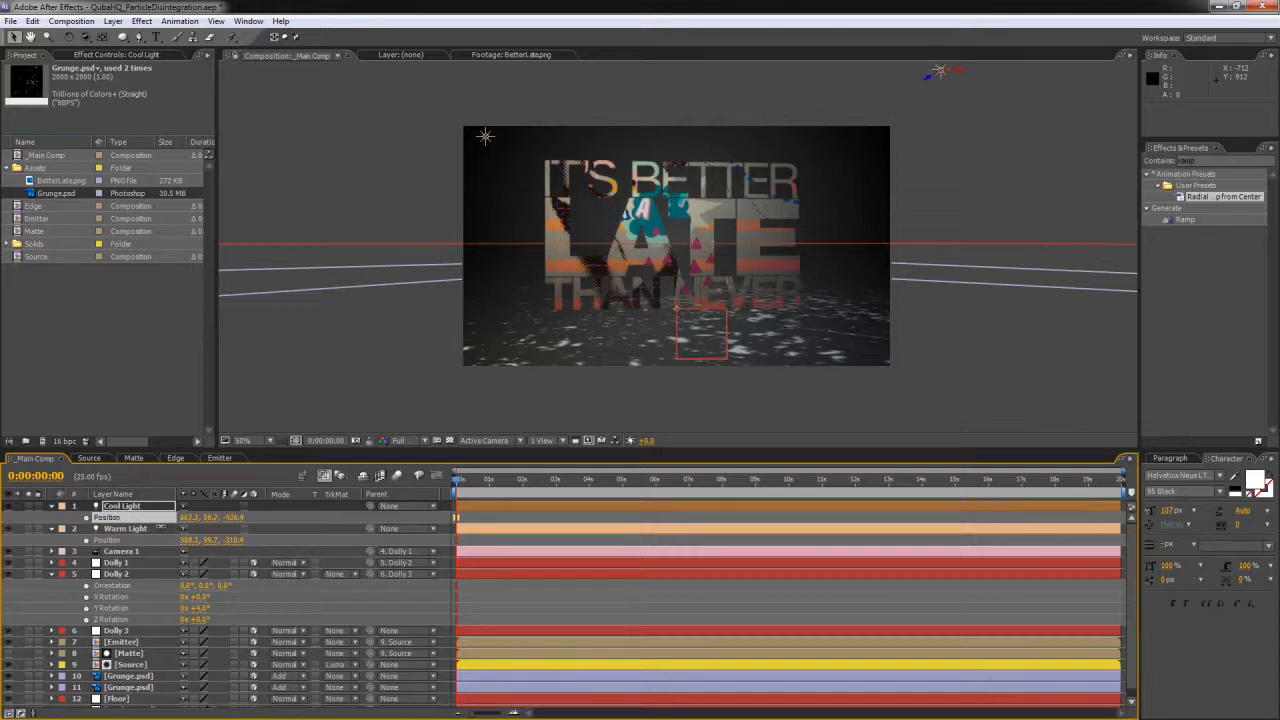
{"action": "key", "text": "period"}
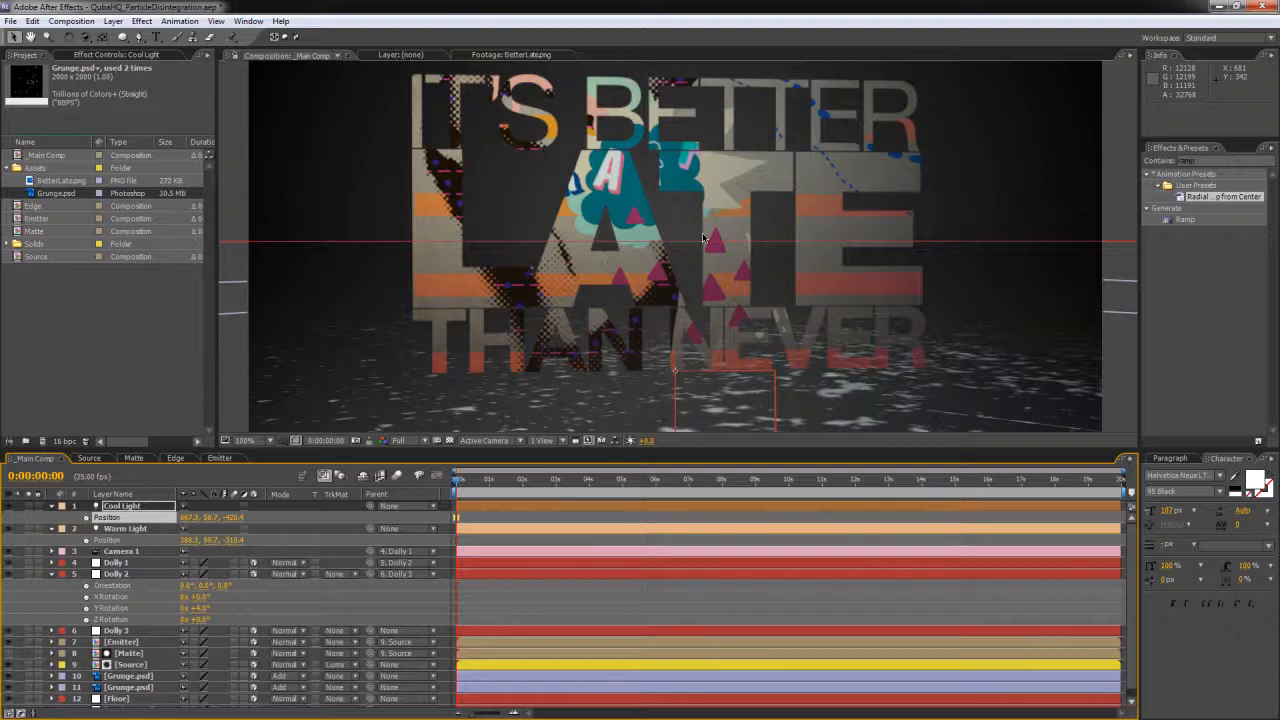
{"action": "key", "text": "comma"}
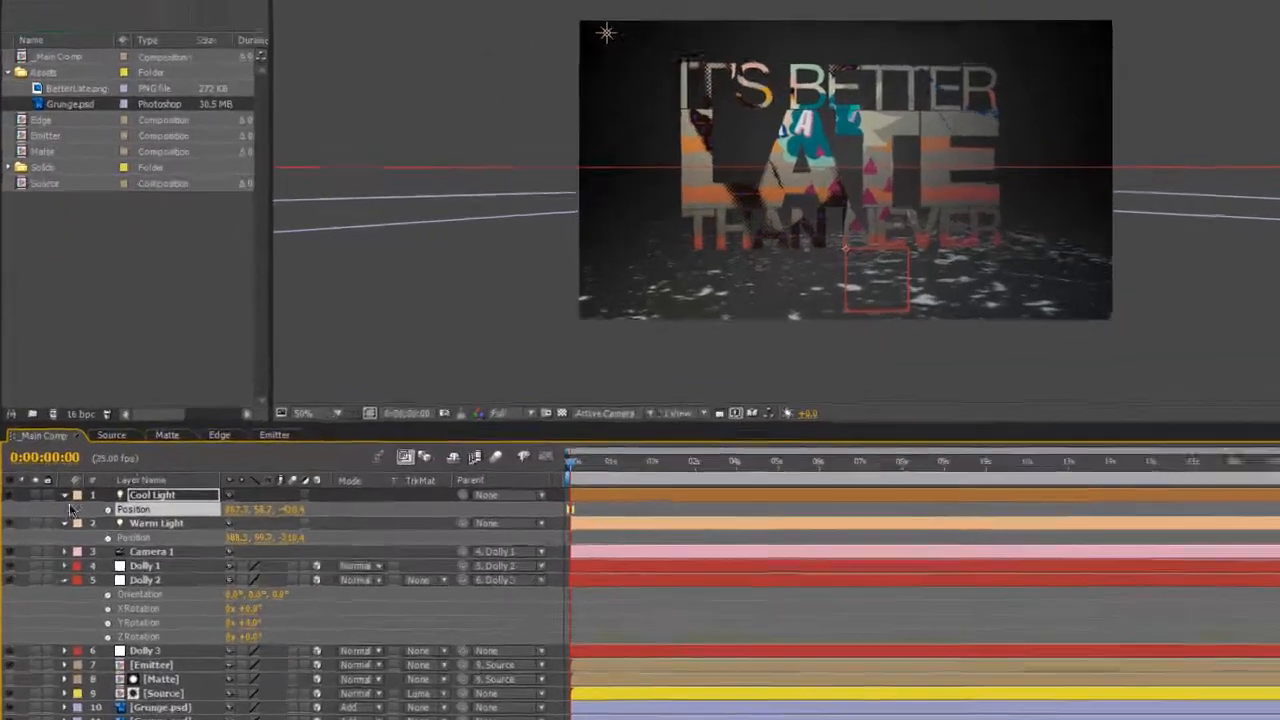
Step: Duplicate the Warm Light layer and rename the copy Cam Light
{"action": "left_click", "coordinate": [109, 528]}
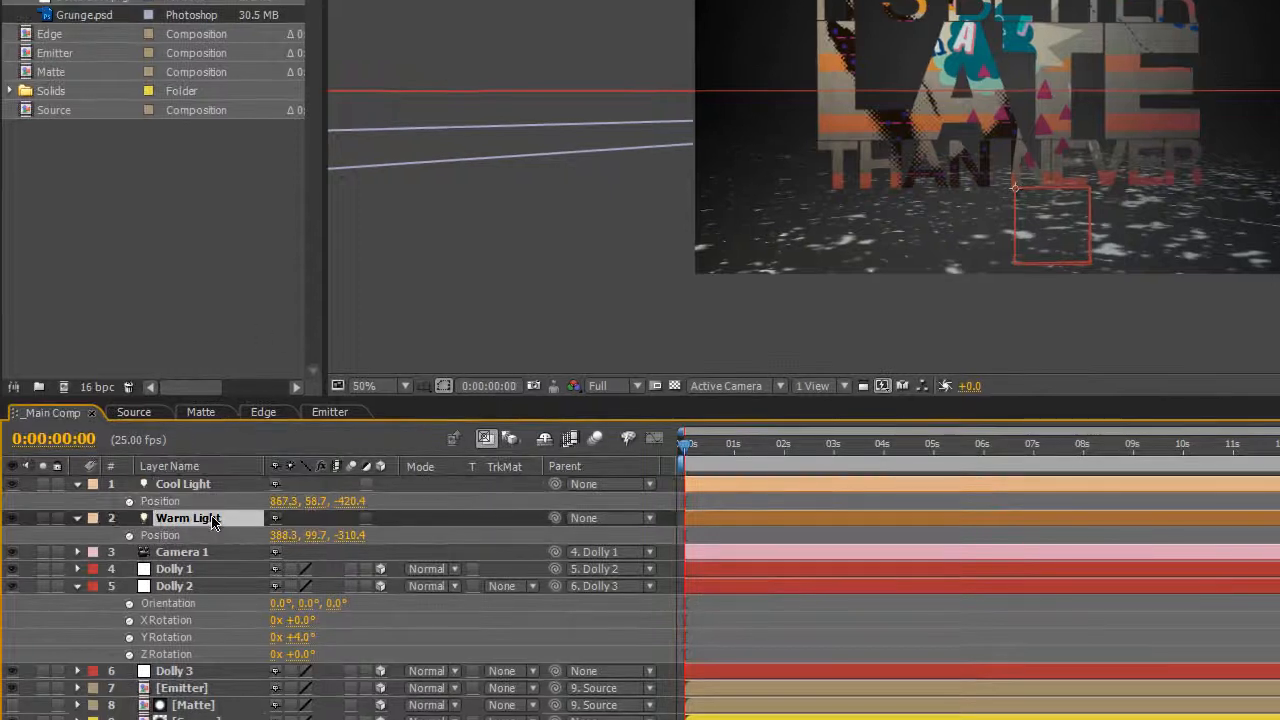
{"action": "key", "text": "ctrl+d"}
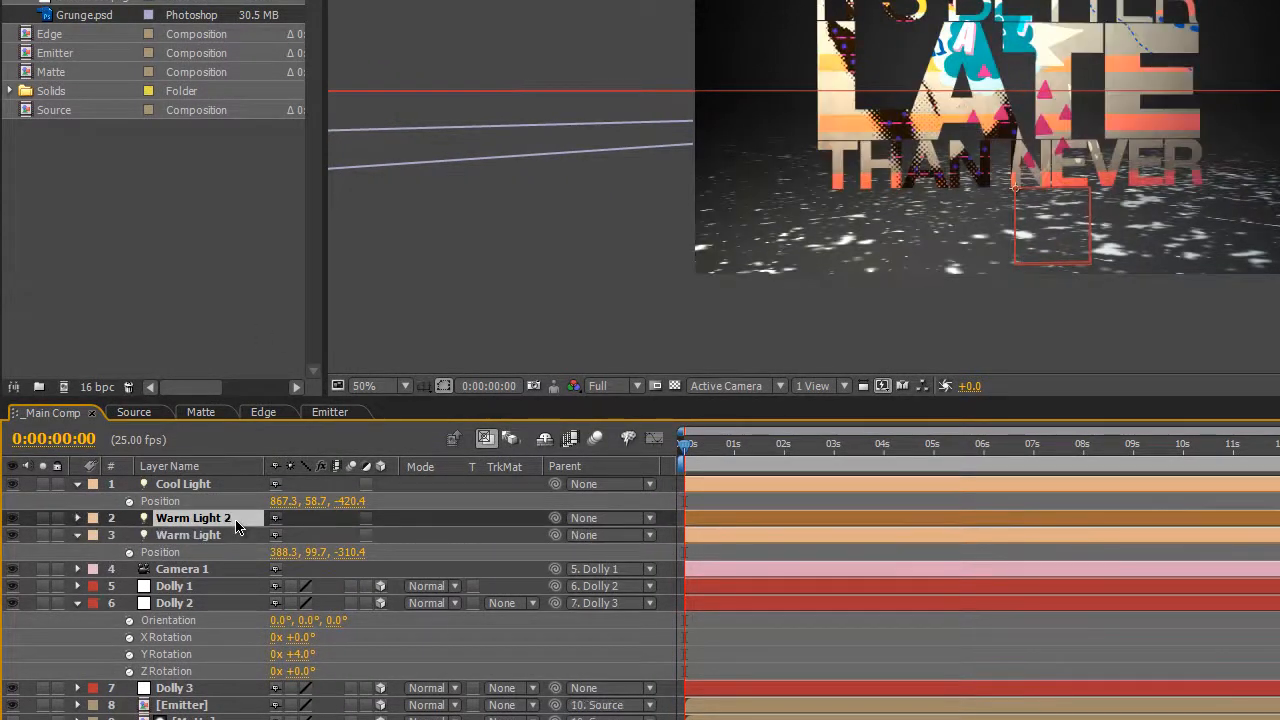
{"action": "key", "text": "Return"}
{"action": "type", "text": "C"}
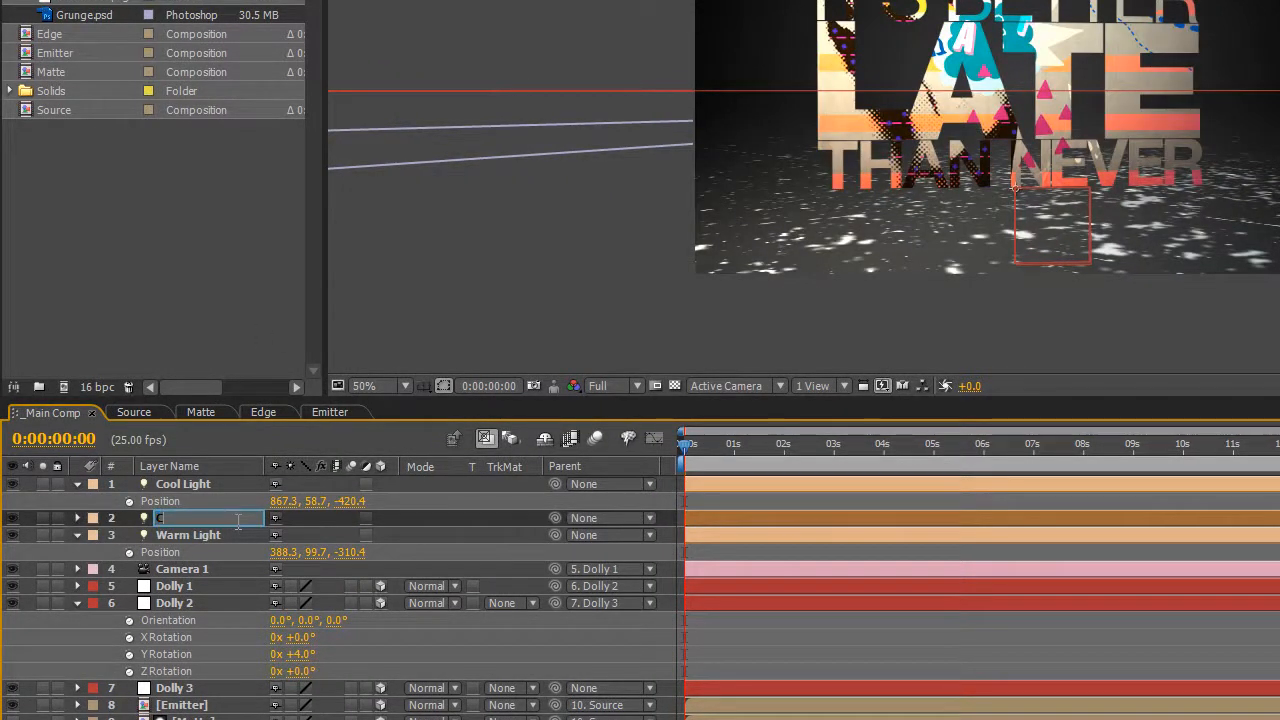
{"action": "type", "text": "am Light"}
{"action": "key", "text": "Return"}
Step: Place Cam Light directly above Camera 1 in the layer stack, parent it to Camera 1, and set its position to 0, 0, 0
{"action": "mouse_move", "coordinate": [226, 548]}
{"action": "left_mouse_down"}
{"action": "mouse_move", "coordinate": [214, 573]}
{"action": "mouse_move", "coordinate": [231, 556]}
{"action": "left_mouse_up"}
{"action": "left_click_drag", "start_coordinate": [554, 552], "coordinate": [191, 575]}
{"action": "key", "text": "p"}
{"action": "left_click", "coordinate": [286, 569]}
{"action": "type", "text": "0"}
{"action": "key", "text": "Tab"}
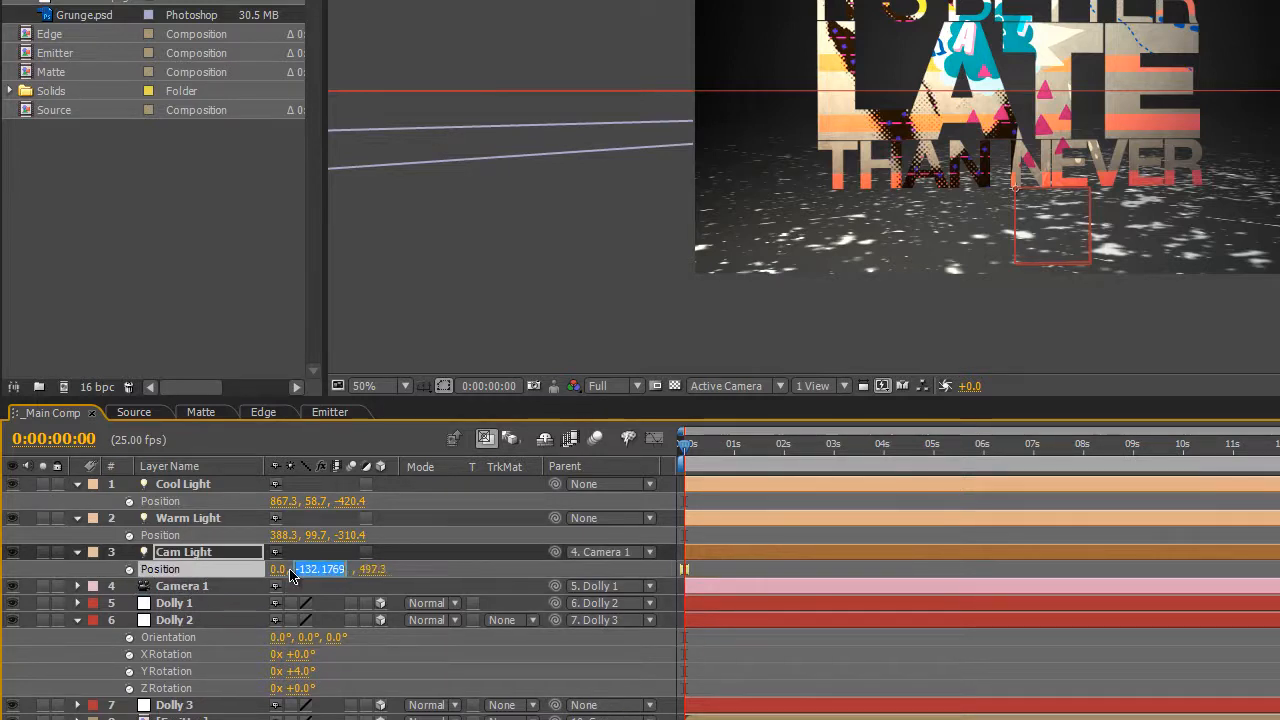
{"action": "type", "text": "0"}
{"action": "key", "text": "Tab"}
{"action": "type", "text": "0"}
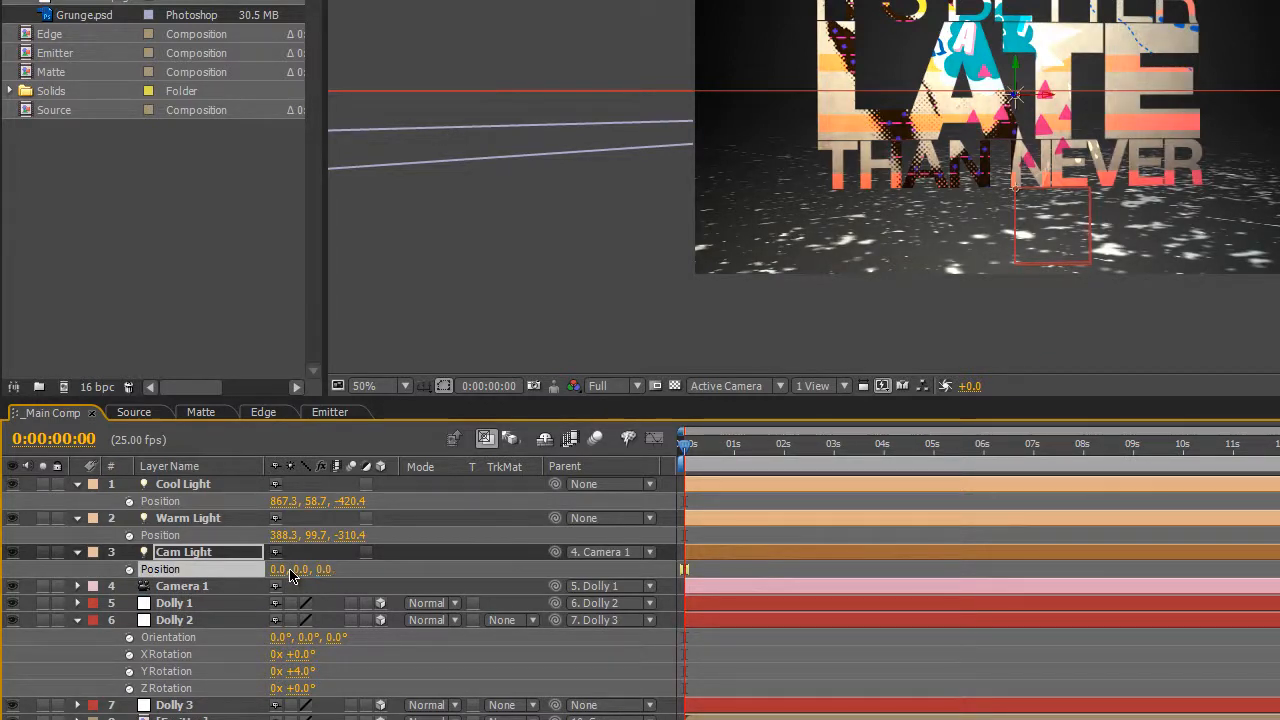
{"action": "key", "text": "Return"}
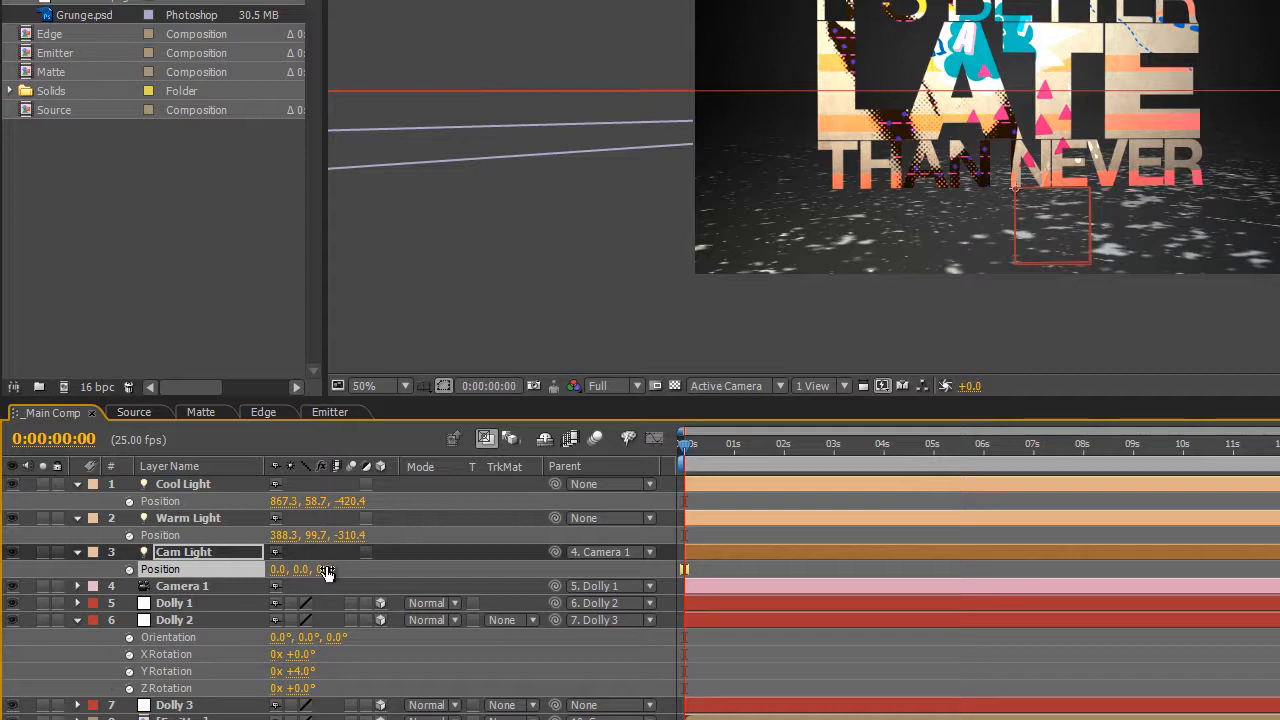
Step: Offset Cam Light from the camera by setting its position to 0, -200, -200
{"action": "left_click_drag", "start_coordinate": [326, 571], "coordinate": [145, 568]}
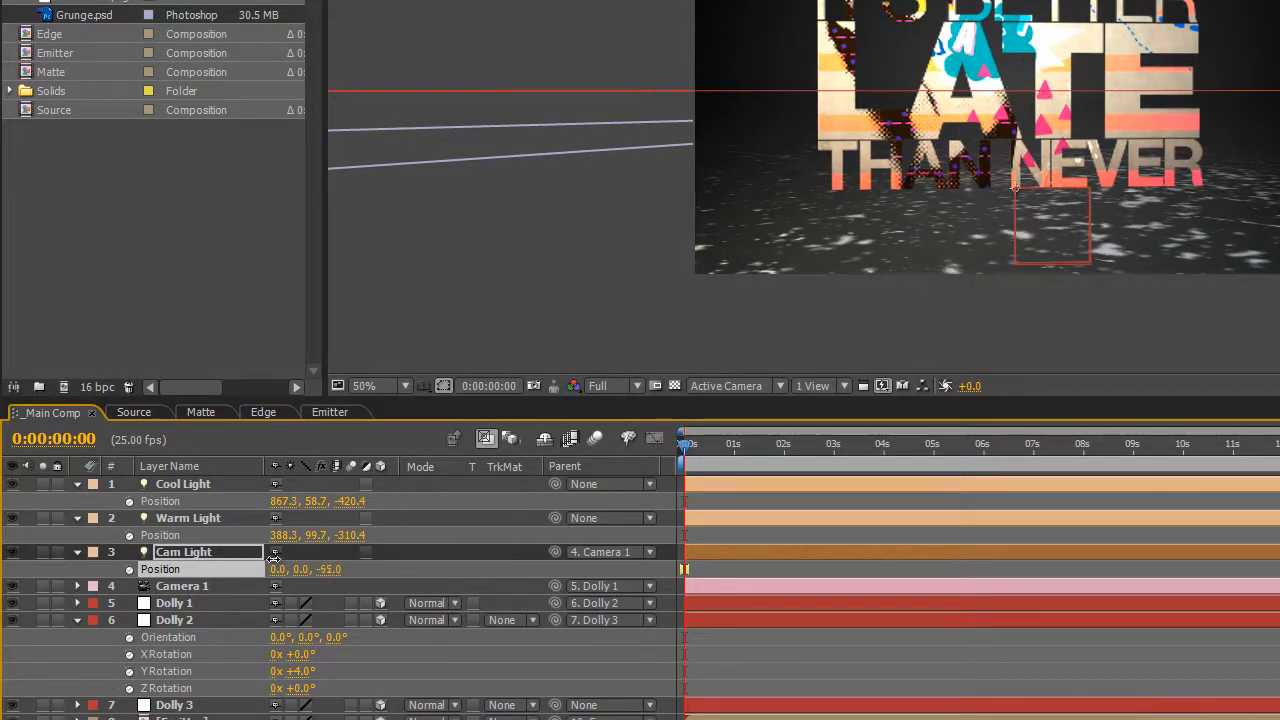
{"action": "left_click_drag", "start_coordinate": [274, 558], "coordinate": [474, 566]}
{"action": "left_click_drag", "start_coordinate": [563, 563], "coordinate": [447, 576]}
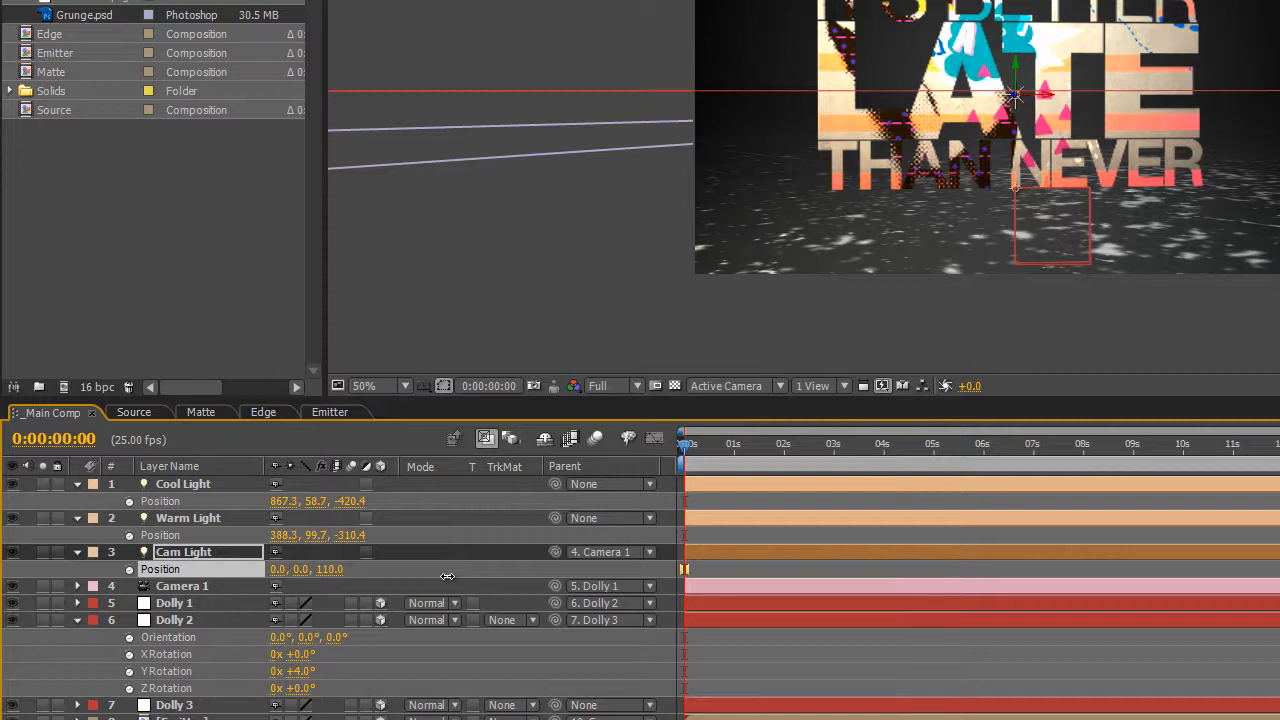
{"action": "left_click_drag", "start_coordinate": [327, 569], "coordinate": [133, 572]}
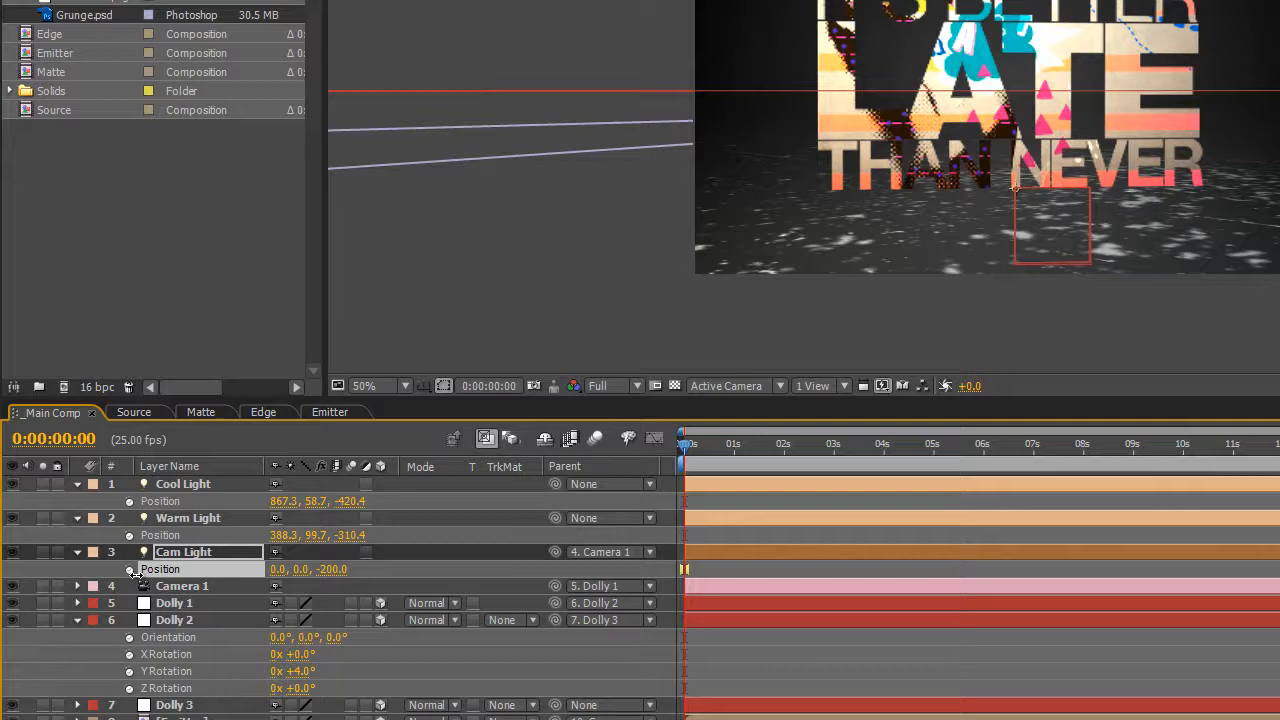
{"action": "left_click", "coordinate": [299, 569]}
{"action": "type", "text": "-2"}
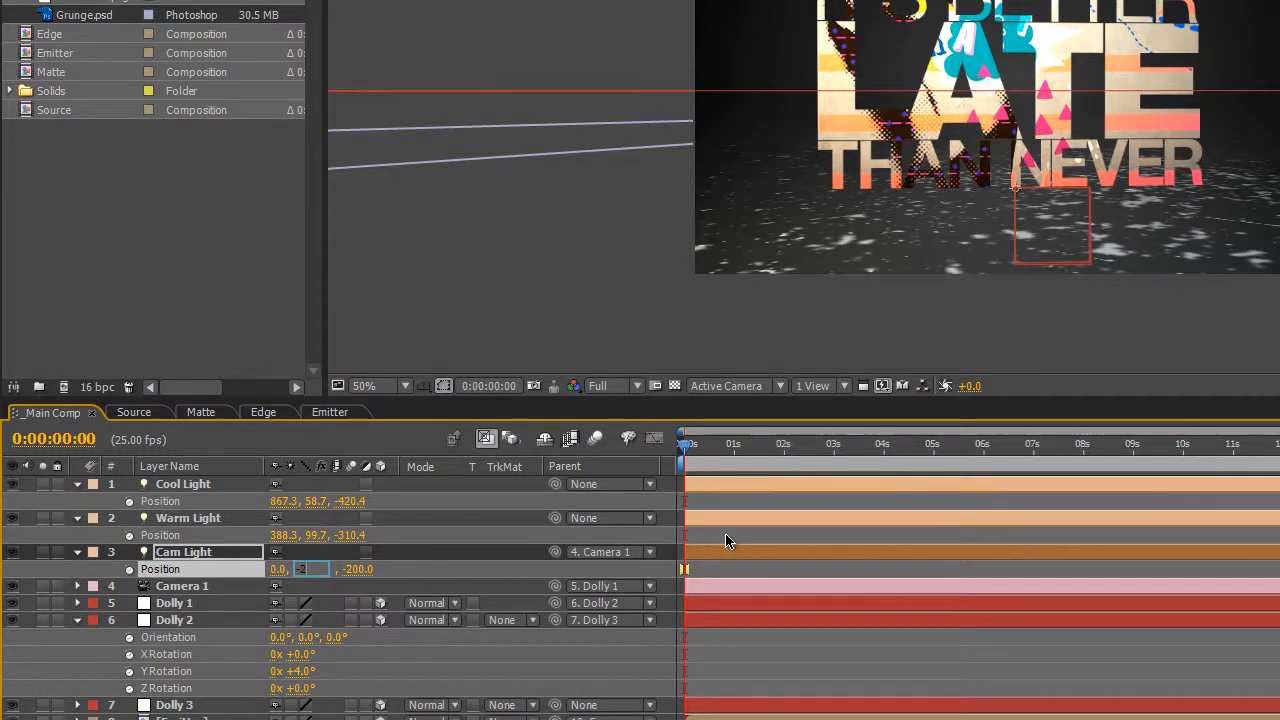
{"action": "type", "text": "00"}
{"action": "key", "text": "Return"}
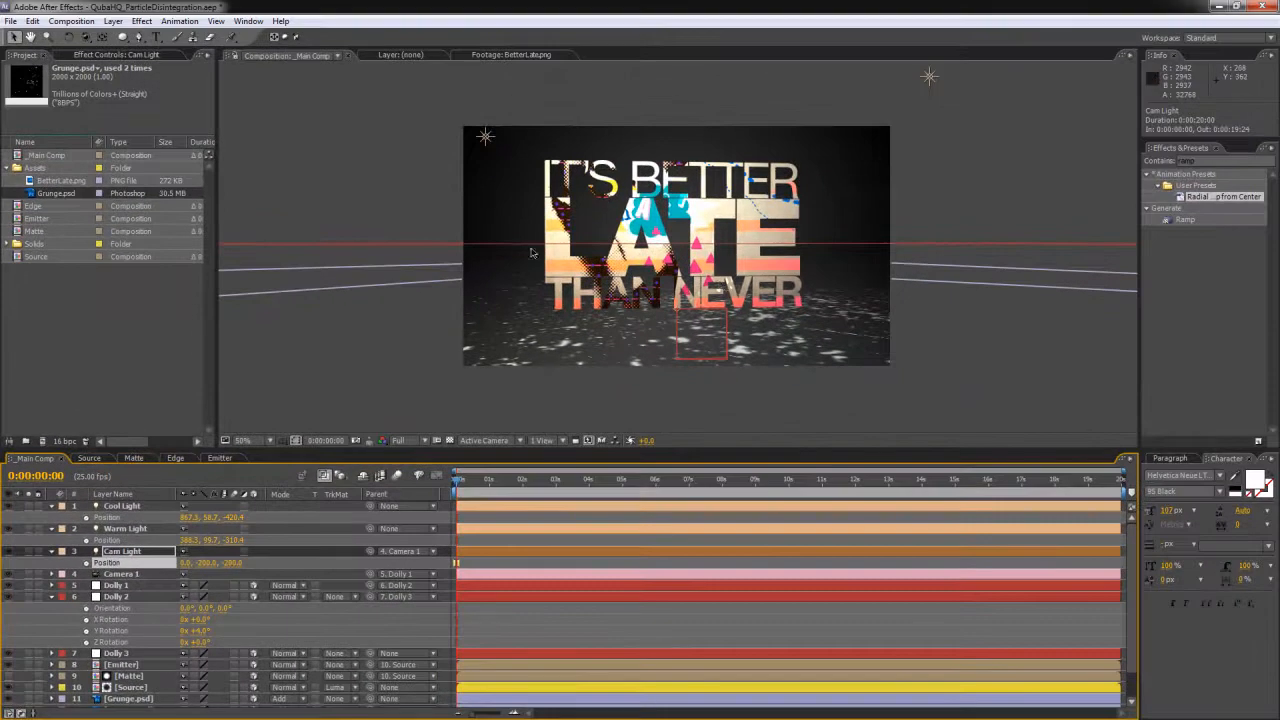
Step: Set Cam Light's intensity to 45% and turn off the light's visibility
{"action": "double_click", "coordinate": [113, 558]}
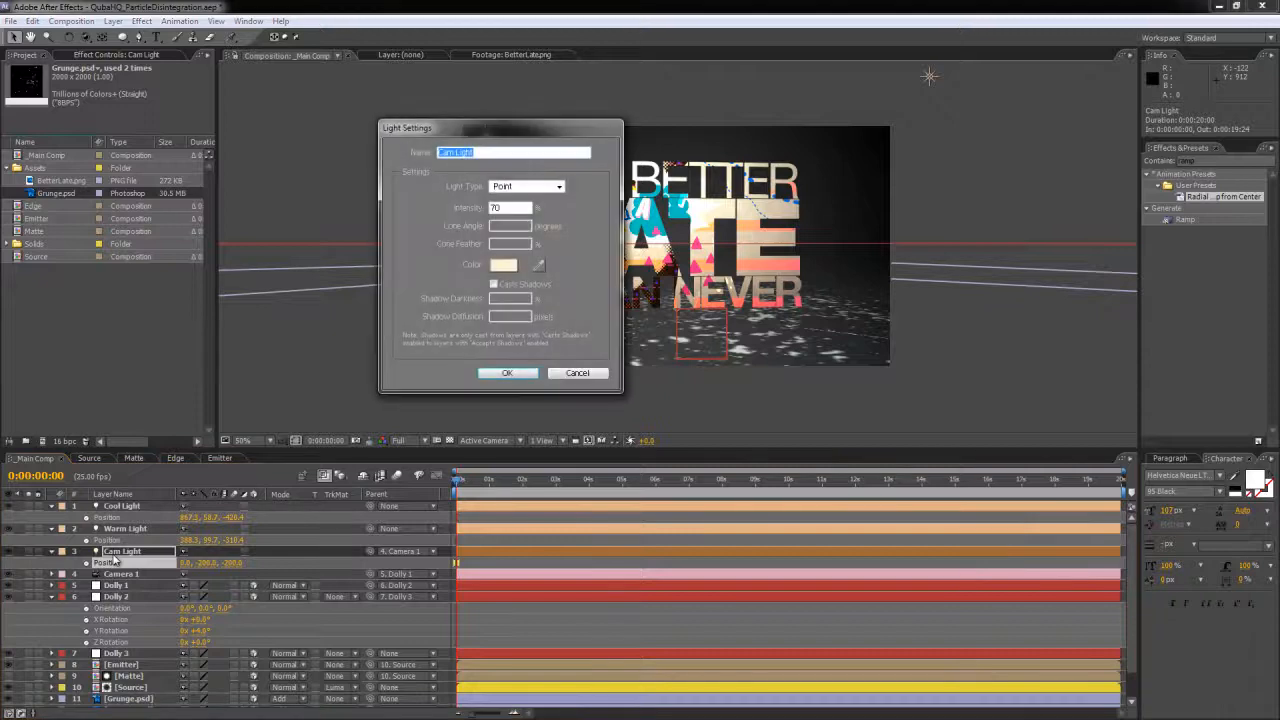
{"action": "left_click_drag", "start_coordinate": [511, 209], "coordinate": [306, 178]}
{"action": "type", "text": "60"}
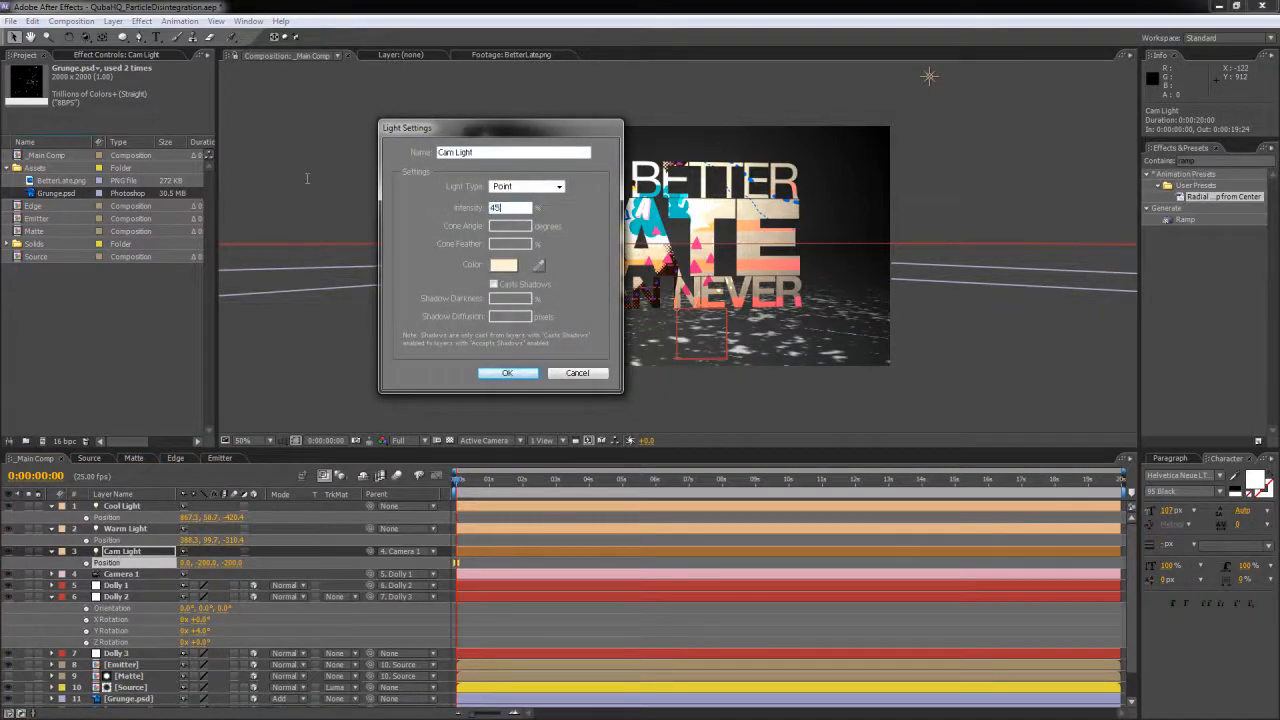
{"action": "key", "text": "Return"}
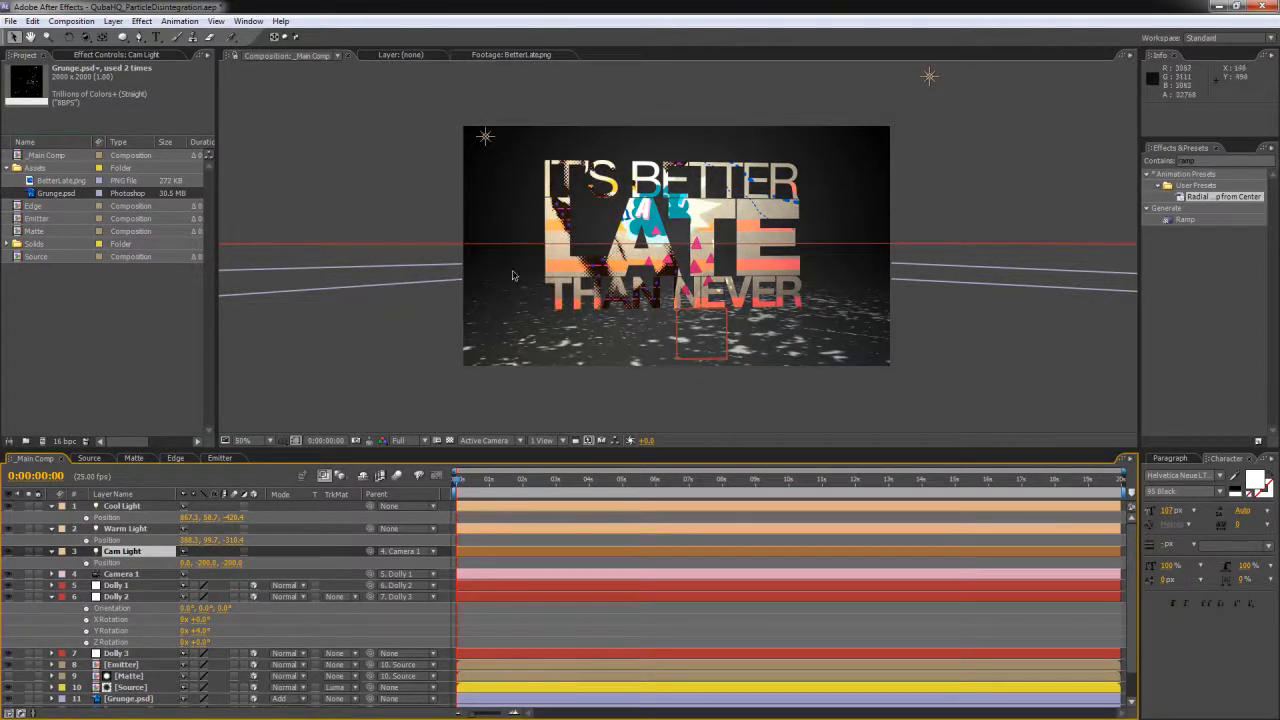
{"action": "scroll", "coordinate": [714, 285], "scroll_direction": "up", "scroll_amount": 1}
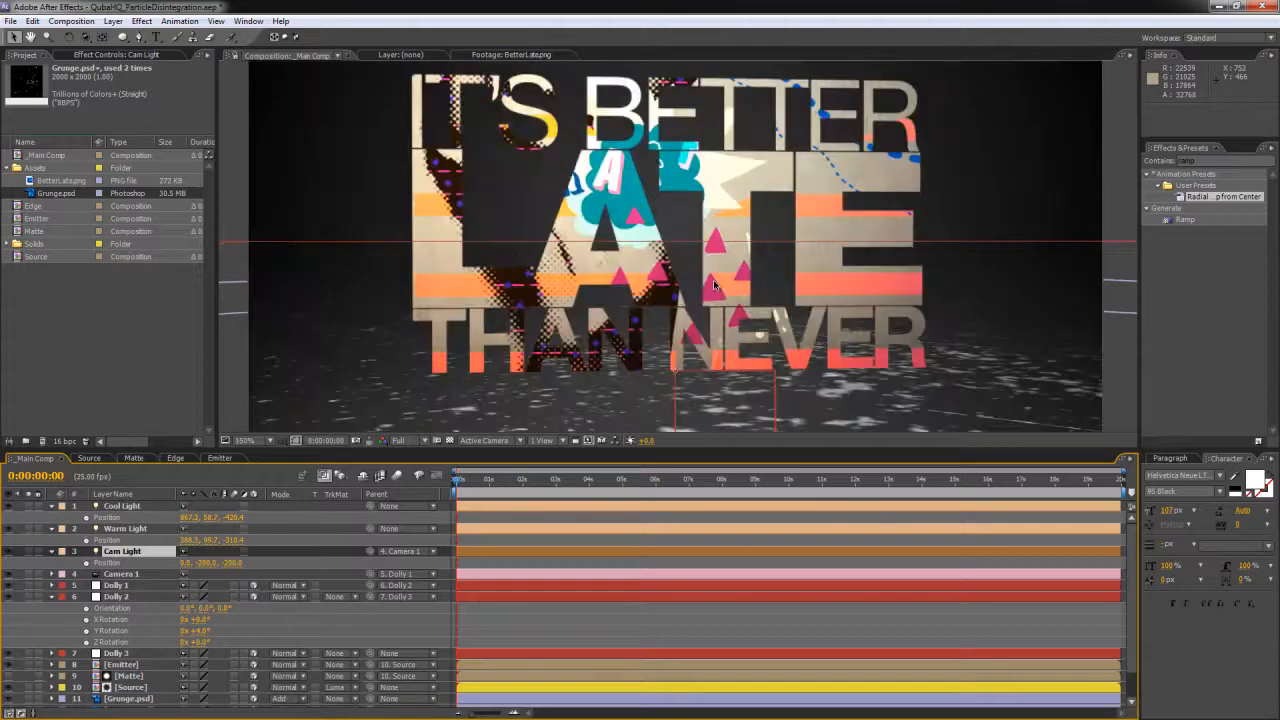
{"action": "scroll", "coordinate": [714, 285], "scroll_direction": "down", "scroll_amount": 1}
{"action": "scroll", "coordinate": [714, 285], "scroll_direction": "up", "scroll_amount": 1}
{"action": "mouse_move", "coordinate": [742, 447]}
{"action": "left_mouse_down"}
{"action": "mouse_move", "coordinate": [739, 515]}
{"action": "mouse_move", "coordinate": [742, 451]}
{"action": "left_mouse_up"}
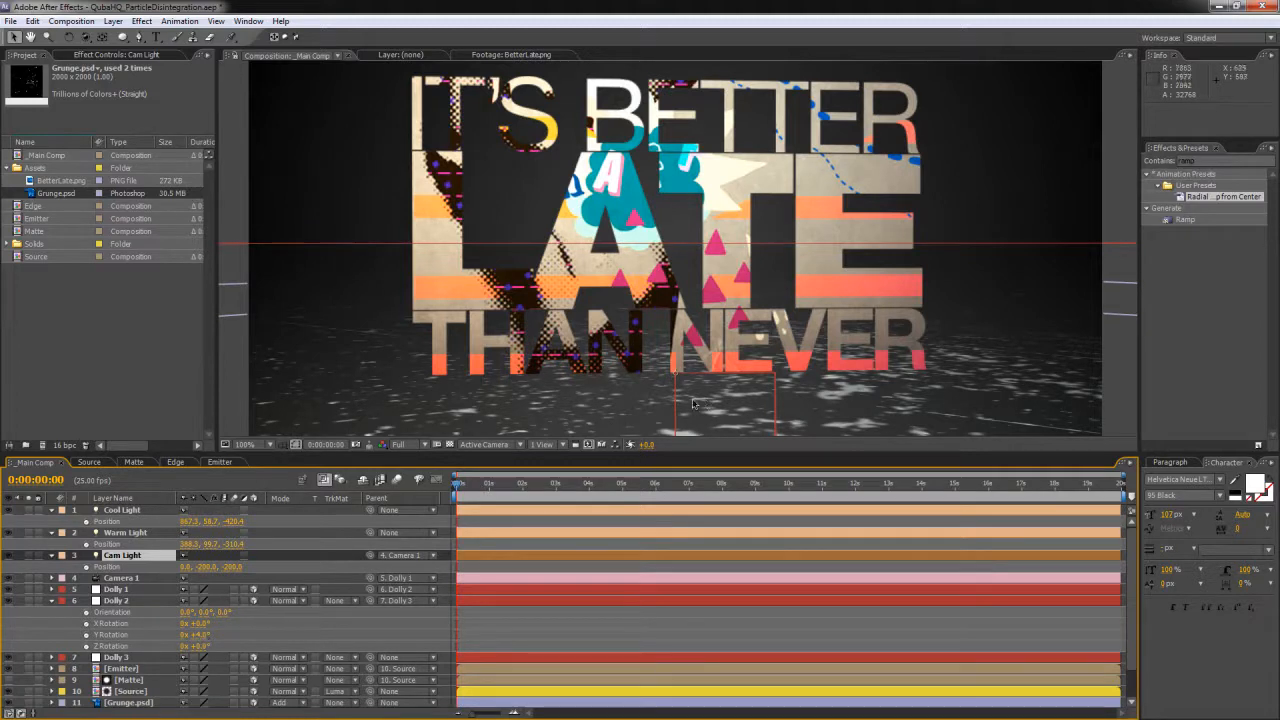
{"action": "left_click", "coordinate": [10, 556]}
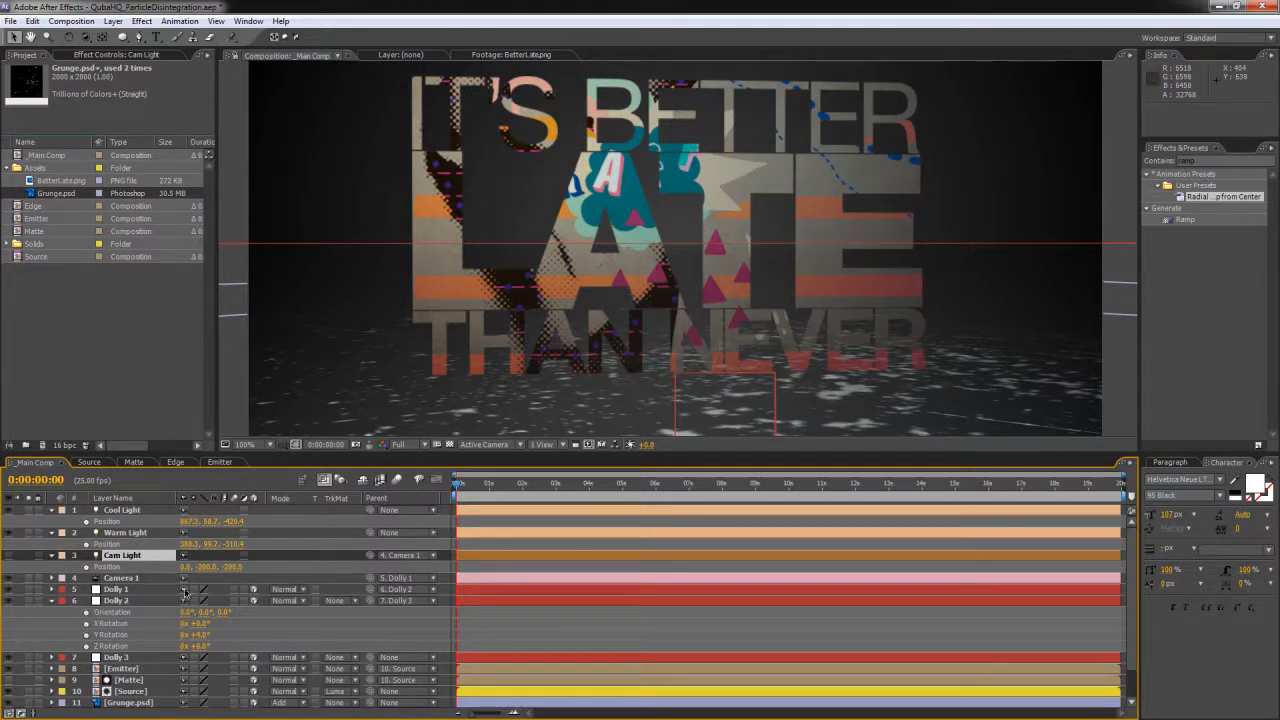
Step: Temporarily show the Matte layer to examine how the lights shade it
{"action": "left_click", "coordinate": [129, 682]}
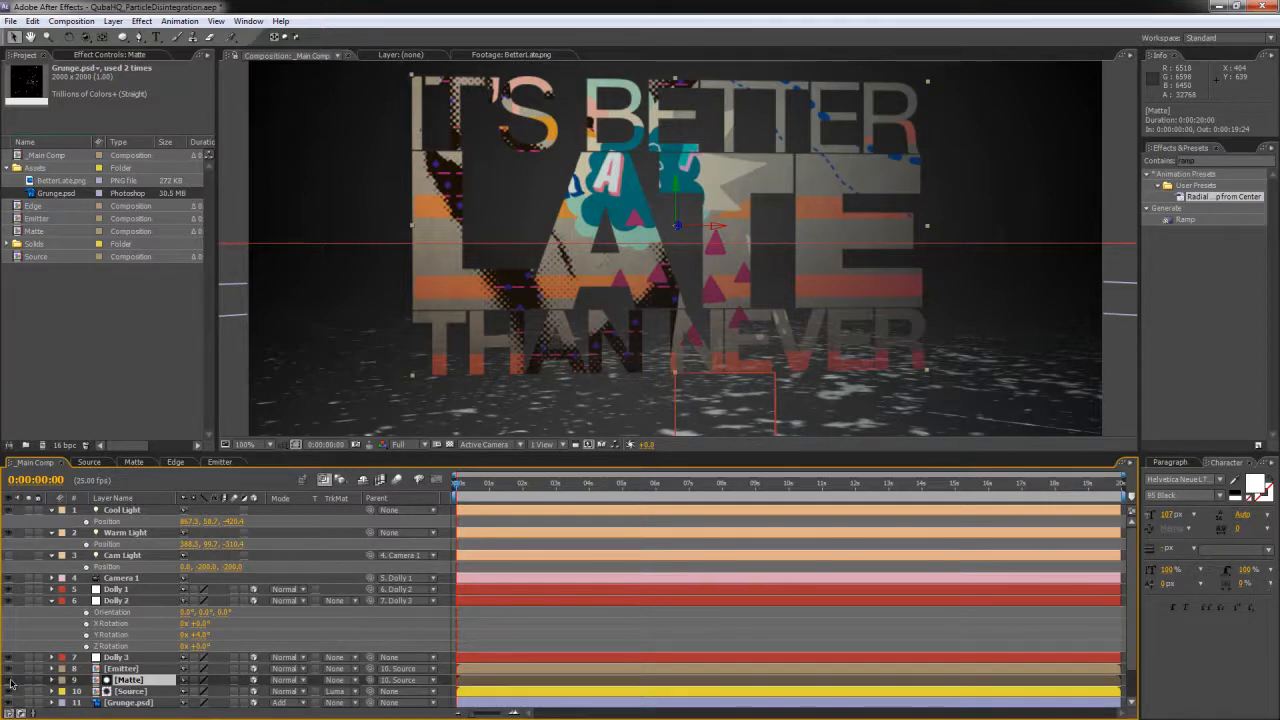
{"action": "left_click", "coordinate": [11, 681]}
{"action": "left_click", "coordinate": [11, 681]}
{"action": "left_click", "coordinate": [11, 681]}
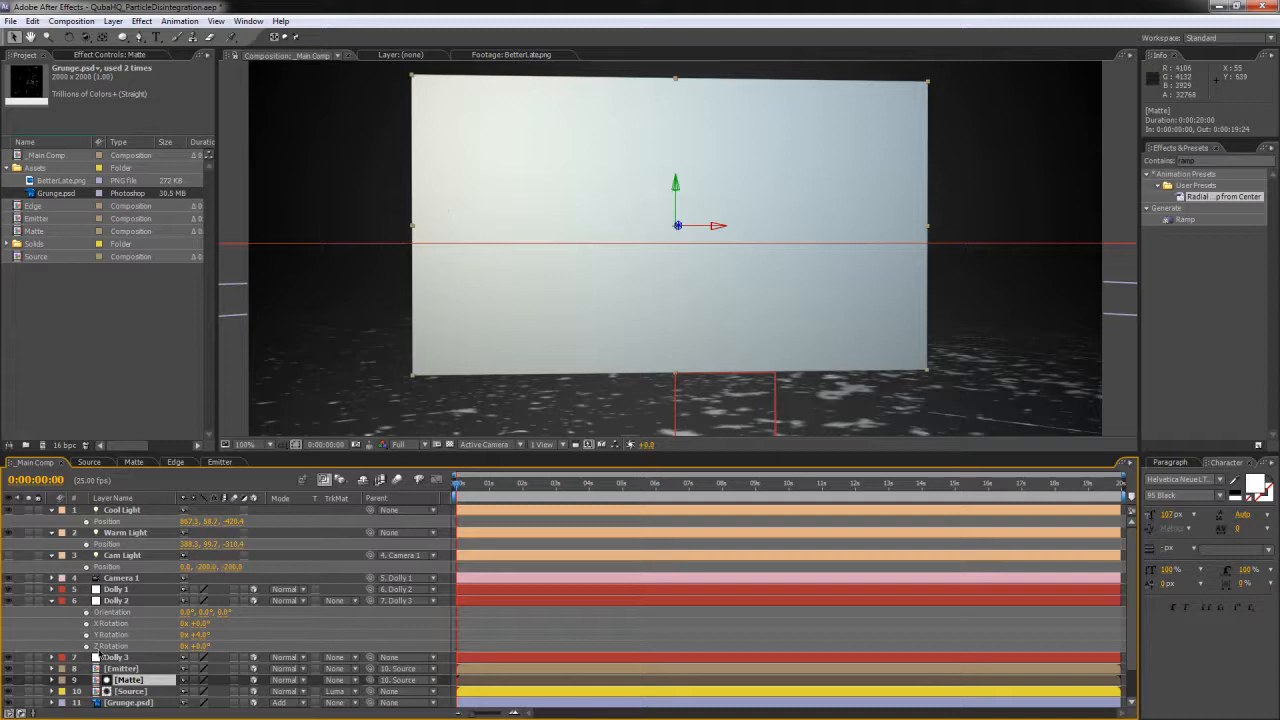
{"action": "left_click", "coordinate": [11, 680]}
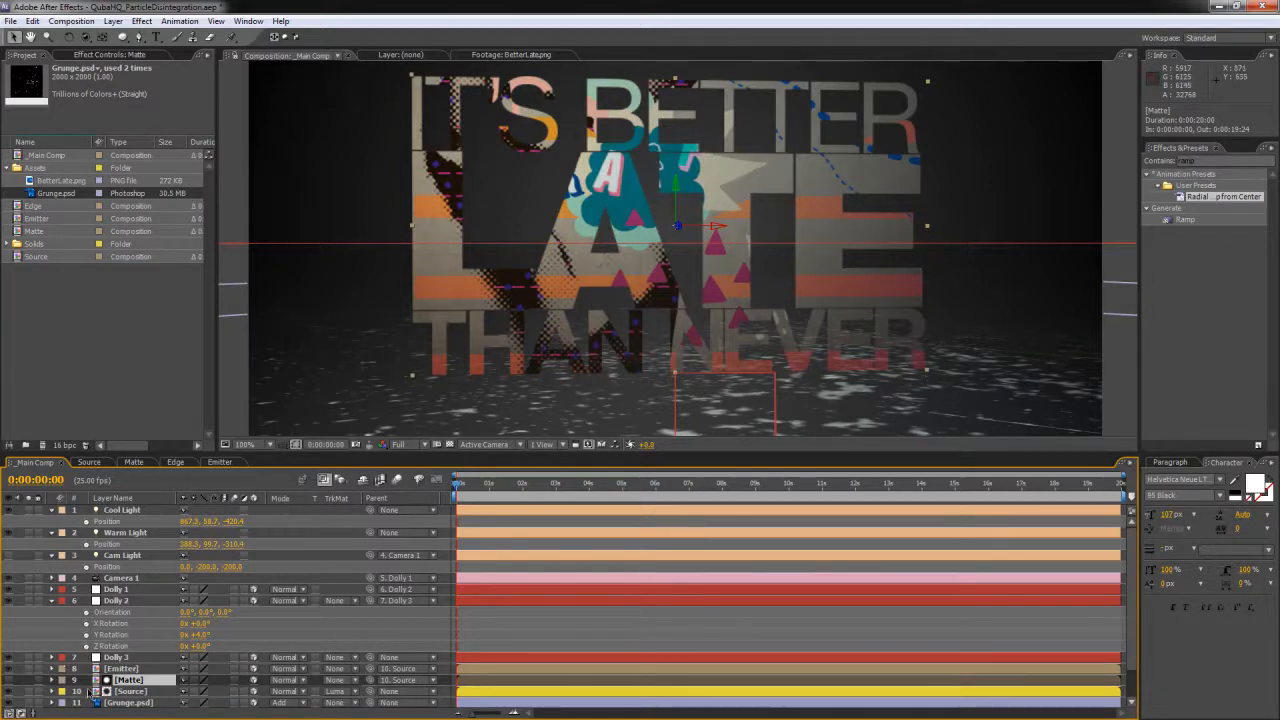
Step: Turn off Accepts Lights and Accepts Shadows in the Matte layer's material options
{"action": "left_click", "coordinate": [52, 680]}
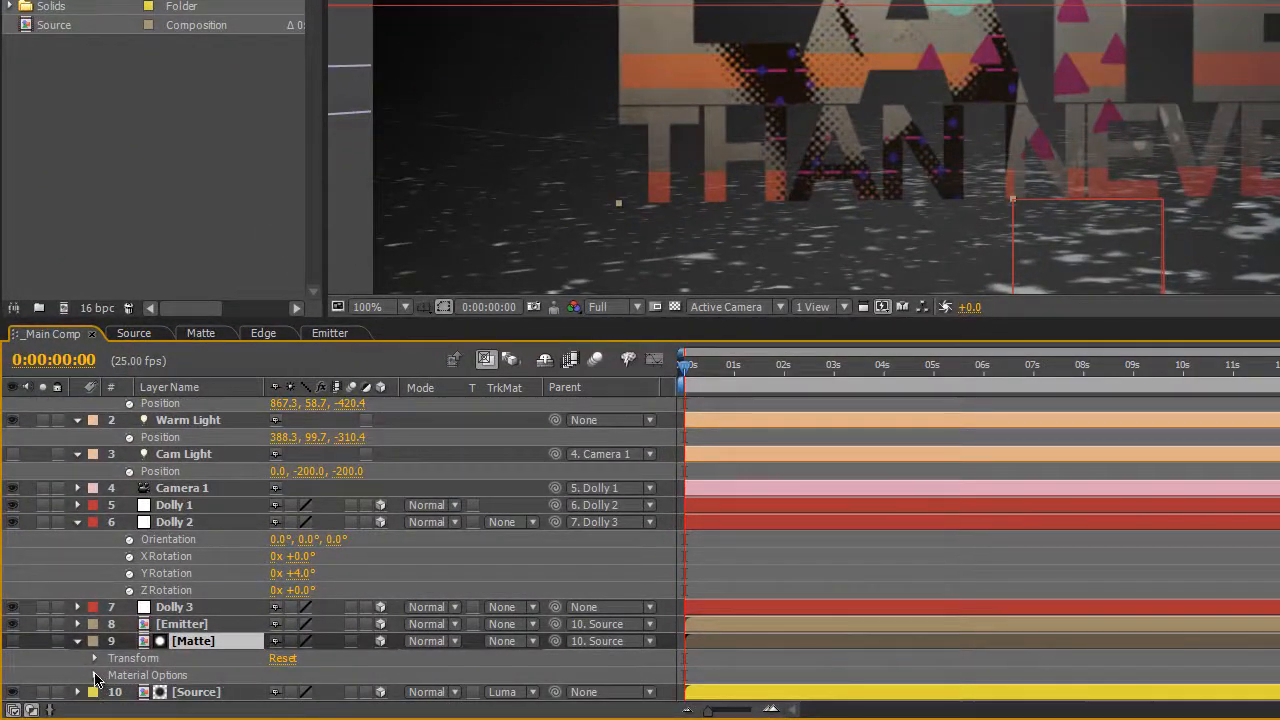
{"action": "left_click", "coordinate": [95, 677]}
{"action": "scroll", "coordinate": [463, 469], "scroll_direction": "down", "scroll_amount": 2}
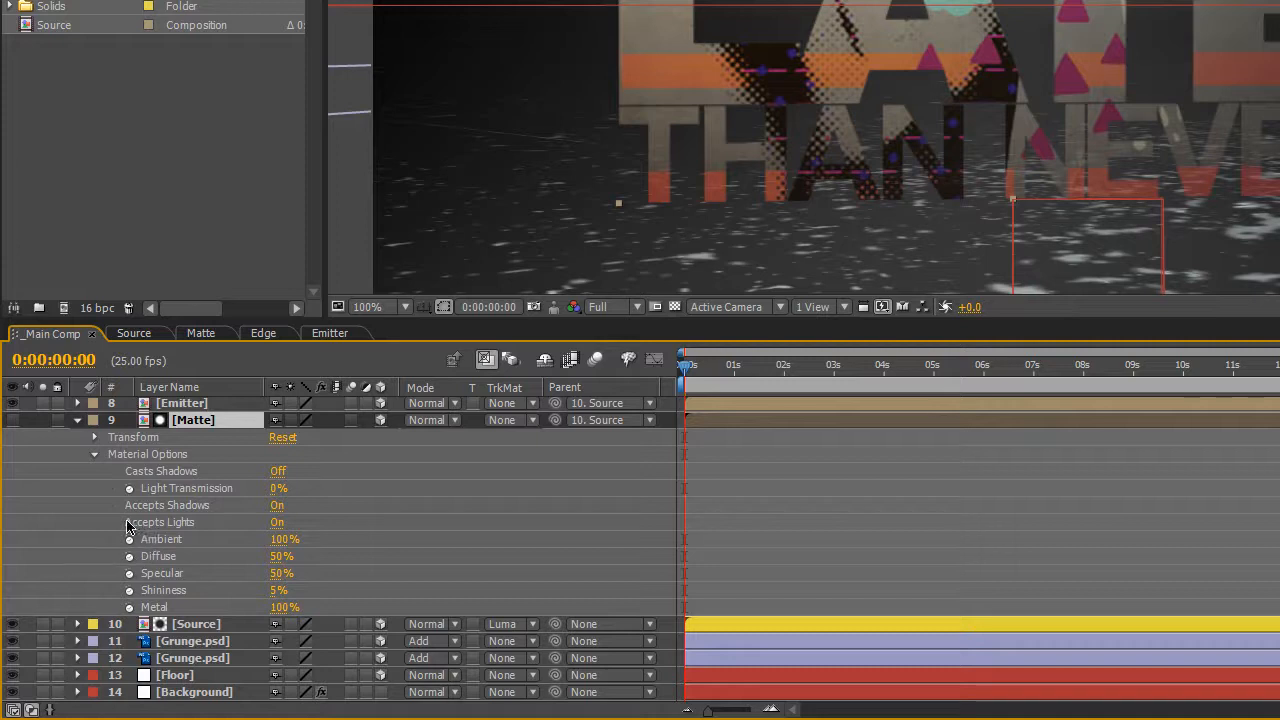
{"action": "left_click", "coordinate": [277, 522]}
{"action": "left_click", "coordinate": [277, 505]}
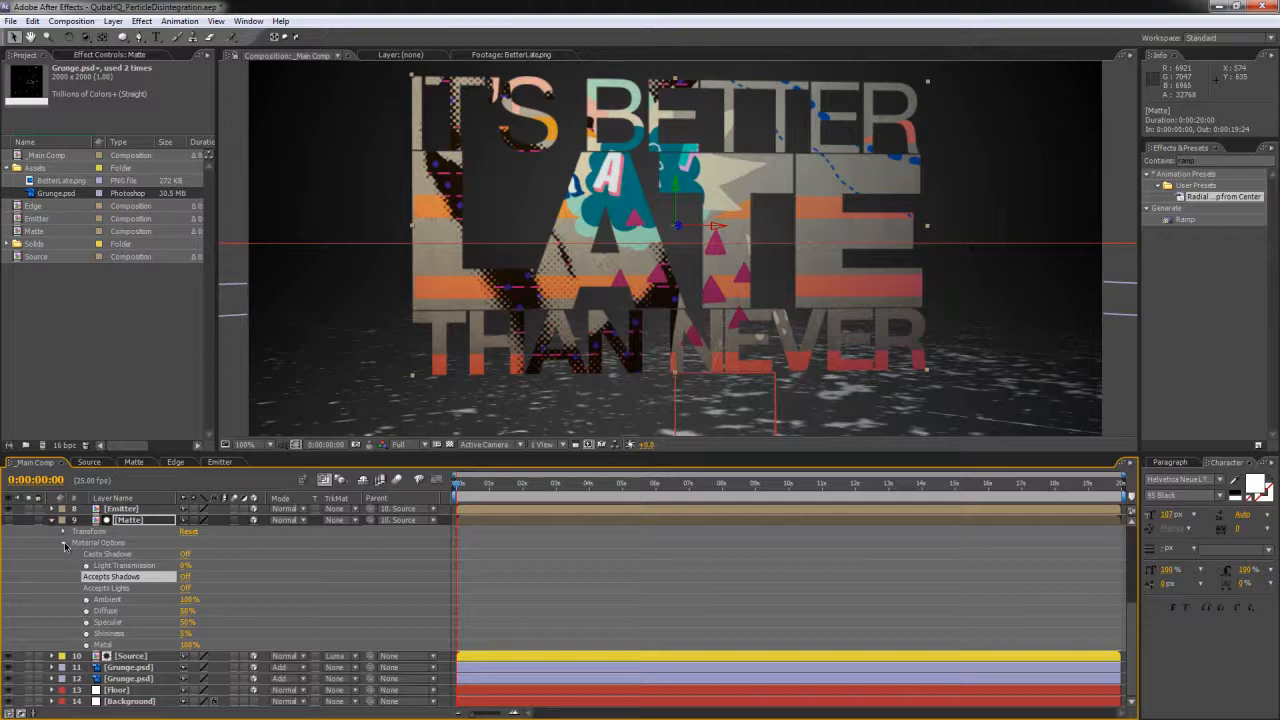
{"action": "left_click", "coordinate": [64, 545]}
{"action": "left_click", "coordinate": [52, 626]}
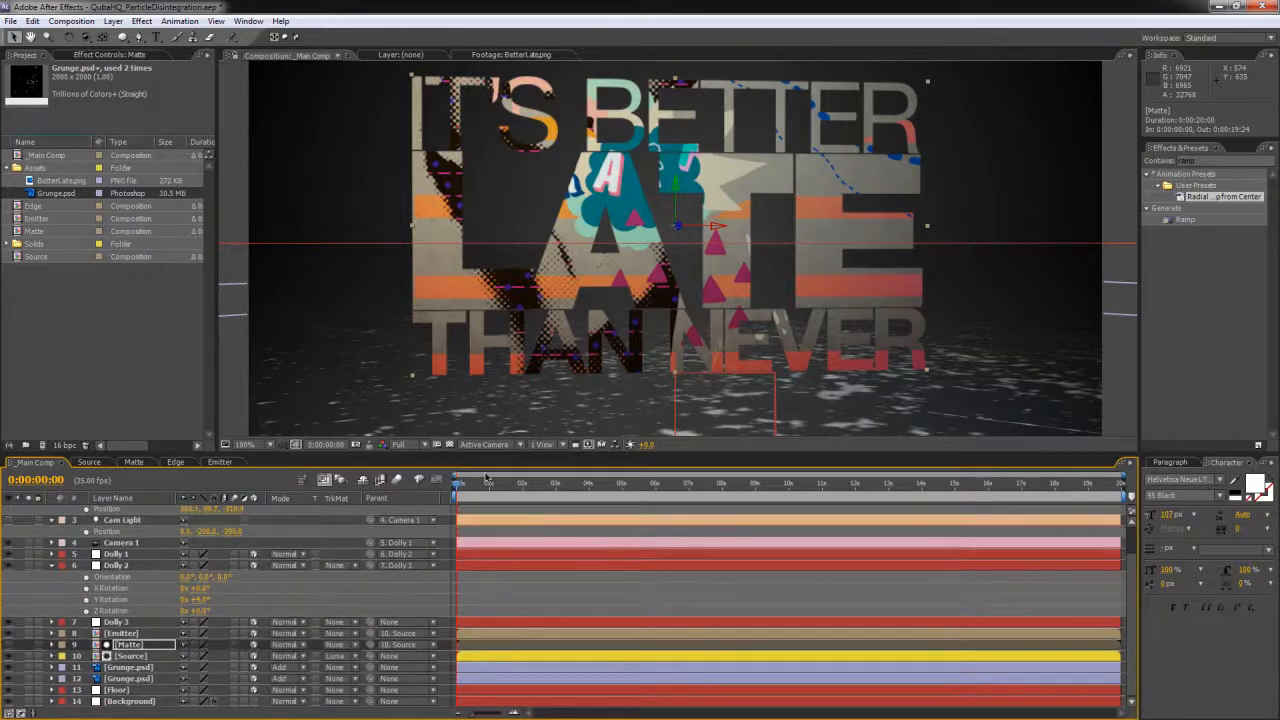
Step: Set the current time to 0:00:02:00 and collapse the properties of Dolly 2 and the three lights in an enlarged timeline
{"action": "mouse_move", "coordinate": [460, 488]}
{"action": "left_mouse_down"}
{"action": "mouse_move", "coordinate": [771, 488]}
{"action": "mouse_move", "coordinate": [456, 488]}
{"action": "left_mouse_up"}
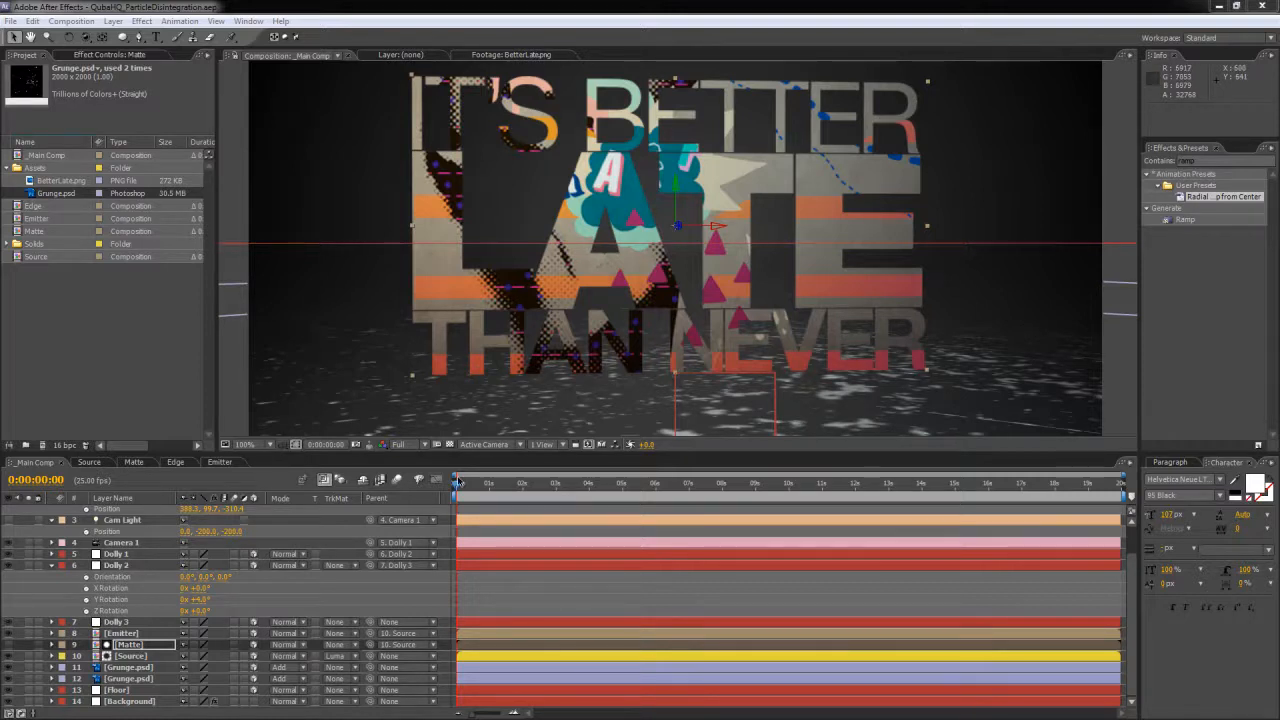
{"action": "left_click", "coordinate": [522, 490]}
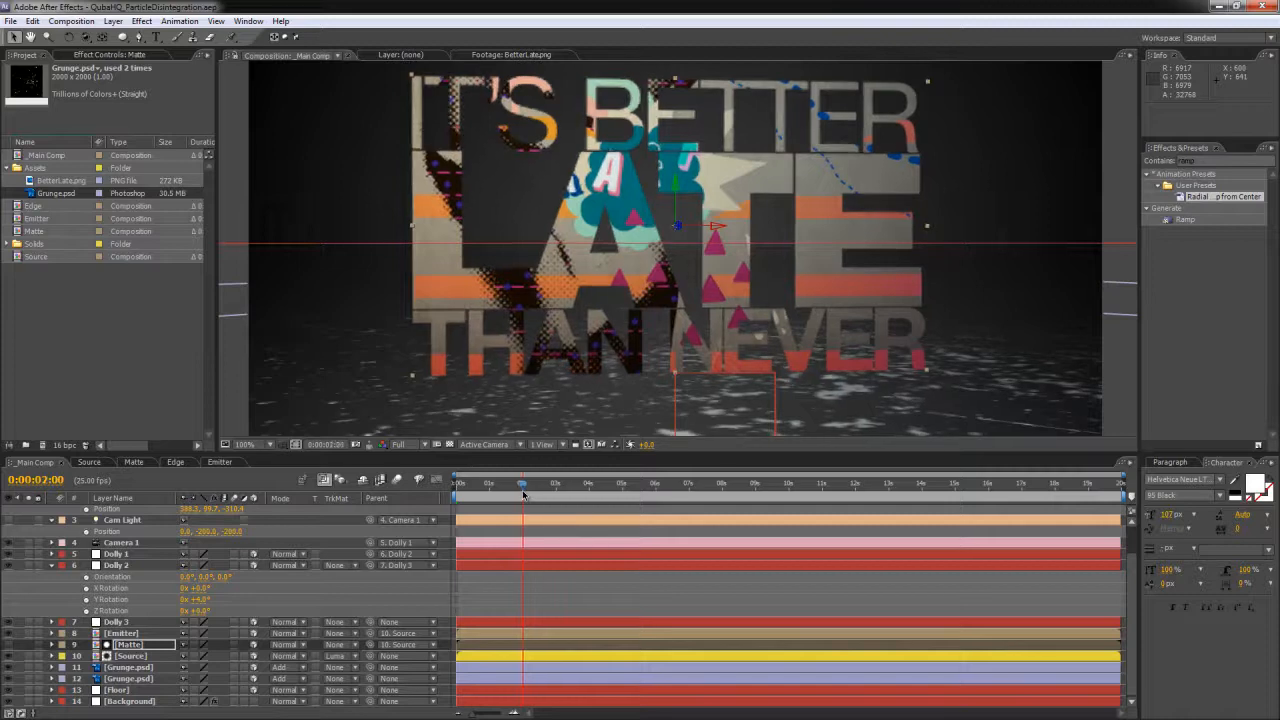
{"action": "left_click_drag", "start_coordinate": [536, 452], "coordinate": [542, 362]}
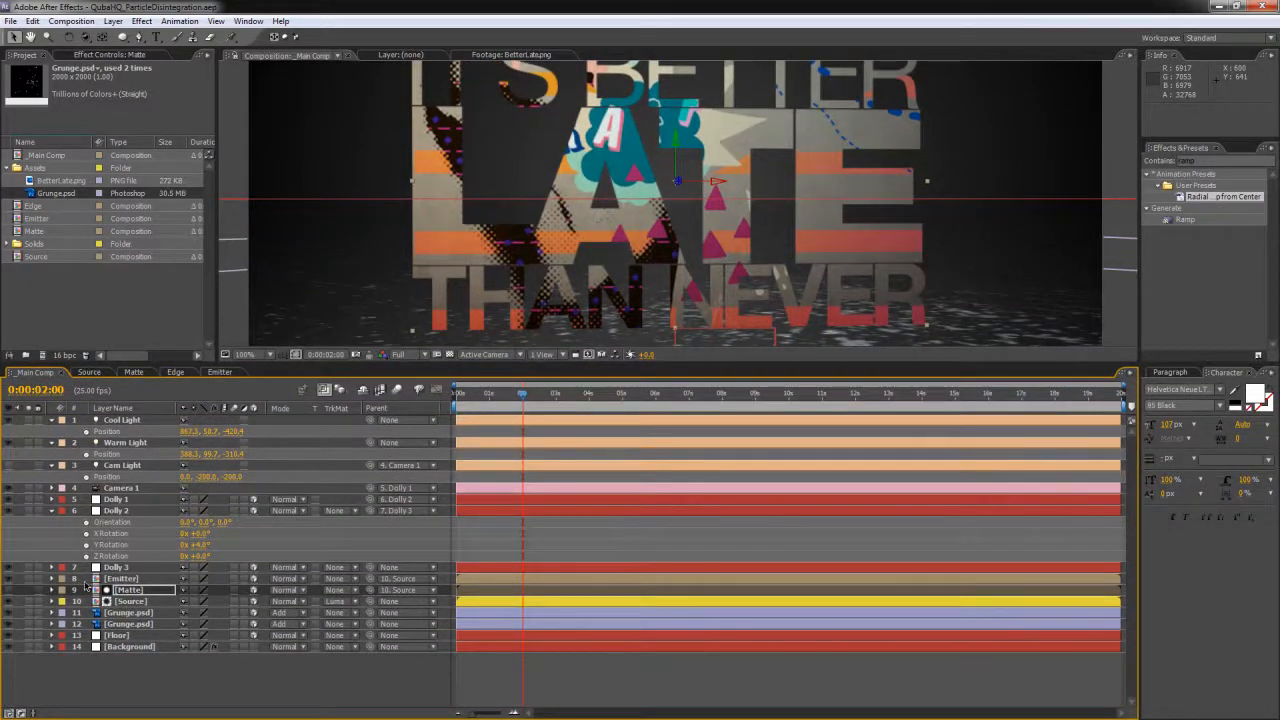
{"action": "left_click", "coordinate": [52, 510]}
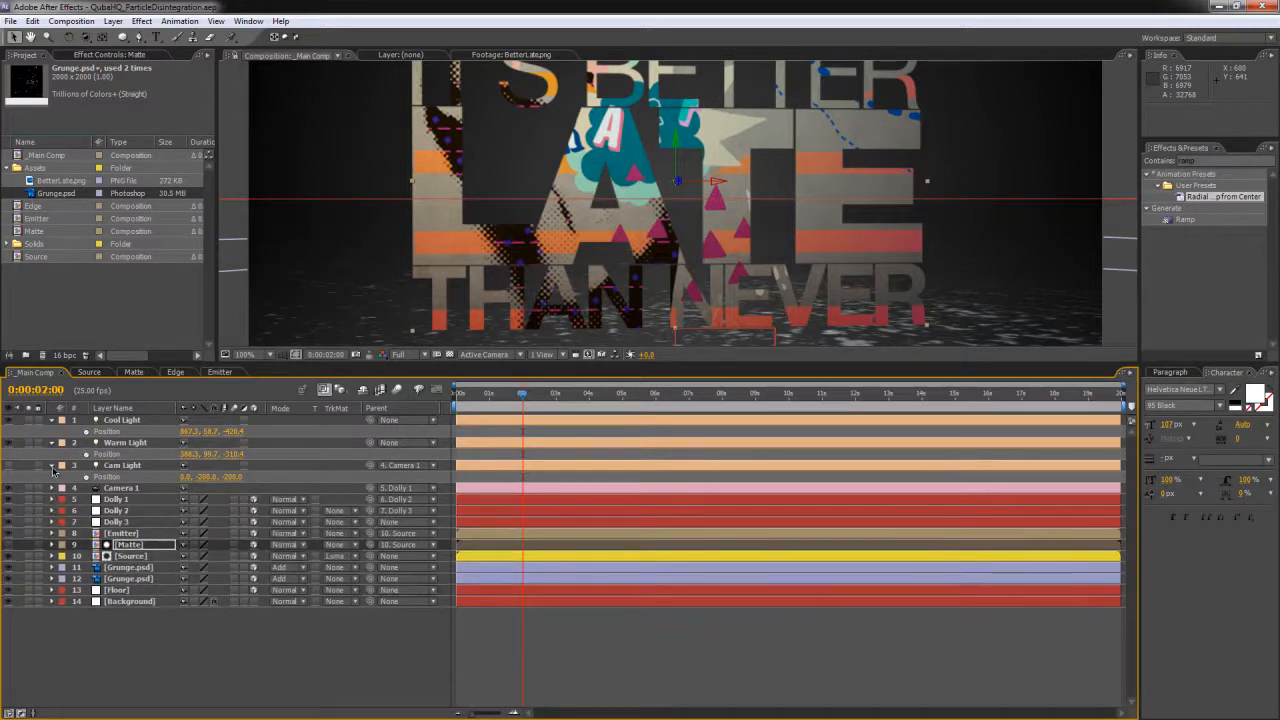
{"action": "left_click", "coordinate": [52, 465]}
{"action": "left_click", "coordinate": [52, 442]}
{"action": "left_click", "coordinate": [52, 420]}
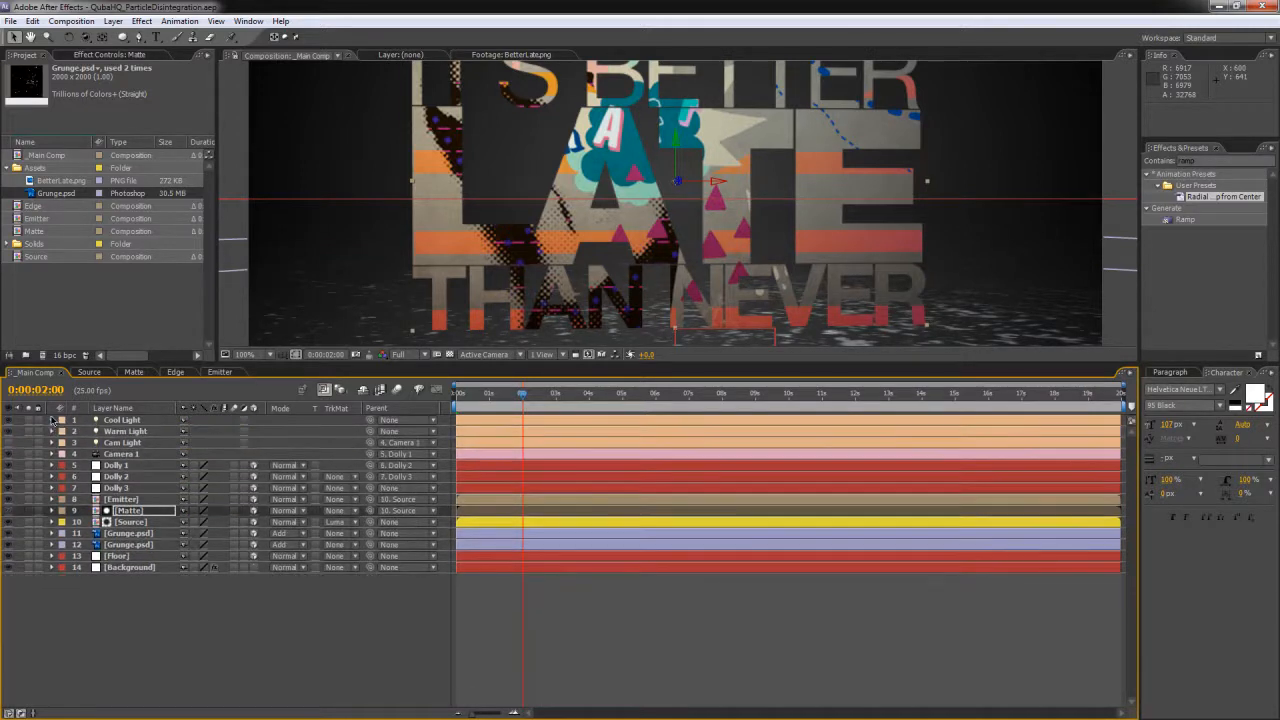
Step: Start the Emitter layer at 0:00:02:00 and change its label color to Green
{"action": "left_click", "coordinate": [121, 500]}
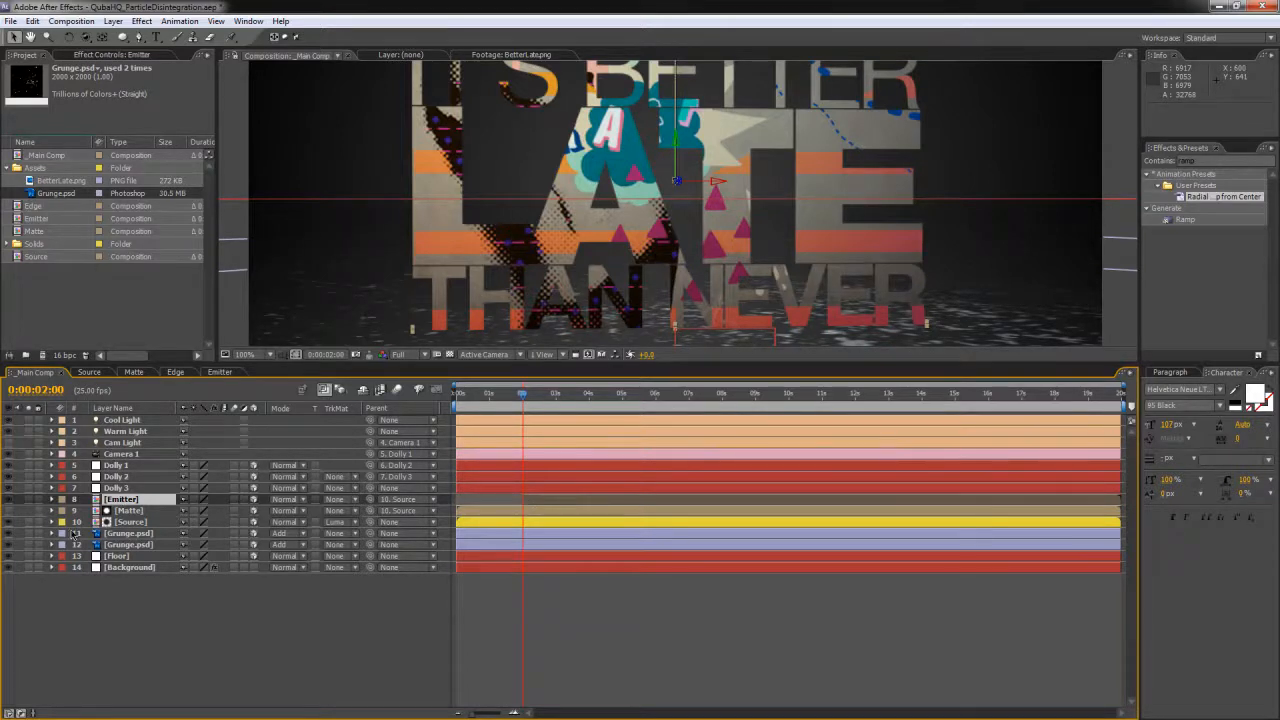
{"action": "left_click", "coordinate": [61, 499]}
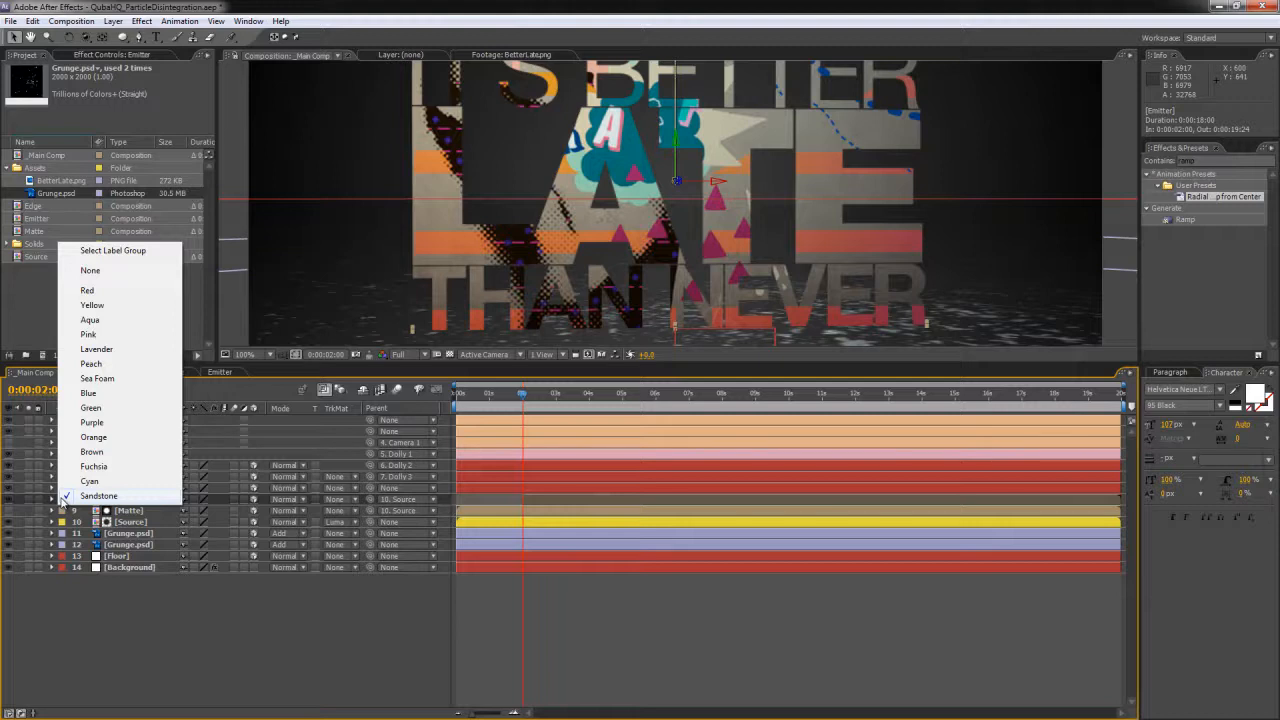
{"action": "left_click", "coordinate": [120, 410]}
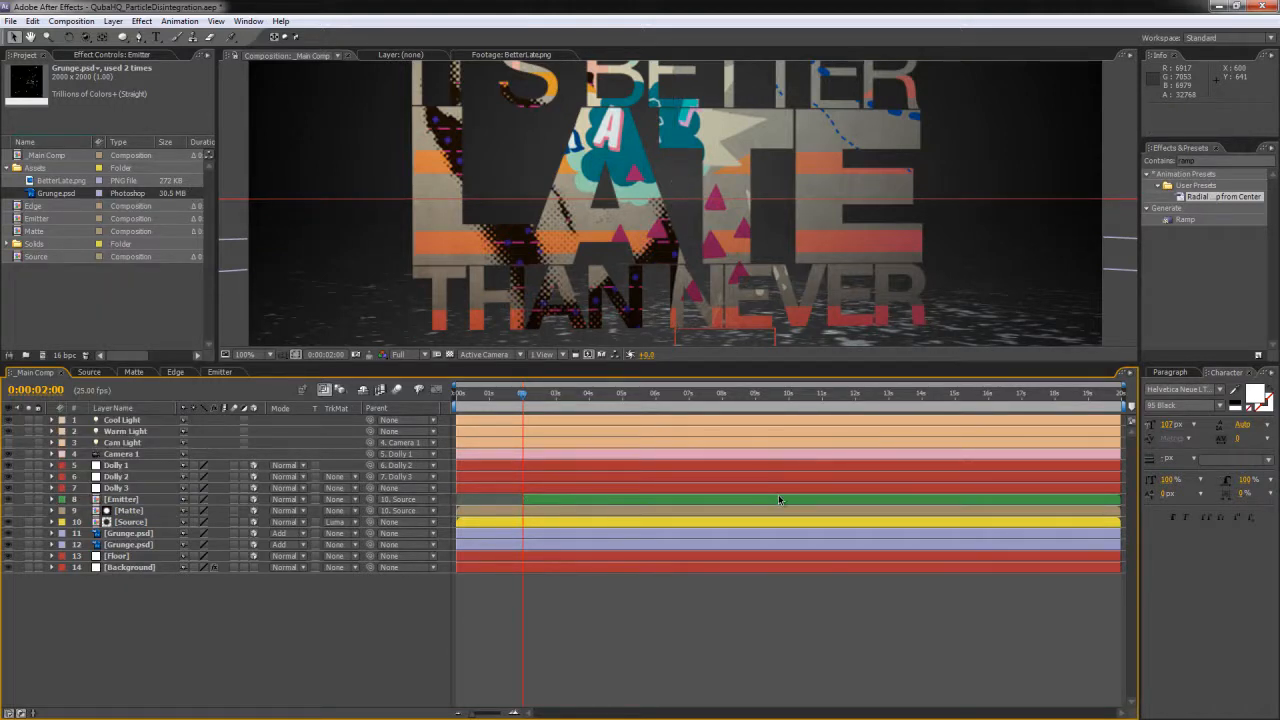
Step: Create a black 1280 x 720 solid named Particles 1 in the main composition
{"action": "key", "text": "ctrl+y"}
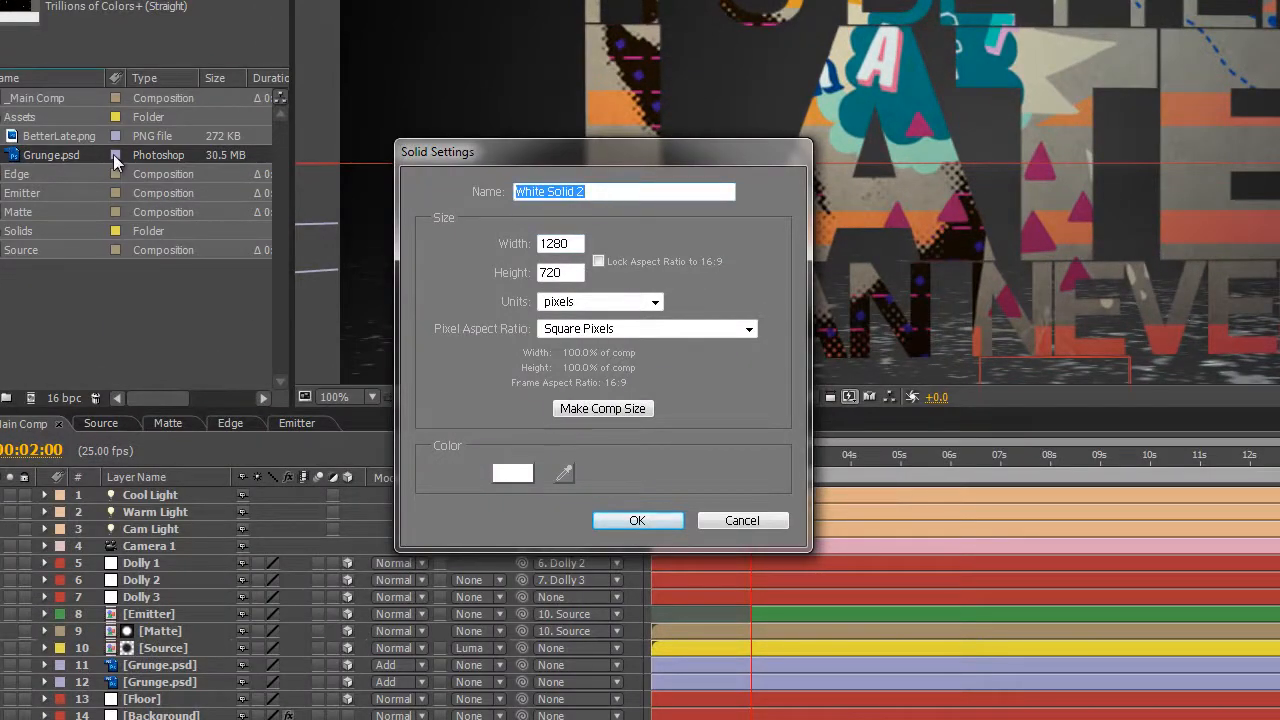
{"action": "type", "text": "Particles 1"}
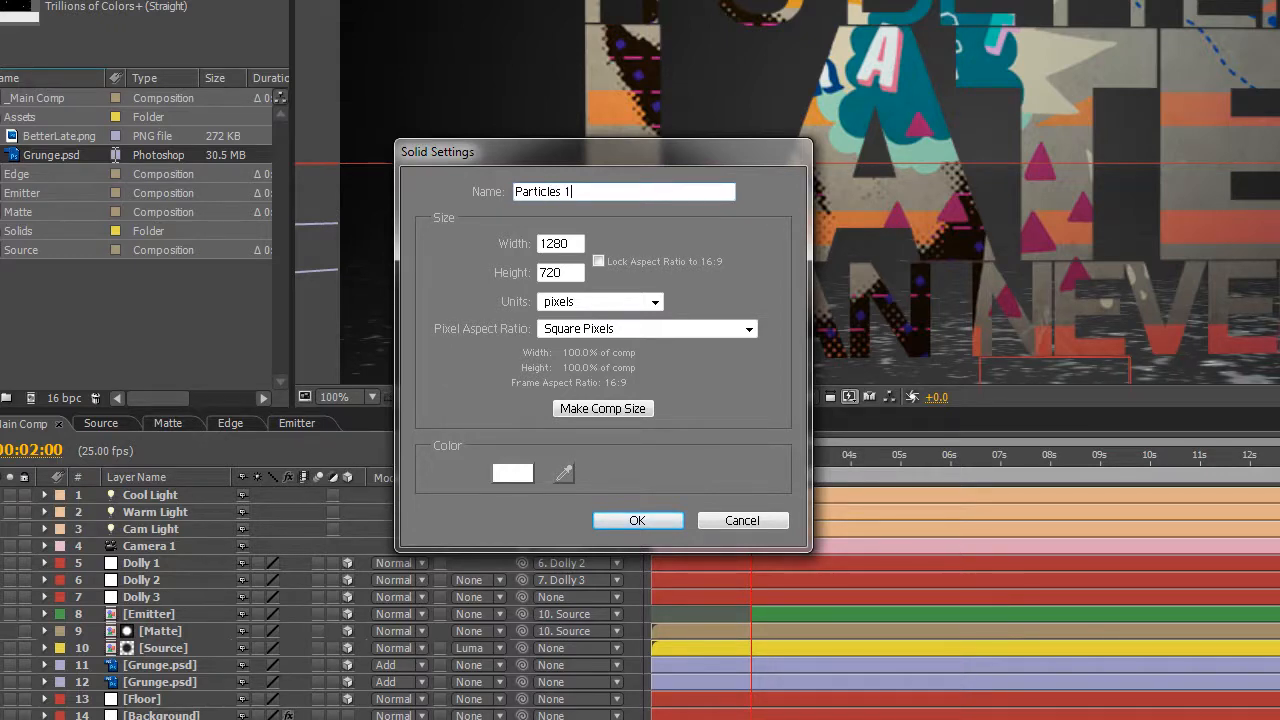
{"action": "left_click", "coordinate": [513, 473]}
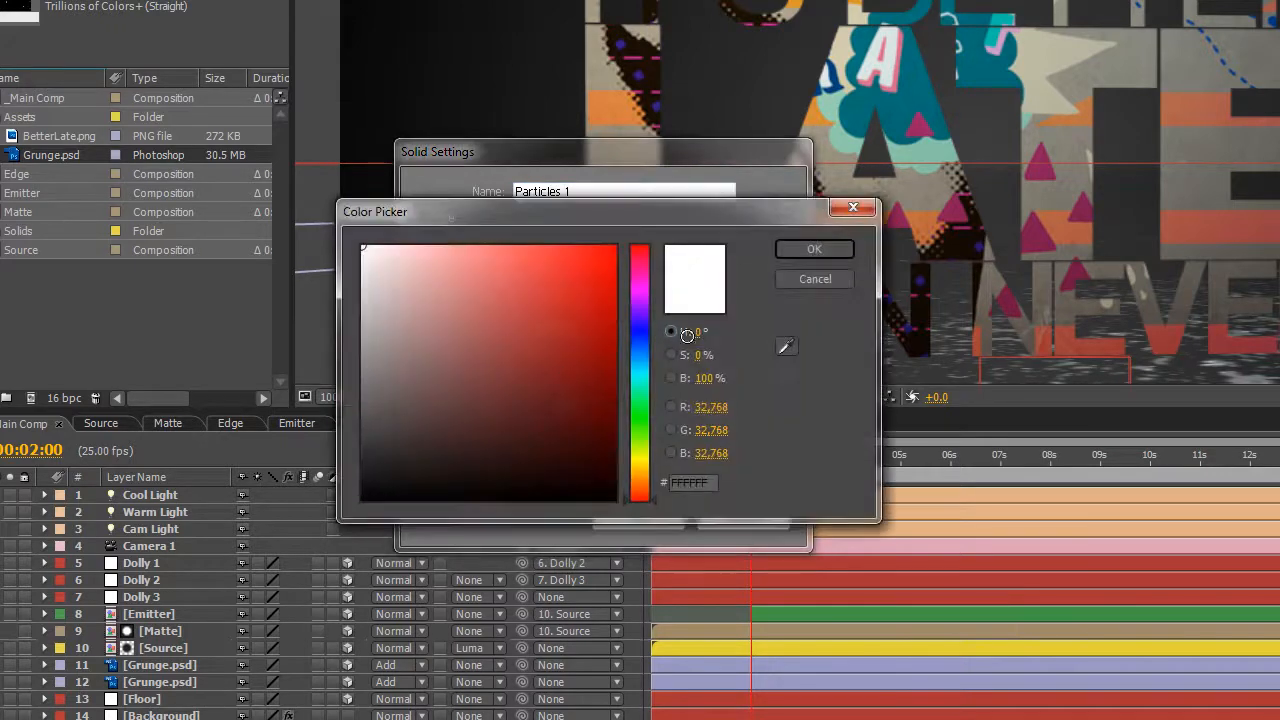
{"action": "left_click_drag", "start_coordinate": [540, 376], "coordinate": [182, 664]}
{"action": "left_click", "coordinate": [799, 251]}
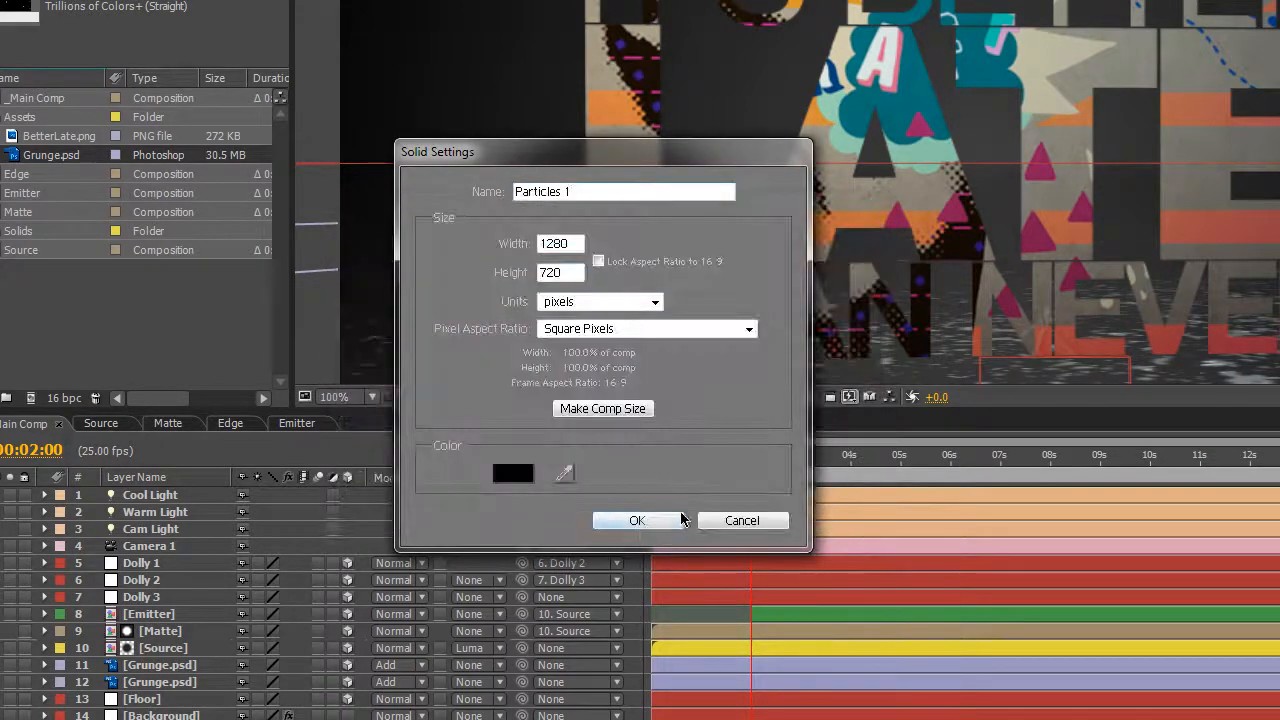
{"action": "left_click", "coordinate": [640, 521]}
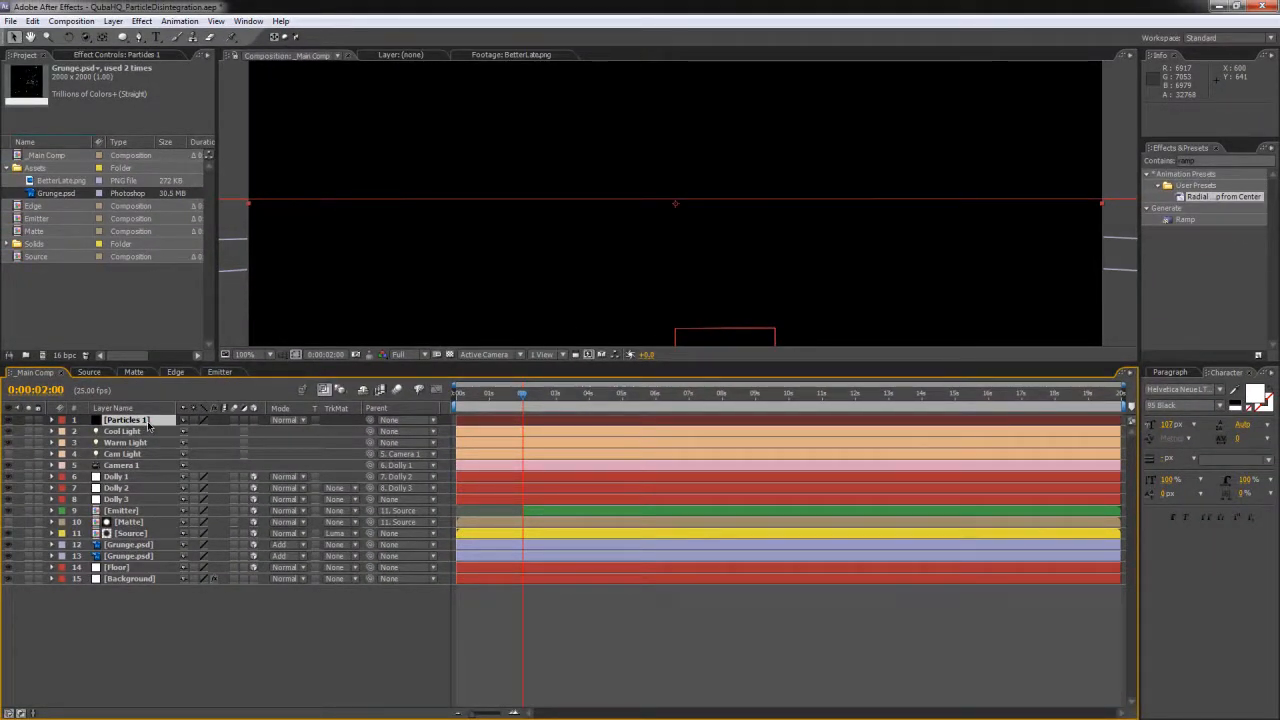
{"action": "left_click", "coordinate": [52, 420]}
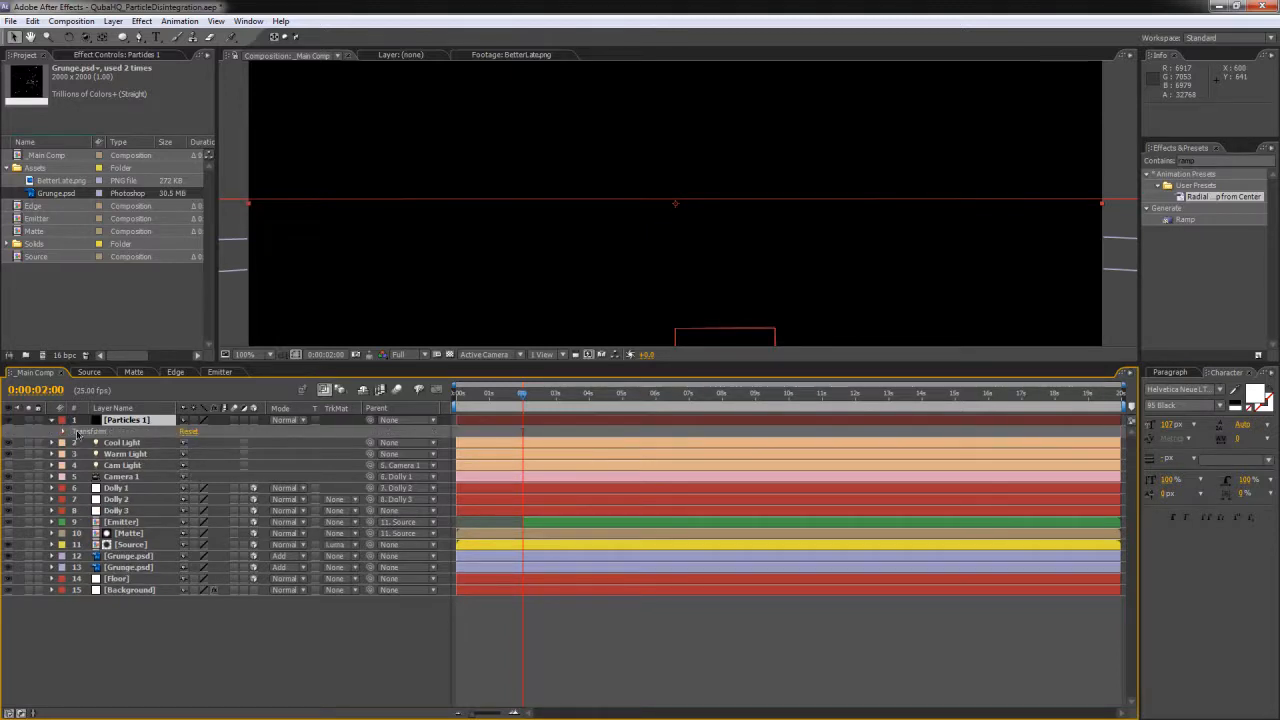
{"action": "left_click", "coordinate": [63, 431]}
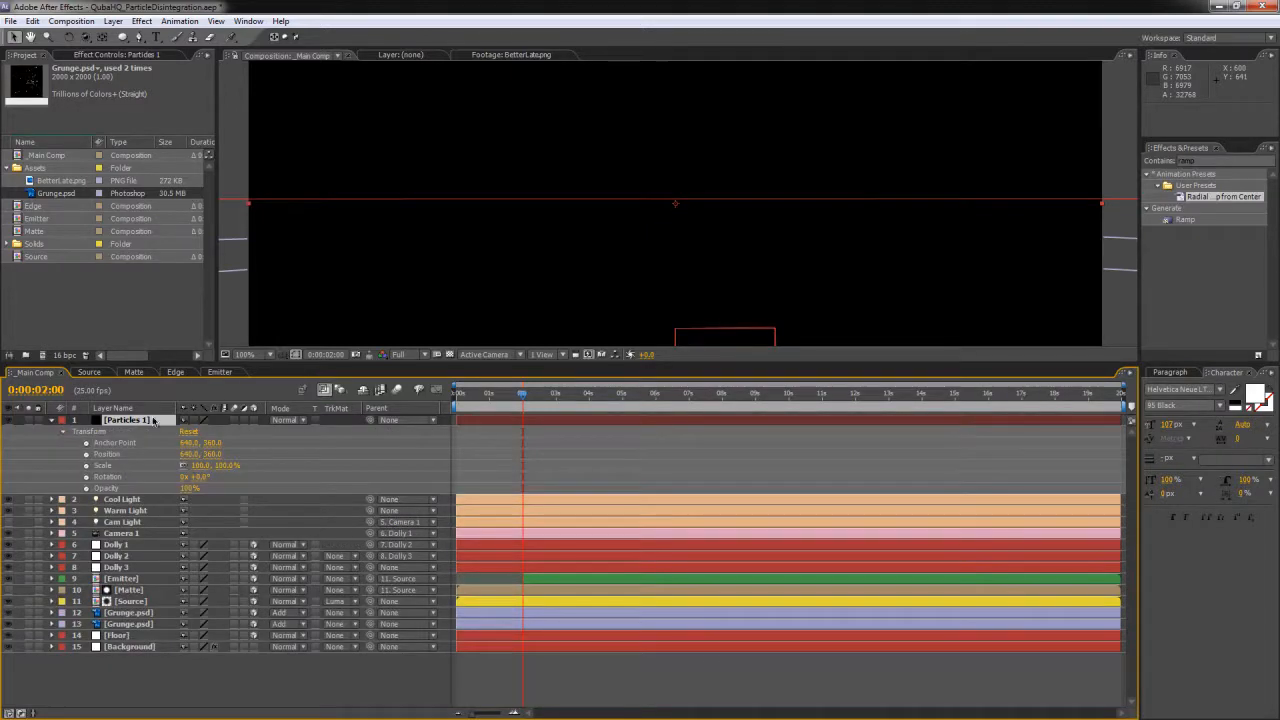
{"action": "left_click", "coordinate": [63, 431]}
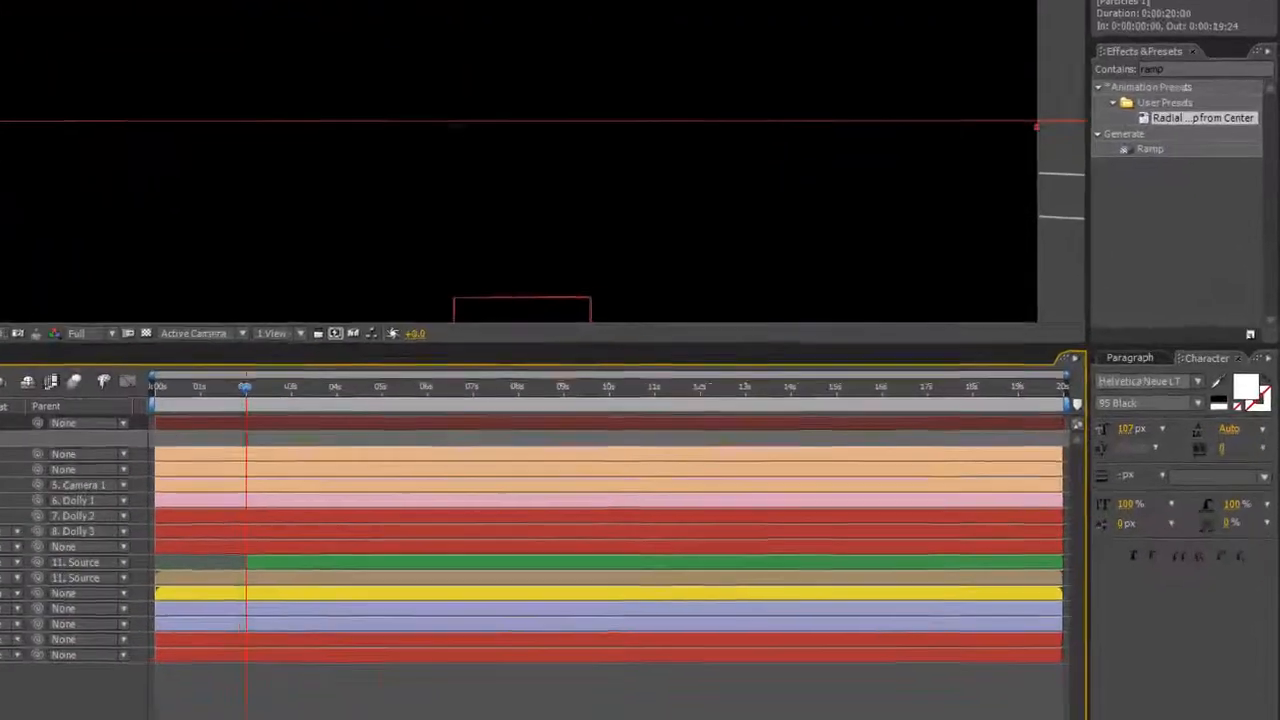
Step: Clear the effects search, close the Character and Paragraph panels, and make the effects list taller
{"action": "left_click", "coordinate": [1181, 68]}
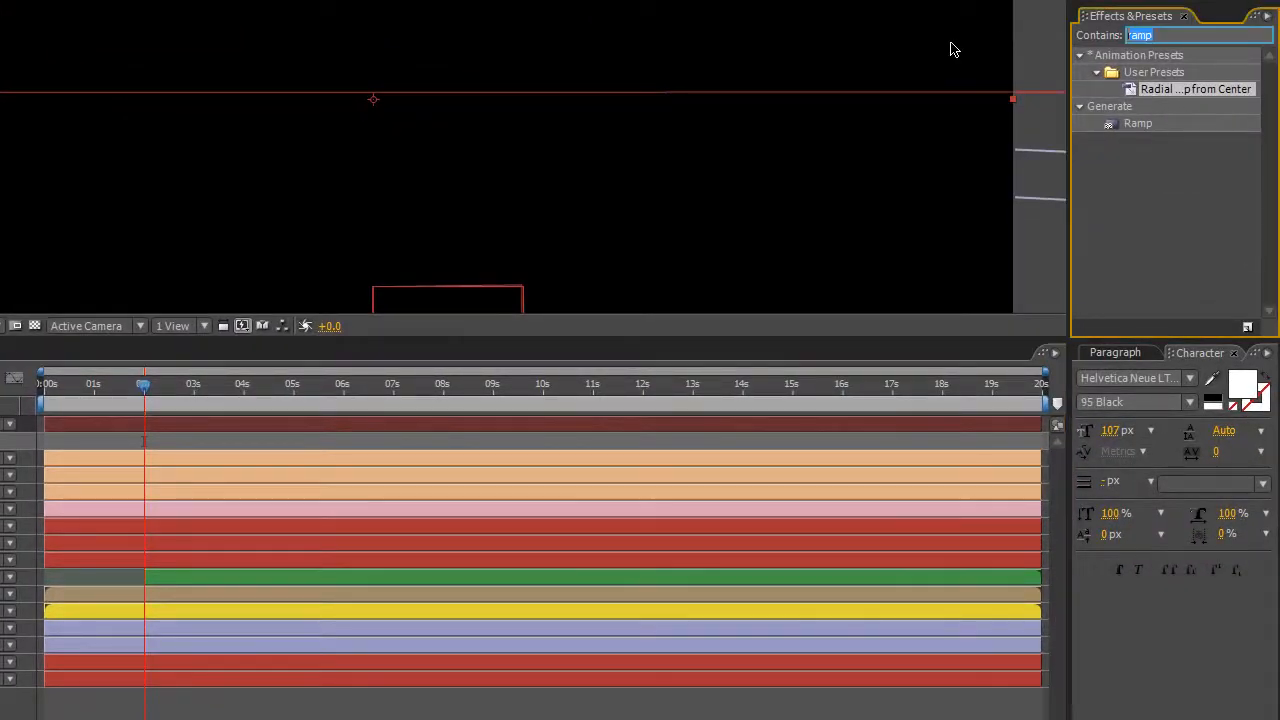
{"action": "key", "text": "BackSpace"}
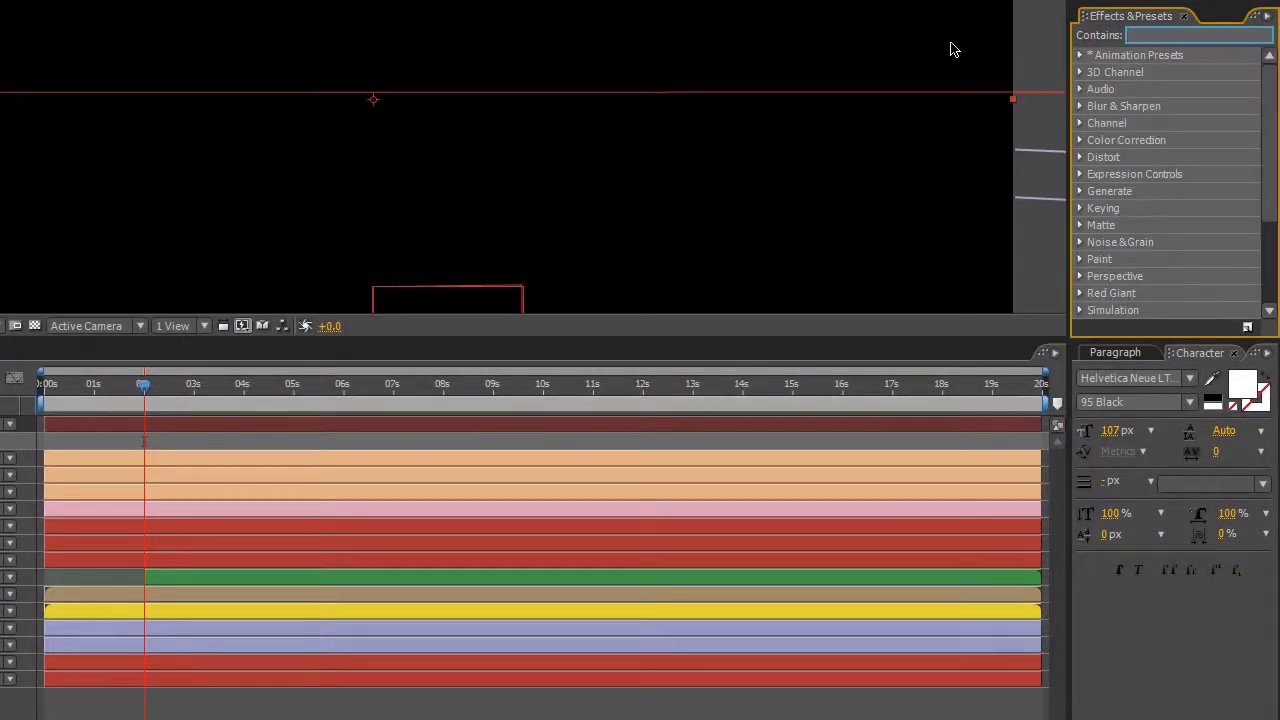
{"action": "left_click", "coordinate": [1236, 353]}
{"action": "left_click", "coordinate": [1149, 355]}
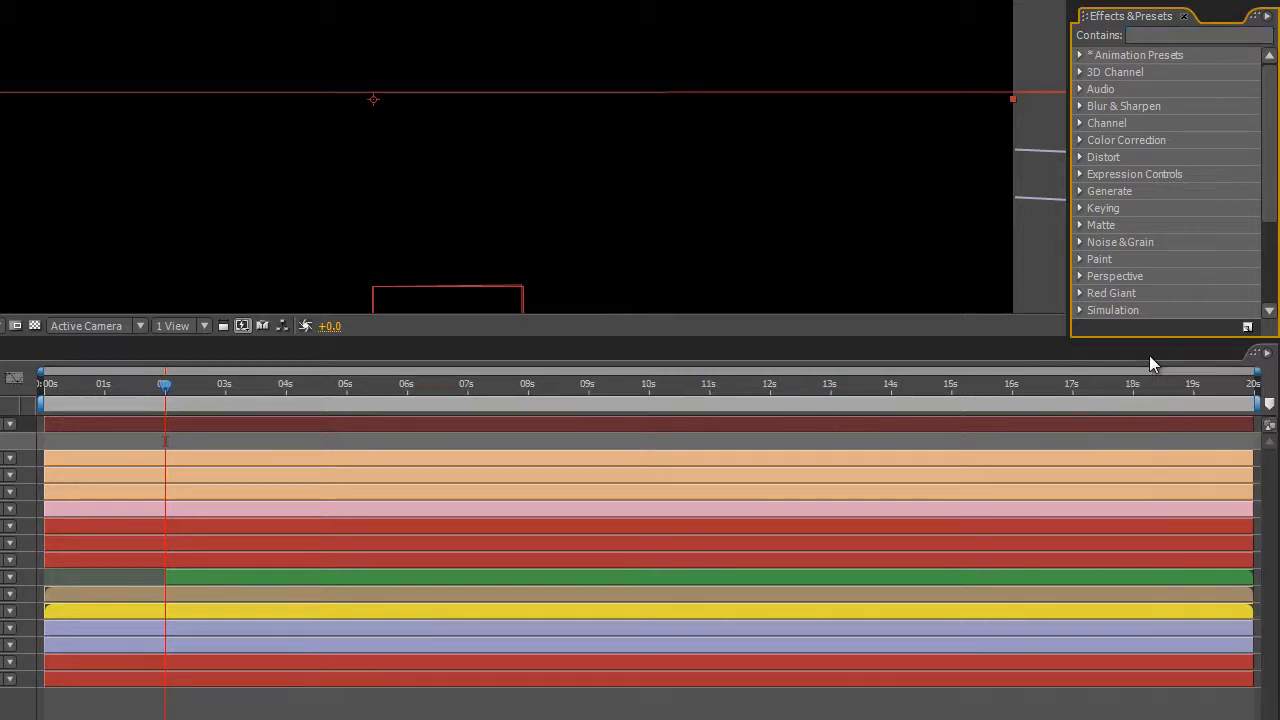
{"action": "left_click_drag", "start_coordinate": [1187, 341], "coordinate": [1183, 449]}
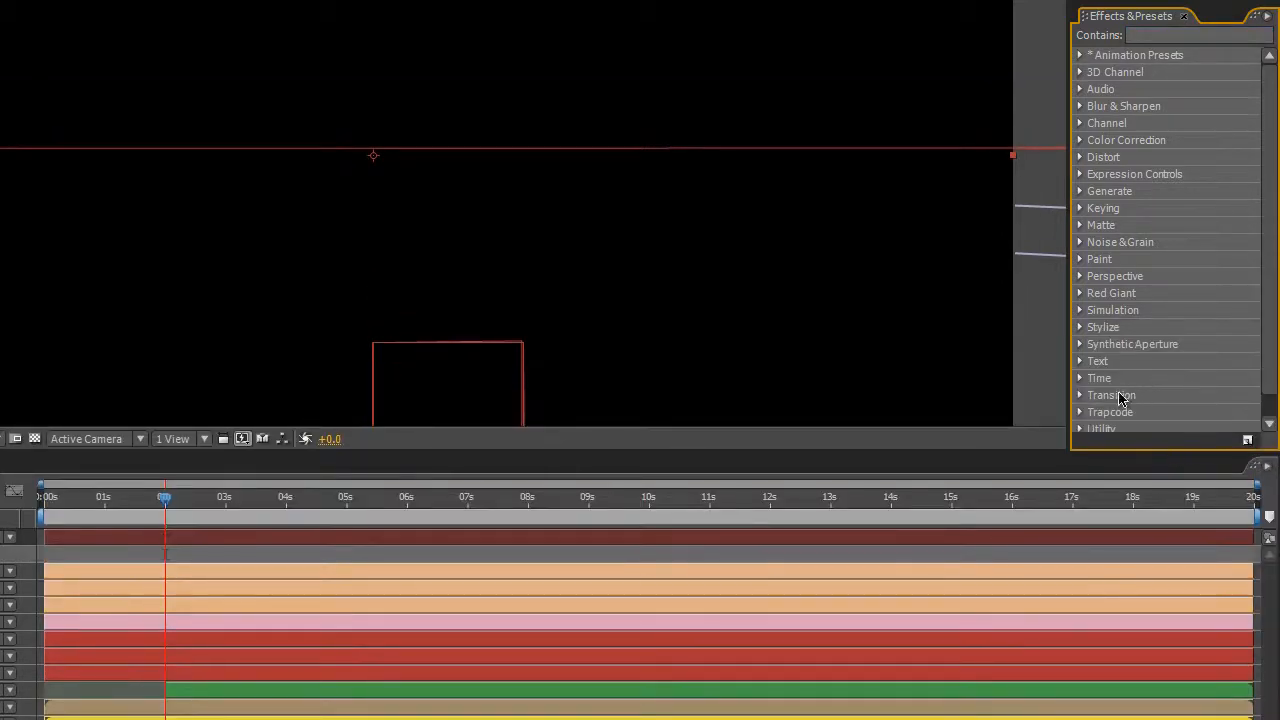
Step: Apply the Trapcode Particular effect to the Particles 1 solid and move the current time to 0:00:08:00
{"action": "left_click", "coordinate": [1079, 412]}
{"action": "scroll", "coordinate": [1138, 386], "scroll_direction": "down", "scroll_amount": 1}
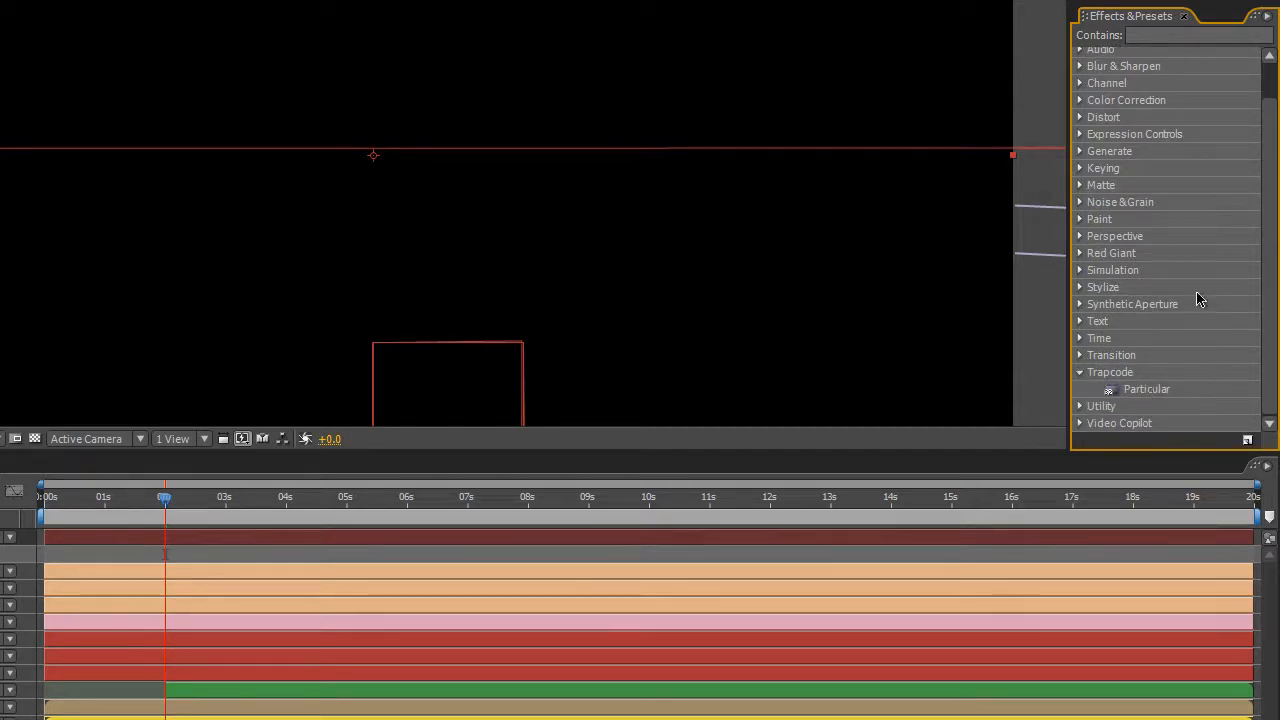
{"action": "left_click", "coordinate": [1157, 392]}
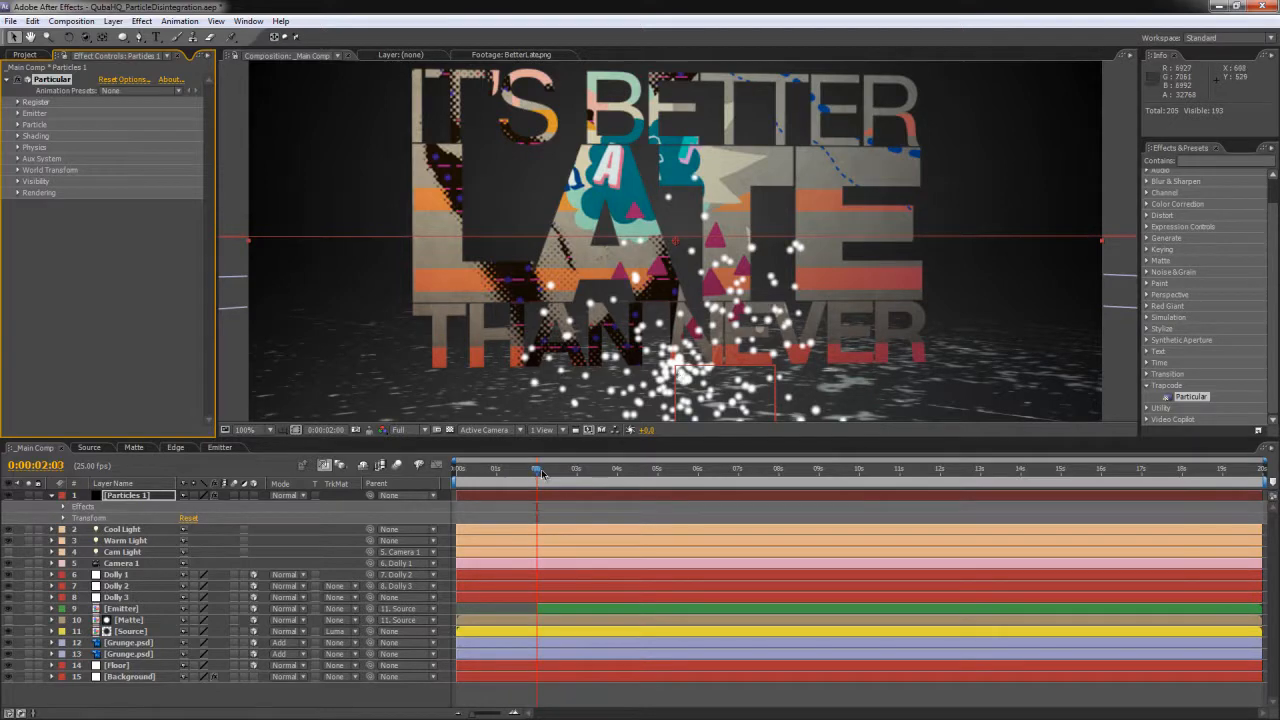
{"action": "left_click_drag", "start_coordinate": [541, 474], "coordinate": [765, 466]}
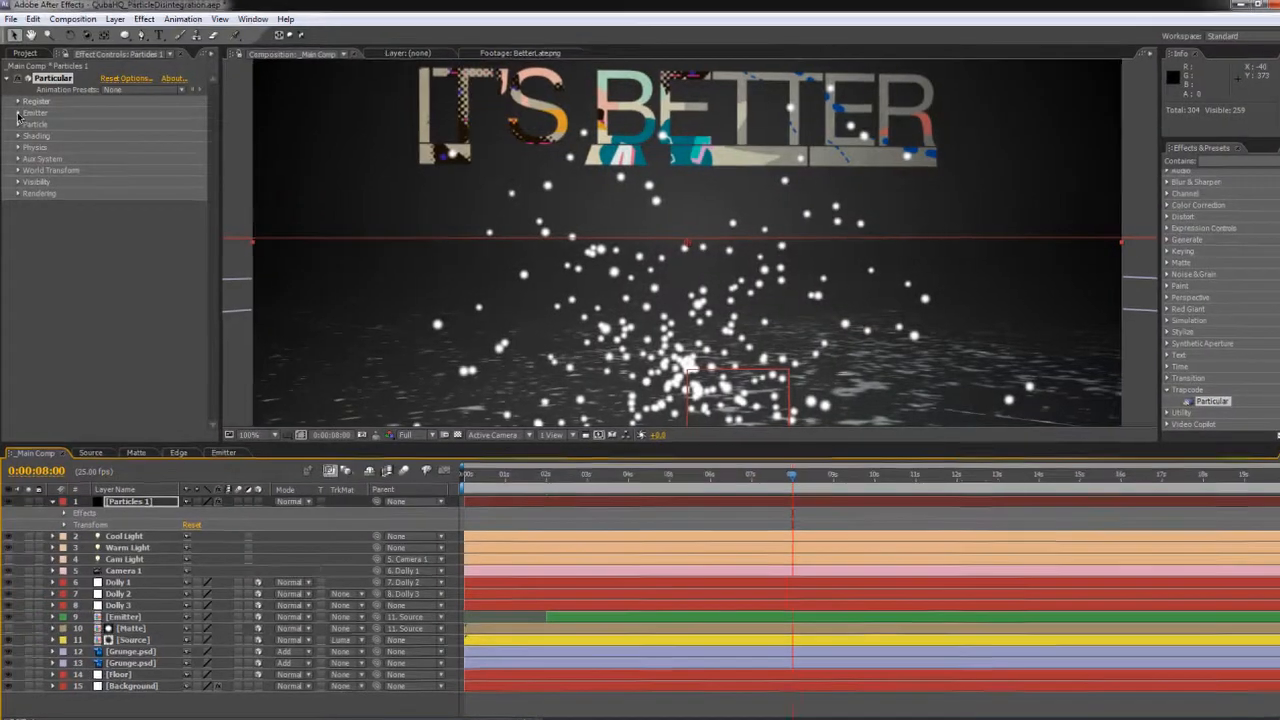
Step: Set Particular's Emitter Type to Layer
{"action": "left_click", "coordinate": [17, 113]}
{"action": "left_click", "coordinate": [132, 141]}
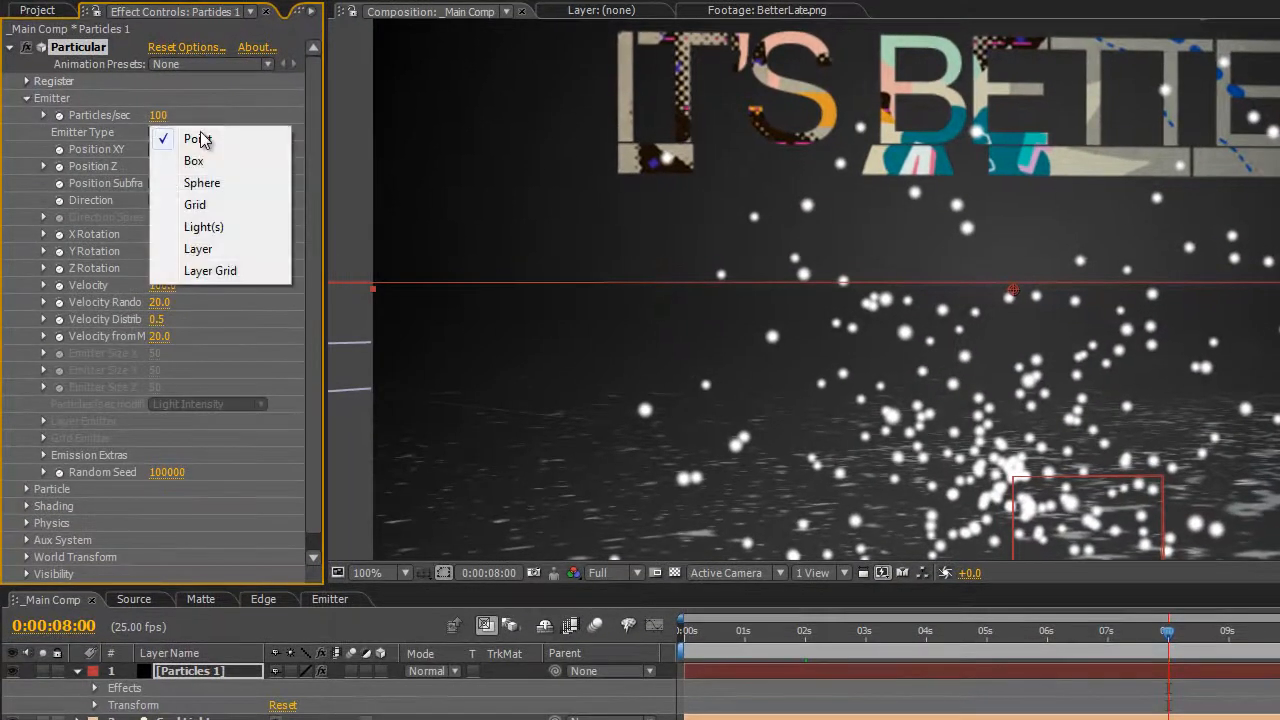
{"action": "left_click", "coordinate": [228, 252]}
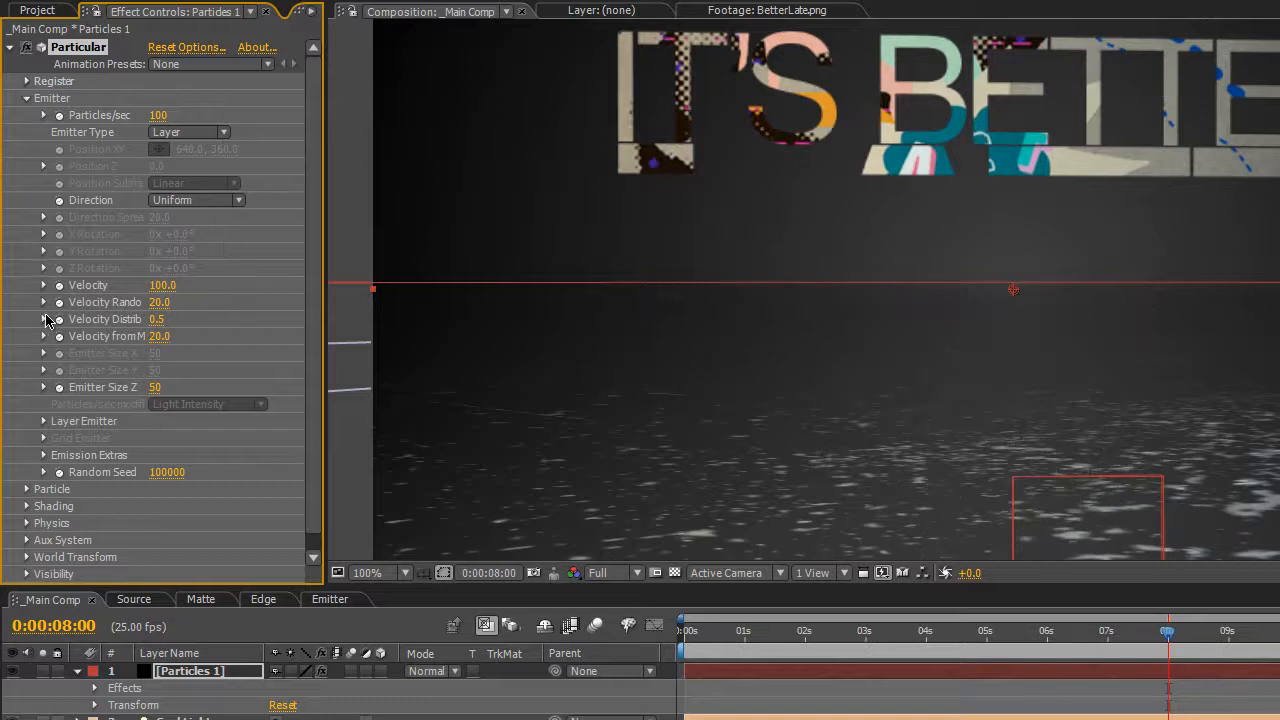
Step: Set Velocity, Velocity Random, Velocity Distribution and Velocity from Motion to 0, and Emitter Size Z to 10
{"action": "left_click", "coordinate": [162, 287]}
{"action": "type", "text": "0"}
{"action": "key", "text": "Tab"}
{"action": "type", "text": "0"}
{"action": "key", "text": "Tab"}
{"action": "type", "text": "0"}
{"action": "key", "text": "Tab"}
{"action": "type", "text": "0"}
{"action": "key", "text": "Tab"}
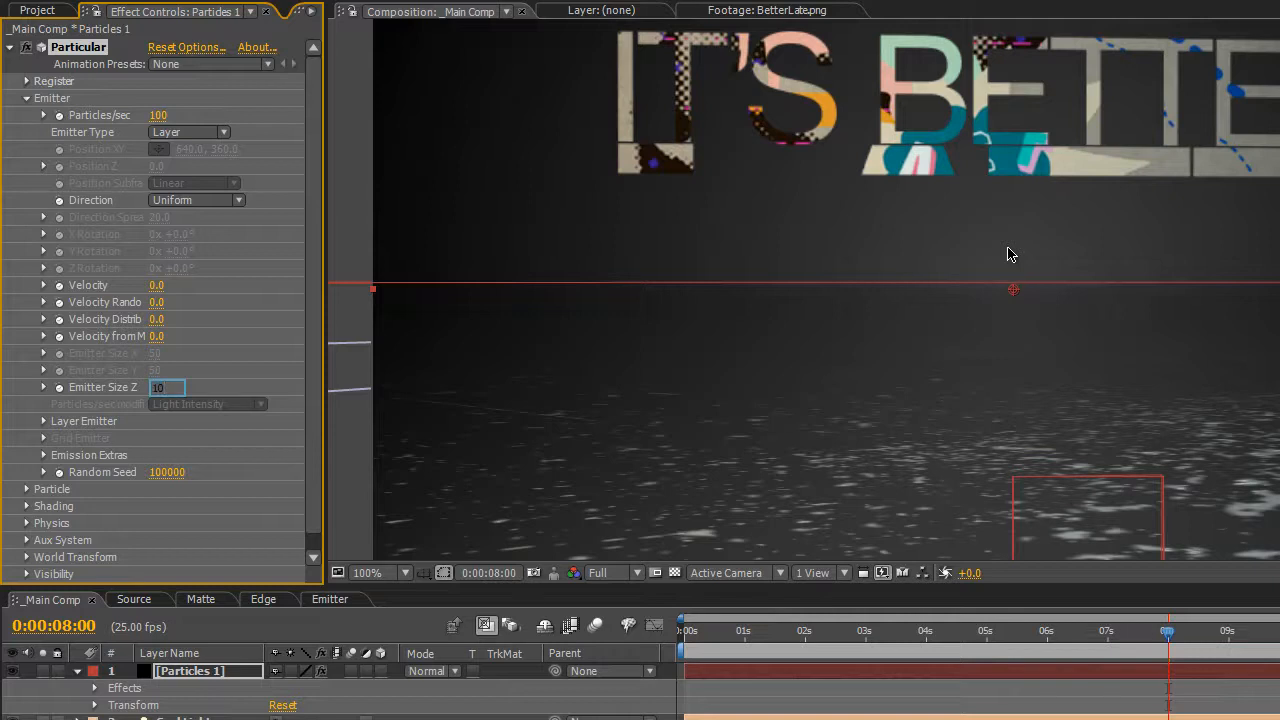
{"action": "key", "text": "Return"}
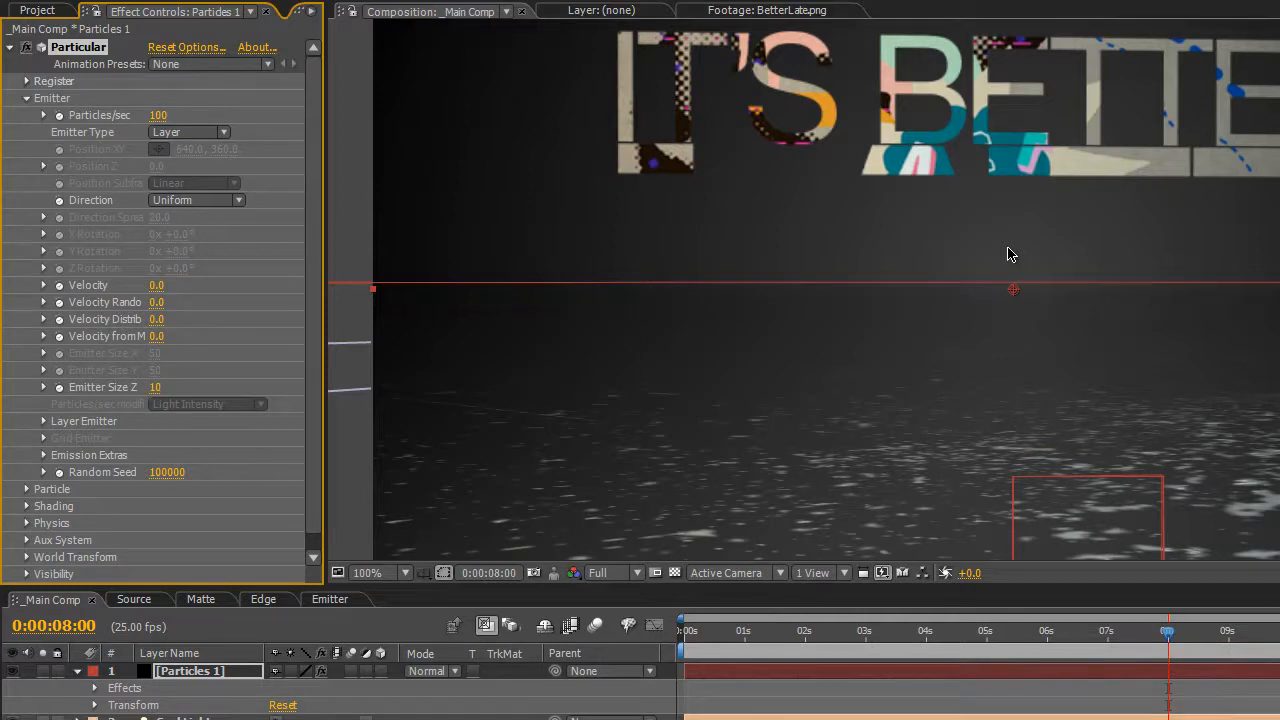
Step: Choose the Emitter layer as the source in Particular's Layer Emitter settings
{"action": "left_click", "coordinate": [26, 489]}
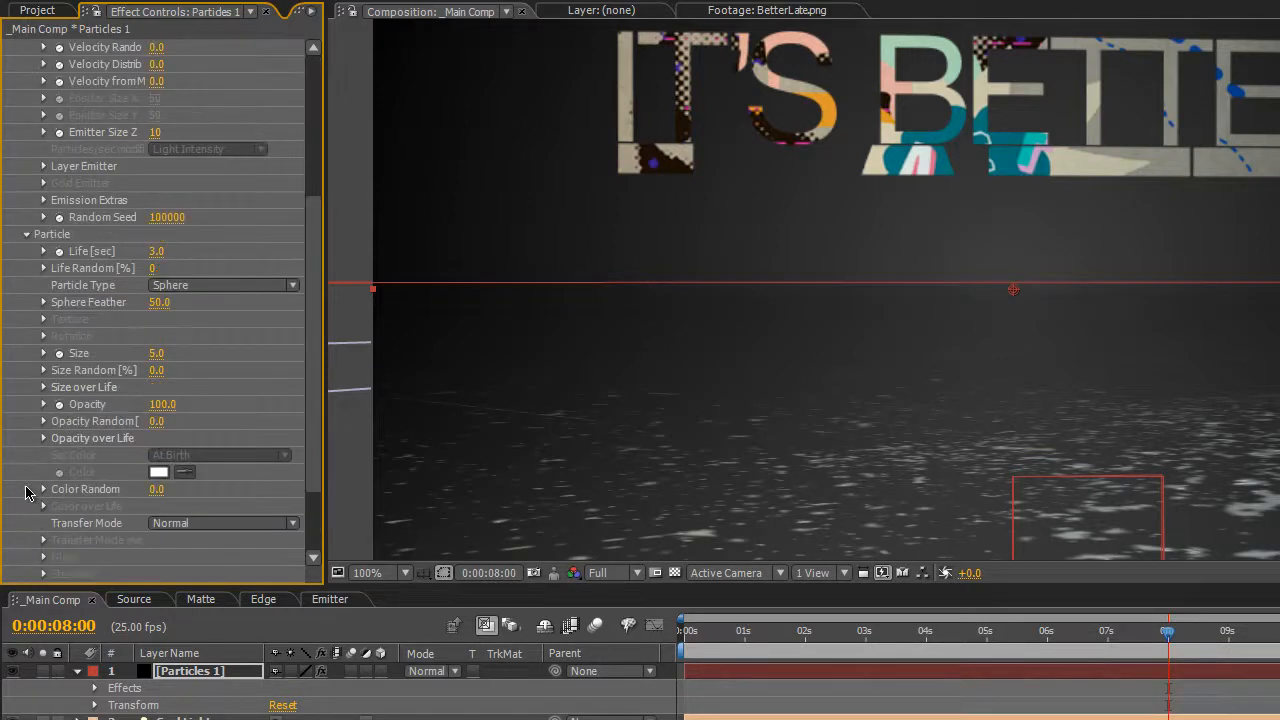
{"action": "left_click", "coordinate": [27, 234]}
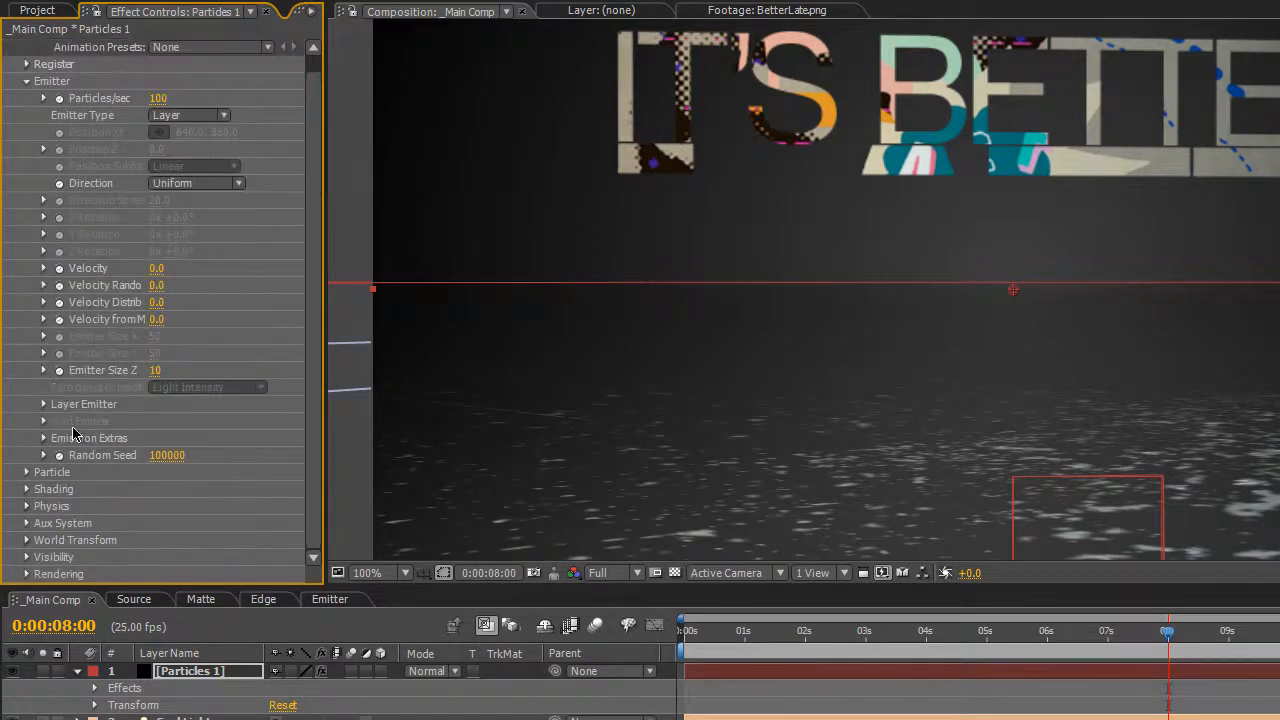
{"action": "left_click", "coordinate": [43, 404]}
{"action": "left_click", "coordinate": [205, 422]}
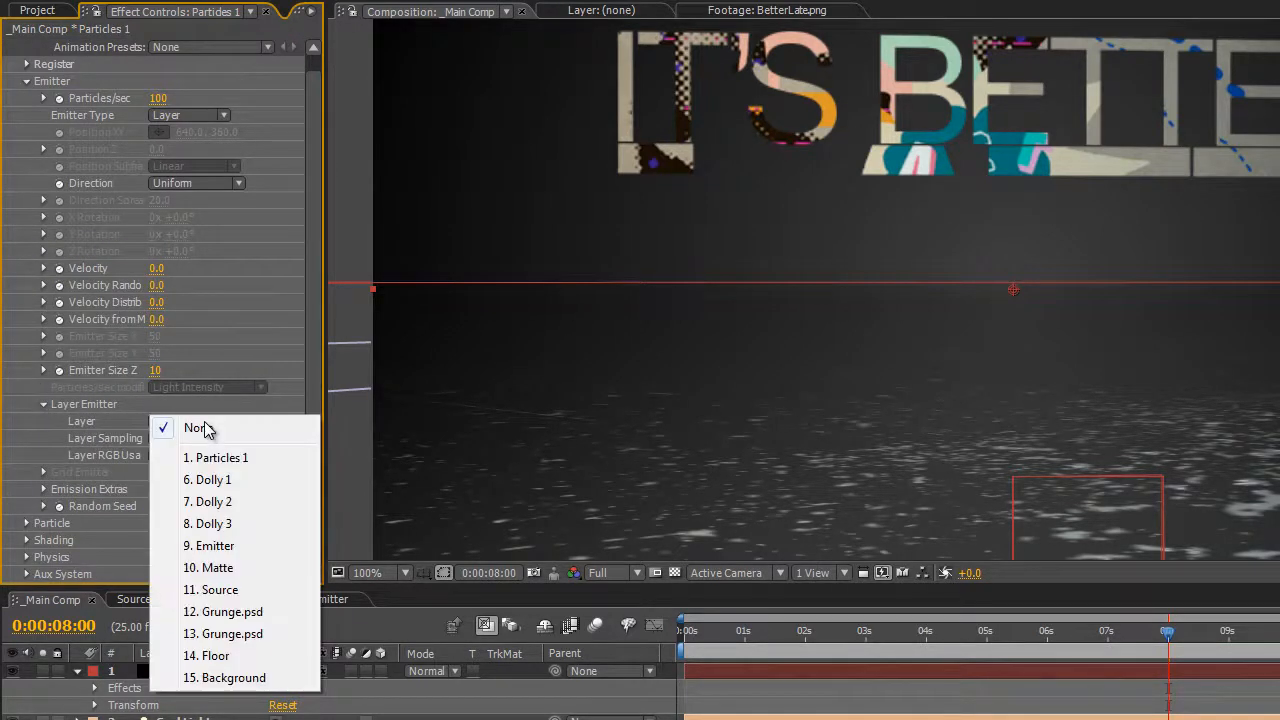
{"action": "left_click", "coordinate": [240, 548]}
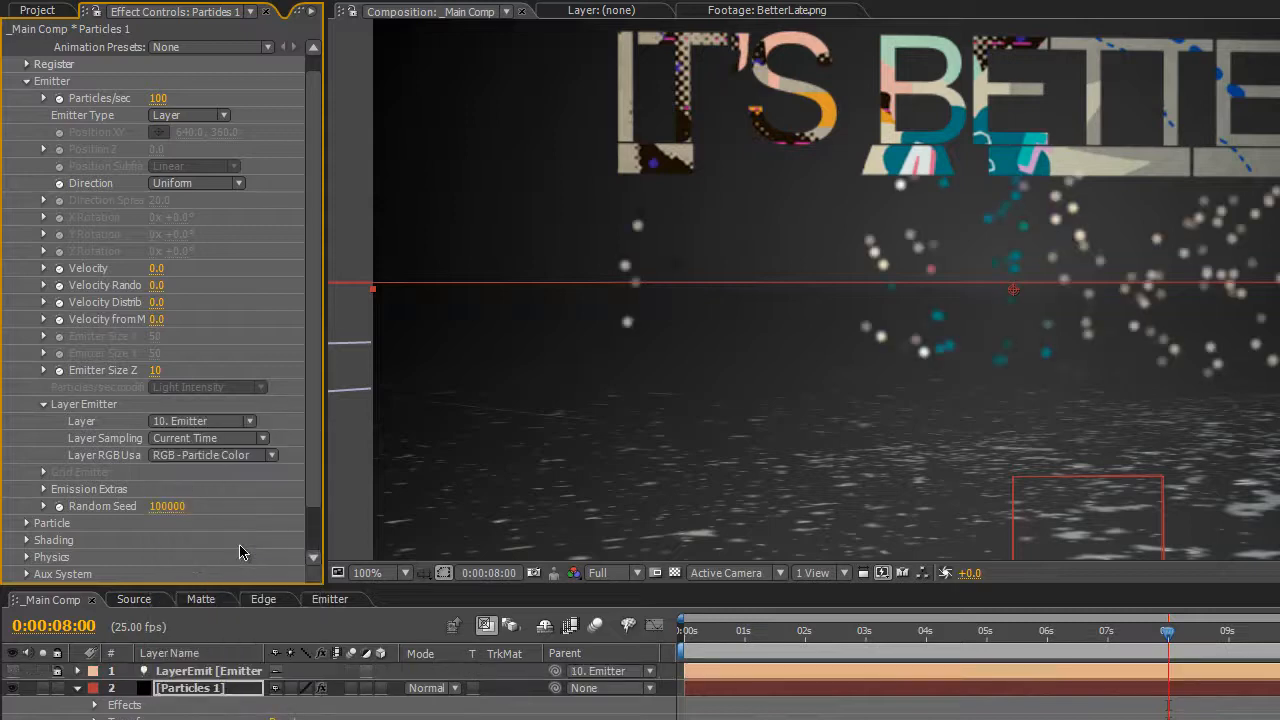
Step: Set the layer emitter's Layer Sampling to Particle Birth Time and preview the emission, stopping at 0:00:06:06
{"action": "left_click_drag", "start_coordinate": [1066, 636], "coordinate": [1177, 642]}
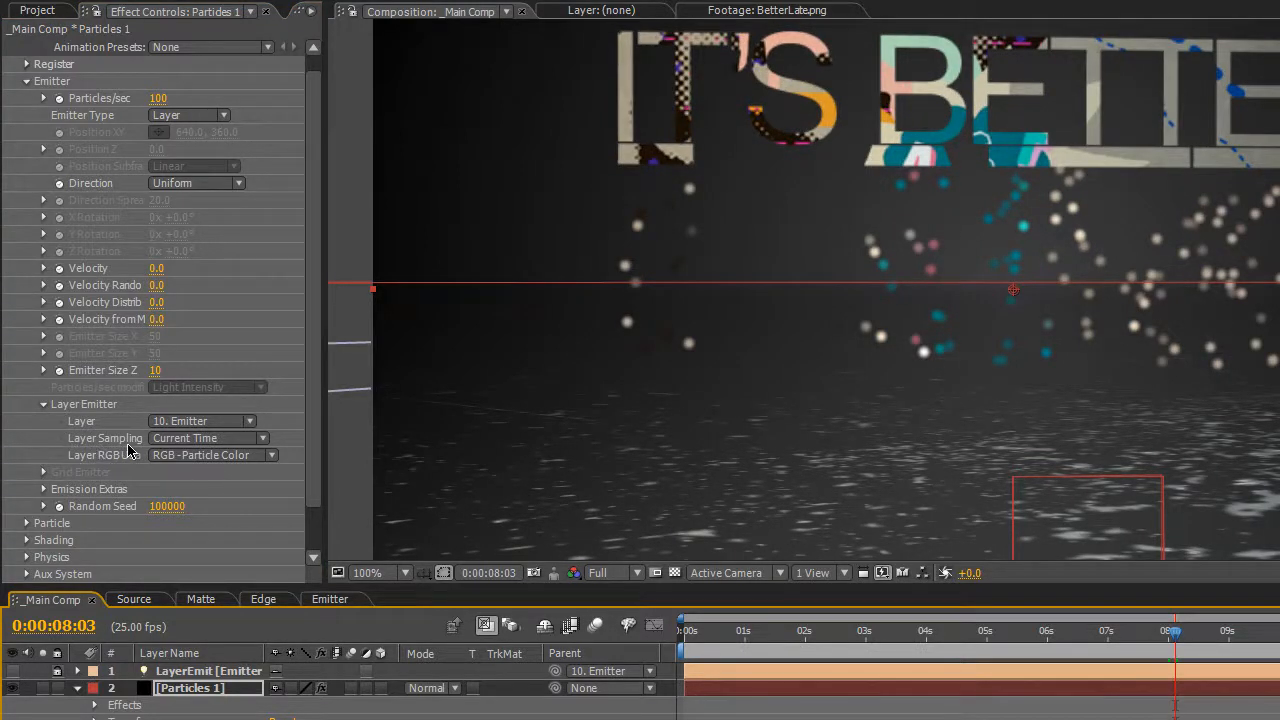
{"action": "left_click", "coordinate": [224, 446]}
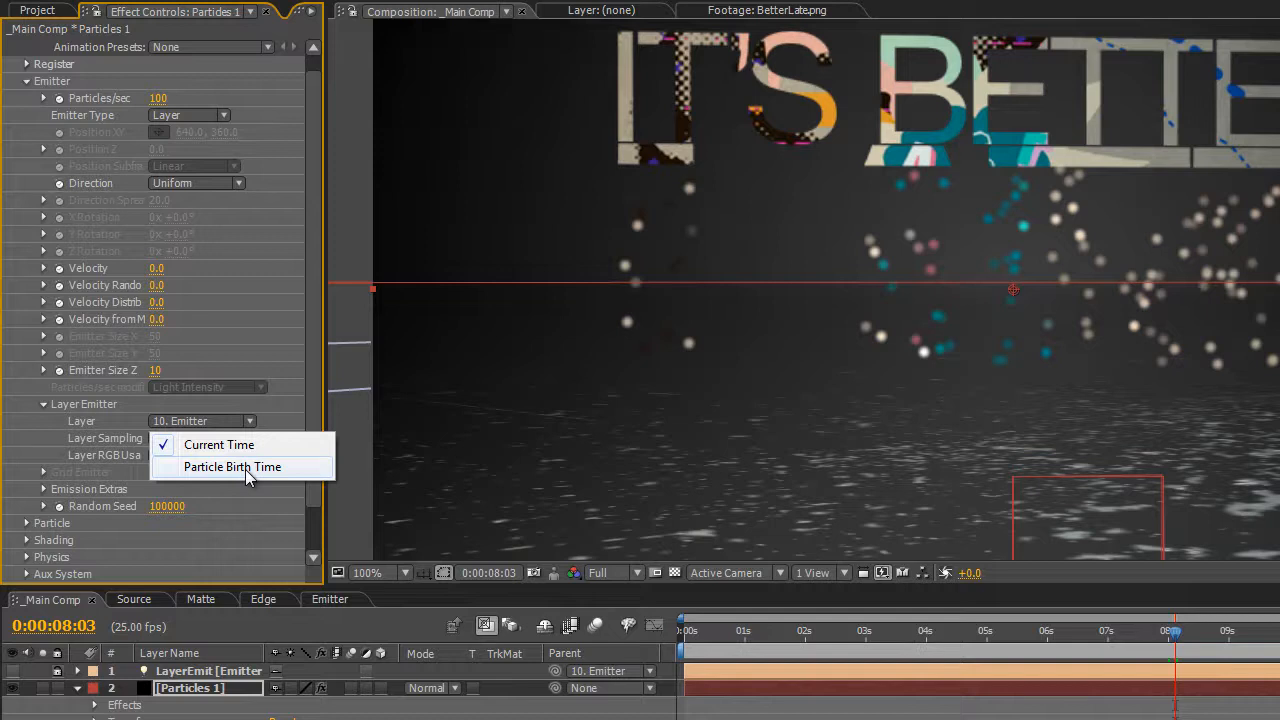
{"action": "left_click", "coordinate": [247, 467]}
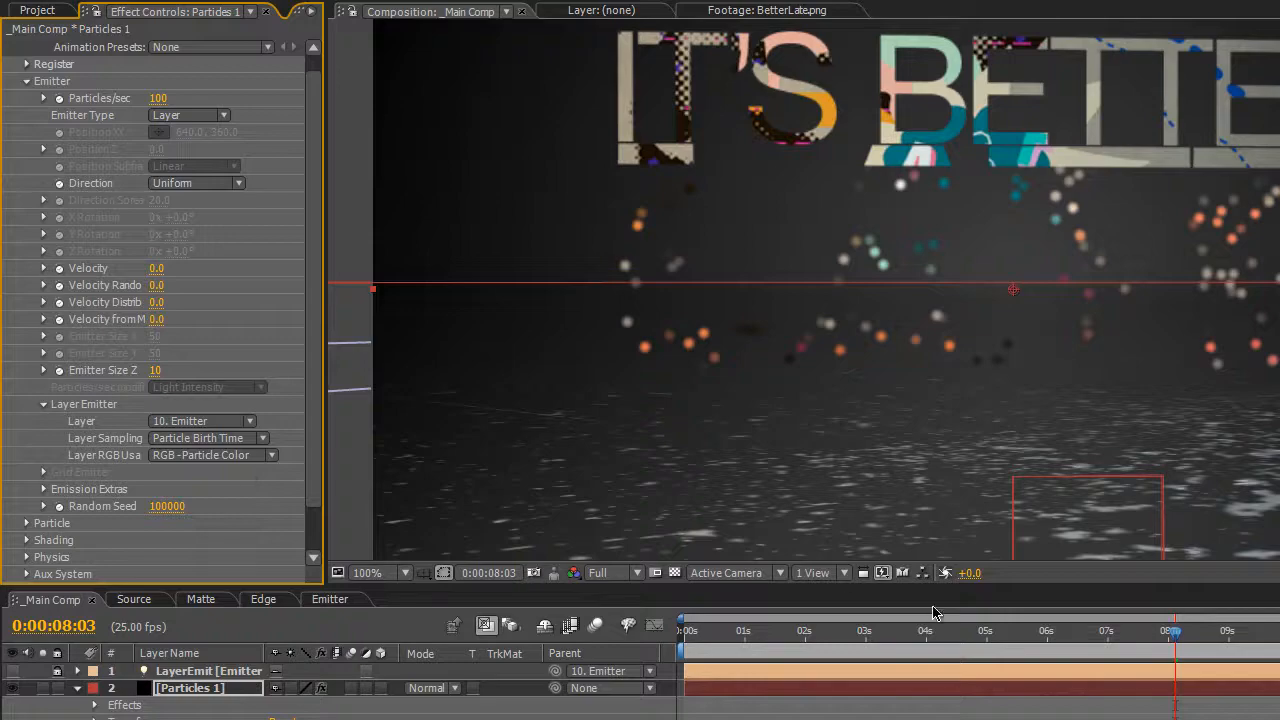
{"action": "left_click_drag", "start_coordinate": [1042, 635], "coordinate": [819, 641]}
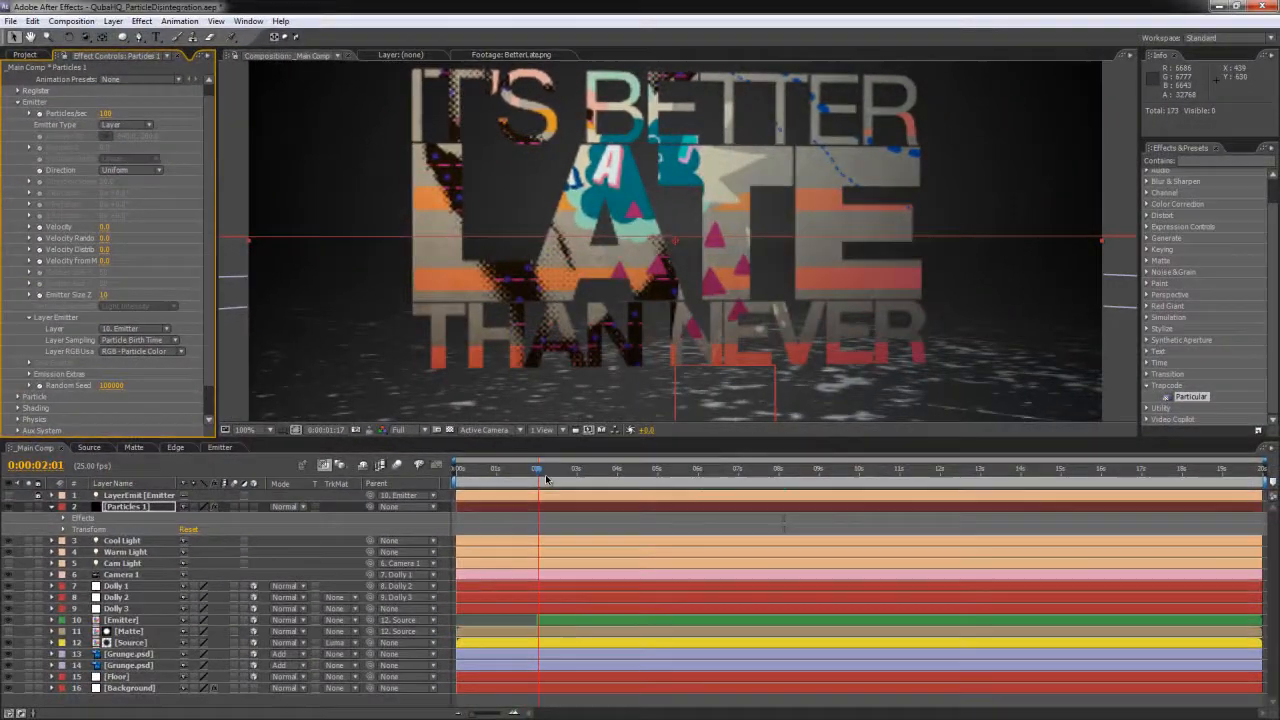
{"action": "left_click_drag", "start_coordinate": [546, 479], "coordinate": [708, 468]}
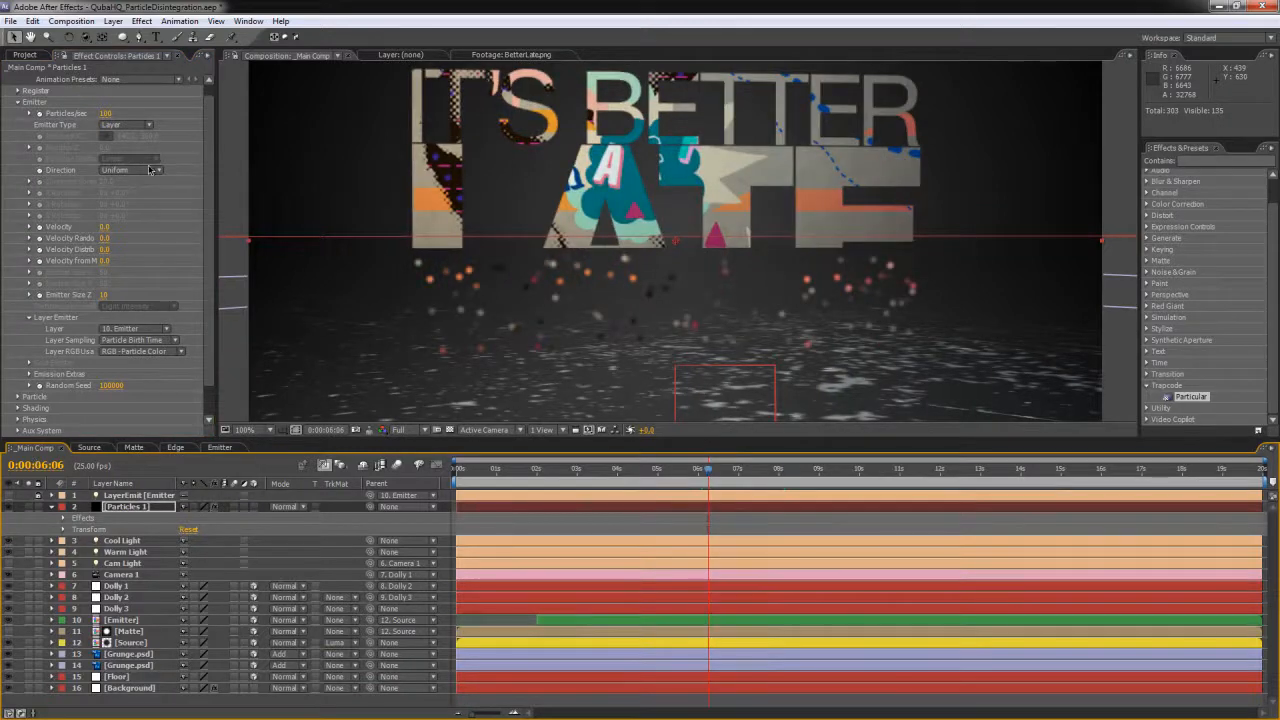
Step: Raise Particles/sec to about 6500 and preview the denser particles, stopping at 0:00:04:12
{"action": "left_click_drag", "start_coordinate": [105, 113], "coordinate": [733, 114]}
{"action": "left_click_drag", "start_coordinate": [706, 469], "coordinate": [874, 472]}
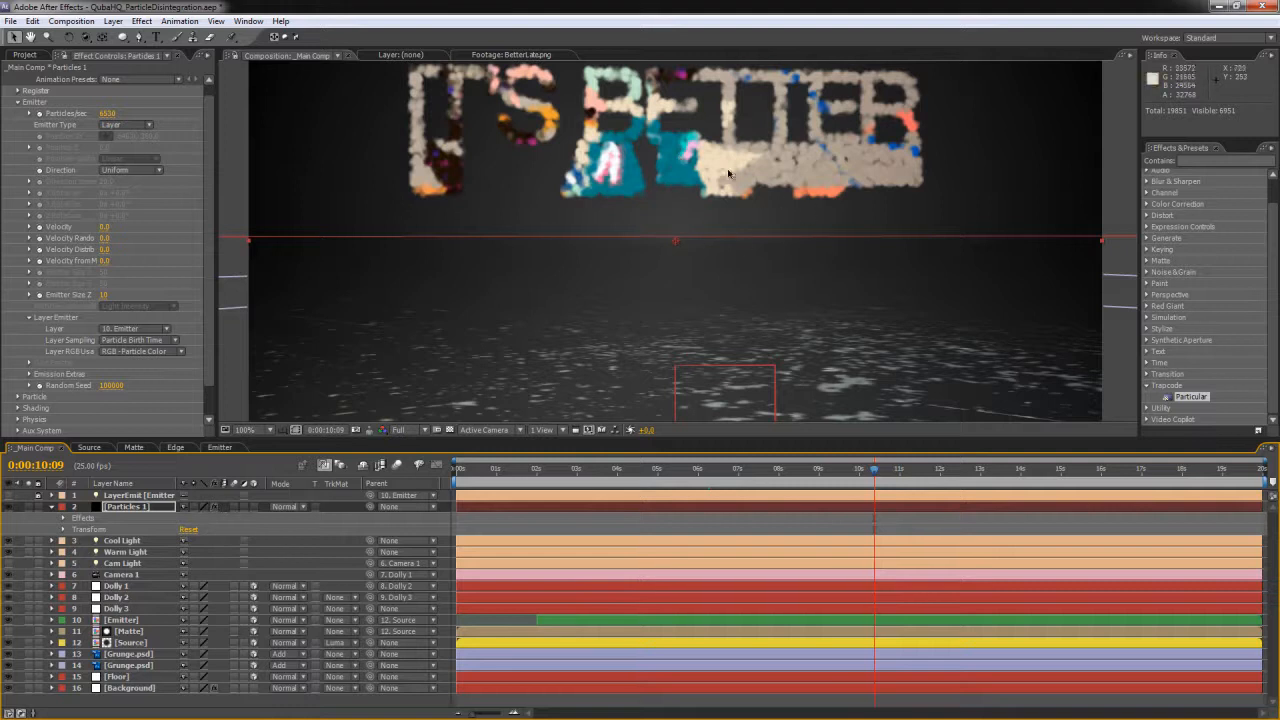
{"action": "left_click", "coordinate": [641, 470]}
{"action": "left_click_drag", "start_coordinate": [641, 474], "coordinate": [637, 474]}
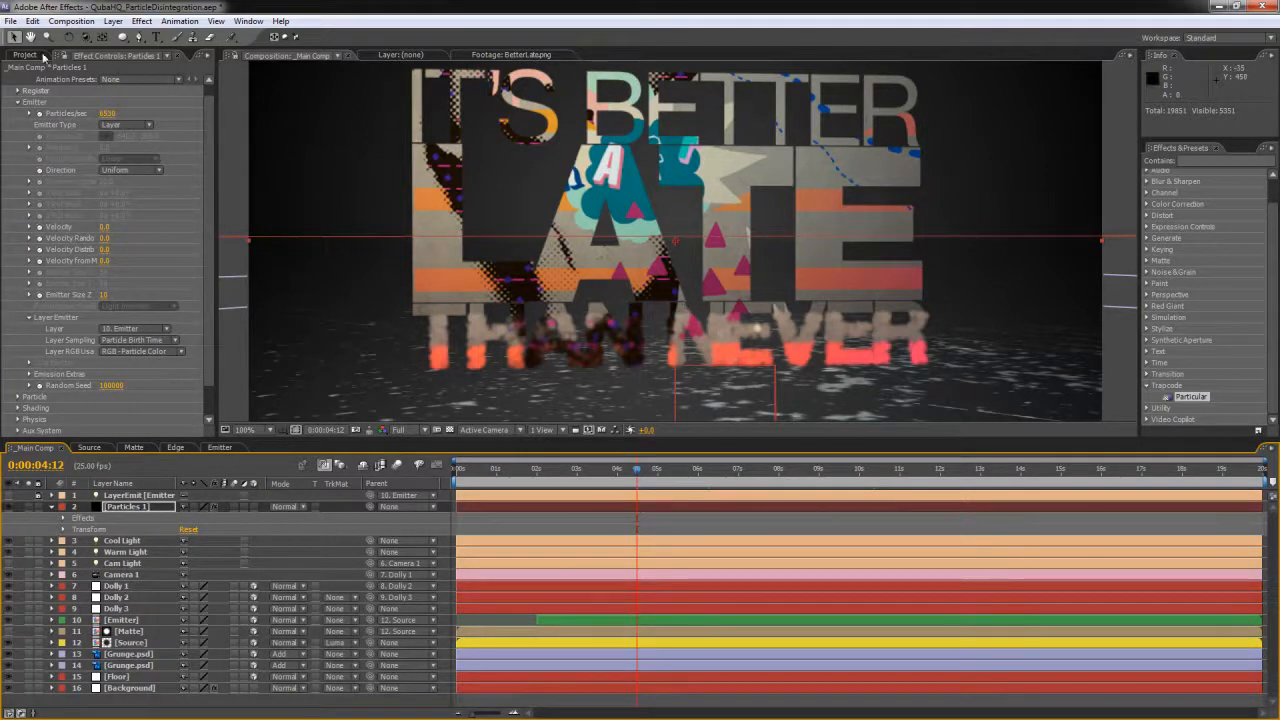
Step: Start a new composition from the project and set its width and height to 100 pixels each
{"action": "left_click", "coordinate": [26, 56]}
{"action": "left_click", "coordinate": [27, 430]}
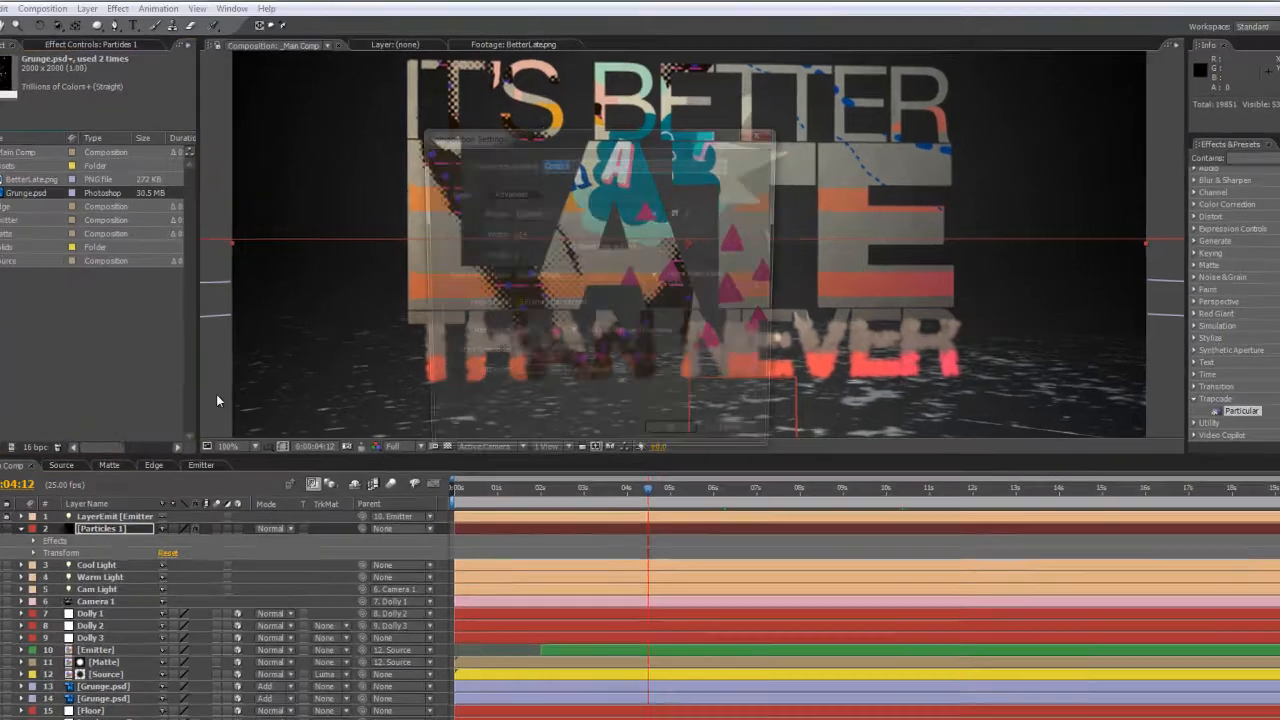
{"action": "left_click", "coordinate": [514, 231]}
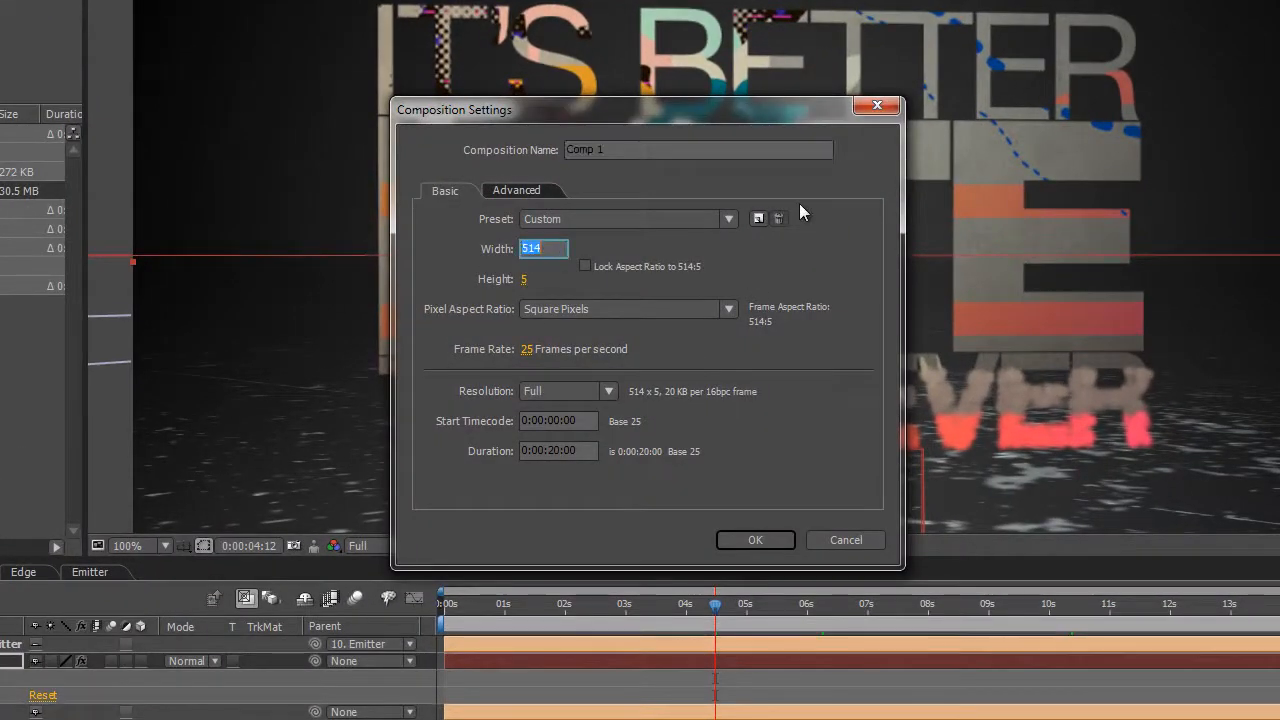
{"action": "type", "text": "100"}
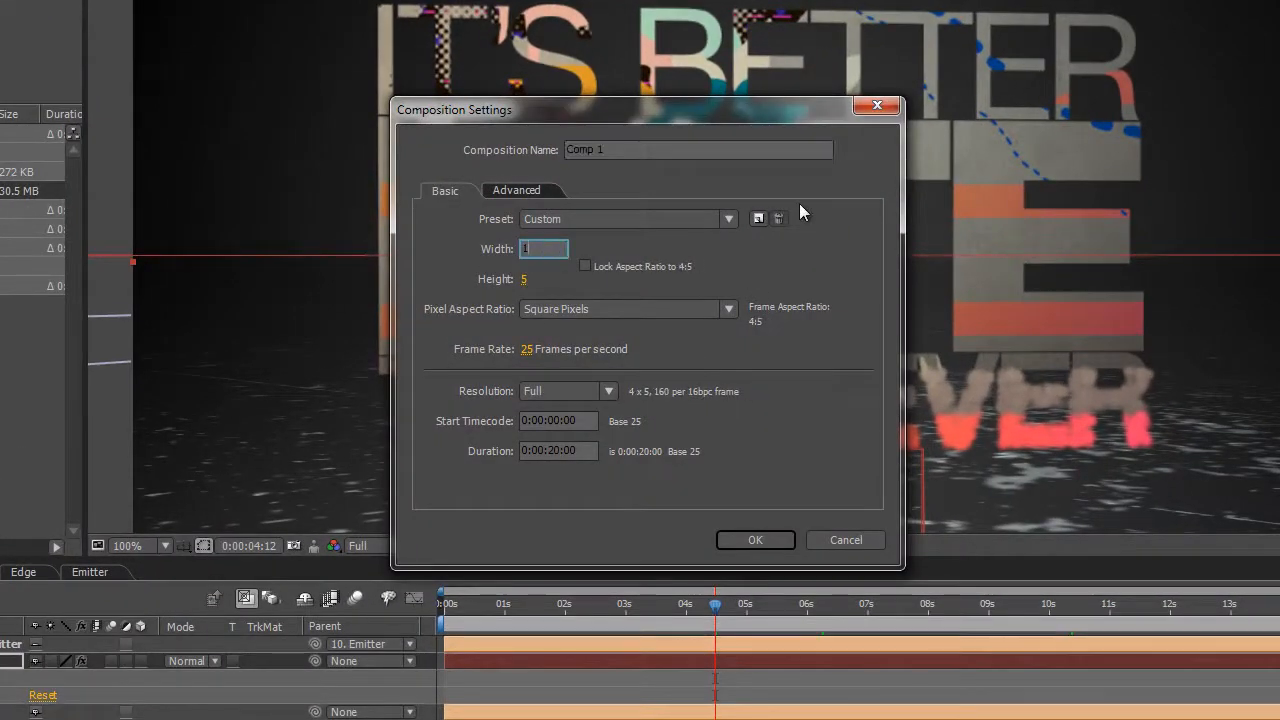
{"action": "key", "text": "Tab"}
{"action": "type", "text": "101"}
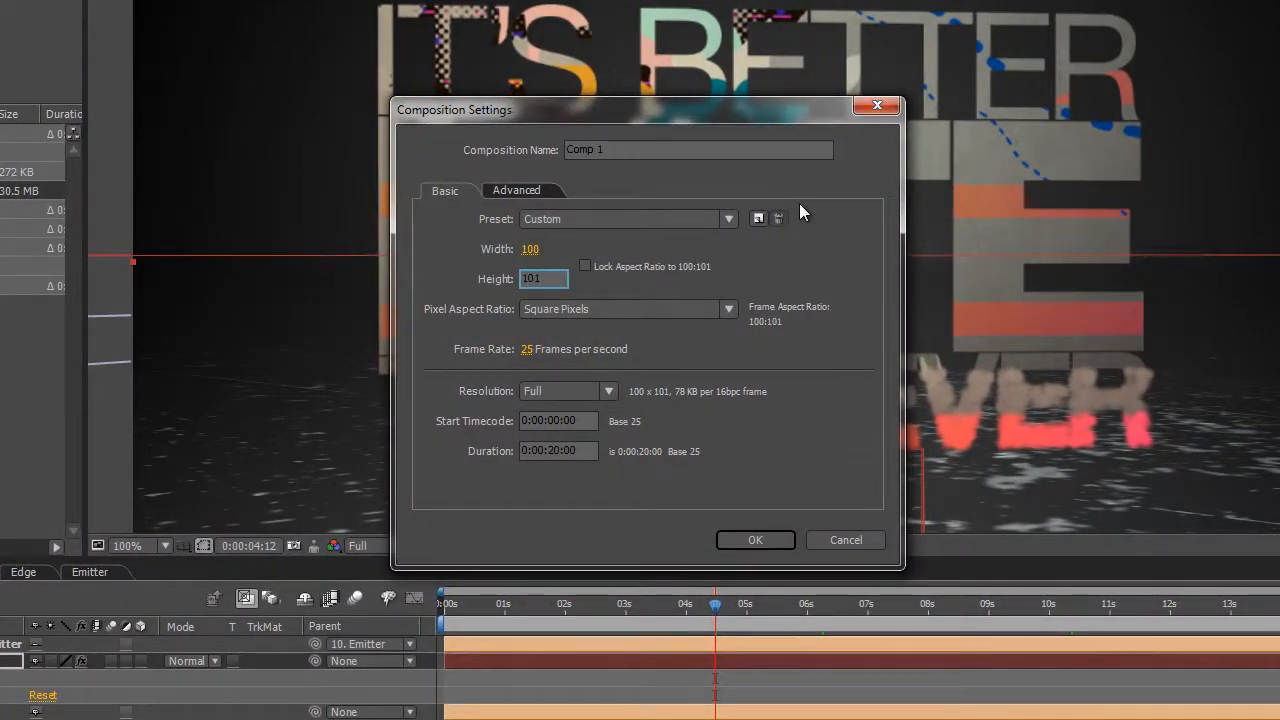
{"action": "key", "text": "BackSpace"}
{"action": "type", "text": "0"}
Step: Name the composition Custom Particle Shapes, set its duration to 0:00:00:10 and create it
{"action": "left_click", "coordinate": [647, 150]}
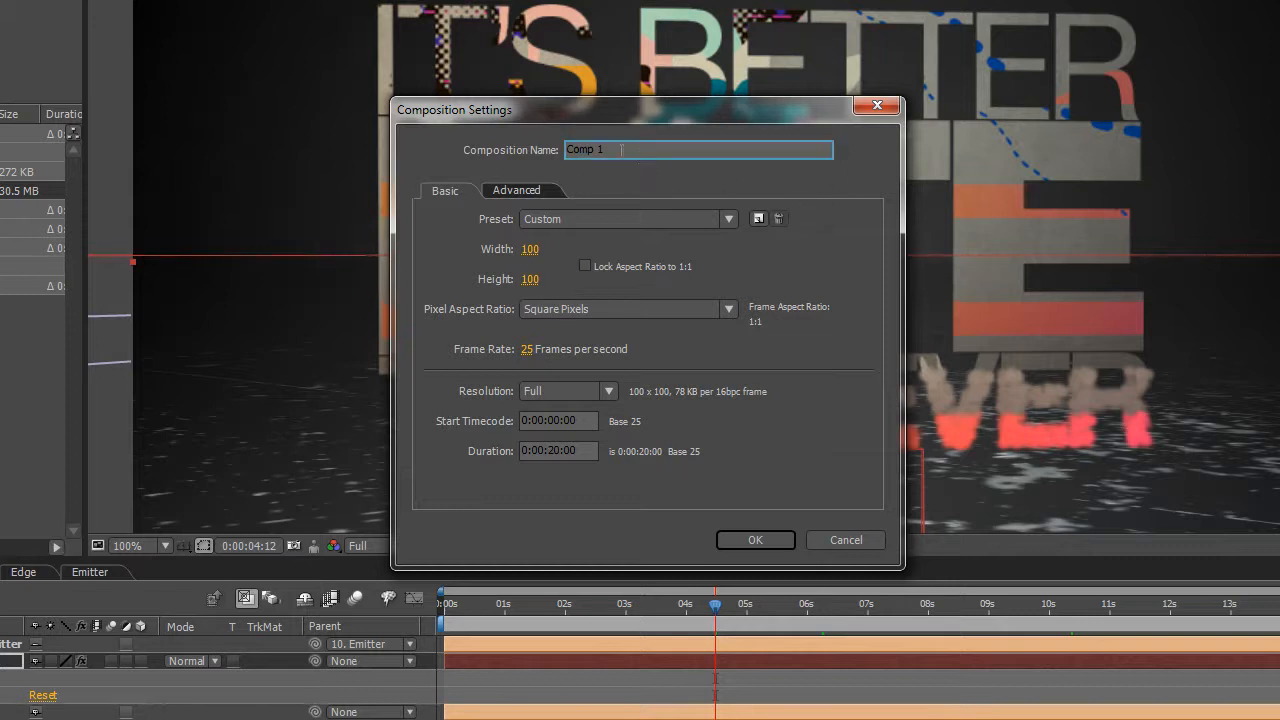
{"action": "type", "text": "Custom Particle Shapes"}
{"action": "left_click", "coordinate": [555, 451]}
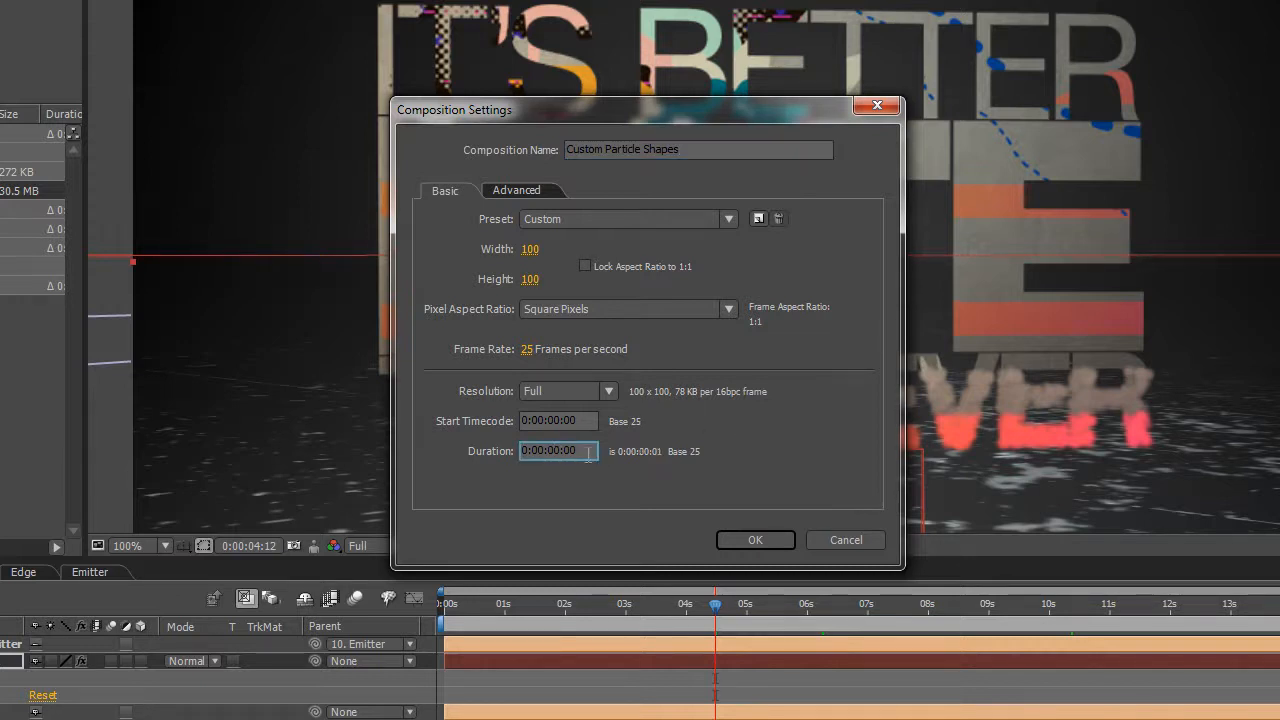
{"action": "left_click_drag", "start_coordinate": [581, 452], "coordinate": [571, 453]}
{"action": "type", "text": "10"}
{"action": "key", "text": "Return"}
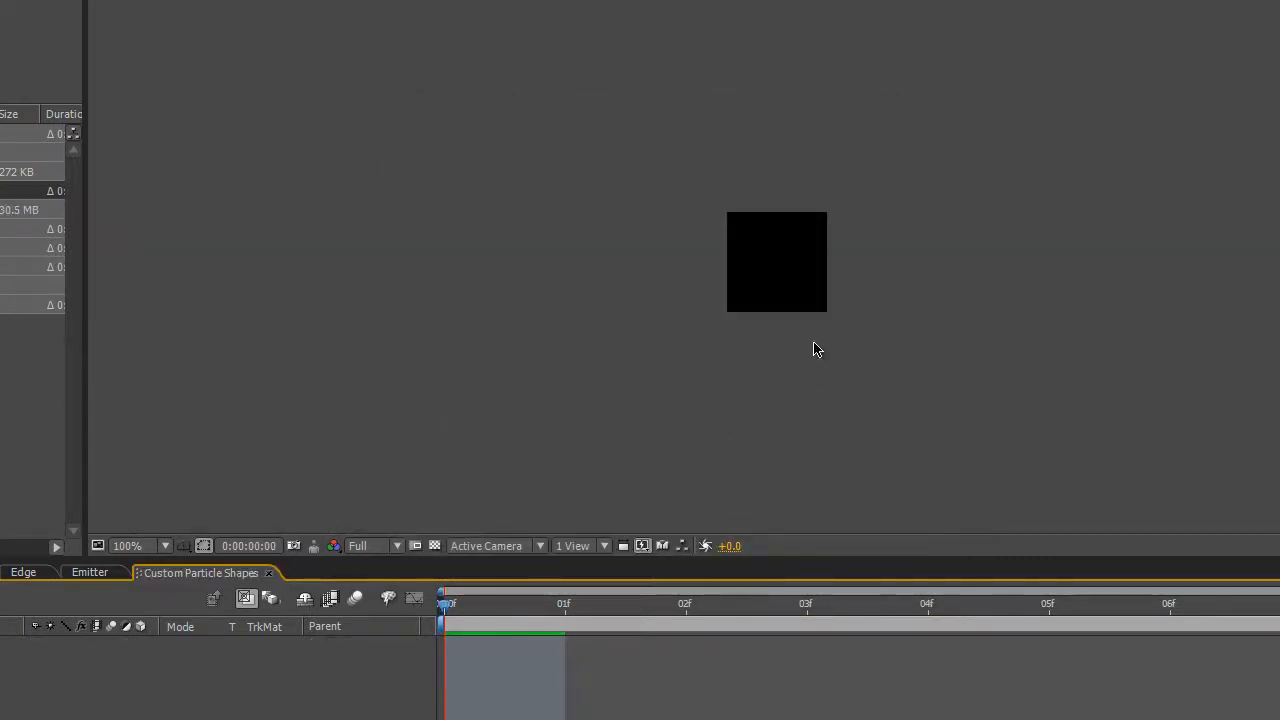
Step: Add a white 100 × 100 pixel solid to the Custom Particle Shapes composition
{"action": "key", "text": "period"}
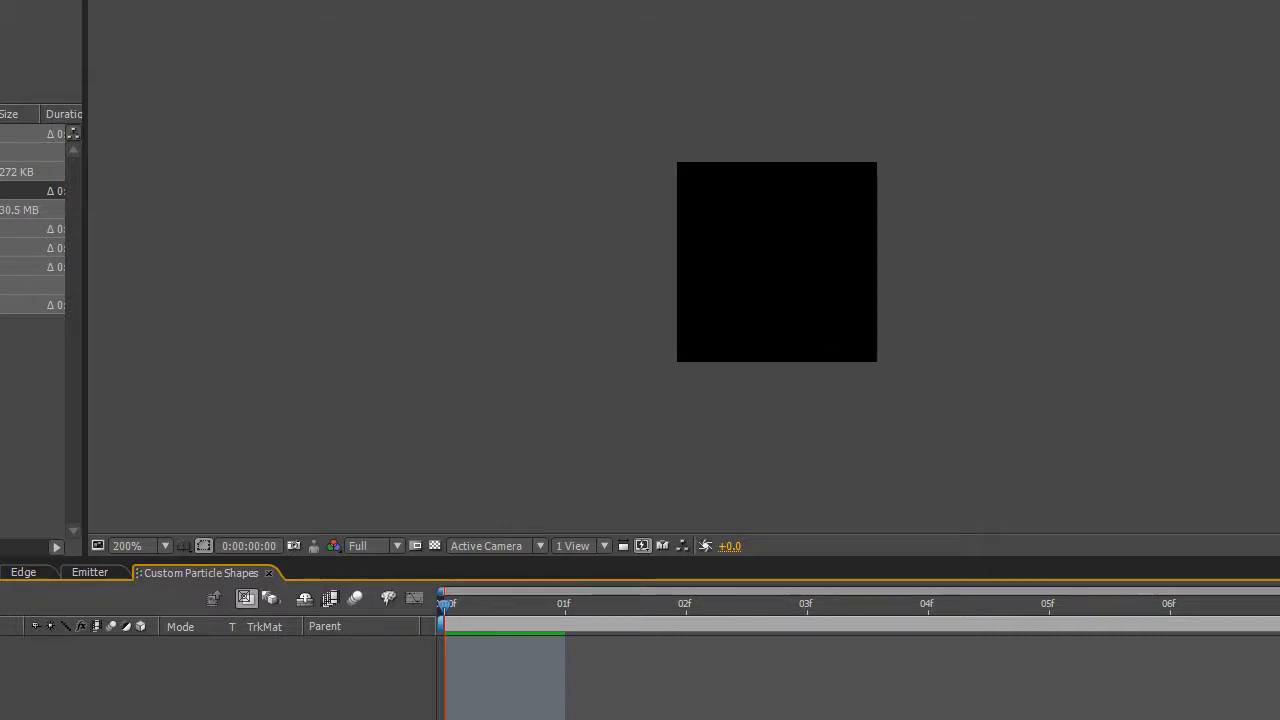
{"action": "key", "text": "ctrl+y"}
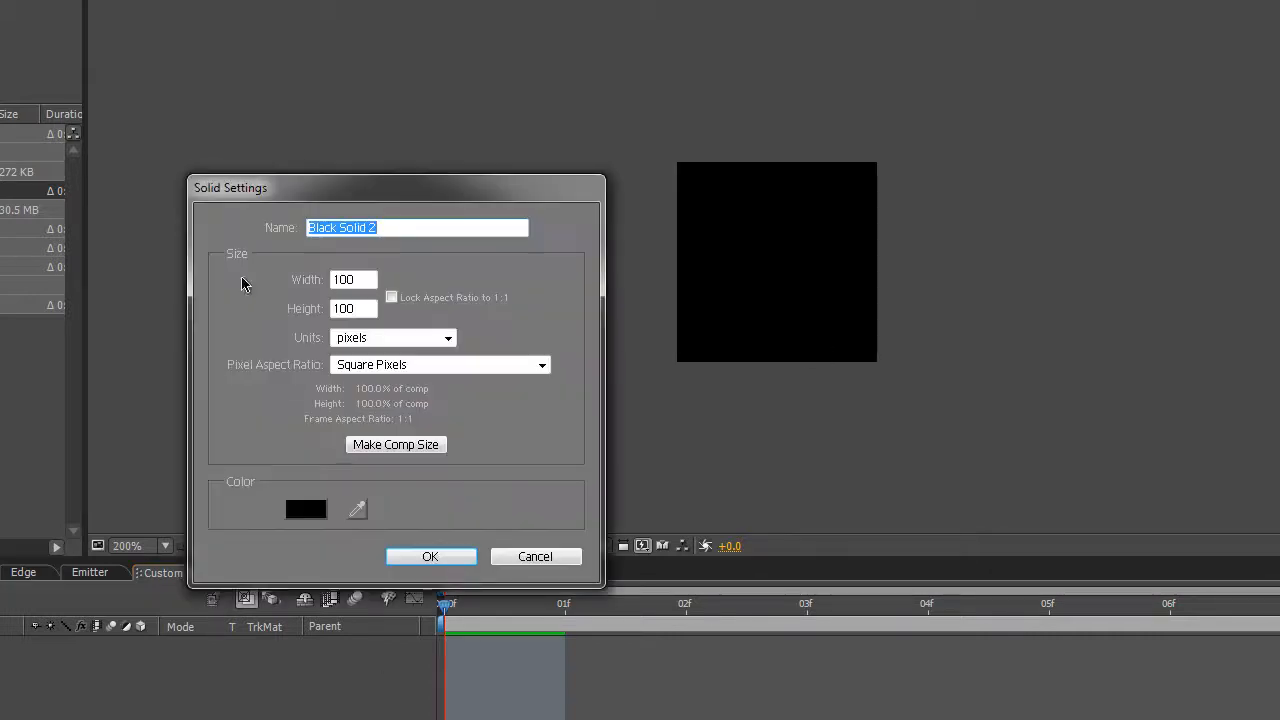
{"action": "left_click", "coordinate": [299, 505]}
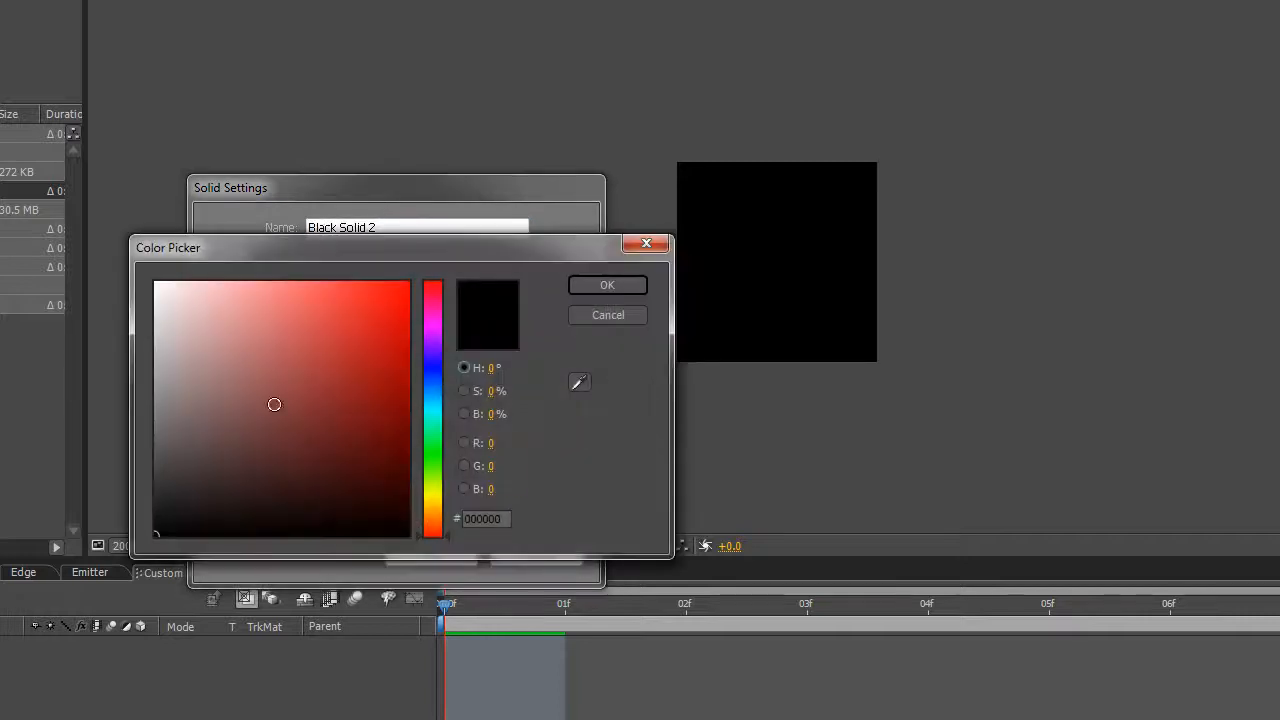
{"action": "left_click_drag", "start_coordinate": [274, 403], "coordinate": [154, 281]}
{"action": "left_click", "coordinate": [604, 287]}
{"action": "left_click", "coordinate": [432, 552]}
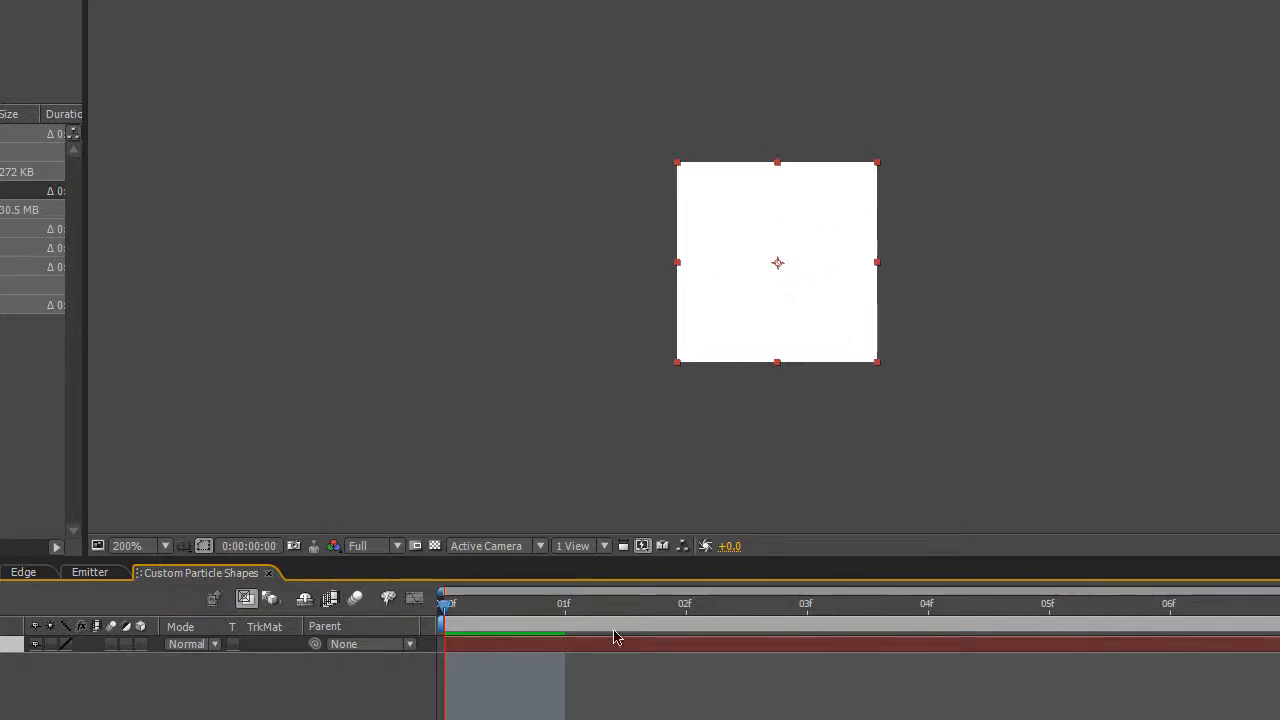
Step: Draw a closed, four-point, straight-edged shard mask on the white solid with the Pen tool
{"action": "left_click", "coordinate": [783, 175]}
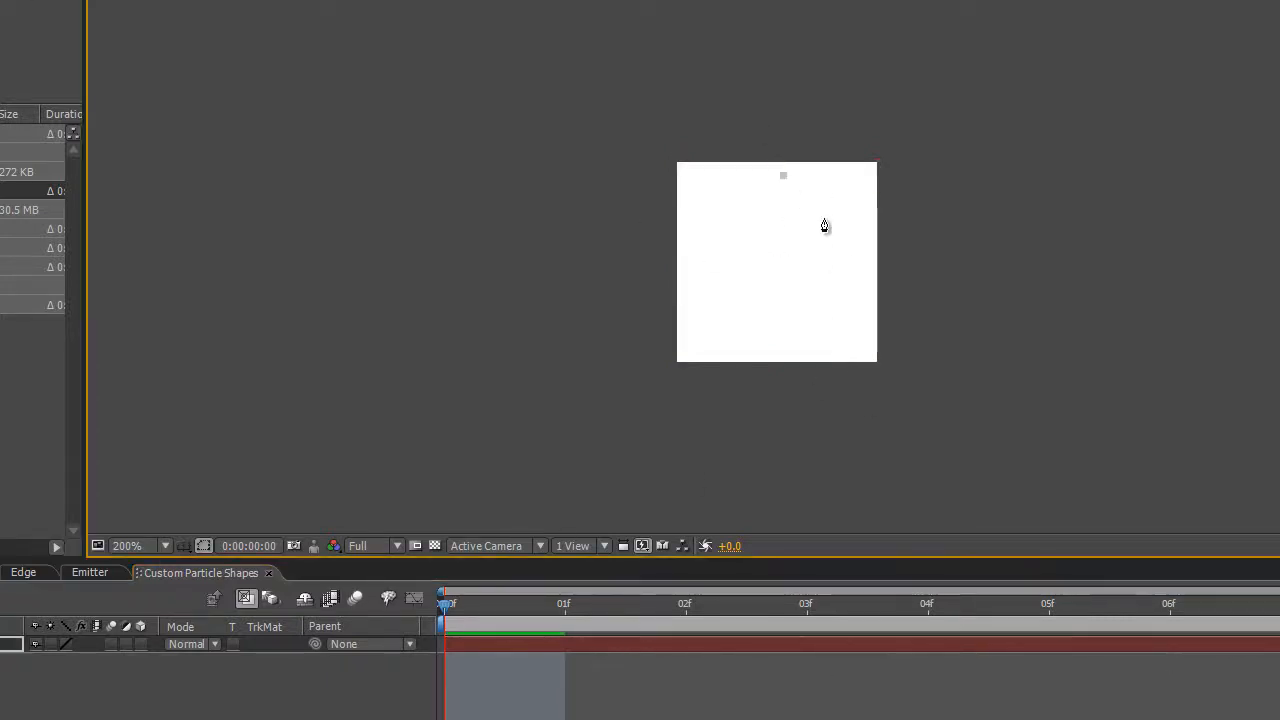
{"action": "left_click", "coordinate": [862, 263]}
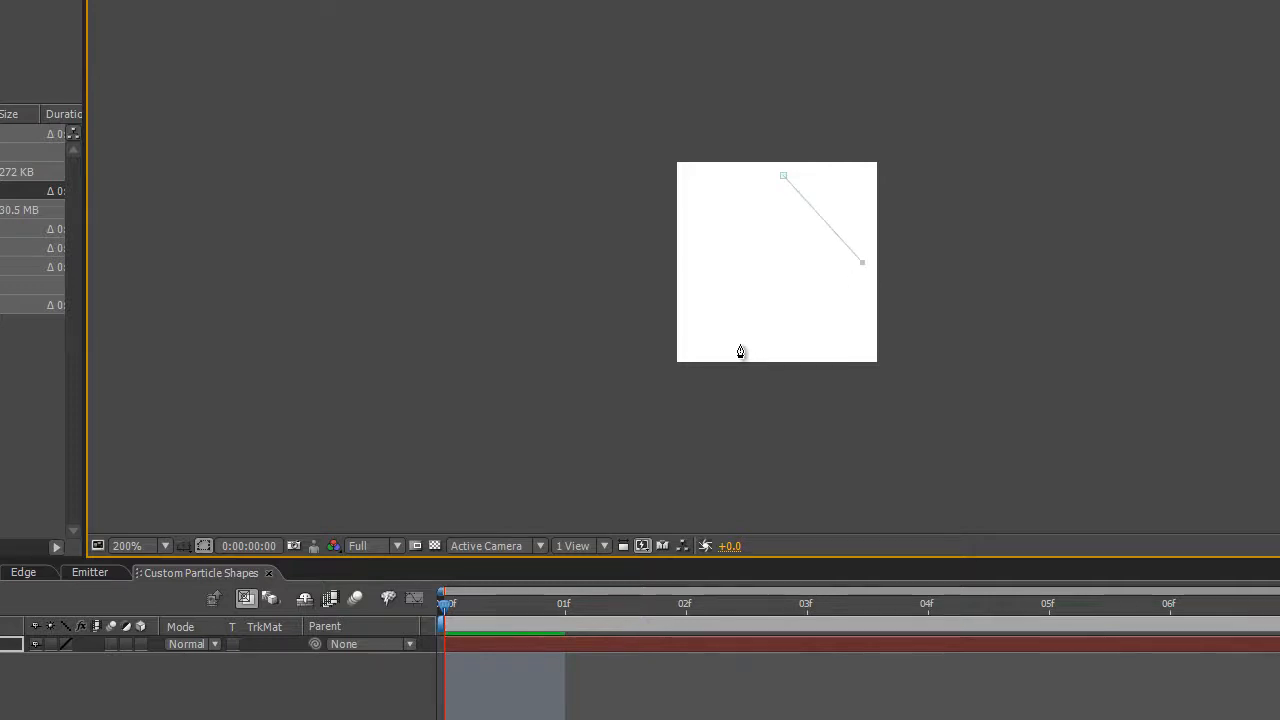
{"action": "left_click", "coordinate": [689, 345]}
{"action": "left_click", "coordinate": [736, 241]}
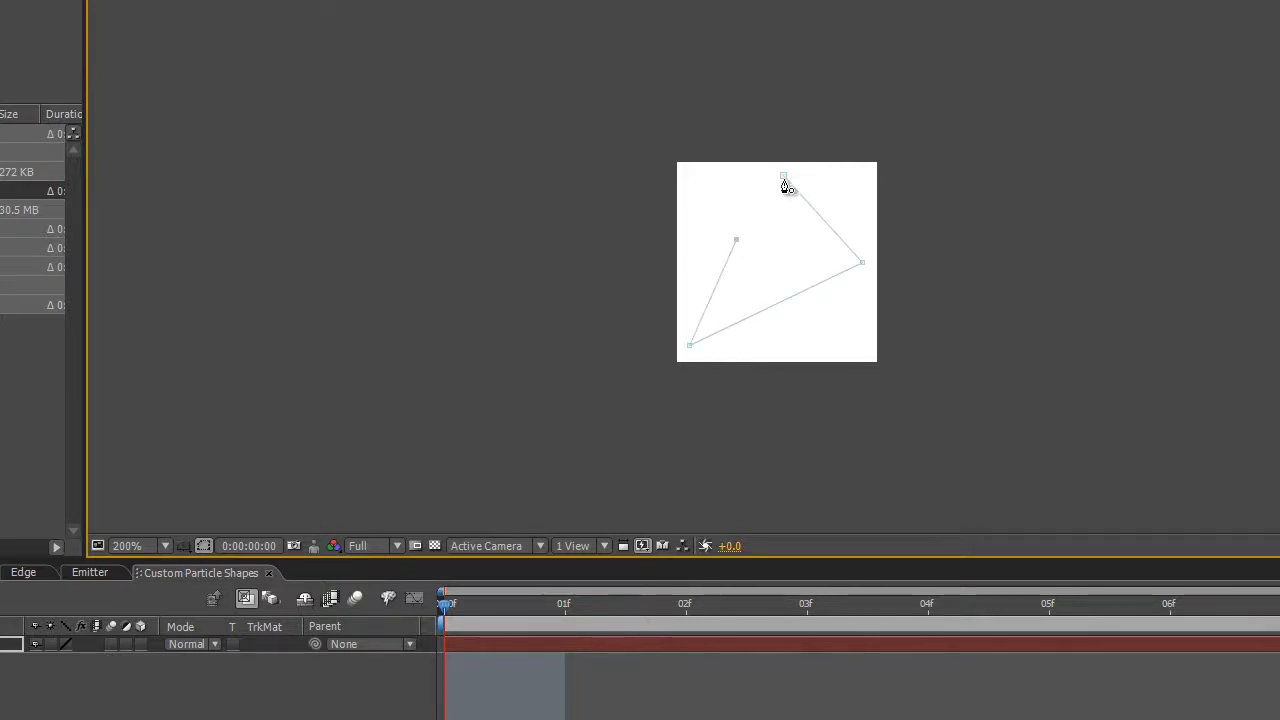
{"action": "left_click", "coordinate": [783, 176]}
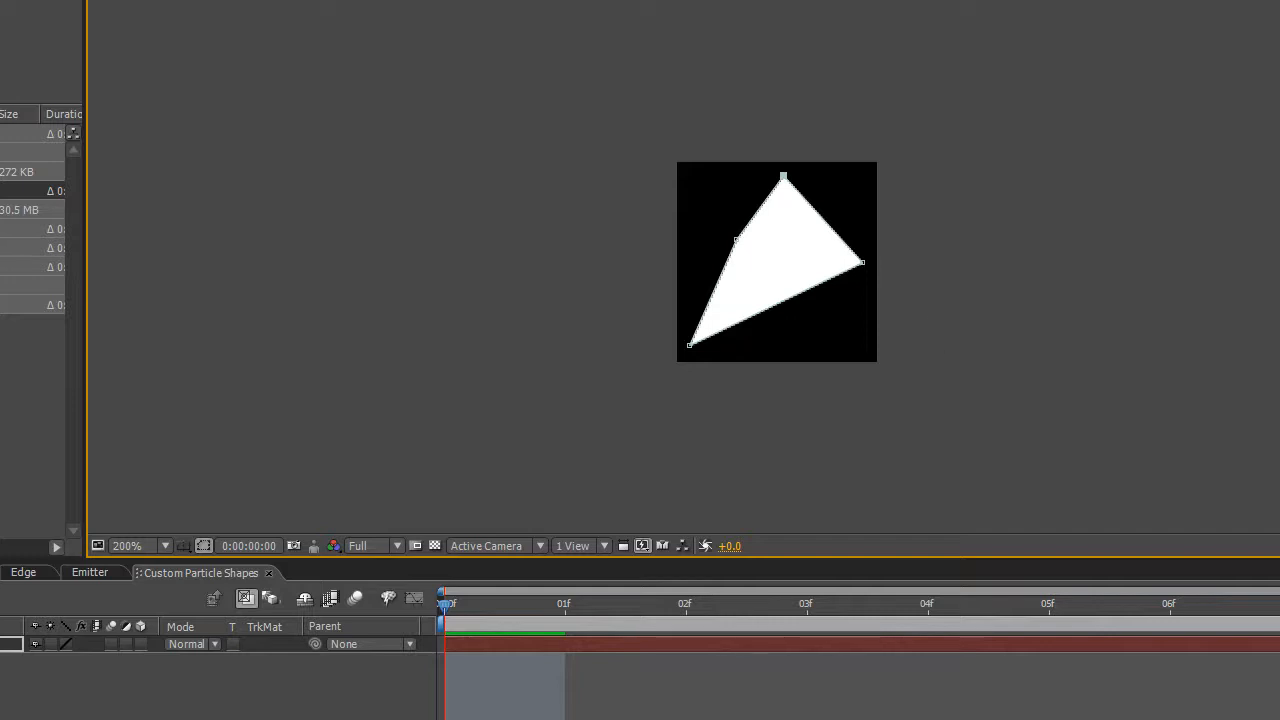
Step: Reveal the mask's properties and start keyframing its Mask Path at frame 0
{"action": "key", "text": "m"}
{"action": "key", "text": "m"}
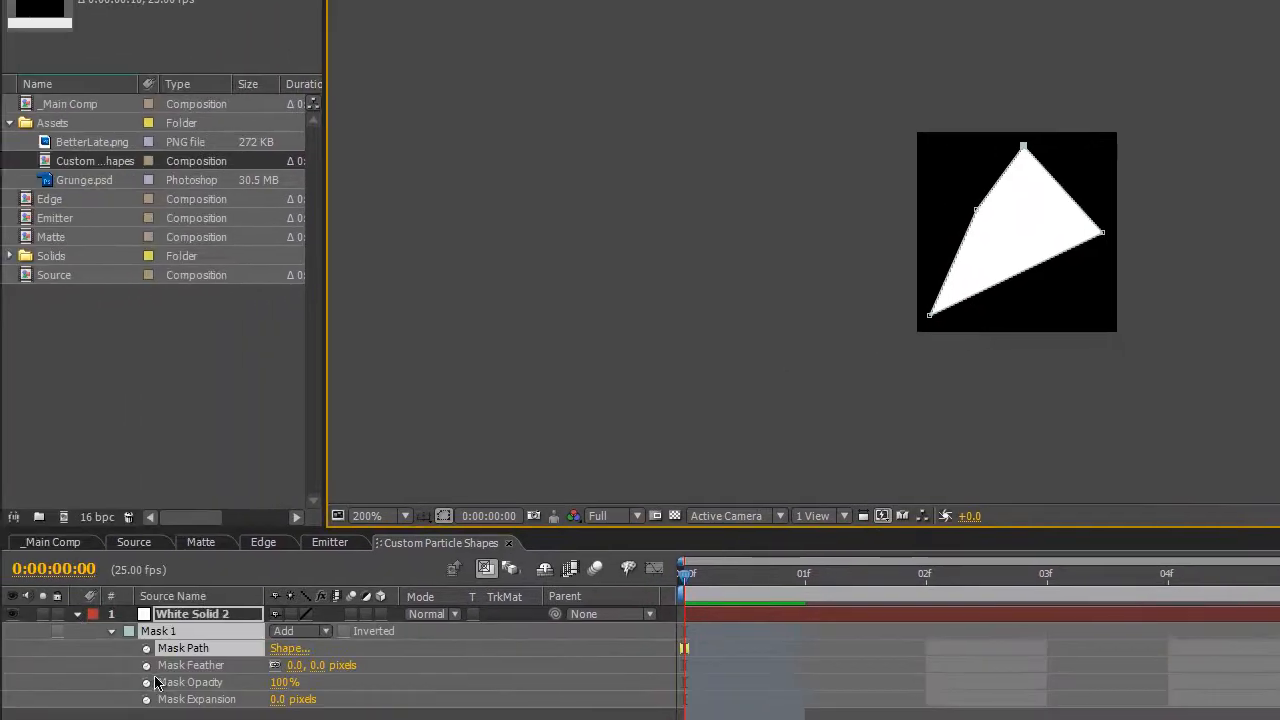
{"action": "left_click", "coordinate": [147, 648]}
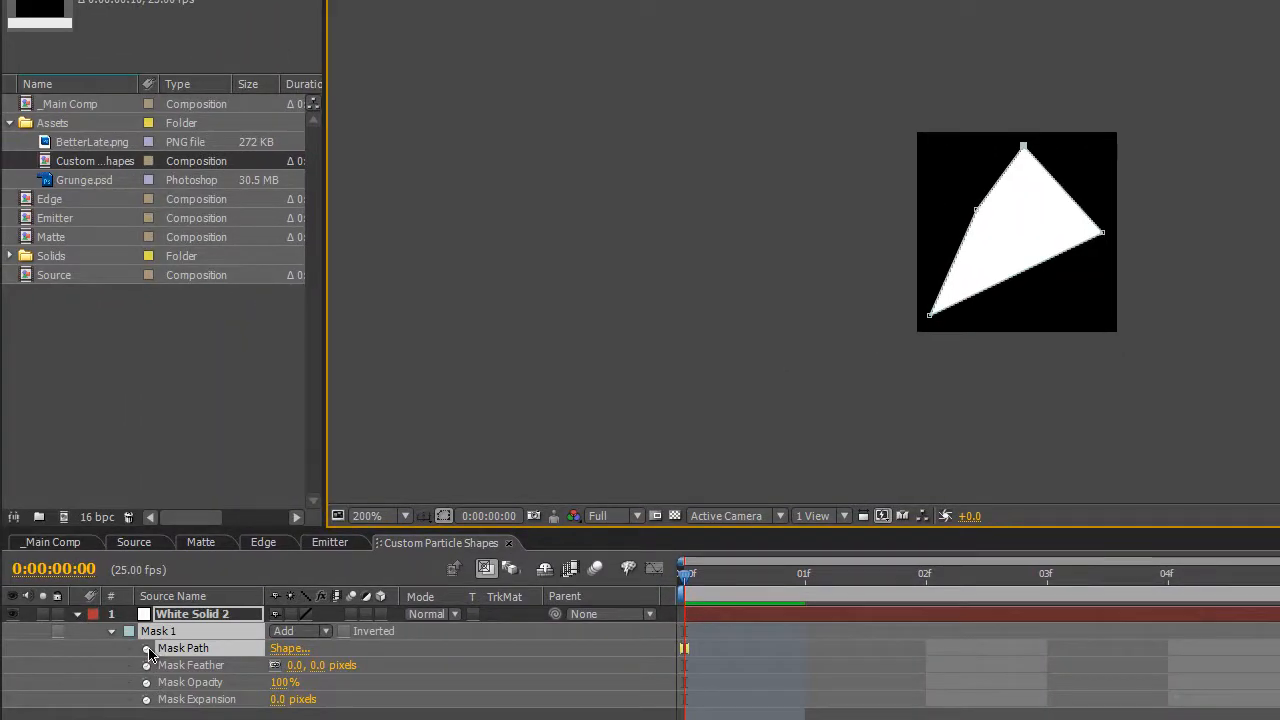
Step: Keyframe a new mask shape at frame 1 by raising the left middle vertex toward the top edge, keeping a pointed lower-left corner
{"action": "left_click", "coordinate": [816, 588]}
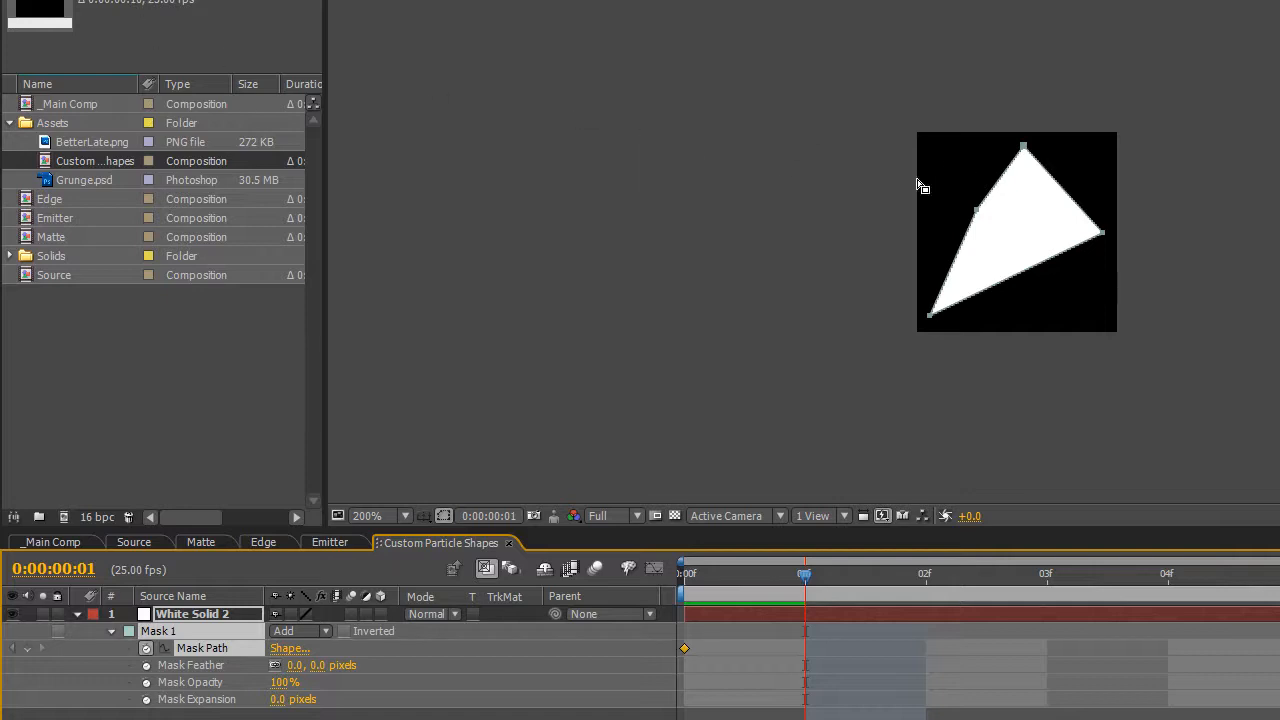
{"action": "left_click_drag", "start_coordinate": [976, 211], "coordinate": [965, 153]}
{"action": "left_click", "coordinate": [1272, 305]}
{"action": "left_click", "coordinate": [982, 216]}
{"action": "left_click", "coordinate": [942, 274]}
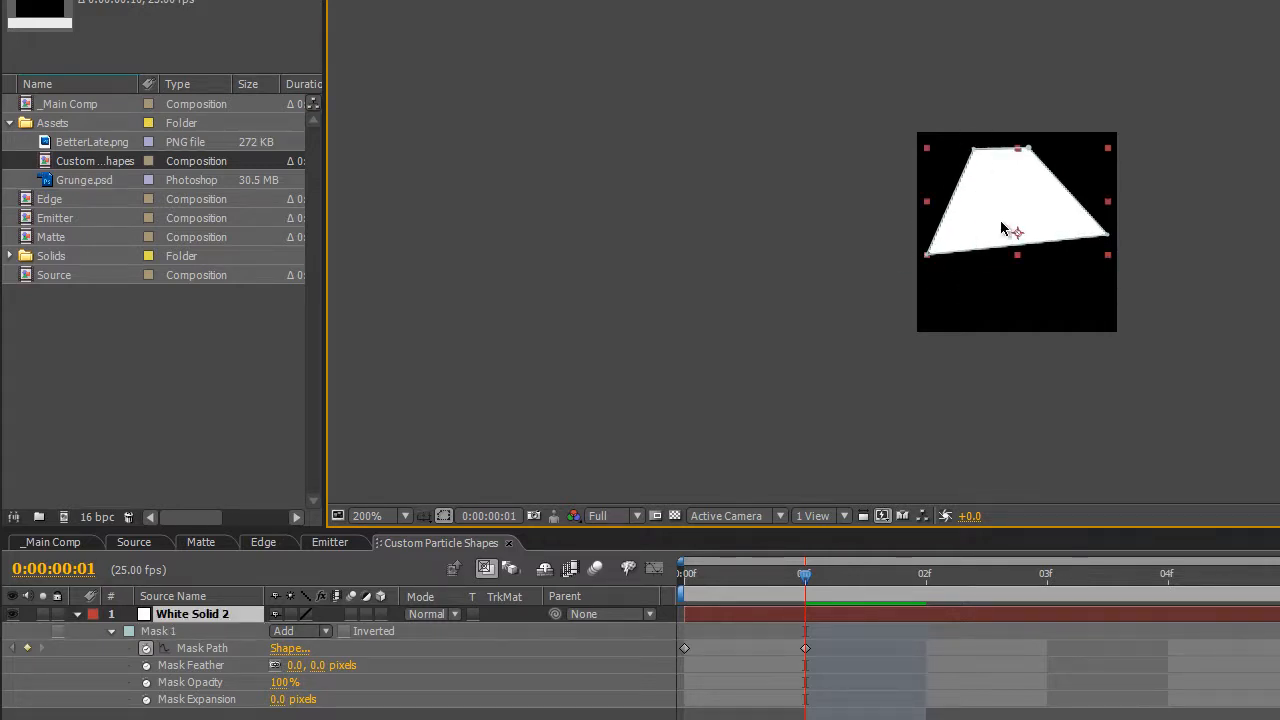
{"action": "double_click", "coordinate": [1003, 228]}
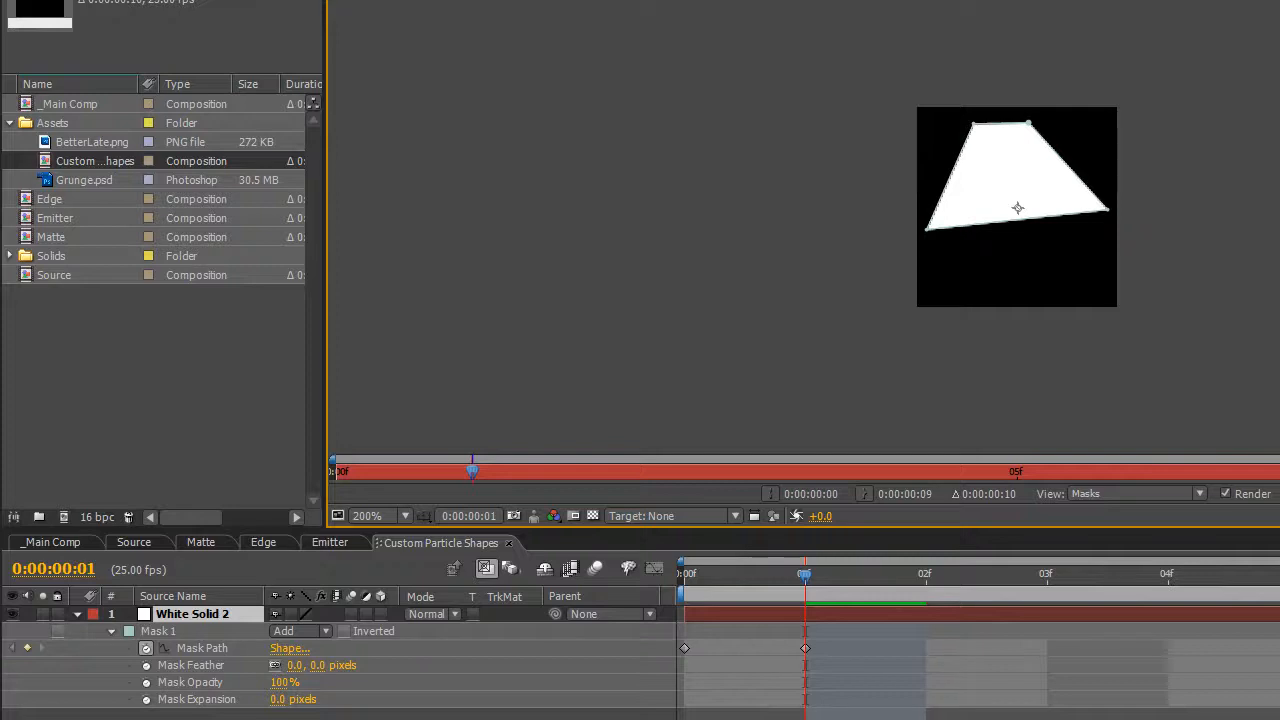
{"action": "left_click", "coordinate": [620, 2]}
{"action": "left_click", "coordinate": [961, 291]}
{"action": "left_click", "coordinate": [922, 260]}
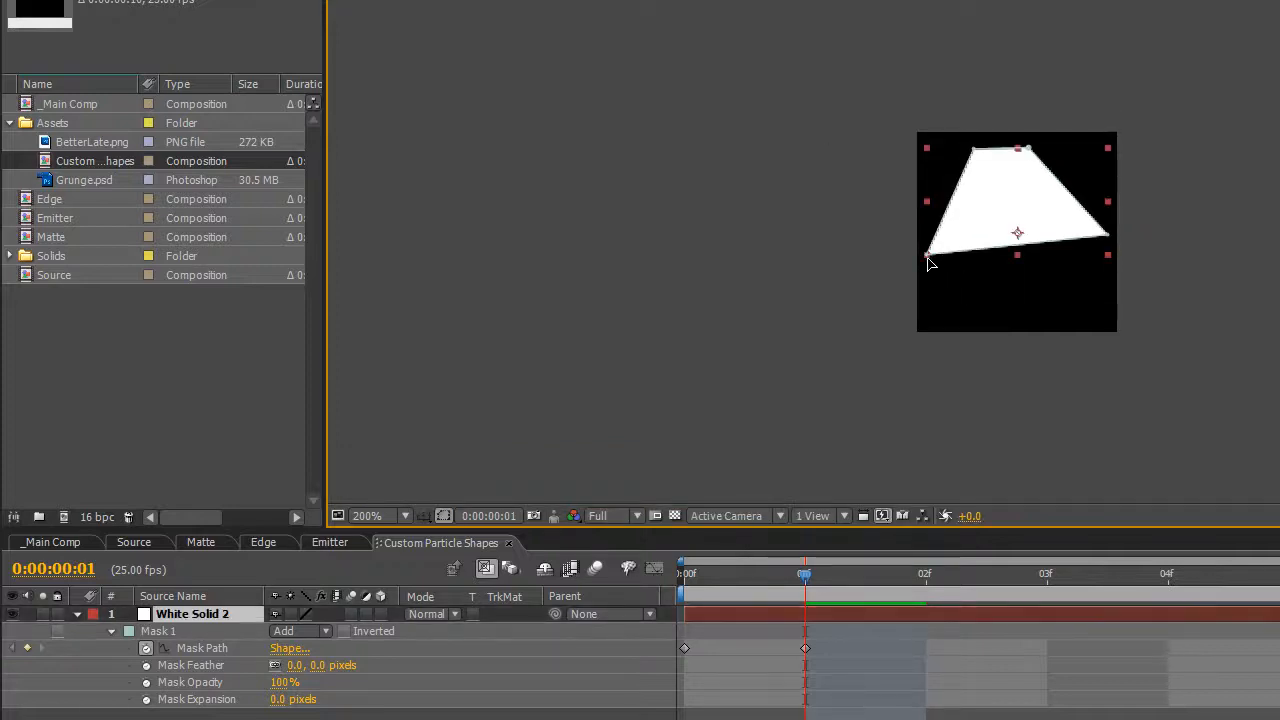
{"action": "left_click", "coordinate": [924, 262]}
{"action": "left_click_drag", "start_coordinate": [925, 256], "coordinate": [930, 326]}
Step: Keyframe a thin concave shard at frame 2 by moving both upper mask vertices down toward the lower-left corner
{"action": "left_click", "coordinate": [924, 576]}
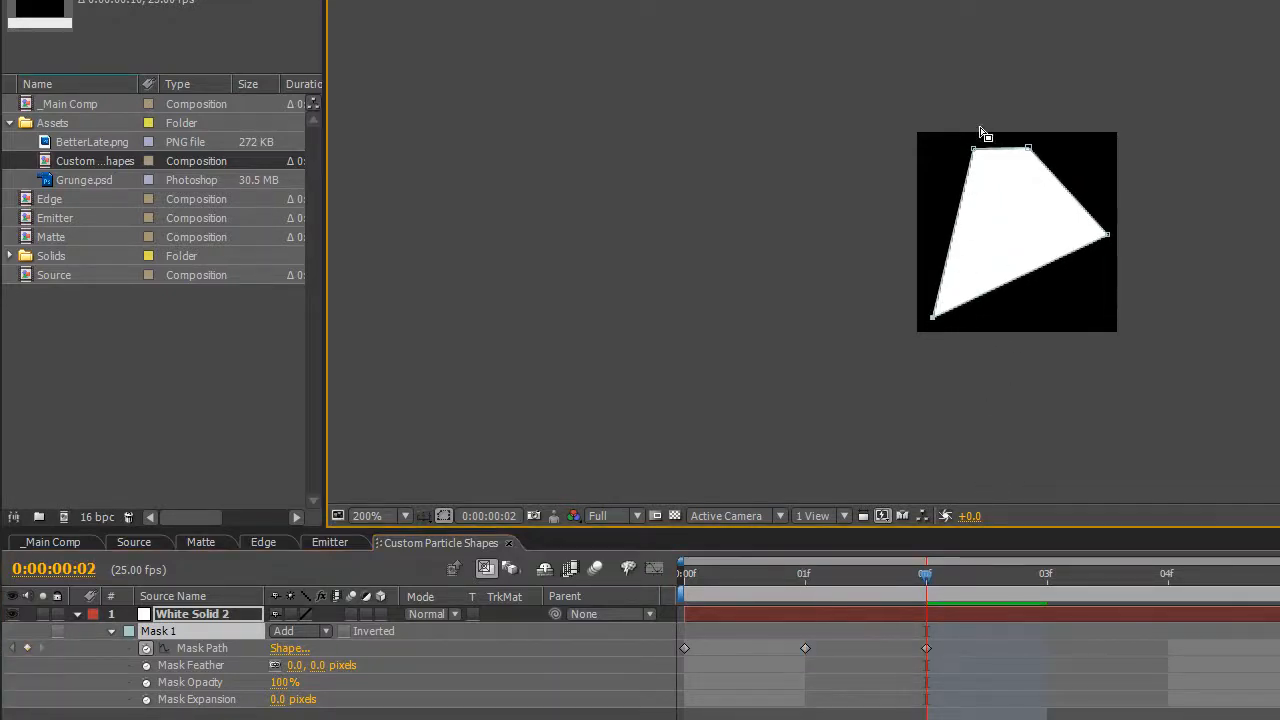
{"action": "left_click_drag", "start_coordinate": [975, 149], "coordinate": [930, 270]}
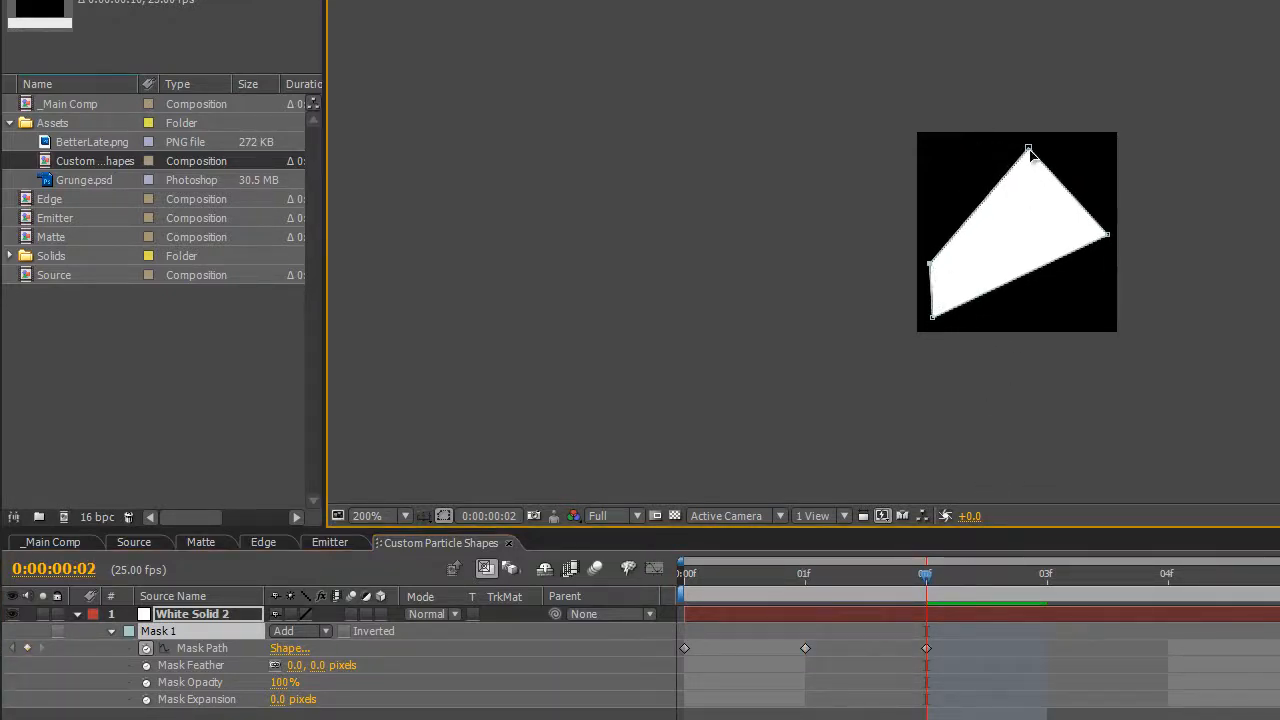
{"action": "left_click_drag", "start_coordinate": [1028, 149], "coordinate": [975, 288]}
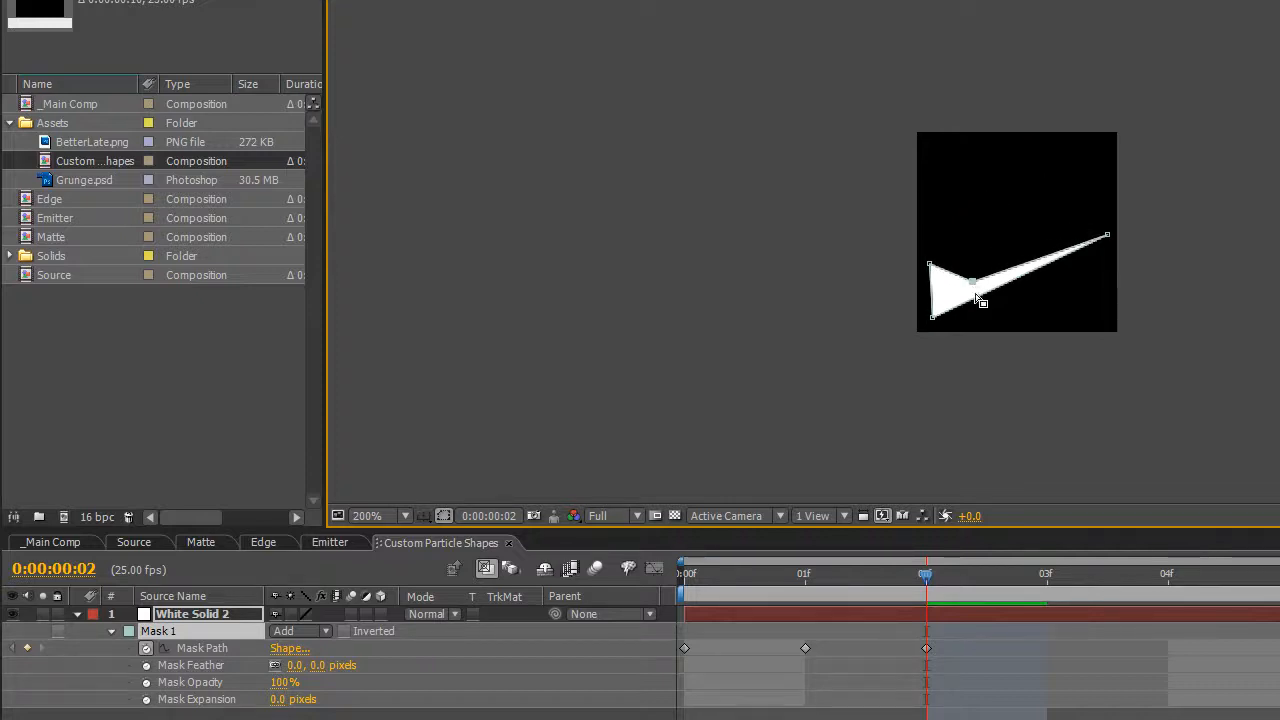
Step: Keyframe a broad kite-like mask shape at frame 3 by repositioning all four vertices
{"action": "left_click", "coordinate": [1068, 576]}
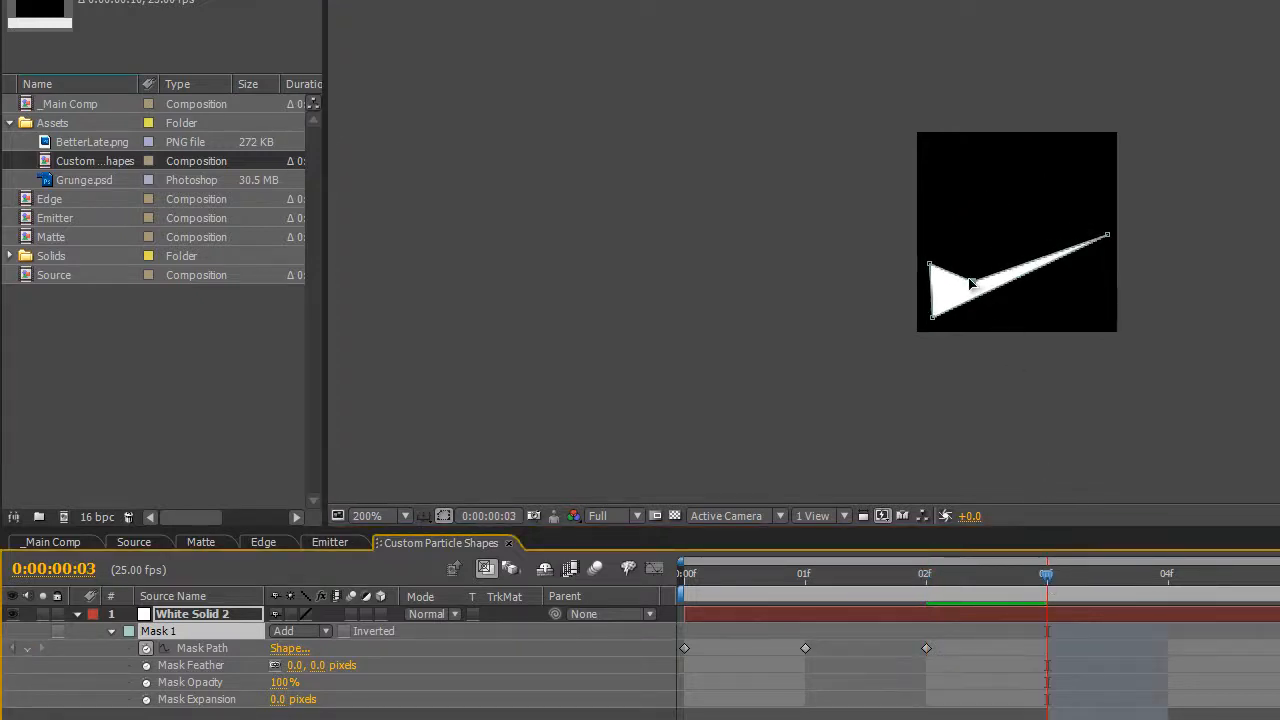
{"action": "left_click_drag", "start_coordinate": [974, 283], "coordinate": [1021, 143]}
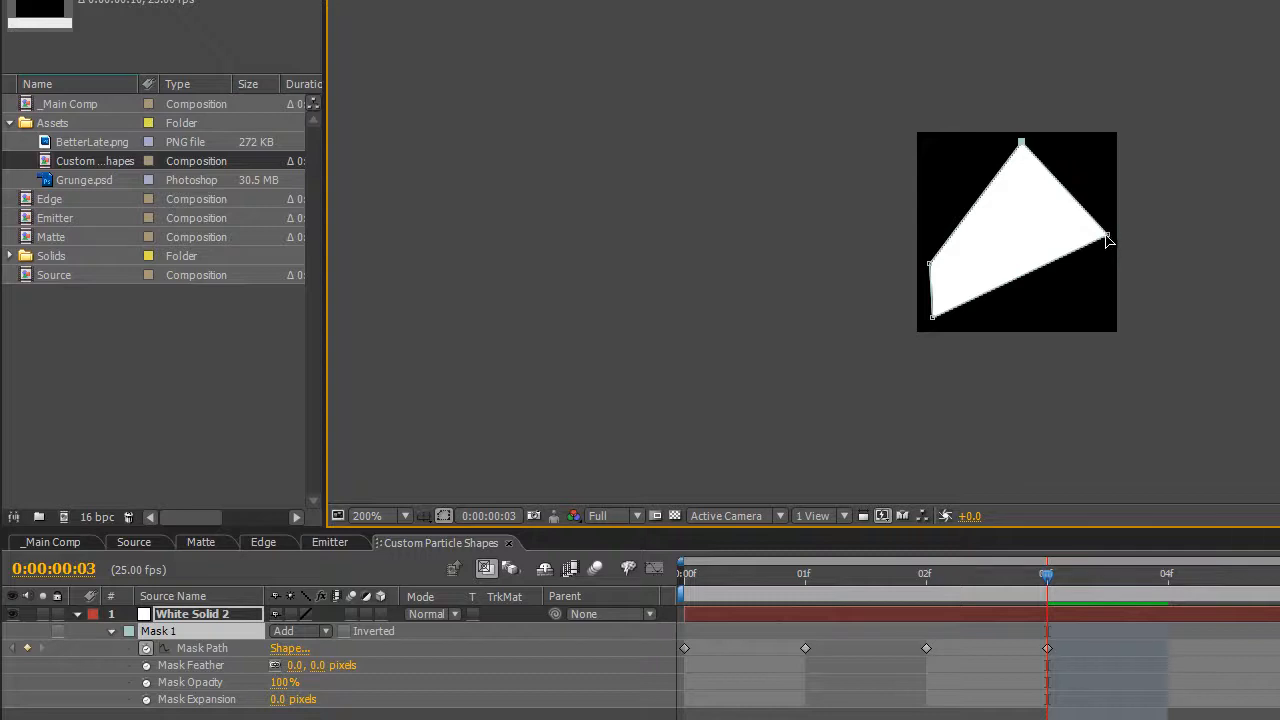
{"action": "left_click_drag", "start_coordinate": [1108, 240], "coordinate": [1090, 283]}
{"action": "left_click_drag", "start_coordinate": [934, 320], "coordinate": [1010, 321]}
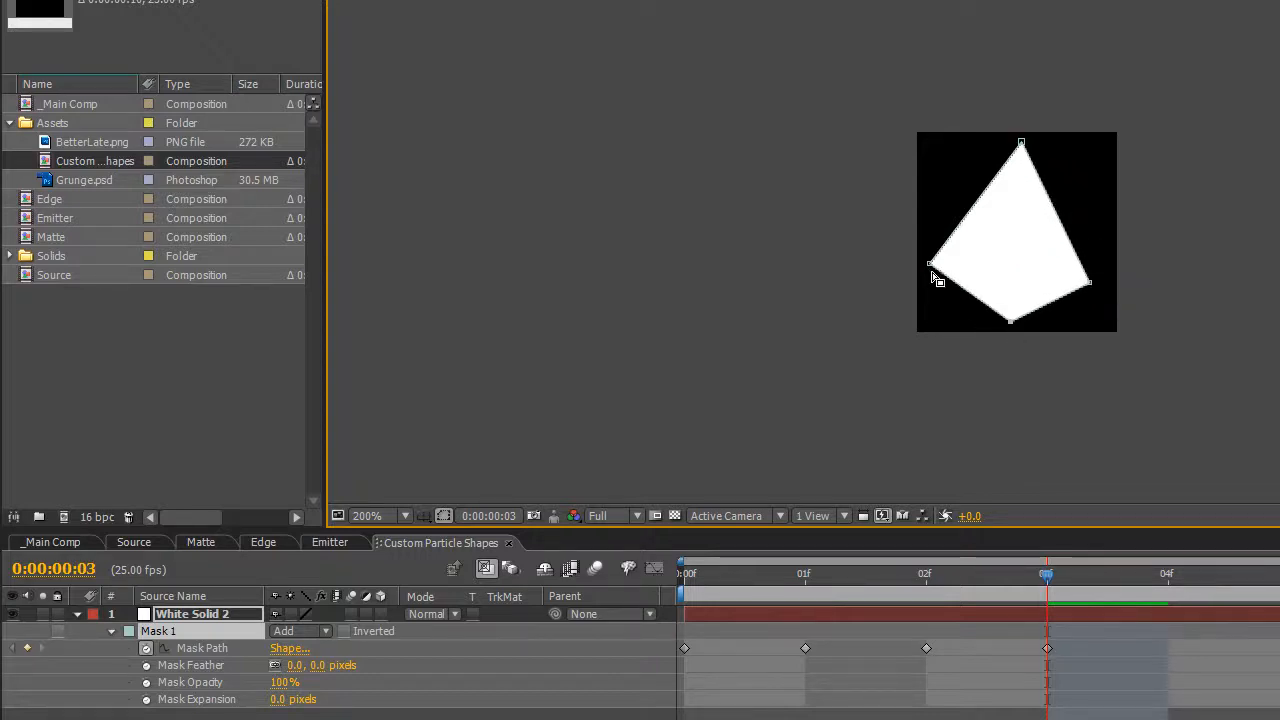
{"action": "left_click_drag", "start_coordinate": [933, 271], "coordinate": [939, 251]}
Step: Keyframe a left-pointing arrowhead mask shape at frame 4, pulling the right vertex inward and moving the top and bottom vertices right
{"action": "left_click", "coordinate": [1168, 577]}
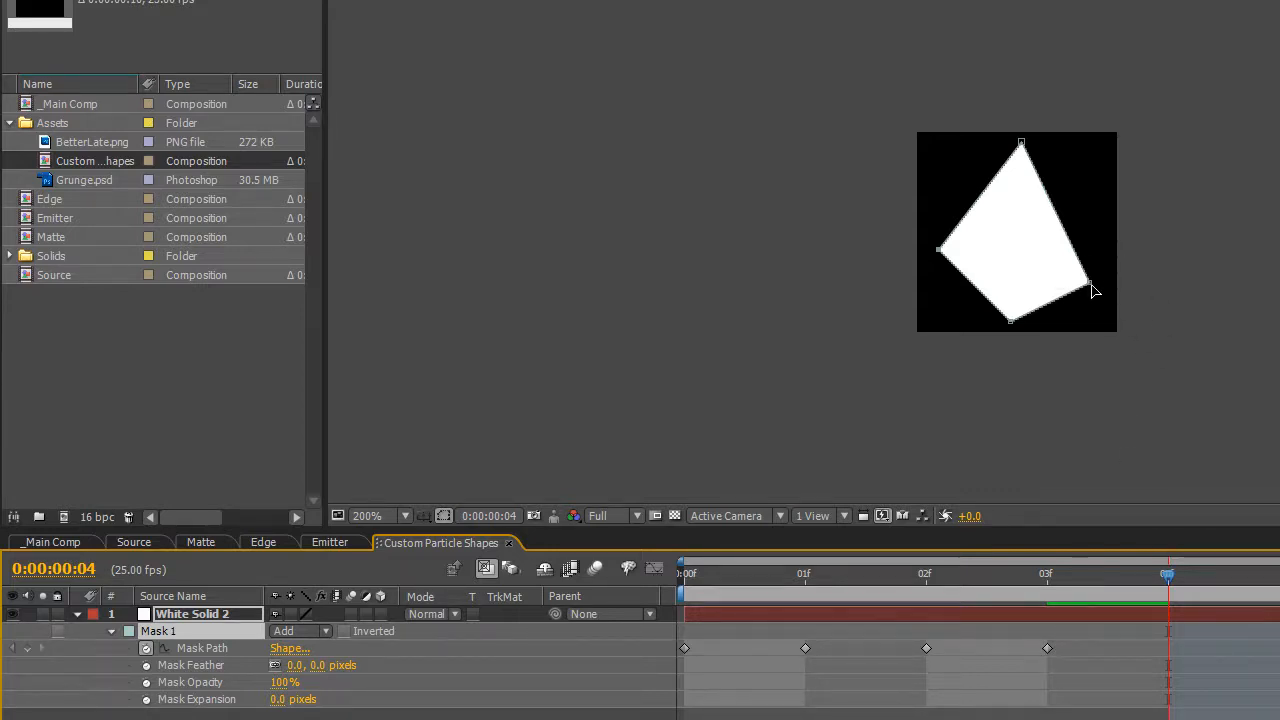
{"action": "left_click_drag", "start_coordinate": [1093, 289], "coordinate": [994, 246]}
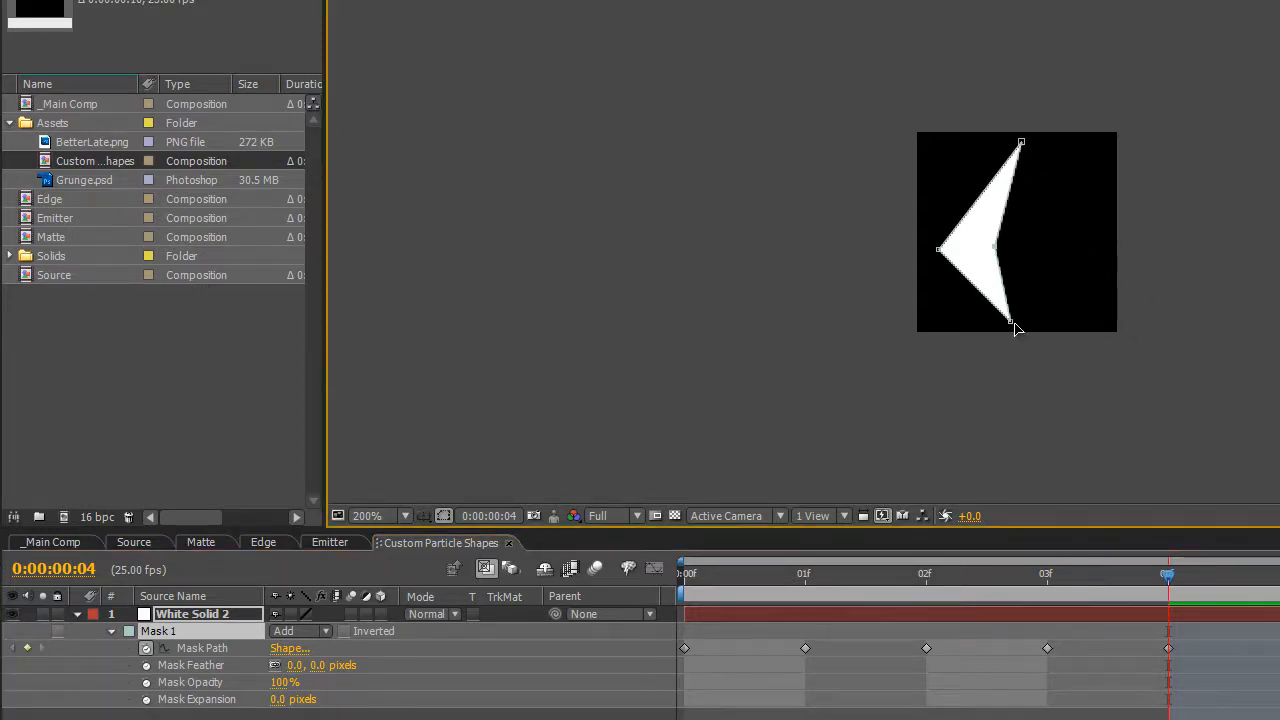
{"action": "left_click_drag", "start_coordinate": [1014, 324], "coordinate": [1065, 323]}
{"action": "left_click_drag", "start_coordinate": [1021, 142], "coordinate": [1057, 143]}
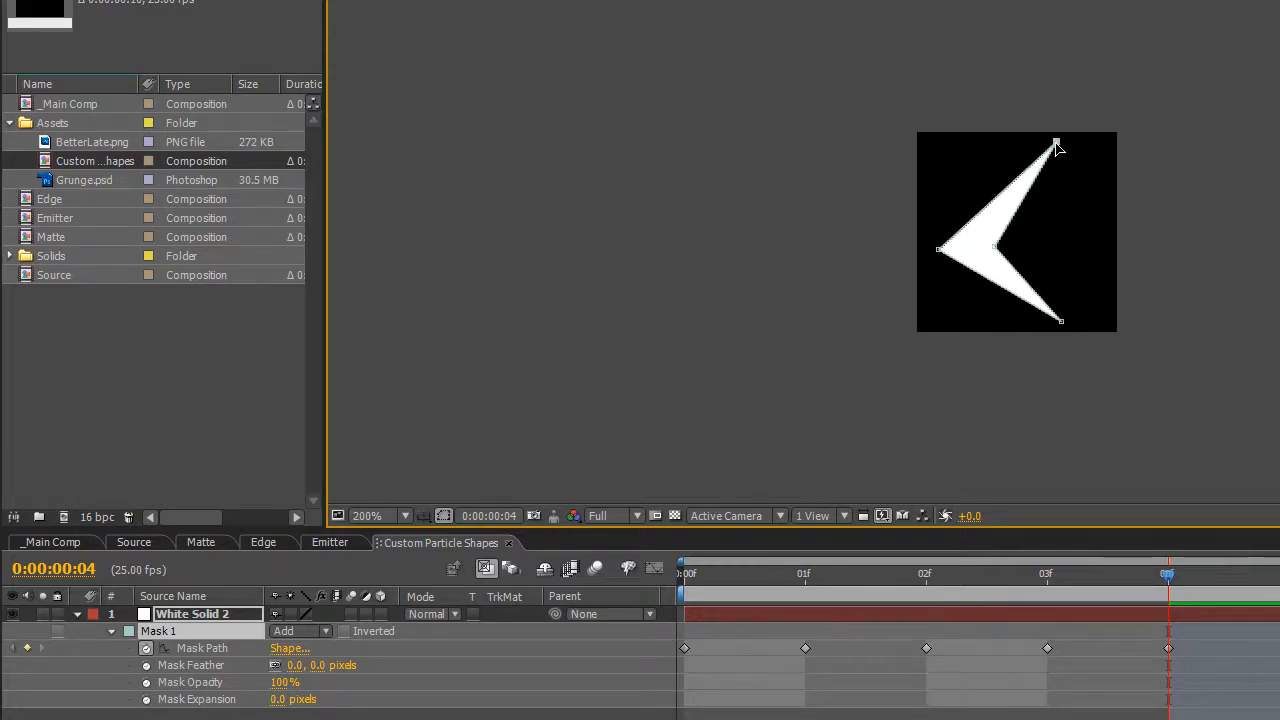
Step: Keyframe a four-sided mask shape at frame 5 by moving the inner vertex out to the upper-right corner
{"action": "key", "text": "Page_Down"}
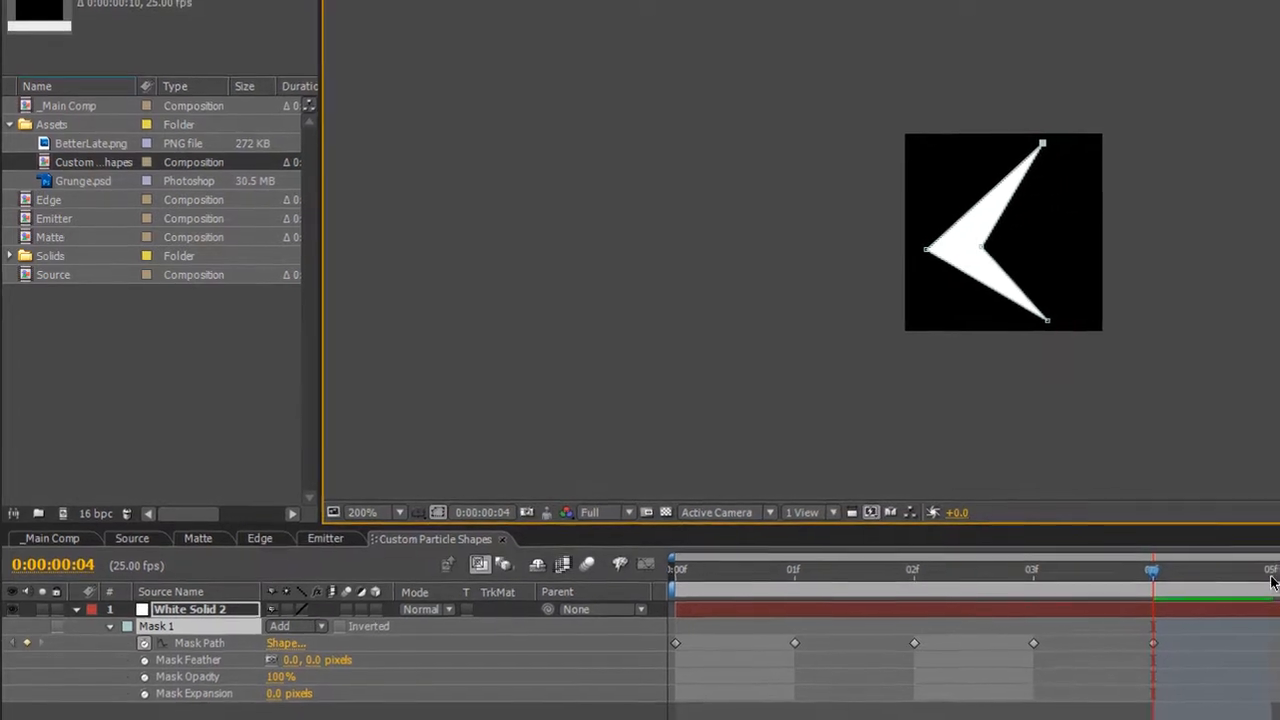
{"action": "left_click_drag", "start_coordinate": [958, 245], "coordinate": [1058, 160]}
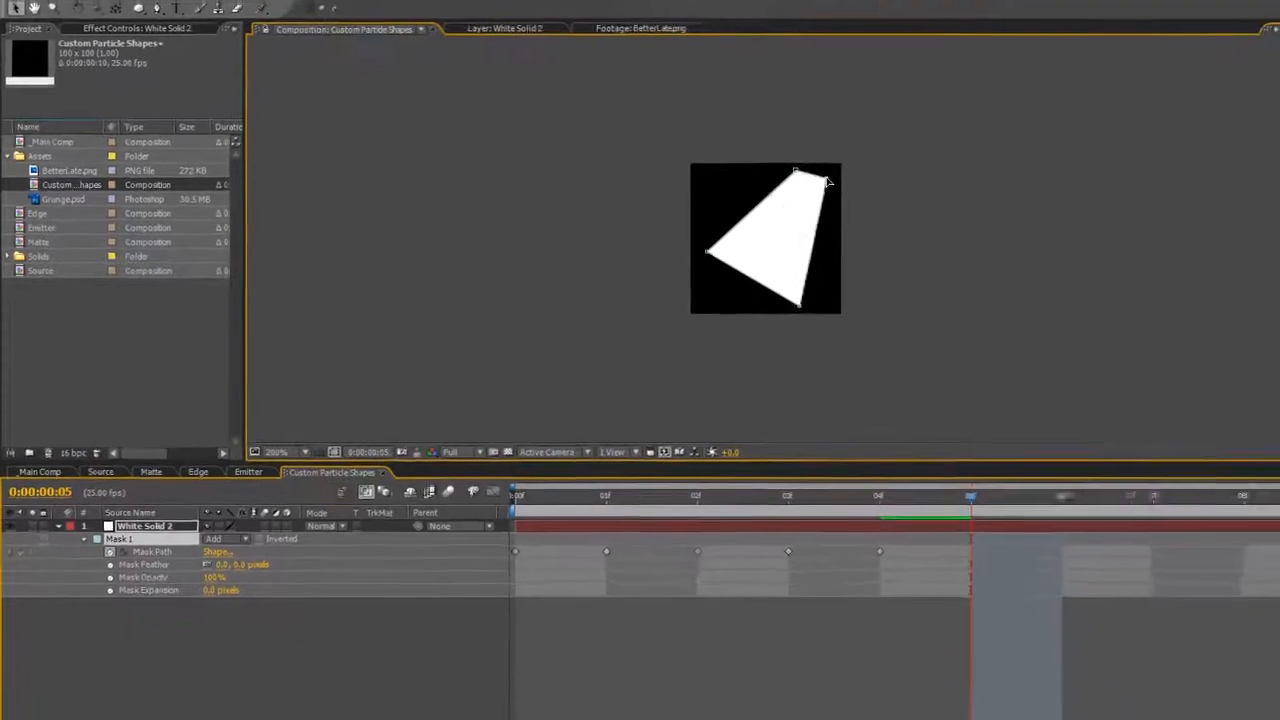
{"action": "left_click_drag", "start_coordinate": [827, 181], "coordinate": [832, 185]}
Step: Keyframe a narrow downward-pointing triangular mask at frame 6 and a wider four-sided shard at frame 7 by moving the vertices
{"action": "left_click", "coordinate": [1062, 496]}
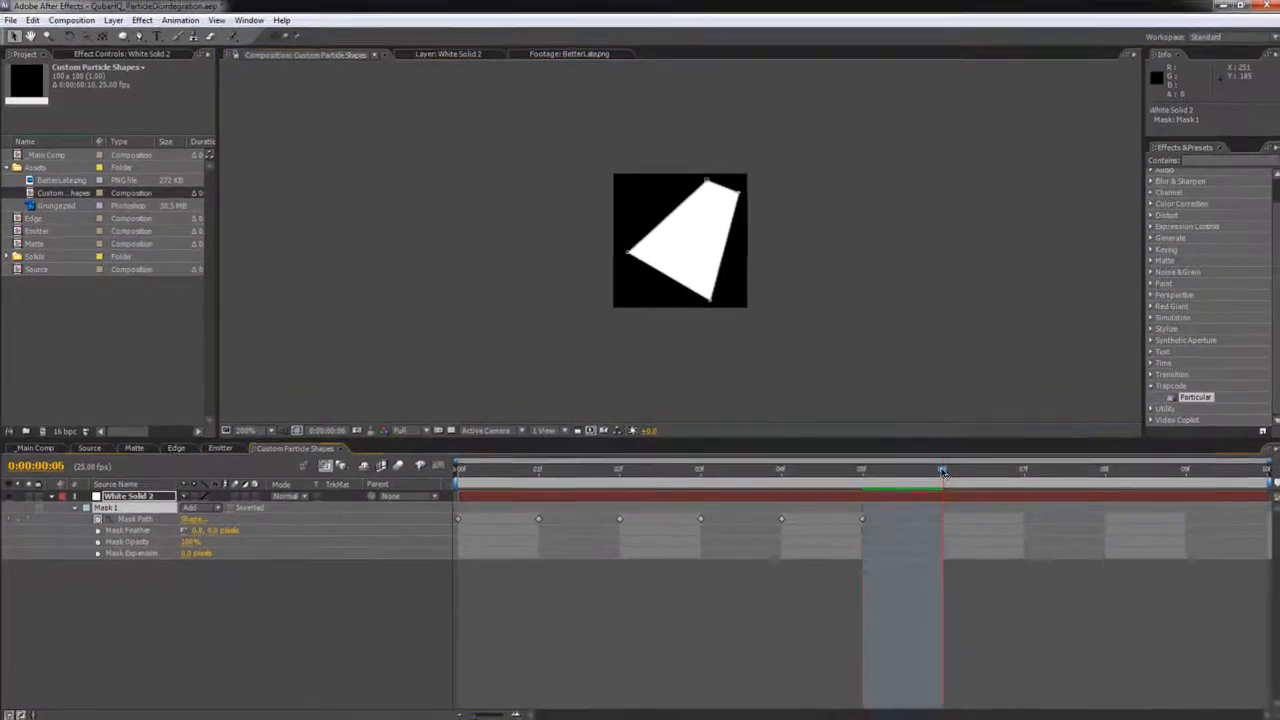
{"action": "left_click_drag", "start_coordinate": [625, 253], "coordinate": [651, 182]}
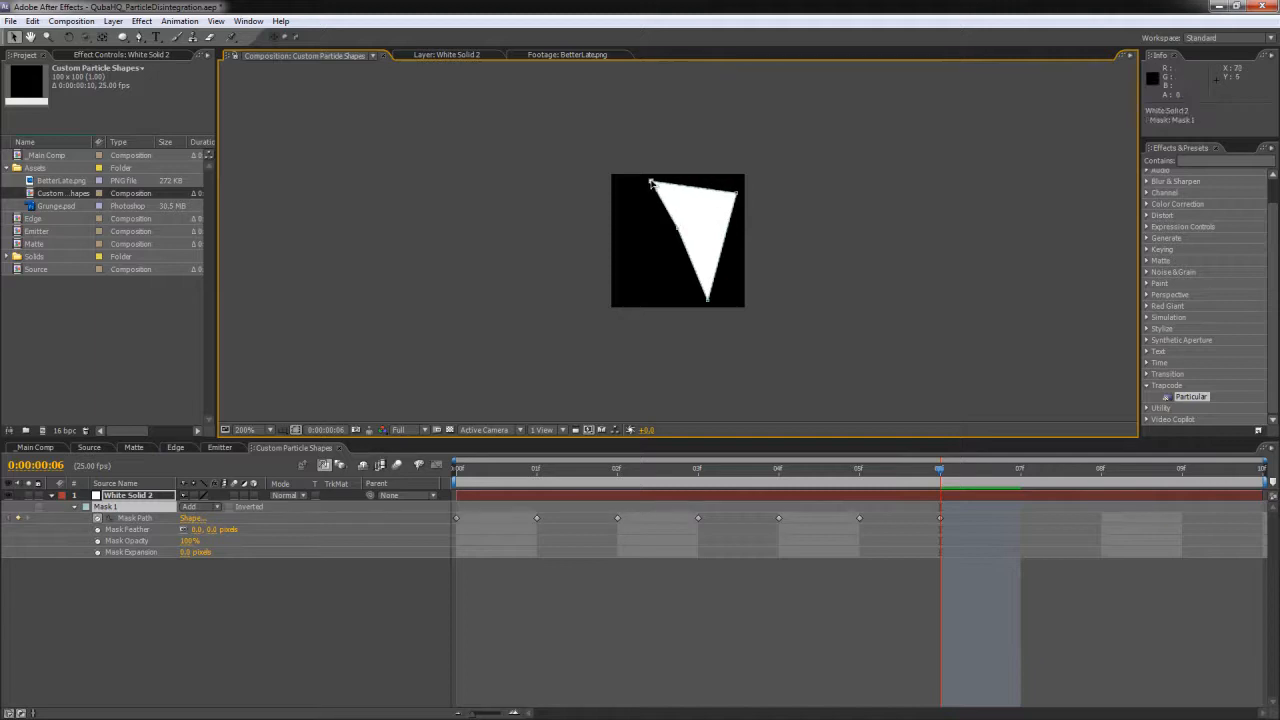
{"action": "left_click", "coordinate": [1017, 469]}
{"action": "left_click_drag", "start_coordinate": [710, 299], "coordinate": [645, 302]}
{"action": "left_click_drag", "start_coordinate": [737, 193], "coordinate": [628, 211]}
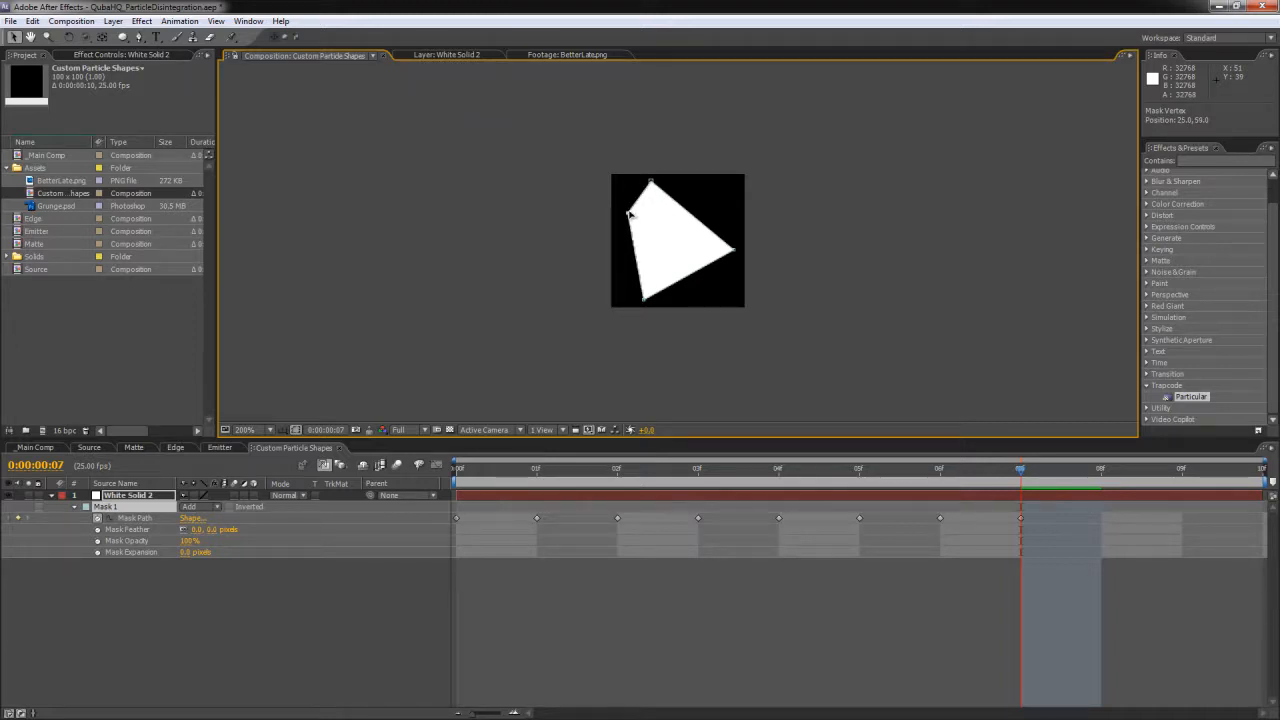
Step: Keyframe an upright four-sided mask shape at frame 8, narrow at the top and slanted at the bottom, by moving all four vertices
{"action": "left_click", "coordinate": [1102, 470]}
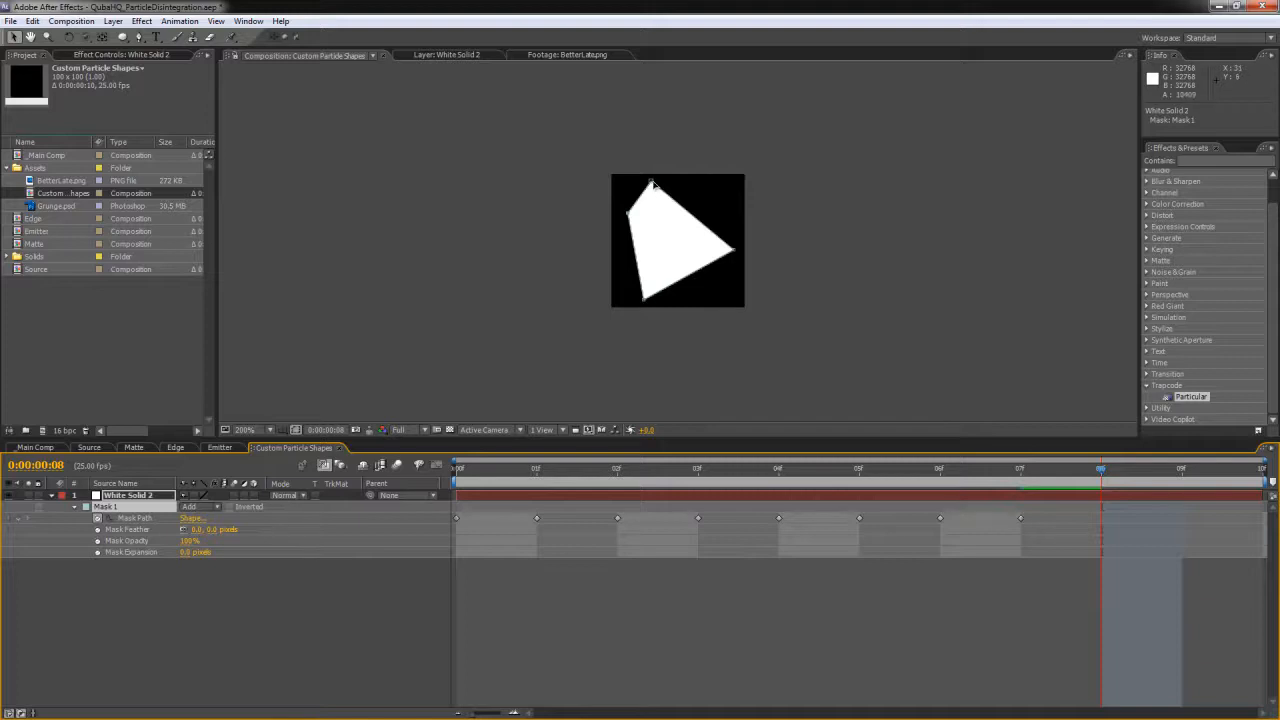
{"action": "left_click_drag", "start_coordinate": [650, 184], "coordinate": [712, 186]}
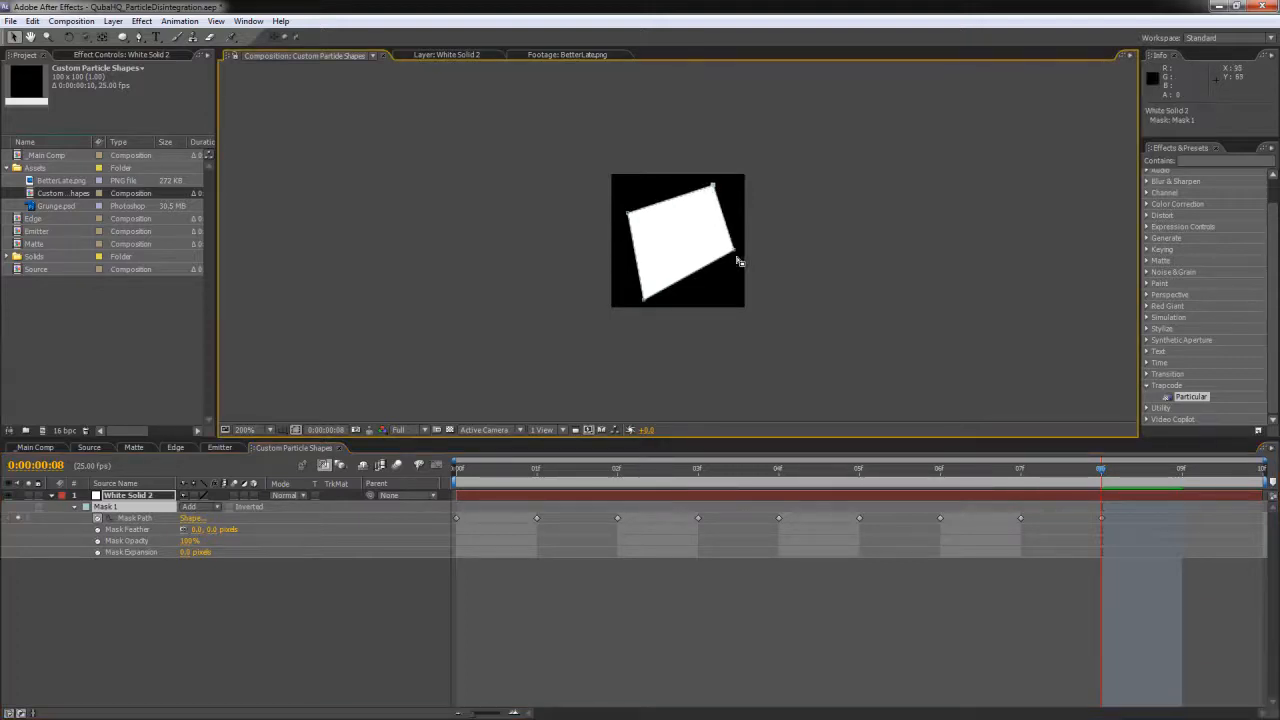
{"action": "left_click_drag", "start_coordinate": [736, 255], "coordinate": [728, 291]}
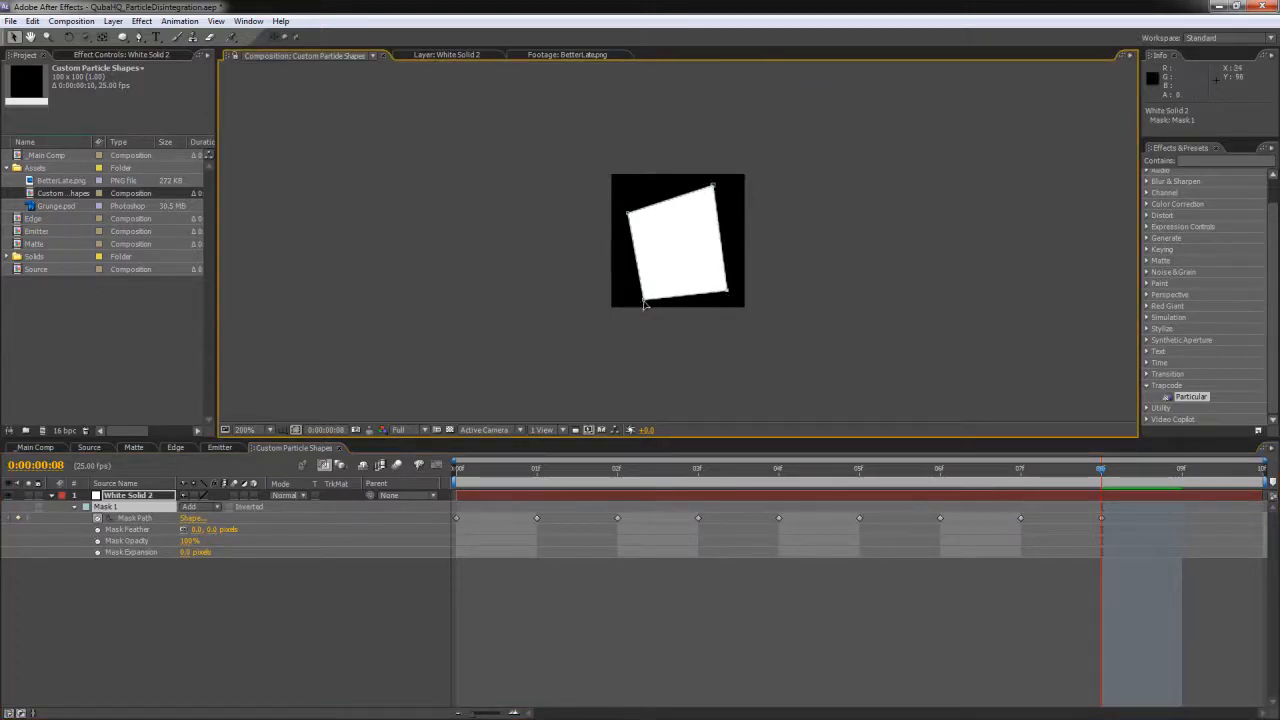
{"action": "left_click_drag", "start_coordinate": [644, 299], "coordinate": [652, 264]}
{"action": "left_click_drag", "start_coordinate": [627, 213], "coordinate": [668, 186]}
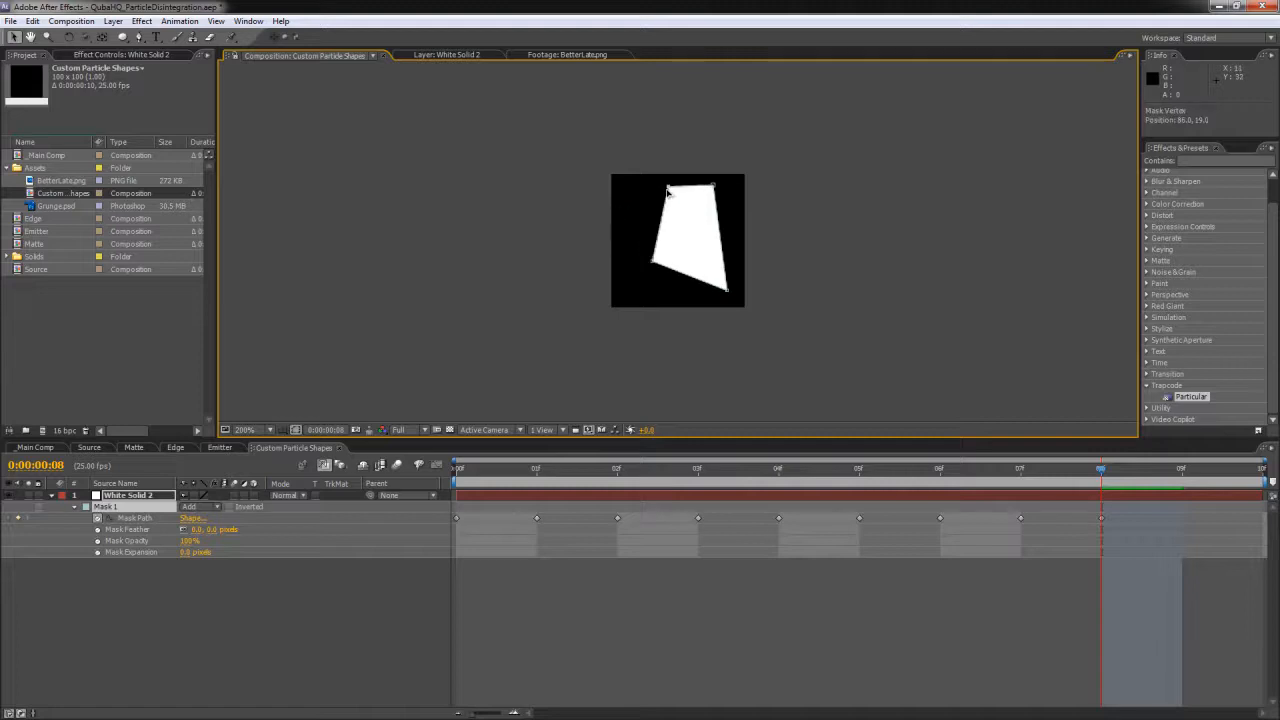
Step: Keyframe a slim shard tapering to the lower right at frame 9 by repositioning the mask vertices, and preview the shapes
{"action": "left_click", "coordinate": [1182, 470]}
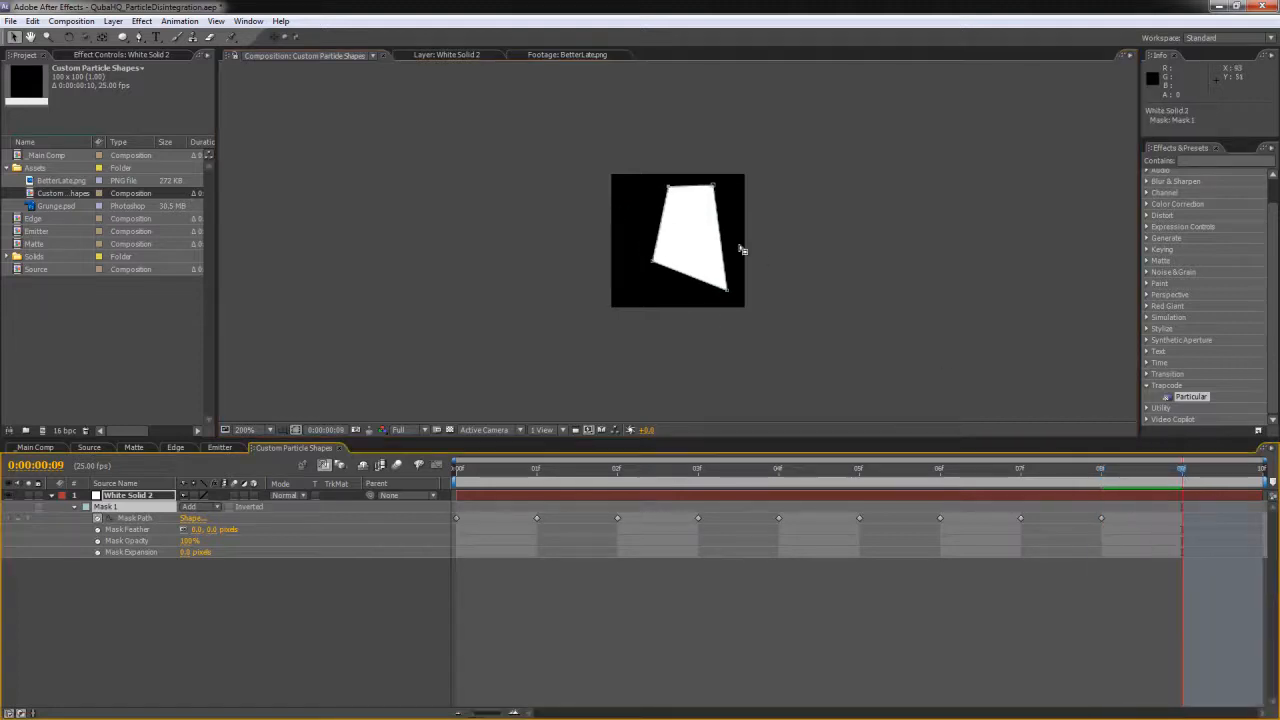
{"action": "left_click_drag", "start_coordinate": [714, 187], "coordinate": [621, 233]}
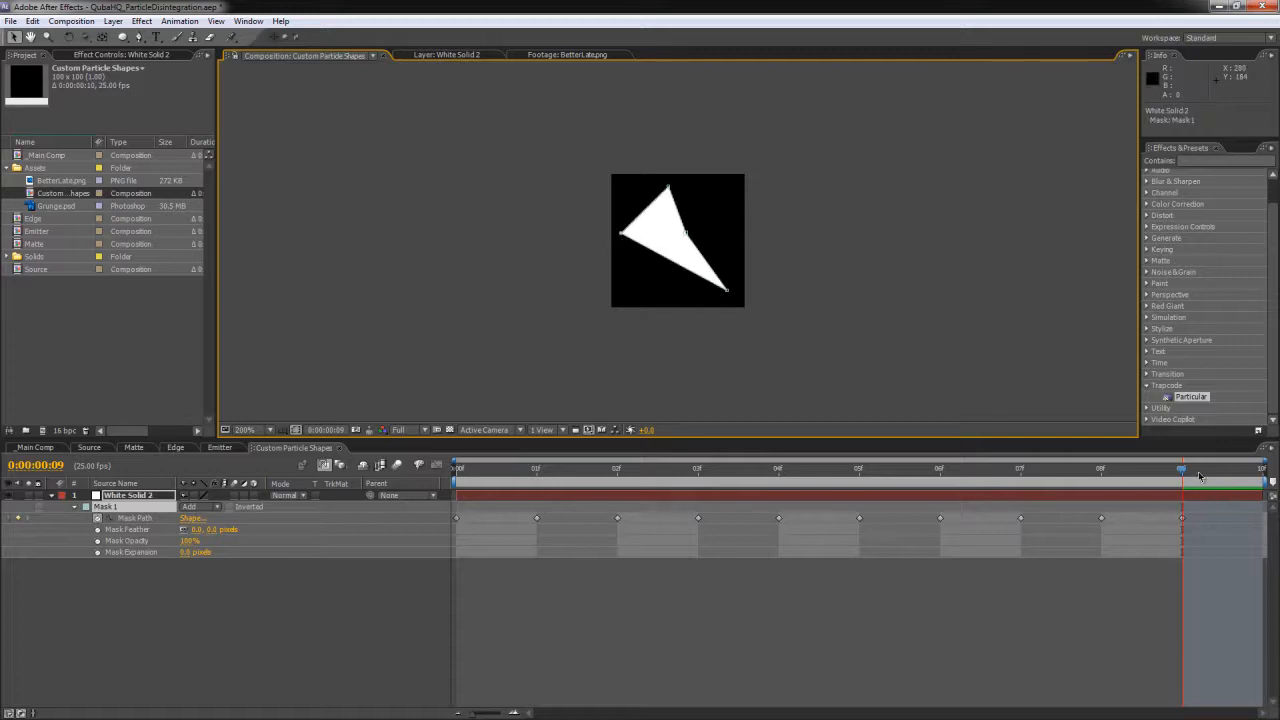
{"action": "key", "text": "space"}
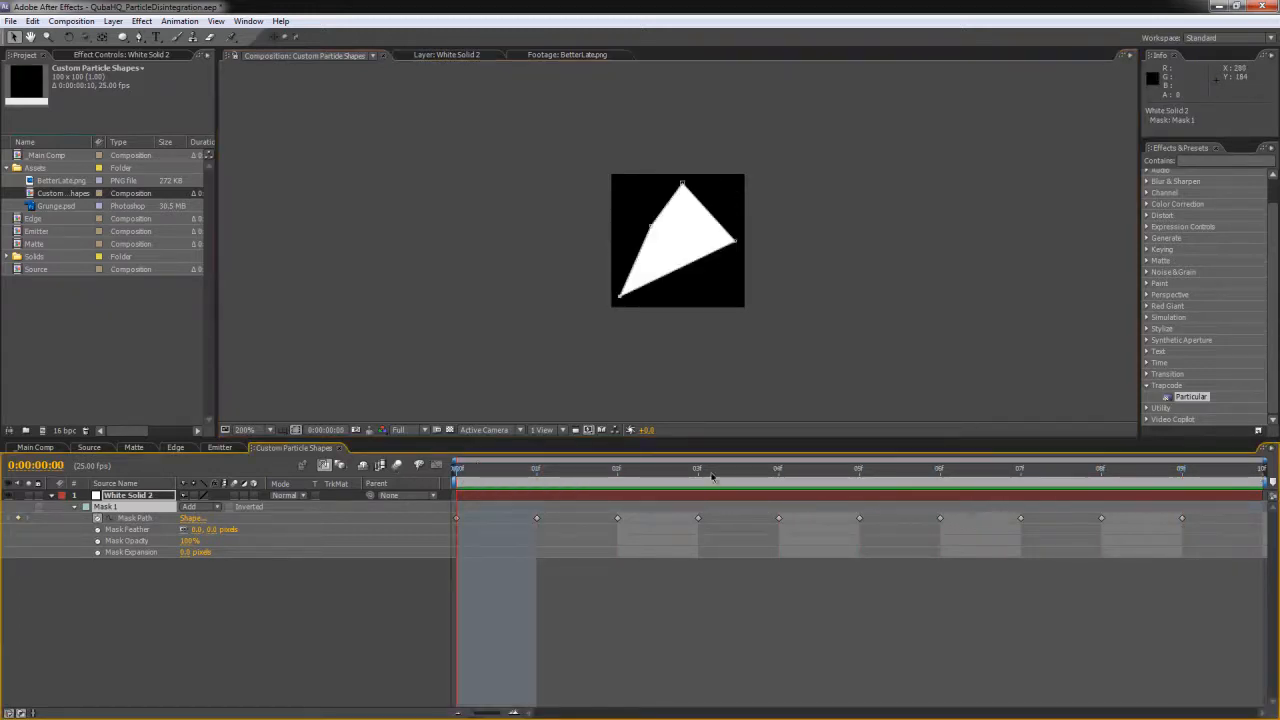
Step: Convert all the Mask Path keyframes to hold keyframes and check how the shapes switch between frames
{"action": "left_click_drag", "start_coordinate": [1238, 598], "coordinate": [438, 508]}
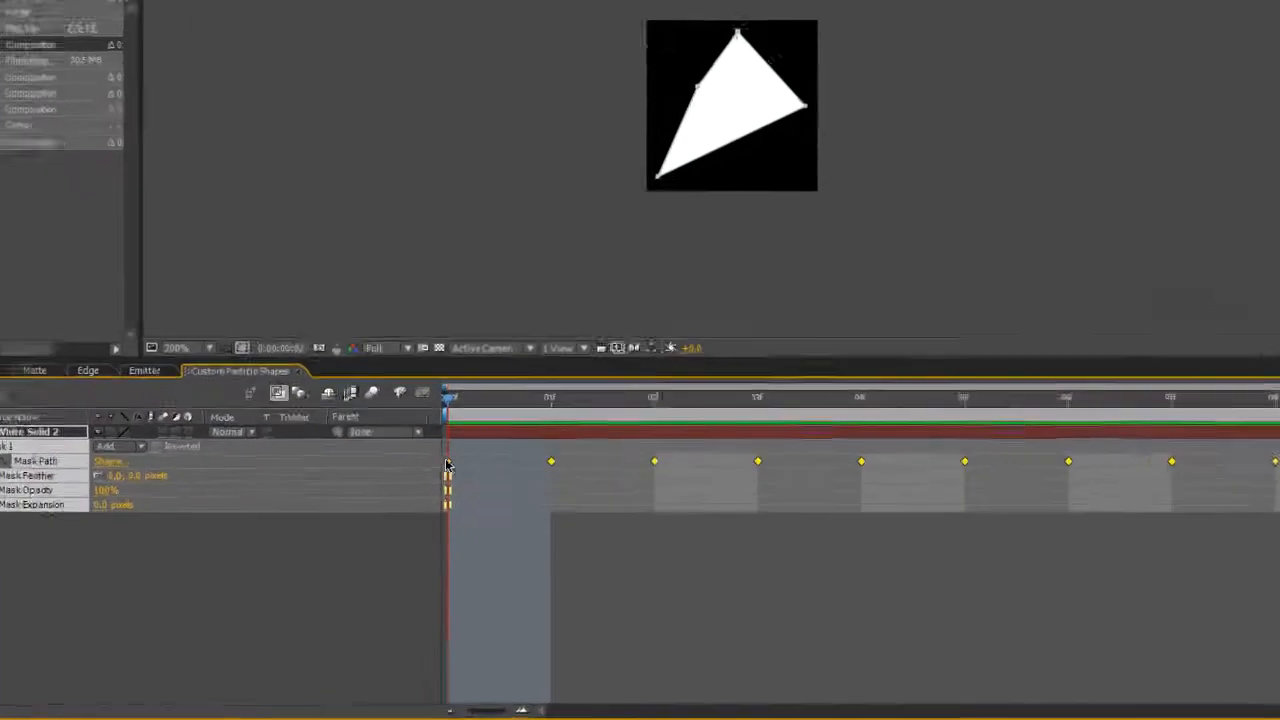
{"action": "right_click", "coordinate": [460, 520]}
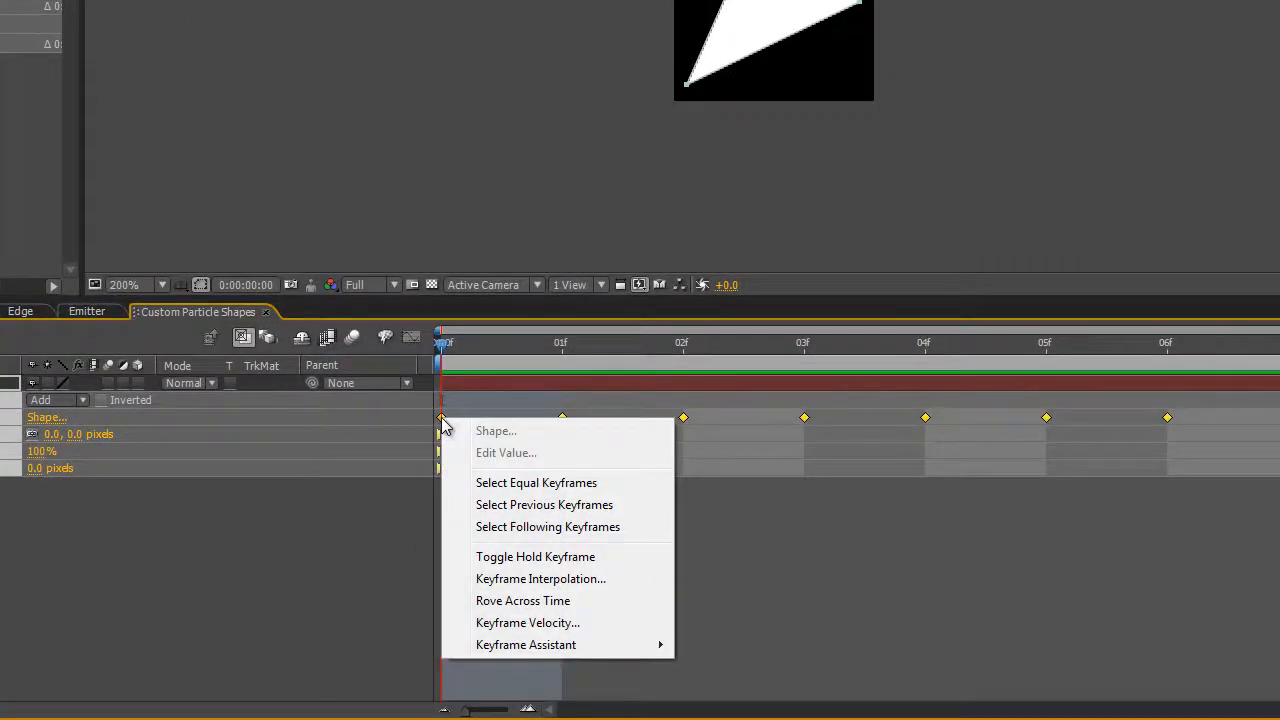
{"action": "left_click", "coordinate": [563, 557]}
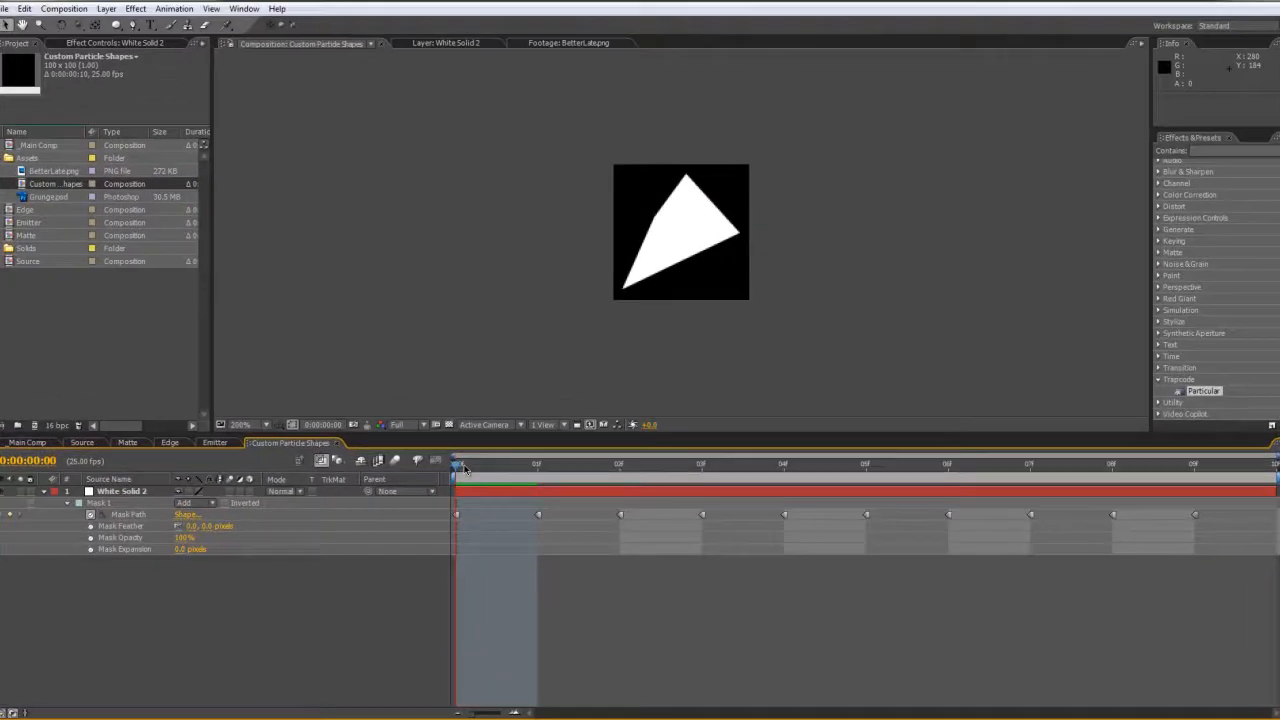
{"action": "left_click", "coordinate": [727, 342]}
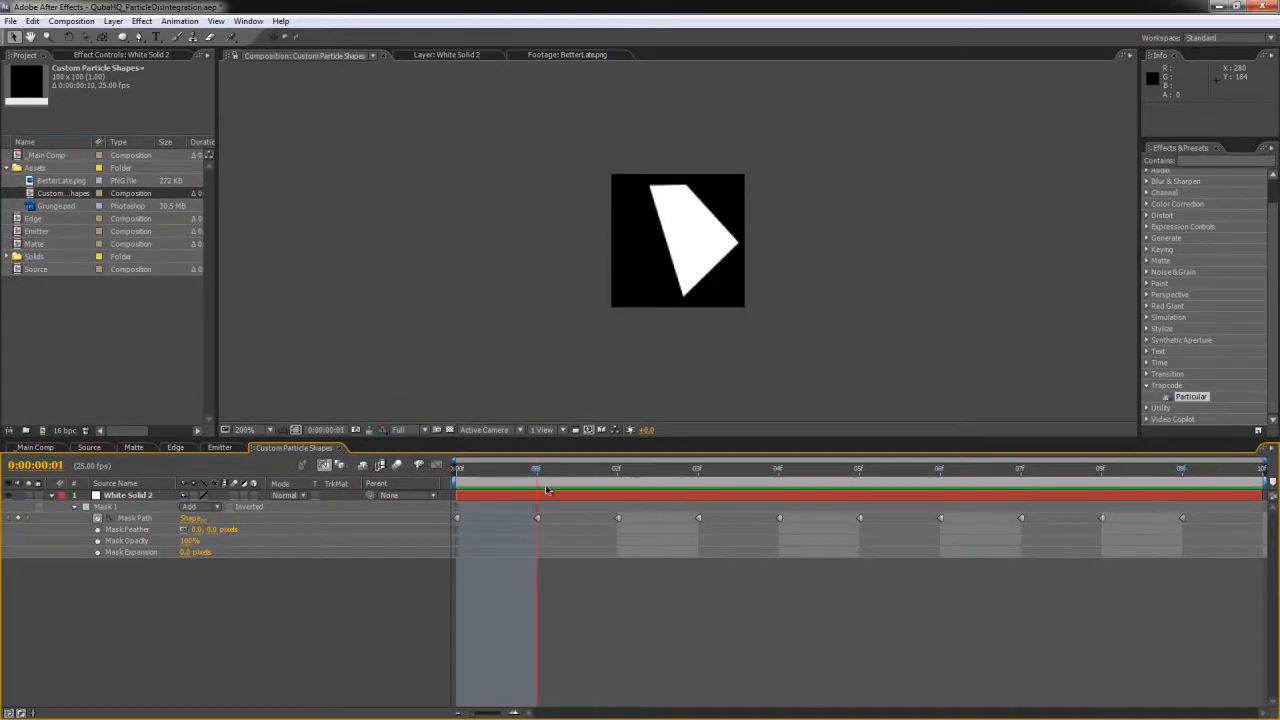
{"action": "key", "text": "space"}
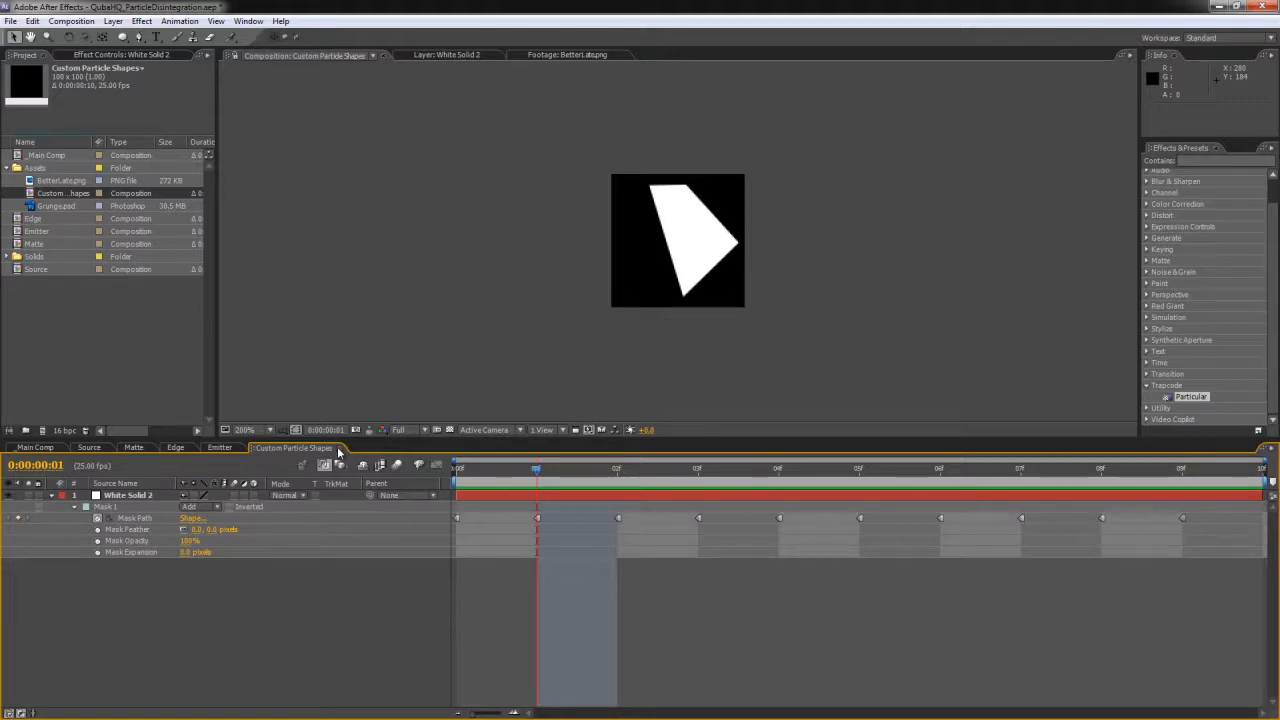
Step: Move the Custom Particle Shapes composition out of the Assets folder and add it as the bottom layer of _Main Comp
{"action": "left_click", "coordinate": [339, 448]}
{"action": "left_click", "coordinate": [67, 192]}
{"action": "left_click_drag", "start_coordinate": [67, 192], "coordinate": [35, 268]}
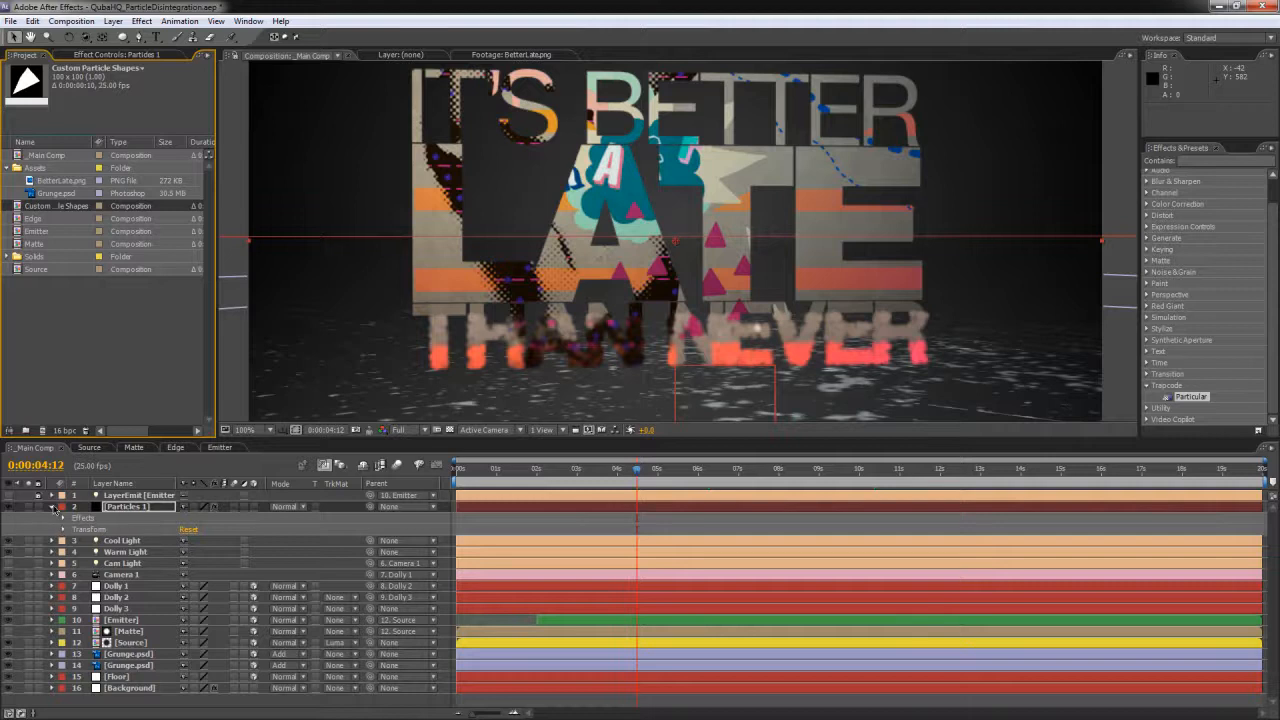
{"action": "left_click", "coordinate": [51, 507]}
{"action": "left_click_drag", "start_coordinate": [62, 208], "coordinate": [16, 683]}
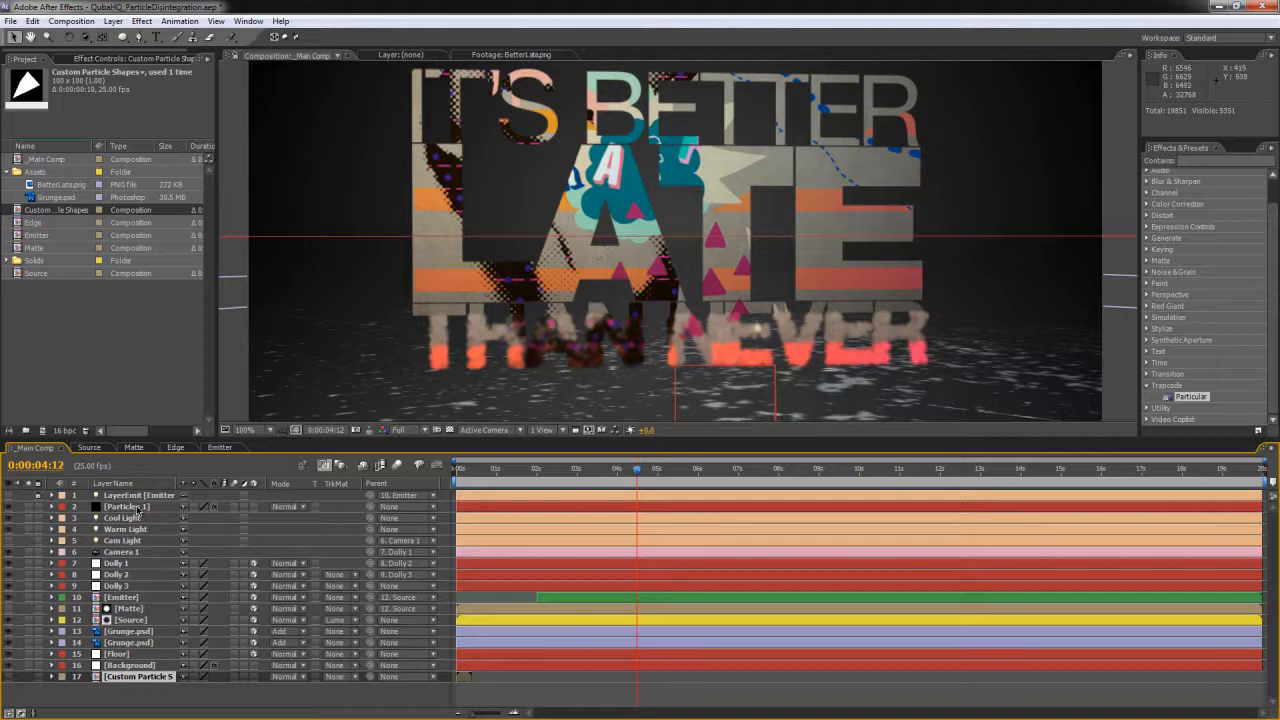
Step: Go to 0:00:06:19 and turn on Shading in the Particular effect of the Particles 1 layer
{"action": "left_click", "coordinate": [137, 508]}
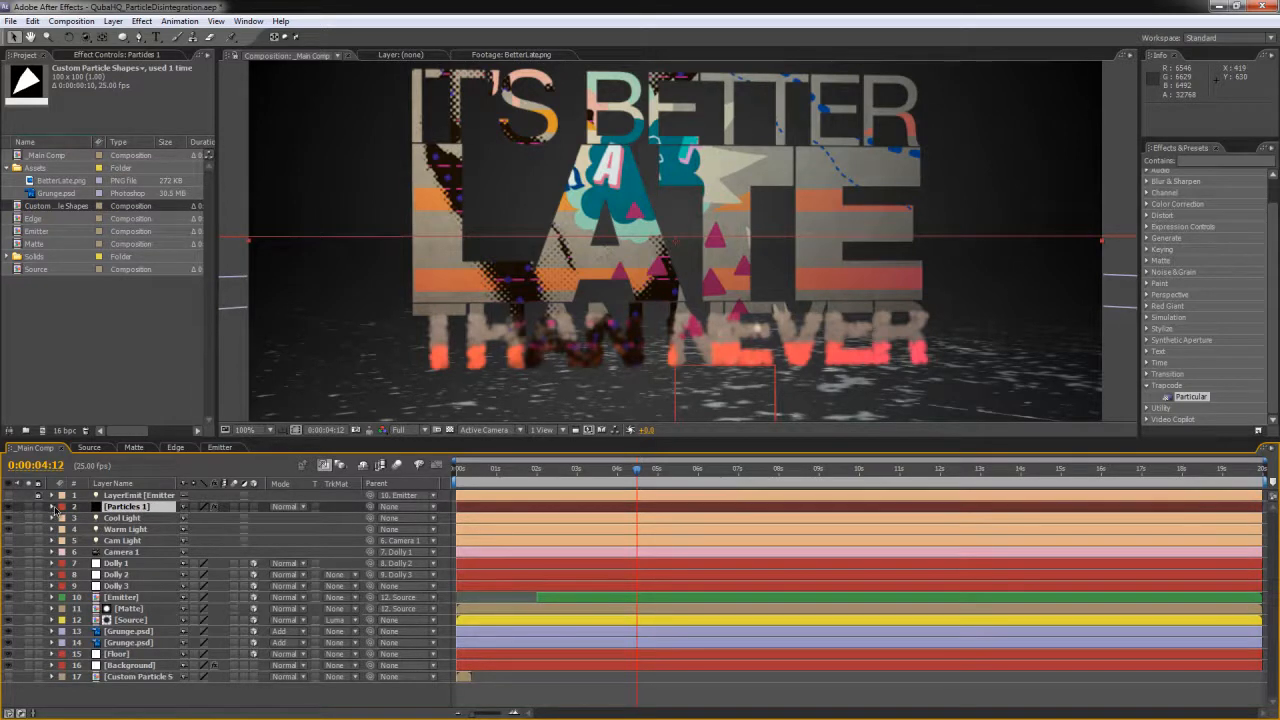
{"action": "left_click", "coordinate": [52, 507]}
{"action": "left_click", "coordinate": [63, 518]}
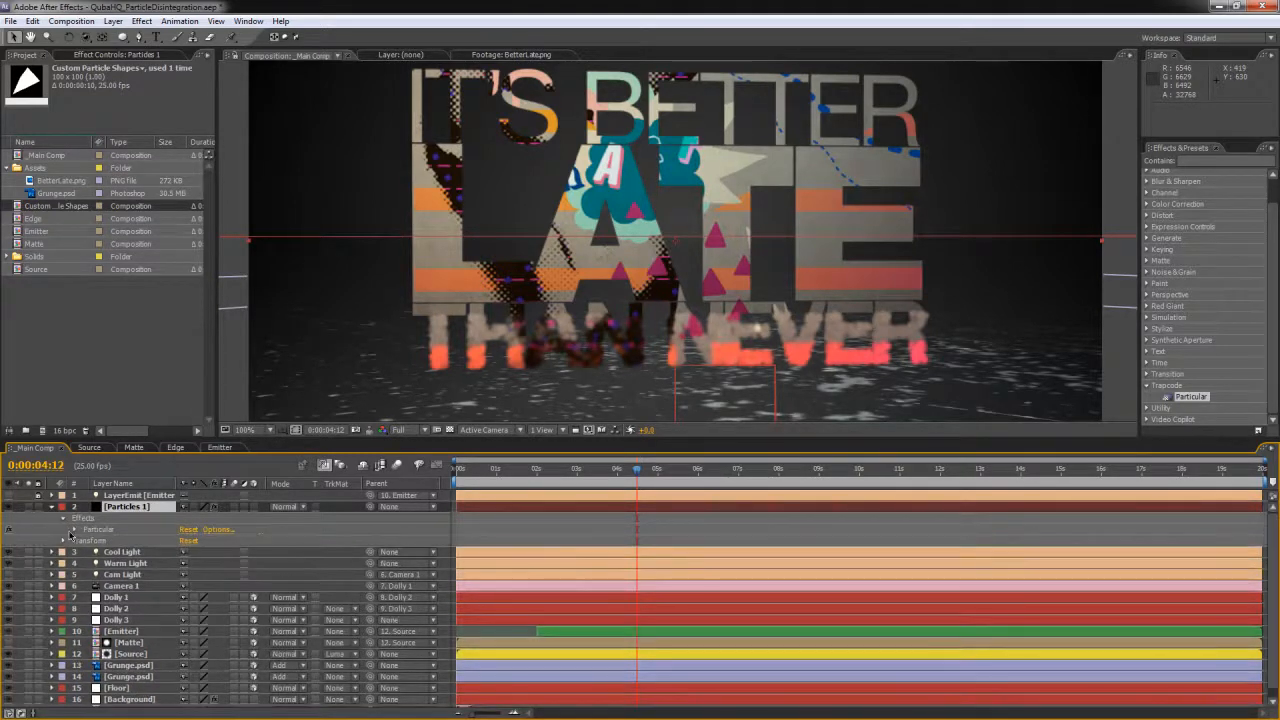
{"action": "left_click", "coordinate": [75, 530]}
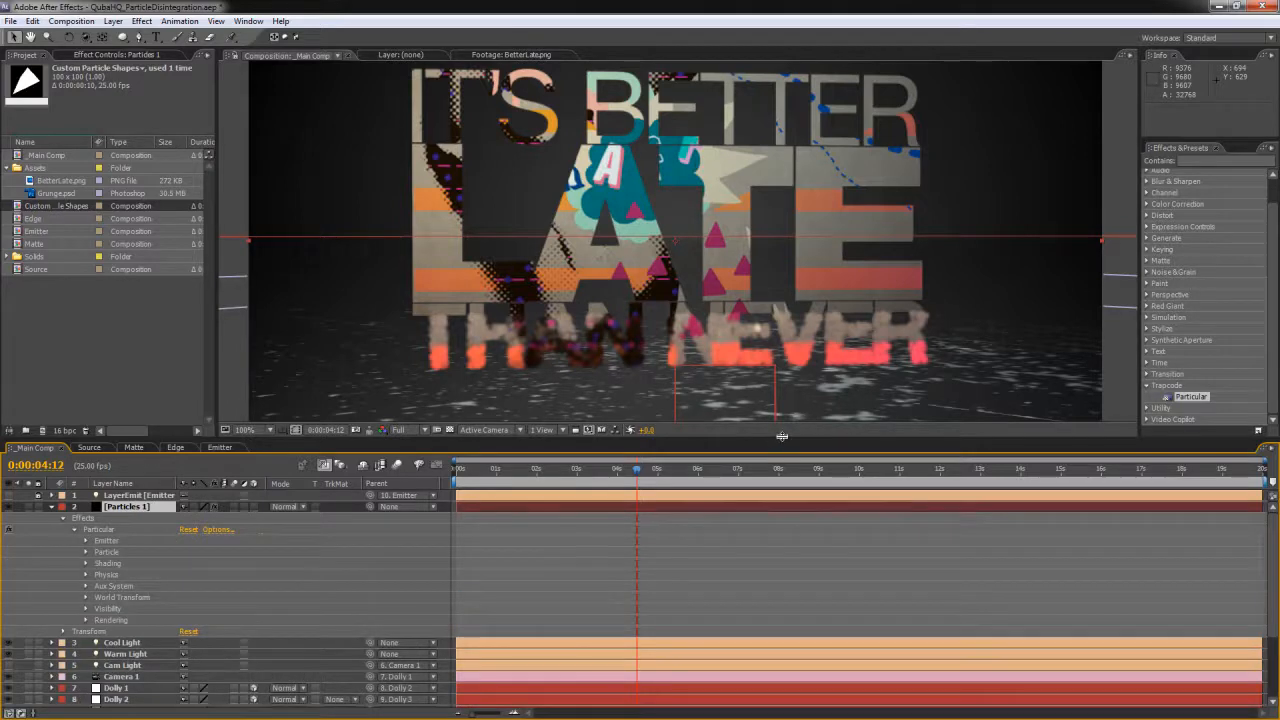
{"action": "left_click_drag", "start_coordinate": [784, 438], "coordinate": [789, 355]}
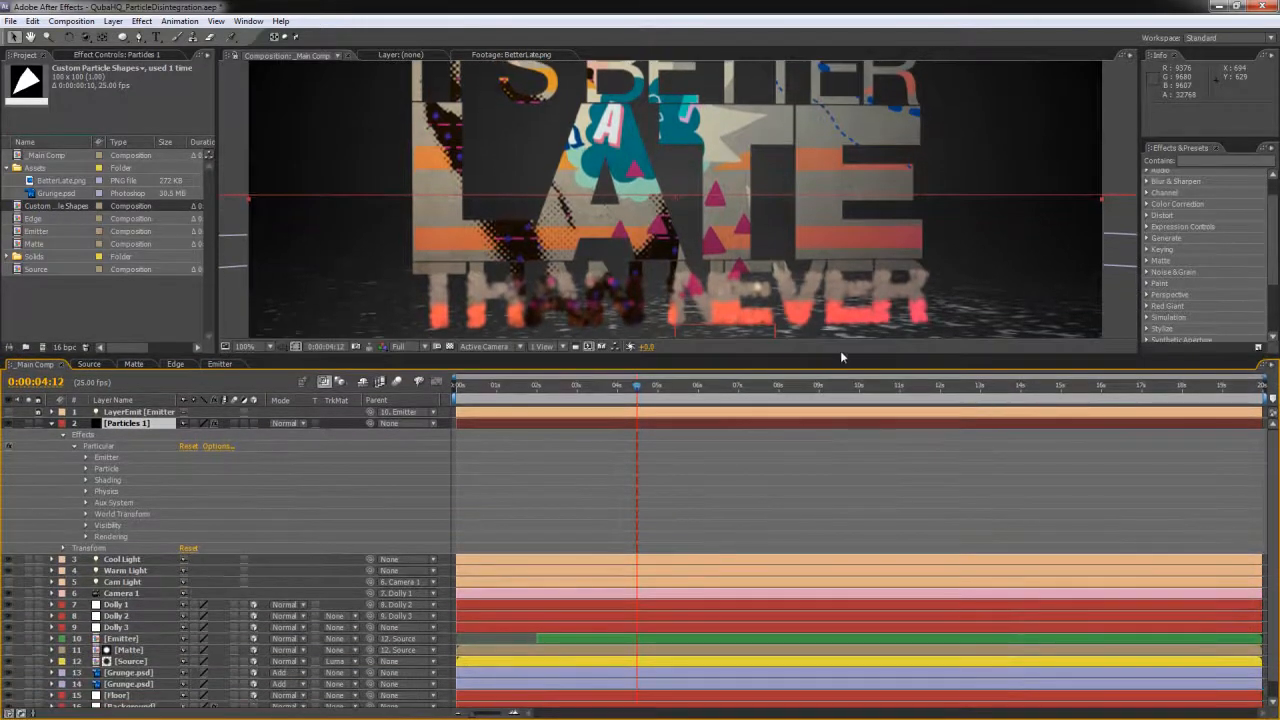
{"action": "left_click_drag", "start_coordinate": [637, 394], "coordinate": [735, 387]}
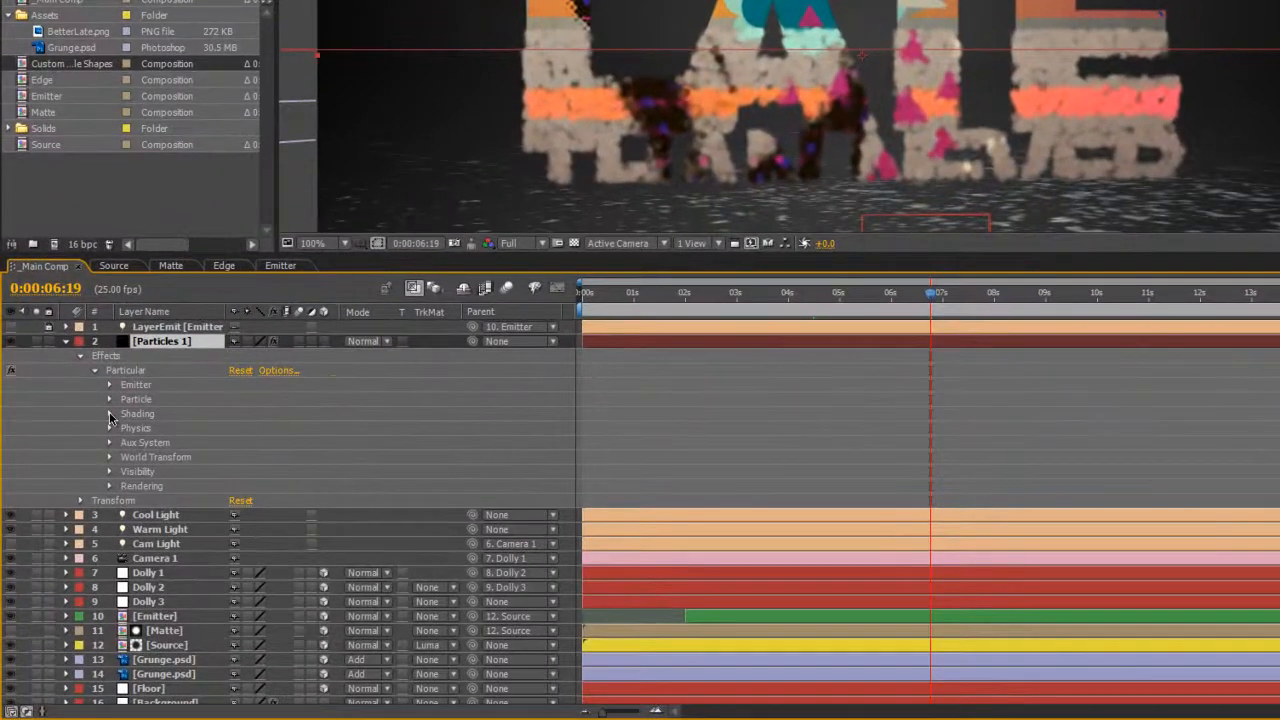
{"action": "left_click", "coordinate": [86, 480]}
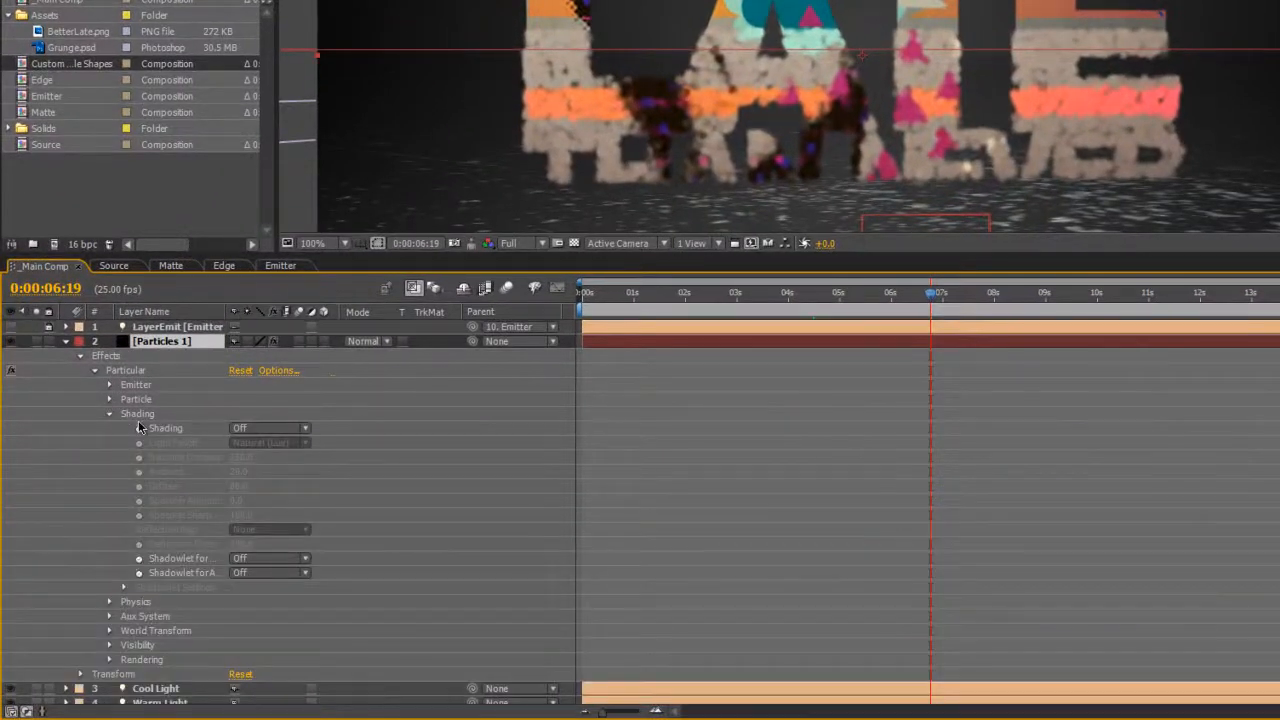
{"action": "left_click", "coordinate": [305, 433]}
{"action": "left_click", "coordinate": [282, 456]}
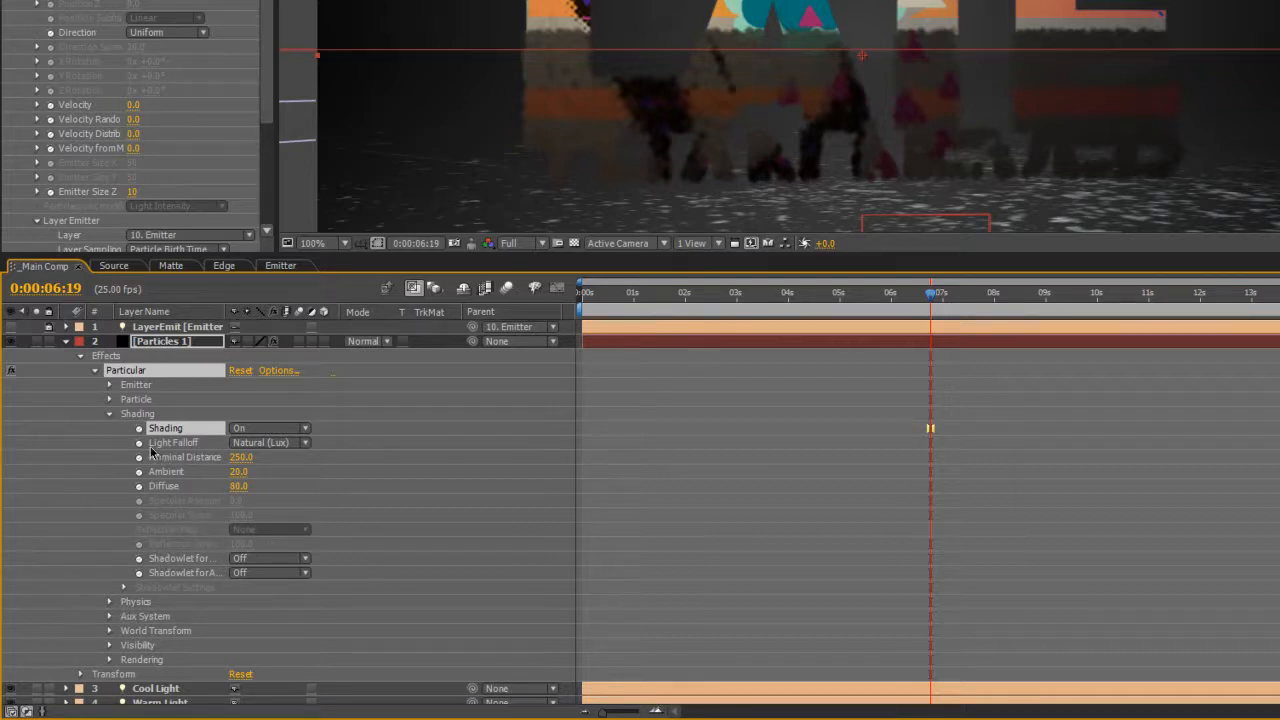
Step: Set the shading's Light Falloff to None (AE) and move the current time to 0:00:06:12
{"action": "left_click", "coordinate": [305, 446]}
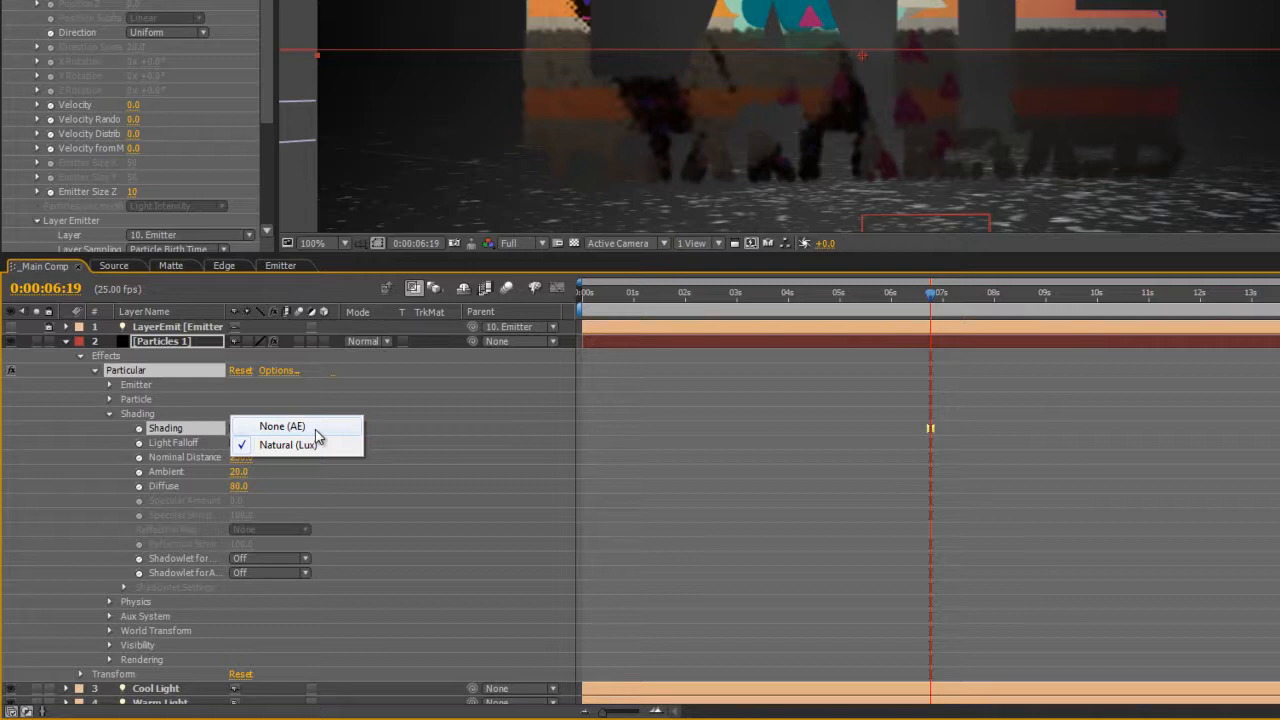
{"action": "left_click", "coordinate": [315, 429]}
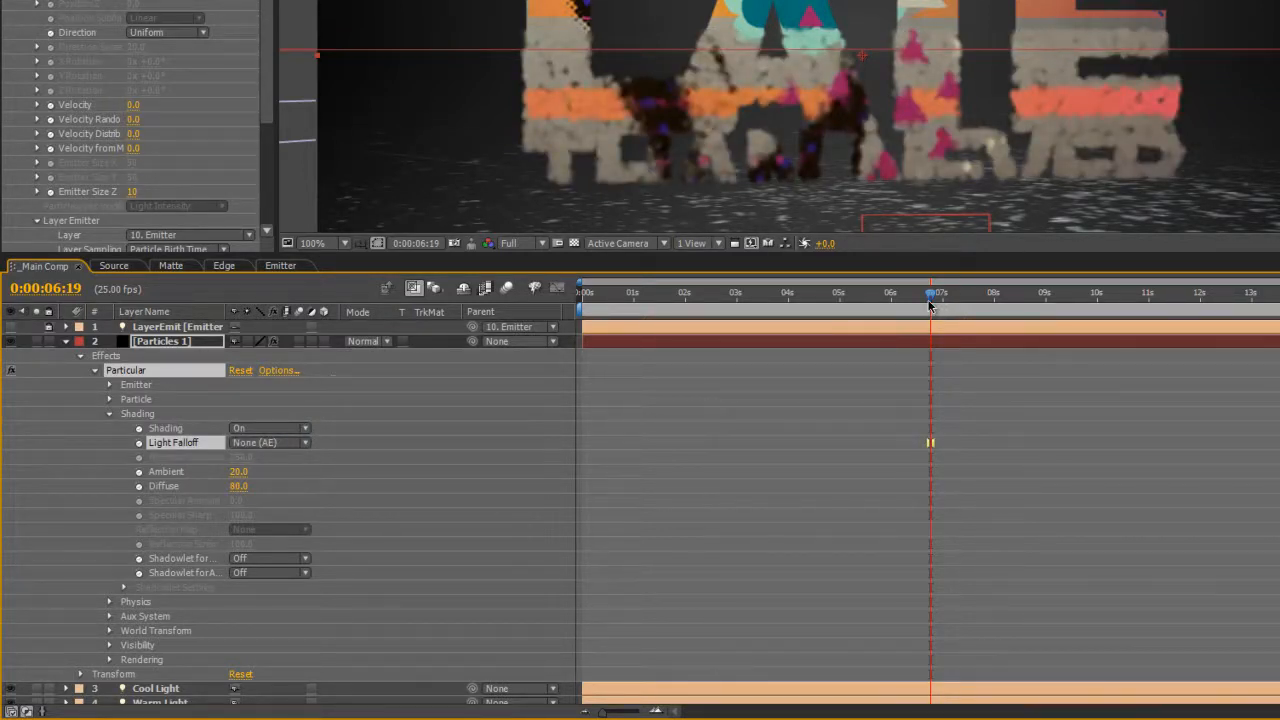
{"action": "mouse_move", "coordinate": [930, 305]}
{"action": "left_mouse_down"}
{"action": "mouse_move", "coordinate": [858, 300]}
{"action": "mouse_move", "coordinate": [994, 297]}
{"action": "mouse_move", "coordinate": [915, 297]}
{"action": "left_mouse_up"}
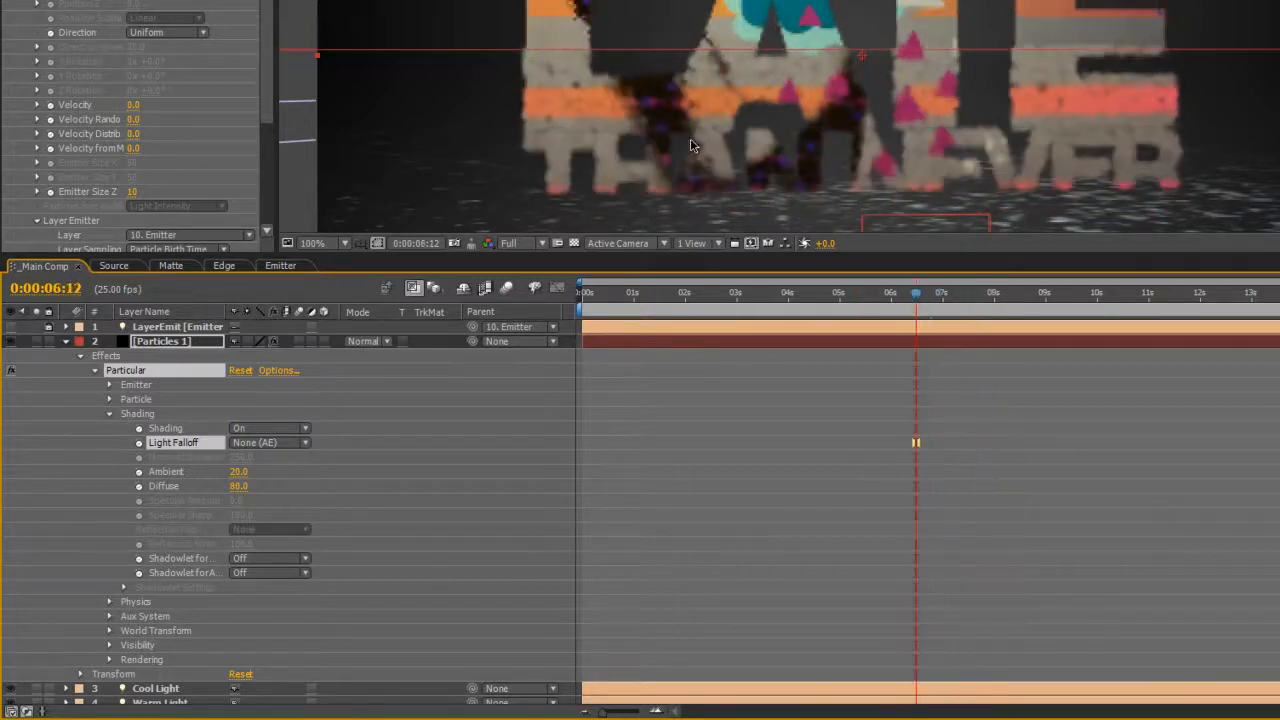
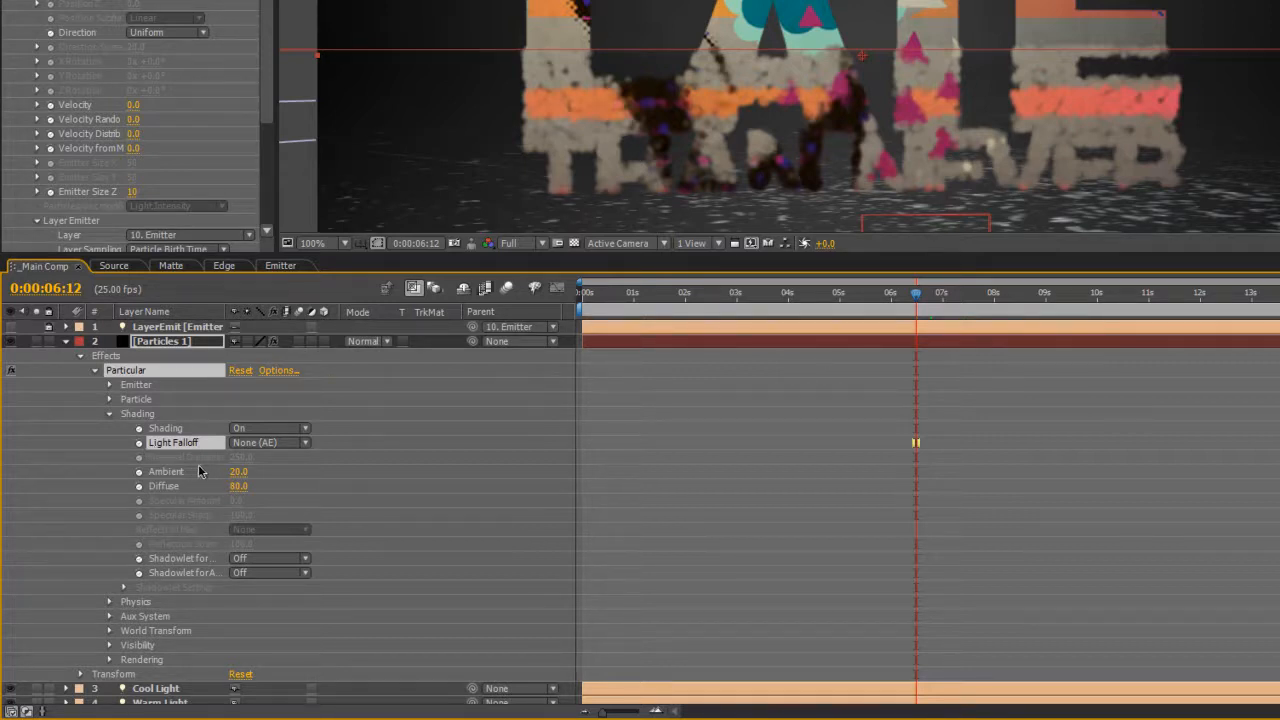
Step: Change Particular's Particle Type to Textured Polygon Colorize
{"action": "left_click", "coordinate": [109, 413]}
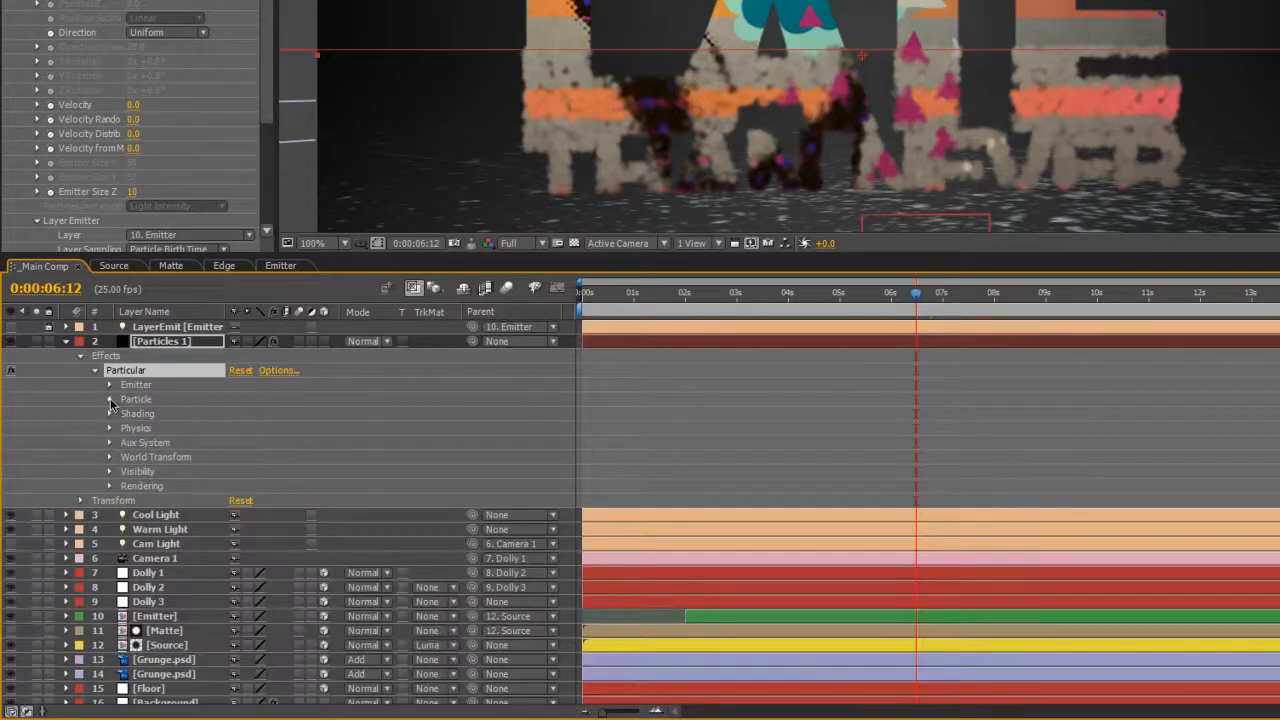
{"action": "left_click", "coordinate": [110, 399]}
{"action": "left_click", "coordinate": [272, 447]}
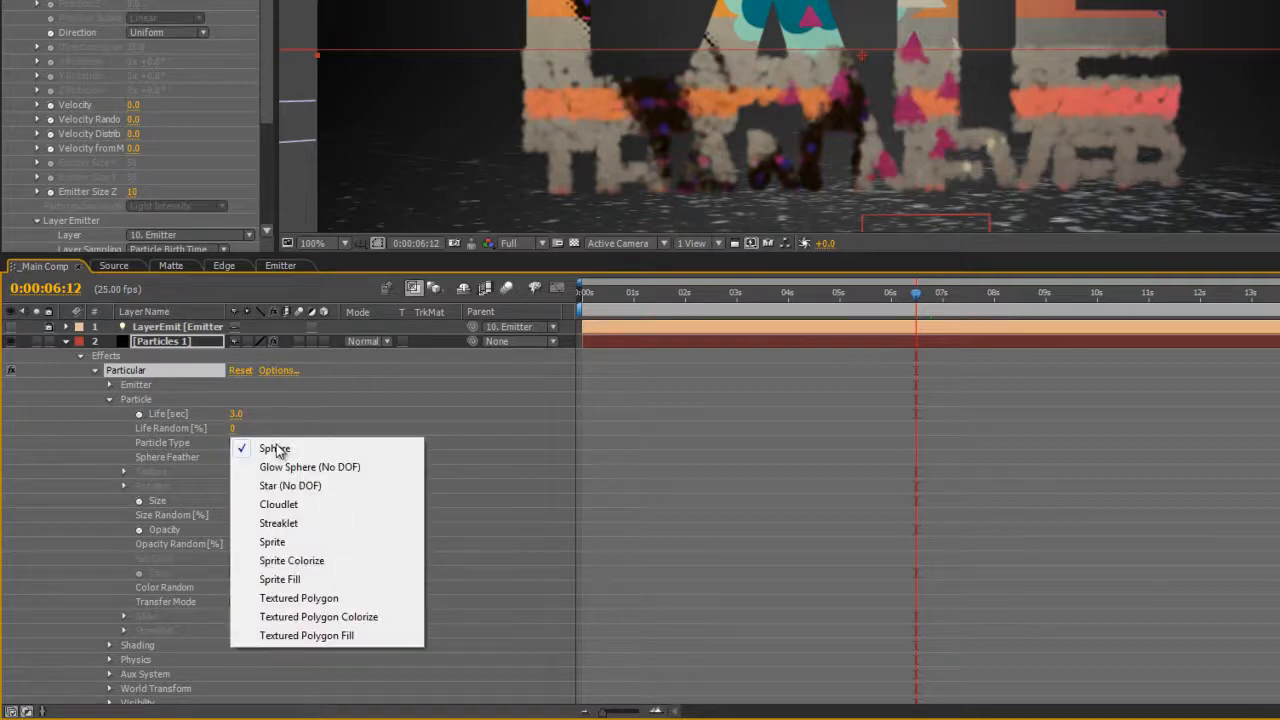
{"action": "left_click", "coordinate": [348, 622]}
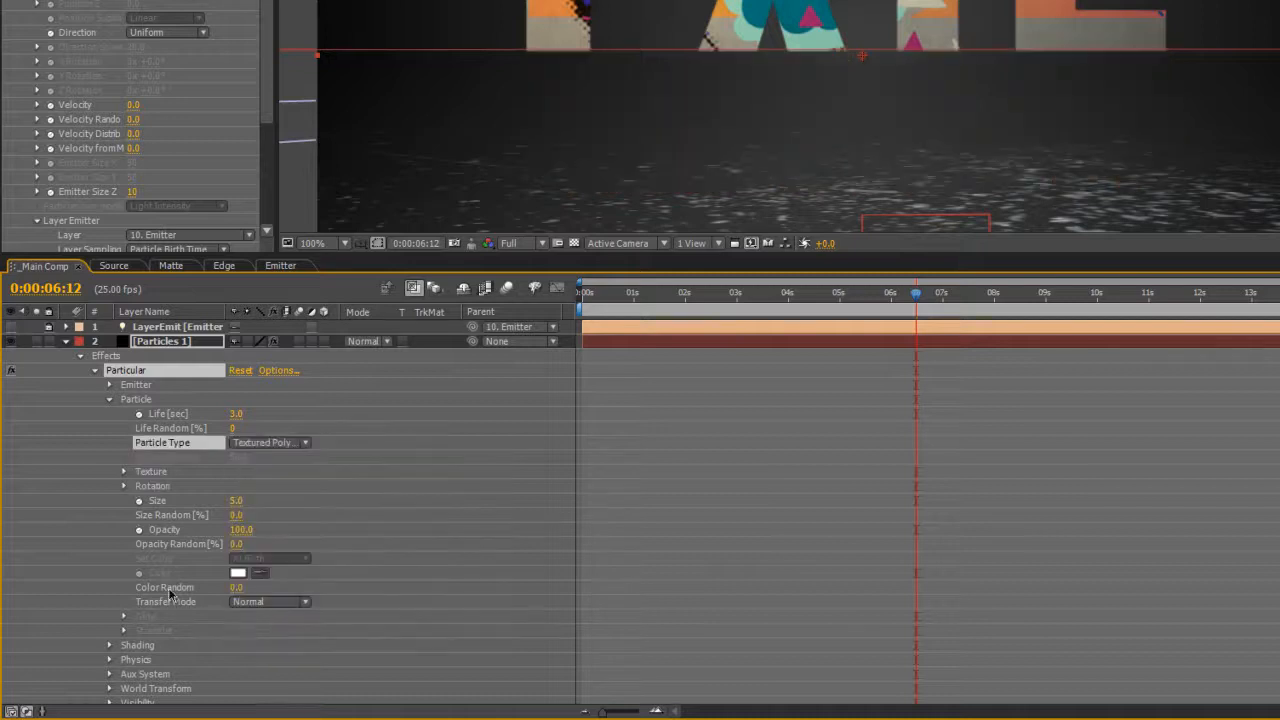
Step: Use the Custom Particle Shapes layer as the particle texture with Time Sampling set to Random - Still Frame
{"action": "left_click", "coordinate": [124, 472]}
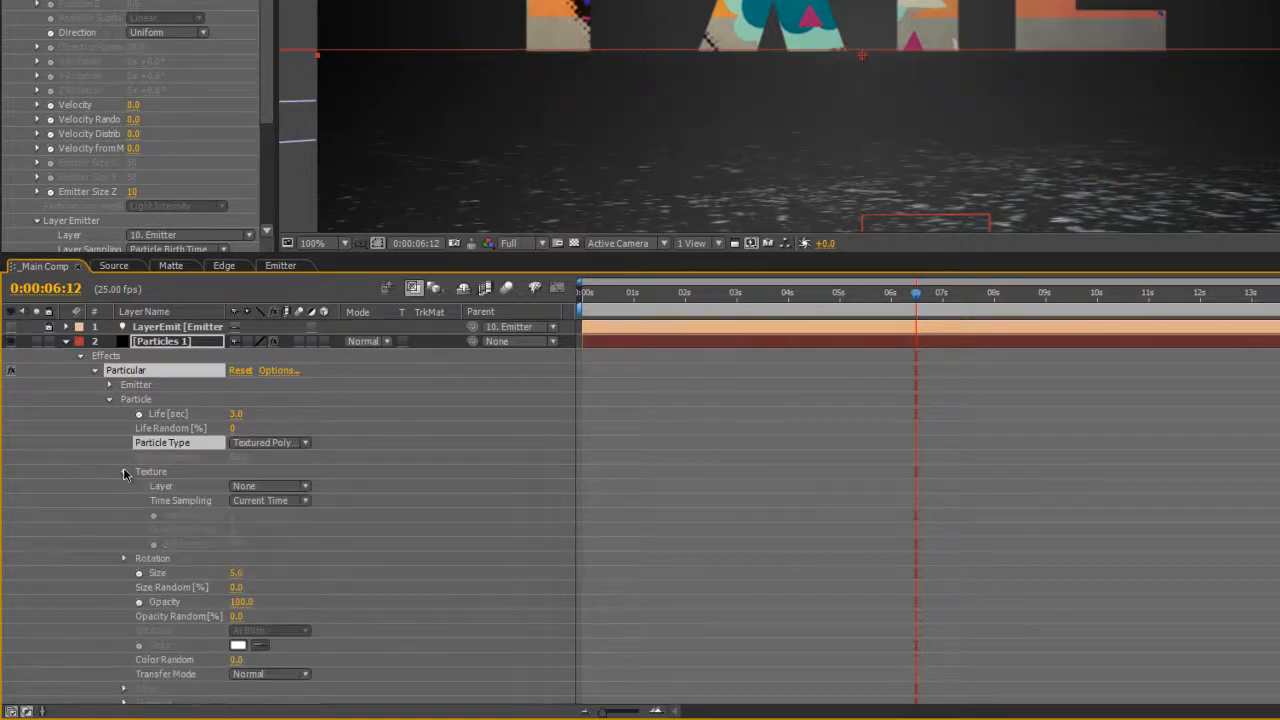
{"action": "left_click", "coordinate": [270, 487]}
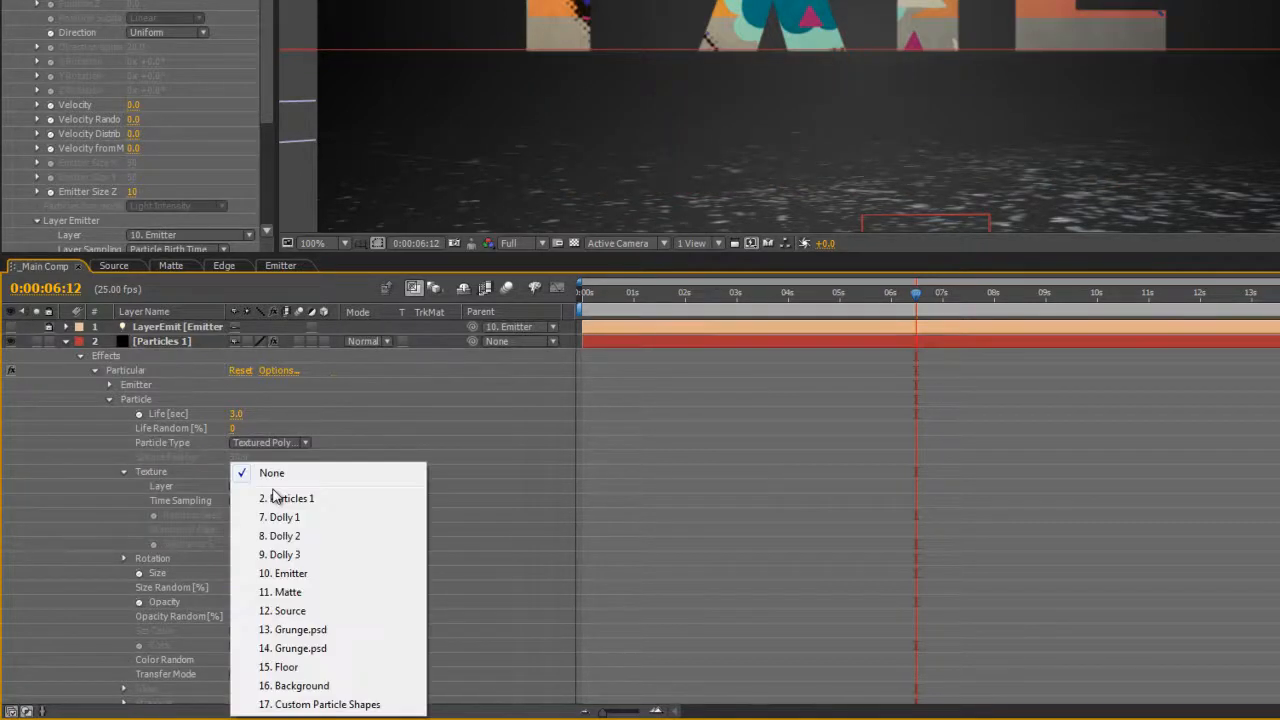
{"action": "left_click", "coordinate": [366, 704]}
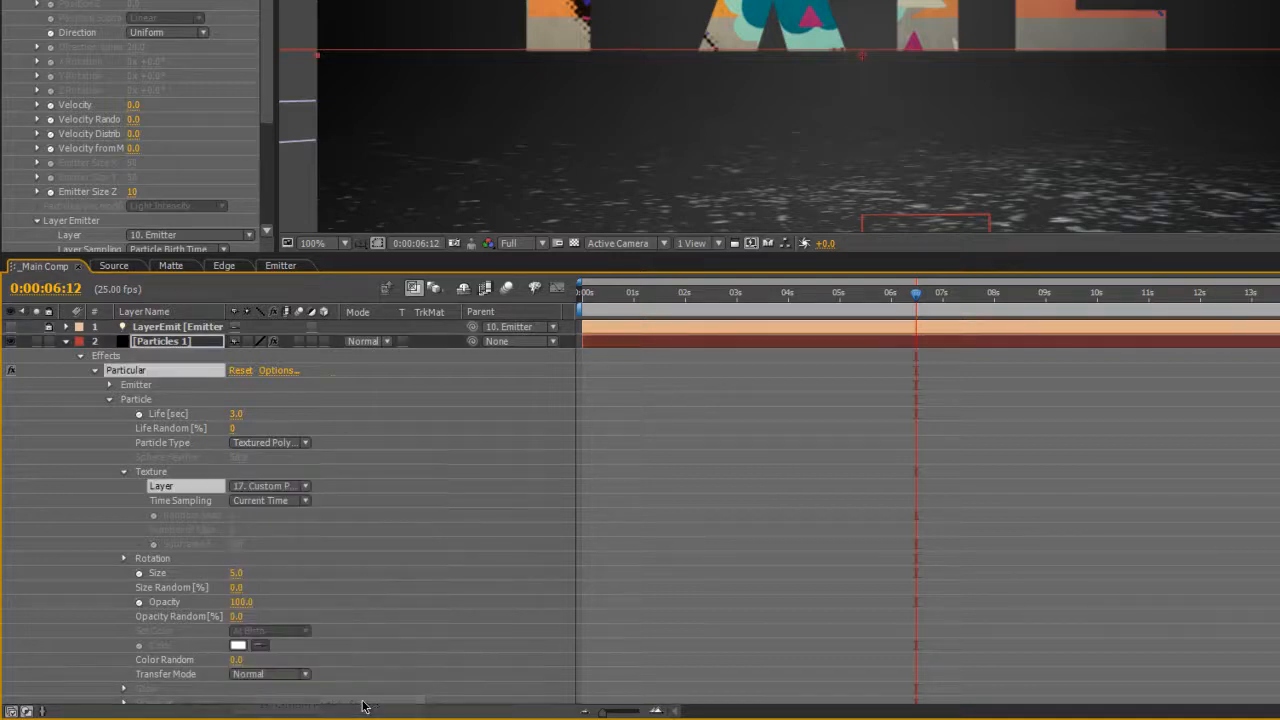
{"action": "left_click", "coordinate": [278, 503]}
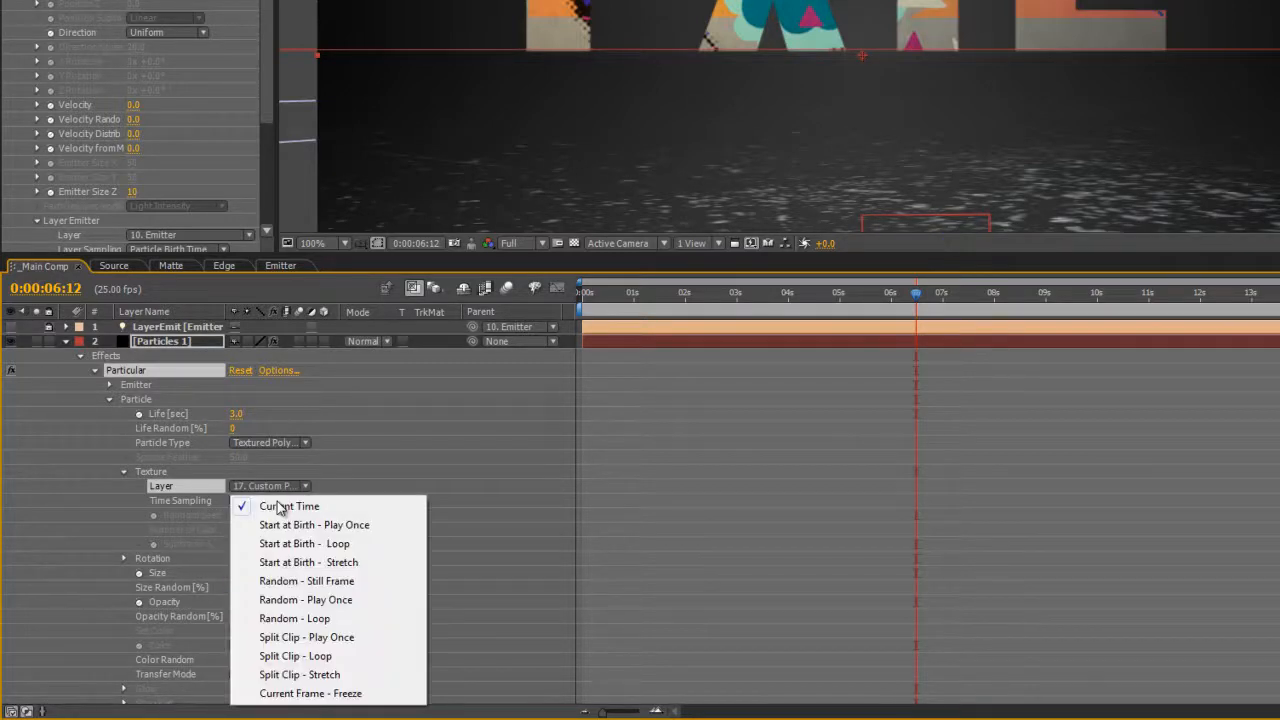
{"action": "left_click", "coordinate": [331, 584]}
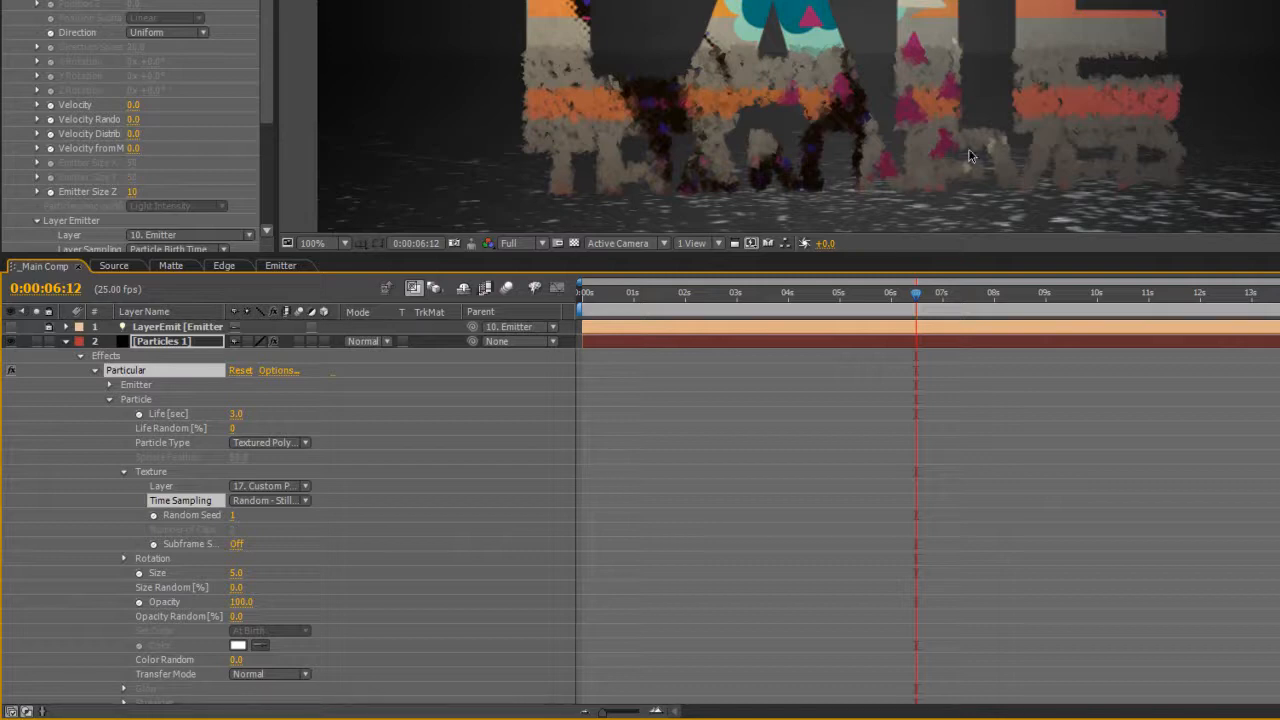
Step: Set the particle Size to 2 and Size Random to 50%
{"action": "left_click", "coordinate": [236, 573]}
{"action": "type", "text": "2"}
{"action": "key", "text": "Return"}
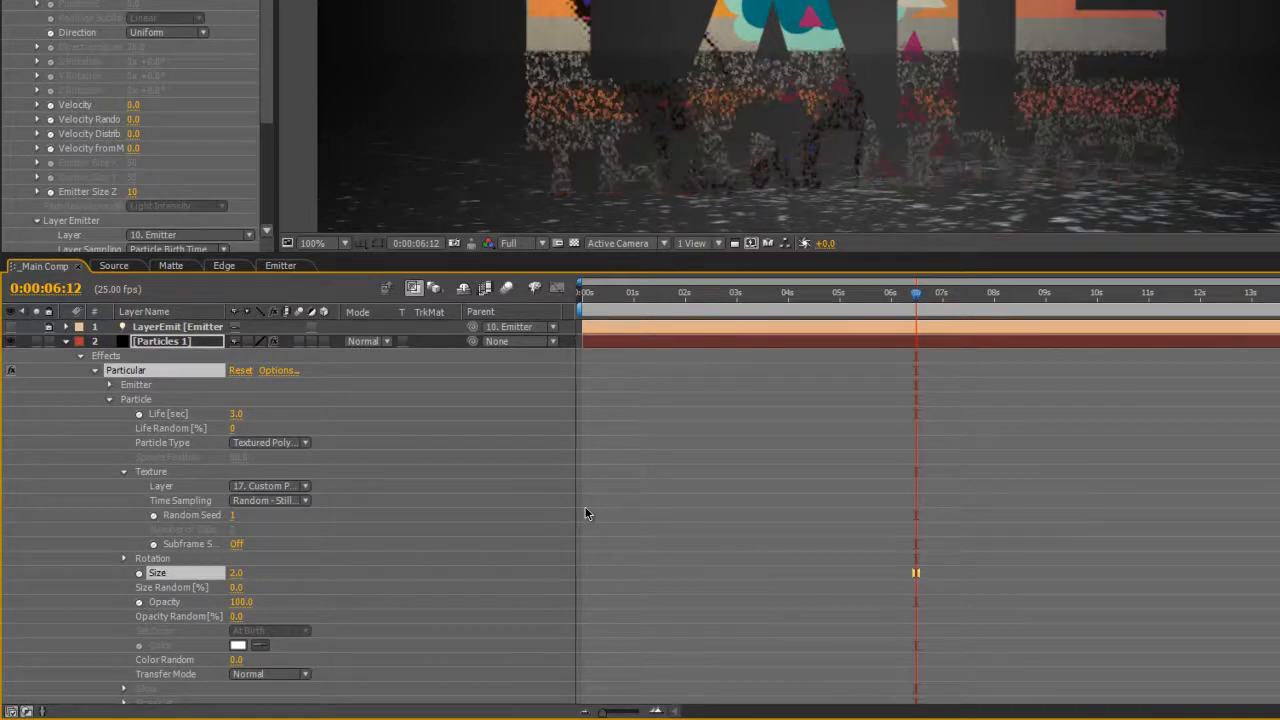
{"action": "left_click", "coordinate": [236, 587]}
{"action": "type", "text": "50"}
{"action": "key", "text": "Return"}
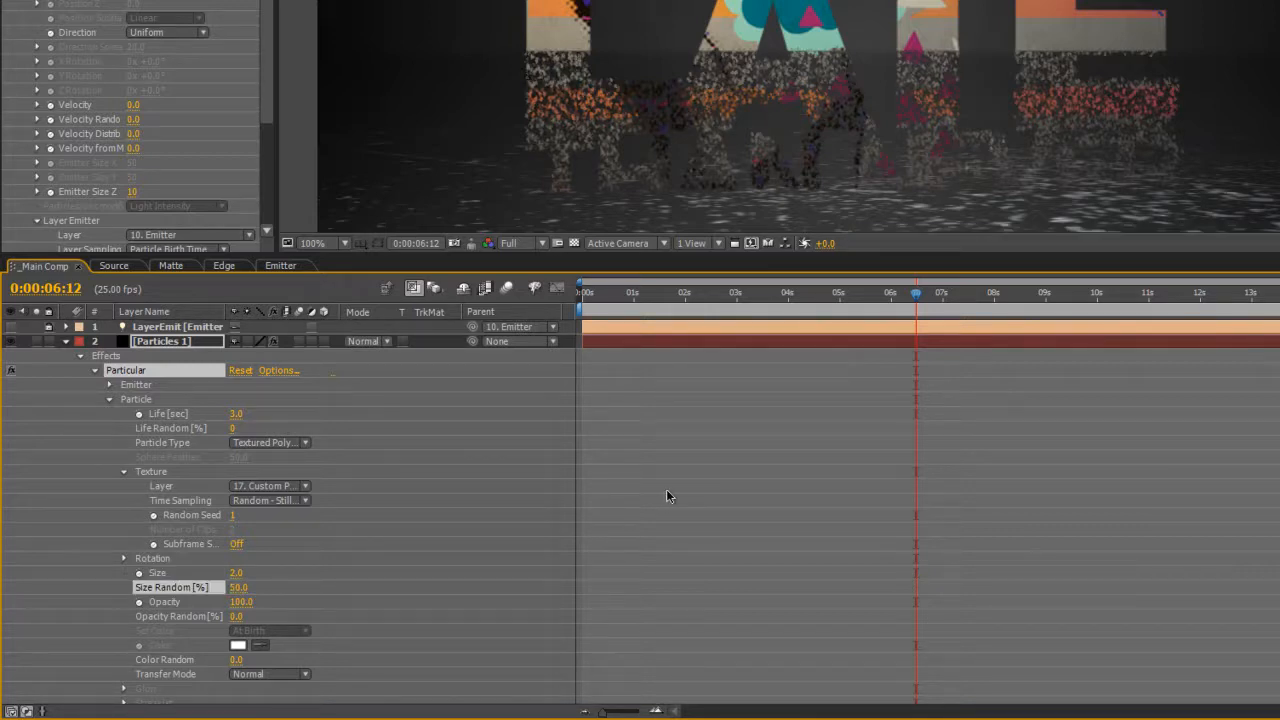
Step: Expand the particle's Rotation settings and widen the Layer Name column until the full property names are readable
{"action": "scroll", "coordinate": [440, 542], "scroll_direction": "down", "scroll_amount": 4}
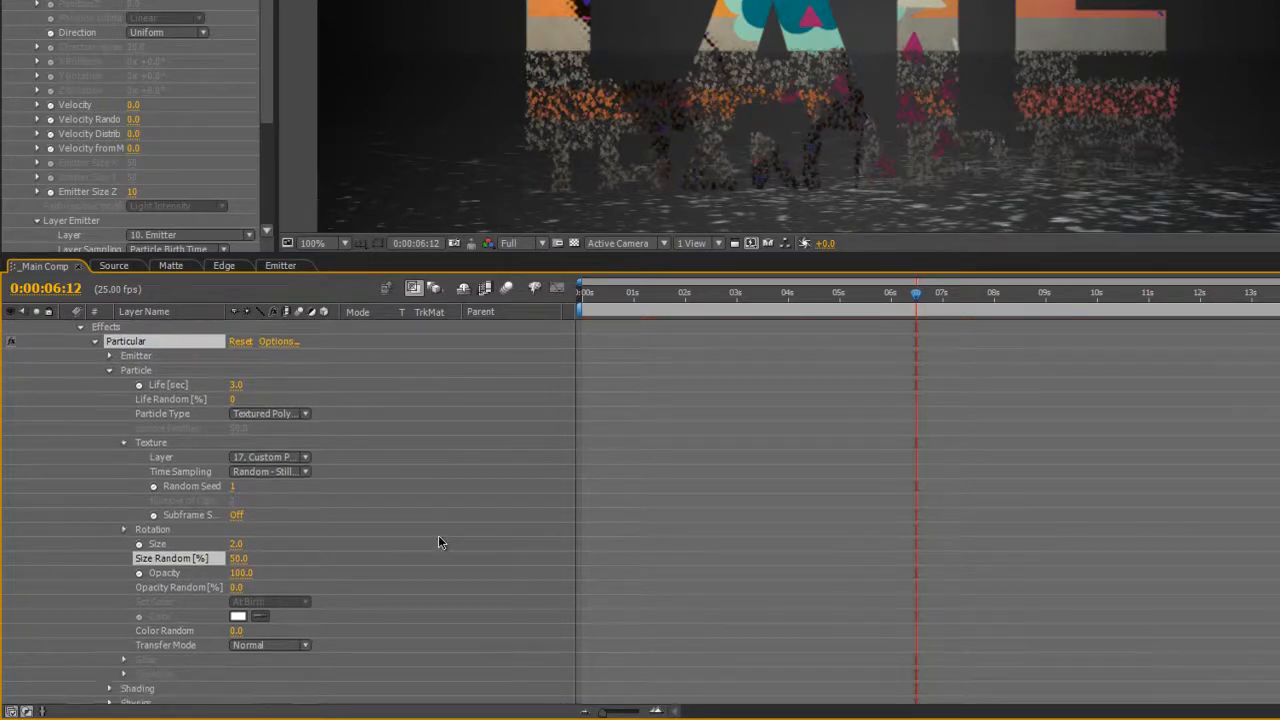
{"action": "scroll", "coordinate": [380, 548], "scroll_direction": "down", "scroll_amount": 3}
{"action": "scroll", "coordinate": [388, 556], "scroll_direction": "up", "scroll_amount": 3}
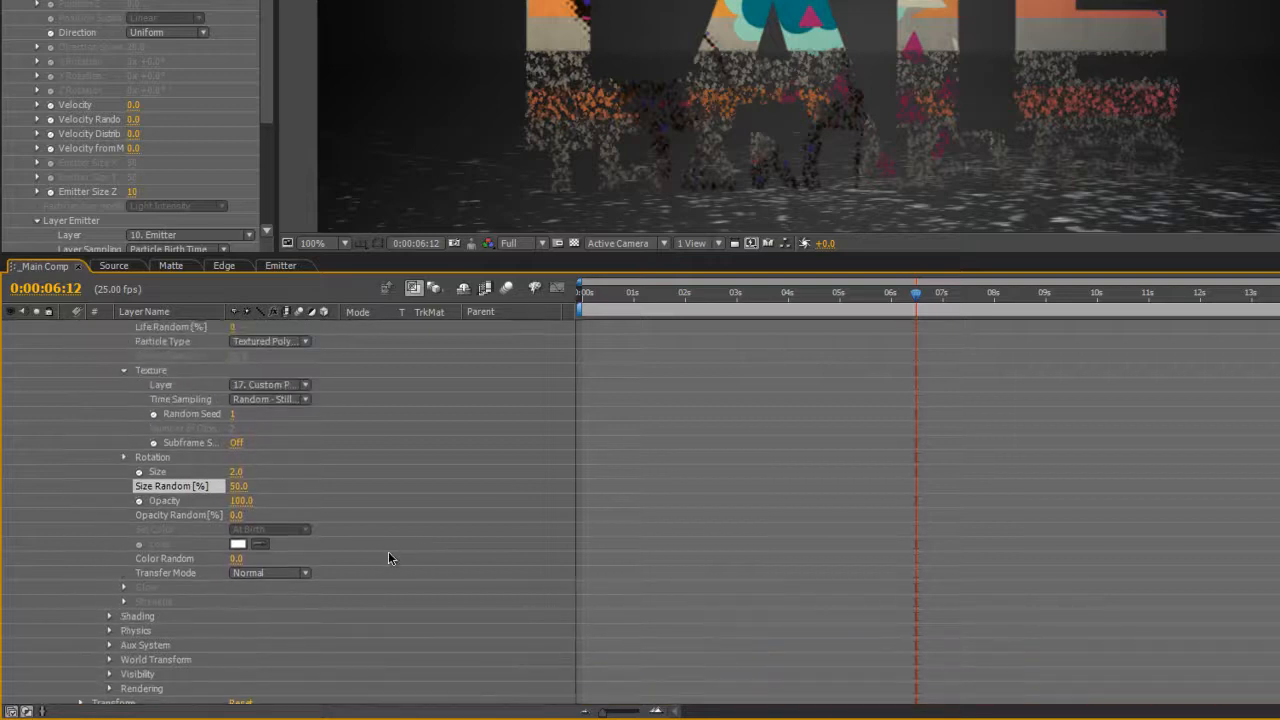
{"action": "scroll", "coordinate": [388, 551], "scroll_direction": "up", "scroll_amount": 1}
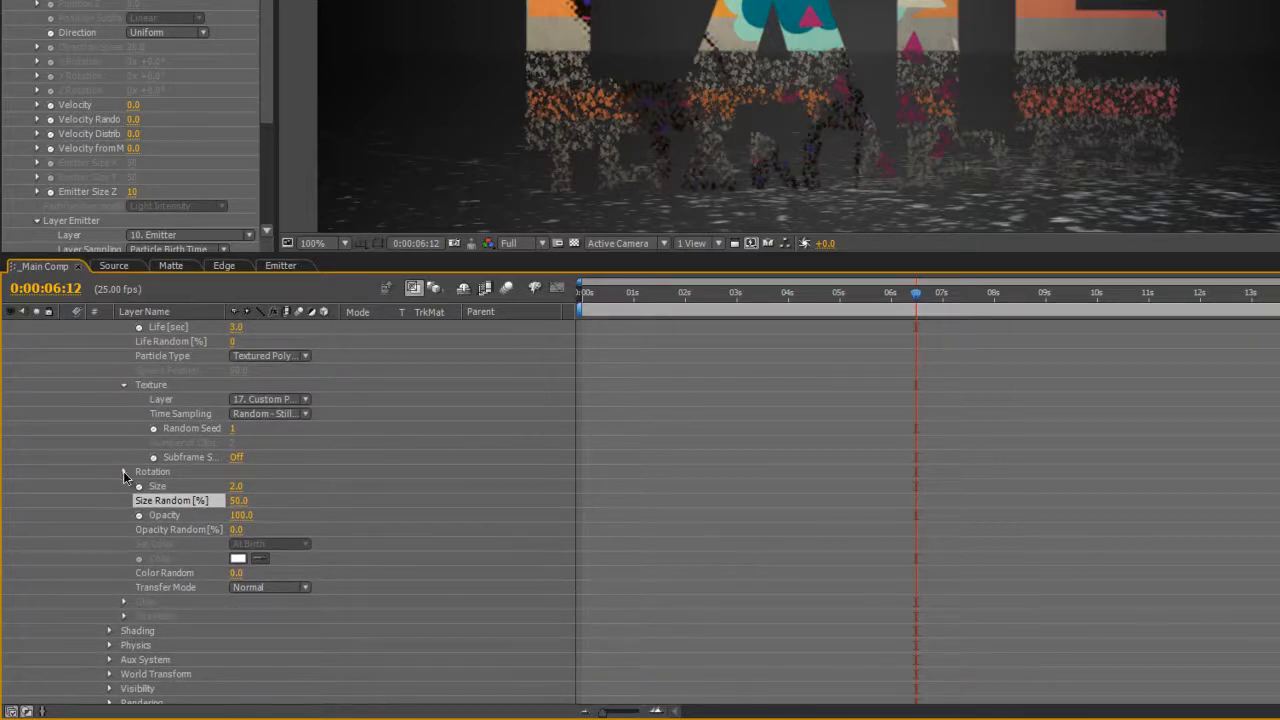
{"action": "left_click", "coordinate": [123, 471]}
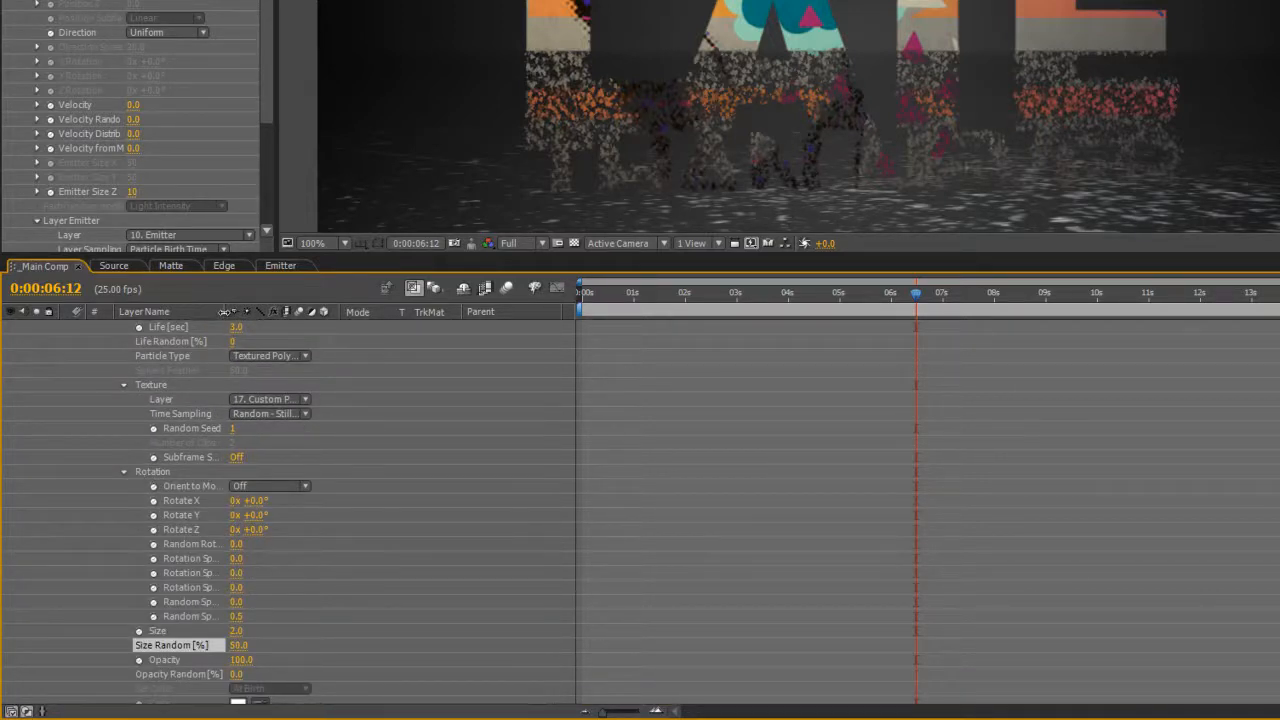
{"action": "left_click_drag", "start_coordinate": [228, 311], "coordinate": [296, 311]}
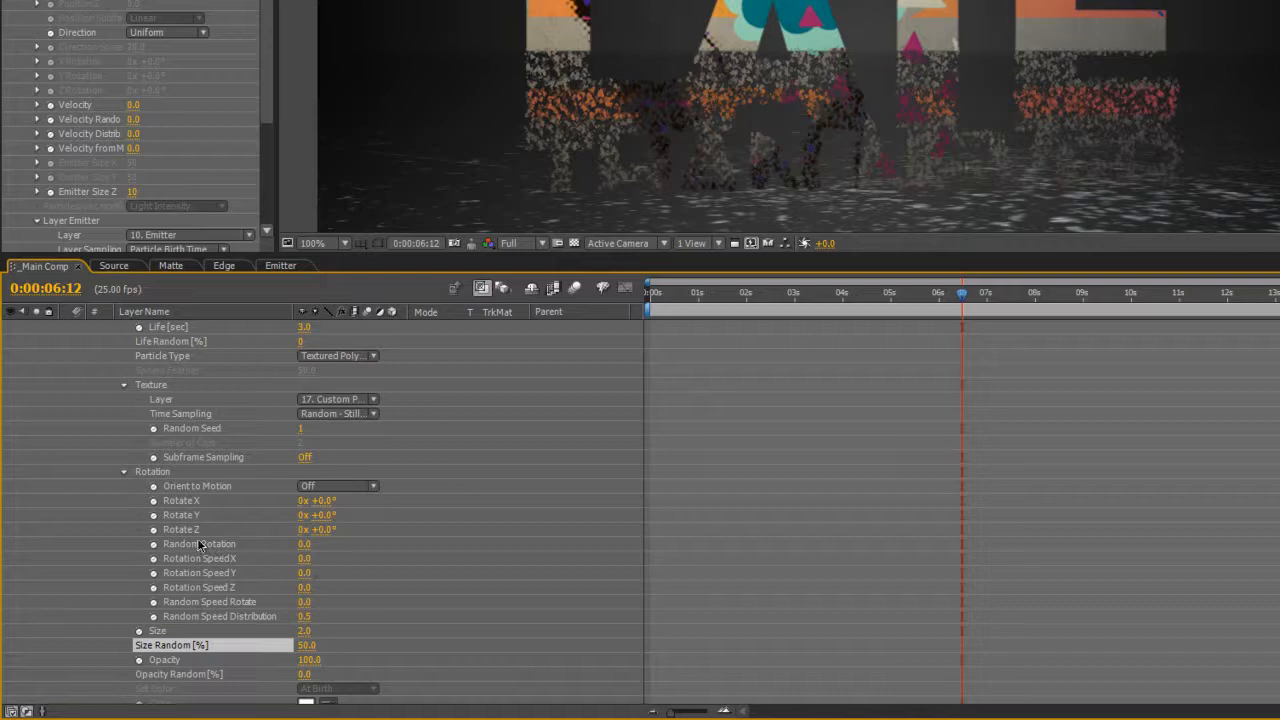
Step: Try a Random Rotation of 100 on the particles and reset it to 0
{"action": "left_click_drag", "start_coordinate": [304, 544], "coordinate": [527, 531]}
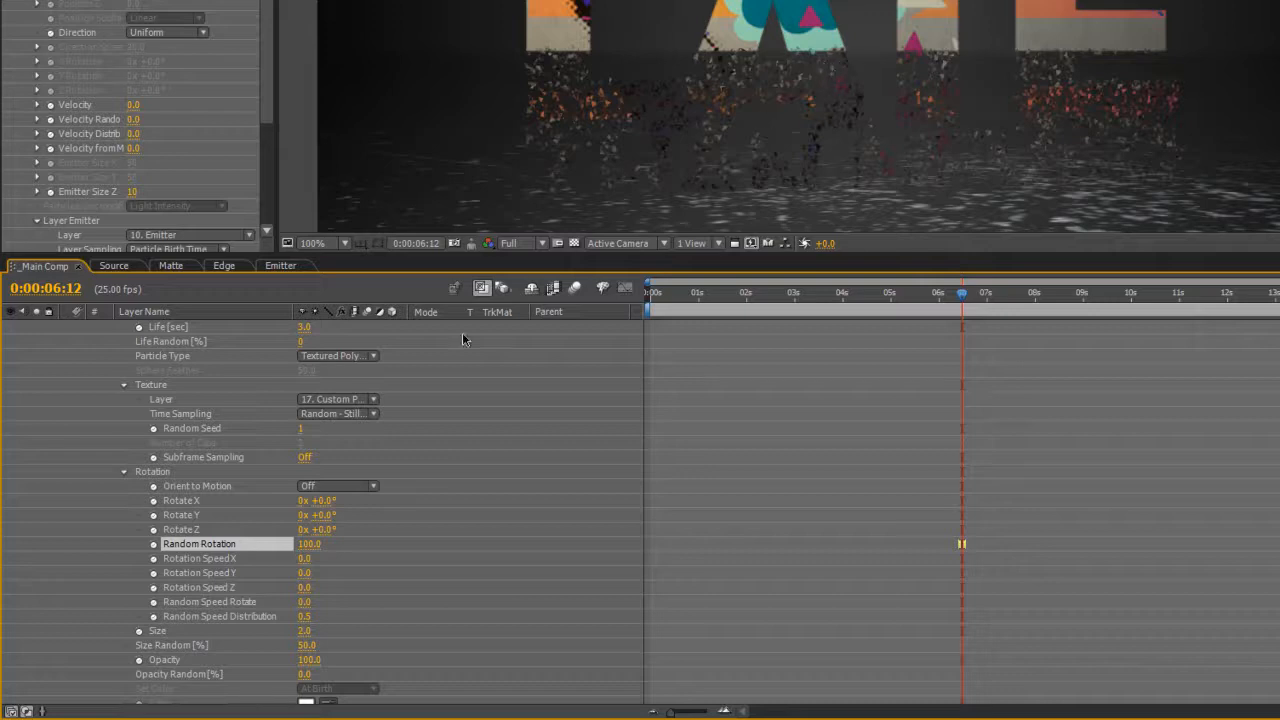
{"action": "left_click", "coordinate": [309, 544]}
{"action": "key", "text": "Return"}
Step: Set the particles' Random Rotation to 5 and Random Speed Rotate to 0.5, and collapse the Rotation and Texture groups
{"action": "left_click", "coordinate": [304, 545]}
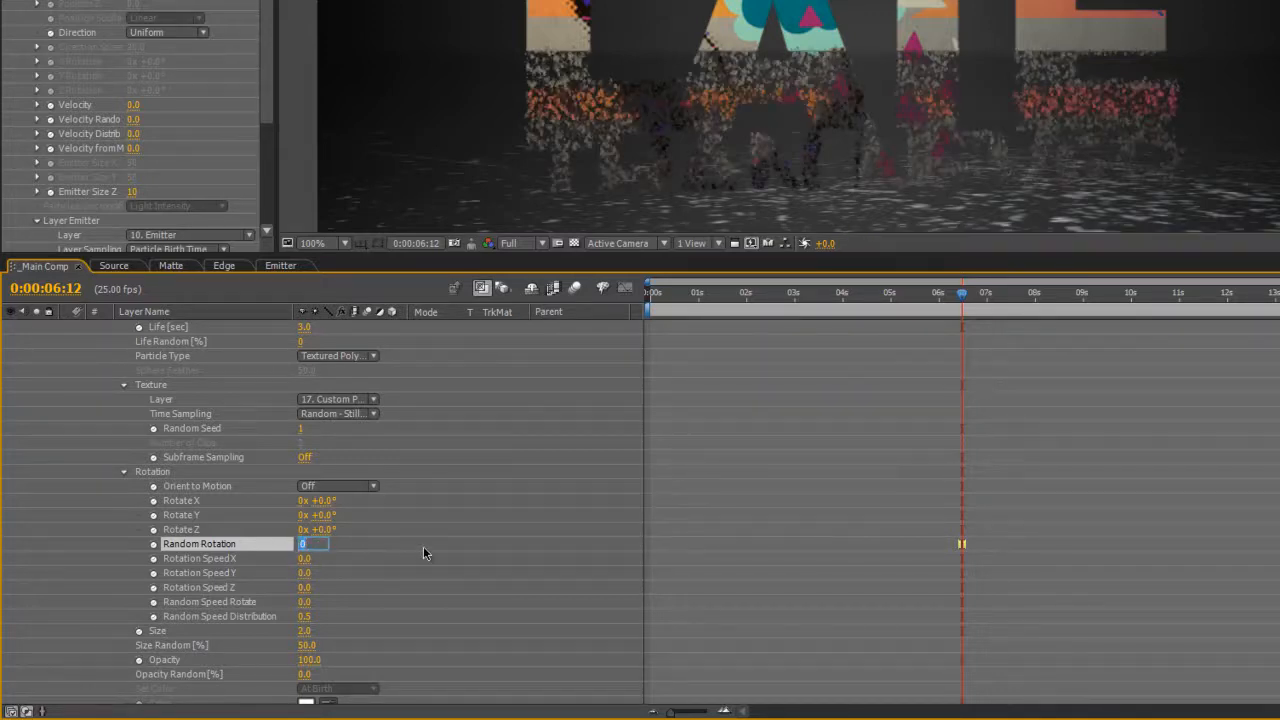
{"action": "type", "text": "5"}
{"action": "key", "text": "Return"}
{"action": "left_click", "coordinate": [303, 602]}
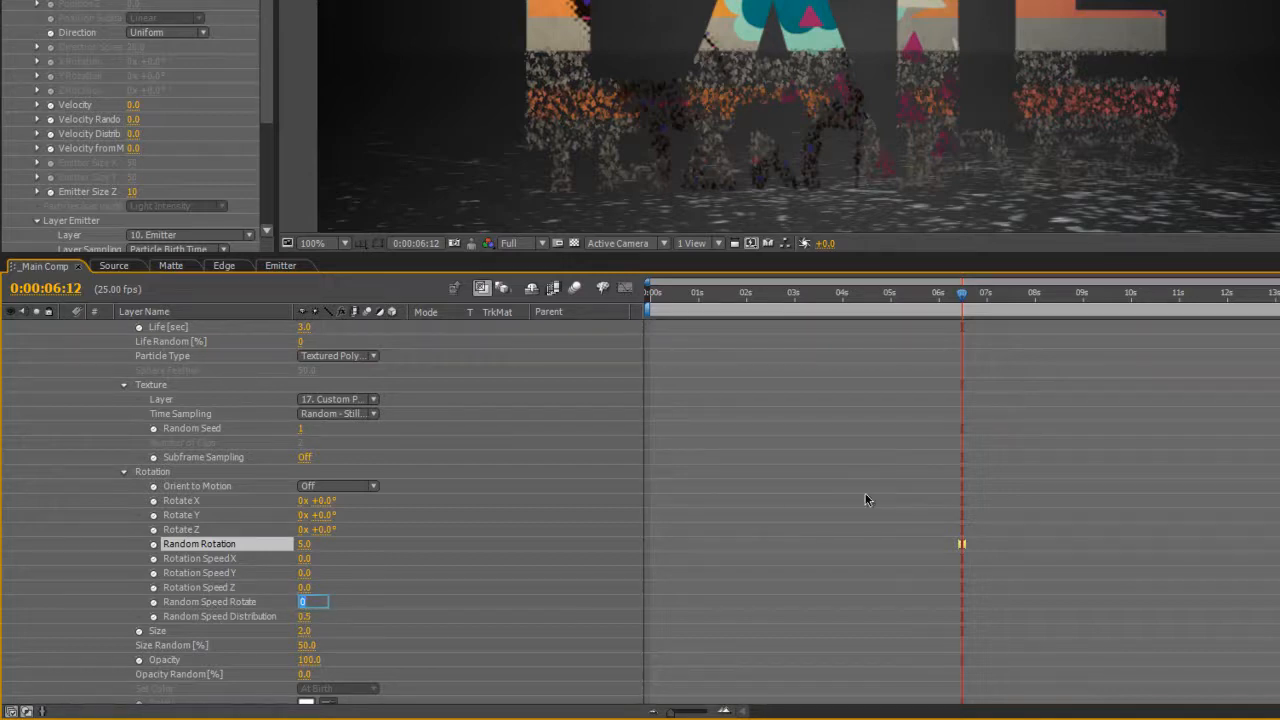
{"action": "type", "text": ".5"}
{"action": "key", "text": "Return"}
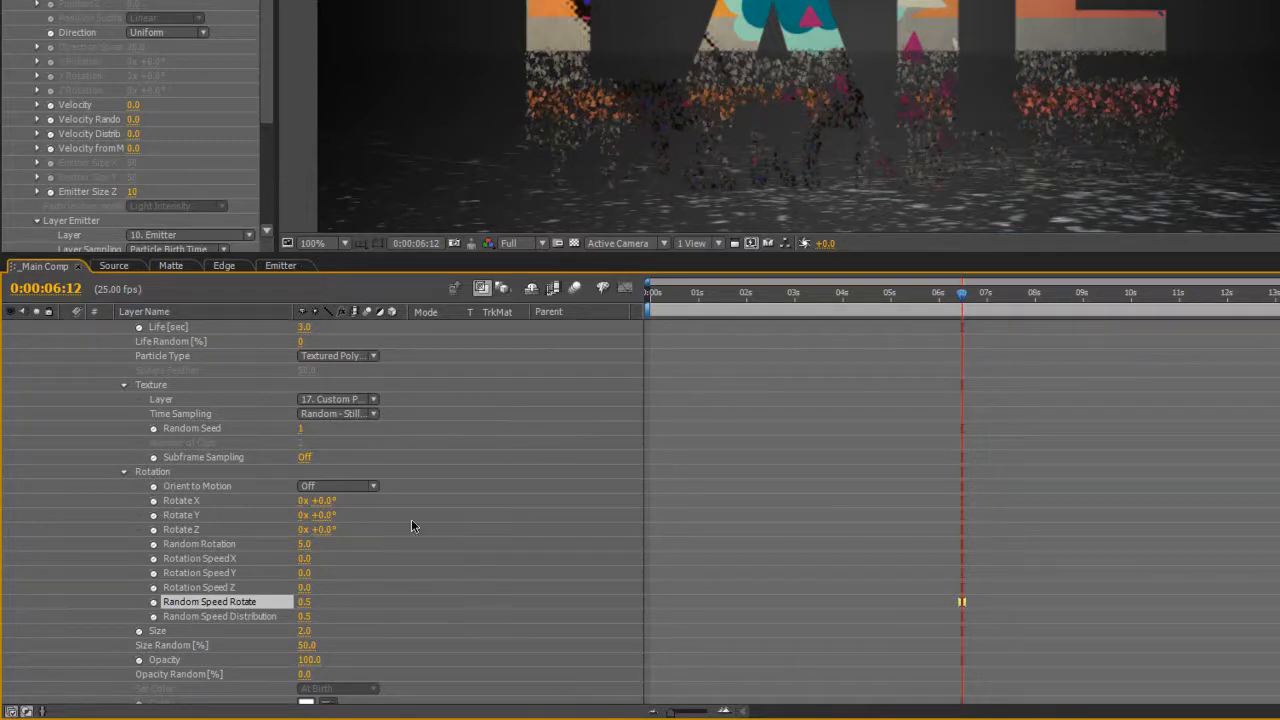
{"action": "left_click", "coordinate": [123, 470]}
{"action": "left_click", "coordinate": [123, 386]}
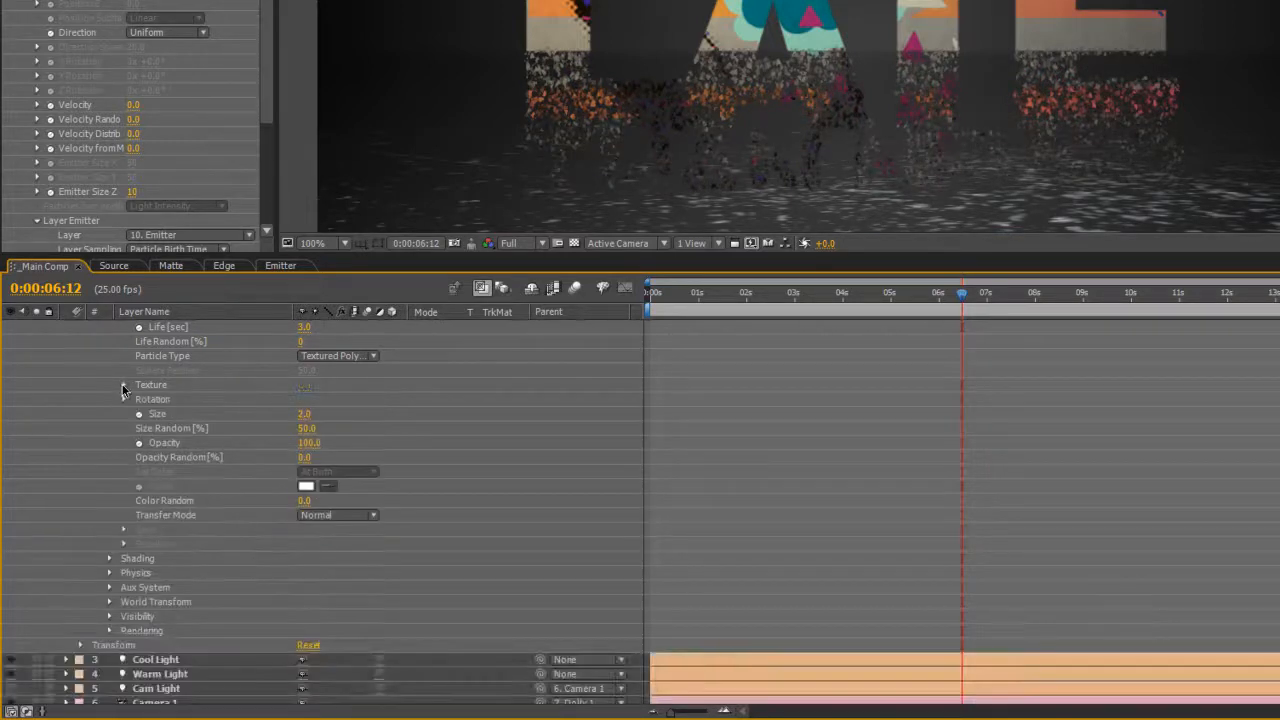
{"action": "scroll", "coordinate": [450, 491], "scroll_direction": "up", "scroll_amount": 3}
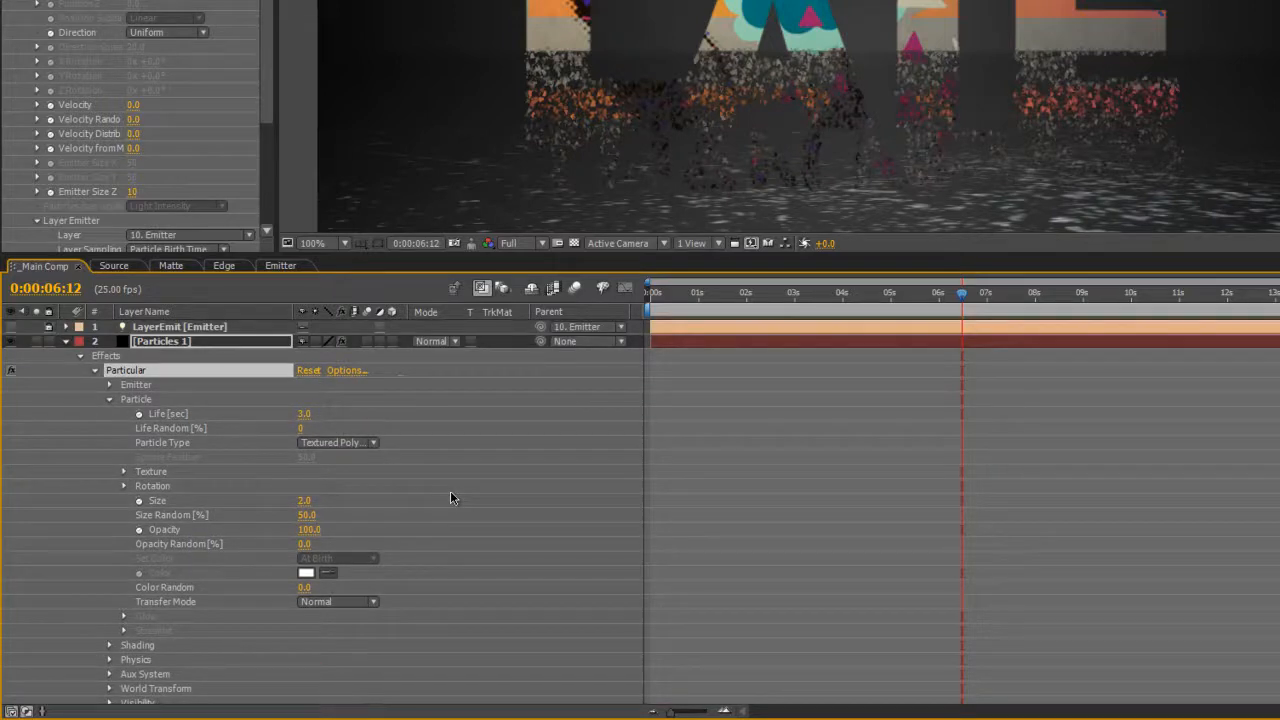
Step: Enlarge the composition view, start the work area at 0:00:02:00 and preview the disintegration from there
{"action": "left_click_drag", "start_coordinate": [795, 292], "coordinate": [578, 300]}
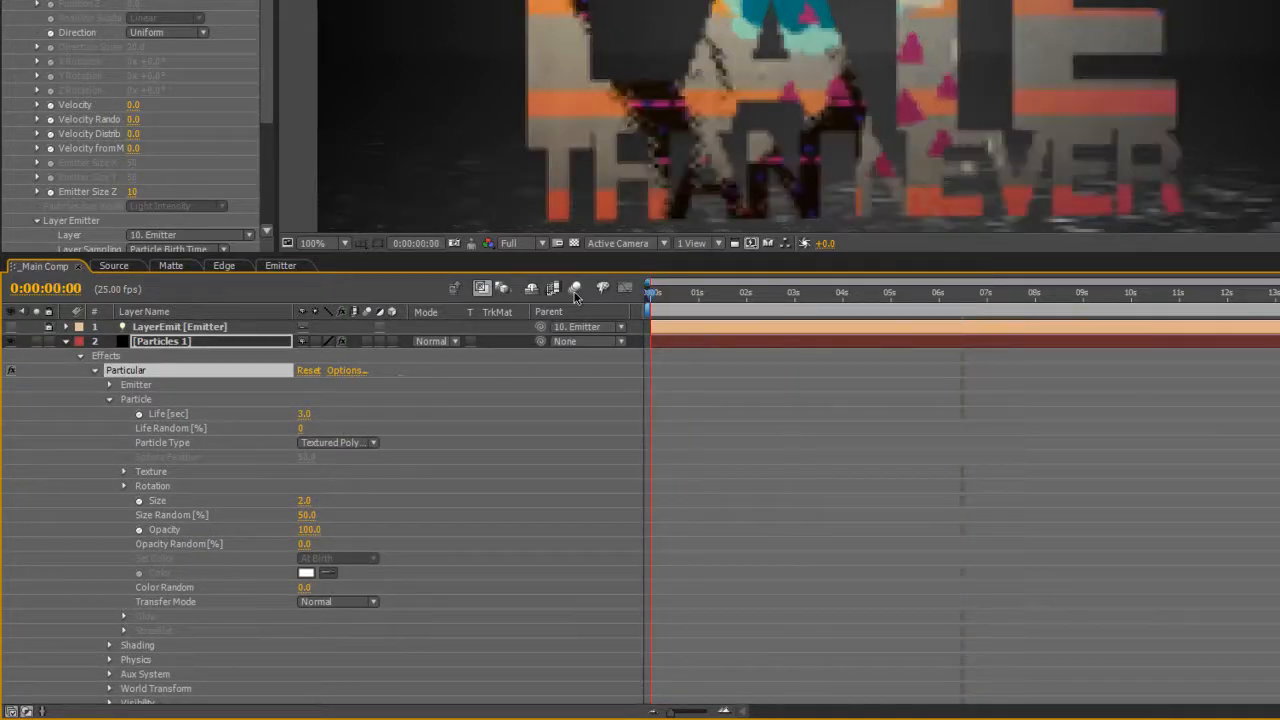
{"action": "left_click_drag", "start_coordinate": [677, 252], "coordinate": [664, 360]}
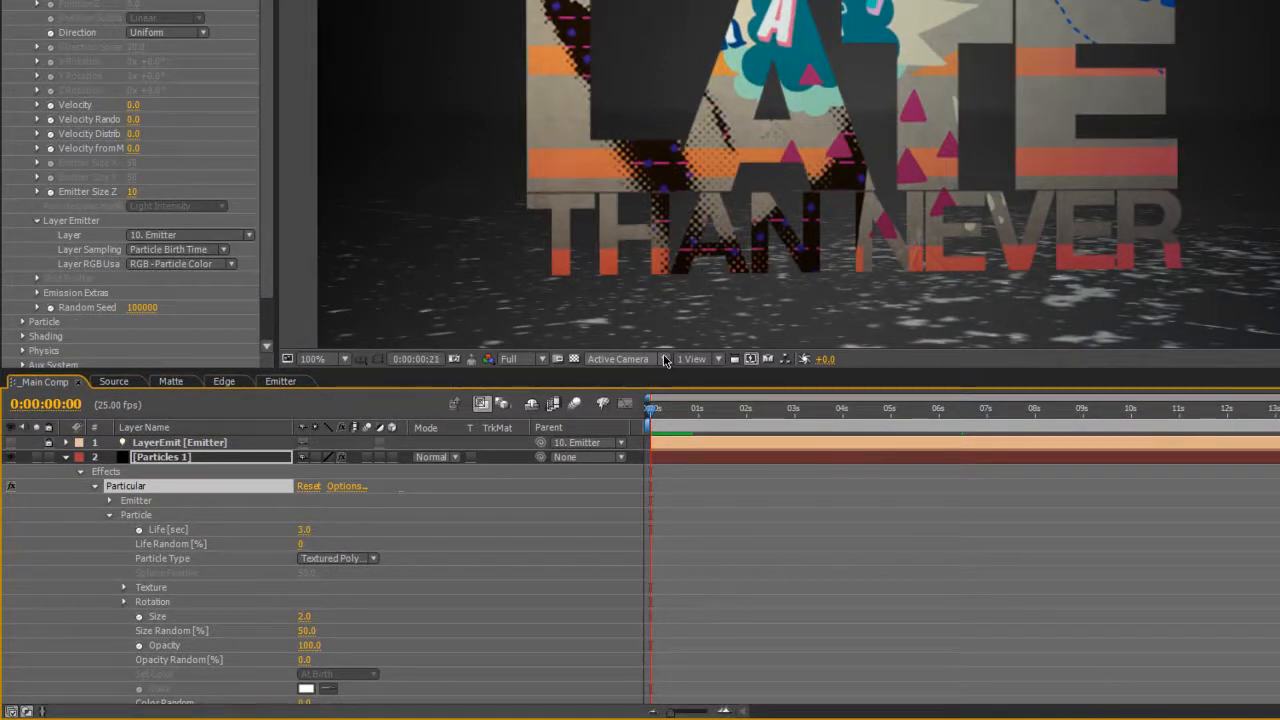
{"action": "left_click", "coordinate": [747, 410]}
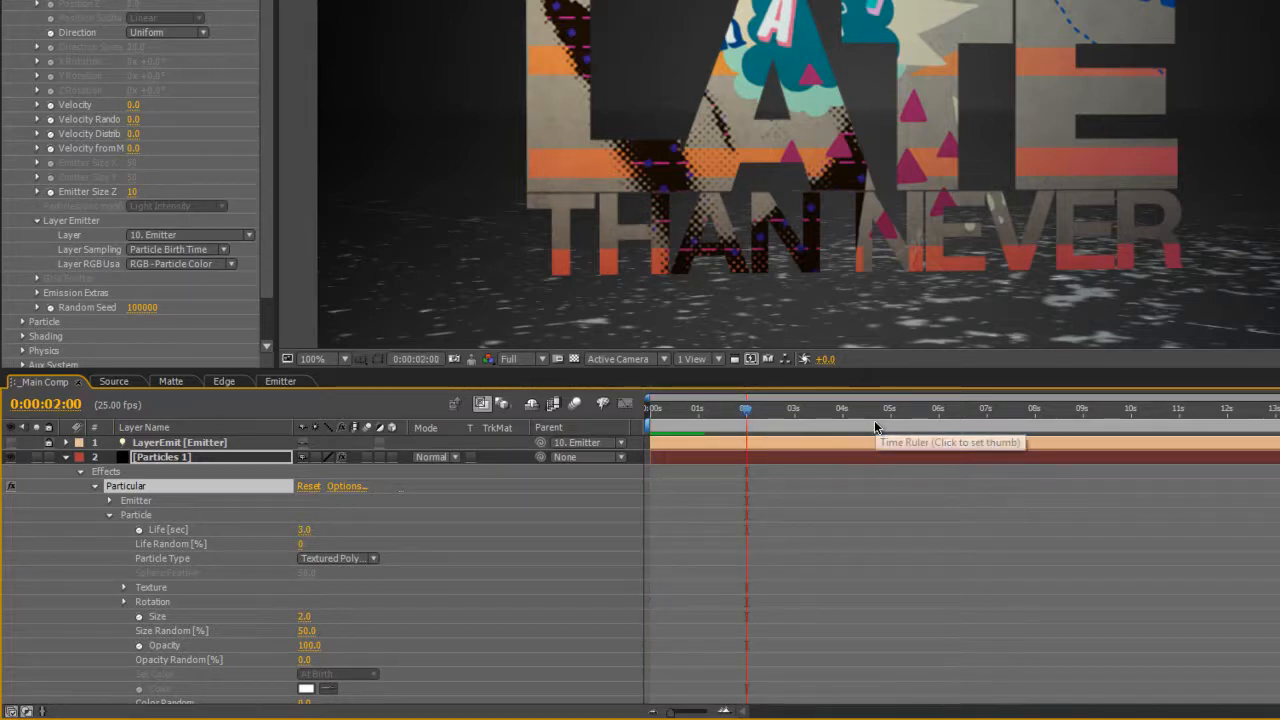
{"action": "key", "text": "b"}
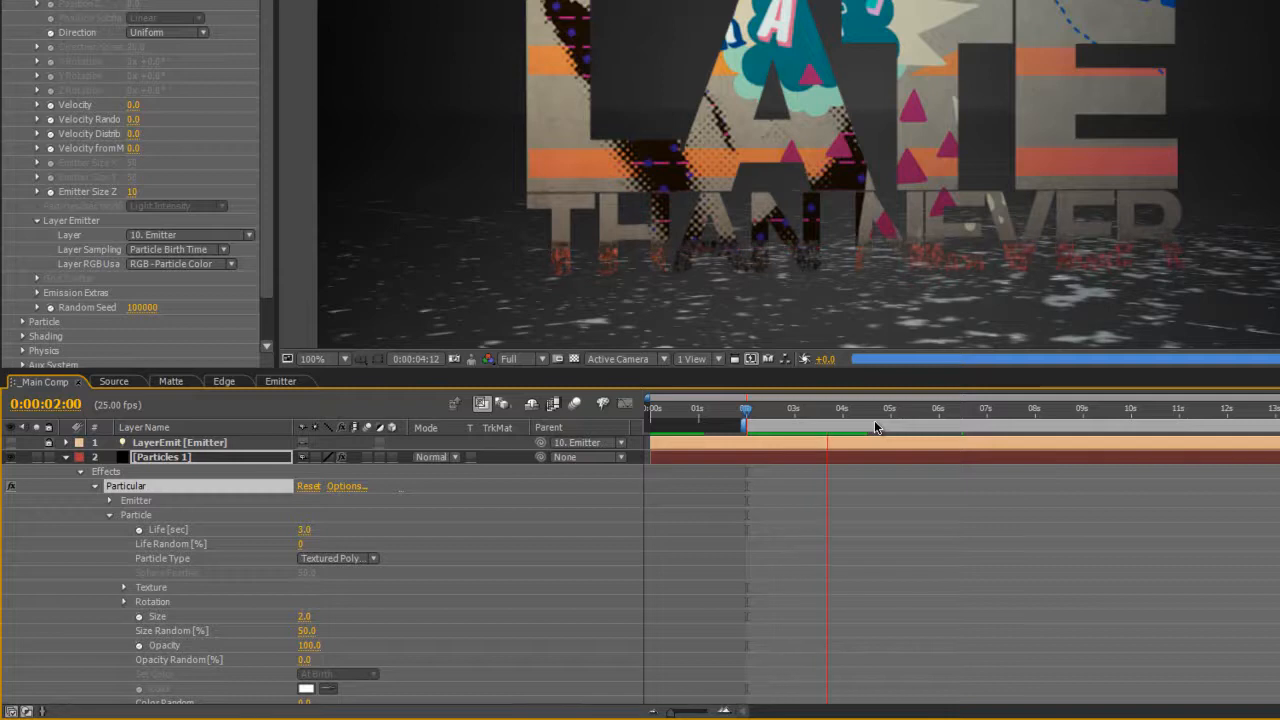
{"action": "key", "text": "space"}
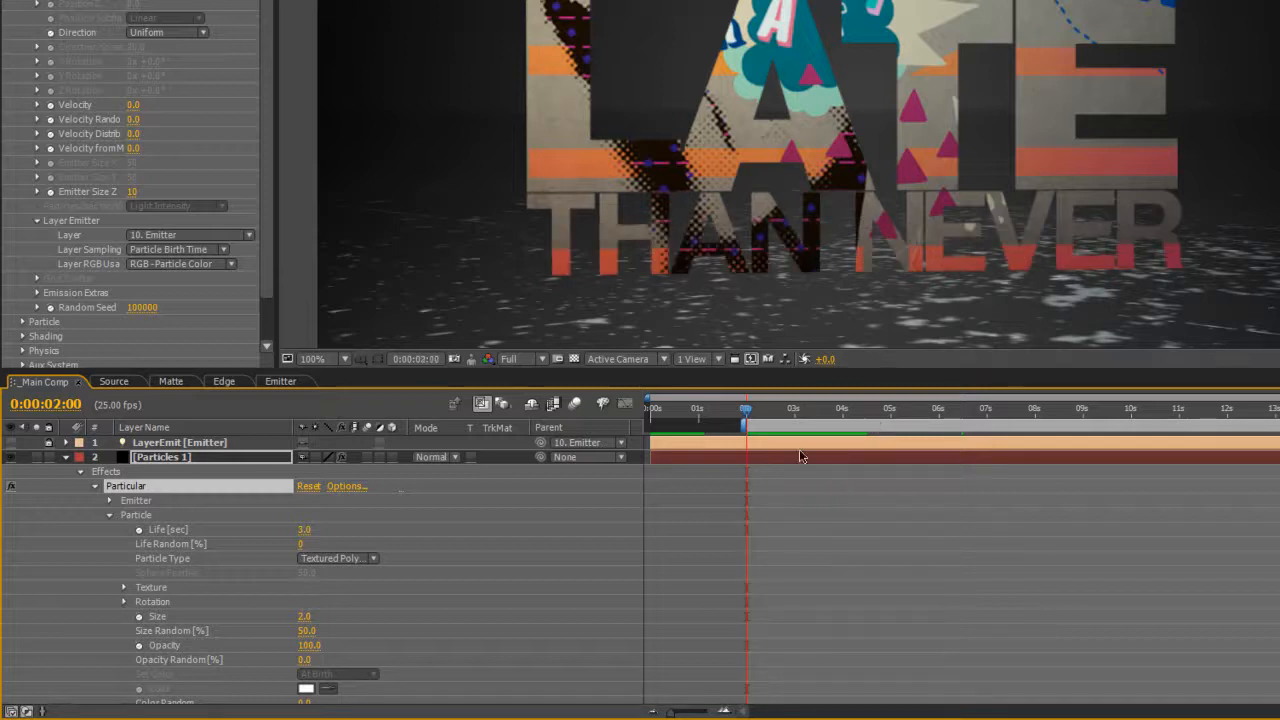
Step: Raise the particles' Random Speed Rotate to 1 and collapse the Rotation group
{"action": "scroll", "coordinate": [520, 554], "scroll_direction": "down", "scroll_amount": 5}
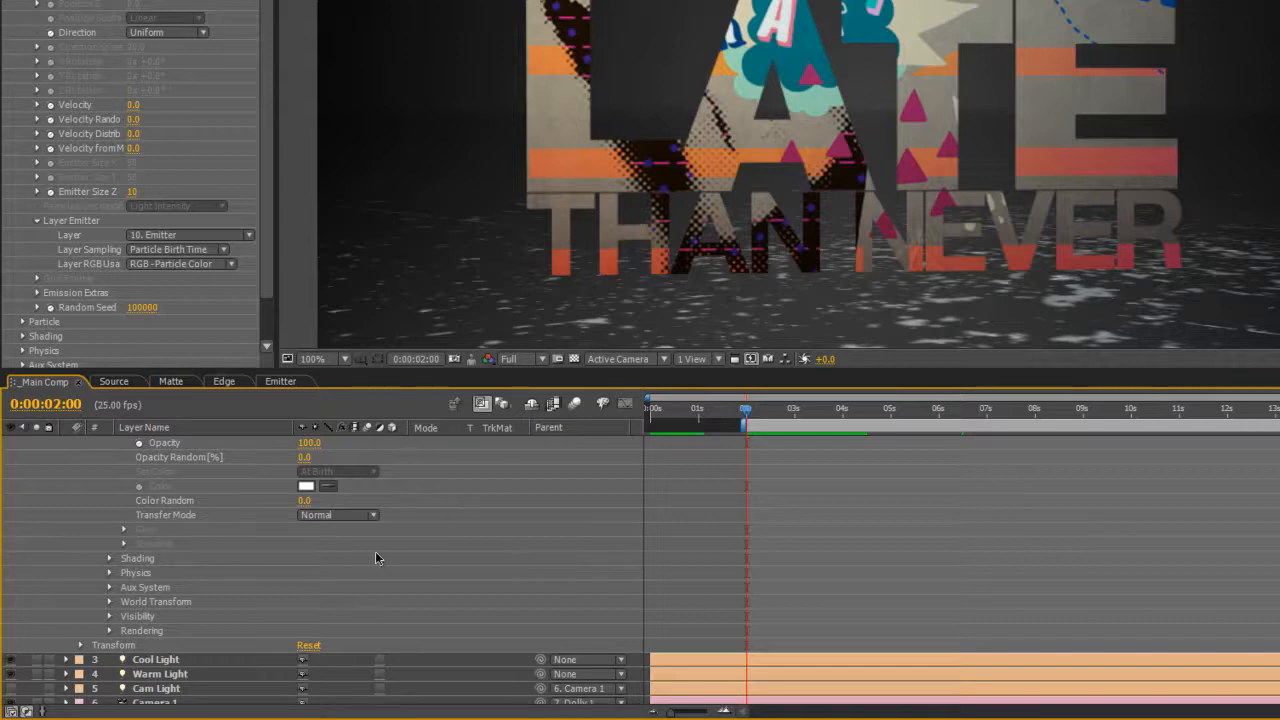
{"action": "scroll", "coordinate": [431, 544], "scroll_direction": "up", "scroll_amount": 2}
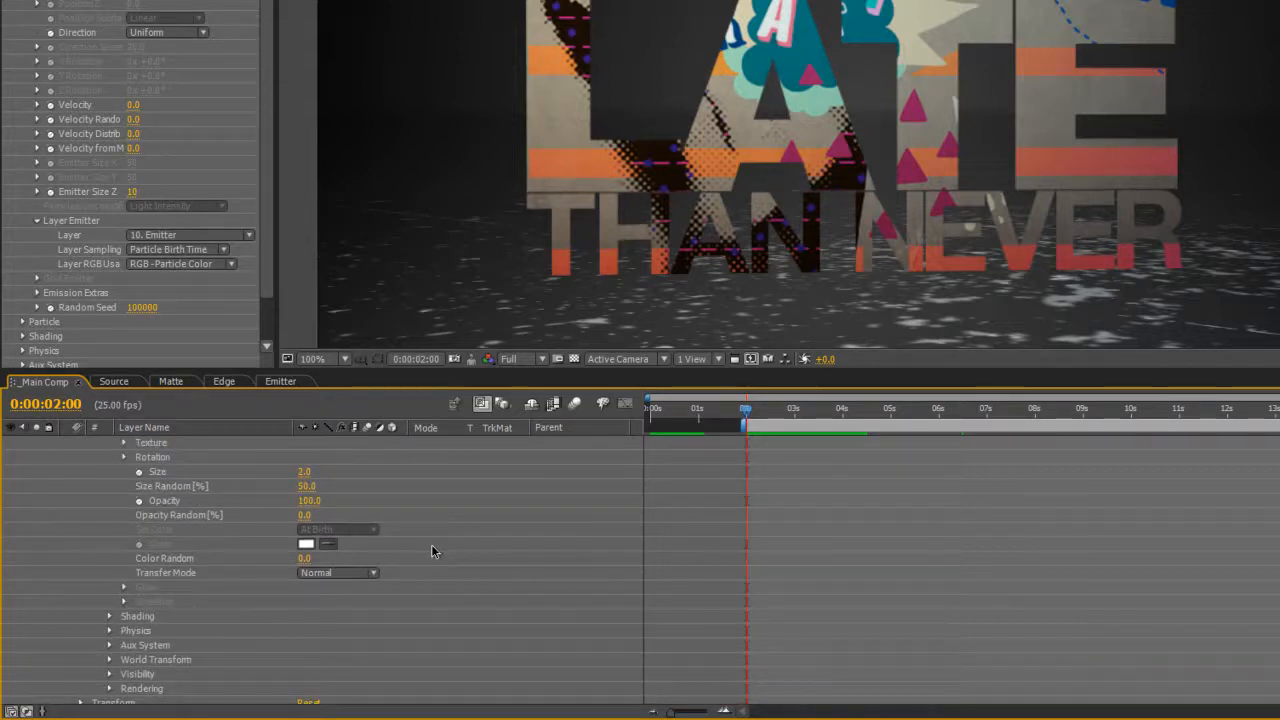
{"action": "left_click", "coordinate": [124, 457]}
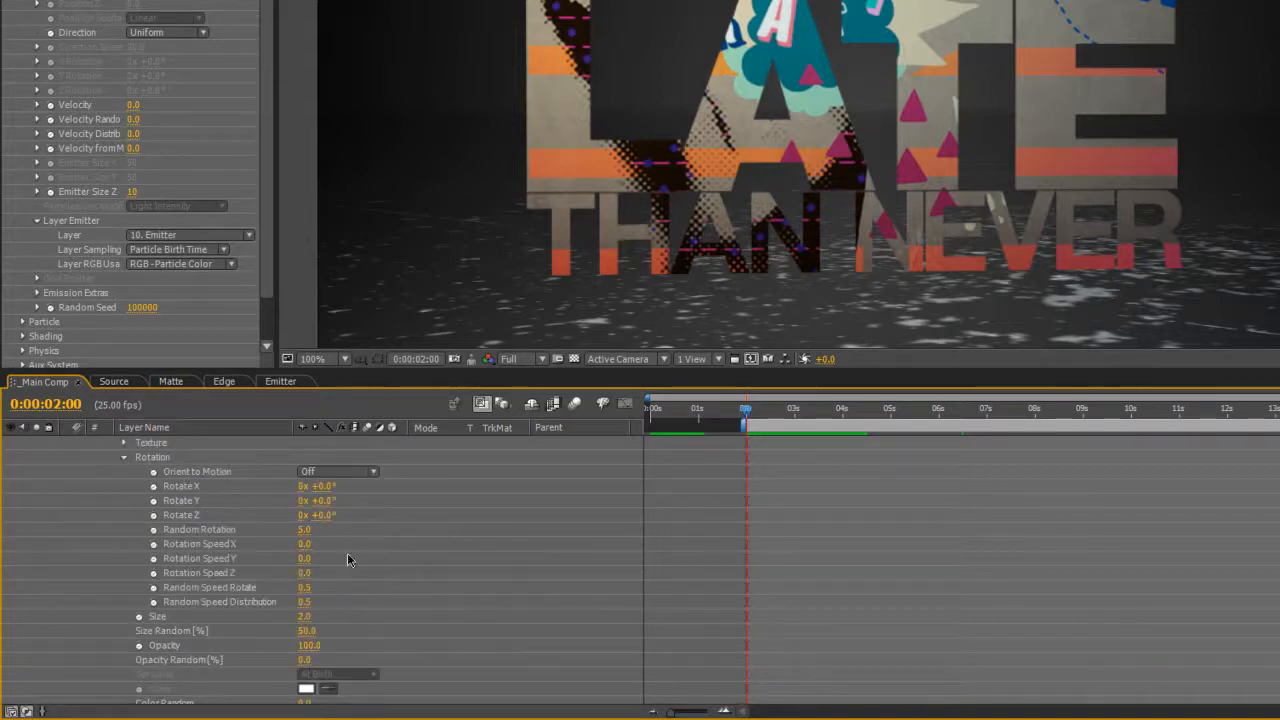
{"action": "left_click", "coordinate": [305, 587]}
{"action": "type", "text": "1"}
{"action": "key", "text": "Return"}
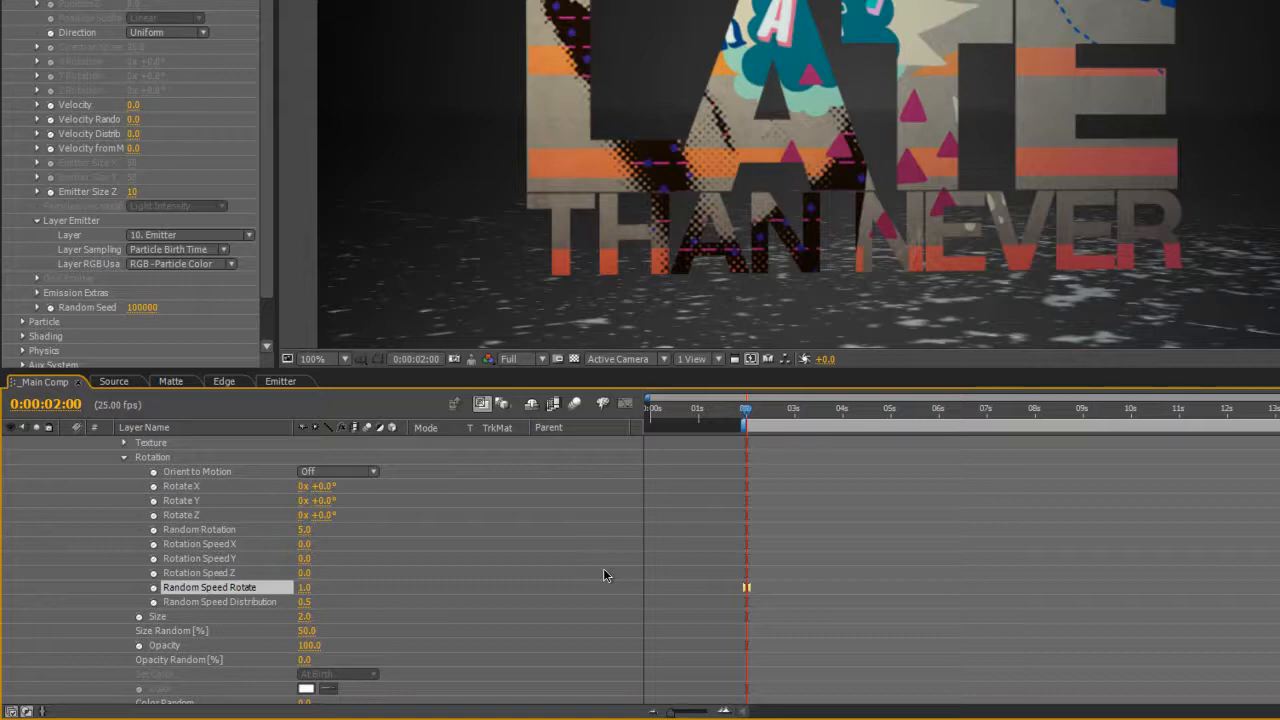
{"action": "scroll", "coordinate": [270, 520], "scroll_direction": "up", "scroll_amount": 1}
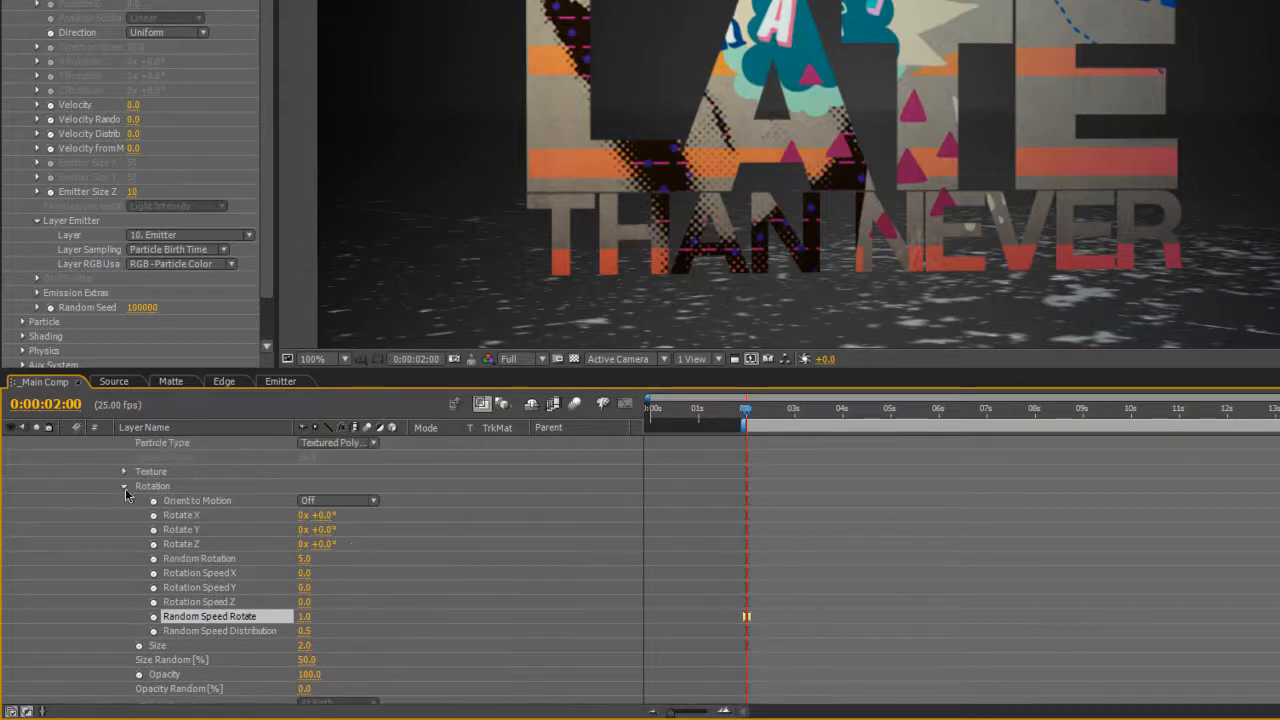
{"action": "left_click", "coordinate": [125, 488]}
{"action": "scroll", "coordinate": [560, 545], "scroll_direction": "up", "scroll_amount": 2}
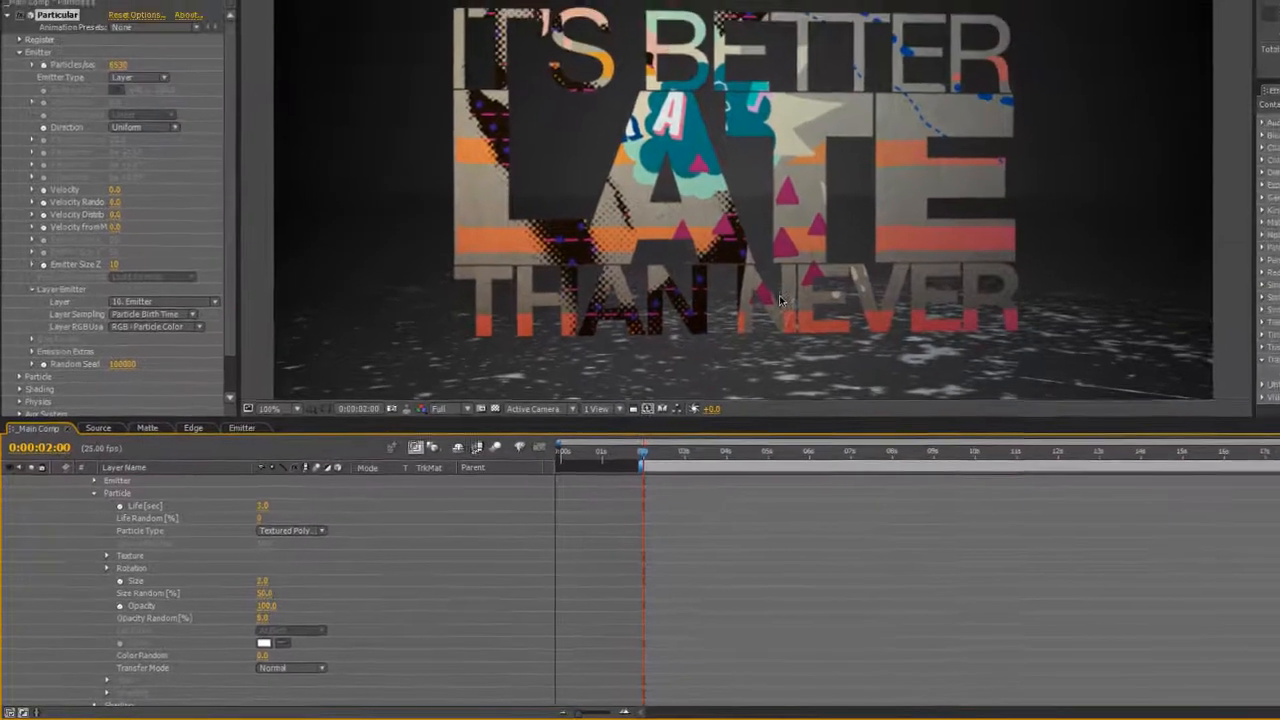
Step: Scrub the main composition through the disintegration up to 0:00:07:12 to check the rotating shards
{"action": "left_click_drag", "start_coordinate": [727, 454], "coordinate": [824, 458]}
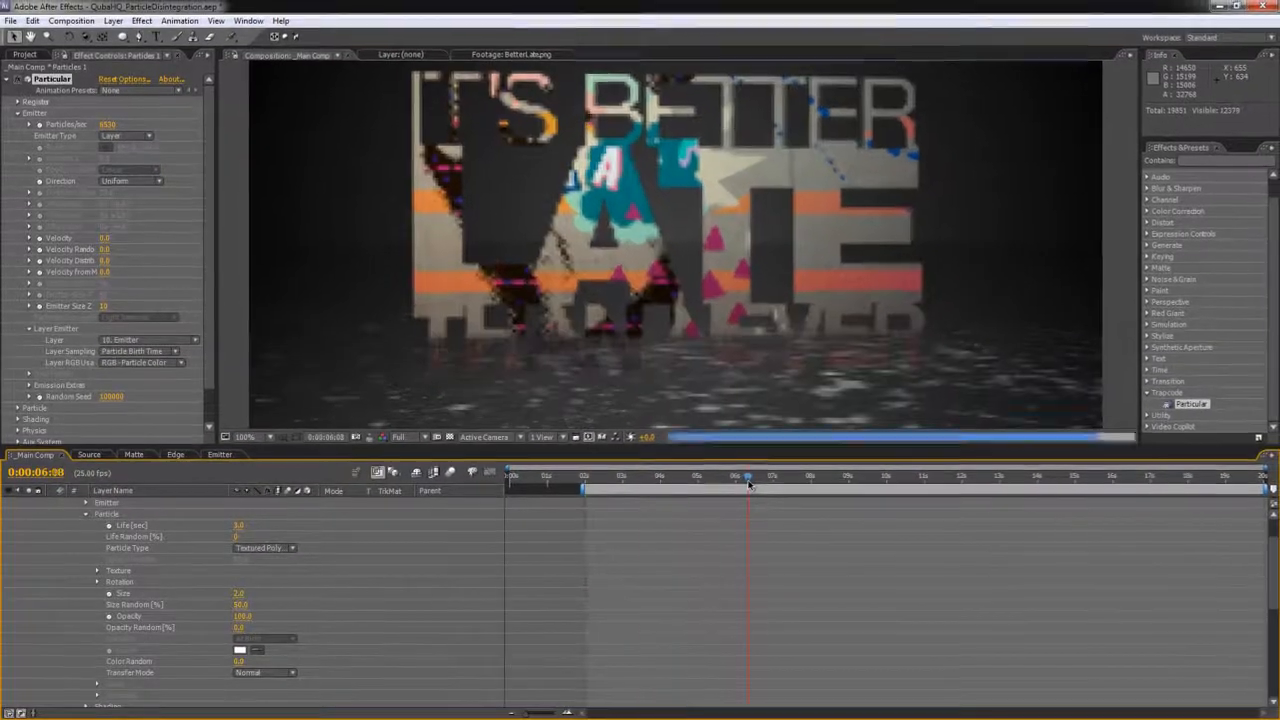
{"action": "left_click_drag", "start_coordinate": [750, 484], "coordinate": [755, 484]}
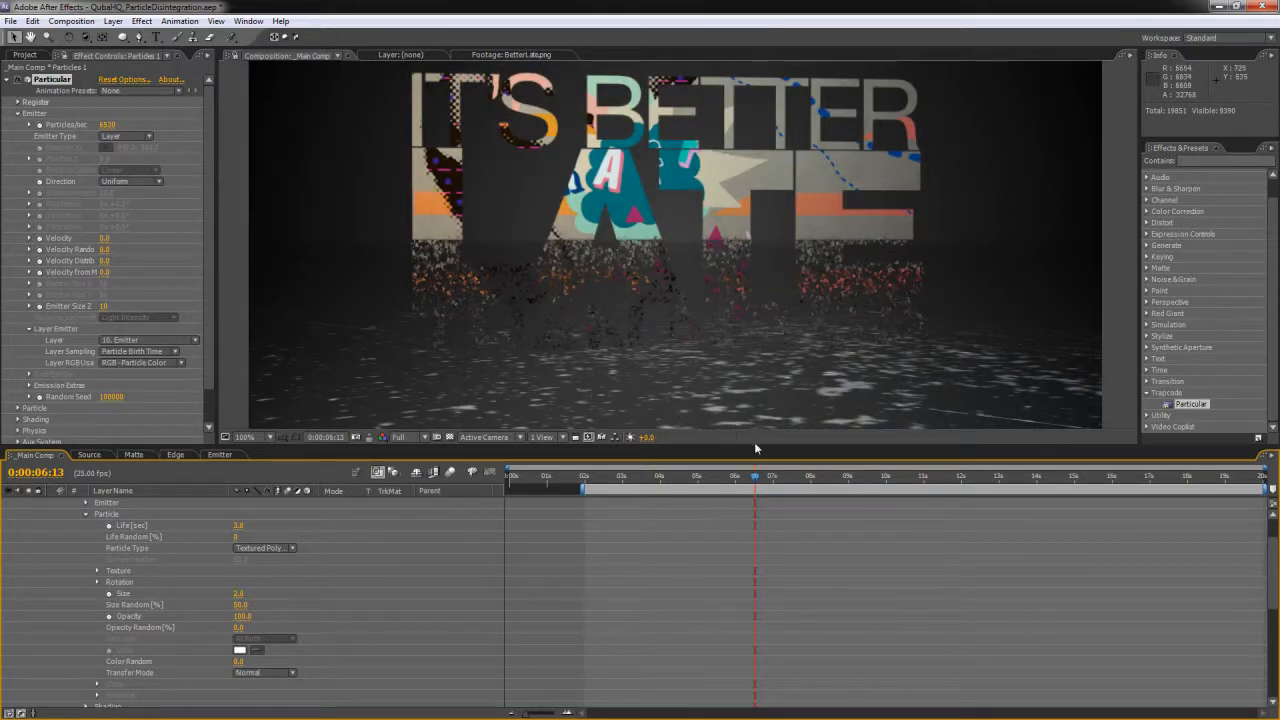
{"action": "left_click_drag", "start_coordinate": [755, 476], "coordinate": [780, 478]}
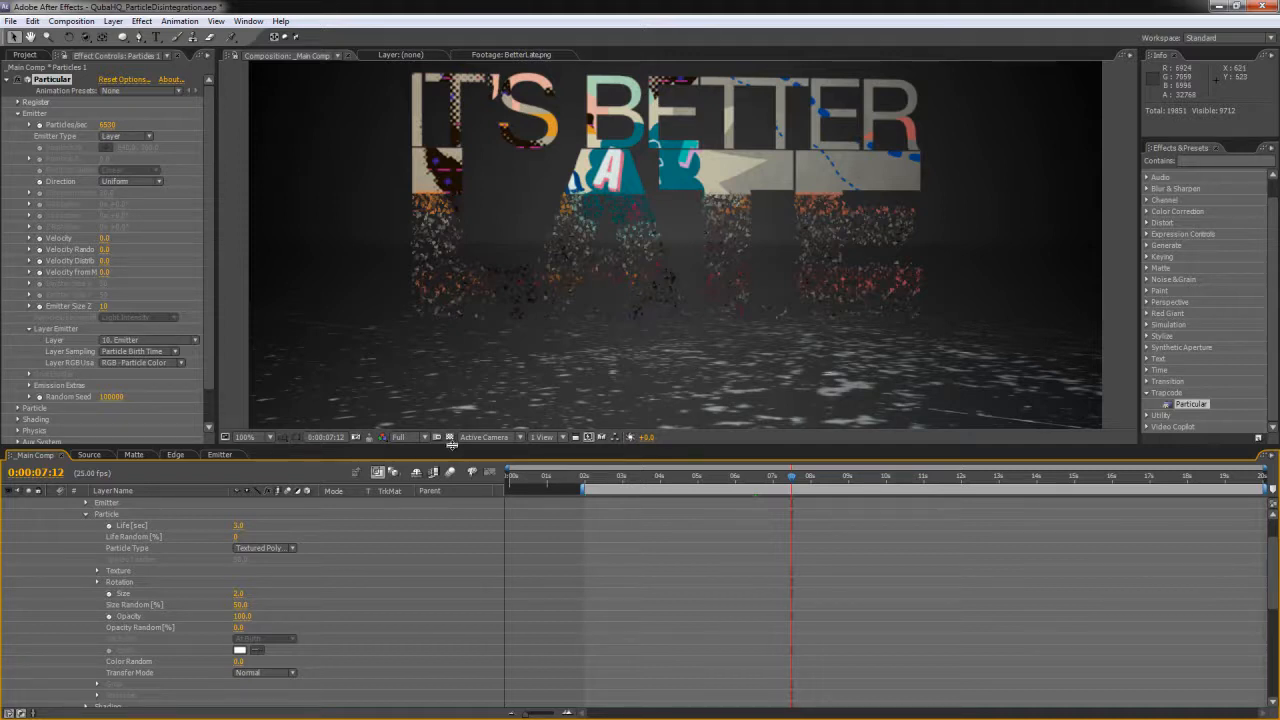
Step: Change Particular's Physics Model to Bounce
{"action": "scroll", "coordinate": [467, 617], "scroll_direction": "down", "scroll_amount": 5}
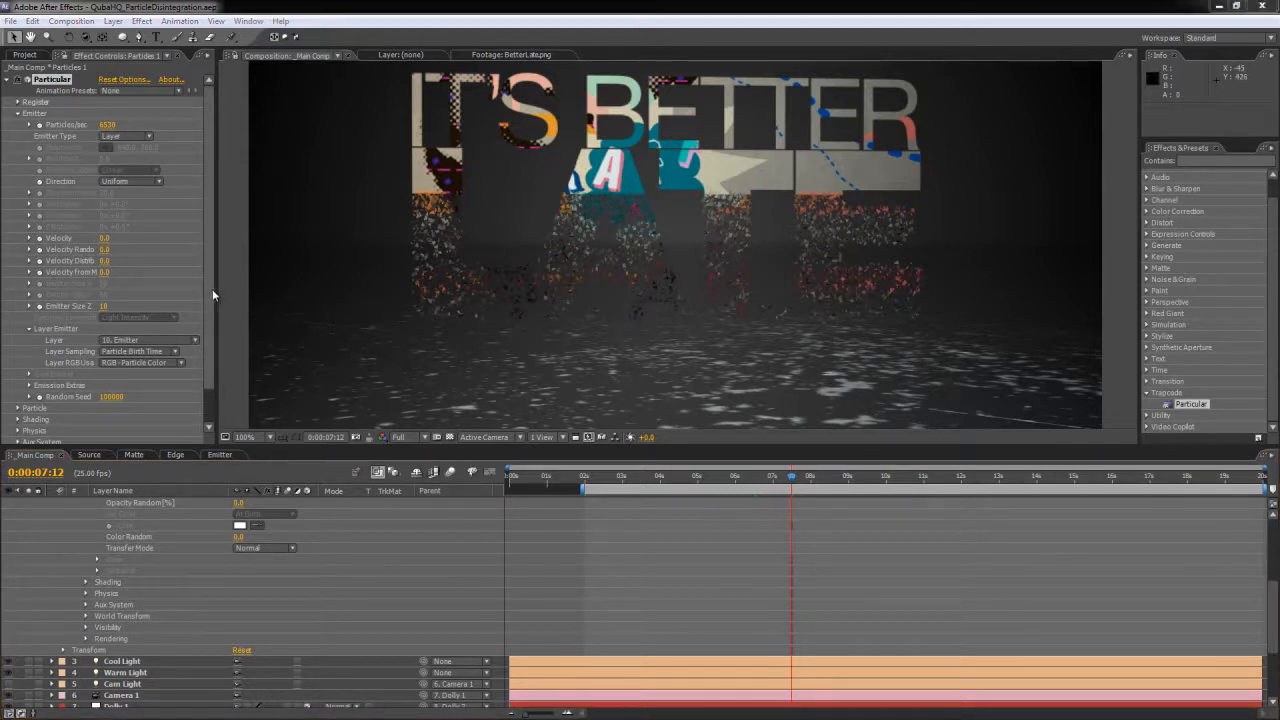
{"action": "scroll", "coordinate": [207, 399], "scroll_direction": "down", "scroll_amount": 2}
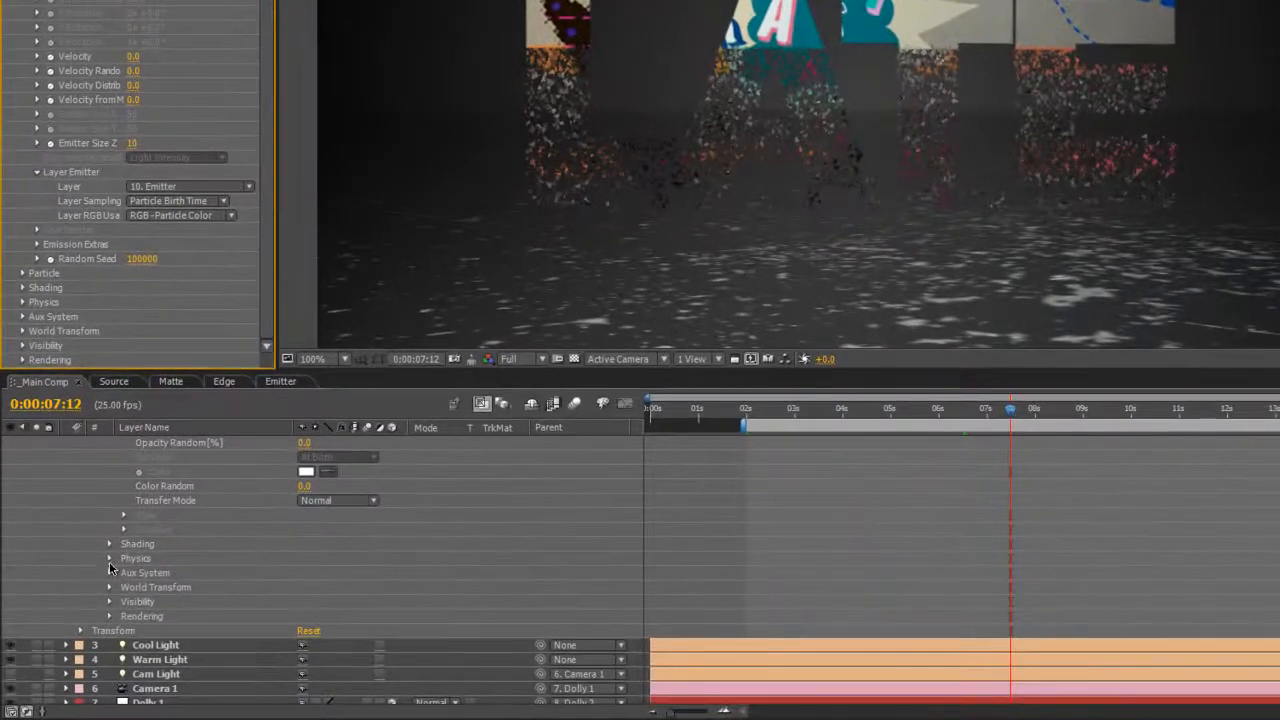
{"action": "left_click", "coordinate": [85, 593]}
{"action": "left_click", "coordinate": [333, 572]}
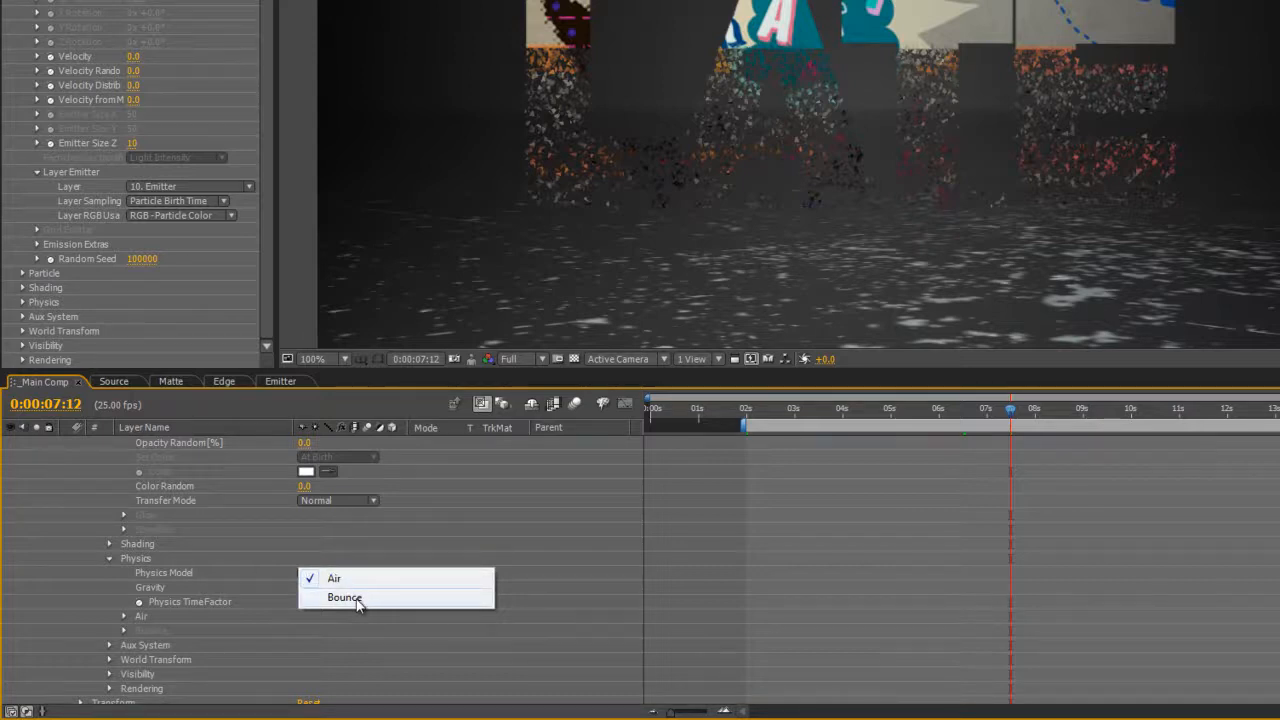
{"action": "left_click", "coordinate": [352, 597]}
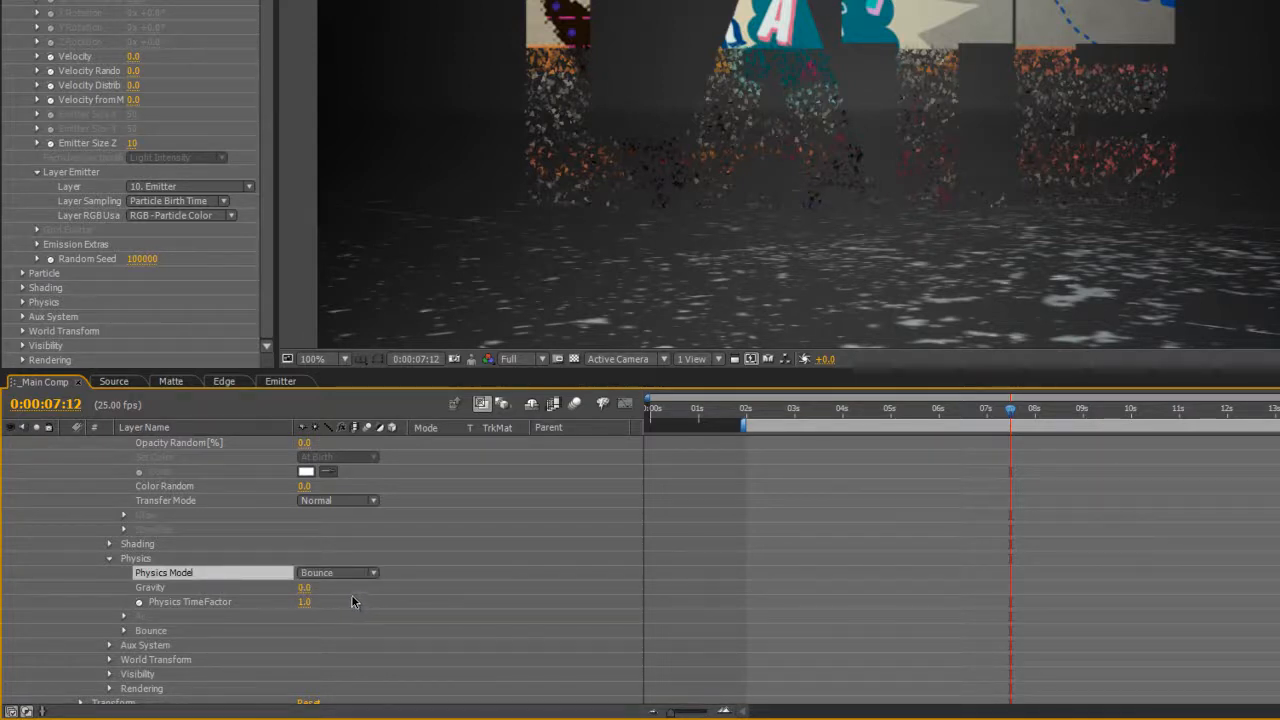
Step: Assign the Floor layer as the Floor Layer in Particular's Bounce settings
{"action": "left_click", "coordinate": [124, 630]}
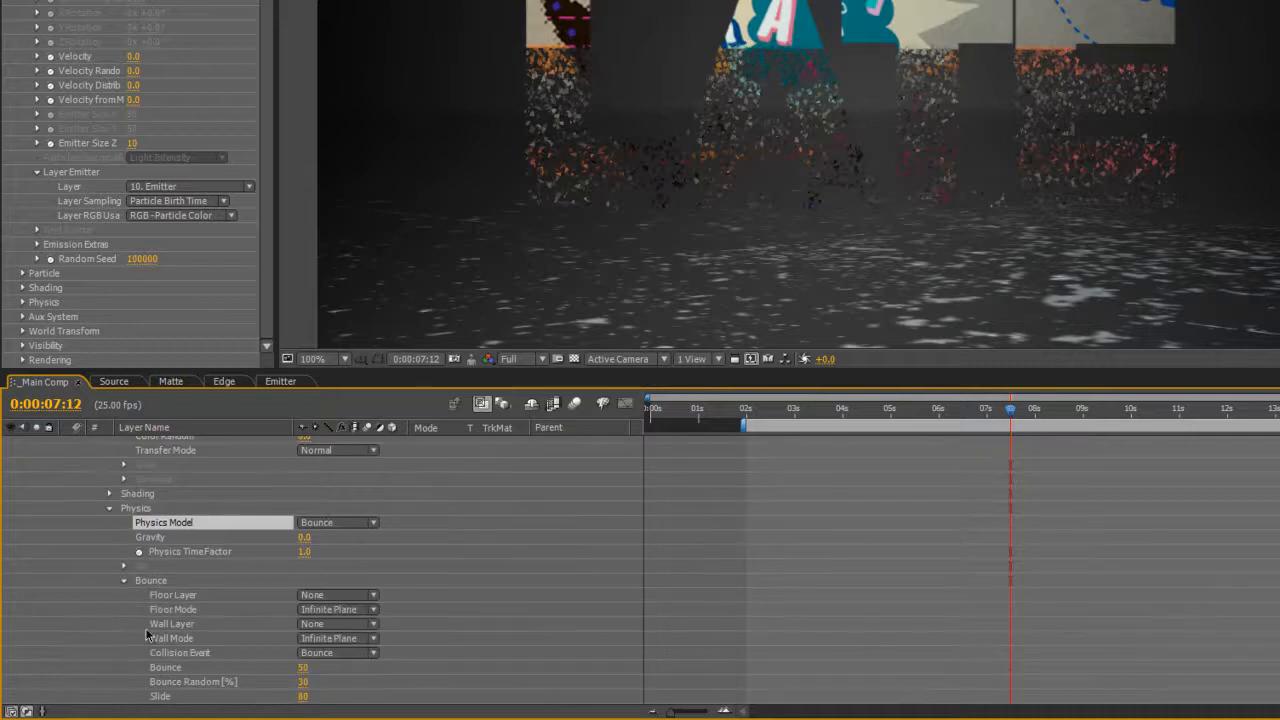
{"action": "left_click", "coordinate": [348, 597]}
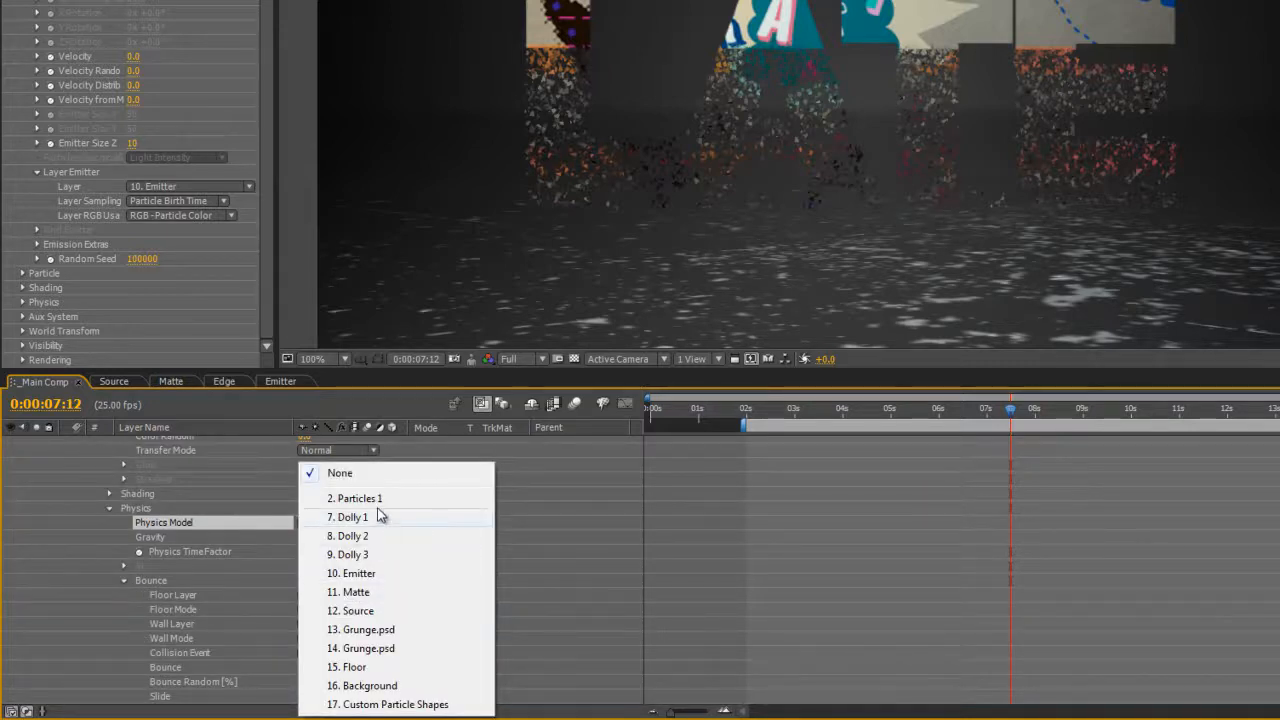
{"action": "left_click", "coordinate": [365, 667]}
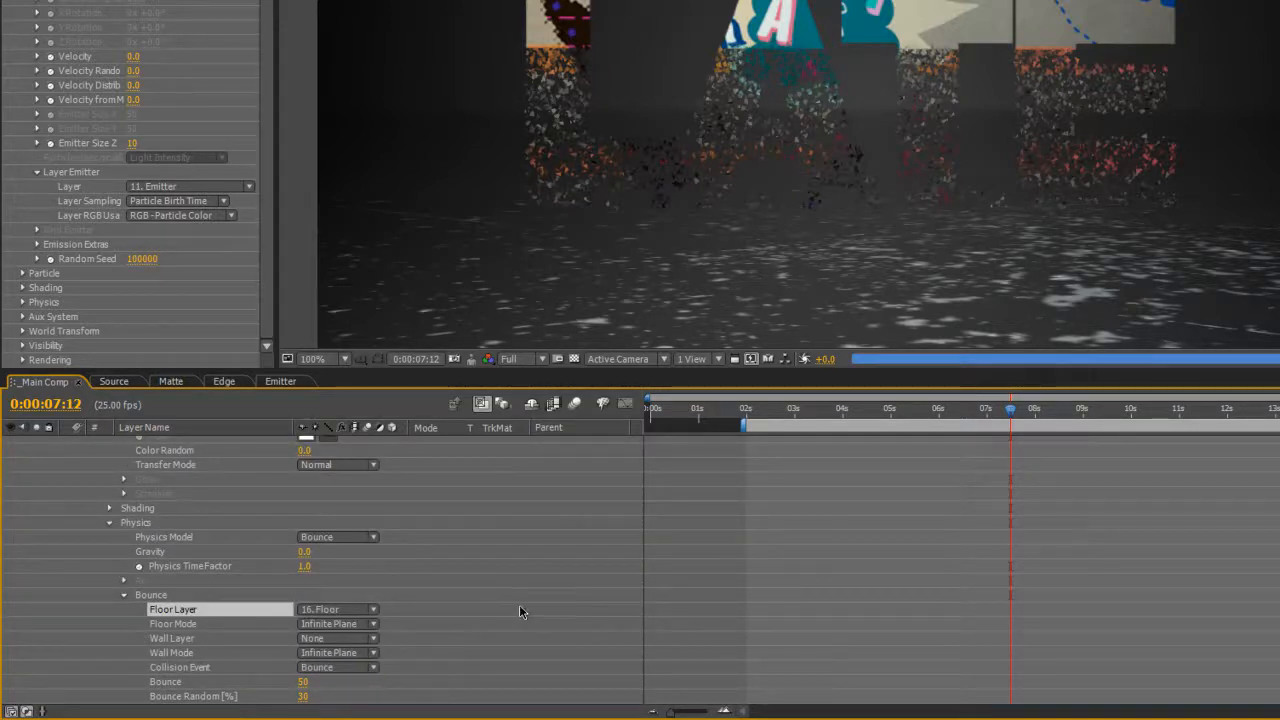
Step: Set the Bounce amount for floor collisions to 30
{"action": "scroll", "coordinate": [515, 612], "scroll_direction": "down", "scroll_amount": 3}
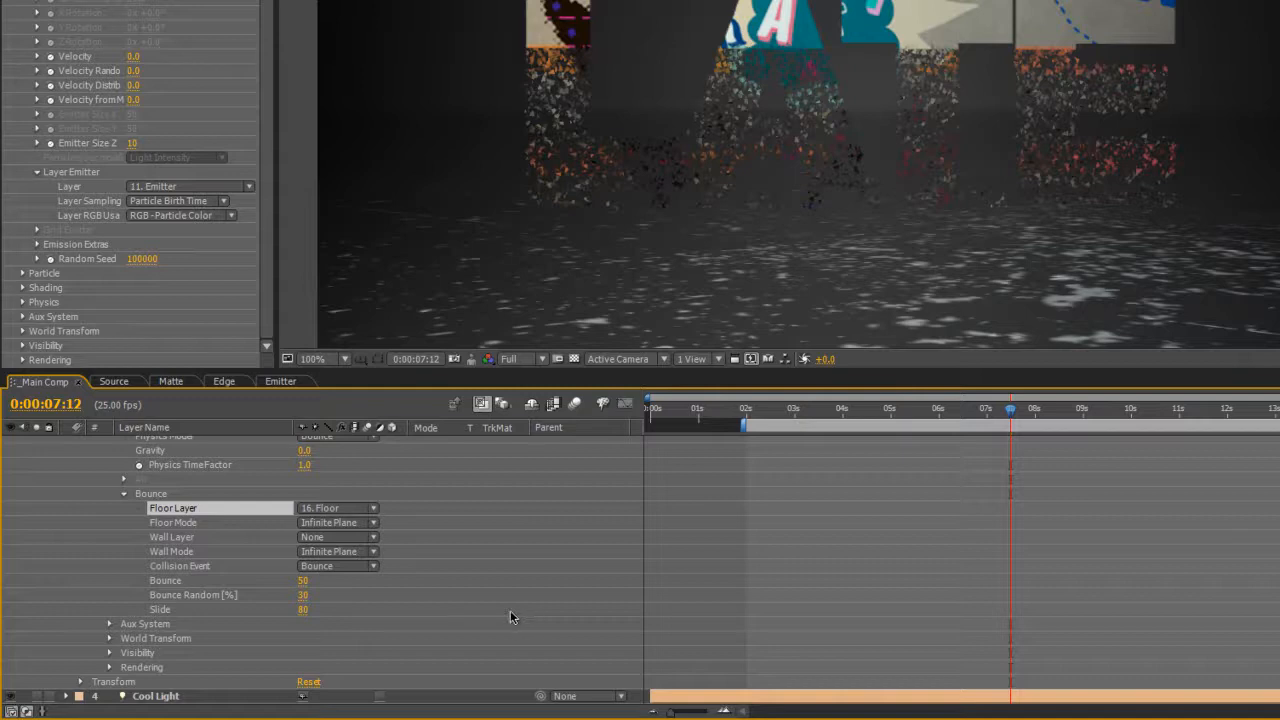
{"action": "left_click", "coordinate": [304, 581]}
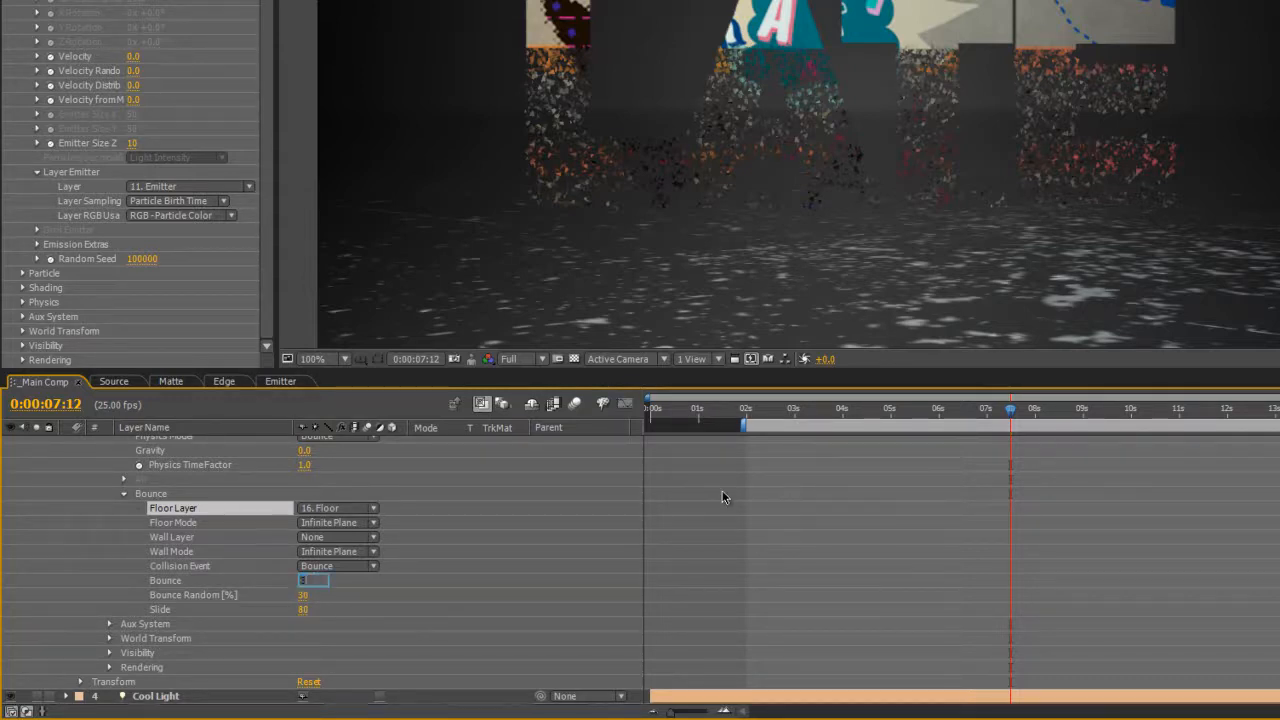
{"action": "type", "text": "30"}
{"action": "key", "text": "Return"}
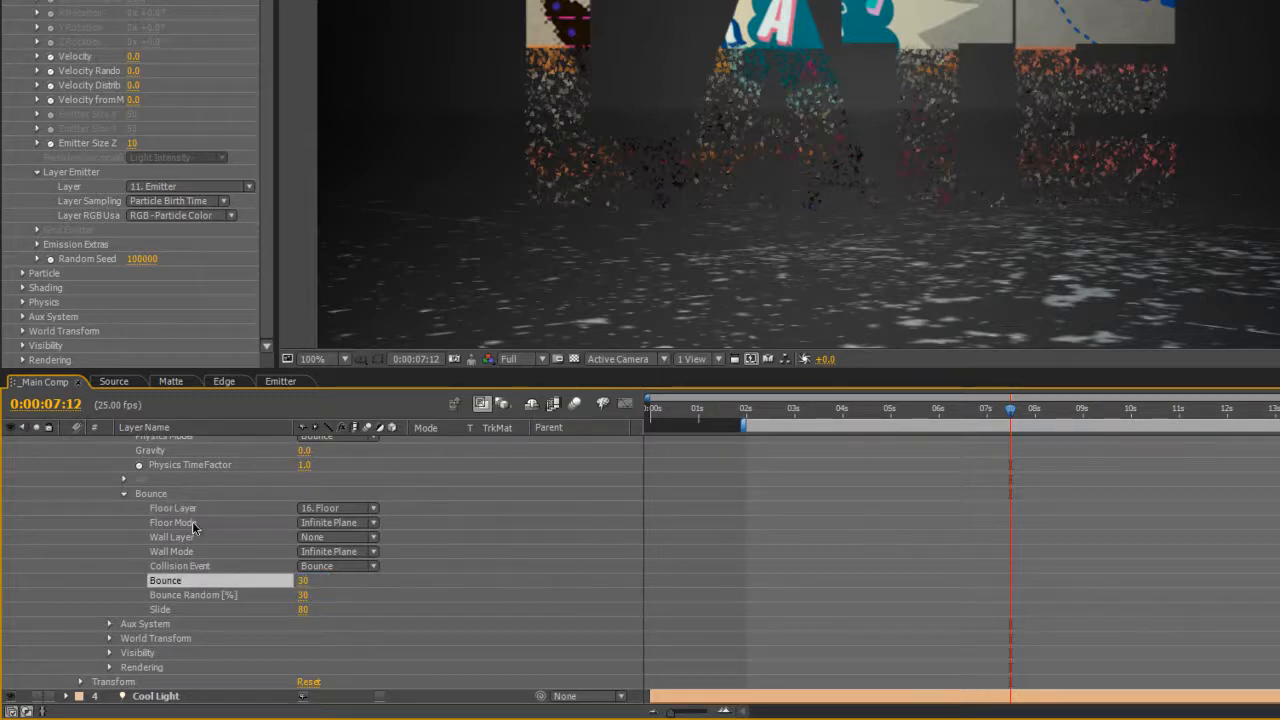
Step: Set Gravity in Particular's Physics settings to 10
{"action": "left_click", "coordinate": [124, 493]}
{"action": "scroll", "coordinate": [426, 508], "scroll_direction": "up", "scroll_amount": 2}
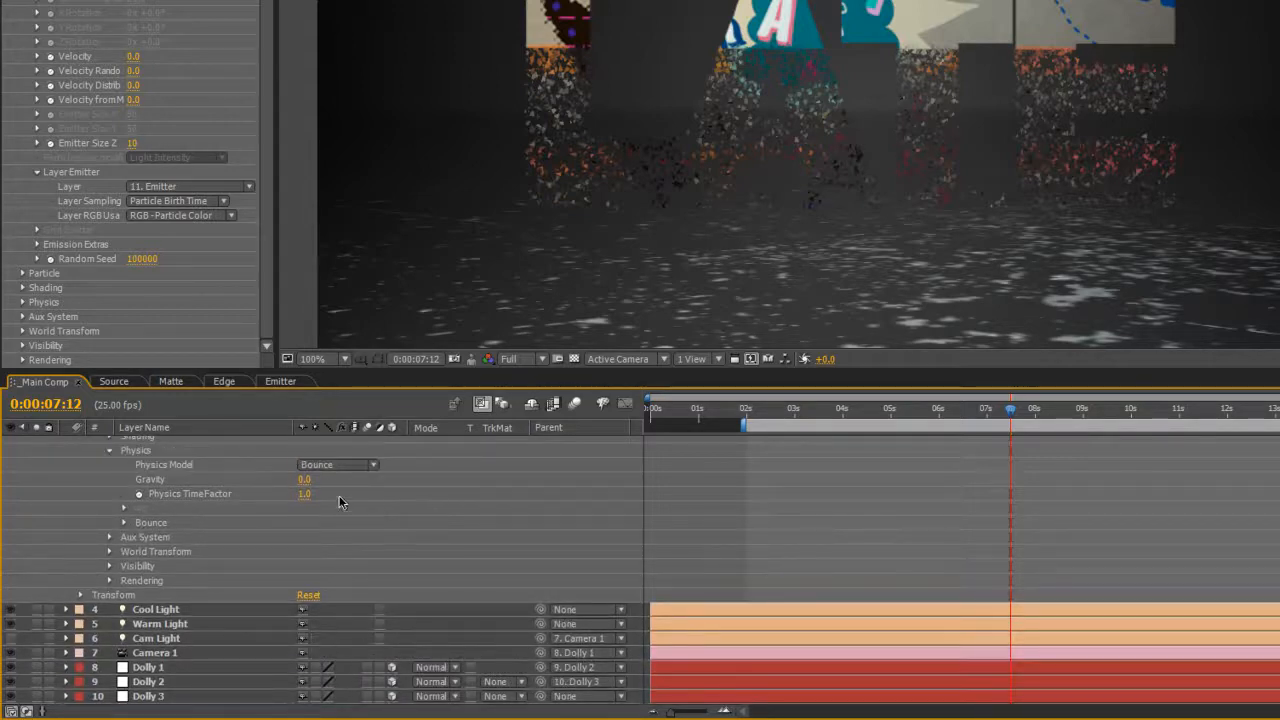
{"action": "left_click", "coordinate": [304, 479]}
{"action": "type", "text": "10"}
{"action": "key", "text": "Return"}
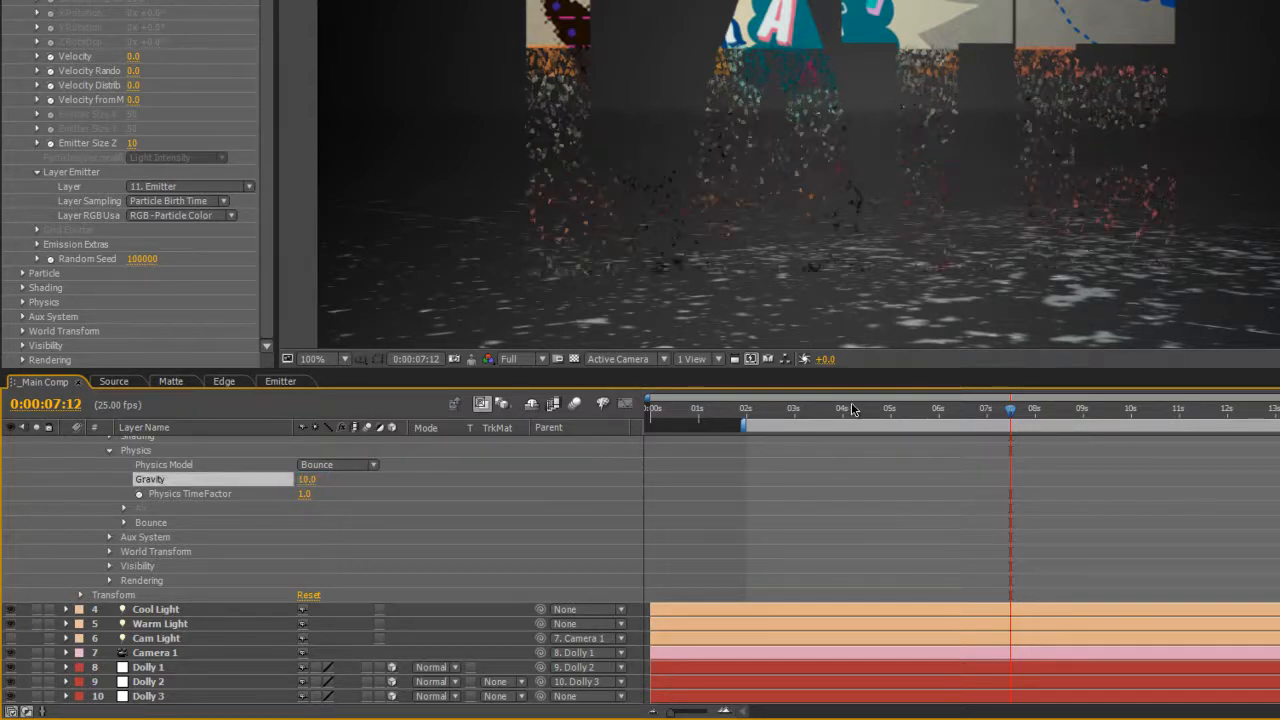
Step: Move the playhead back to 0:00:02:05 and expand Particular's Emitter settings on the particle layer
{"action": "mouse_move", "coordinate": [783, 414]}
{"action": "left_mouse_down"}
{"action": "mouse_move", "coordinate": [750, 408]}
{"action": "mouse_move", "coordinate": [773, 405]}
{"action": "left_mouse_up"}
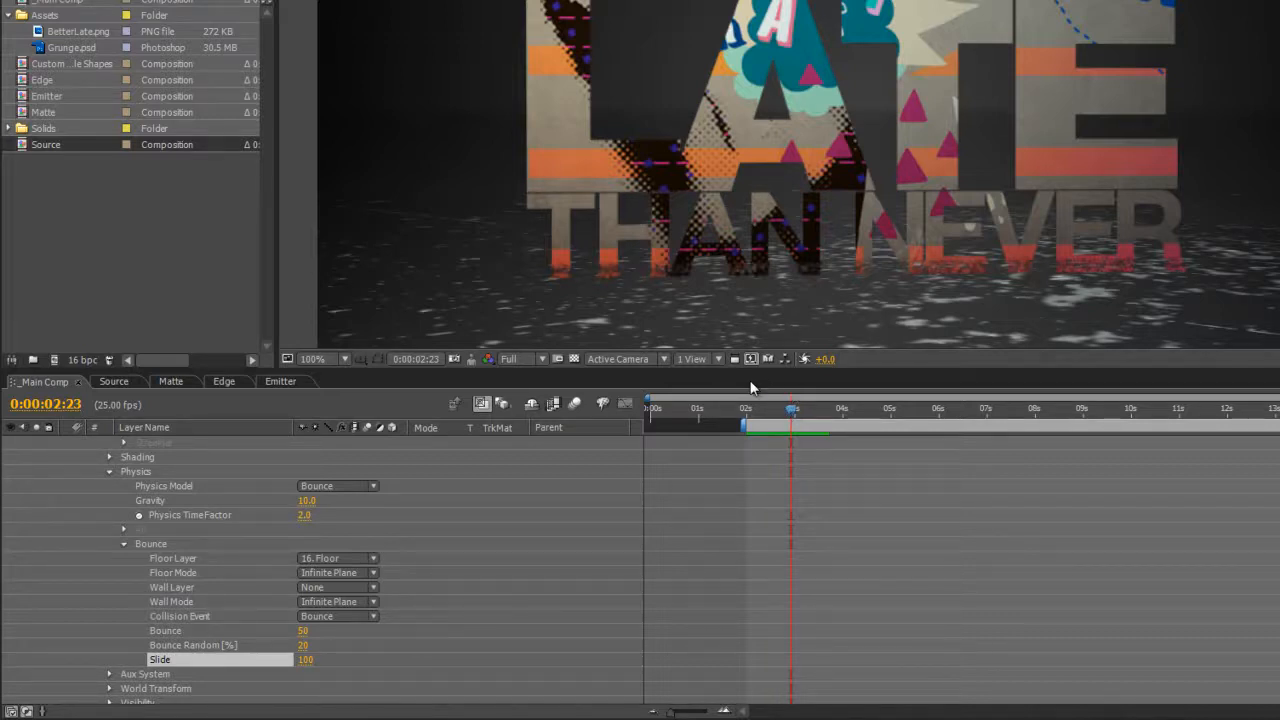
{"action": "left_click_drag", "start_coordinate": [792, 409], "coordinate": [752, 408]}
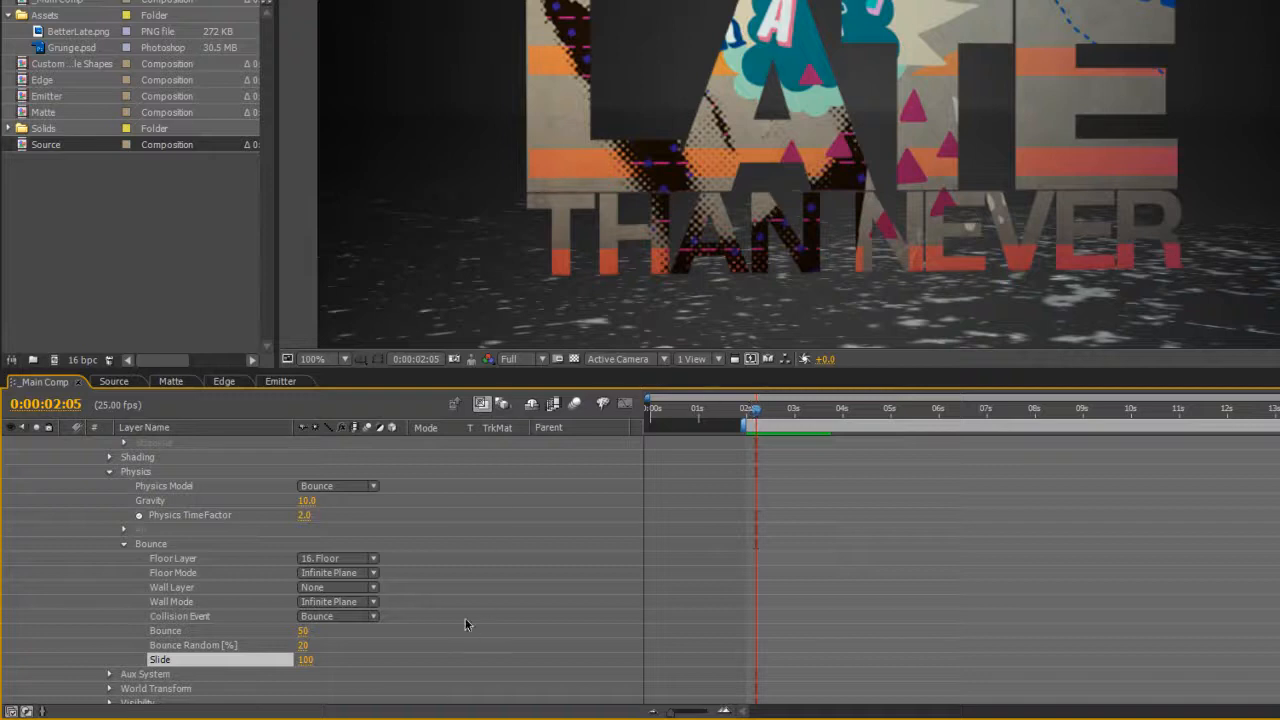
{"action": "scroll", "coordinate": [487, 580], "scroll_direction": "up", "scroll_amount": 15}
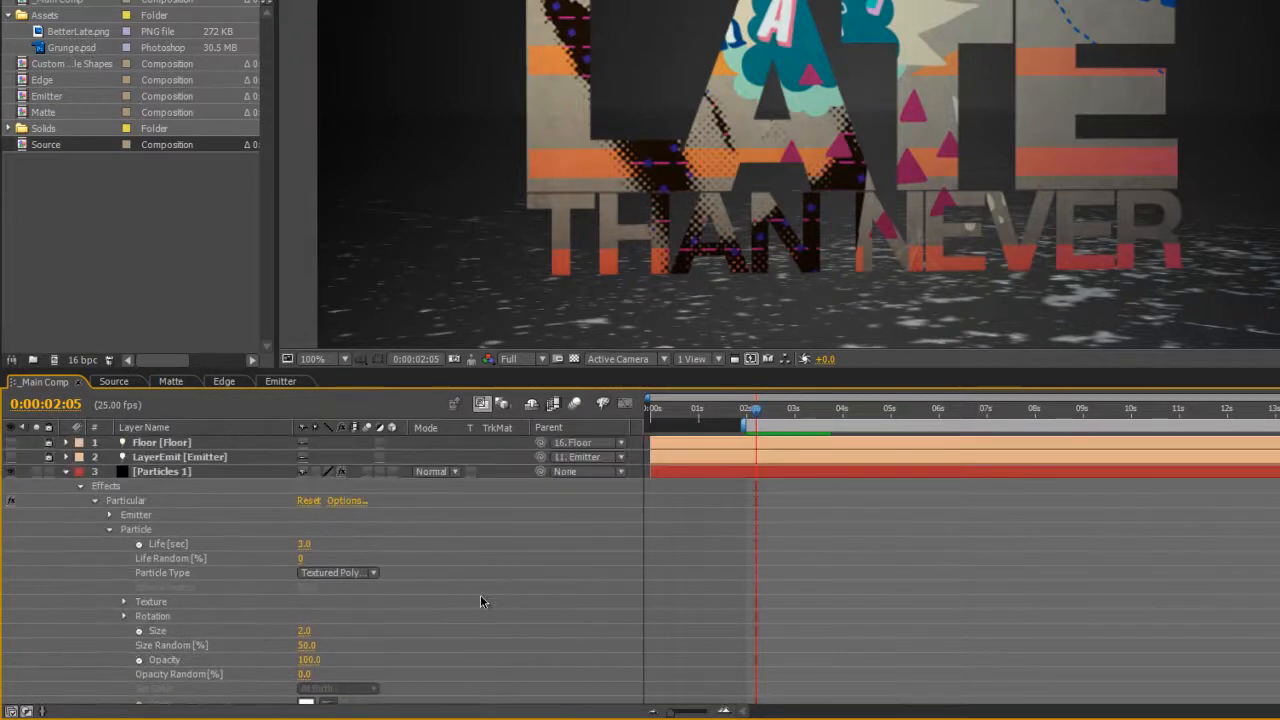
{"action": "left_click", "coordinate": [110, 516]}
{"action": "scroll", "coordinate": [507, 582], "scroll_direction": "down", "scroll_amount": 2}
{"action": "scroll", "coordinate": [502, 560], "scroll_direction": "down", "scroll_amount": 3}
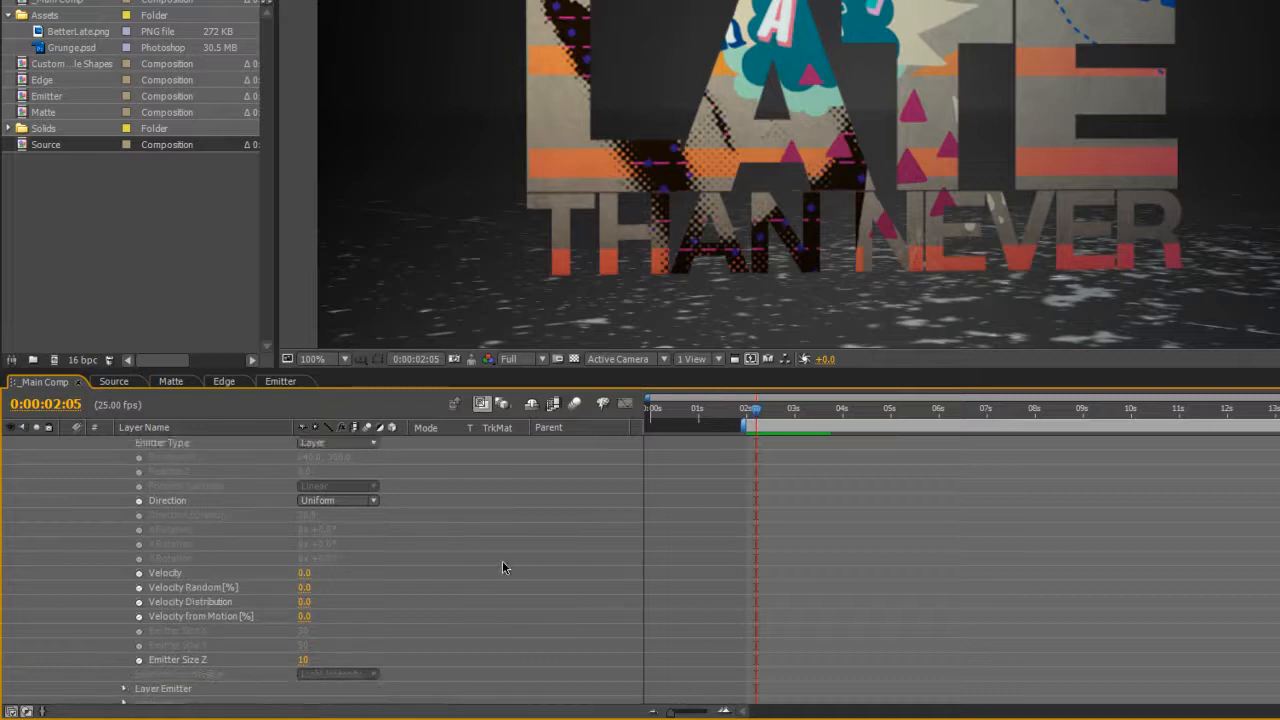
Step: Inspect the falling particles at 0:00:03:16 from an orbited camera angle, then restore the camera to its front view
{"action": "left_click_drag", "start_coordinate": [775, 416], "coordinate": [826, 412]}
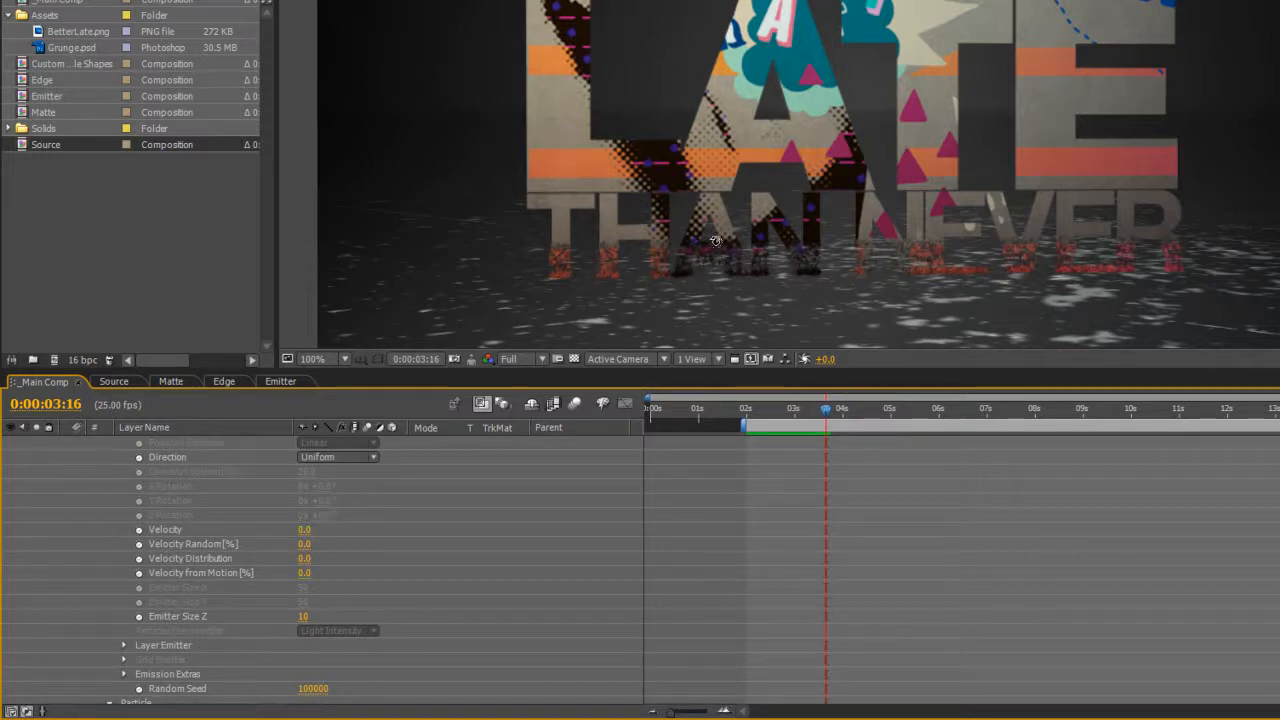
{"action": "left_click_drag", "start_coordinate": [715, 241], "coordinate": [791, 251]}
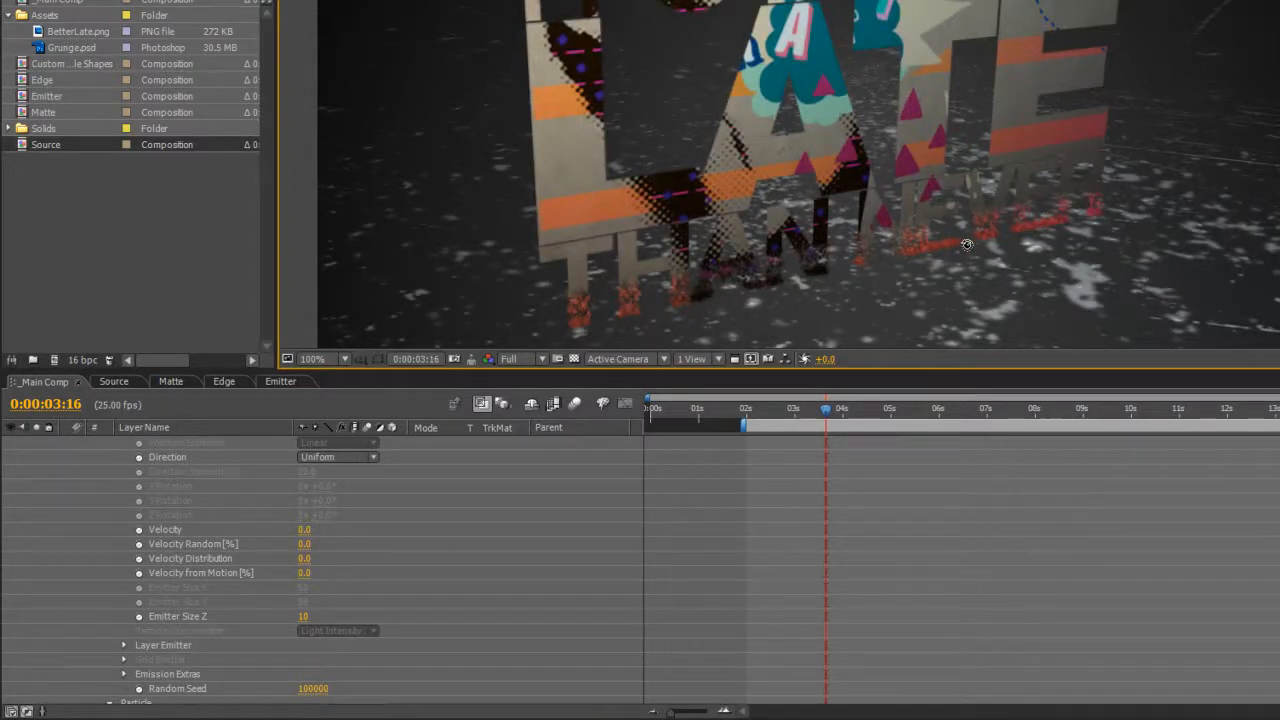
{"action": "left_click_drag", "start_coordinate": [966, 242], "coordinate": [779, 300]}
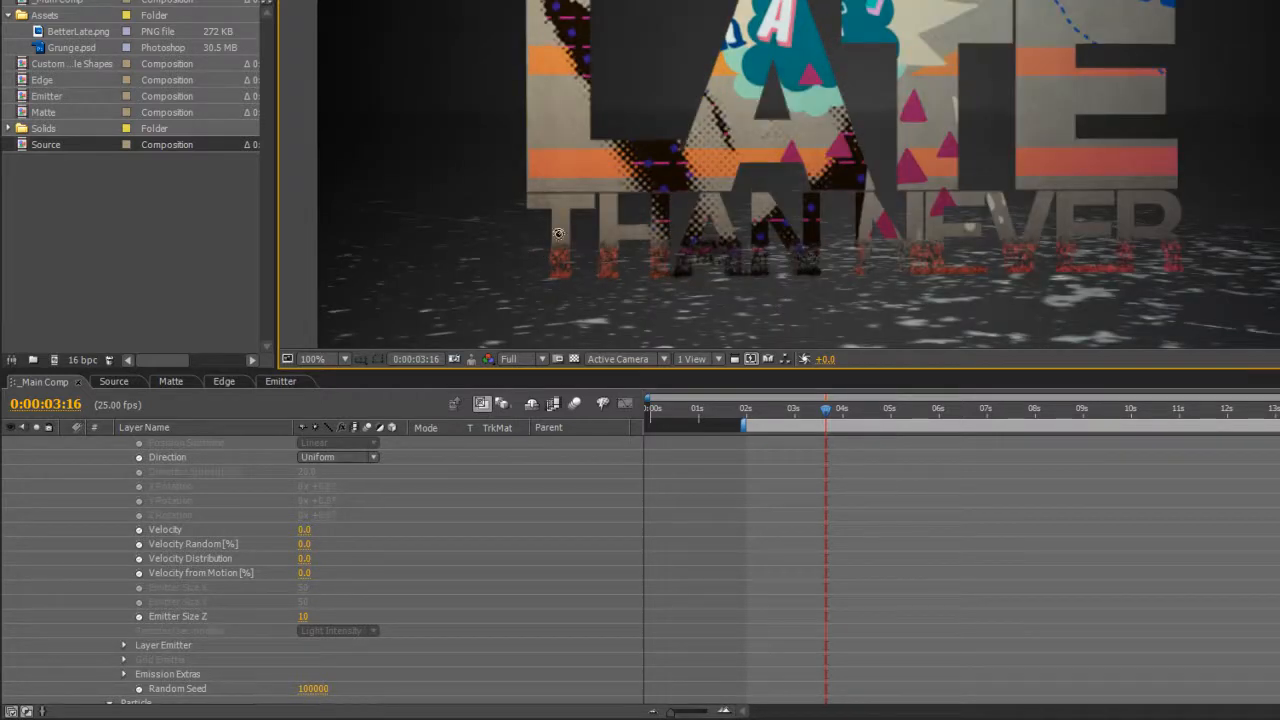
Step: Set the emitter's Velocity to 2 and Velocity Random to 50%
{"action": "left_click", "coordinate": [303, 530]}
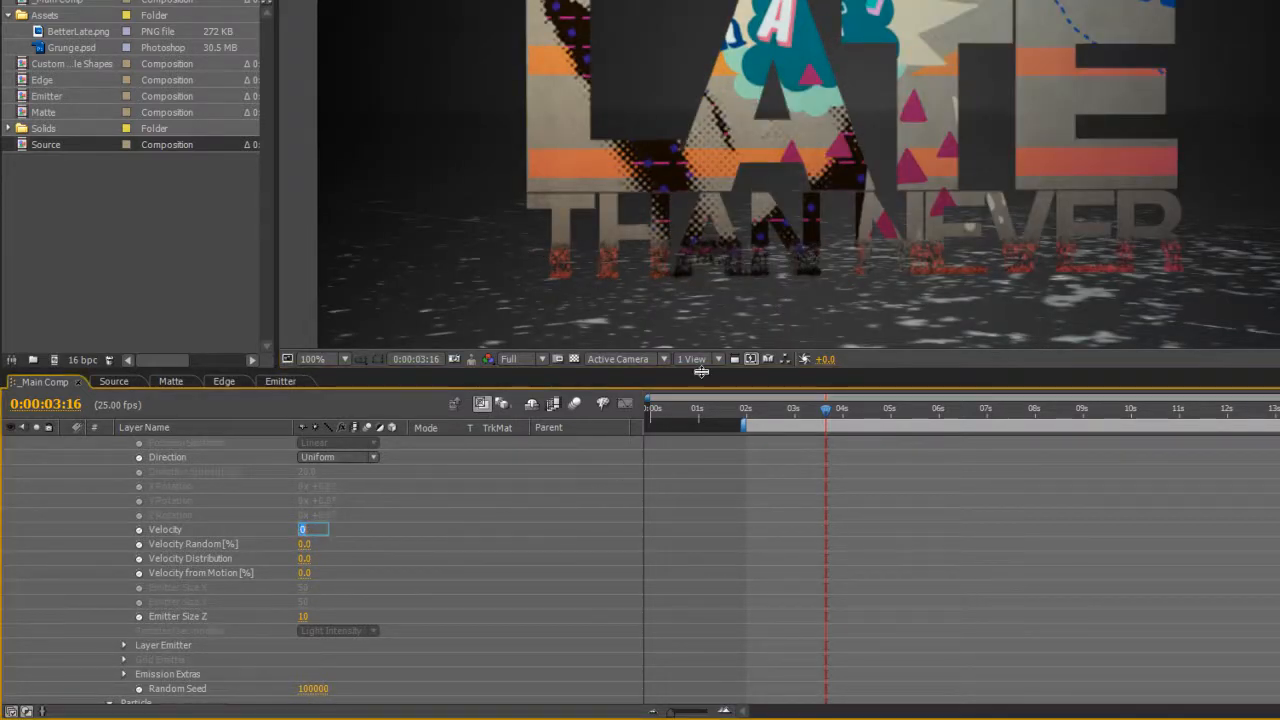
{"action": "type", "text": "2"}
{"action": "key", "text": "Return"}
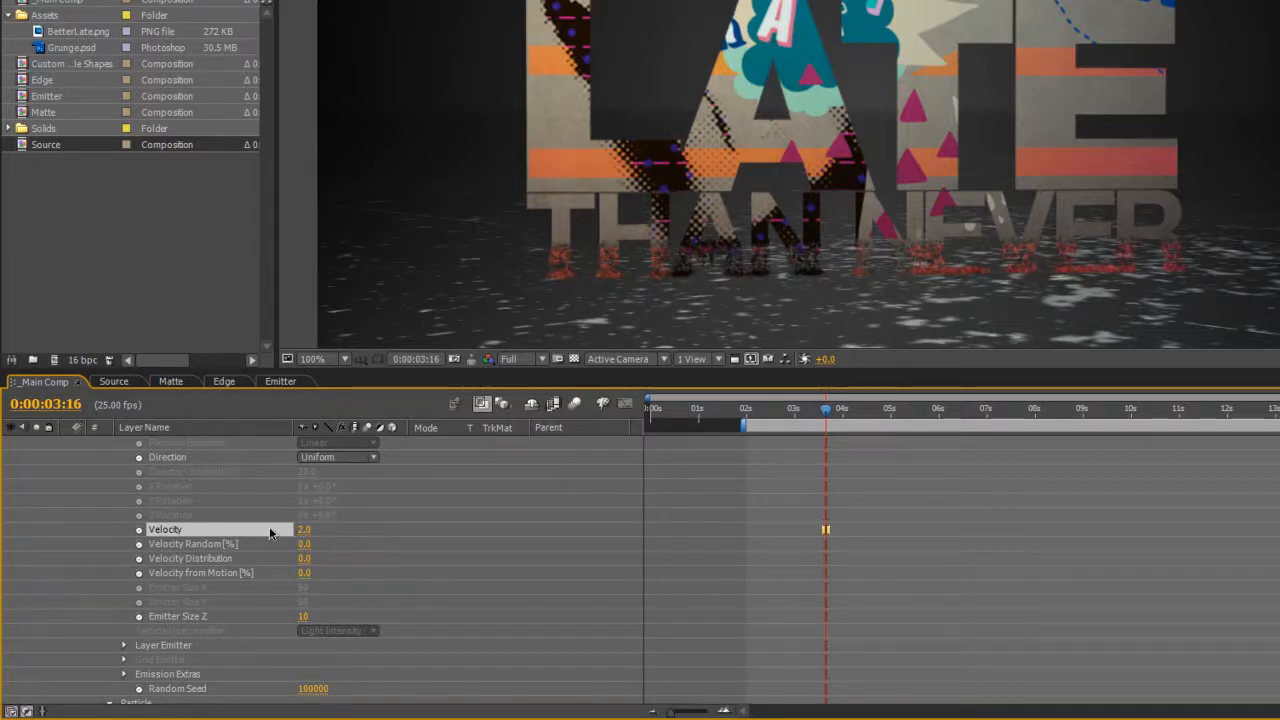
{"action": "left_click", "coordinate": [305, 544]}
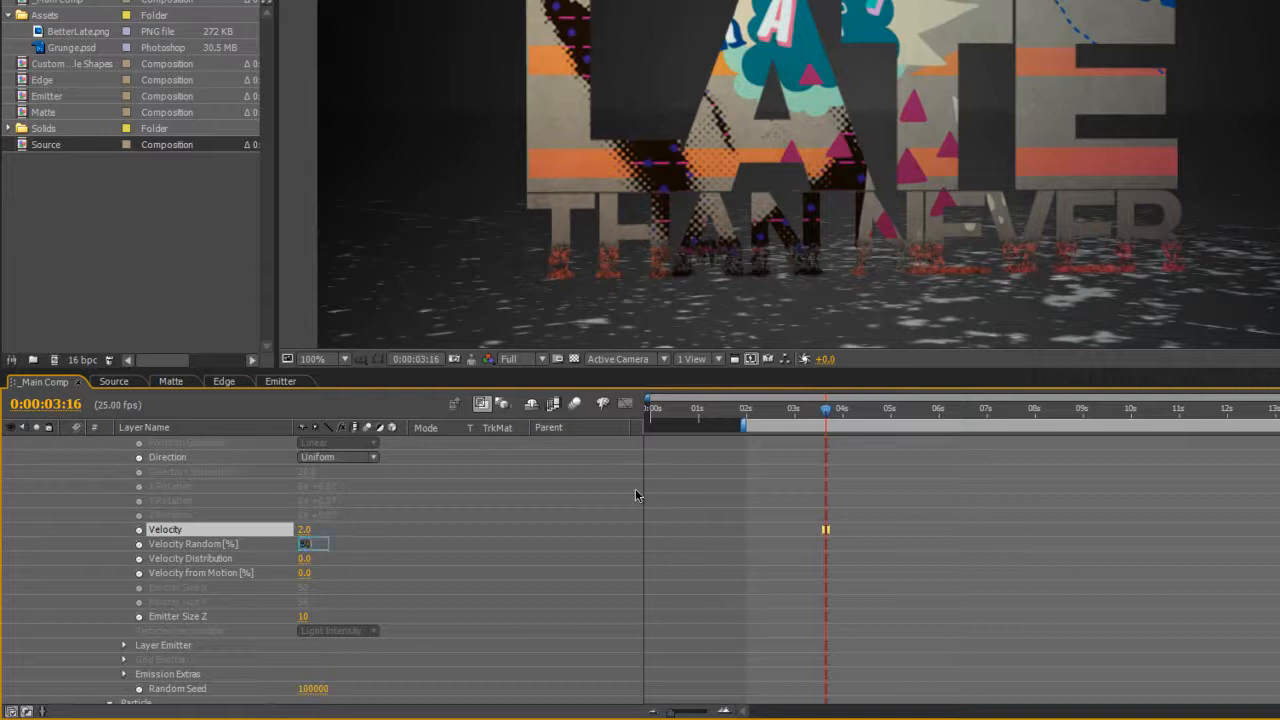
{"action": "key", "text": "Return"}
Step: Change the emitter's Direction to Directional and set its X Rotation to 90°
{"action": "left_click", "coordinate": [338, 457]}
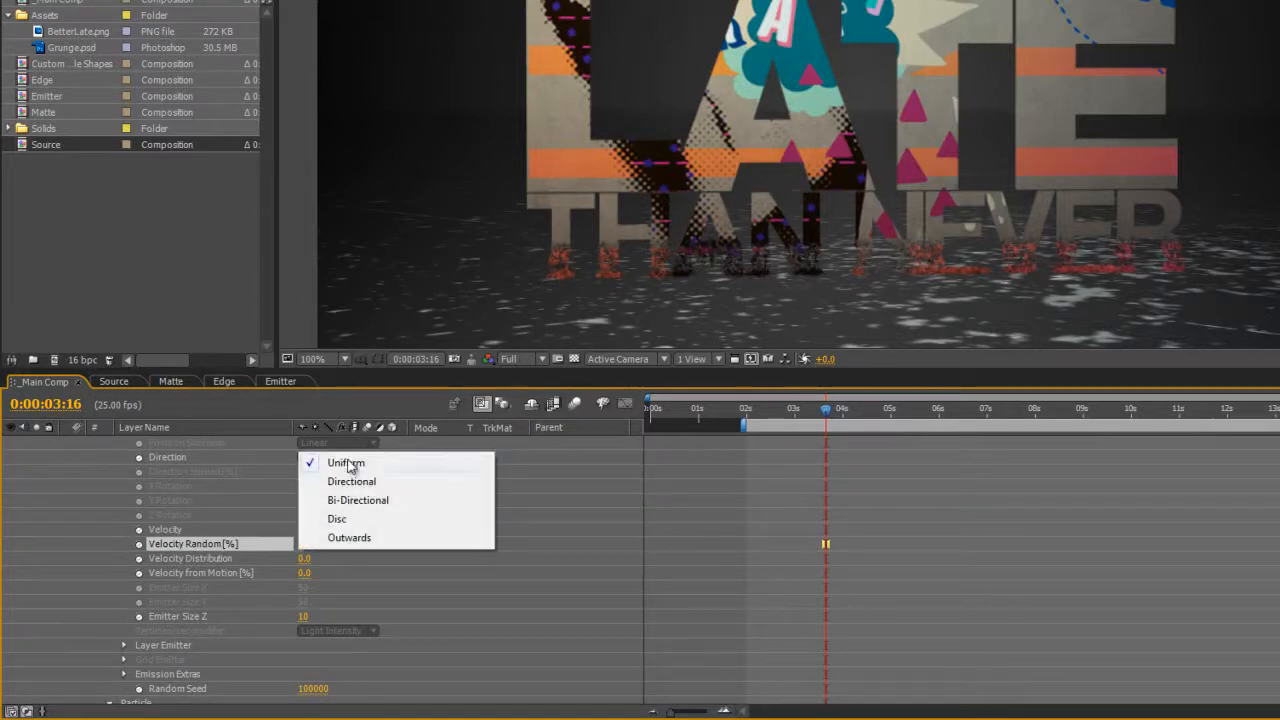
{"action": "left_click", "coordinate": [355, 482]}
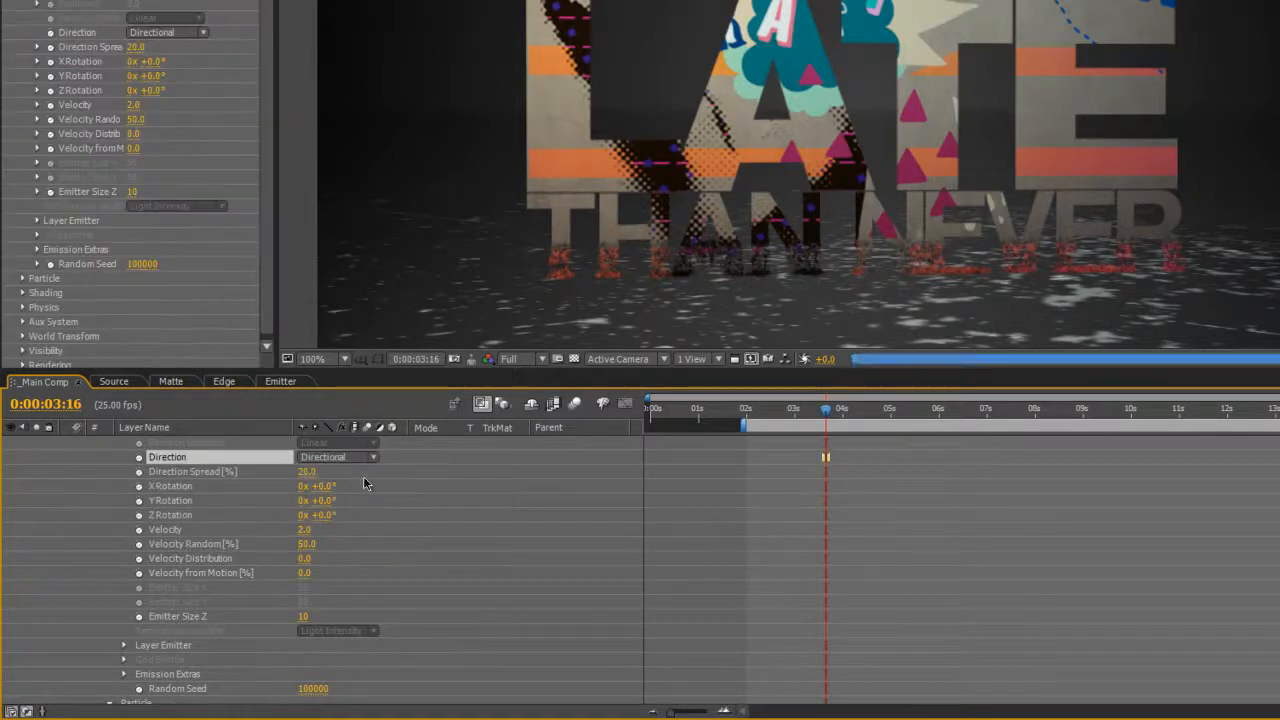
{"action": "left_click", "coordinate": [320, 486]}
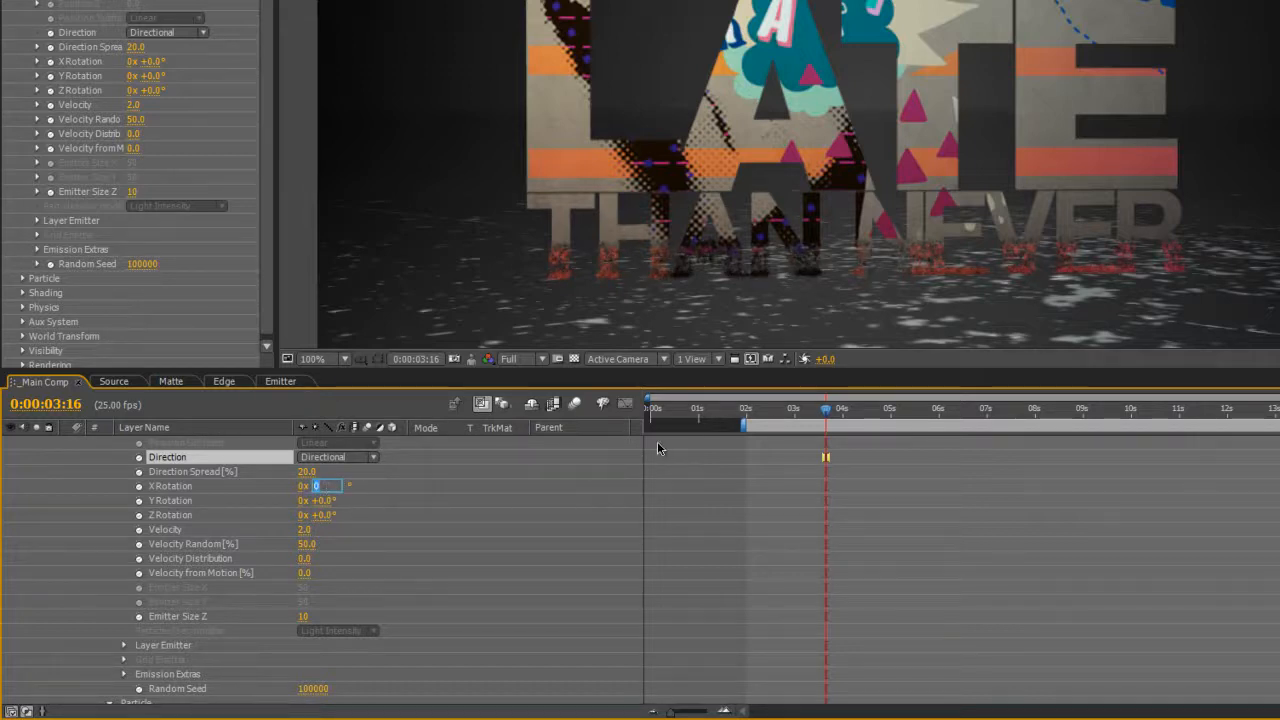
{"action": "type", "text": "60"}
{"action": "key", "text": "Return"}
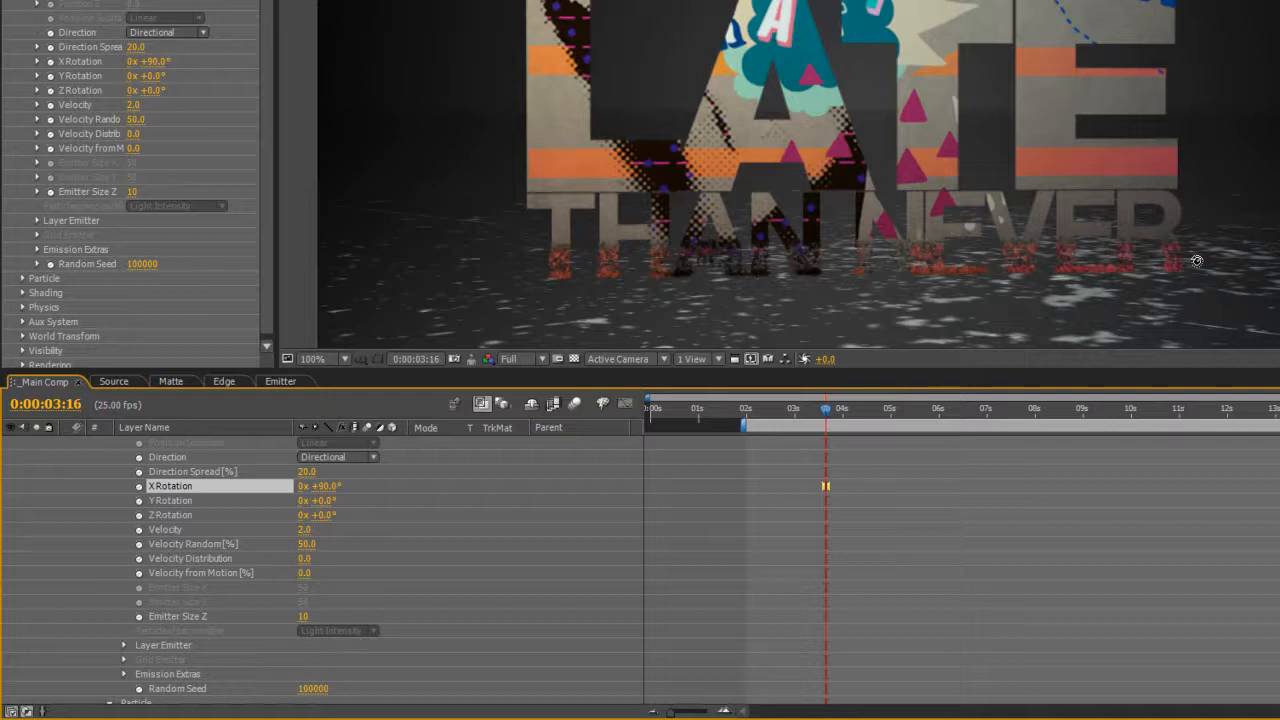
Step: Go to 0:00:07:24 and set the emitter's Particles/sec to 10000
{"action": "left_click", "coordinate": [1033, 410]}
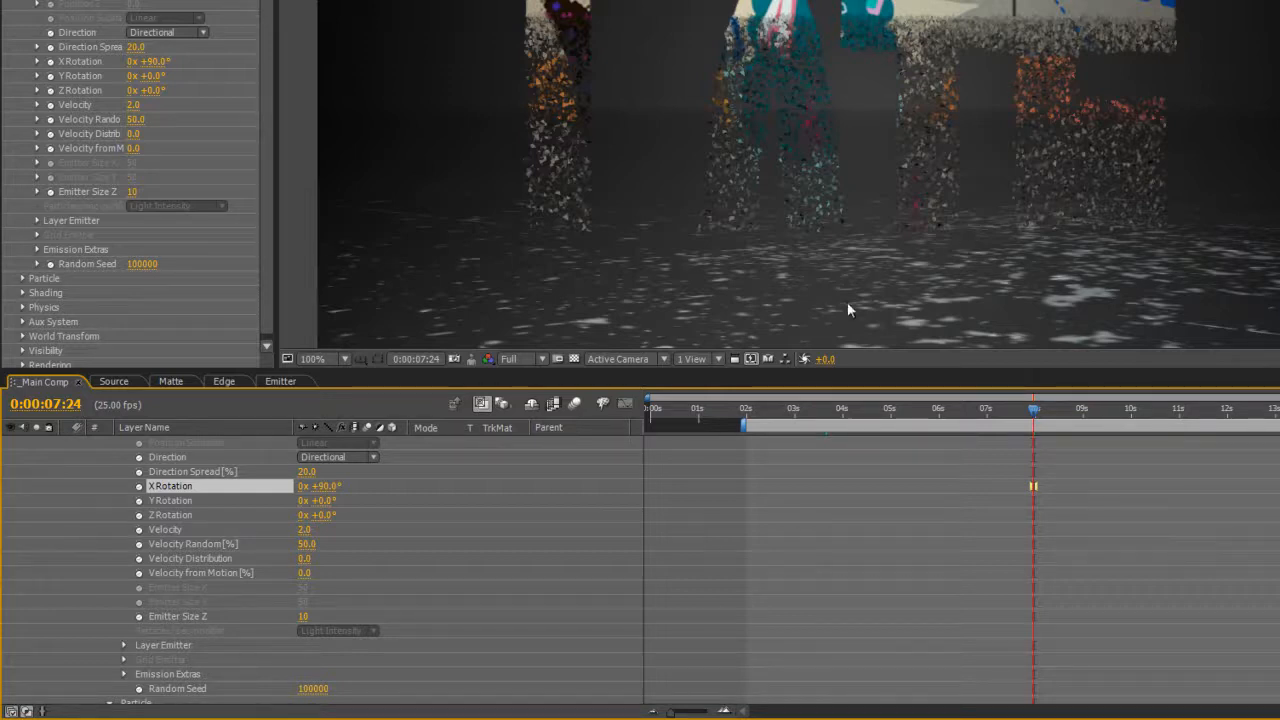
{"action": "left_click", "coordinate": [535, 557]}
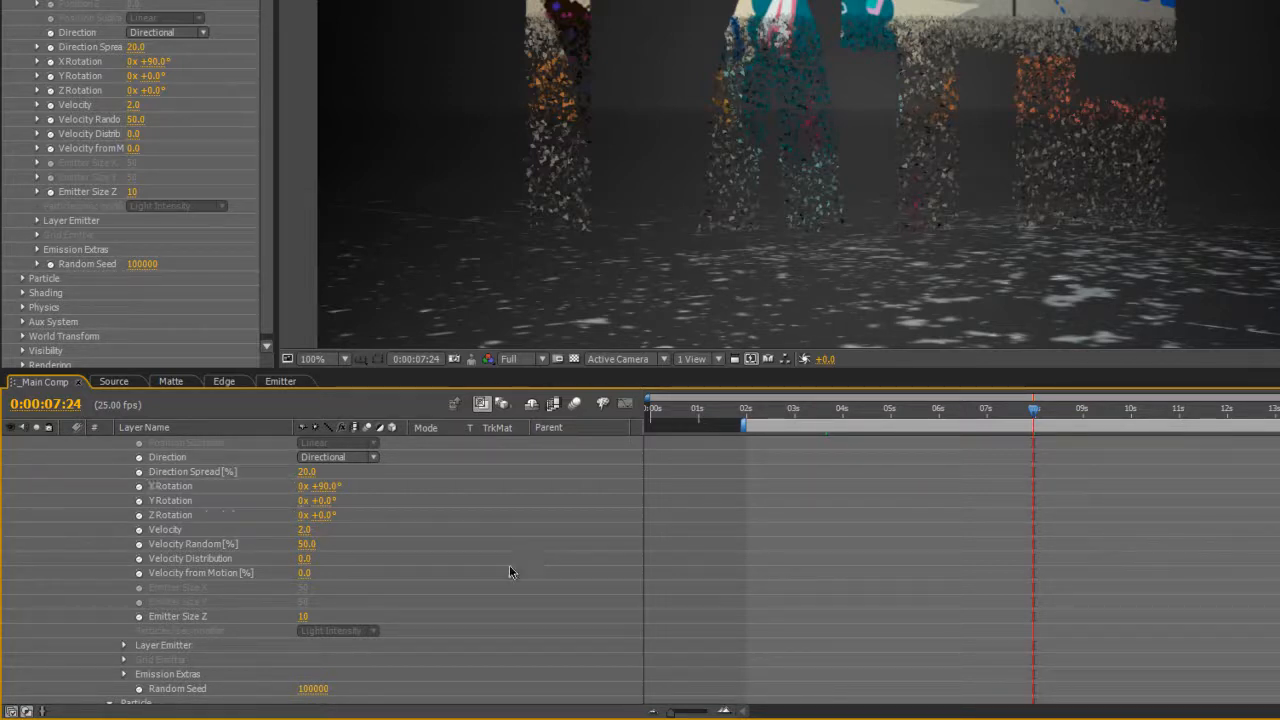
{"action": "scroll", "coordinate": [506, 598], "scroll_direction": "up", "scroll_amount": 3}
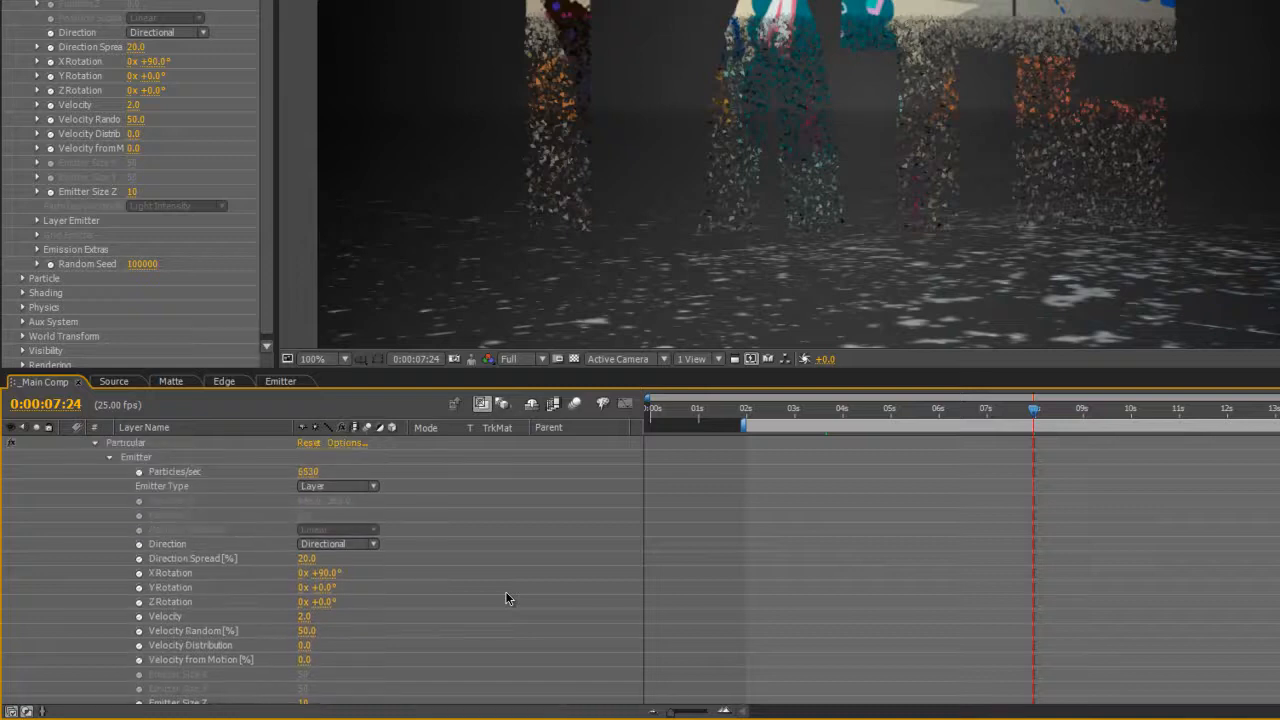
{"action": "left_click", "coordinate": [308, 471]}
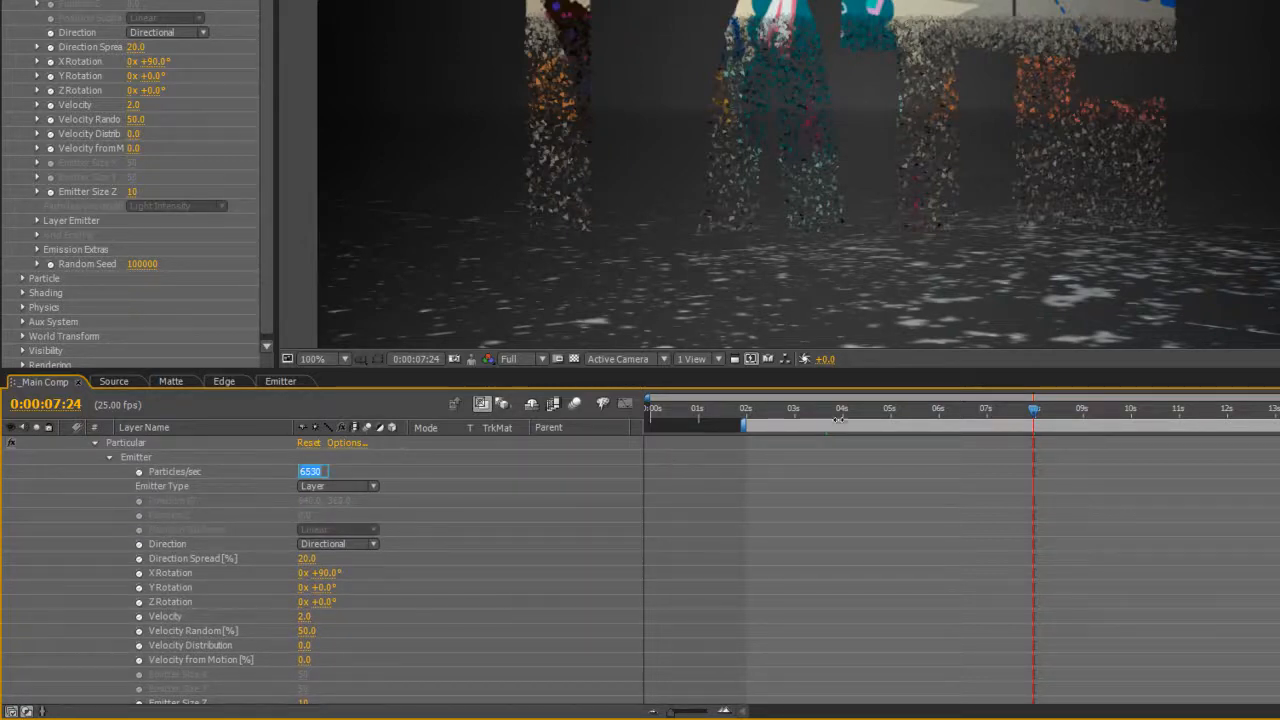
{"action": "type", "text": "10000"}
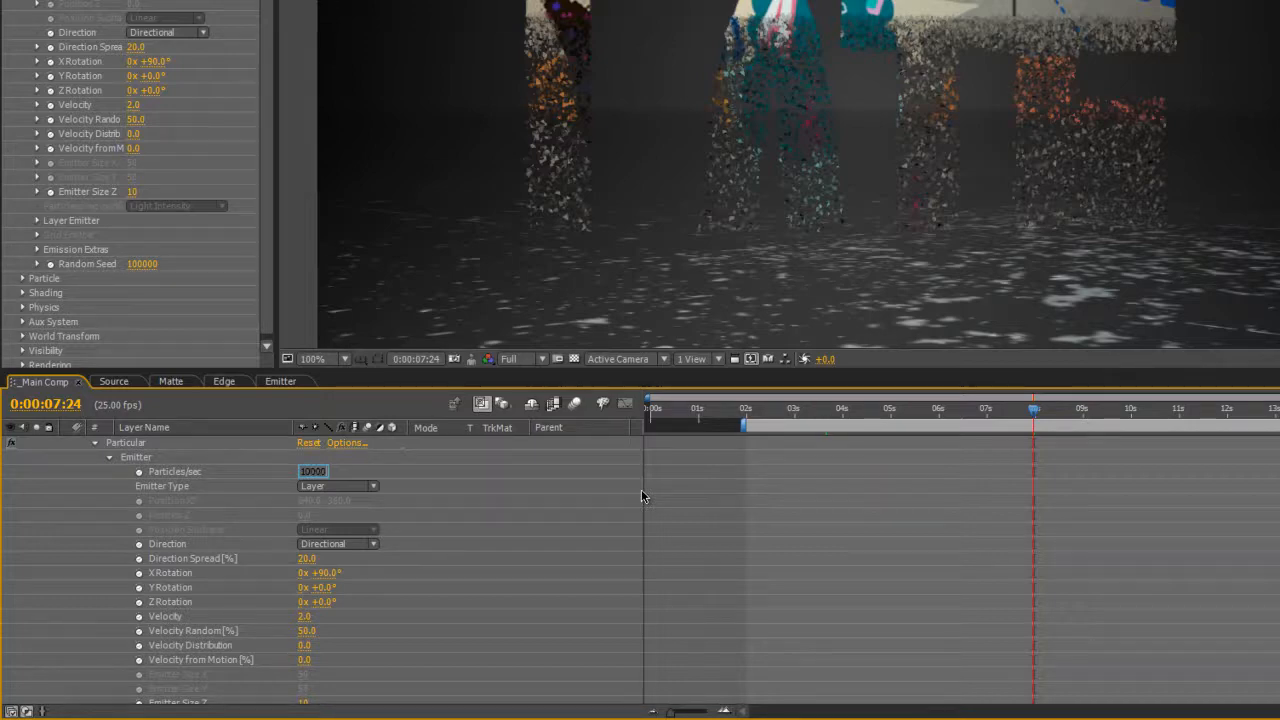
{"action": "key", "text": "Return"}
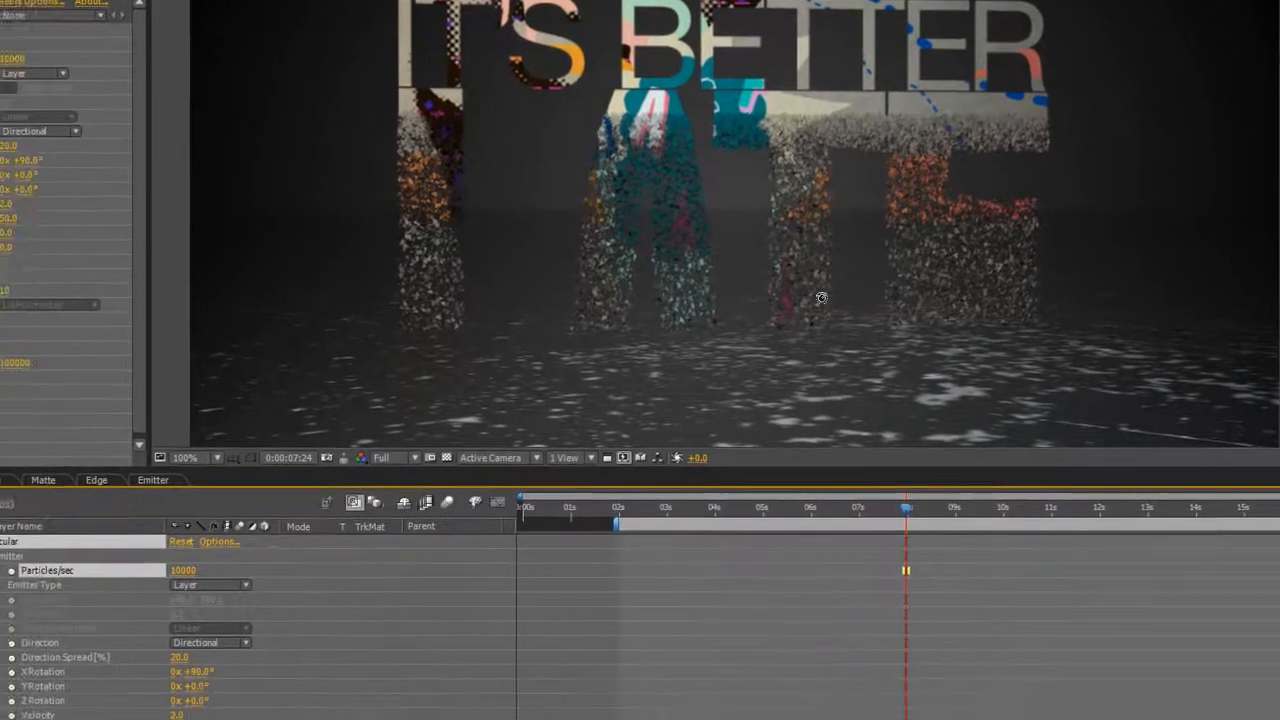
Step: Set the particle Life to 6 seconds
{"action": "scroll", "coordinate": [505, 562], "scroll_direction": "down", "scroll_amount": 5}
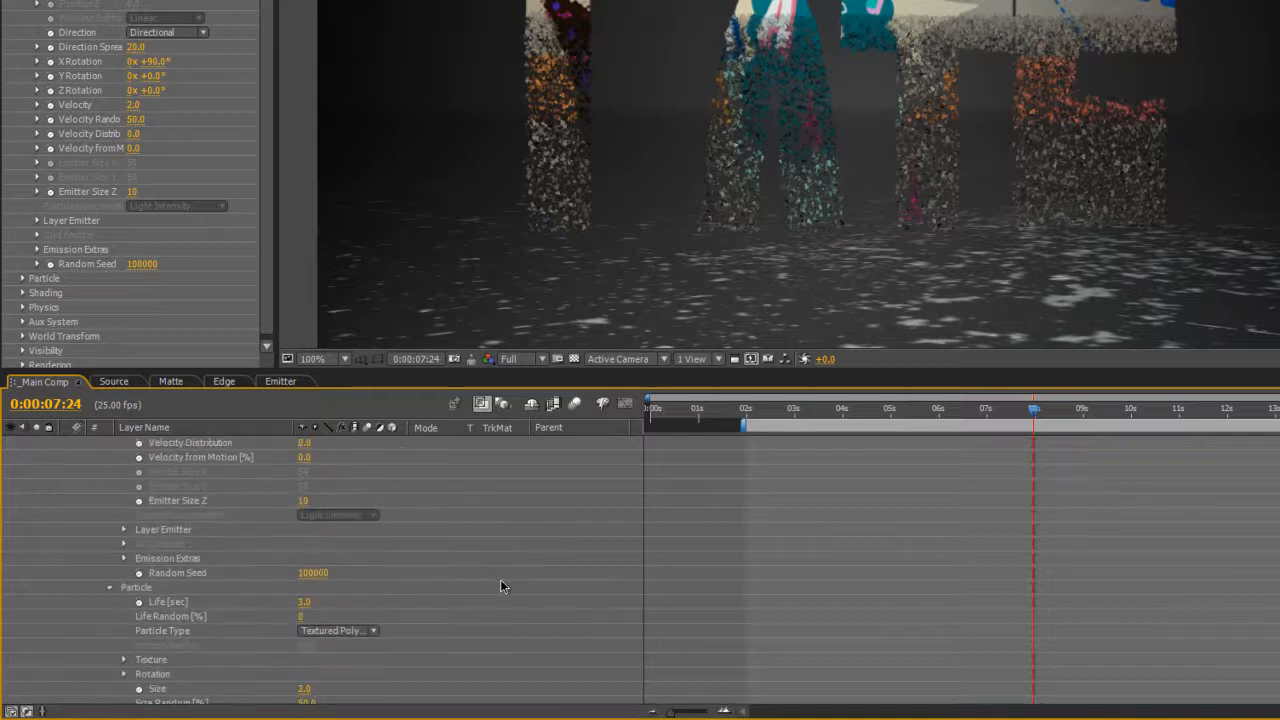
{"action": "scroll", "coordinate": [495, 582], "scroll_direction": "down", "scroll_amount": 2}
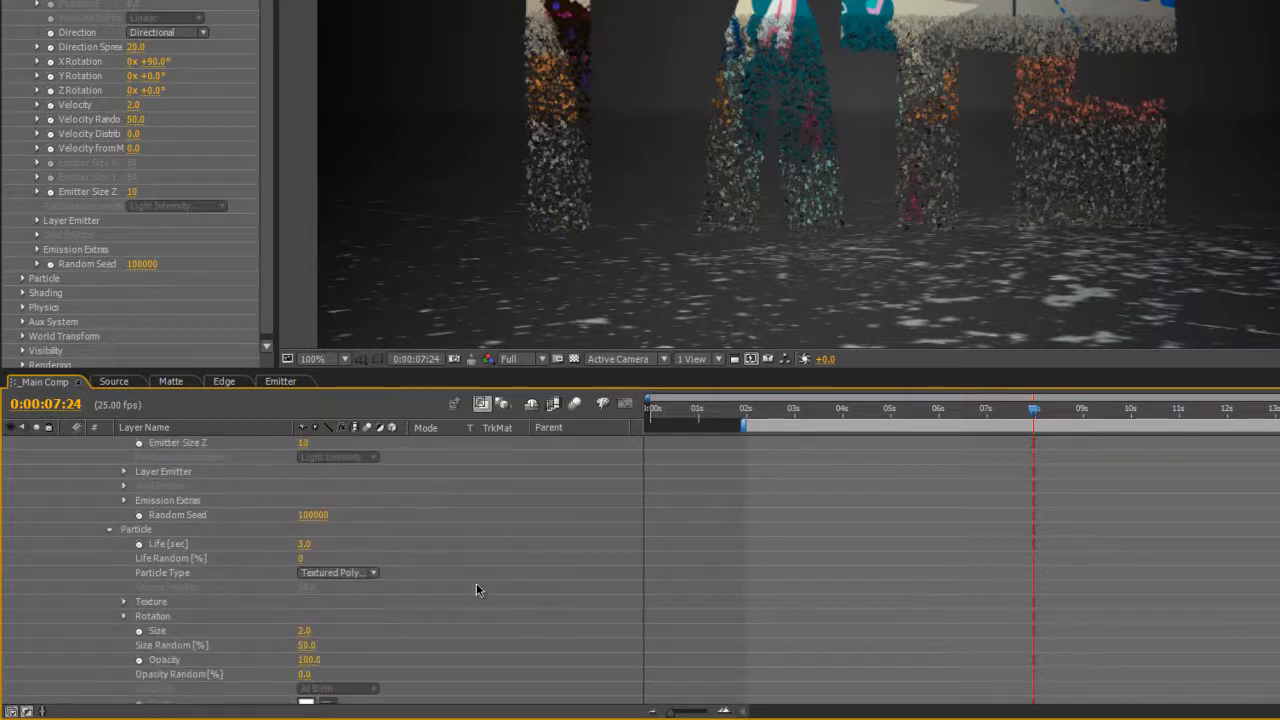
{"action": "left_click", "coordinate": [302, 544]}
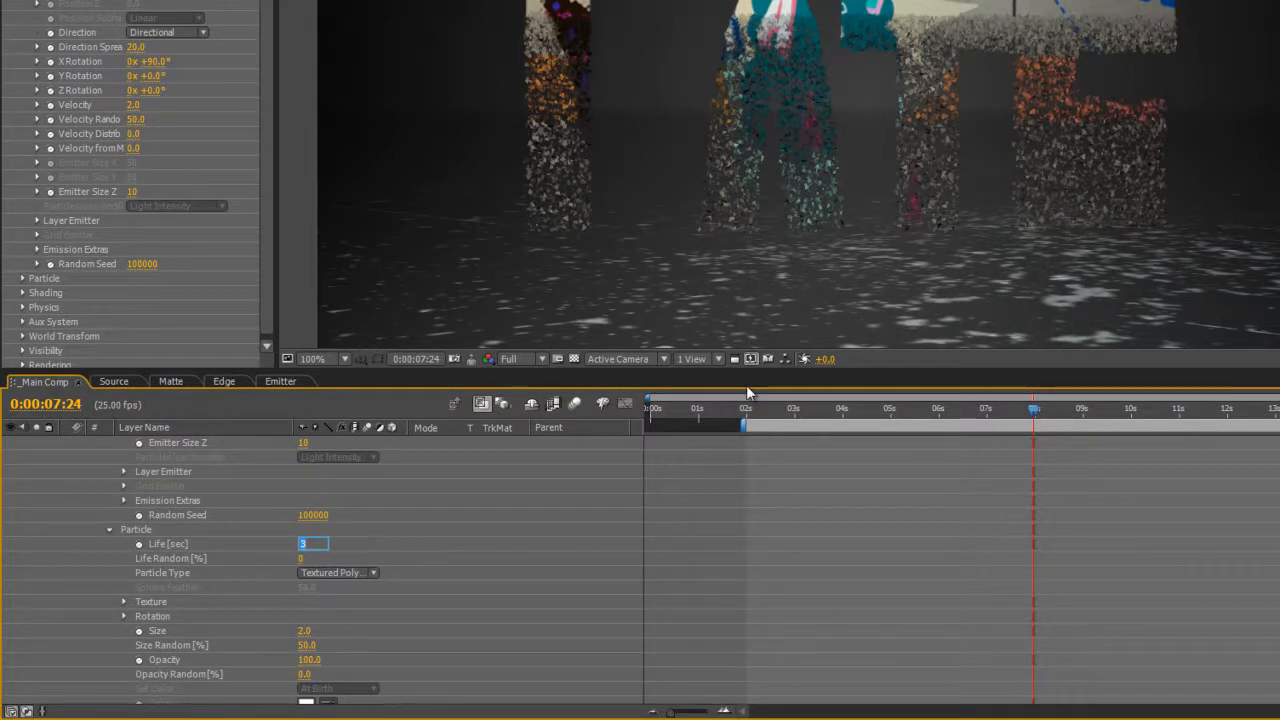
{"action": "type", "text": "6"}
{"action": "key", "text": "Return"}
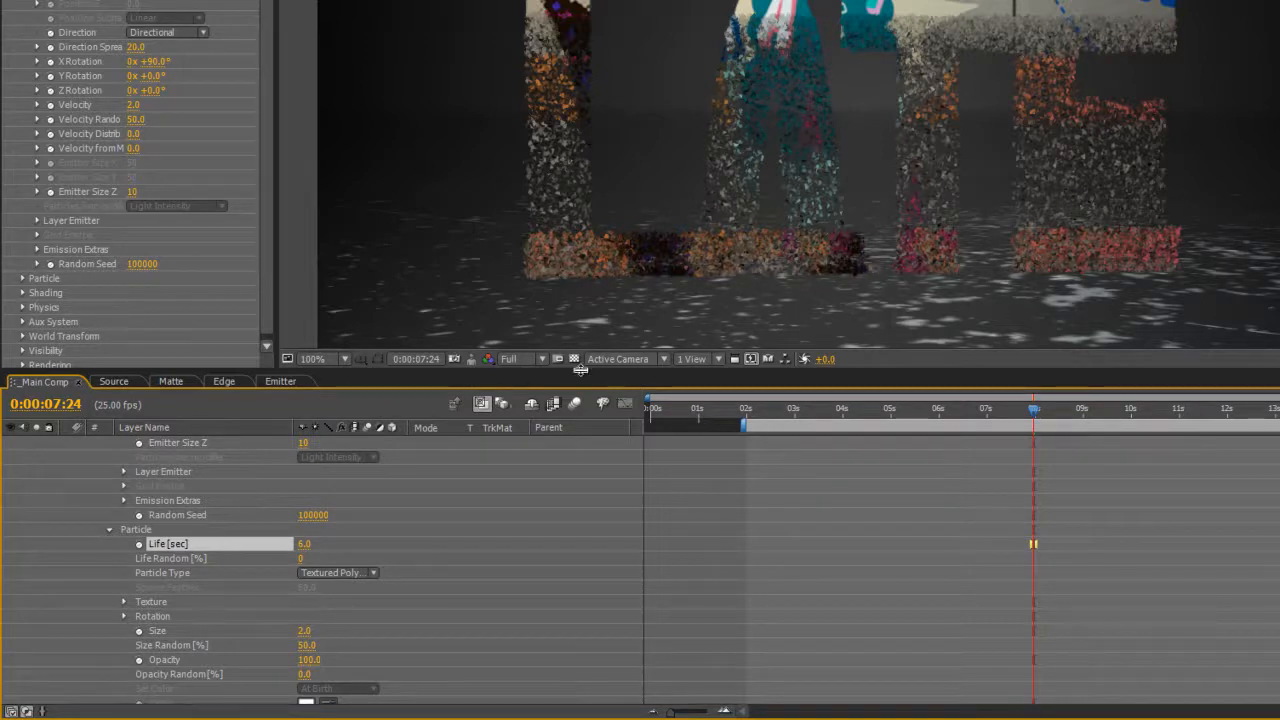
Step: Raise the emitter's Velocity Random to 100%
{"action": "scroll", "coordinate": [320, 560], "scroll_direction": "up", "scroll_amount": 5}
{"action": "scroll", "coordinate": [591, 640], "scroll_direction": "down", "scroll_amount": 1}
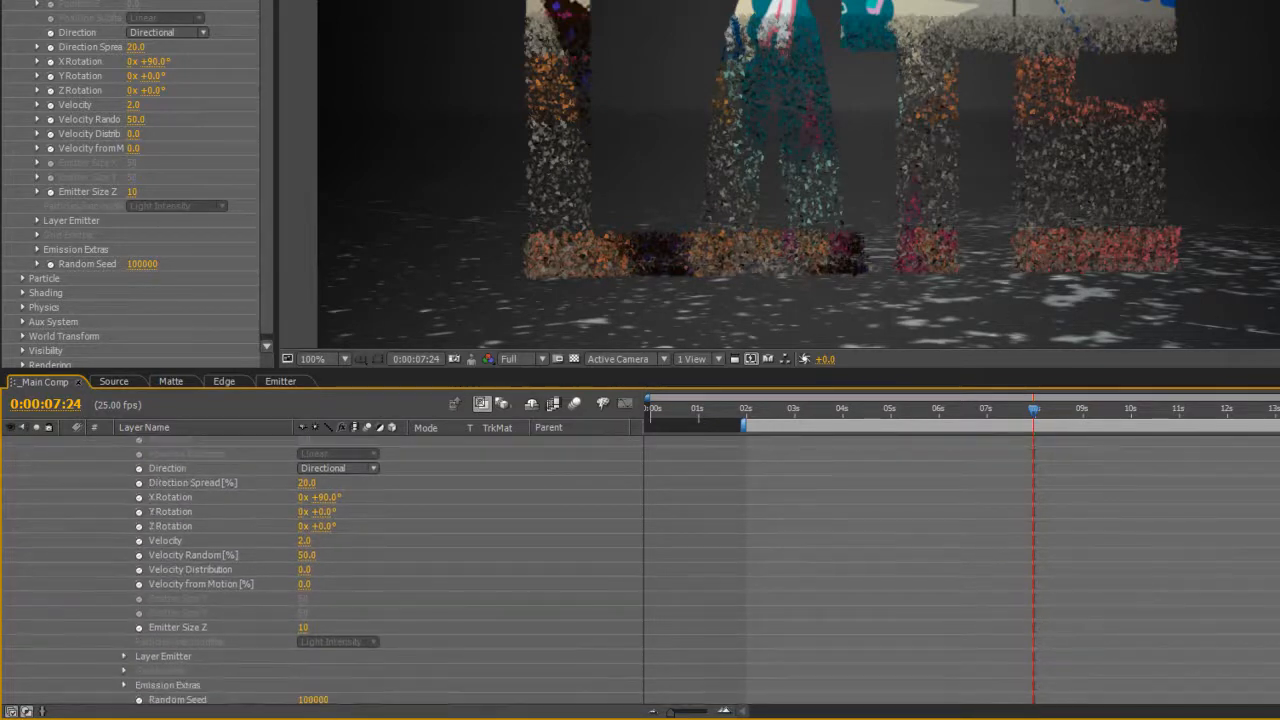
{"action": "left_click_drag", "start_coordinate": [306, 556], "coordinate": [760, 549]}
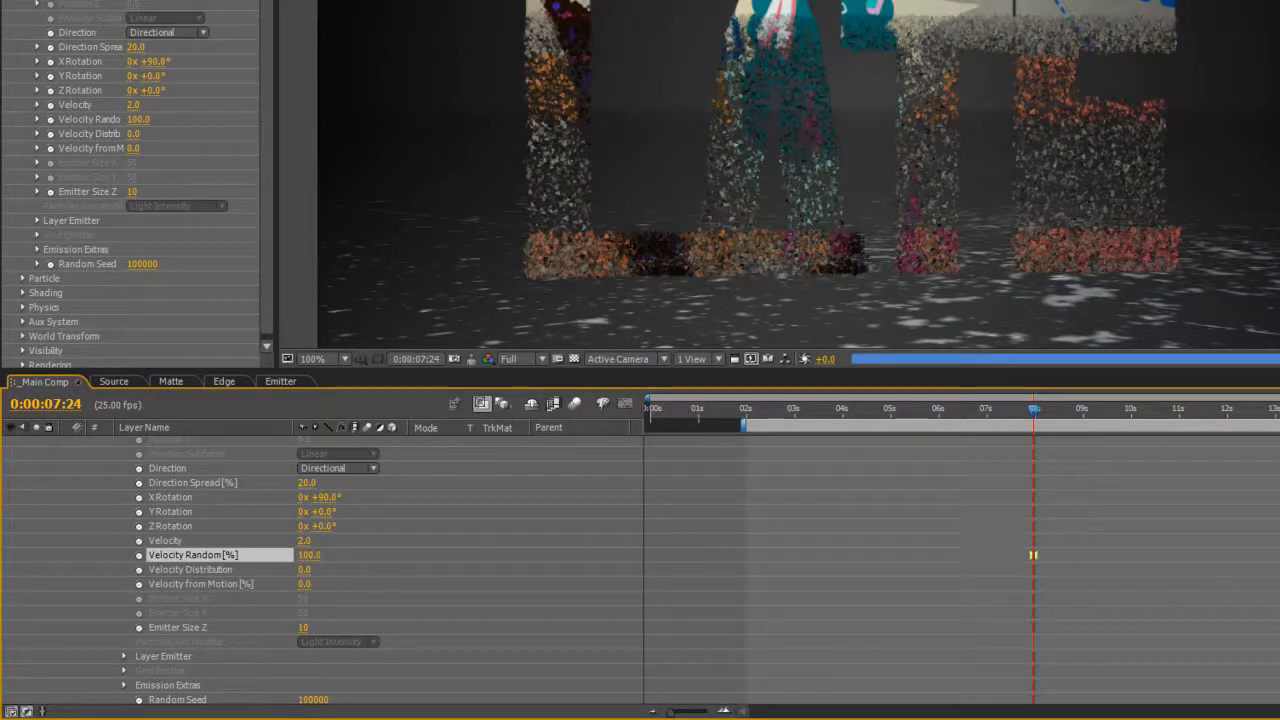
Step: Set the particle Size to 1.5
{"action": "scroll", "coordinate": [320, 570], "scroll_direction": "down", "scroll_amount": 15}
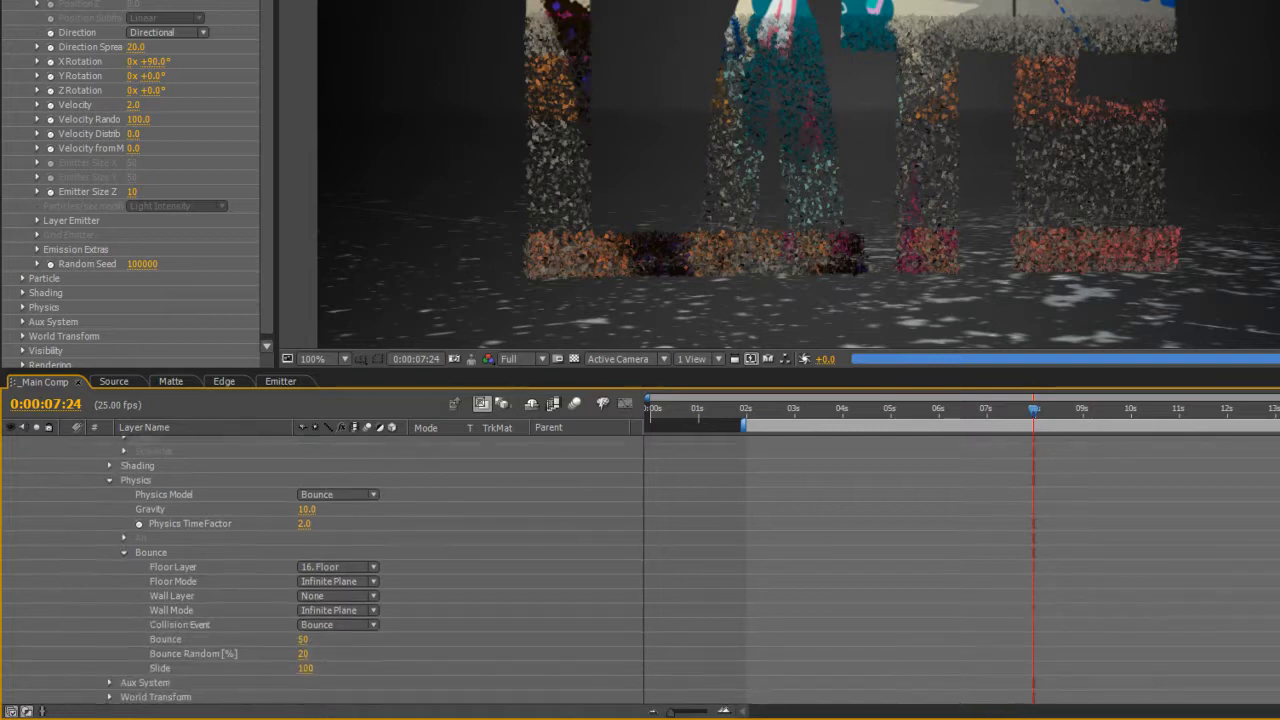
{"action": "scroll", "coordinate": [320, 570], "scroll_direction": "up", "scroll_amount": 10}
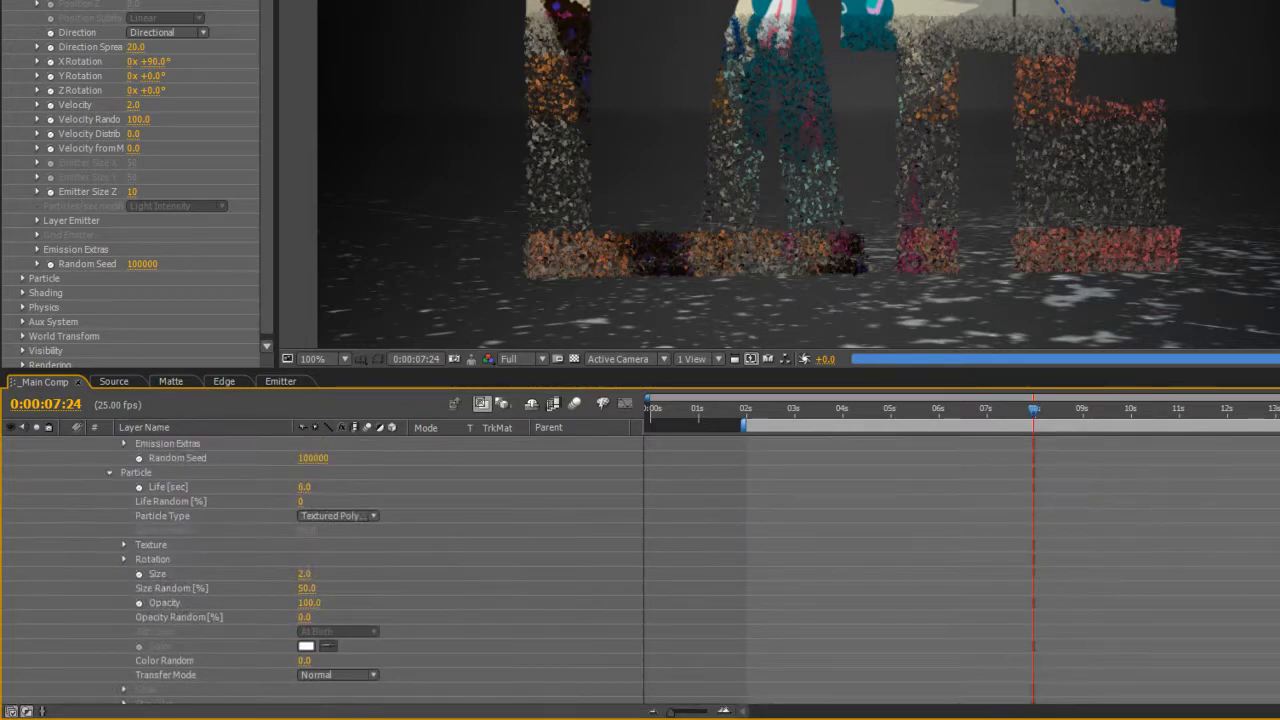
{"action": "scroll", "coordinate": [320, 570], "scroll_direction": "down", "scroll_amount": 1}
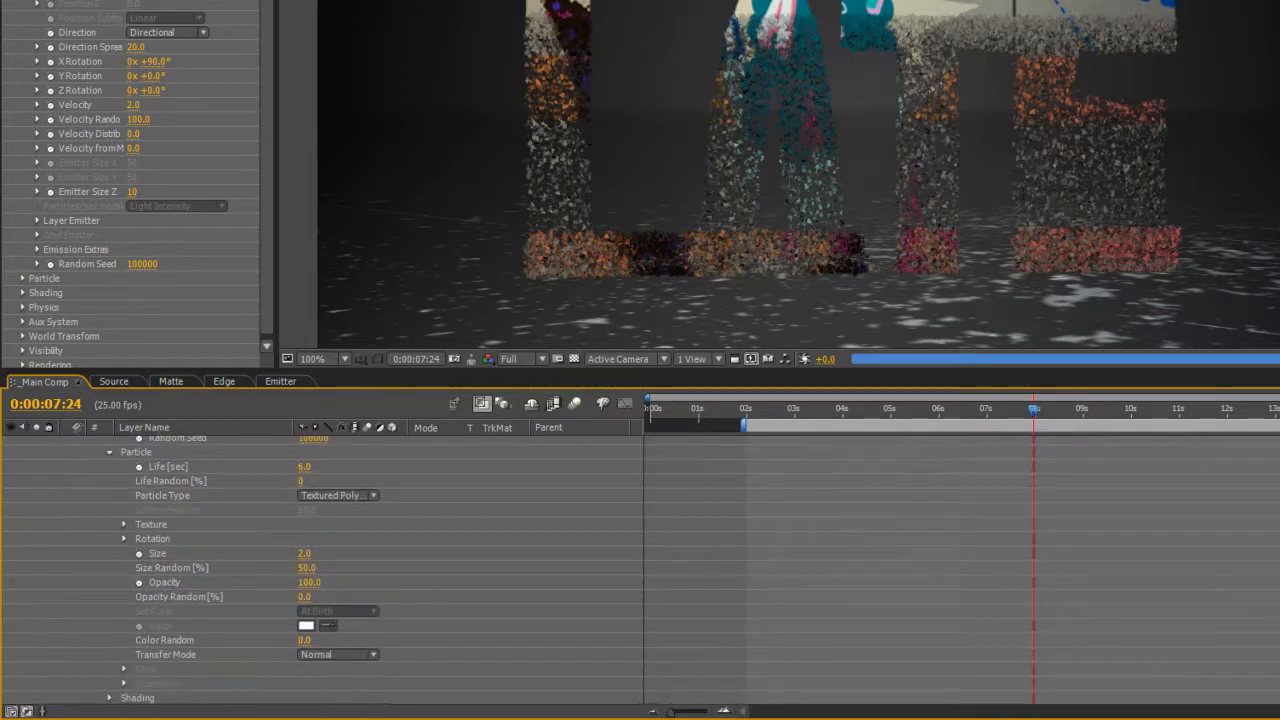
{"action": "left_click", "coordinate": [304, 553]}
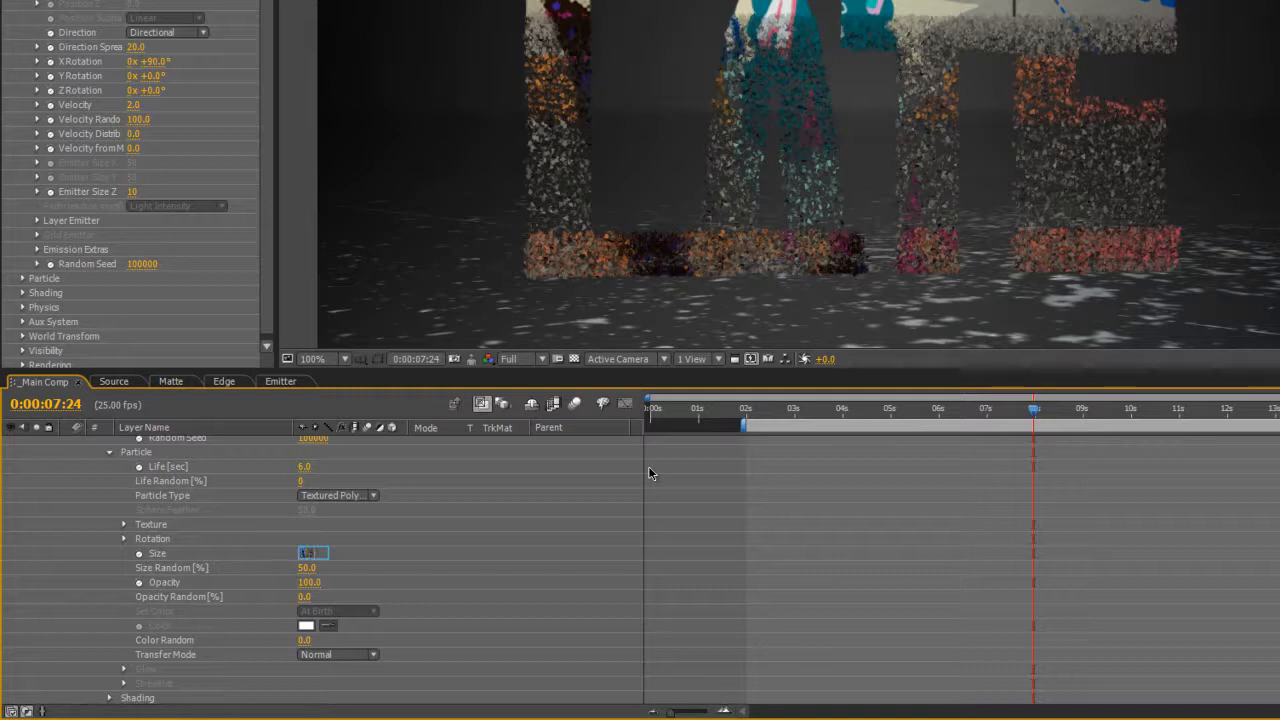
{"action": "key", "text": "Return"}
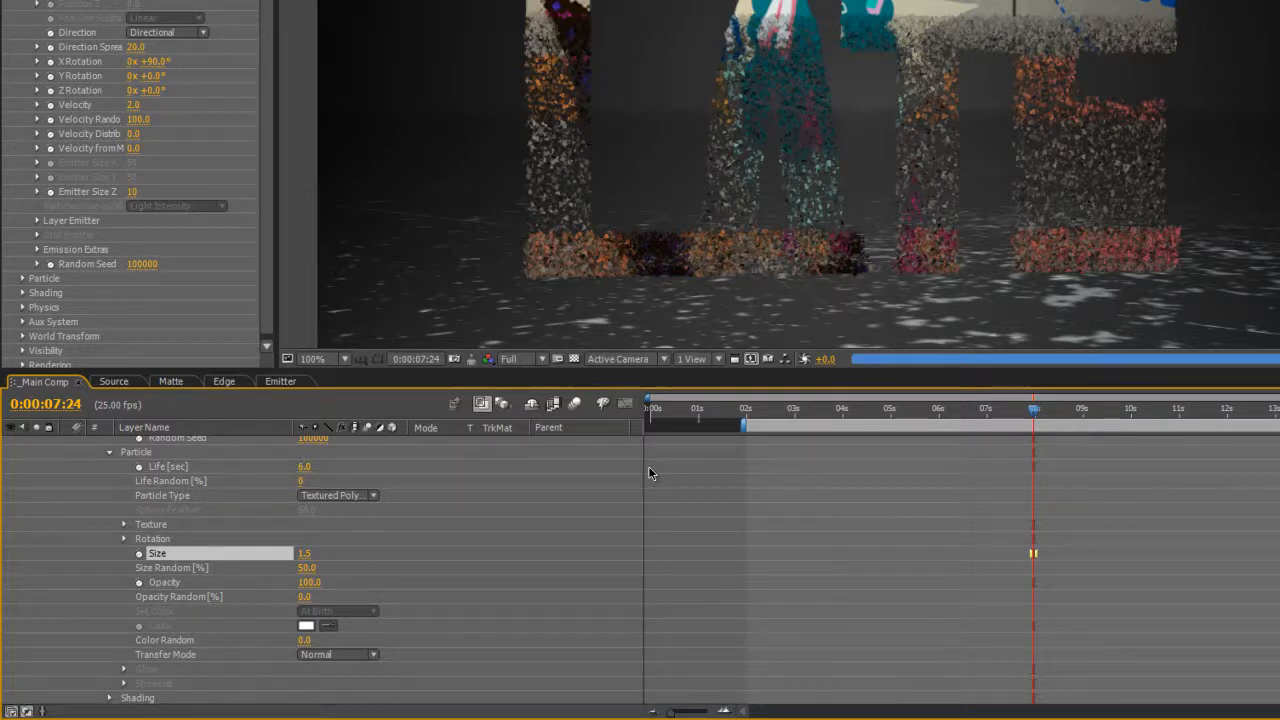
{"action": "scroll", "coordinate": [648, 473], "scroll_direction": "down", "scroll_amount": 3}
{"action": "scroll", "coordinate": [320, 570], "scroll_direction": "down", "scroll_amount": 5}
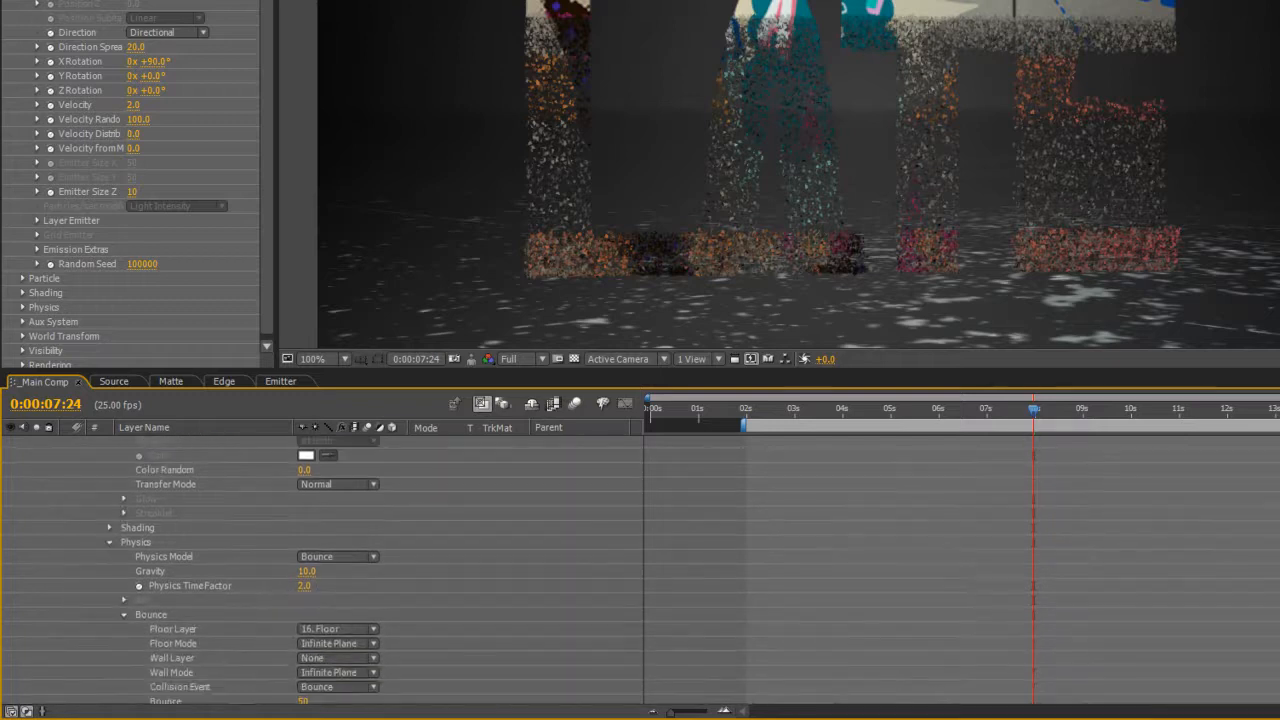
{"action": "scroll", "coordinate": [320, 570], "scroll_direction": "up", "scroll_amount": 5}
{"action": "scroll", "coordinate": [320, 570], "scroll_direction": "down", "scroll_amount": 6}
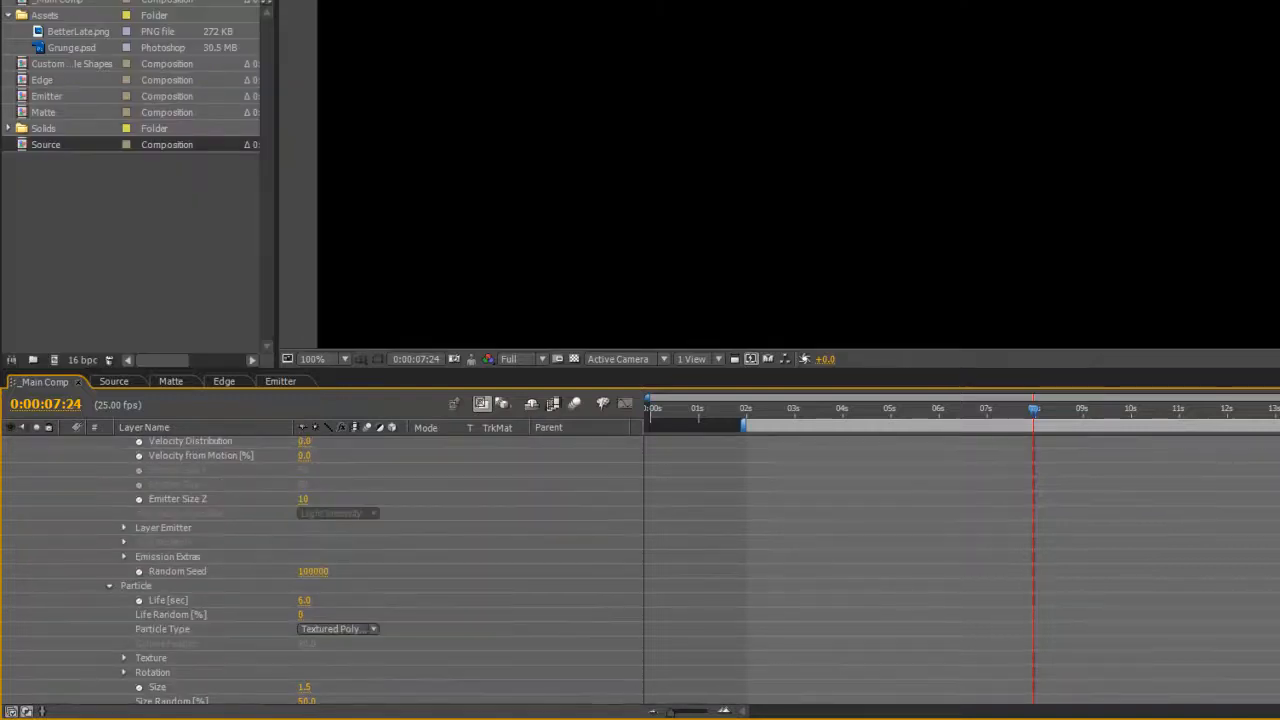
Step: Shape the particle Size over Life graph from the plateau preset so shards start at full size and taper only near death
{"action": "scroll", "coordinate": [320, 570], "scroll_direction": "down", "scroll_amount": 9}
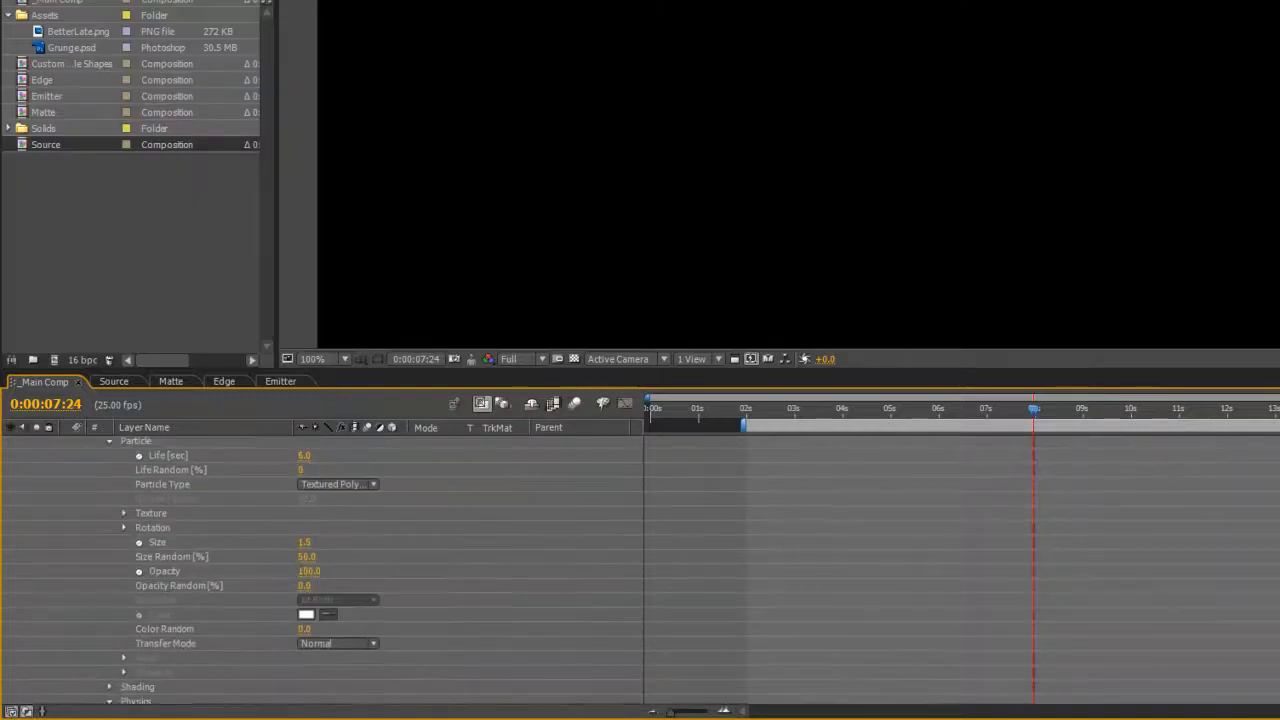
{"action": "scroll", "coordinate": [320, 570], "scroll_direction": "up", "scroll_amount": 6}
{"action": "scroll", "coordinate": [320, 570], "scroll_direction": "up", "scroll_amount": 4}
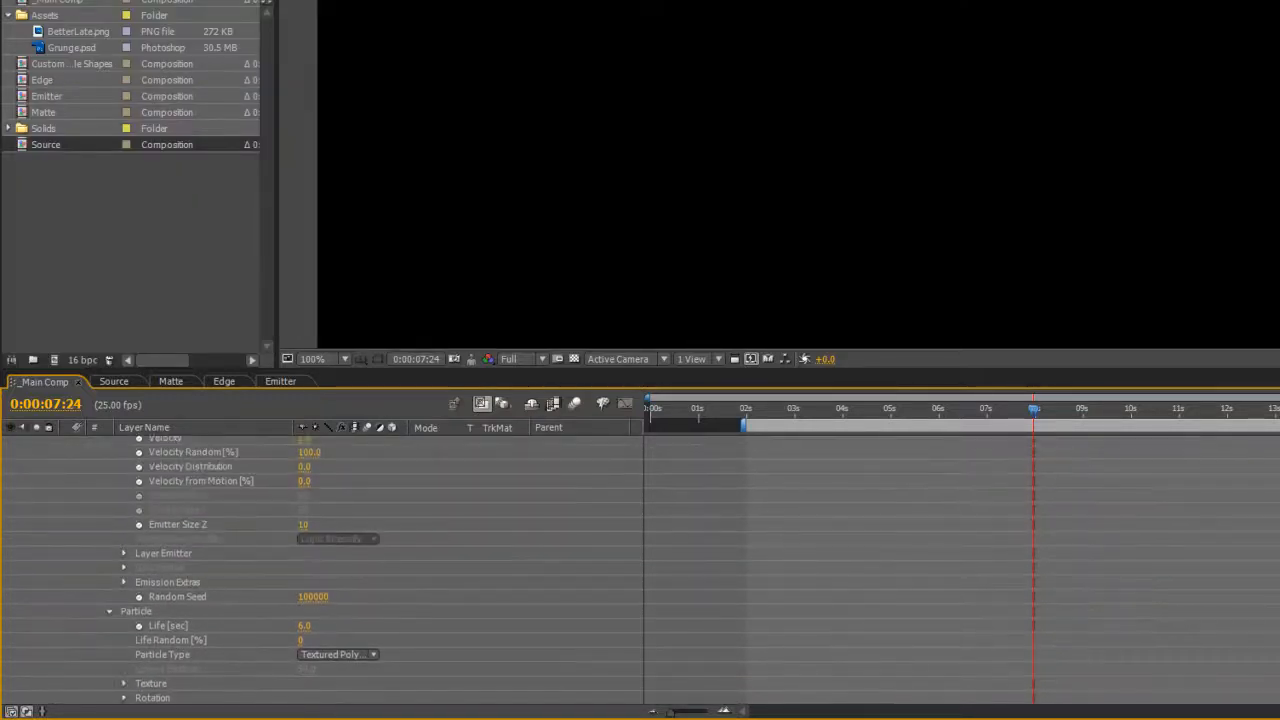
{"action": "scroll", "coordinate": [320, 570], "scroll_direction": "down", "scroll_amount": 10}
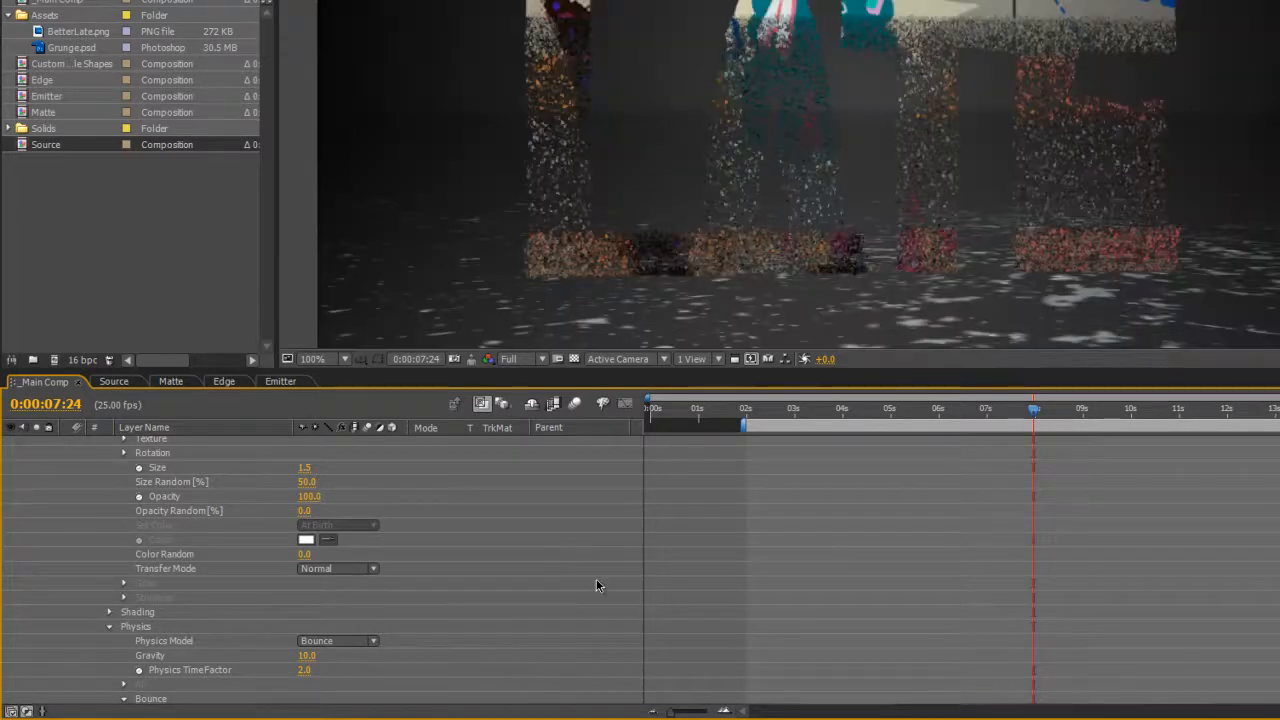
{"action": "scroll", "coordinate": [530, 581], "scroll_direction": "up", "scroll_amount": 3}
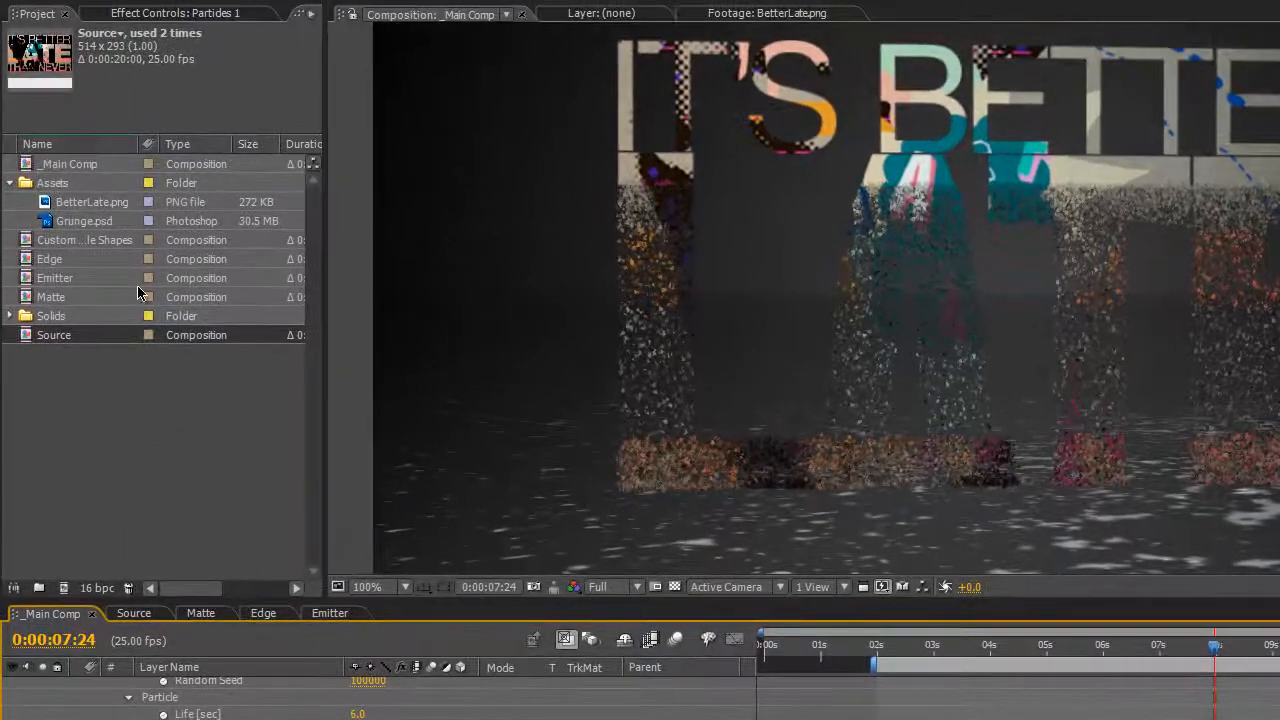
{"action": "left_click", "coordinate": [172, 14]}
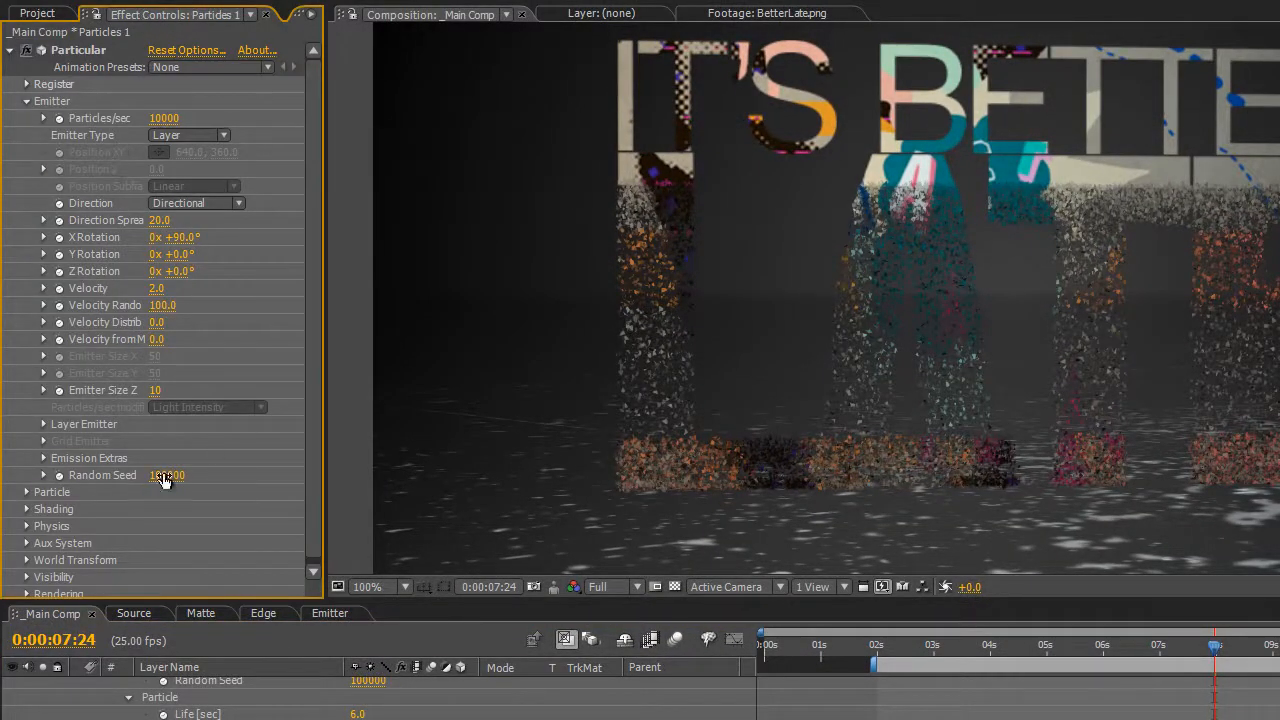
{"action": "left_click", "coordinate": [27, 494]}
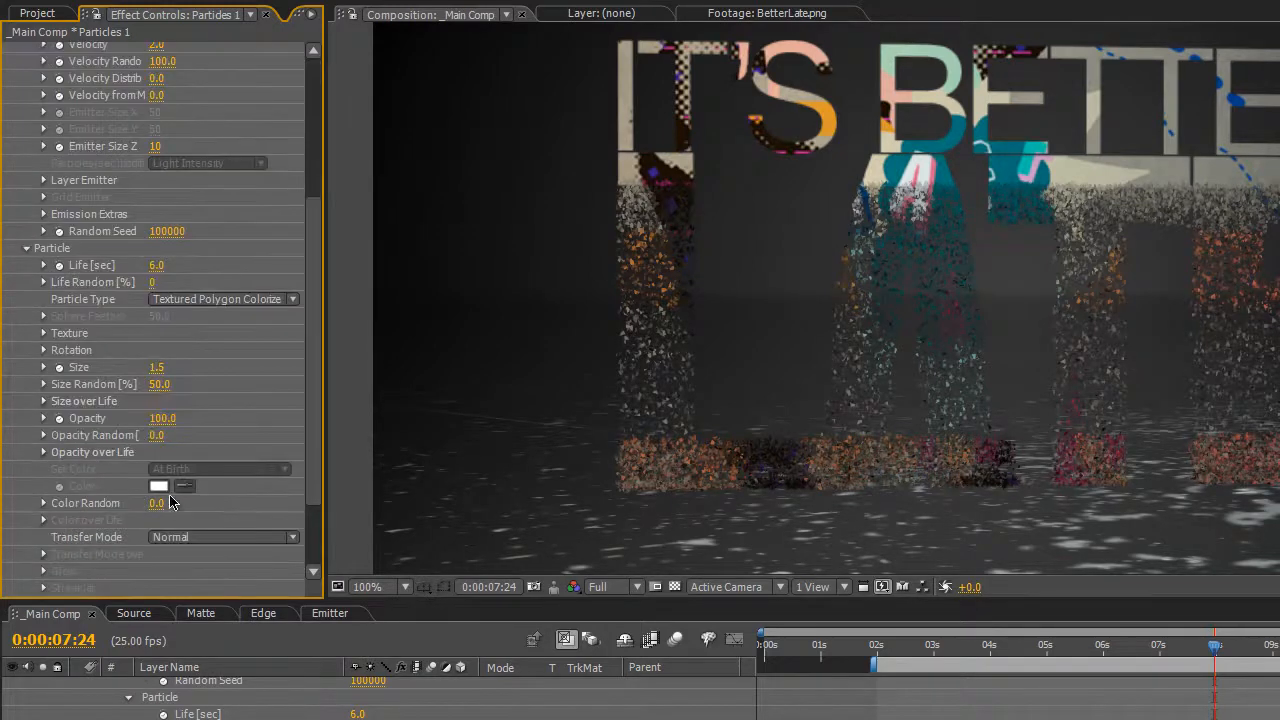
{"action": "left_click", "coordinate": [43, 401]}
{"action": "left_click_drag", "start_coordinate": [322, 471], "coordinate": [588, 465]}
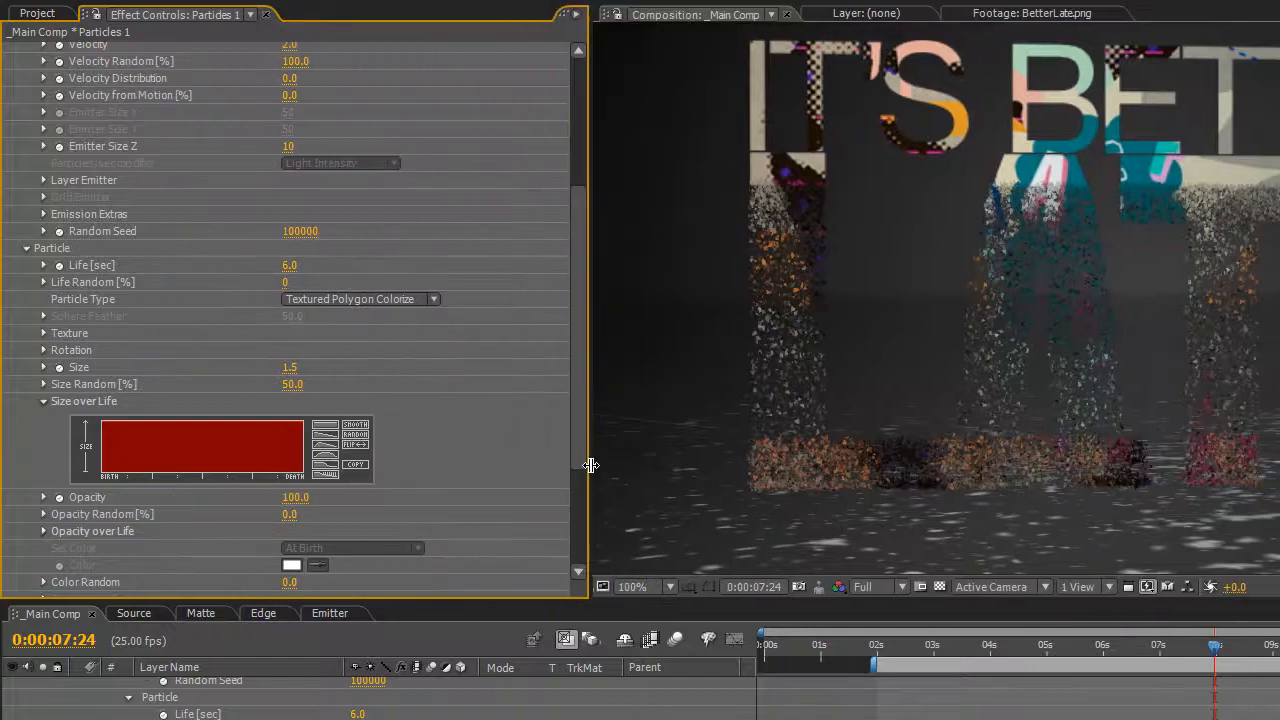
{"action": "left_click", "coordinate": [333, 458]}
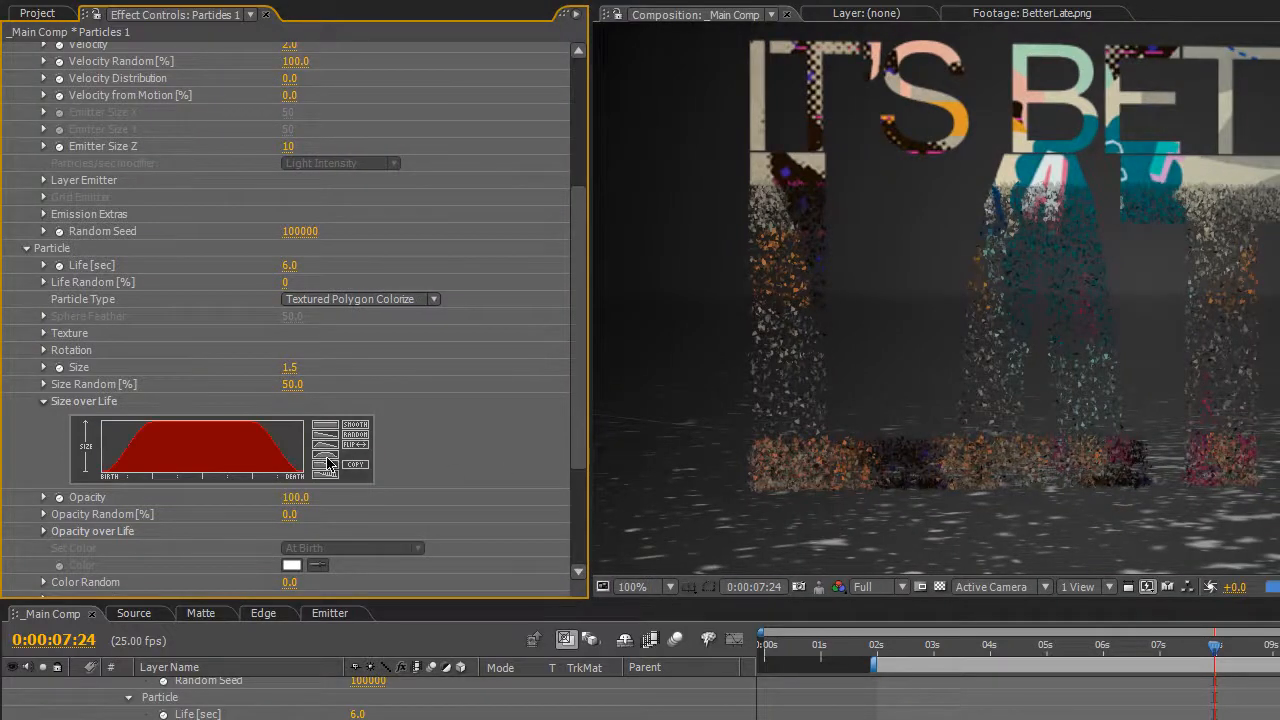
{"action": "left_click", "coordinate": [233, 443]}
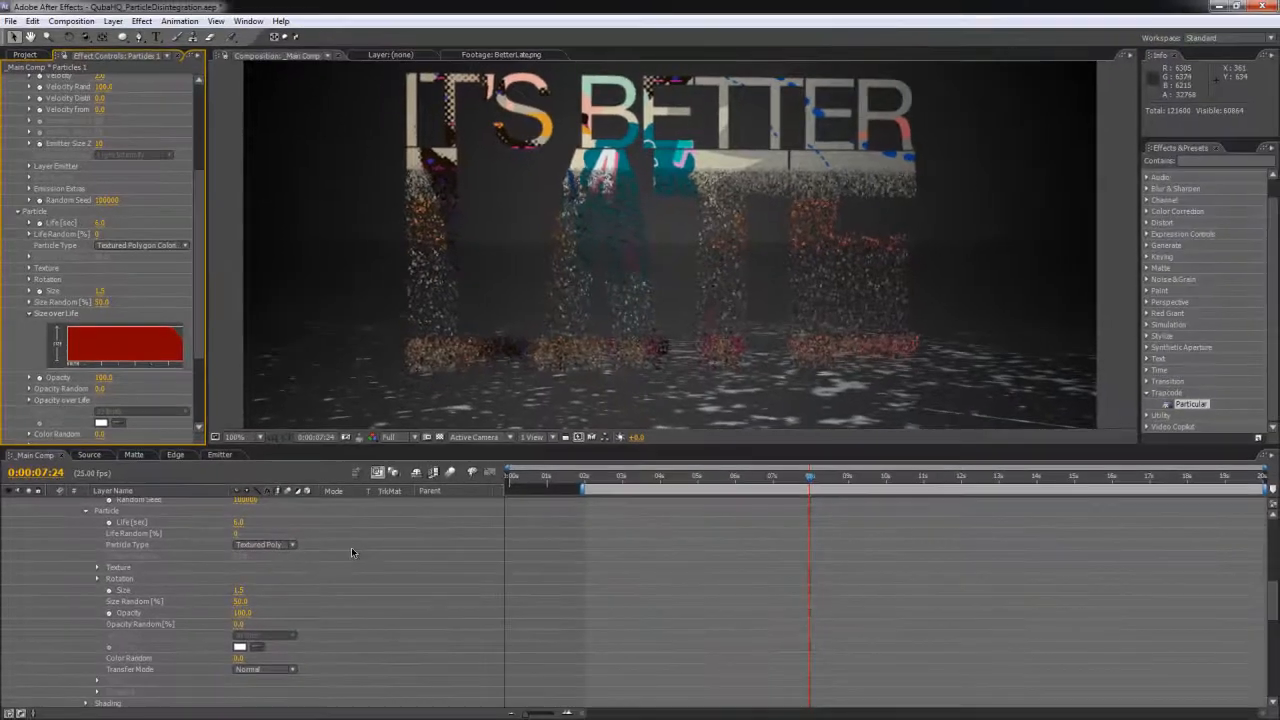
Step: Set the particle Life Random to 60%
{"action": "scroll", "coordinate": [383, 600], "scroll_direction": "up", "scroll_amount": 1}
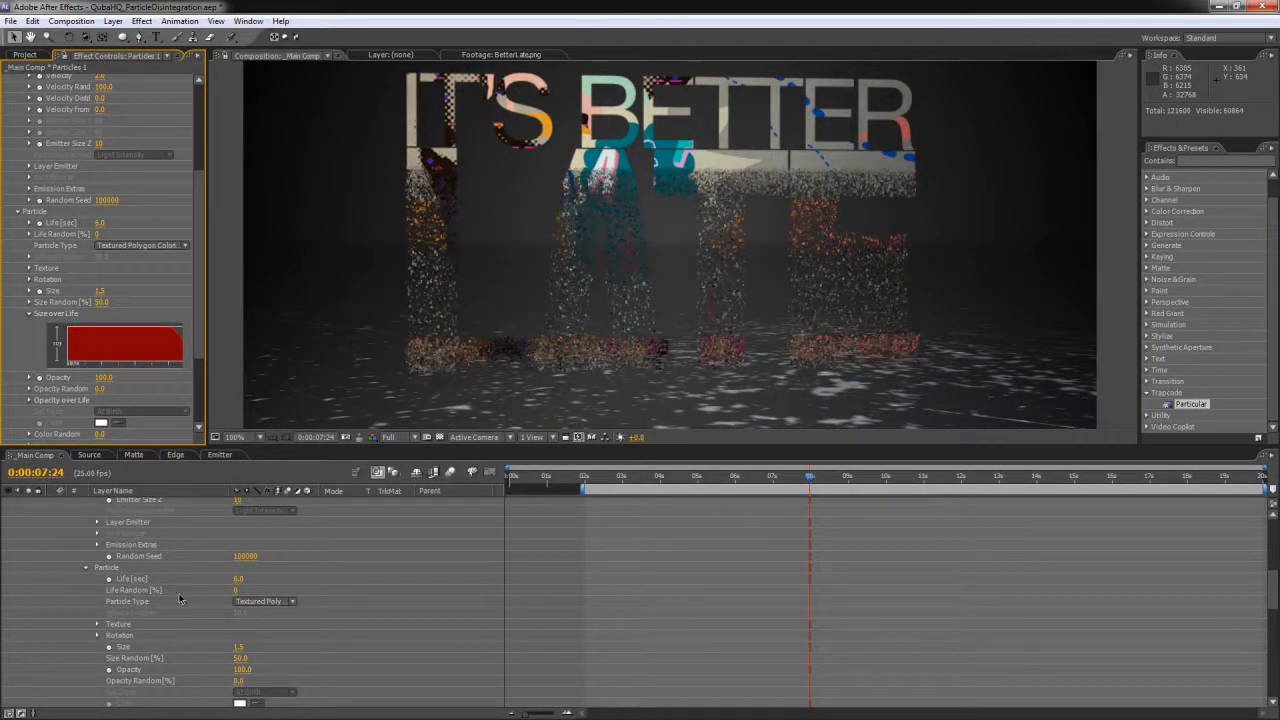
{"action": "left_click", "coordinate": [236, 591]}
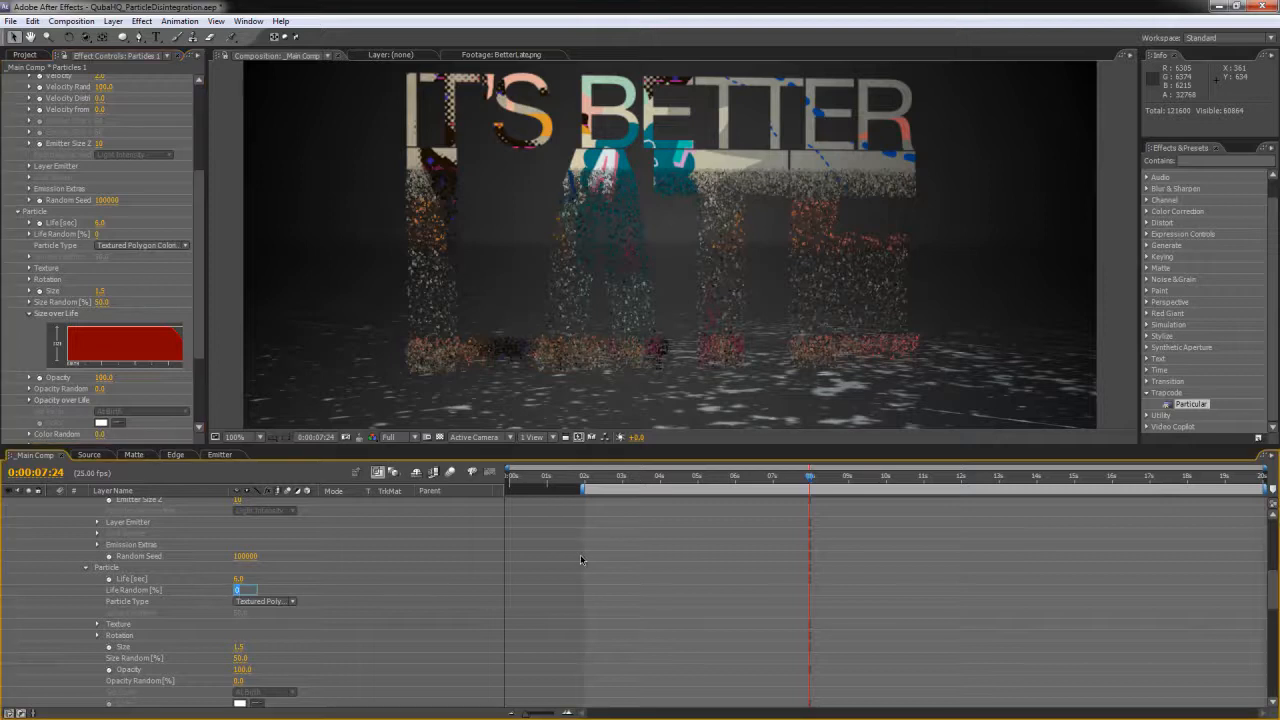
{"action": "type", "text": "60"}
{"action": "key", "text": "Return"}
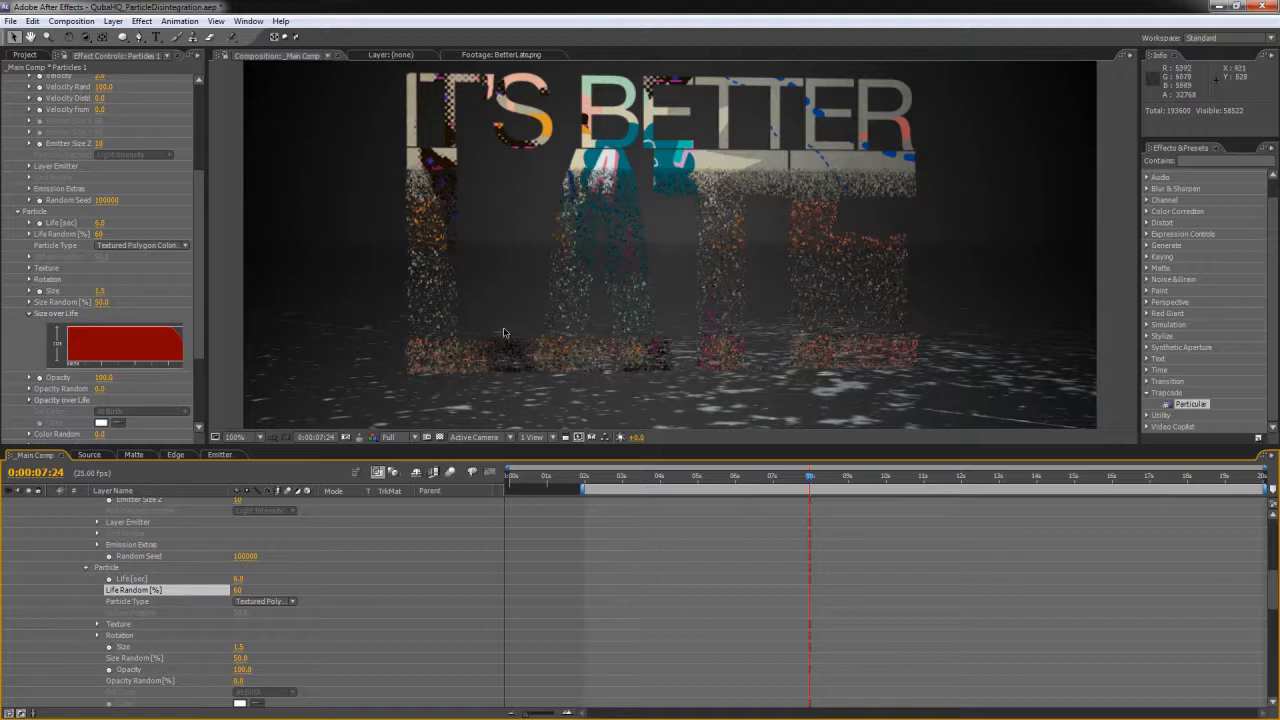
Step: Set the Particular emitter's Direction to Outwards and its Direction Spread to 100 on the Particles 1 layer
{"action": "left_click_drag", "start_coordinate": [1272, 587], "coordinate": [1272, 525]}
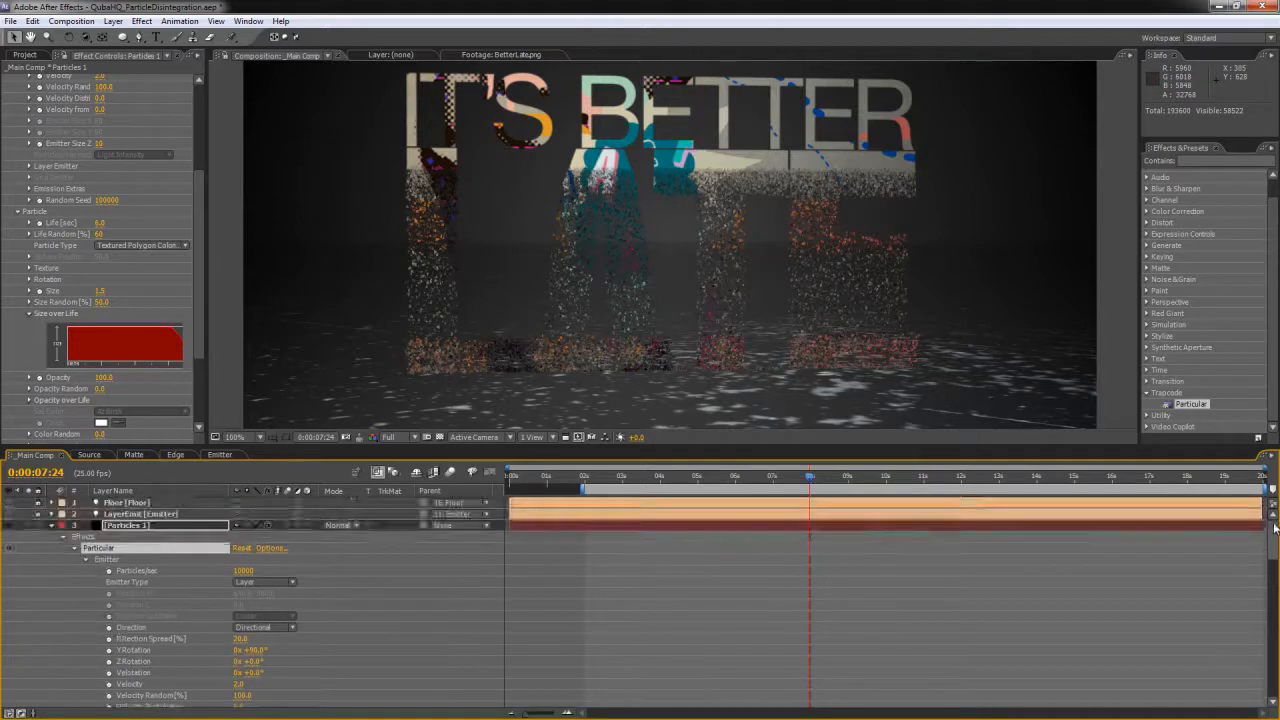
{"action": "left_click", "coordinate": [265, 628]}
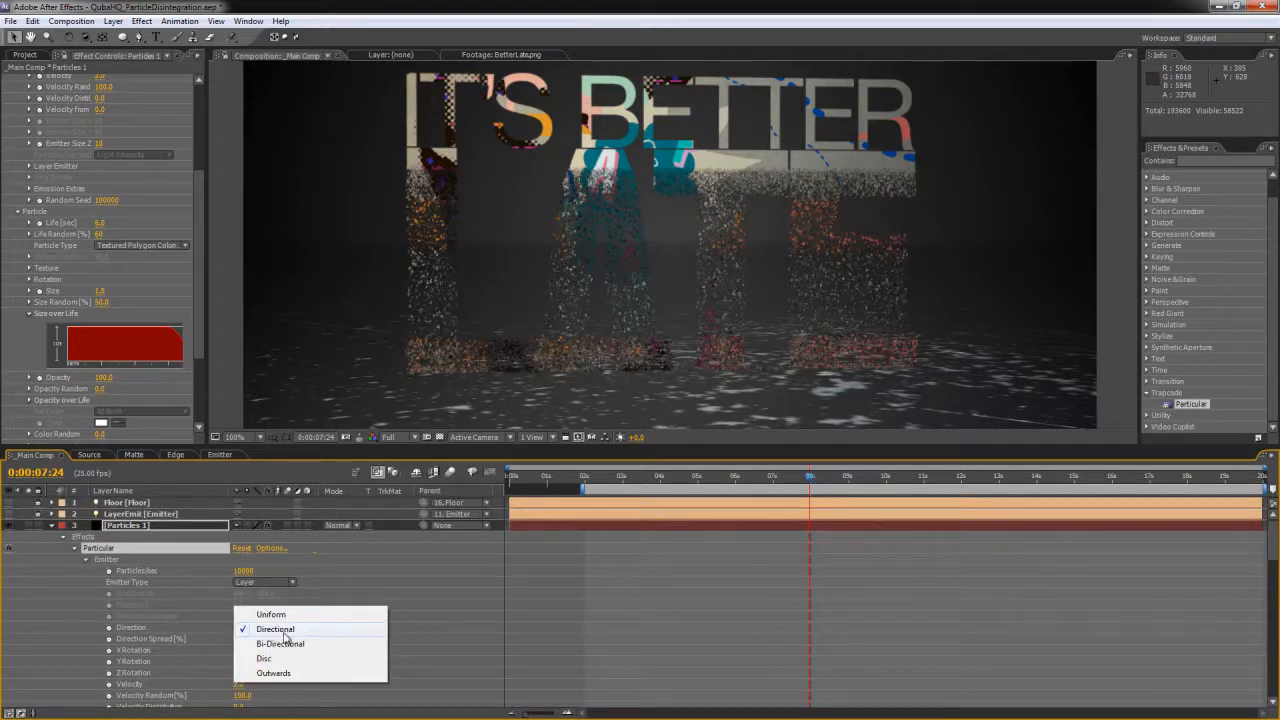
{"action": "left_click", "coordinate": [276, 673]}
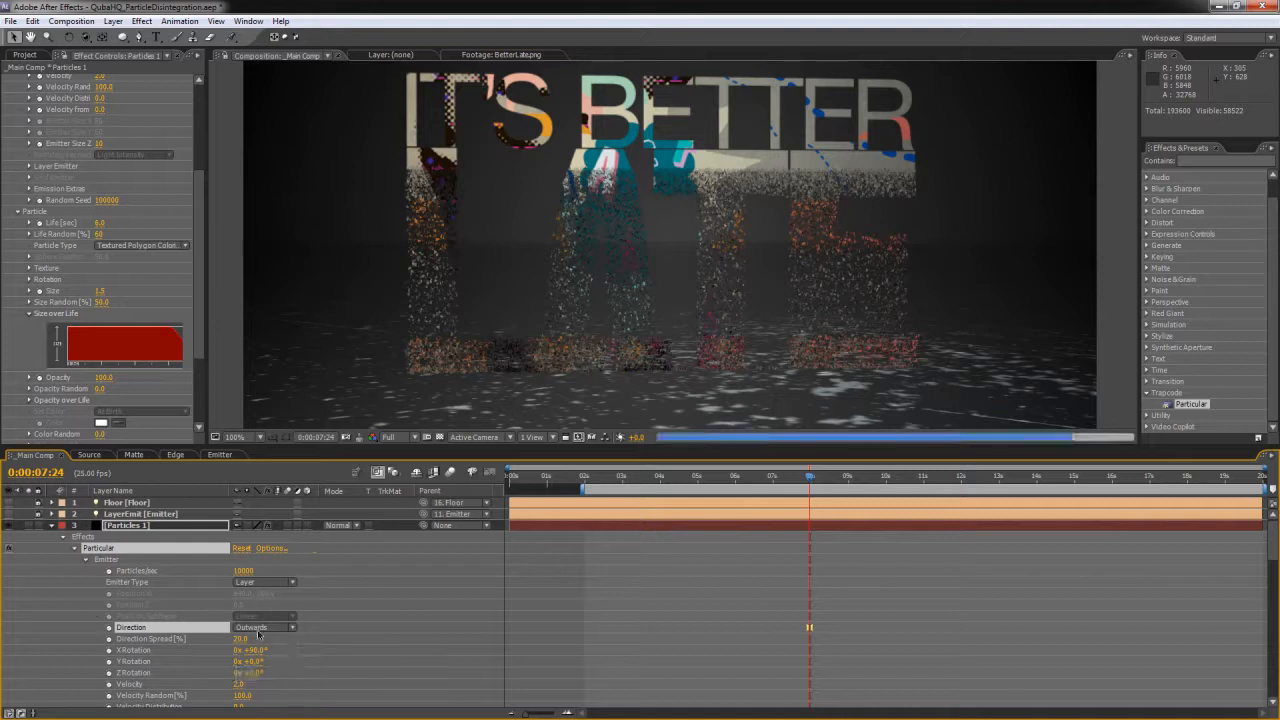
{"action": "left_click_drag", "start_coordinate": [240, 640], "coordinate": [606, 632]}
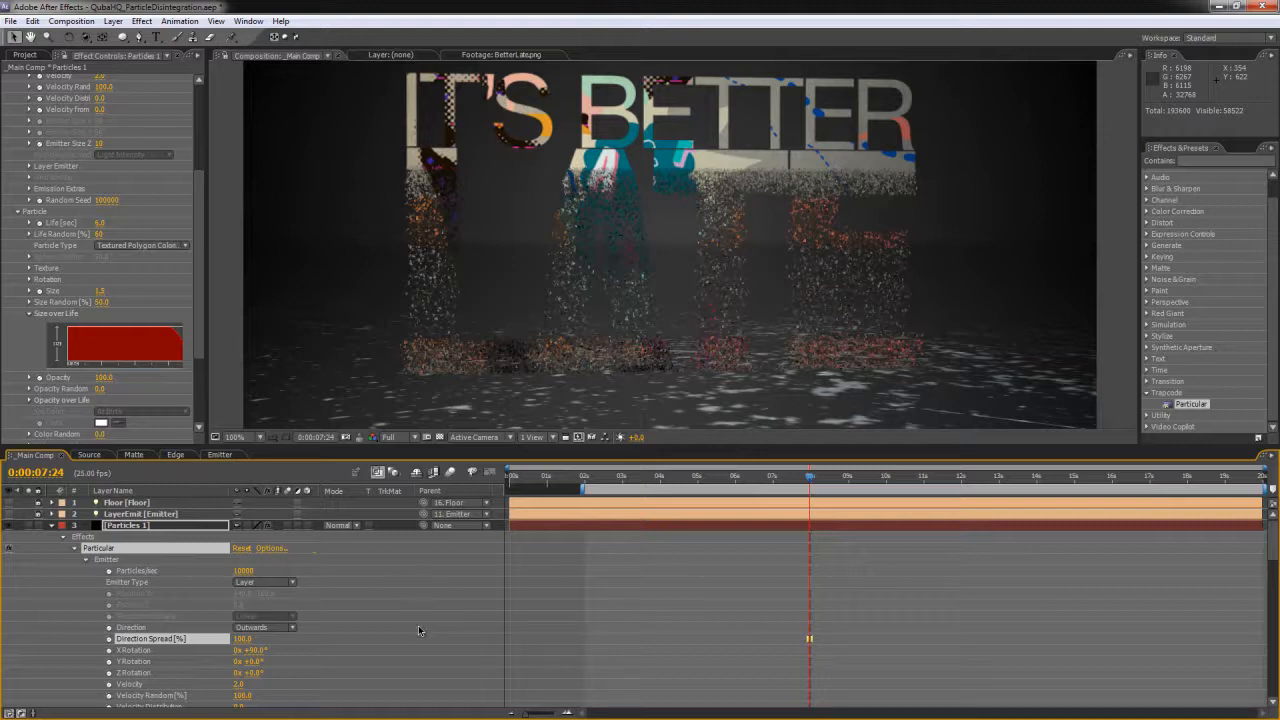
Step: Set the Obscuration Layer in Particular's Visibility settings to the Source layer and collapse the Particles 1 layer
{"action": "scroll", "coordinate": [419, 630], "scroll_direction": "down", "scroll_amount": 5}
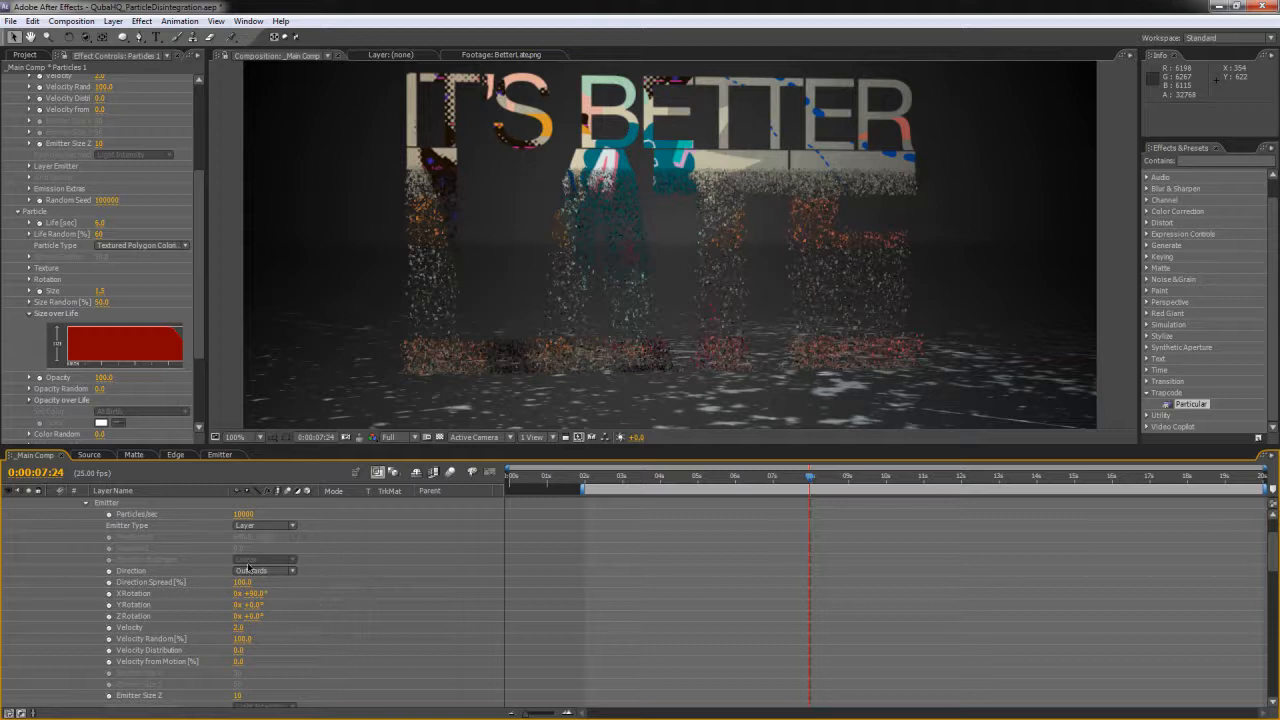
{"action": "scroll", "coordinate": [378, 596], "scroll_direction": "down", "scroll_amount": 12}
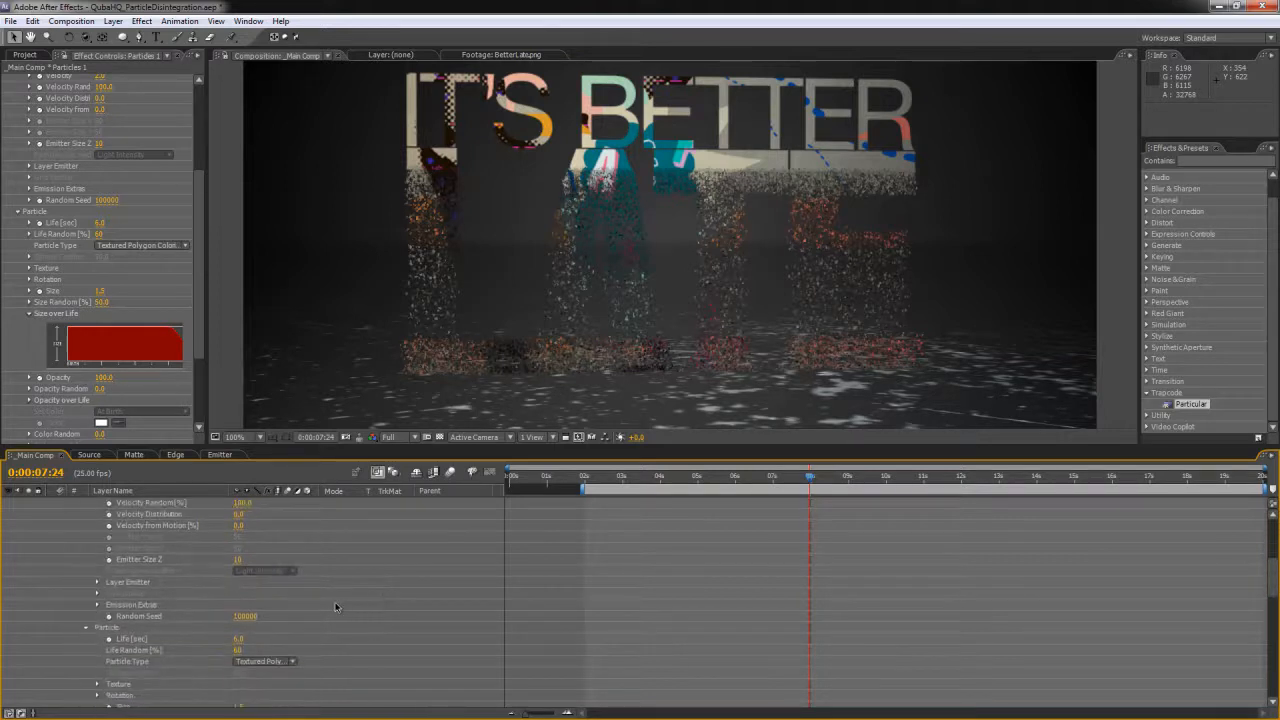
{"action": "scroll", "coordinate": [335, 606], "scroll_direction": "down", "scroll_amount": 4}
{"action": "scroll", "coordinate": [335, 606], "scroll_direction": "down", "scroll_amount": 9}
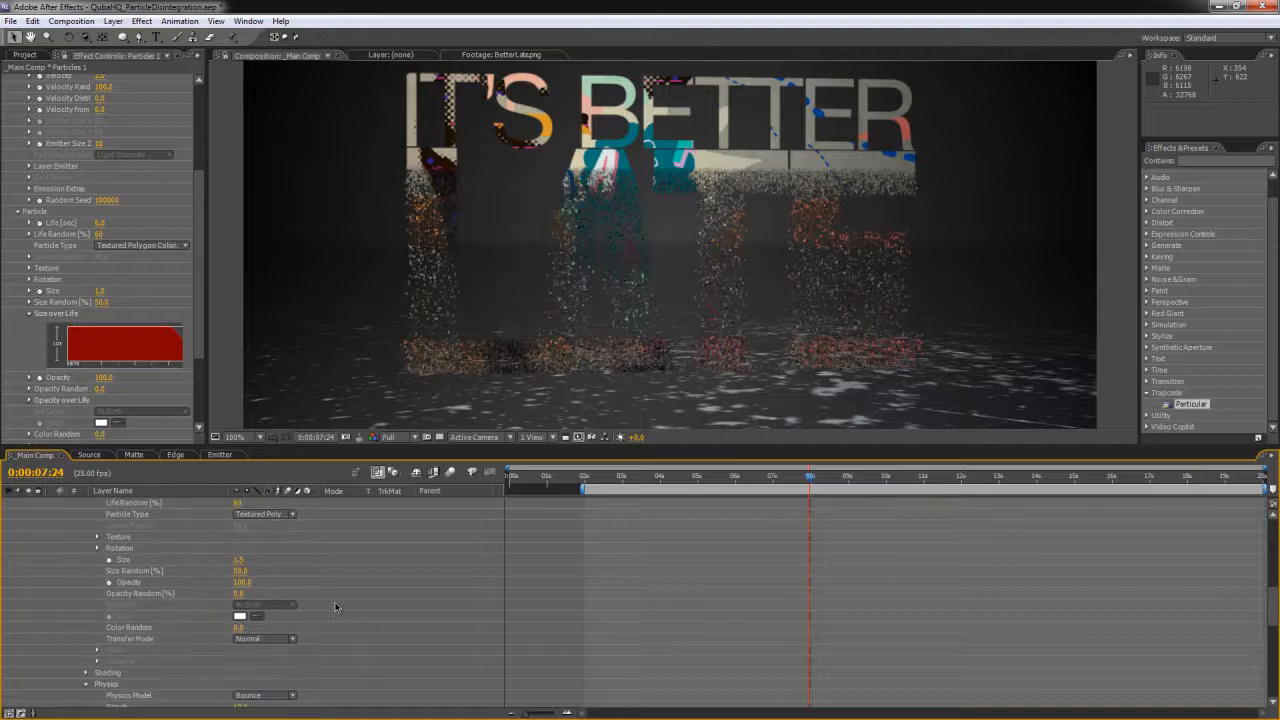
{"action": "scroll", "coordinate": [335, 606], "scroll_direction": "down", "scroll_amount": 20}
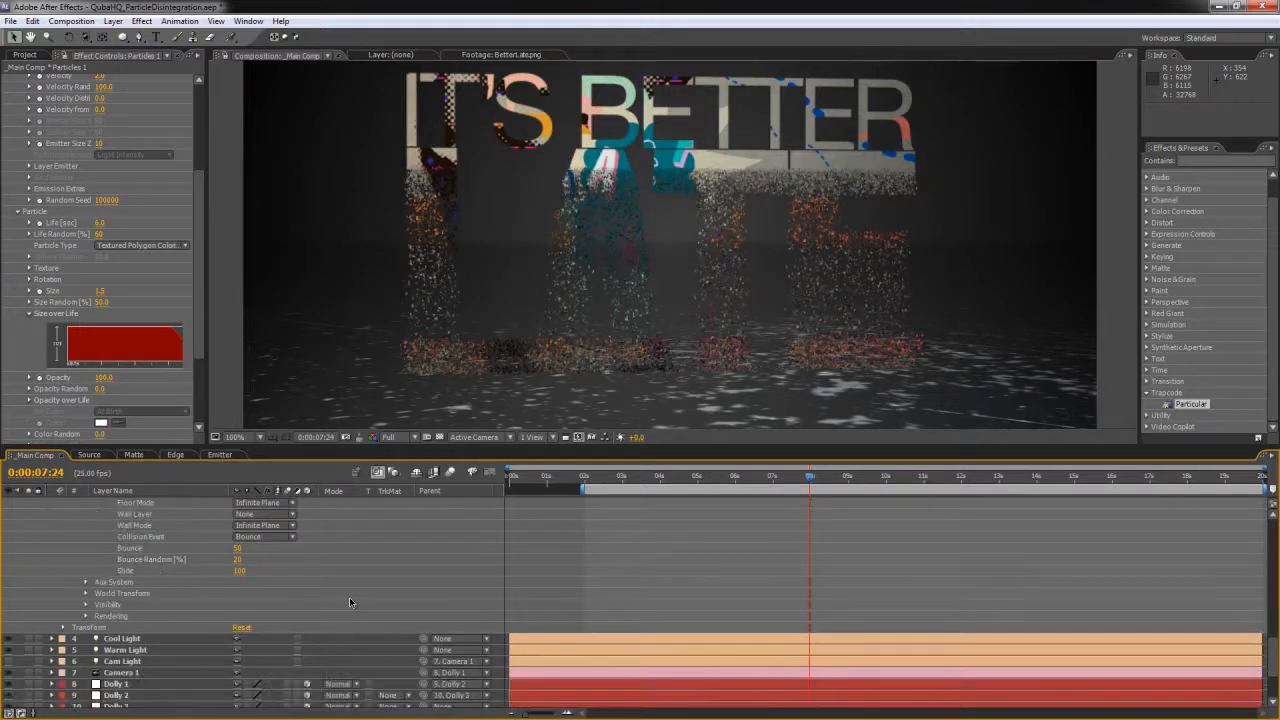
{"action": "left_click", "coordinate": [86, 605]}
{"action": "scroll", "coordinate": [407, 610], "scroll_direction": "down", "scroll_amount": 8}
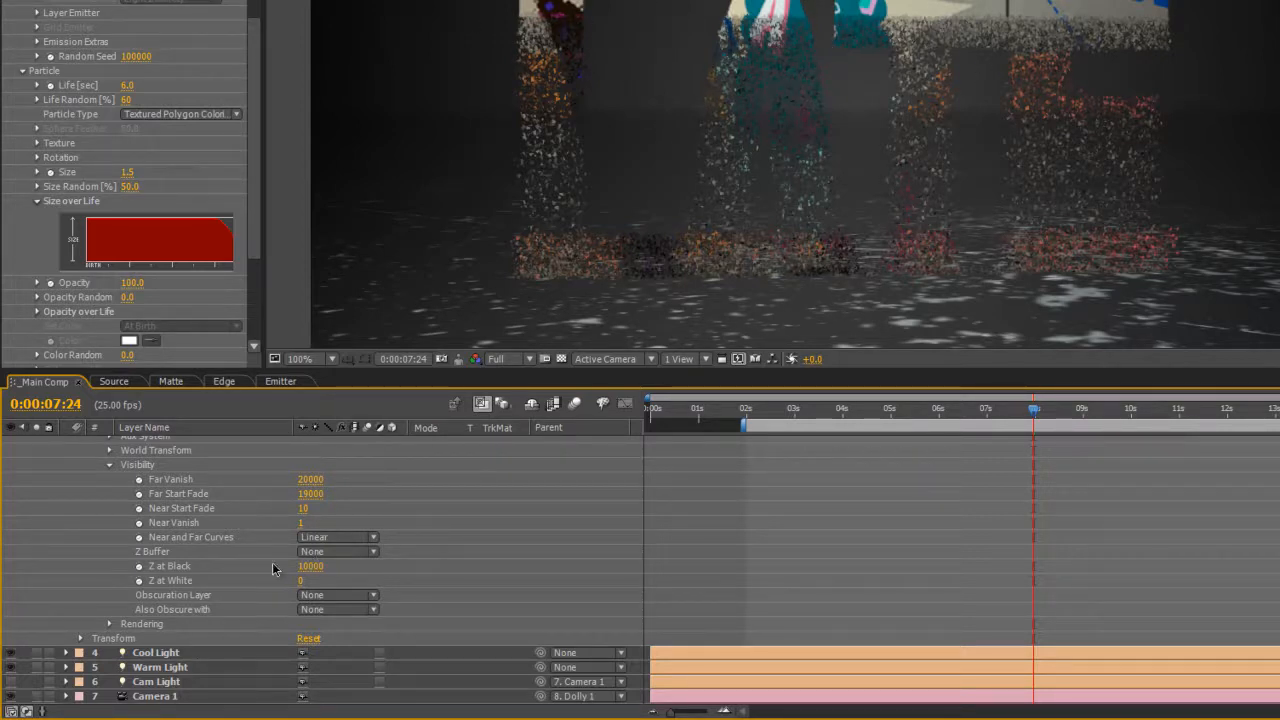
{"action": "left_click", "coordinate": [340, 595]}
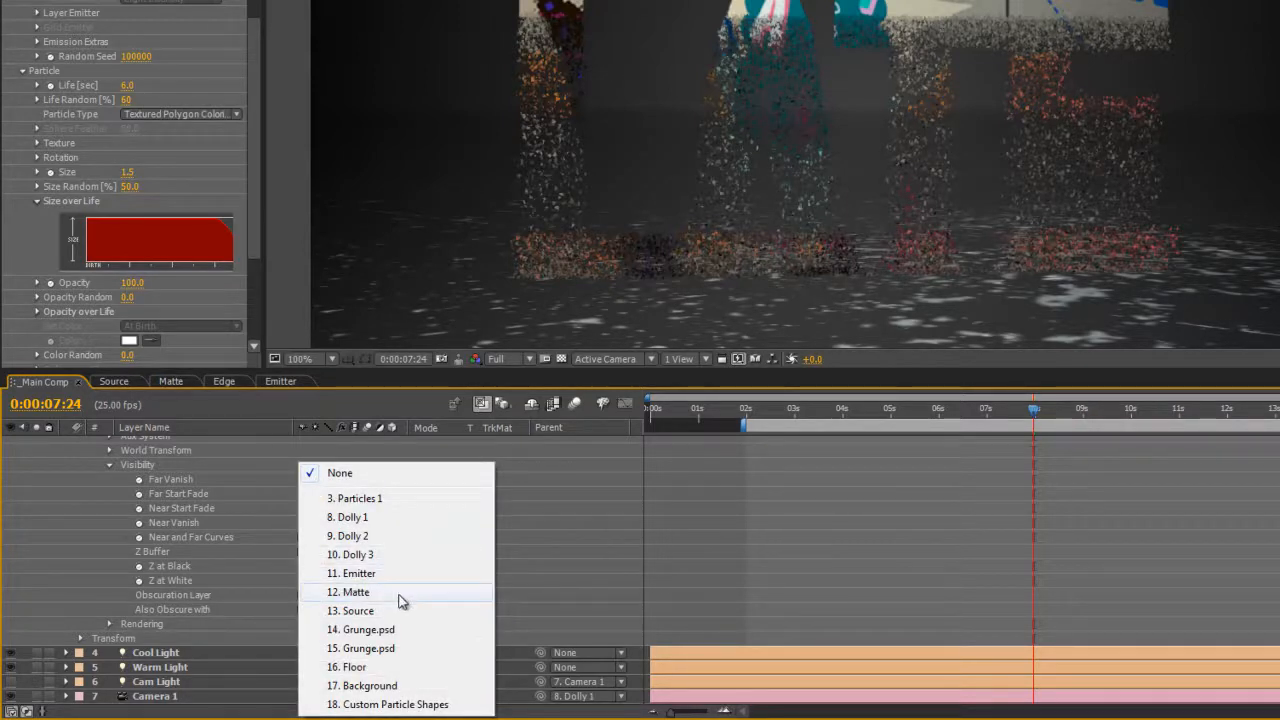
{"action": "left_click", "coordinate": [355, 611]}
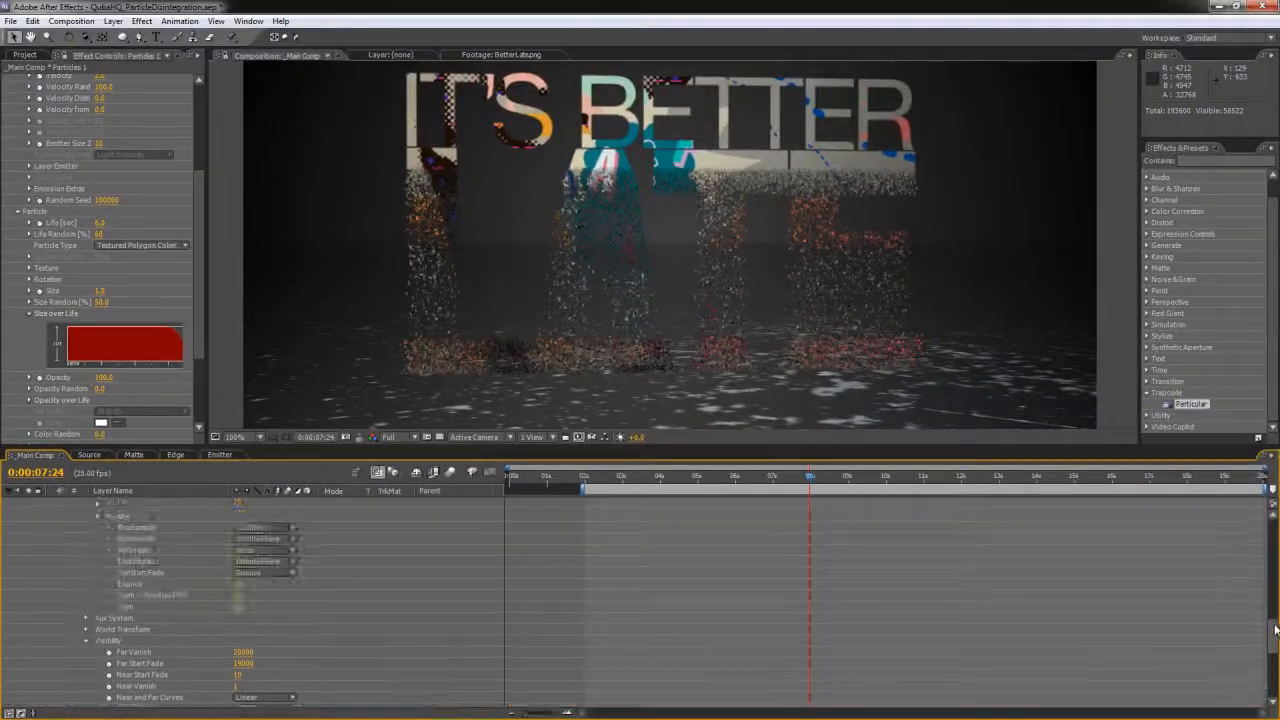
{"action": "left_click_drag", "start_coordinate": [1275, 629], "coordinate": [1273, 528]}
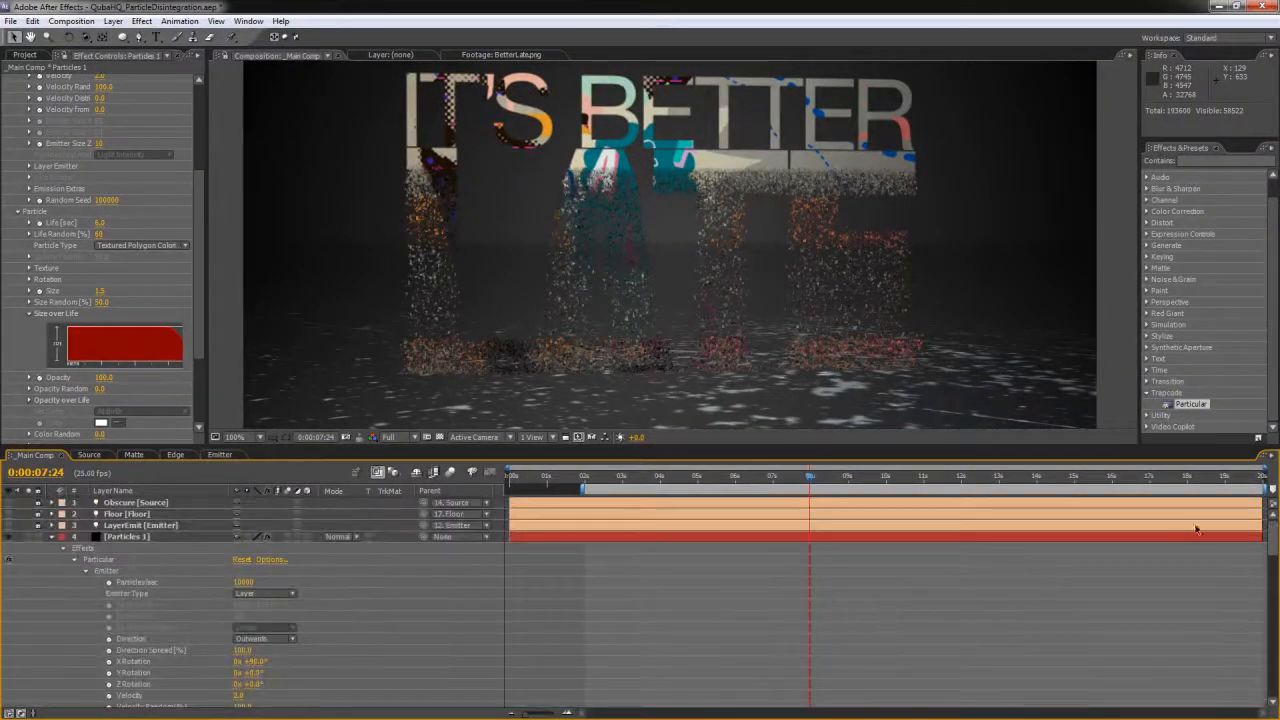
{"action": "left_click", "coordinate": [50, 539]}
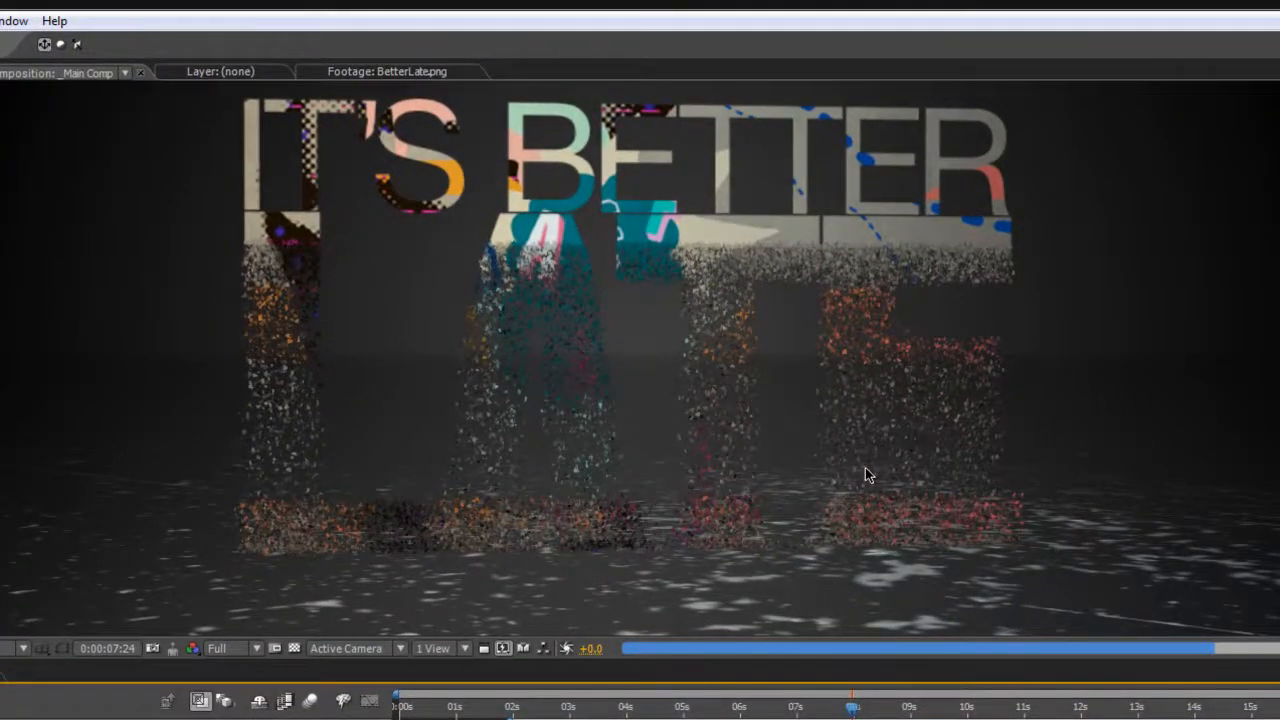
Step: Trim the start of the Particles 1 layer to 0:00:02:00 and add the Emitter layer to the selection
{"action": "scroll", "coordinate": [865, 467], "scroll_direction": "up", "scroll_amount": 2}
{"action": "scroll", "coordinate": [689, 415], "scroll_direction": "down", "scroll_amount": 2}
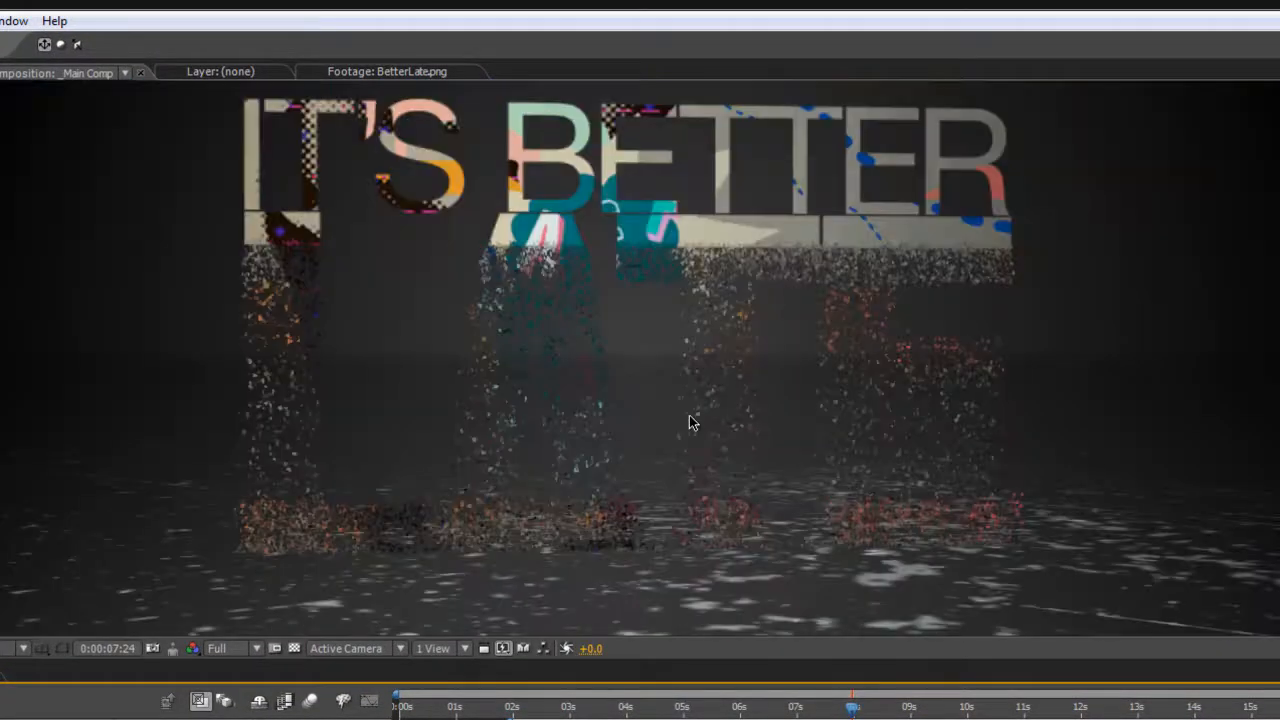
{"action": "scroll", "coordinate": [689, 422], "scroll_direction": "up", "scroll_amount": 2}
{"action": "left_click_drag", "start_coordinate": [786, 171], "coordinate": [743, 329]}
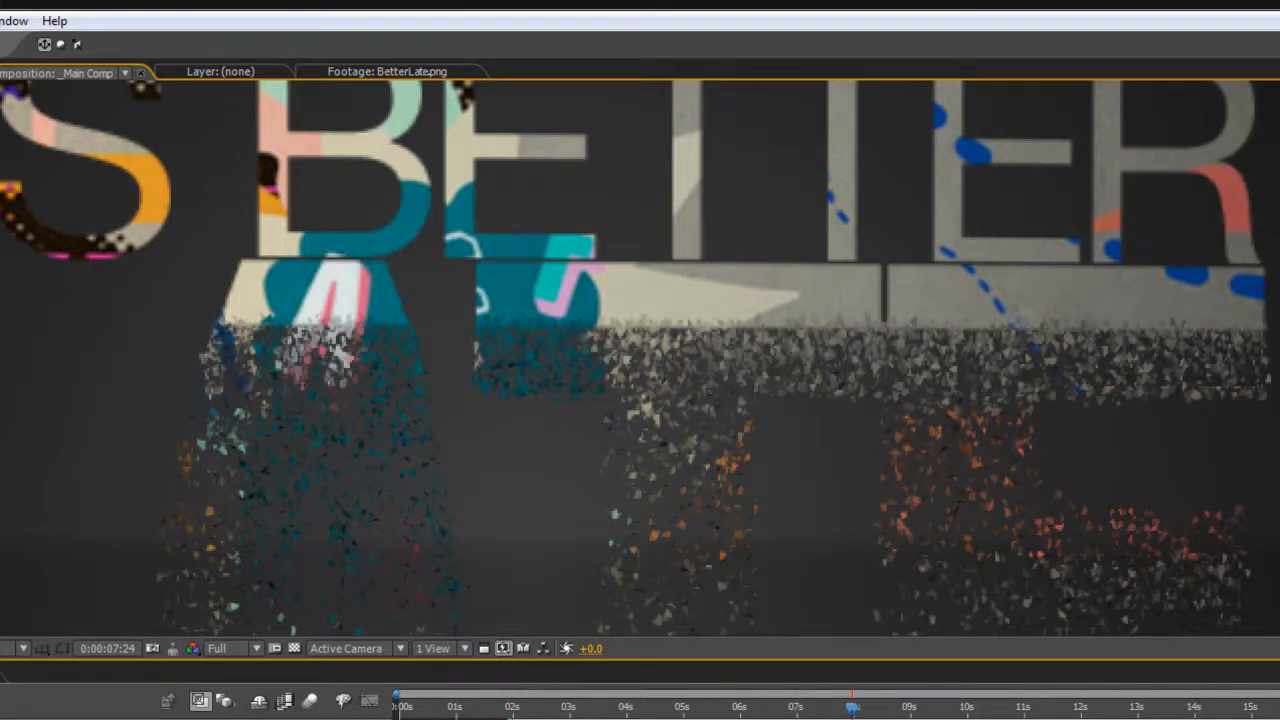
{"action": "left_click", "coordinate": [512, 707]}
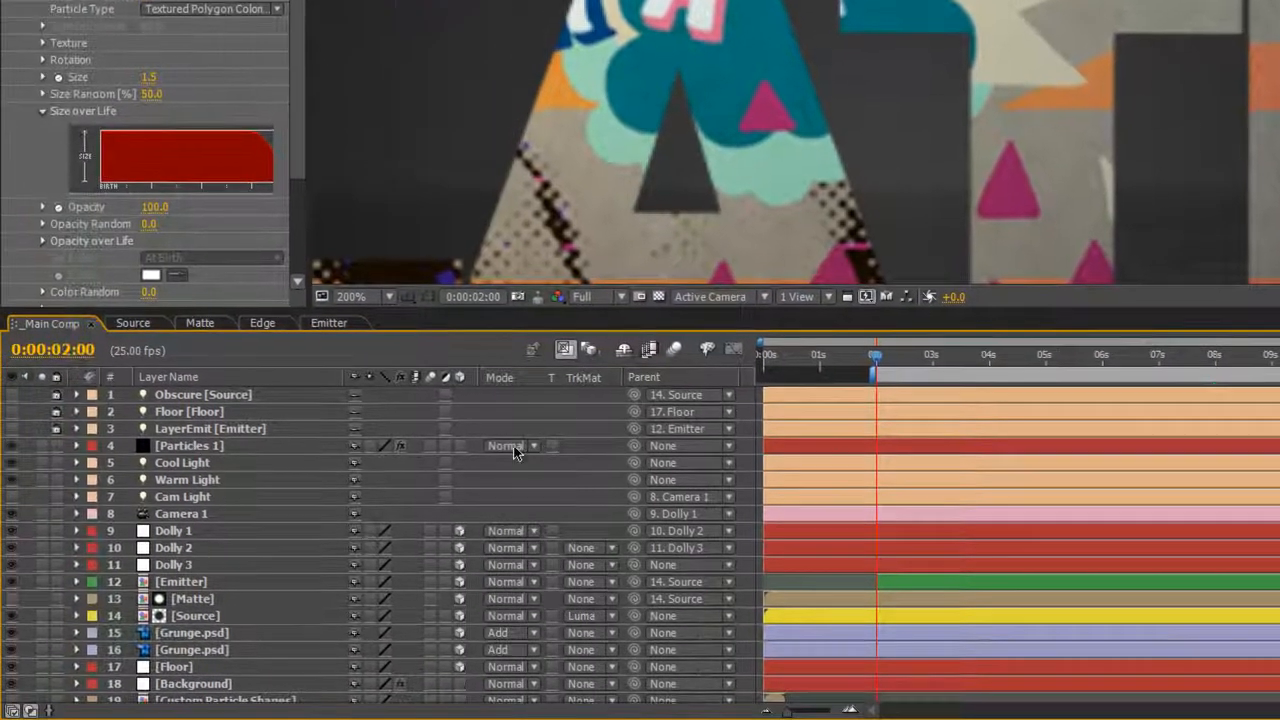
{"action": "left_click", "coordinate": [190, 450]}
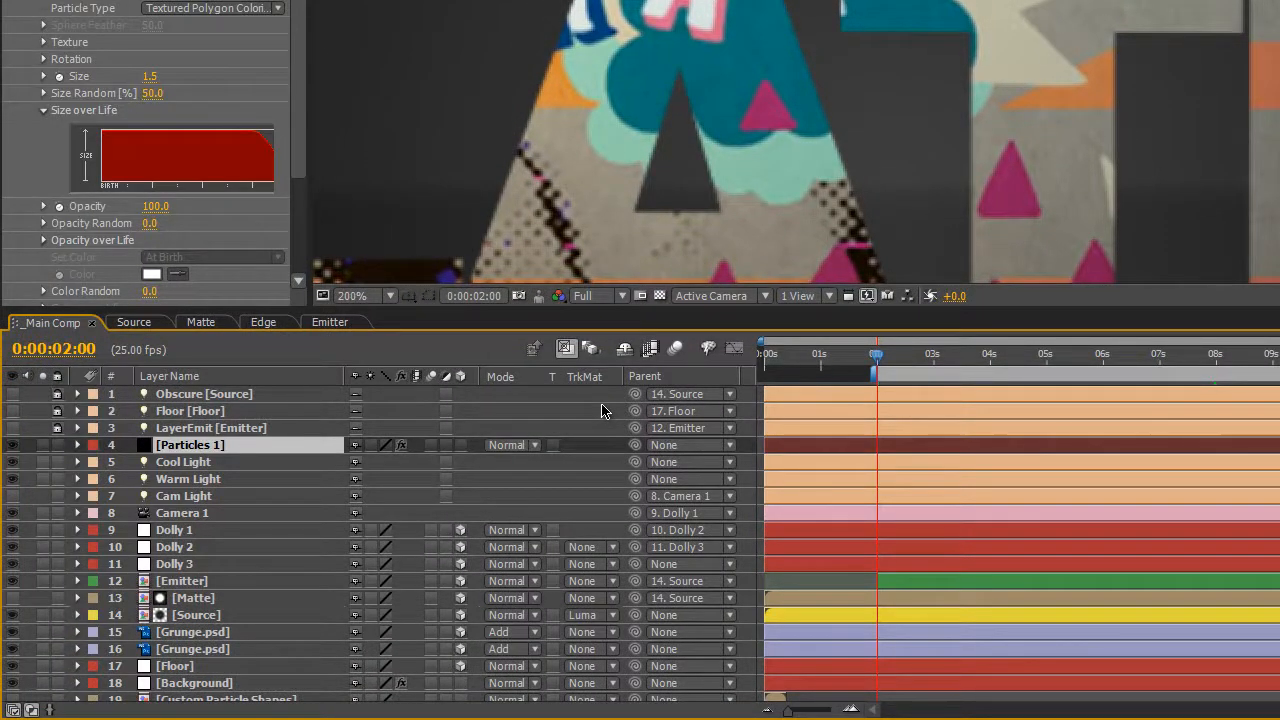
{"action": "key", "text": "alt+bracketleft"}
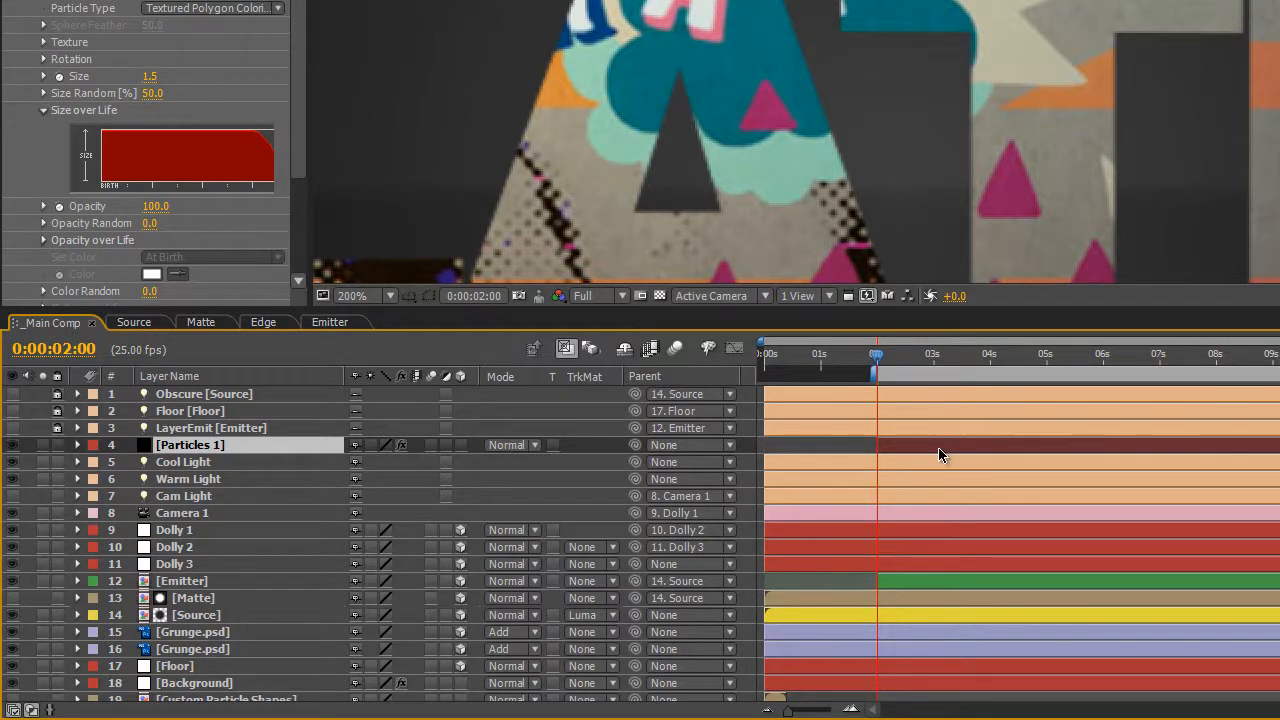
{"action": "left_click", "coordinate": [923, 575], "text": "ctrl"}
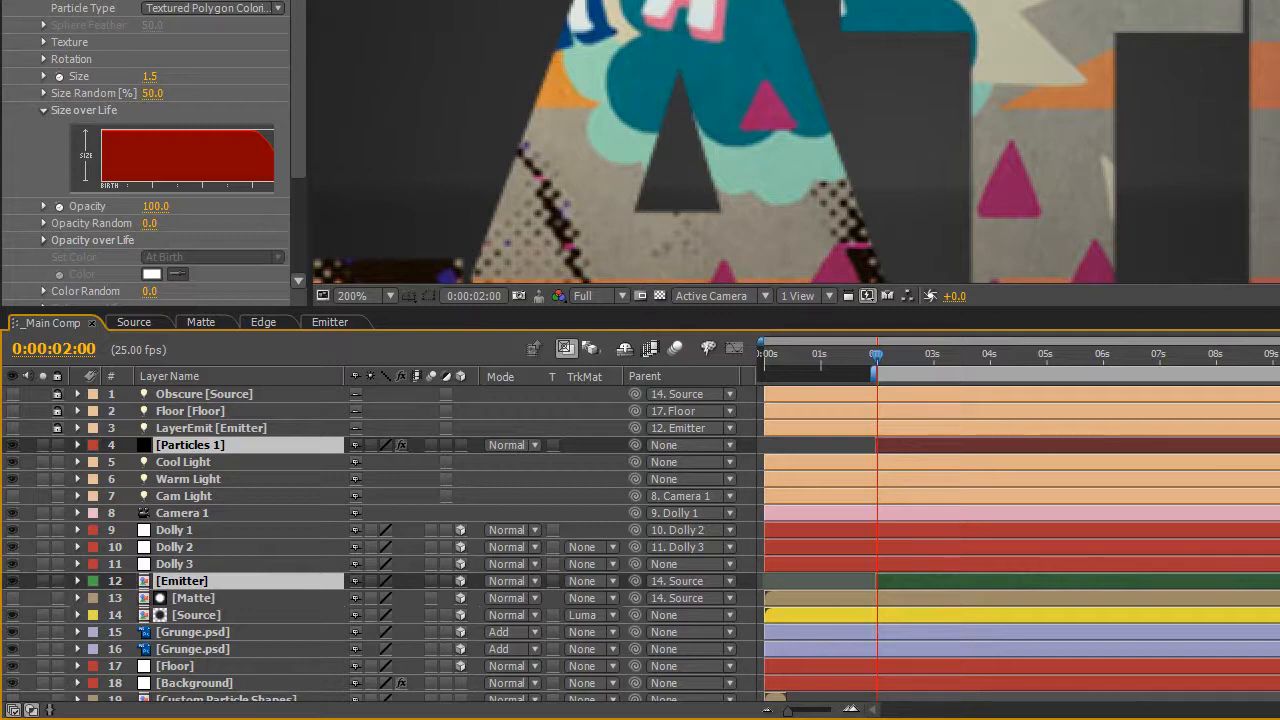
Step: Examine the disintegrating lower edge of the text at several frames from 0:00:02:07 to 0:00:04:15
{"action": "left_click_drag", "start_coordinate": [1070, 226], "coordinate": [1078, 88]}
{"action": "left_click", "coordinate": [893, 367]}
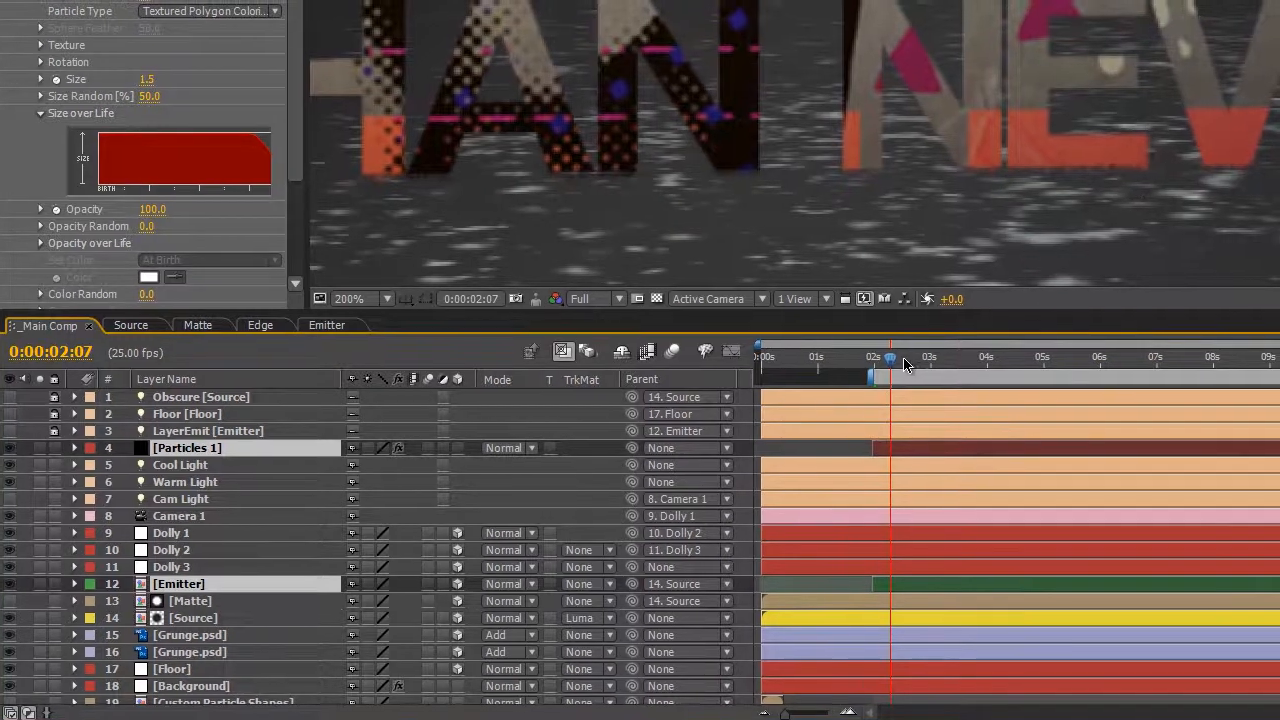
{"action": "left_click", "coordinate": [909, 364]}
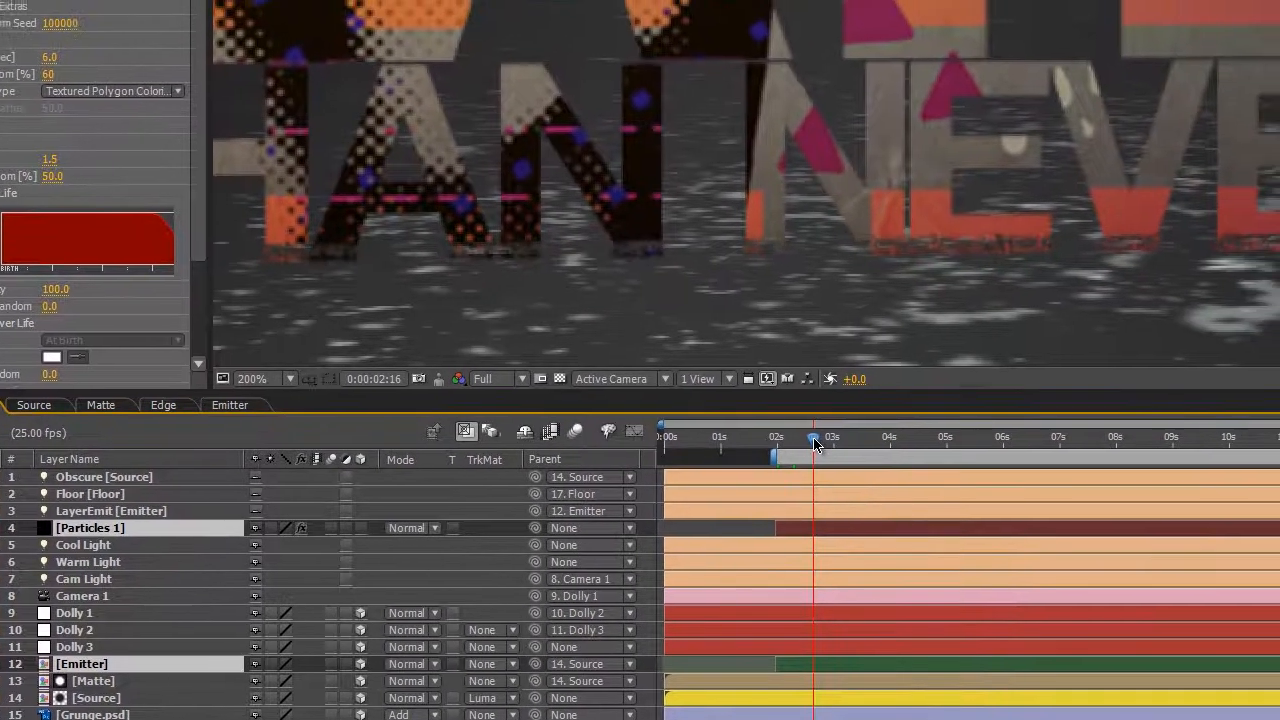
{"action": "left_click", "coordinate": [955, 365]}
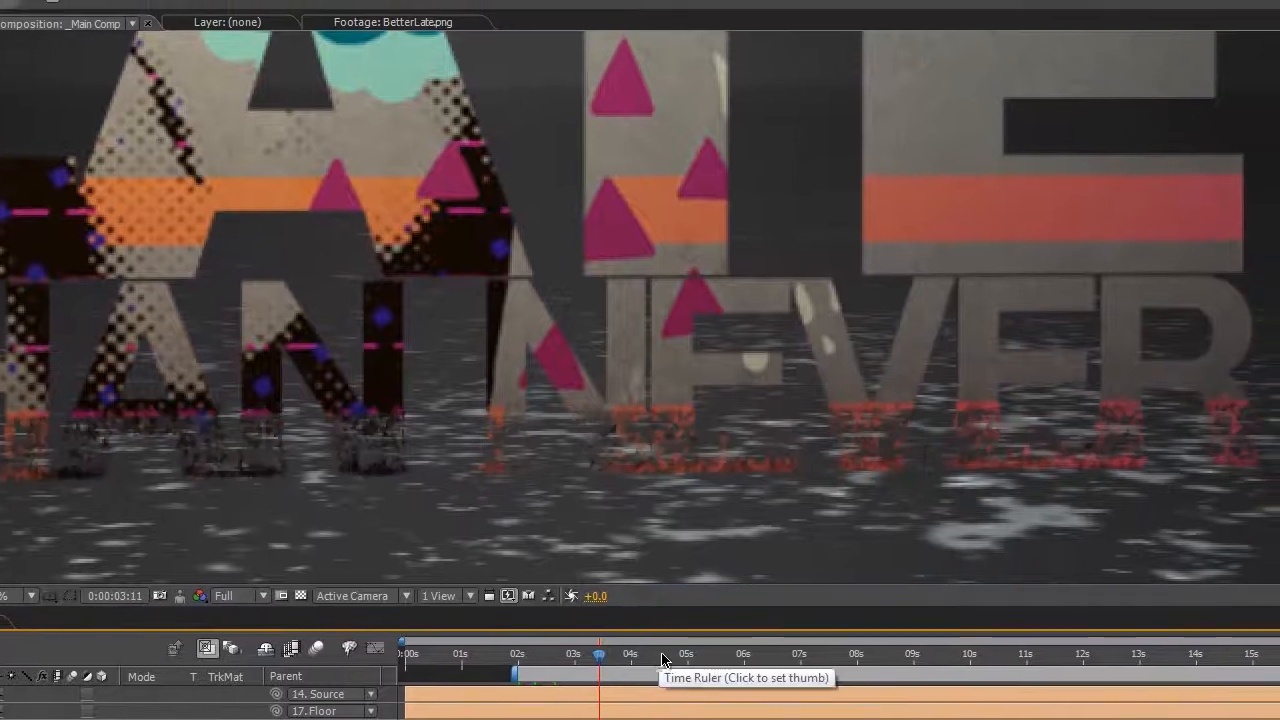
{"action": "left_click", "coordinate": [702, 624]}
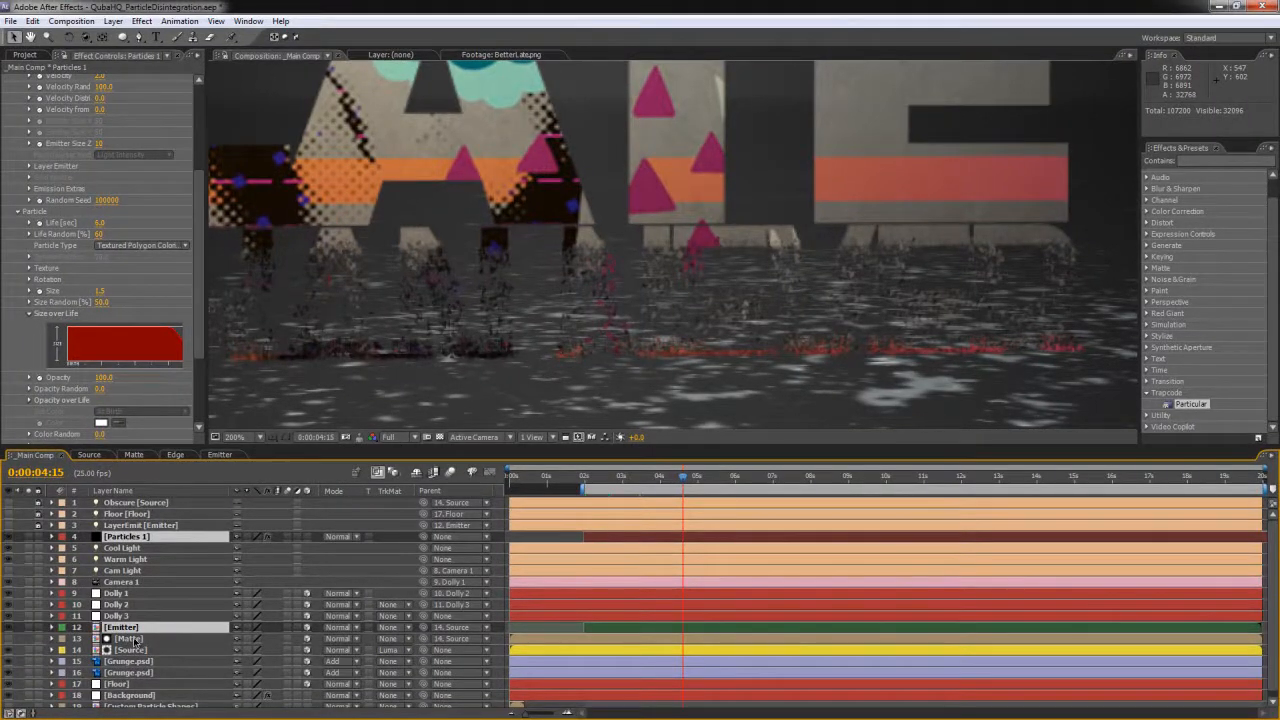
Step: Find the Gaussian Blur effect and apply it to the Matte layer
{"action": "left_click", "coordinate": [130, 638]}
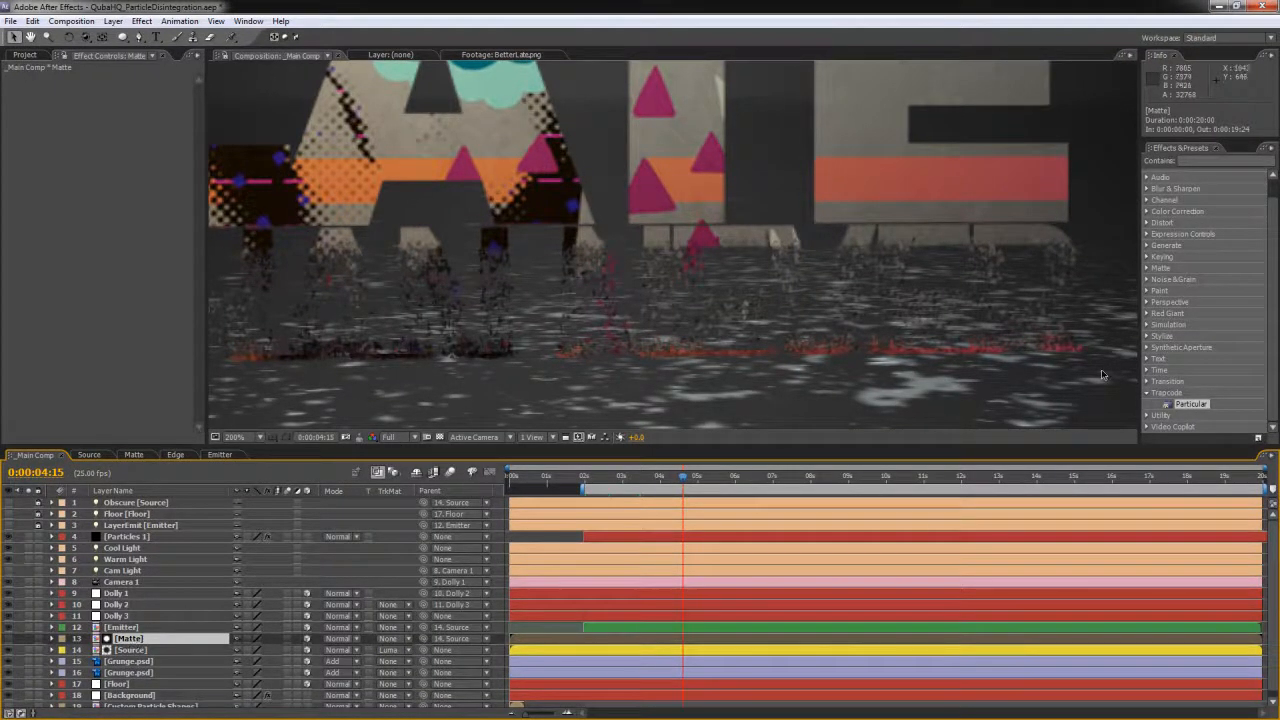
{"action": "left_click", "coordinate": [1205, 160]}
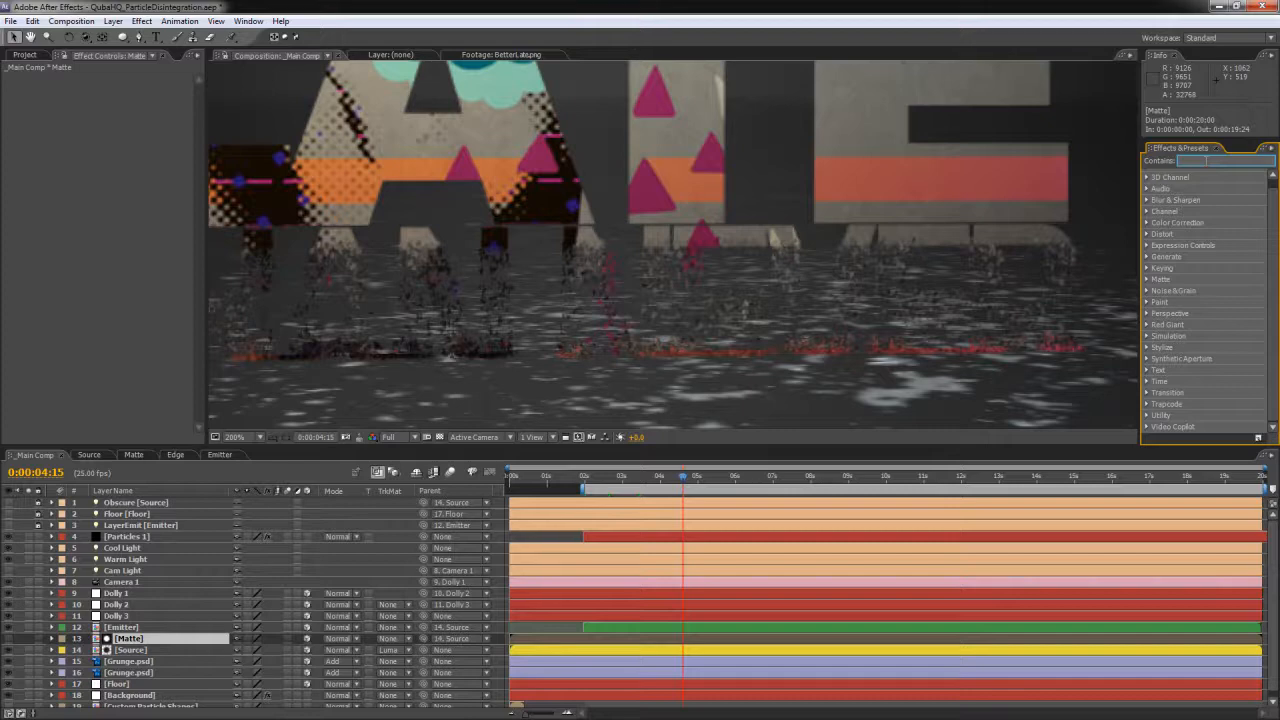
{"action": "type", "text": "gau"}
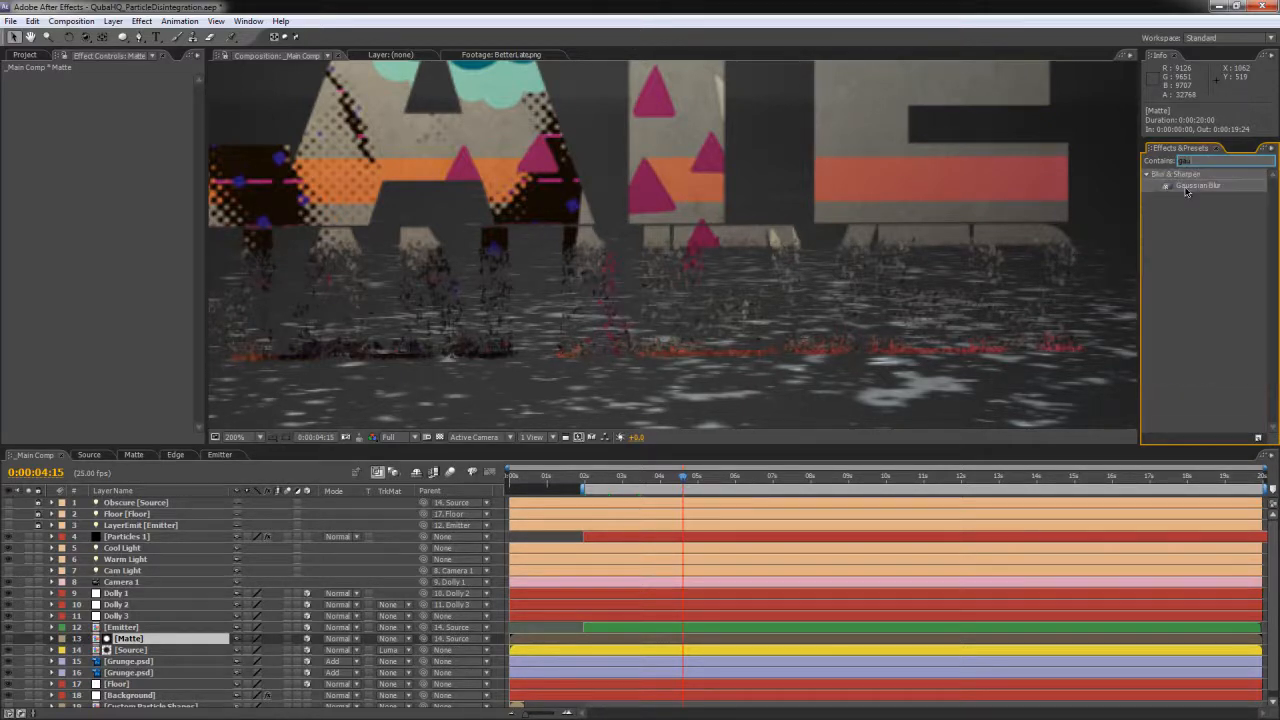
{"action": "double_click", "coordinate": [1192, 187]}
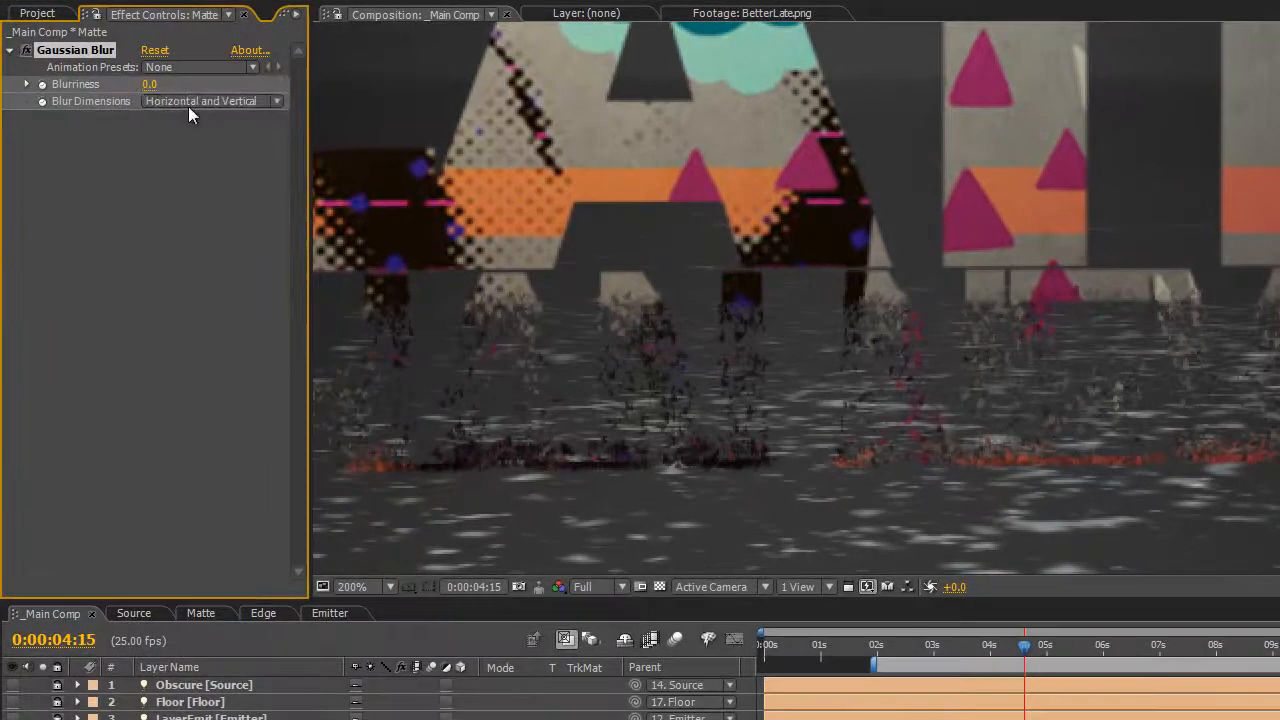
Step: Set the Matte layer's Gaussian Blur to Vertical blur dimensions with a Blurriness of 1.5
{"action": "left_click", "coordinate": [188, 106]}
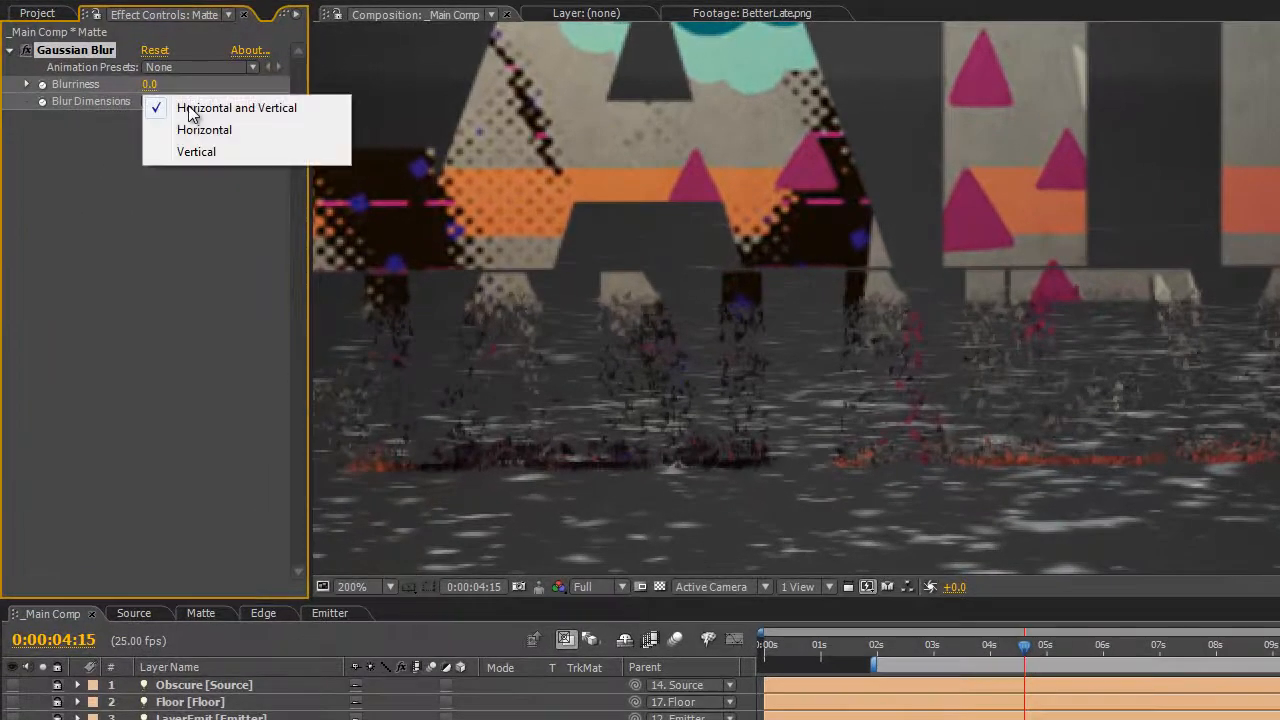
{"action": "left_click", "coordinate": [211, 152]}
{"action": "left_click", "coordinate": [149, 86]}
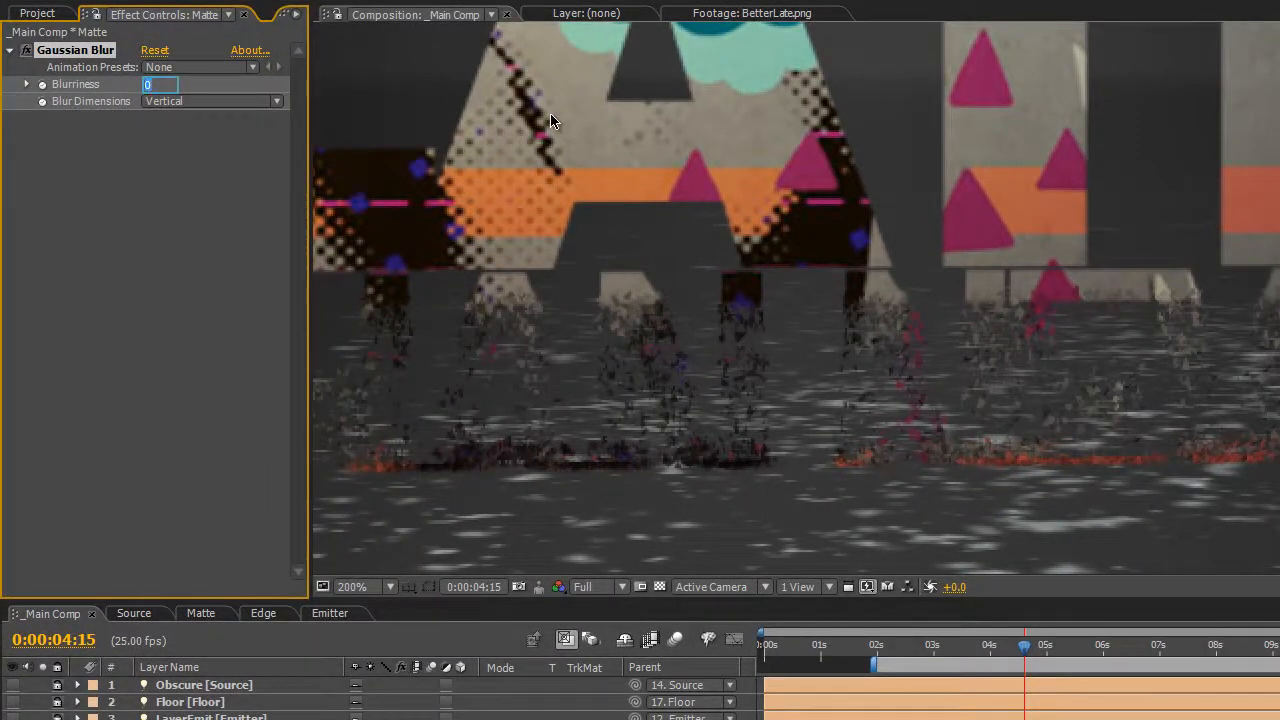
{"action": "type", "text": "1.5"}
{"action": "key", "text": "Return"}
Step: At 0:00:10:00, set the Particles 1 emitter's Particles/sec to 20000 and start keyframing that property
{"action": "scroll", "coordinate": [1128, 337], "scroll_direction": "down", "scroll_amount": 1}
{"action": "left_click_drag", "start_coordinate": [893, 162], "coordinate": [971, 257]}
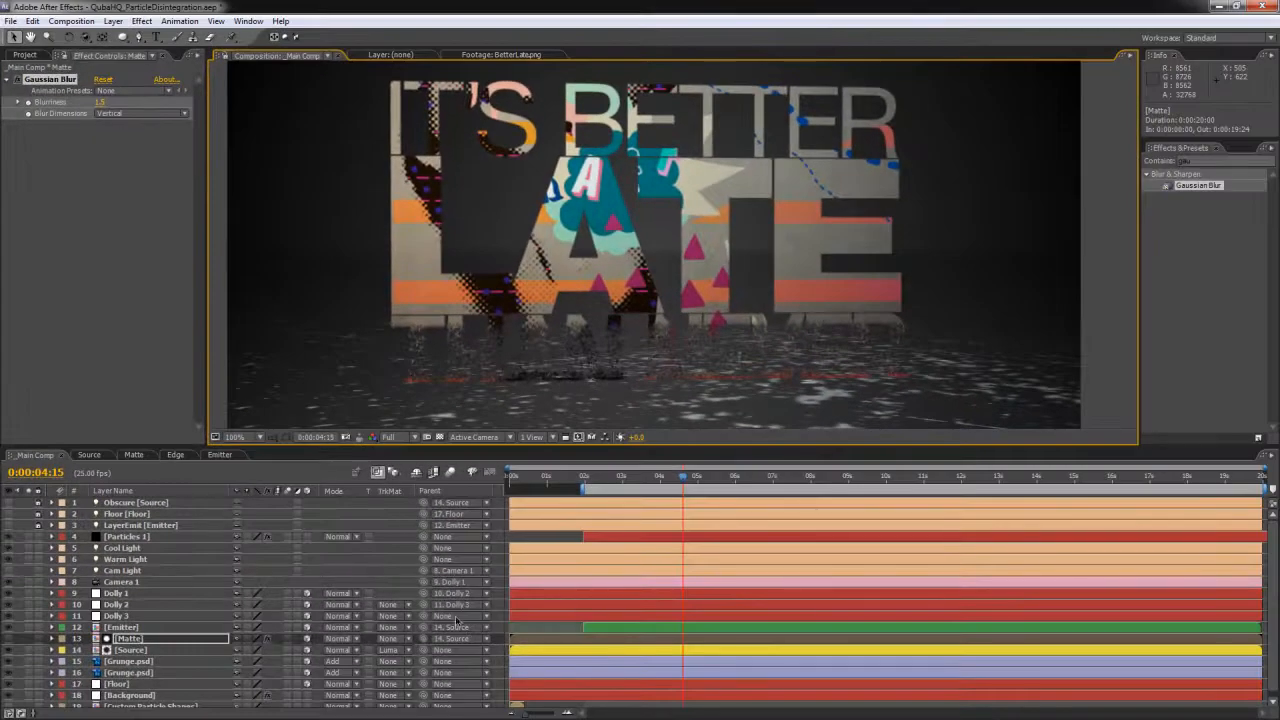
{"action": "left_click", "coordinate": [131, 538]}
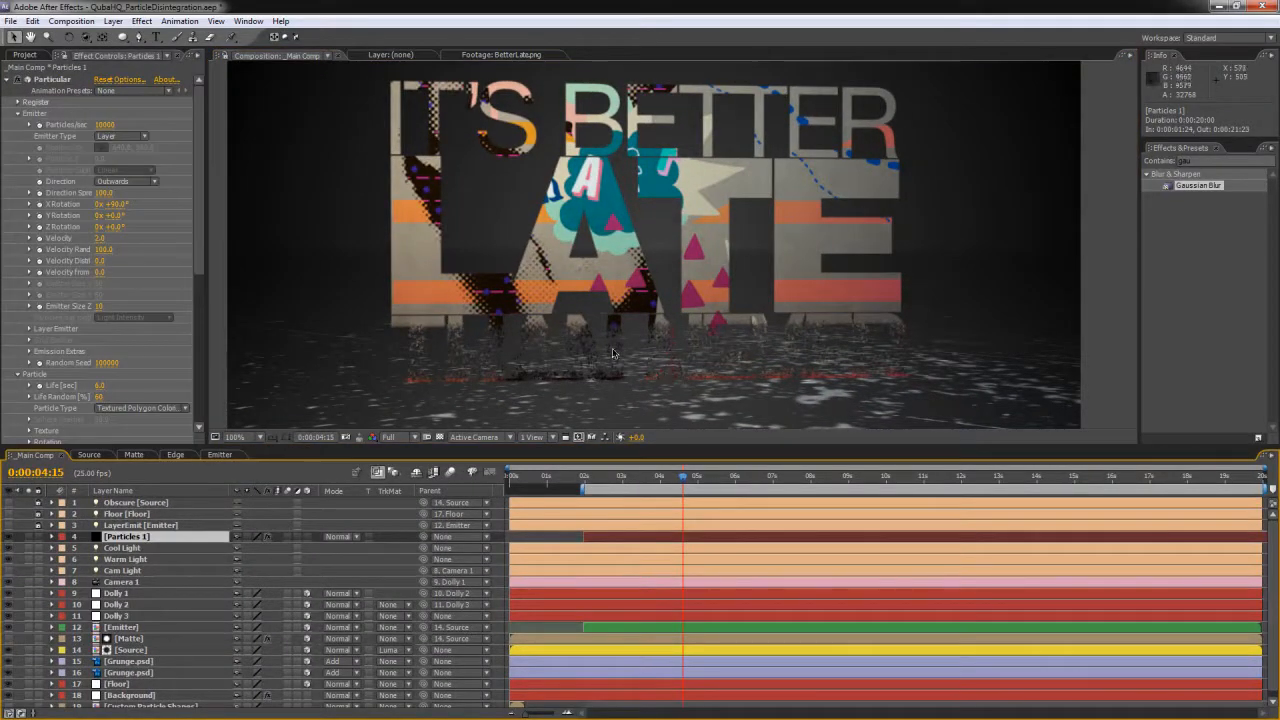
{"action": "left_click", "coordinate": [886, 481]}
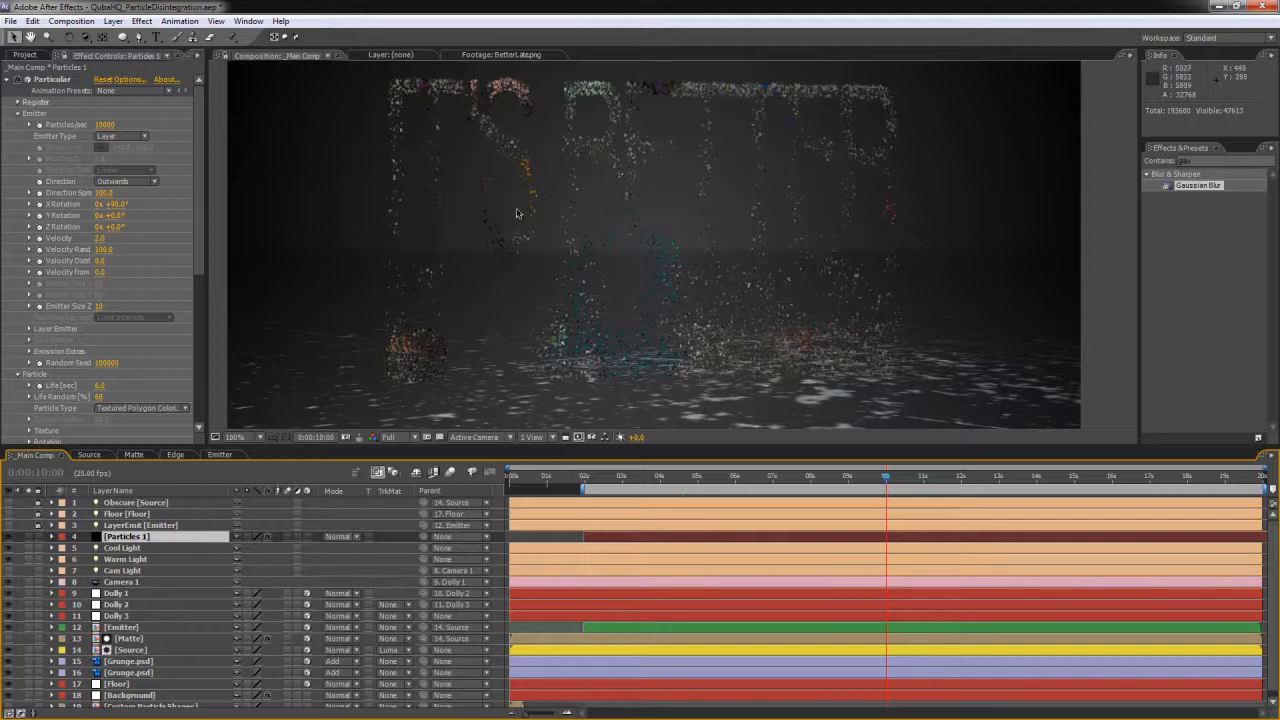
{"action": "left_click", "coordinate": [106, 125]}
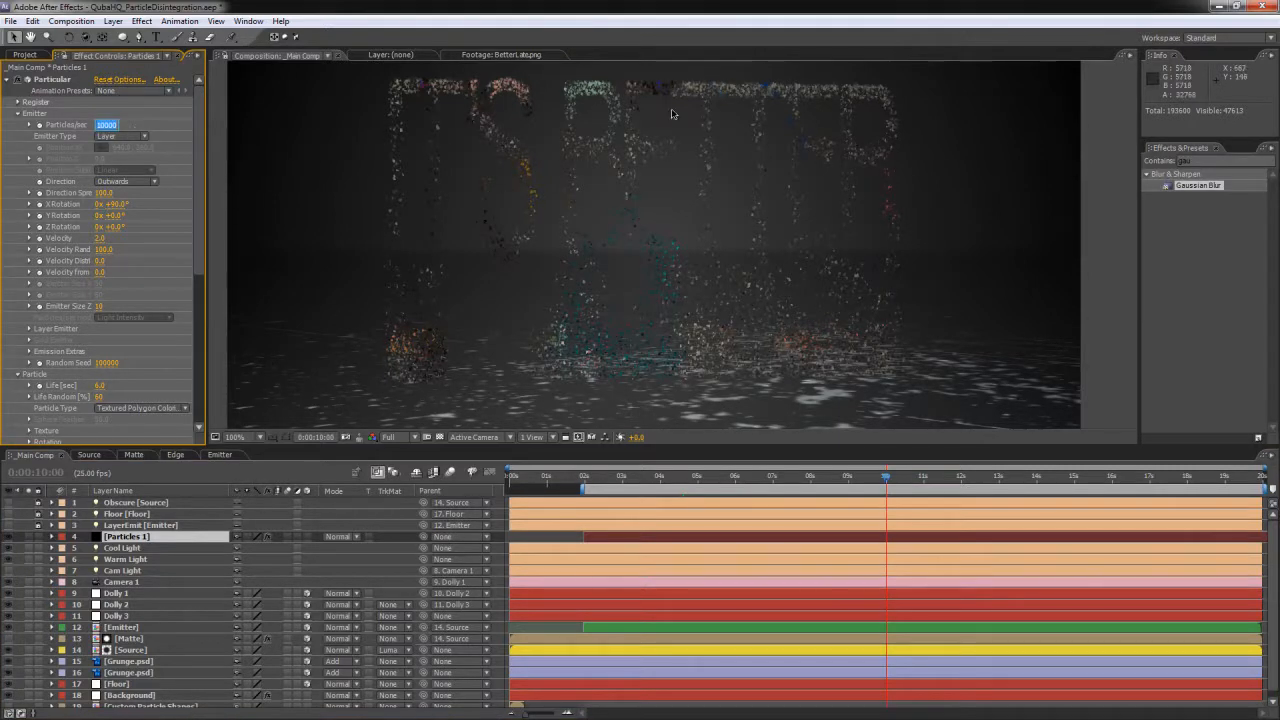
{"action": "type", "text": "20"}
{"action": "key", "text": "Return"}
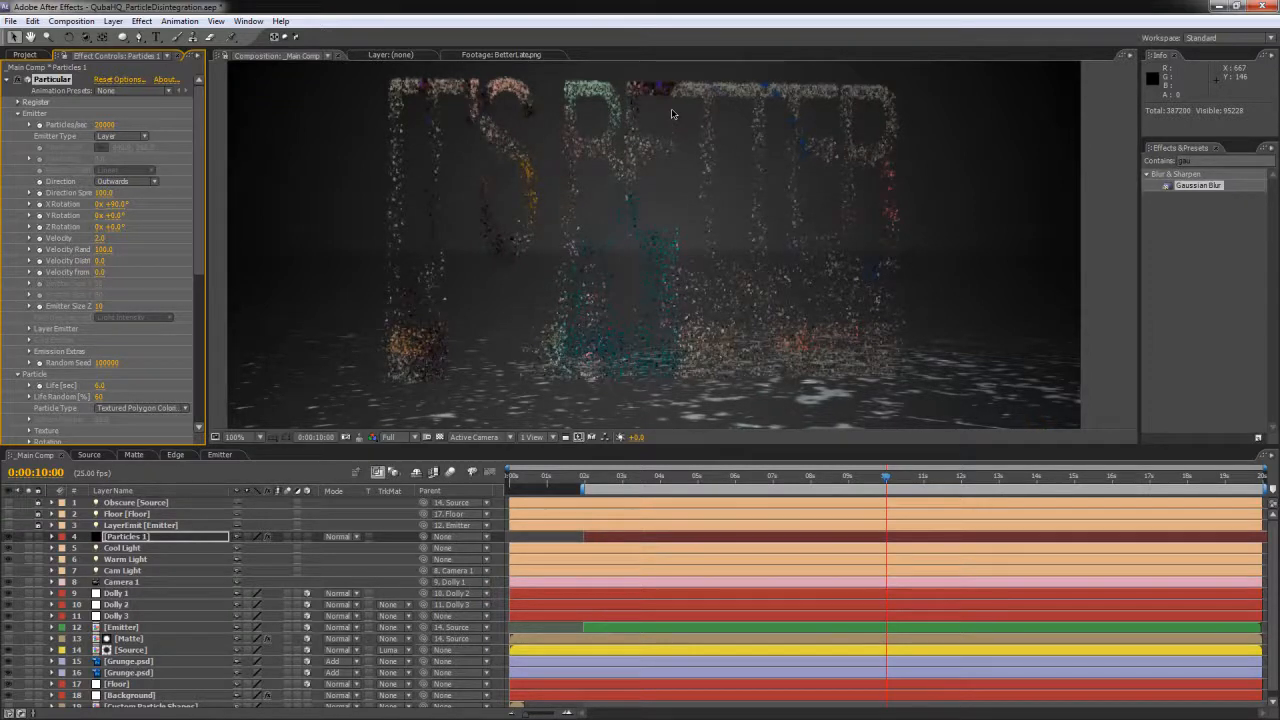
{"action": "left_click", "coordinate": [39, 125]}
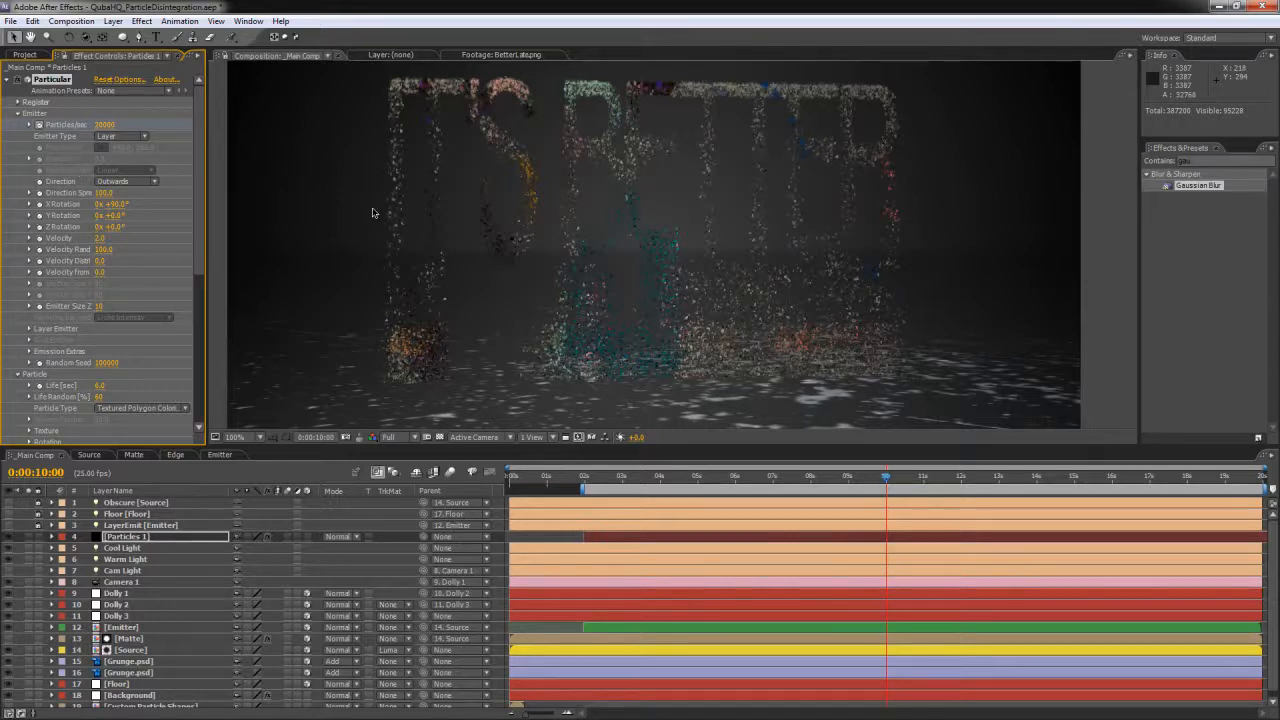
Step: At 0:00:10:01, keyframe the Particles 1 emitter's Particles/sec at 0, and check the effect at 0:00:03:14
{"action": "key", "text": "Page_Down"}
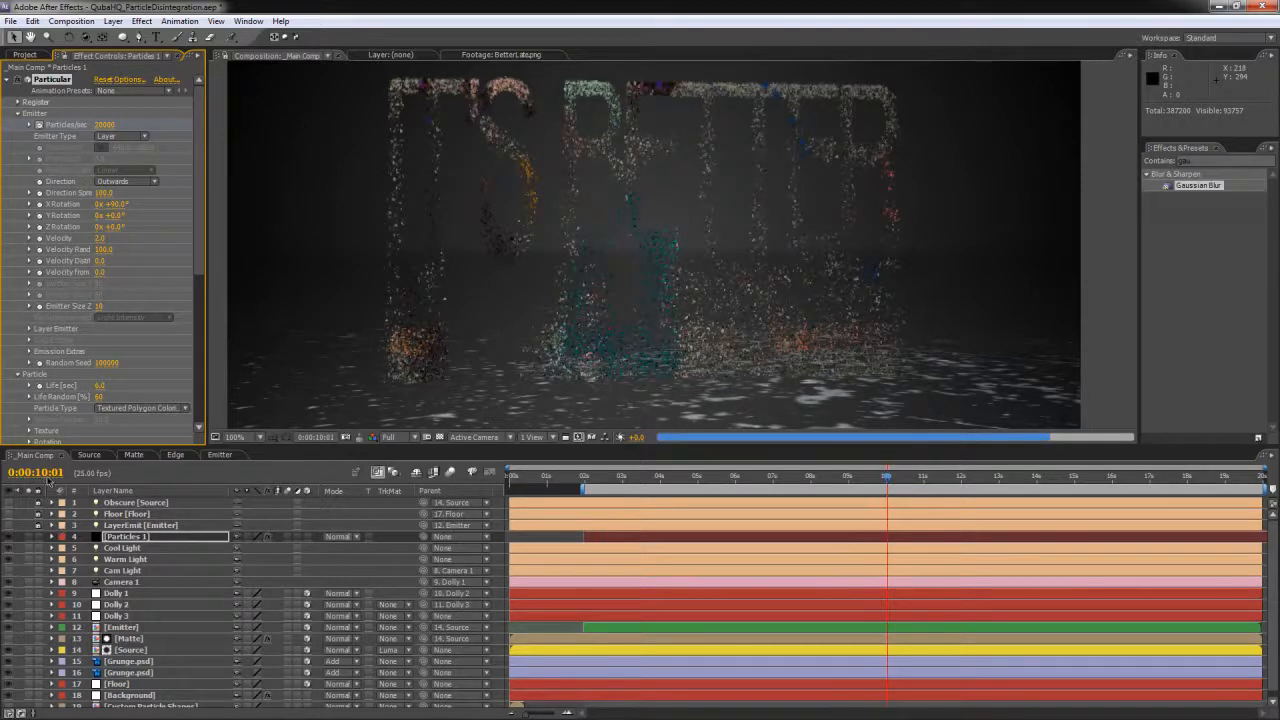
{"action": "left_click", "coordinate": [107, 125]}
{"action": "type", "text": "0"}
{"action": "left_click", "coordinate": [643, 480]}
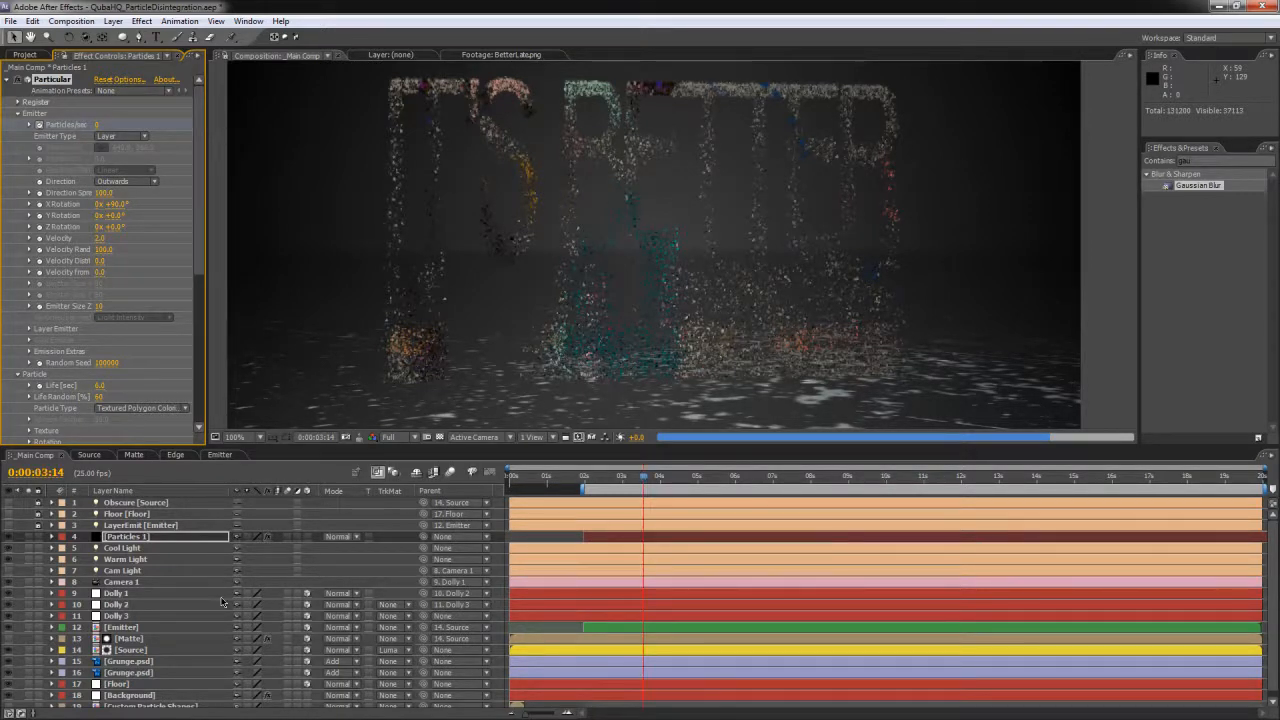
{"action": "key", "text": "KP_0"}
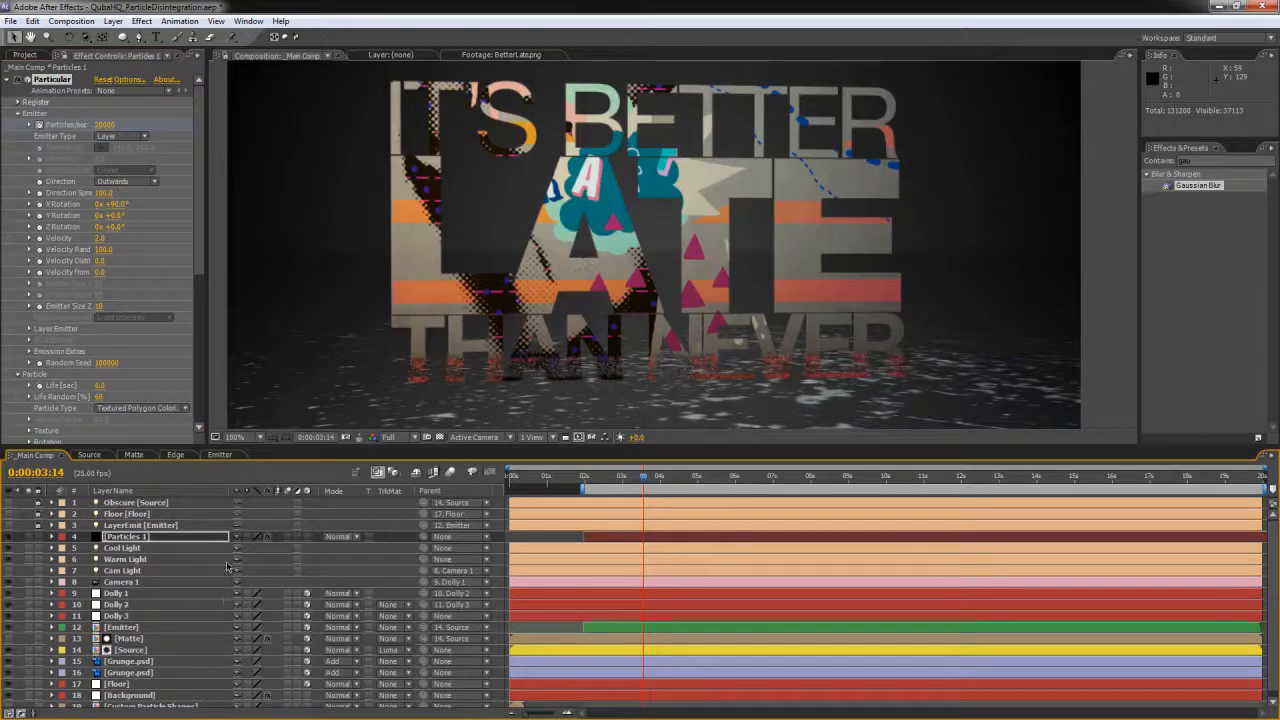
Step: Rename the Particles 1 layer as Realistic Particles
{"action": "left_click", "coordinate": [128, 548]}
{"action": "left_click", "coordinate": [132, 537]}
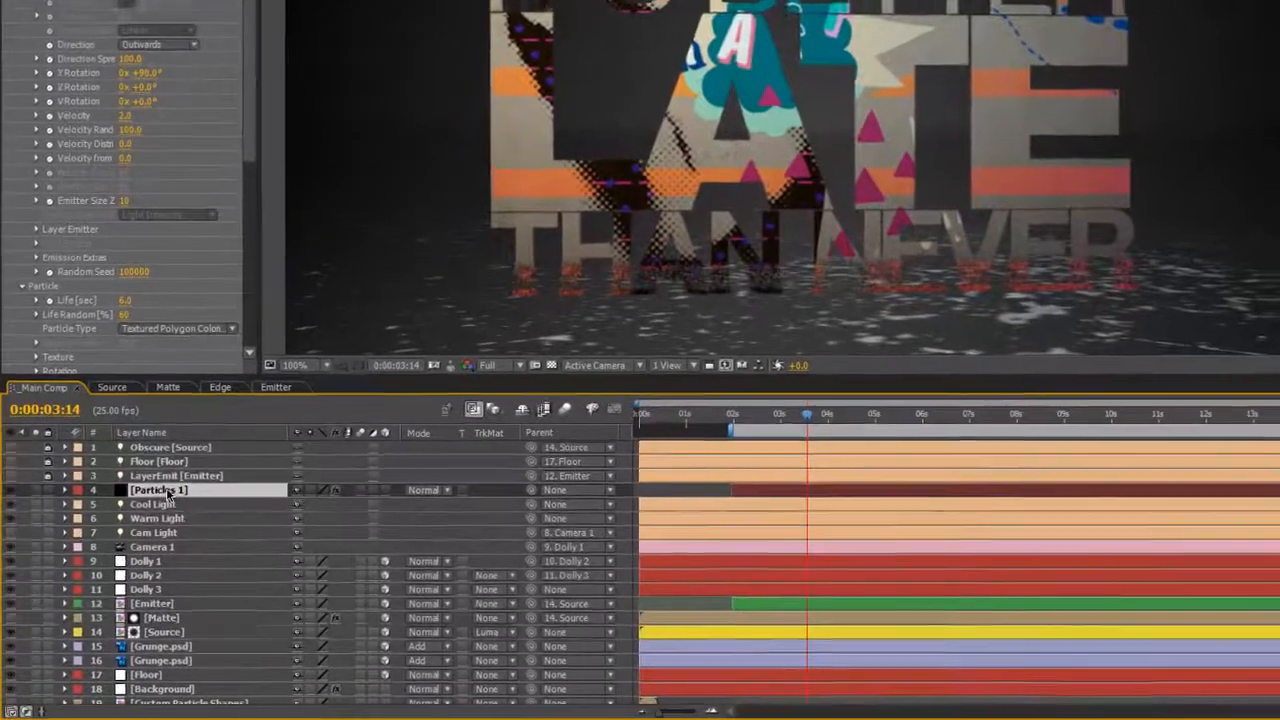
{"action": "key", "text": "Return"}
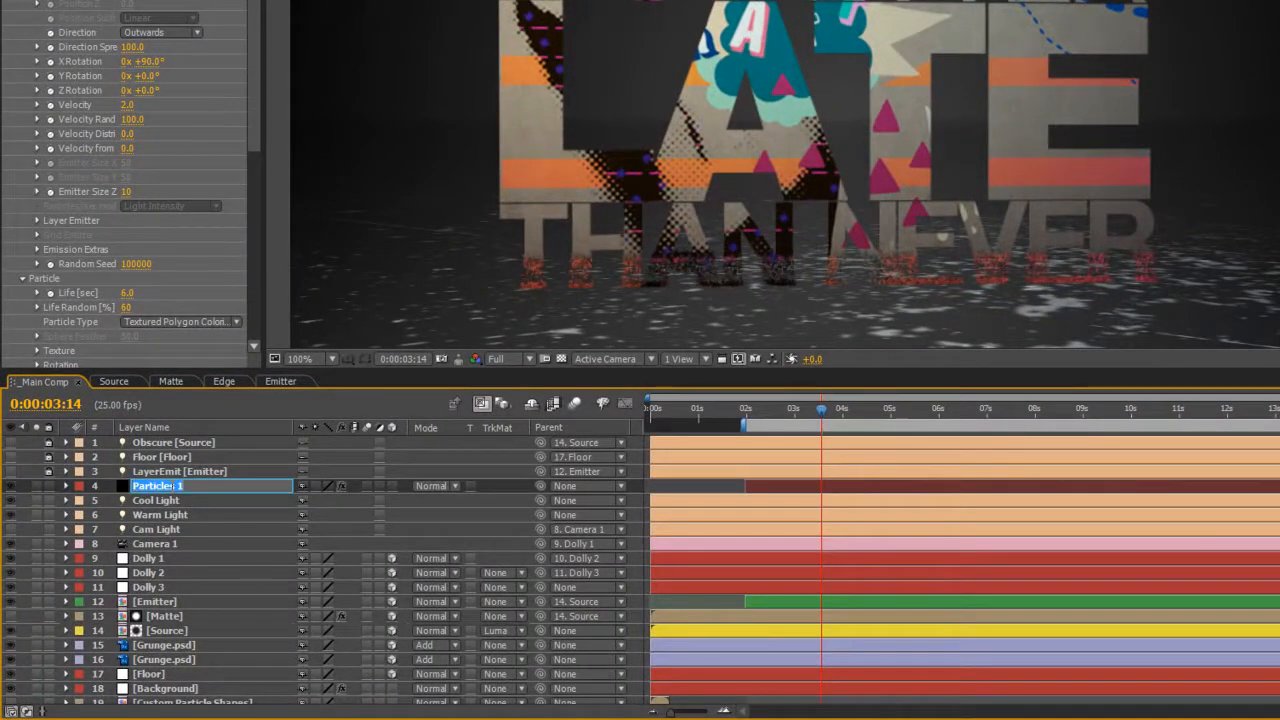
{"action": "type", "text": "Realistic Particles"}
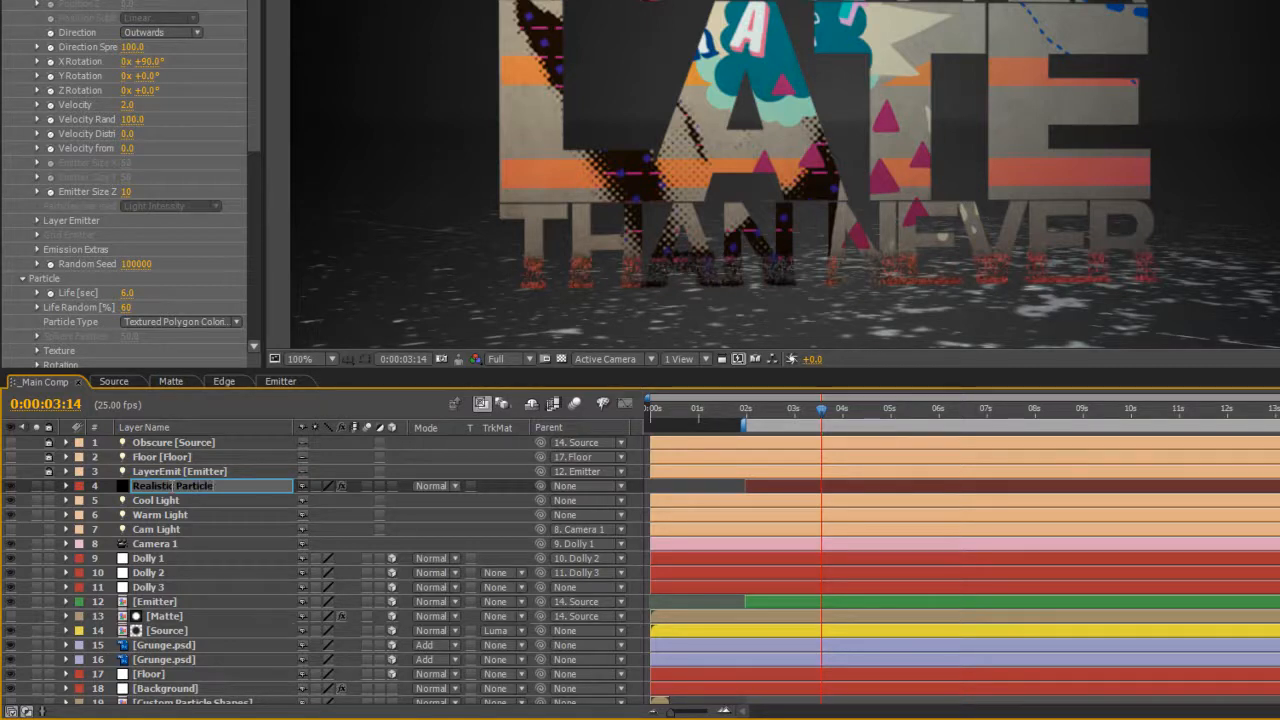
{"action": "key", "text": "Return"}
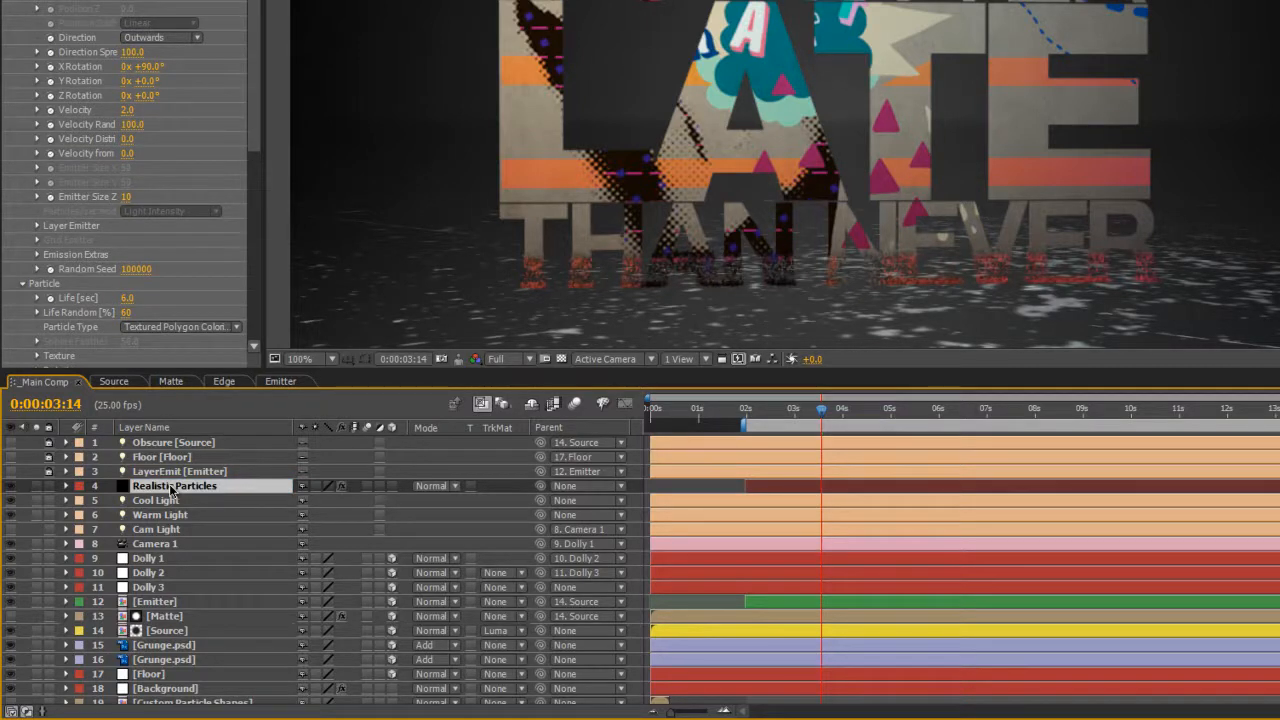
Step: Duplicate the Realistic Particles layer and name the copy Extra Particles
{"action": "key", "text": "ctrl+d"}
{"action": "key", "text": "Return"}
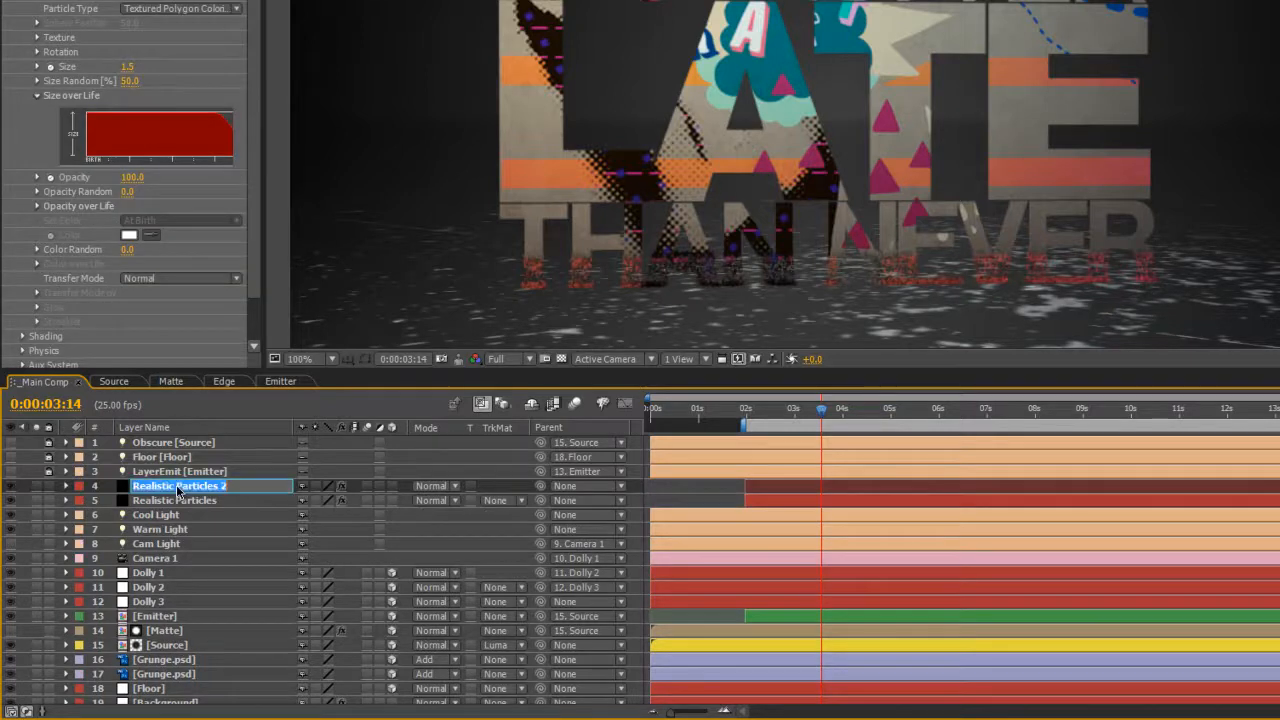
{"action": "type", "text": "Extr"}
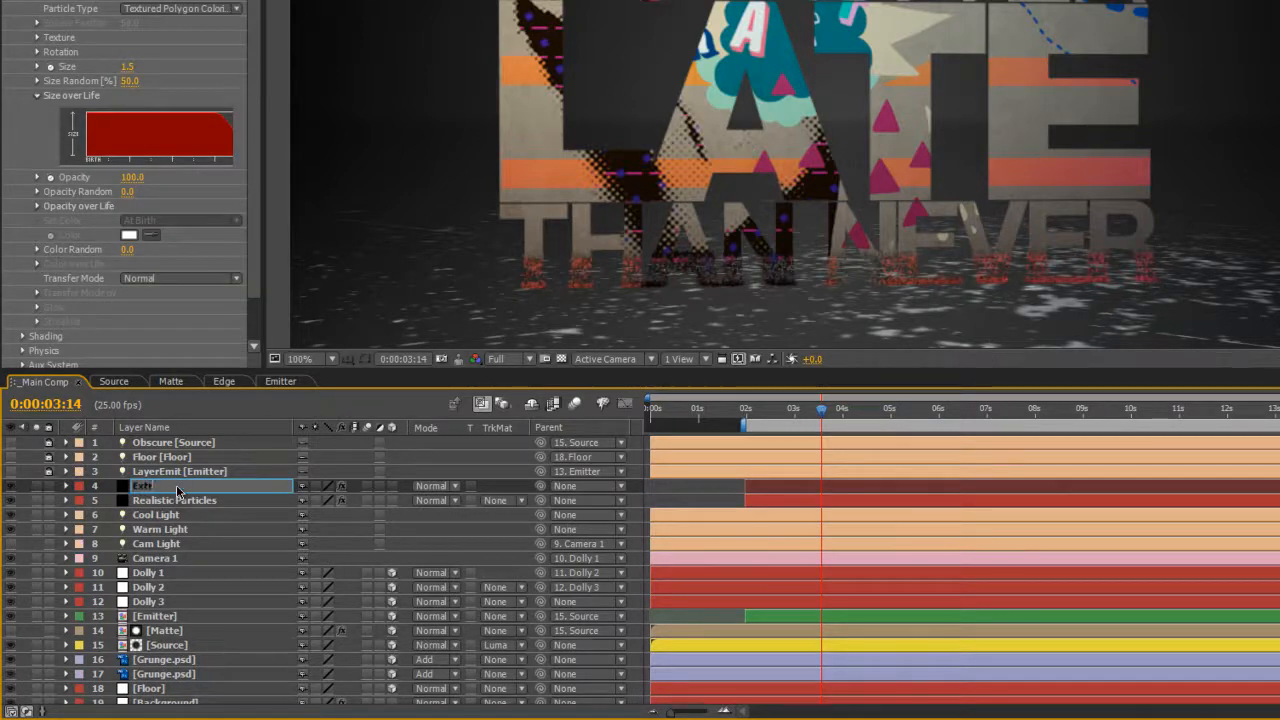
{"action": "type", "text": "a Particles"}
{"action": "key", "text": "Return"}
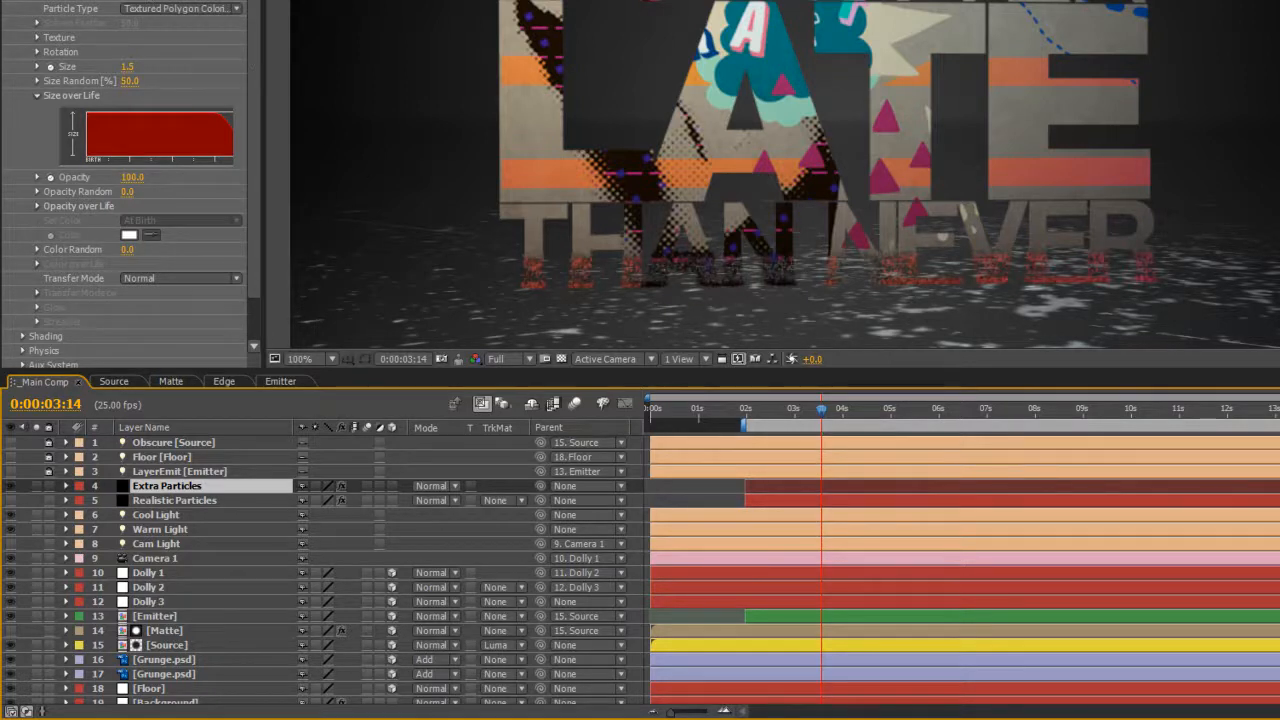
Step: Set the Velocity of the Extra Particles layer's Particular emitter to 50
{"action": "left_click", "coordinate": [66, 486]}
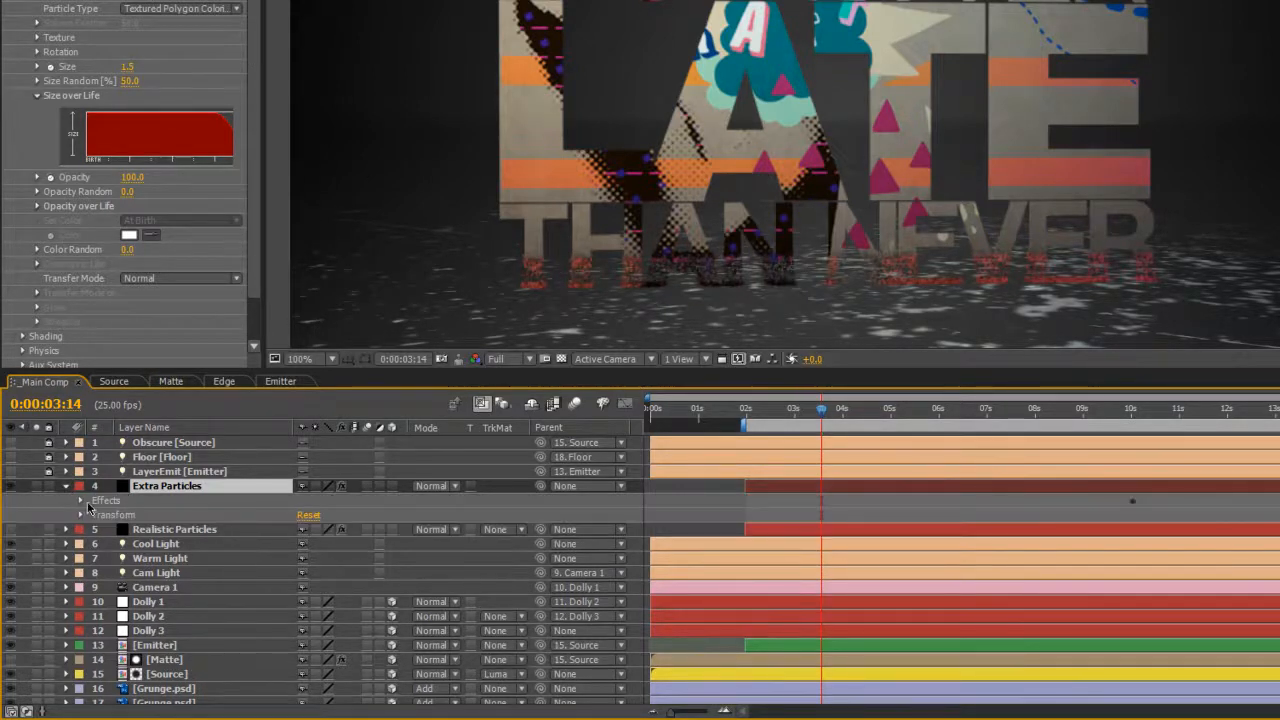
{"action": "left_click", "coordinate": [81, 500]}
{"action": "left_click", "coordinate": [95, 515]}
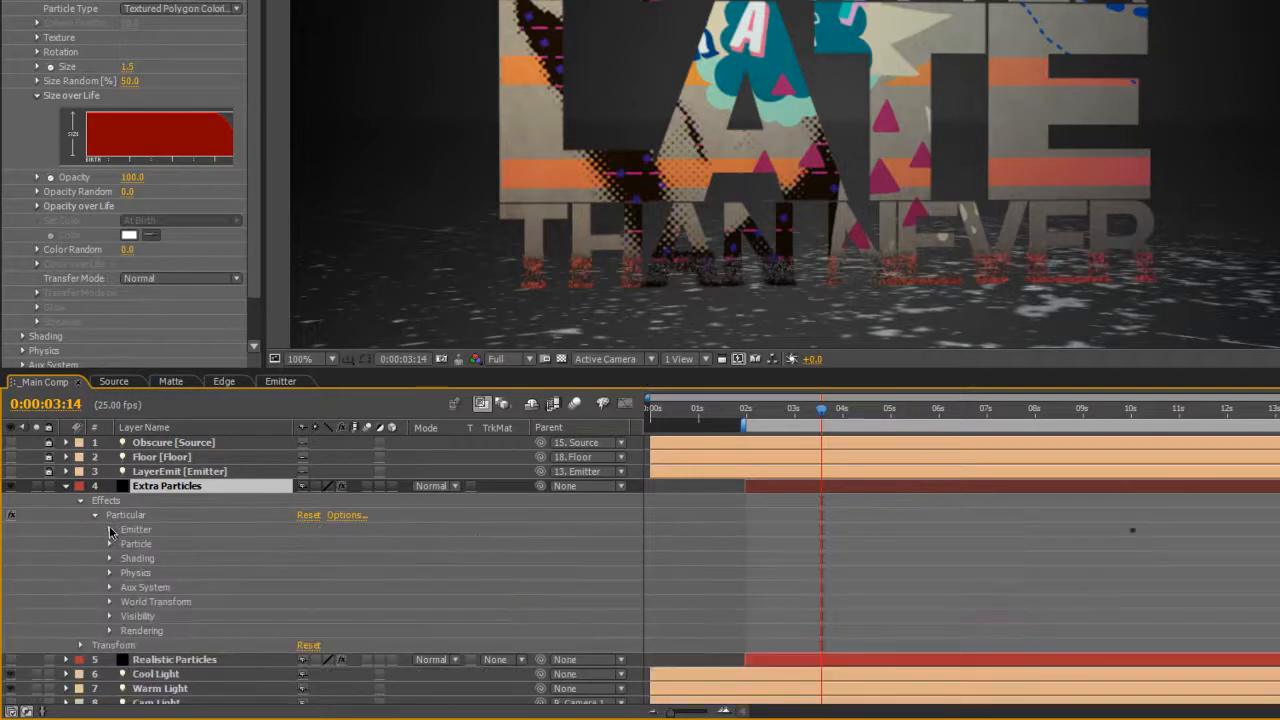
{"action": "left_click", "coordinate": [109, 529]}
{"action": "scroll", "coordinate": [112, 532], "scroll_direction": "down", "scroll_amount": 2}
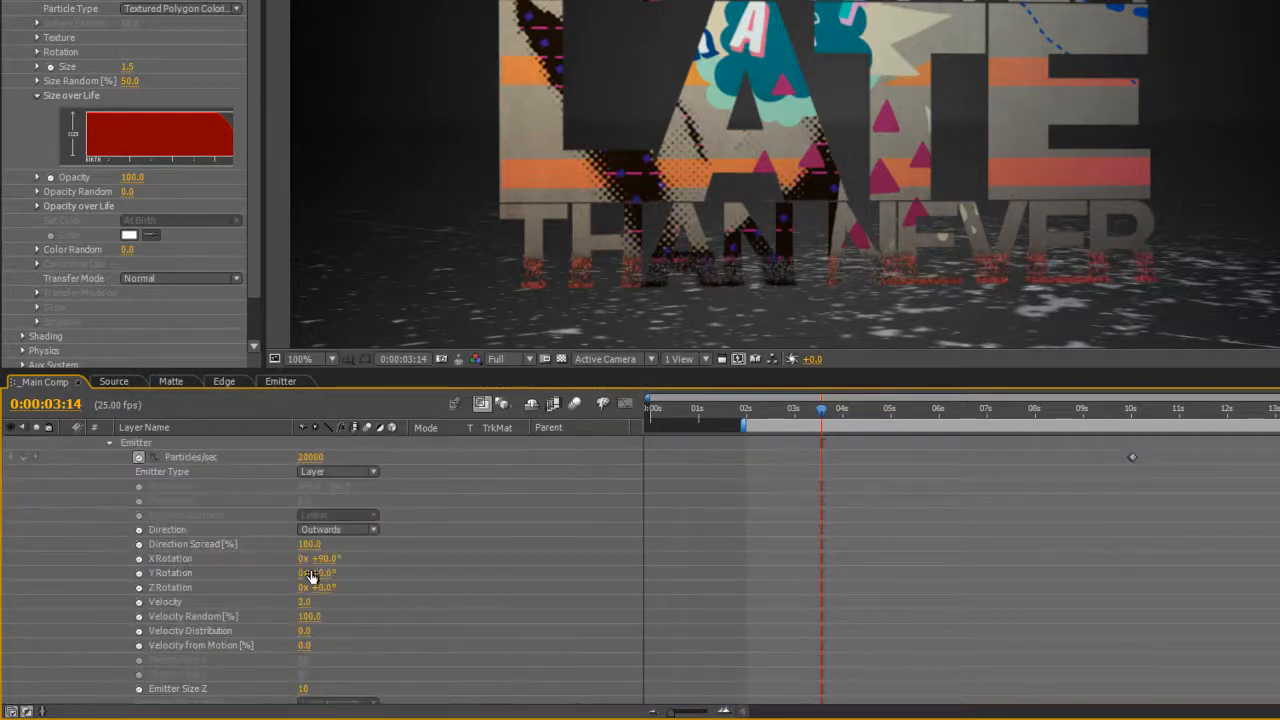
{"action": "left_click", "coordinate": [305, 602]}
{"action": "type", "text": "50"}
{"action": "key", "text": "Return"}
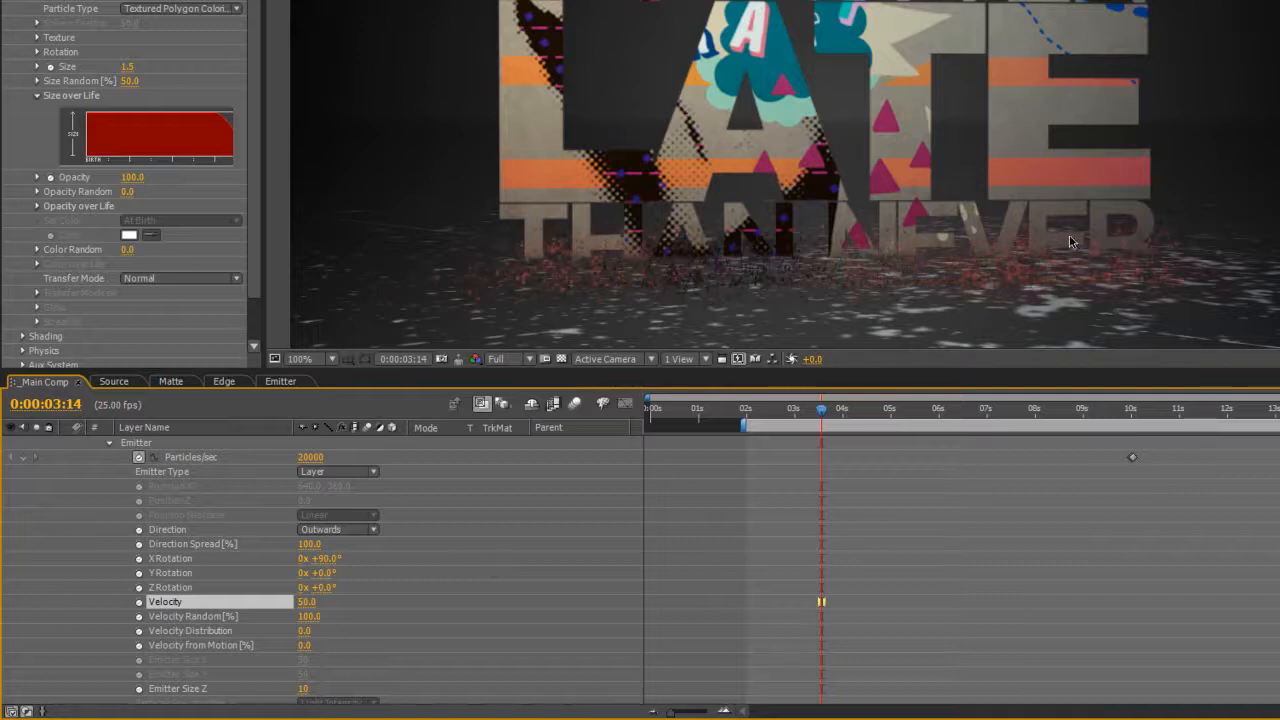
Step: At 0:00:05:05, turn on the Realistic Particles layer's visibility to view it combined with the Extra Particles
{"action": "left_click", "coordinate": [899, 398]}
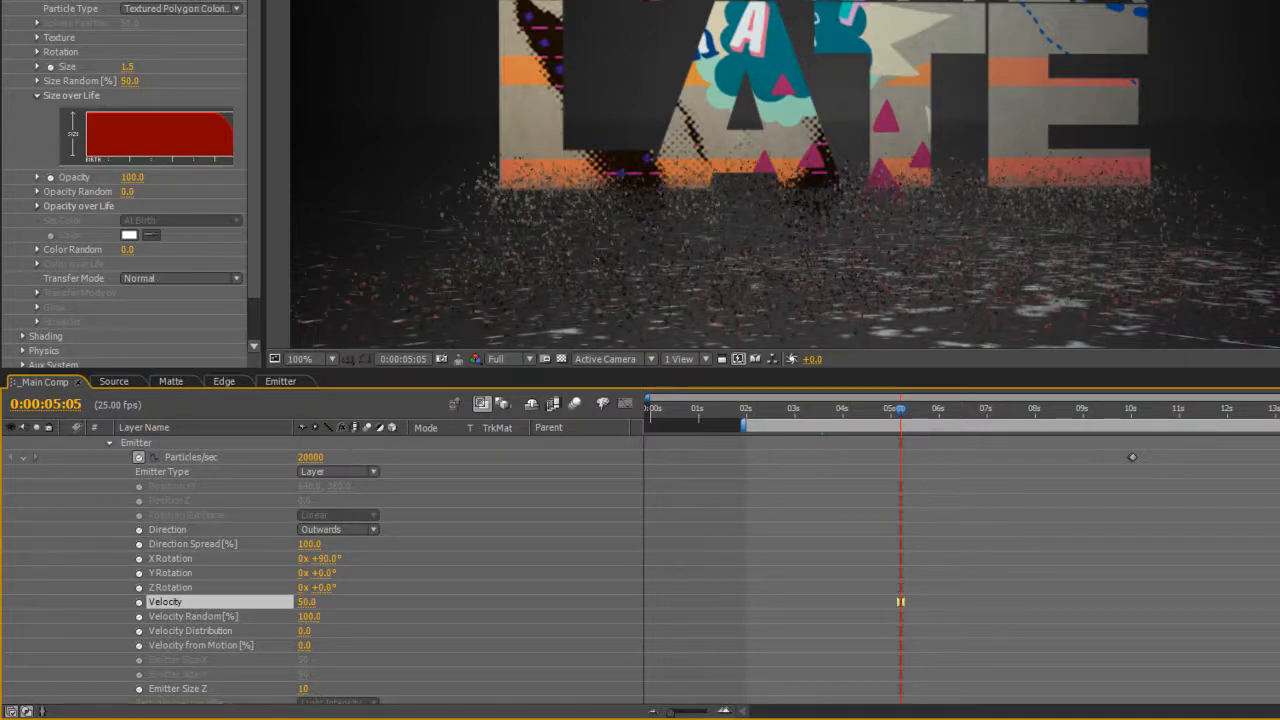
{"action": "scroll", "coordinate": [640, 570], "scroll_direction": "down", "scroll_amount": 10}
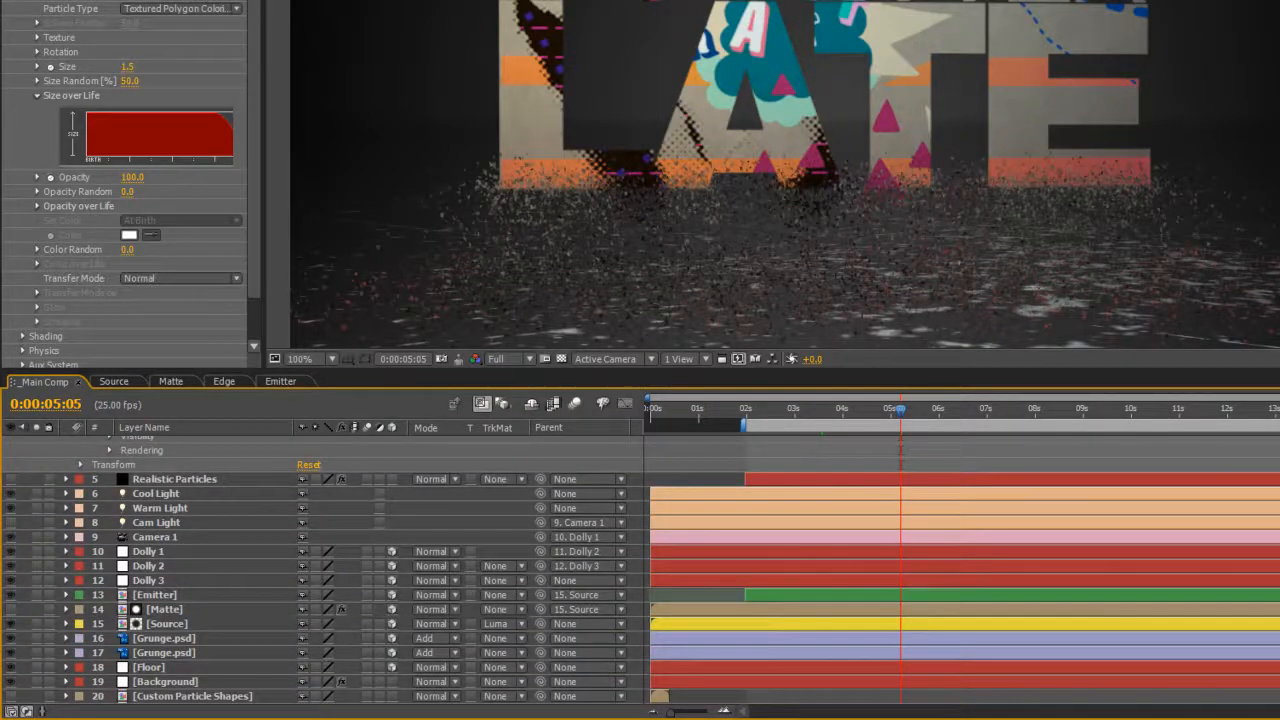
{"action": "left_click", "coordinate": [11, 479]}
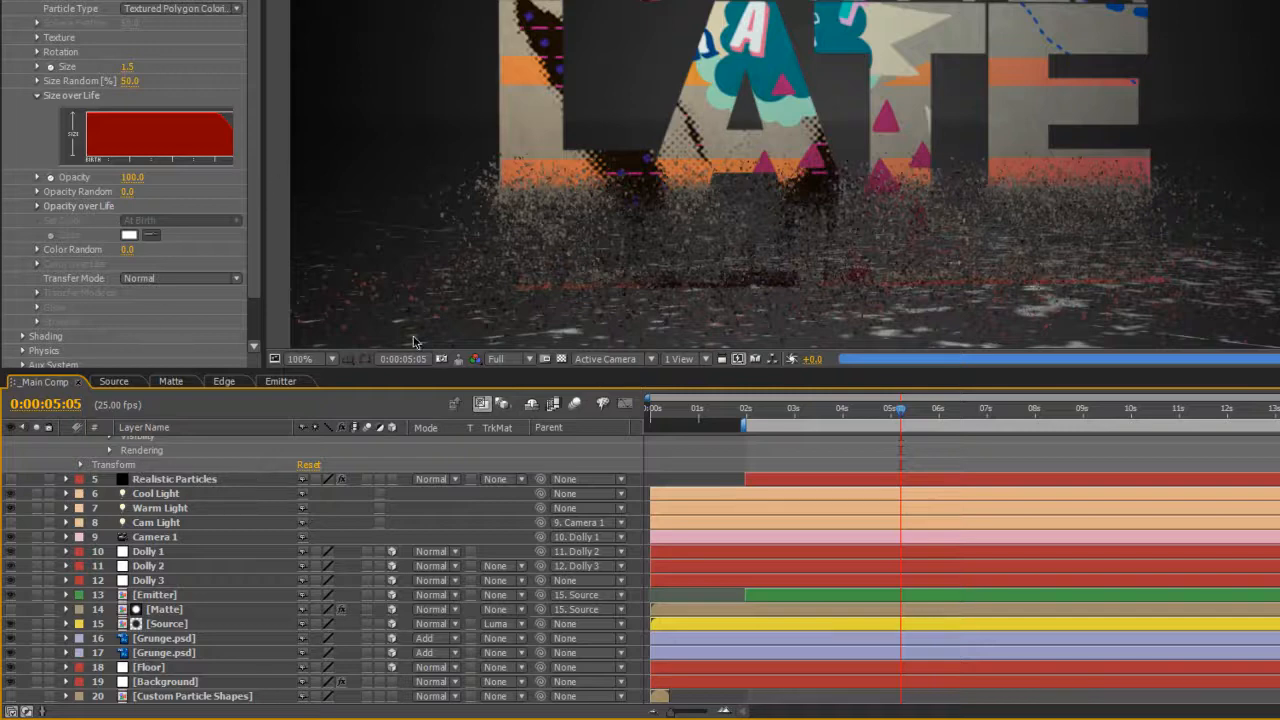
{"action": "scroll", "coordinate": [640, 570], "scroll_direction": "up", "scroll_amount": 7}
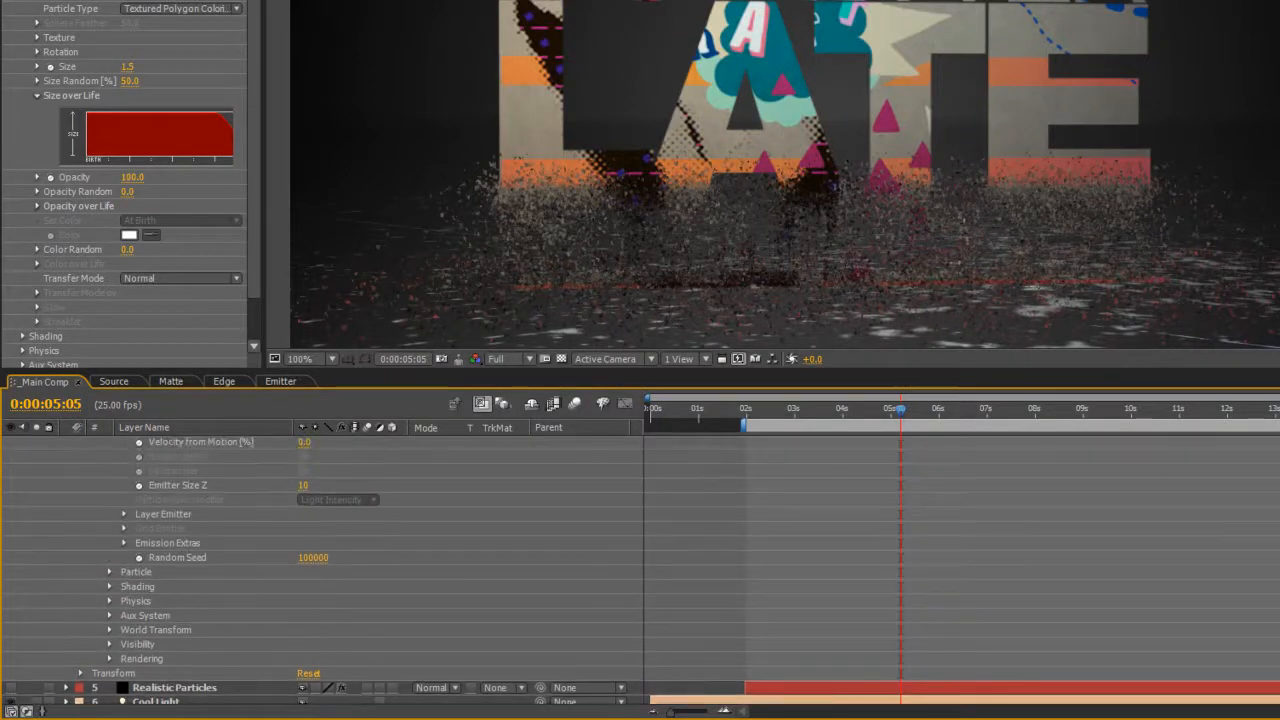
{"action": "scroll", "coordinate": [640, 570], "scroll_direction": "up", "scroll_amount": 4}
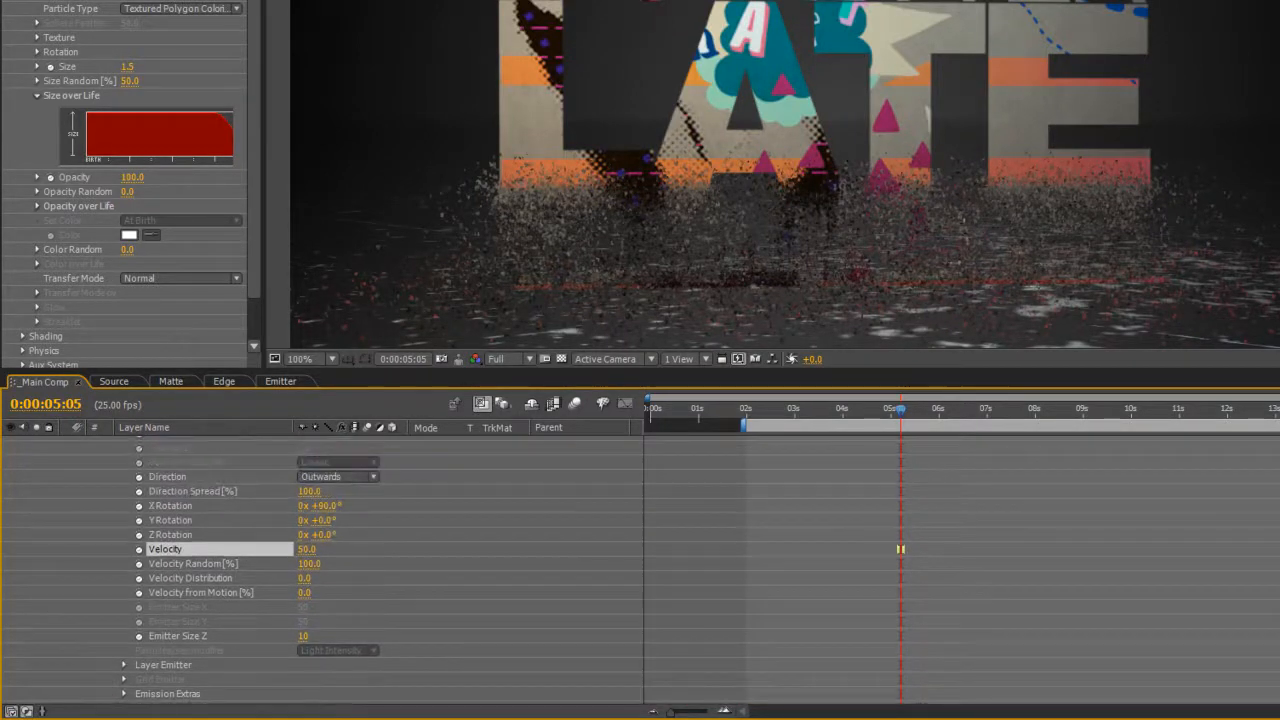
{"action": "scroll", "coordinate": [640, 570], "scroll_direction": "down", "scroll_amount": 10}
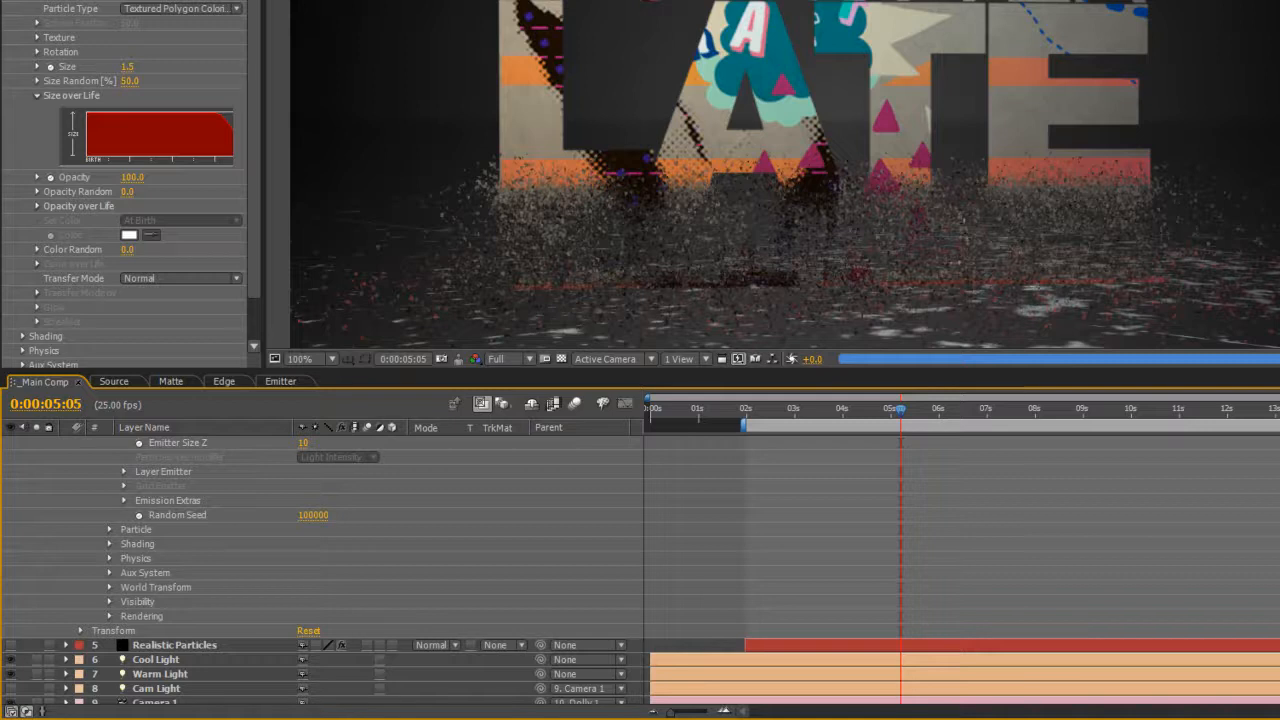
{"action": "key", "text": "End"}
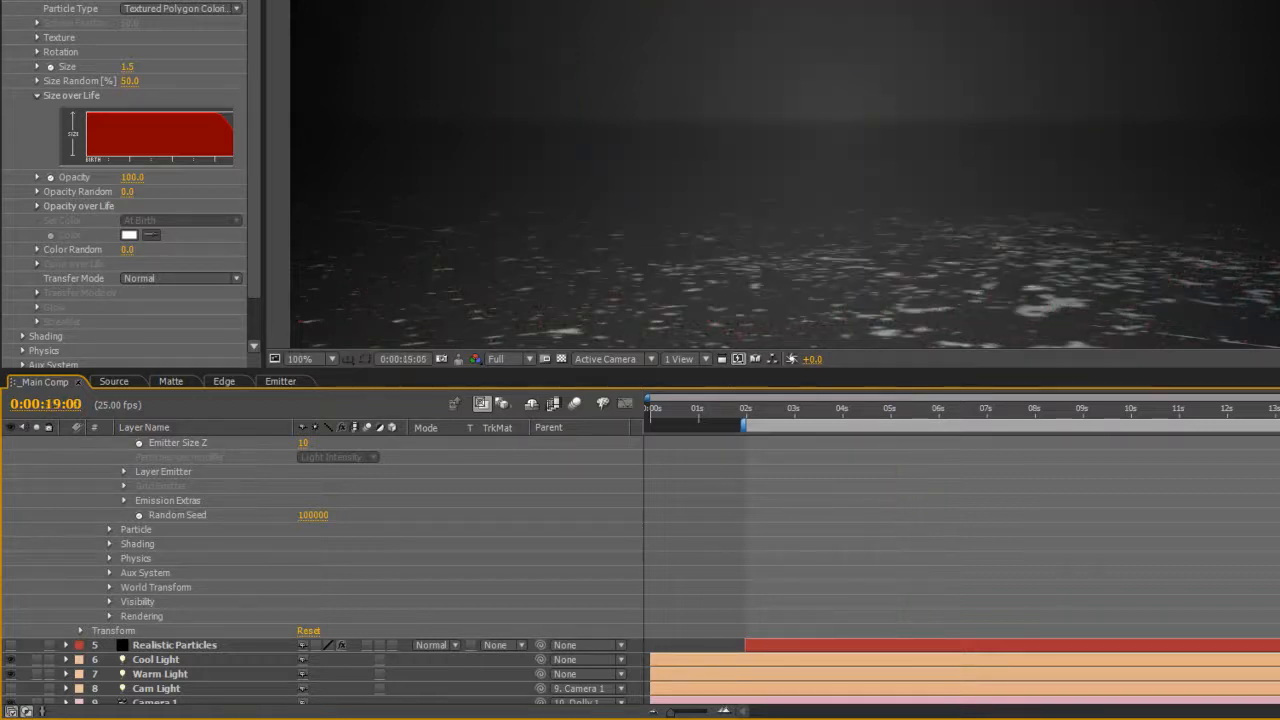
{"action": "key", "text": "Page_Up"}
{"action": "scroll", "coordinate": [498, 544], "scroll_direction": "up", "scroll_amount": 5}
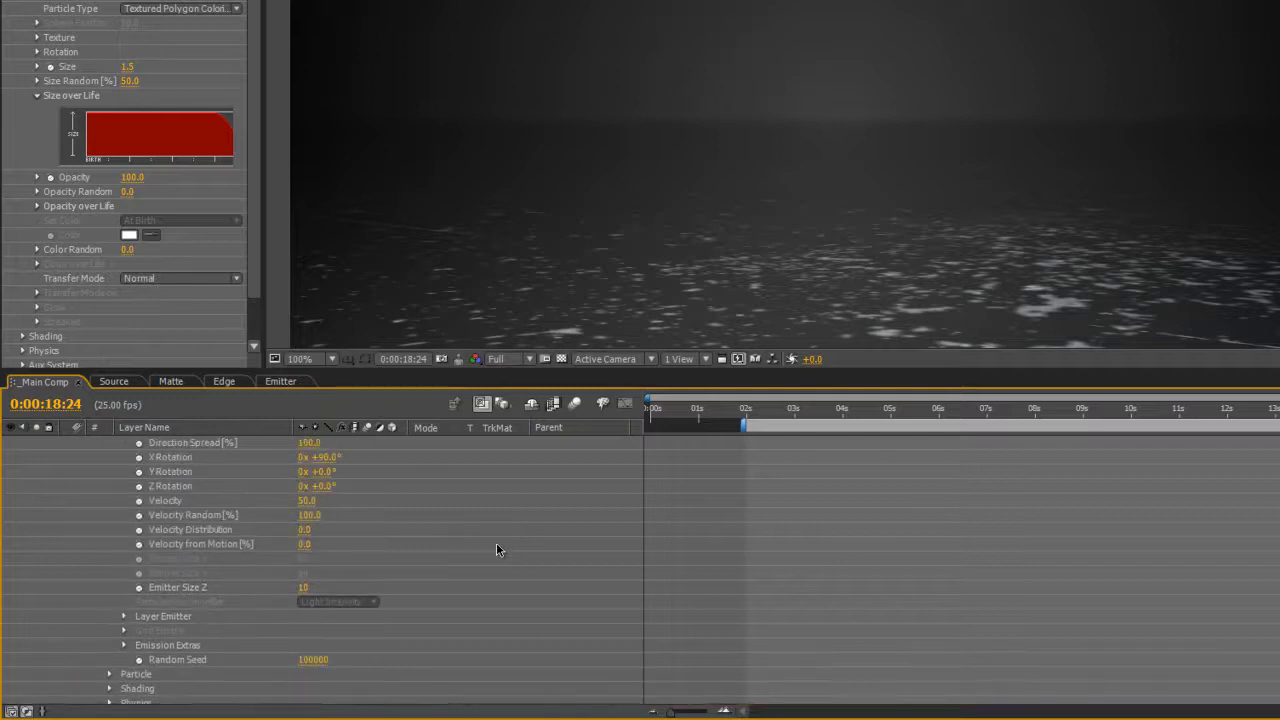
{"action": "scroll", "coordinate": [496, 545], "scroll_direction": "down", "scroll_amount": 3}
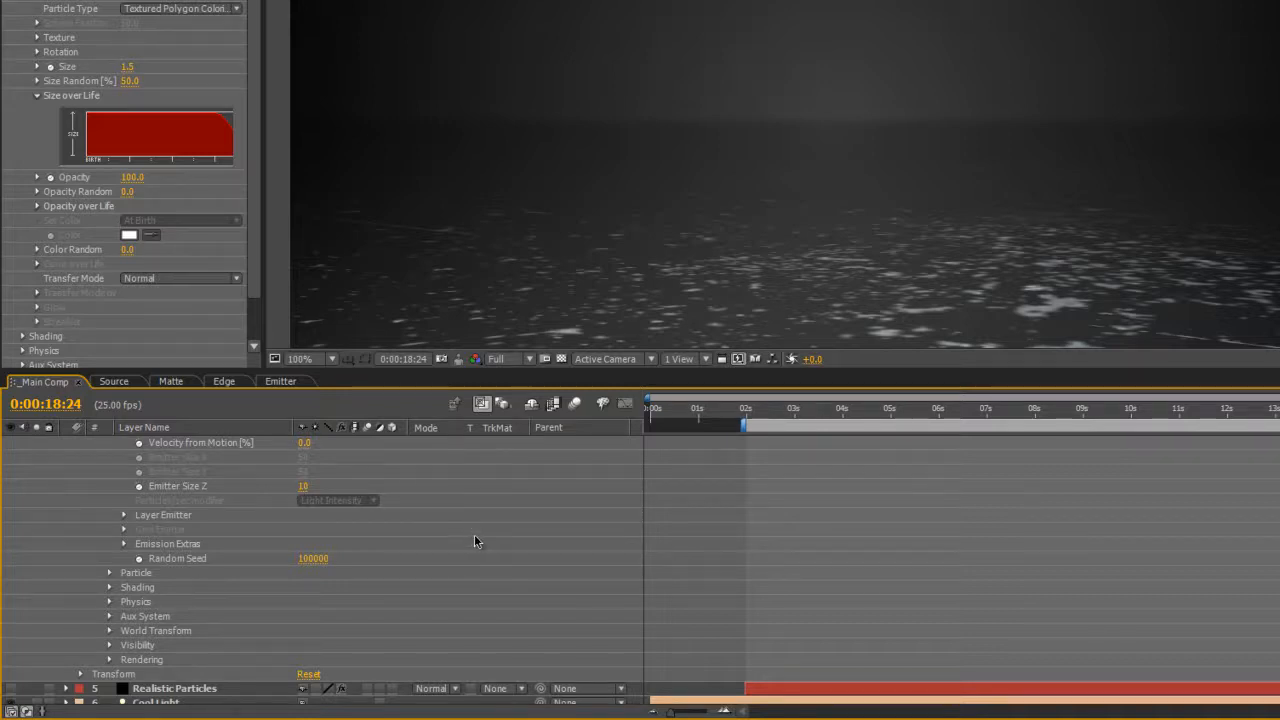
Step: At 0:00:03:19, set the emitter Direction of the Extra Particles layer to Uniform
{"action": "scroll", "coordinate": [468, 529], "scroll_direction": "up", "scroll_amount": 5}
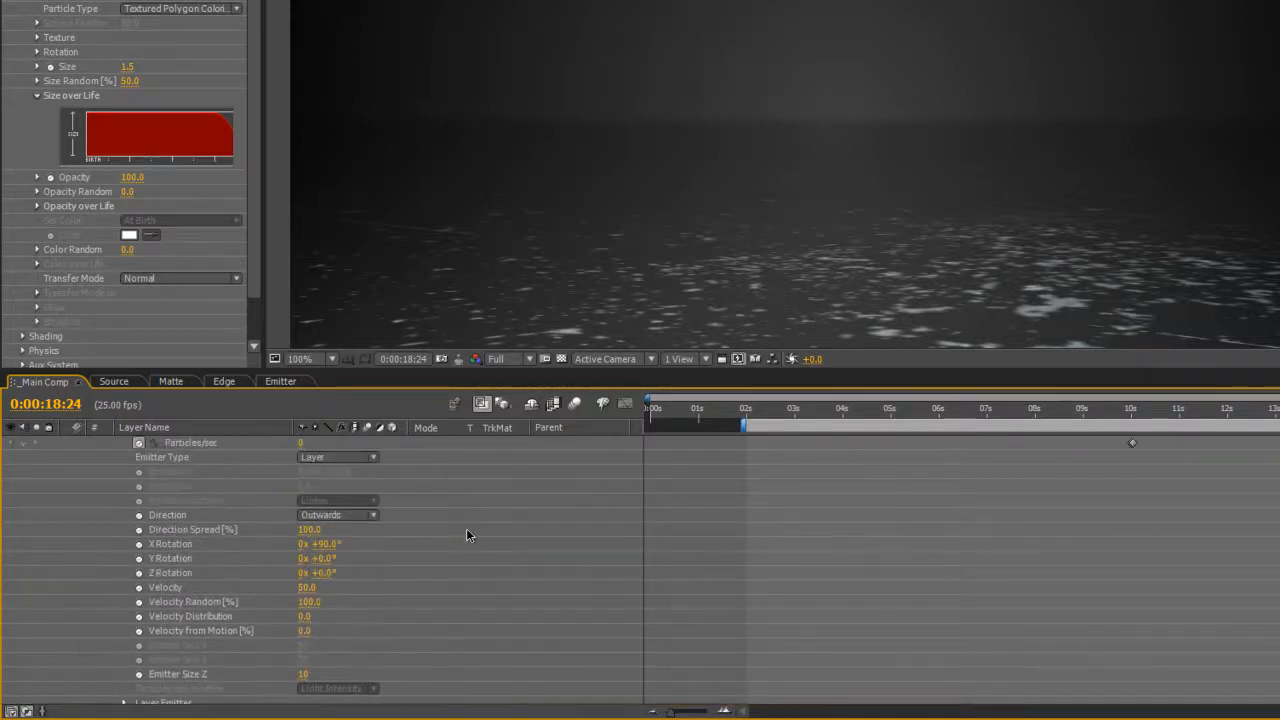
{"action": "left_click_drag", "start_coordinate": [839, 414], "coordinate": [831, 414]}
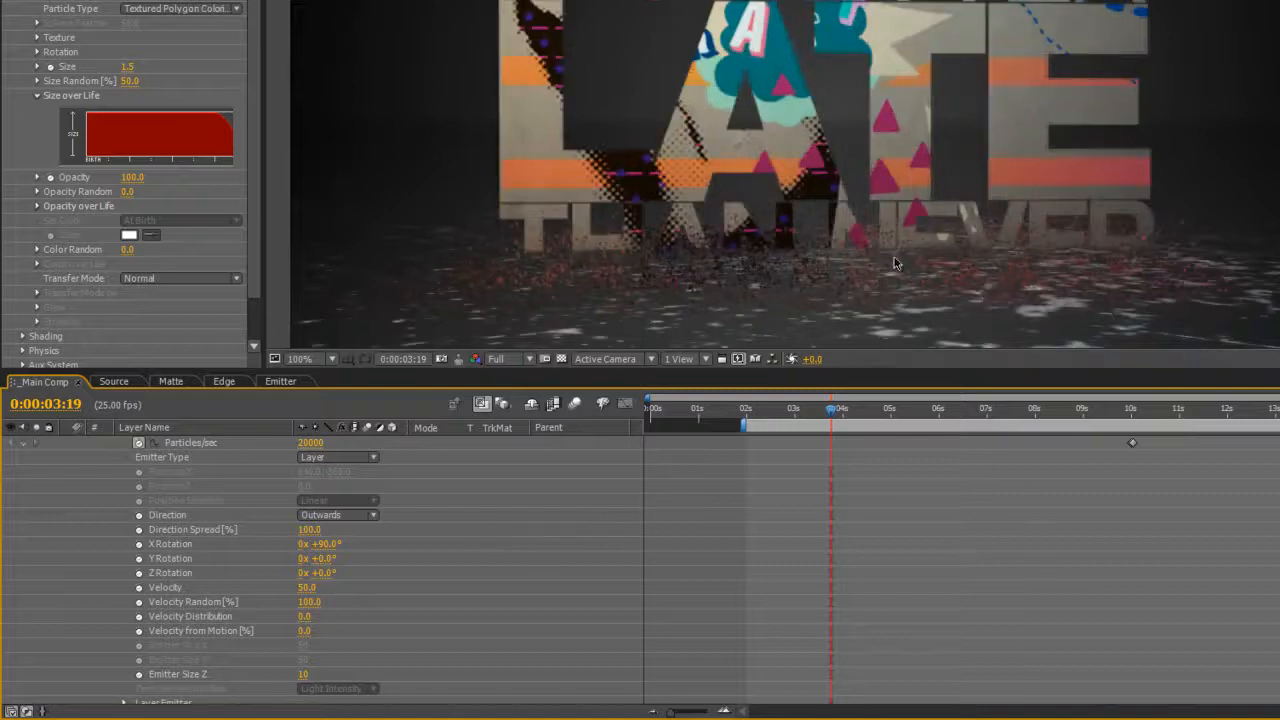
{"action": "left_click", "coordinate": [372, 516]}
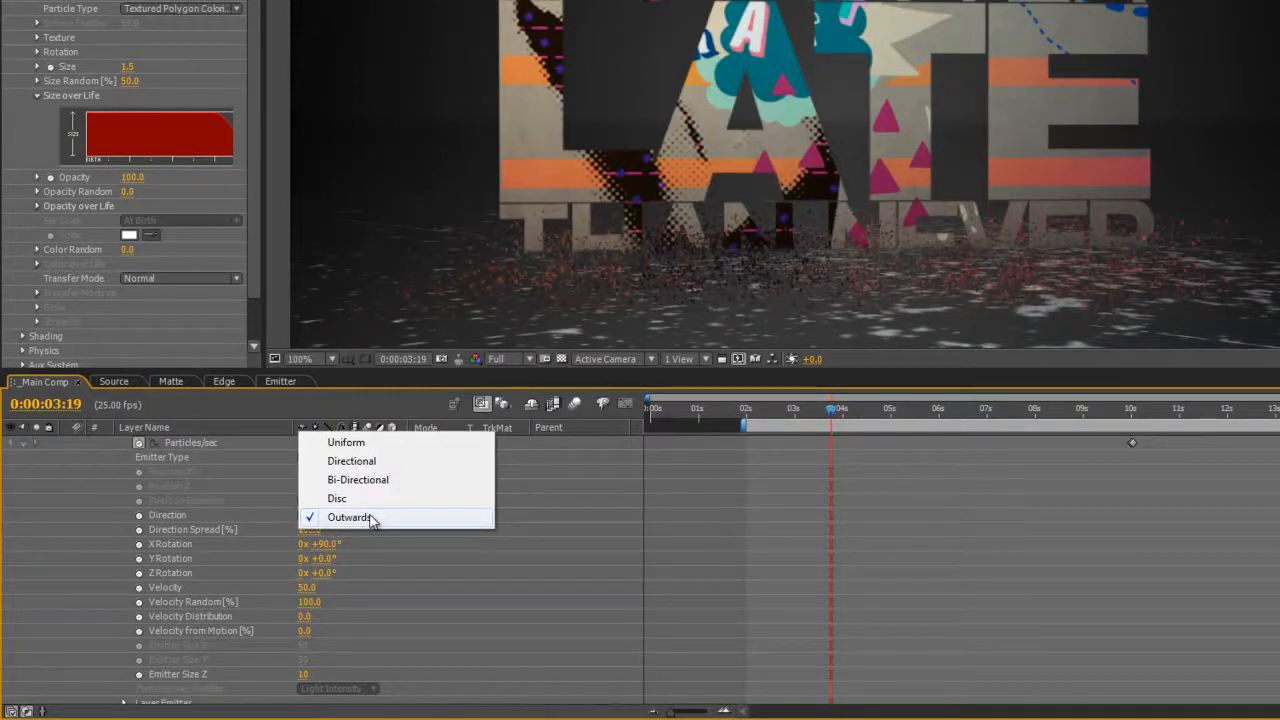
{"action": "left_click", "coordinate": [359, 446]}
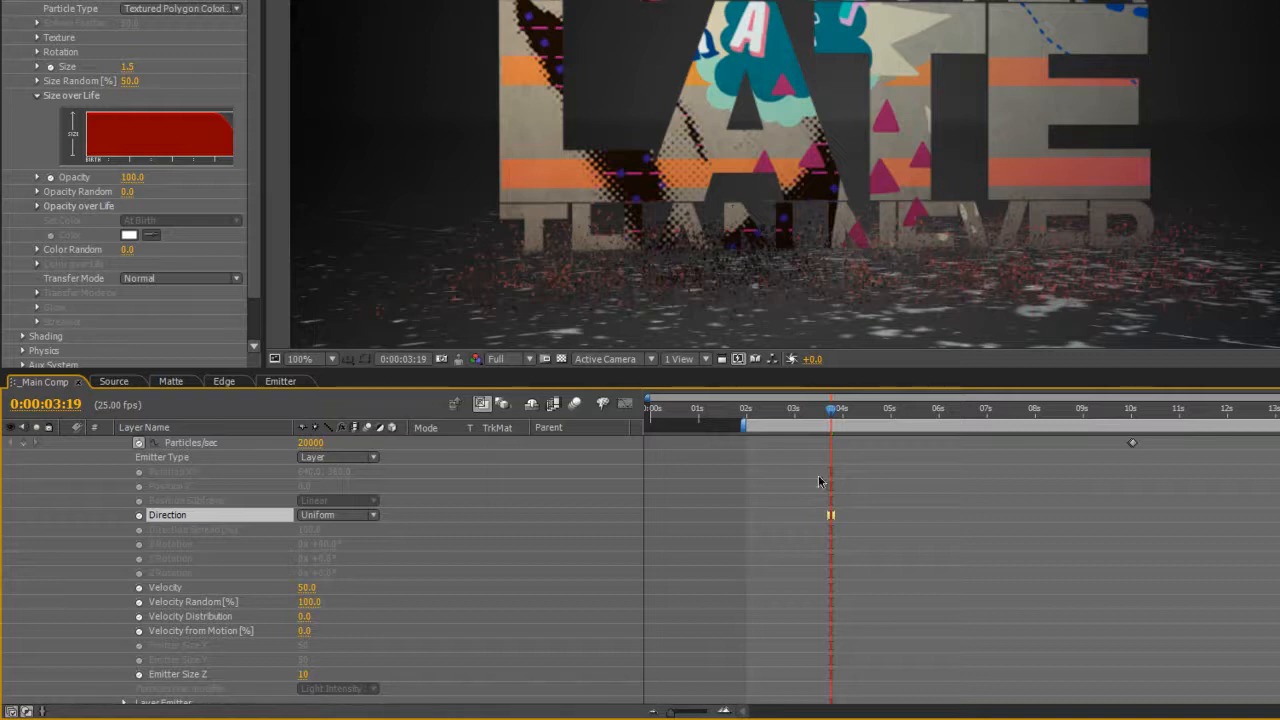
Step: Set the Gravity in the Extra Particles layer's Particular physics settings to 15
{"action": "scroll", "coordinate": [320, 570], "scroll_direction": "down", "scroll_amount": 10}
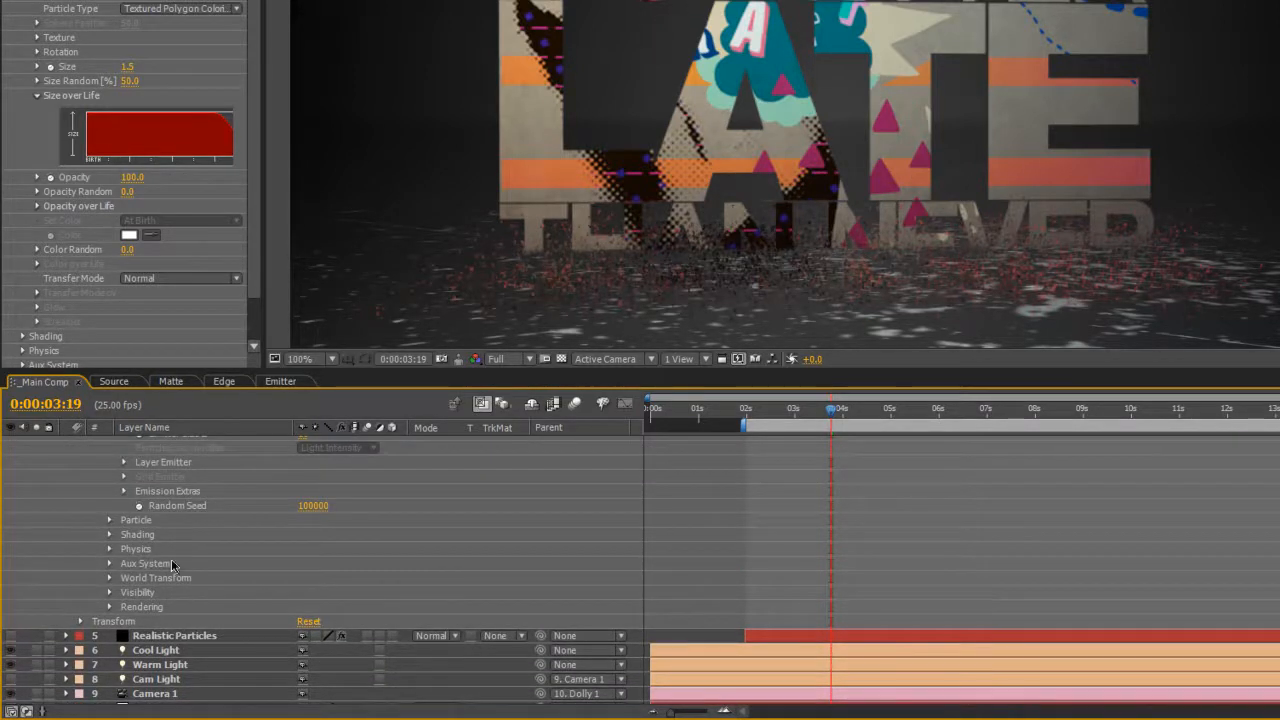
{"action": "left_click", "coordinate": [110, 549]}
{"action": "left_click", "coordinate": [304, 580]}
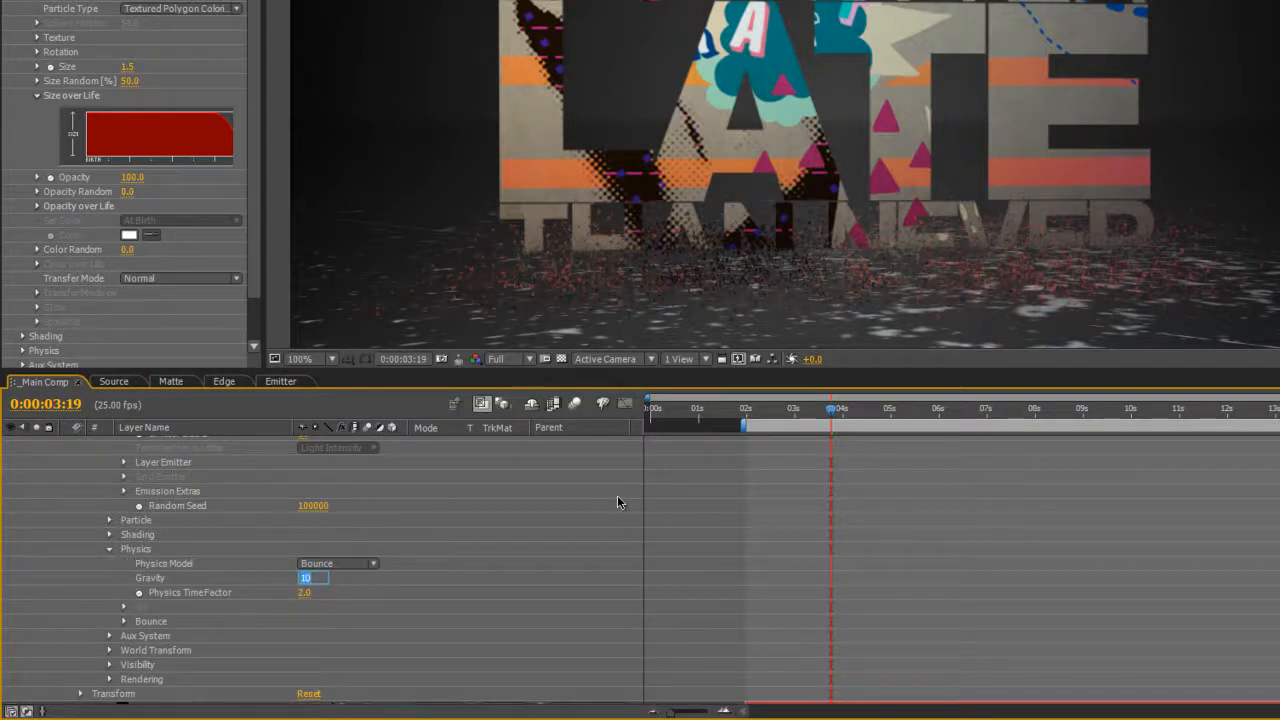
{"action": "key", "text": "Return"}
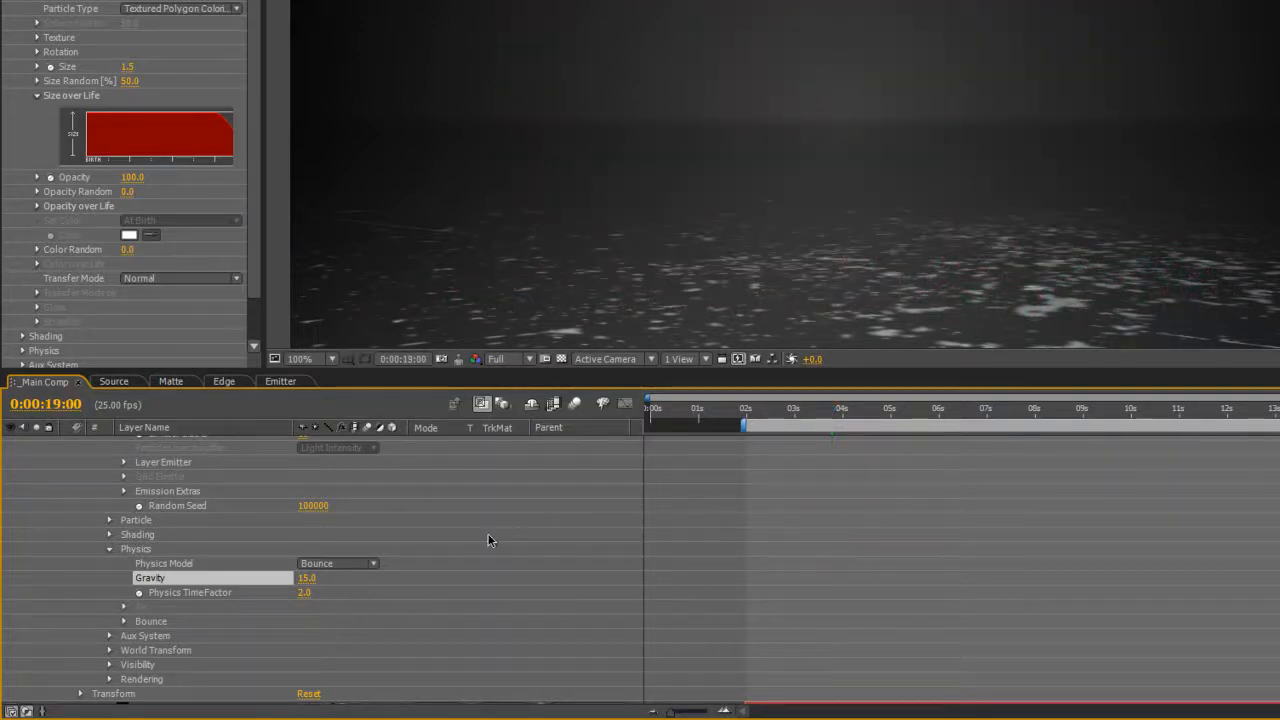
{"action": "scroll", "coordinate": [496, 542], "scroll_direction": "up", "scroll_amount": 10}
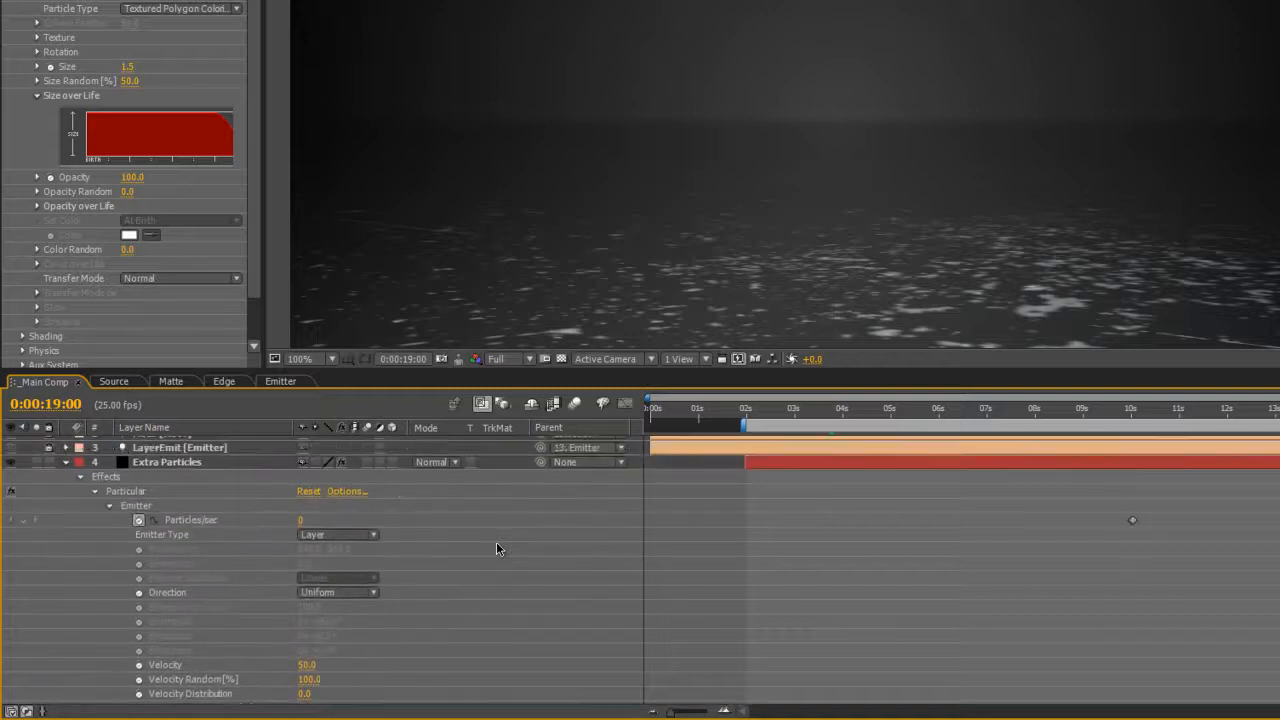
{"action": "scroll", "coordinate": [614, 585], "scroll_direction": "down", "scroll_amount": 1}
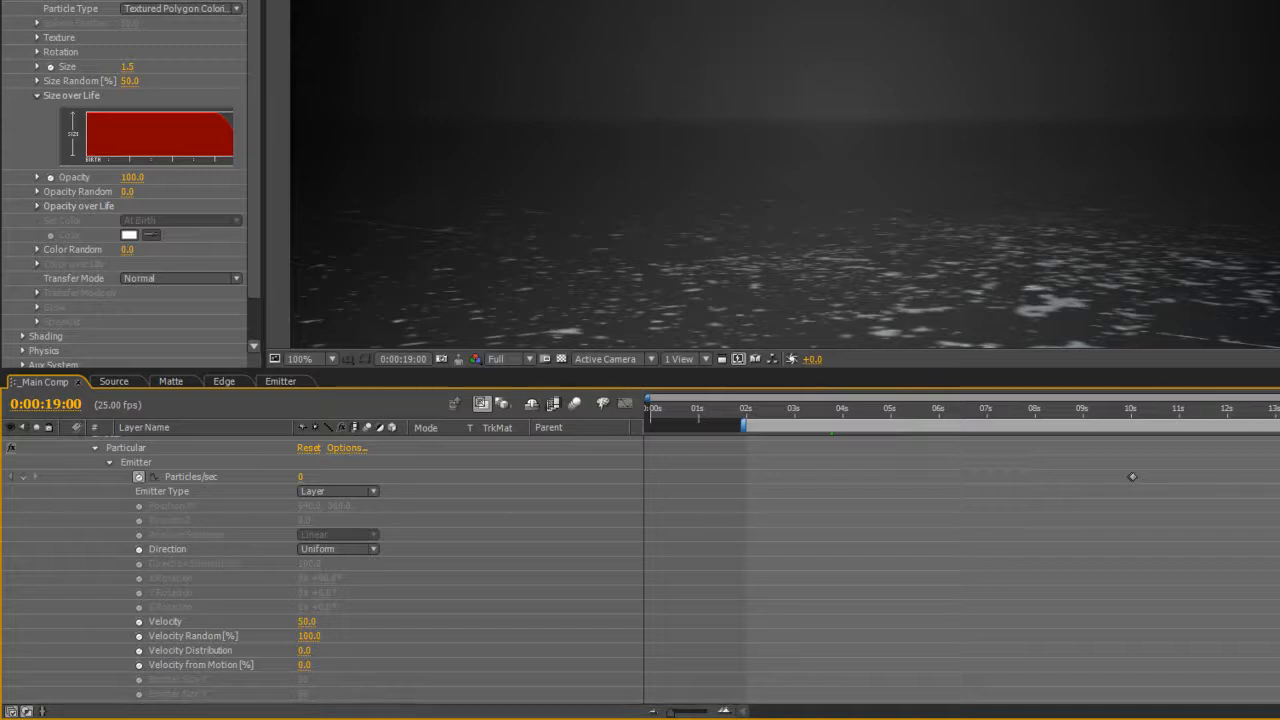
{"action": "scroll", "coordinate": [487, 603], "scroll_direction": "down", "scroll_amount": 1}
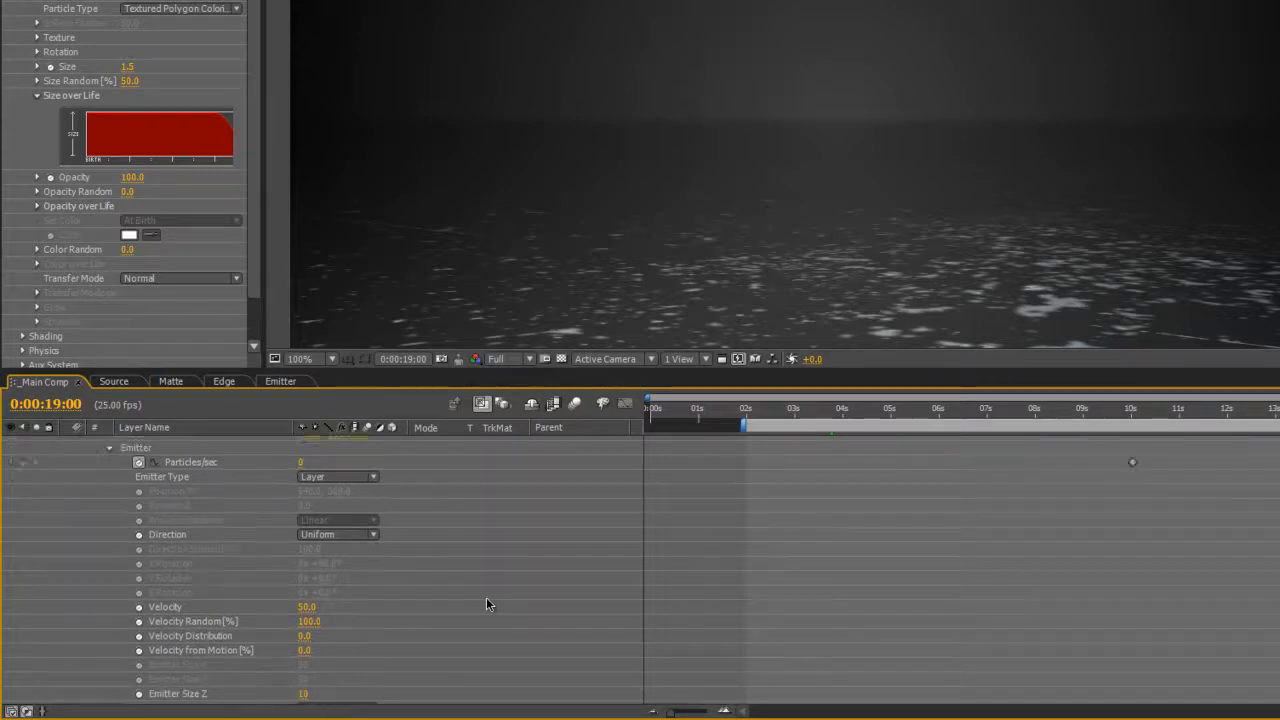
{"action": "scroll", "coordinate": [486, 600], "scroll_direction": "down", "scroll_amount": 15}
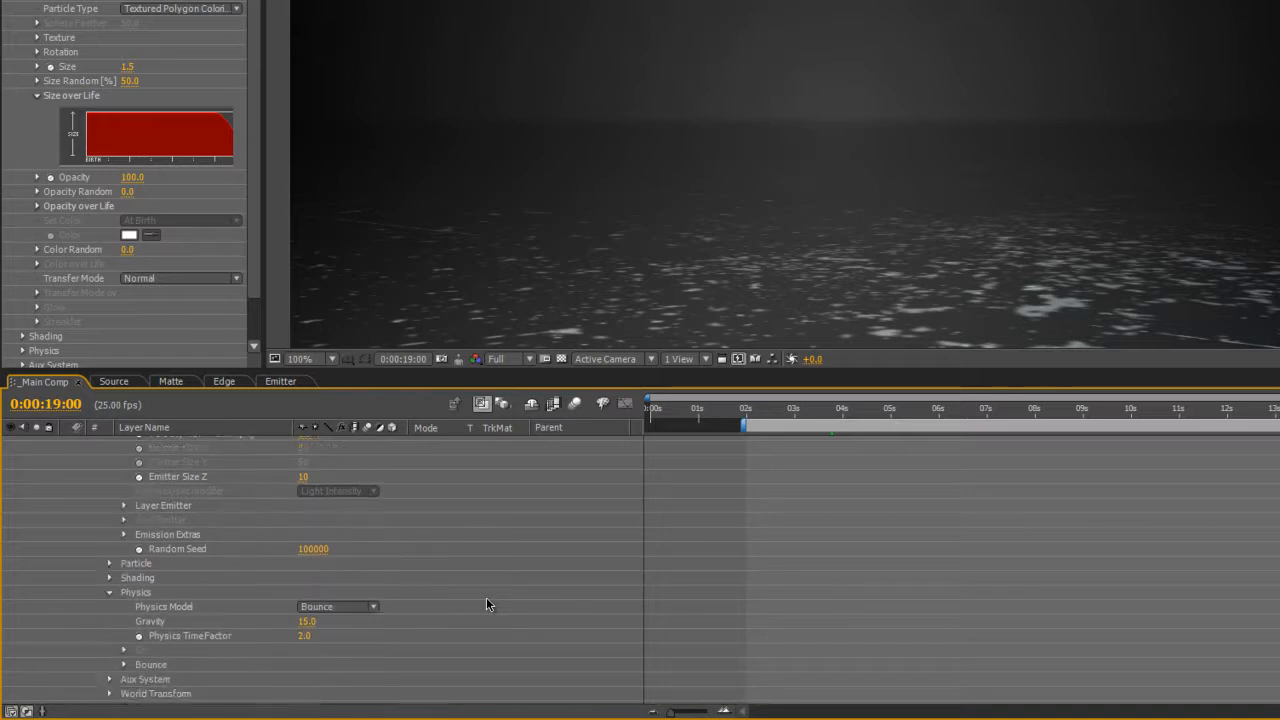
{"action": "scroll", "coordinate": [486, 600], "scroll_direction": "up", "scroll_amount": 6}
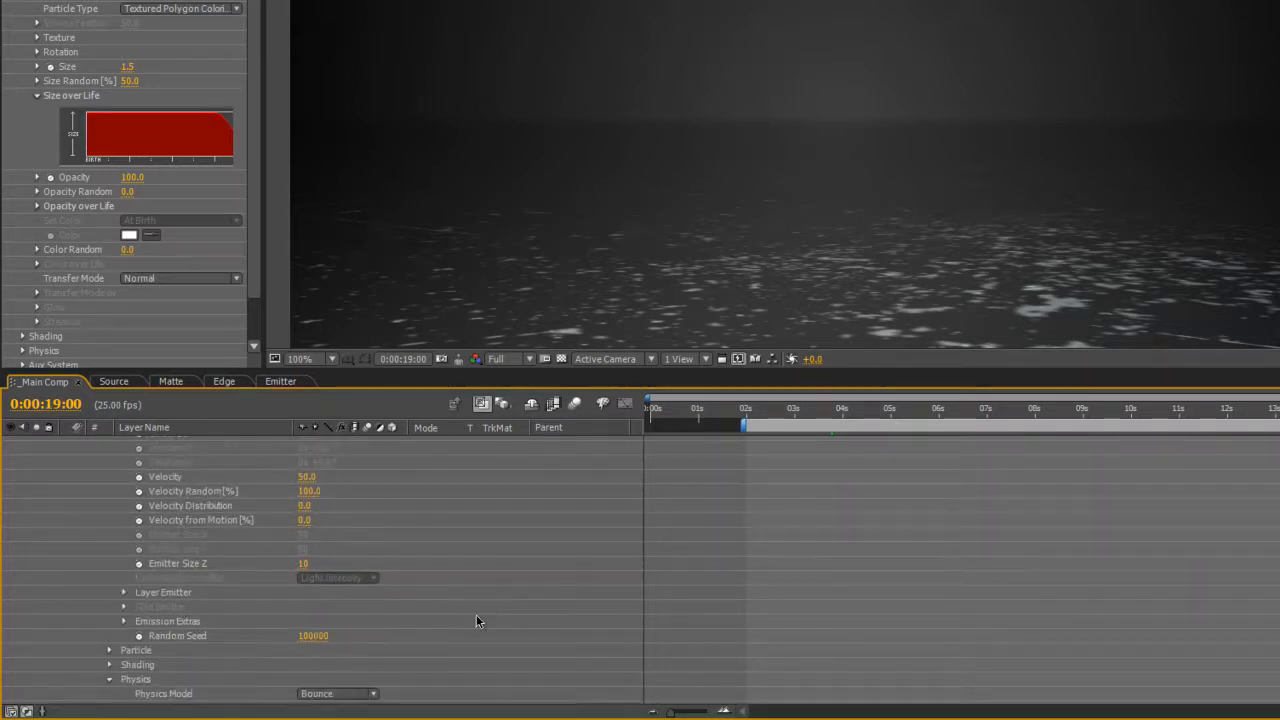
Step: Set the particle Life of the Extra Particles layer to 14 seconds and check the result at about 0:00:15:14
{"action": "left_click", "coordinate": [109, 650]}
{"action": "scroll", "coordinate": [524, 616], "scroll_direction": "down", "scroll_amount": 8}
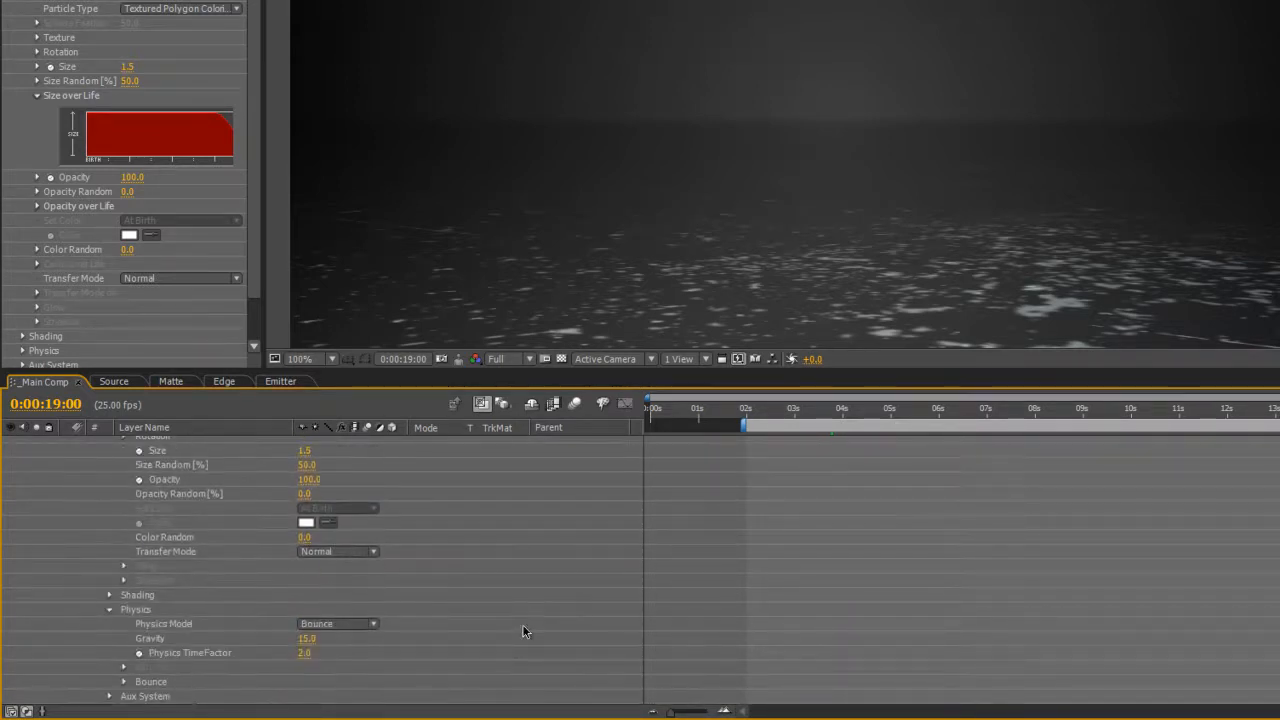
{"action": "scroll", "coordinate": [522, 624], "scroll_direction": "up", "scroll_amount": 3}
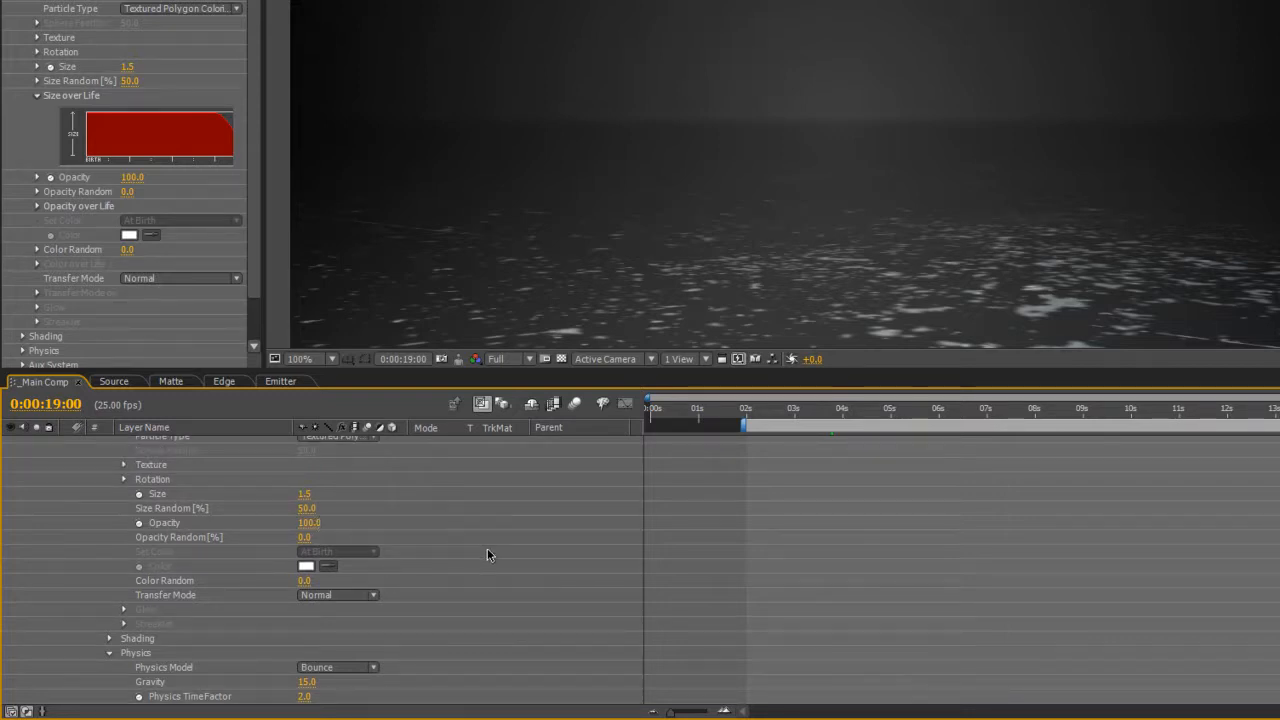
{"action": "scroll", "coordinate": [486, 550], "scroll_direction": "up", "scroll_amount": 6}
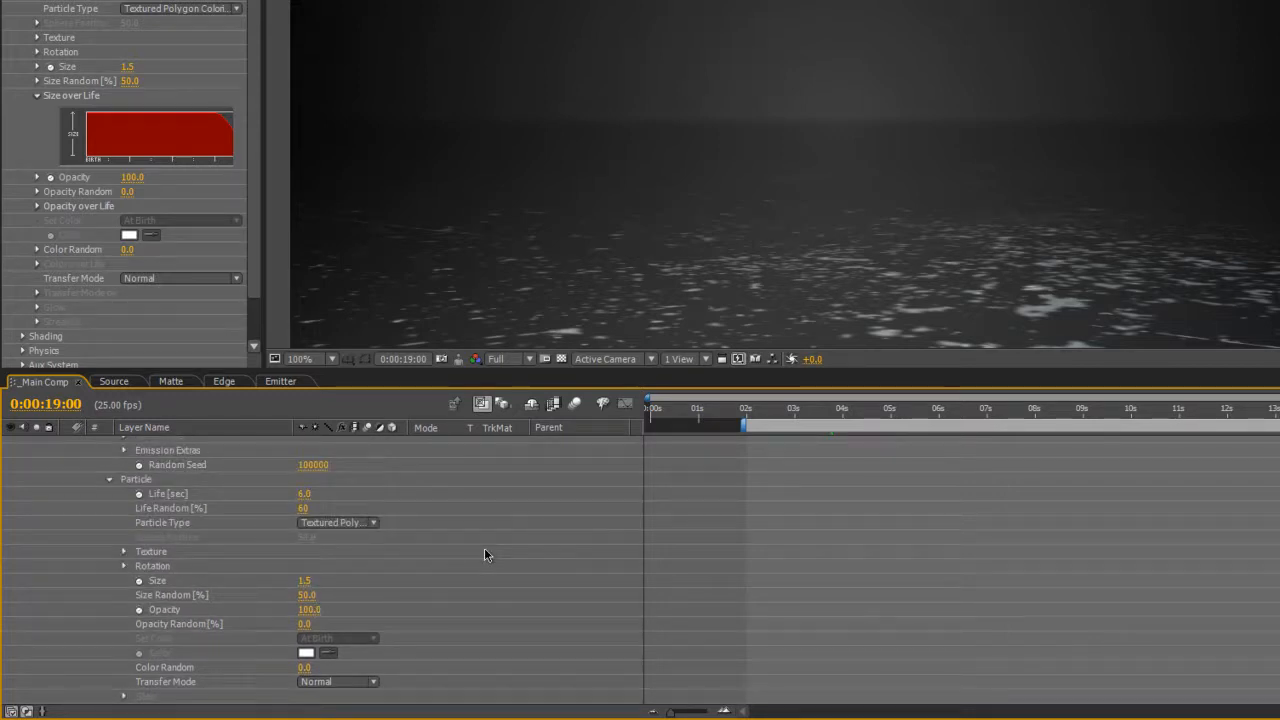
{"action": "left_click", "coordinate": [302, 492]}
{"action": "type", "text": "15"}
{"action": "key", "text": "Return"}
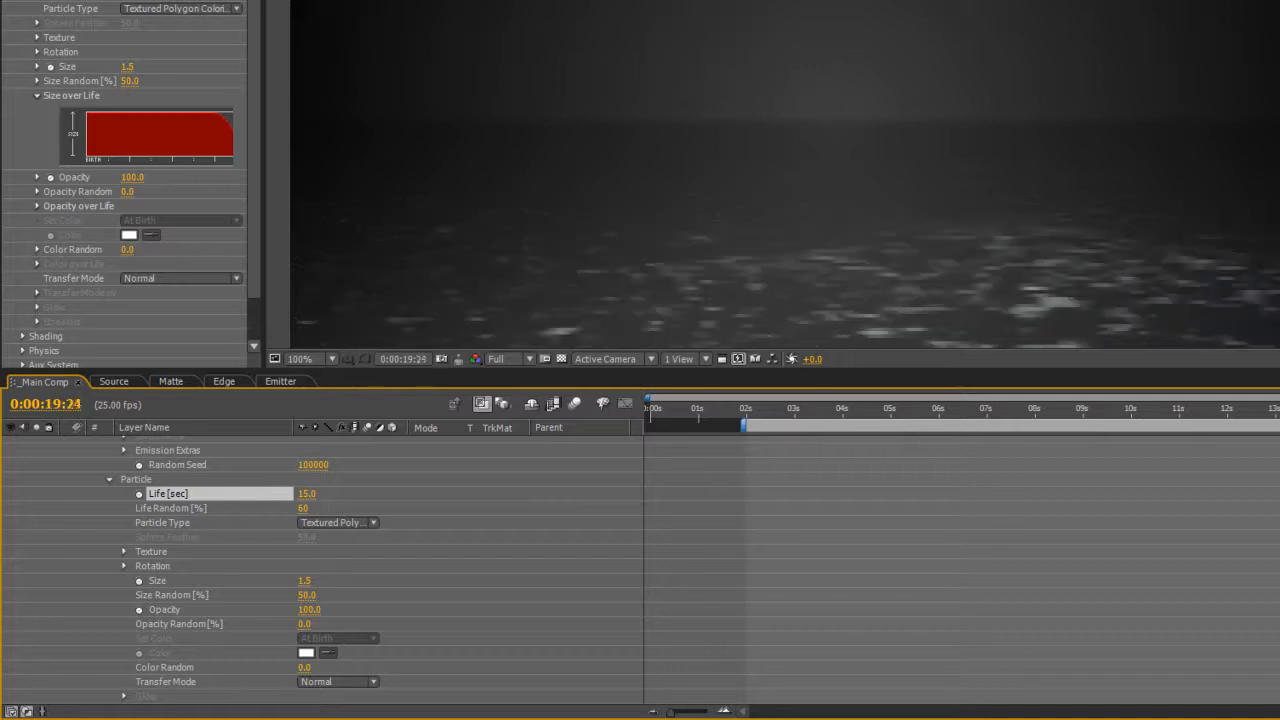
{"action": "left_click", "coordinate": [305, 494]}
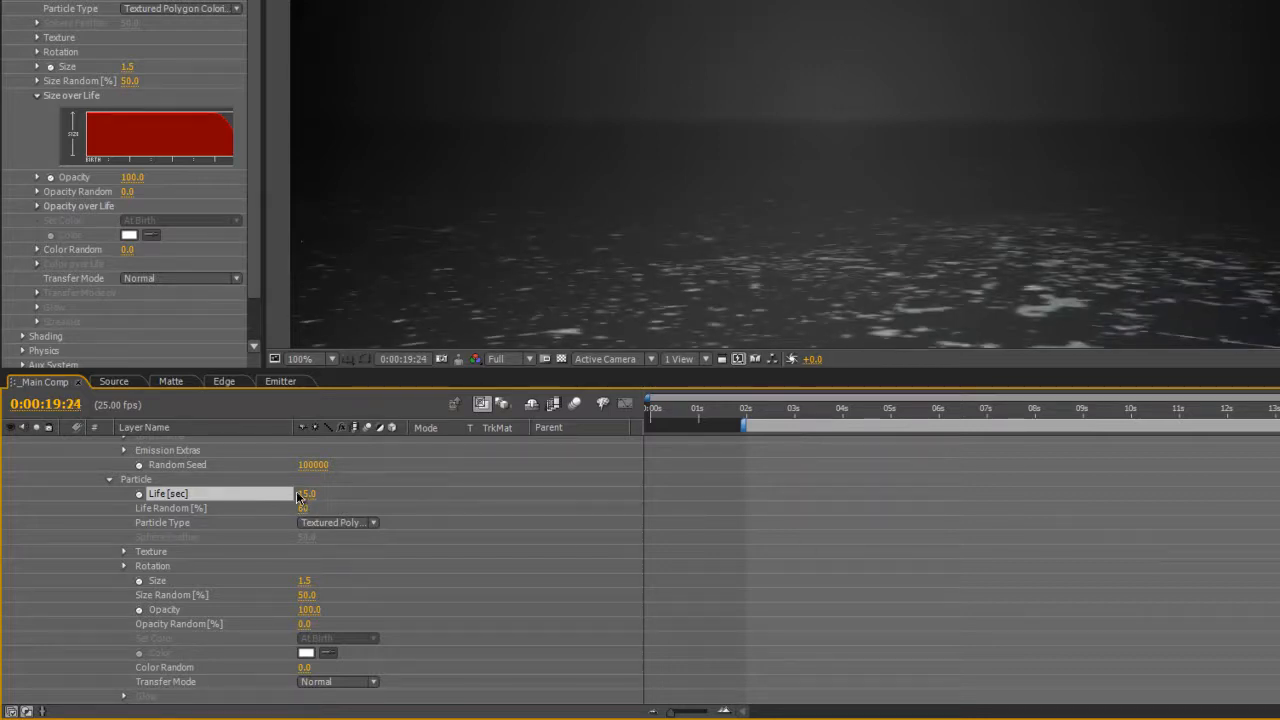
{"action": "type", "text": "14"}
{"action": "key", "text": "Return"}
{"action": "left_click", "coordinate": [1279, 408]}
{"action": "left_click_drag", "start_coordinate": [1231, 476], "coordinate": [1100, 480]}
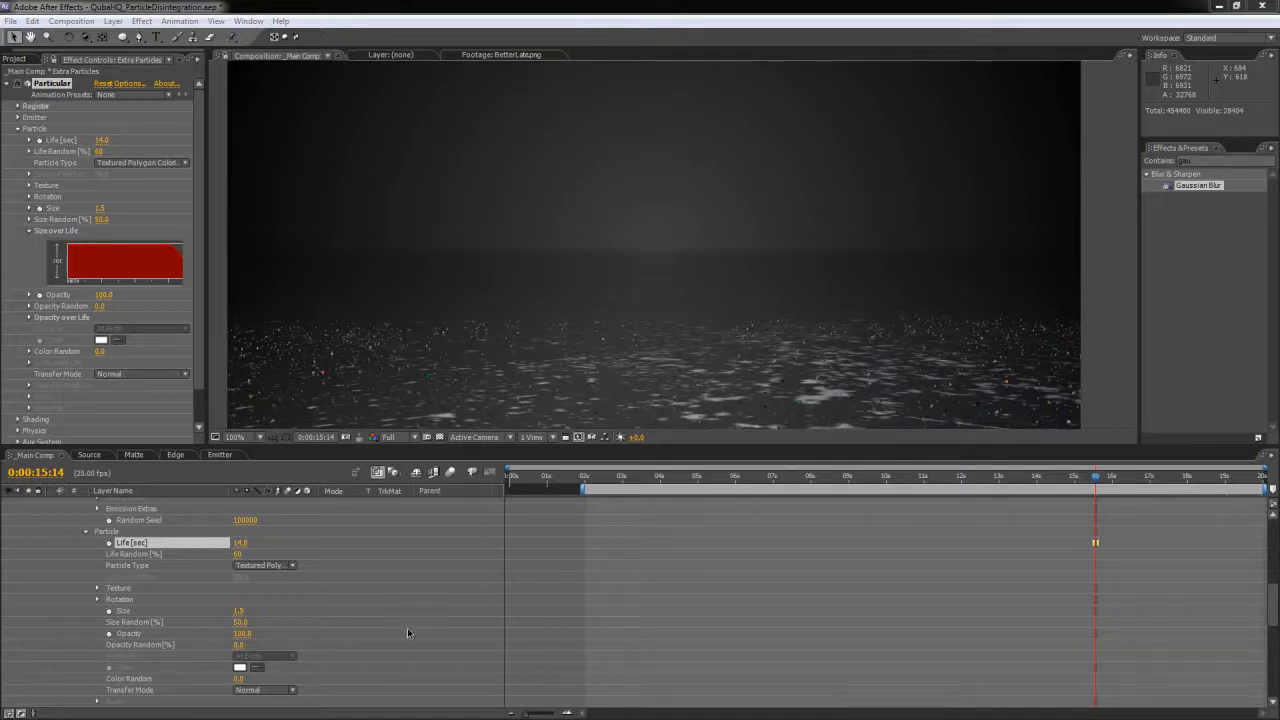
Step: Collapse the Extra Particles layer, then hide it and the Realistic Particles layer at the start of the composition
{"action": "scroll", "coordinate": [407, 627], "scroll_direction": "up", "scroll_amount": 10}
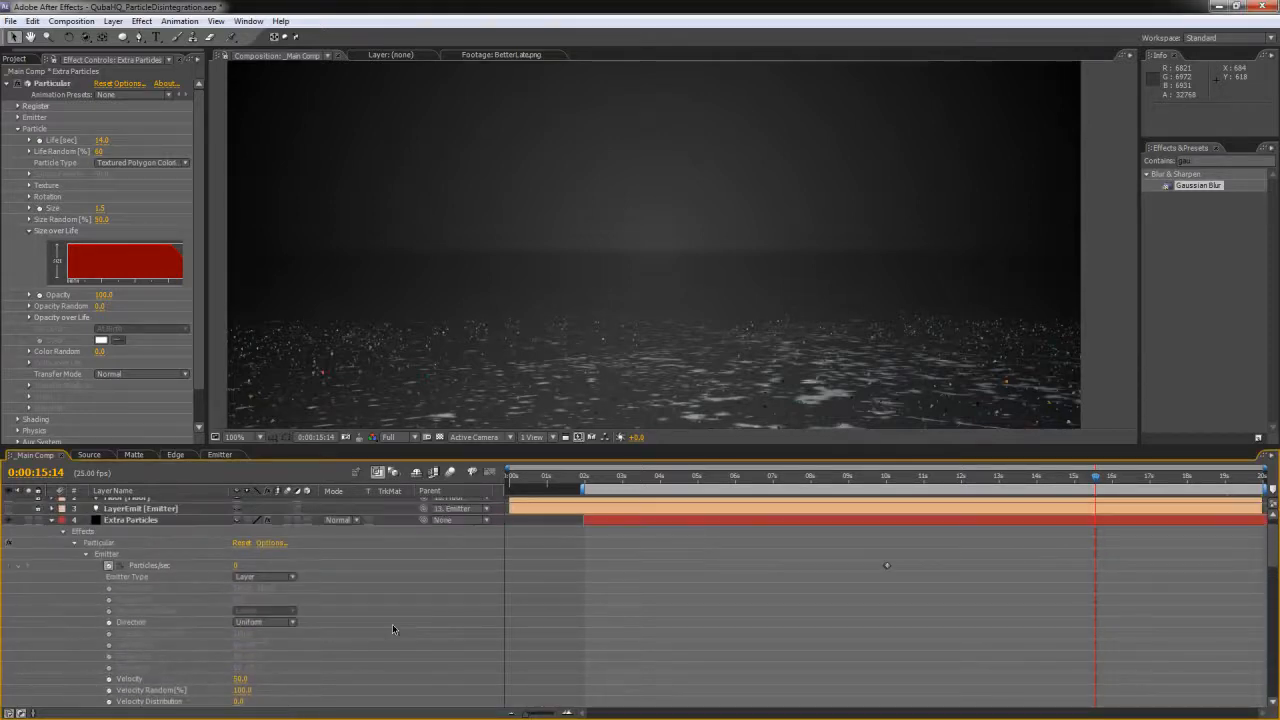
{"action": "scroll", "coordinate": [392, 624], "scroll_direction": "up", "scroll_amount": 1}
{"action": "left_click", "coordinate": [52, 537]}
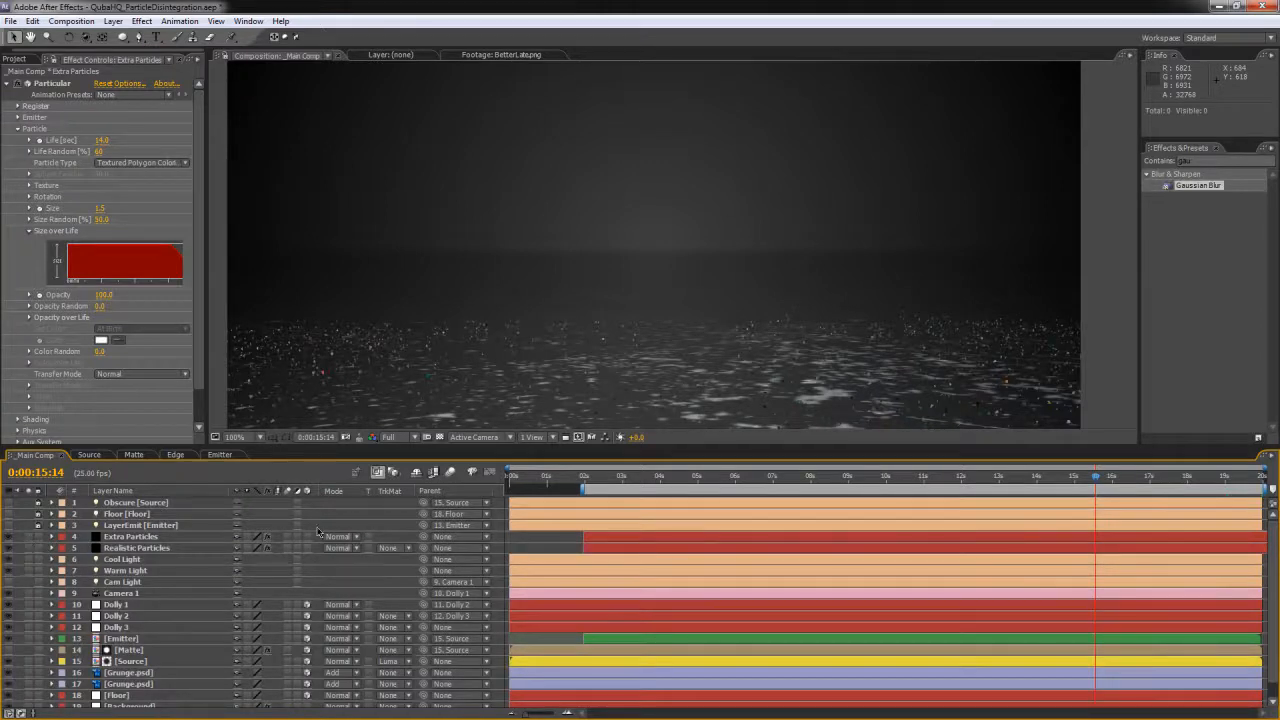
{"action": "left_click", "coordinate": [622, 485]}
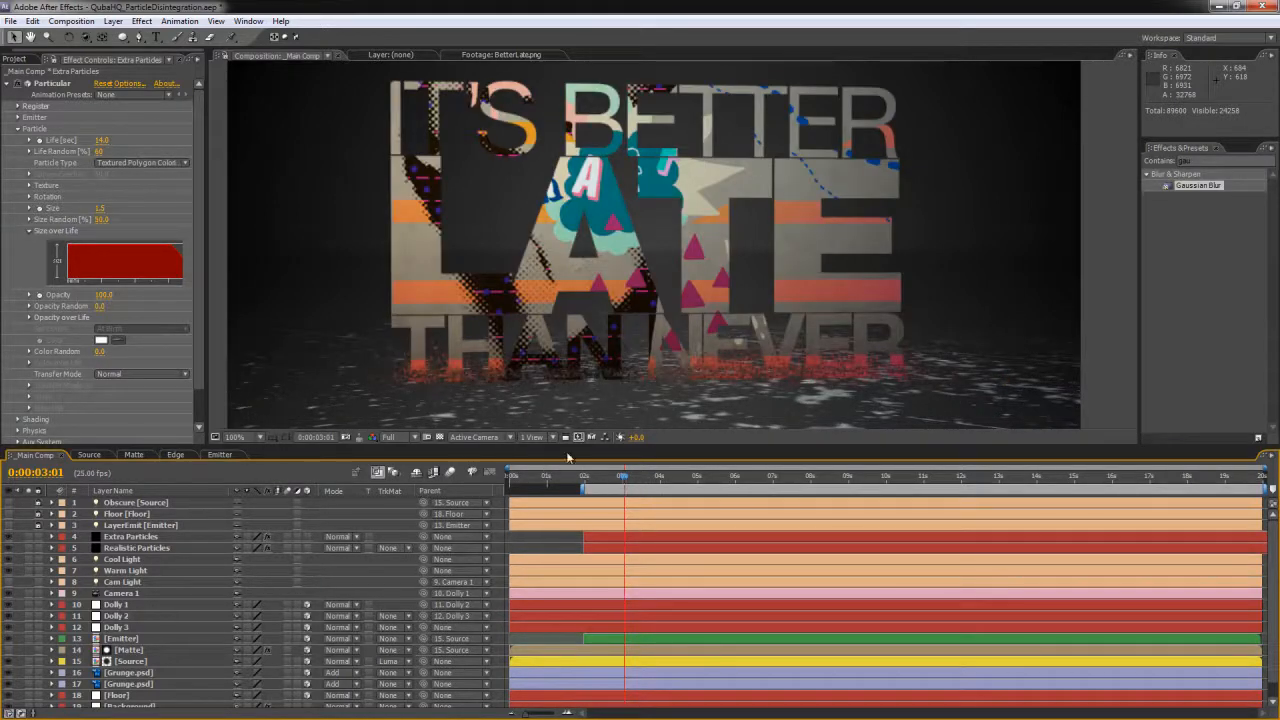
{"action": "left_click_drag", "start_coordinate": [567, 457], "coordinate": [567, 560]}
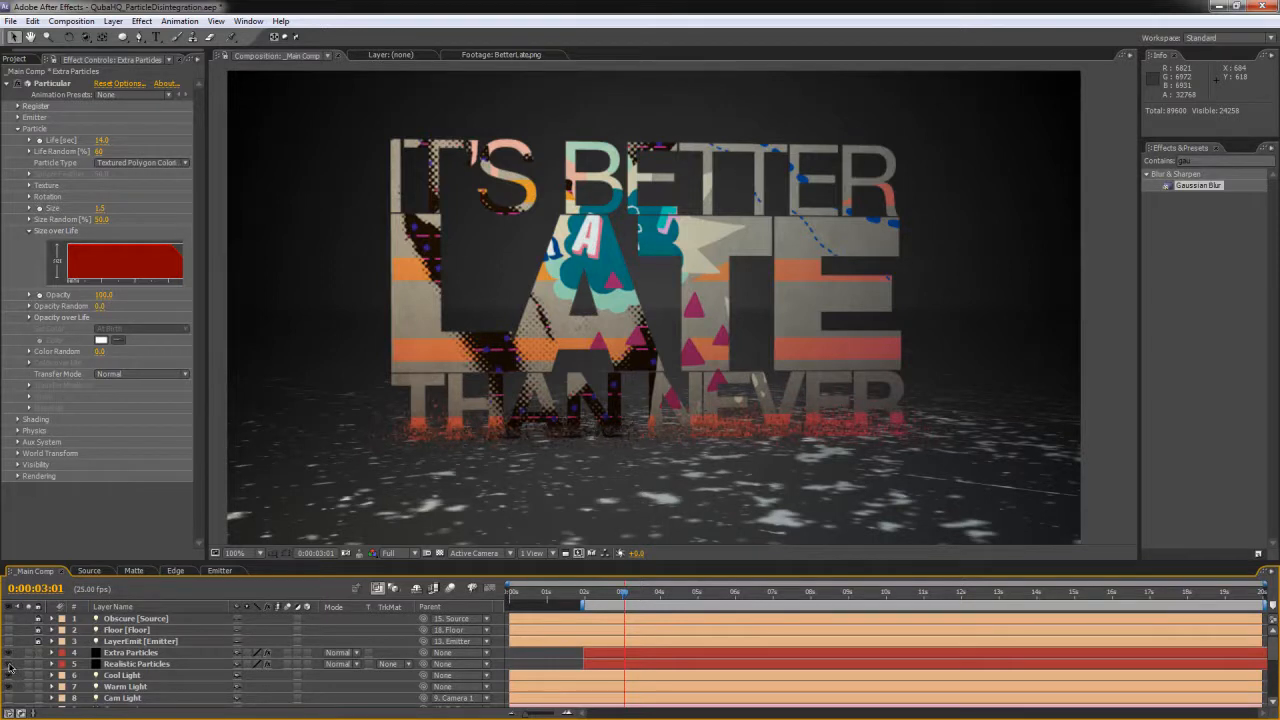
{"action": "key", "text": "Home"}
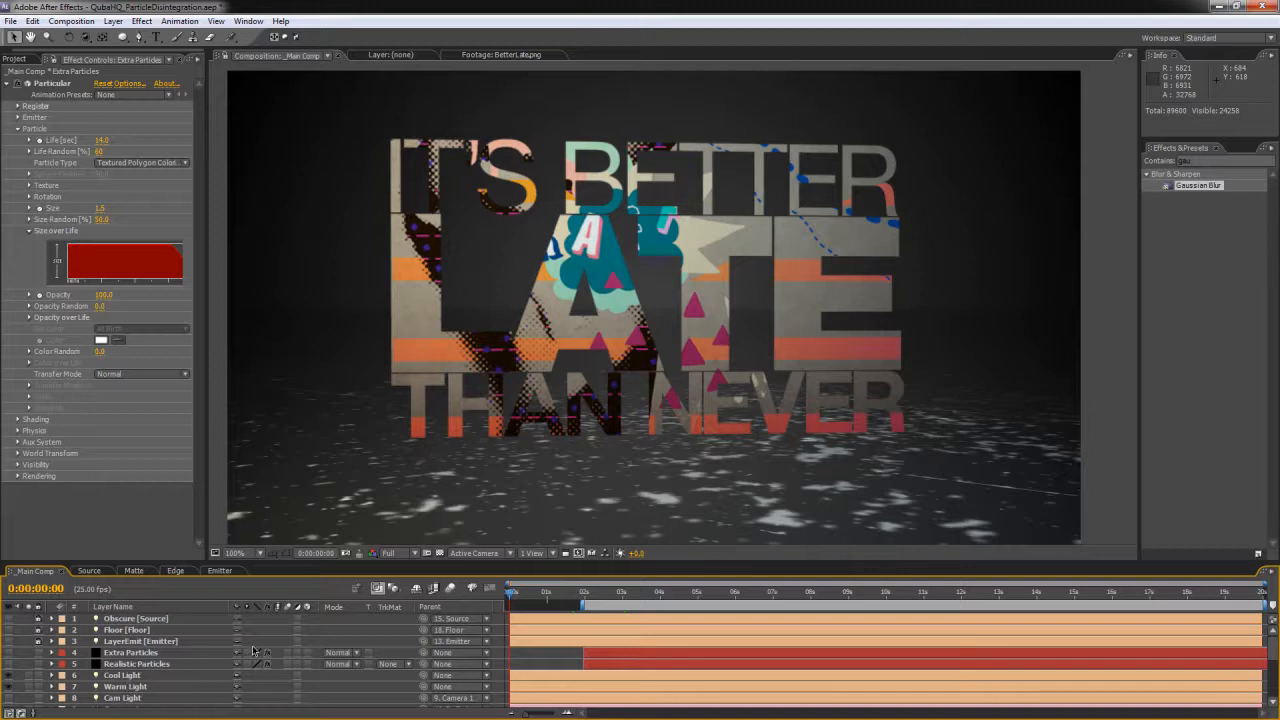
Step: Reveal the rotation properties of Dolly 1 and Dolly 2 and adjust Dolly 1's X Rotation to lower the camera angle slightly
{"action": "left_click", "coordinate": [150, 654]}
{"action": "scroll", "coordinate": [140, 655], "scroll_direction": "down", "scroll_amount": 3}
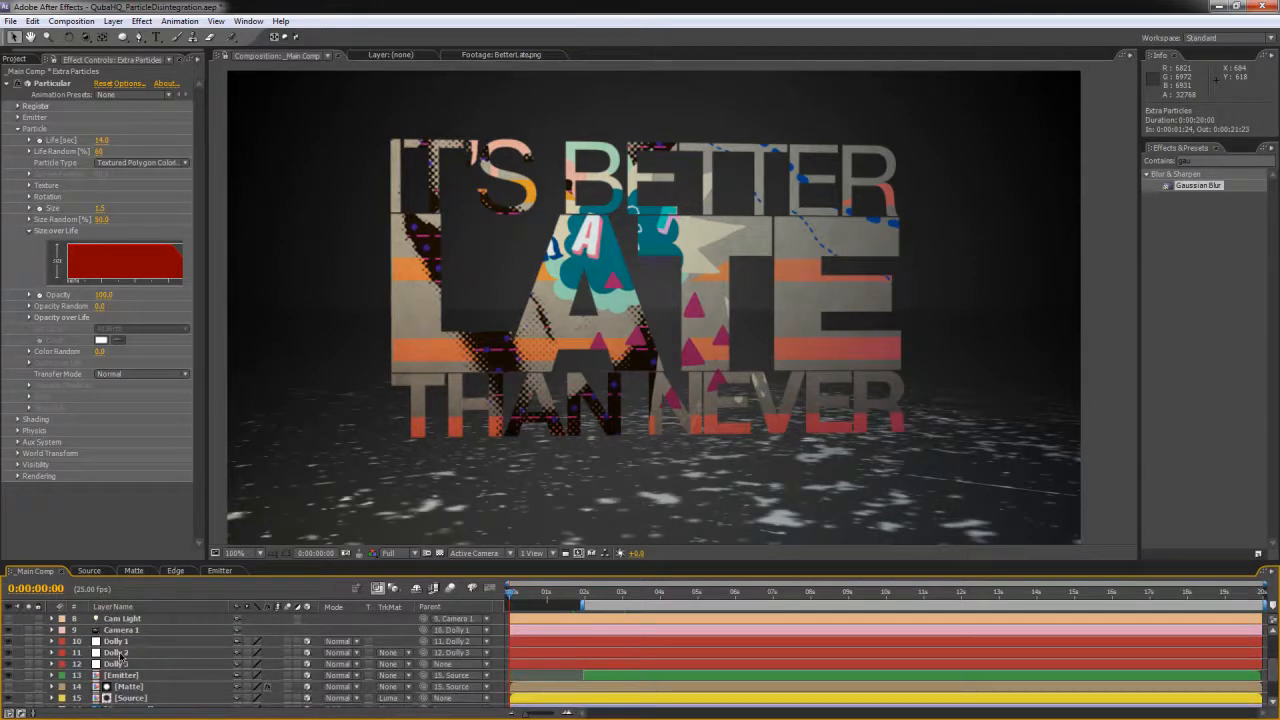
{"action": "left_click", "coordinate": [125, 652]}
{"action": "left_click", "coordinate": [127, 643], "text": "ctrl"}
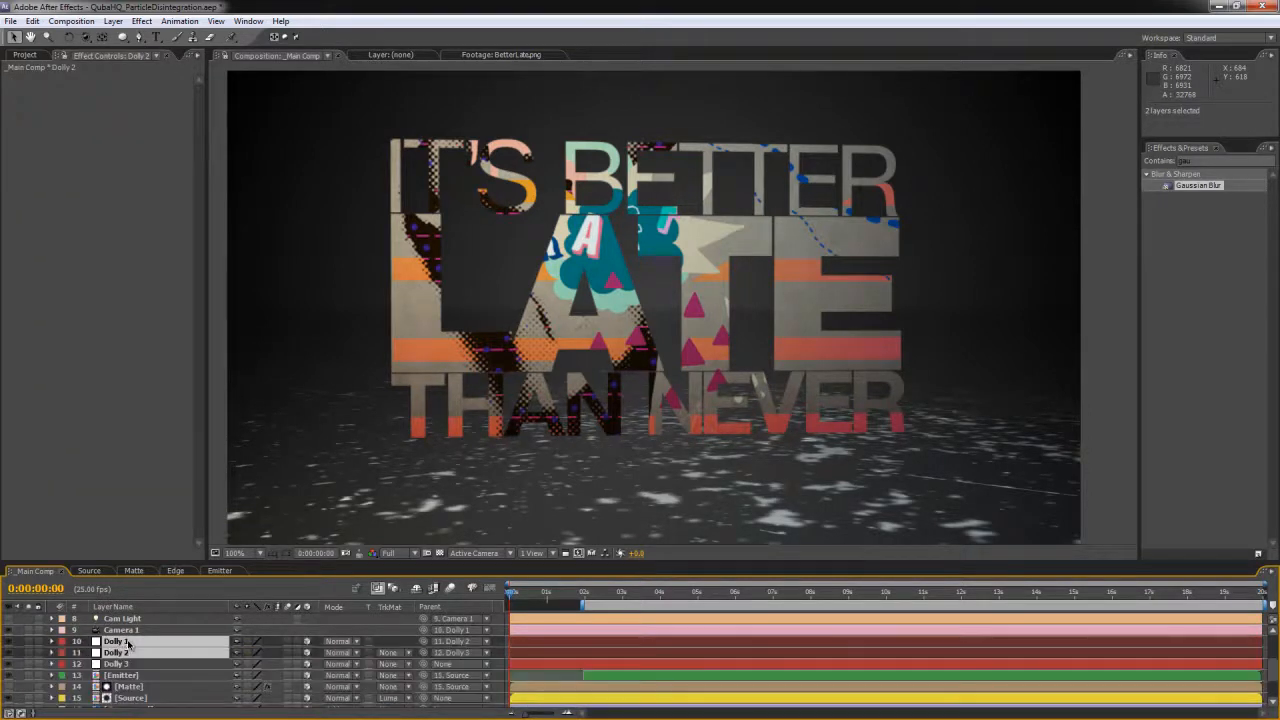
{"action": "key", "text": "r"}
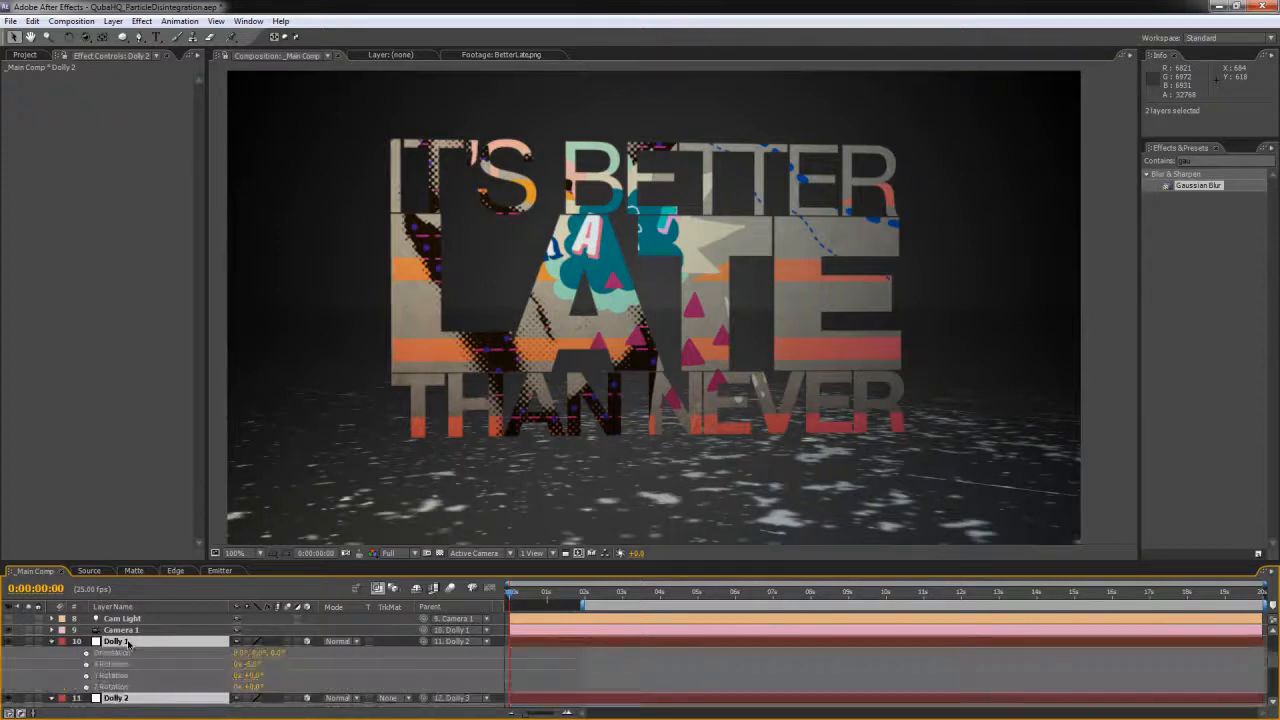
{"action": "scroll", "coordinate": [127, 645], "scroll_direction": "down", "scroll_amount": 1}
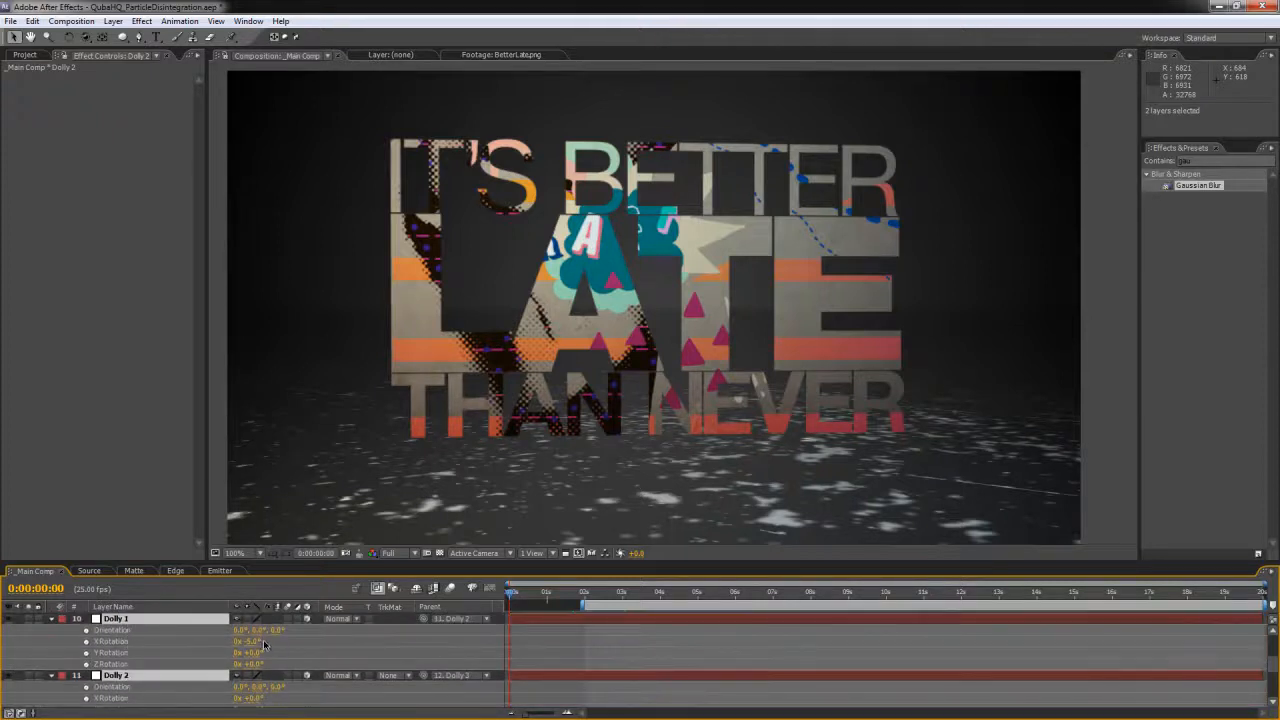
{"action": "left_click", "coordinate": [321, 645]}
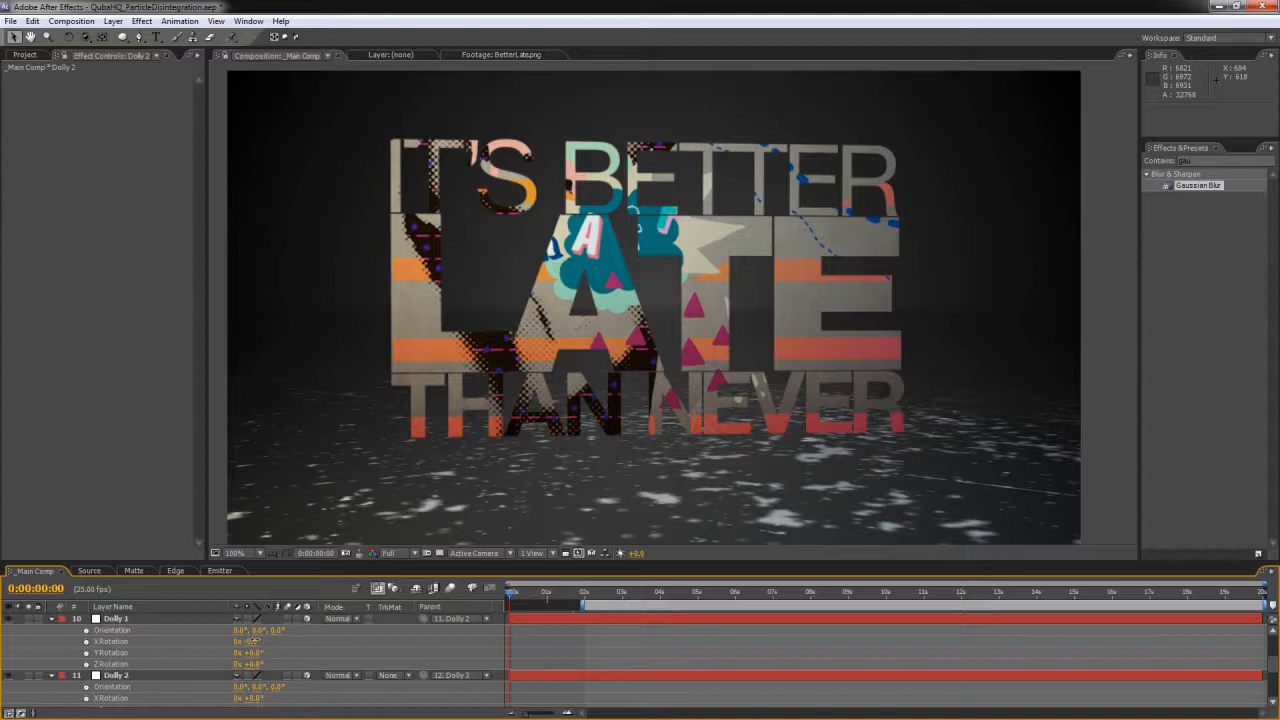
{"action": "left_click_drag", "start_coordinate": [255, 641], "coordinate": [258, 640]}
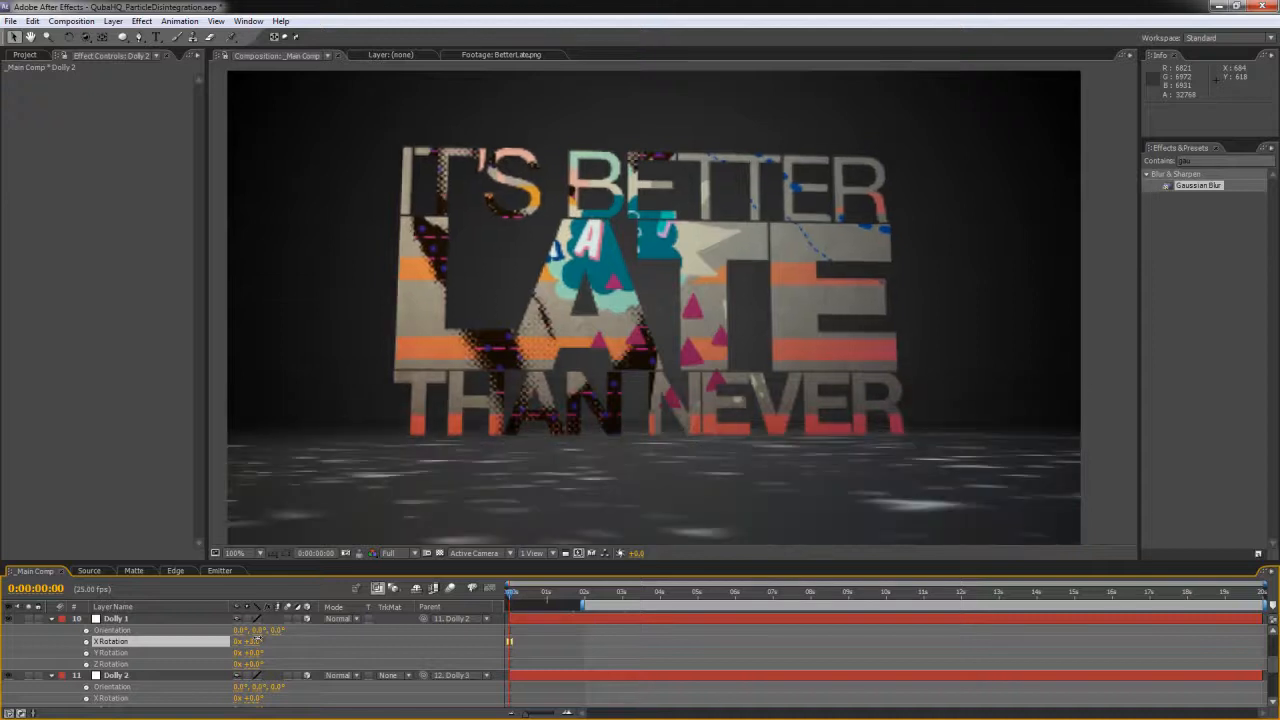
{"action": "left_click_drag", "start_coordinate": [256, 639], "coordinate": [256, 640]}
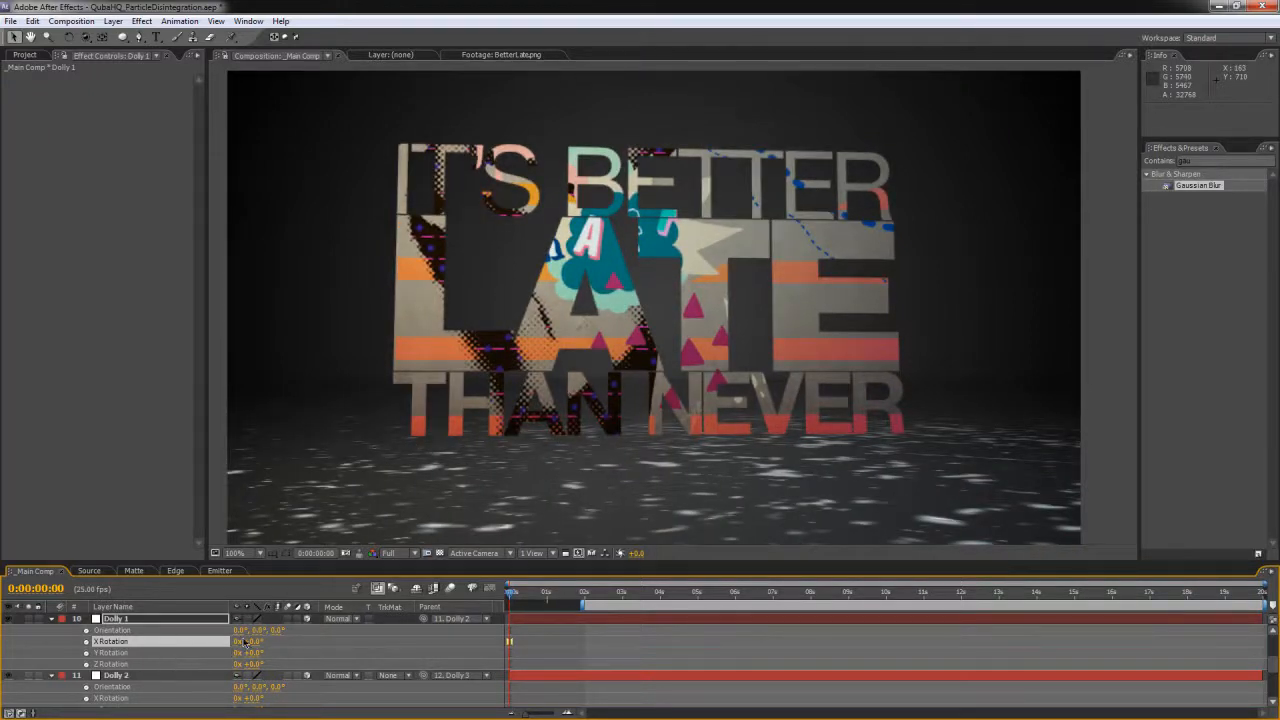
{"action": "left_click_drag", "start_coordinate": [257, 641], "coordinate": [253, 641]}
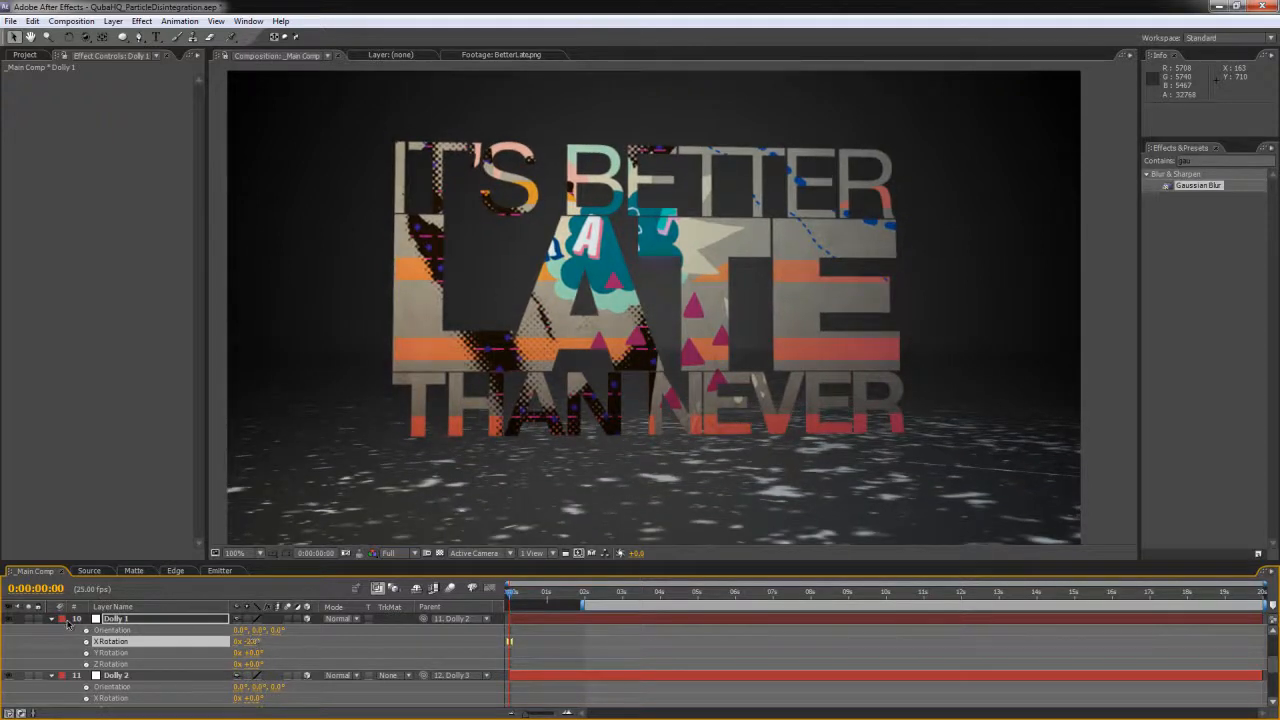
{"action": "left_click_drag", "start_coordinate": [259, 641], "coordinate": [261, 653]}
{"action": "left_click", "coordinate": [52, 620]}
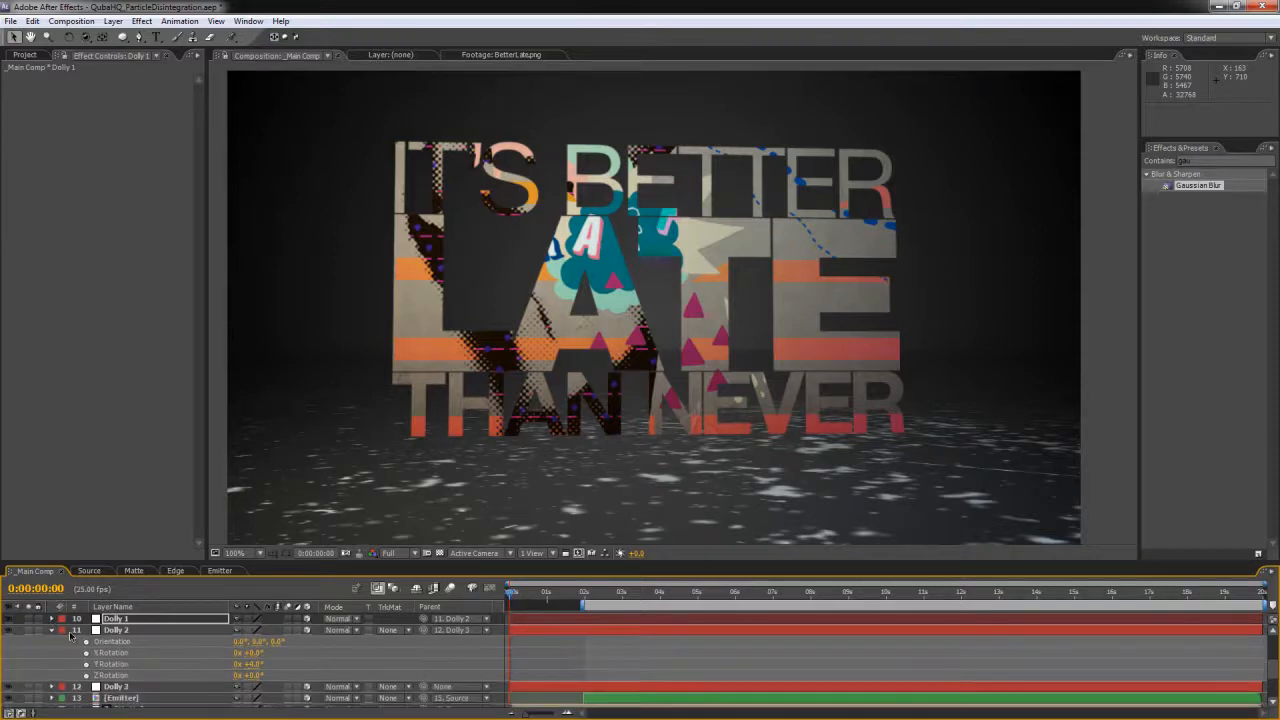
Step: Set Dolly 2's Y Rotation to 51° and keyframe it at 0:00:00:00
{"action": "left_click_drag", "start_coordinate": [256, 664], "coordinate": [286, 661]}
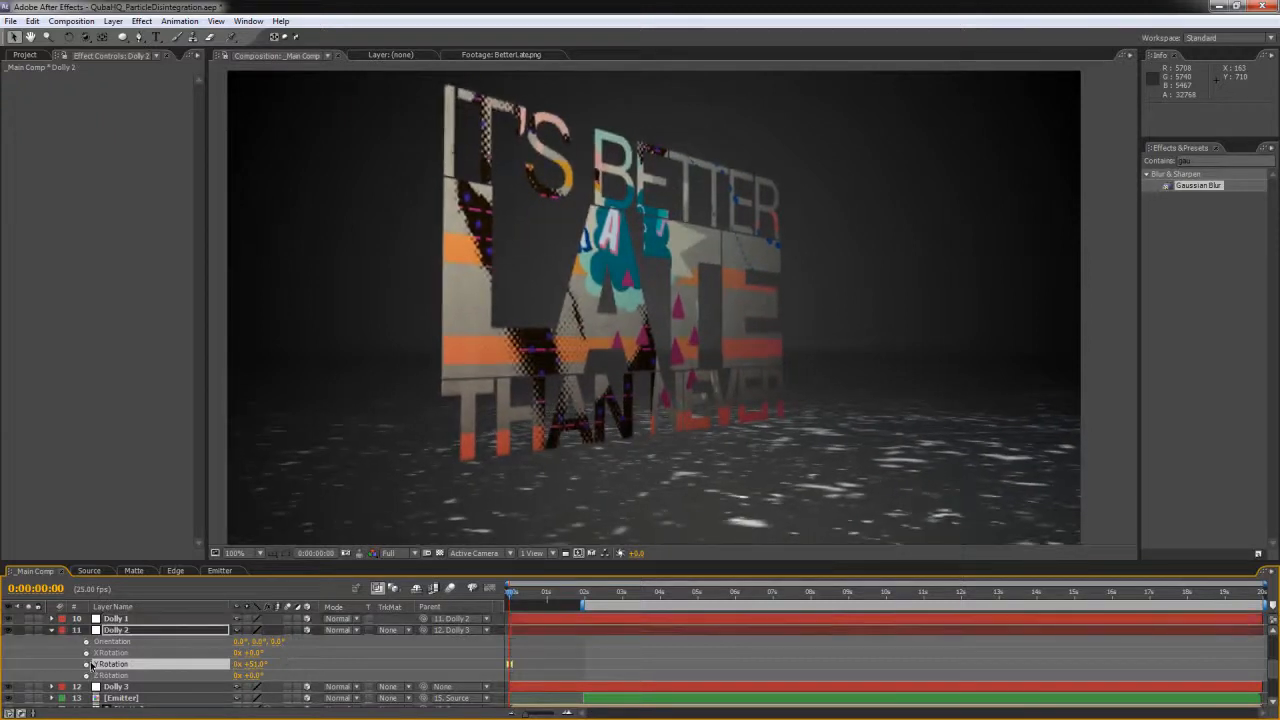
{"action": "left_click", "coordinate": [87, 665]}
{"action": "left_click", "coordinate": [1262, 590]}
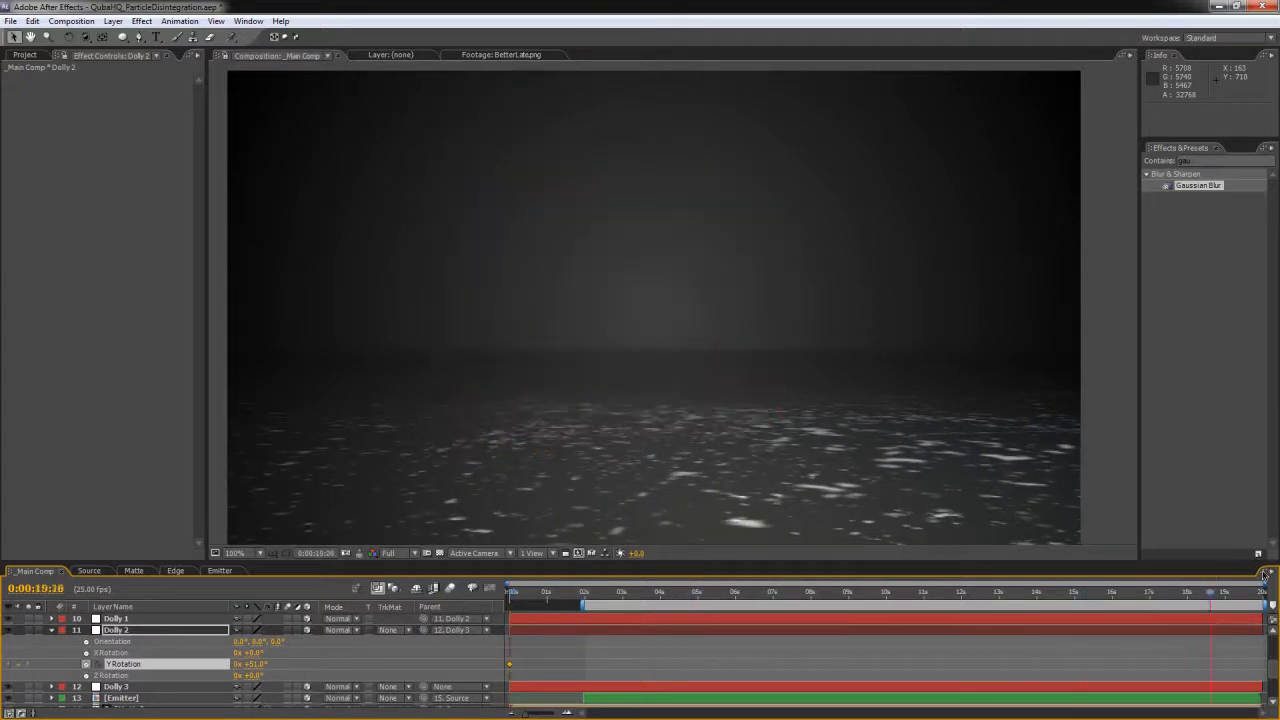
Step: Add a Dolly 2 Y Rotation keyframe of -67° at 0:00:20:00 and apply Easy Ease to both rotation keyframes
{"action": "left_click", "coordinate": [571, 595]}
{"action": "left_click_drag", "start_coordinate": [571, 597], "coordinate": [637, 597]}
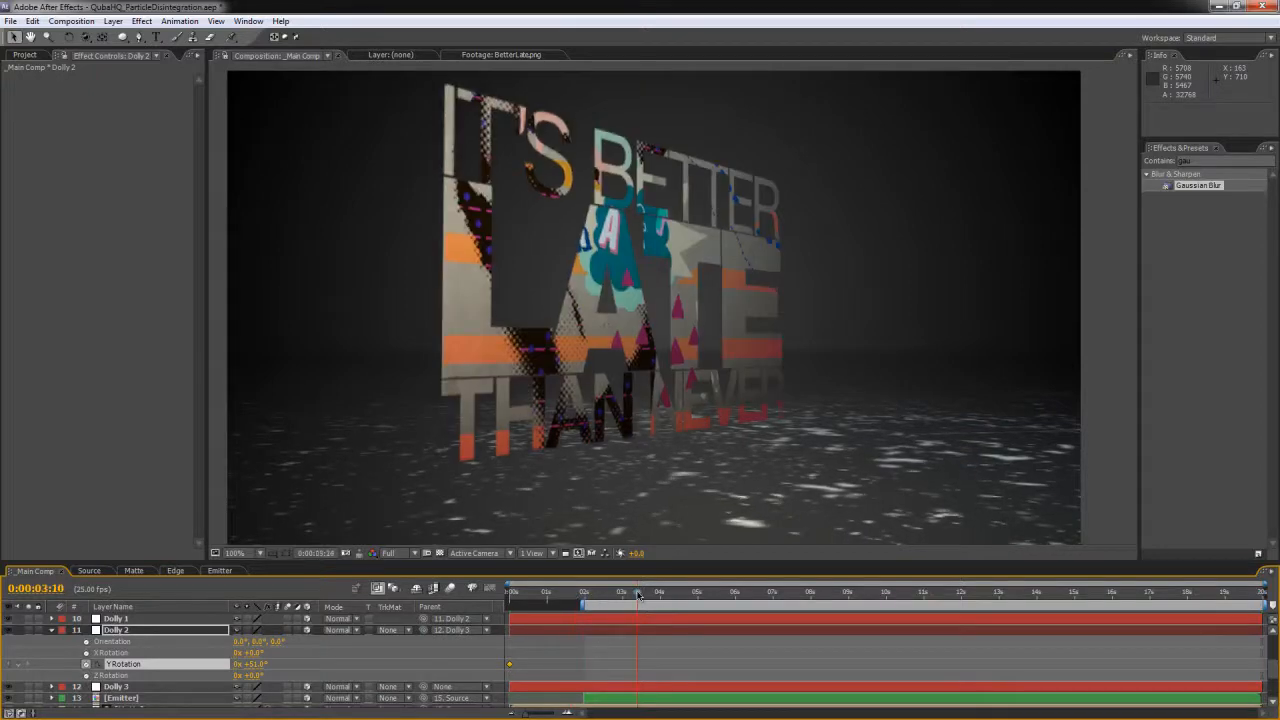
{"action": "left_click_drag", "start_coordinate": [252, 664], "coordinate": [178, 667]}
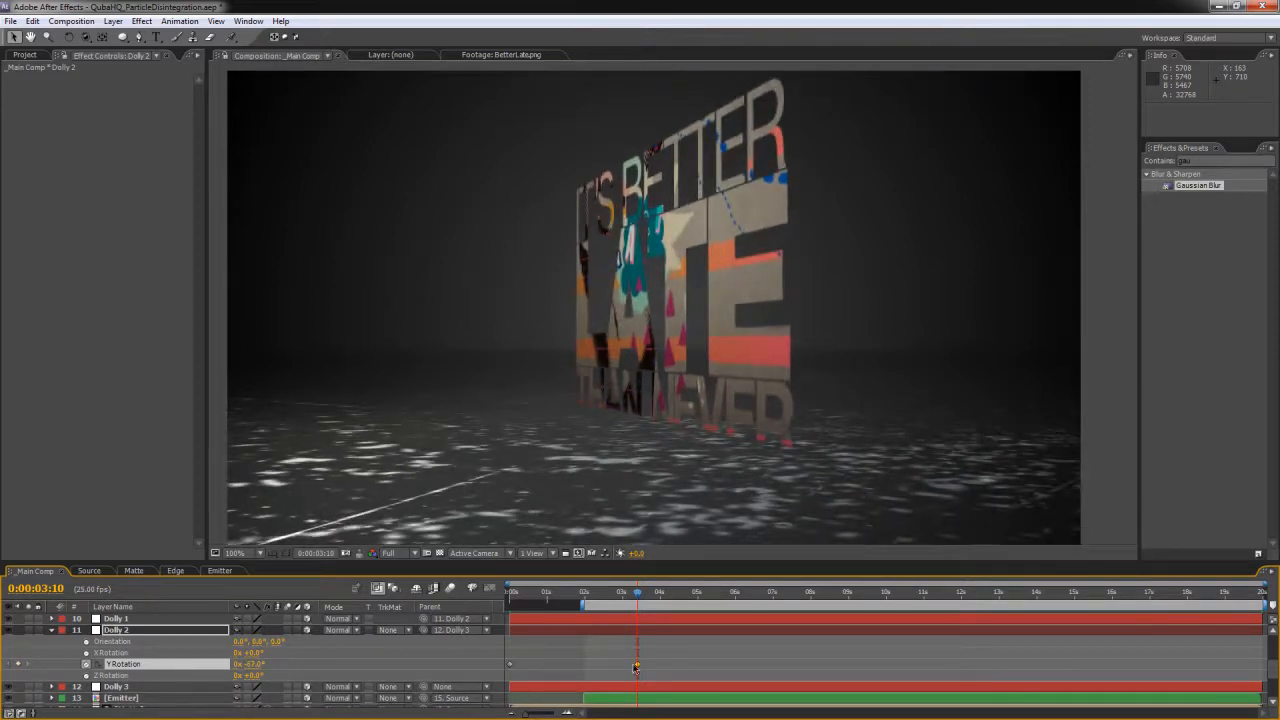
{"action": "left_click_drag", "start_coordinate": [639, 665], "coordinate": [1245, 667]}
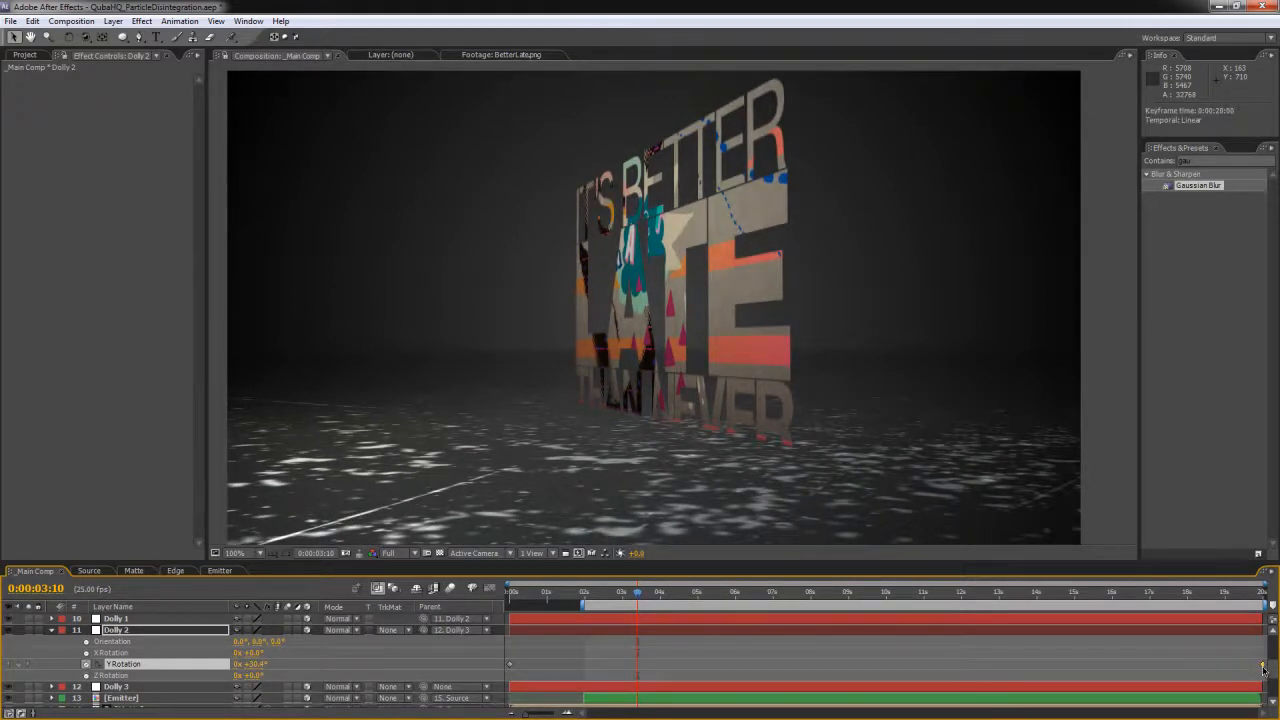
{"action": "left_click", "coordinate": [161, 663]}
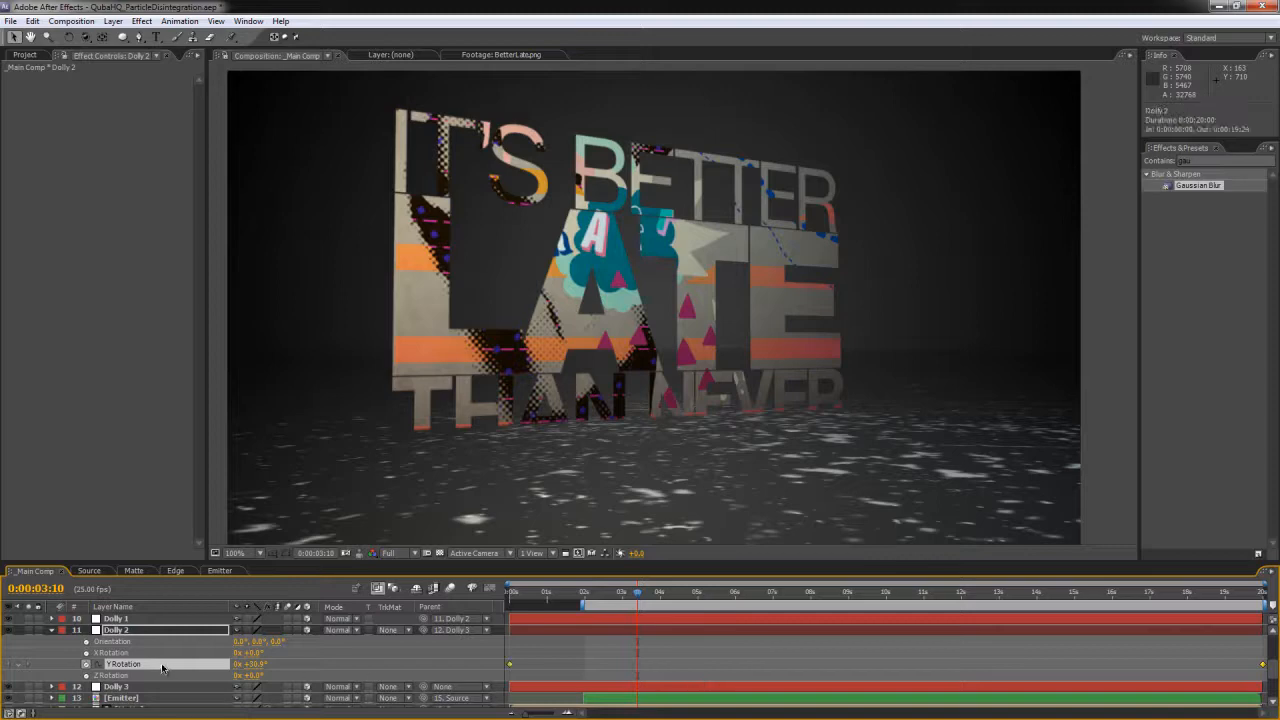
{"action": "key", "text": "F9"}
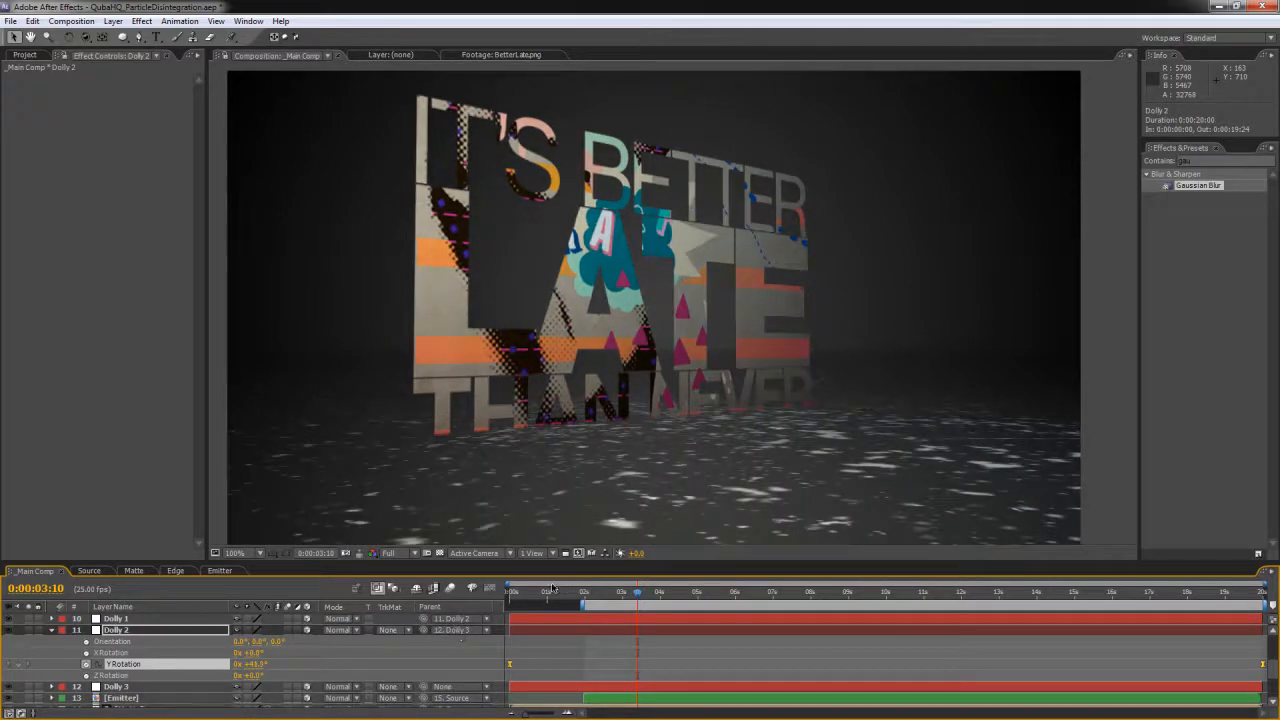
Step: At 0:00:02:01, select the Source text layer and examine its anchor point at the base of the text up close
{"action": "left_click_drag", "start_coordinate": [542, 592], "coordinate": [585, 600]}
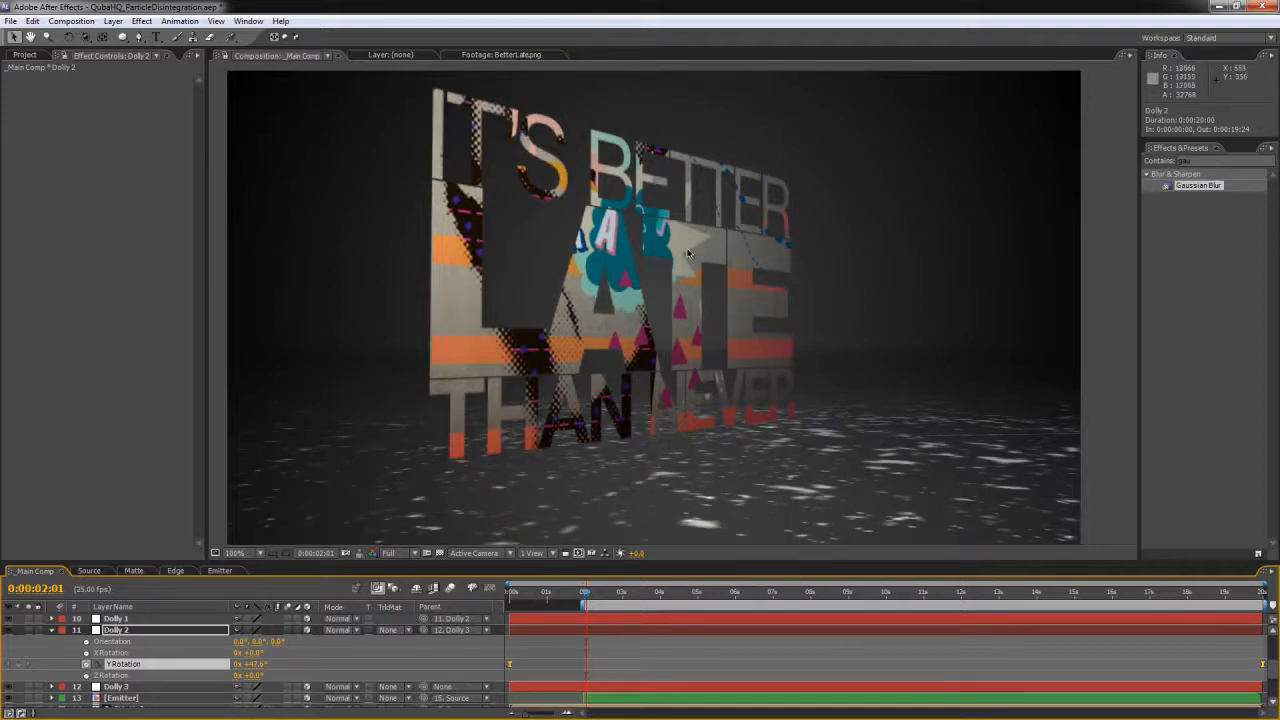
{"action": "left_click", "coordinate": [634, 293]}
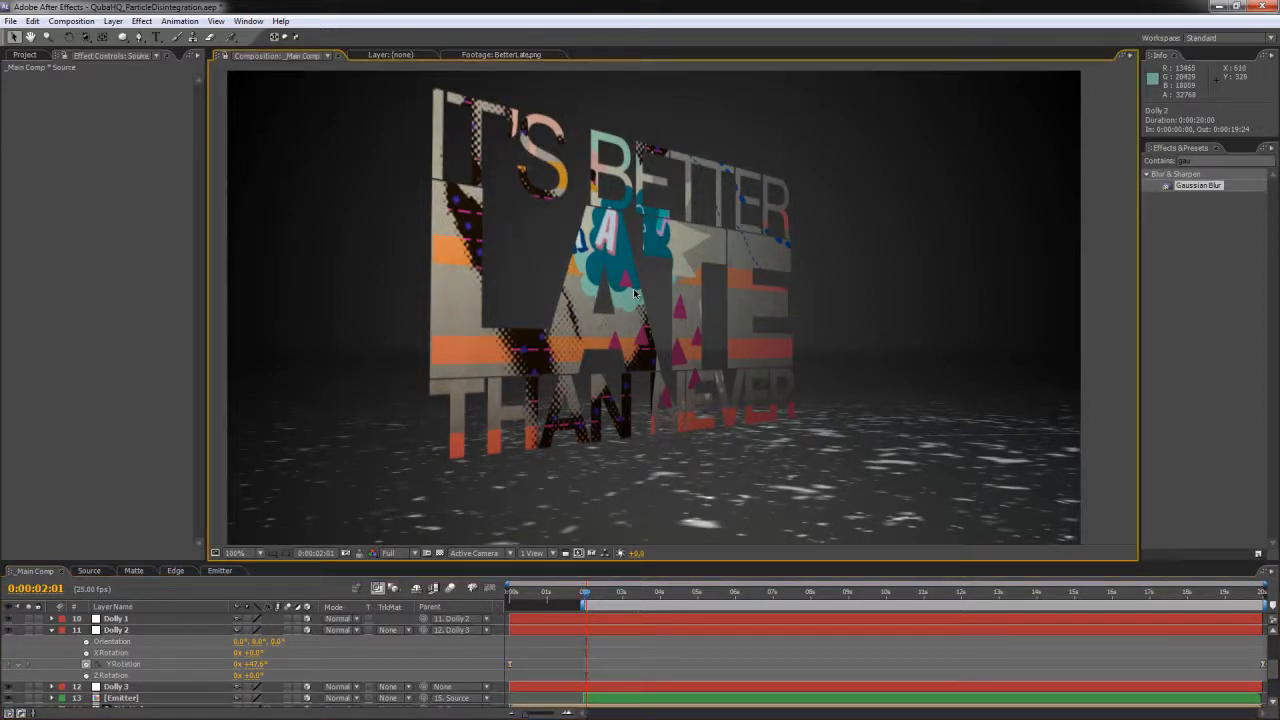
{"action": "left_click", "coordinate": [634, 293]}
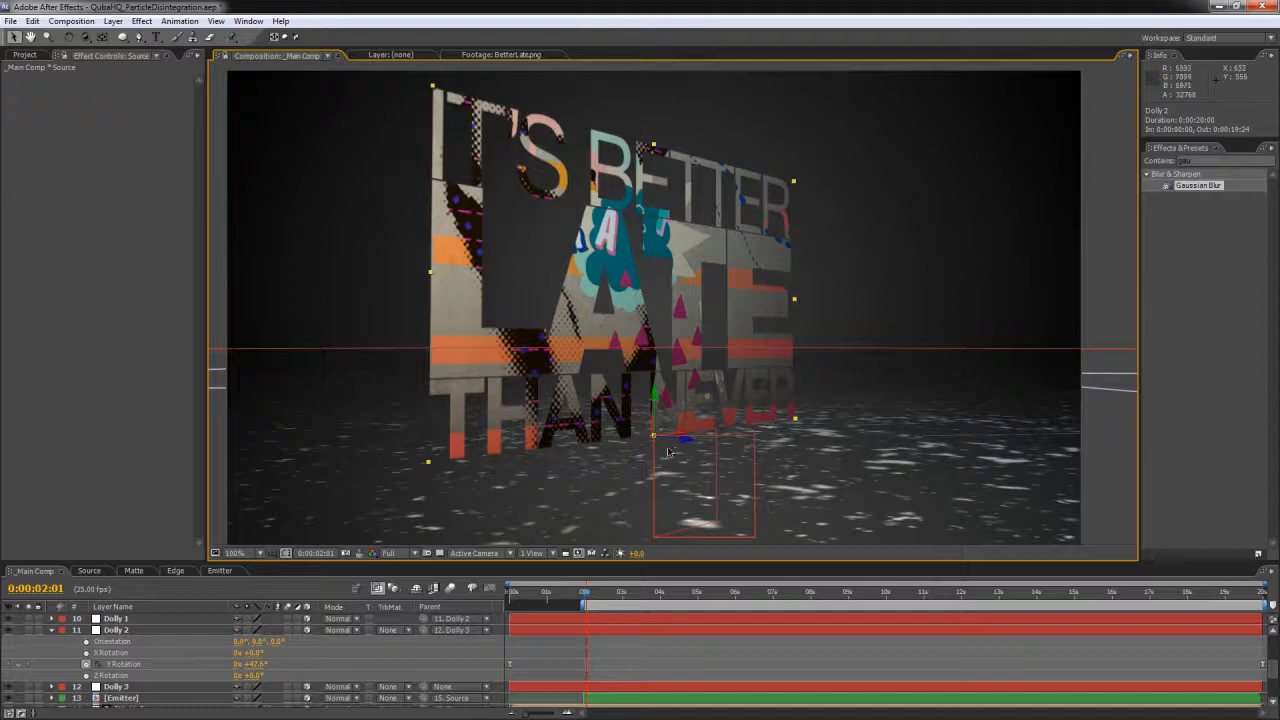
{"action": "scroll", "coordinate": [657, 447], "scroll_direction": "up", "scroll_amount": 2}
{"action": "key", "text": "space"}
{"action": "left_click_drag", "start_coordinate": [681, 456], "coordinate": [680, 98]}
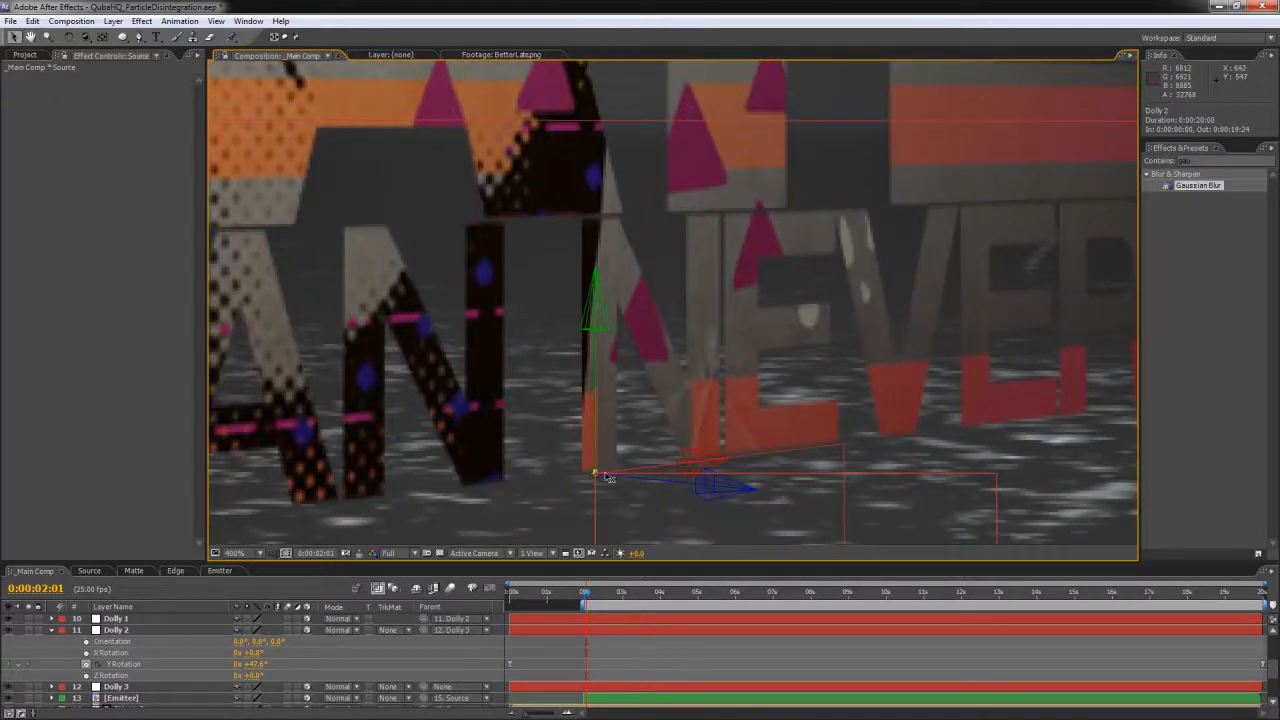
{"action": "scroll", "coordinate": [676, 270], "scroll_direction": "down", "scroll_amount": 5}
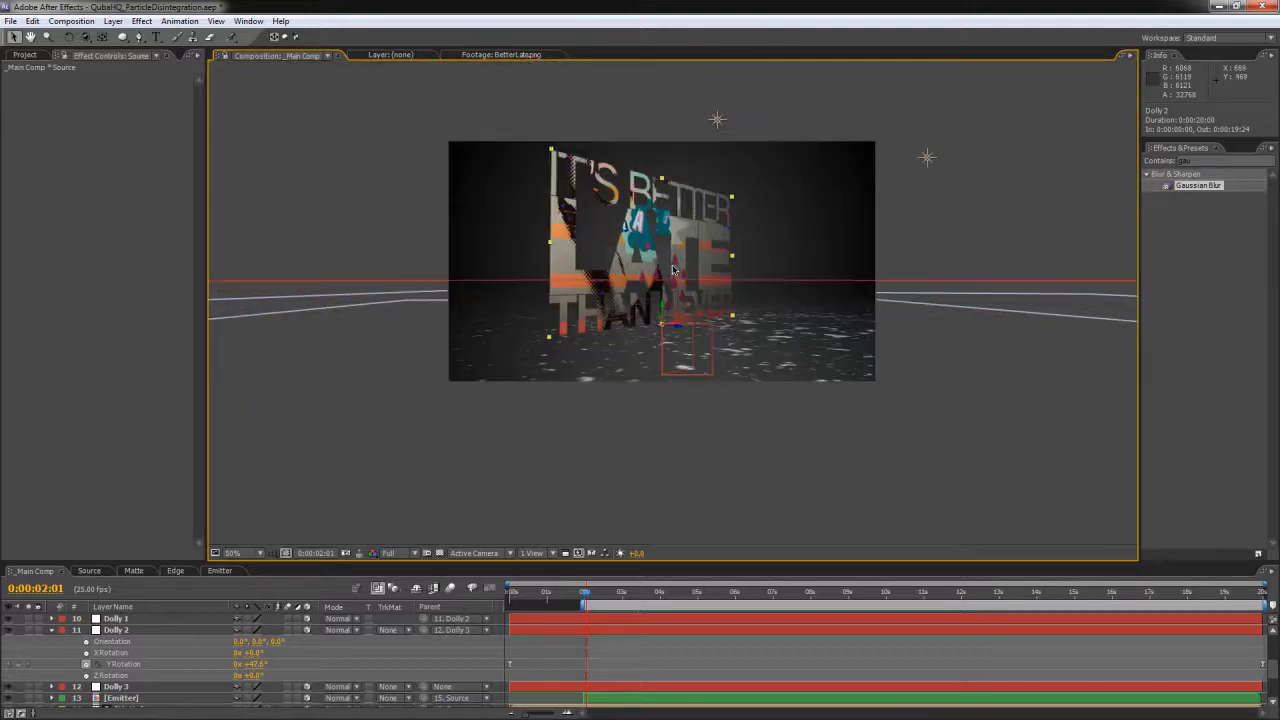
{"action": "scroll", "coordinate": [673, 270], "scroll_direction": "up", "scroll_amount": 2}
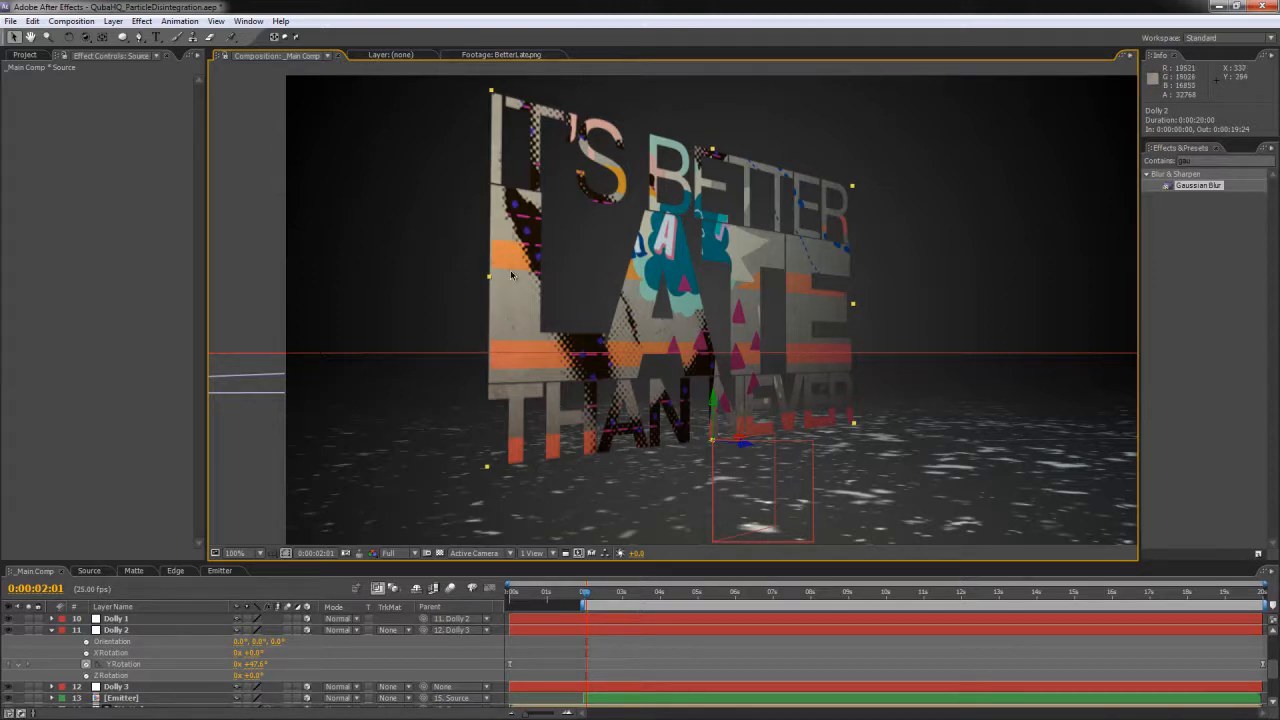
Step: Extend the work area back to 0:00:00:00 and enlarge the timeline to show the full layer stack
{"action": "left_click_drag", "start_coordinate": [584, 600], "coordinate": [510, 600]}
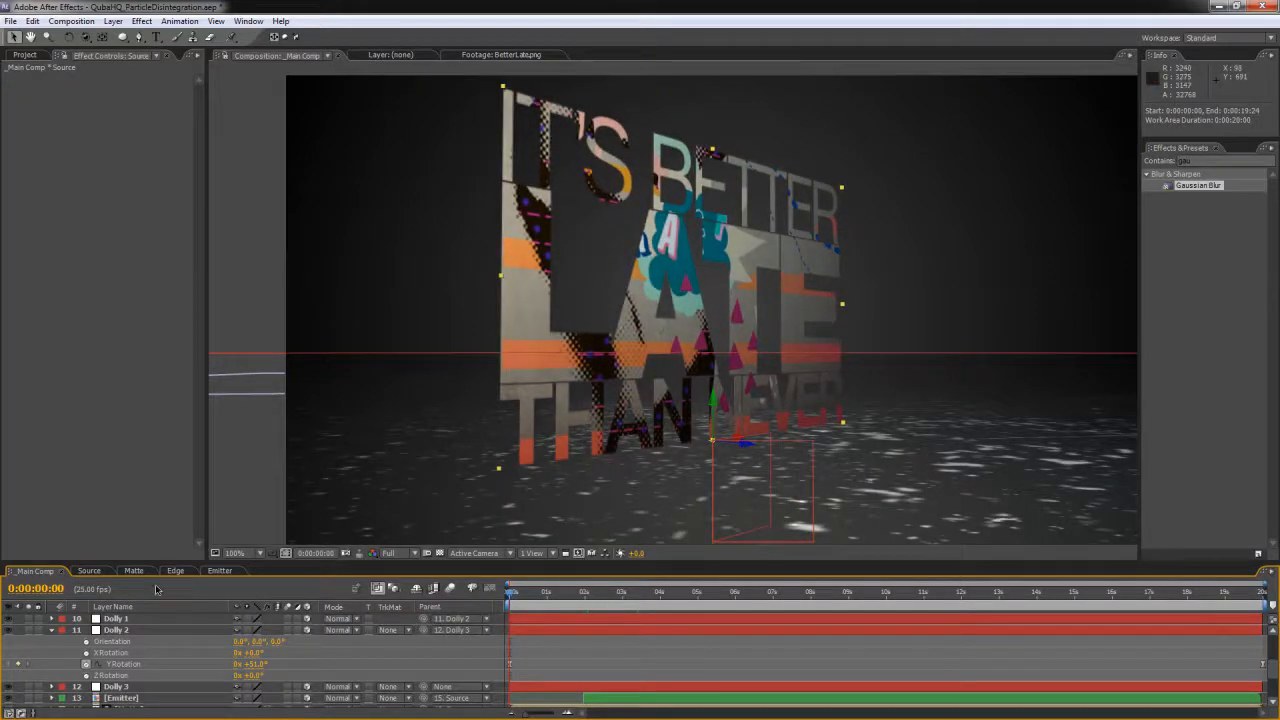
{"action": "left_click_drag", "start_coordinate": [258, 563], "coordinate": [270, 388]}
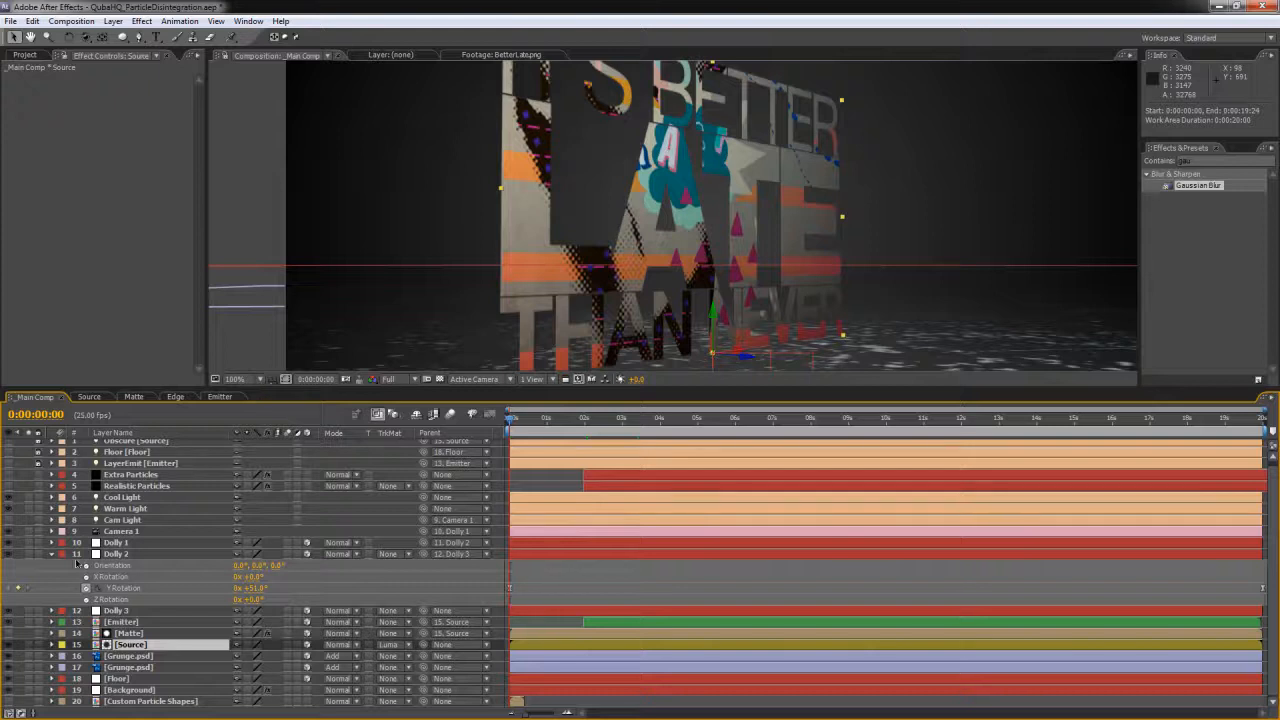
Step: Collapse Dolly 2, duplicate the Matte and Source layers, and arrange them as two Matte–Source pairs, one directly below the other
{"action": "left_click", "coordinate": [52, 554]}
{"action": "left_click", "coordinate": [131, 604]}
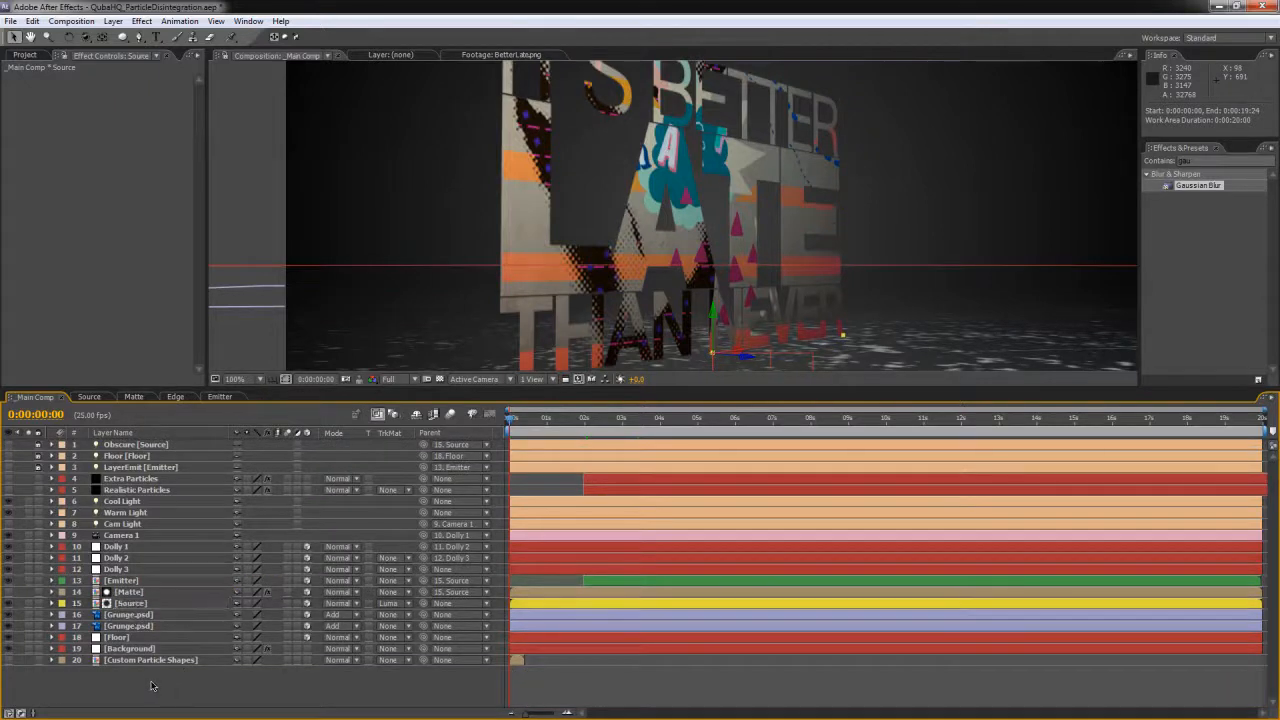
{"action": "left_click", "coordinate": [133, 592], "text": "shift"}
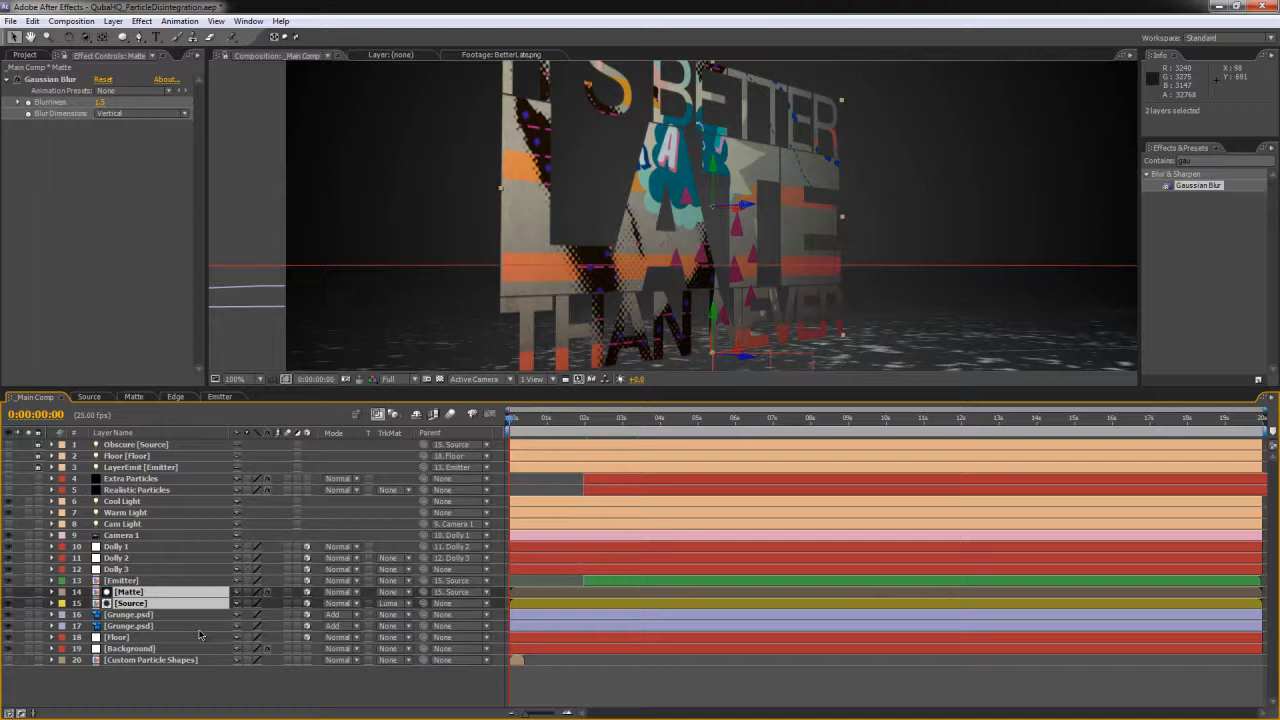
{"action": "key", "text": "ctrl+d"}
{"action": "left_click_drag", "start_coordinate": [140, 606], "coordinate": [138, 634]}
{"action": "left_click", "coordinate": [147, 700]}
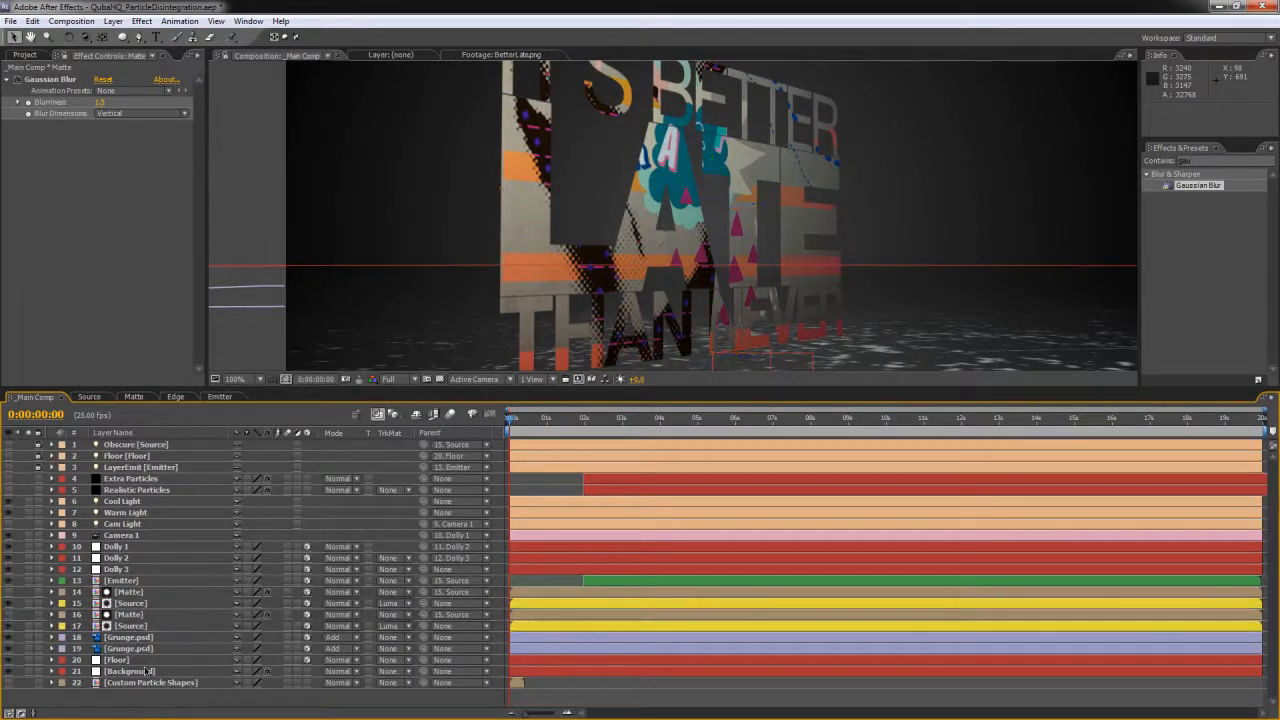
Step: Apply the Fill effect to the lower Source layer and set its color to neutral gray BABABA
{"action": "left_click", "coordinate": [131, 626]}
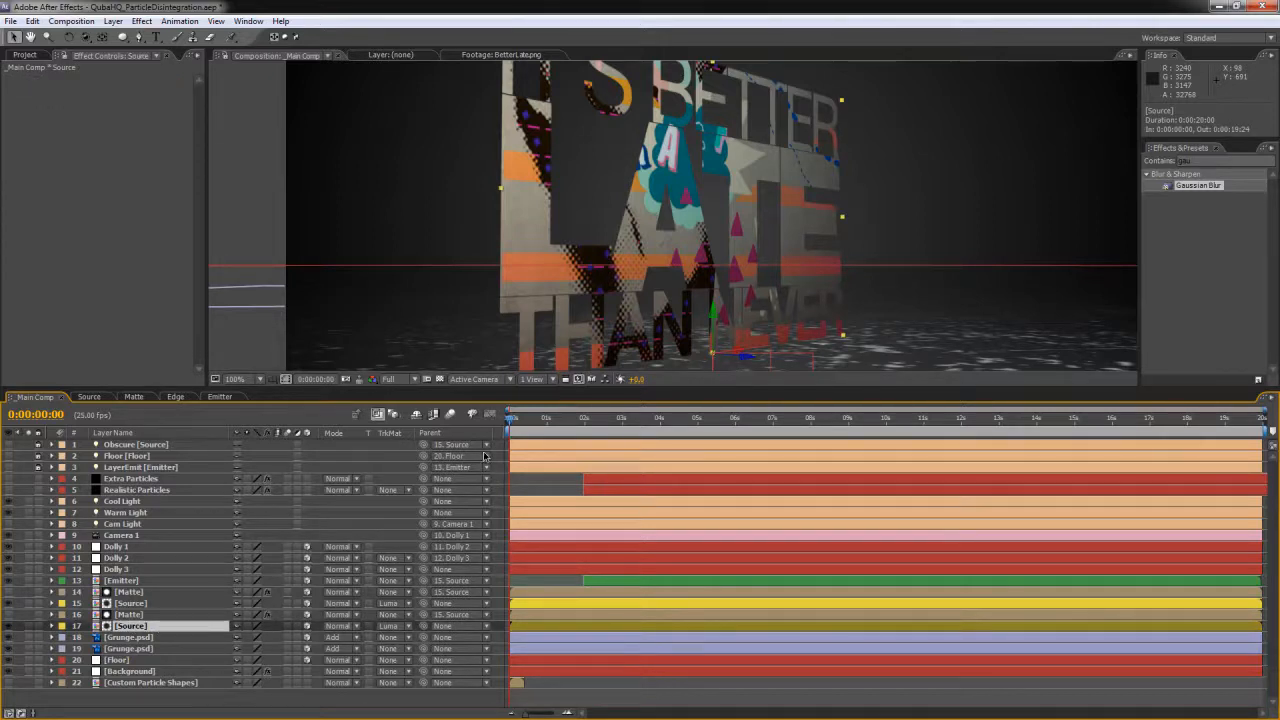
{"action": "key", "text": "ctrl+5"}
{"action": "type", "text": "fill"}
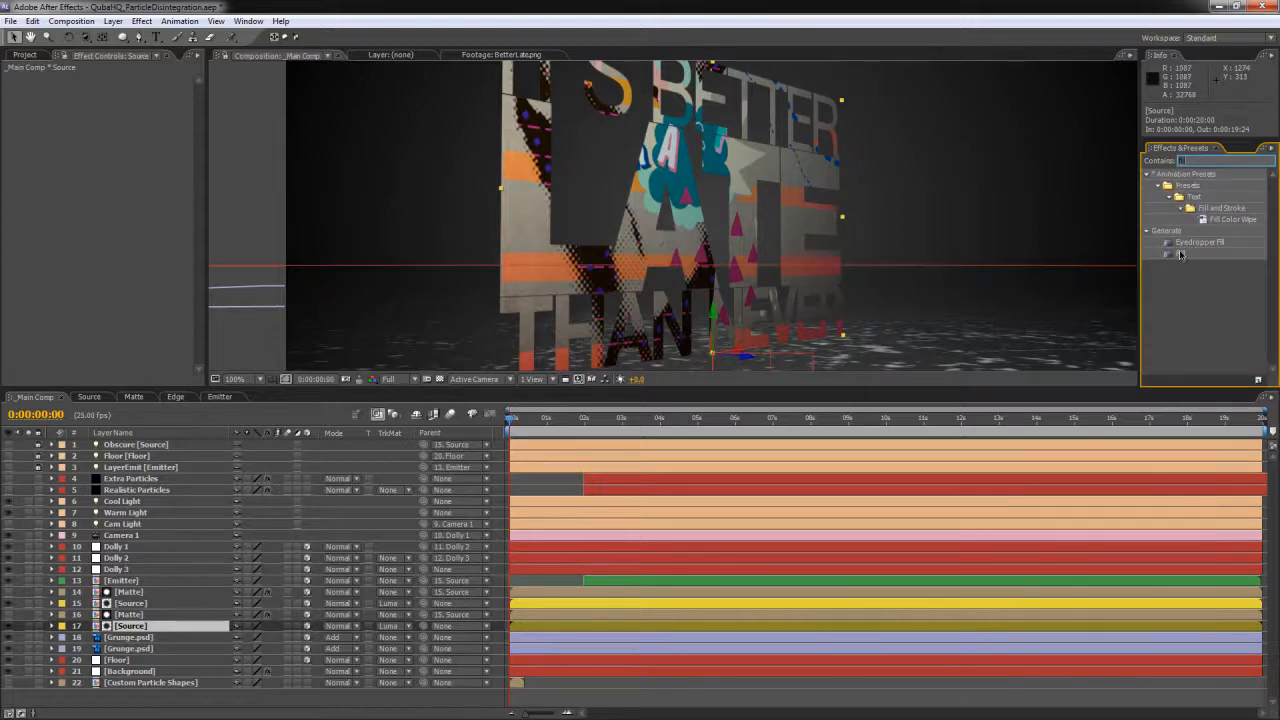
{"action": "double_click", "coordinate": [1180, 254]}
{"action": "left_click", "coordinate": [100, 124]}
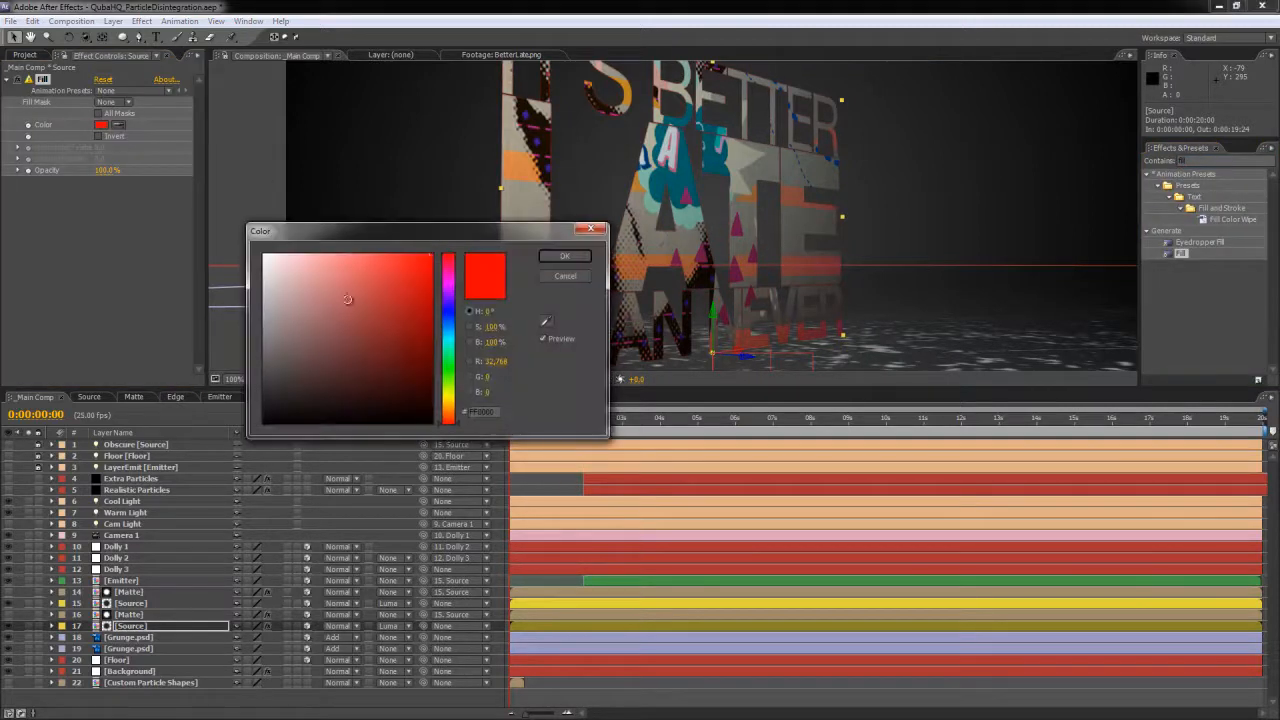
{"action": "left_click_drag", "start_coordinate": [347, 298], "coordinate": [199, 299]}
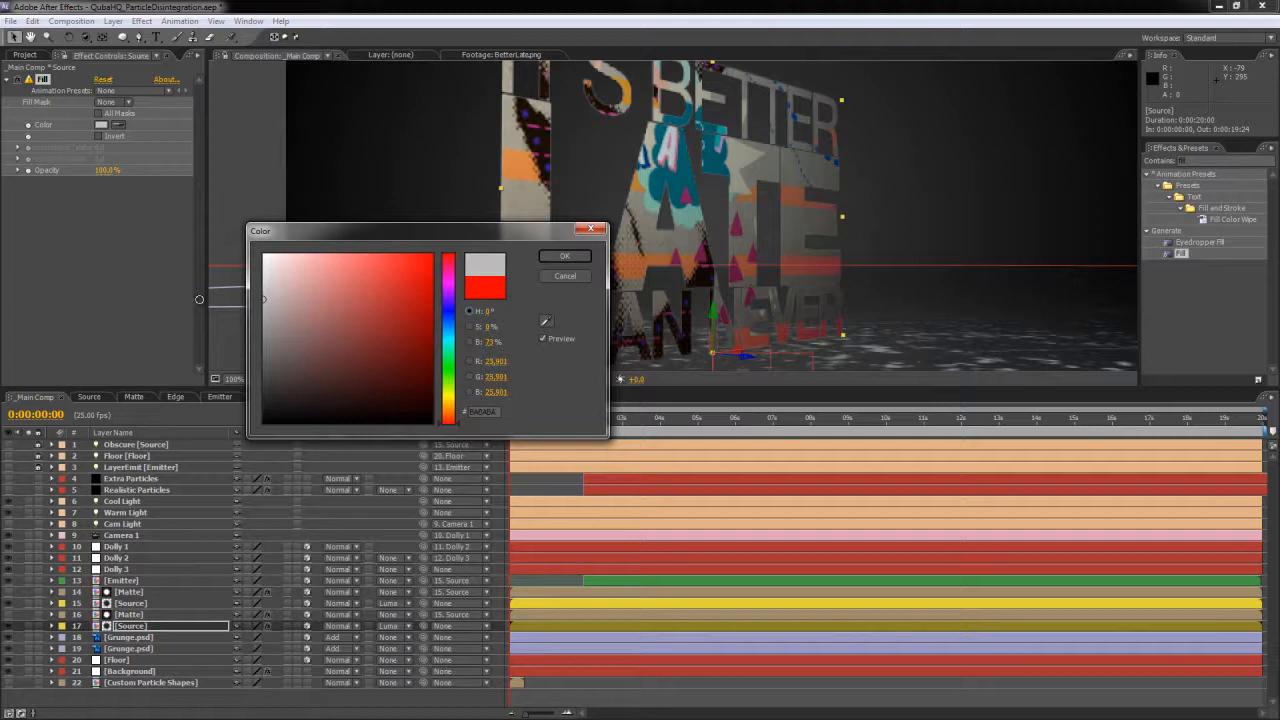
{"action": "left_click", "coordinate": [563, 256]}
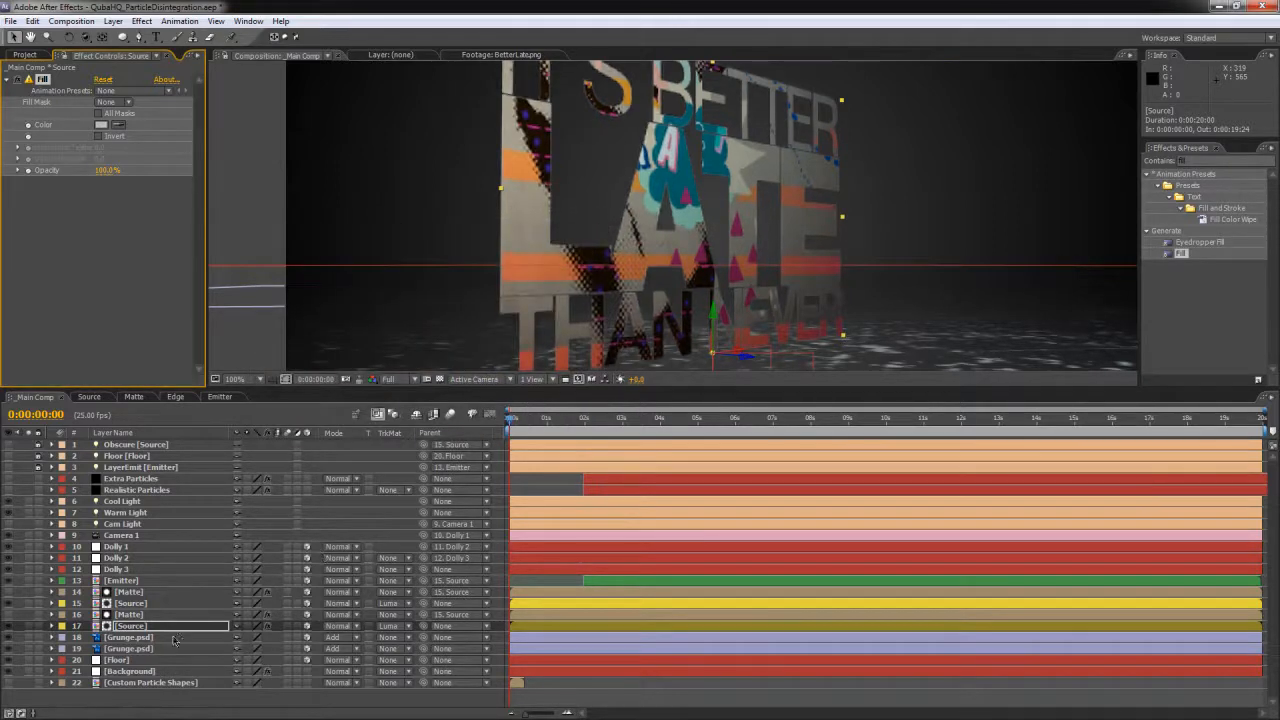
Step: Set the lower Source layer's anchor point Z value to -2.0 and inspect the offset text edges up close
{"action": "key", "text": "a"}
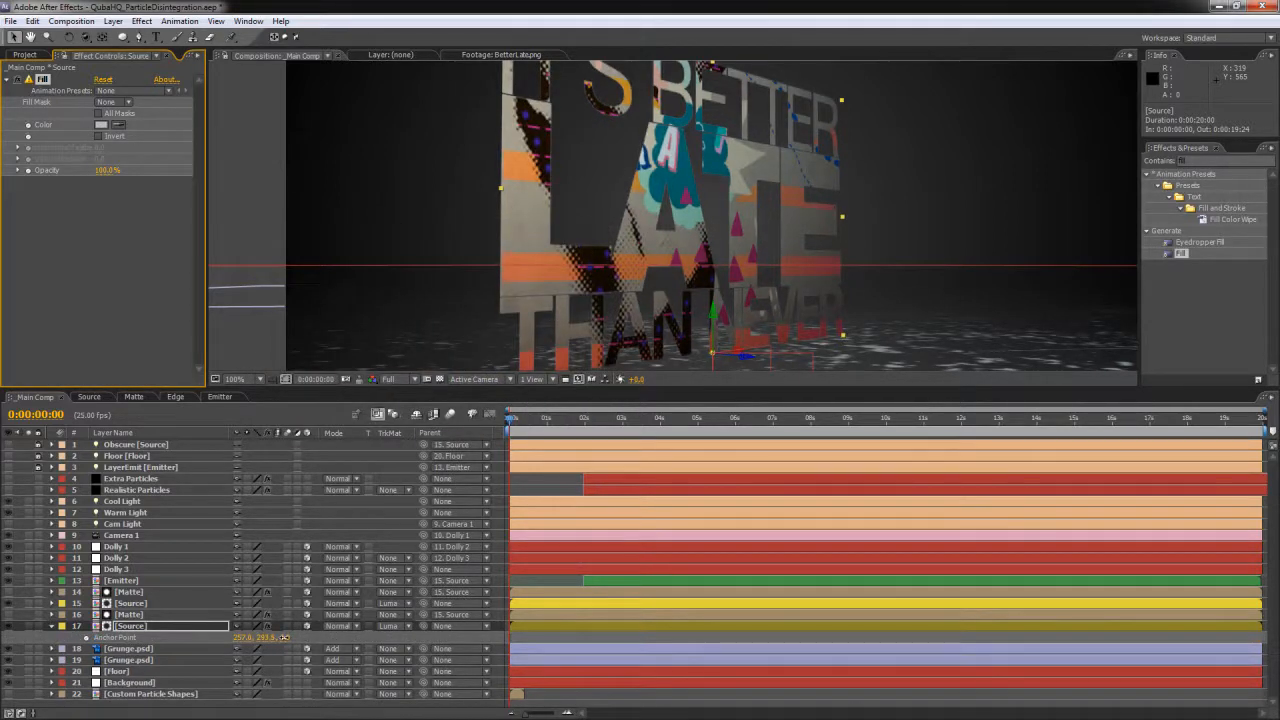
{"action": "left_click", "coordinate": [285, 637]}
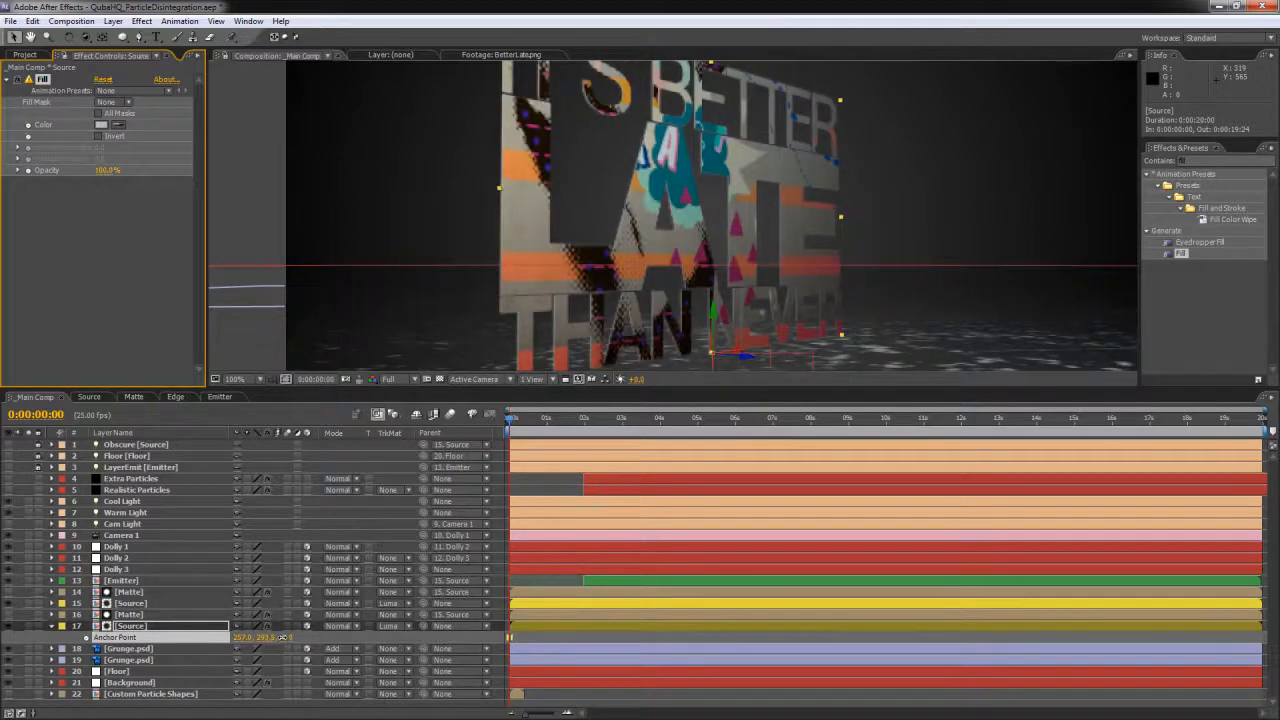
{"action": "left_click_drag", "start_coordinate": [283, 637], "coordinate": [282, 637]}
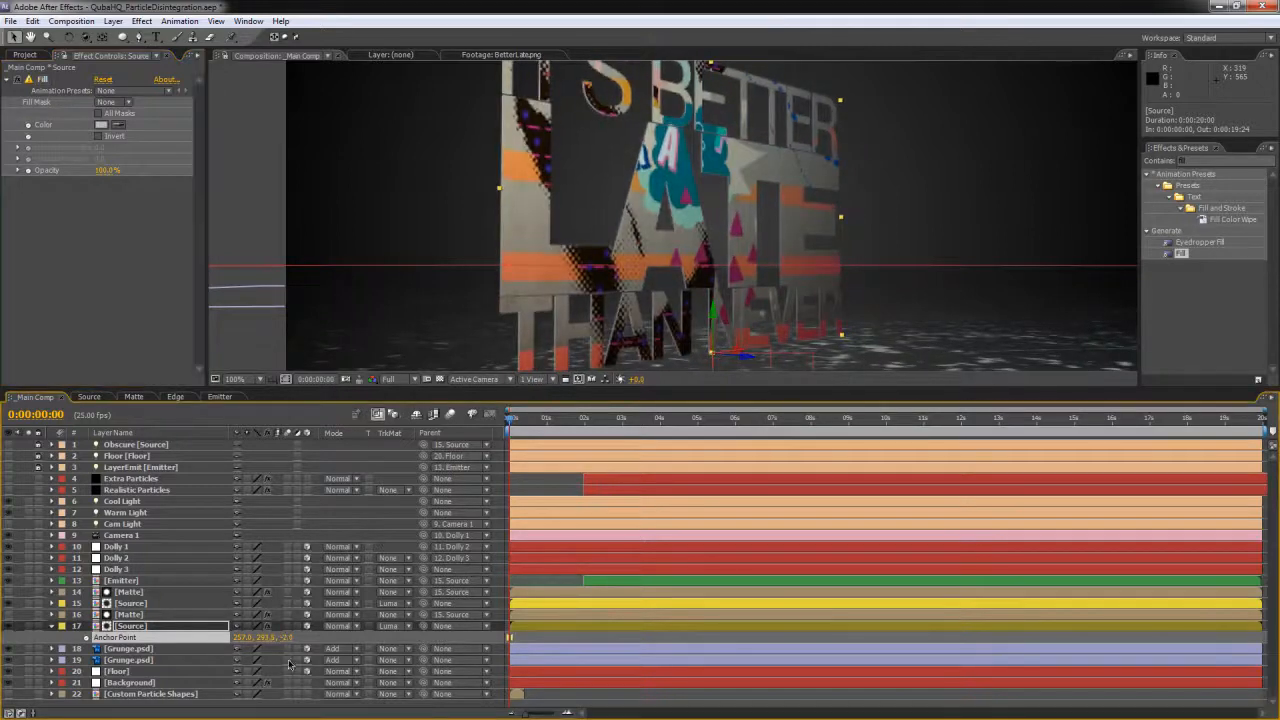
{"action": "left_click", "coordinate": [121, 264]}
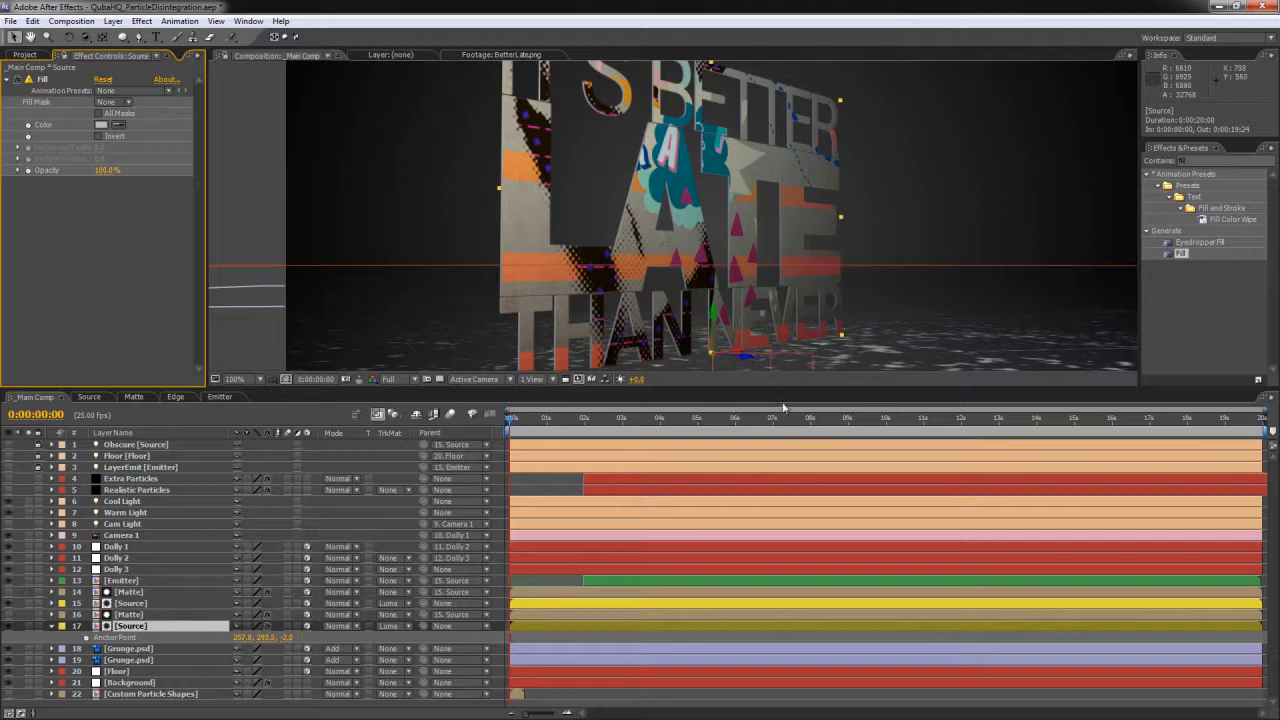
{"action": "left_click_drag", "start_coordinate": [789, 389], "coordinate": [787, 589]}
{"action": "scroll", "coordinate": [803, 324], "scroll_direction": "up", "scroll_amount": 1}
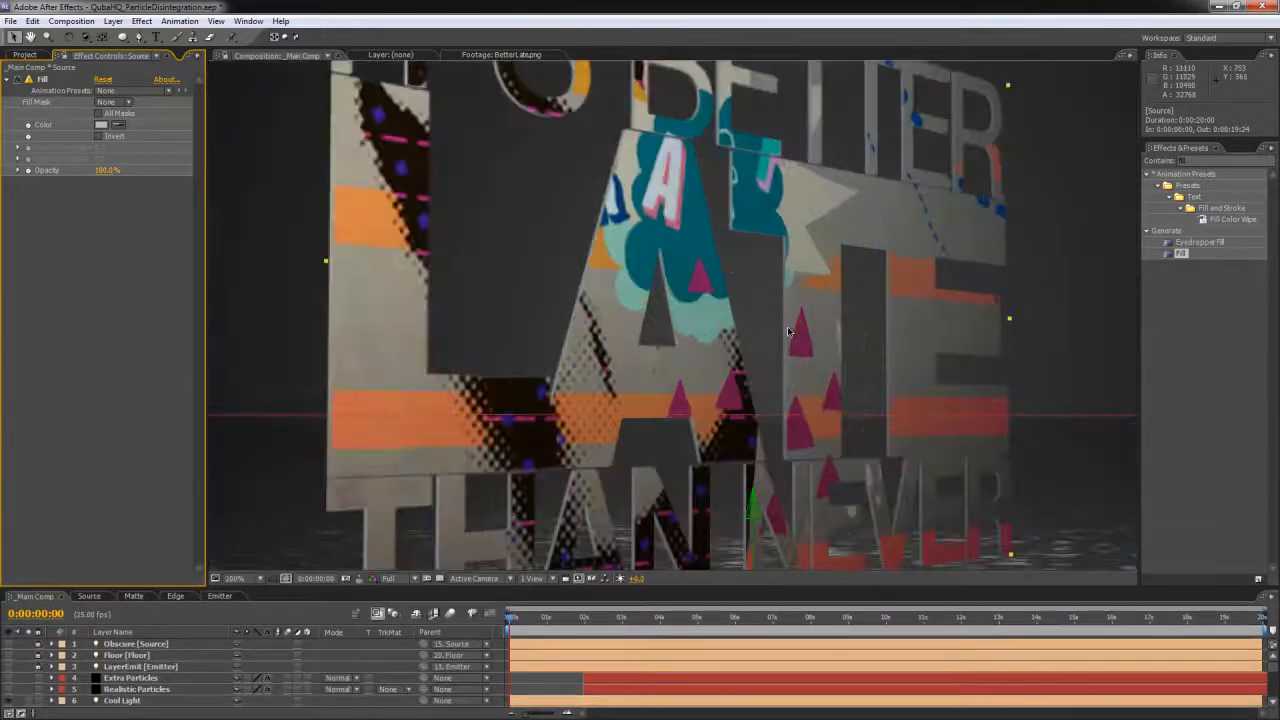
{"action": "scroll", "coordinate": [803, 324], "scroll_direction": "down", "scroll_amount": 1}
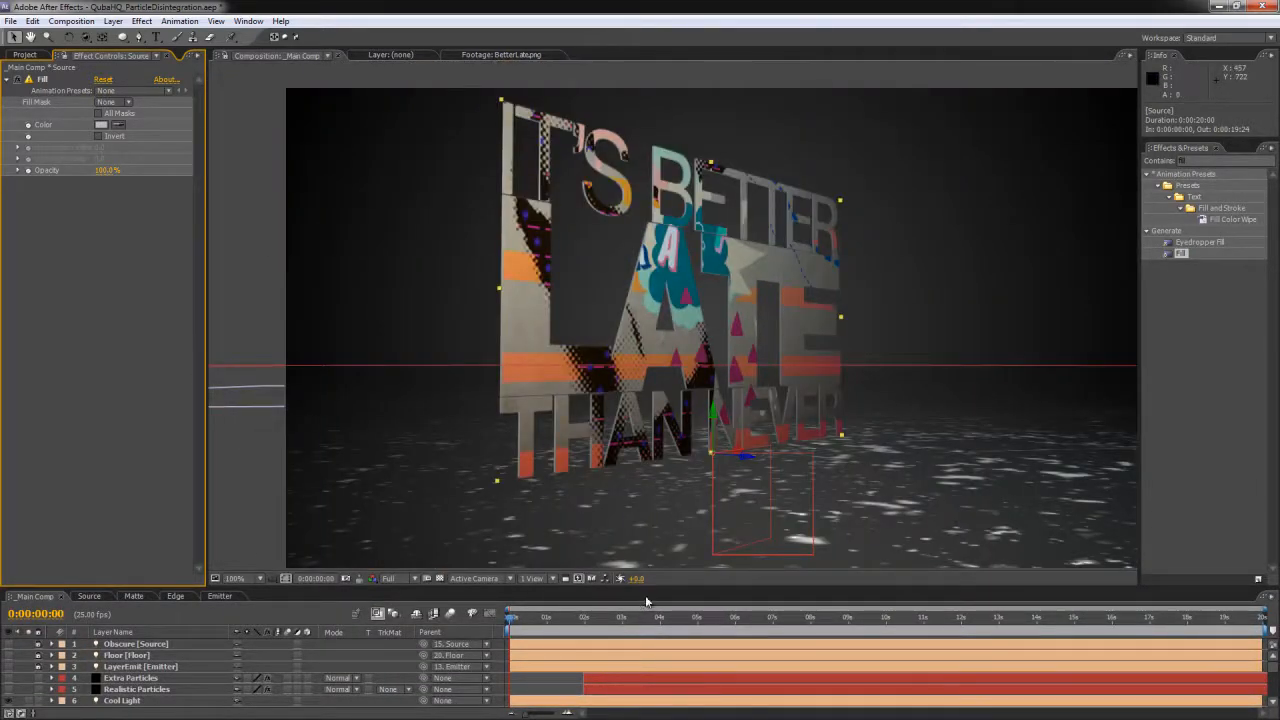
{"action": "left_click_drag", "start_coordinate": [652, 584], "coordinate": [652, 458]}
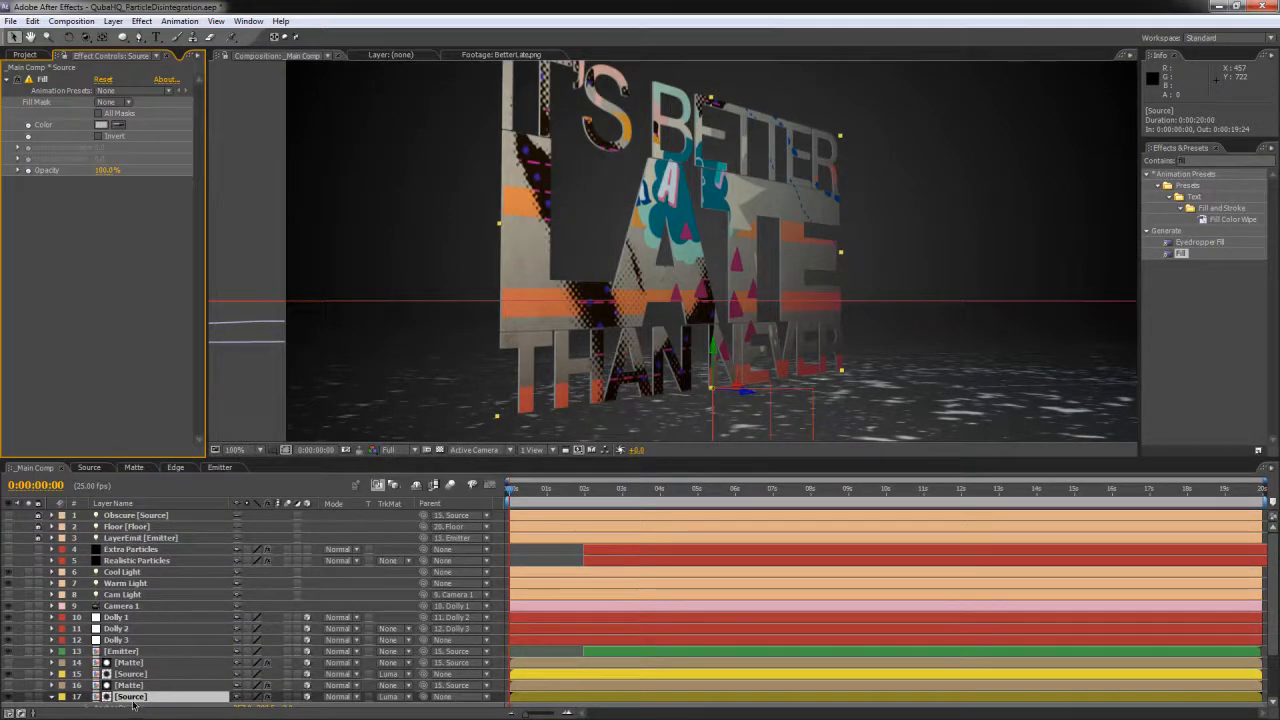
Step: Lighten the lower Source layer's Fill color to a neutral gray with 89% brightness
{"action": "left_click", "coordinate": [140, 694]}
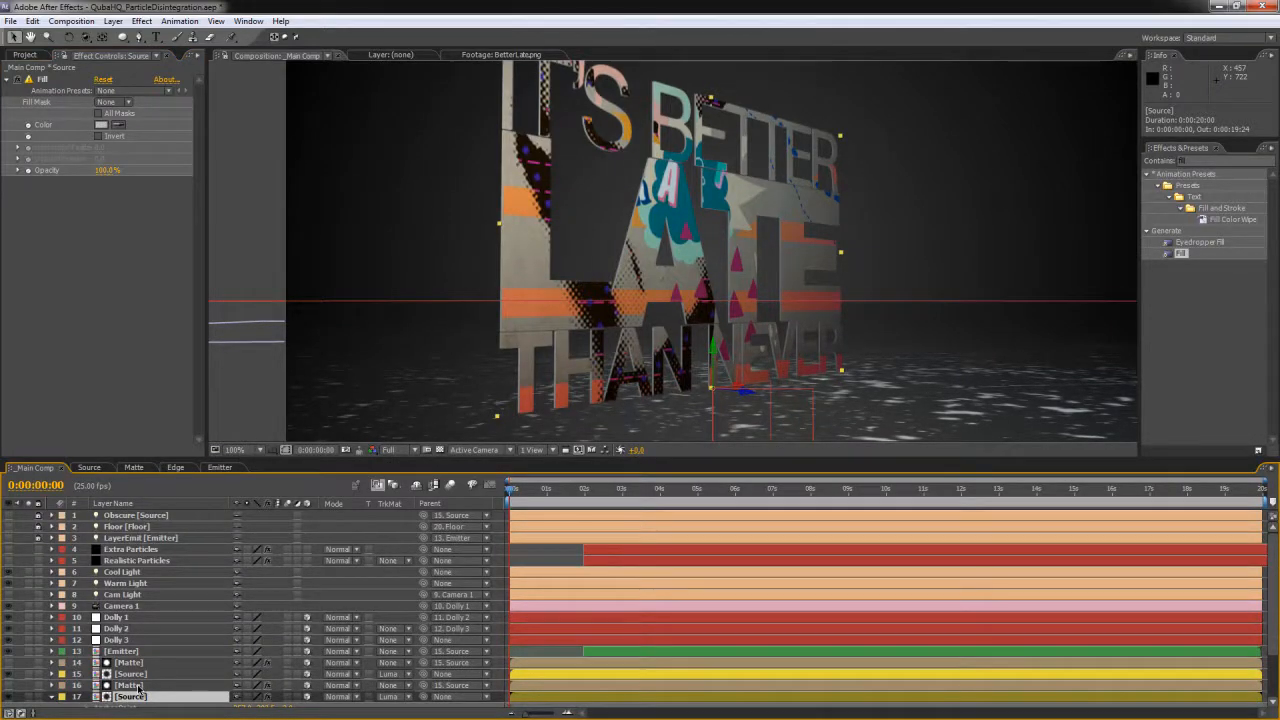
{"action": "left_click_drag", "start_coordinate": [350, 466], "coordinate": [350, 403]}
{"action": "key", "text": "a"}
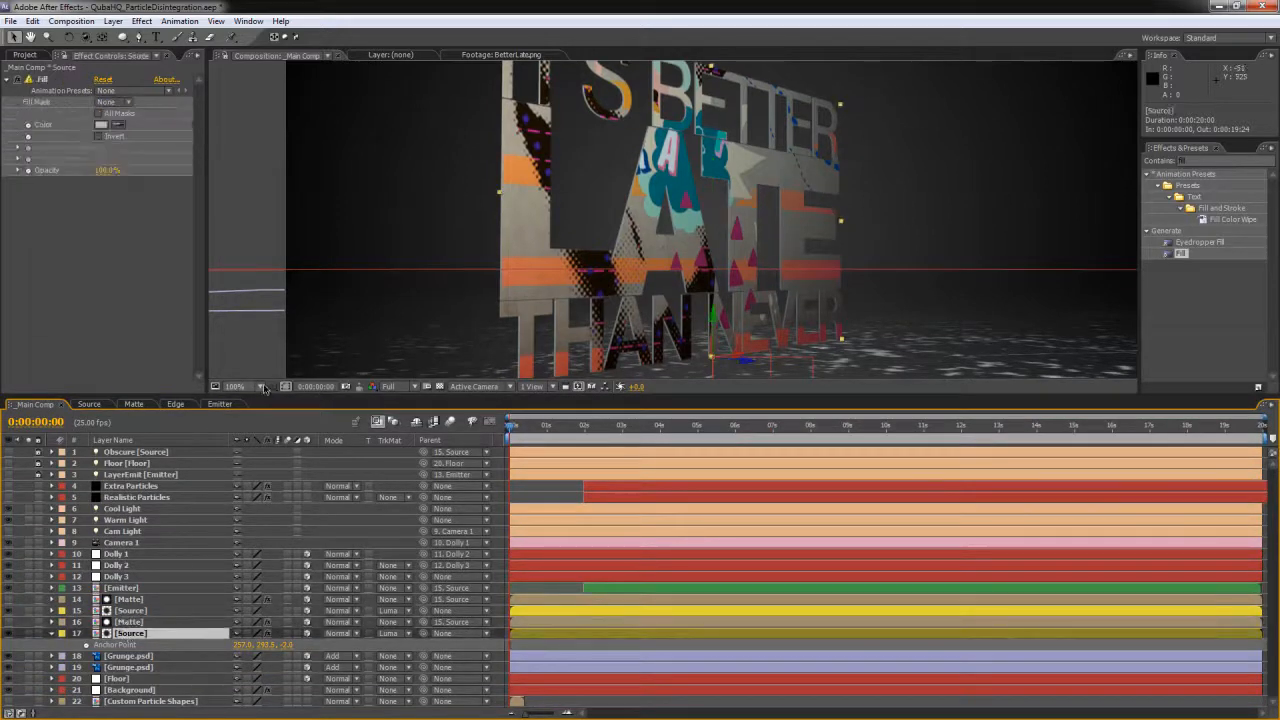
{"action": "left_click", "coordinate": [100, 125]}
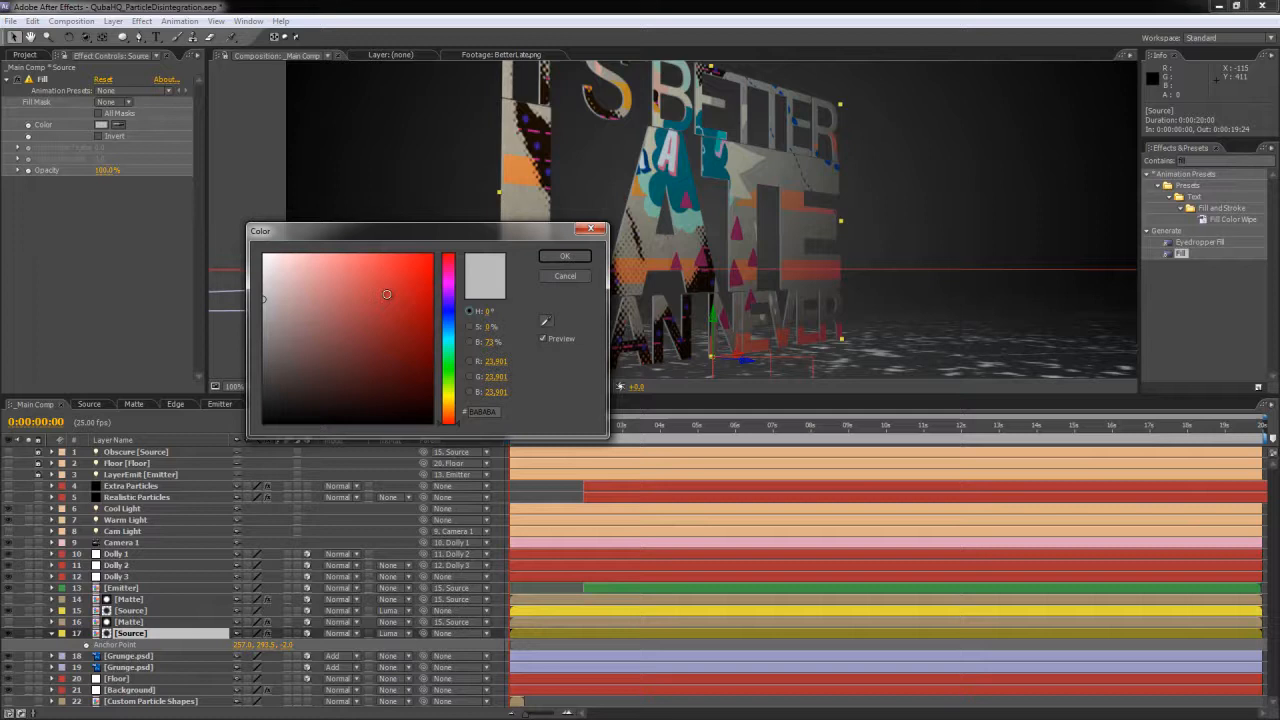
{"action": "left_click", "coordinate": [264, 272]}
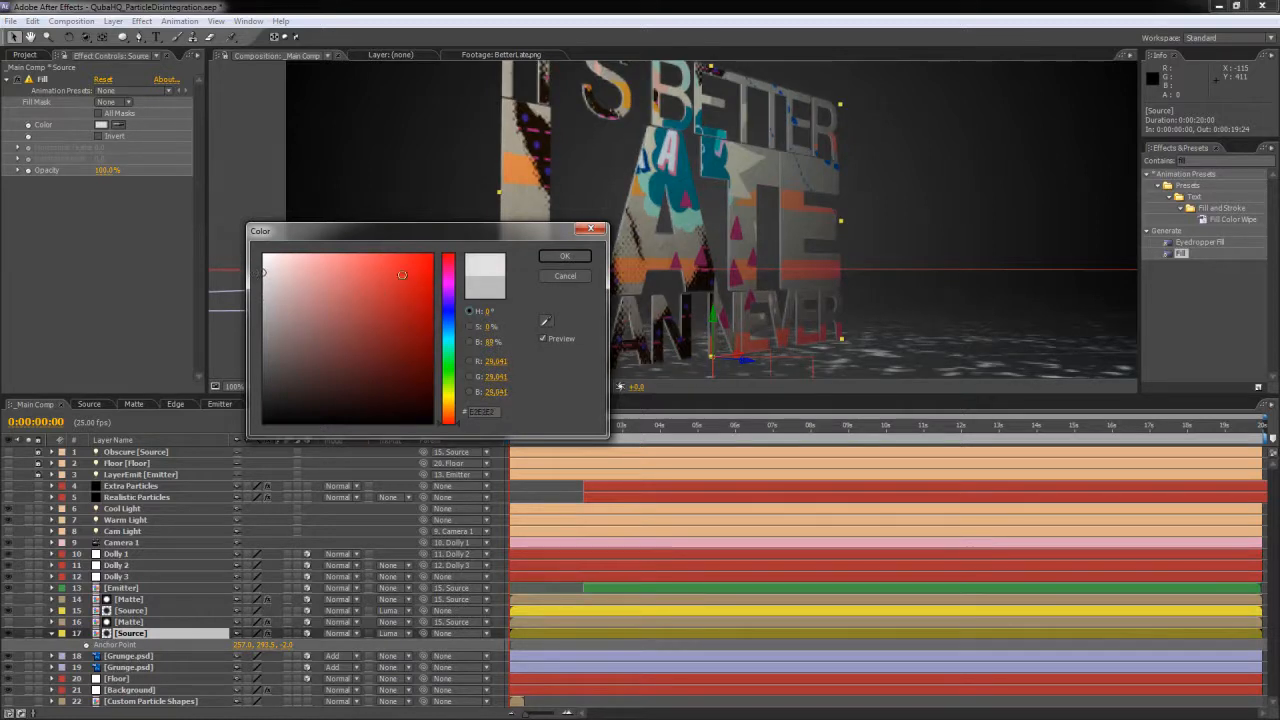
{"action": "left_click", "coordinate": [565, 256]}
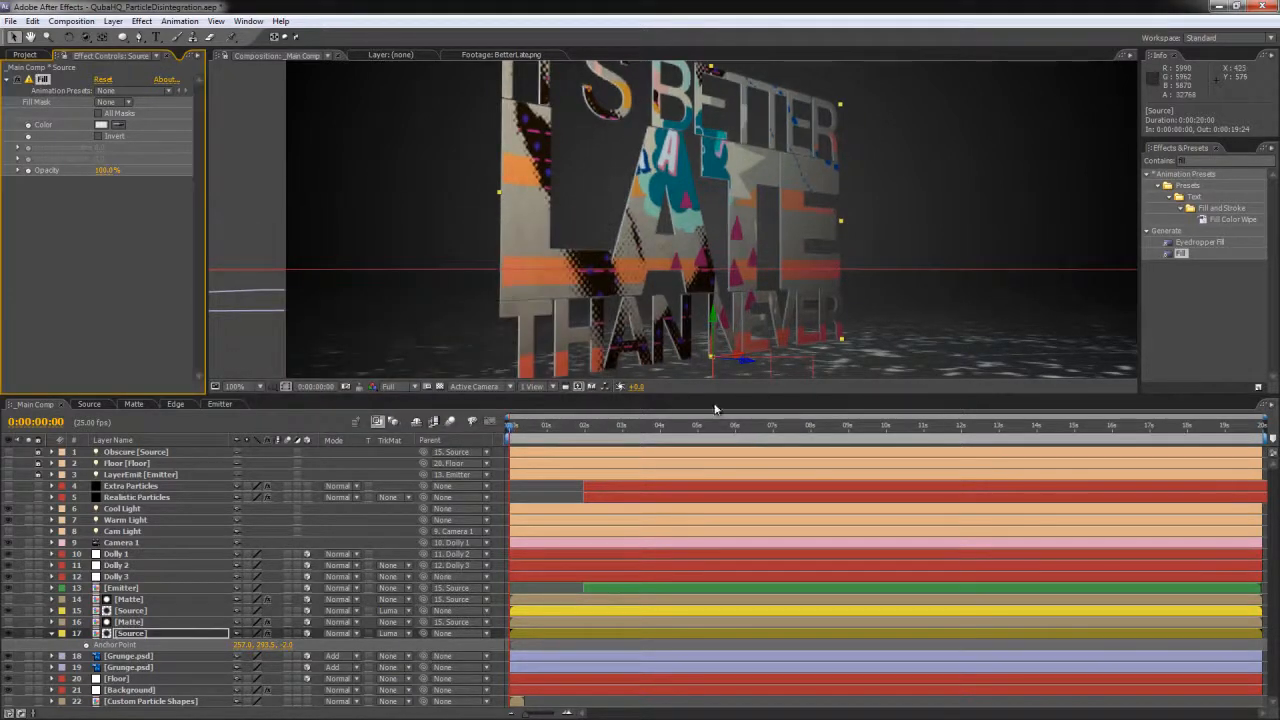
Step: Set the lower Source layer's anchor point Z value to -1.5 and enlarge the composition view
{"action": "left_click", "coordinate": [286, 645]}
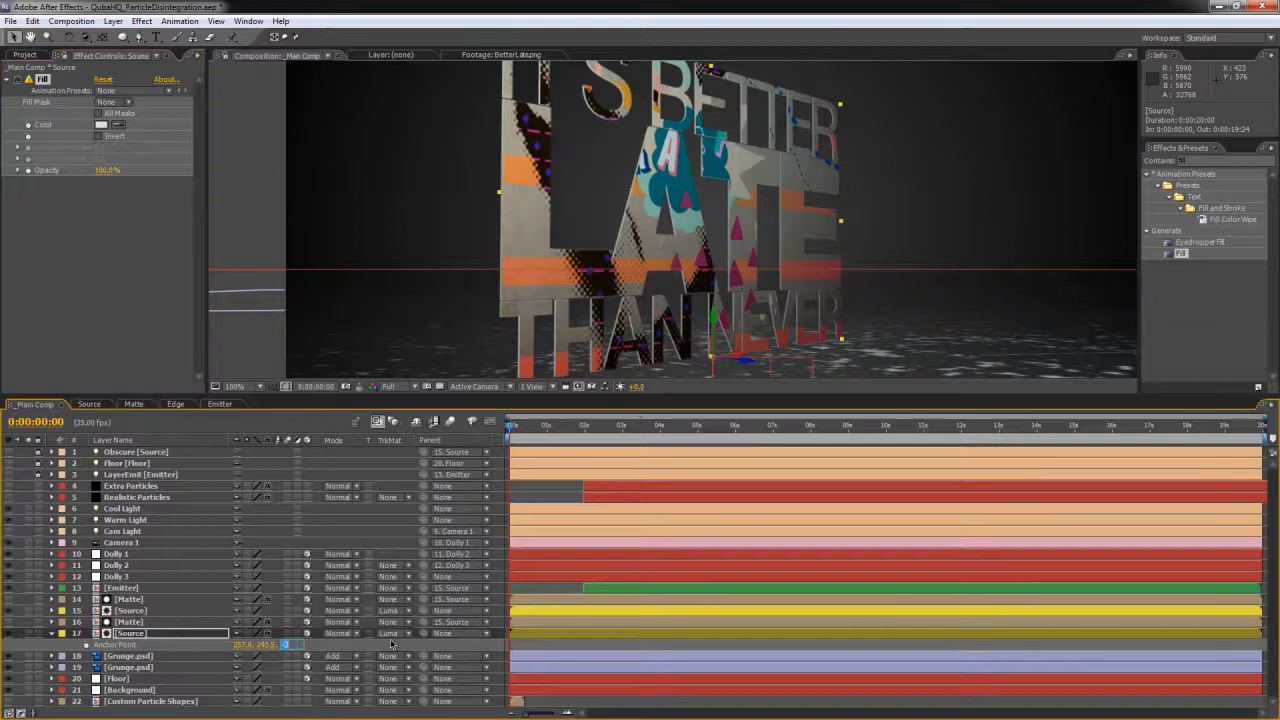
{"action": "type", "text": "-1.5"}
{"action": "key", "text": "Return"}
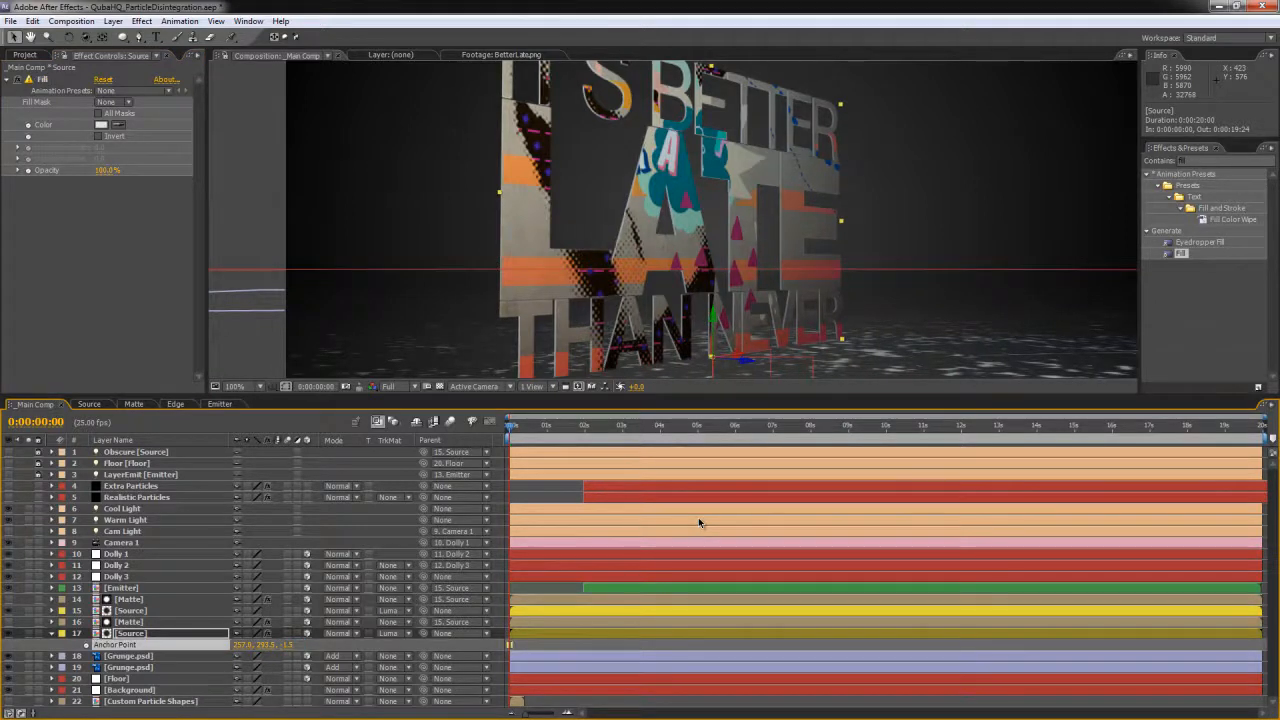
{"action": "left_click_drag", "start_coordinate": [740, 395], "coordinate": [740, 475]}
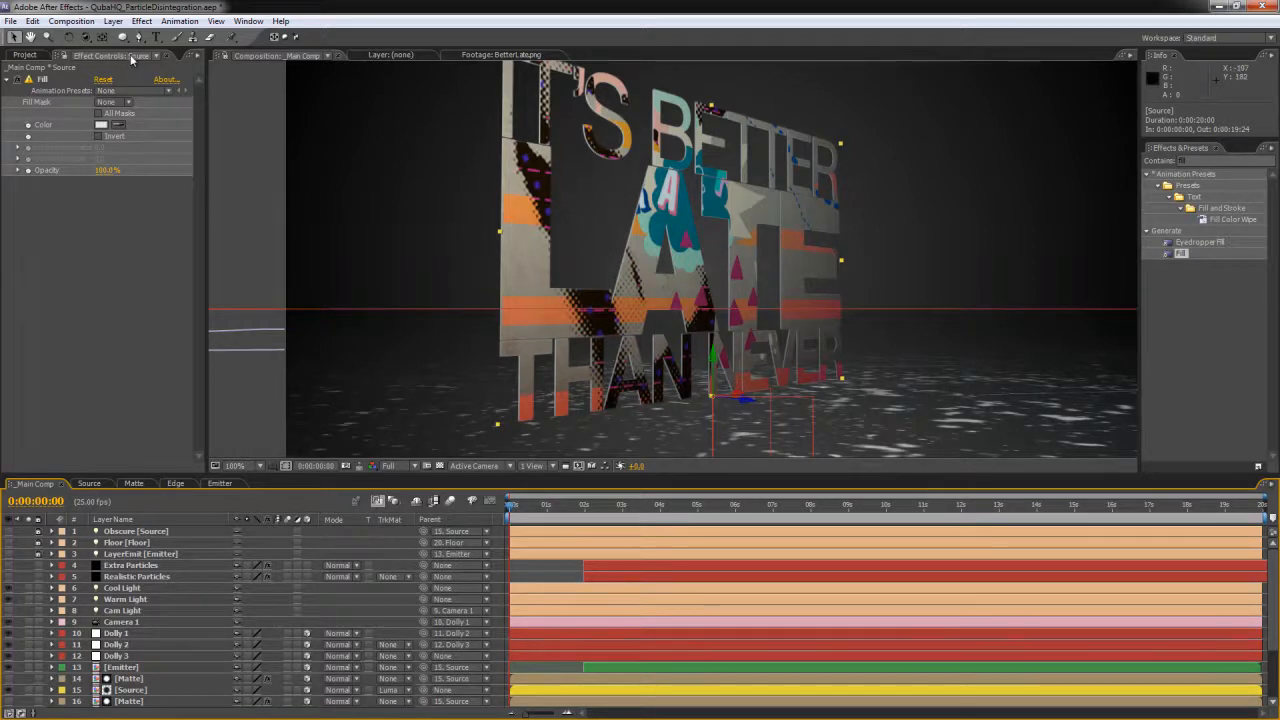
Step: Create a black solid about 500 pixels wide and 100 pixels high
{"action": "left_click", "coordinate": [411, 238]}
{"action": "key", "text": "ctrl+y"}
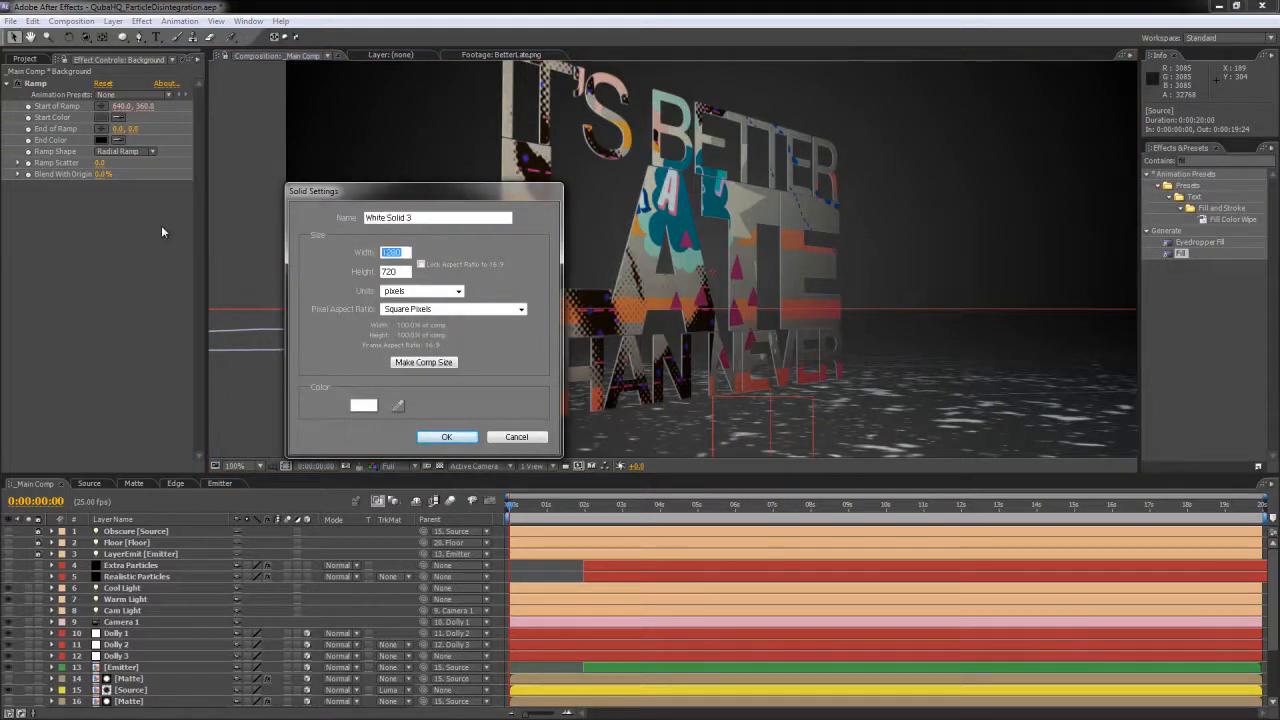
{"action": "type", "text": "100"}
{"action": "left_click", "coordinate": [363, 405]}
{"action": "left_click", "coordinate": [268, 418]}
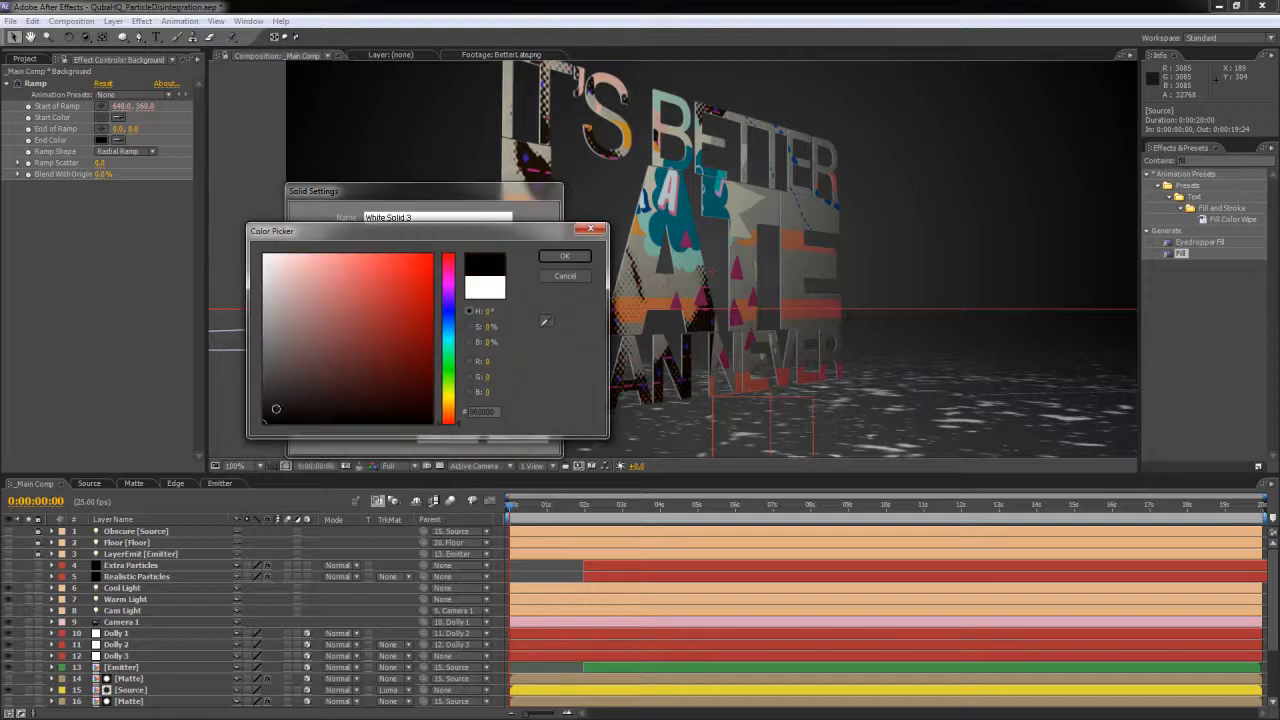
{"action": "left_click", "coordinate": [568, 255]}
{"action": "left_click", "coordinate": [449, 434]}
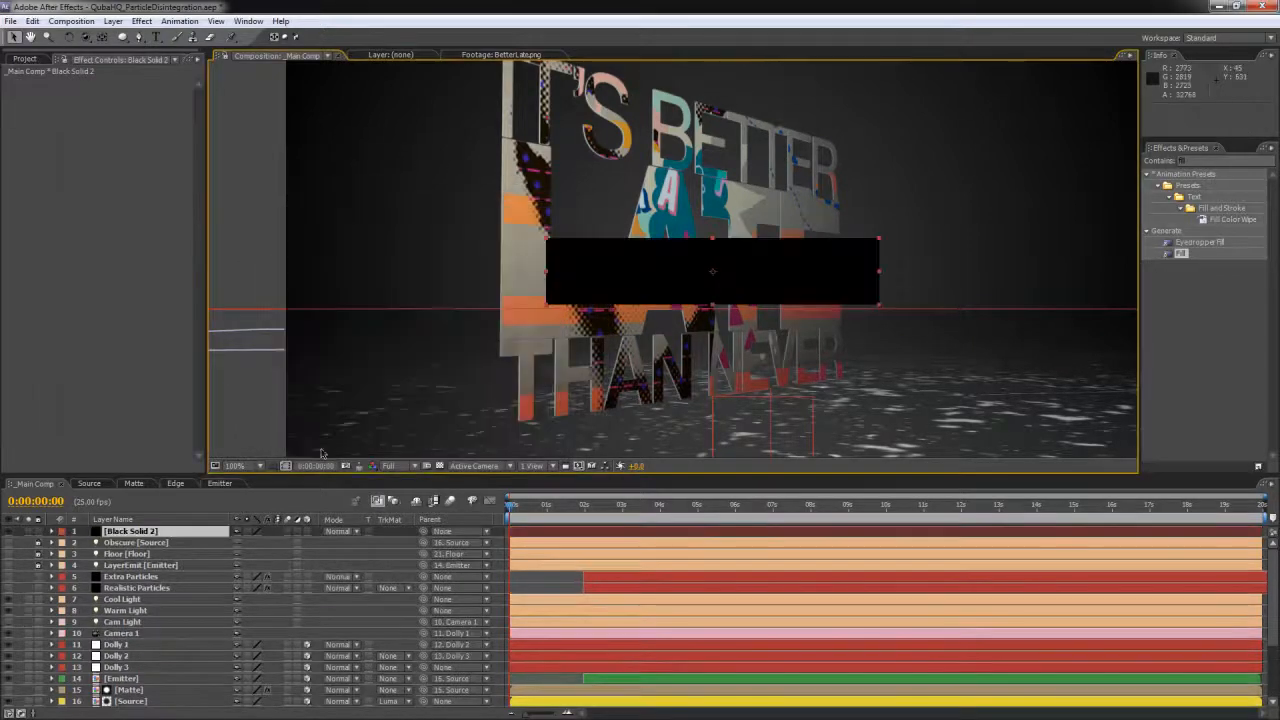
Step: Place the black solid below the lower Source layer, make it 3D, and set its X Rotation to 90°
{"action": "left_click_drag", "start_coordinate": [152, 533], "coordinate": [163, 656]}
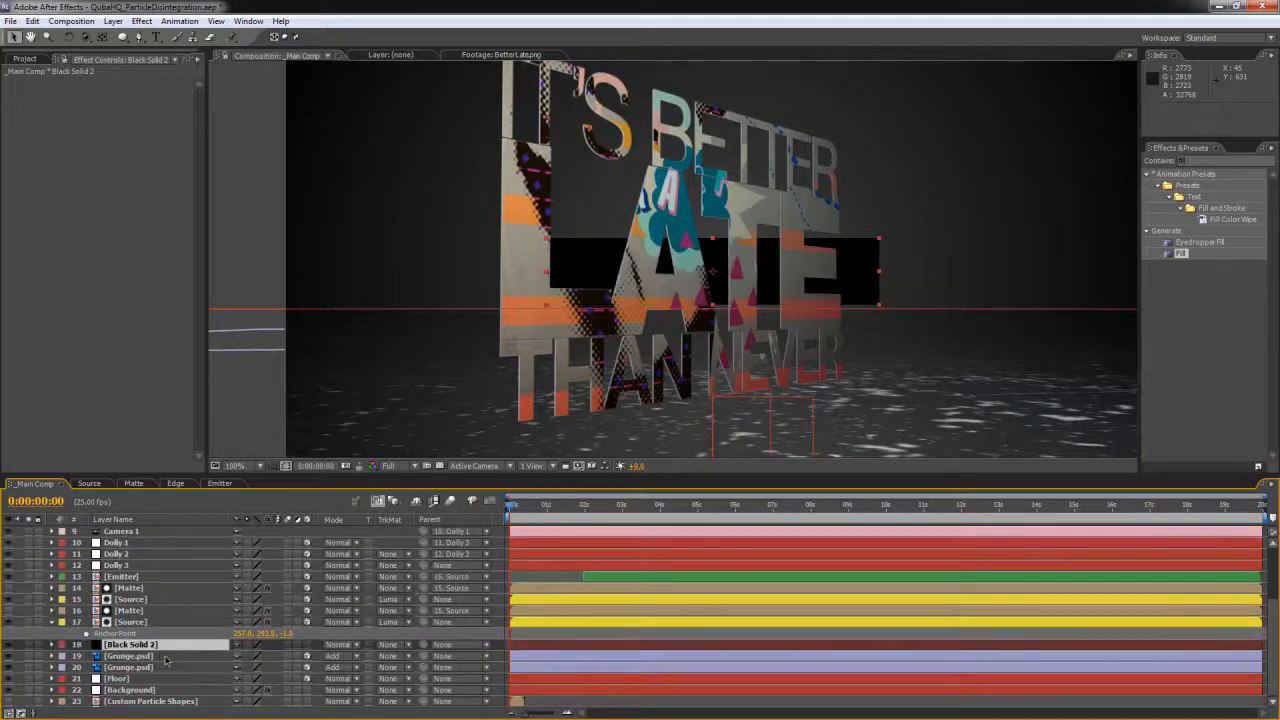
{"action": "left_click", "coordinate": [308, 645]}
{"action": "key", "text": "r"}
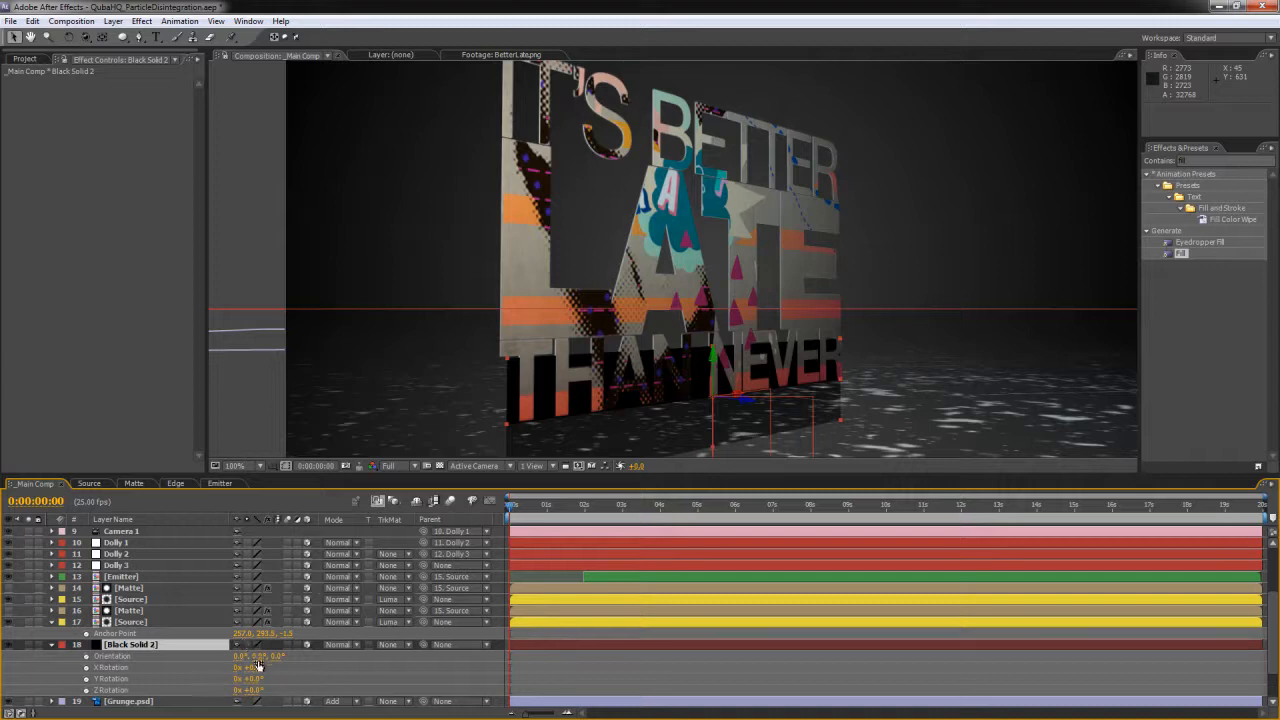
{"action": "left_click", "coordinate": [252, 667]}
{"action": "type", "text": "90"}
{"action": "key", "text": "Return"}
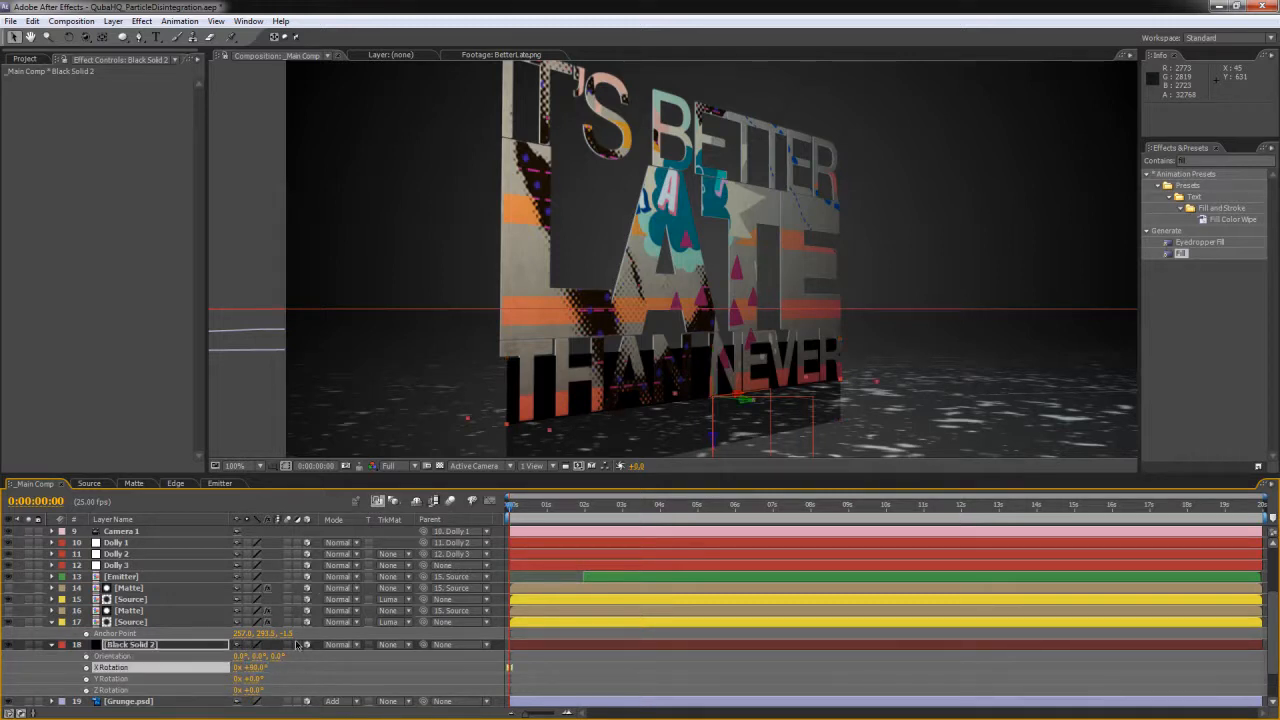
Step: Add an elliptical mask that fills the full size of the black solid under the text
{"action": "left_click", "coordinate": [122, 38]}
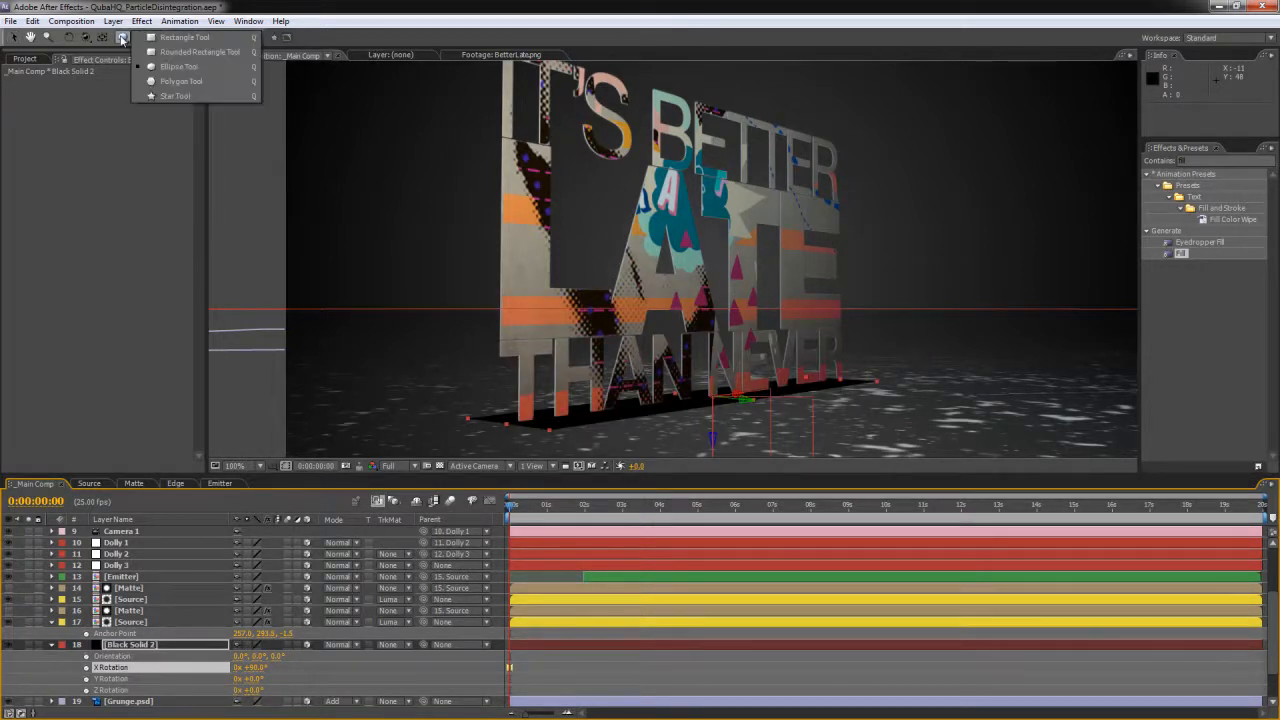
{"action": "left_click", "coordinate": [178, 66]}
{"action": "double_click", "coordinate": [122, 37]}
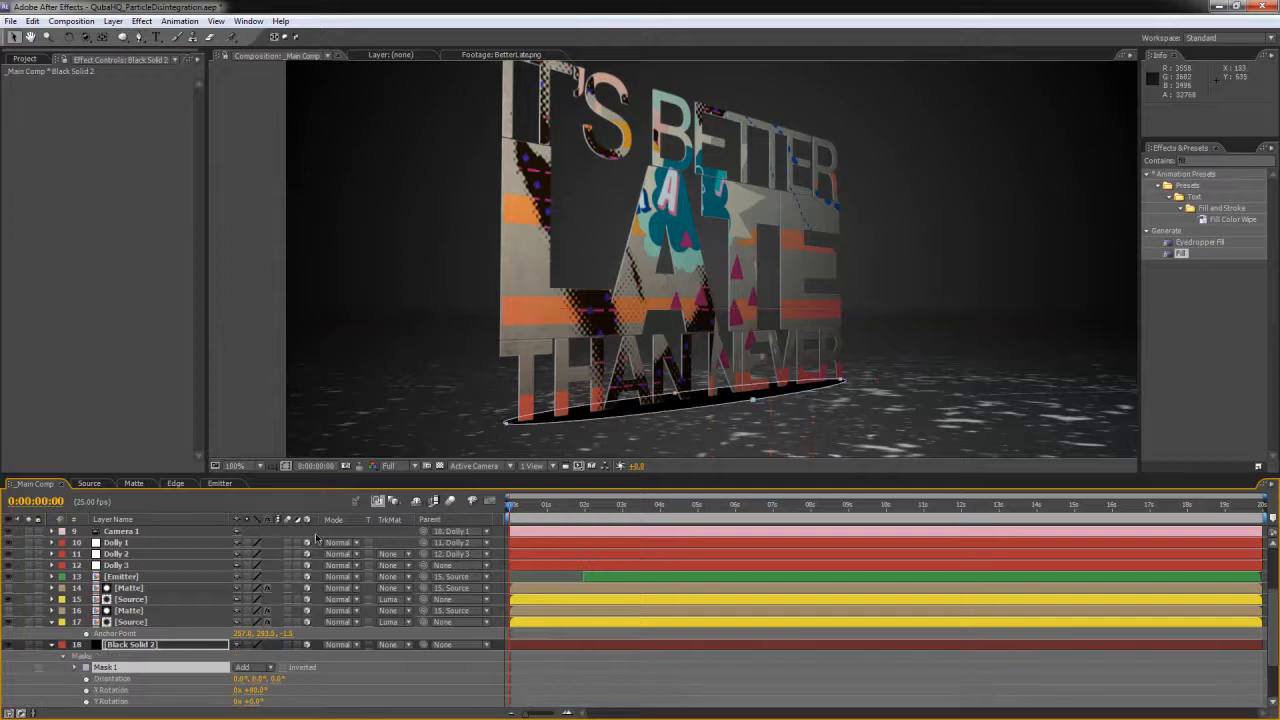
Step: Apply a Gaussian Blur effect to the masked black solid
{"action": "right_click", "coordinate": [163, 654]}
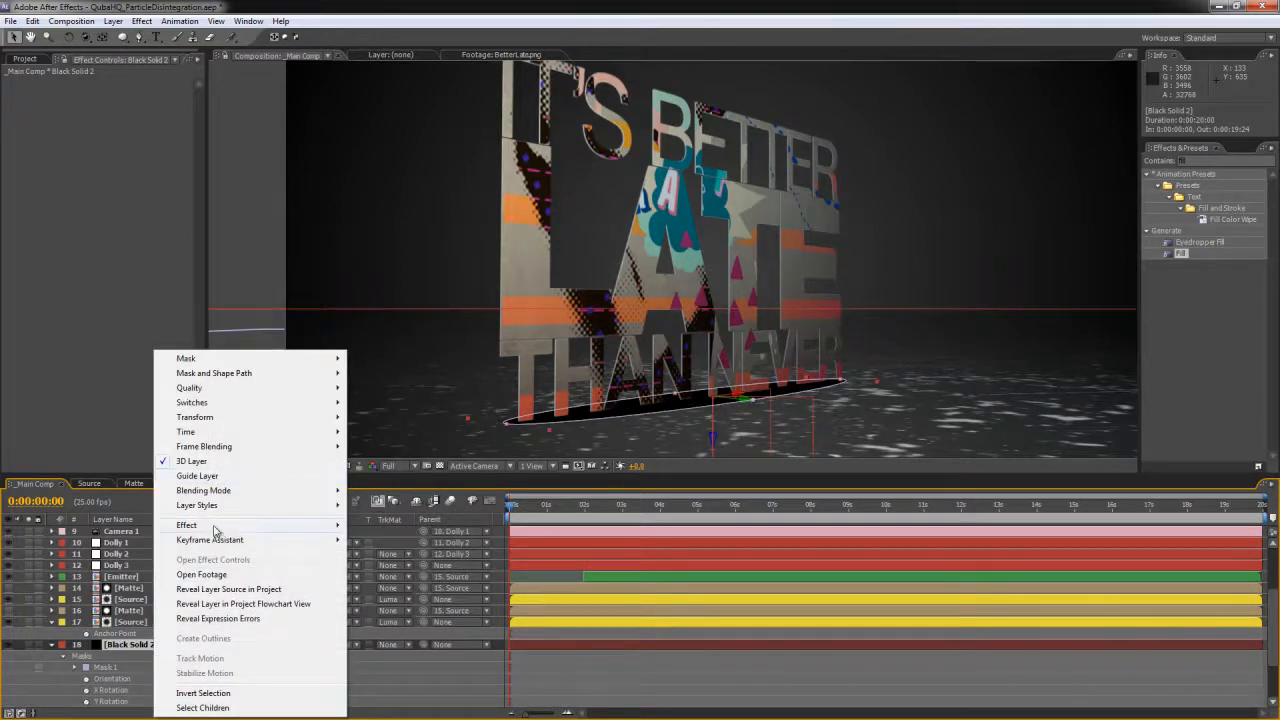
{"action": "mouse_move", "coordinate": [213, 529]}
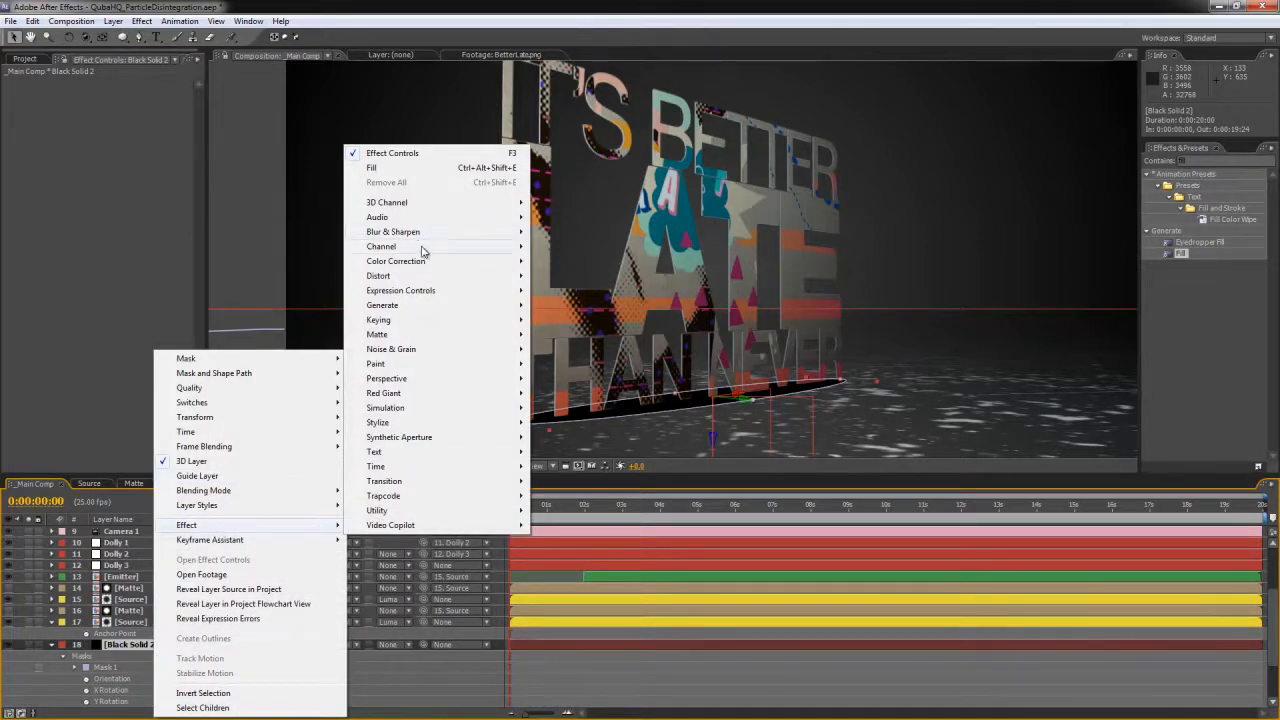
{"action": "mouse_move", "coordinate": [425, 236]}
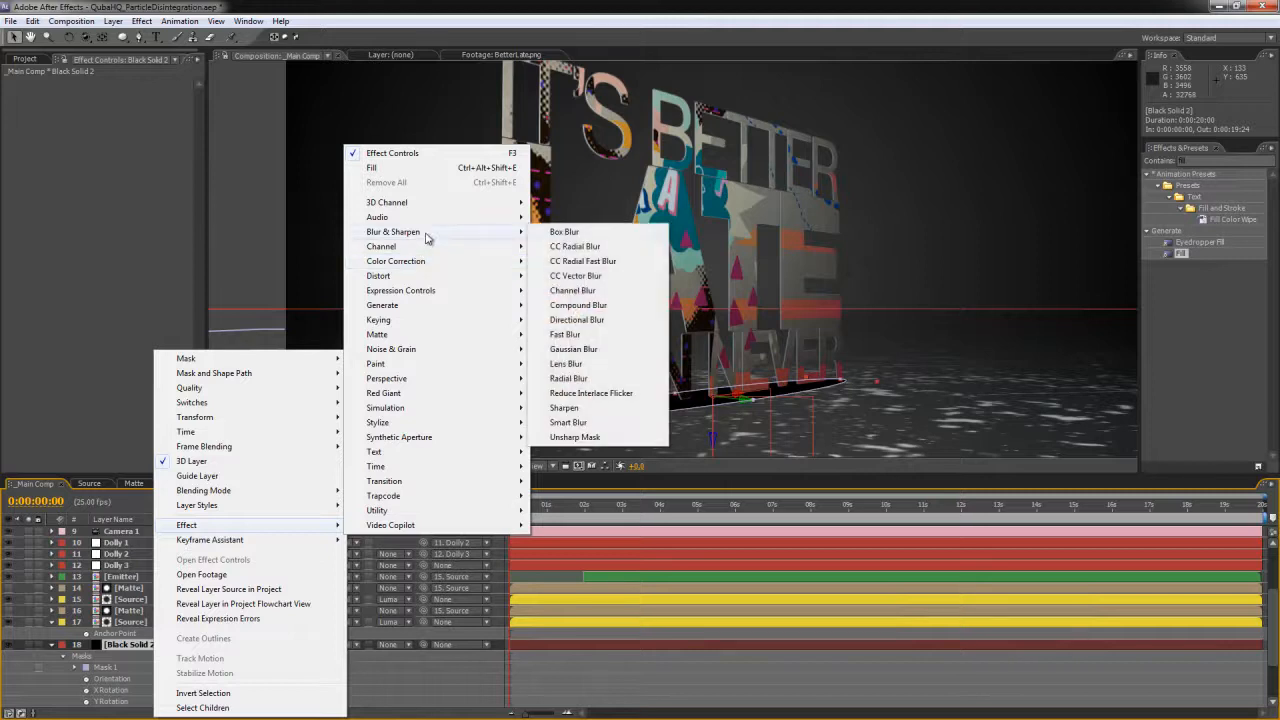
{"action": "left_click", "coordinate": [607, 349]}
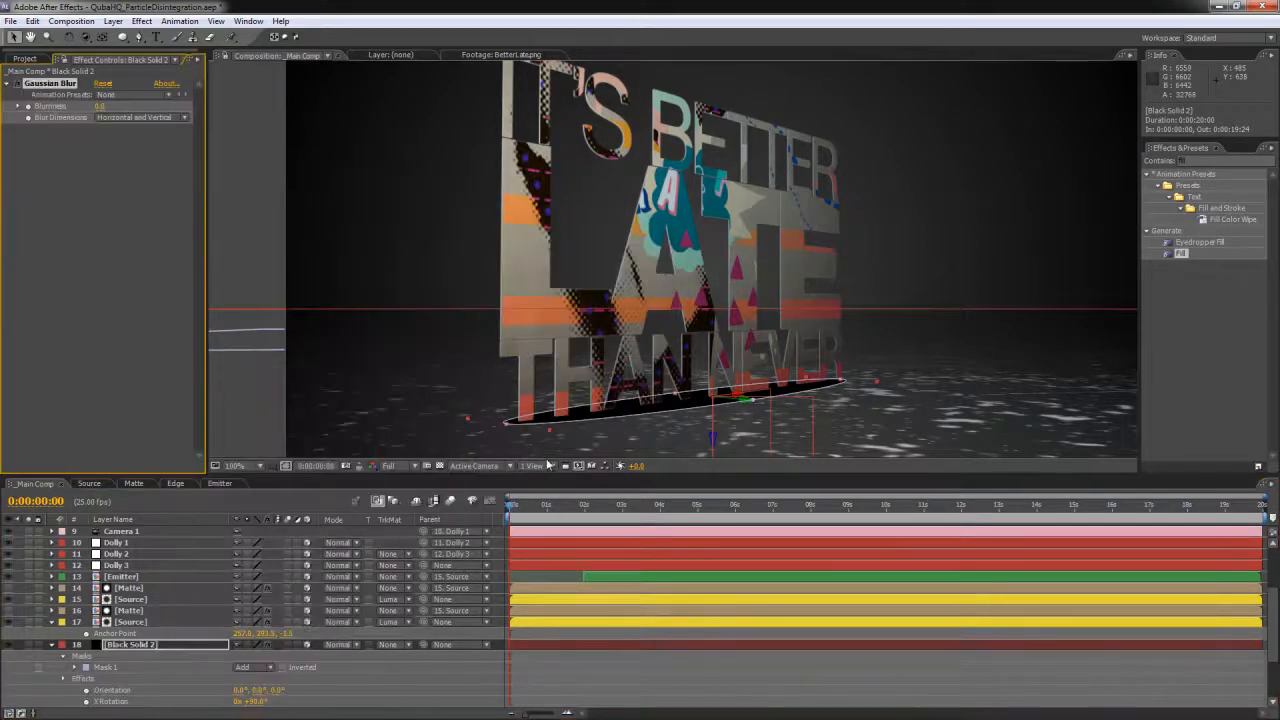
Step: Set the black shadow solid's Gaussian Blur blurriness to about 110 and lower the solid's opacity
{"action": "left_click", "coordinate": [64, 679]}
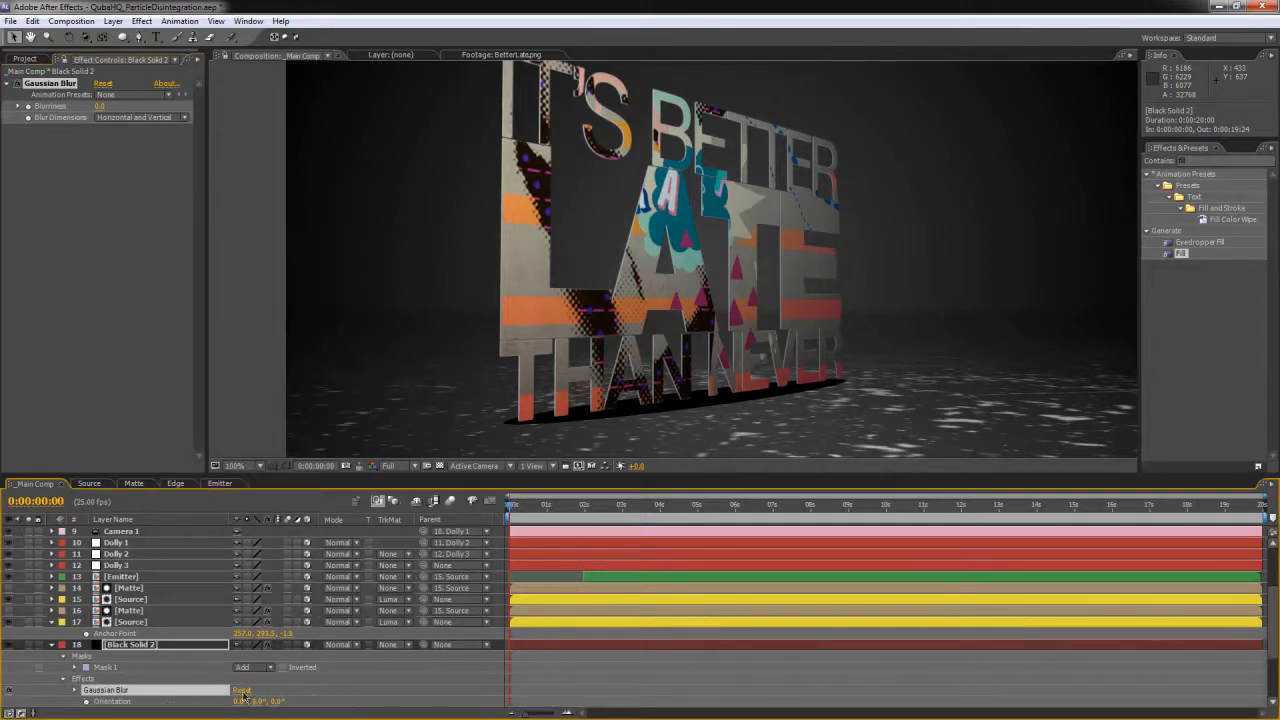
{"action": "left_click", "coordinate": [74, 690]}
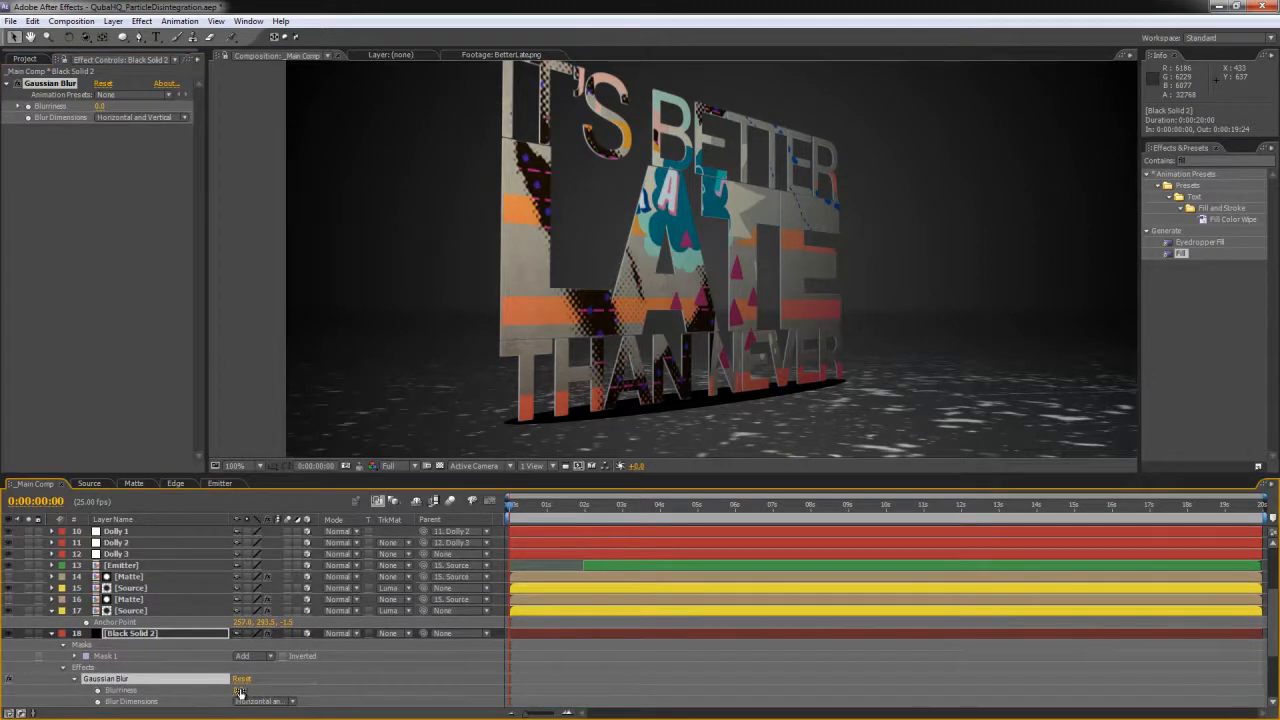
{"action": "left_click_drag", "start_coordinate": [240, 691], "coordinate": [975, 635]}
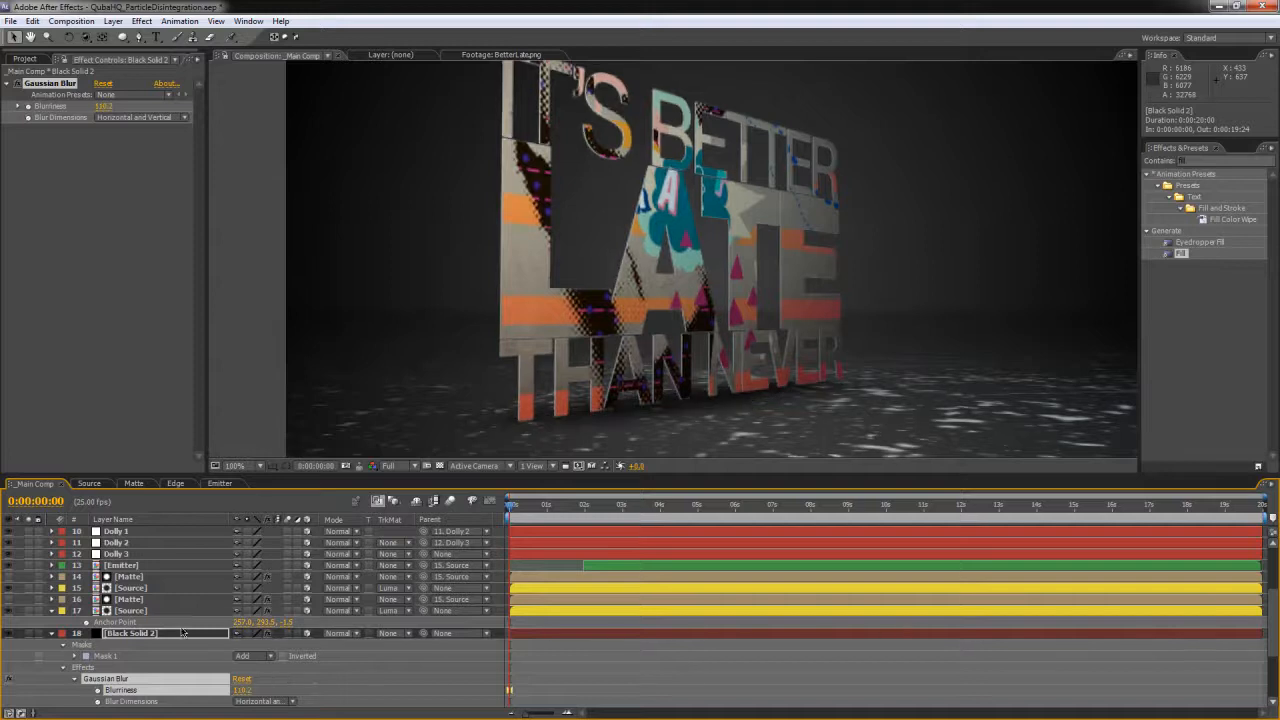
{"action": "key", "text": "shift+t"}
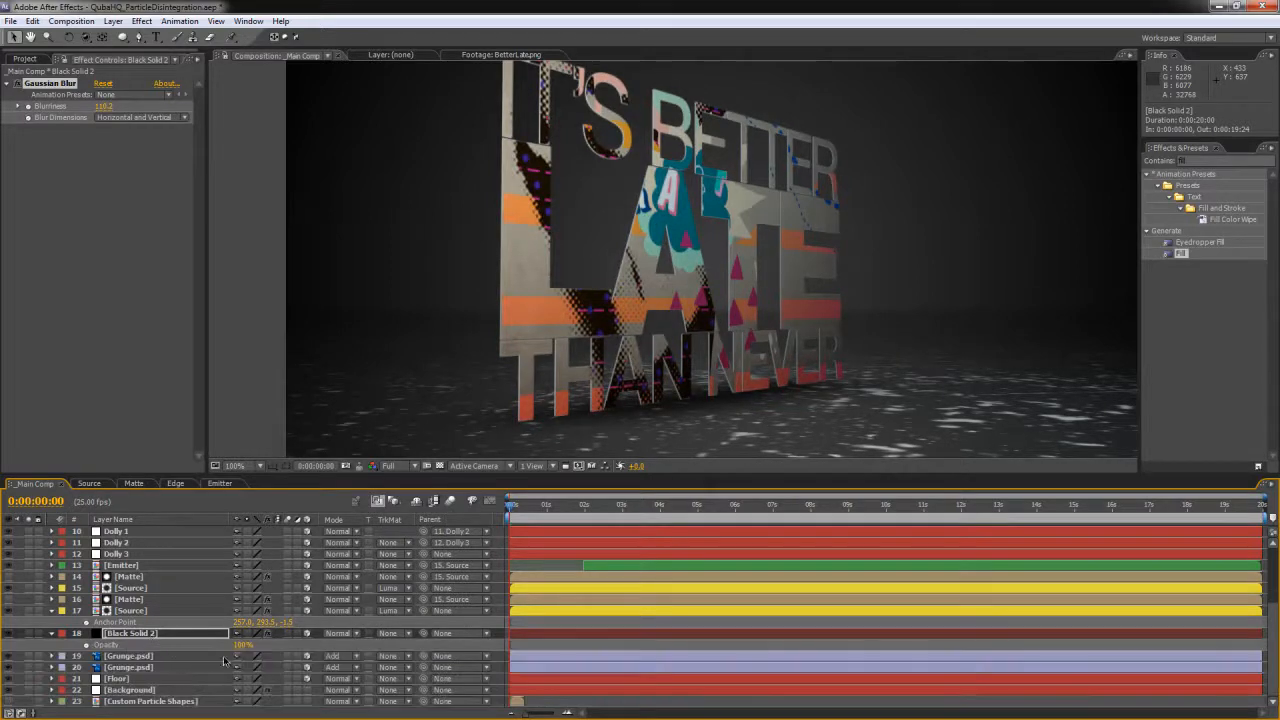
{"action": "left_click_drag", "start_coordinate": [240, 648], "coordinate": [214, 648]}
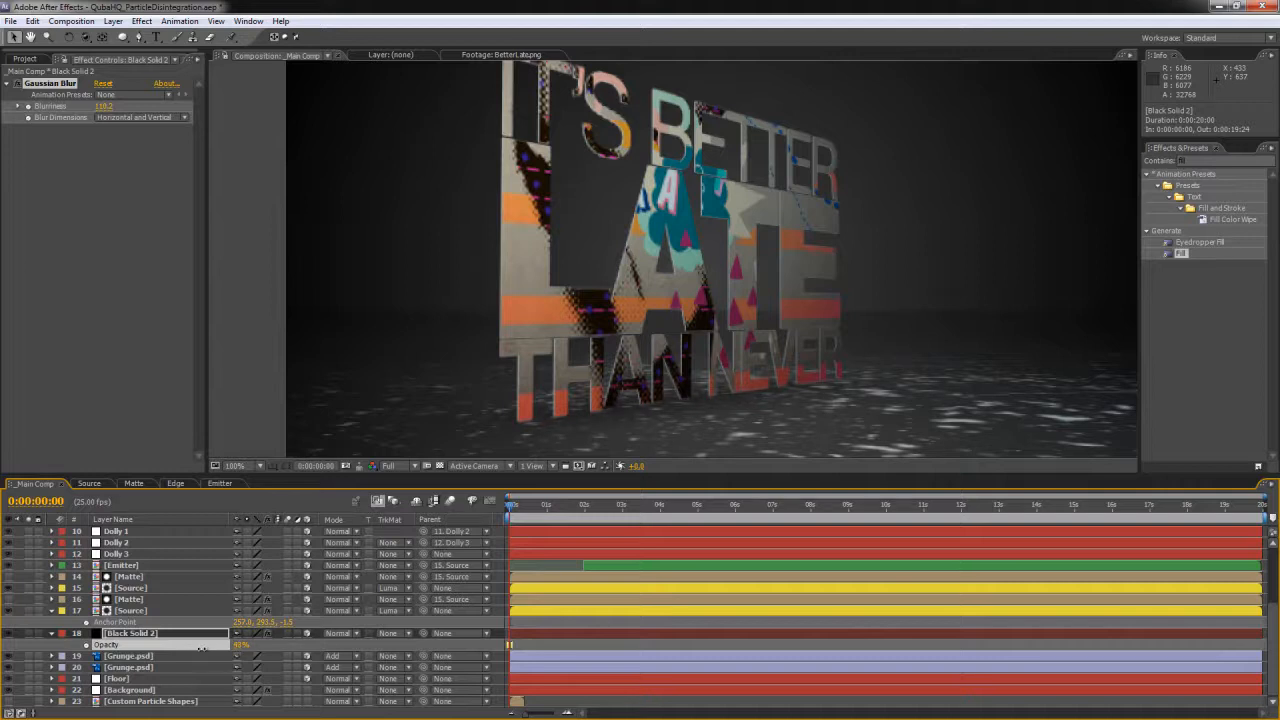
{"action": "left_click_drag", "start_coordinate": [202, 650], "coordinate": [200, 649]}
Step: Scale the shadow solid non-proportionally to about 147, 116, 100% and set its blending mode to Color Burn
{"action": "key", "text": "s"}
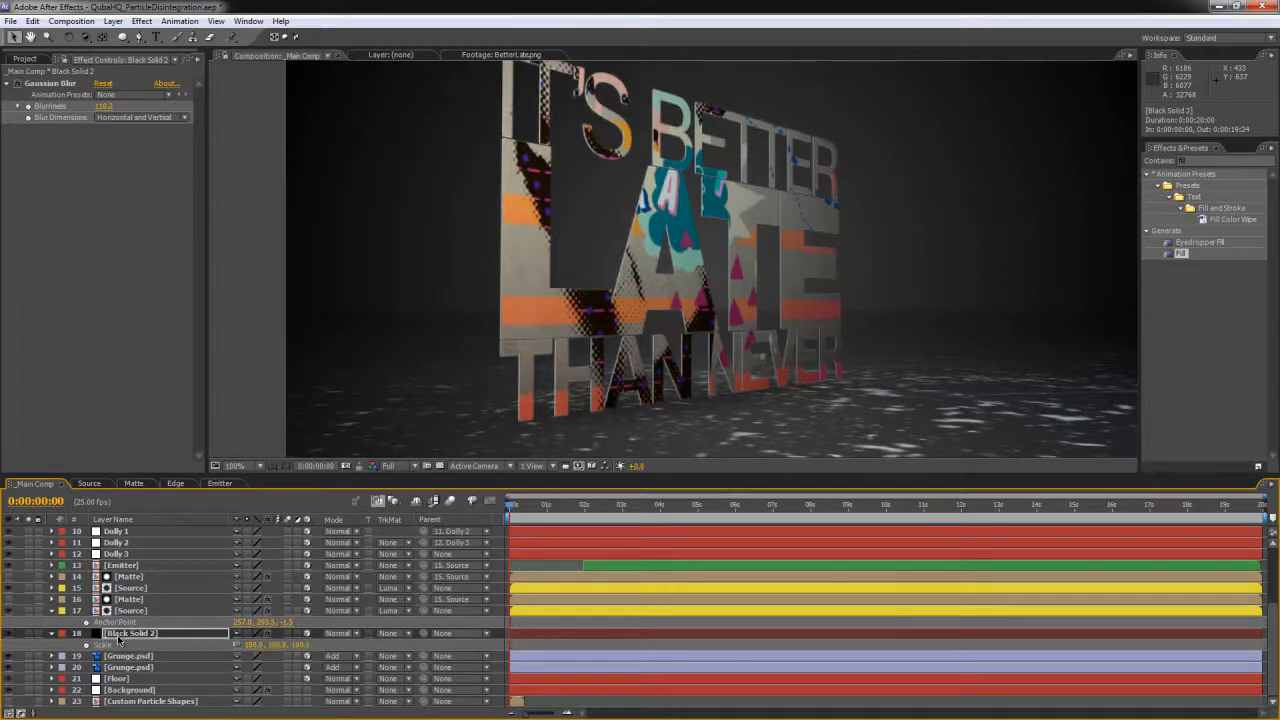
{"action": "left_click", "coordinate": [237, 646]}
{"action": "mouse_move", "coordinate": [277, 647]}
{"action": "left_mouse_down"}
{"action": "mouse_move", "coordinate": [334, 637]}
{"action": "mouse_move", "coordinate": [291, 642]}
{"action": "left_mouse_up"}
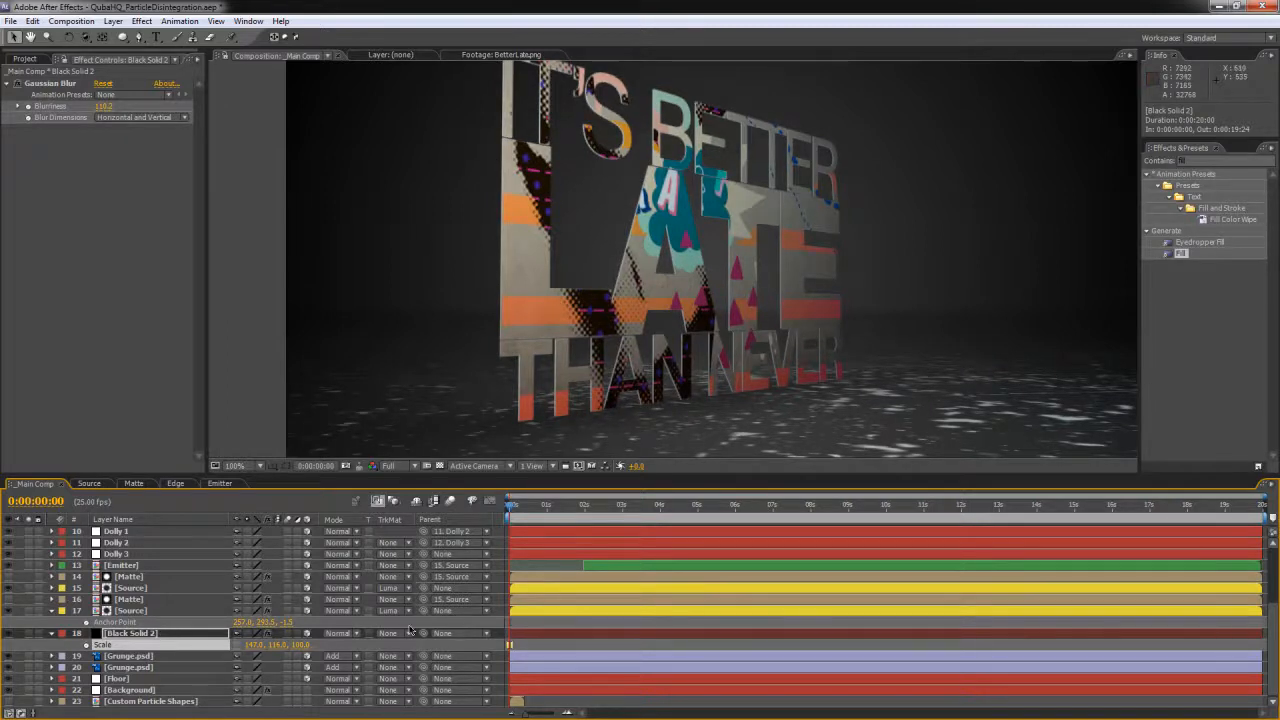
{"action": "left_click", "coordinate": [343, 633]}
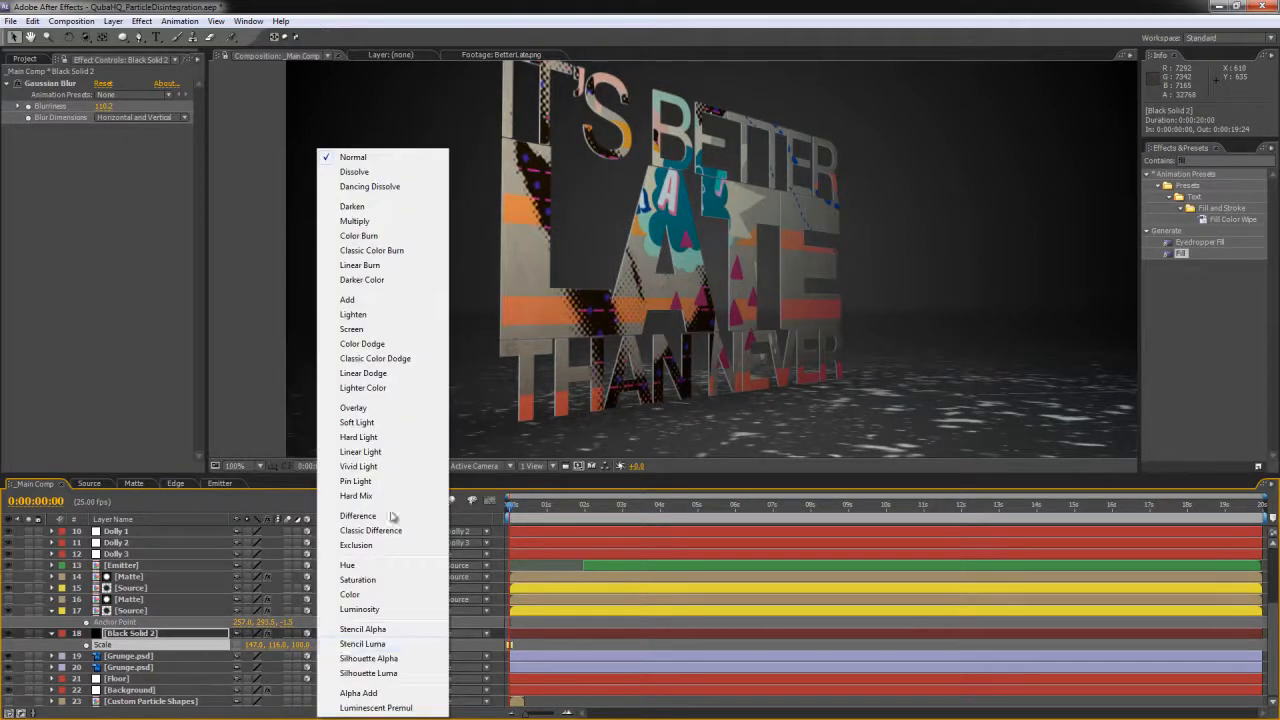
{"action": "left_click", "coordinate": [359, 236]}
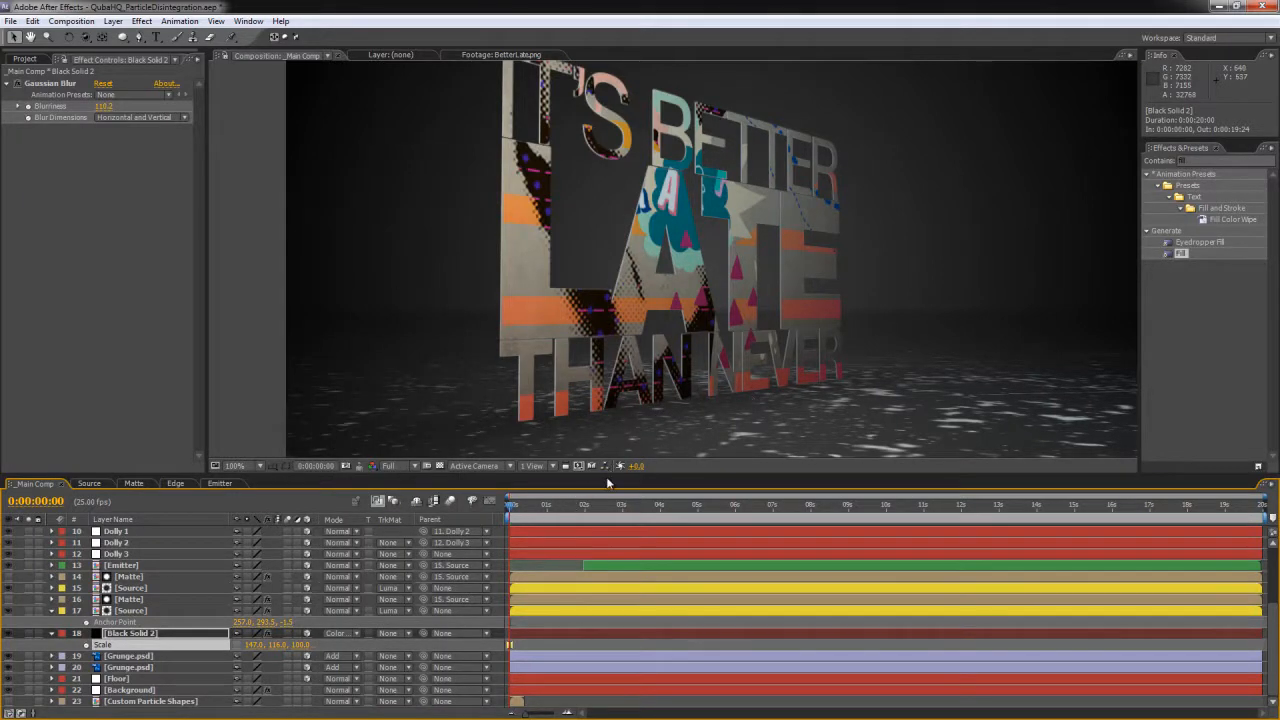
Step: Fit the composition view up to 100% and turn on Depth of Field for Camera 1
{"action": "mouse_move", "coordinate": [608, 470]}
{"action": "left_mouse_down"}
{"action": "mouse_move", "coordinate": [611, 560]}
{"action": "mouse_move", "coordinate": [624, 421]}
{"action": "mouse_move", "coordinate": [627, 471]}
{"action": "left_mouse_up"}
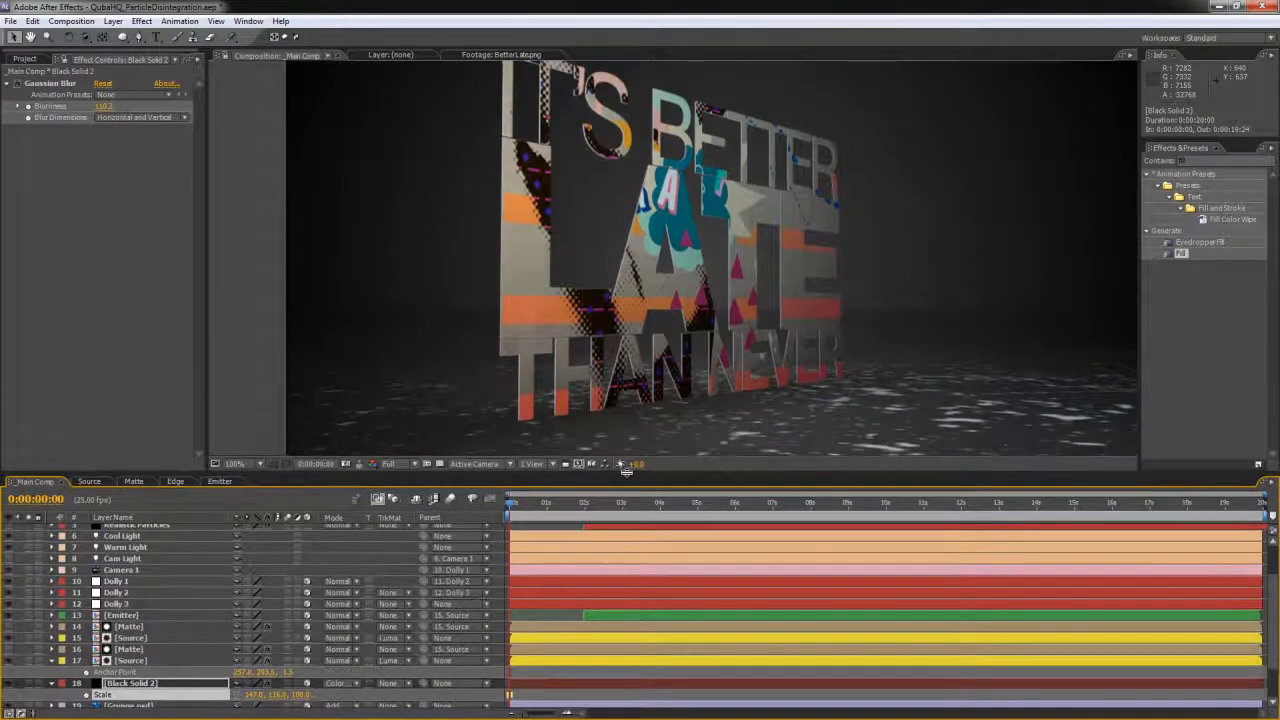
{"action": "left_click", "coordinate": [238, 465]}
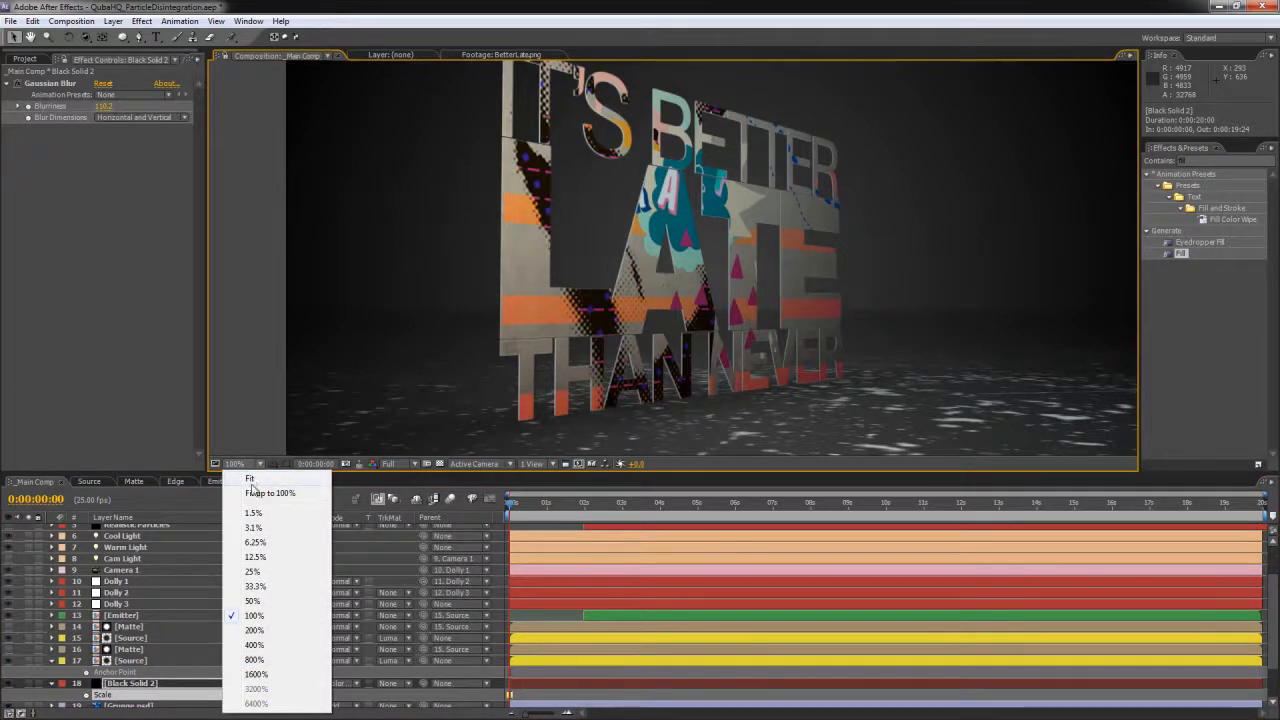
{"action": "left_click", "coordinate": [258, 493]}
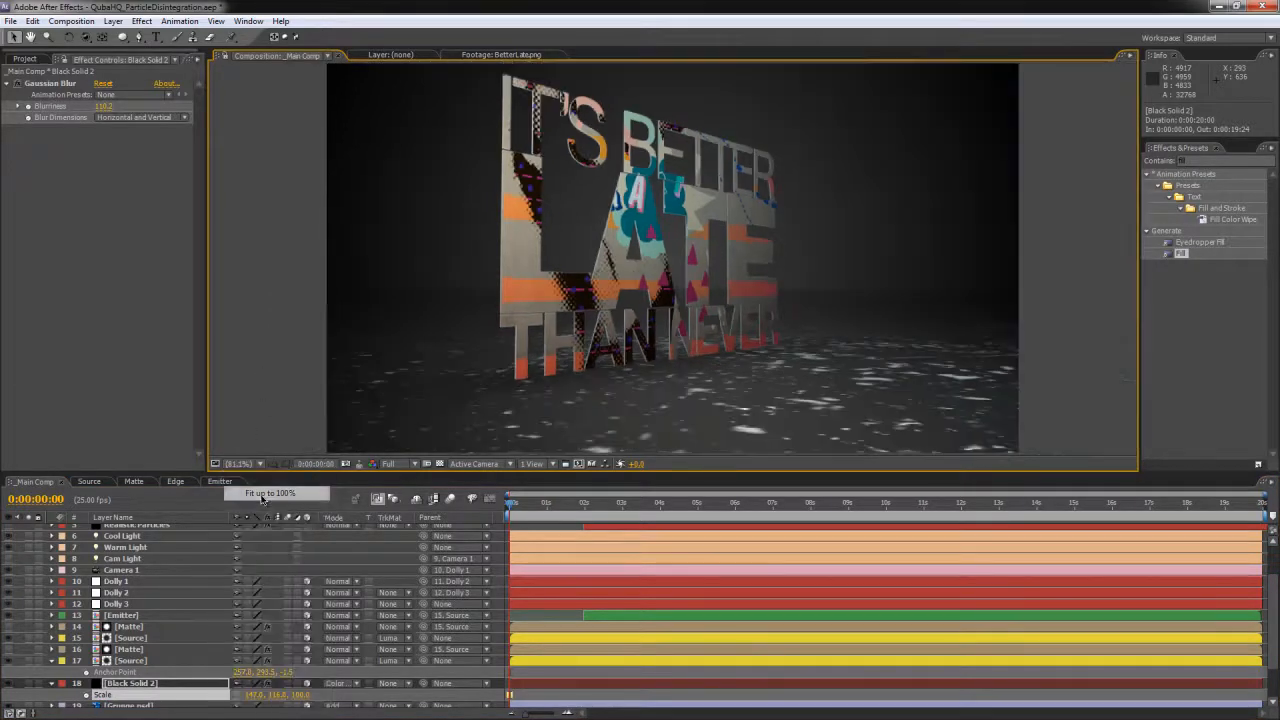
{"action": "left_click", "coordinate": [52, 570]}
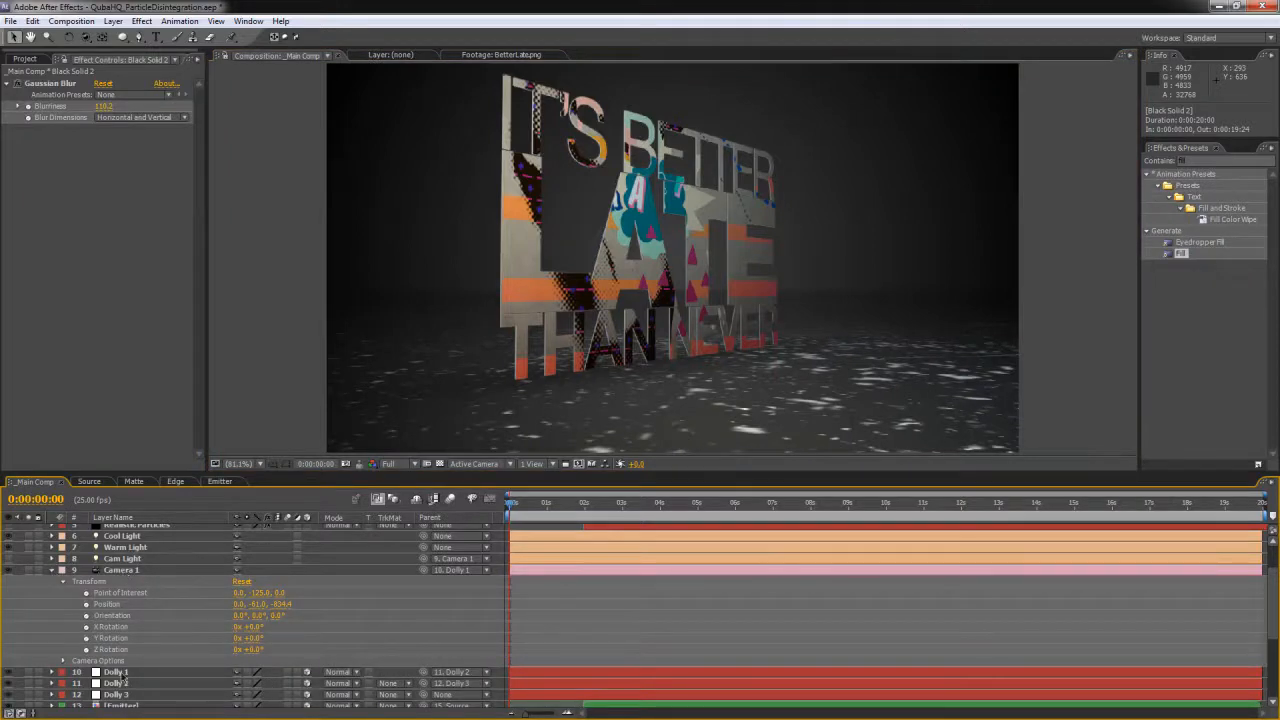
{"action": "left_click", "coordinate": [63, 661]}
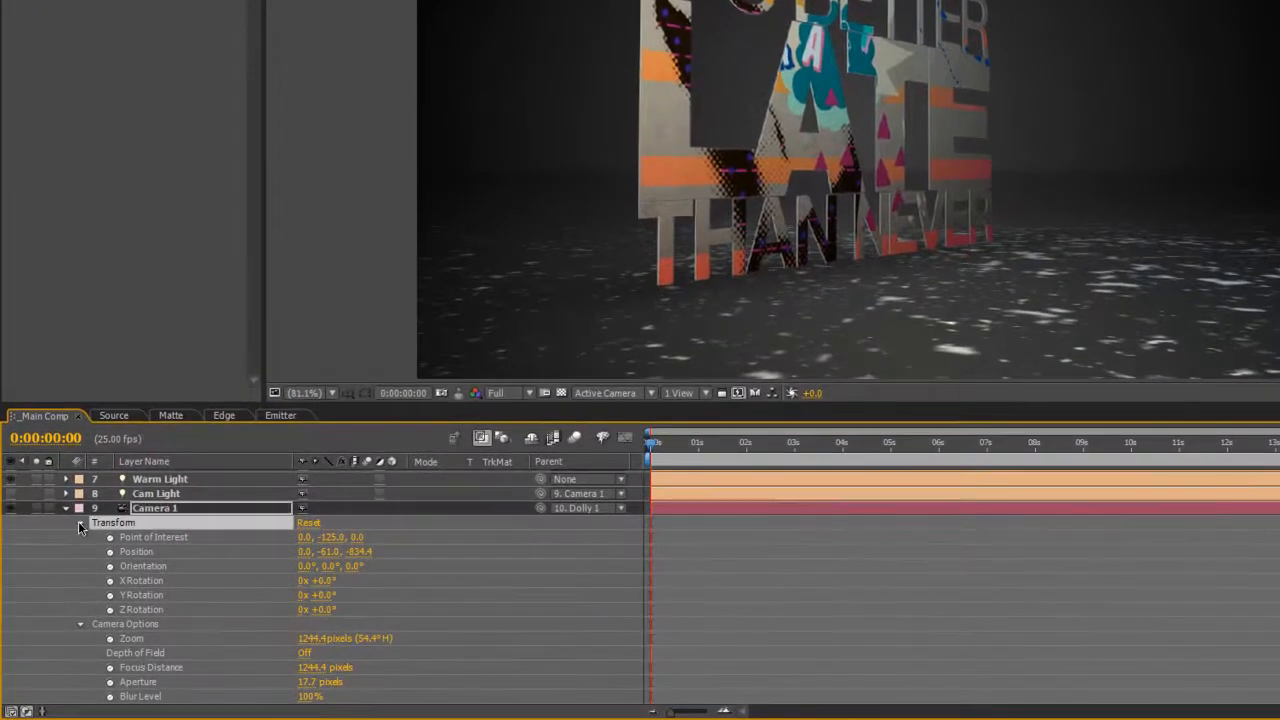
{"action": "left_click", "coordinate": [82, 522]}
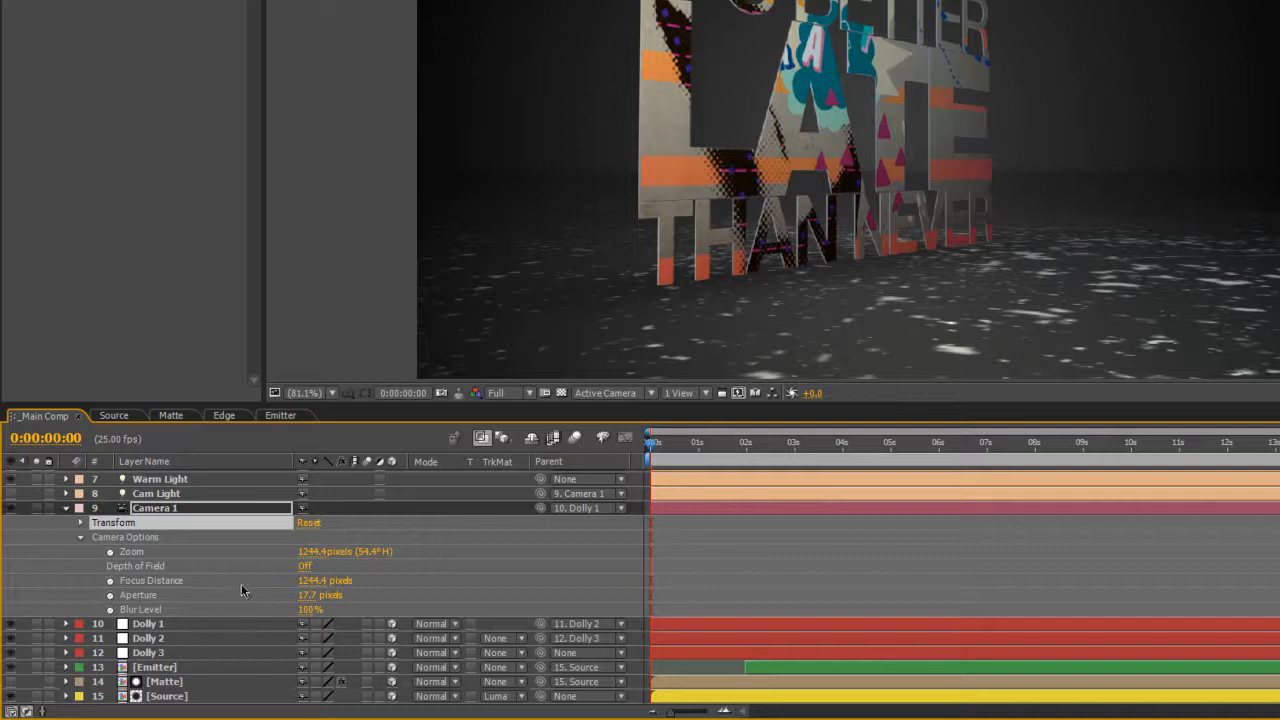
{"action": "left_click", "coordinate": [306, 566]}
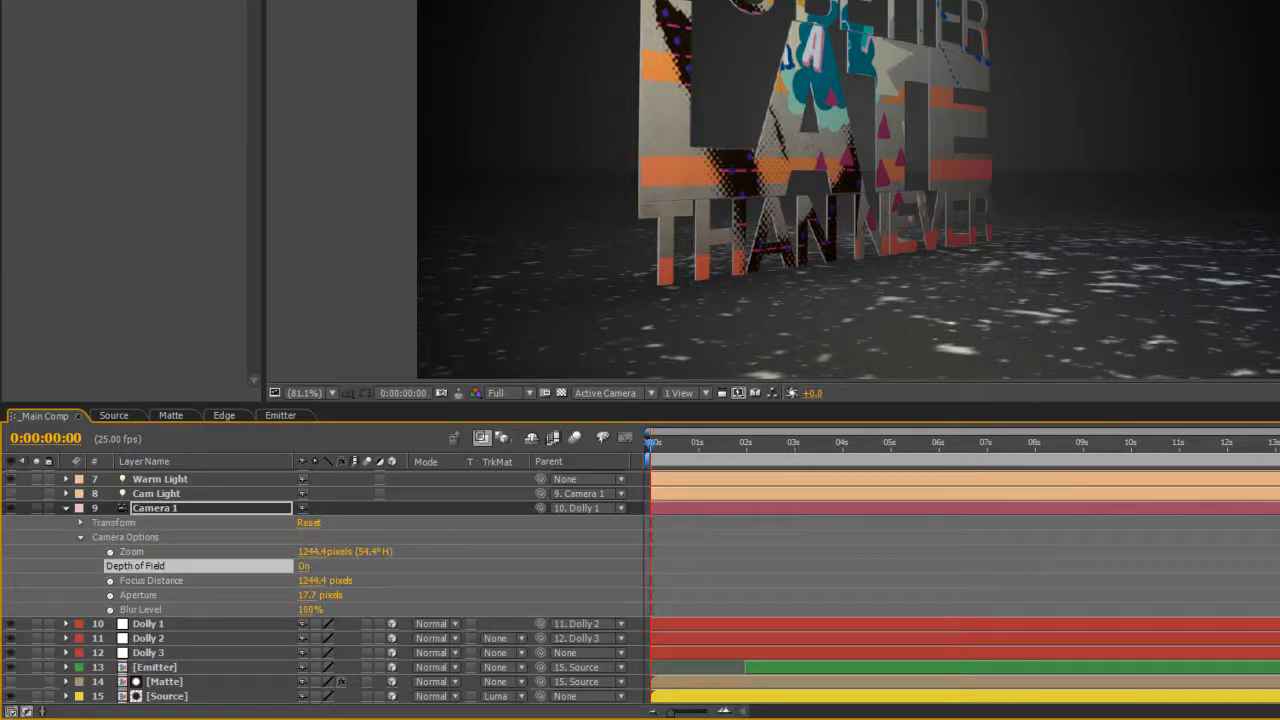
Step: Check Camera 1's position values and set its Focus Distance to 845 pixels
{"action": "left_click", "coordinate": [81, 522]}
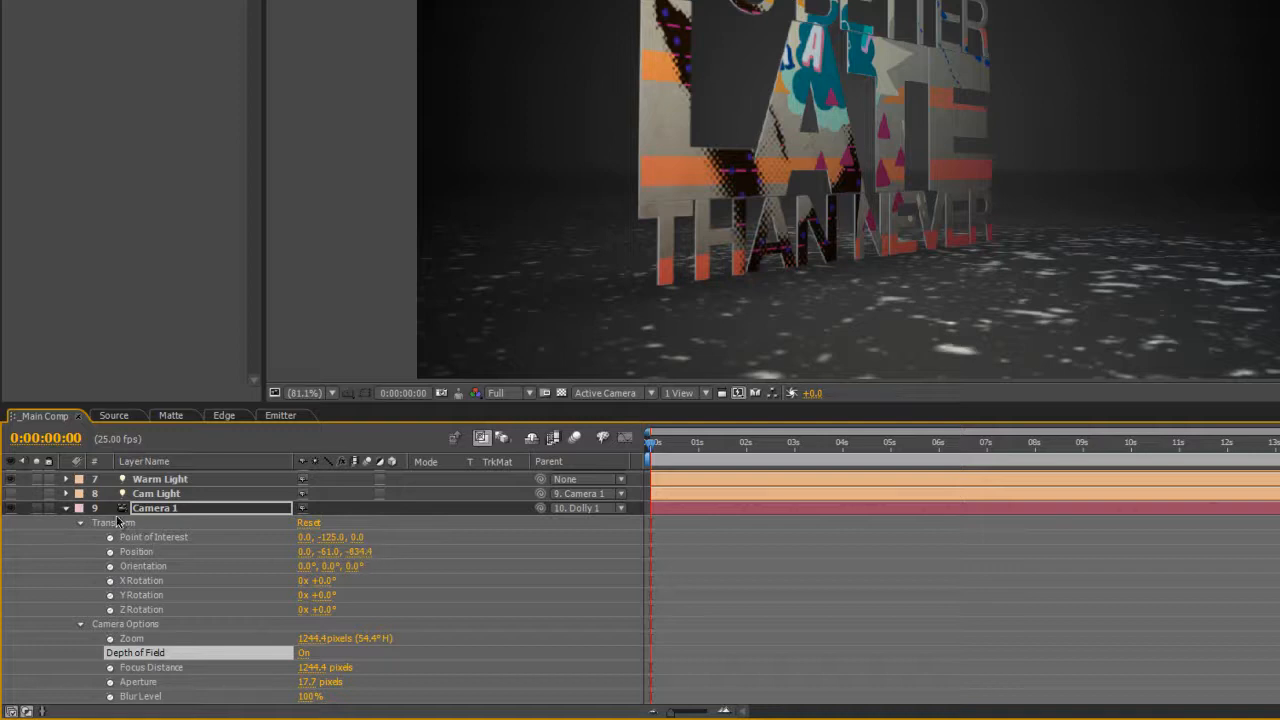
{"action": "left_click", "coordinate": [66, 509]}
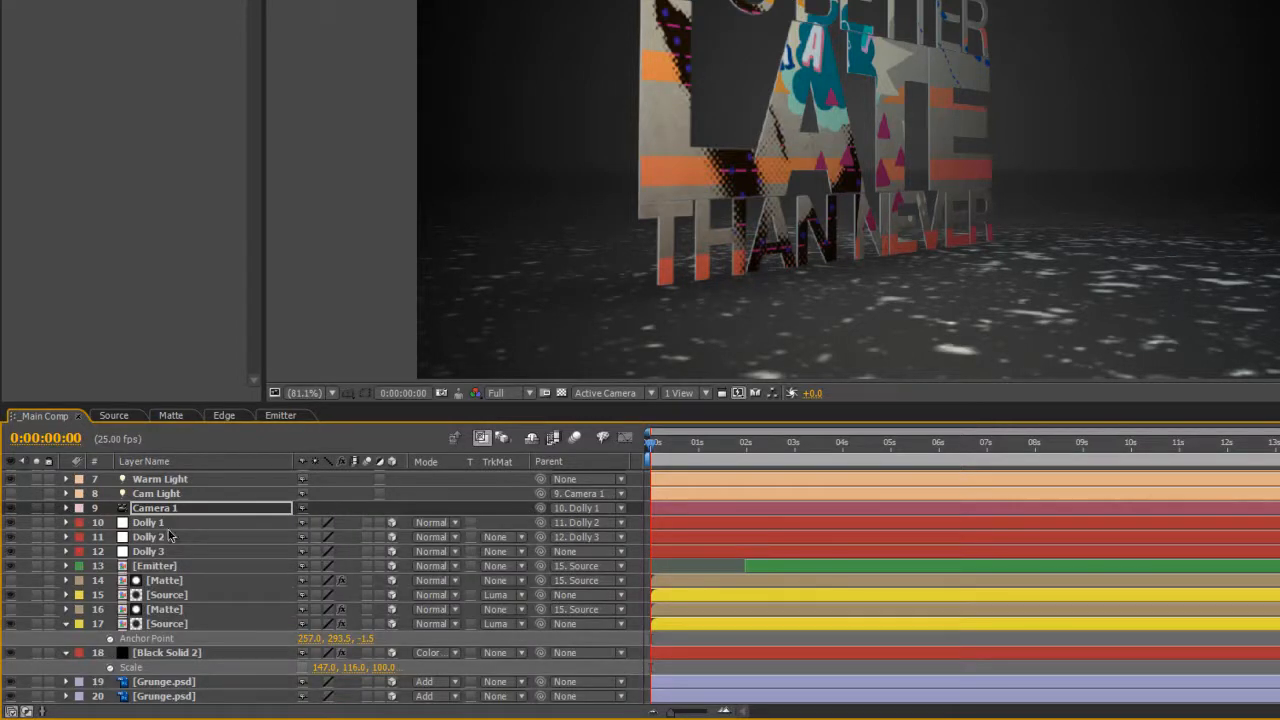
{"action": "left_click", "coordinate": [66, 509]}
{"action": "left_click", "coordinate": [80, 522]}
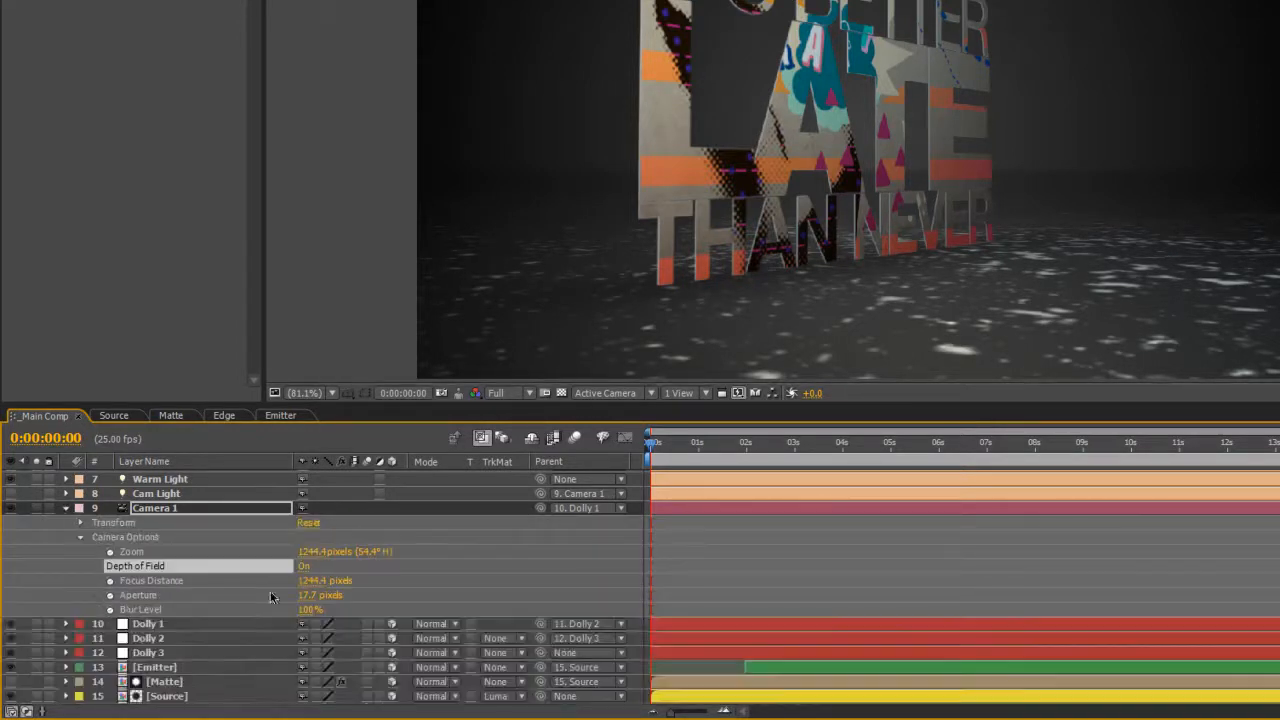
{"action": "left_click", "coordinate": [307, 581]}
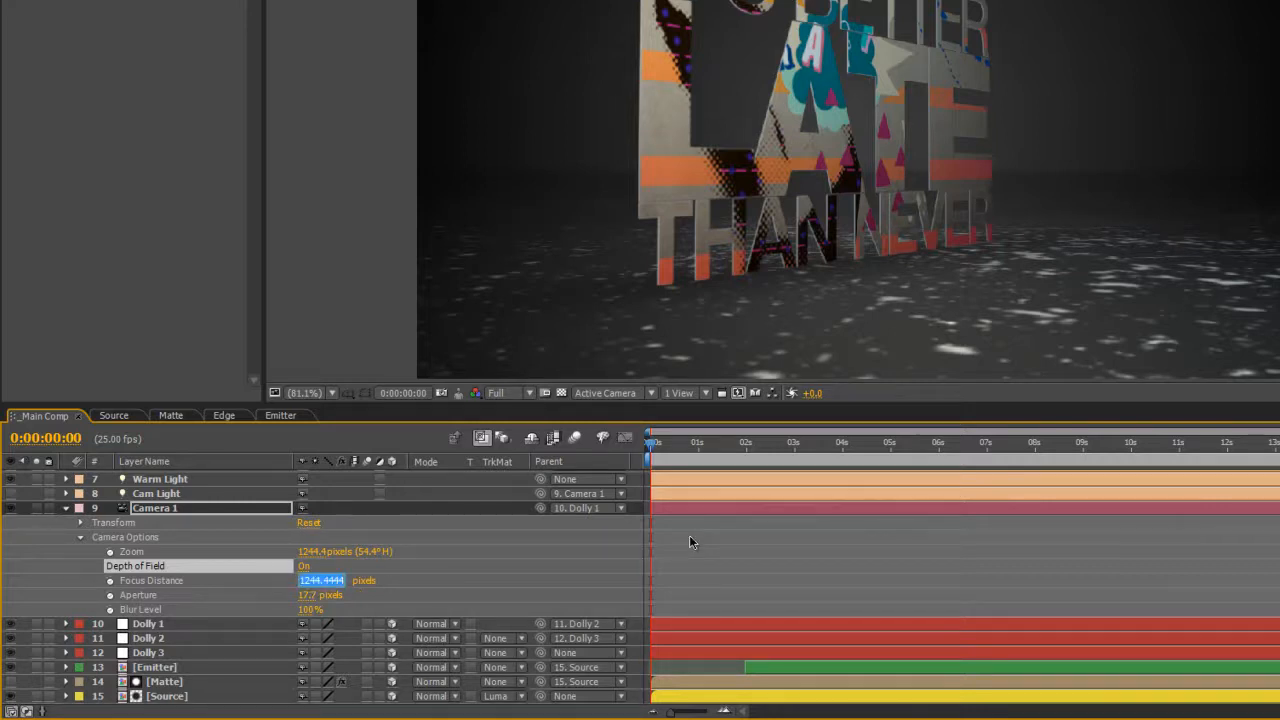
{"action": "type", "text": "5"}
{"action": "key", "text": "Return"}
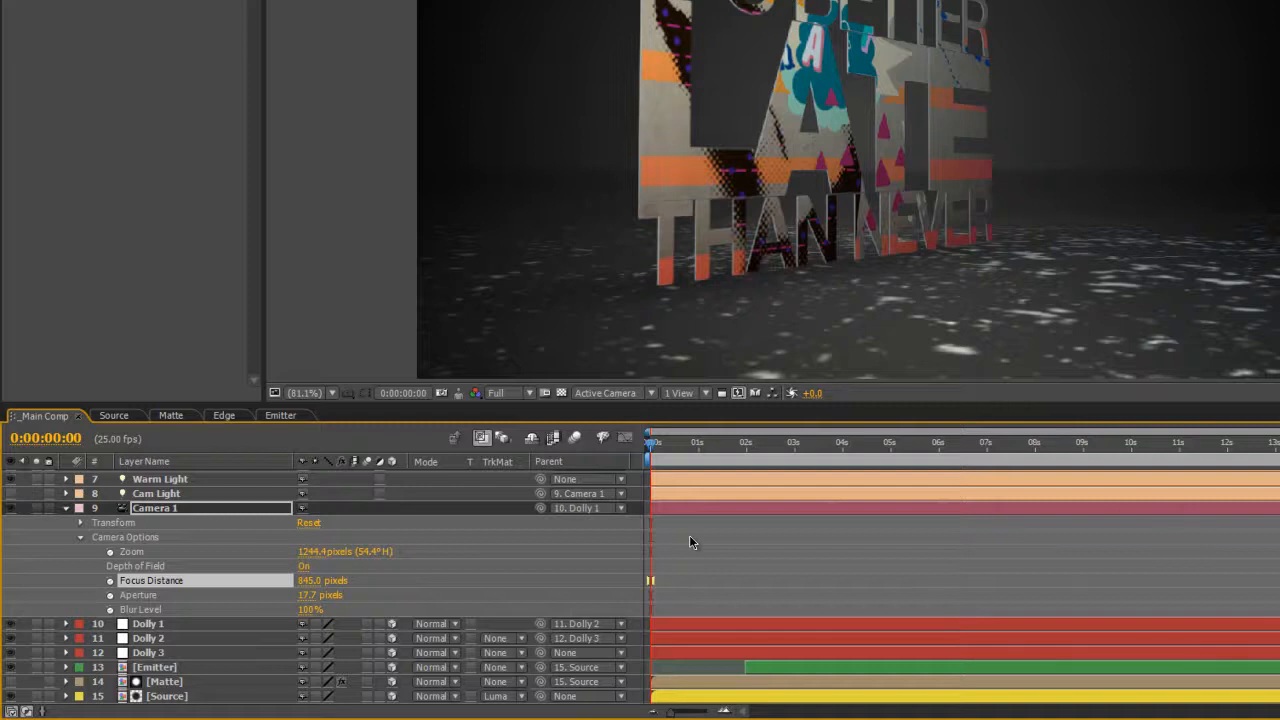
Step: Set Camera 1's Aperture to 50 pixels and its Blur Level to 150%
{"action": "left_click", "coordinate": [302, 598]}
{"action": "type", "text": "50"}
{"action": "key", "text": "Return"}
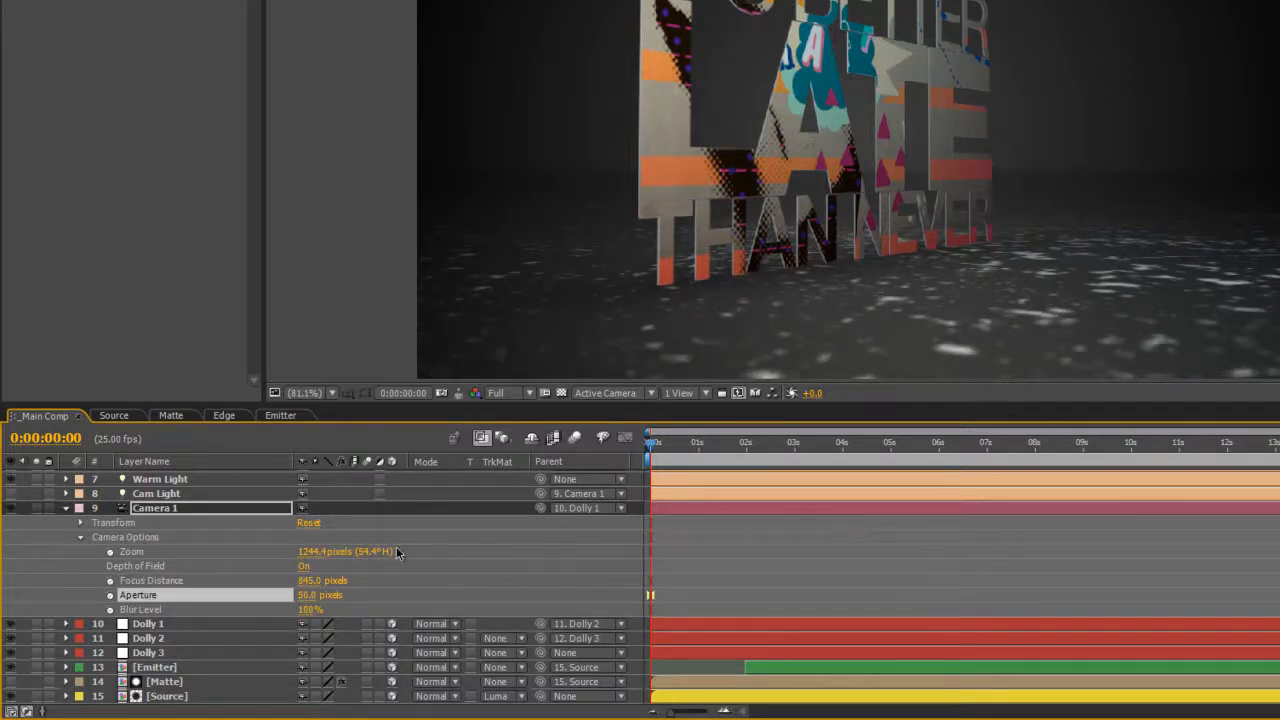
{"action": "left_click", "coordinate": [305, 609]}
{"action": "type", "text": "150"}
{"action": "key", "text": "Return"}
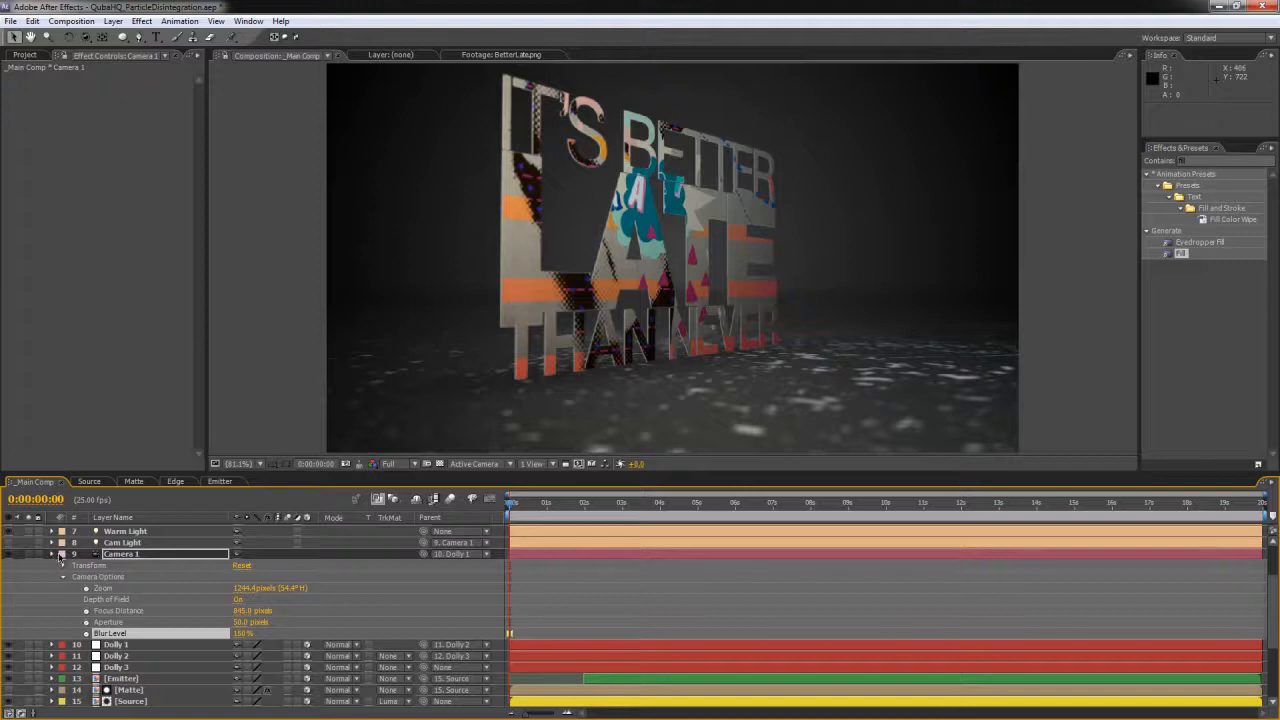
{"action": "left_click", "coordinate": [61, 556]}
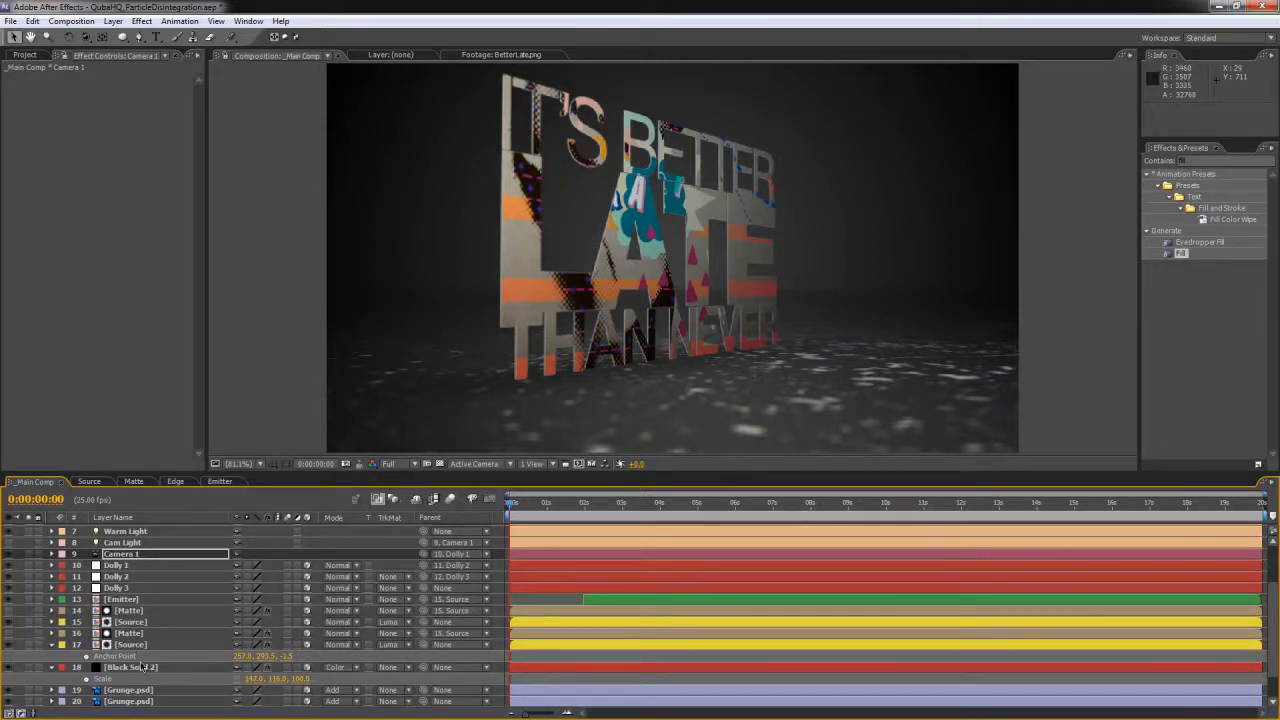
Step: Set the Mask Feather of the Floor layer's mask to 100 pixels
{"action": "left_click", "coordinate": [110, 690]}
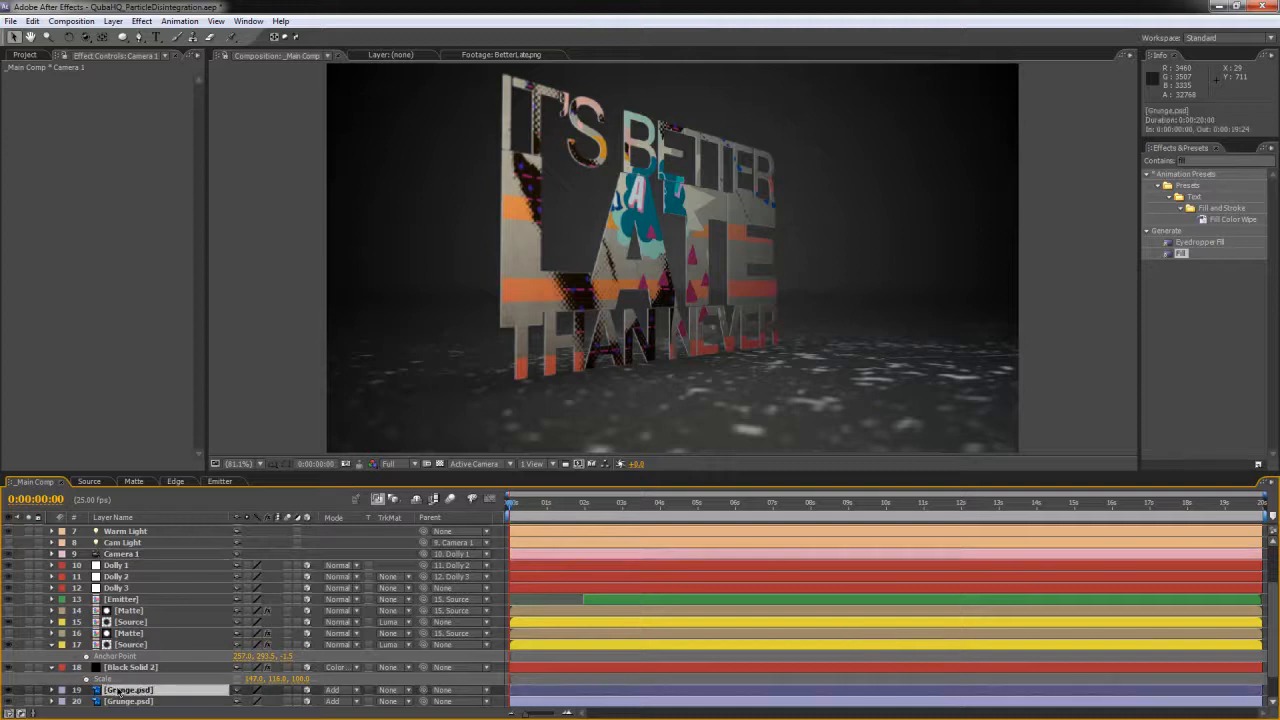
{"action": "scroll", "coordinate": [125, 685], "scroll_direction": "down", "scroll_amount": 3}
{"action": "left_click", "coordinate": [126, 679]}
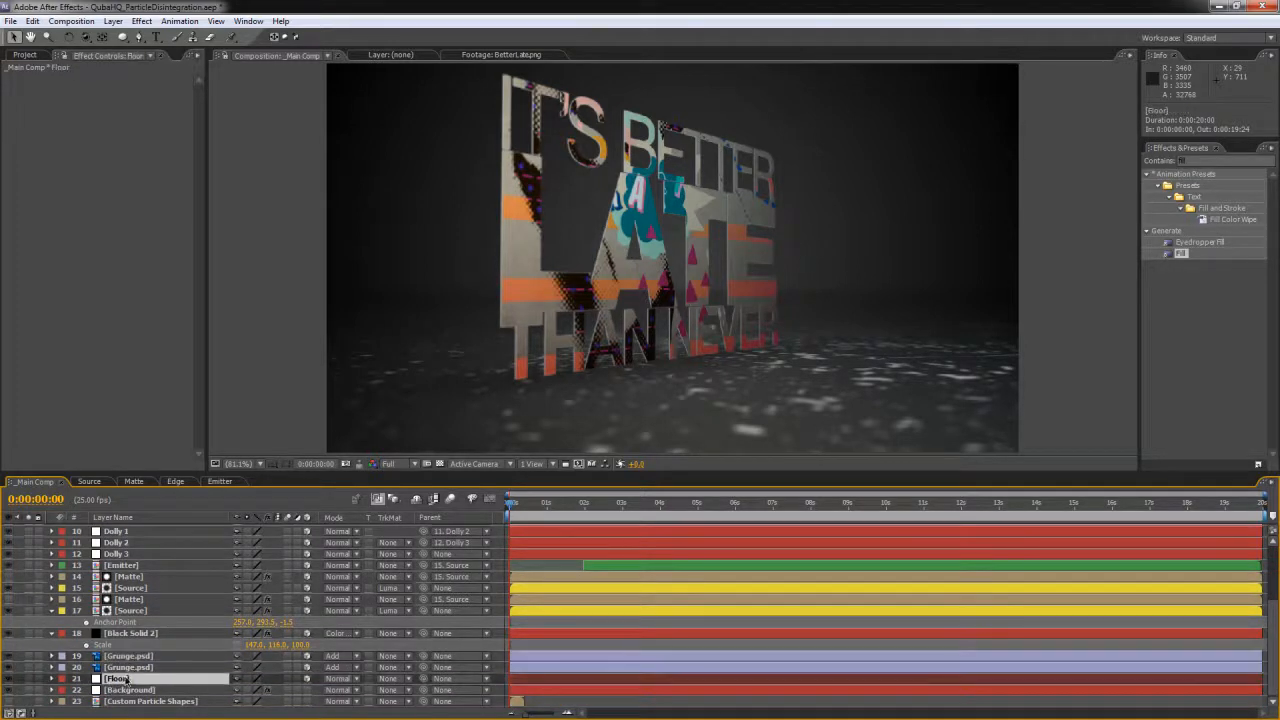
{"action": "key", "text": "m"}
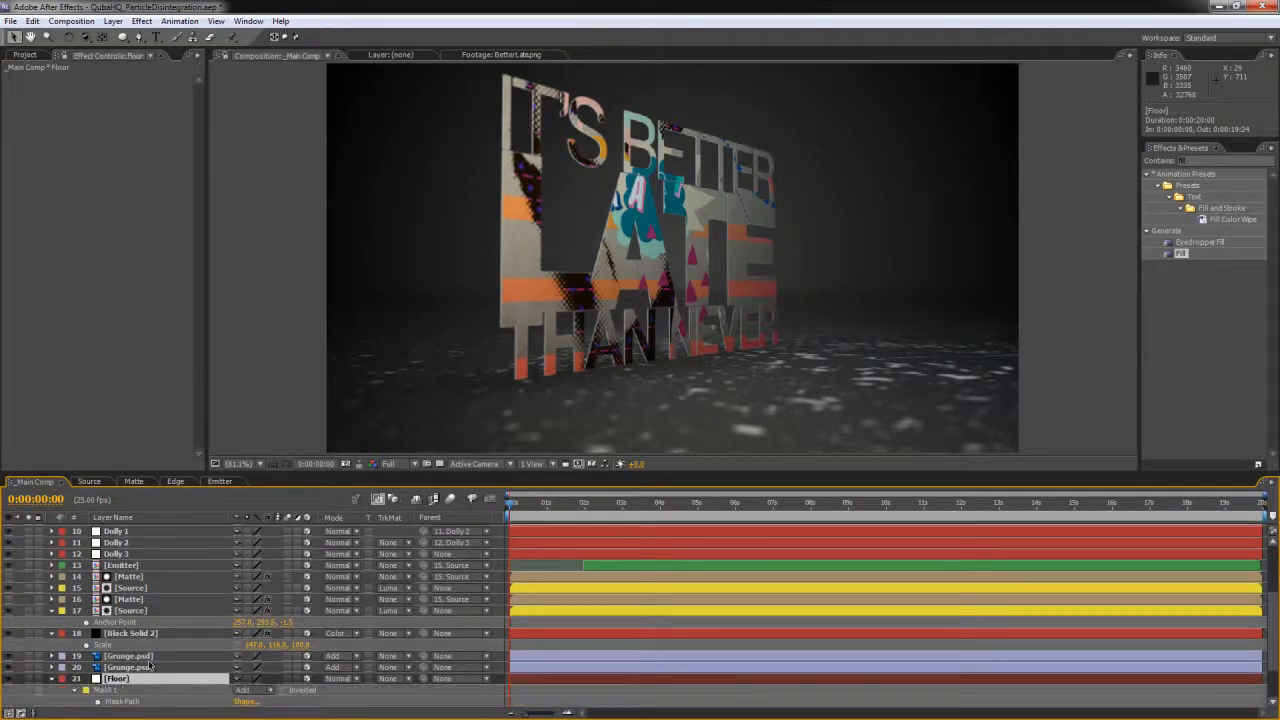
{"action": "key", "text": "m"}
{"action": "scroll", "coordinate": [210, 659], "scroll_direction": "down", "scroll_amount": 5}
{"action": "left_click", "coordinate": [250, 656]}
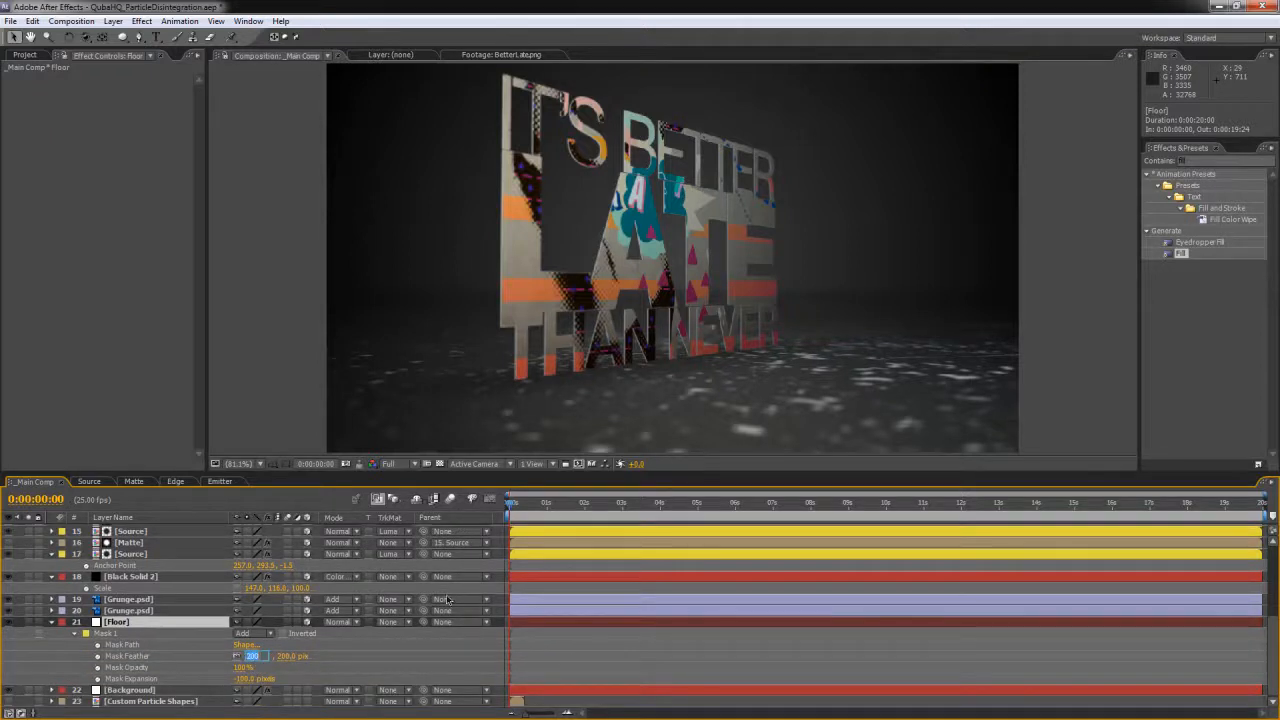
{"action": "type", "text": "100"}
{"action": "key", "text": "Return"}
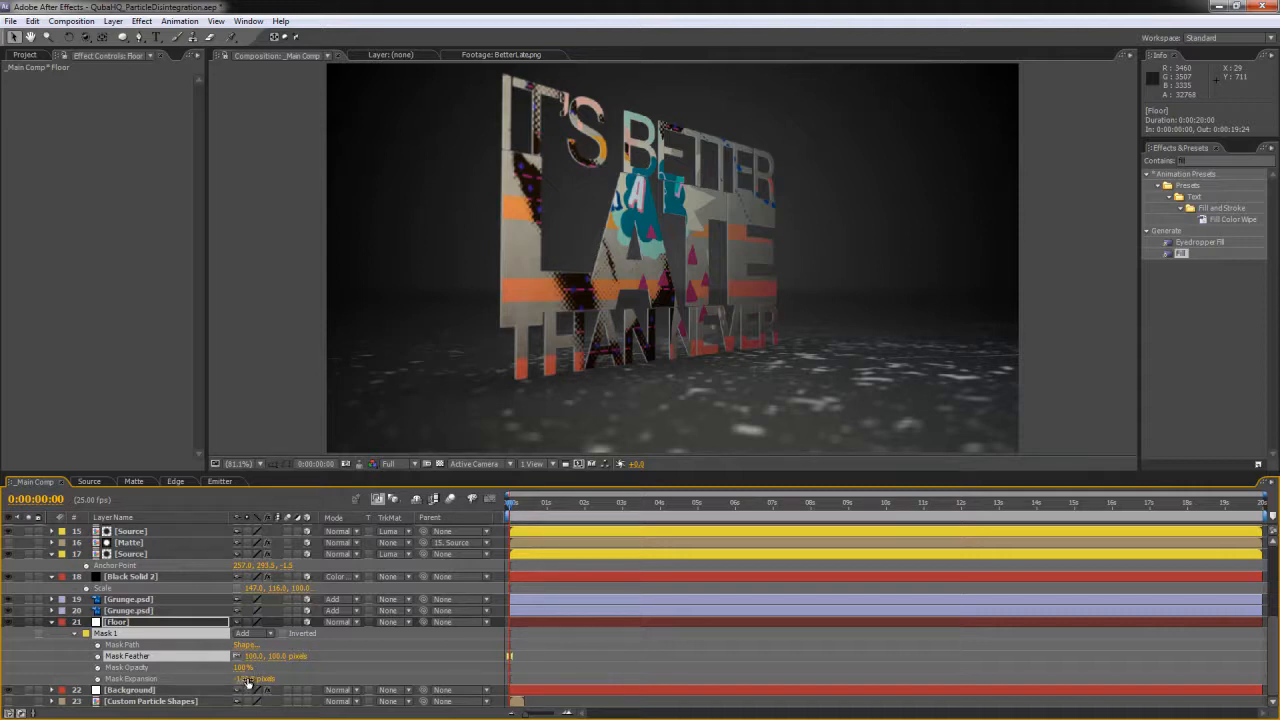
Step: Contract the Floor layer's mask by making its Mask Expansion more negative
{"action": "left_click_drag", "start_coordinate": [246, 681], "coordinate": [174, 678]}
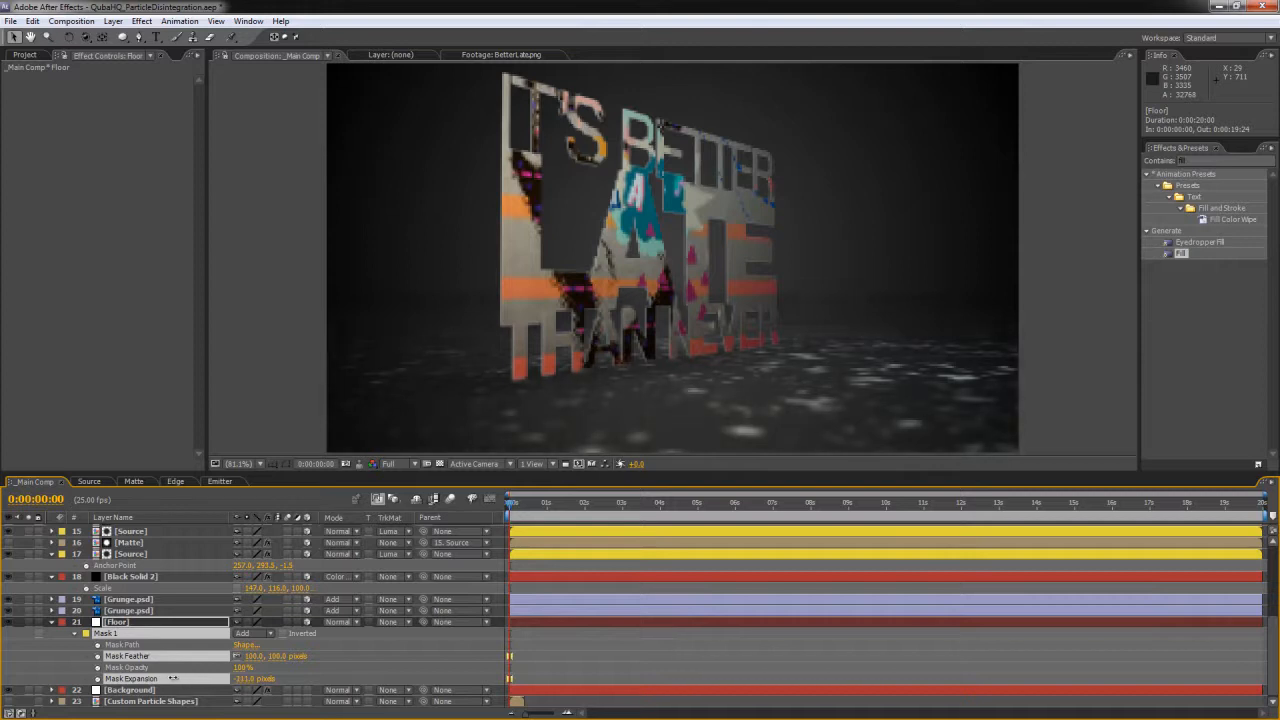
{"action": "left_click", "coordinate": [161, 679]}
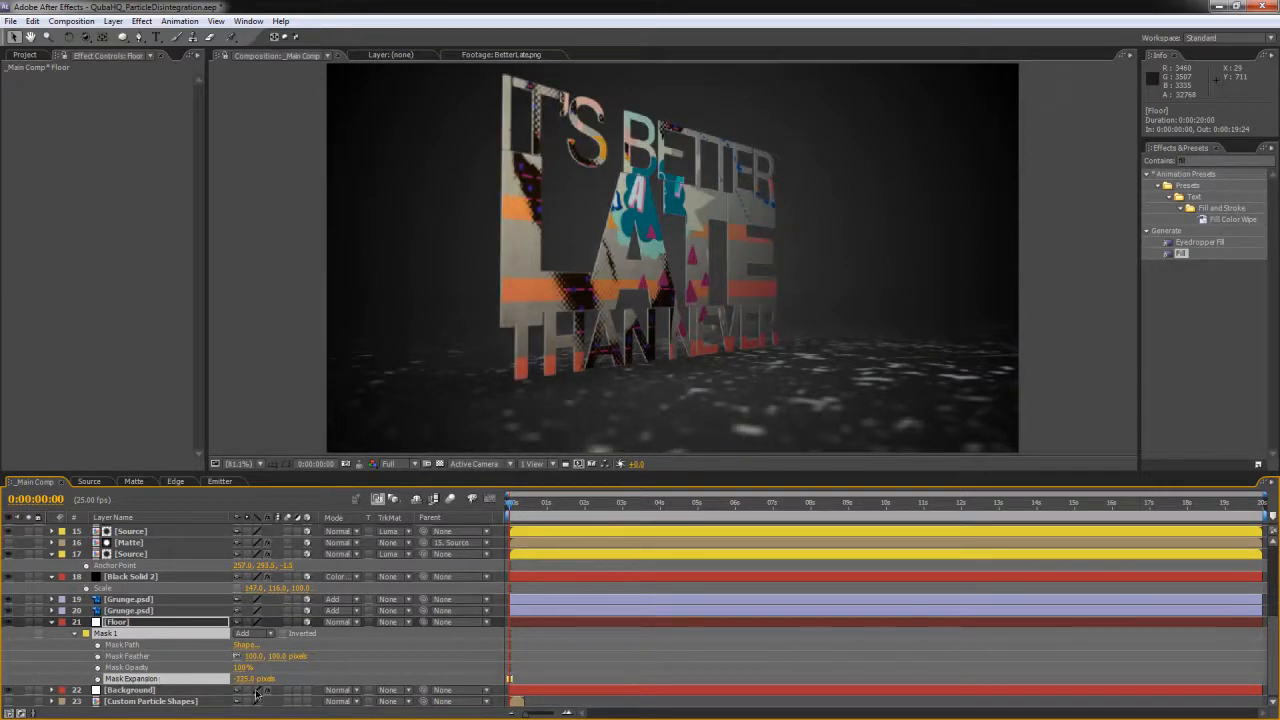
{"action": "left_click_drag", "start_coordinate": [246, 678], "coordinate": [271, 678]}
{"action": "left_click", "coordinate": [51, 623]}
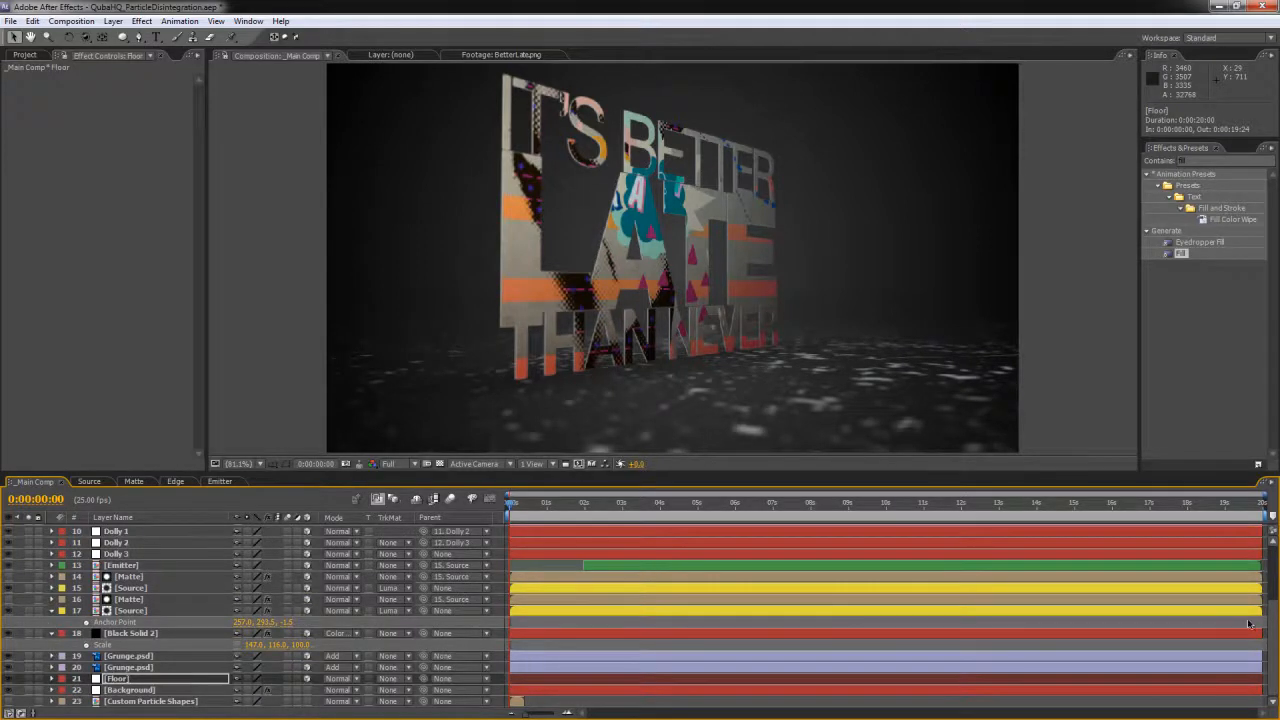
Step: Clear the effects search, create a composition-sized black solid above all layers, and name it Flares
{"action": "scroll", "coordinate": [1250, 620], "scroll_direction": "up", "scroll_amount": 3}
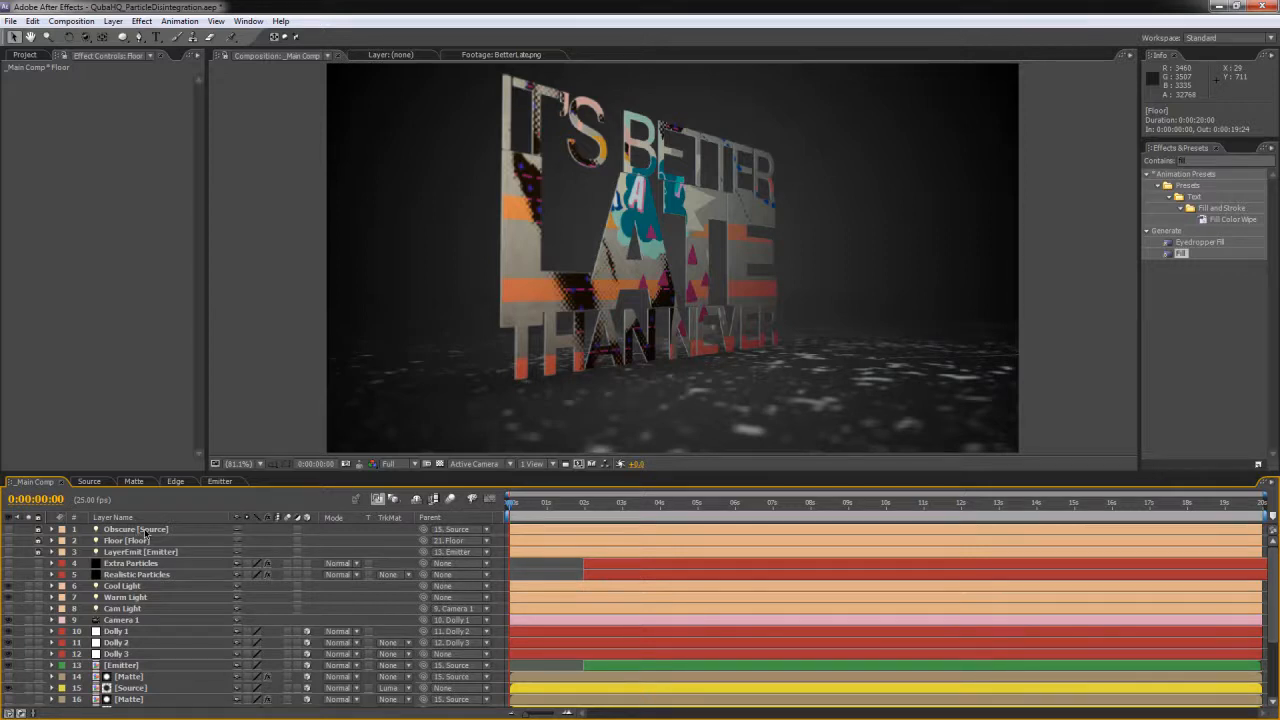
{"action": "left_click", "coordinate": [1205, 162]}
{"action": "key", "text": "BackSpace"}
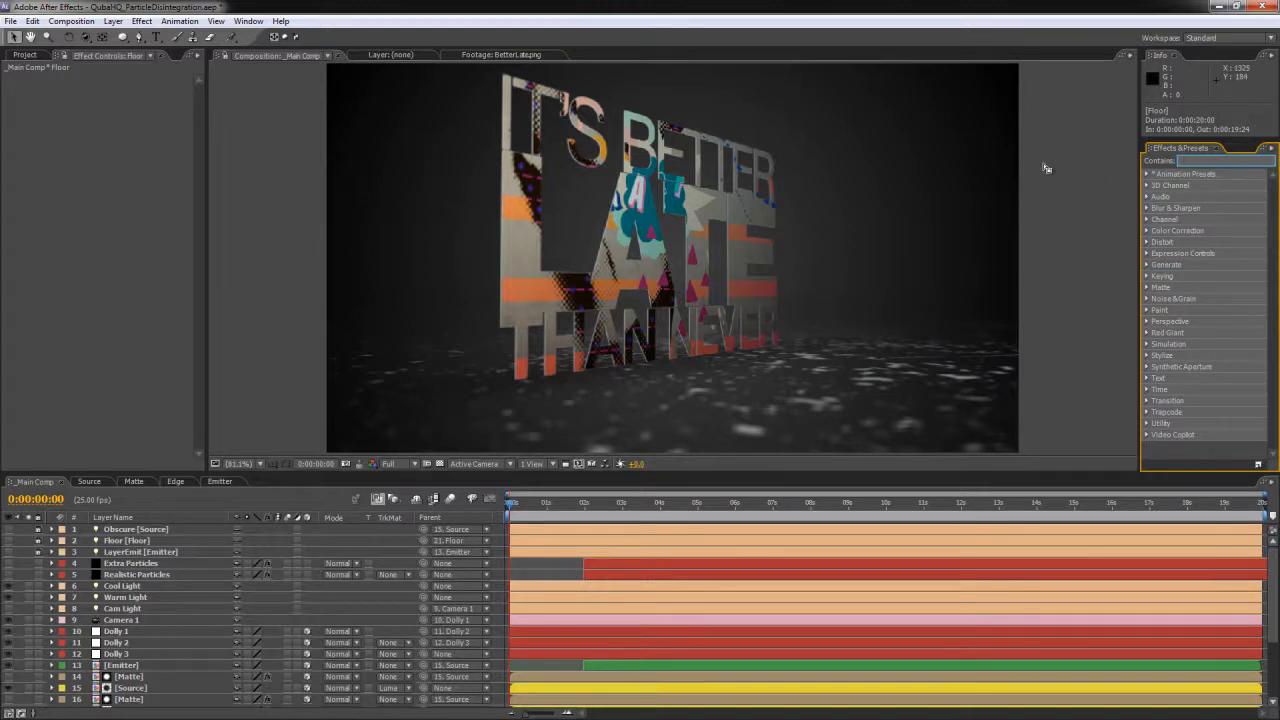
{"action": "left_click", "coordinate": [303, 490]}
{"action": "key", "text": "ctrl+y"}
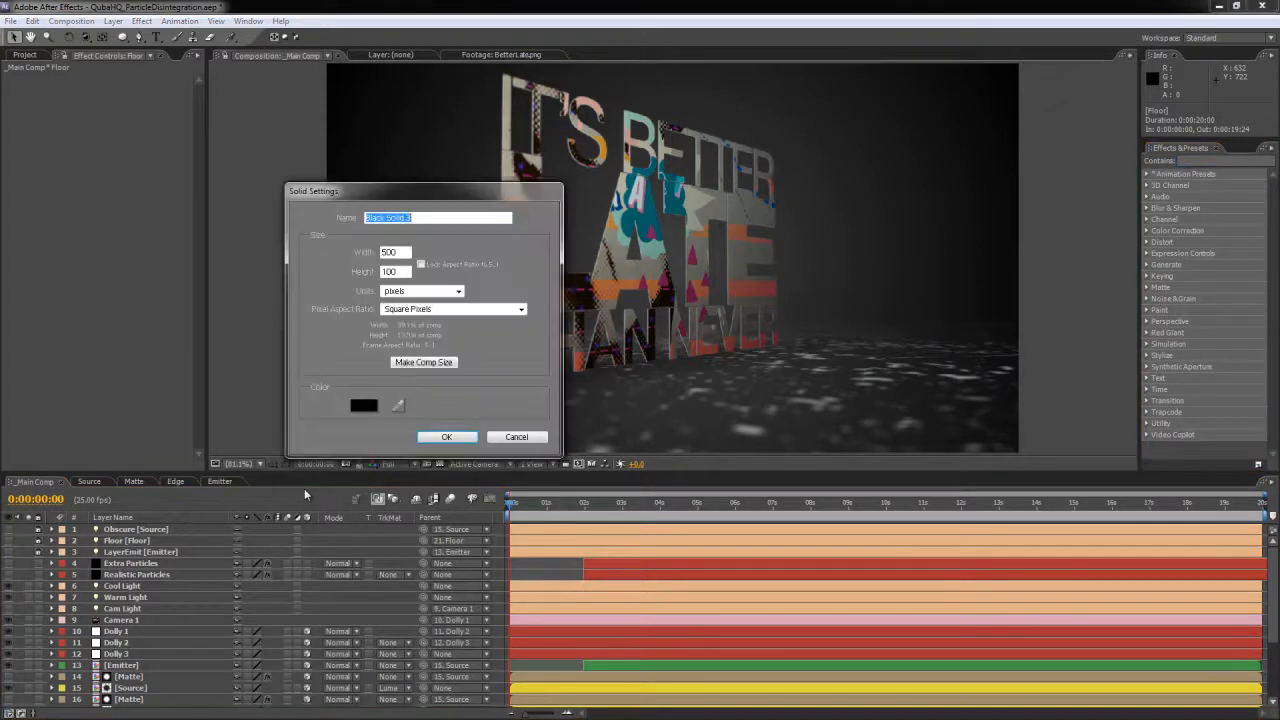
{"action": "left_click", "coordinate": [423, 362]}
{"action": "left_click", "coordinate": [447, 437]}
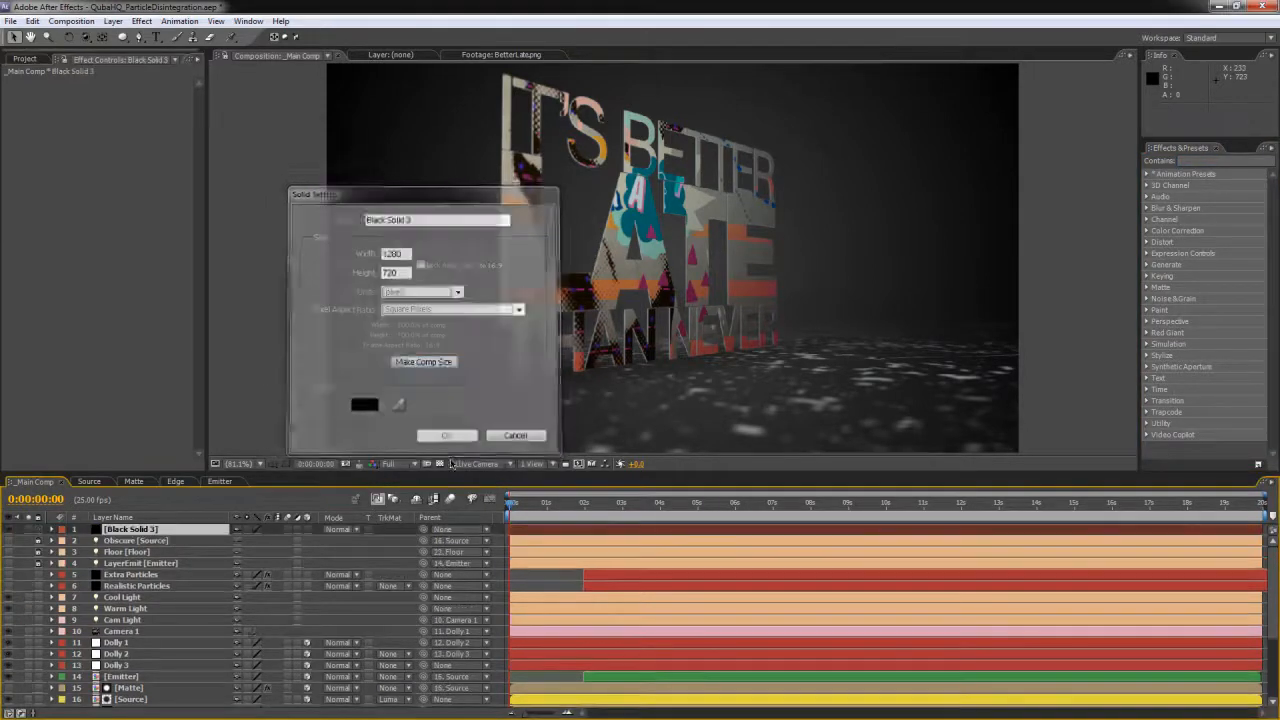
{"action": "key", "text": "Return"}
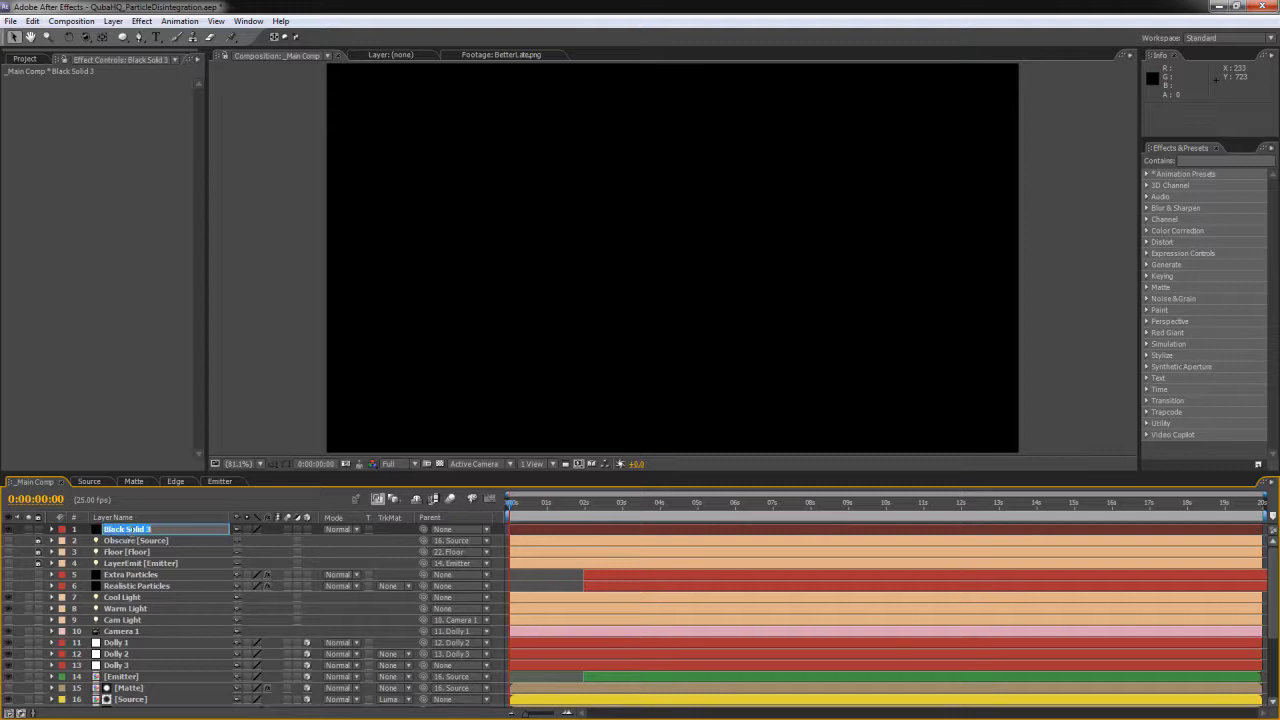
{"action": "type", "text": "Dlares"}
{"action": "key", "text": "Return"}
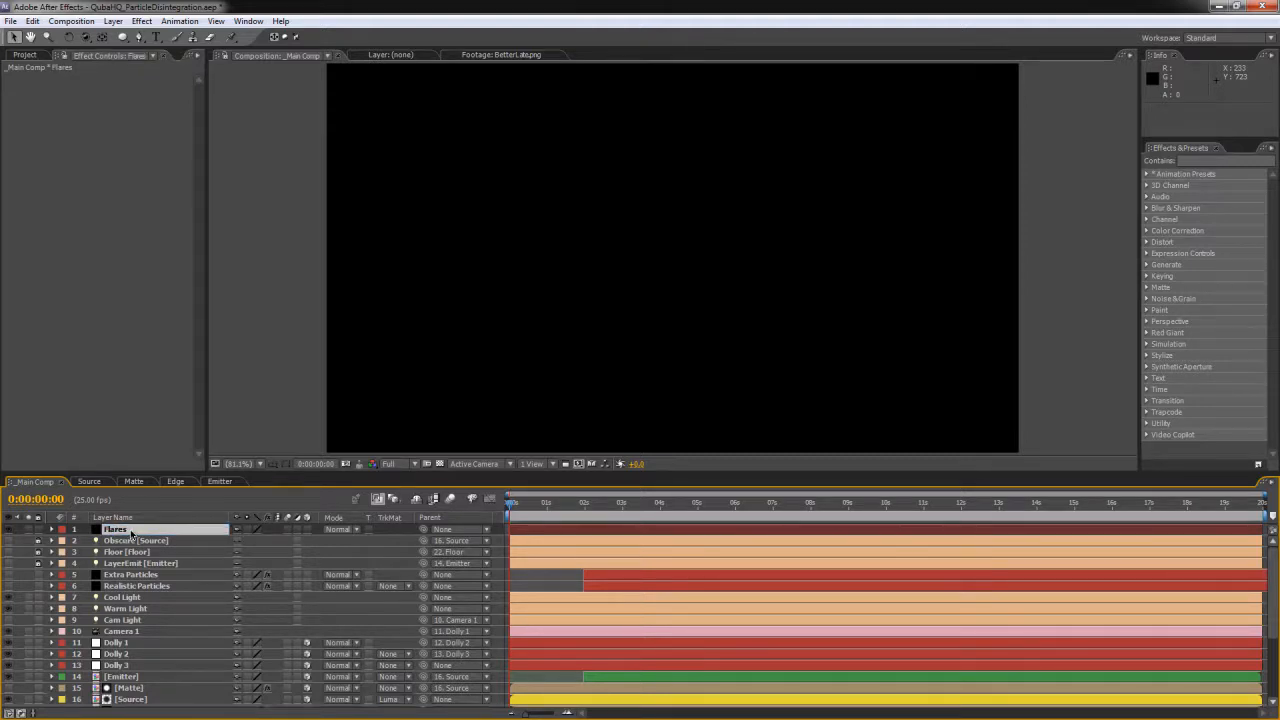
Step: Apply the Video Copilot Optical Flares effect to the Flares layer and open its flare options
{"action": "left_click", "coordinate": [1147, 435]}
{"action": "left_click", "coordinate": [1190, 447]}
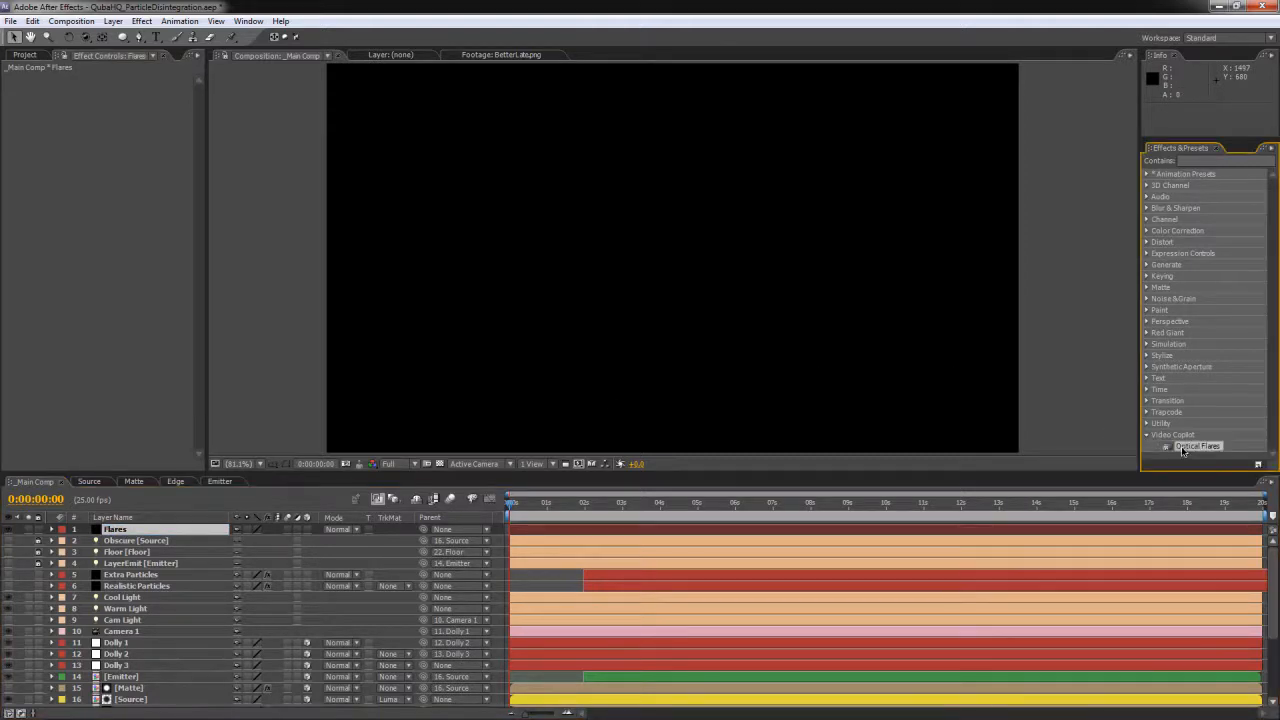
{"action": "double_click", "coordinate": [1190, 447]}
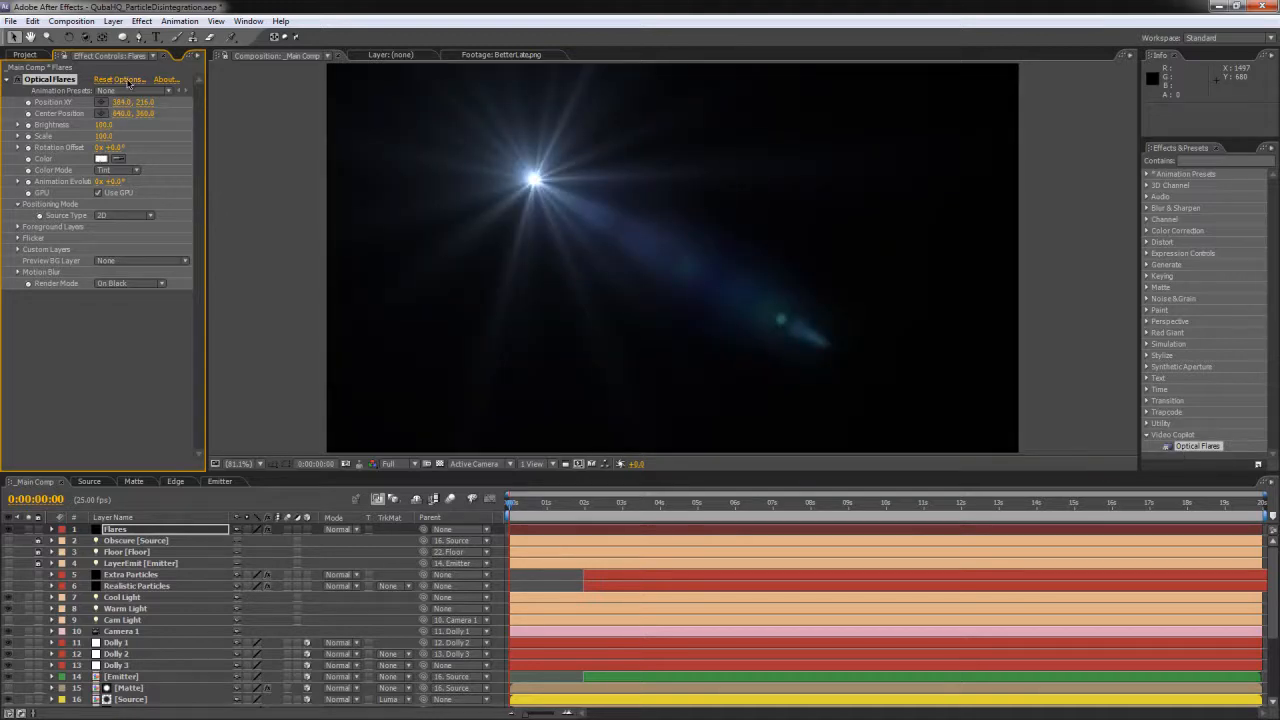
{"action": "left_click", "coordinate": [126, 80]}
{"action": "double_click", "coordinate": [828, 156]}
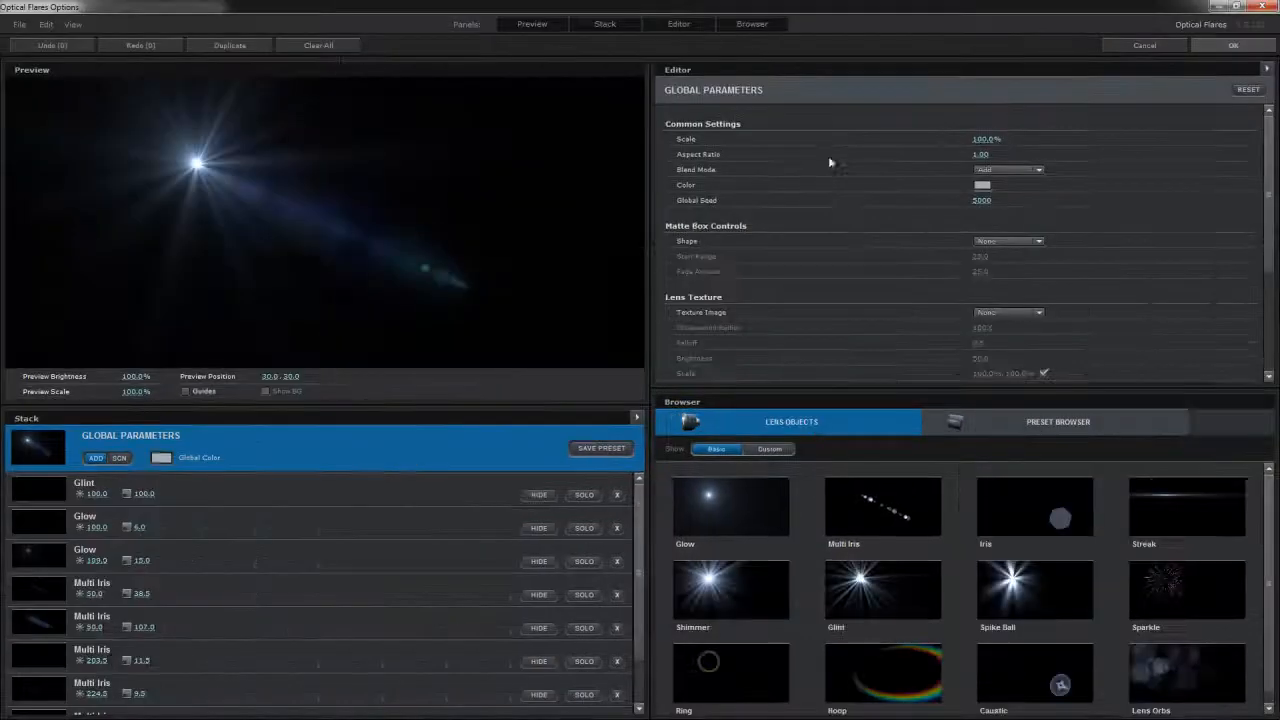
Step: Browse the Motion Graphics flare presets, load the Blue Steel preset from Natural Flares, and accept it
{"action": "left_click", "coordinate": [1090, 427]}
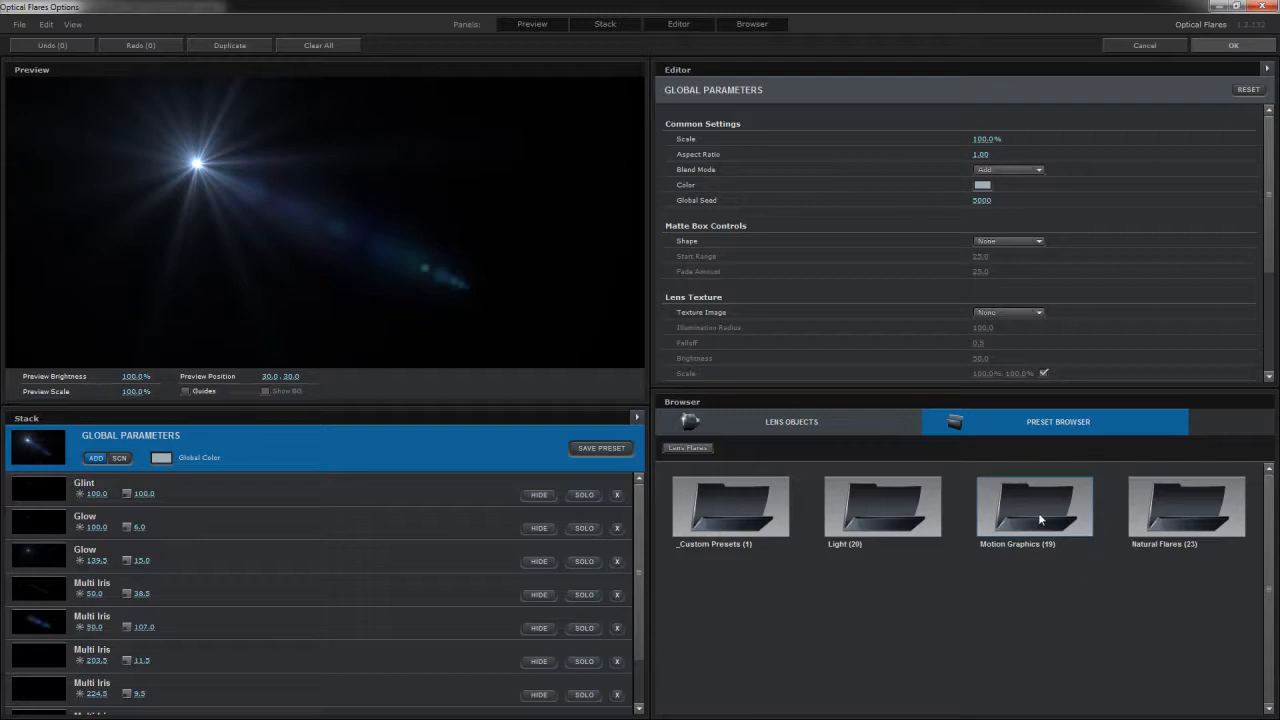
{"action": "double_click", "coordinate": [1038, 512]}
{"action": "scroll", "coordinate": [873, 573], "scroll_direction": "down", "scroll_amount": 2}
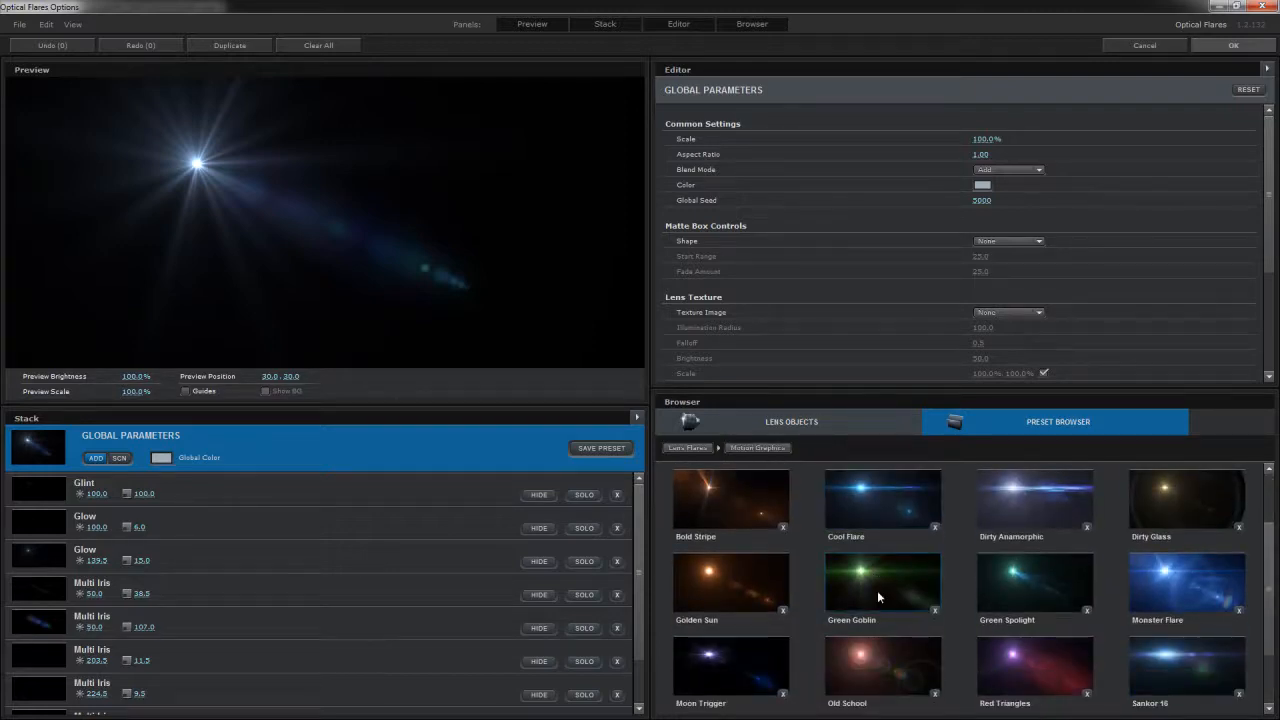
{"action": "scroll", "coordinate": [877, 590], "scroll_direction": "up", "scroll_amount": 2}
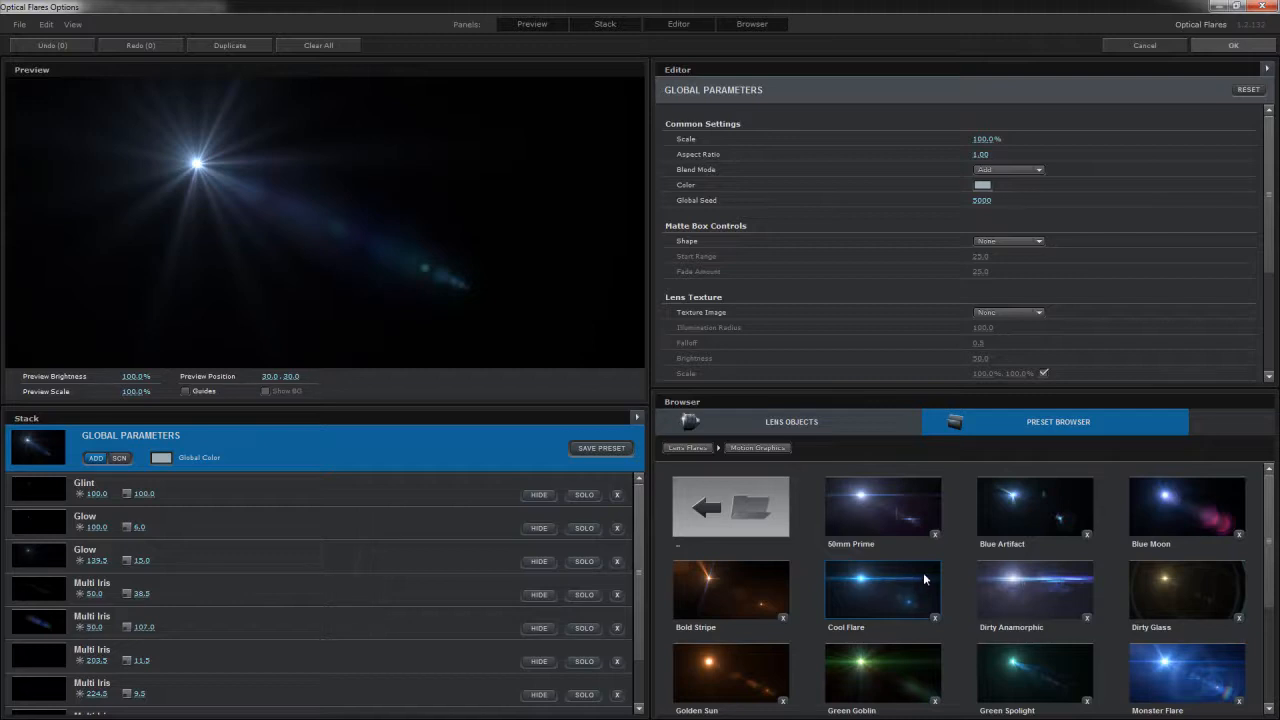
{"action": "scroll", "coordinate": [923, 572], "scroll_direction": "down", "scroll_amount": 3}
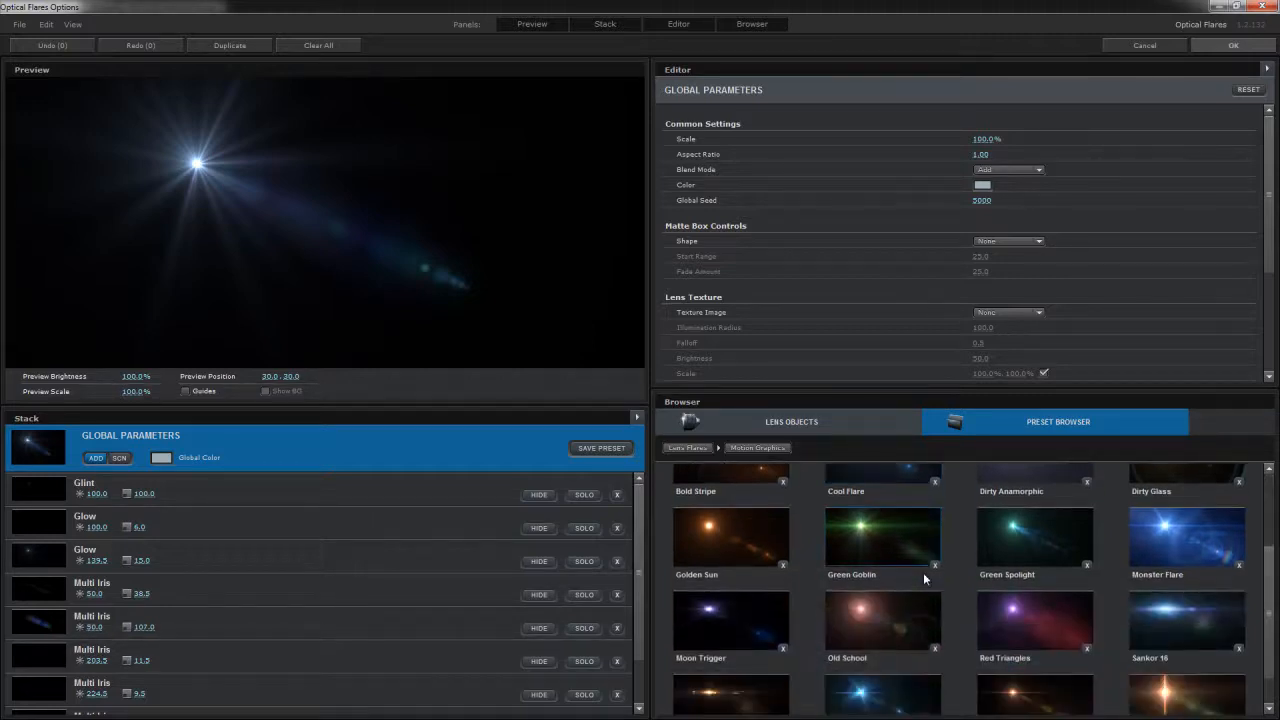
{"action": "scroll", "coordinate": [913, 562], "scroll_direction": "up", "scroll_amount": 3}
{"action": "left_click", "coordinate": [688, 447]}
{"action": "left_click", "coordinate": [1105, 492]}
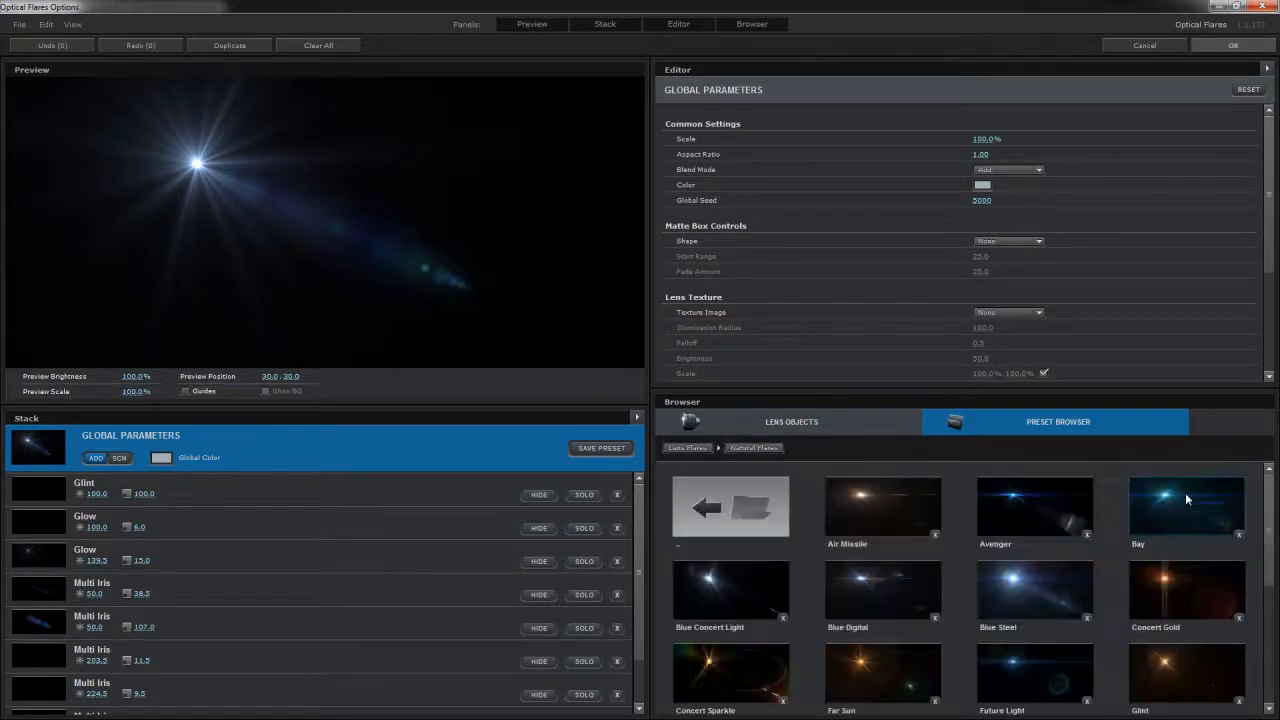
{"action": "left_click", "coordinate": [1040, 602]}
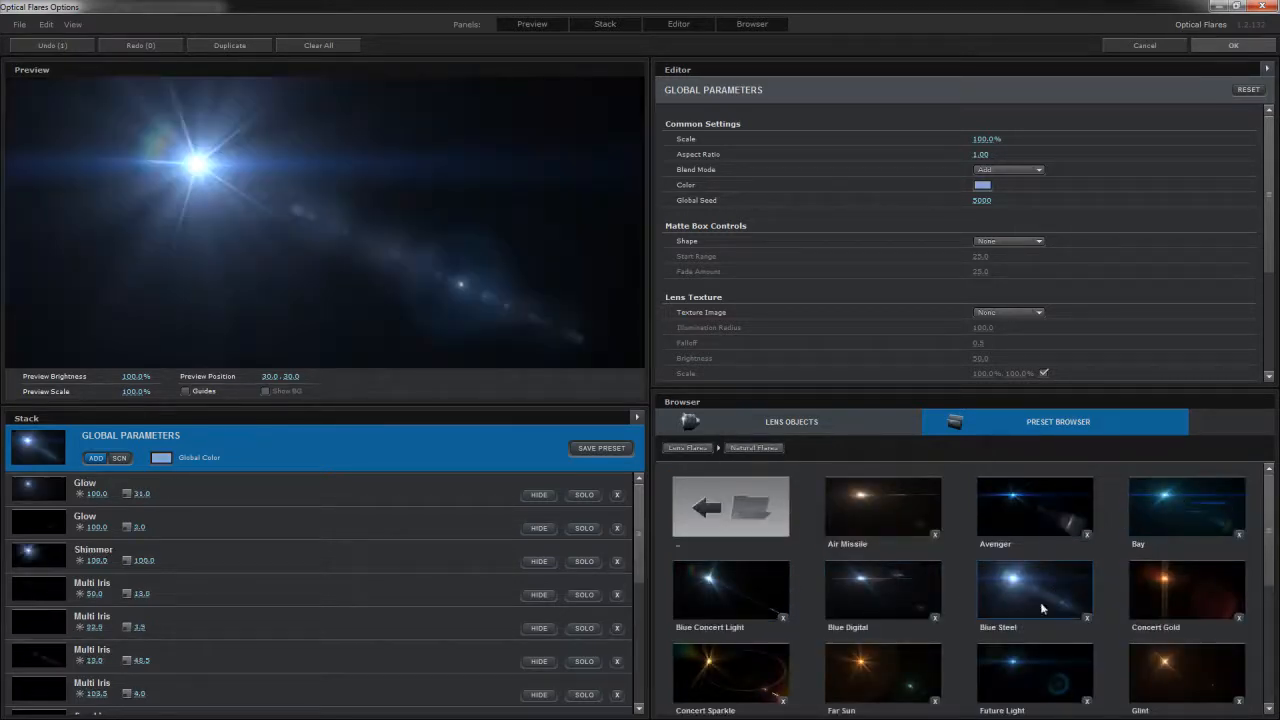
{"action": "left_click_drag", "start_coordinate": [300, 171], "coordinate": [477, 177]}
{"action": "left_click", "coordinate": [1234, 46]}
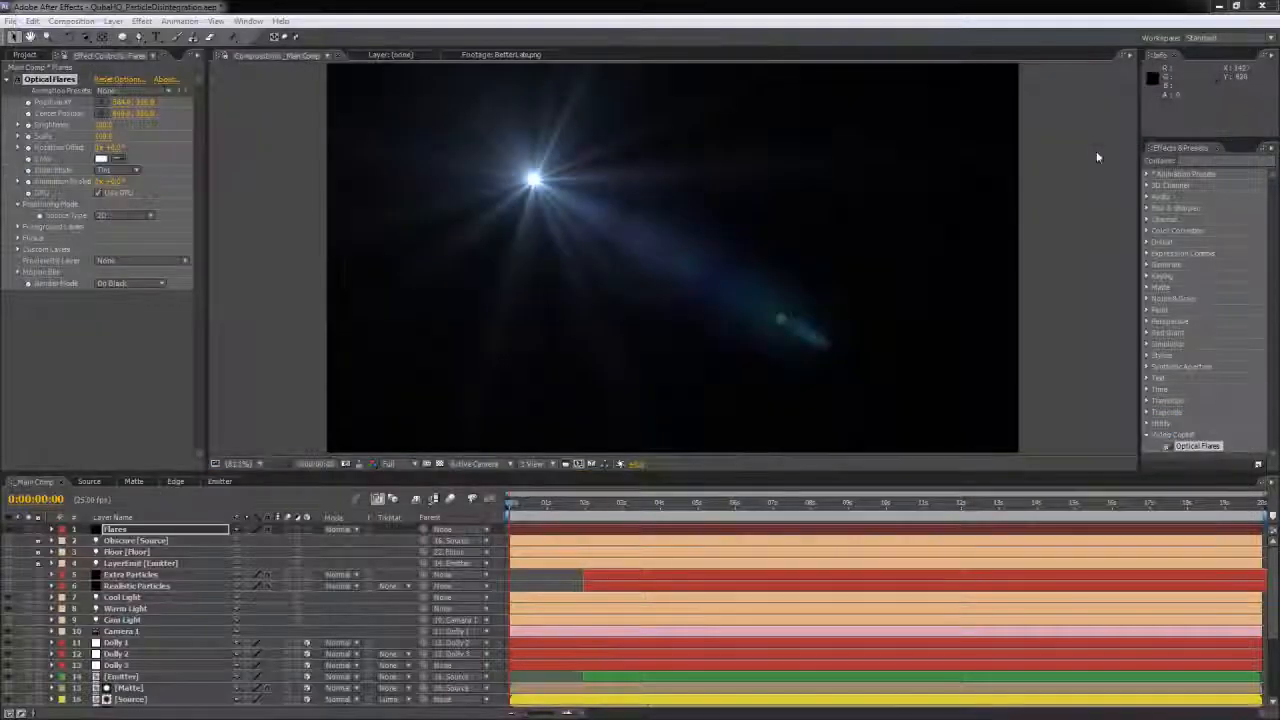
Step: Set the Optical Flares Source Type to Track Lights and the Flares layer's blending mode to Add
{"action": "left_click", "coordinate": [141, 214]}
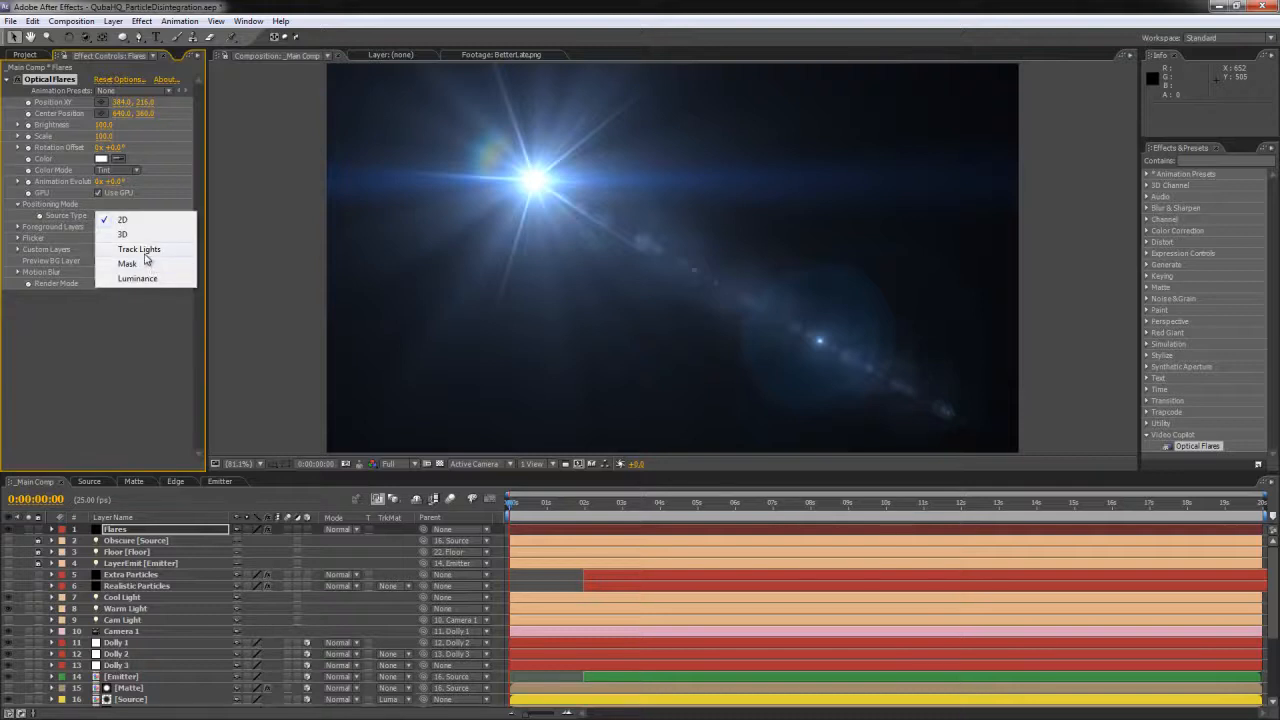
{"action": "left_click", "coordinate": [148, 250]}
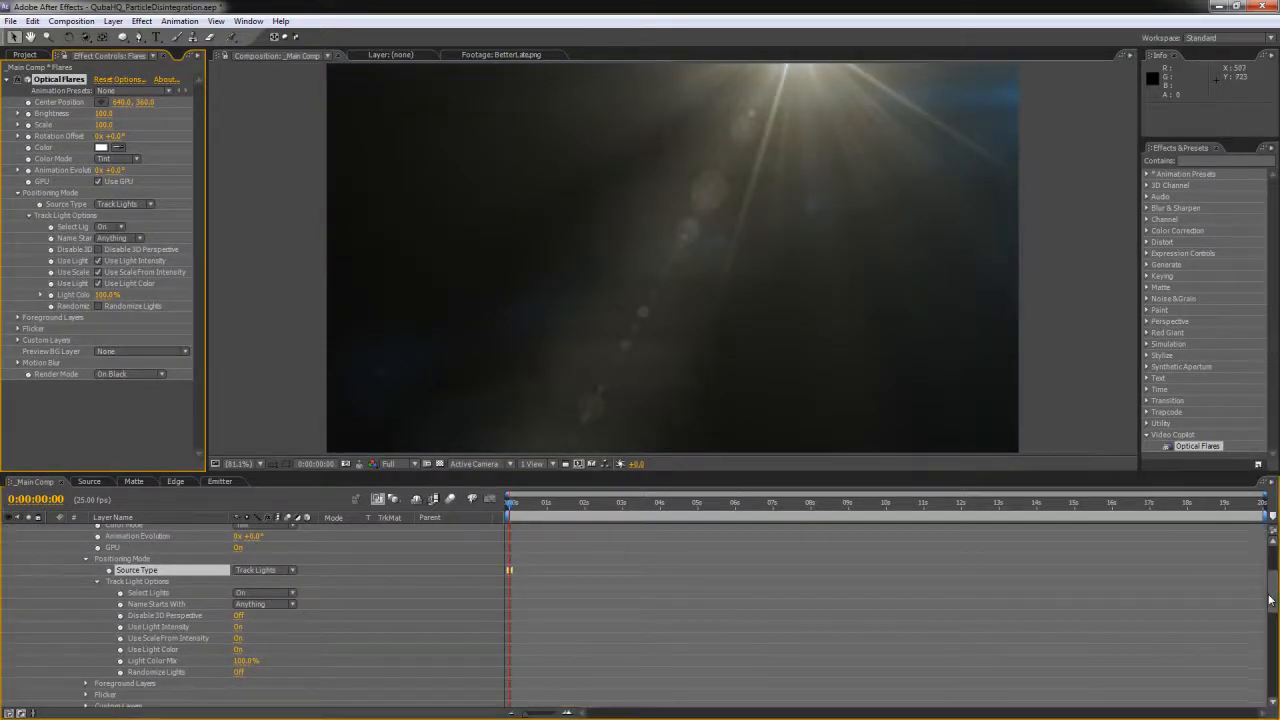
{"action": "scroll", "coordinate": [340, 600], "scroll_direction": "up", "scroll_amount": 3}
{"action": "left_click", "coordinate": [346, 530]}
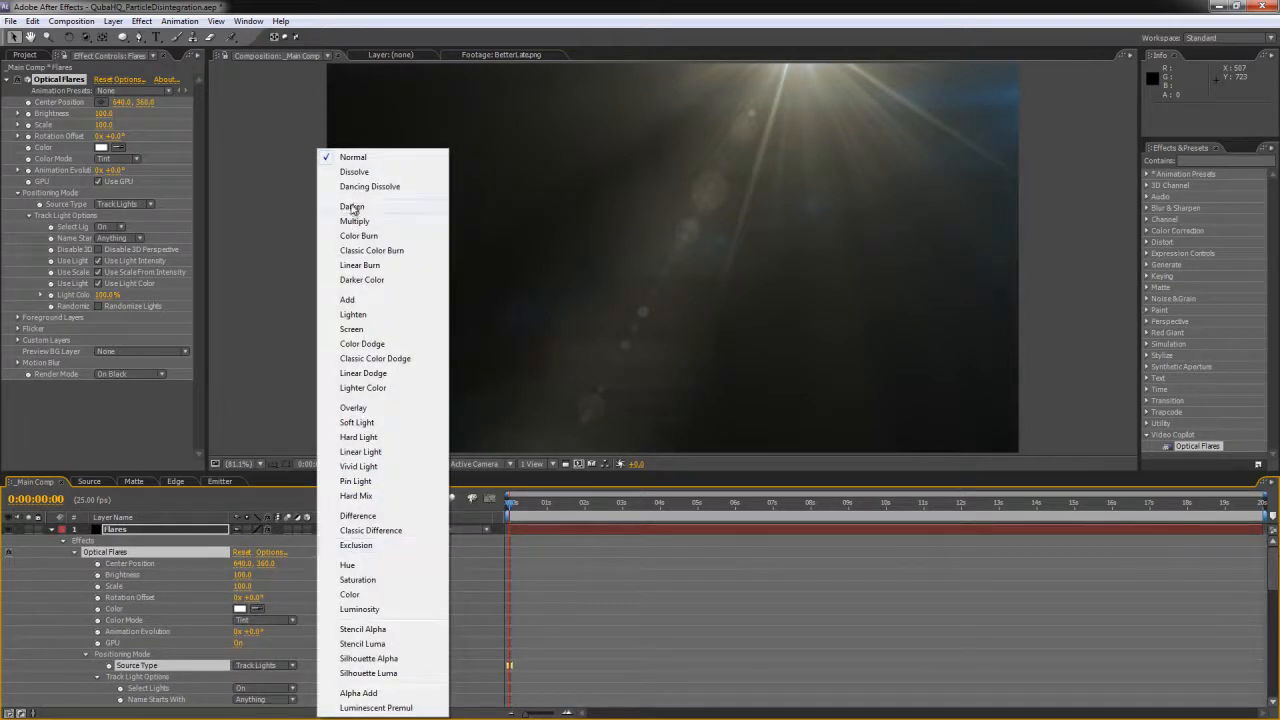
{"action": "left_click", "coordinate": [348, 300]}
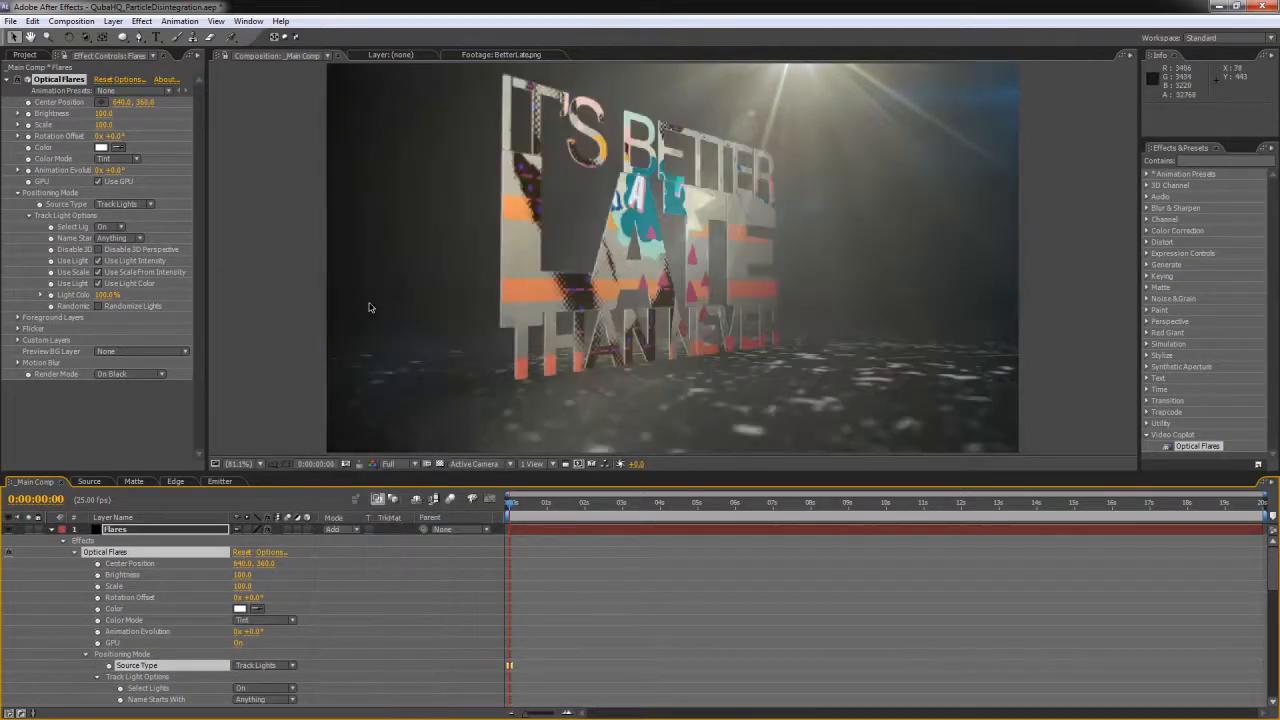
Step: Set both the Brightness and the Scale of Optical Flares to 75 and collapse the Flares layer's properties
{"action": "left_click", "coordinate": [104, 115]}
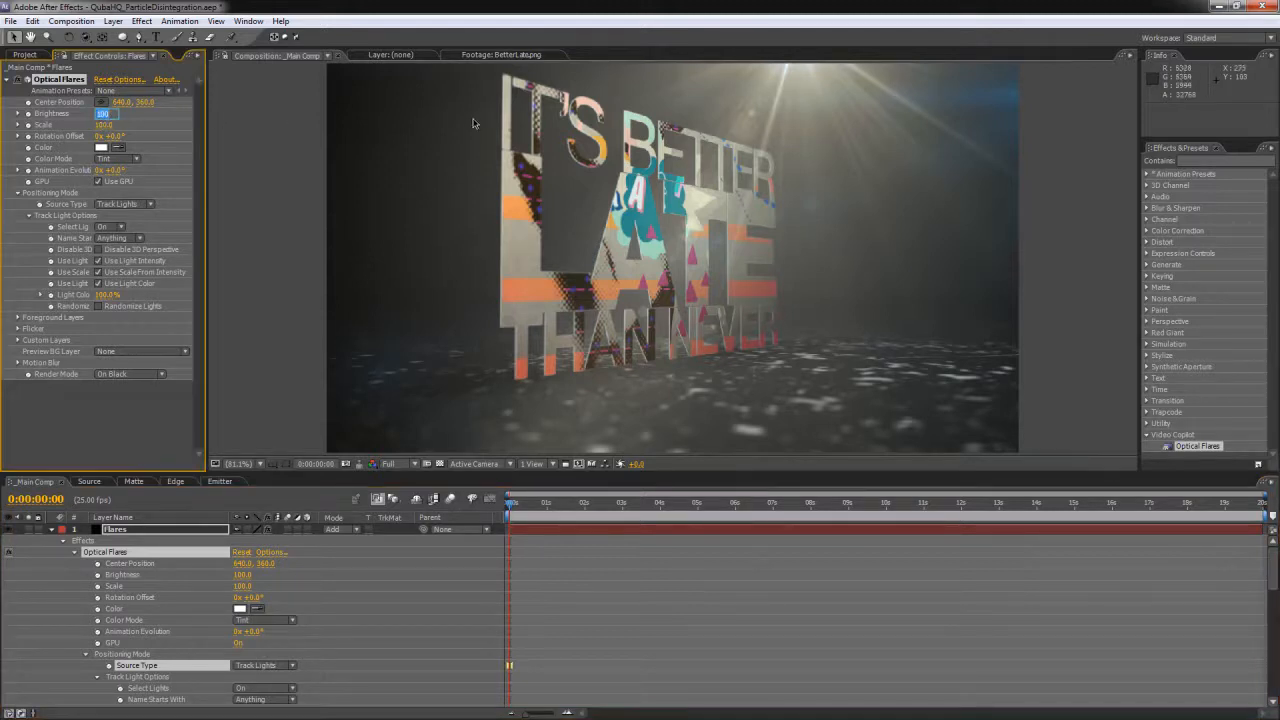
{"action": "type", "text": "75"}
{"action": "key", "text": "Tab"}
{"action": "type", "text": "75"}
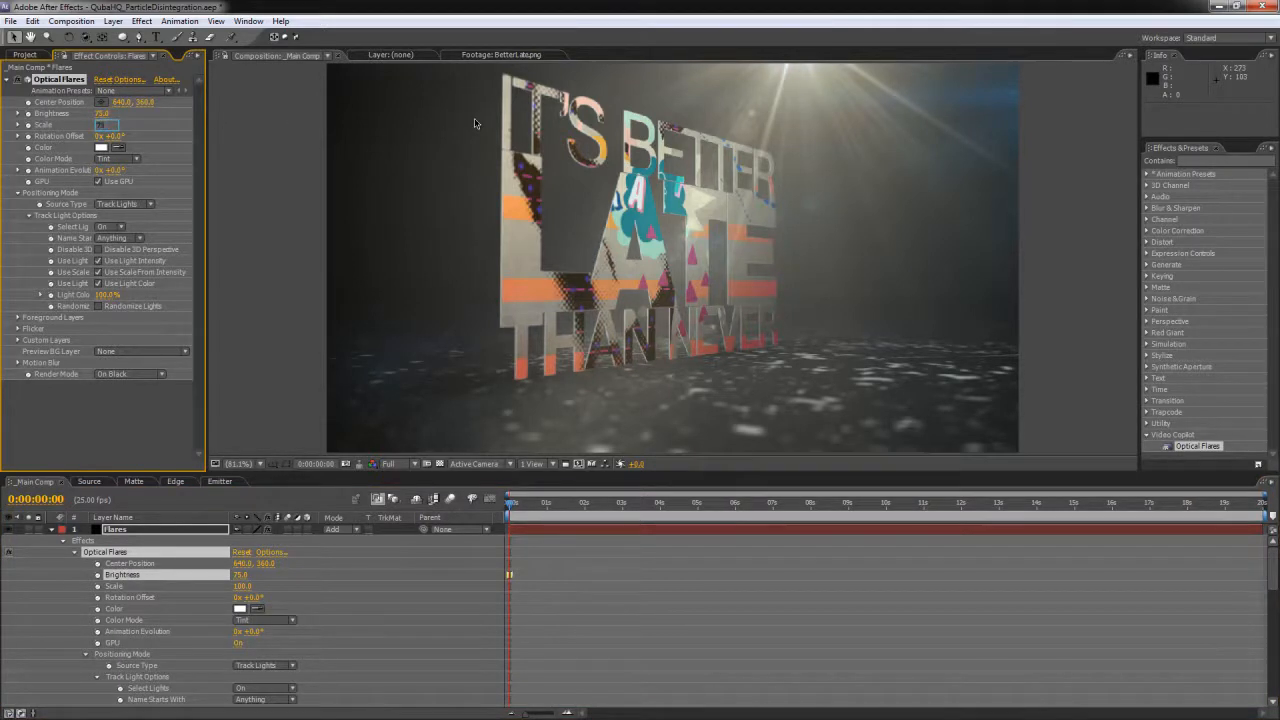
{"action": "key", "text": "Return"}
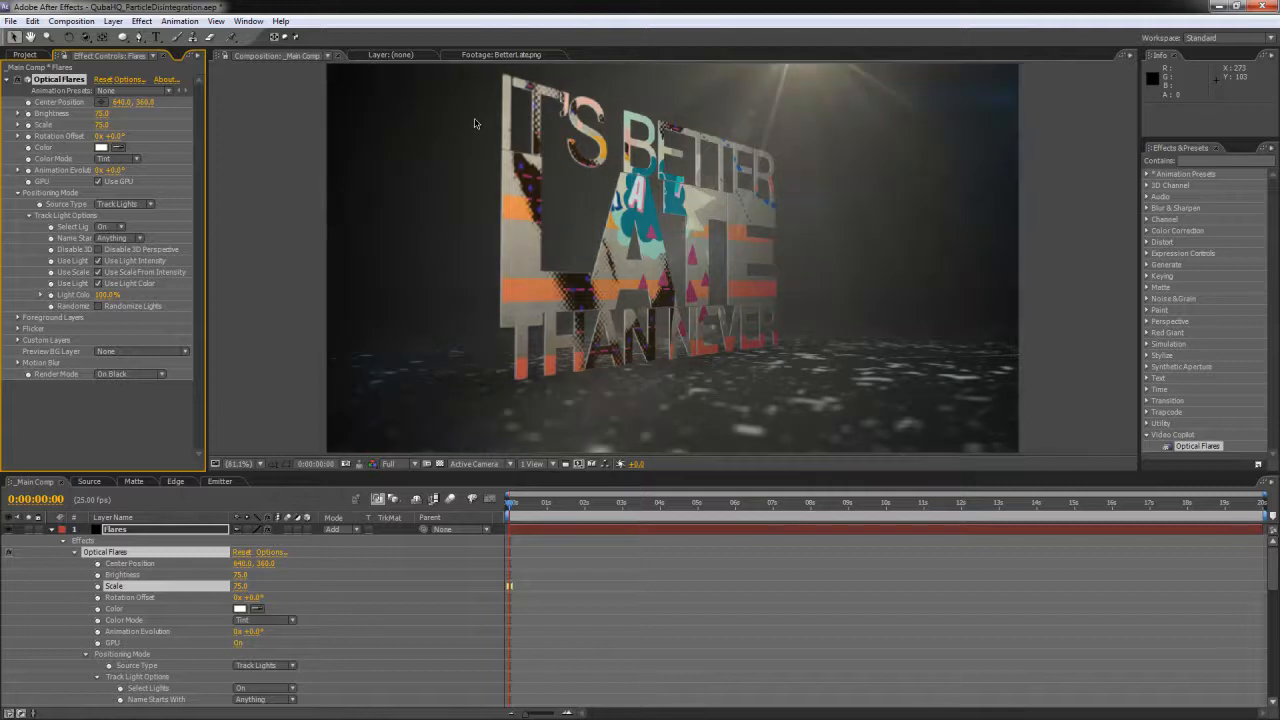
{"action": "left_click", "coordinate": [51, 530]}
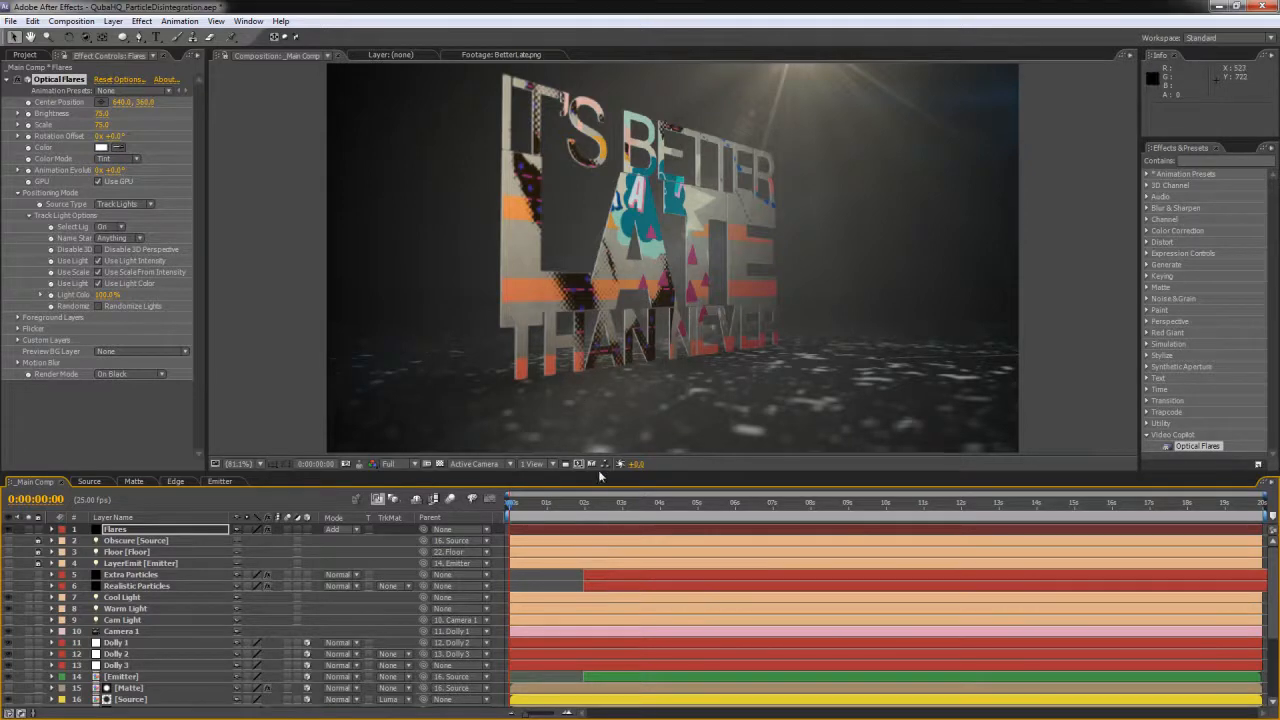
{"action": "mouse_move", "coordinate": [599, 471]}
{"action": "left_mouse_down"}
{"action": "mouse_move", "coordinate": [603, 580]}
{"action": "mouse_move", "coordinate": [609, 488]}
{"action": "left_mouse_up"}
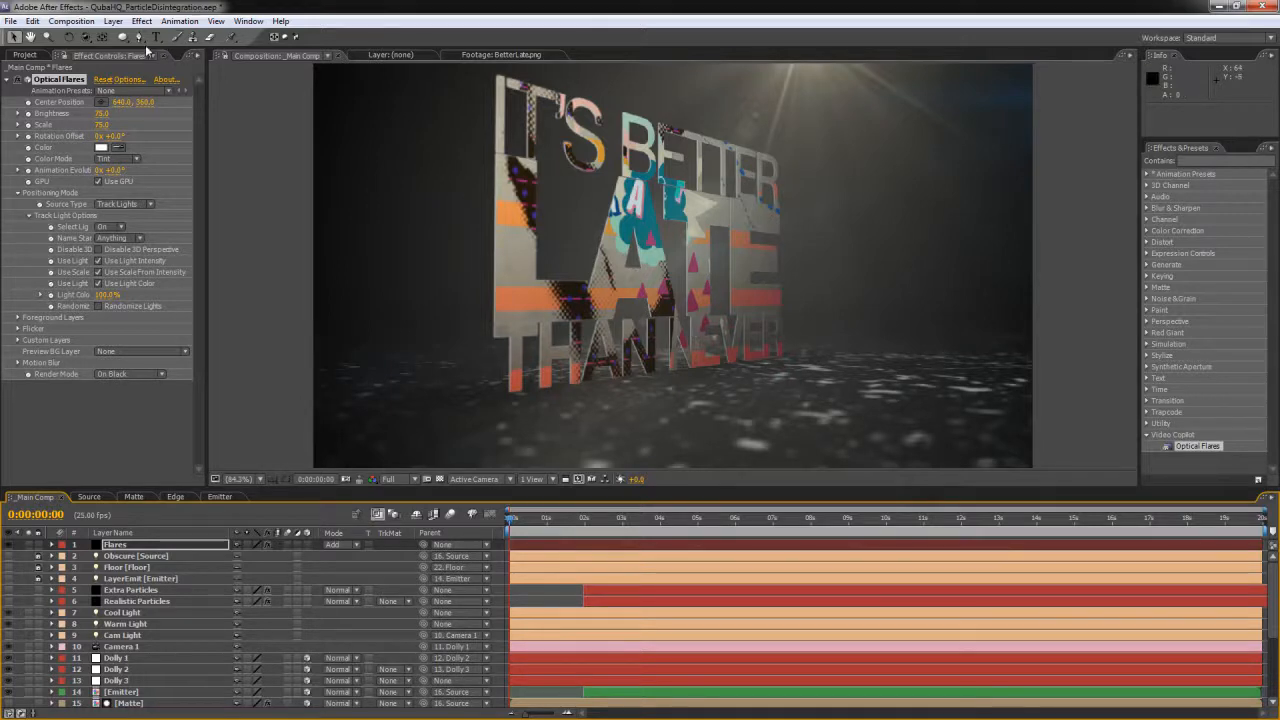
{"action": "left_click", "coordinate": [113, 21]}
{"action": "mouse_move", "coordinate": [141, 39]}
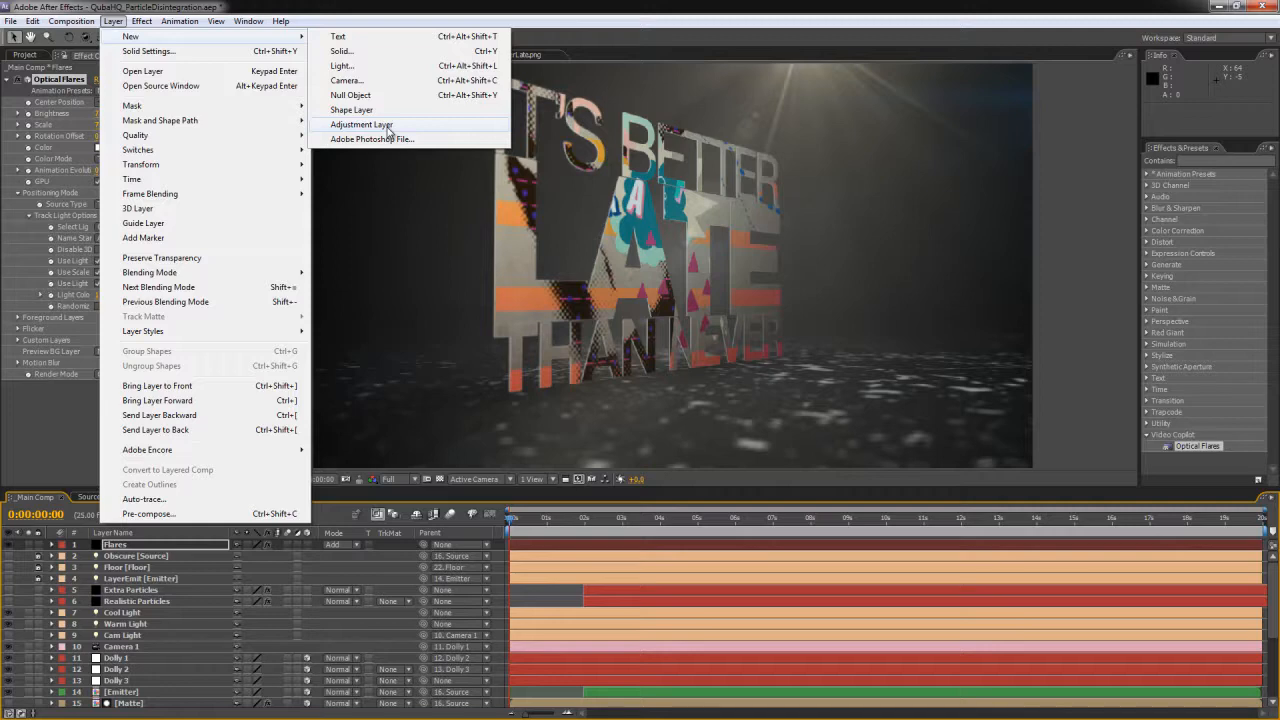
{"action": "left_click", "coordinate": [923, 206]}
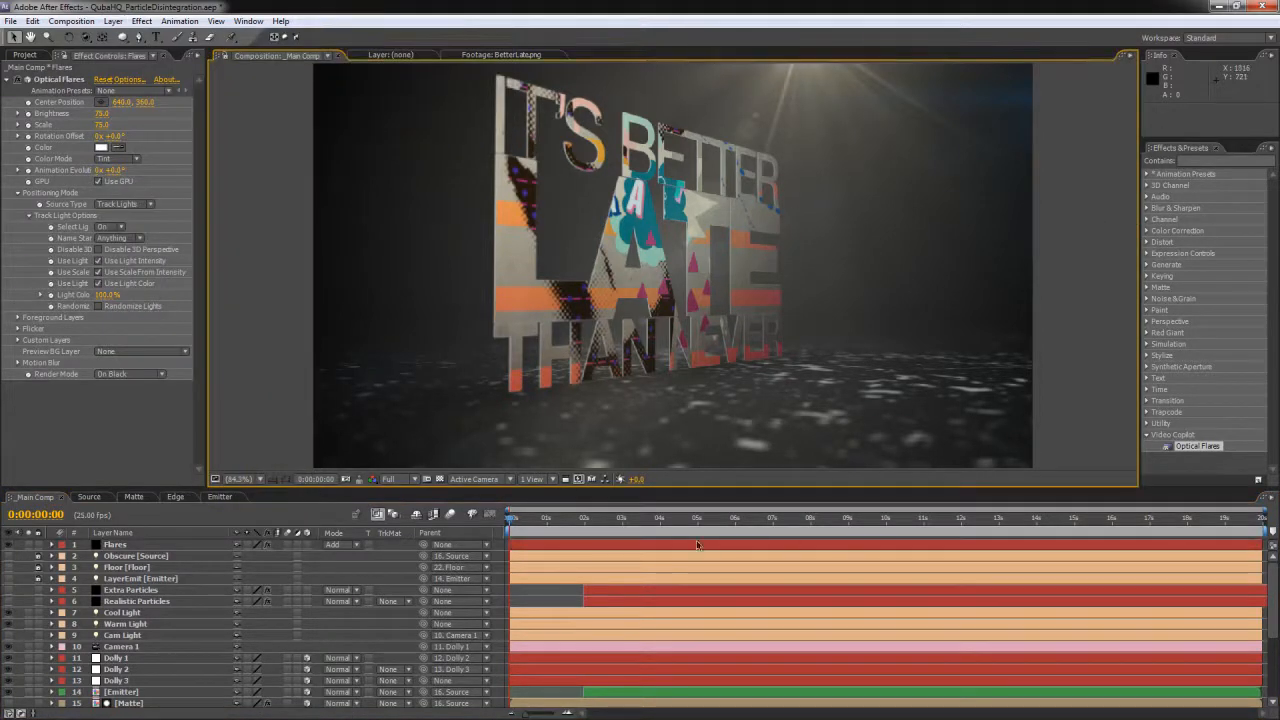
Step: Check the flares at several times, enable motion blur on all unlocked layers and the composition, and go to 0:00:02:04
{"action": "left_click_drag", "start_coordinate": [607, 520], "coordinate": [935, 510]}
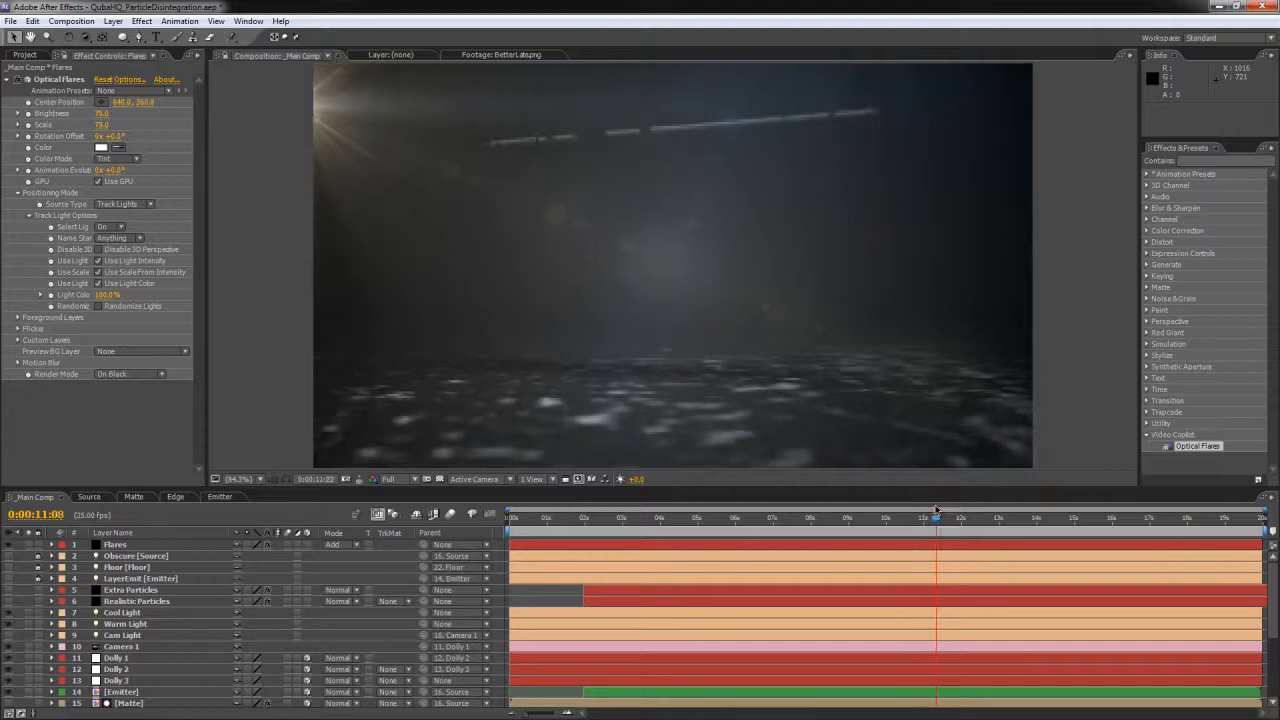
{"action": "left_click_drag", "start_coordinate": [815, 518], "coordinate": [717, 519]}
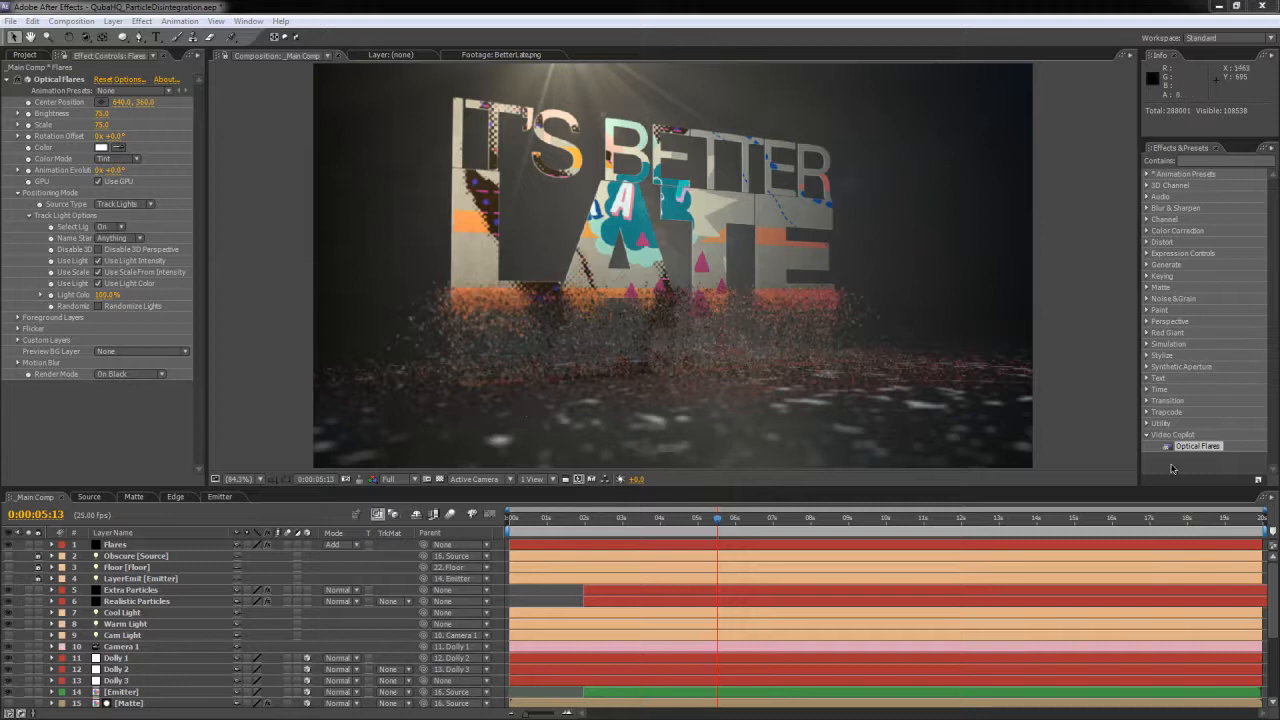
{"action": "left_click", "coordinate": [214, 601]}
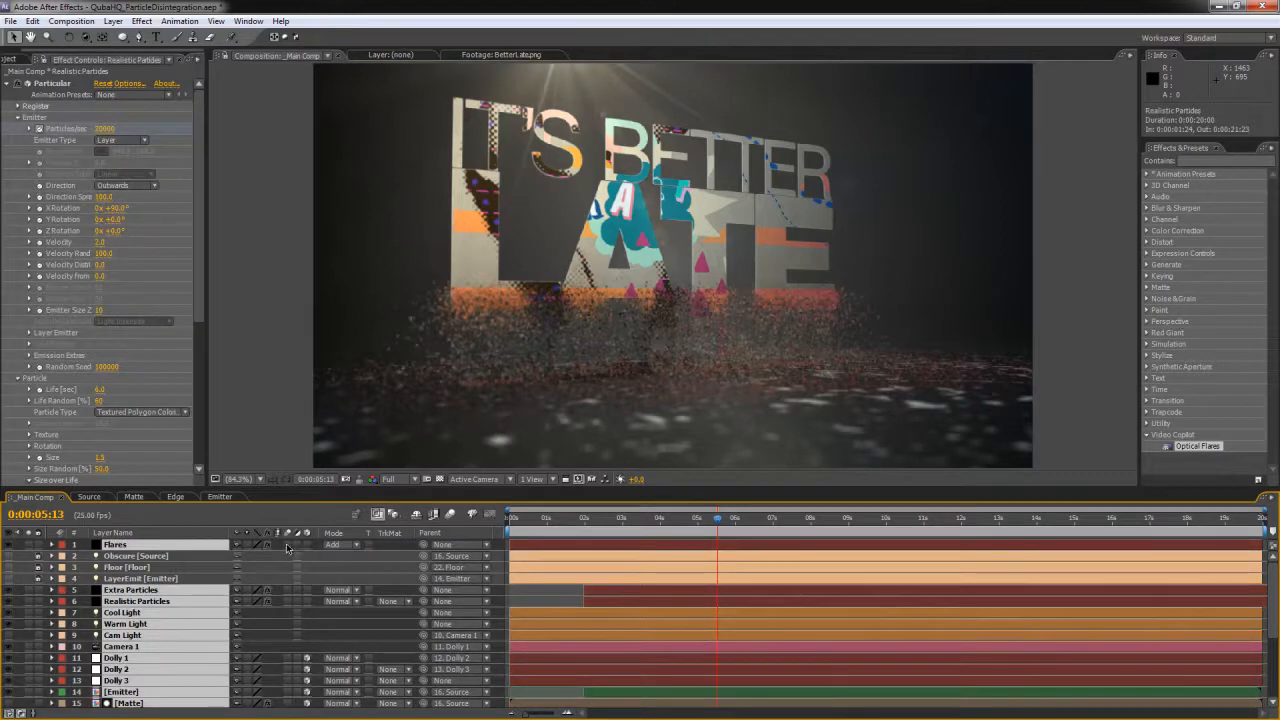
{"action": "left_click", "coordinate": [537, 522]}
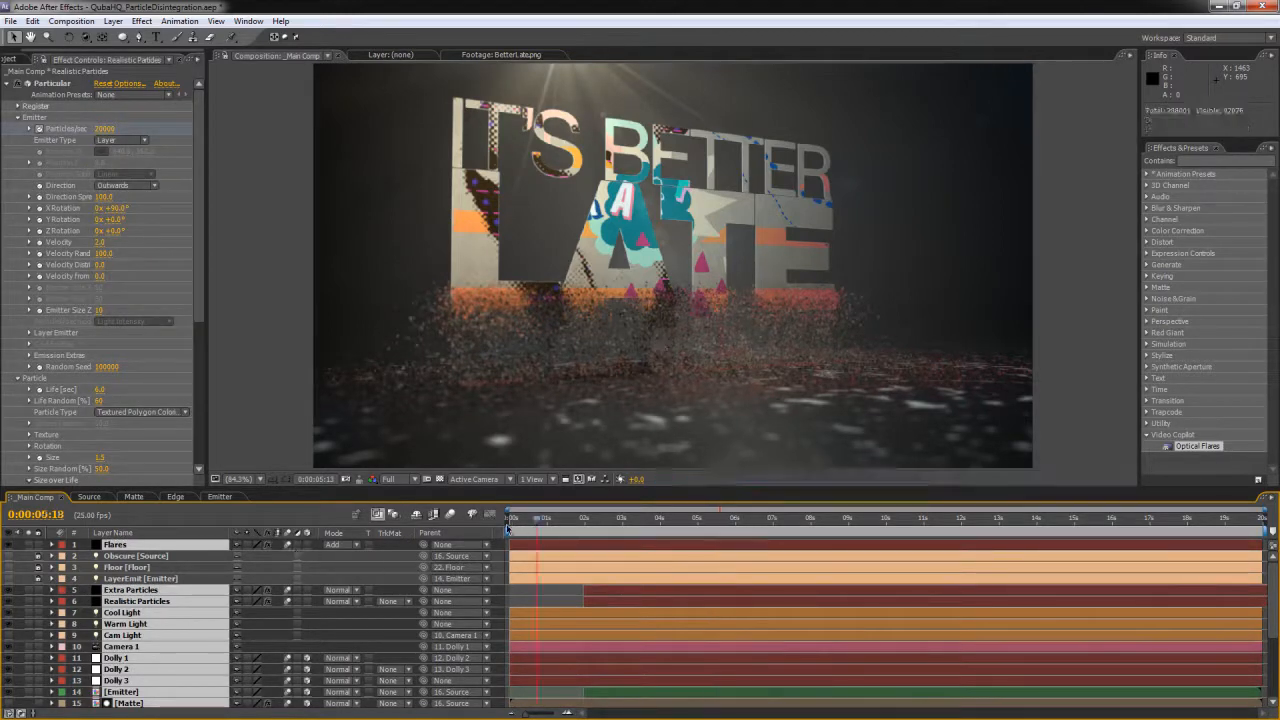
{"action": "left_click", "coordinate": [507, 530]}
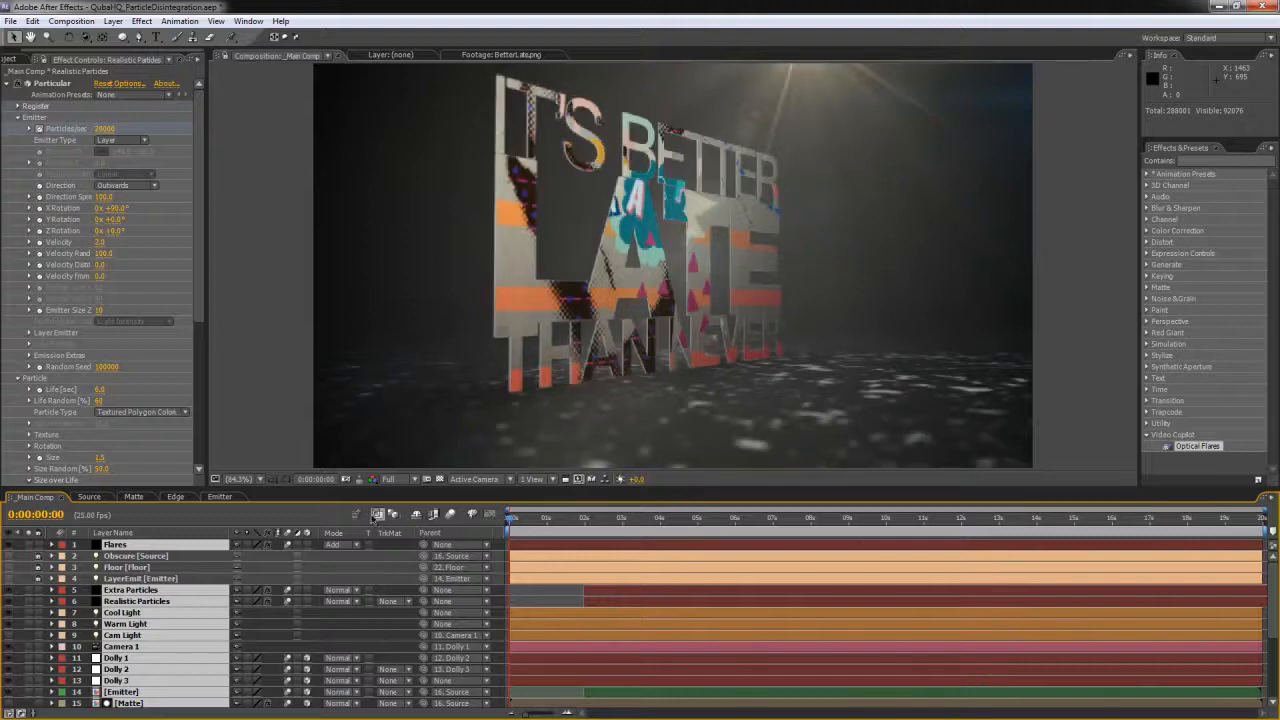
{"action": "left_click", "coordinate": [590, 522]}
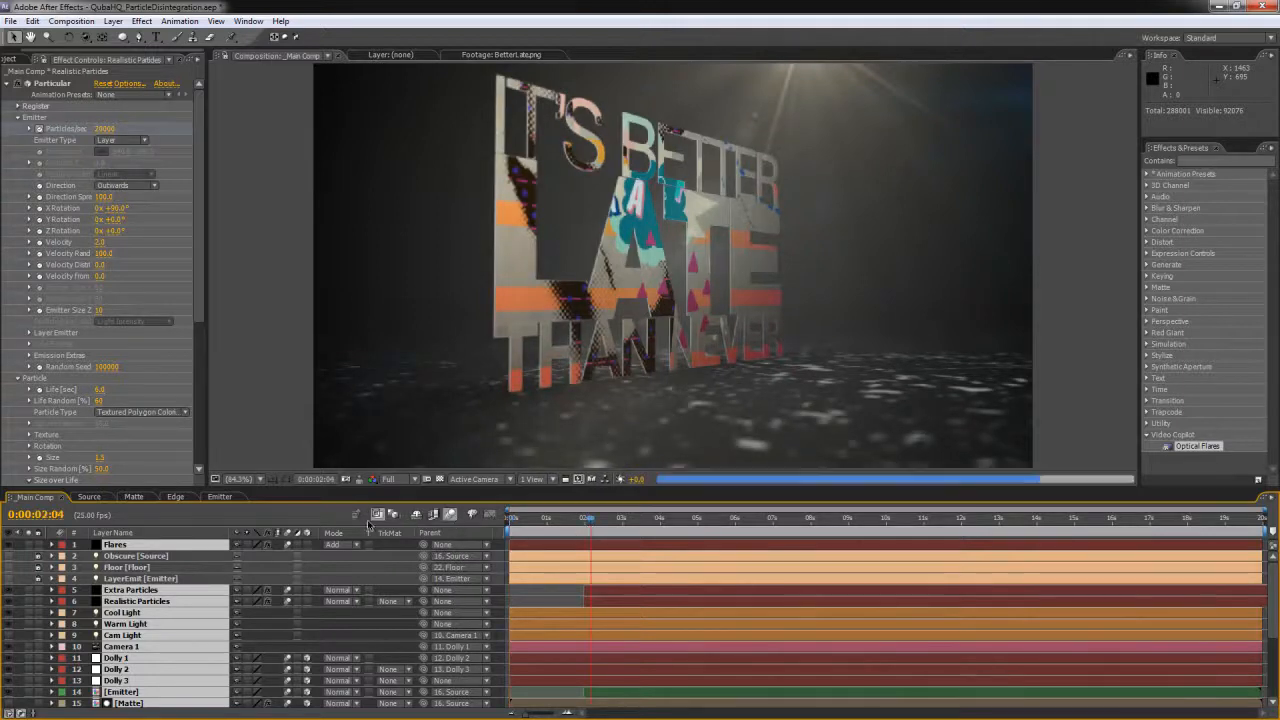
Step: Duplicate the _Main Comp composition in the project, rename the copy _Reflections, and open it
{"action": "left_click", "coordinate": [9, 59]}
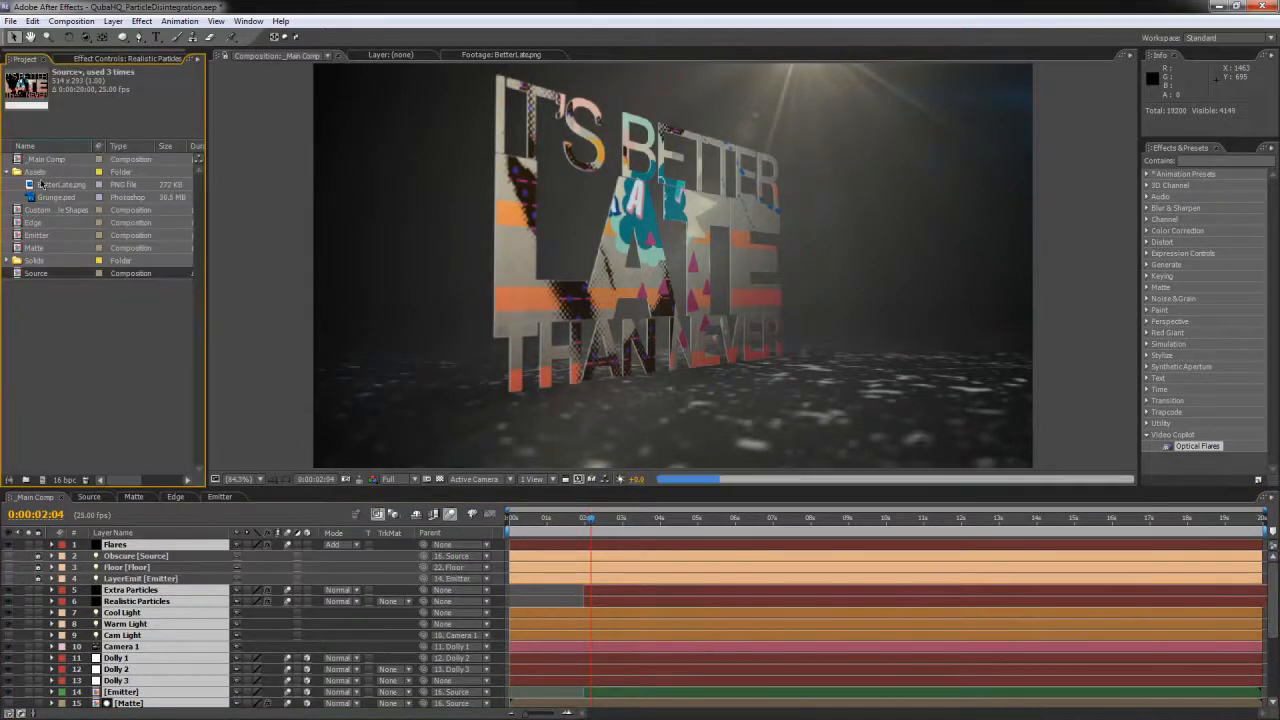
{"action": "left_click", "coordinate": [50, 173]}
{"action": "left_click", "coordinate": [47, 161]}
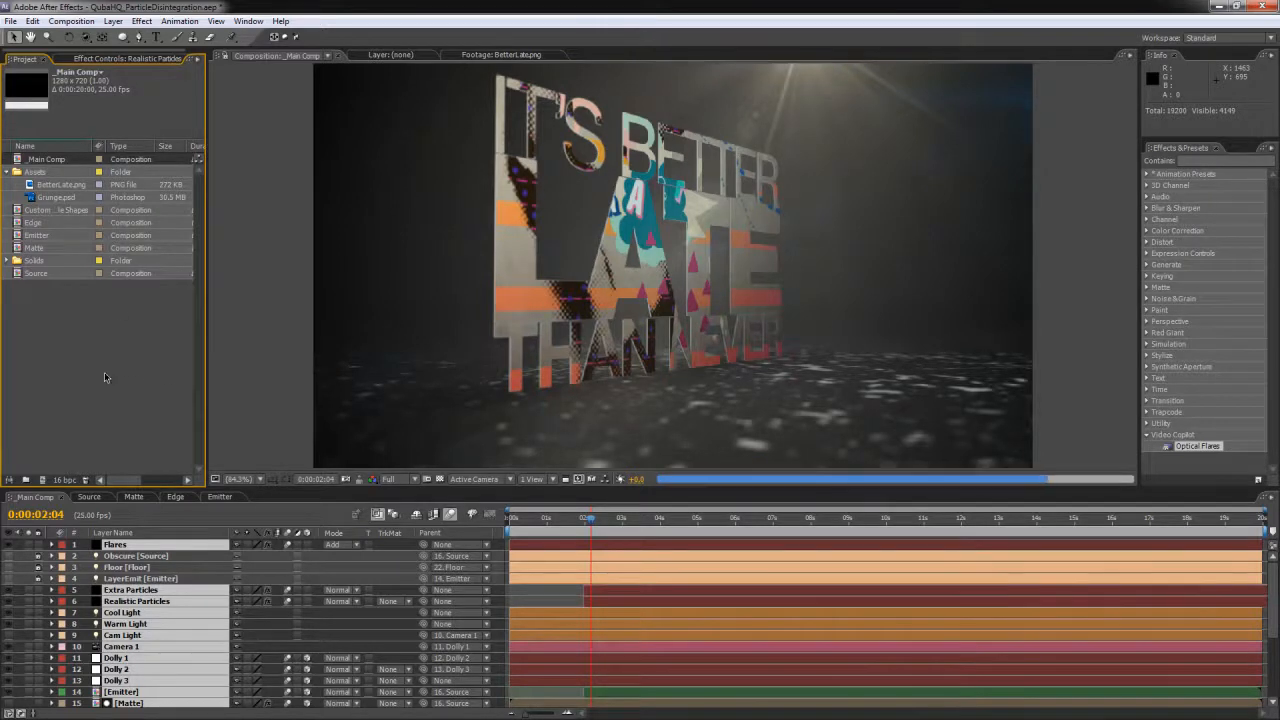
{"action": "key", "text": "ctrl+d"}
{"action": "left_click", "coordinate": [50, 174]}
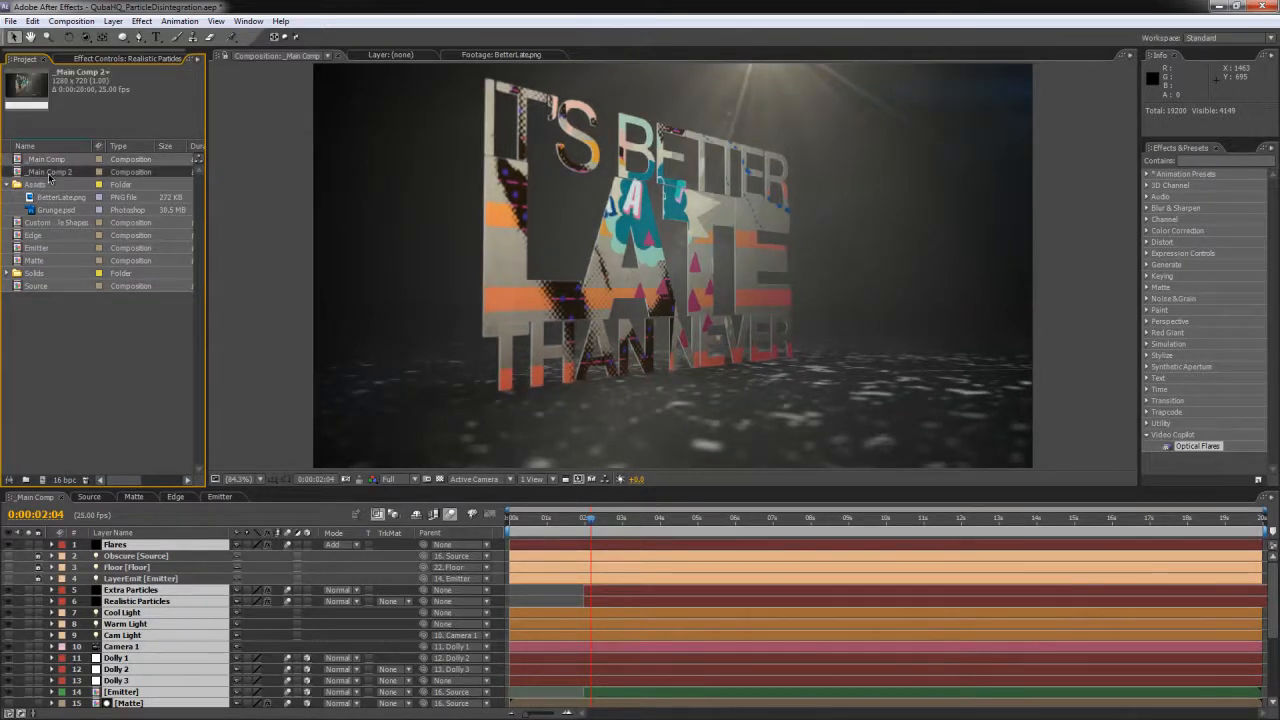
{"action": "key", "text": "Return"}
{"action": "type", "text": "_Reflections"}
{"action": "key", "text": "Return"}
{"action": "double_click", "coordinate": [47, 174]}
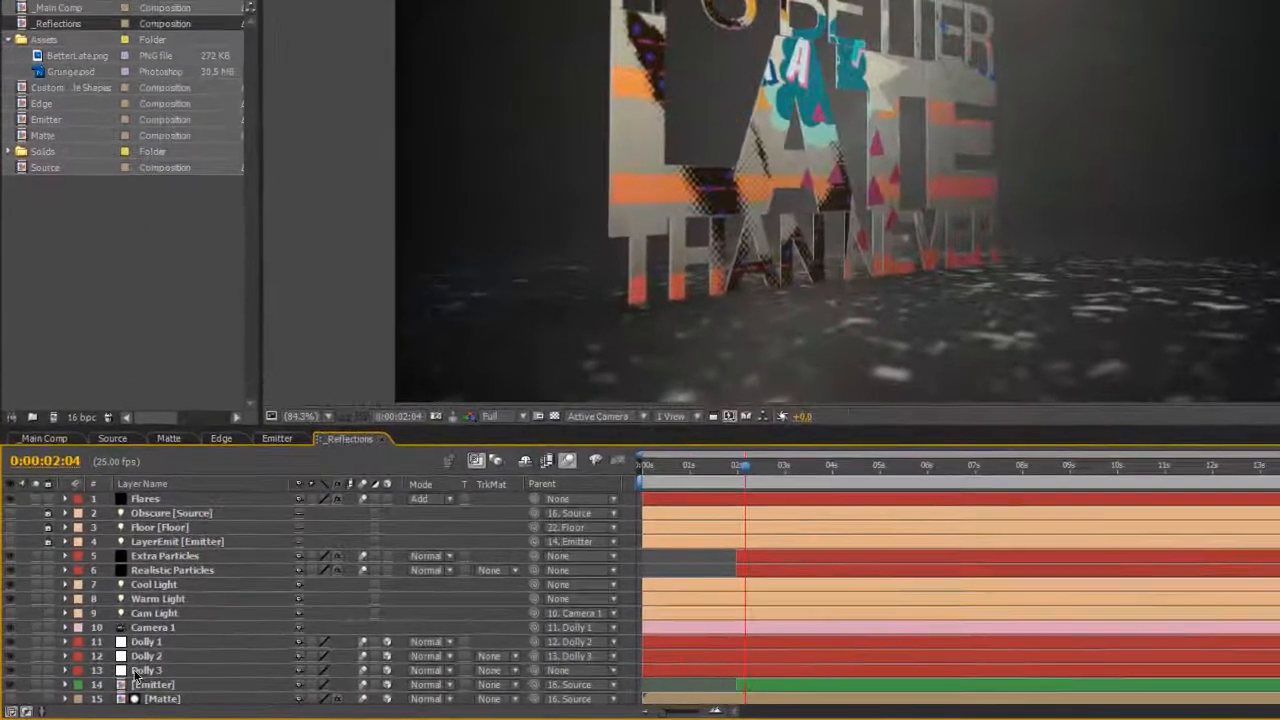
Step: Flip the Dolly 3 null vertically in _Reflections by setting its scale to 100, -100, 100, and collapse its properties
{"action": "left_click", "coordinate": [137, 682]}
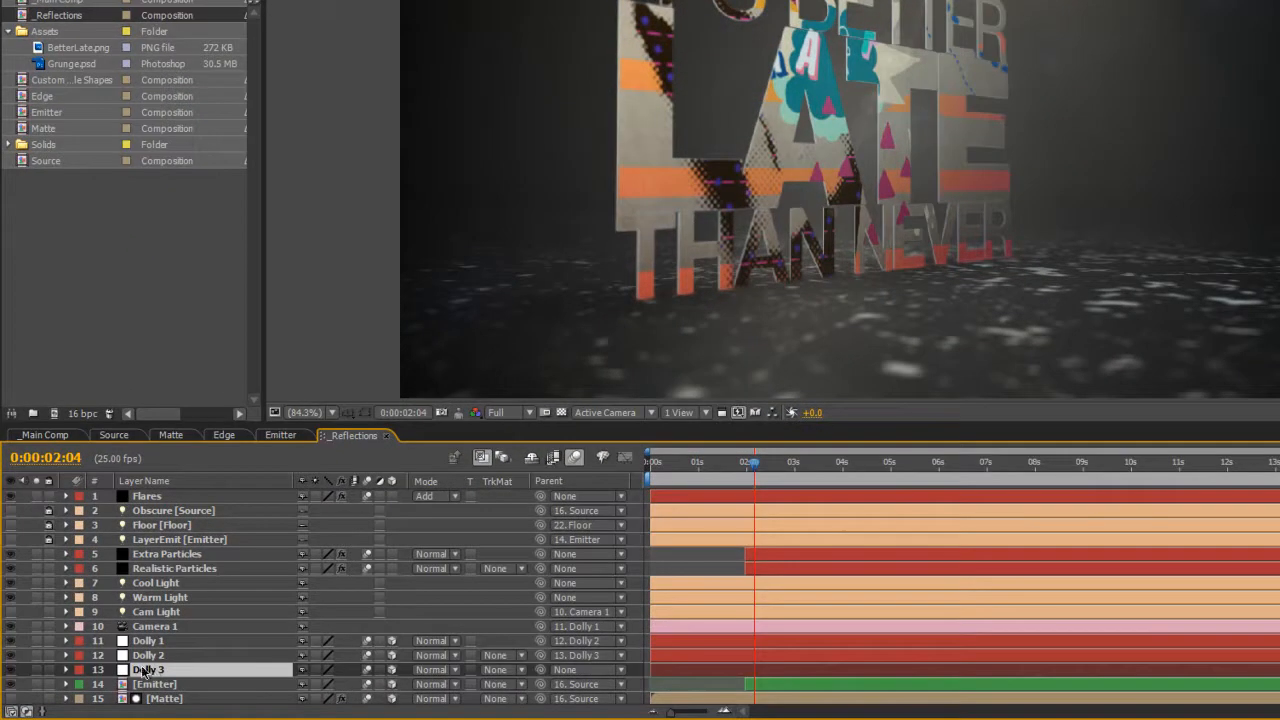
{"action": "left_click", "coordinate": [66, 670]}
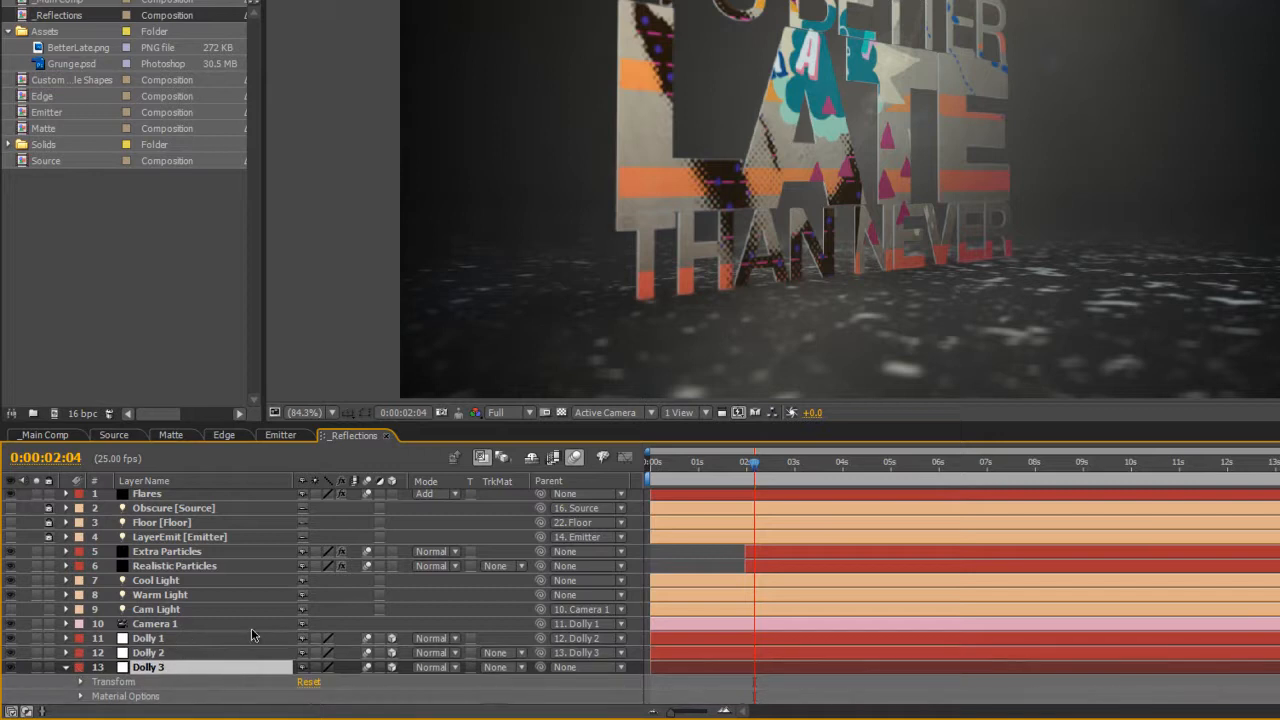
{"action": "scroll", "coordinate": [248, 630], "scroll_direction": "down", "scroll_amount": 1}
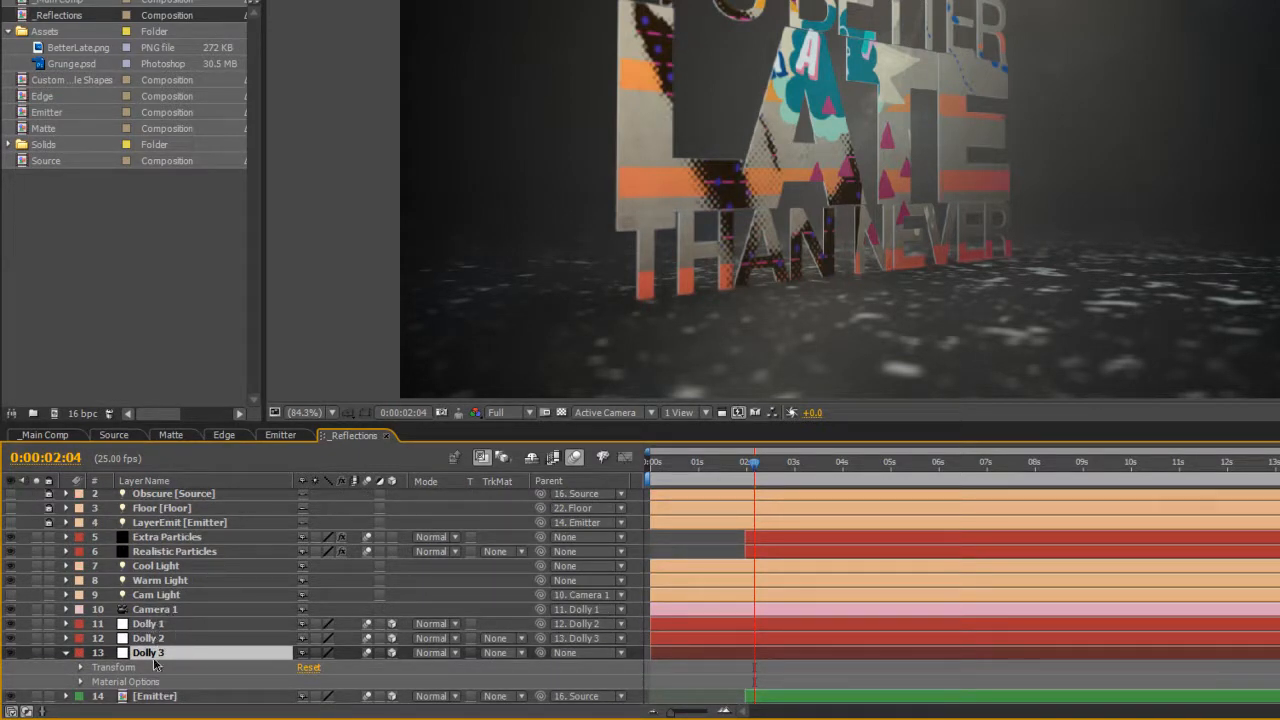
{"action": "key", "text": "s"}
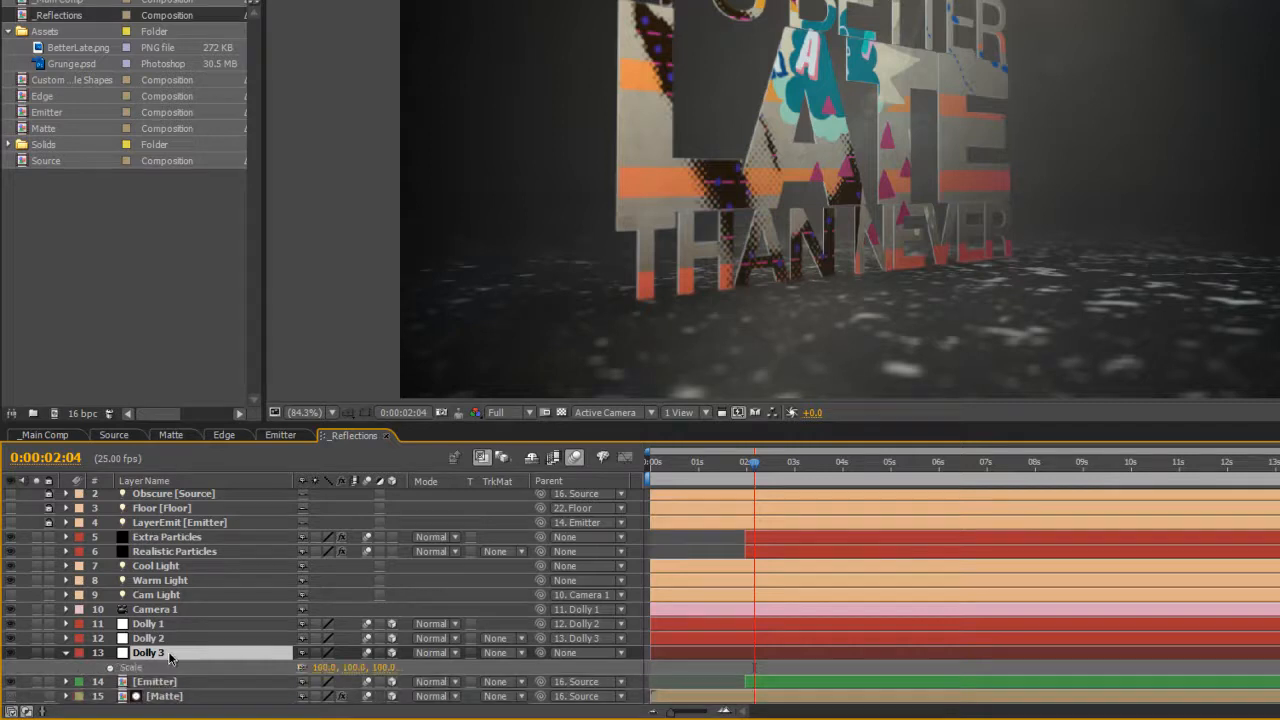
{"action": "left_click", "coordinate": [350, 667]}
{"action": "key", "text": "Return"}
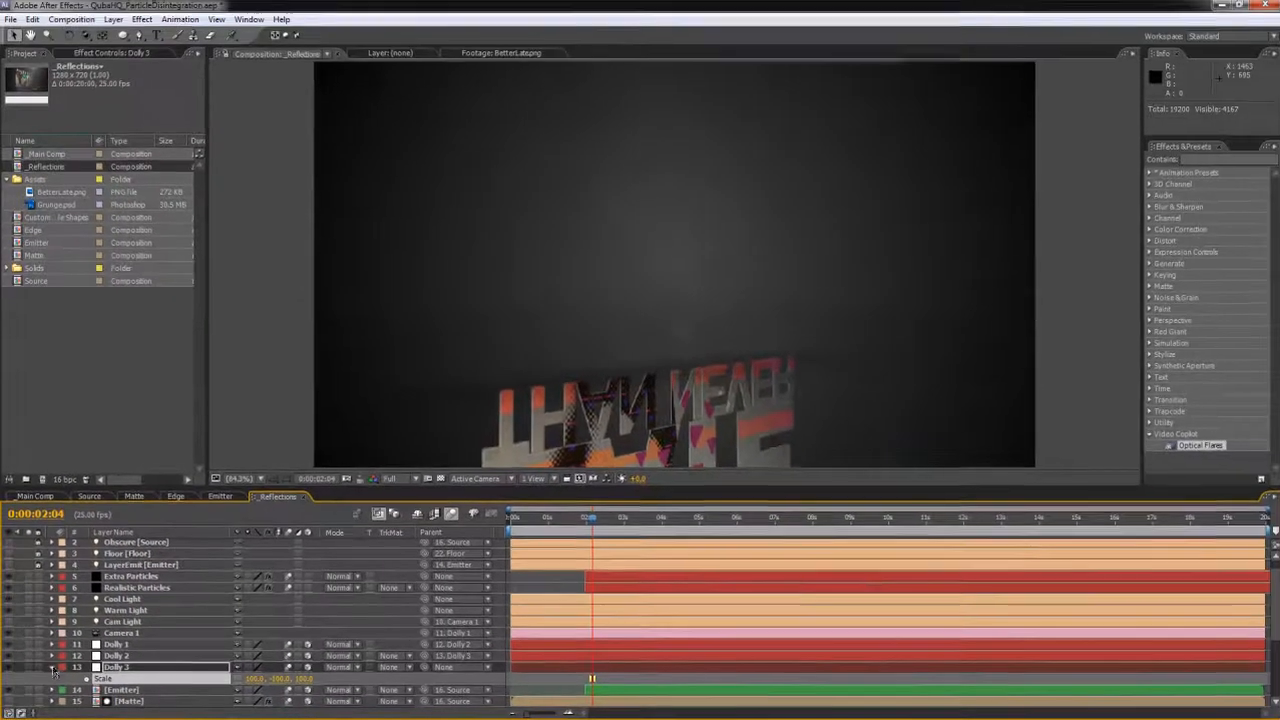
{"action": "key", "text": "s"}
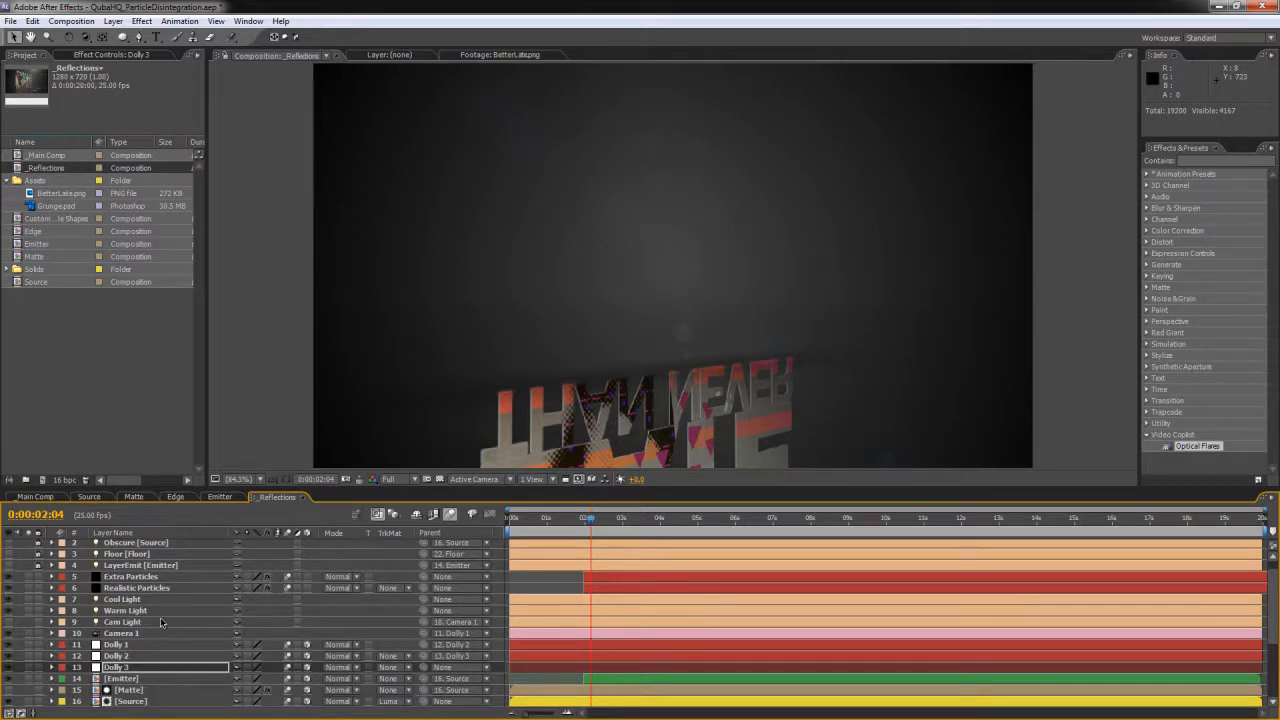
Step: Hide the Flares, Black Solid 2, both Grunge.psd, Floor and Background layers in _Reflections
{"action": "scroll", "coordinate": [160, 617], "scroll_direction": "up", "scroll_amount": 1}
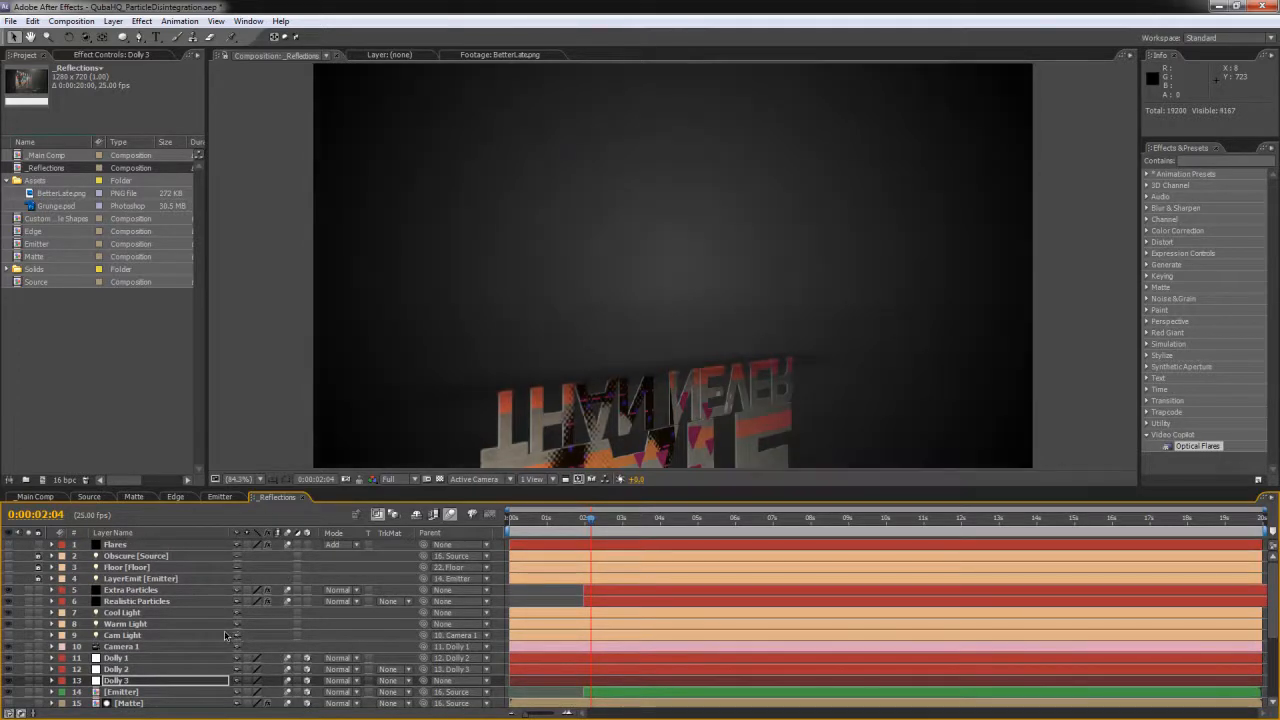
{"action": "scroll", "coordinate": [238, 635], "scroll_direction": "down", "scroll_amount": 4}
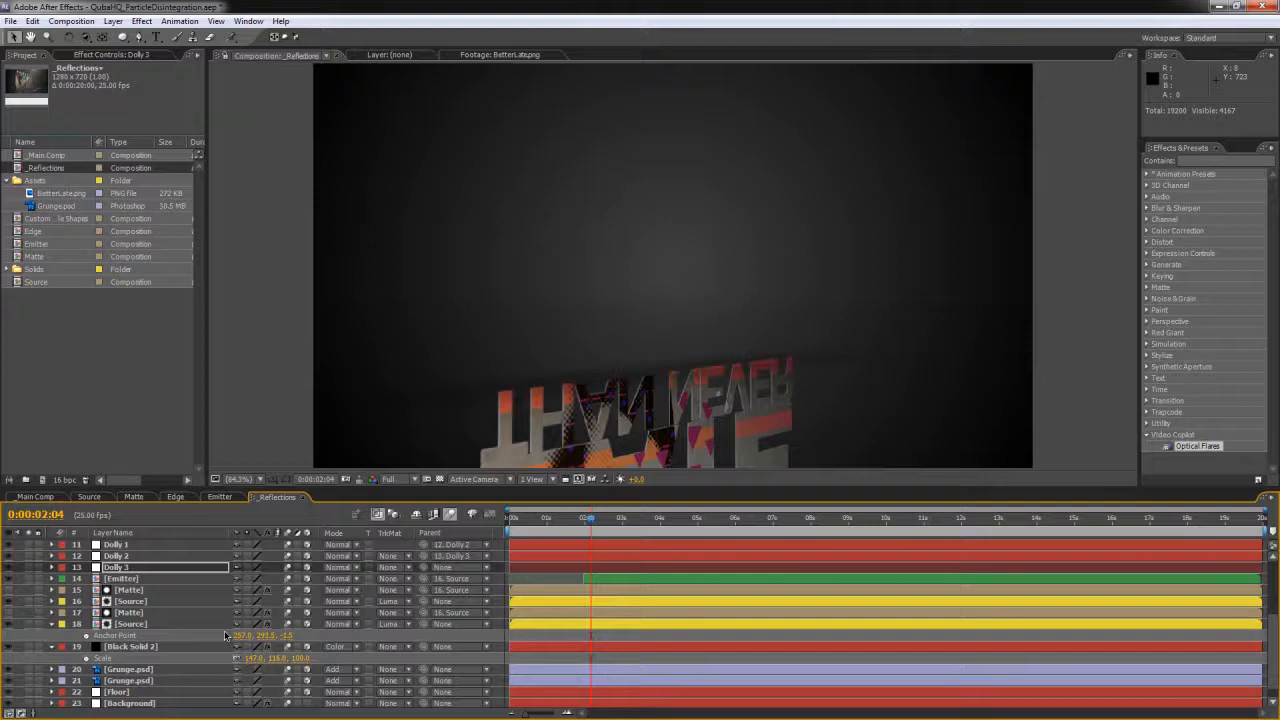
{"action": "scroll", "coordinate": [212, 640], "scroll_direction": "down", "scroll_amount": 1}
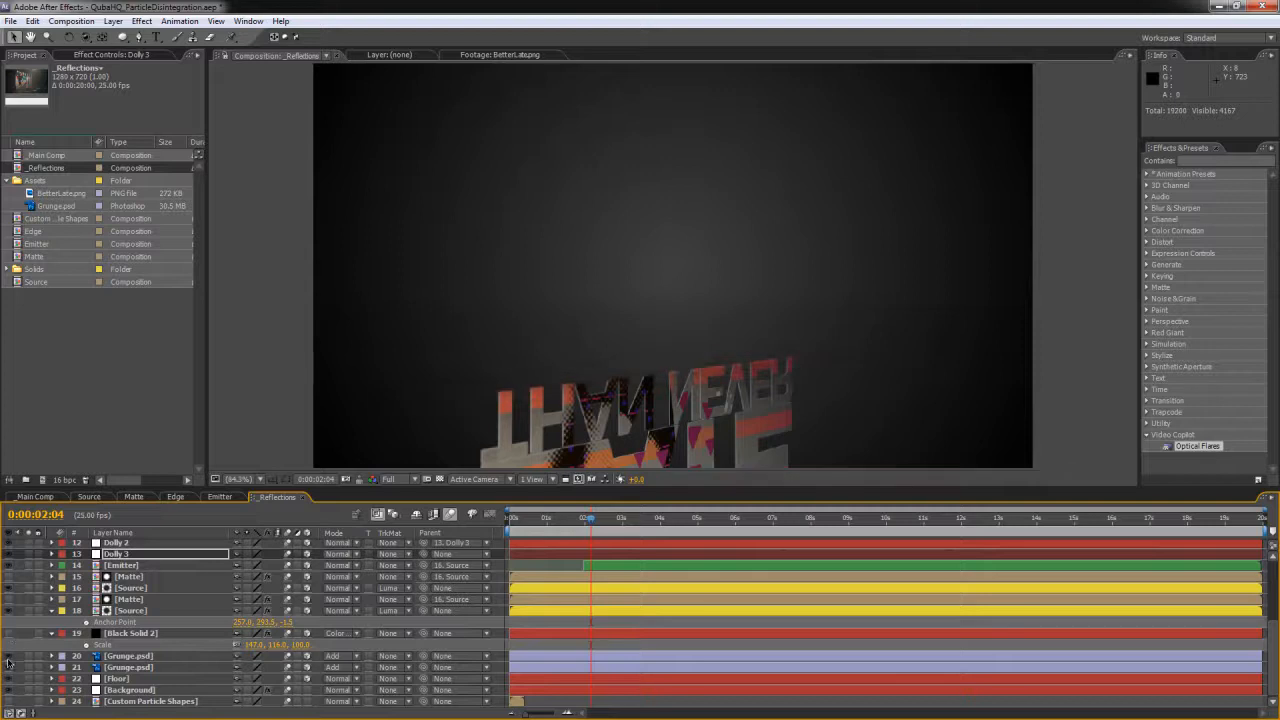
{"action": "left_click_drag", "start_coordinate": [8, 659], "coordinate": [11, 690]}
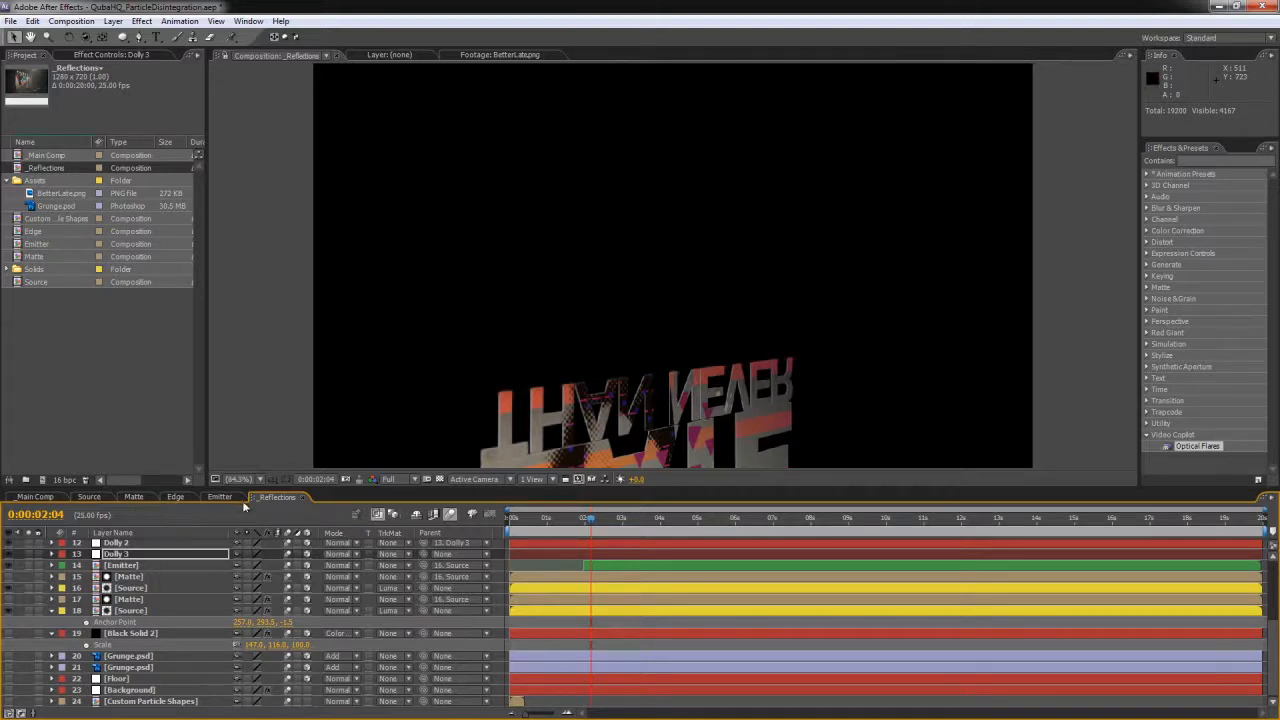
Step: Place the _Reflections composition in _Main Comp just above the Background layer and set its blending mode to Screen
{"action": "left_click", "coordinate": [34, 498]}
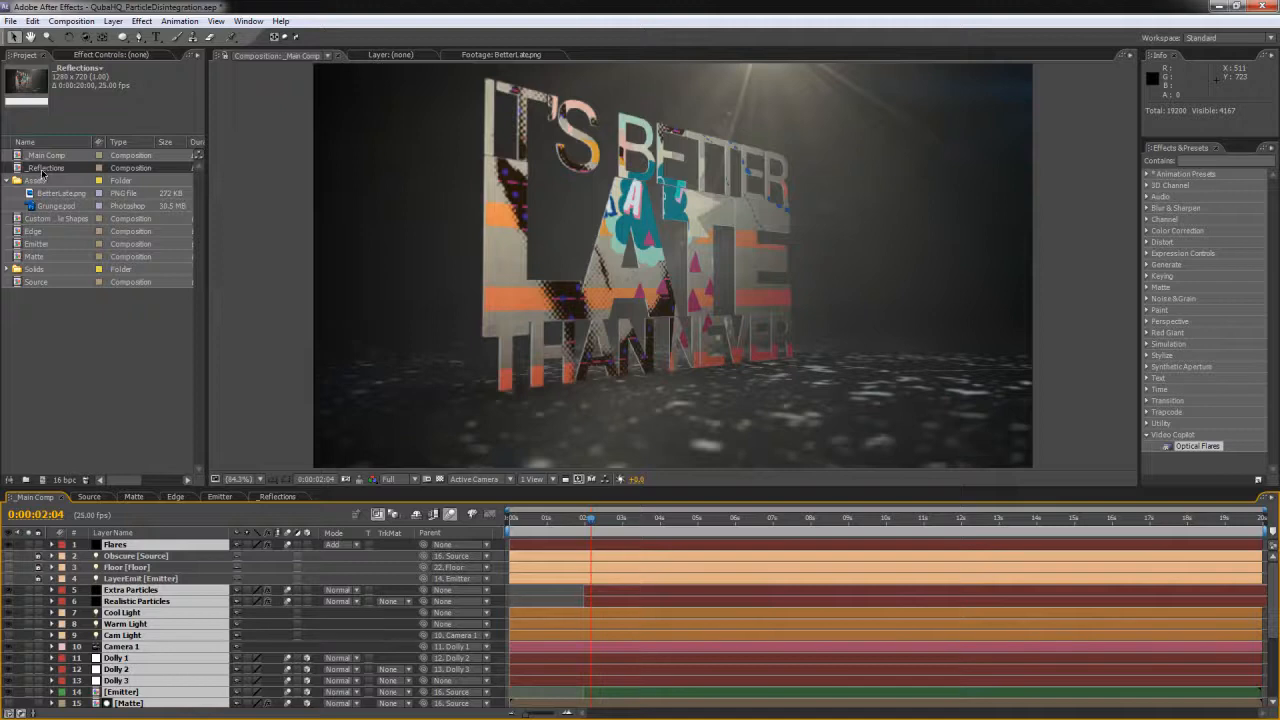
{"action": "left_click_drag", "start_coordinate": [42, 173], "coordinate": [155, 689]}
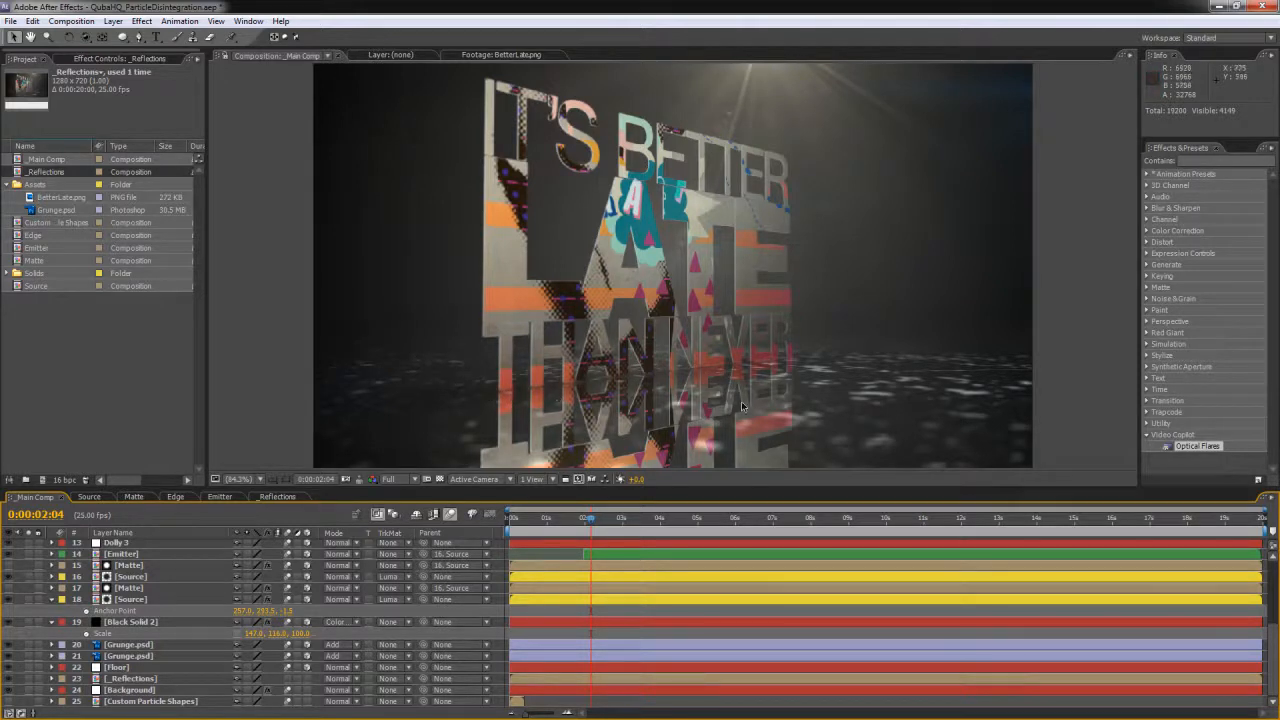
{"action": "left_click", "coordinate": [141, 679]}
{"action": "left_click", "coordinate": [337, 679]}
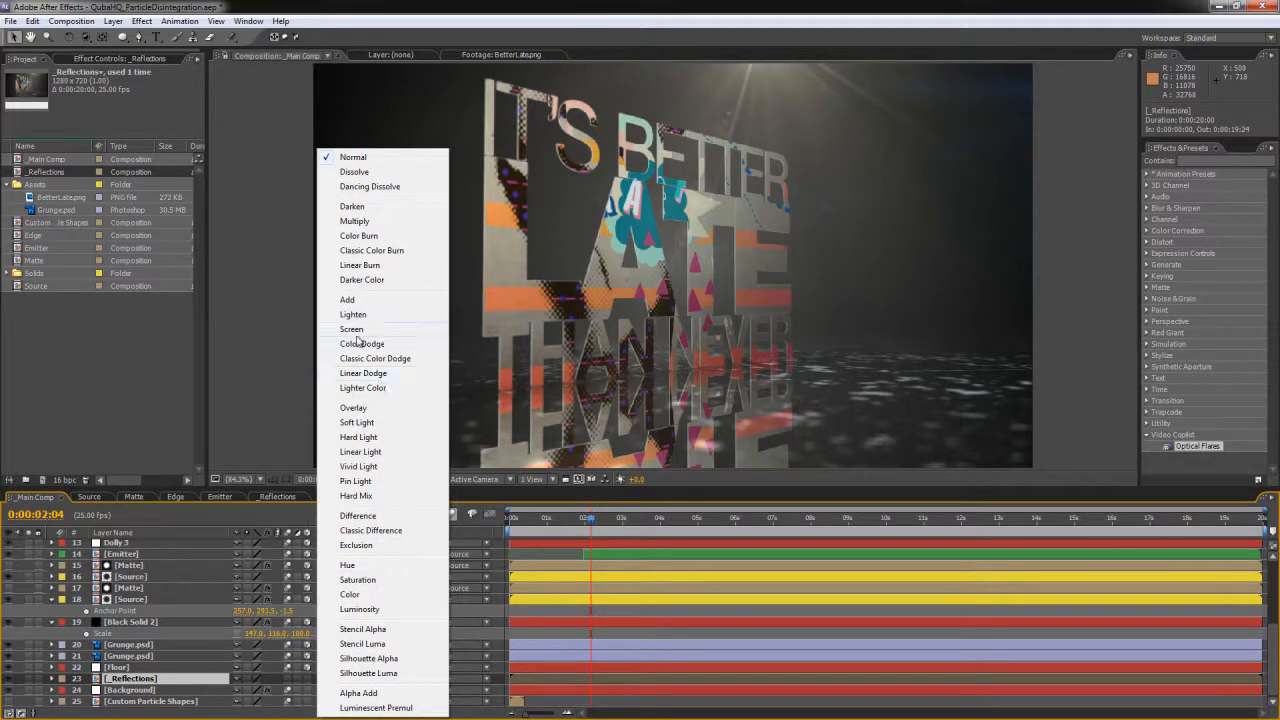
{"action": "left_click", "coordinate": [352, 329]}
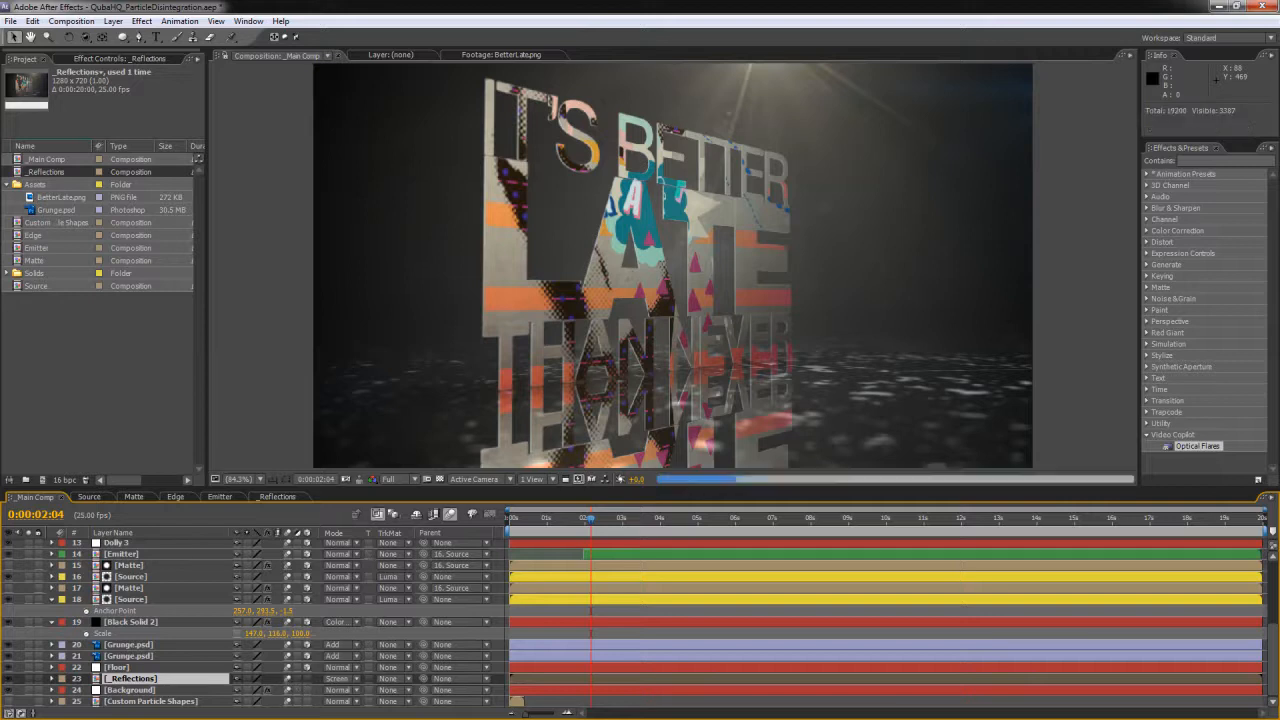
Step: Set the opacity of the _Reflections layer to 50%
{"action": "key", "text": "t"}
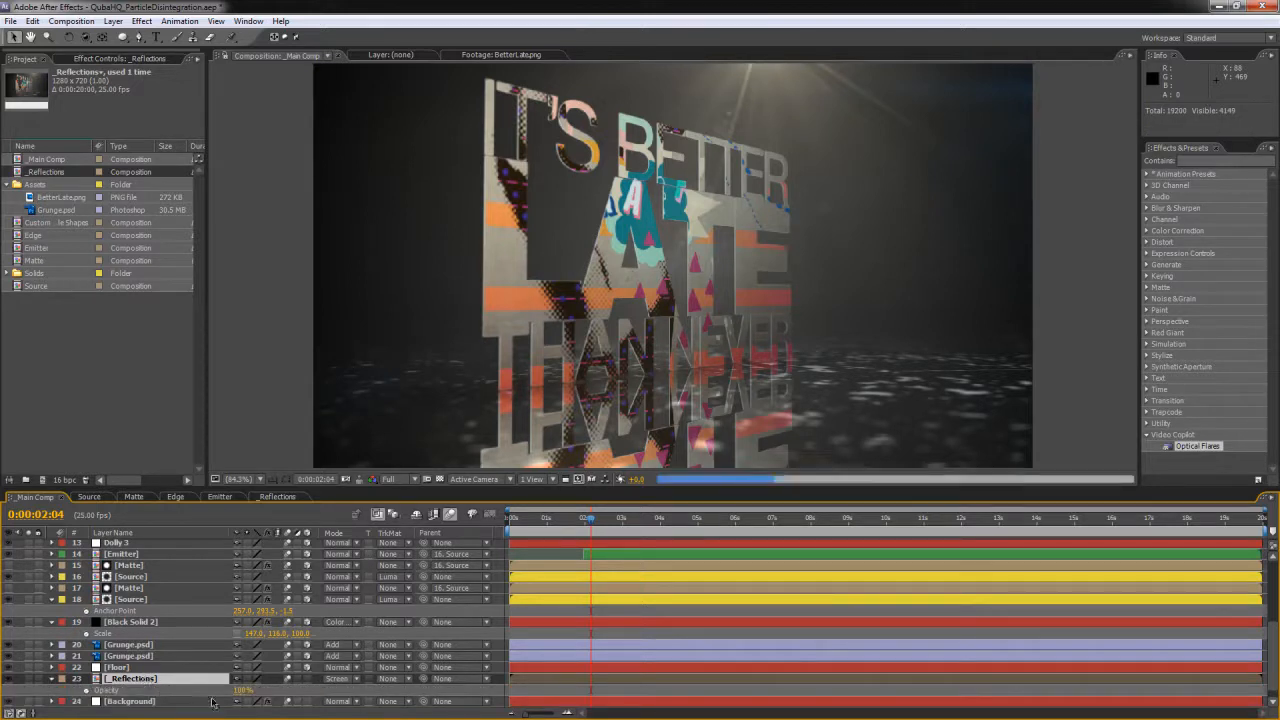
{"action": "left_click", "coordinate": [240, 690]}
{"action": "type", "text": "50"}
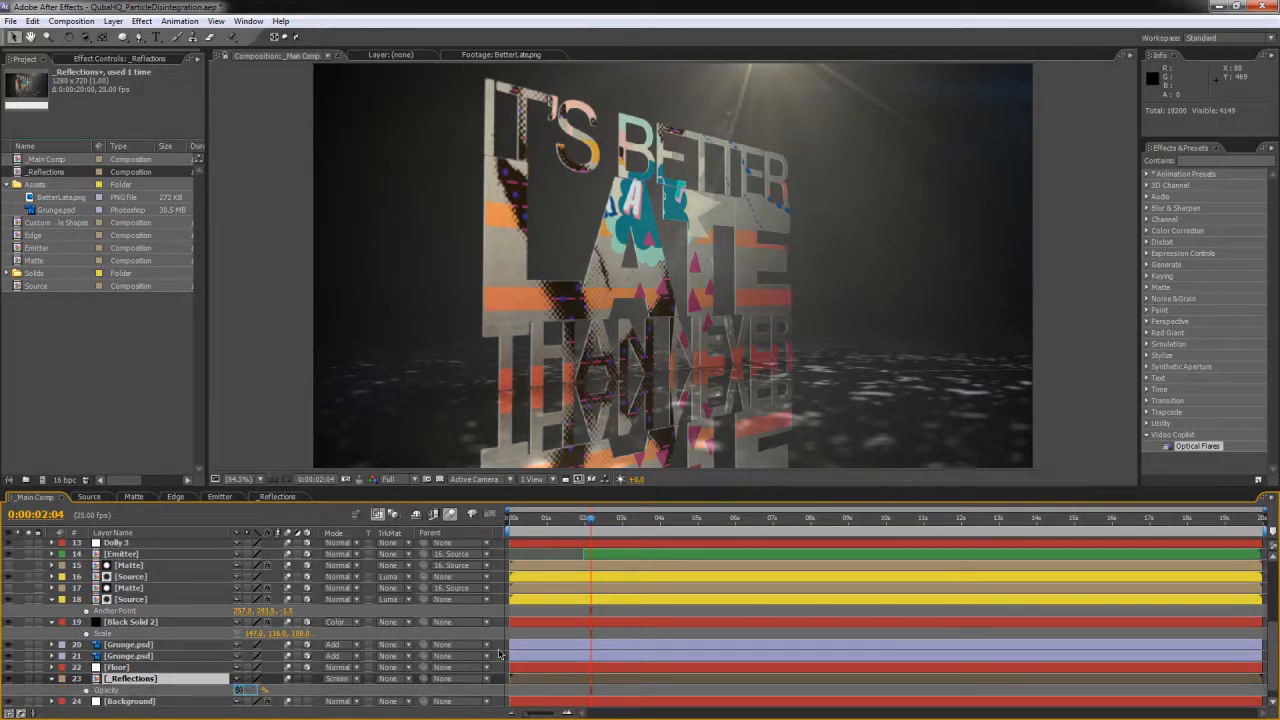
{"action": "key", "text": "Return"}
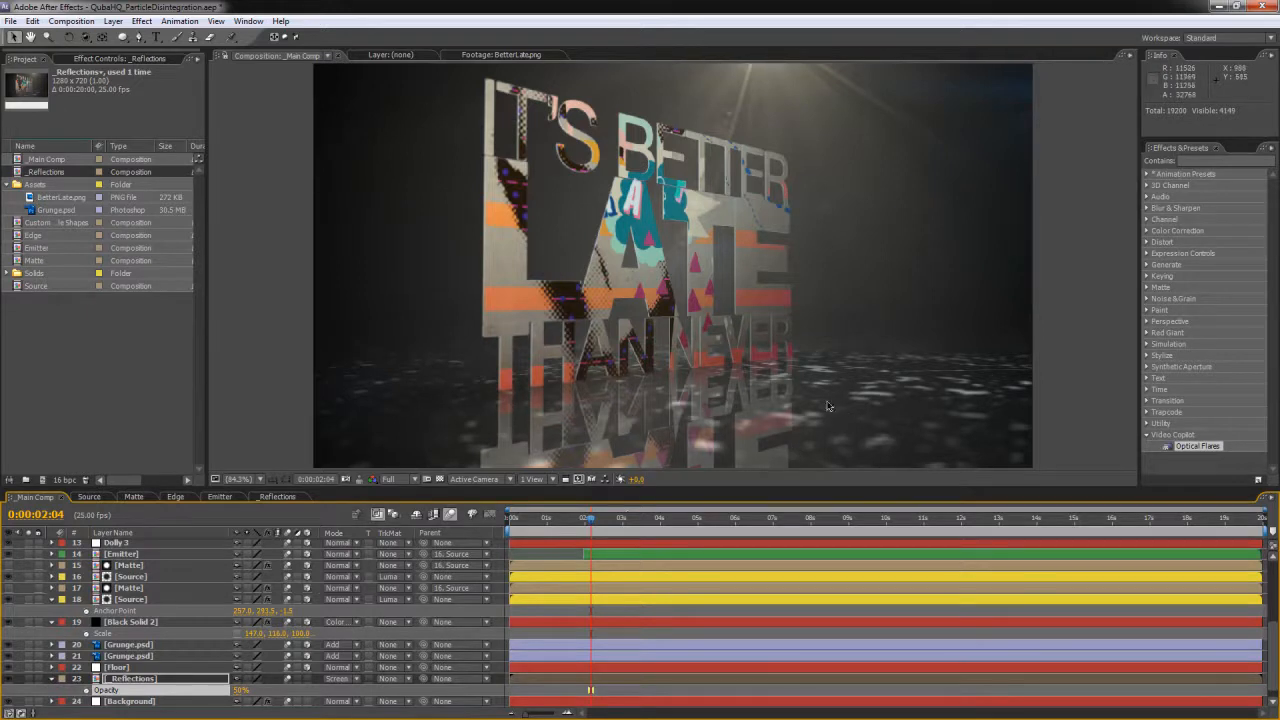
Step: Show the scale of both Grunge.psd layers and reduce the lower one's scale to 43%
{"action": "left_click", "coordinate": [143, 656]}
{"action": "left_click", "coordinate": [145, 645], "text": "shift"}
{"action": "key", "text": "s"}
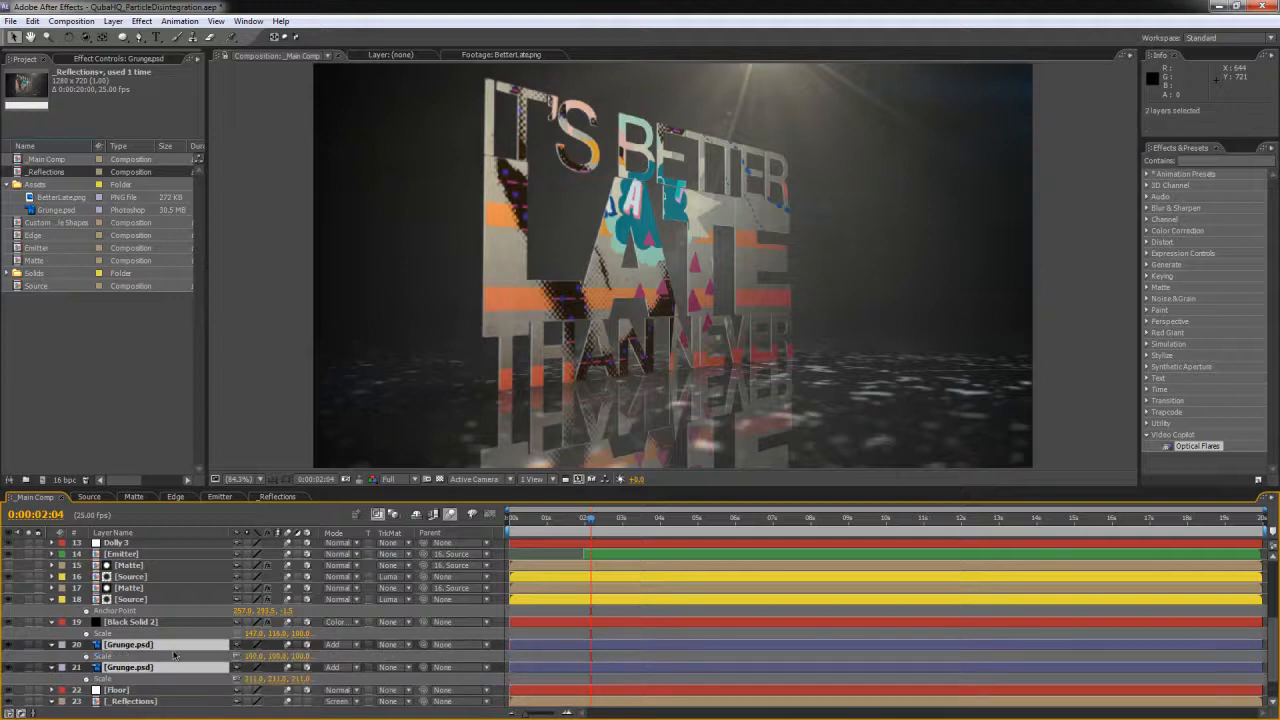
{"action": "left_click", "coordinate": [392, 658]}
{"action": "left_click_drag", "start_coordinate": [257, 681], "coordinate": [153, 688]}
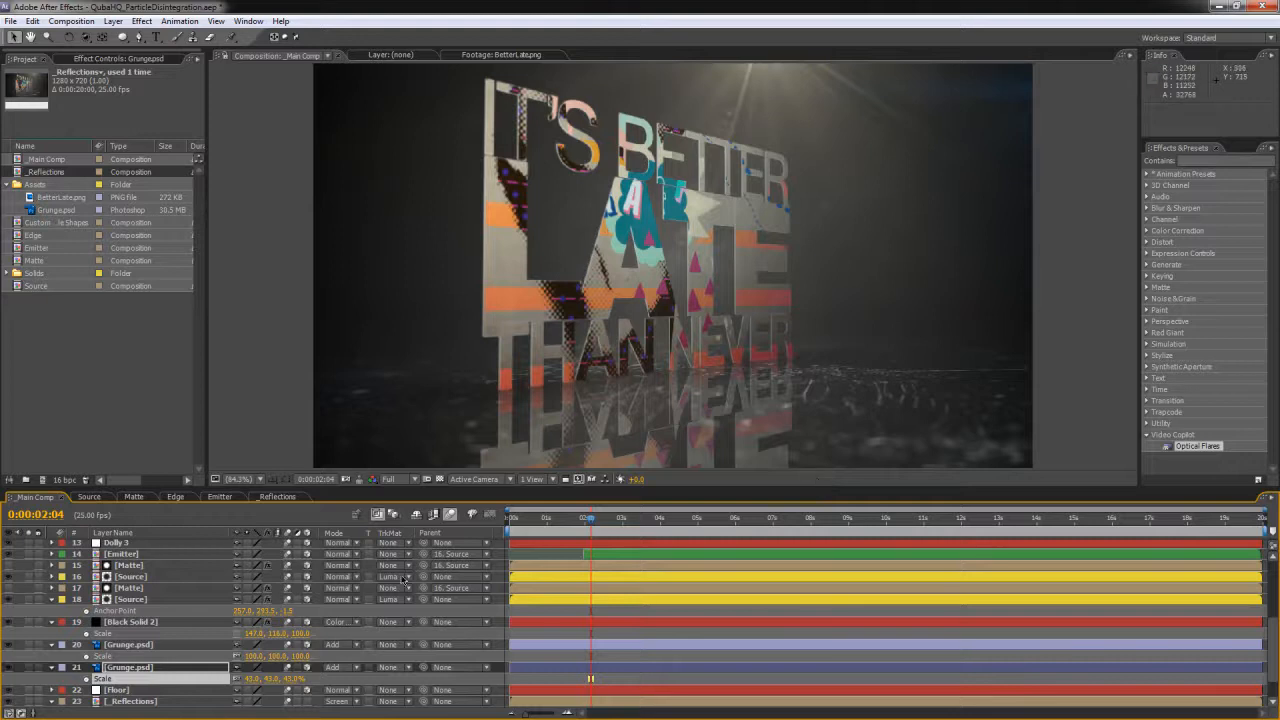
Step: Apply Gaussian Blur to the _Reflections layer with a low Blurriness value
{"action": "left_click", "coordinate": [130, 702]}
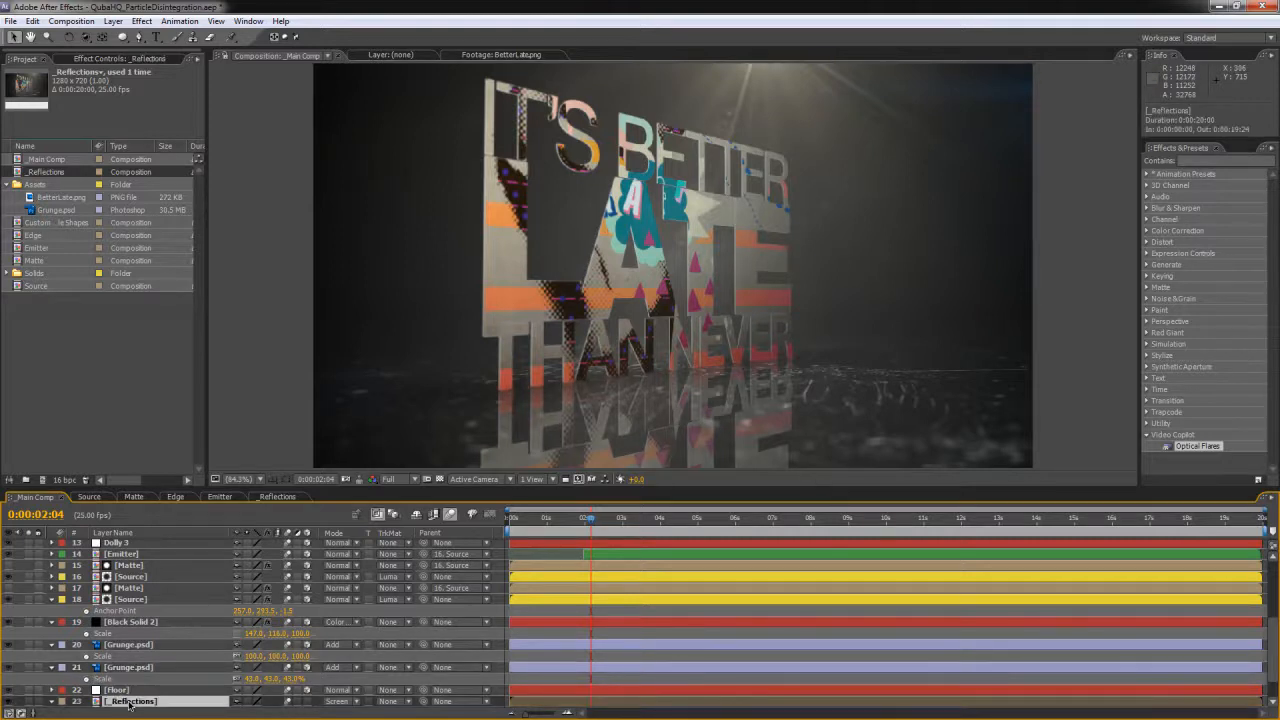
{"action": "left_click", "coordinate": [1148, 208]}
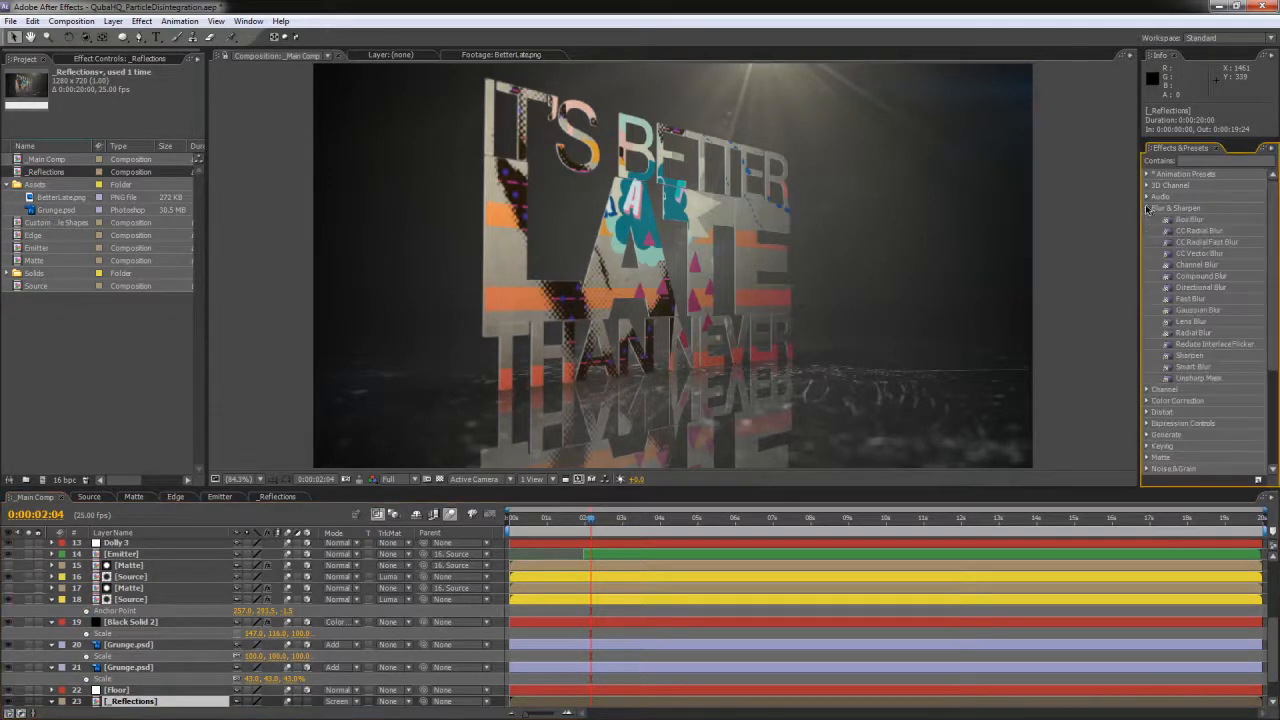
{"action": "double_click", "coordinate": [1200, 312]}
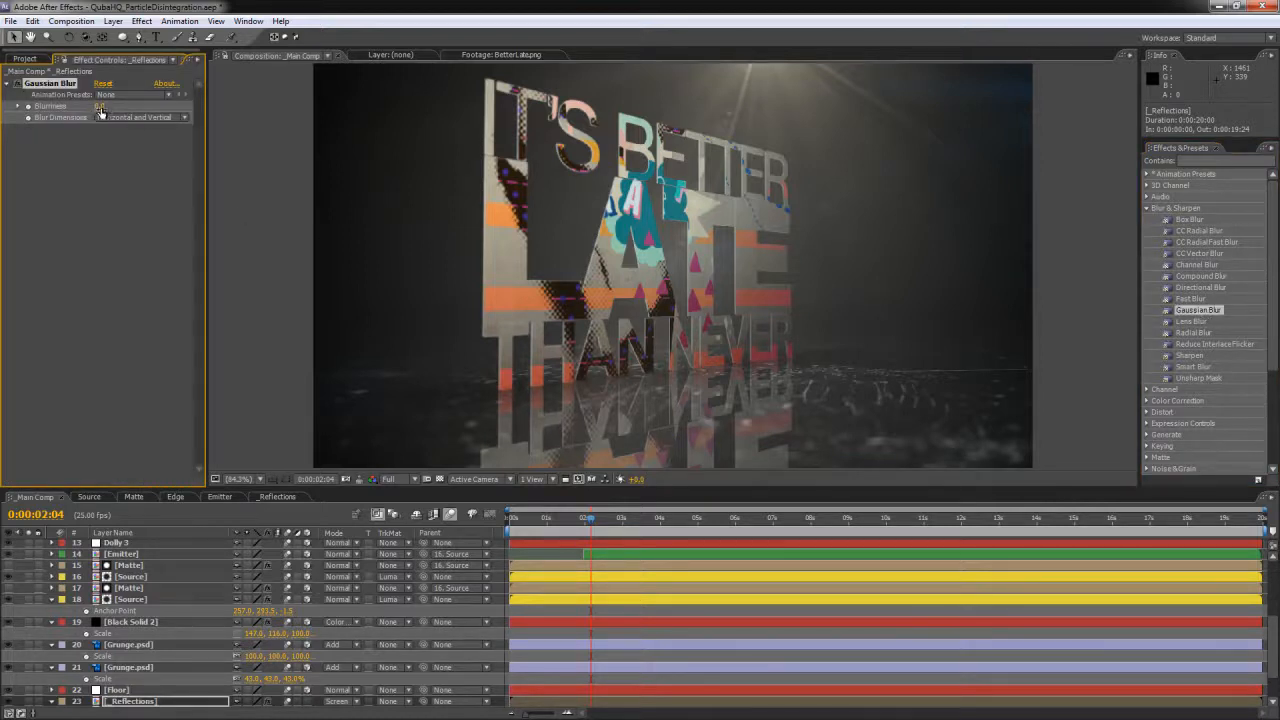
{"action": "type", "text": "7"}
{"action": "key", "text": "Return"}
Step: Add a full-layer rectangular mask to the _Reflections layer and show the mask's properties
{"action": "left_click_drag", "start_coordinate": [122, 37], "coordinate": [196, 42]}
{"action": "double_click", "coordinate": [122, 37]}
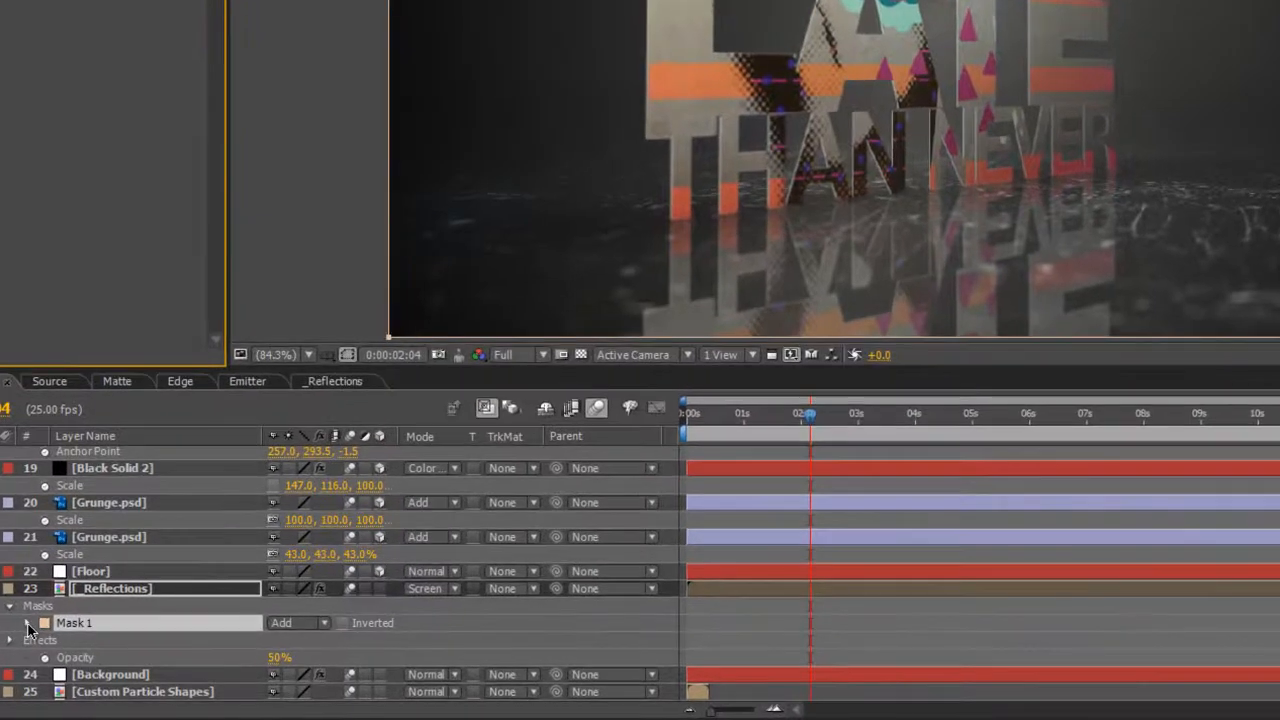
{"action": "left_click", "coordinate": [44, 635]}
Step: Unlink the feather dimensions of the _Reflections mask and set the vertical feather to 100 pixels
{"action": "left_click", "coordinate": [273, 658]}
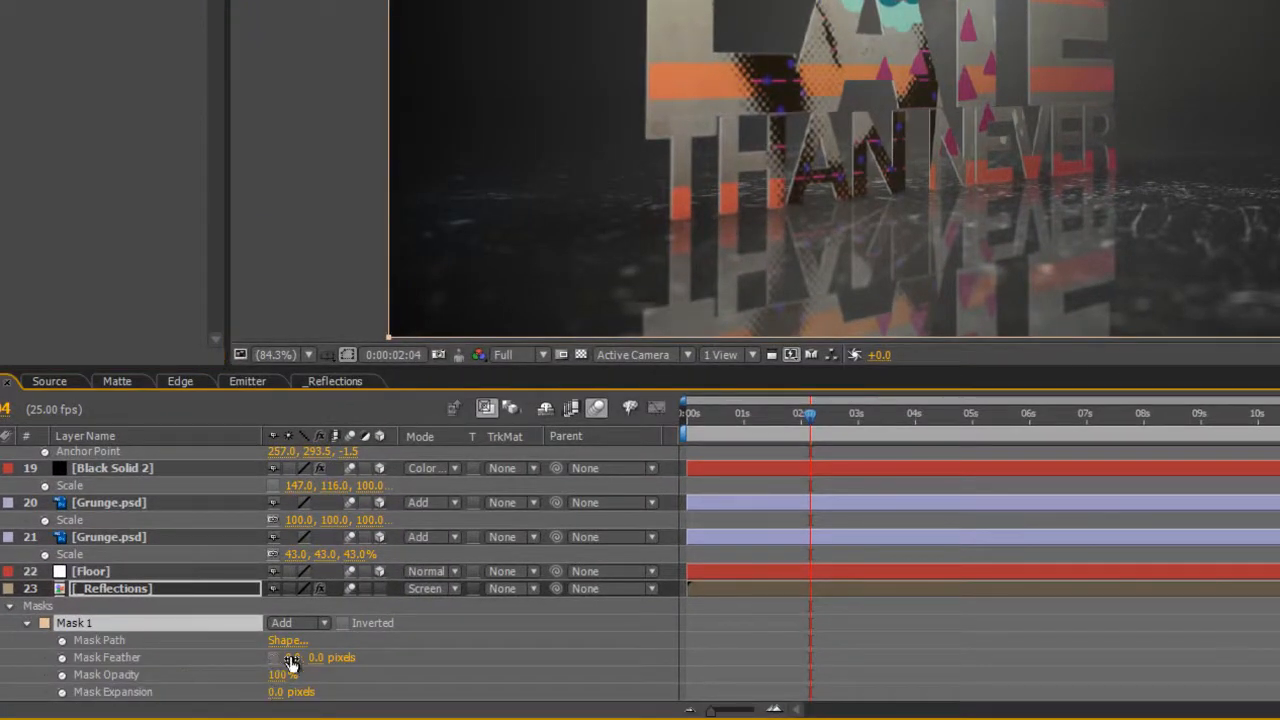
{"action": "left_click_drag", "start_coordinate": [316, 657], "coordinate": [372, 650]}
{"action": "left_click", "coordinate": [315, 659]}
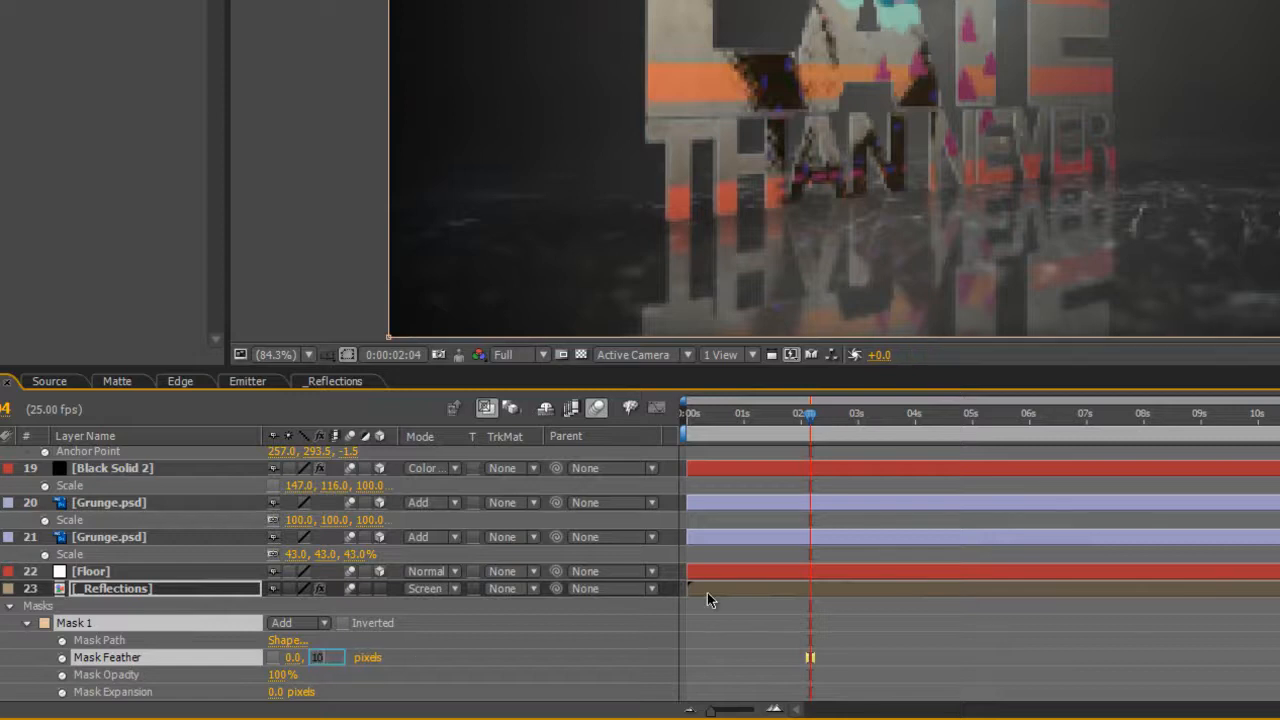
{"action": "type", "text": "10"}
{"action": "key", "text": "Return"}
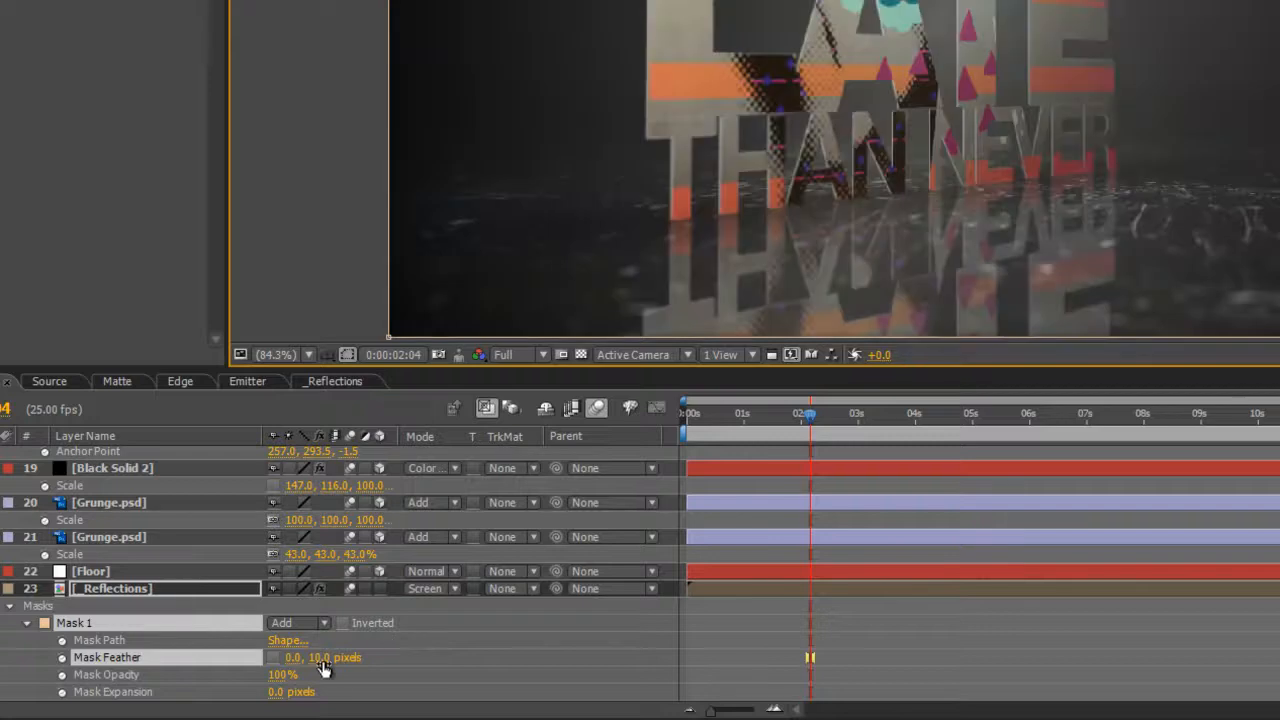
{"action": "left_click", "coordinate": [316, 657]}
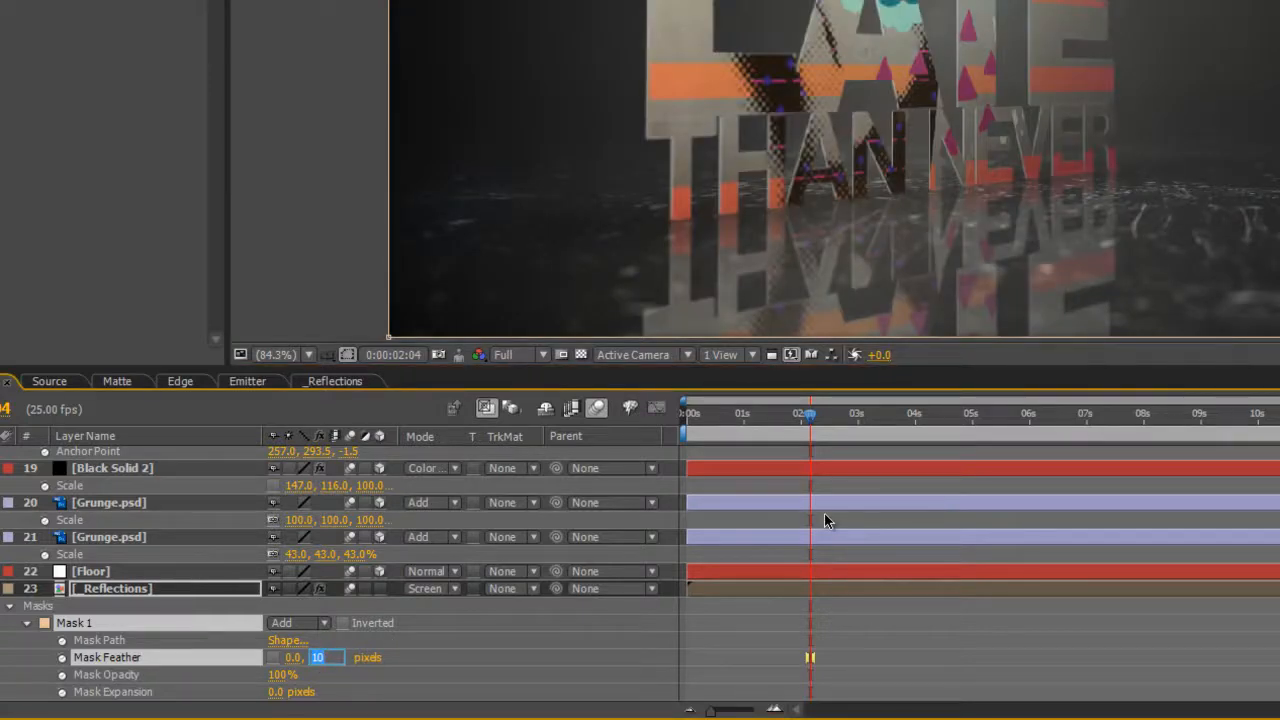
{"action": "type", "text": "100"}
{"action": "key", "text": "Return"}
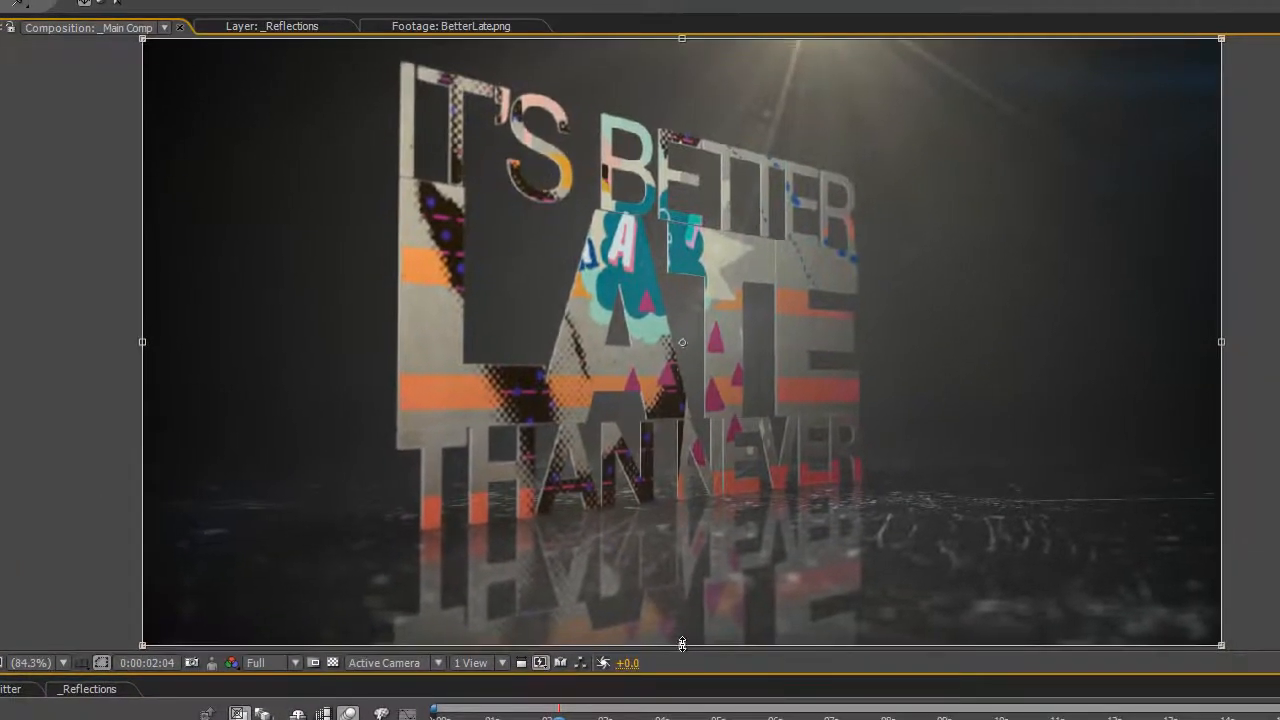
Step: Raise the _Reflections mask's lower edge to about 90% of its height, deselect it, and enlarge the composition view
{"action": "left_click_drag", "start_coordinate": [682, 645], "coordinate": [686, 584]}
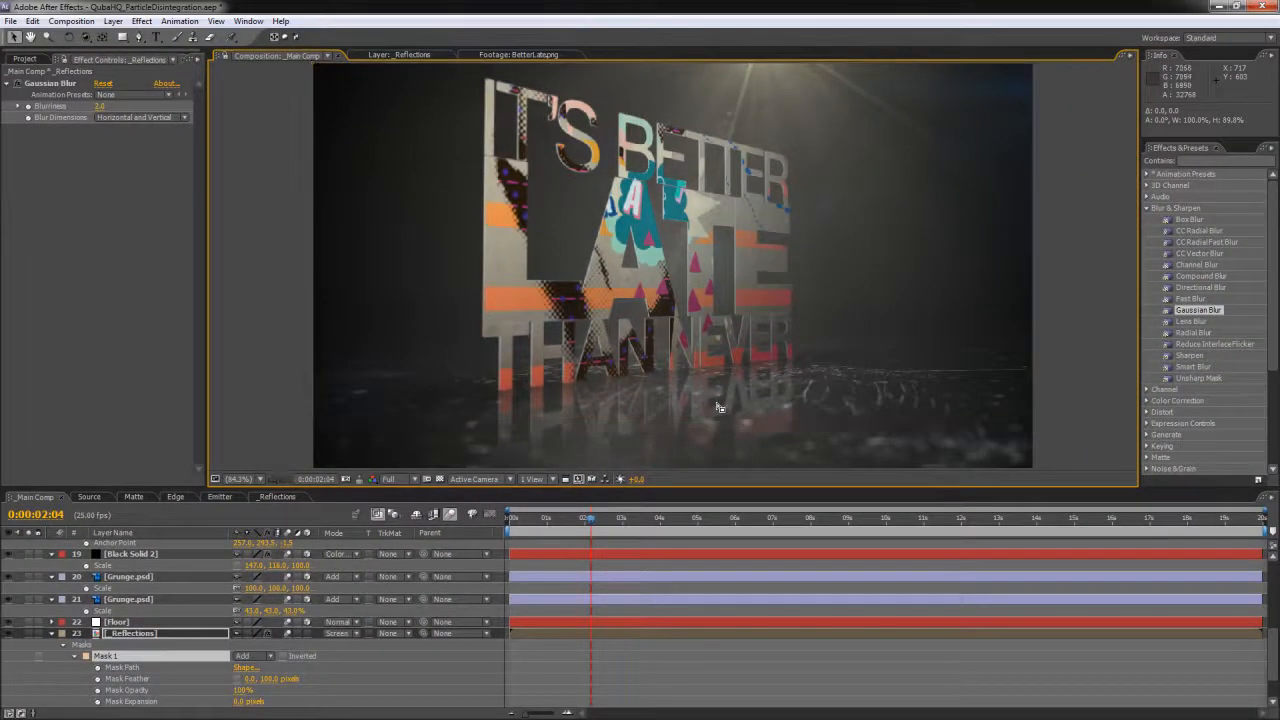
{"action": "left_click", "coordinate": [251, 276]}
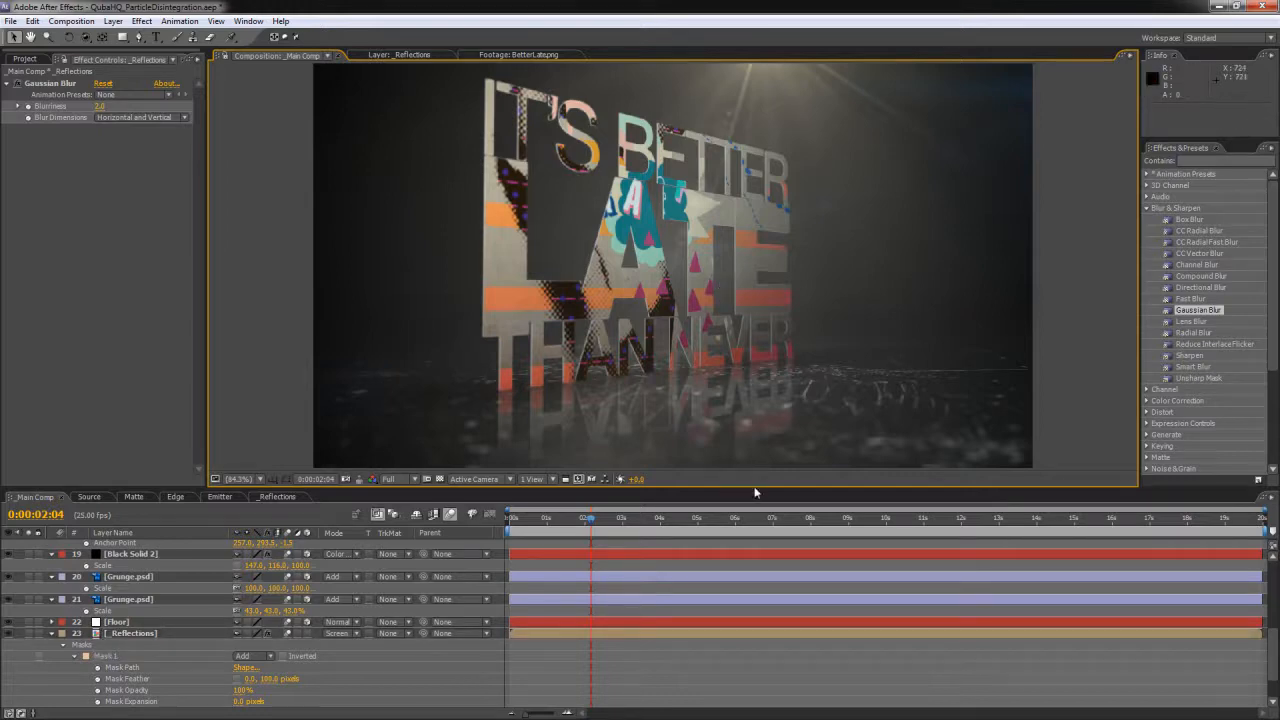
{"action": "left_click_drag", "start_coordinate": [756, 487], "coordinate": [759, 597]}
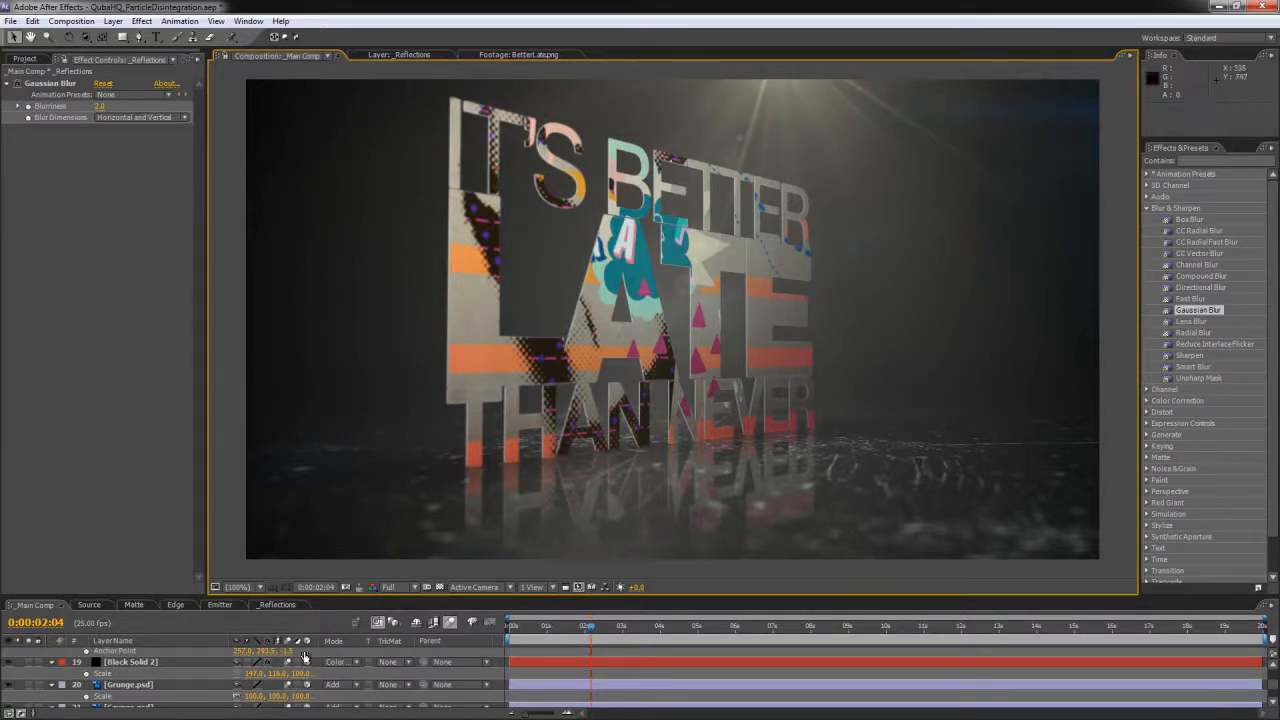
Step: Enlarge the timeline area and collapse the expanded properties of the _Reflections, Black Solid 2 and both Grunge.psd layers
{"action": "left_click_drag", "start_coordinate": [680, 604], "coordinate": [680, 460]}
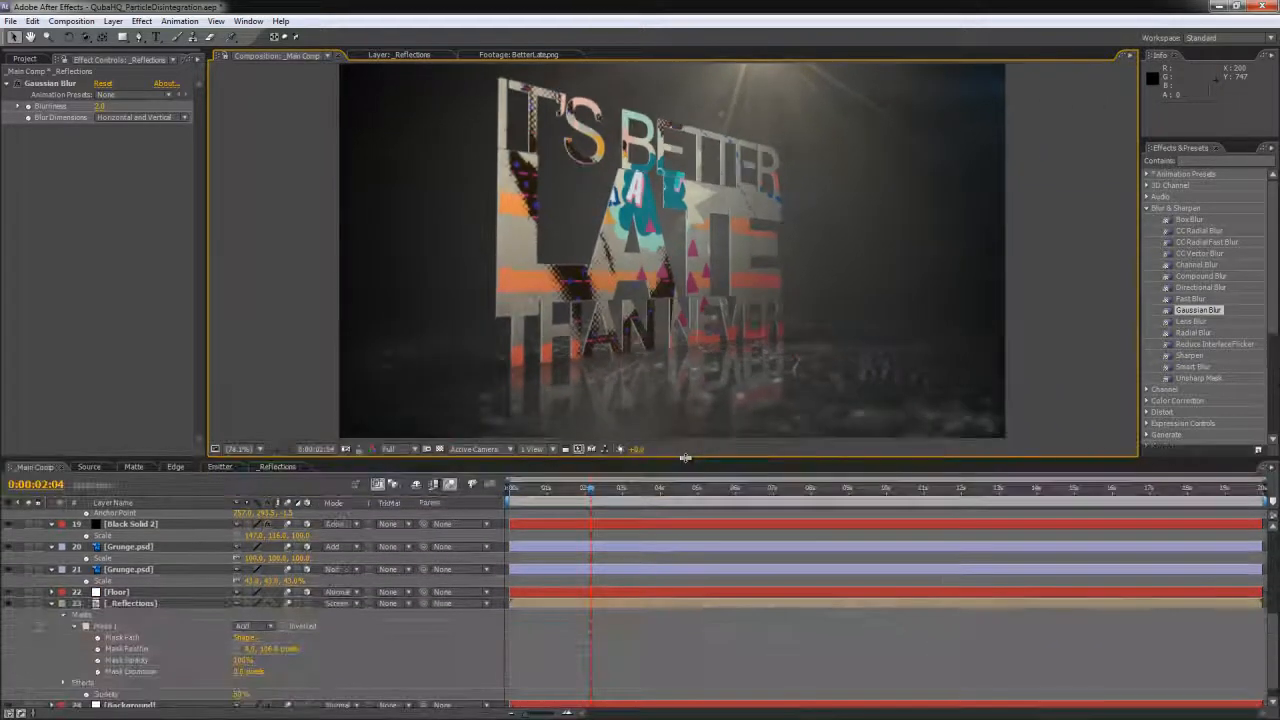
{"action": "left_click", "coordinate": [52, 604]}
{"action": "left_click", "coordinate": [52, 577]}
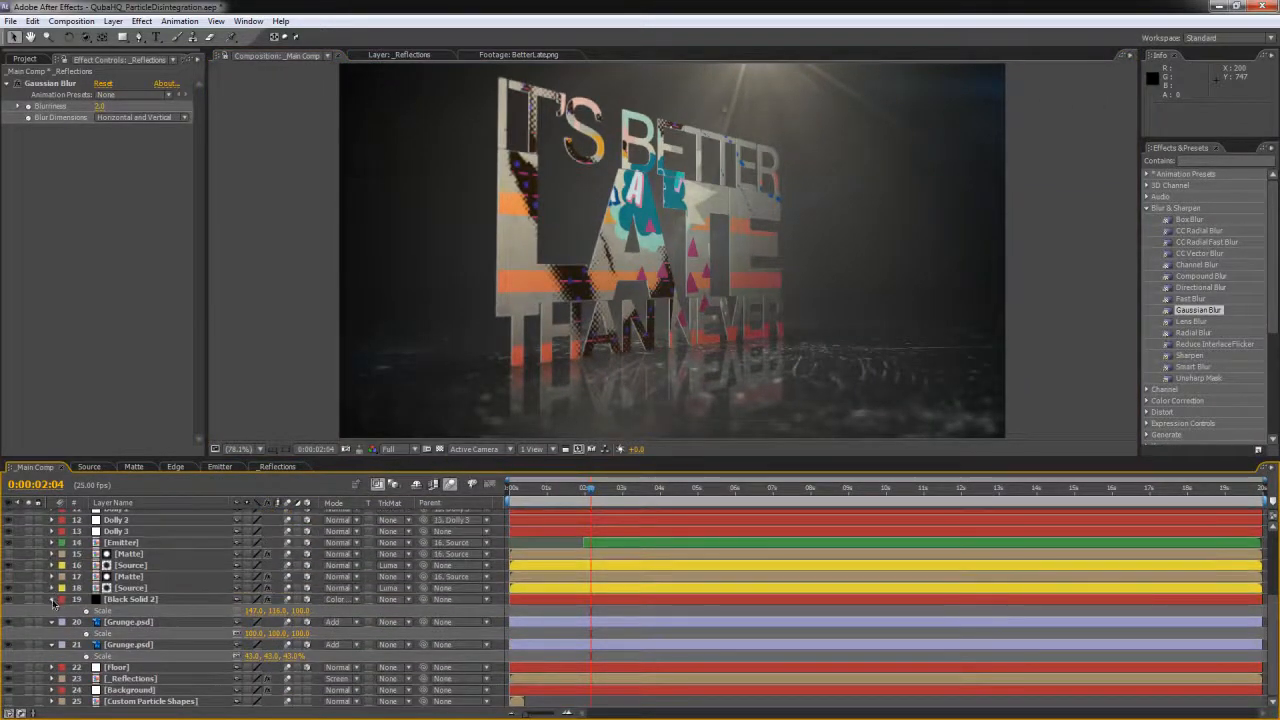
{"action": "left_click", "coordinate": [52, 599]}
{"action": "left_click", "coordinate": [52, 622]}
{"action": "left_click", "coordinate": [52, 644]}
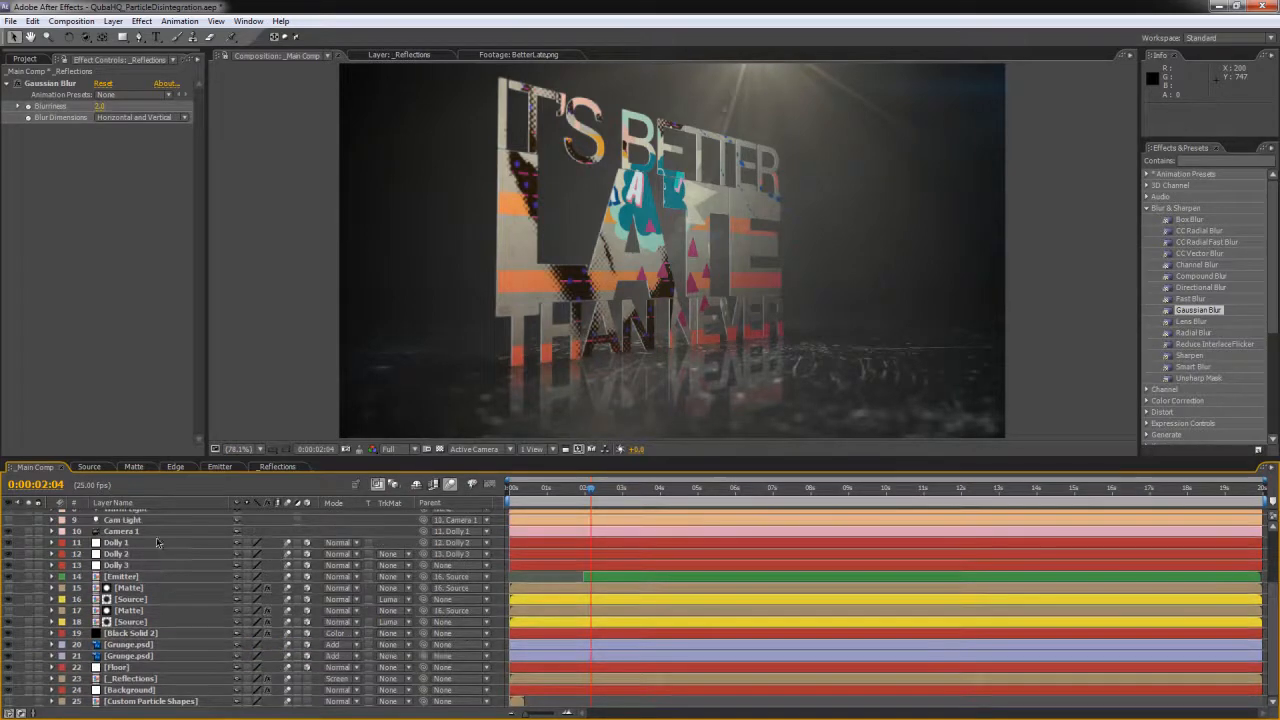
Step: Add a new adjustment layer above all the other layers and rename it CC
{"action": "left_click", "coordinate": [113, 21]}
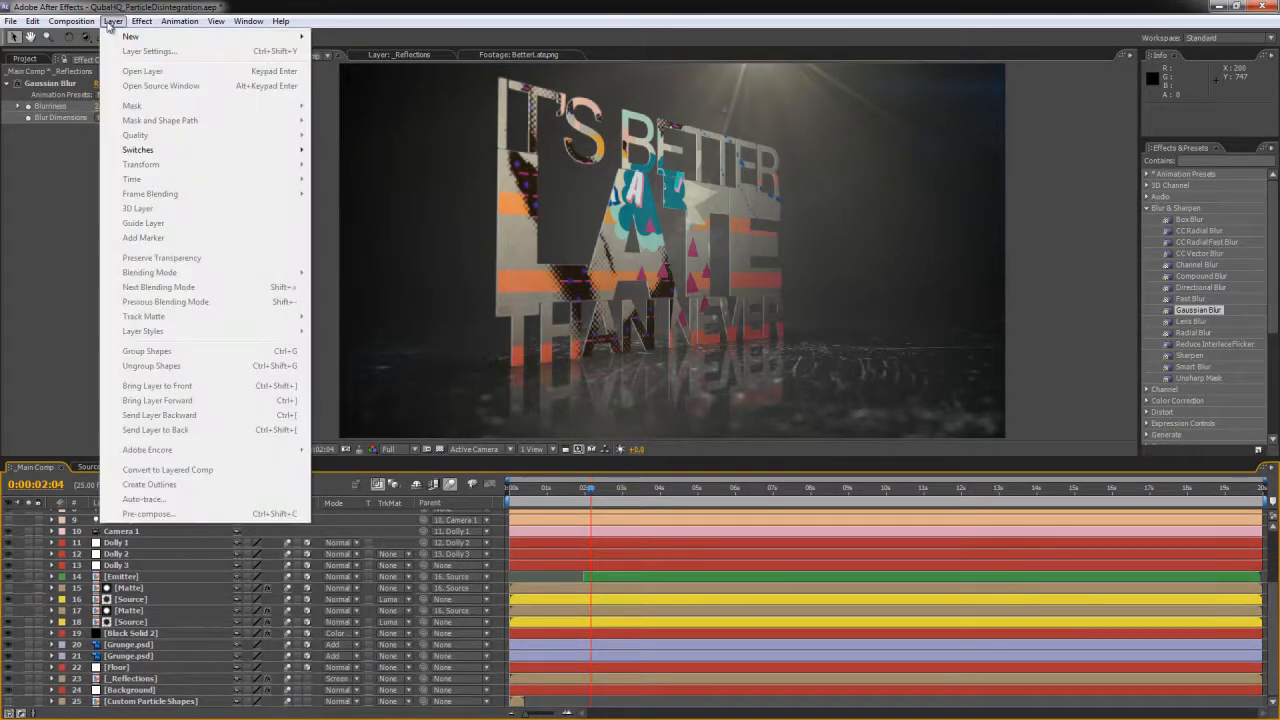
{"action": "mouse_move", "coordinate": [140, 36]}
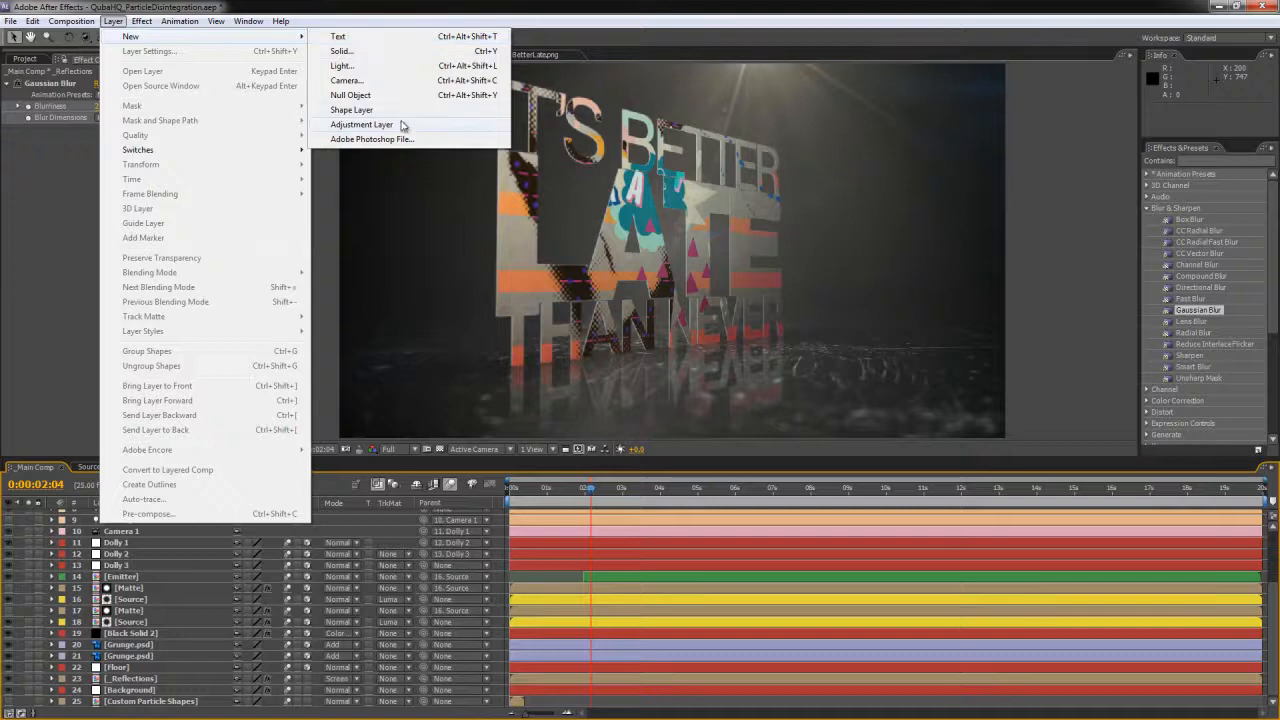
{"action": "left_click", "coordinate": [403, 124]}
{"action": "key", "text": "Return"}
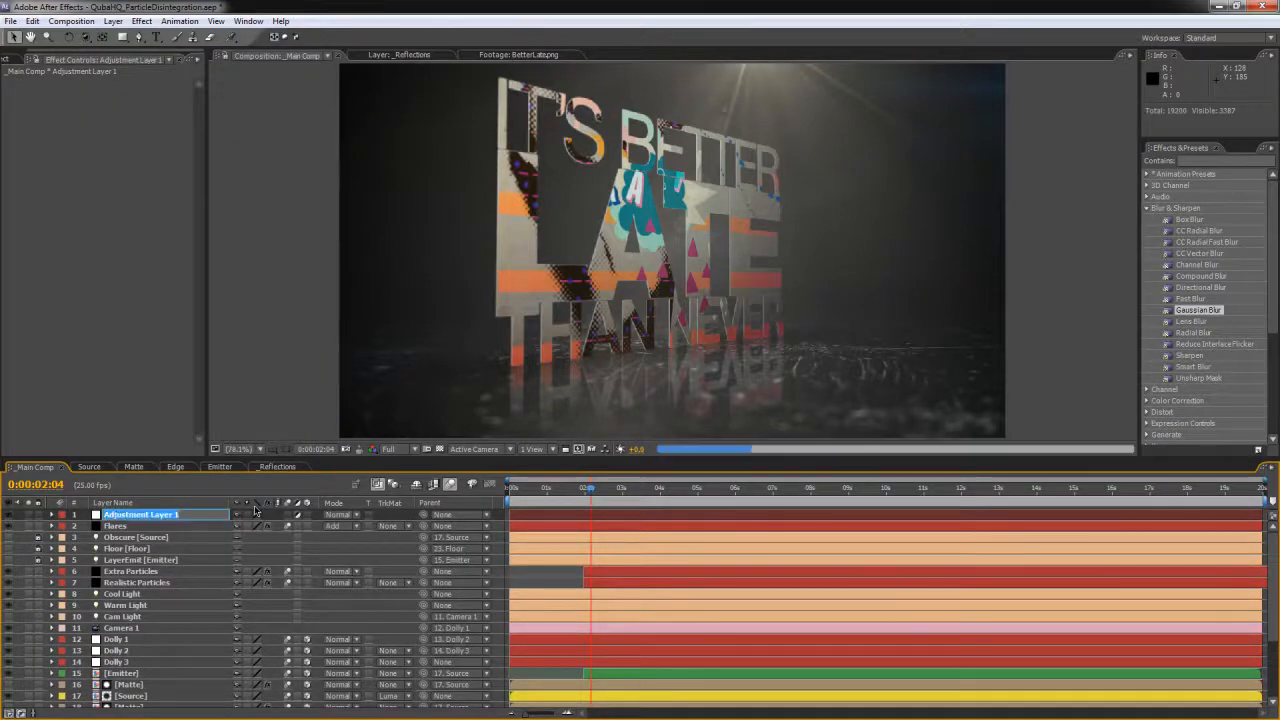
{"action": "type", "text": "CC"}
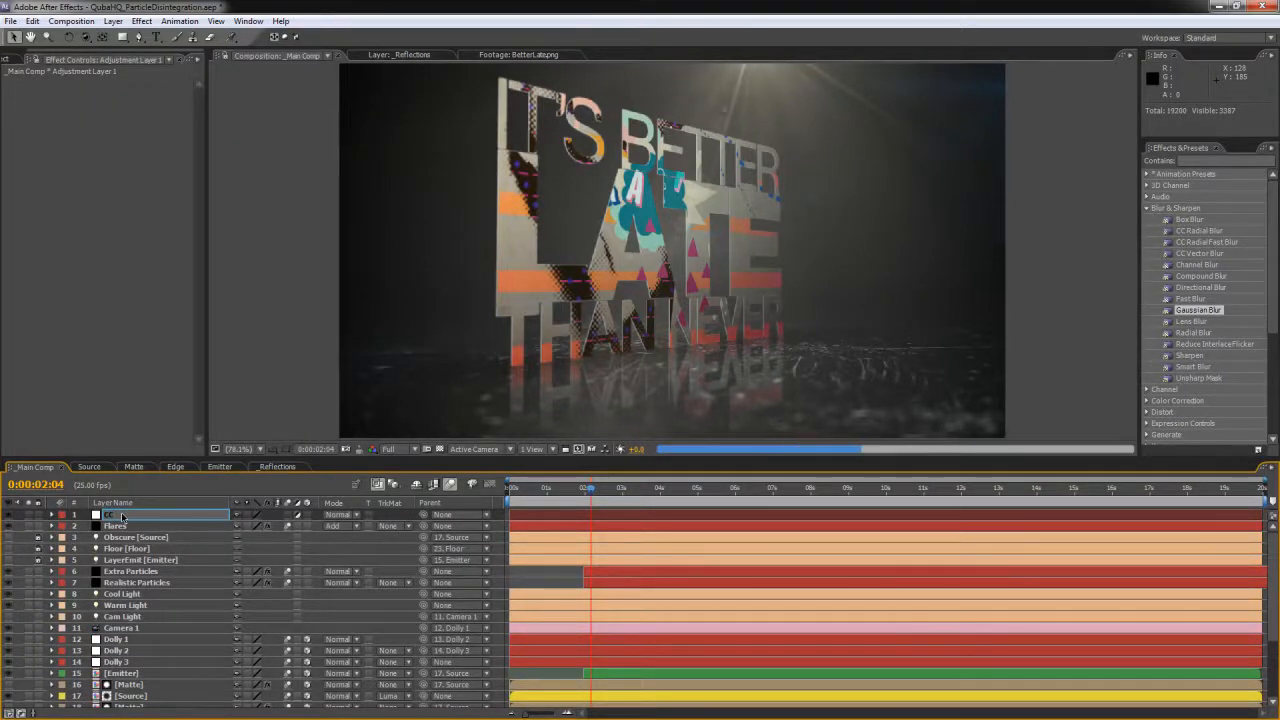
{"action": "key", "text": "Return"}
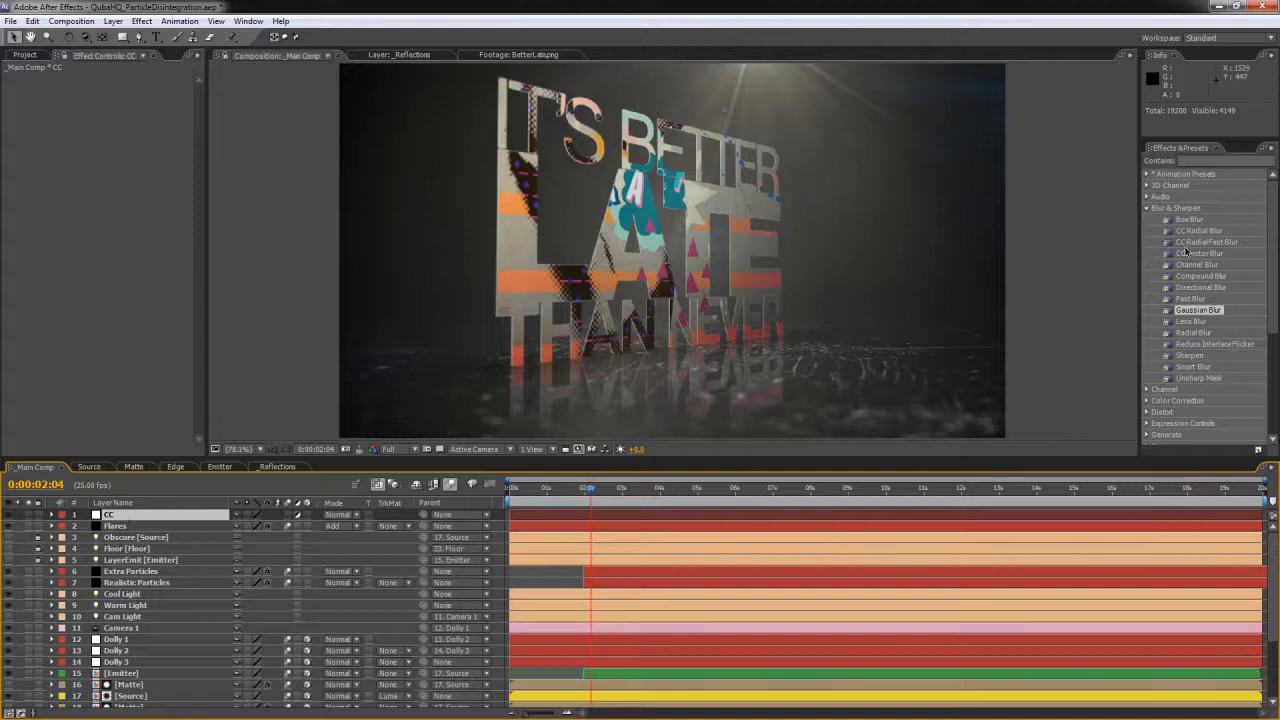
Step: Apply the Curves color correction effect to the CC adjustment layer
{"action": "left_click", "coordinate": [1147, 208]}
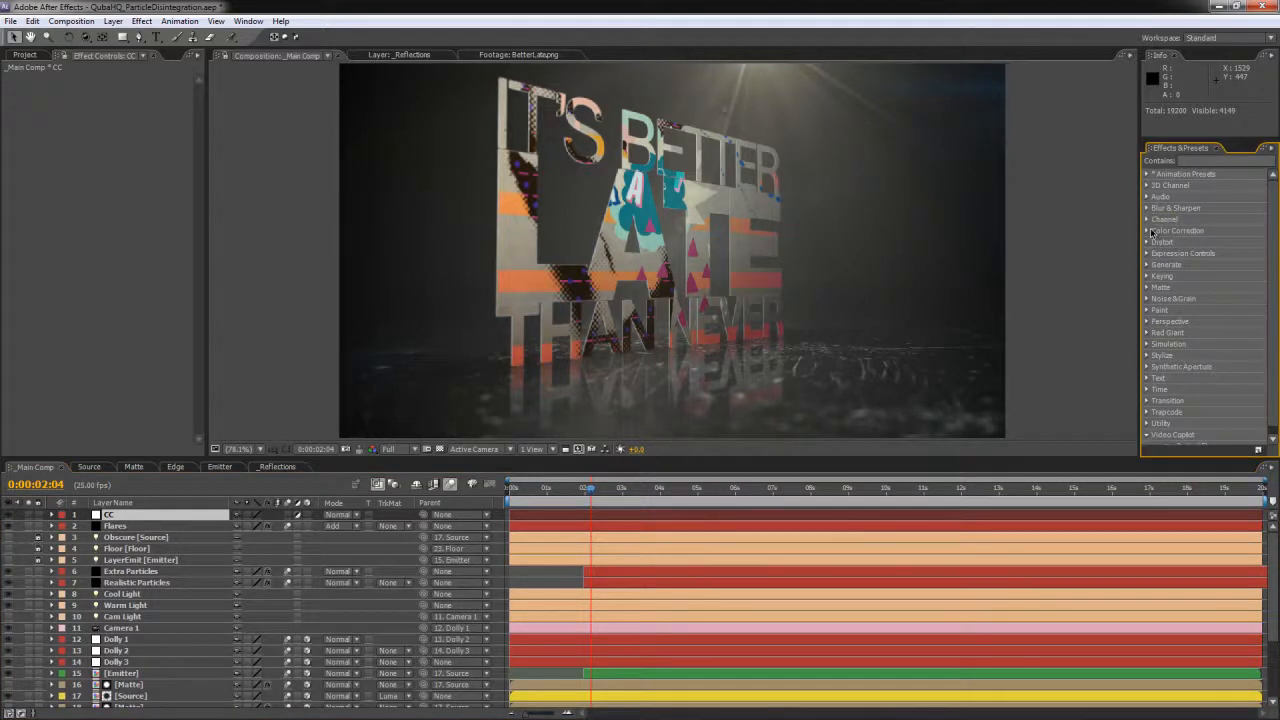
{"action": "left_click", "coordinate": [1147, 231]}
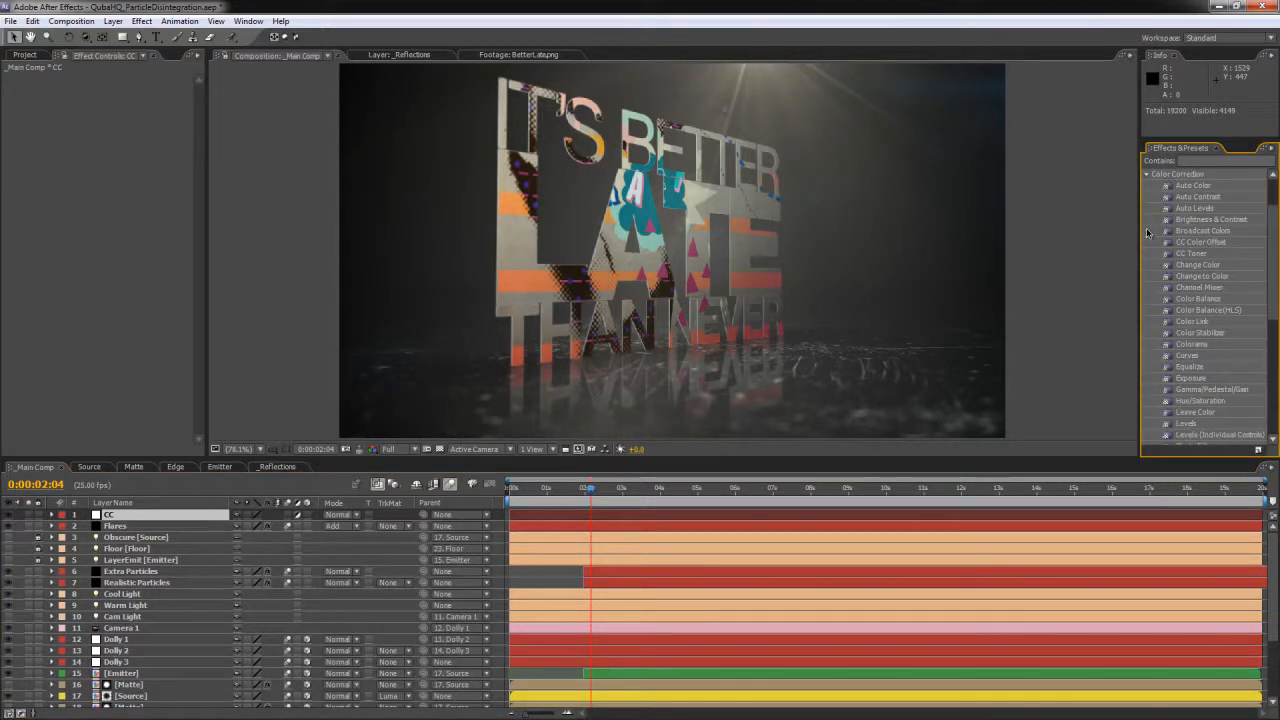
{"action": "double_click", "coordinate": [1187, 355]}
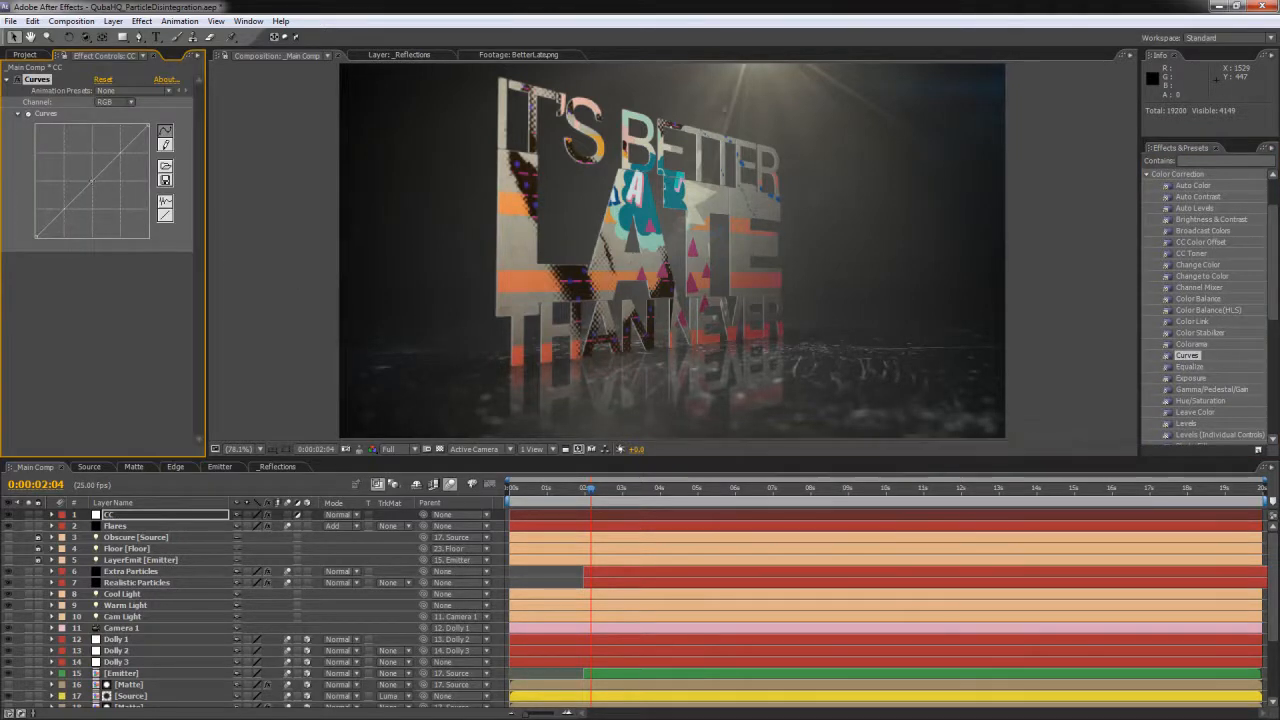
Step: Shape the CC layer's RGB curve by lowering its midpoint slightly and moving the black point inward to deepen the shadows
{"action": "mouse_move", "coordinate": [94, 181]}
{"action": "left_mouse_down"}
{"action": "mouse_move", "coordinate": [108, 196]}
{"action": "mouse_move", "coordinate": [96, 184]}
{"action": "left_mouse_up"}
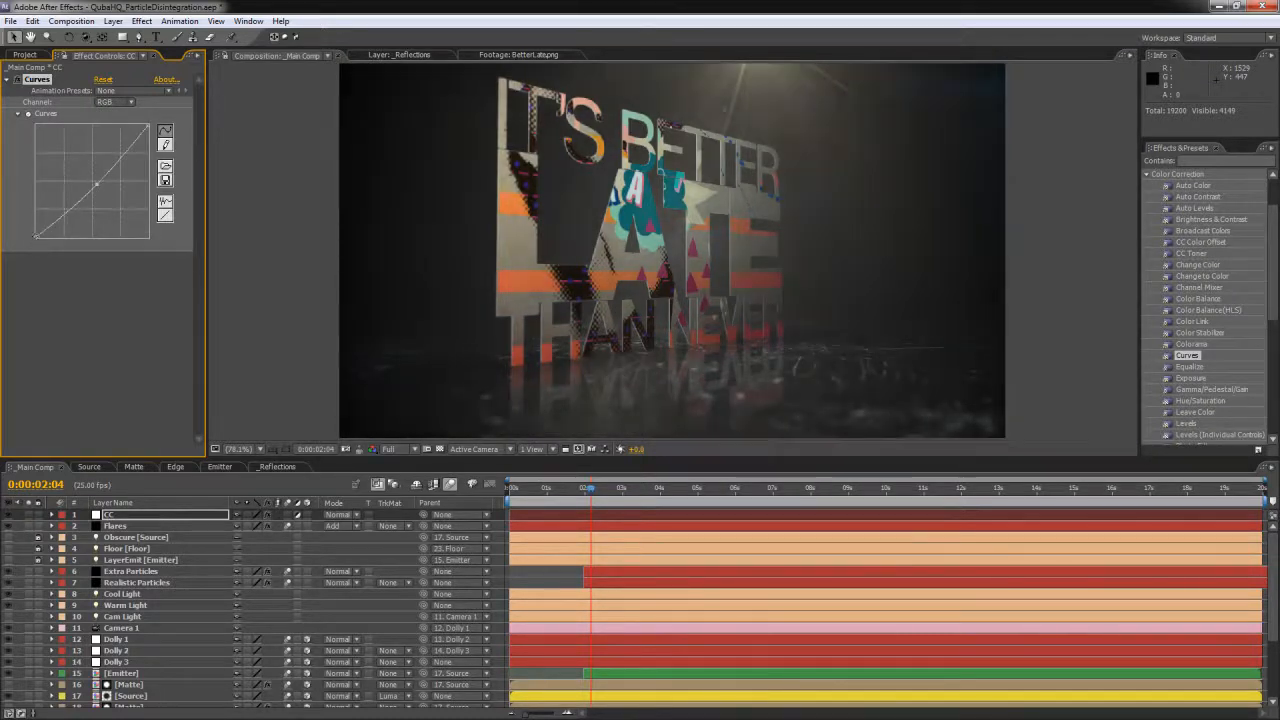
{"action": "left_click_drag", "start_coordinate": [36, 239], "coordinate": [43, 239]}
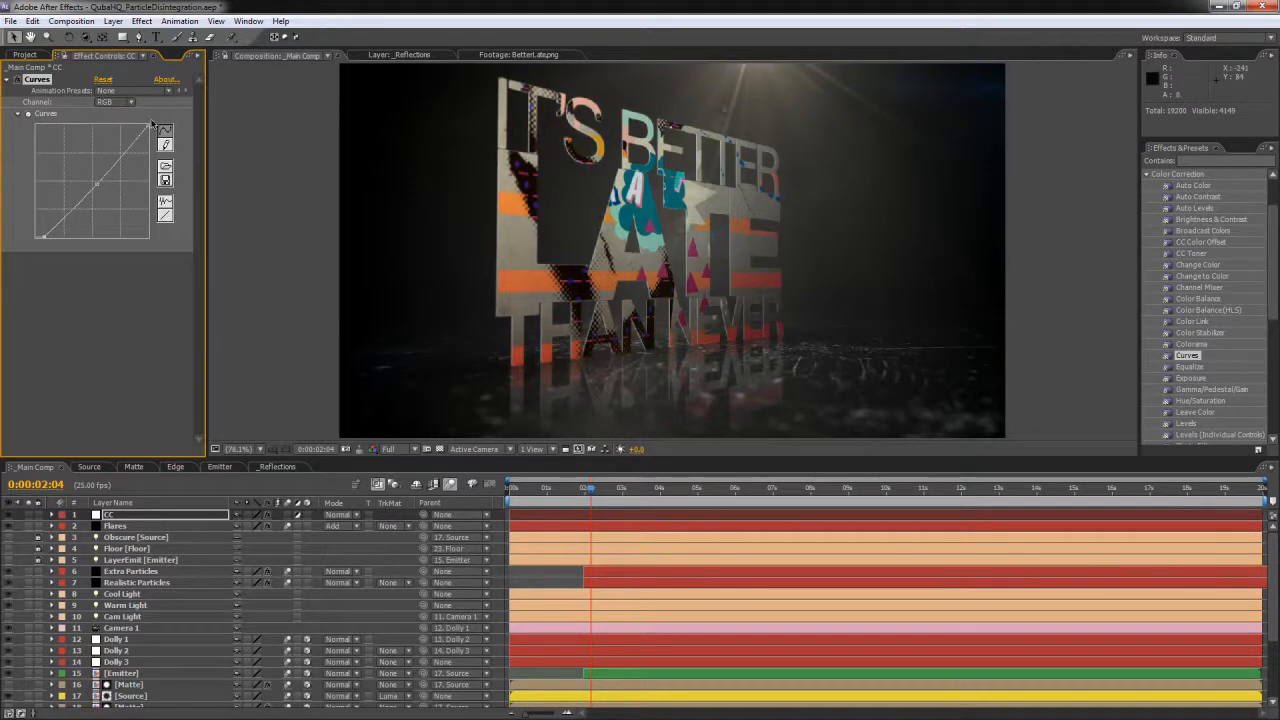
{"action": "left_click_drag", "start_coordinate": [97, 184], "coordinate": [99, 187]}
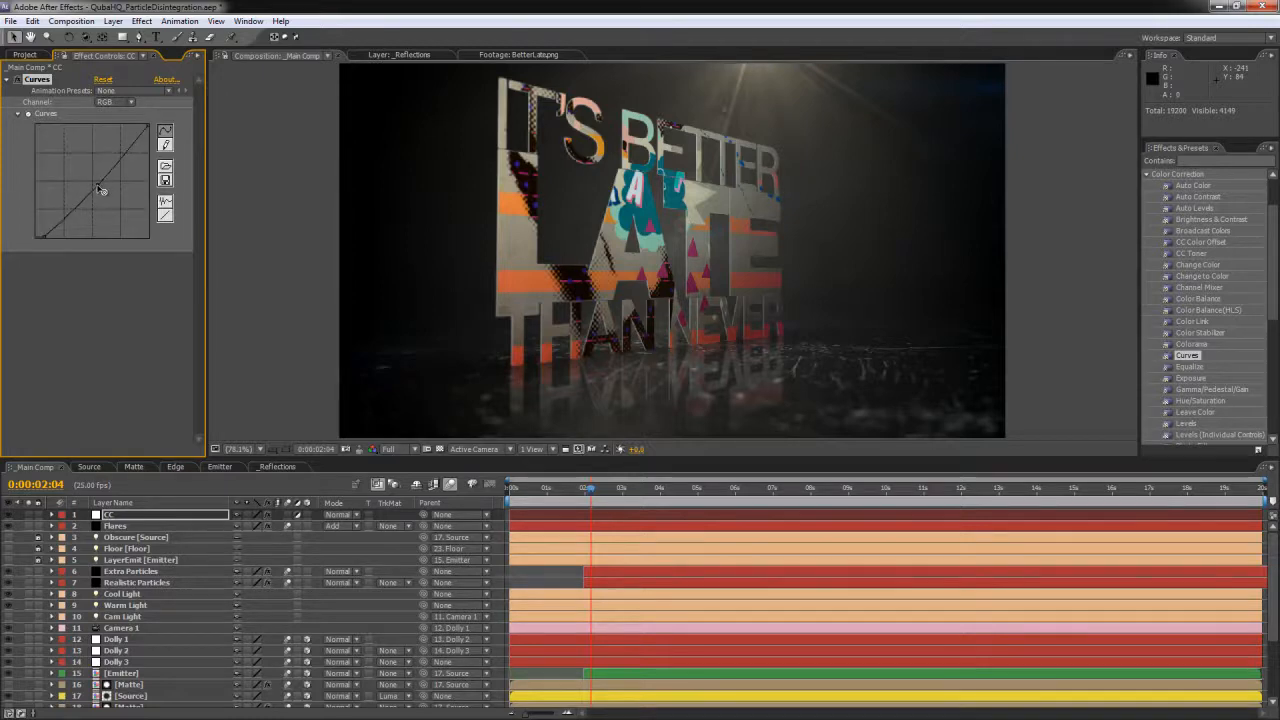
{"action": "left_click", "coordinate": [107, 354]}
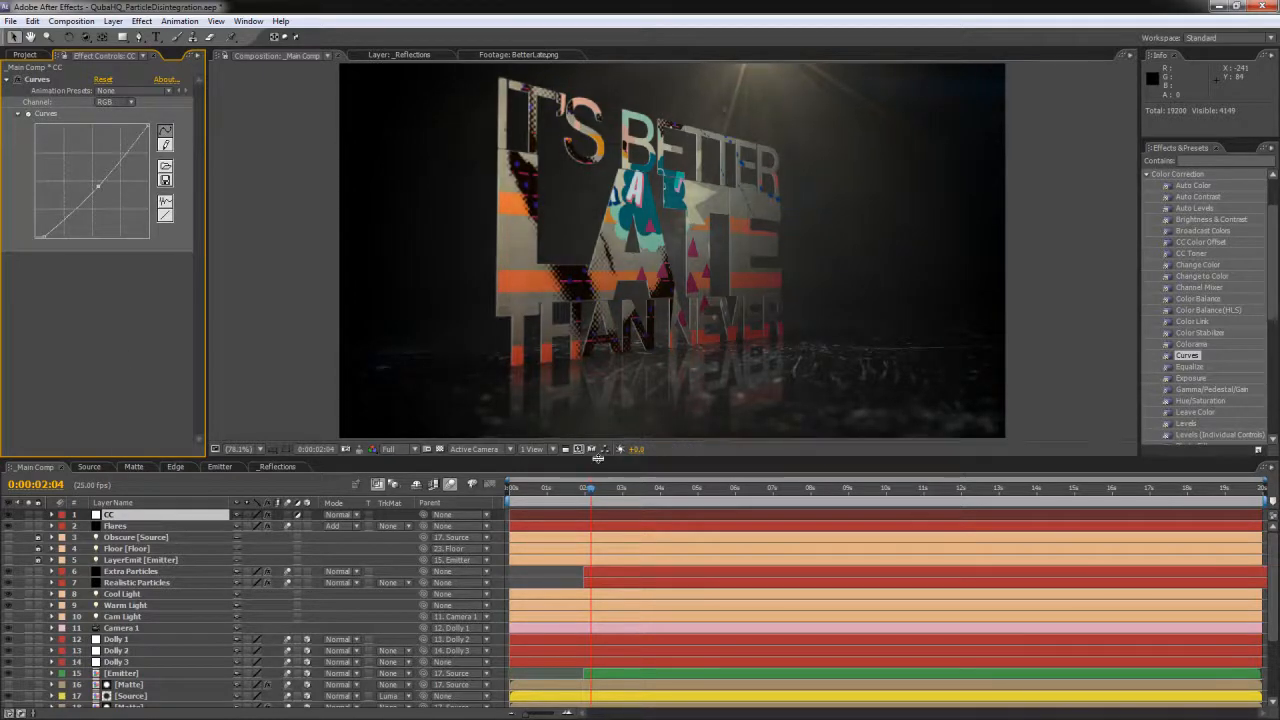
Step: Enlarge the composition view over the timeline and save the project
{"action": "left_click_drag", "start_coordinate": [598, 457], "coordinate": [583, 627]}
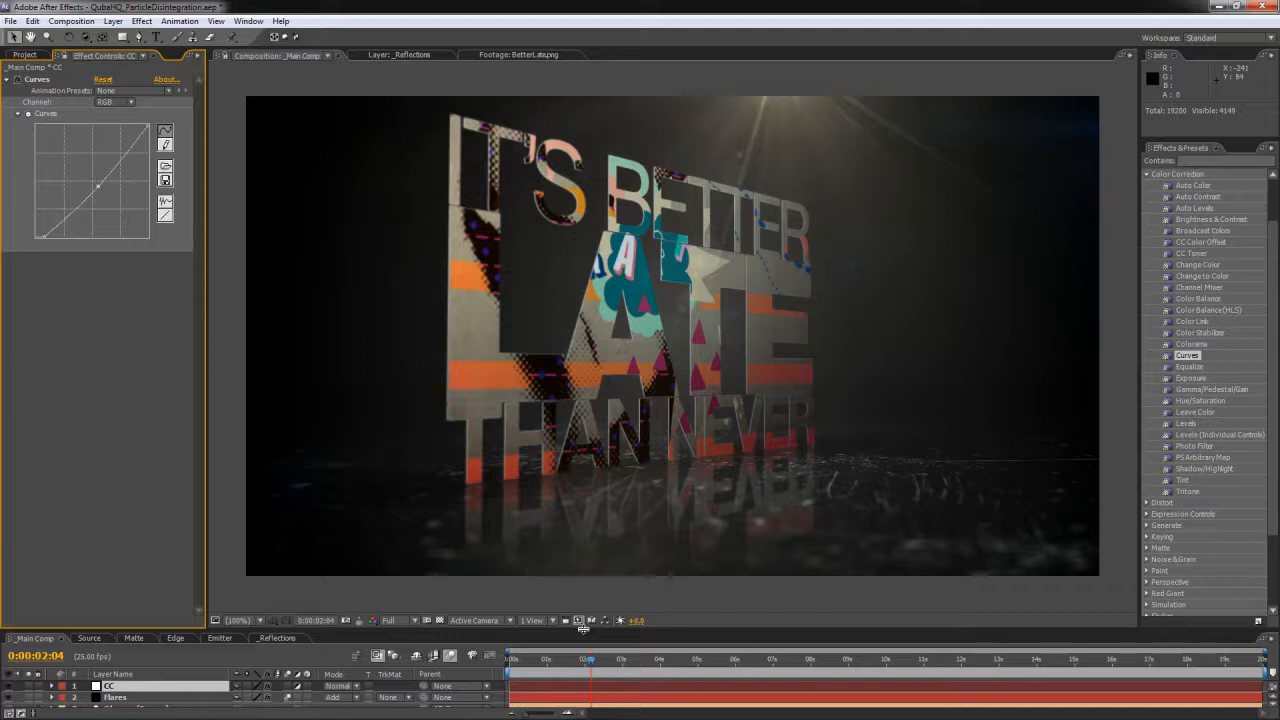
{"action": "left_click", "coordinate": [10, 21]}
{"action": "left_click", "coordinate": [46, 144]}
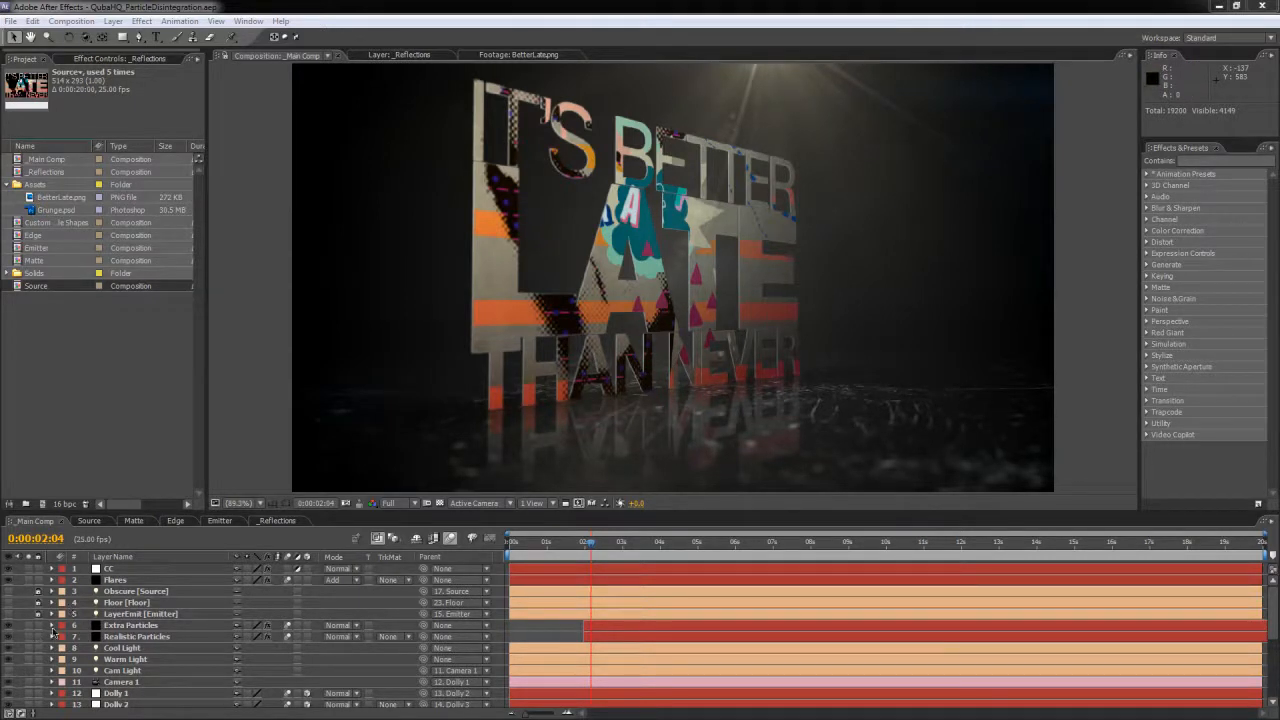
Step: Hide the Extra Particles and Realistic Particles layers and go to the particles' start at 0:00:01:24
{"action": "left_click", "coordinate": [10, 626]}
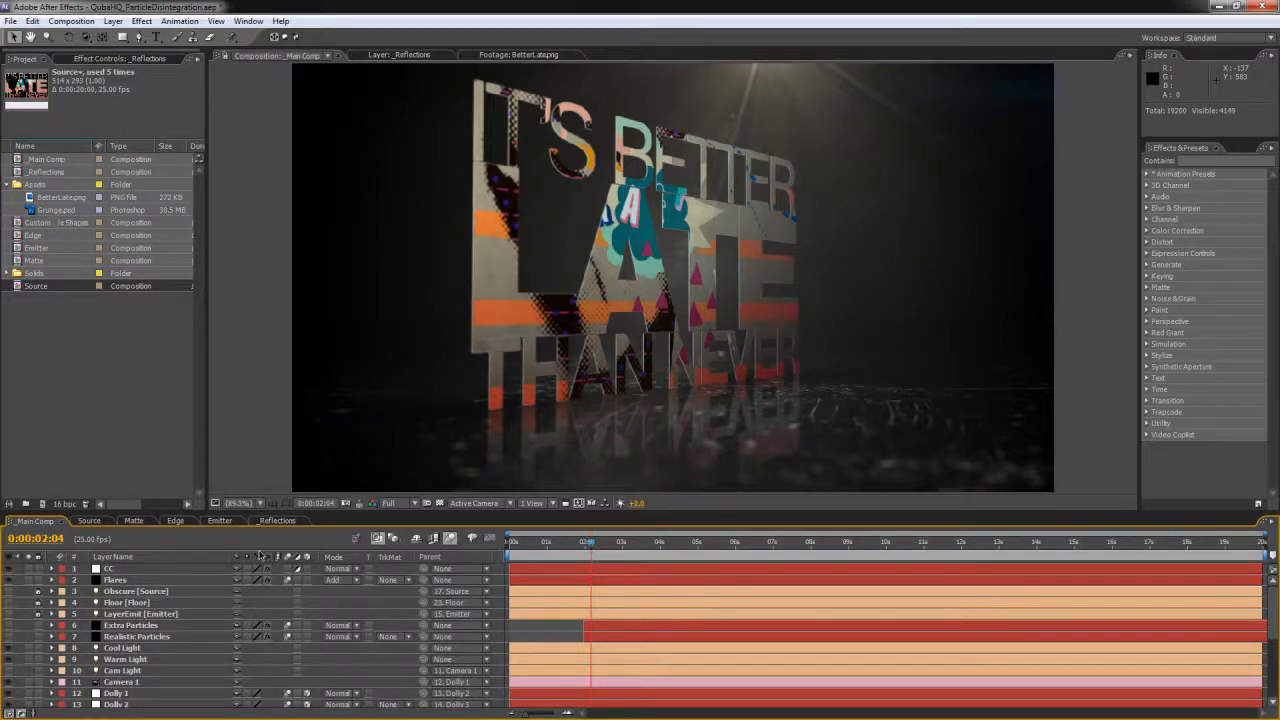
{"action": "key", "text": "ctrl+z"}
{"action": "scroll", "coordinate": [241, 636], "scroll_direction": "down", "scroll_amount": 1}
{"action": "scroll", "coordinate": [150, 624], "scroll_direction": "down", "scroll_amount": 5}
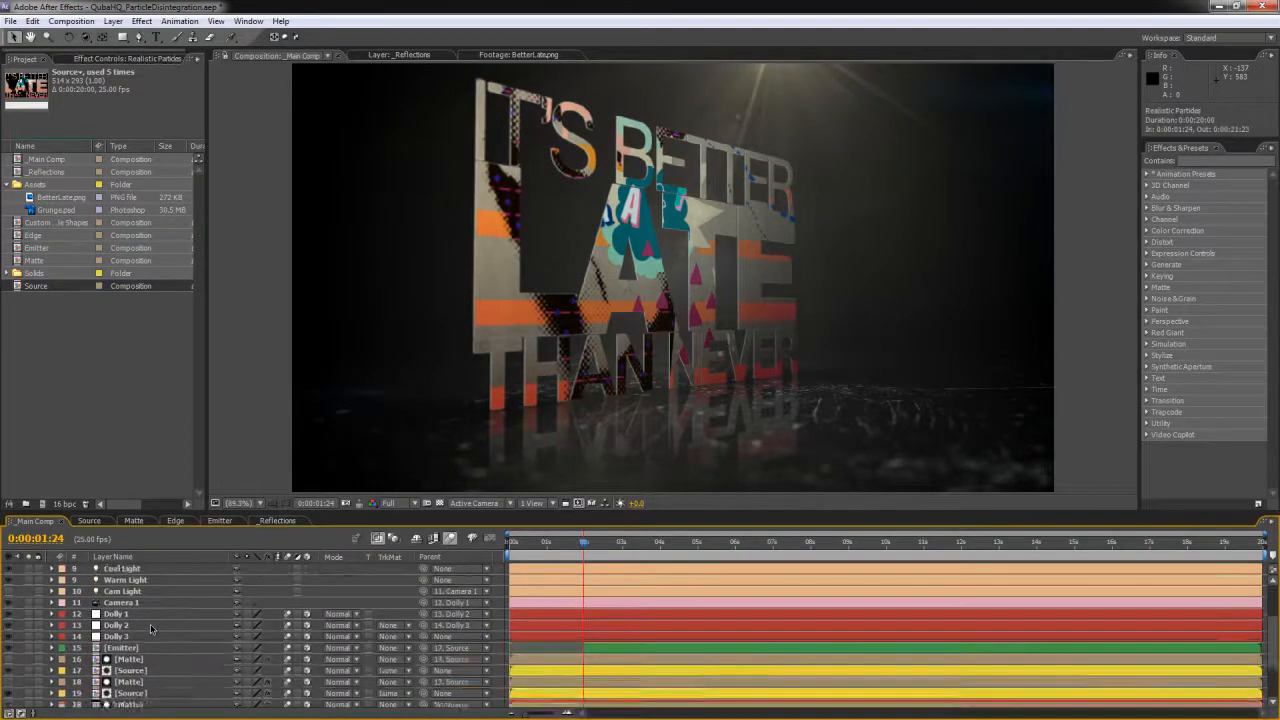
Step: Add a Position keyframe at 0:00:05:00 to the upper Source layer in the main composition
{"action": "left_click", "coordinate": [130, 614]}
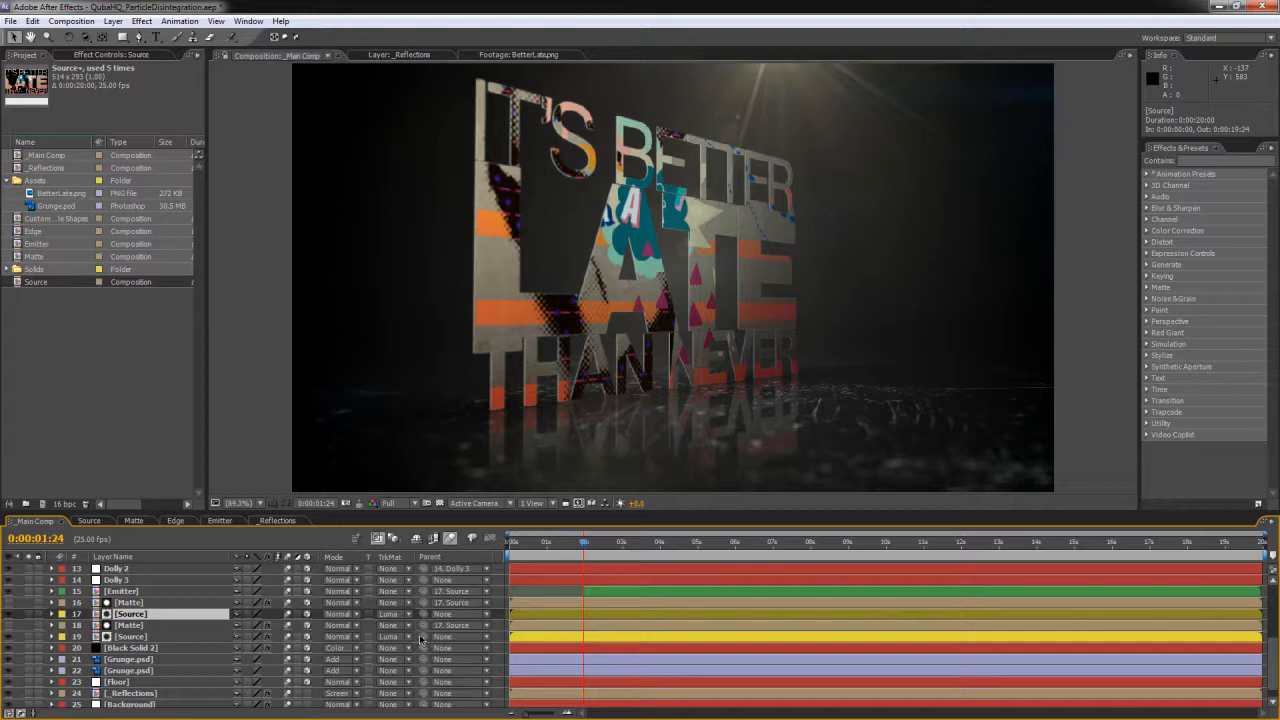
{"action": "left_click_drag", "start_coordinate": [421, 636], "coordinate": [150, 620]}
{"action": "left_click_drag", "start_coordinate": [605, 552], "coordinate": [658, 549]}
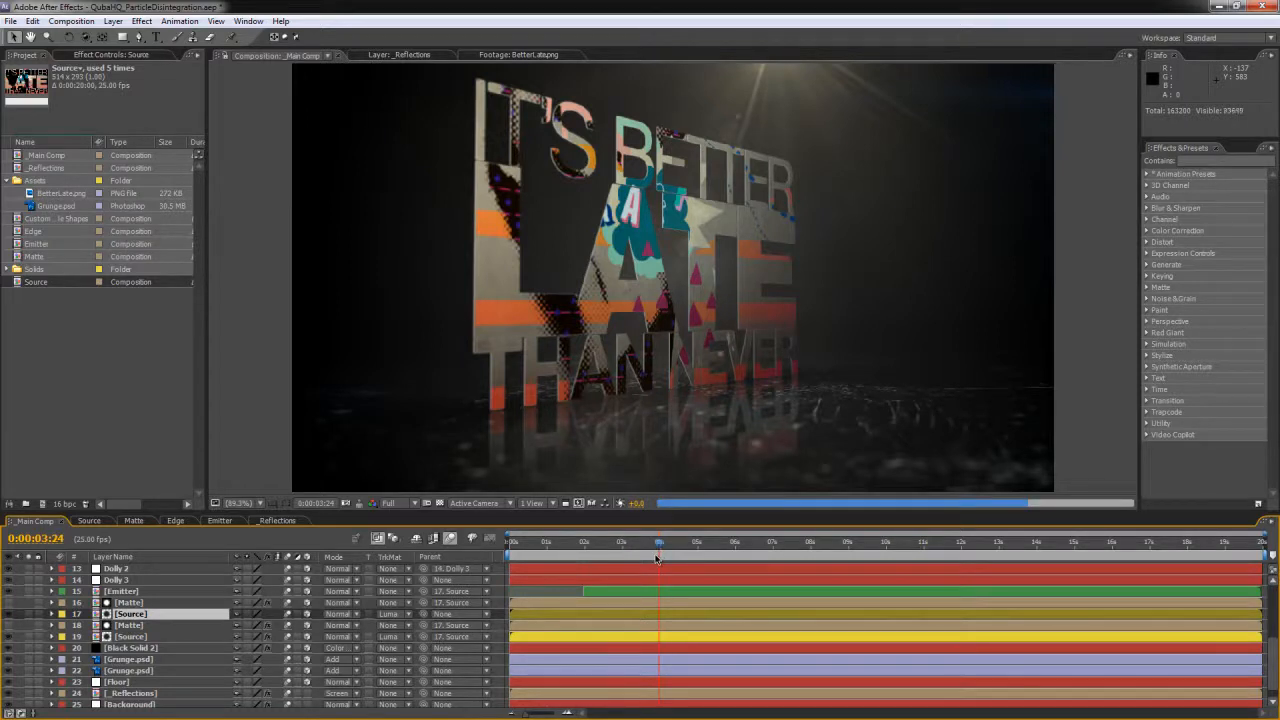
{"action": "left_click", "coordinate": [1274, 598]}
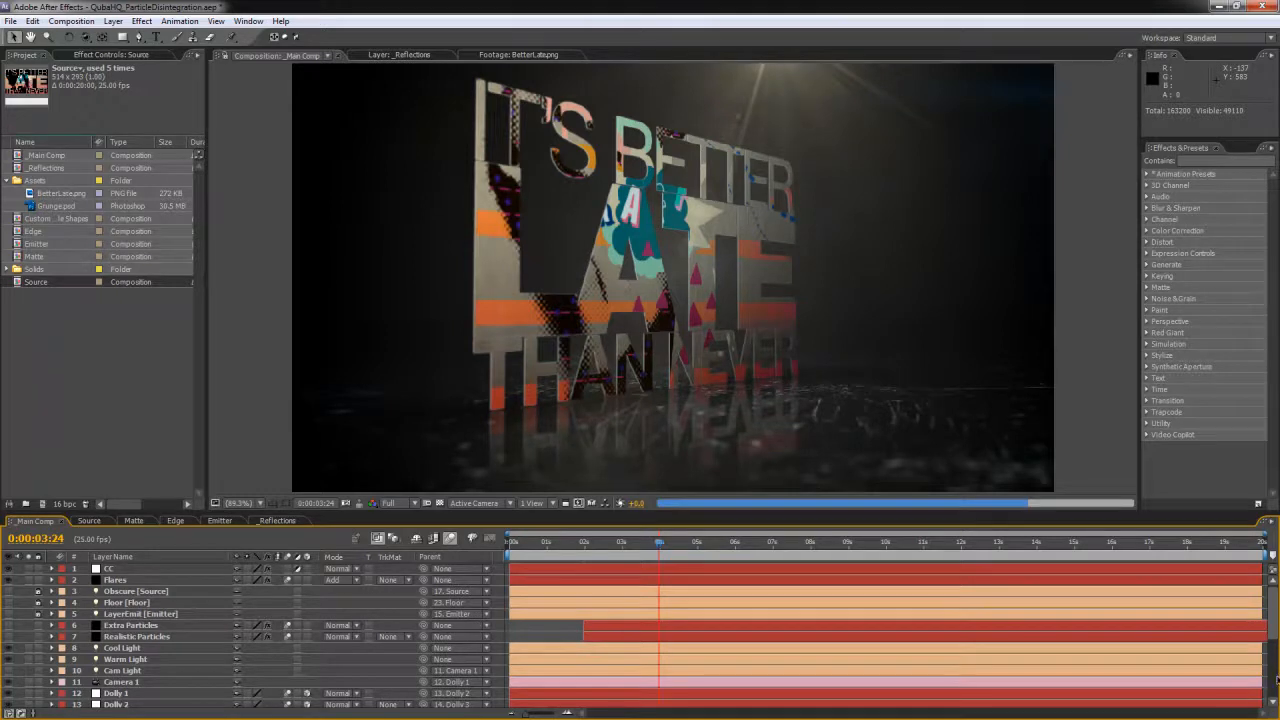
{"action": "left_click", "coordinate": [1276, 680]}
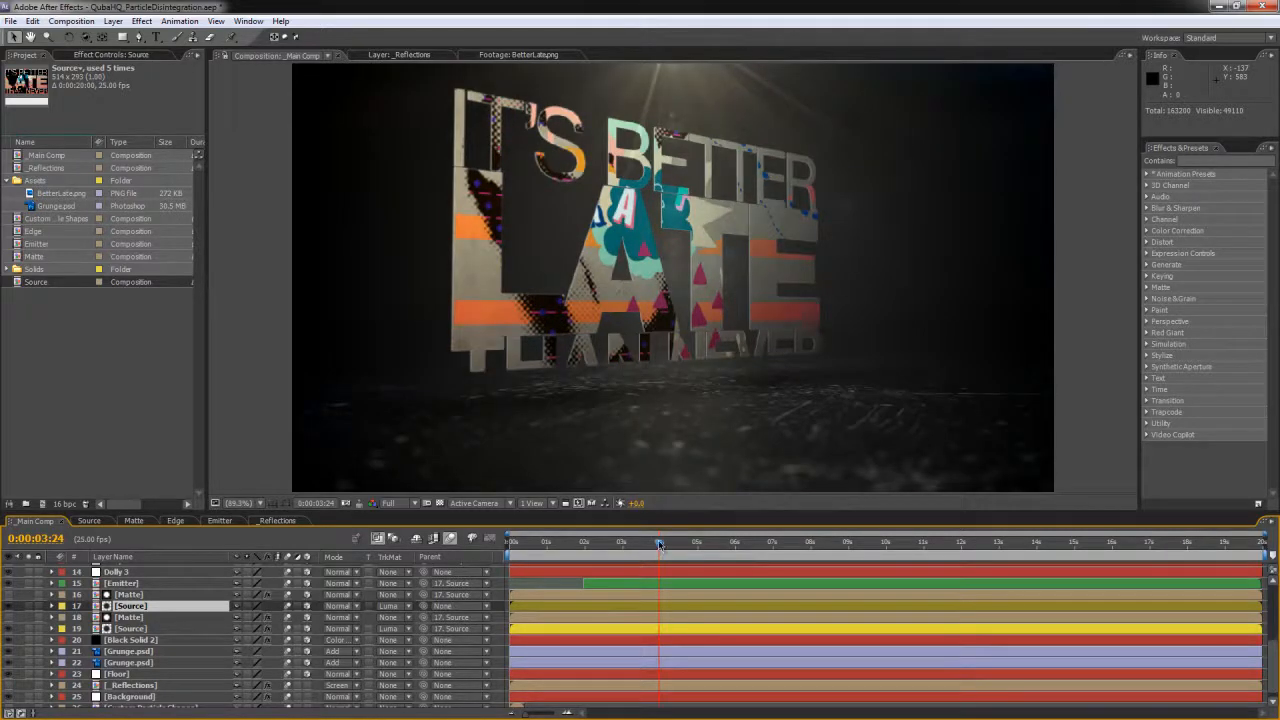
{"action": "left_click_drag", "start_coordinate": [659, 545], "coordinate": [698, 555]}
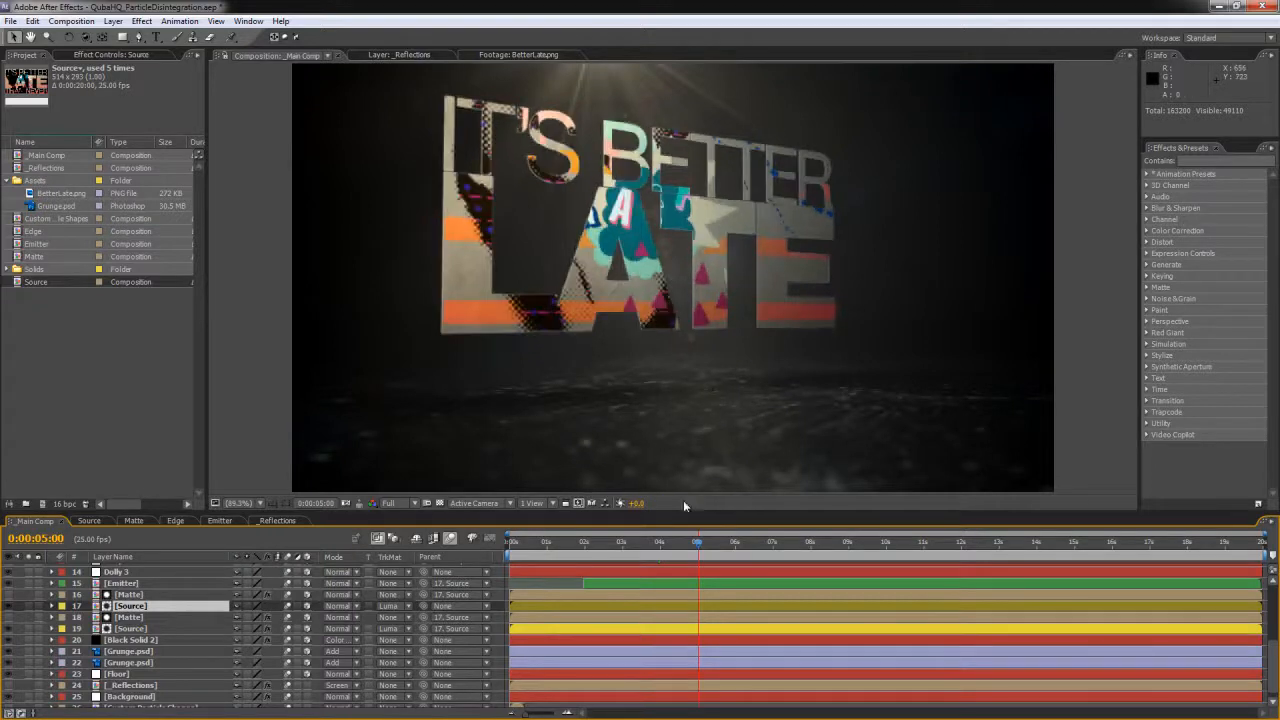
{"action": "key", "text": "p"}
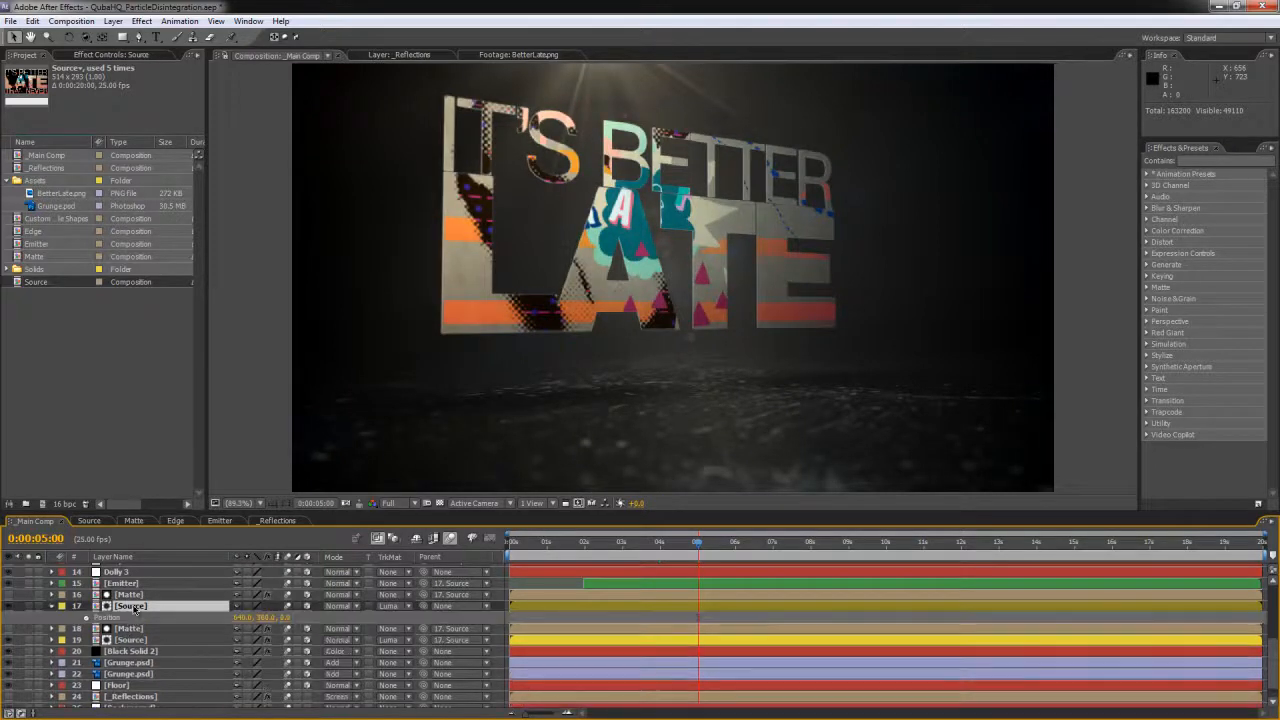
{"action": "left_click", "coordinate": [86, 617]}
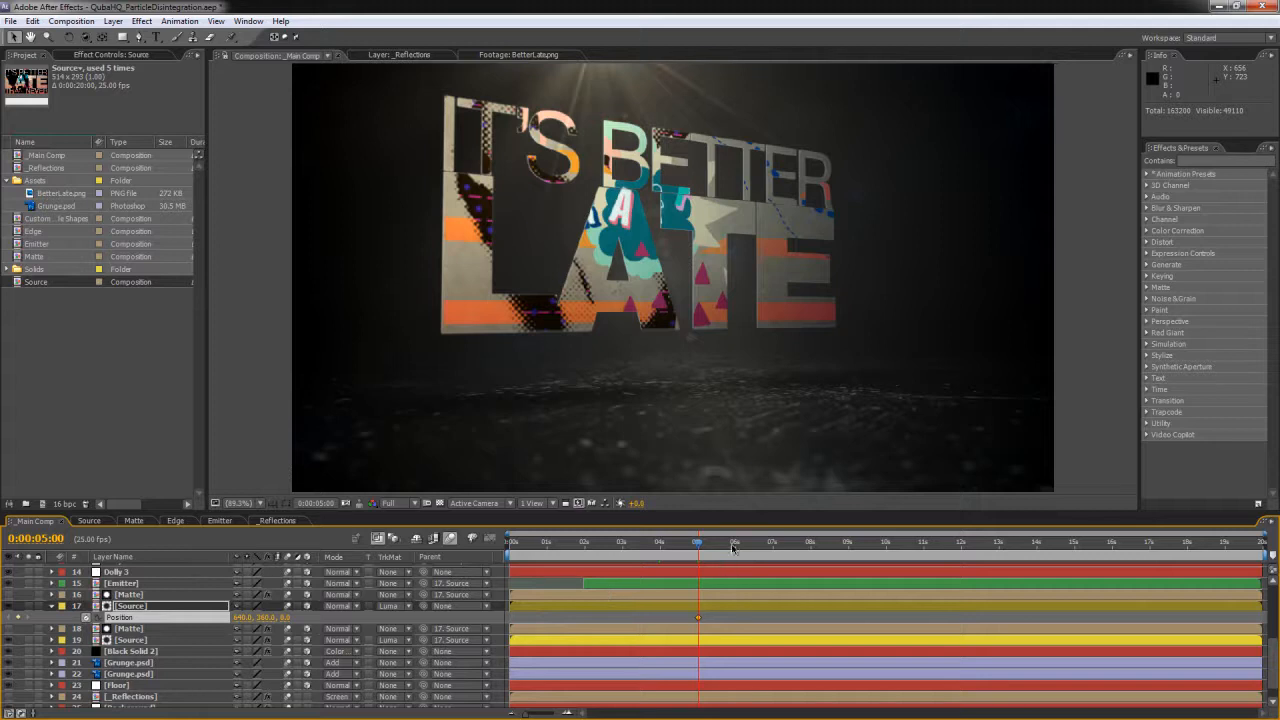
Step: Create a second Source Position keyframe with a Y value of 453 and place it at 0:00:10:00
{"action": "left_click_drag", "start_coordinate": [735, 548], "coordinate": [883, 549]}
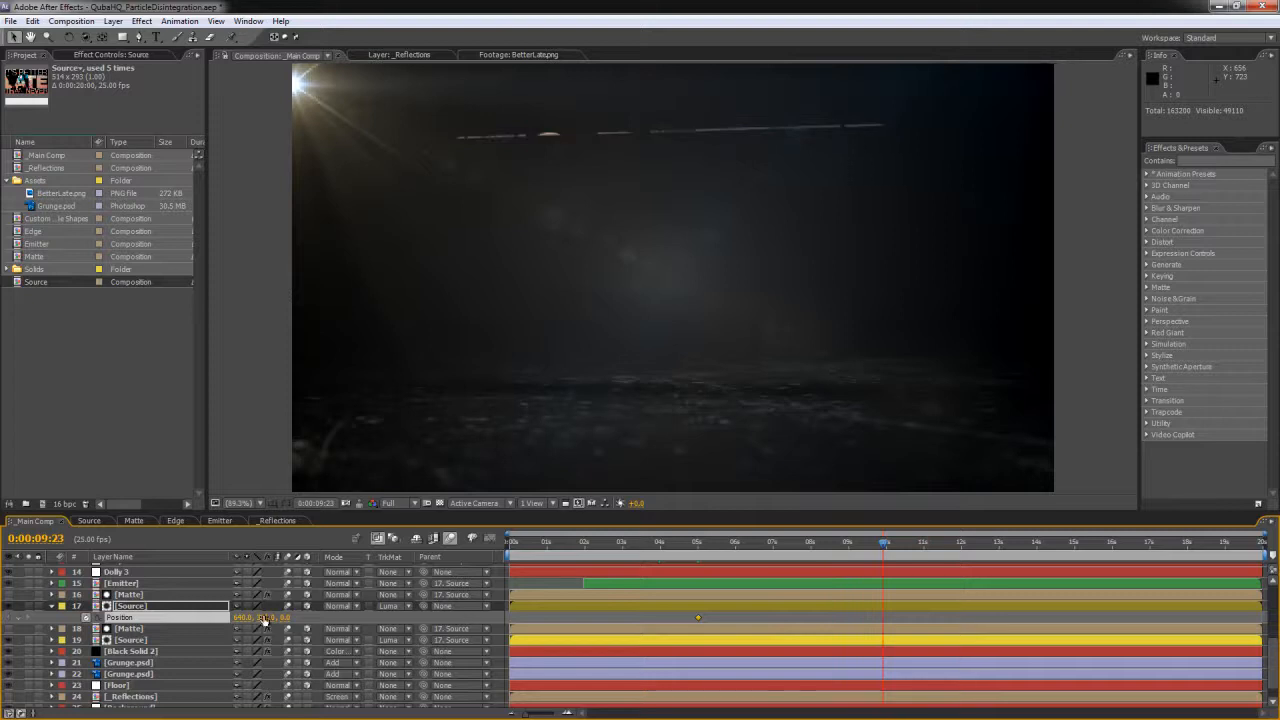
{"action": "left_click_drag", "start_coordinate": [270, 617], "coordinate": [356, 606]}
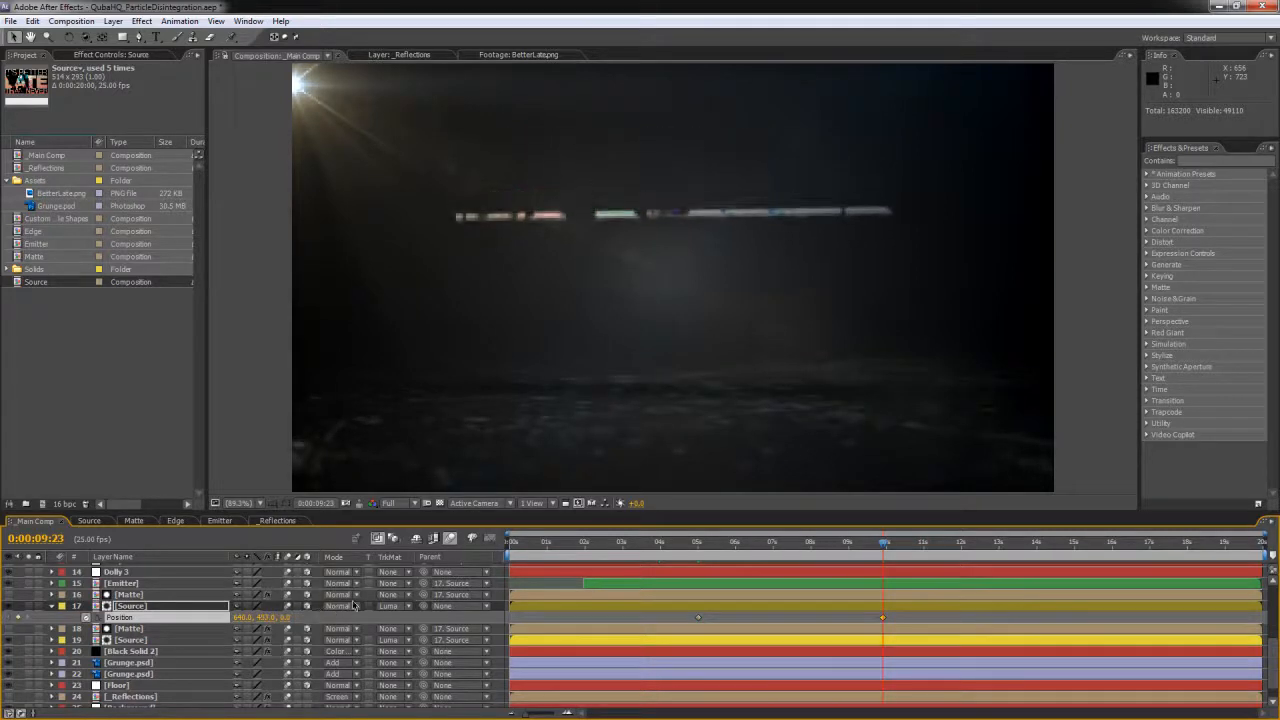
{"action": "left_click", "coordinate": [885, 548]}
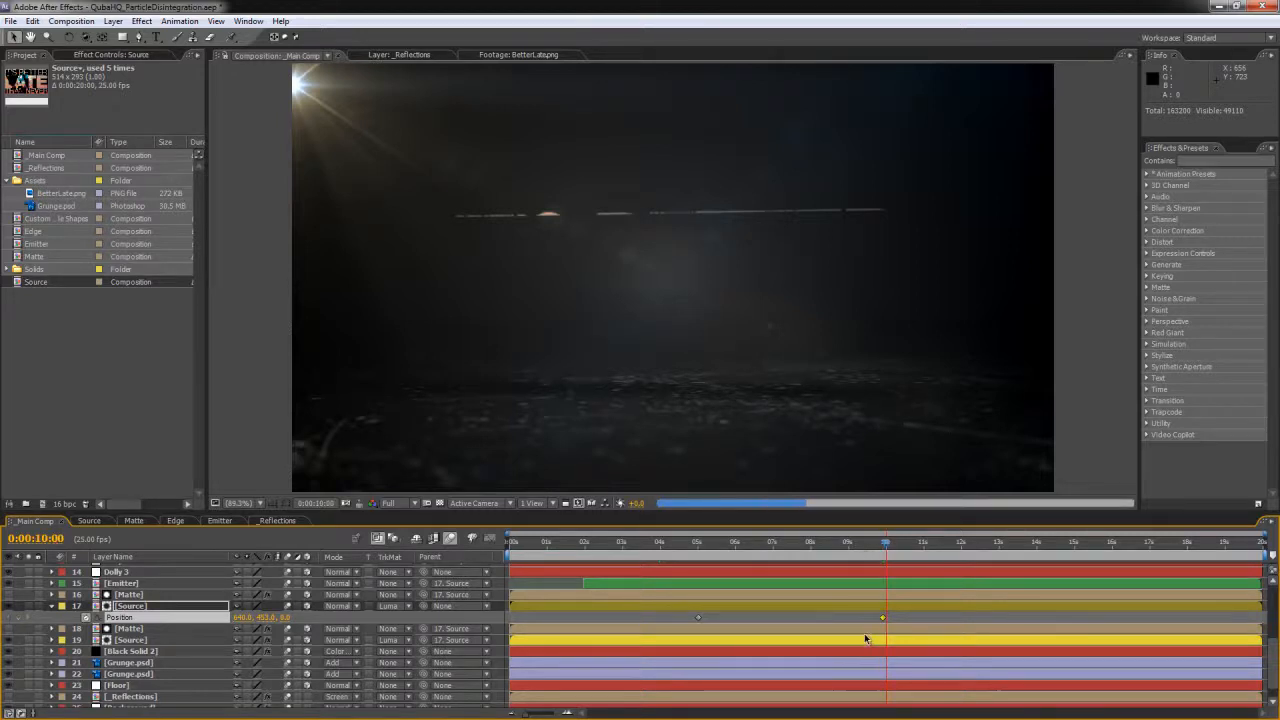
{"action": "left_click_drag", "start_coordinate": [883, 619], "coordinate": [887, 619]}
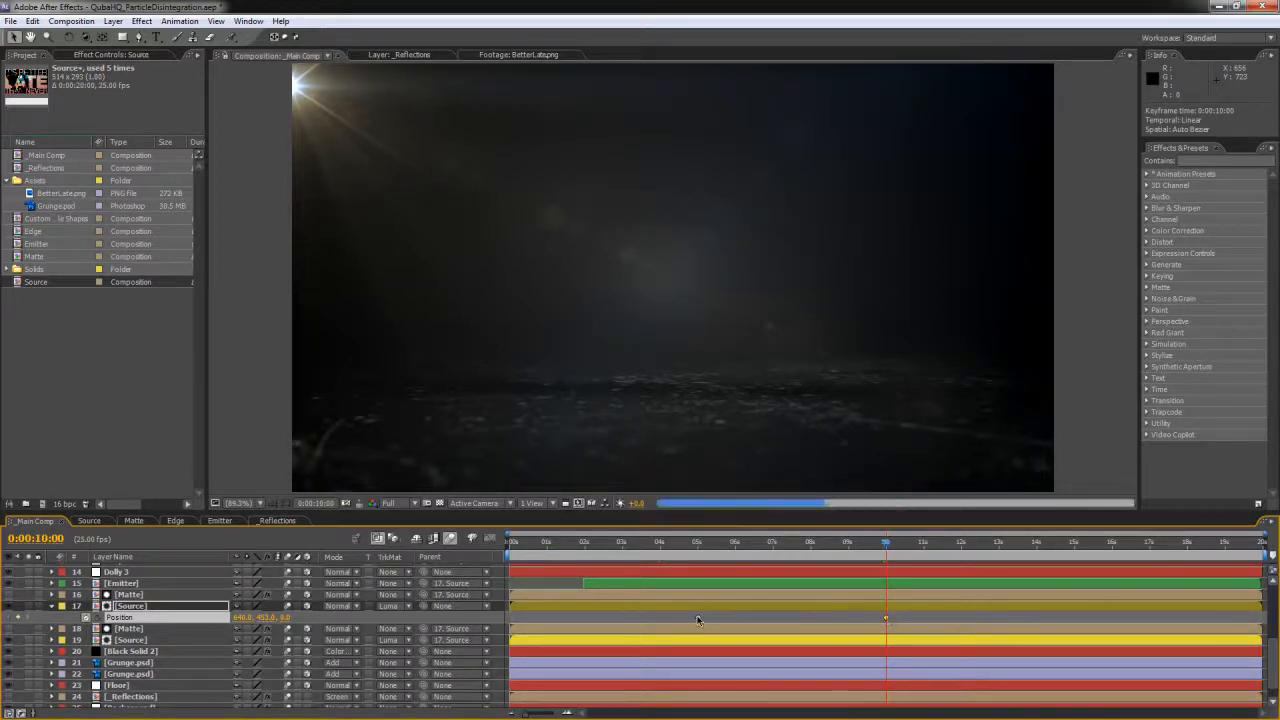
Step: Apply Easy Ease to the Source layer's first Position keyframe and increase Y at 0:00:10:00 to about 530, then scrub the motion
{"action": "left_click", "coordinate": [699, 618]}
{"action": "key", "text": "F9"}
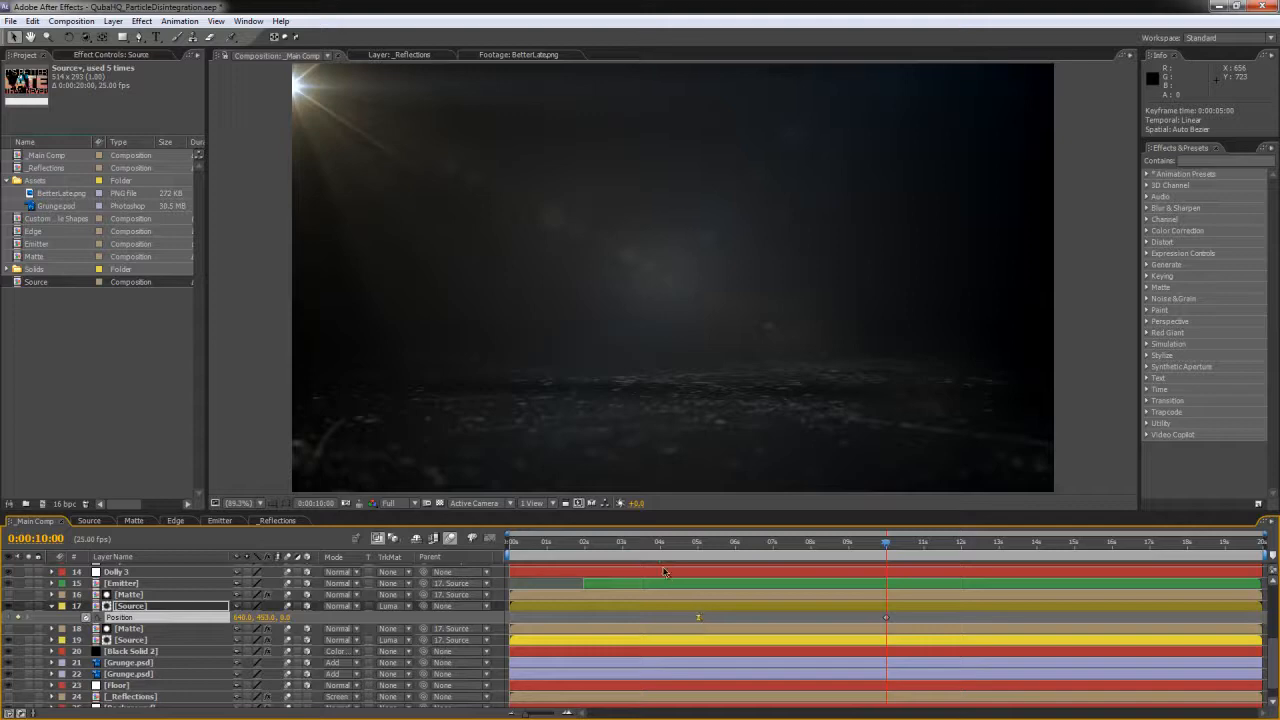
{"action": "left_click_drag", "start_coordinate": [673, 548], "coordinate": [888, 541]}
{"action": "left_click_drag", "start_coordinate": [270, 618], "coordinate": [318, 617]}
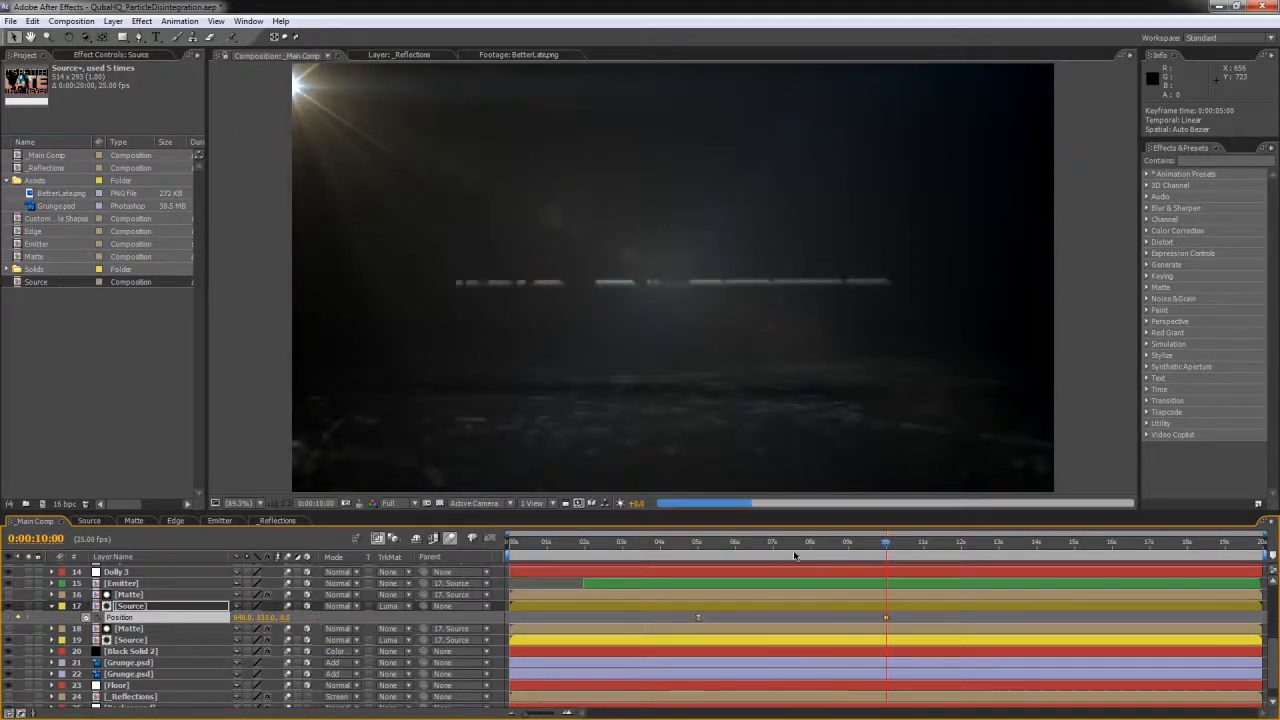
{"action": "left_click", "coordinate": [716, 543]}
{"action": "left_click_drag", "start_coordinate": [724, 545], "coordinate": [751, 541]}
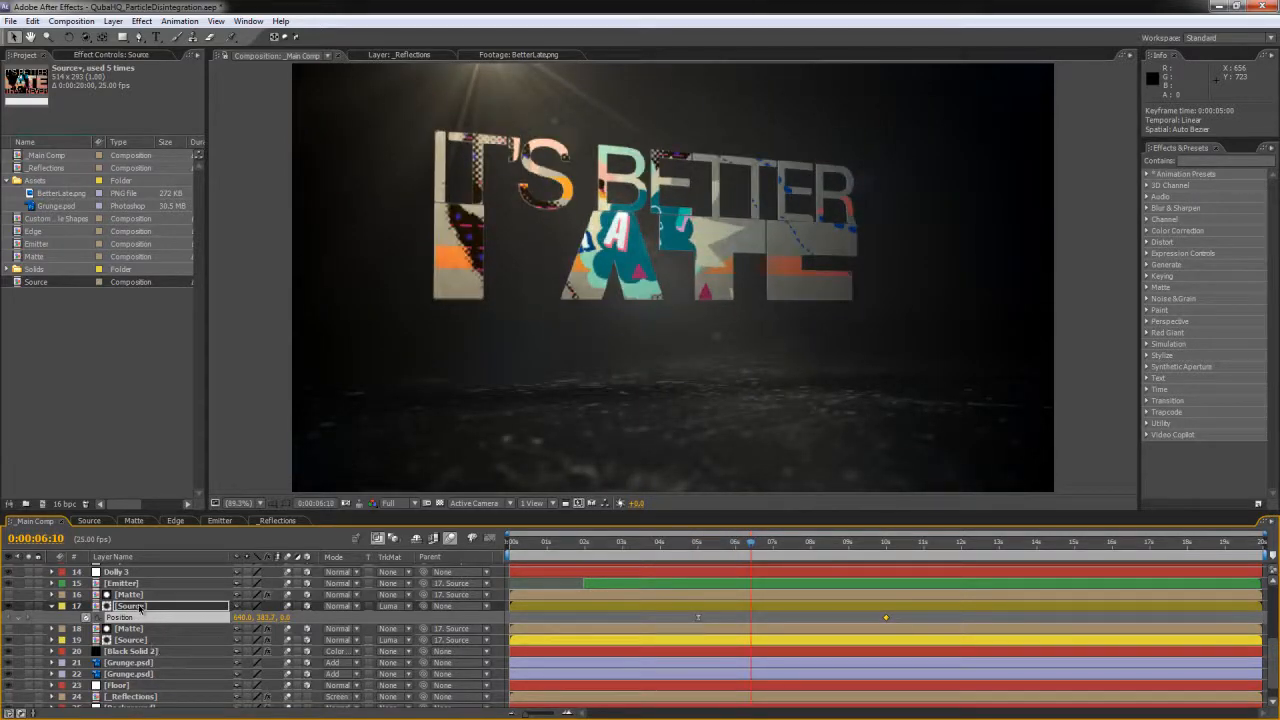
Step: Copy both Position keyframes of the upper Source layer in the main composition and go to 0:00:05:00
{"action": "left_click", "coordinate": [28, 584]}
{"action": "left_click_drag", "start_coordinate": [901, 619], "coordinate": [646, 618]}
{"action": "key", "text": "ctrl+c"}
{"action": "left_click", "coordinate": [698, 542]}
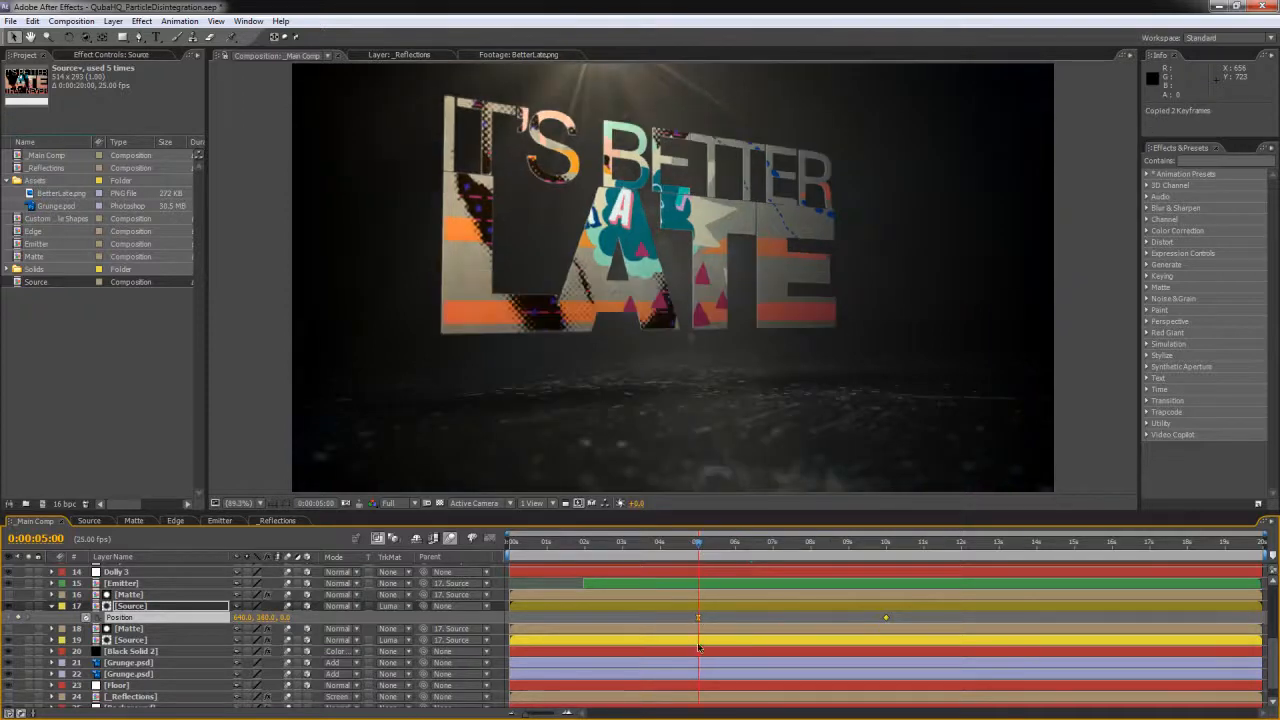
Step: Paste the copied Position keyframes onto the upper Source layer in the _Reflections composition at 0:00:05:00
{"action": "left_click", "coordinate": [280, 523]}
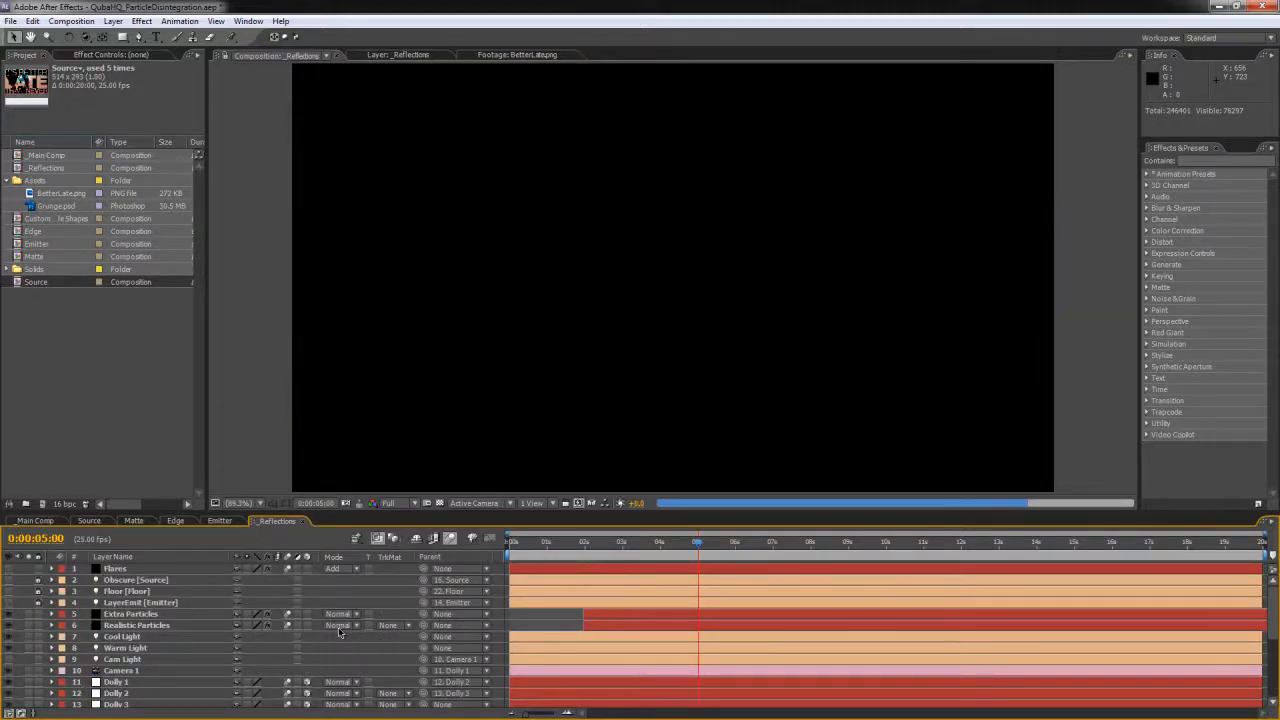
{"action": "left_click_drag", "start_coordinate": [1273, 622], "coordinate": [1273, 690]}
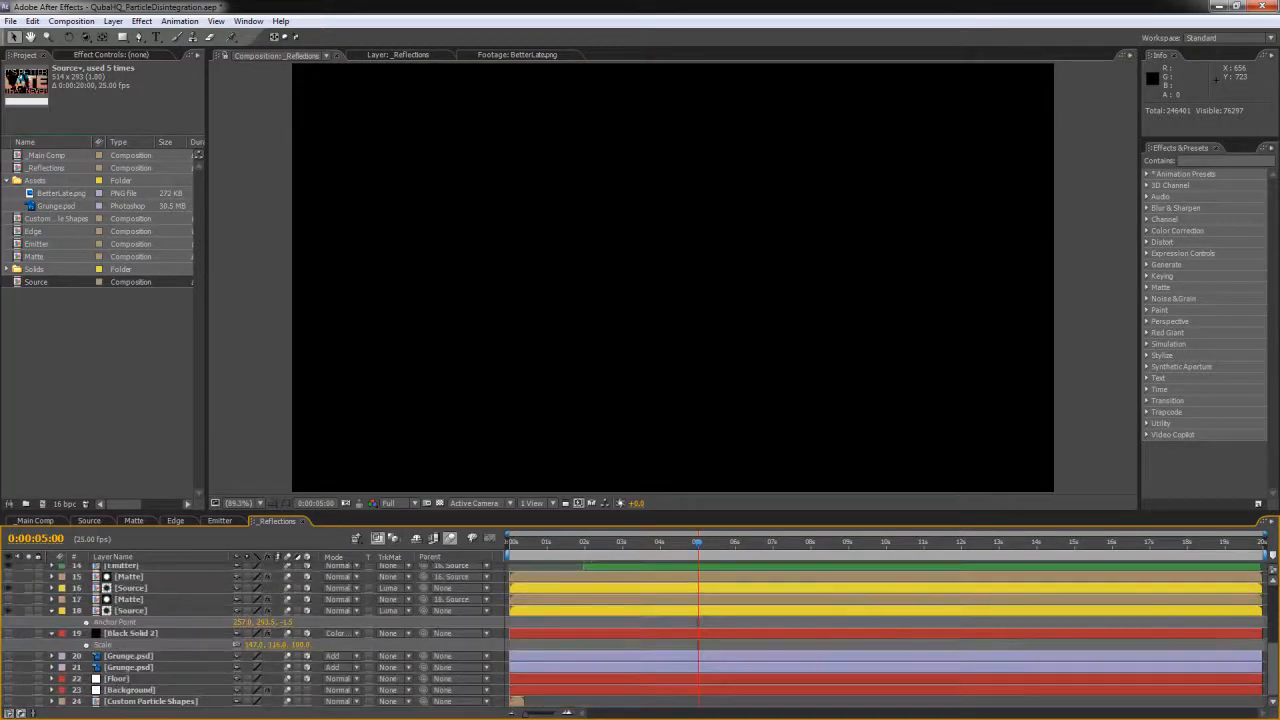
{"action": "left_click", "coordinate": [129, 612]}
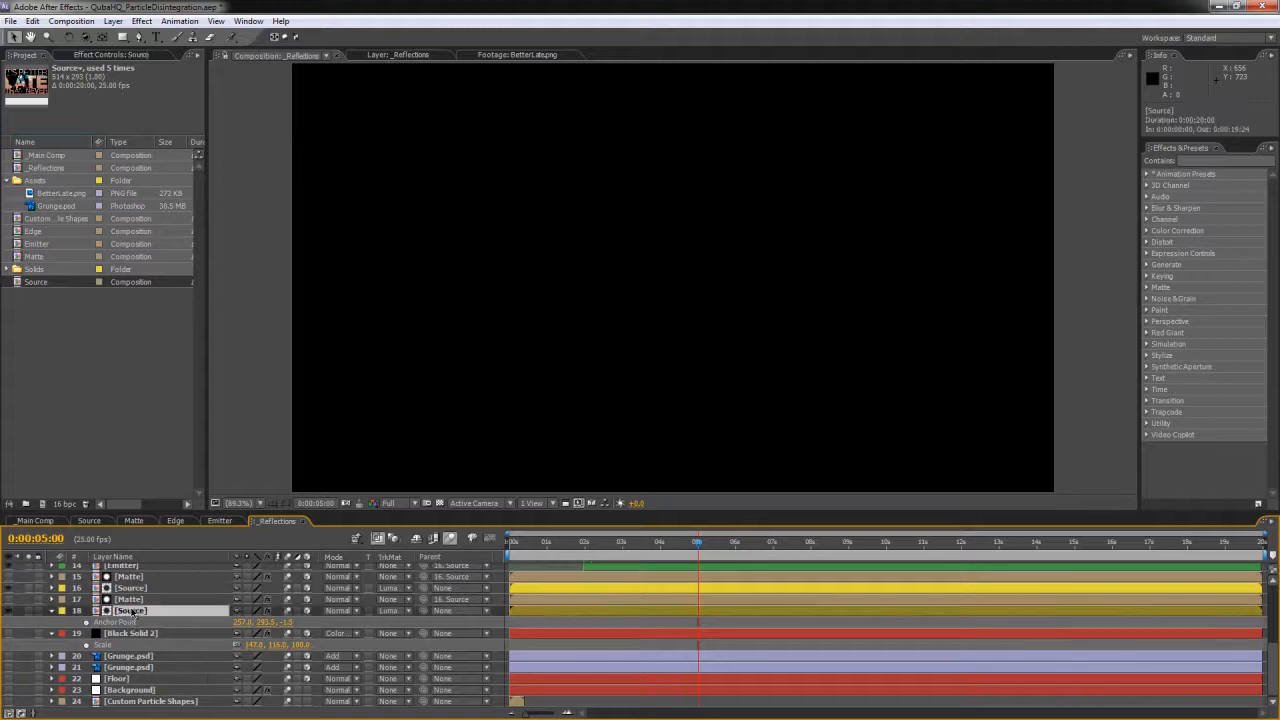
{"action": "left_click_drag", "start_coordinate": [420, 614], "coordinate": [138, 591]}
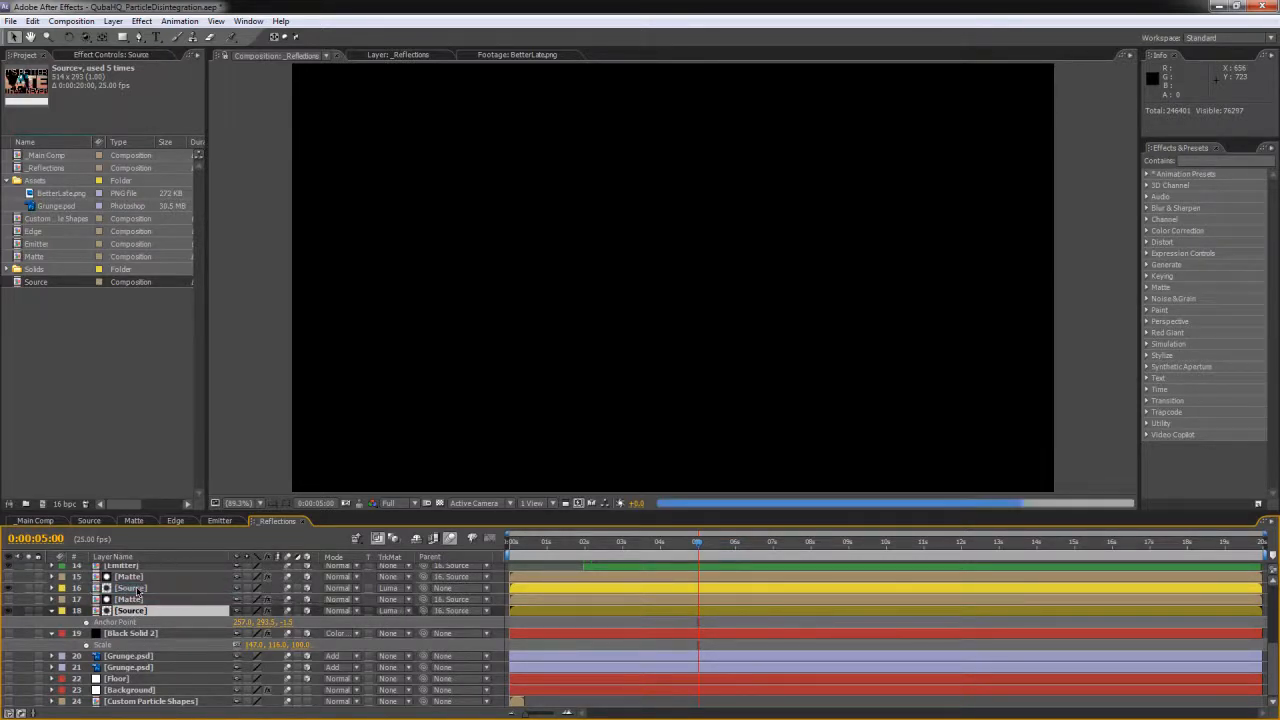
{"action": "left_click", "coordinate": [139, 589]}
{"action": "key", "text": "p"}
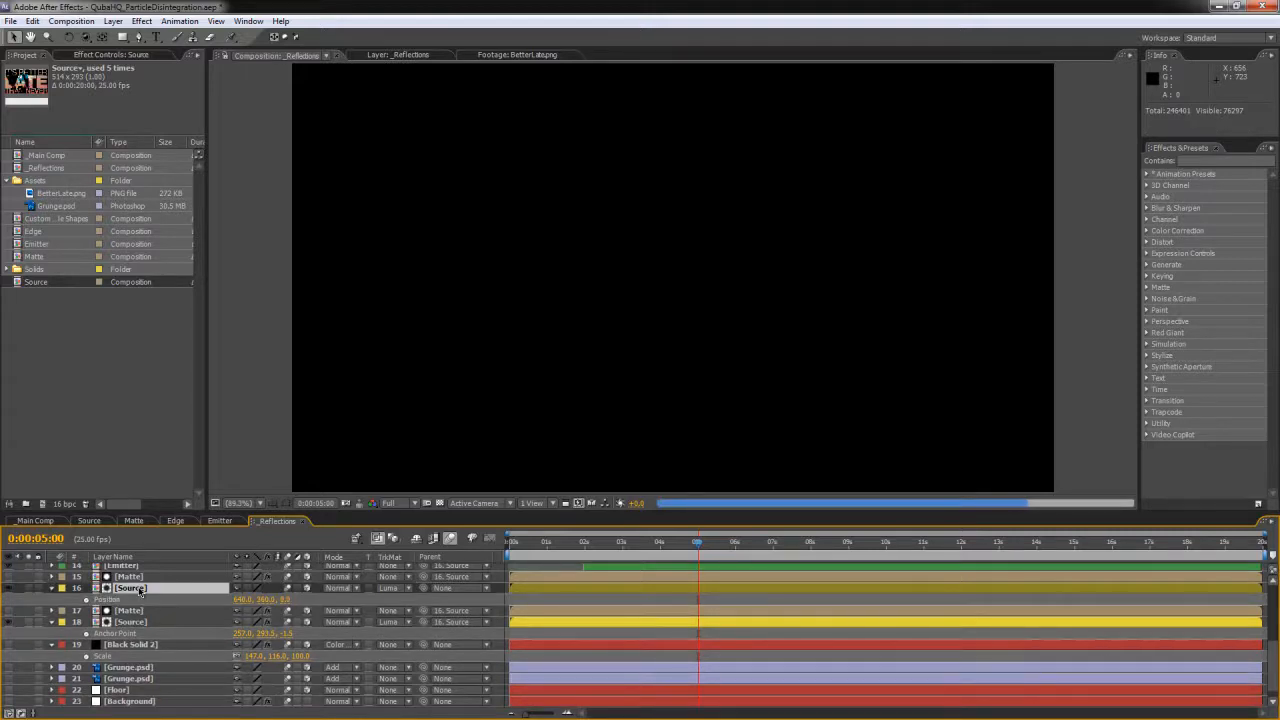
{"action": "key", "text": "ctrl+v"}
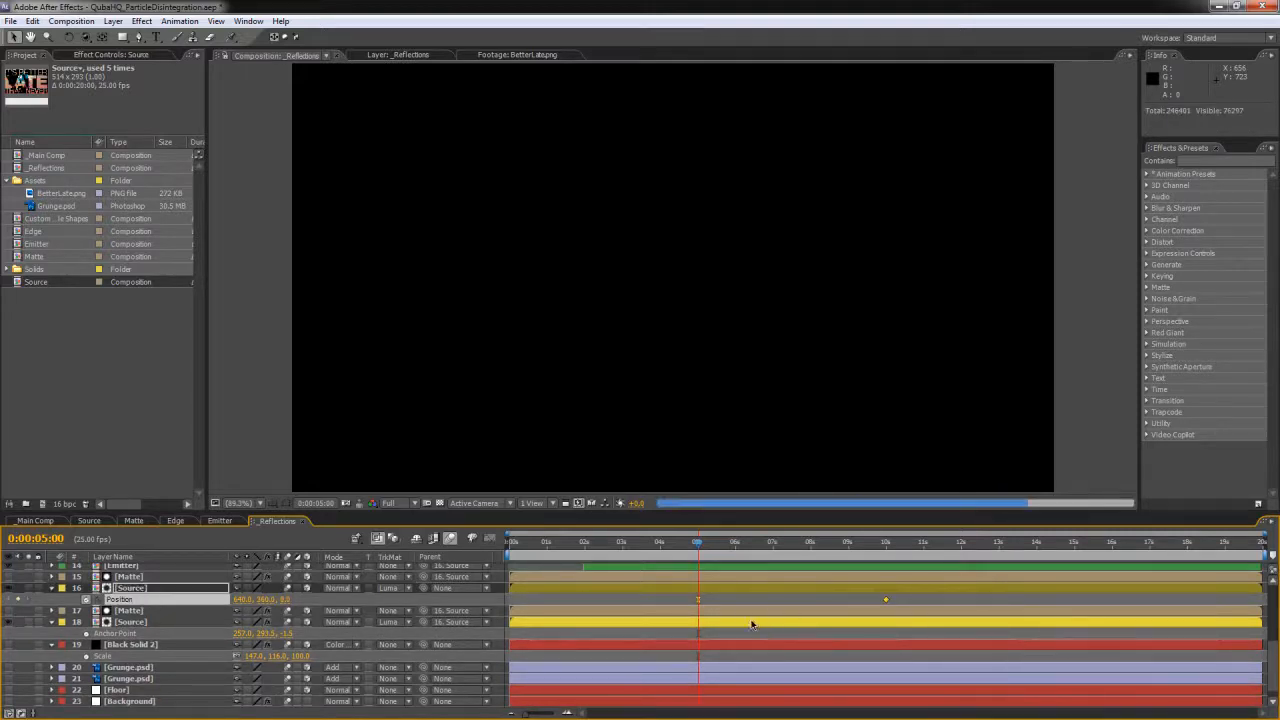
Step: Return to the main composition and view the scene at about 0:00:08:00
{"action": "left_click", "coordinate": [35, 521]}
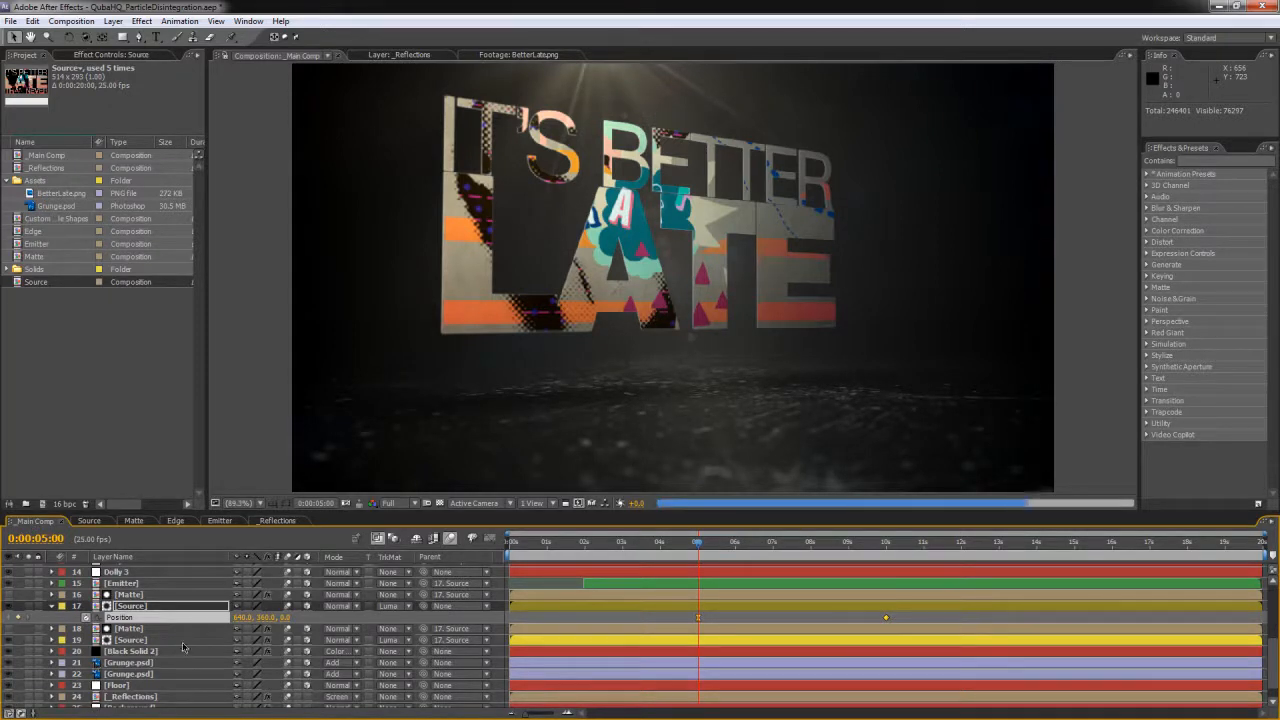
{"action": "scroll", "coordinate": [1273, 595], "scroll_direction": "up", "scroll_amount": 5}
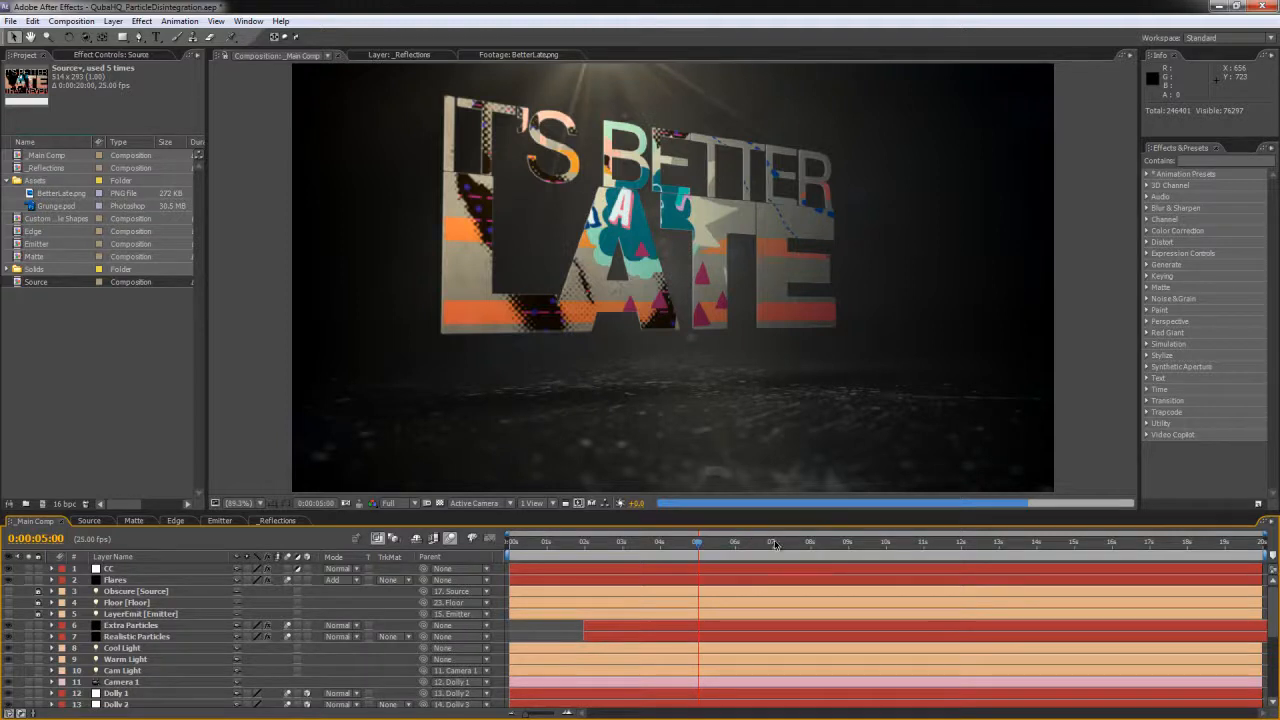
{"action": "left_click", "coordinate": [810, 546]}
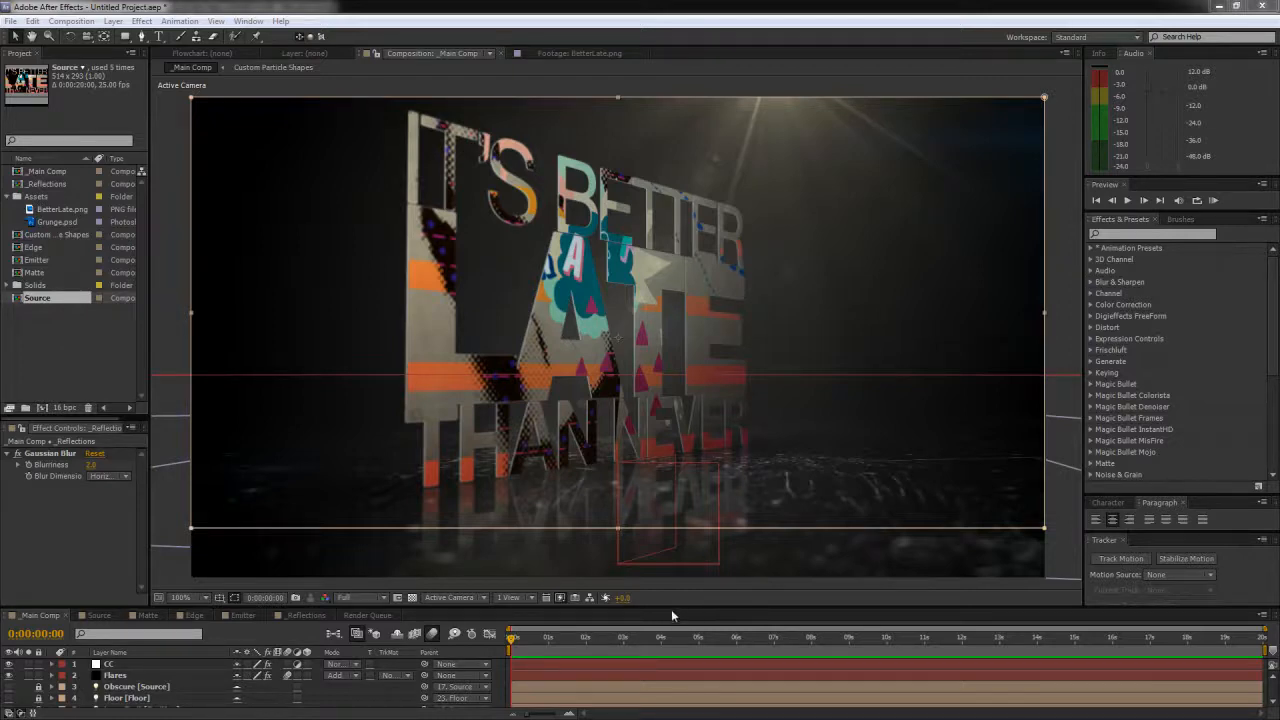
Step: Review the full layer stack of the main composition, then play back the finished disintegration animation in an enlarged view
{"action": "left_click_drag", "start_coordinate": [691, 605], "coordinate": [692, 363]}
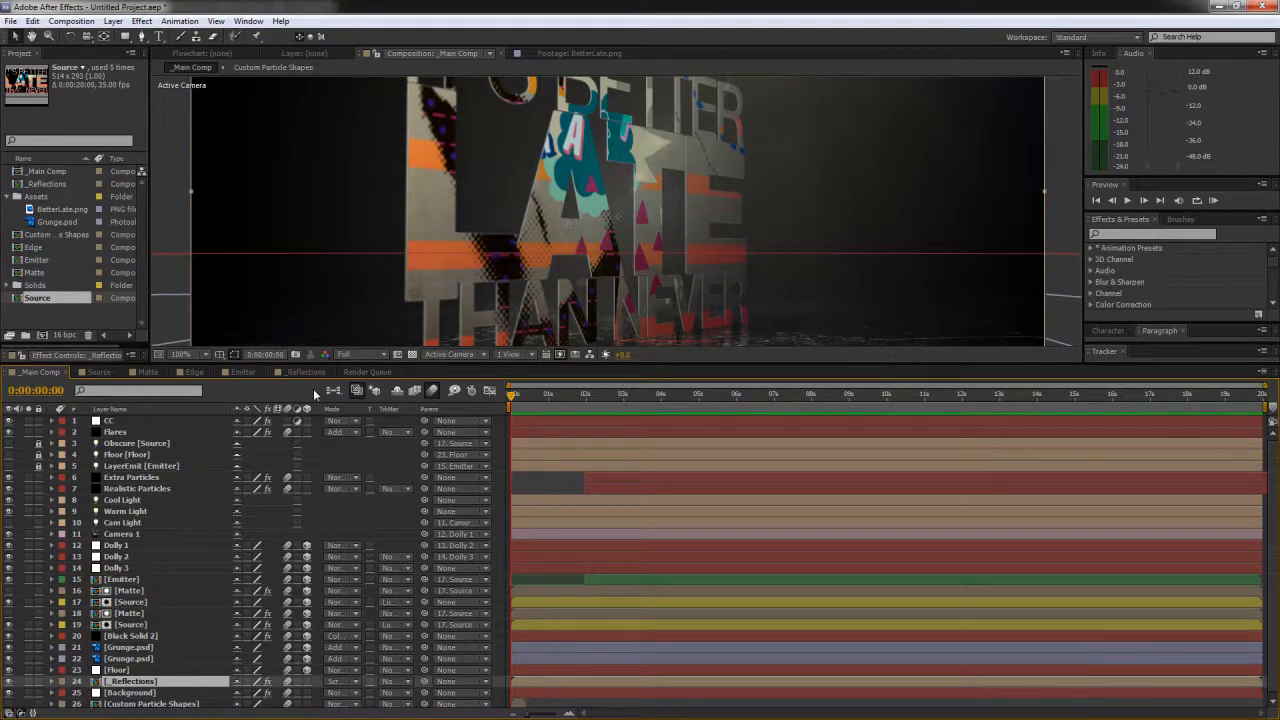
{"action": "left_click_drag", "start_coordinate": [700, 363], "coordinate": [720, 670]}
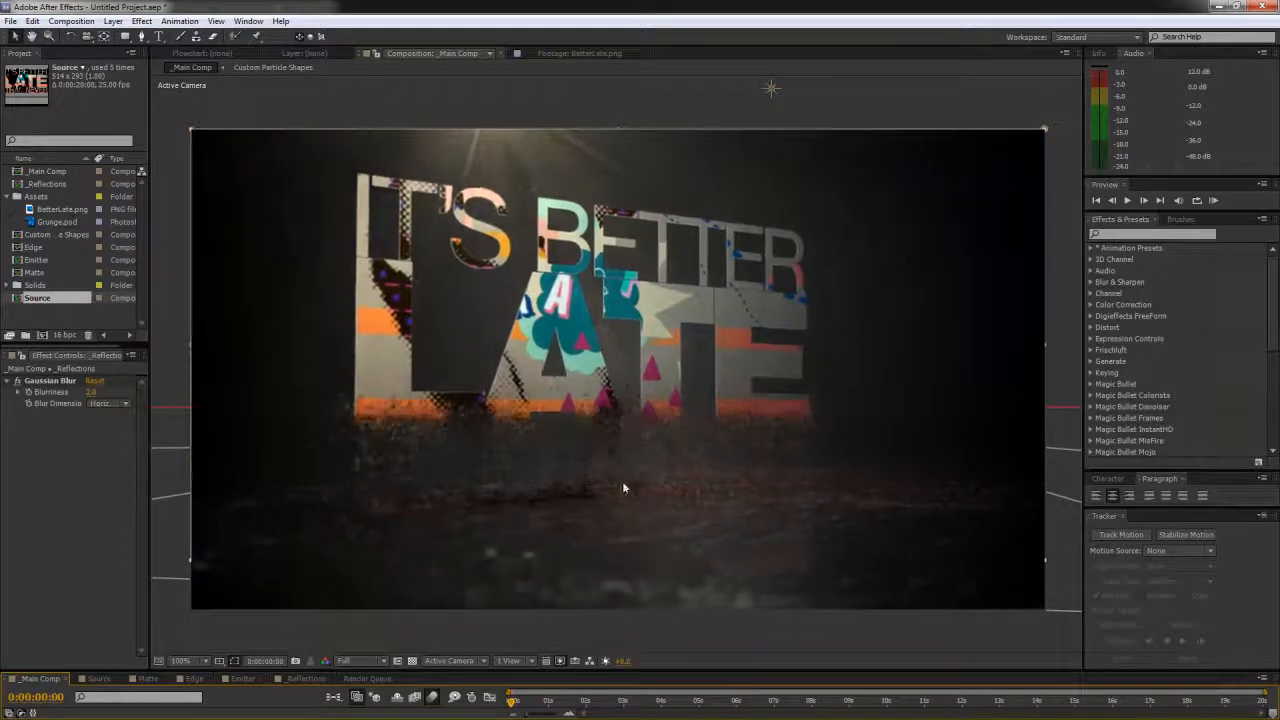
{"action": "key", "text": "space"}
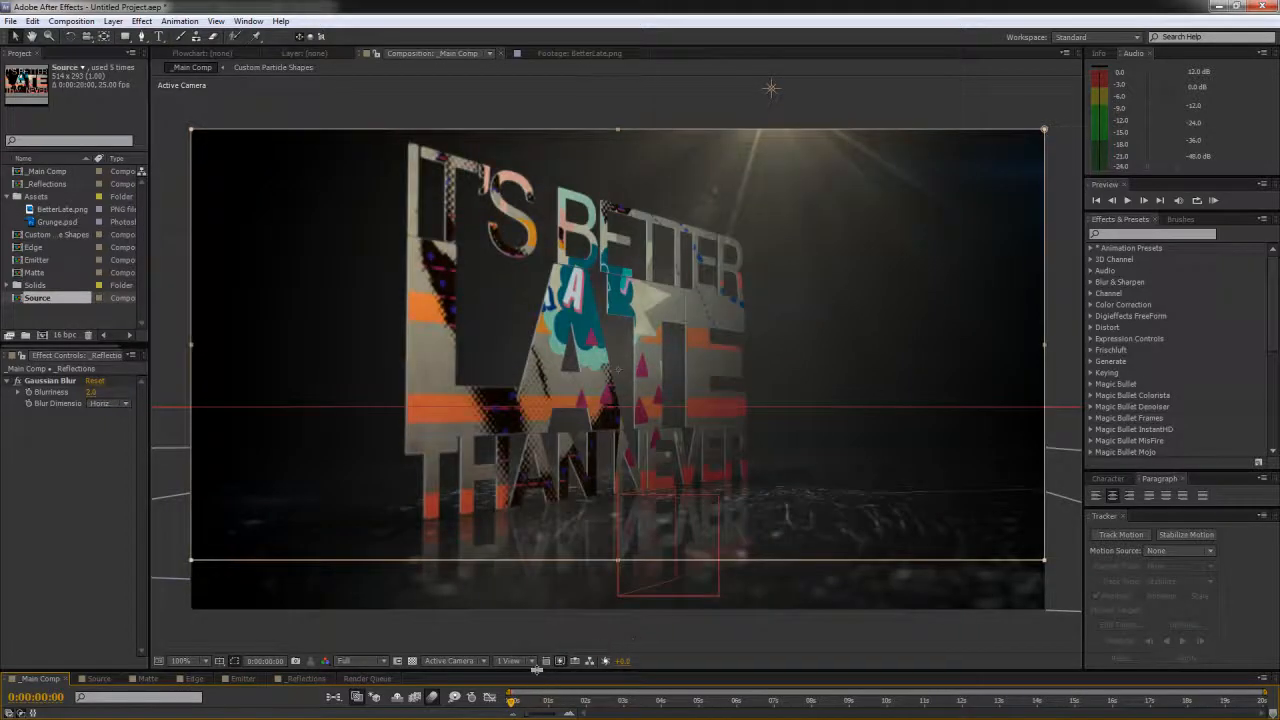
{"action": "left_click_drag", "start_coordinate": [539, 677], "coordinate": [541, 601]}
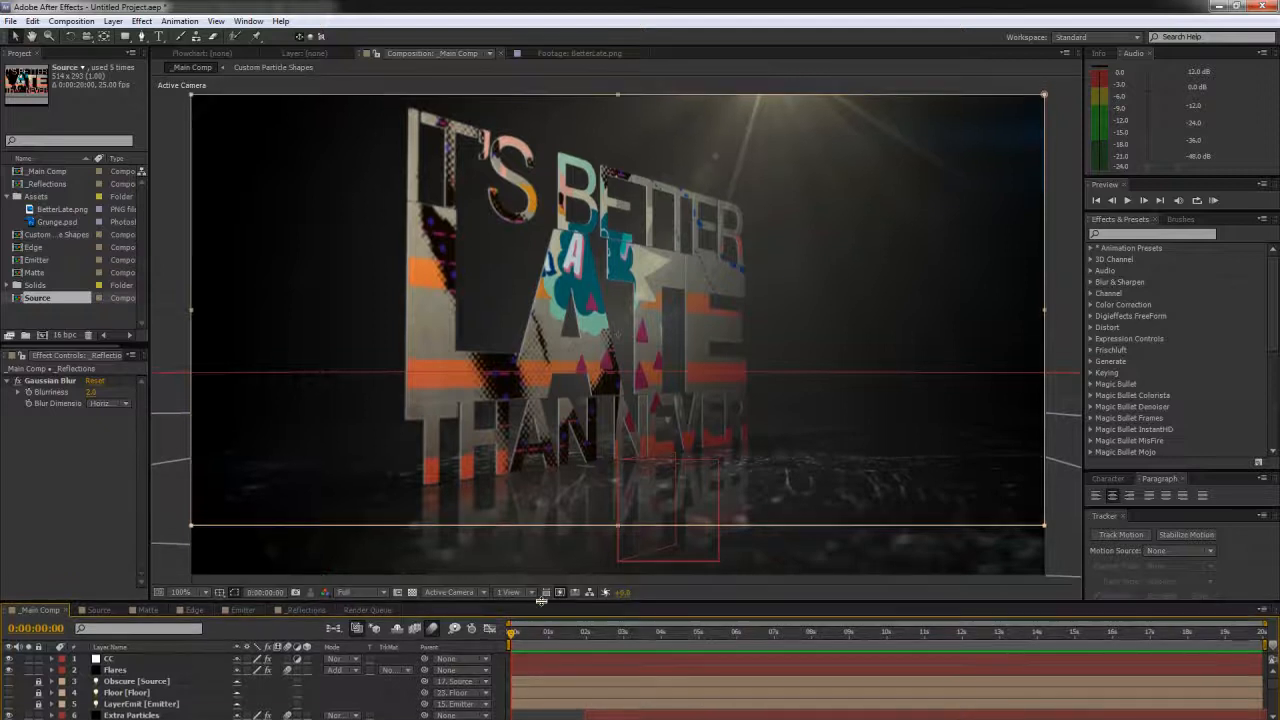